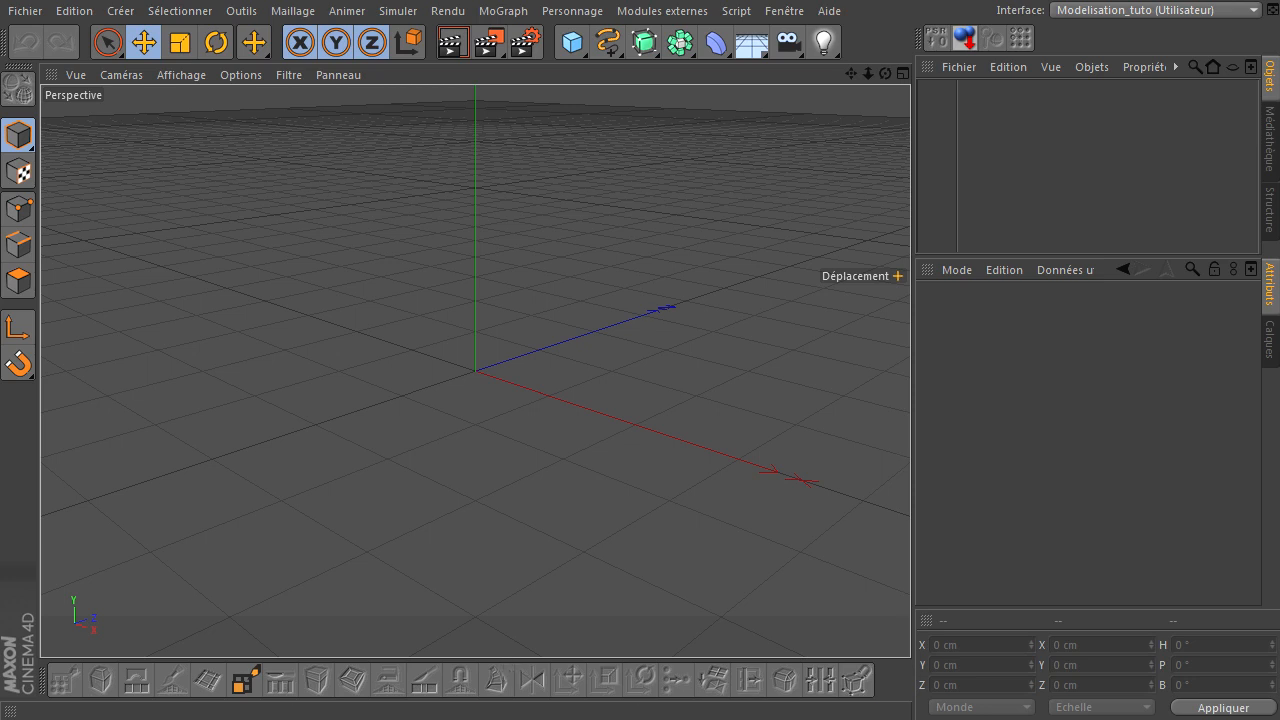
# Switch to the browser to examine the stone gate pillar and iron cage reference photos, and close it to return to Cinema 4D.
pyautogui.hotkey('alt', 'Tab')
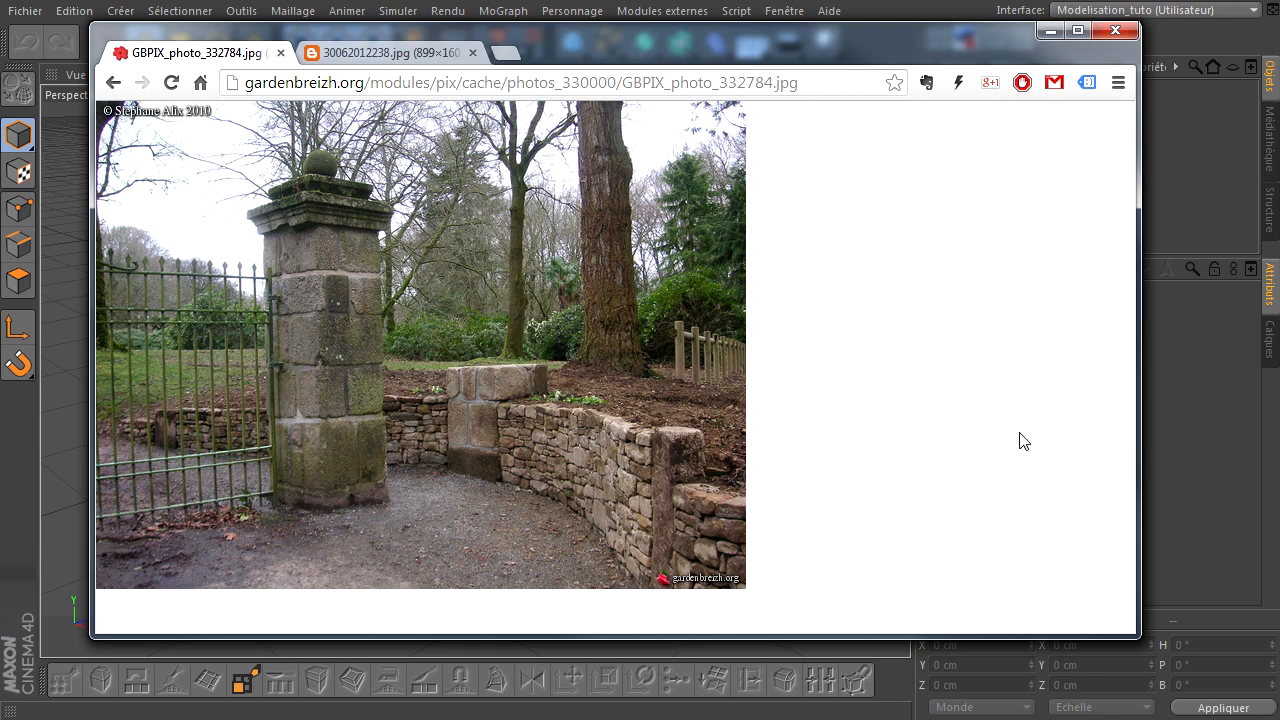
pyautogui.click(367, 56)
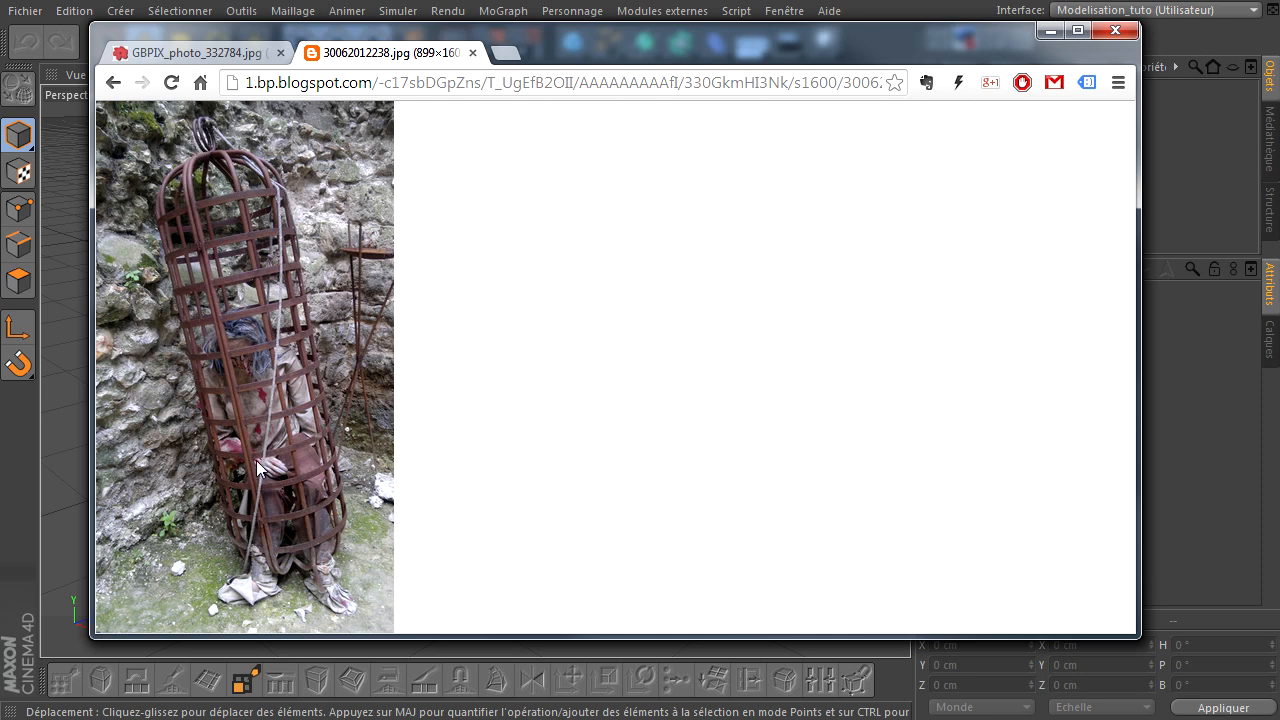
pyautogui.click(474, 53)
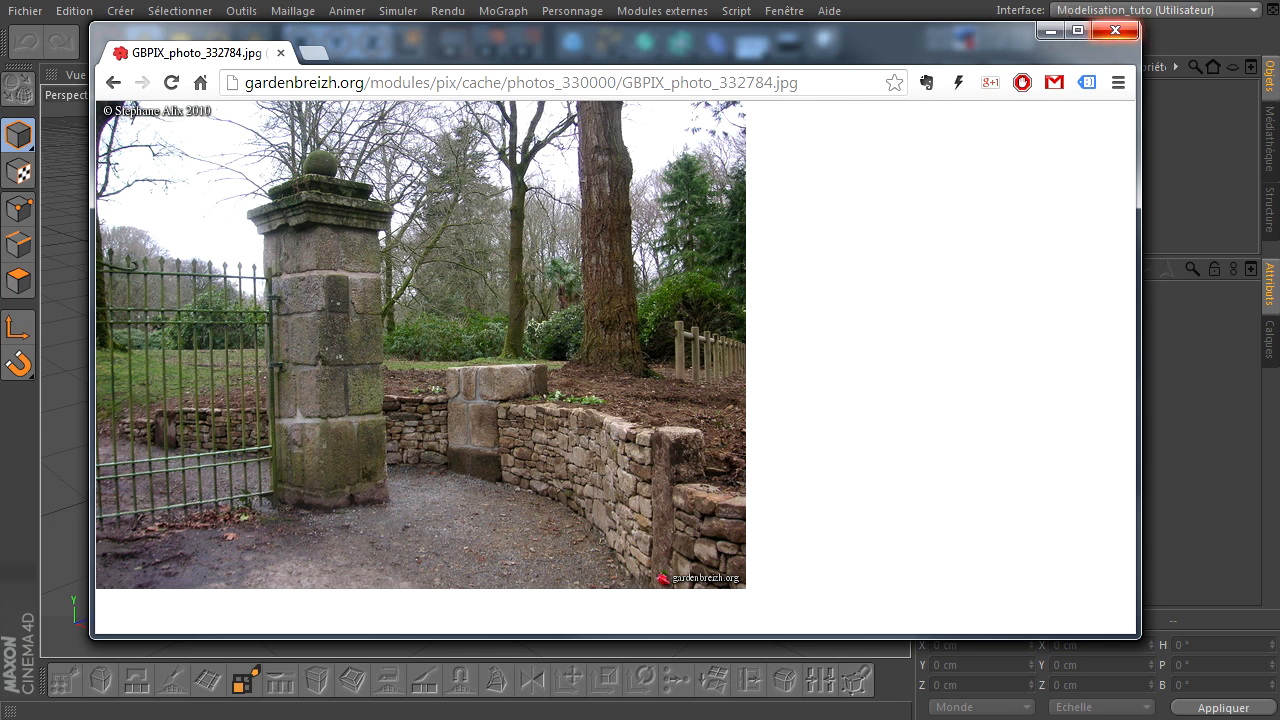
pyautogui.click(1114, 30)
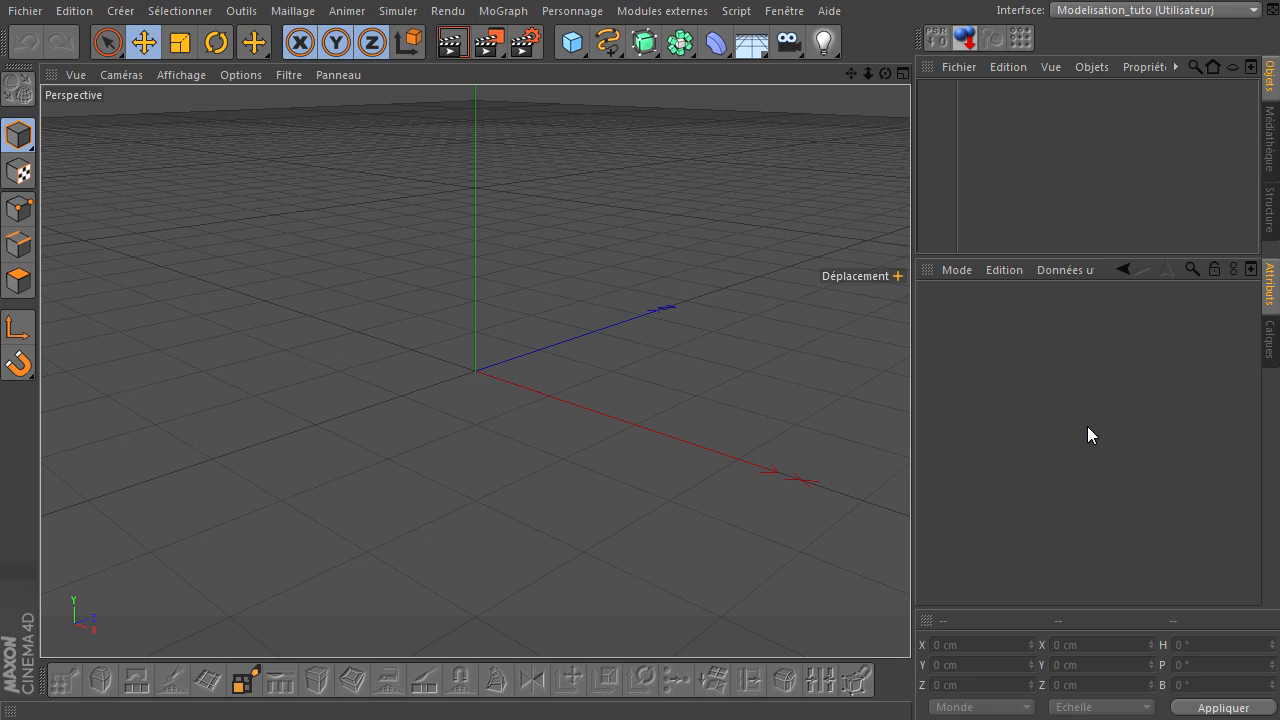
pyautogui.click(1088, 427)
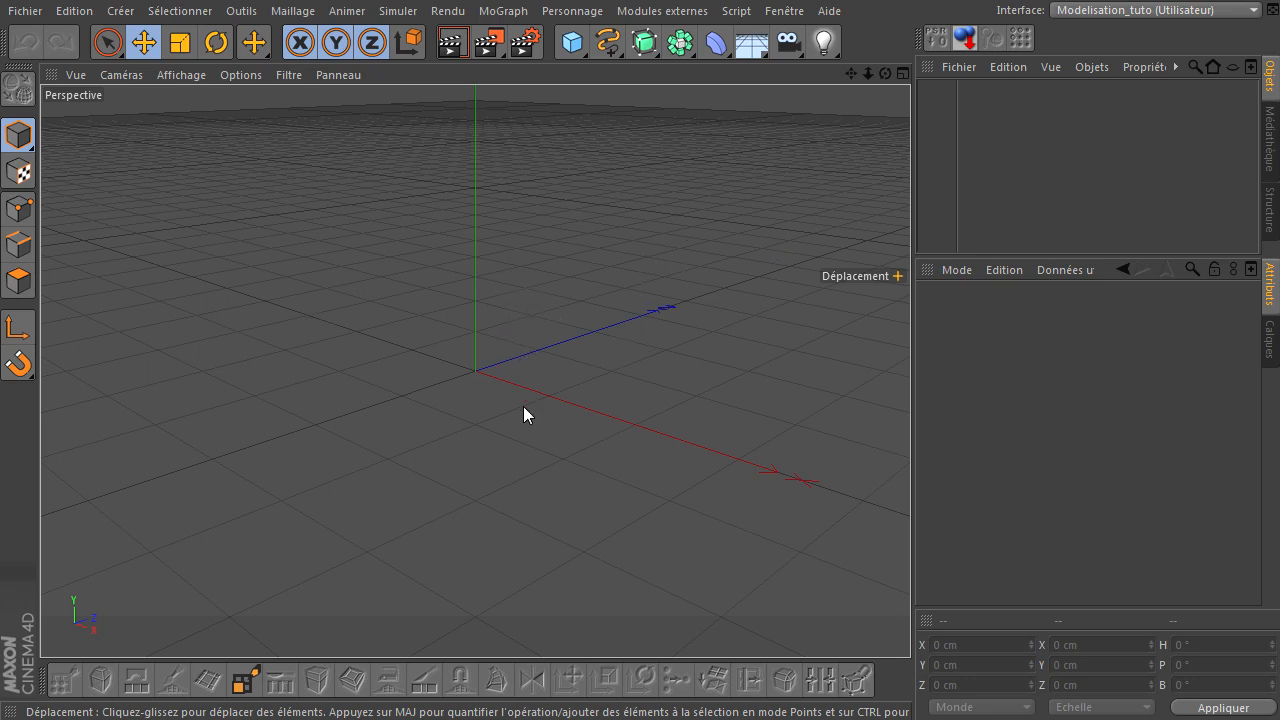
# Add a cube primitive and set its X and Z sizes to 100 cm.
pyautogui.moveTo(572, 42); pyautogui.dragTo(786, 62)
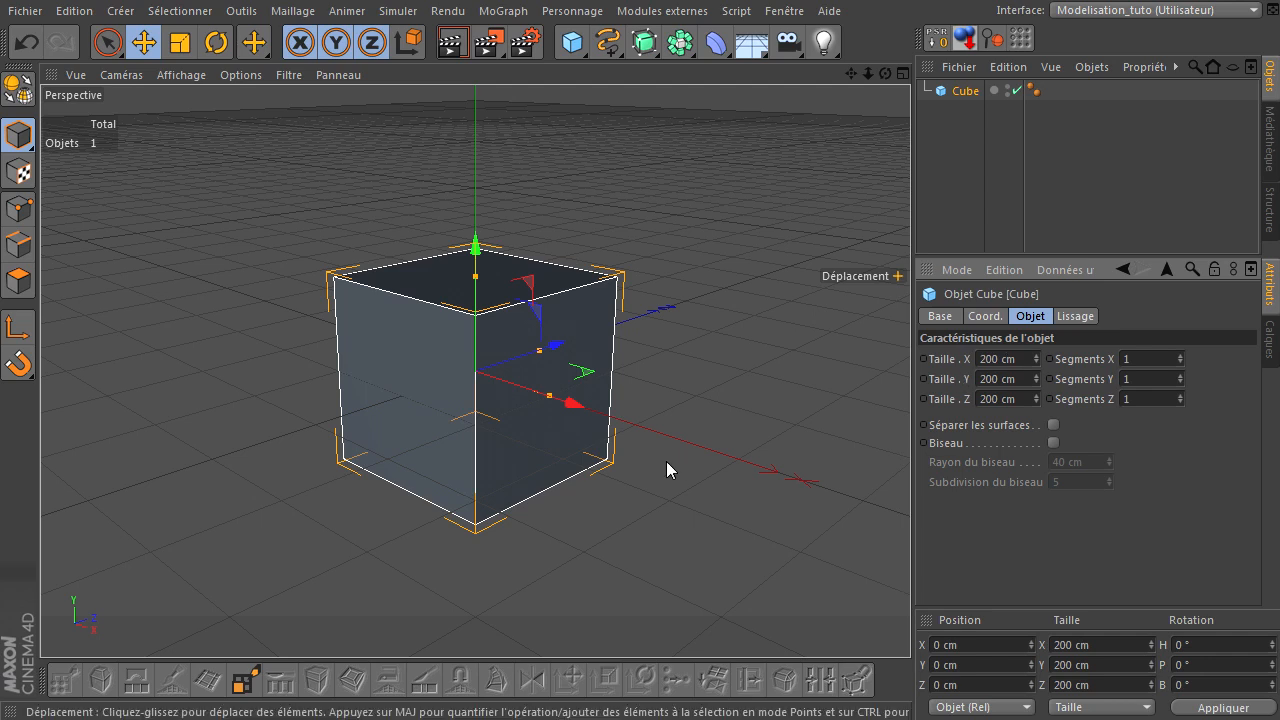
pyautogui.scroll(-3, 666, 466)
pyautogui.moveTo(851, 74); pyautogui.dragTo(910, 490)
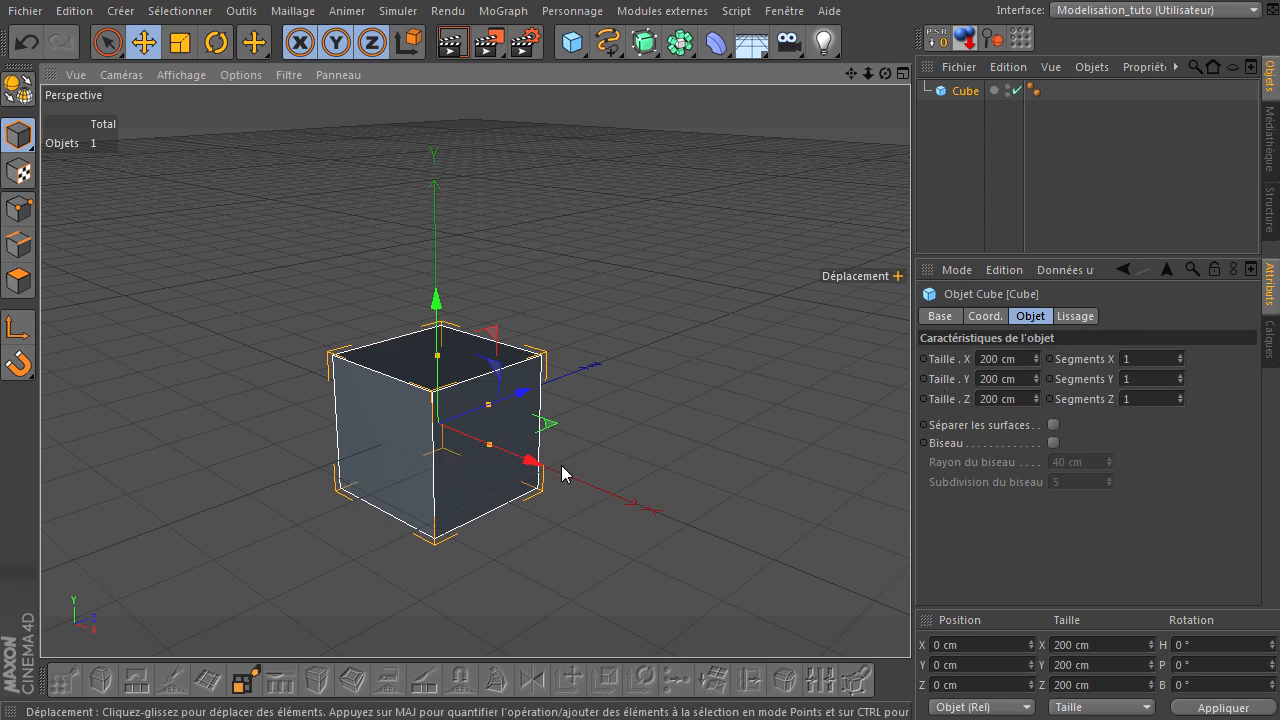
pyautogui.click(1010, 356)
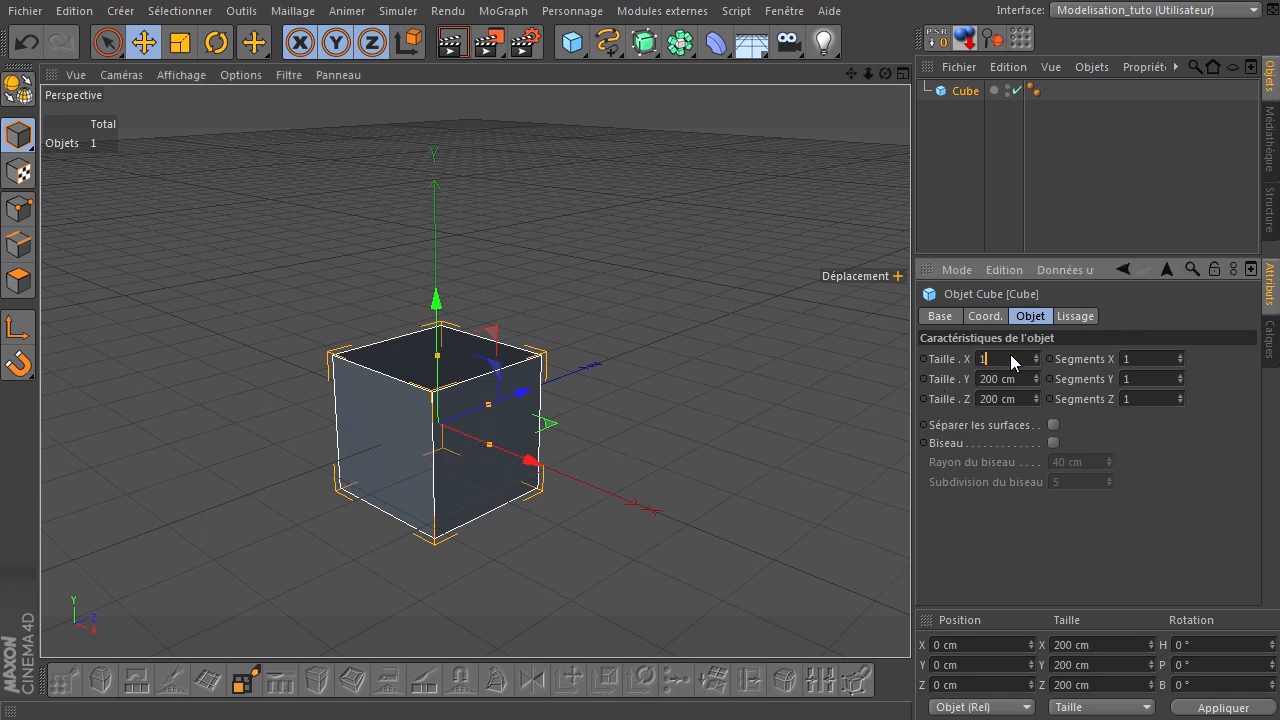
pyautogui.write('100')
pyautogui.press('Return')
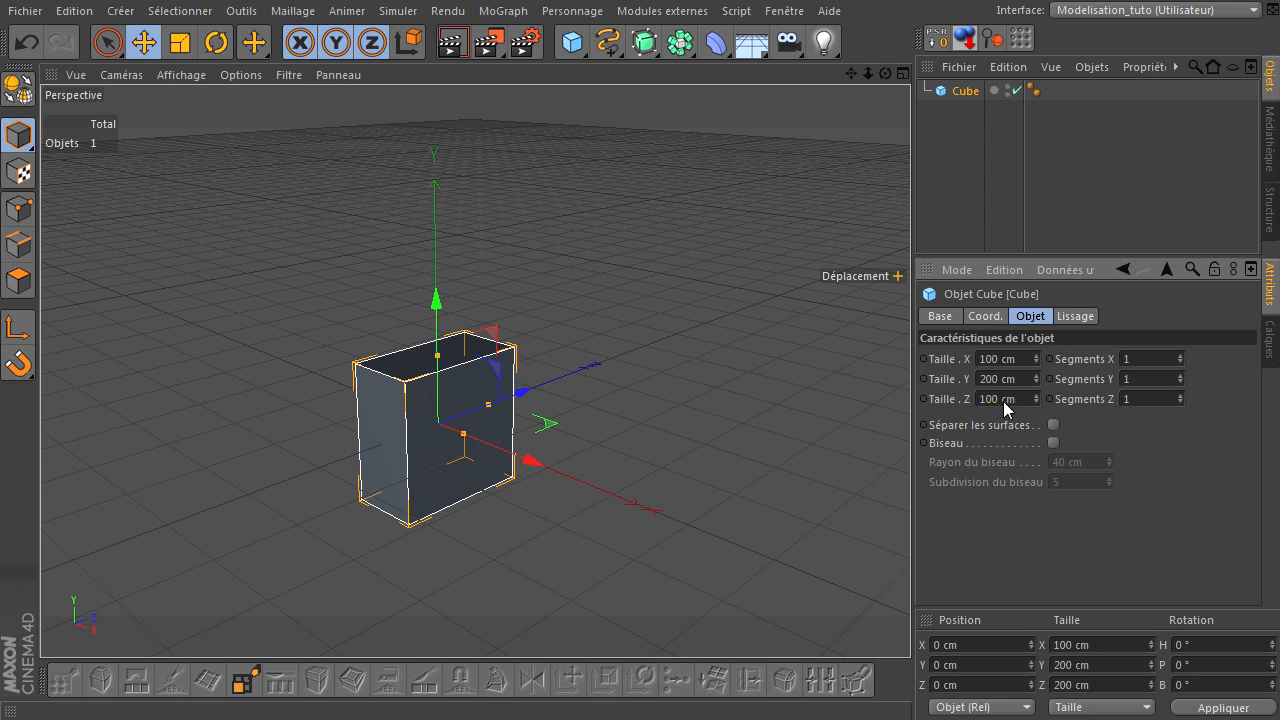
pyautogui.press('Return')
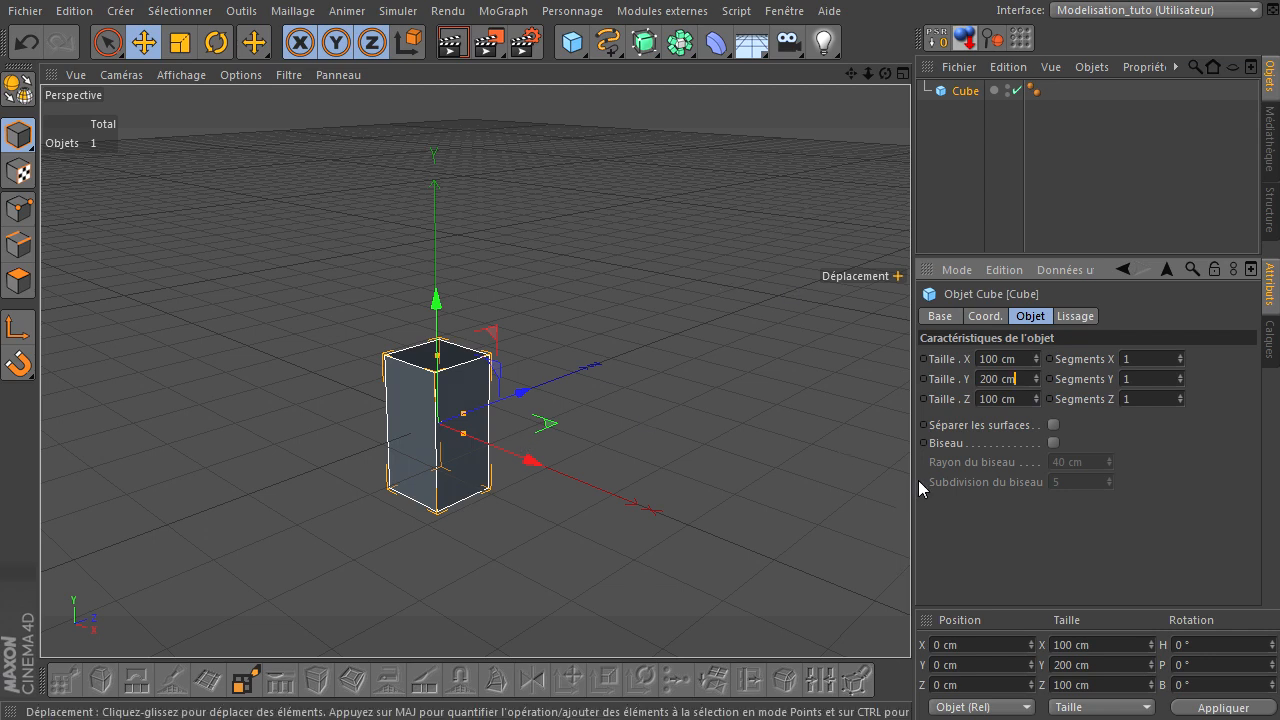
# Set the cube's Y size to 400 cm and place its base on the ground plane.
pyautogui.doubleClick(1021, 378)
pyautogui.write('400')
pyautogui.press('Return')
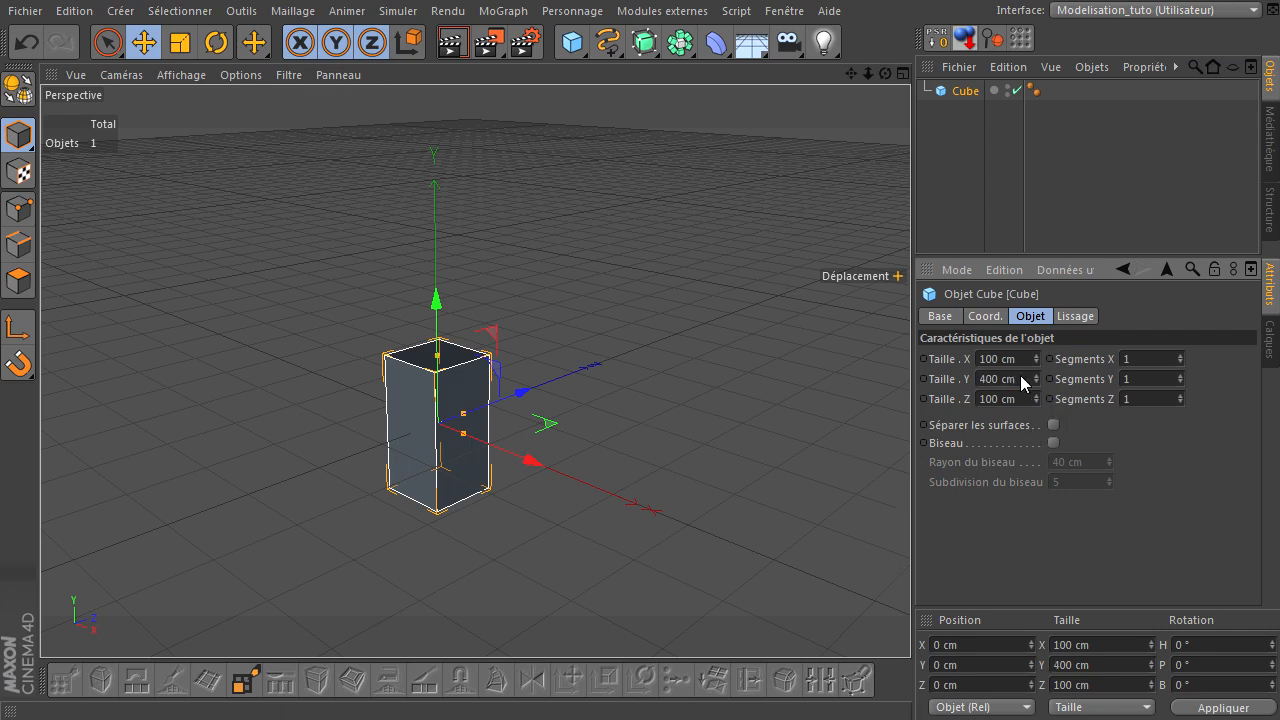
pyautogui.click(958, 40)
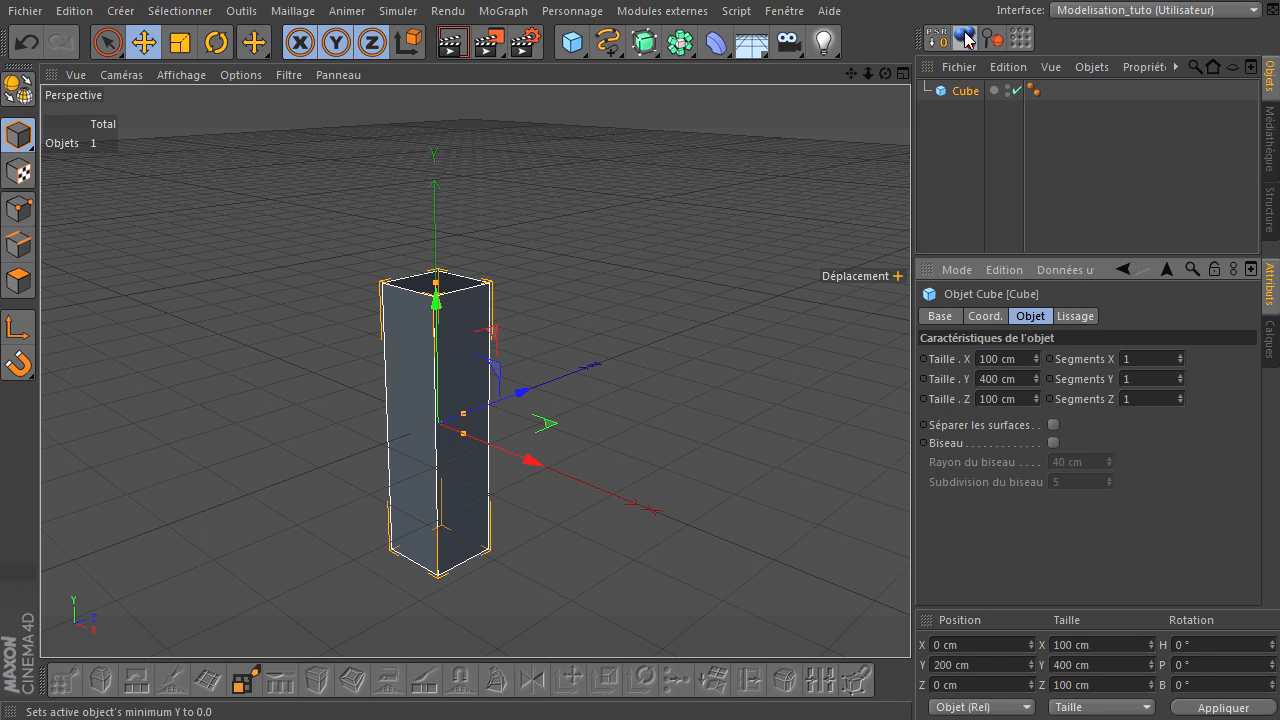
pyautogui.moveTo(886, 75); pyautogui.dragTo(890, 475)
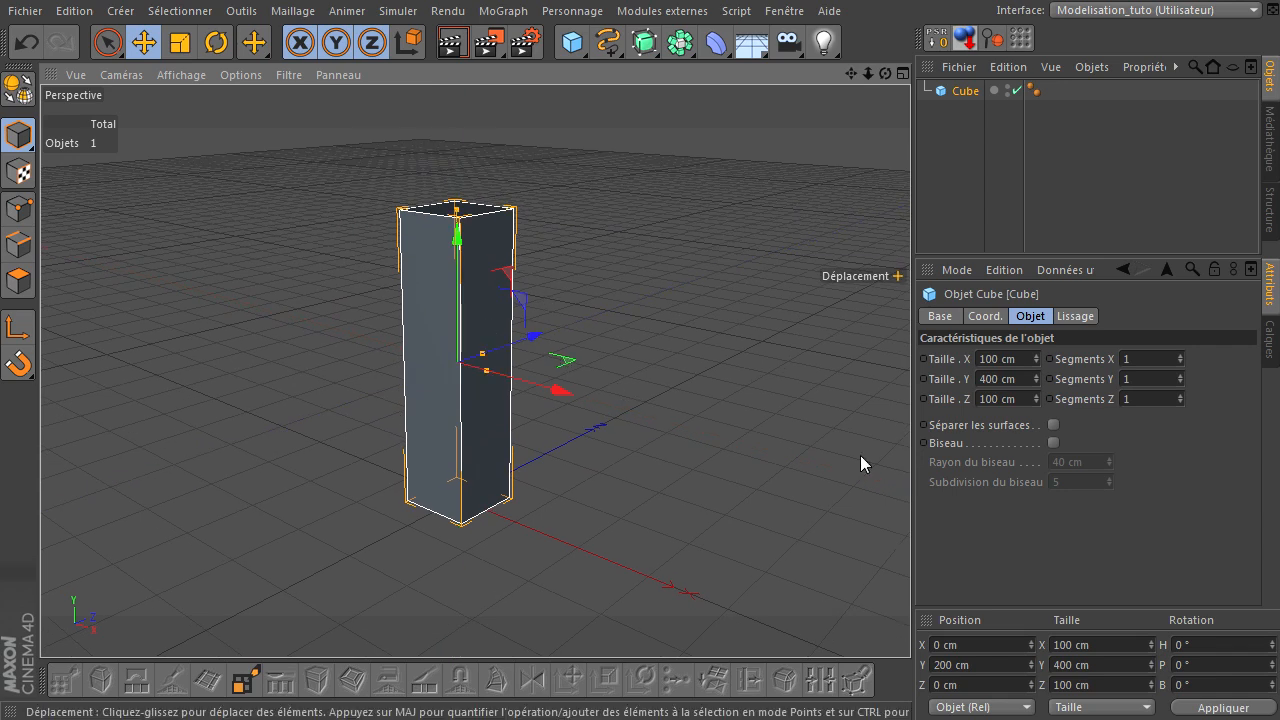
# Set the cube's Y size to 600 cm and rest its base at ground level.
pyautogui.click(1020, 381)
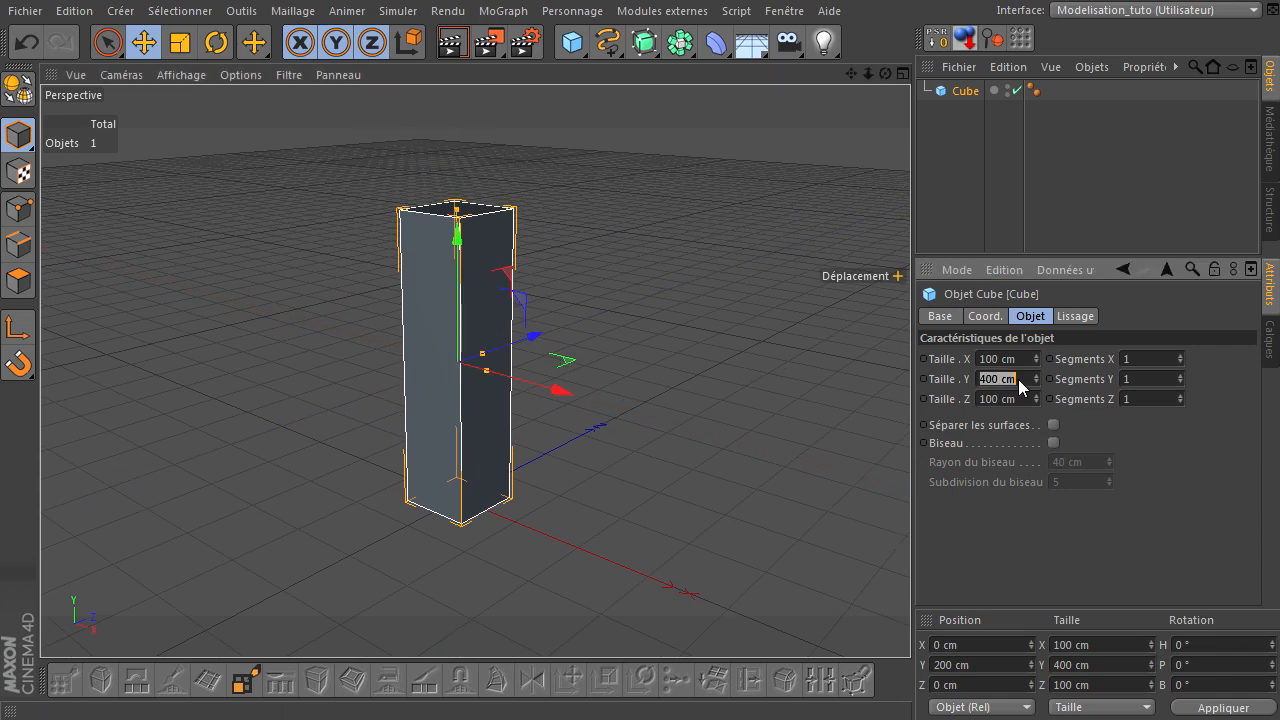
pyautogui.write('600')
pyautogui.press('Return')
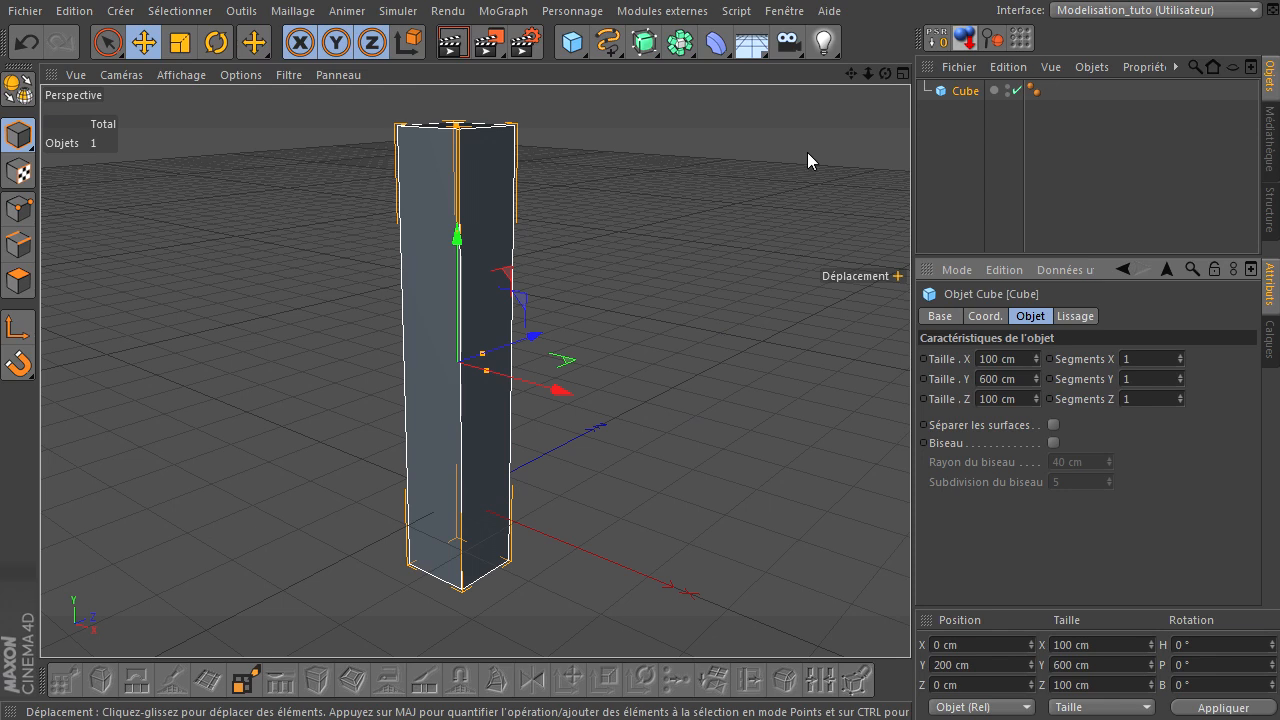
pyautogui.click(960, 42)
pyautogui.moveTo(852, 74); pyautogui.dragTo(910, 490)
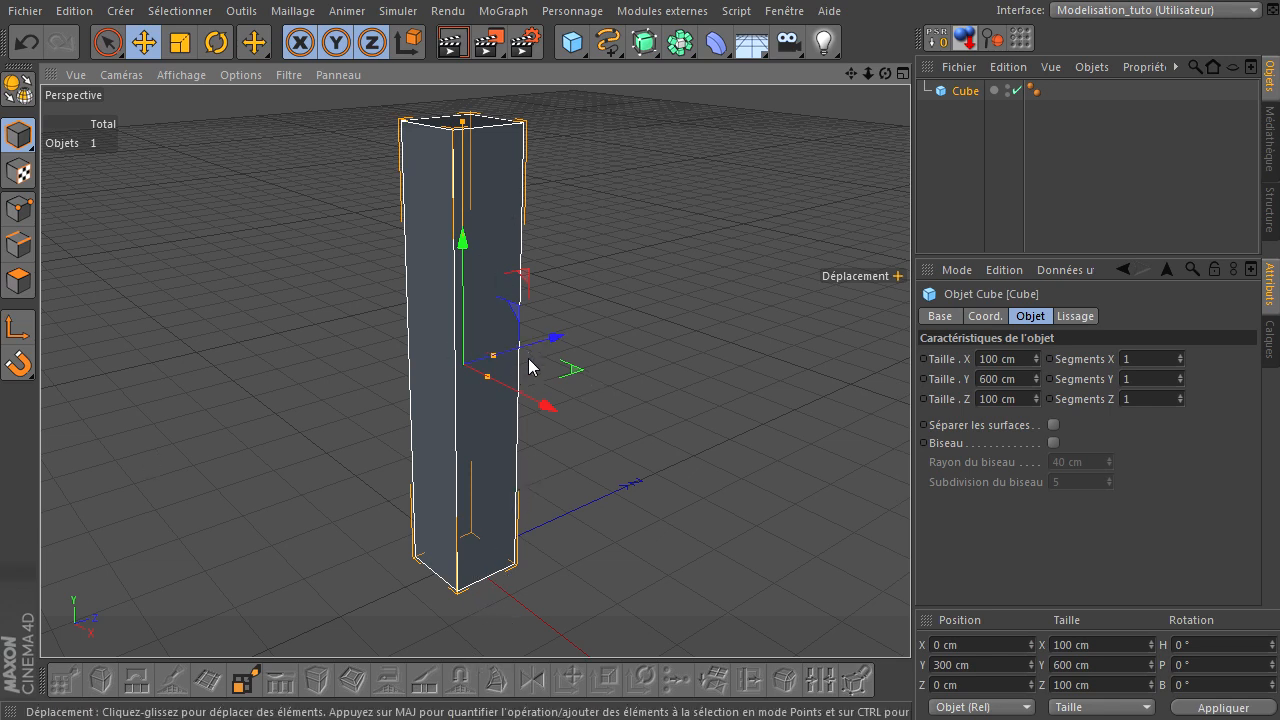
# Convert the cube to an editable polygon object and activate the Knife in polygon mode.
pyautogui.click(1160, 364)
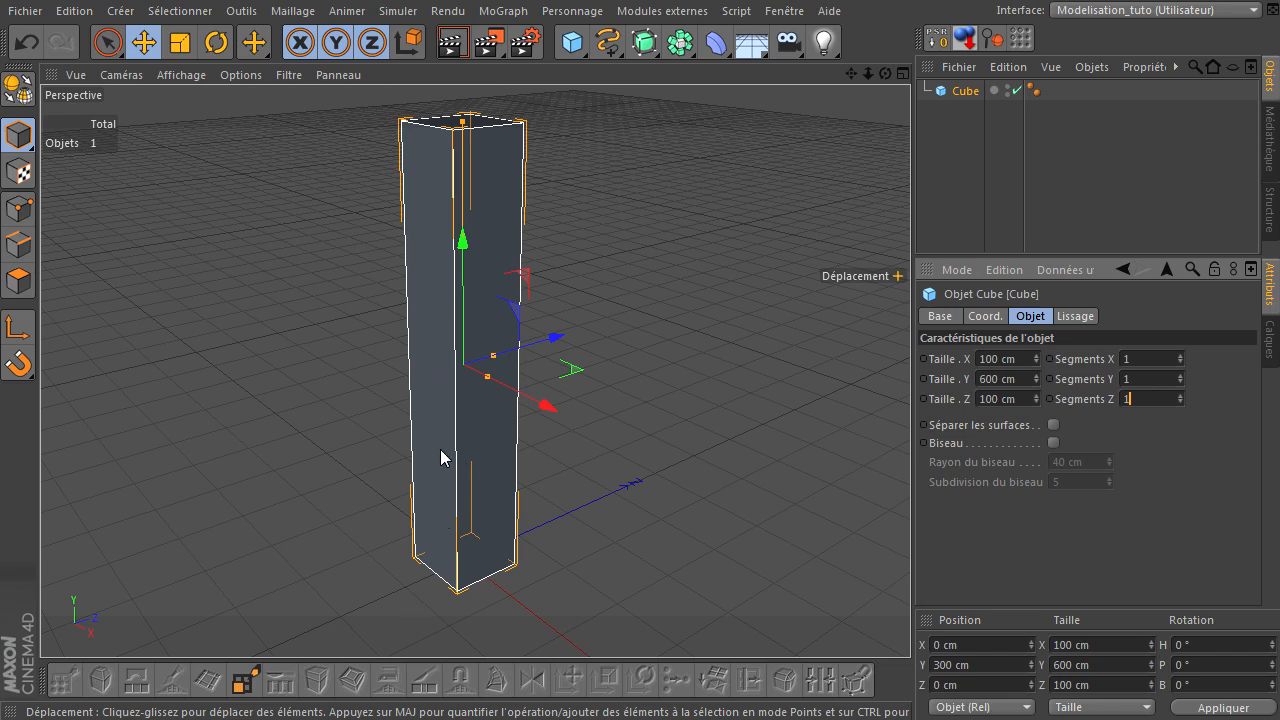
pyautogui.click(15, 95)
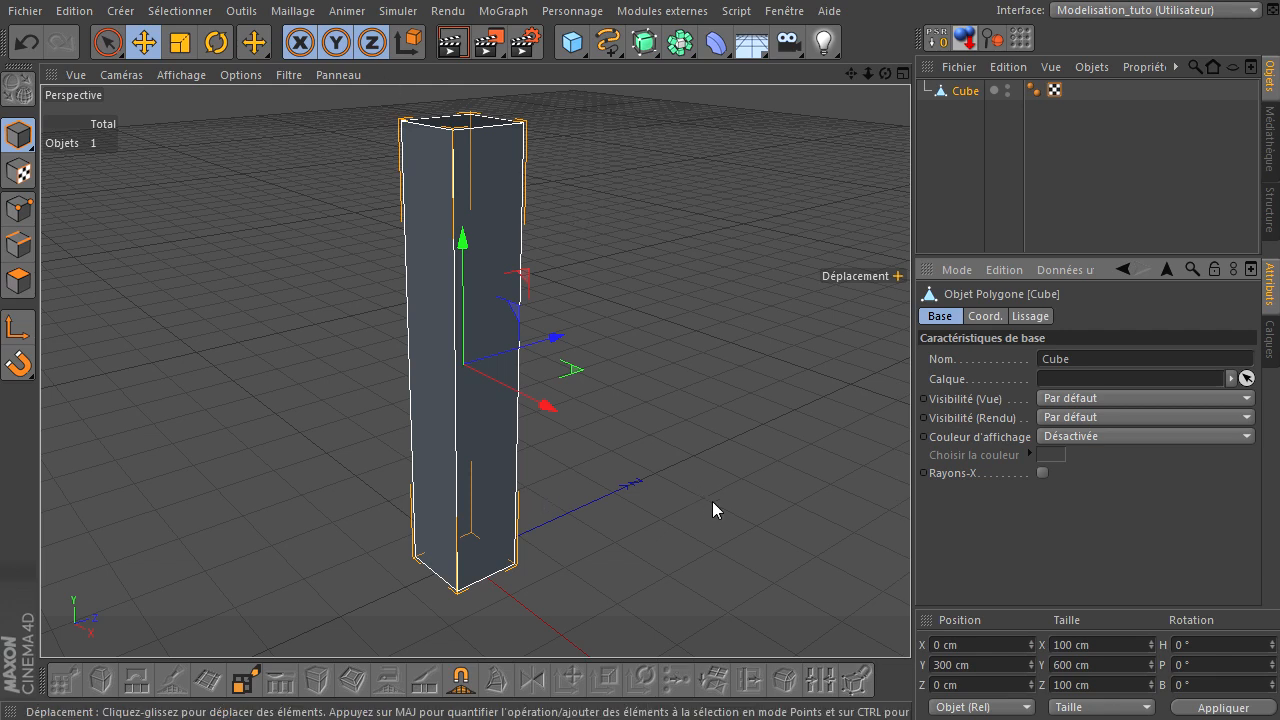
pyautogui.press('k')
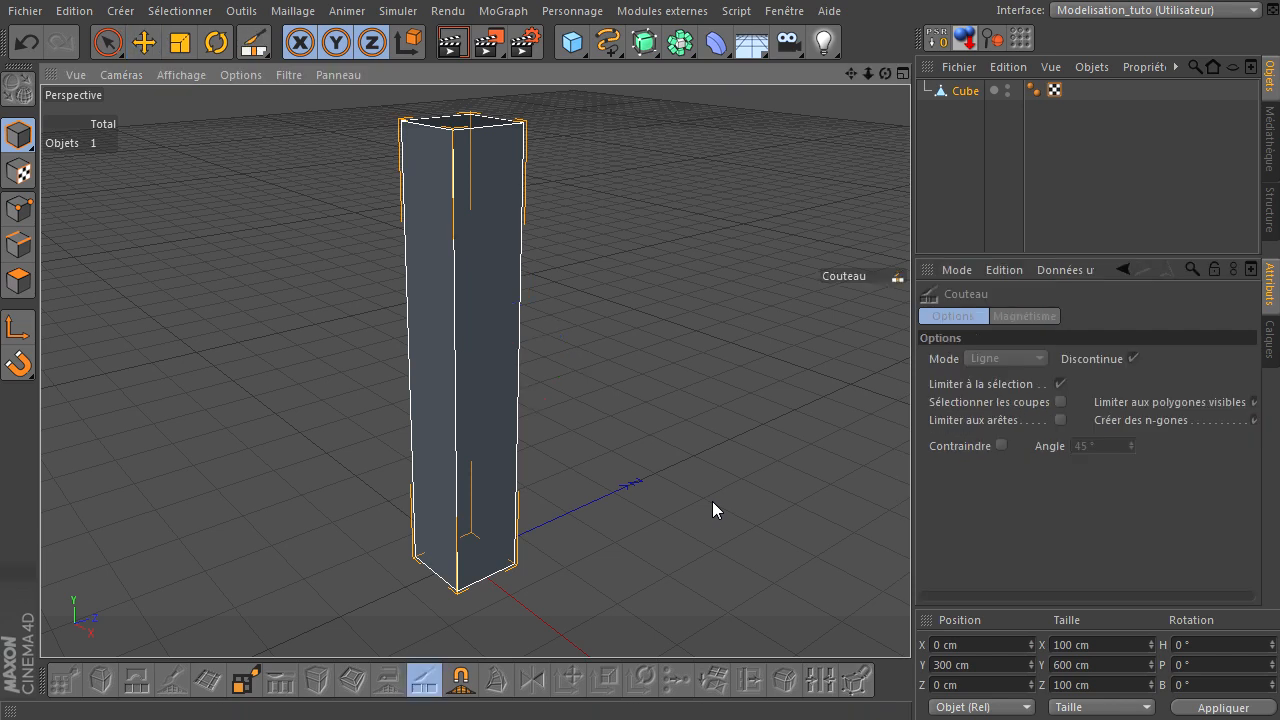
pyautogui.click(16, 280)
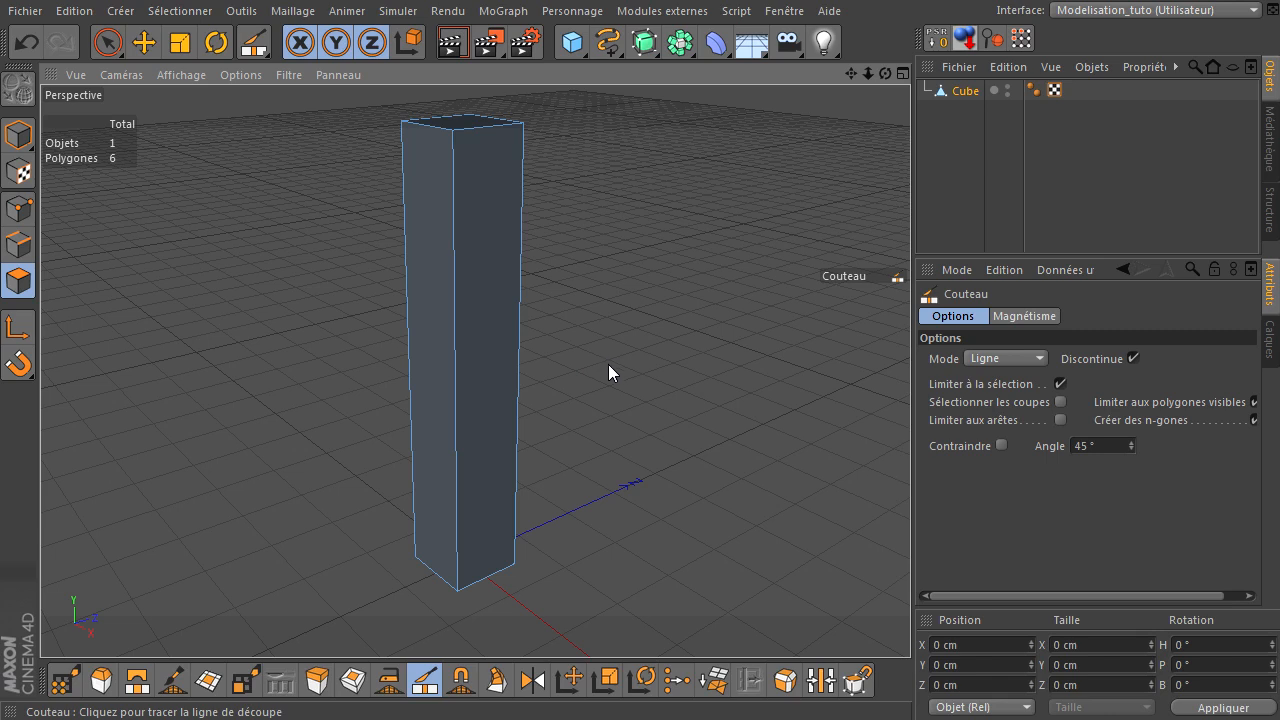
# Set the Knife to Boucle mode and cut one edge loop around the pillar close to its base.
pyautogui.click(1016, 357)
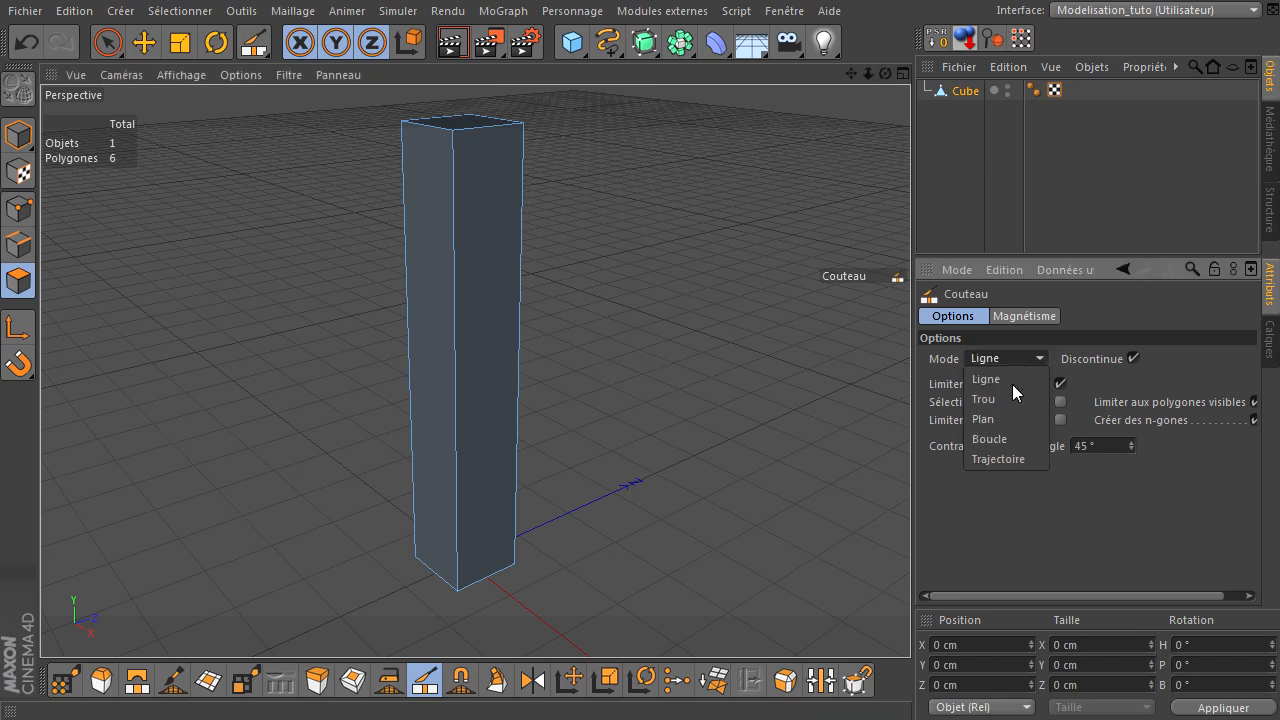
pyautogui.click(999, 440)
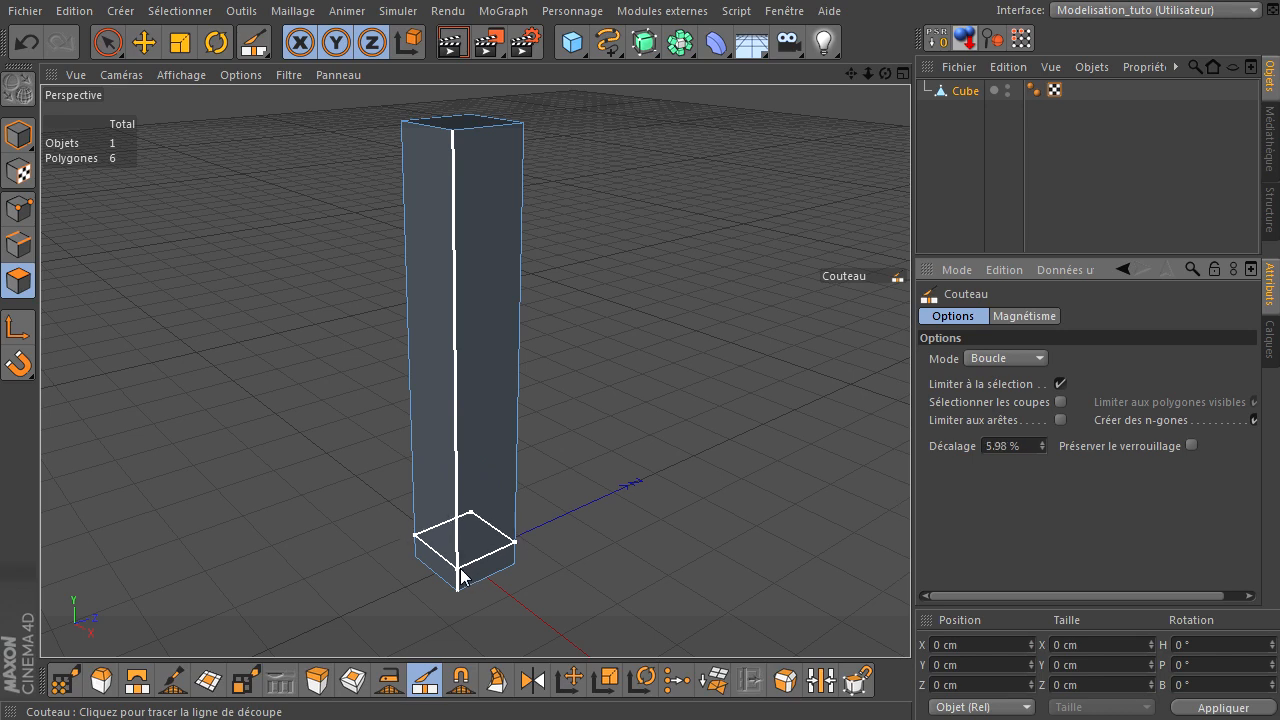
pyautogui.scroll(5, 486, 543)
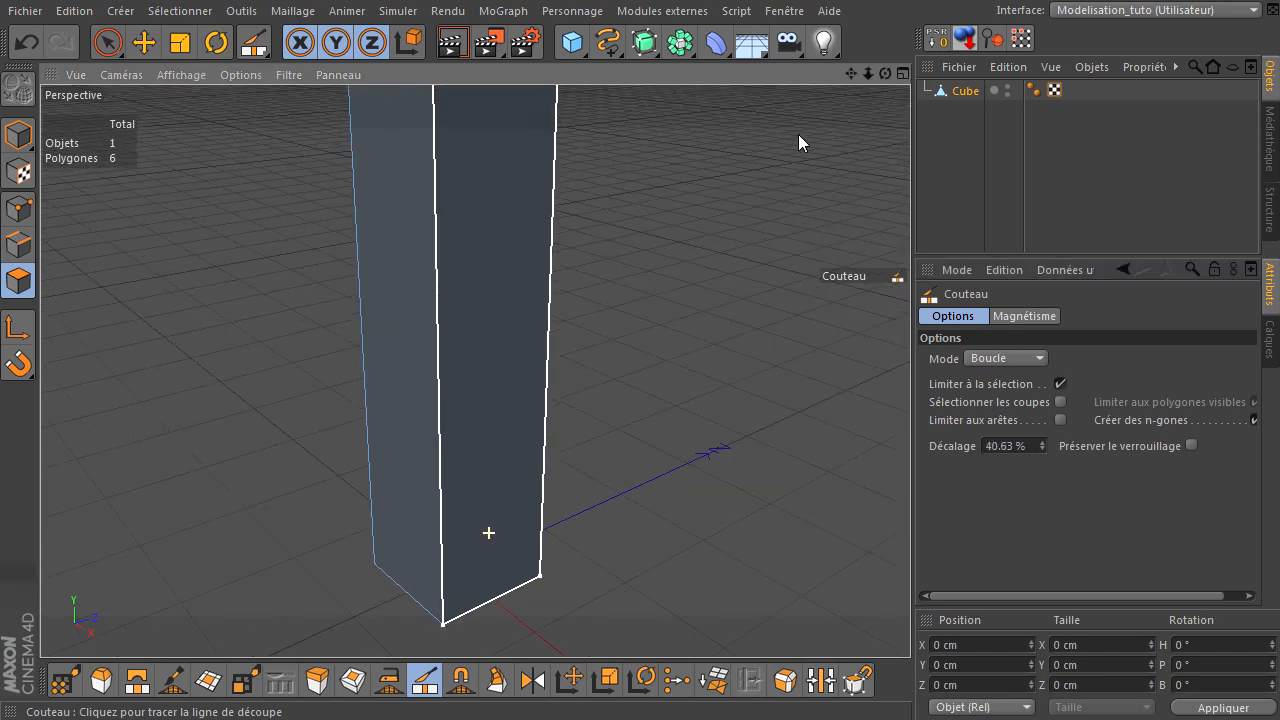
pyautogui.moveTo(852, 76)
pyautogui.mouseDown()
pyautogui.moveTo(909, 478)
pyautogui.moveTo(852, 76)
pyautogui.mouseUp()
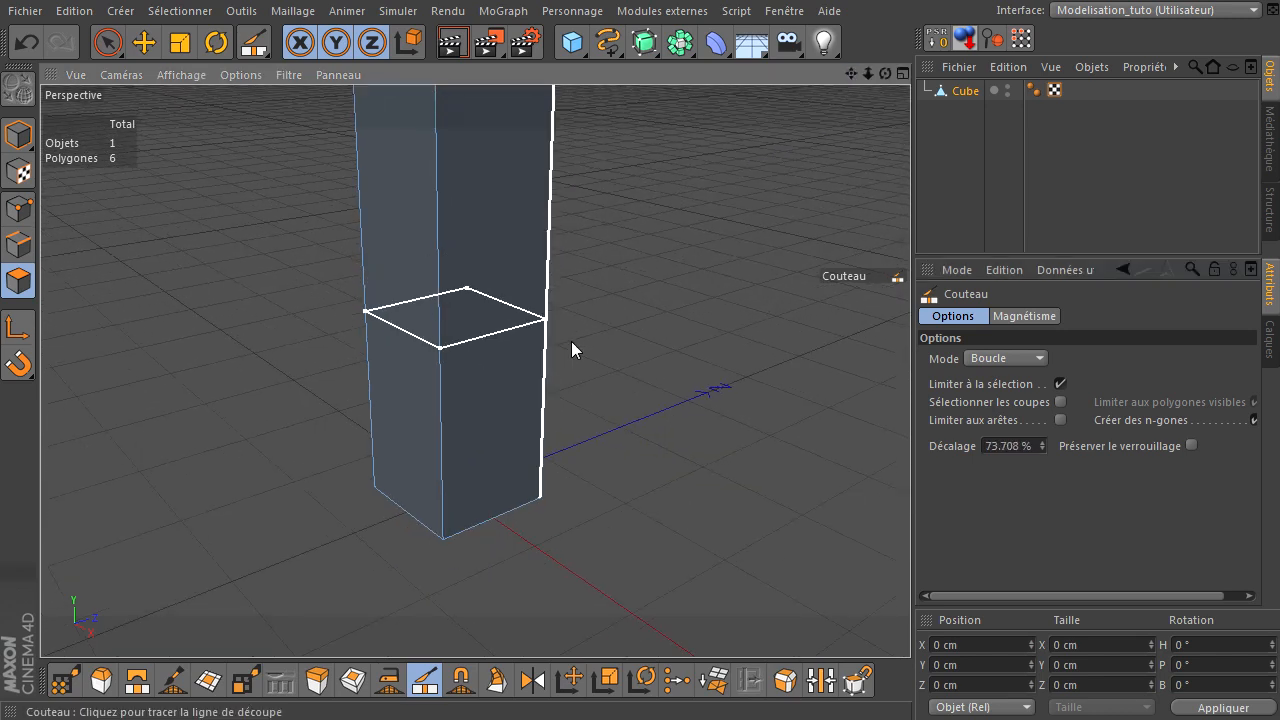
pyautogui.click(445, 496)
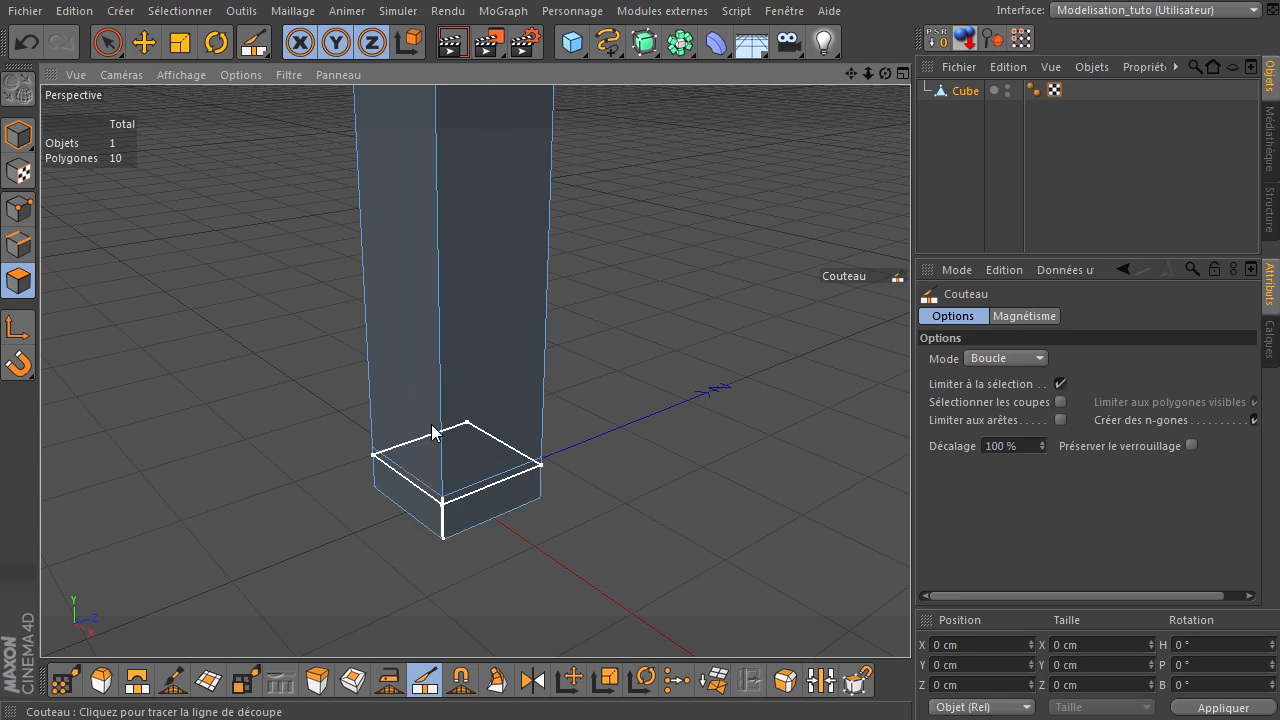
# Cut three more horizontal edge loops around the pillar: one above the base loop and two in the upper part.
pyautogui.scroll(-5, 570, 521)
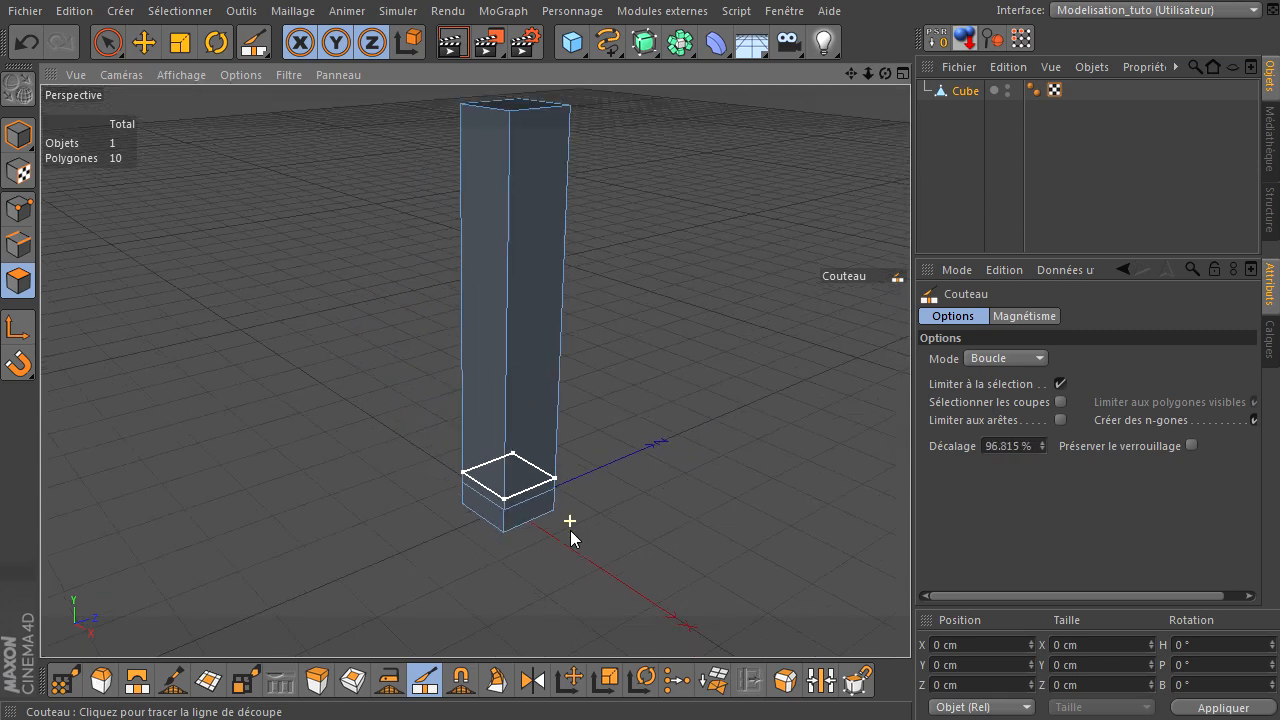
pyautogui.moveTo(853, 72); pyautogui.dragTo(910, 497)
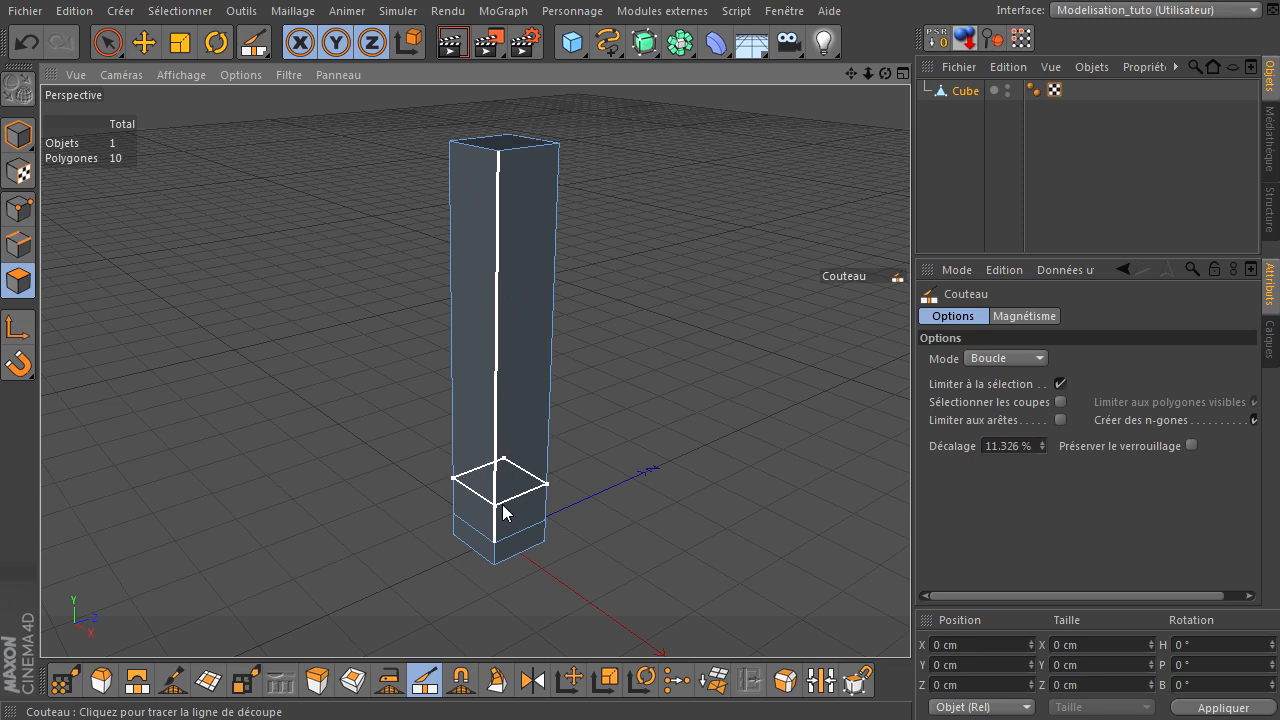
pyautogui.click(503, 500)
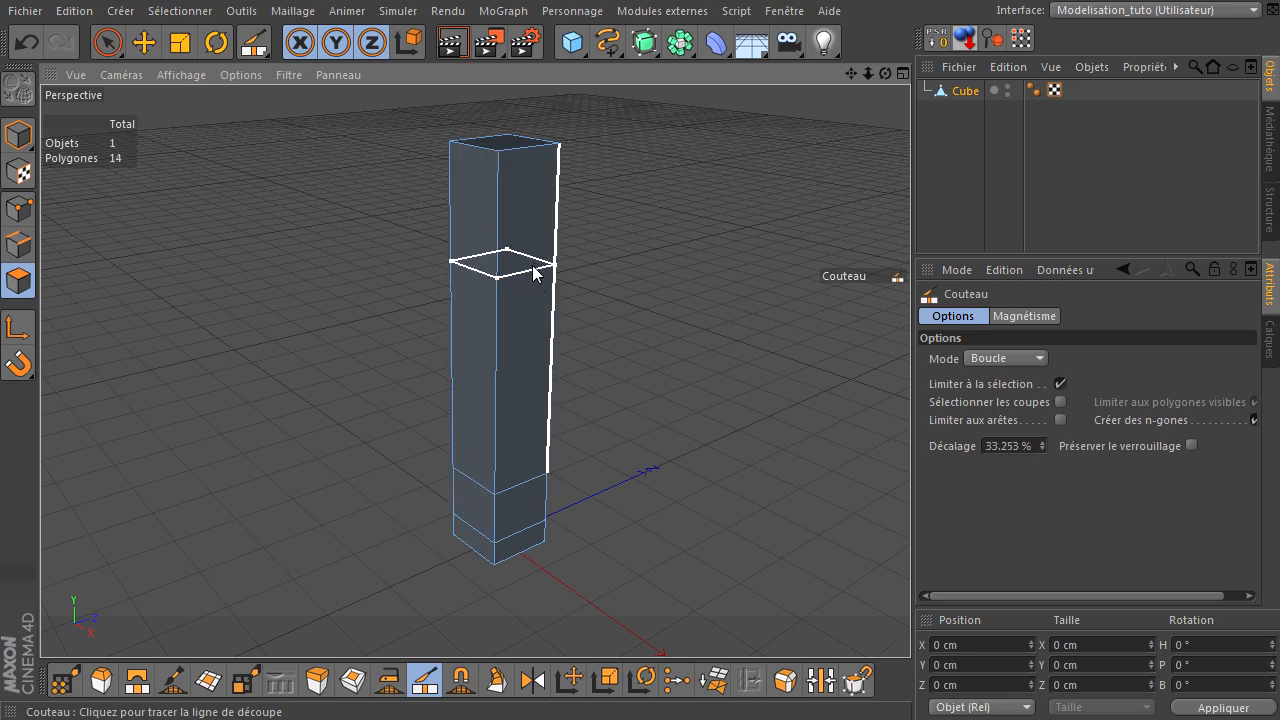
pyautogui.click(504, 190)
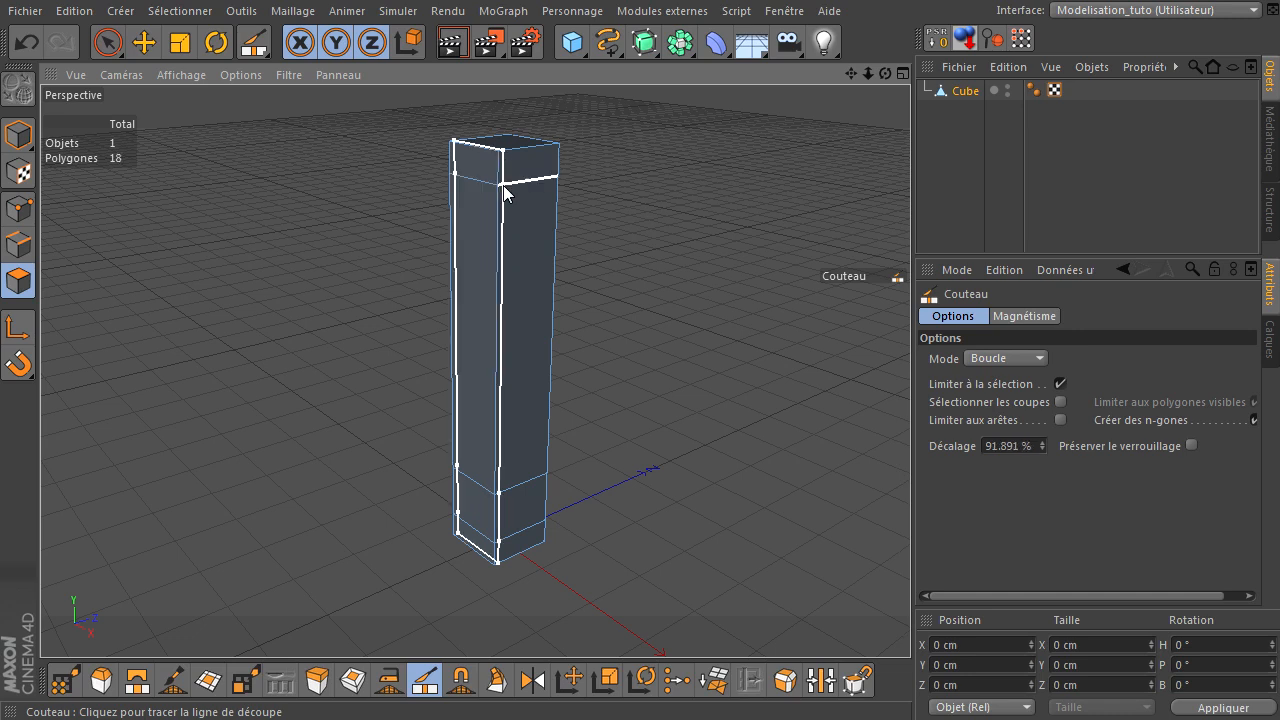
pyautogui.click(489, 262)
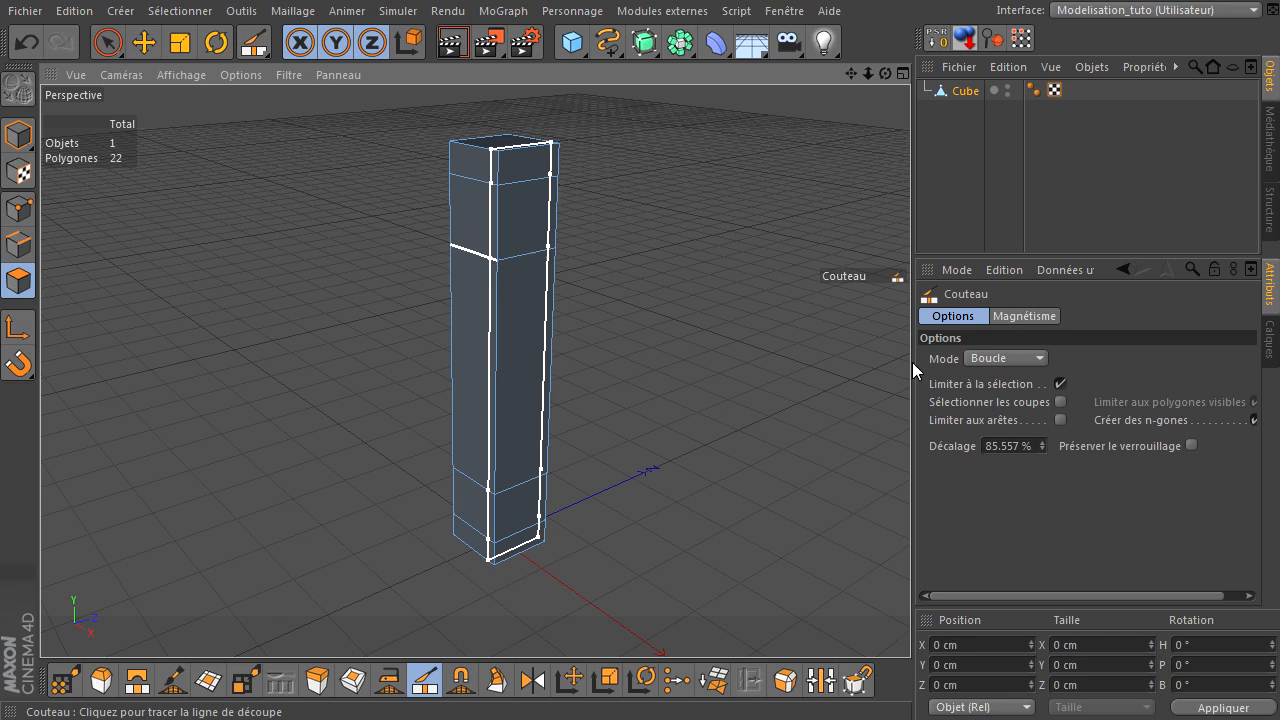
# Switch the pillar to edge mode and activate the Loop Selection tool.
pyautogui.click(108, 47)
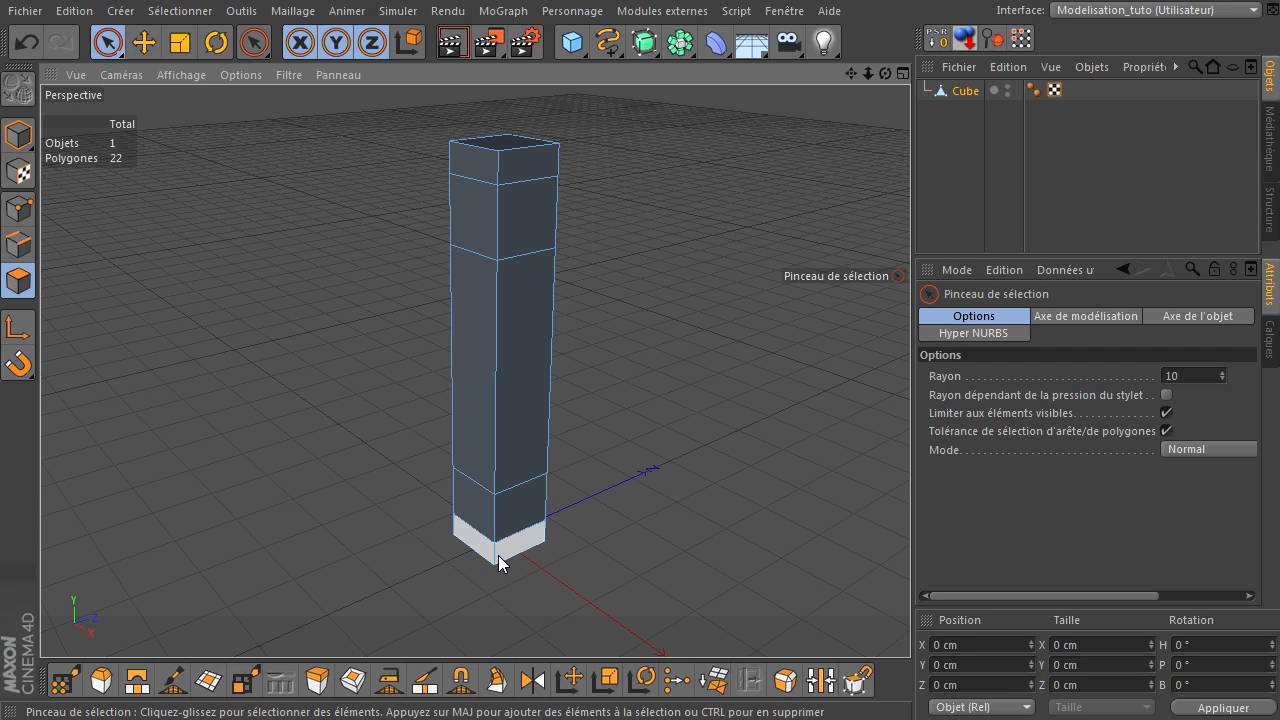
pyautogui.click(18, 245)
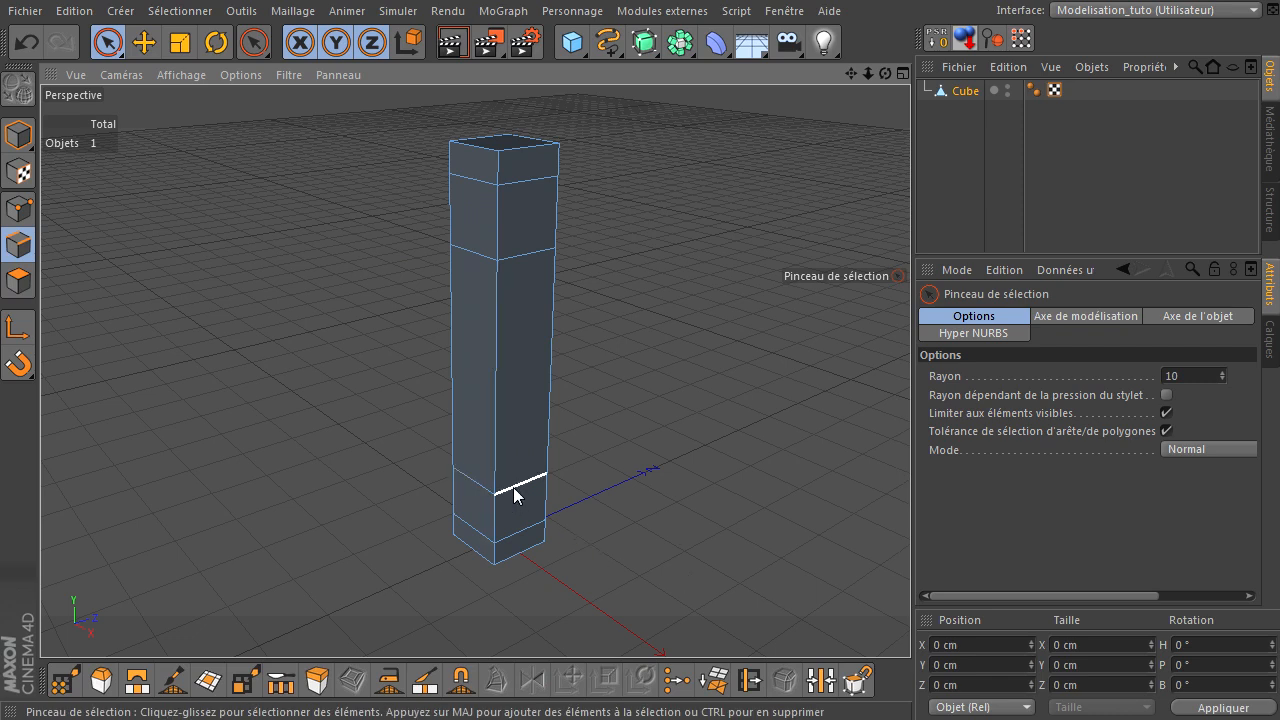
pyautogui.press('u')
pyautogui.press('l')
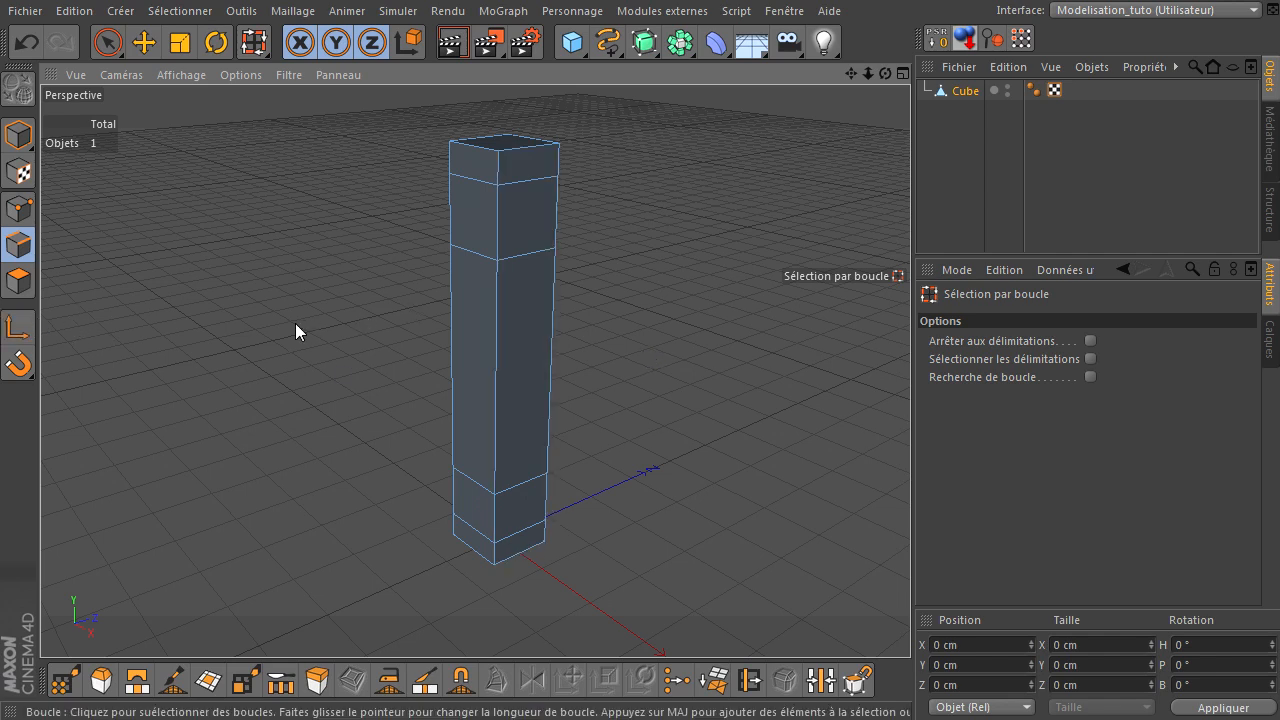
pyautogui.press('u')
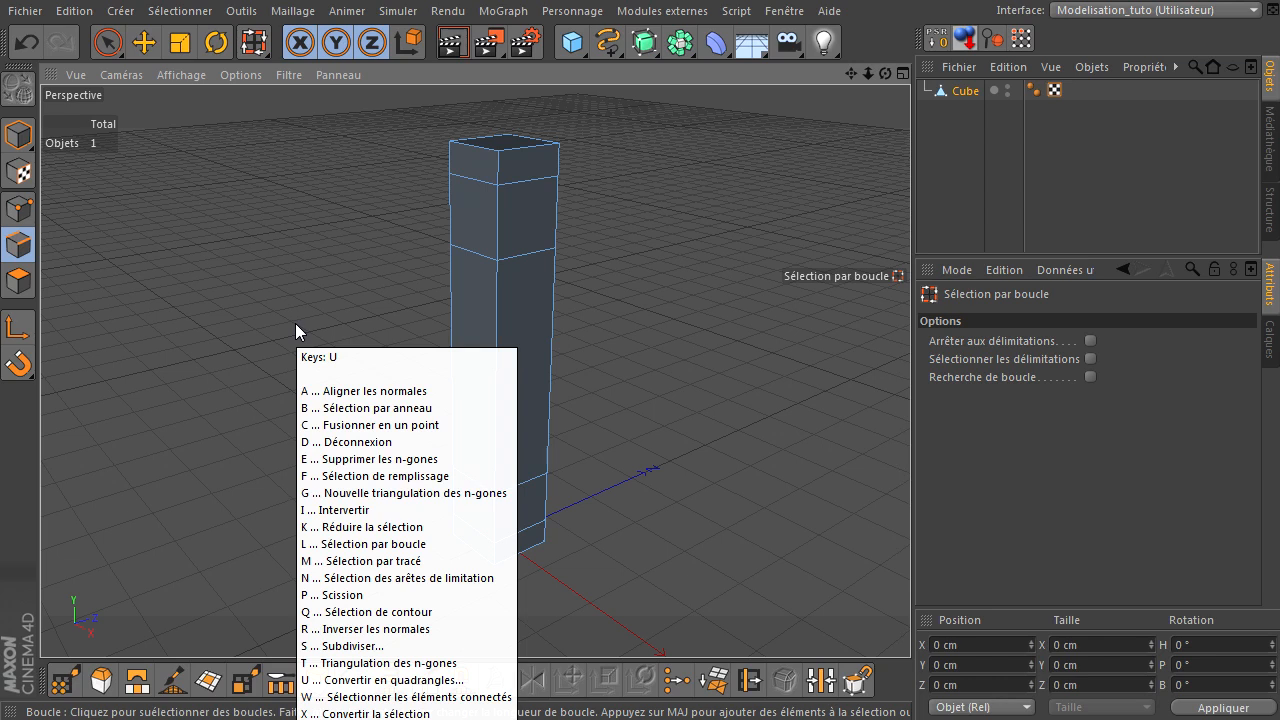
pyautogui.press('l')
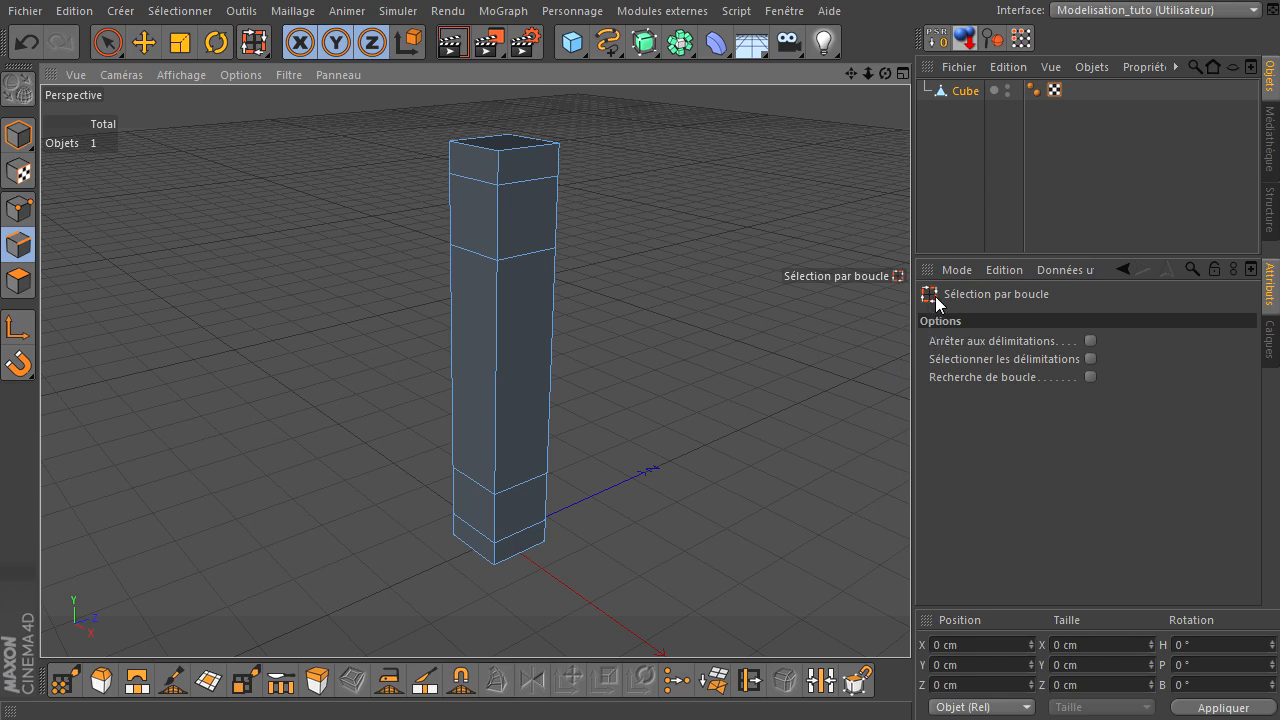
pyautogui.press('u')
pyautogui.press('l')
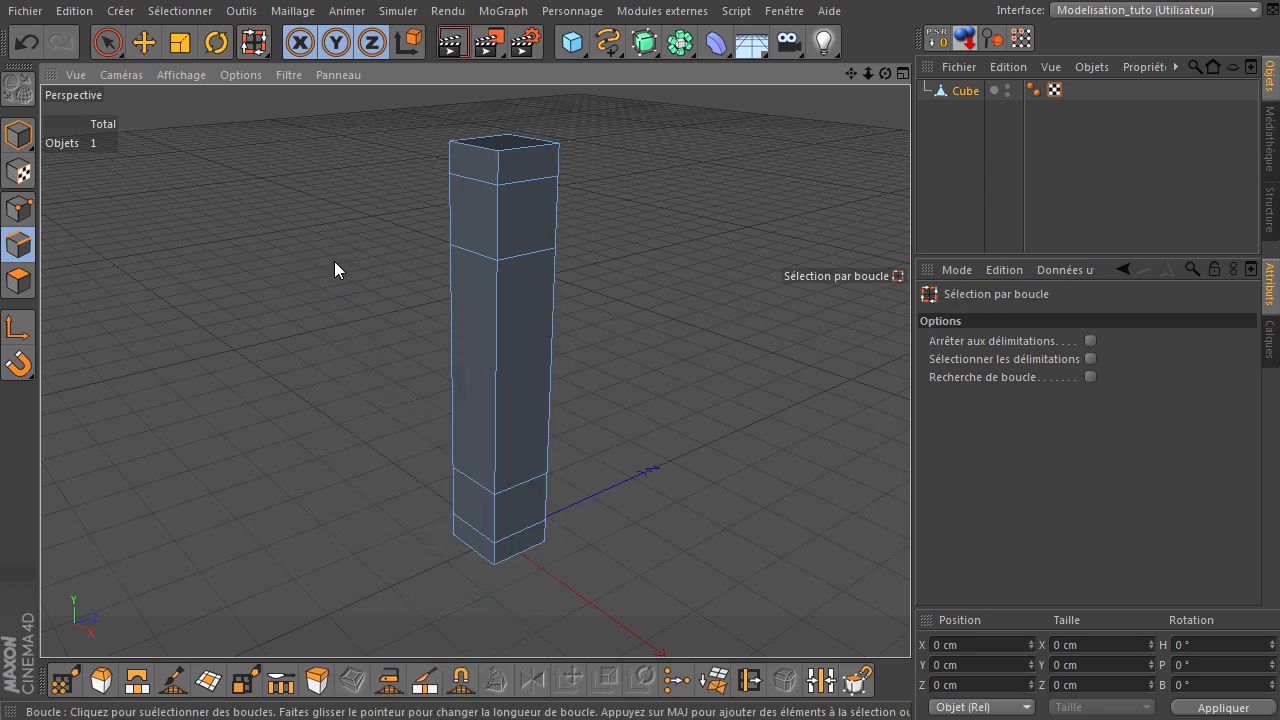
pyautogui.press('l')
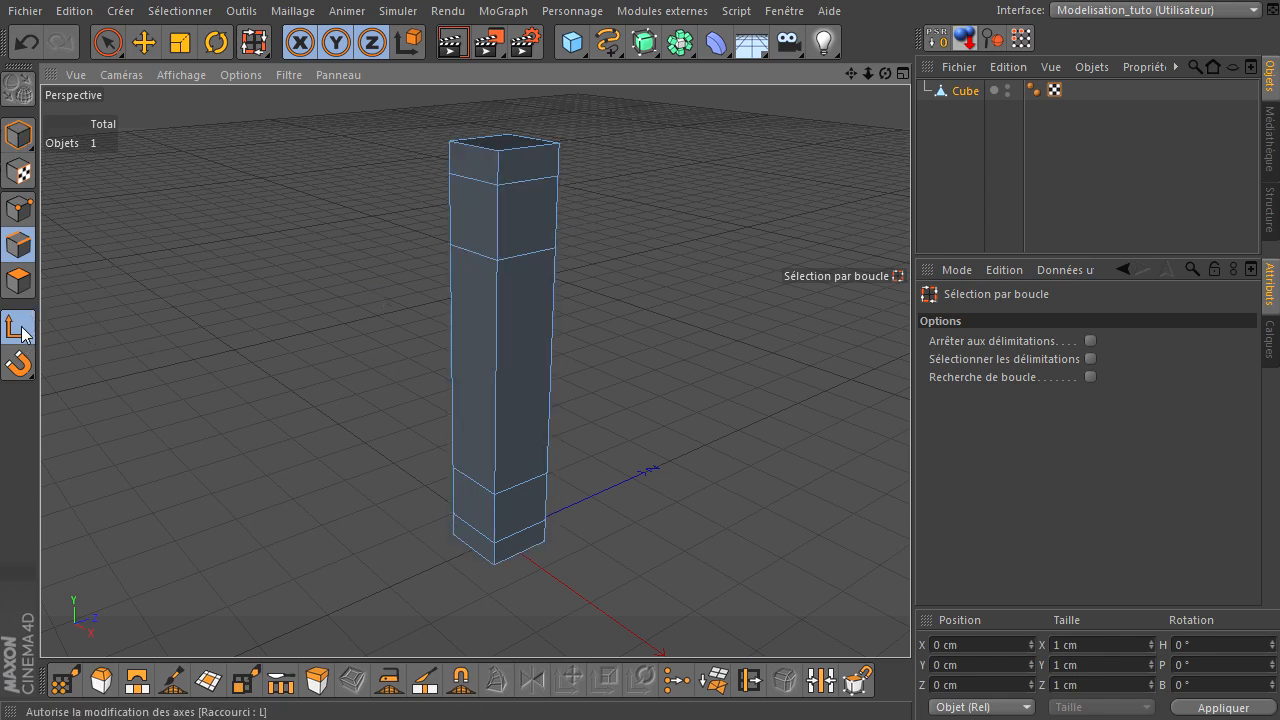
pyautogui.press('l')
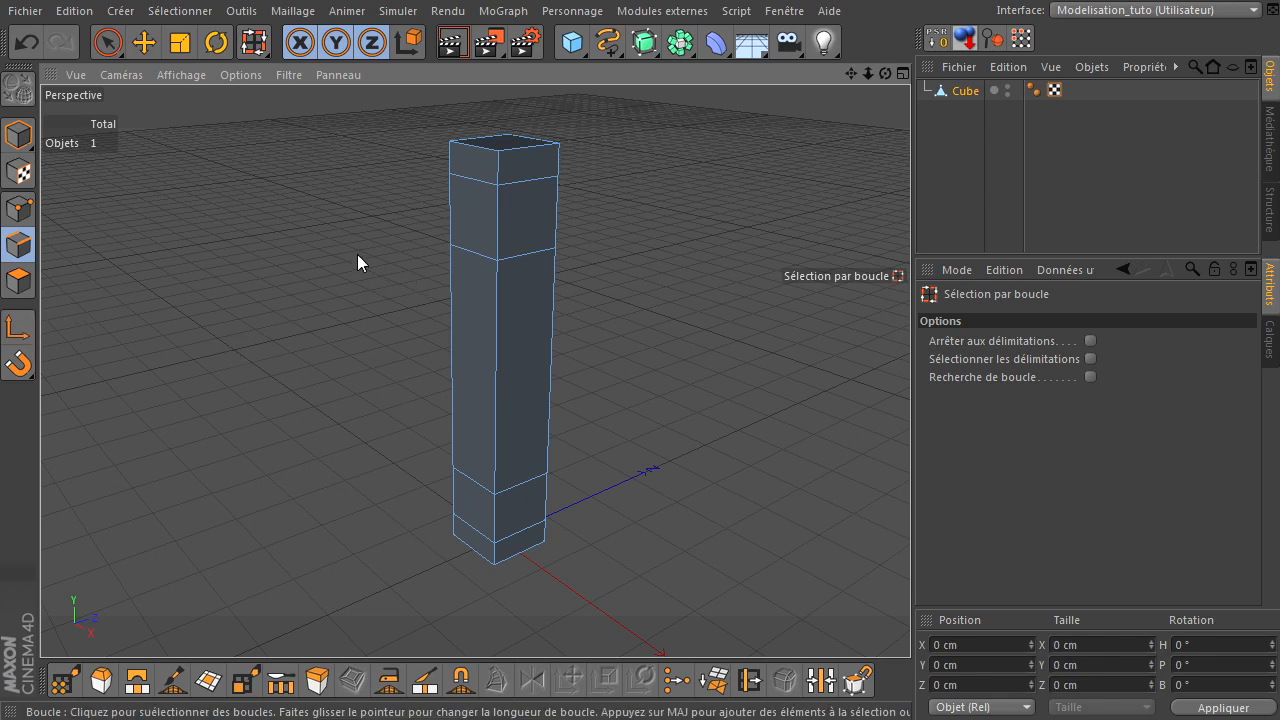
# Loop-select the pillar's three horizontal edge loops above the base loop: one low and two in the upper part.
pyautogui.press('u')
pyautogui.press('l')
pyautogui.click(520, 484)
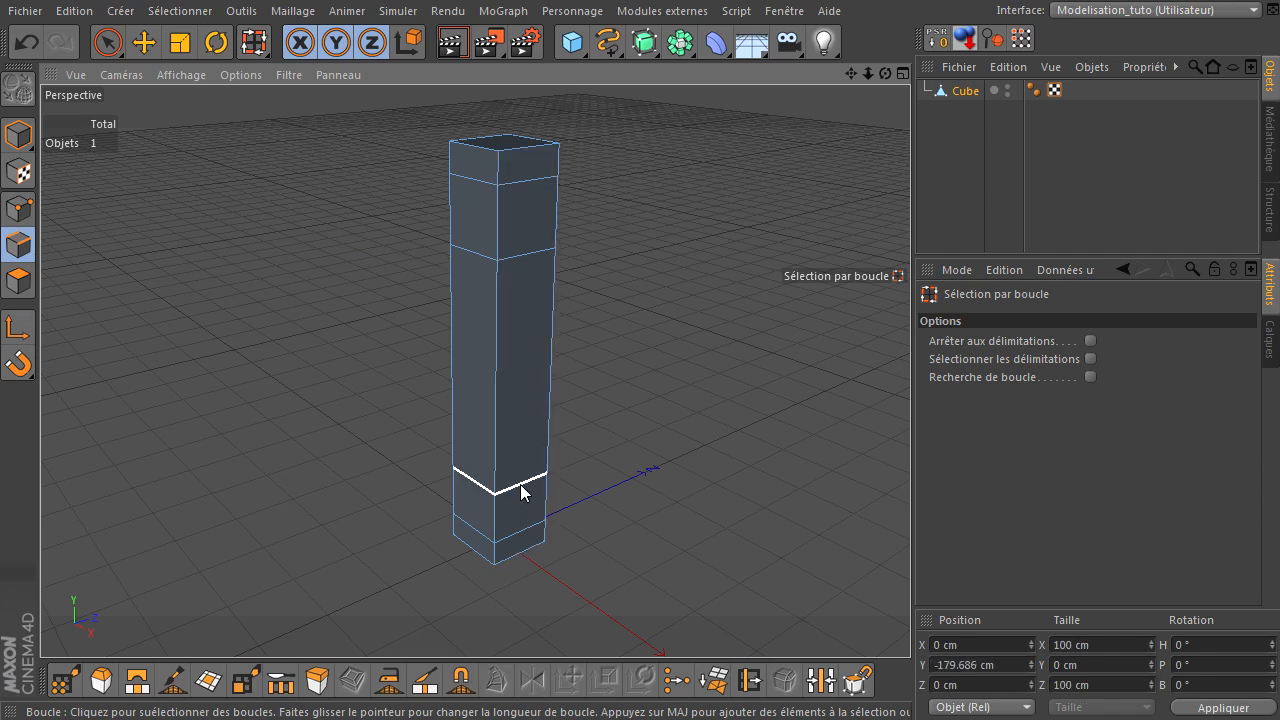
pyautogui.keyDown('shift'); pyautogui.click(522, 254); pyautogui.keyUp('shift')
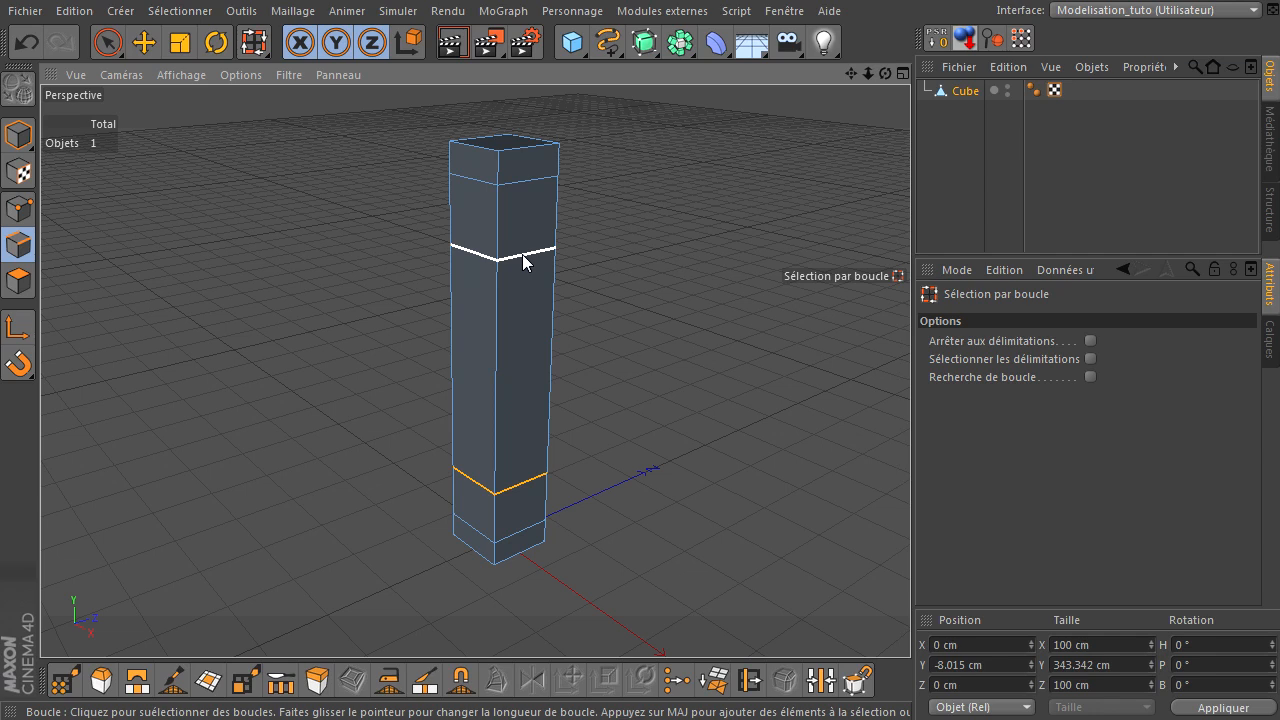
pyautogui.keyDown('shift'); pyautogui.click(519, 182); pyautogui.keyUp('shift')
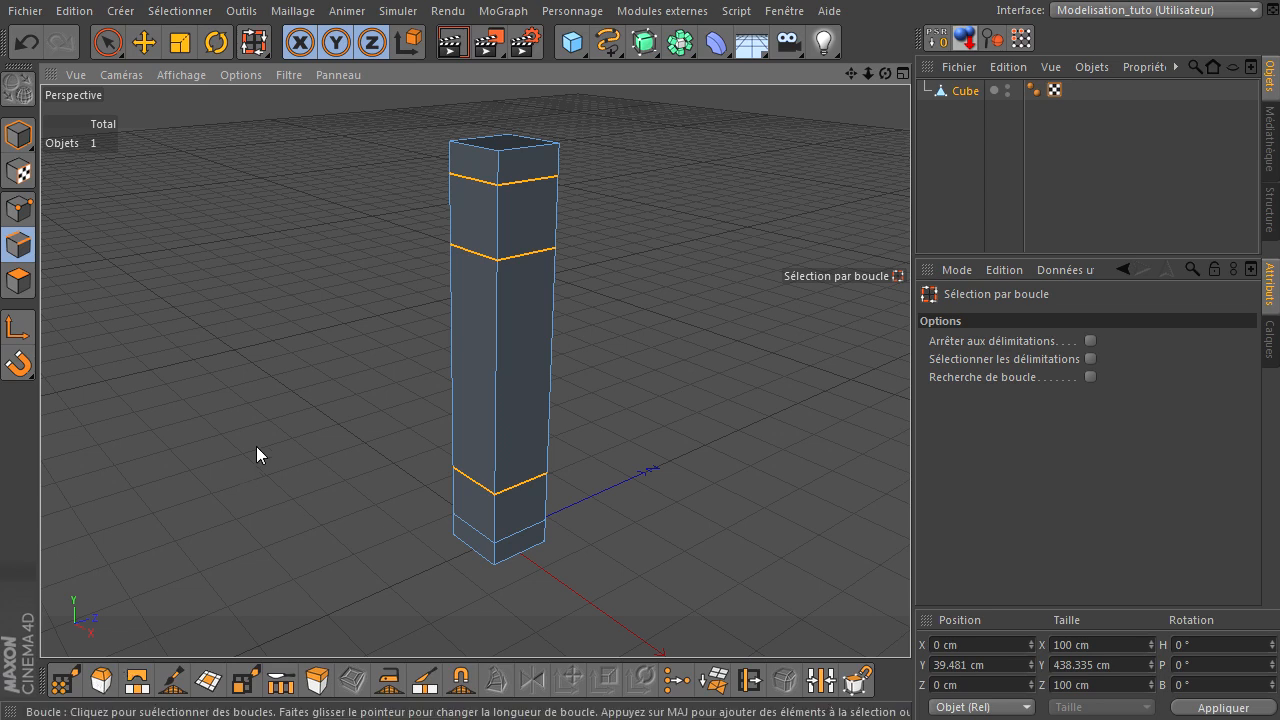
# Bevel the three selected edge loops with an inner offset of 18 cm, then clear the edge selection.
pyautogui.press('m')
pyautogui.press('s')
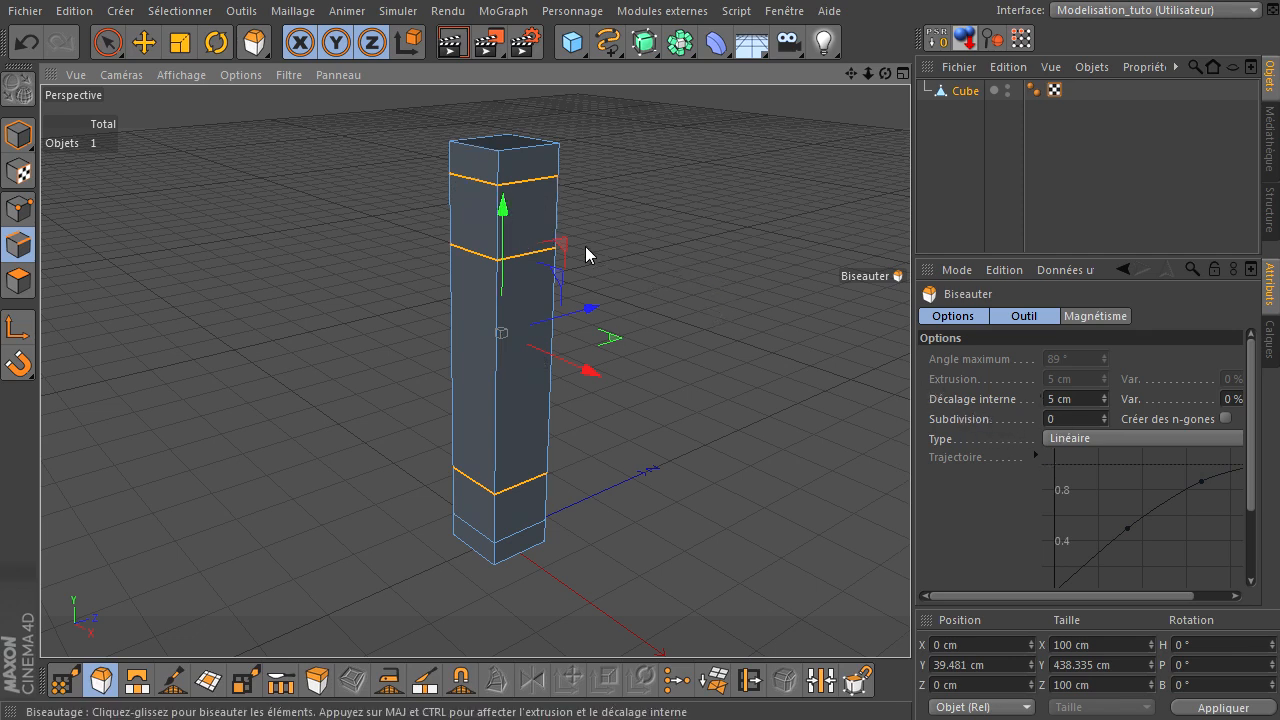
pyautogui.moveTo(723, 226); pyautogui.dragTo(910, 490)
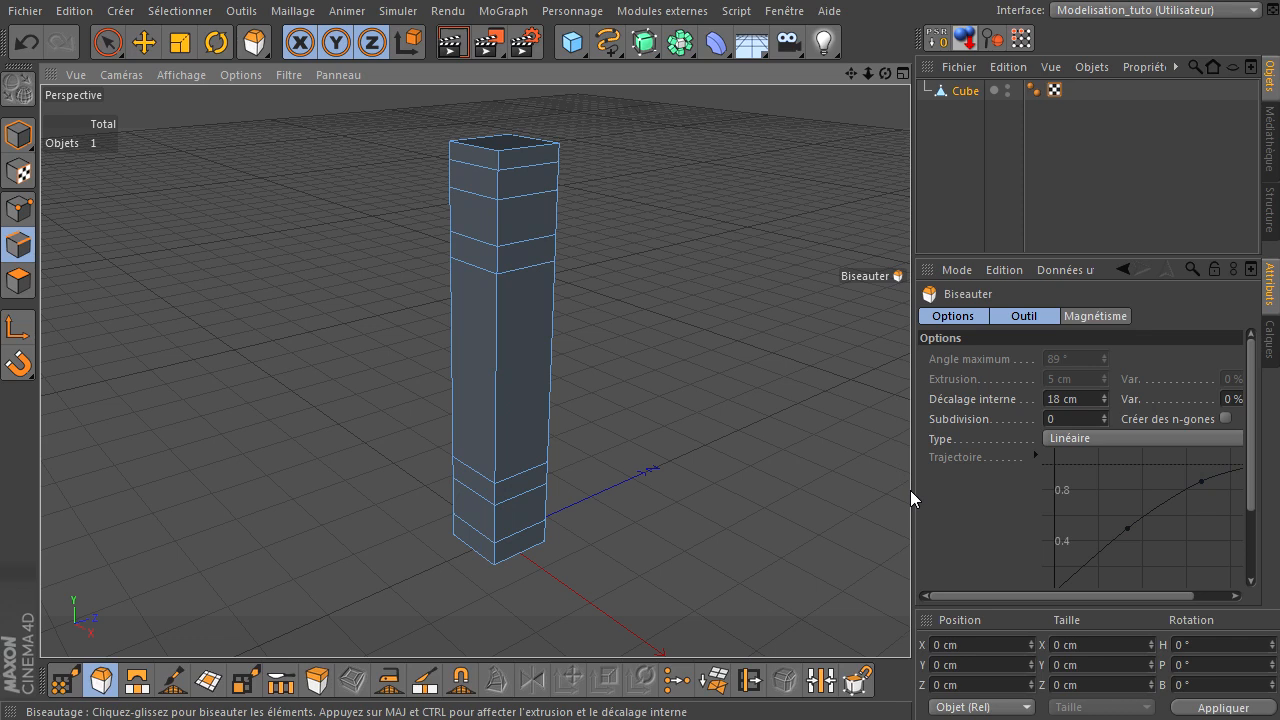
pyautogui.moveTo(910, 490); pyautogui.dragTo(910, 490)
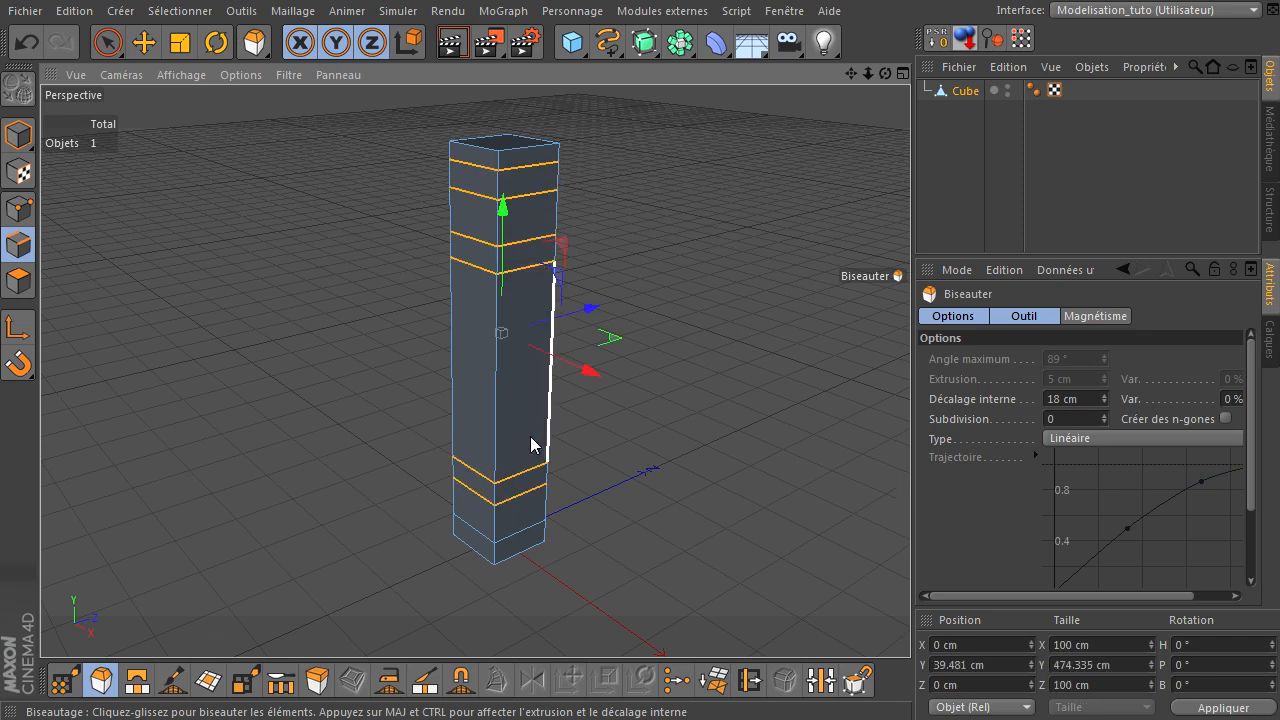
pyautogui.moveTo(885, 75)
pyautogui.mouseDown()
pyautogui.moveTo(908, 538)
pyautogui.moveTo(931, 438)
pyautogui.moveTo(885, 75)
pyautogui.mouseUp()
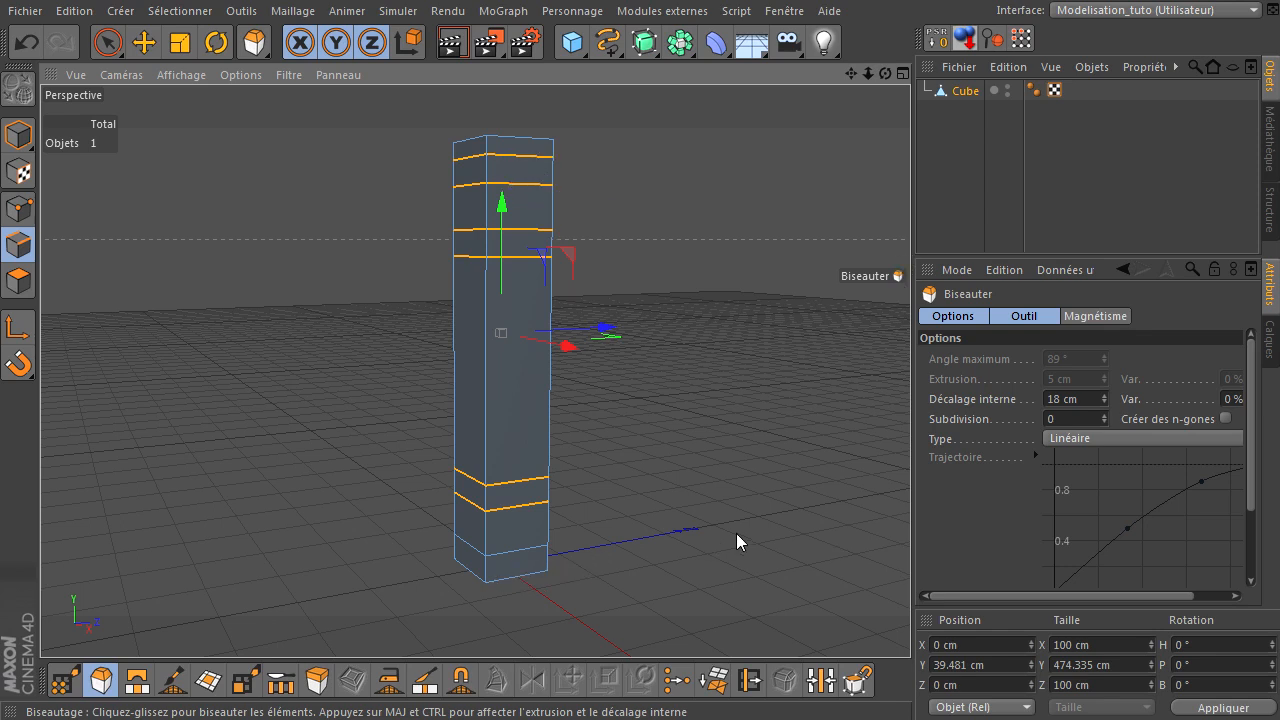
pyautogui.click(787, 434)
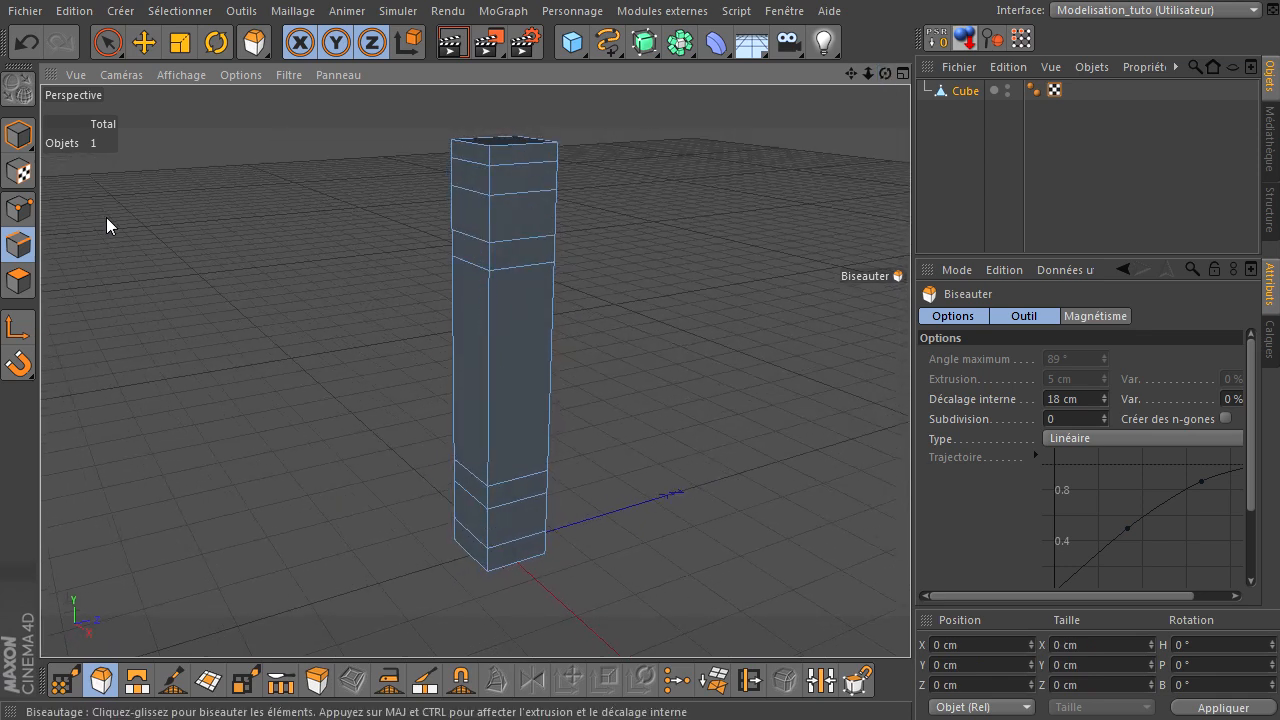
# In polygon mode, loop-select the base band and the three narrow bevelled bands around the pillar.
pyautogui.click(20, 283)
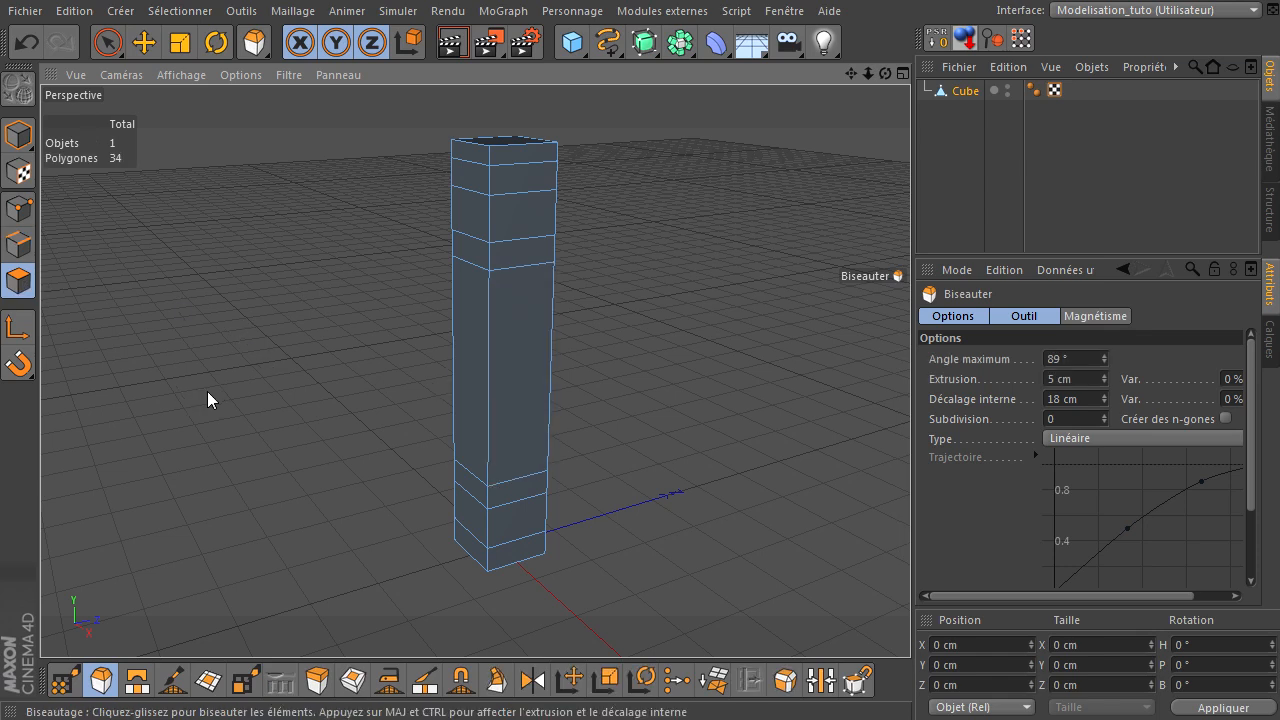
pyautogui.press('u')
pyautogui.press('l')
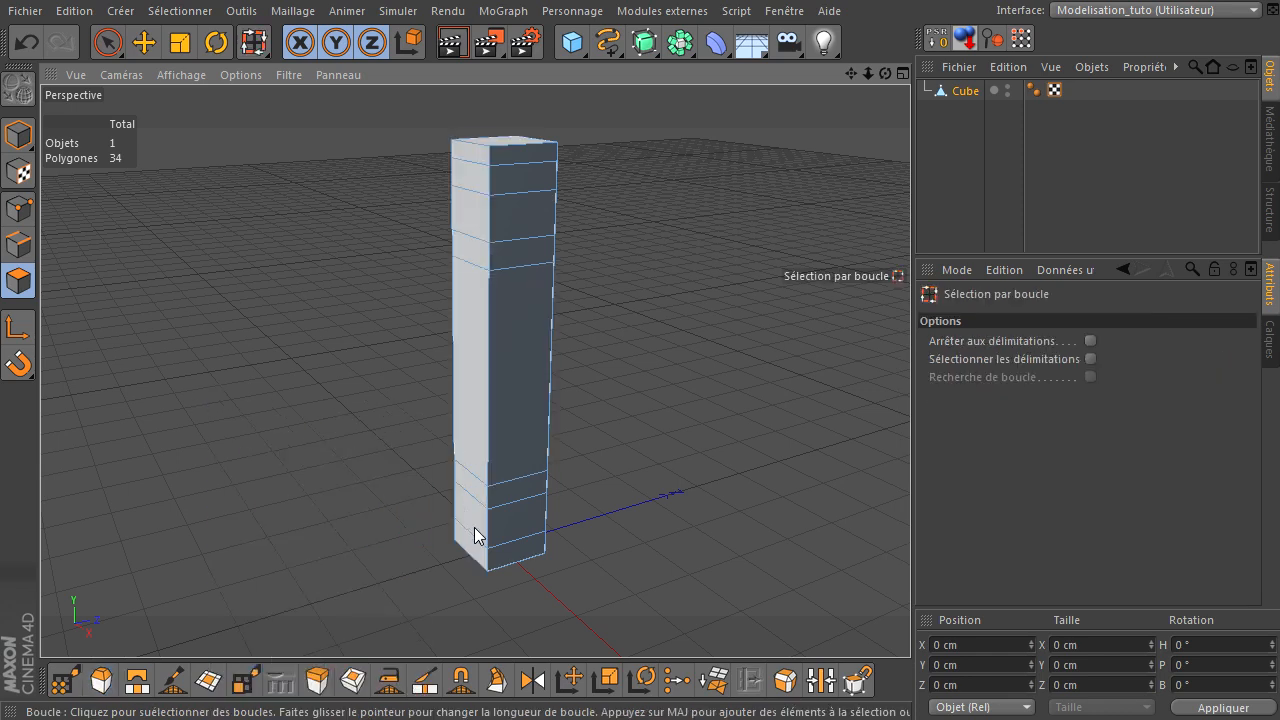
pyautogui.click(489, 563)
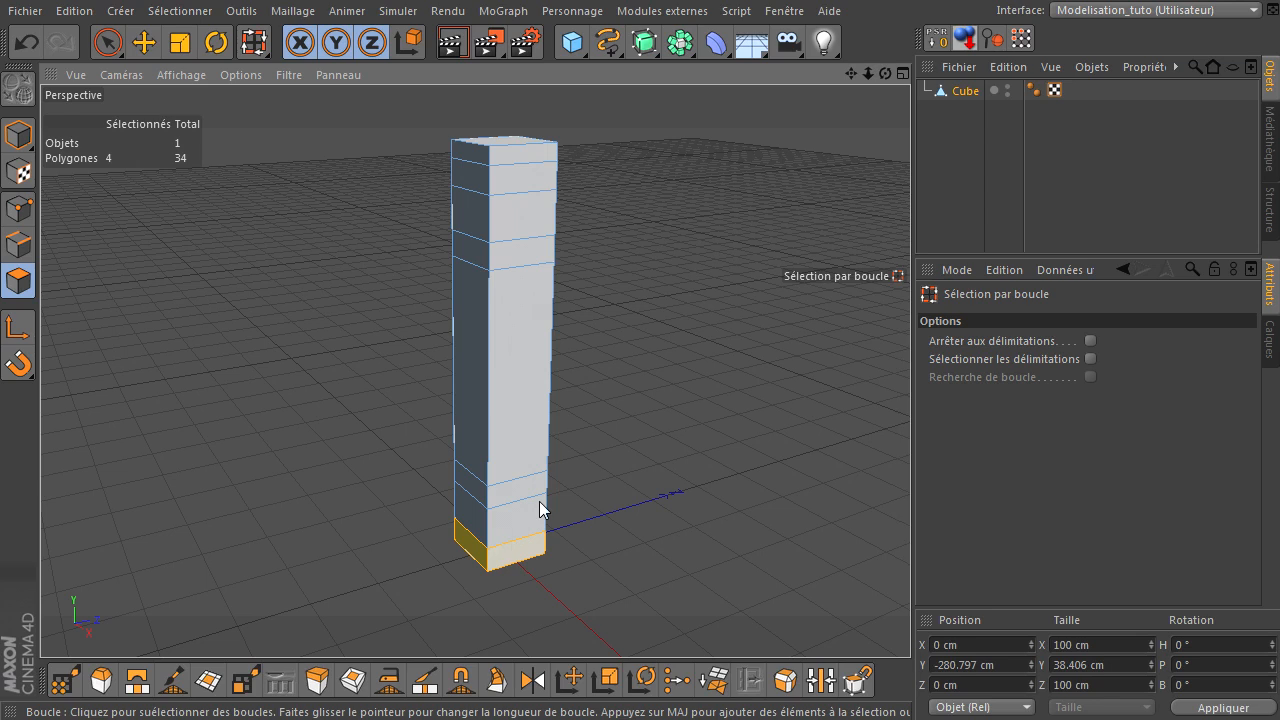
pyautogui.keyDown('shift'); pyautogui.click(486, 500); pyautogui.keyUp('shift')
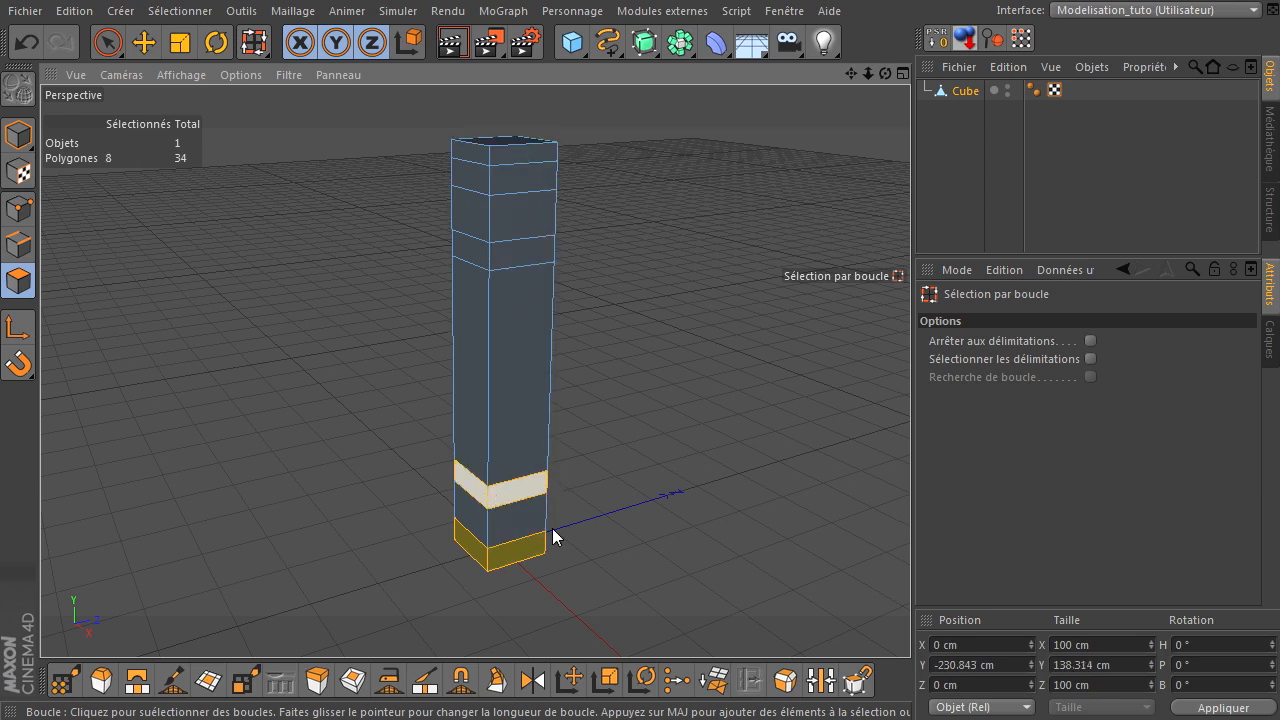
pyautogui.keyDown('shift'); pyautogui.click(492, 255); pyautogui.keyUp('shift')
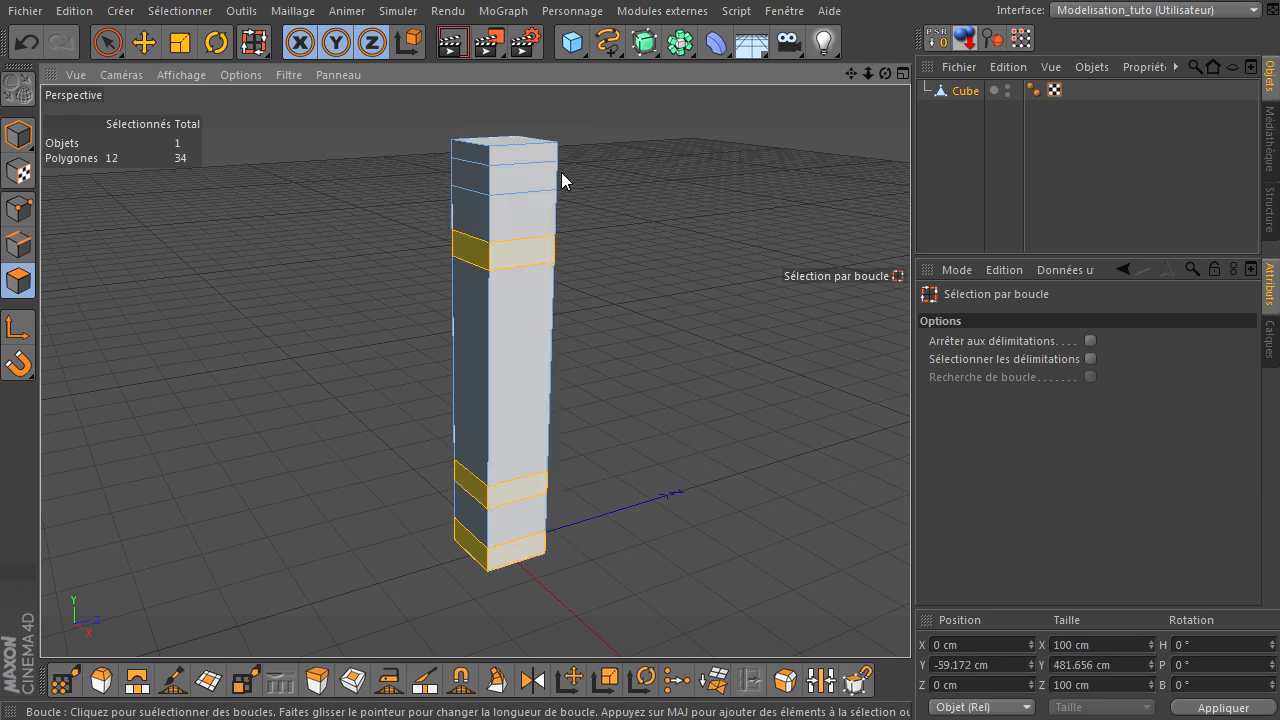
pyautogui.keyDown('shift'); pyautogui.click(489, 180); pyautogui.keyUp('shift')
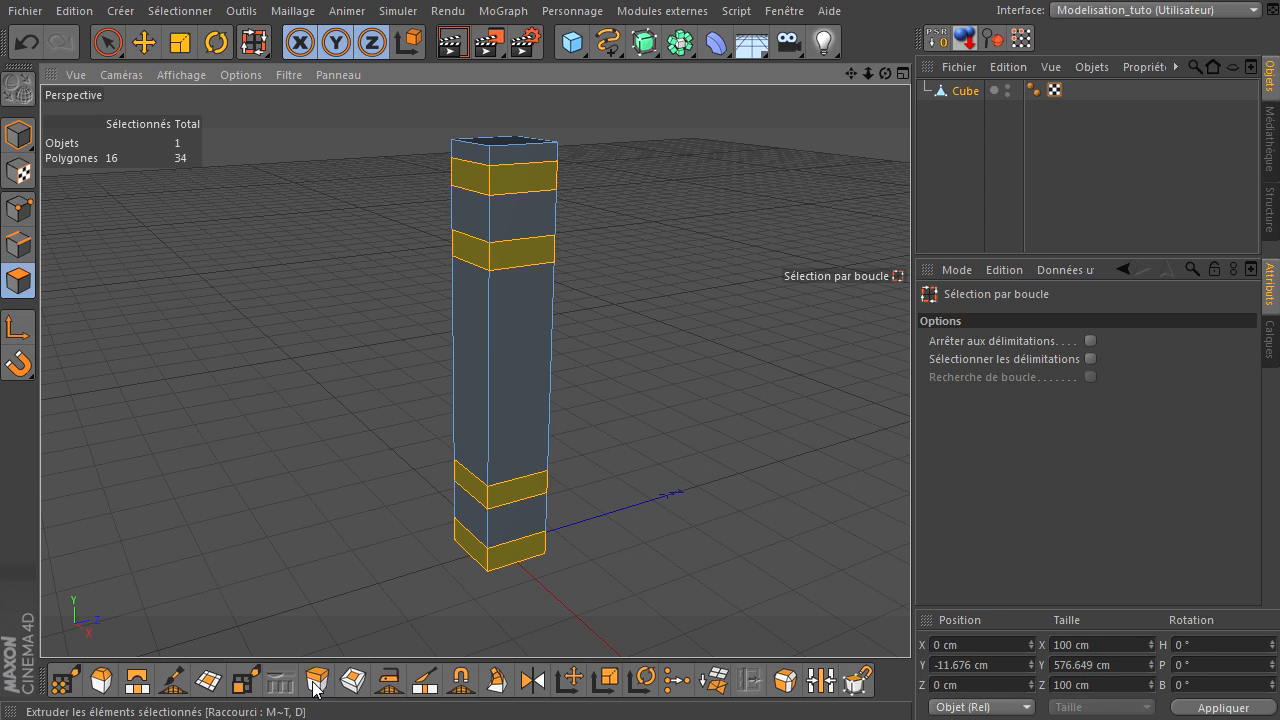
# Extrude the four selected bands outward by 19 cm with a maximum angle of 91°, and deselect all polygons.
pyautogui.press('d')
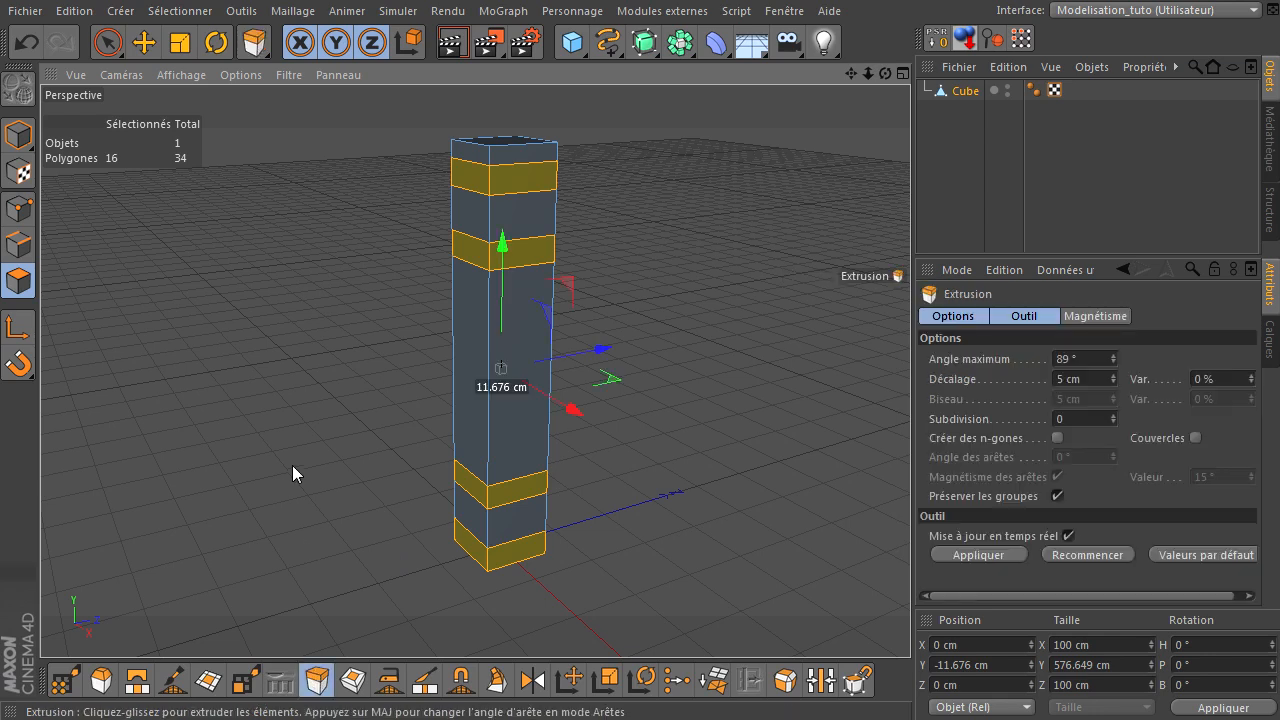
pyautogui.click(1114, 355)
pyautogui.click(1113, 354)
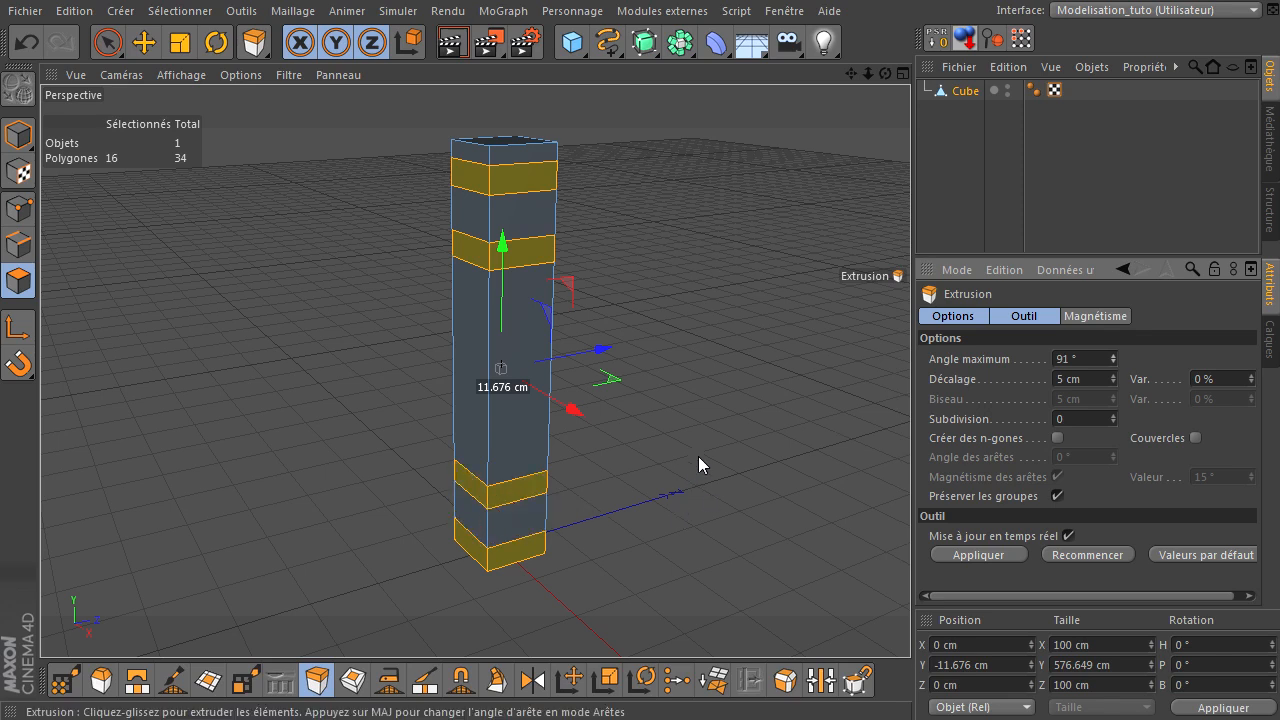
pyautogui.moveTo(693, 415); pyautogui.dragTo(910, 490)
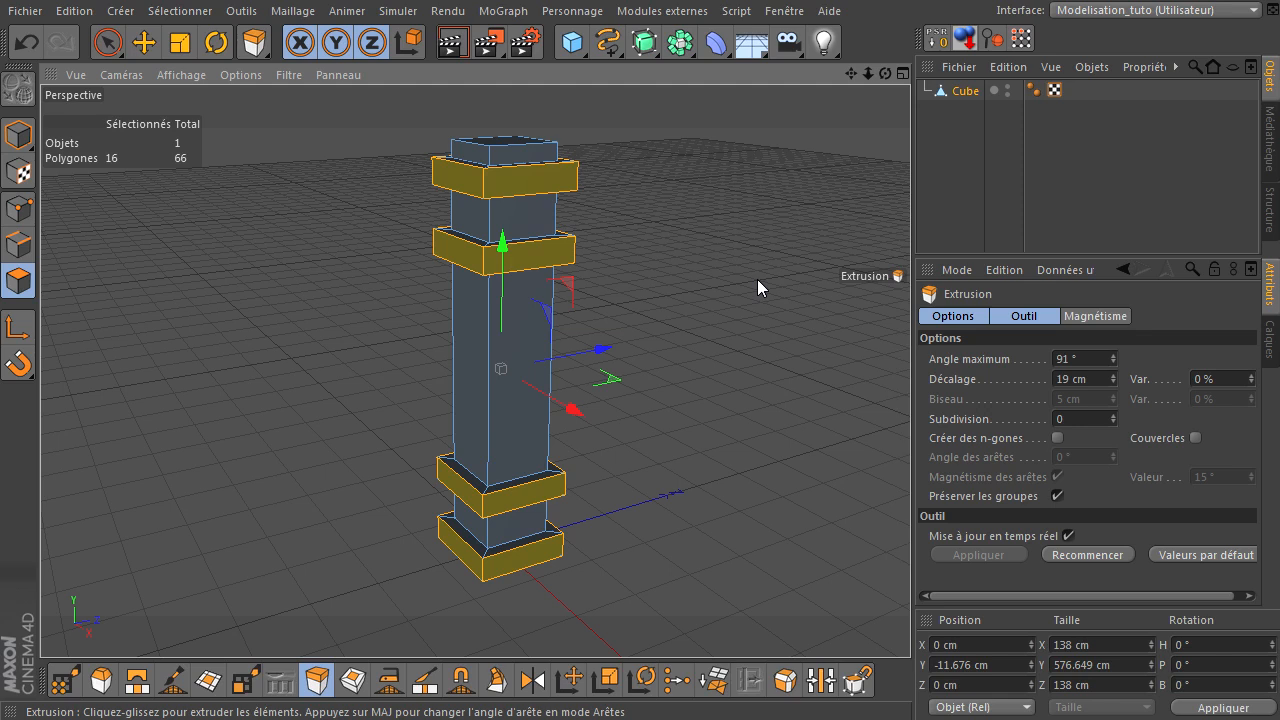
pyautogui.hotkey('ctrl', 'shift', 'a')
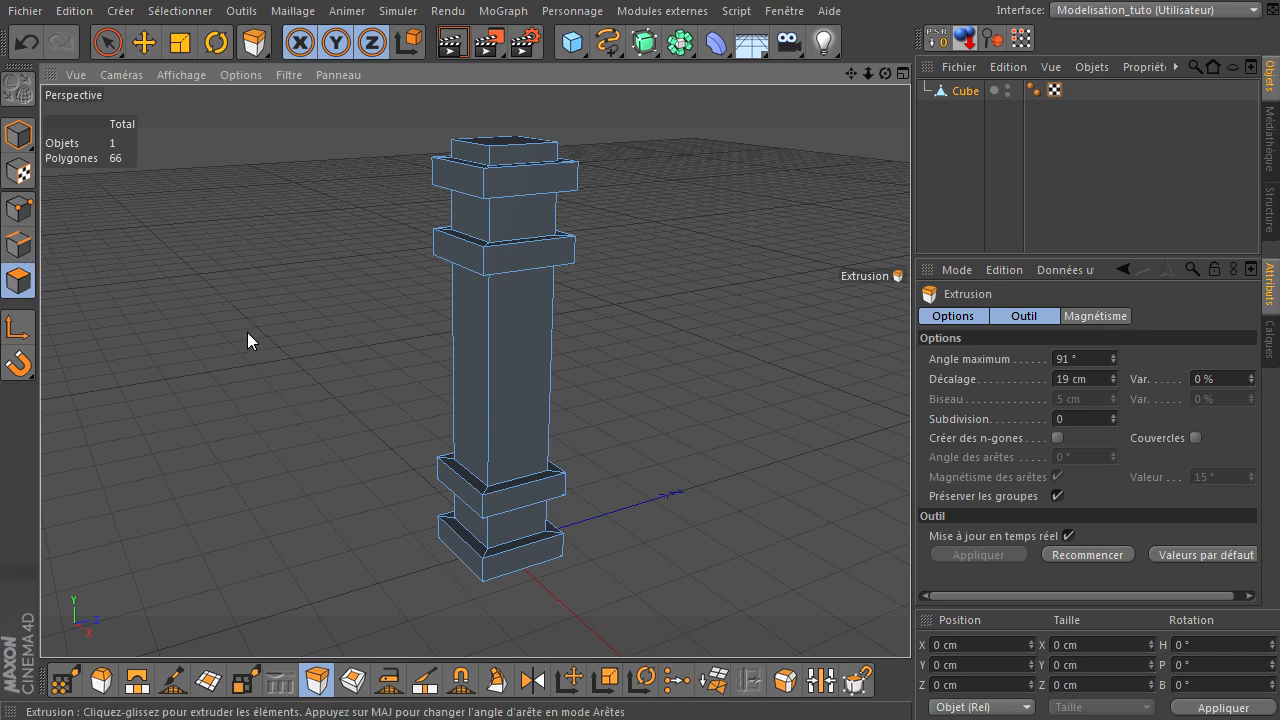
# Loop-select the outer faces of the second band from the top and grow the selection to its adjoining faces.
pyautogui.press('u')
pyautogui.press('l')
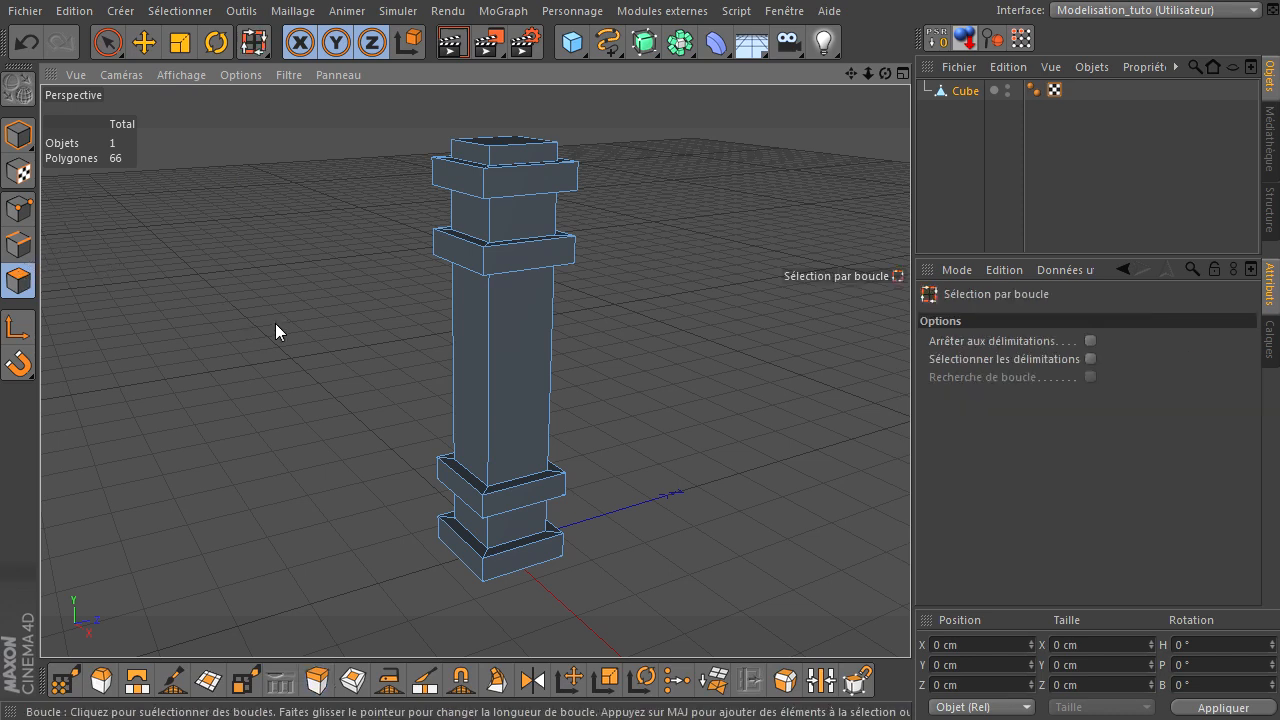
pyautogui.click(483, 262)
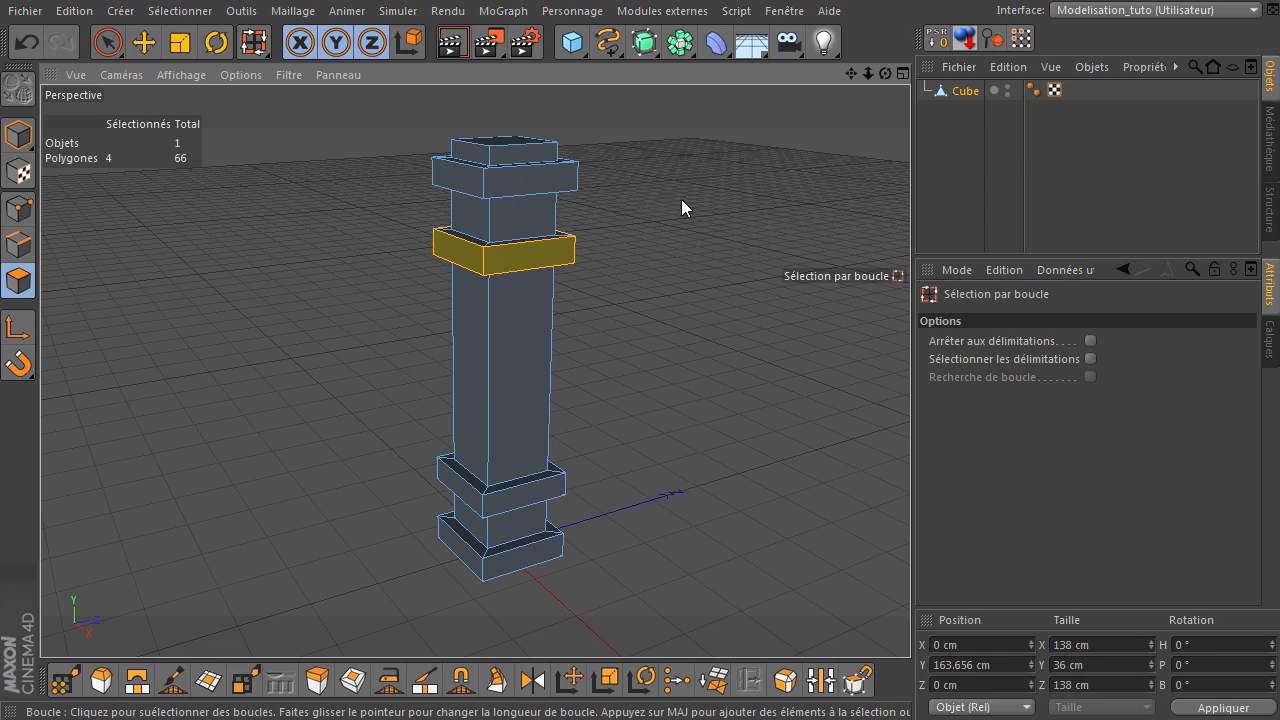
pyautogui.press('u')
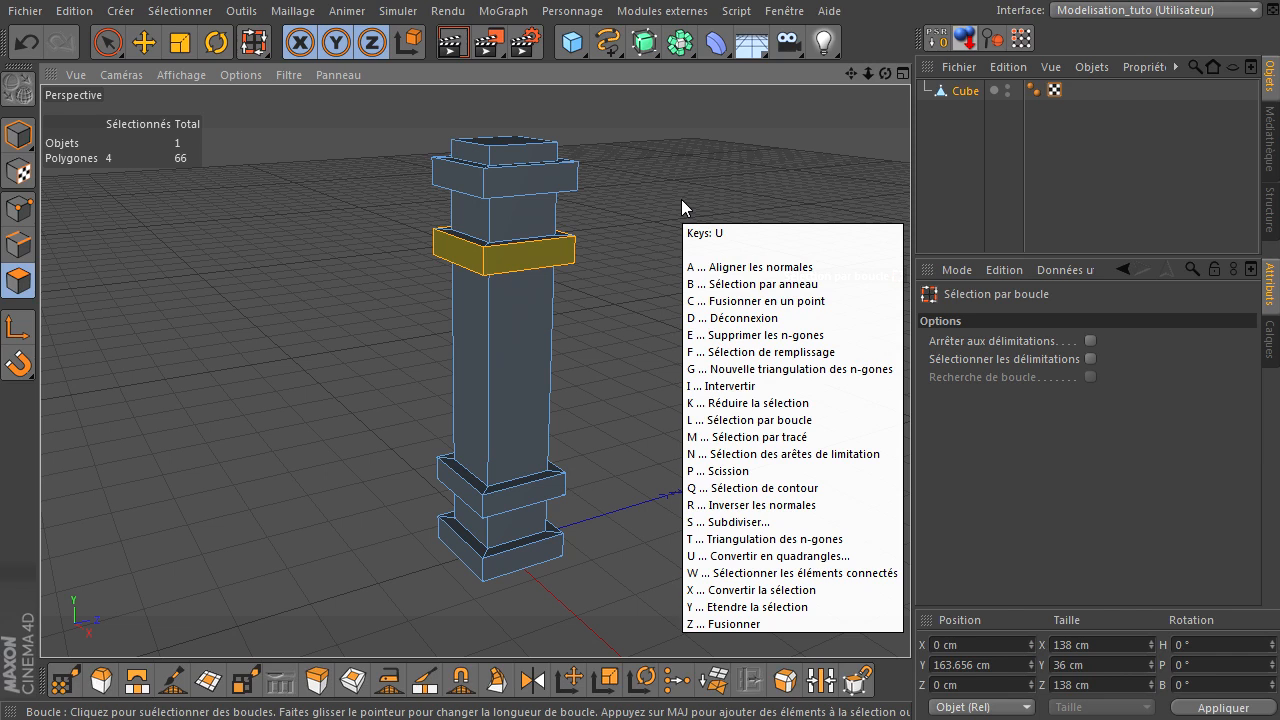
pyautogui.press('l')
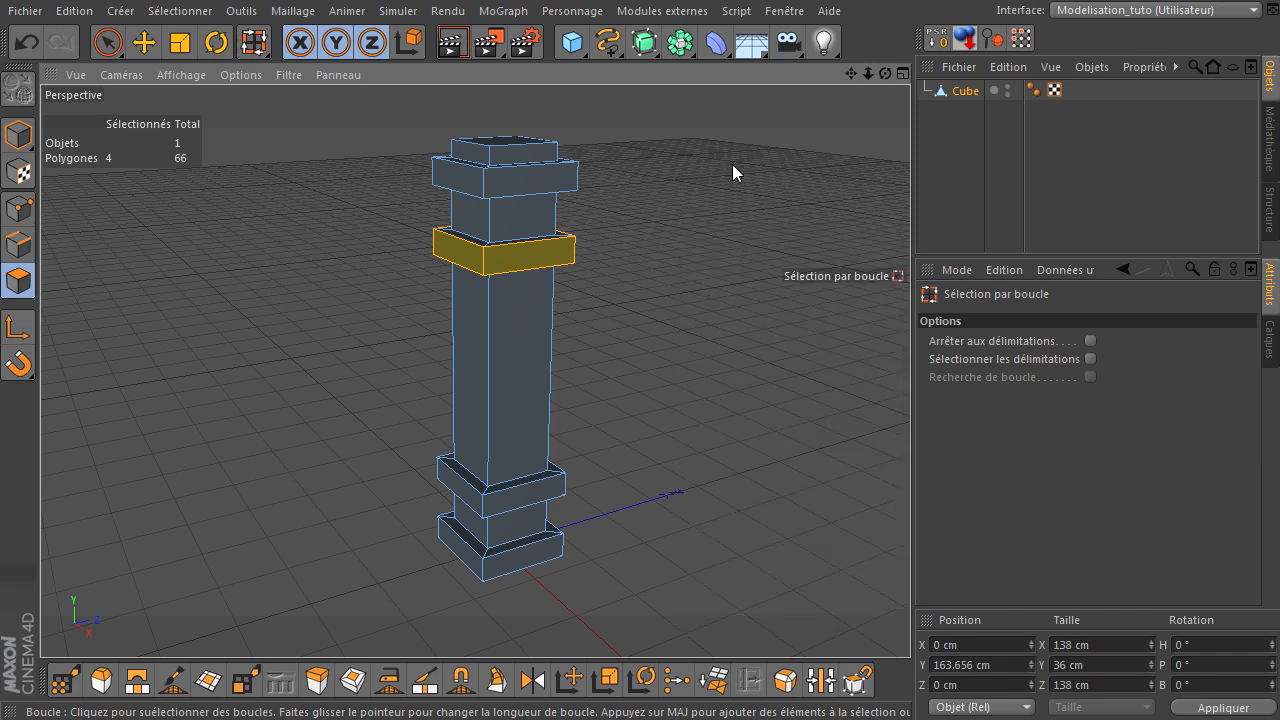
pyautogui.press('u')
pyautogui.press('y')
pyautogui.scroll(5, 505, 273)
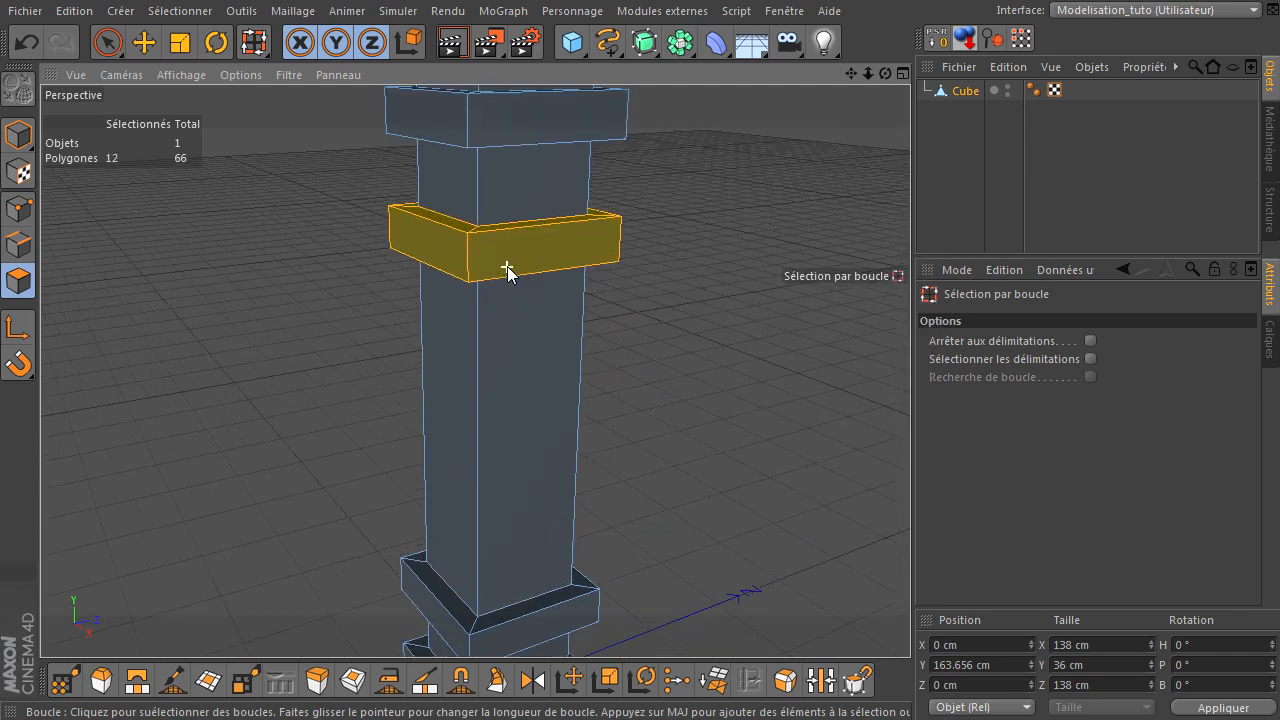
# Move the selected band up along Y to about 193 cm, closer to the top band.
pyautogui.moveTo(890, 602); pyautogui.dragTo(229, 457)
pyautogui.click(145, 44)
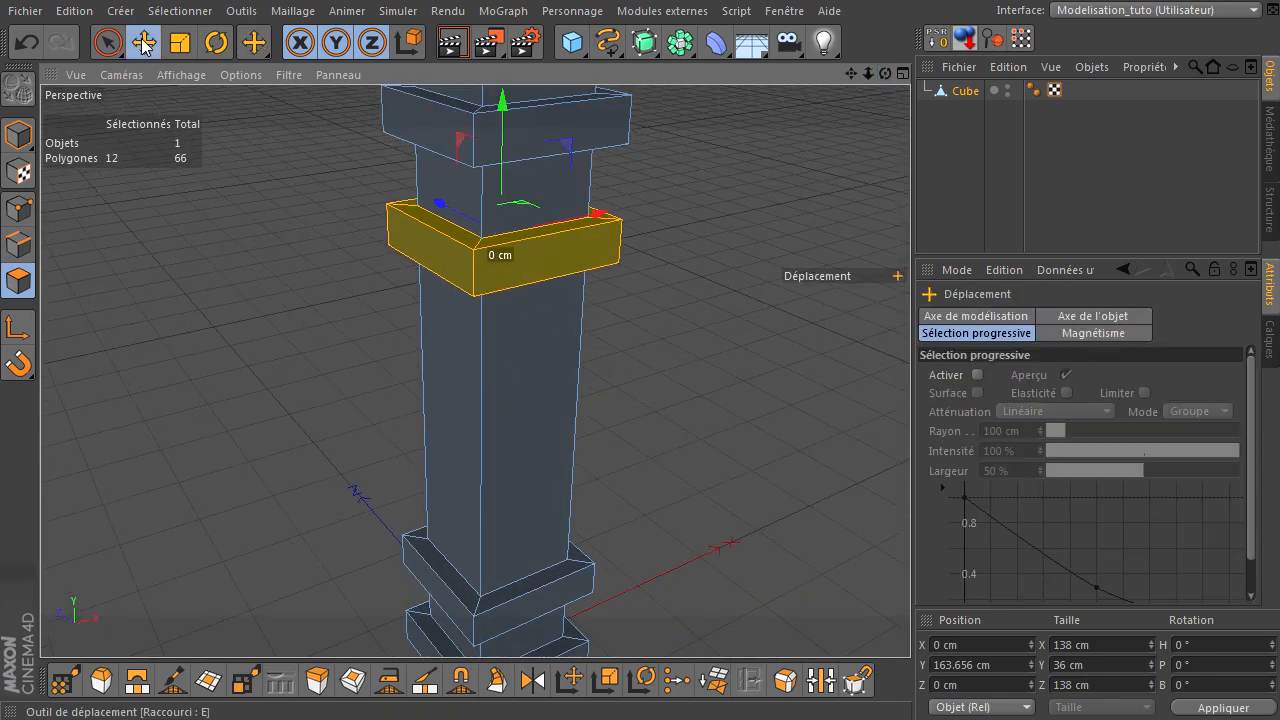
pyautogui.moveTo(868, 73)
pyautogui.mouseDown()
pyautogui.moveTo(910, 490)
pyautogui.moveTo(711, 521)
pyautogui.moveTo(910, 490)
pyautogui.moveTo(851, 80)
pyautogui.mouseUp()
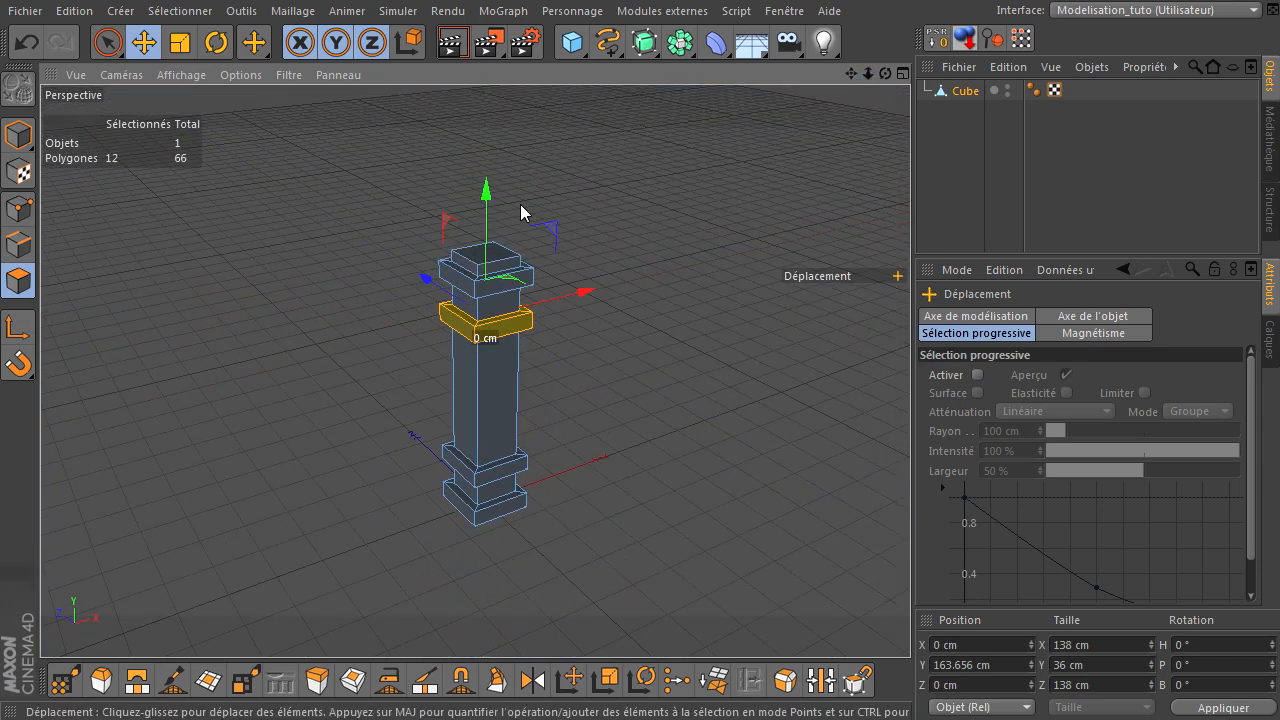
pyautogui.moveTo(488, 204); pyautogui.dragTo(501, 190)
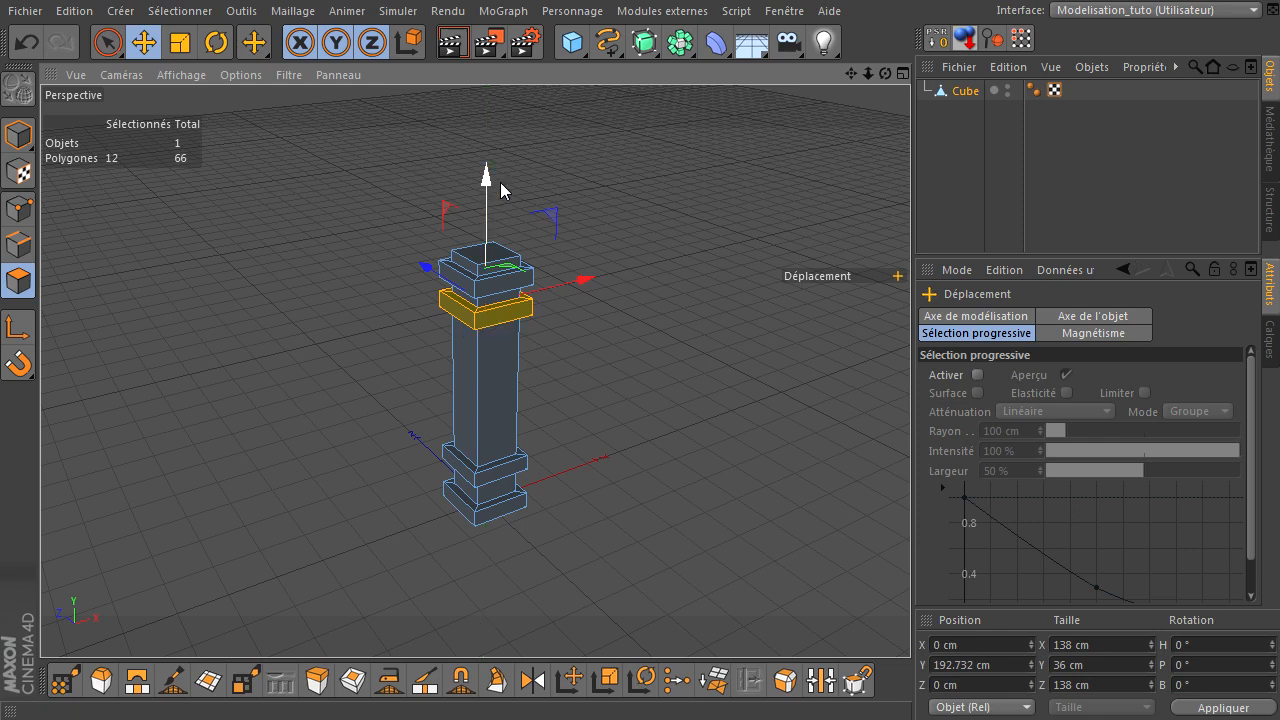
pyautogui.moveTo(885, 73)
pyautogui.mouseDown()
pyautogui.moveTo(910, 491)
pyautogui.moveTo(885, 75)
pyautogui.mouseUp()
pyautogui.scroll(2, 468, 277)
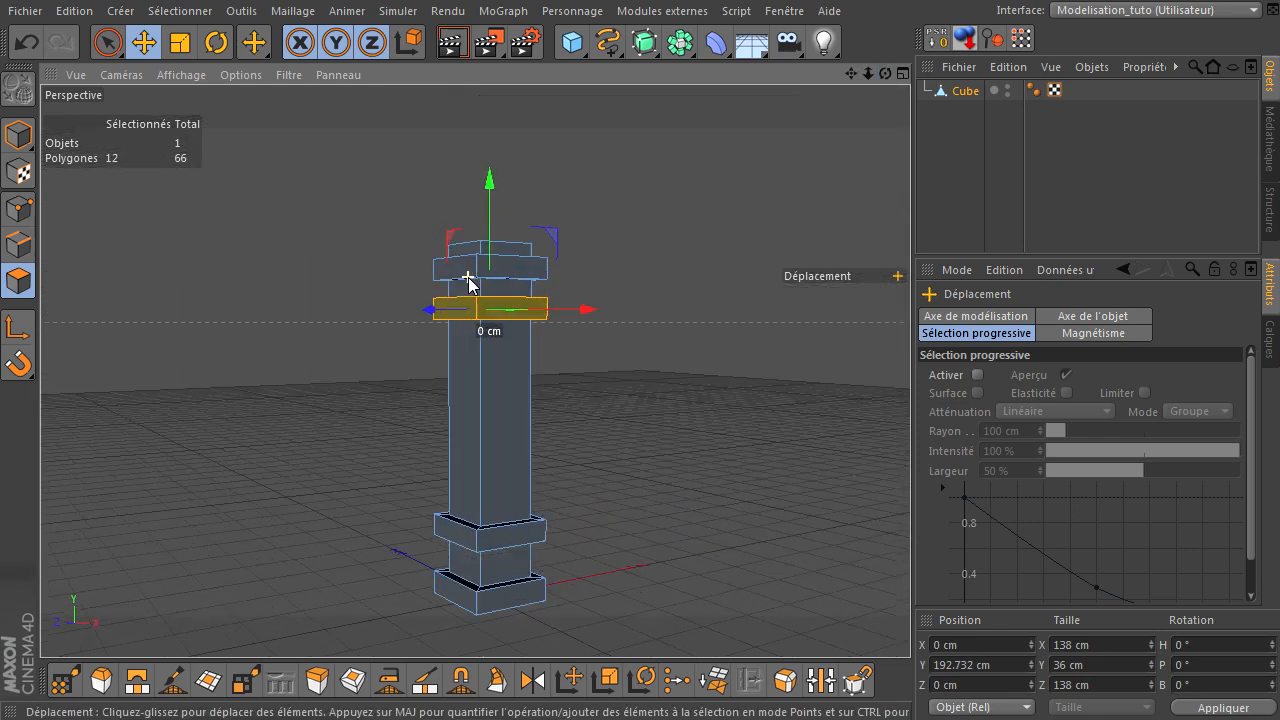
# Move the selected band up along Y to about 195 cm and deselect it.
pyautogui.scroll(1, 468, 280)
pyautogui.moveTo(497, 199); pyautogui.dragTo(497, 197)
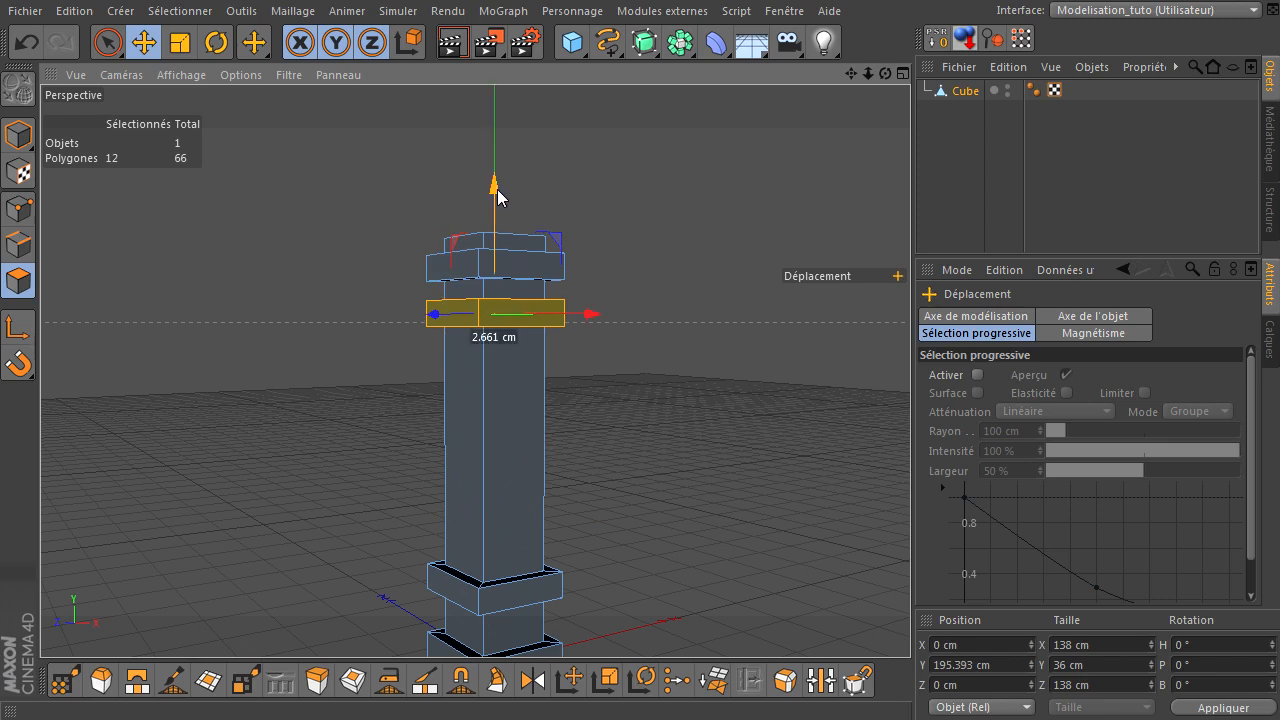
pyautogui.click(665, 295)
pyautogui.moveTo(866, 79); pyautogui.dragTo(911, 490)
pyautogui.click(964, 171)
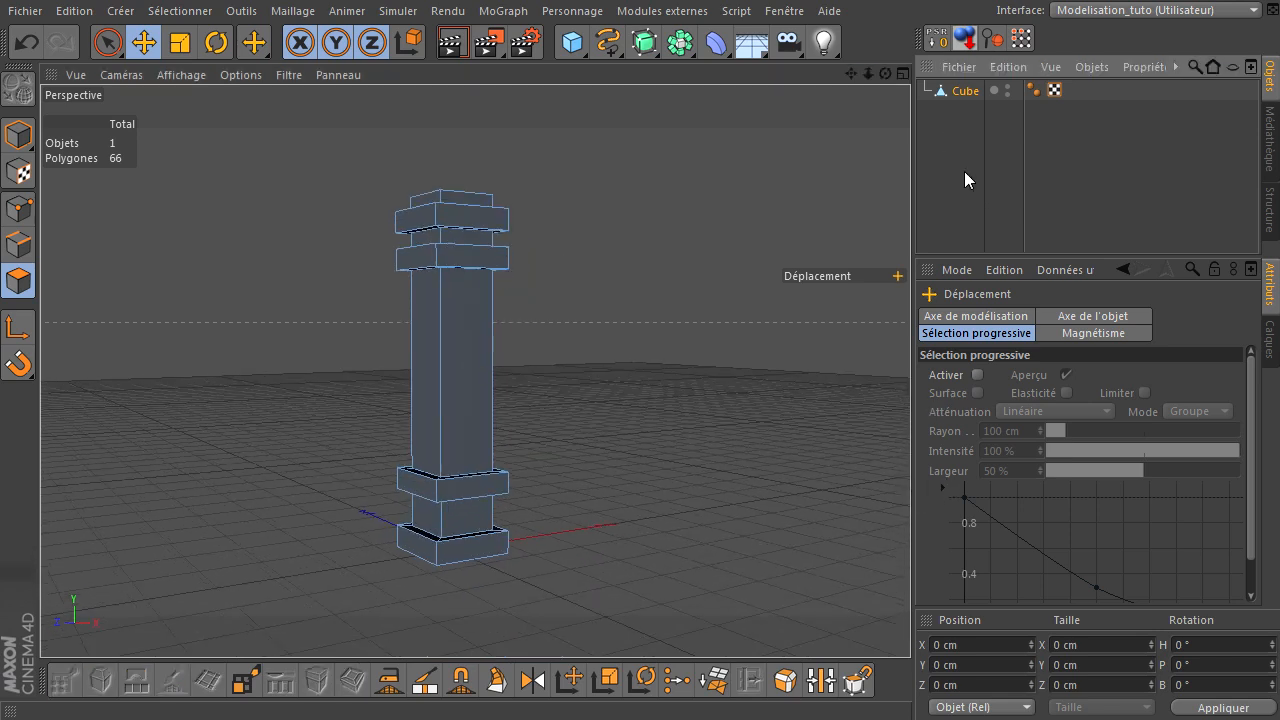
# Set the perspective view's display mode to Gouraud shading with lines.
pyautogui.moveTo(885, 73); pyautogui.dragTo(910, 490)
pyautogui.click(170, 75)
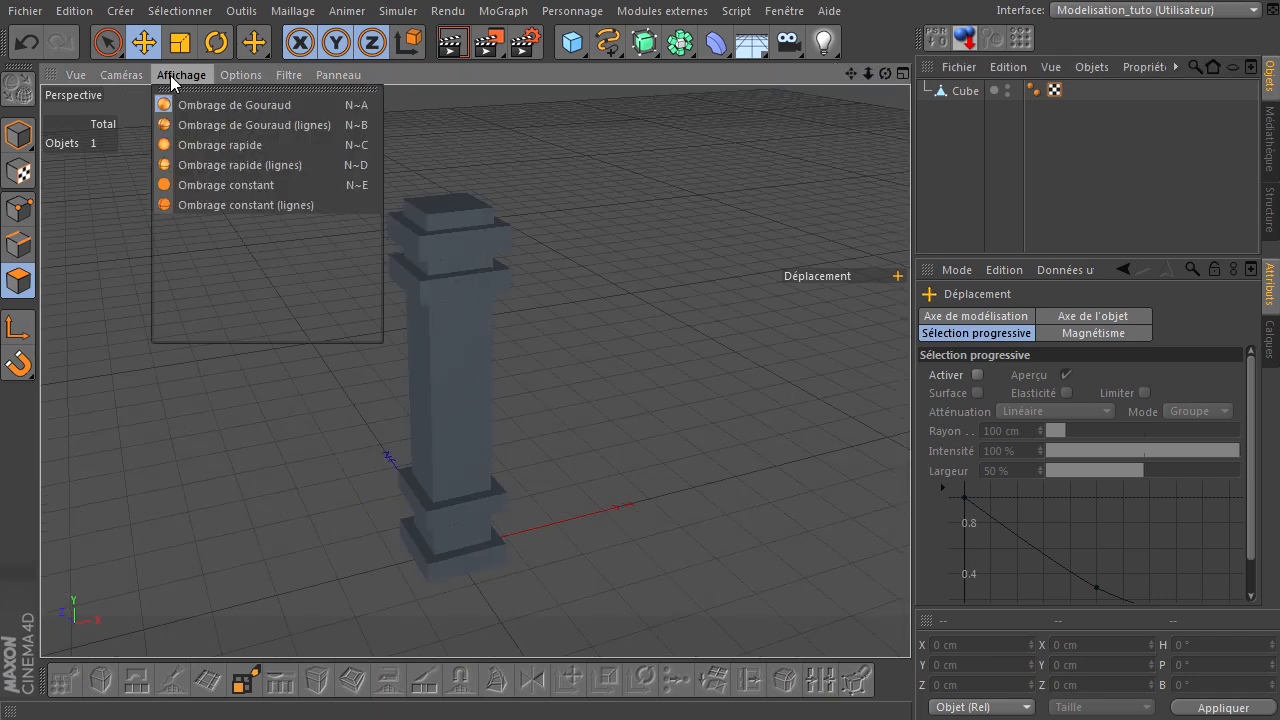
pyautogui.click(196, 126)
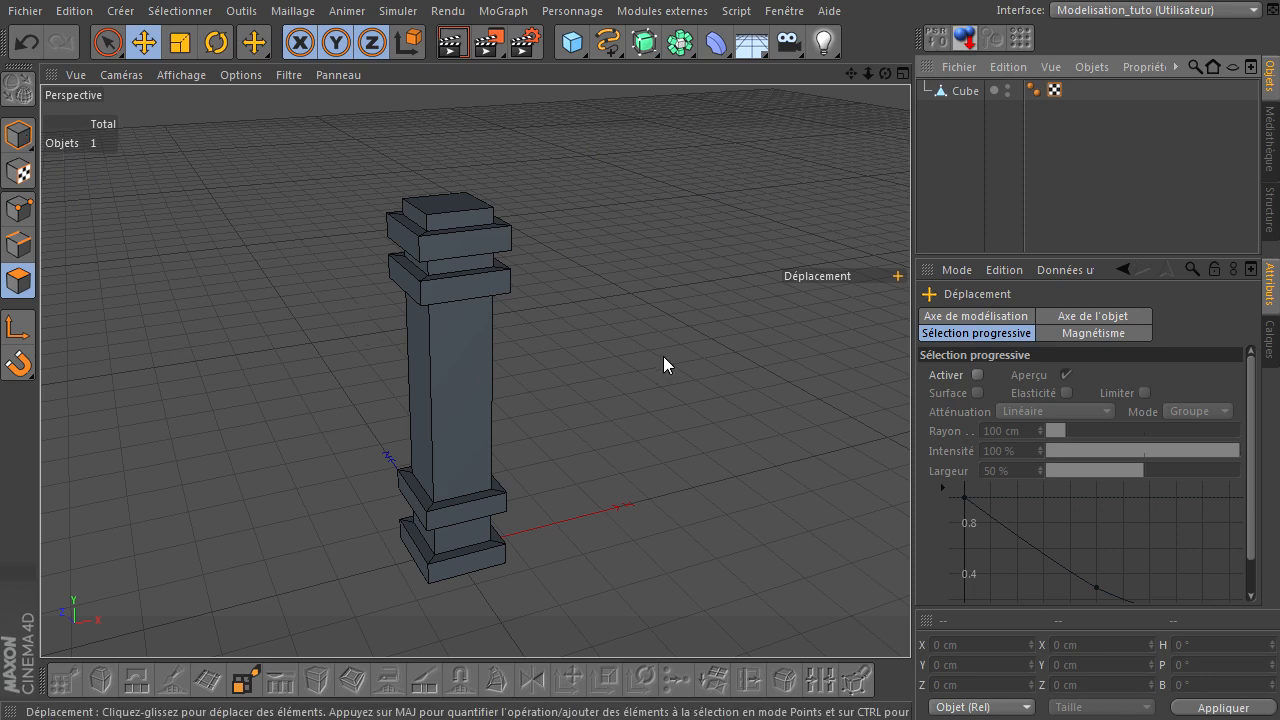
pyautogui.scroll(-4, 587, 505)
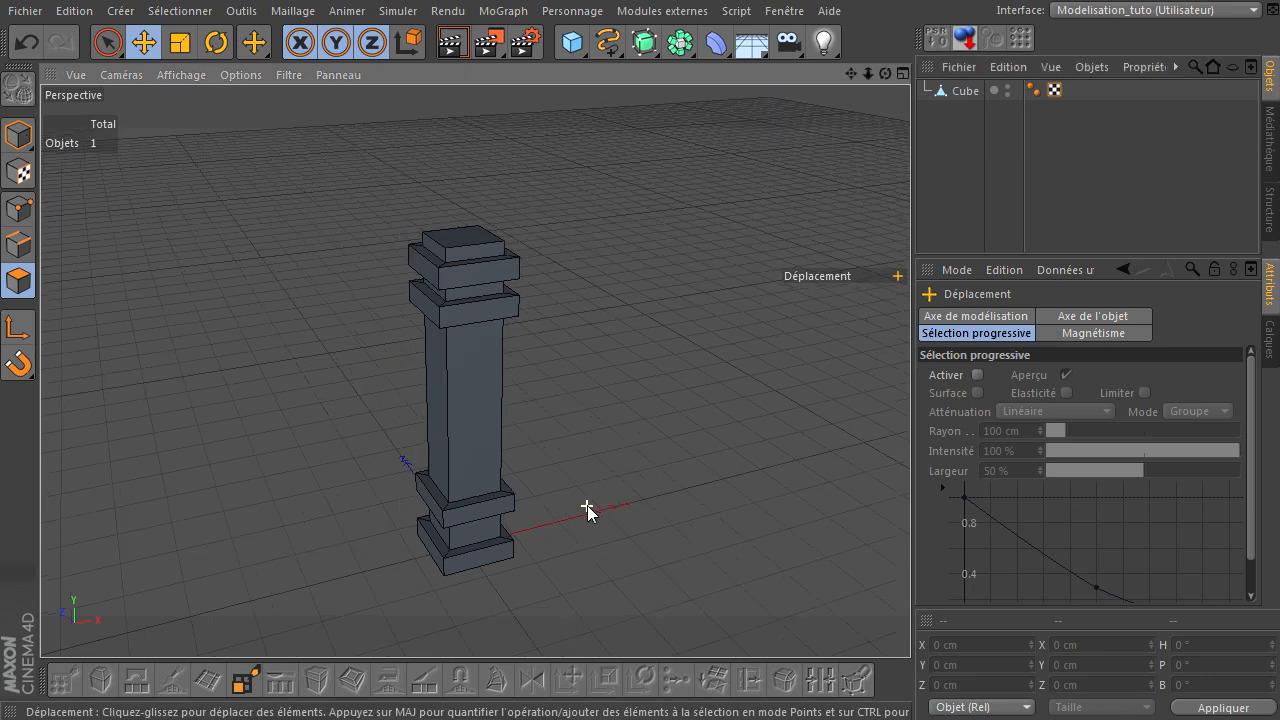
pyautogui.moveTo(857, 82); pyautogui.dragTo(935, 495)
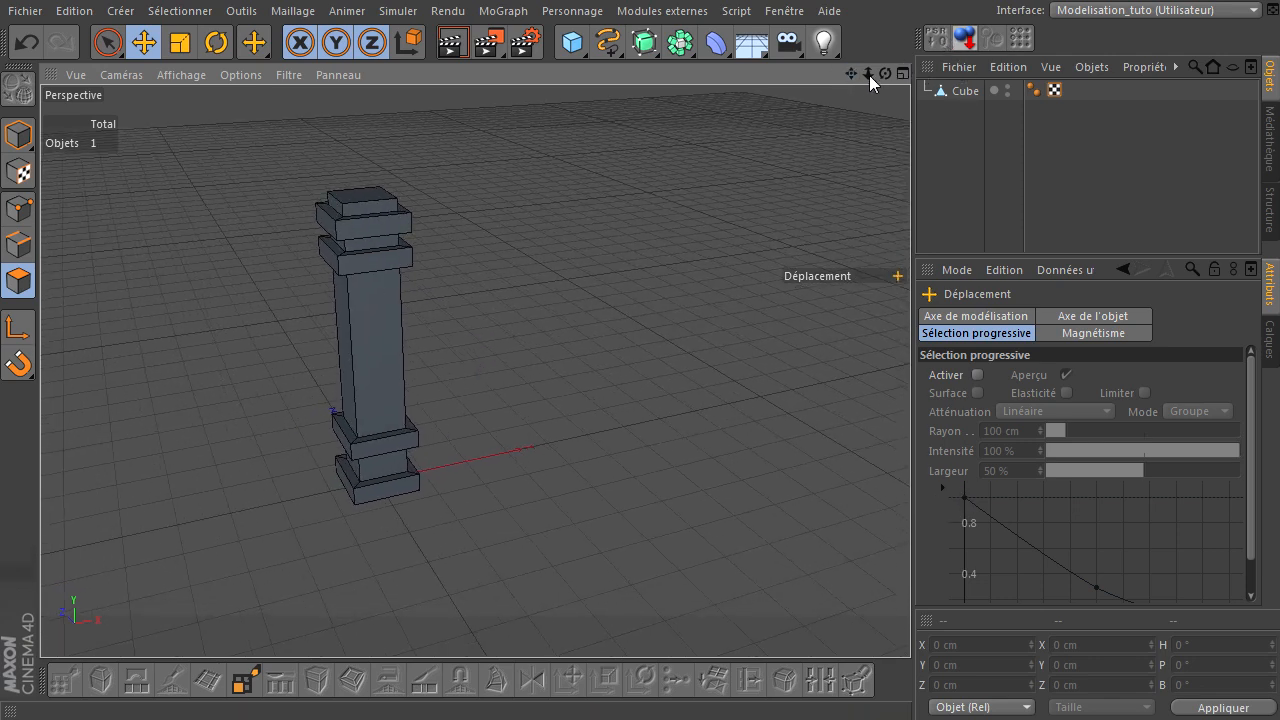
pyautogui.moveTo(883, 75); pyautogui.dragTo(909, 490)
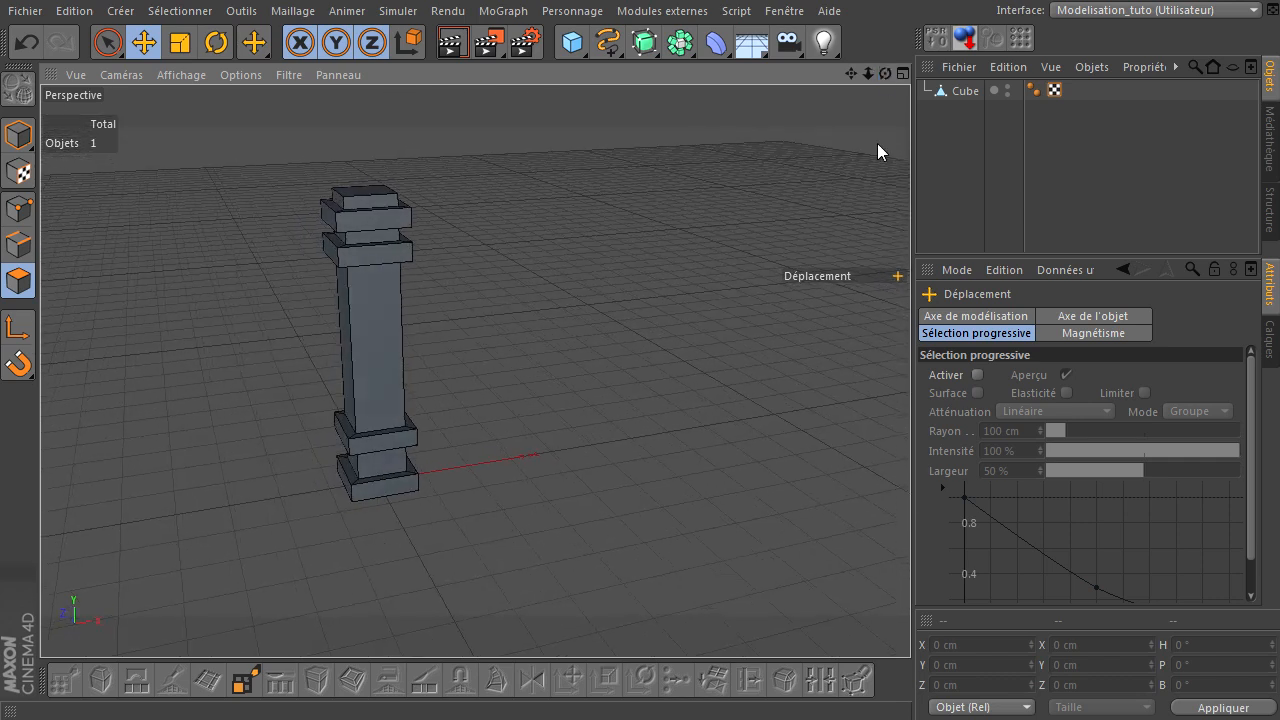
# Duplicate the pillar object, place the copy at 1000 cm on X in model mode, and deselect it.
pyautogui.click(957, 93)
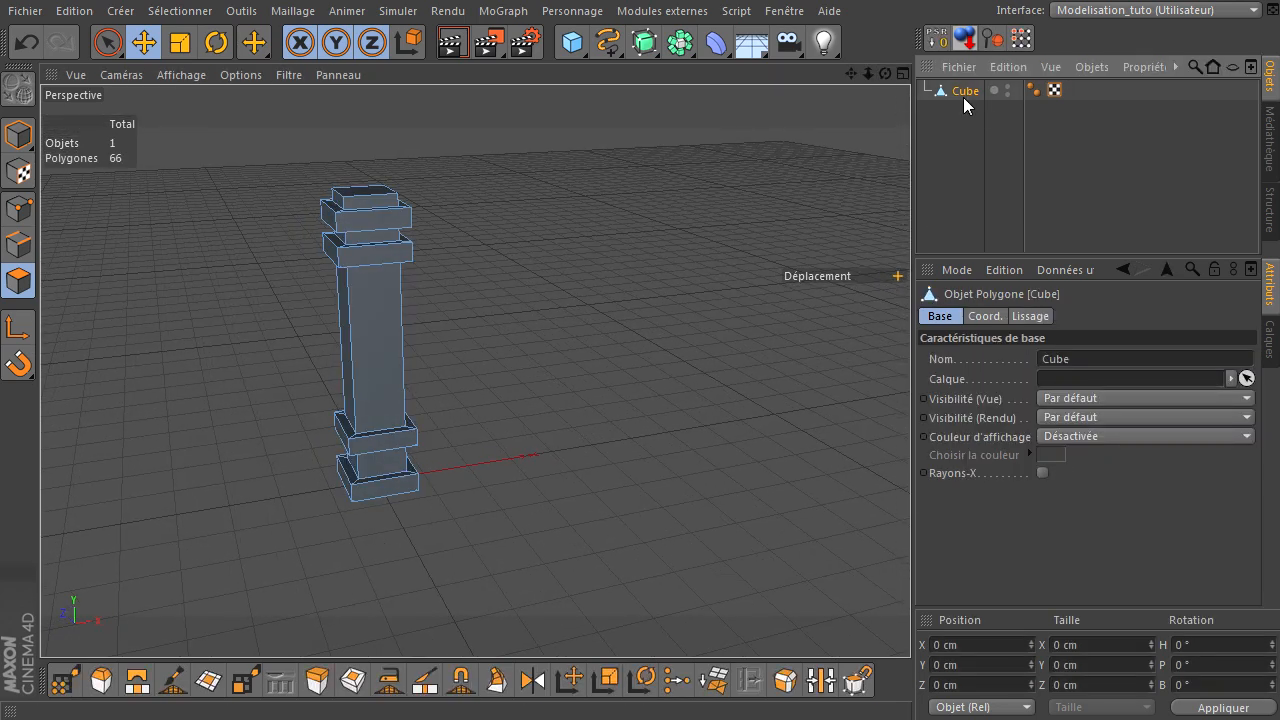
pyautogui.keyDown('ctrl'); pyautogui.moveTo(965, 100); pyautogui.dragTo(960, 150); pyautogui.keyUp('ctrl')
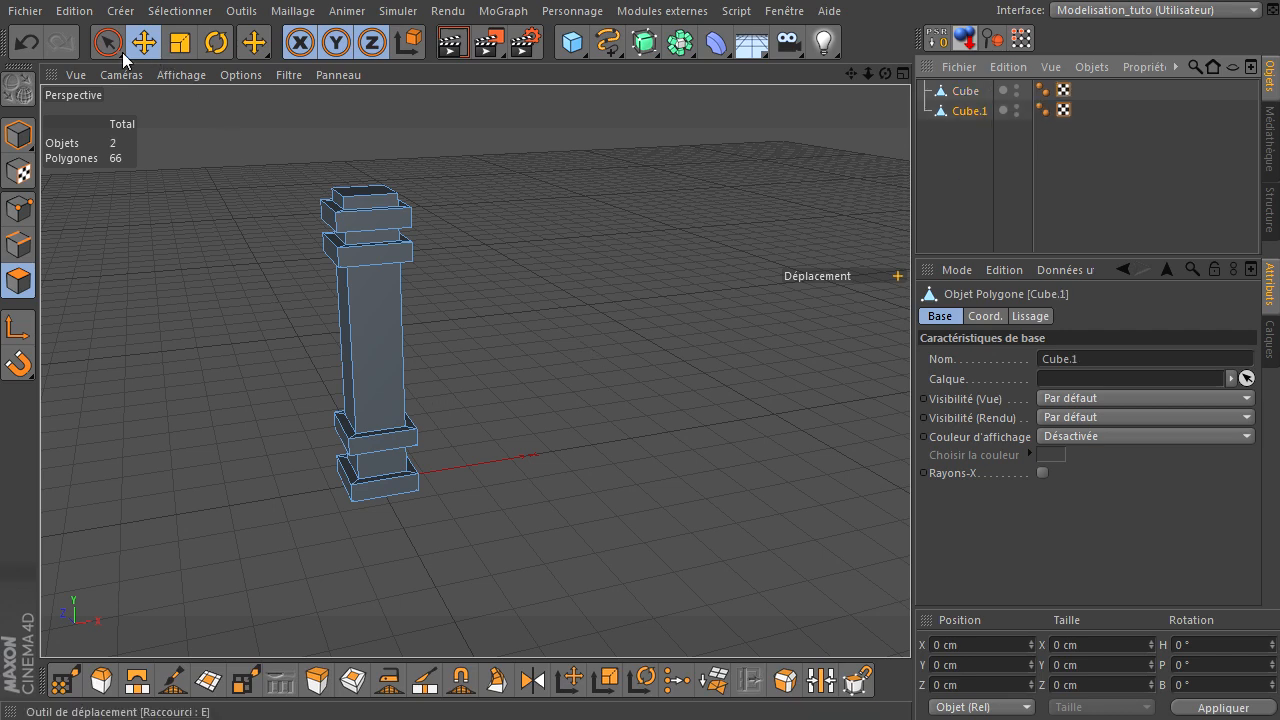
pyautogui.click(18, 135)
pyautogui.moveTo(494, 335); pyautogui.dragTo(790, 302)
pyautogui.doubleClick(1003, 648)
pyautogui.write('1000')
pyautogui.press('Return')
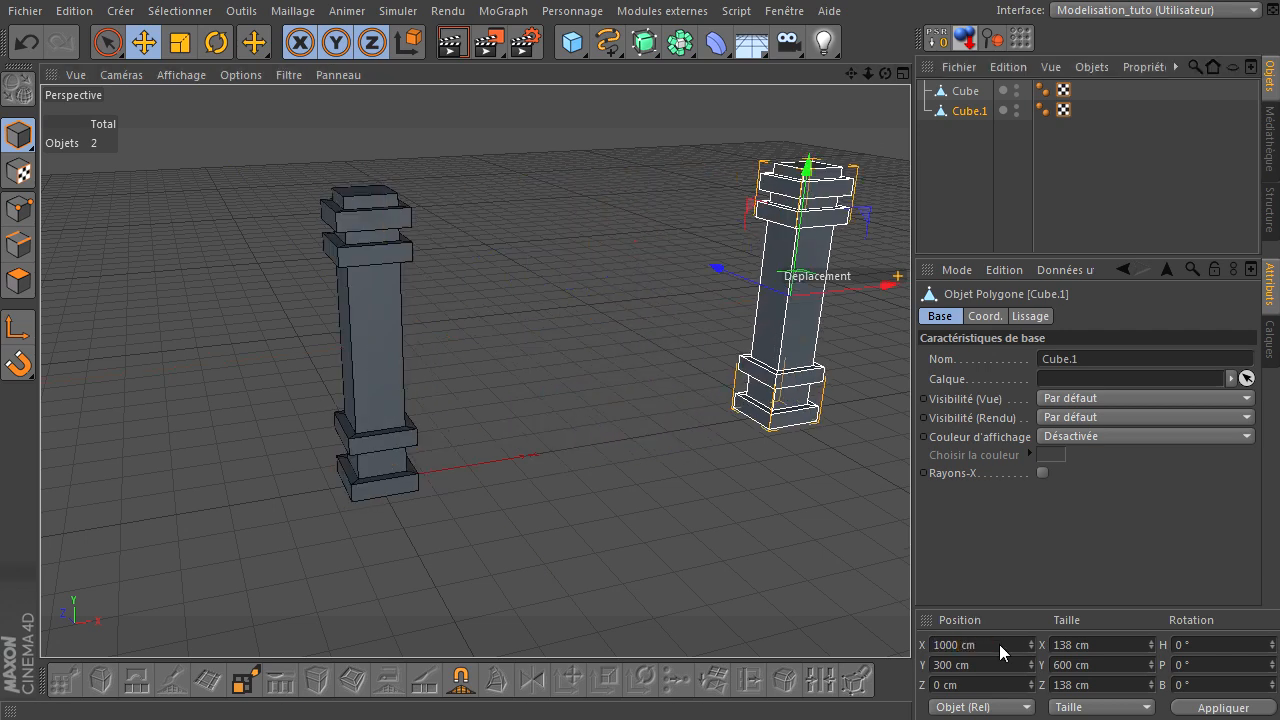
pyautogui.click(952, 217)
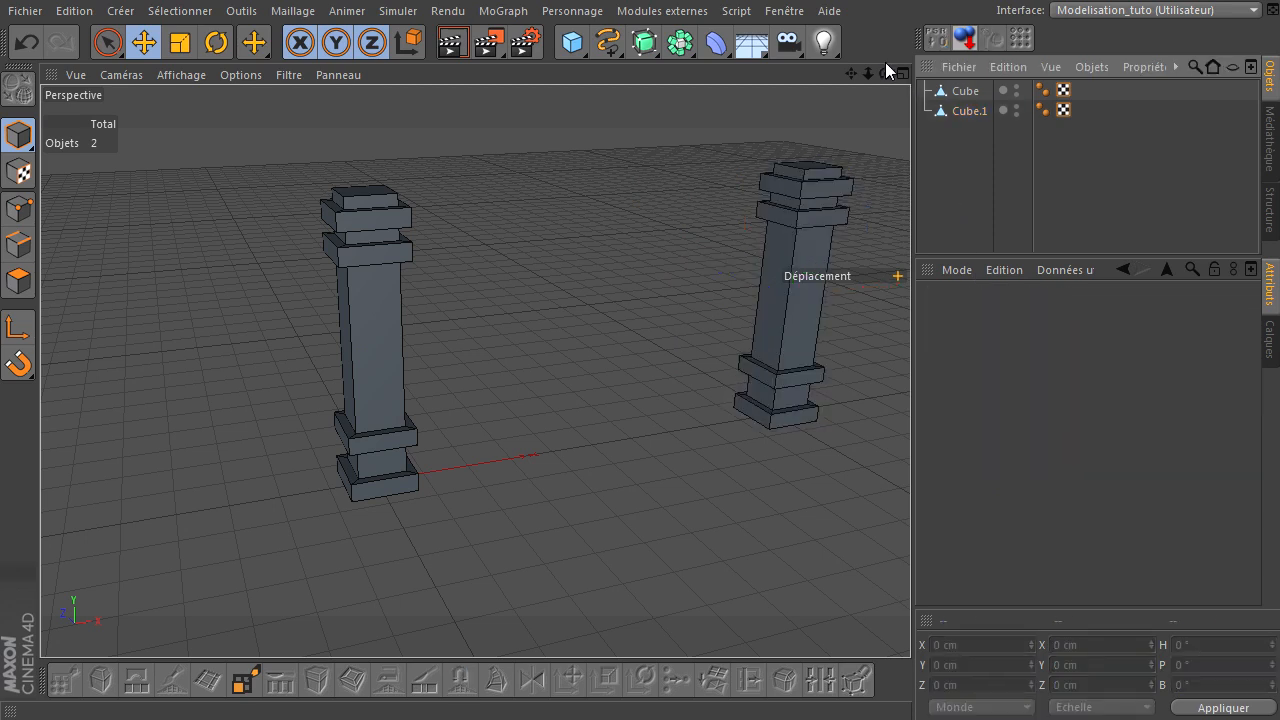
# Add a cube primitive, set its X position to 500 cm between the pillars, and set its minimum Y on the ground.
pyautogui.moveTo(852, 75); pyautogui.dragTo(680, 578)
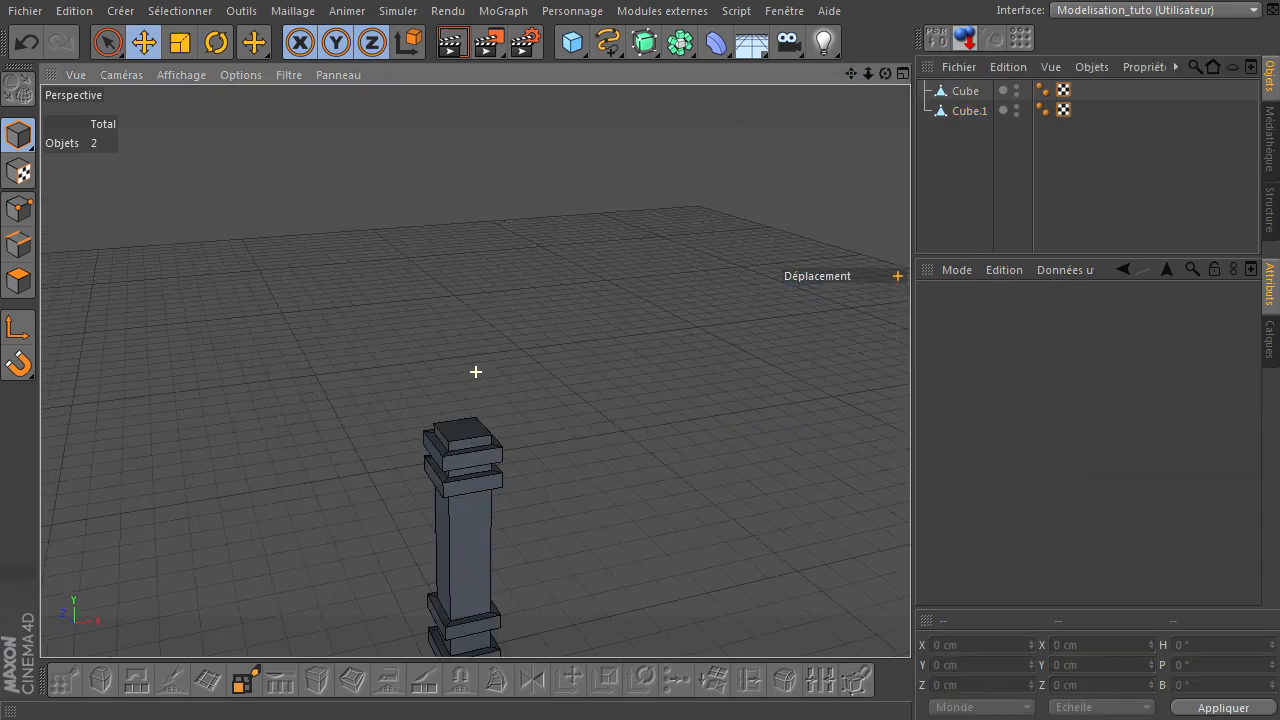
pyautogui.moveTo(943, 181); pyautogui.dragTo(986, 90)
pyautogui.press('o')
pyautogui.click(640, 242)
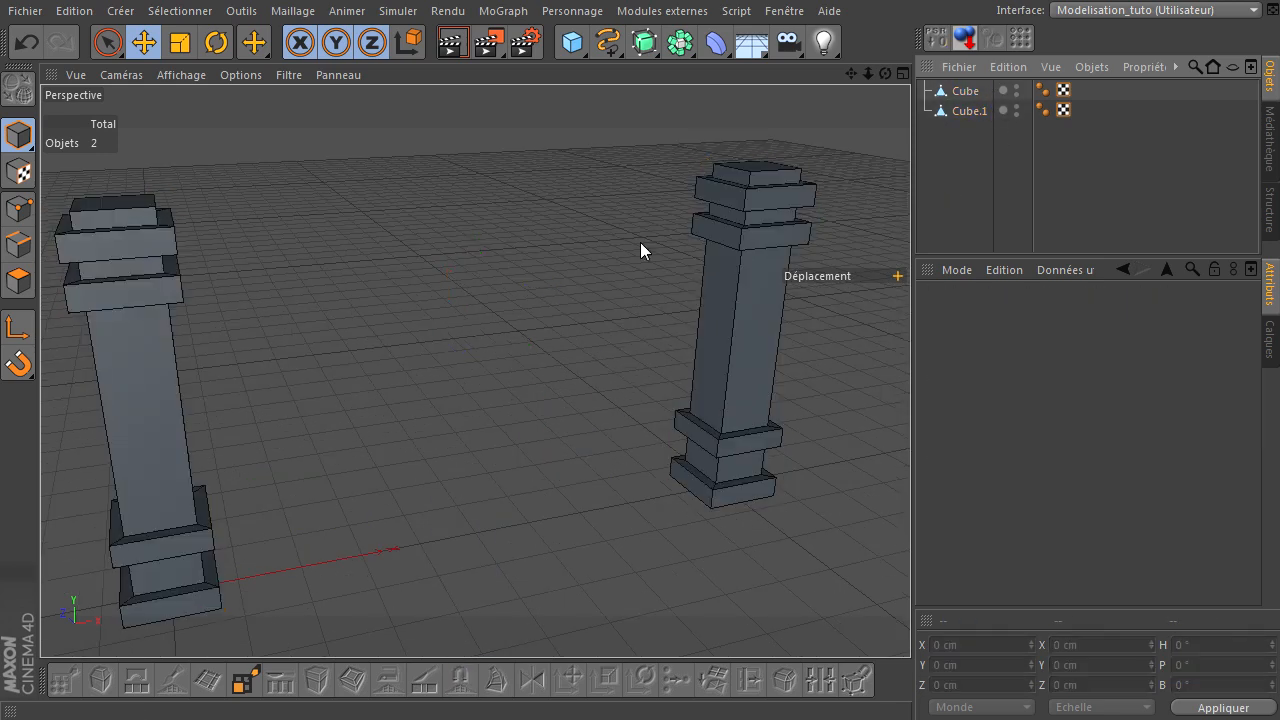
pyautogui.moveTo(851, 74); pyautogui.dragTo(910, 490)
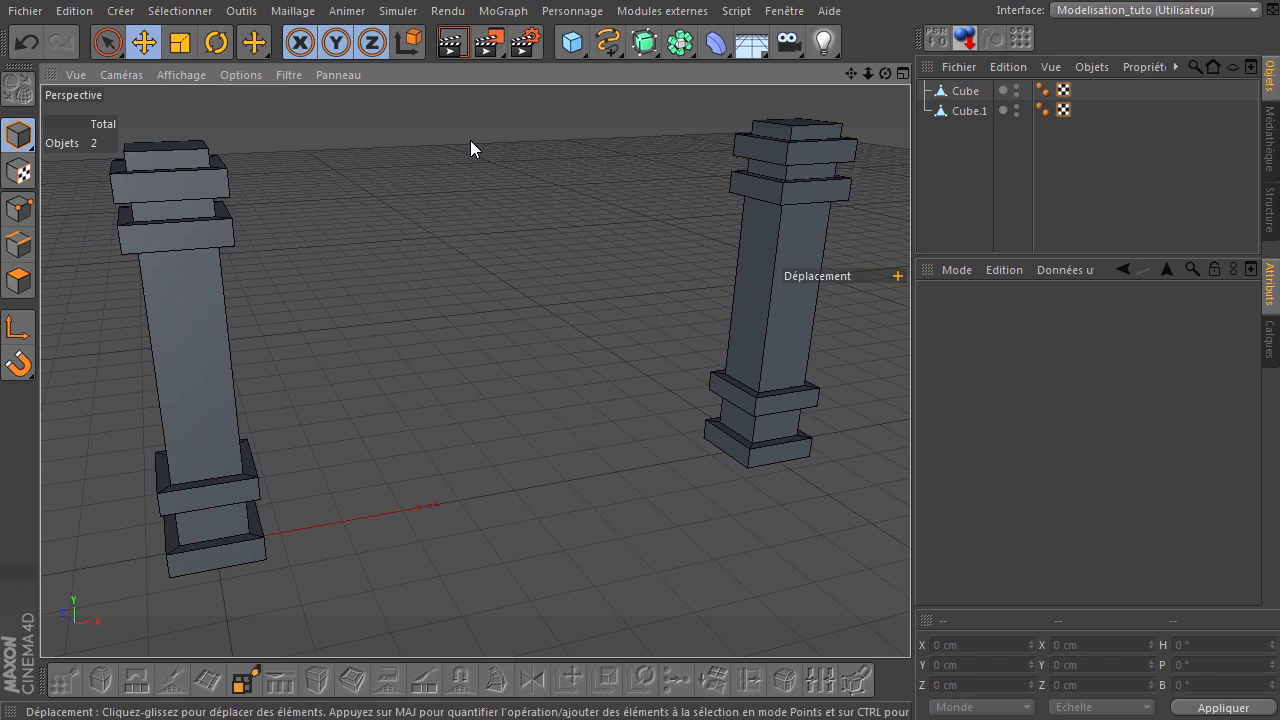
pyautogui.click(572, 42)
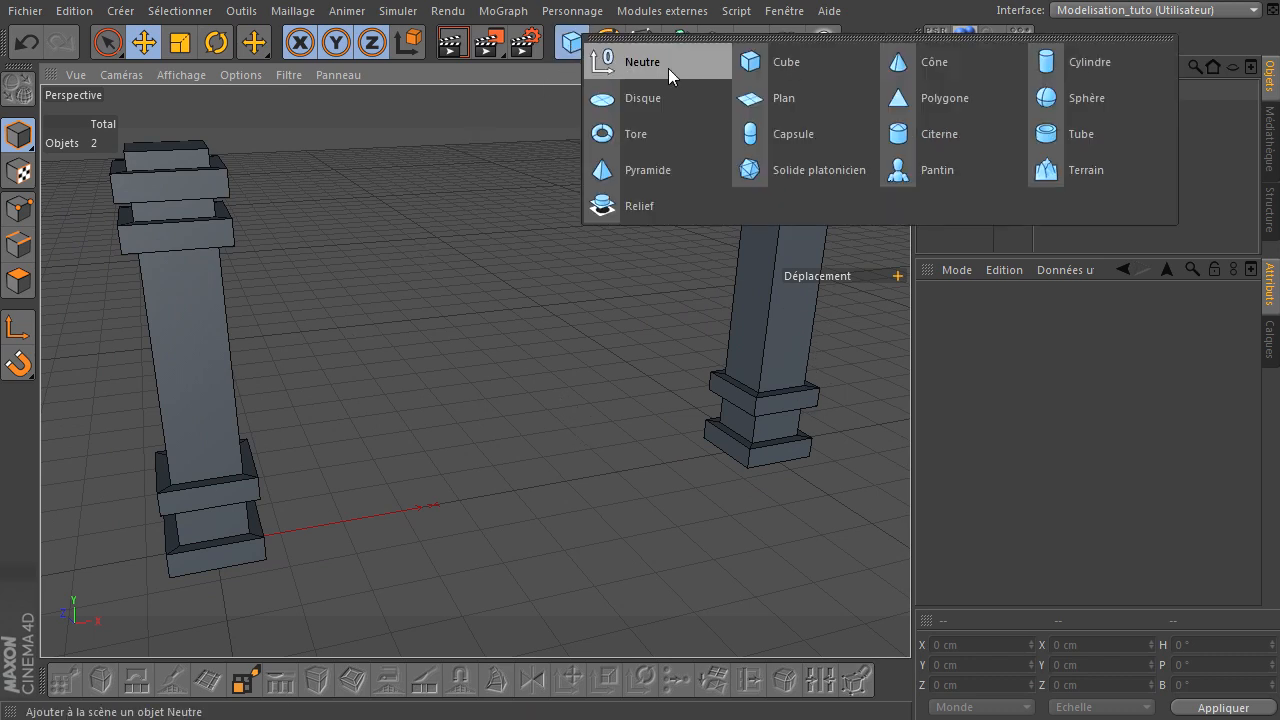
pyautogui.click(774, 68)
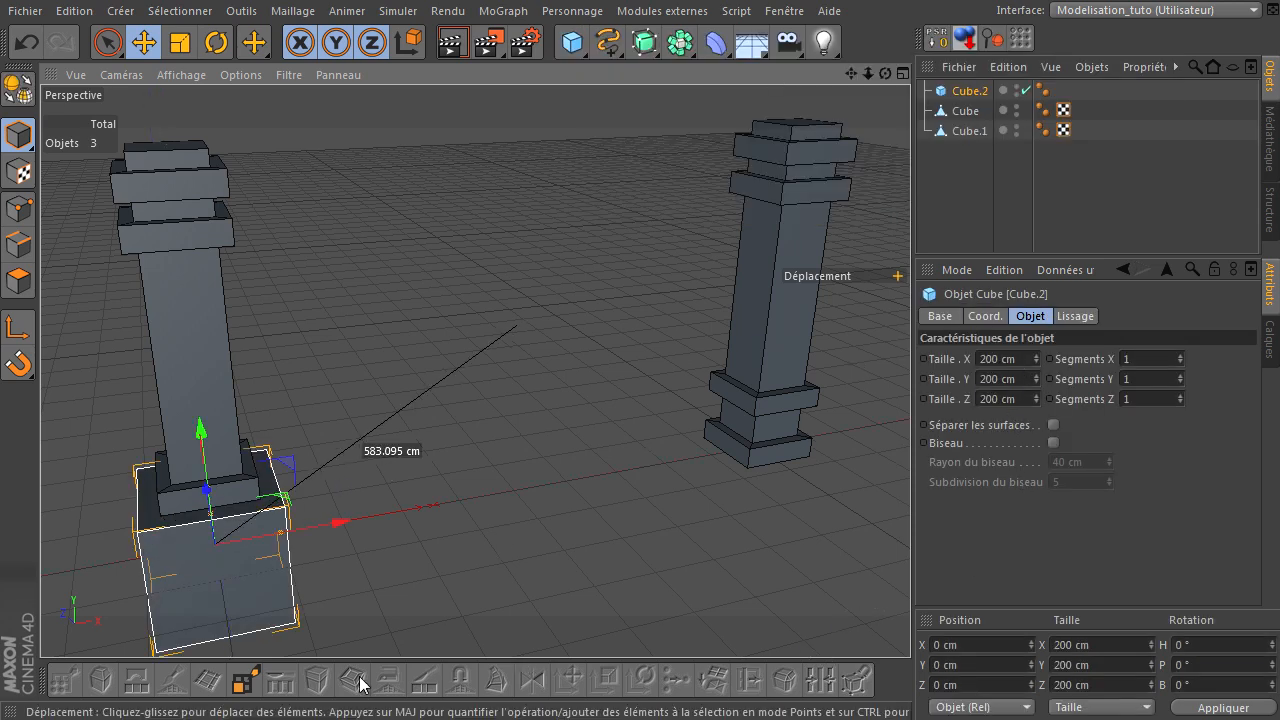
pyautogui.click(975, 649)
pyautogui.write('500')
pyautogui.press('Return')
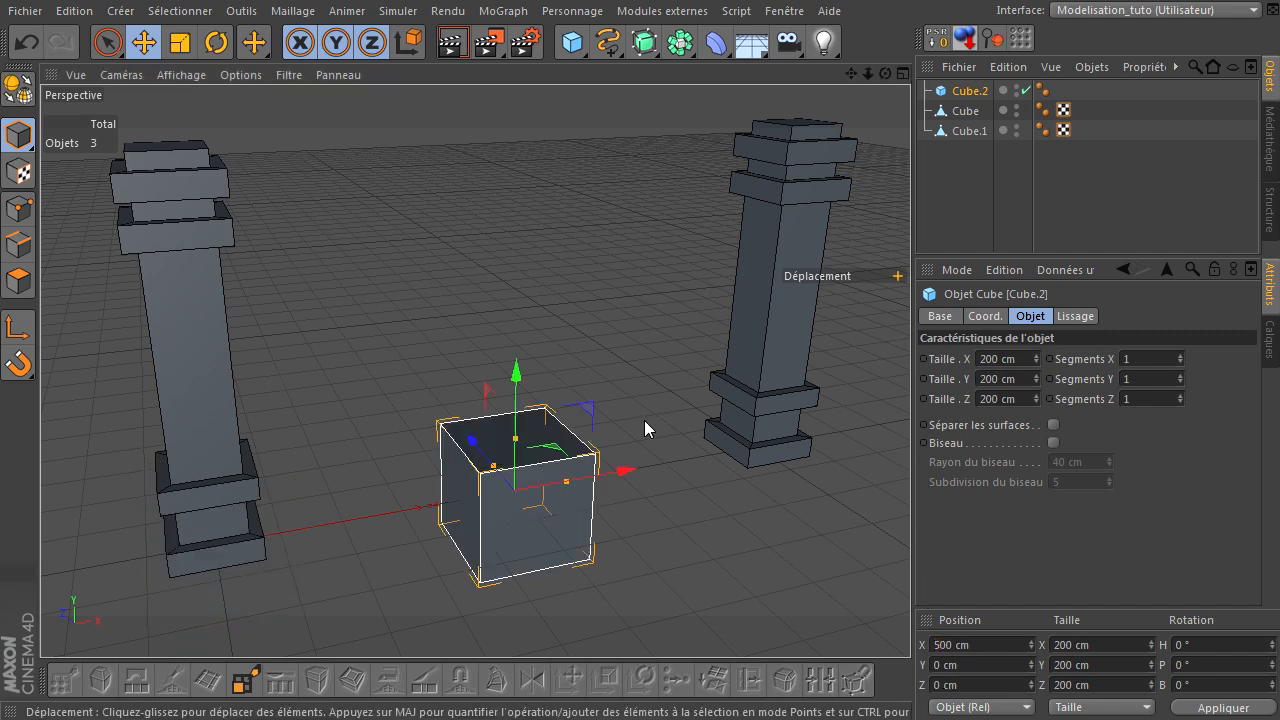
pyautogui.click(963, 39)
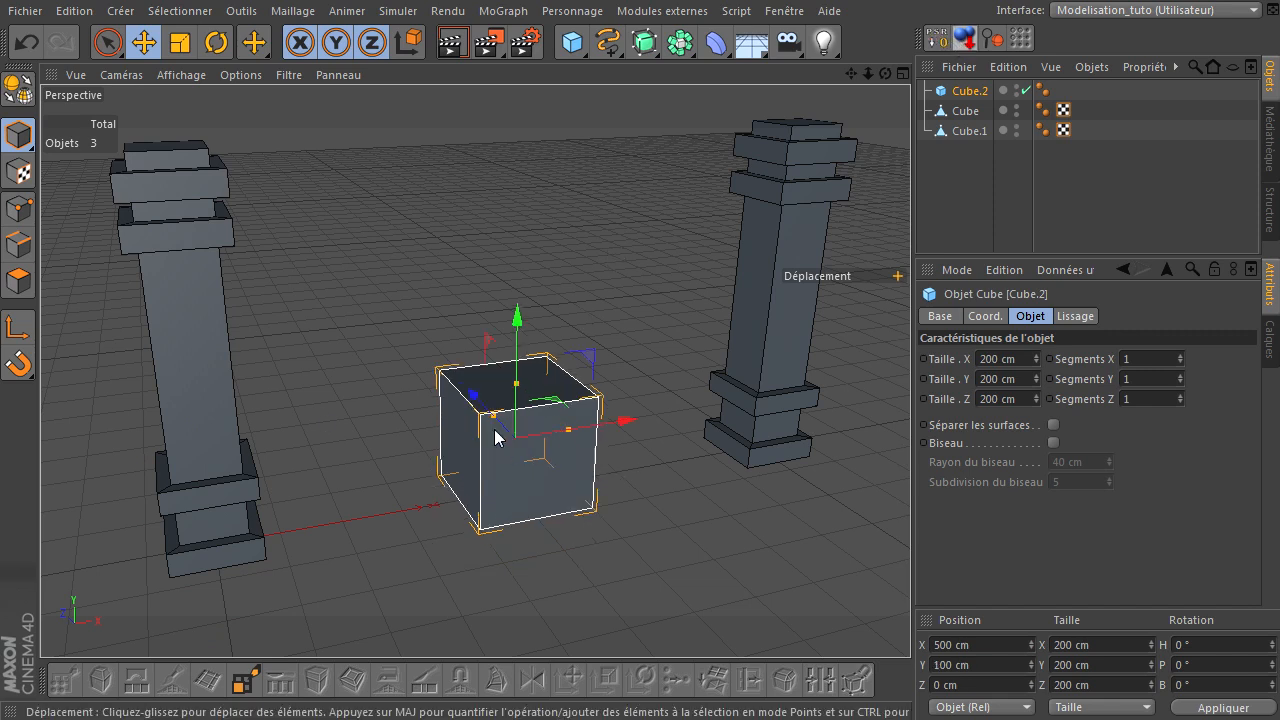
# Resize the cube into a low wall joining the pillars, about 909 cm long, 140 cm high and 51 cm thick, resting on the ground.
pyautogui.moveTo(492, 422); pyautogui.dragTo(746, 432)
pyautogui.moveTo(517, 384); pyautogui.dragTo(517, 400)
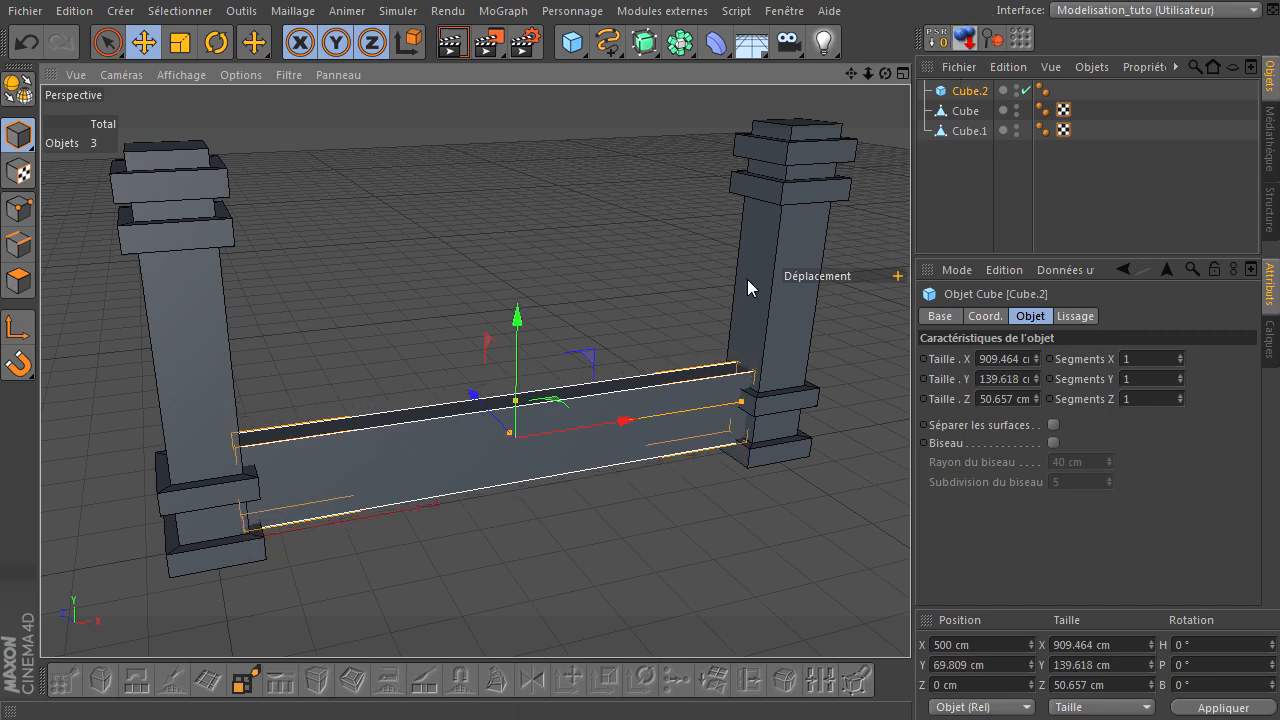
pyautogui.moveTo(480, 475); pyautogui.dragTo(480, 492)
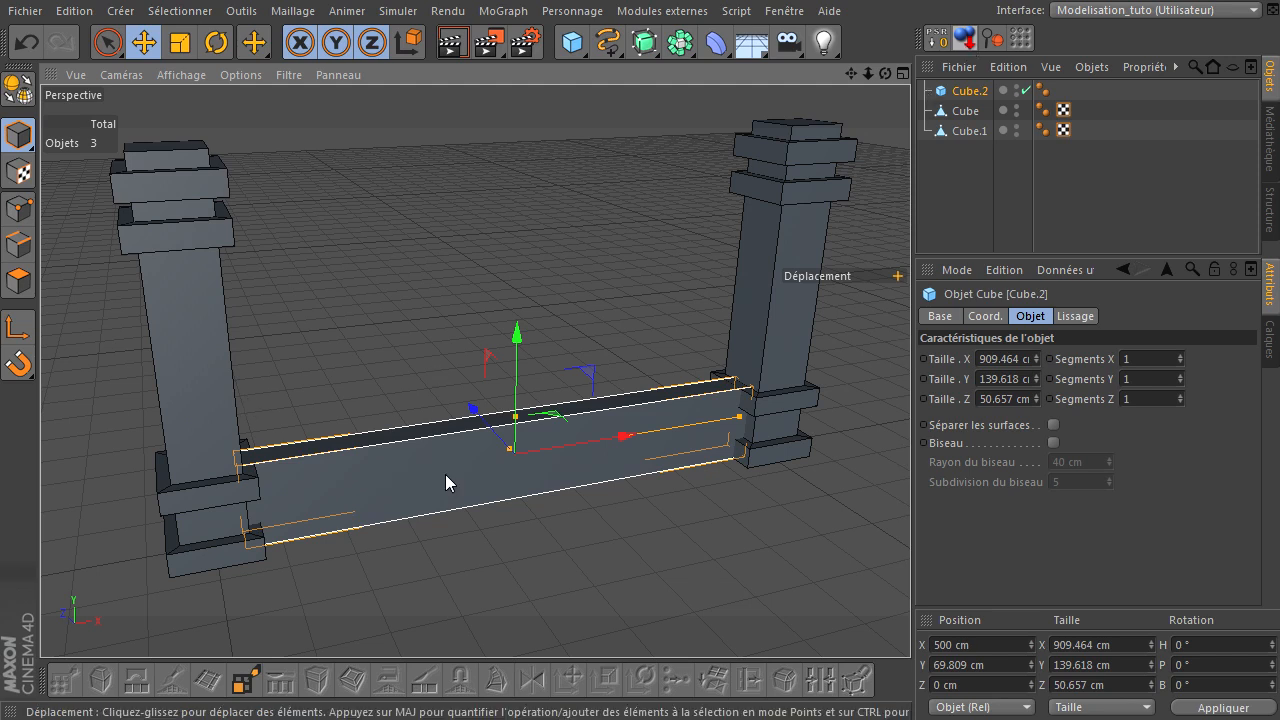
# Reduce the wall's height to about 100 cm so it stays below the pillars' lower bands, rest it on the ground, and deselect it.
pyautogui.scroll(5, 492, 438)
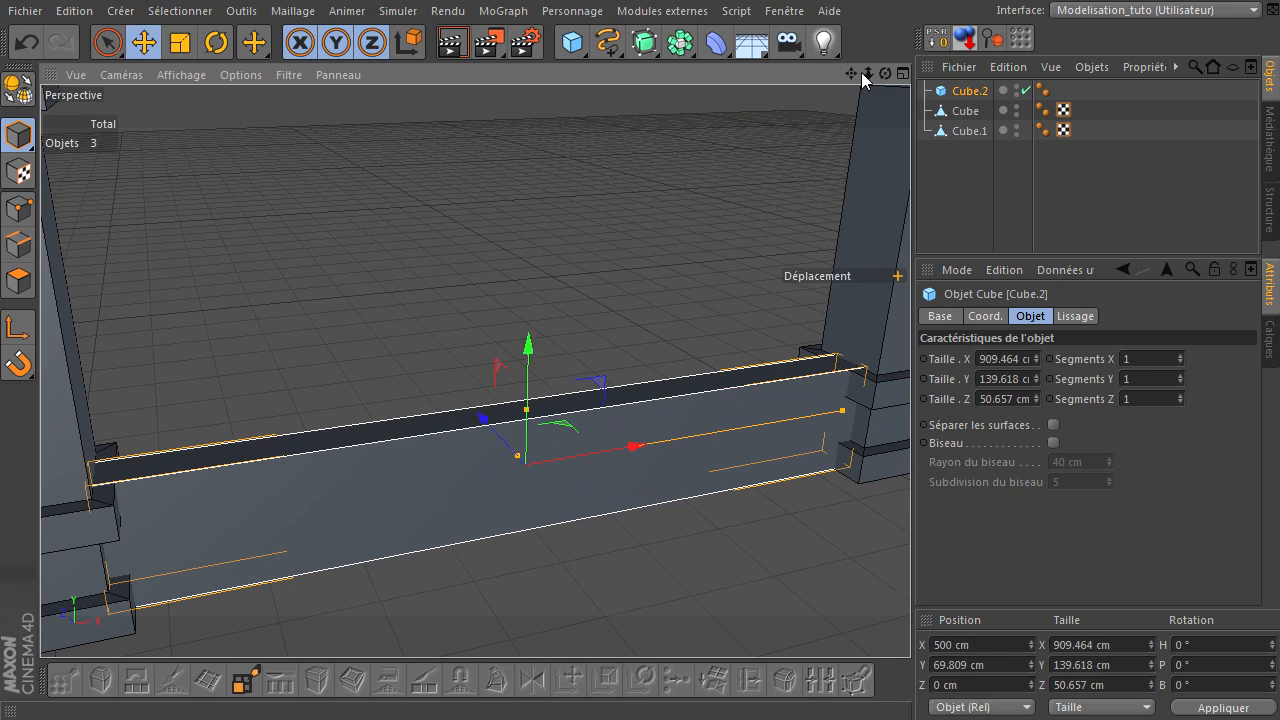
pyautogui.moveTo(910, 485); pyautogui.dragTo(910, 490)
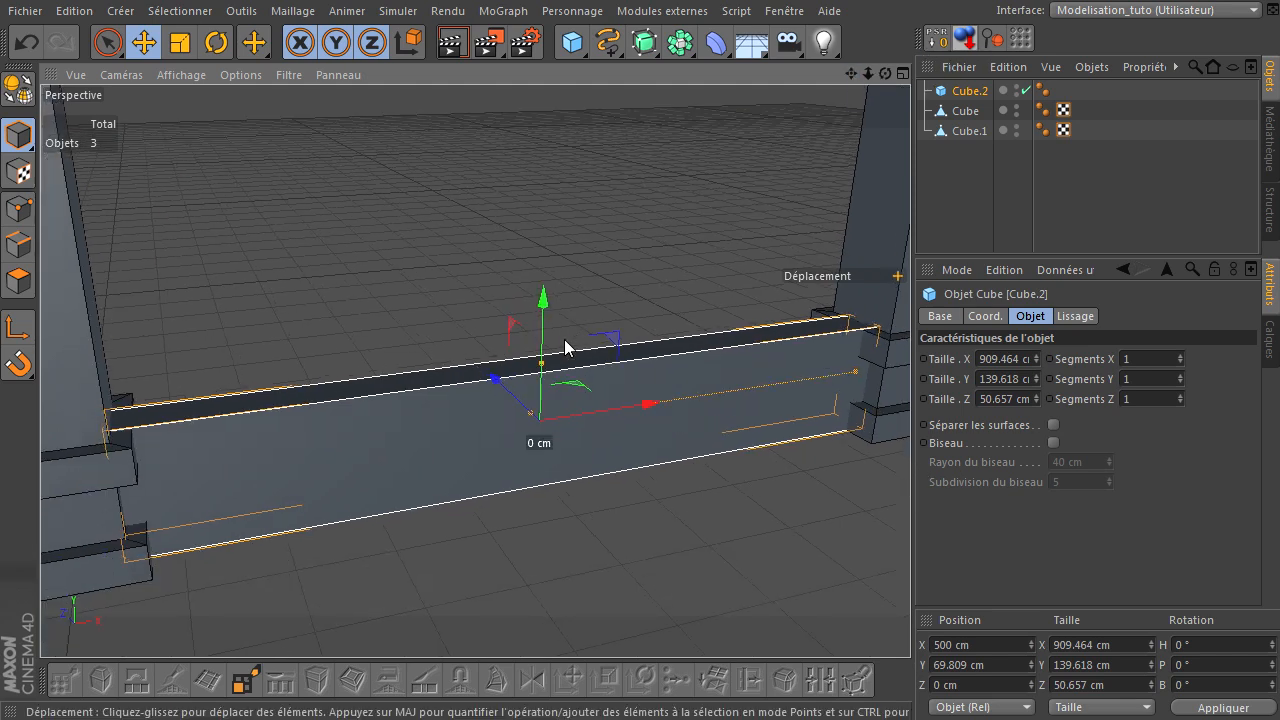
pyautogui.moveTo(542, 365); pyautogui.dragTo(541, 382)
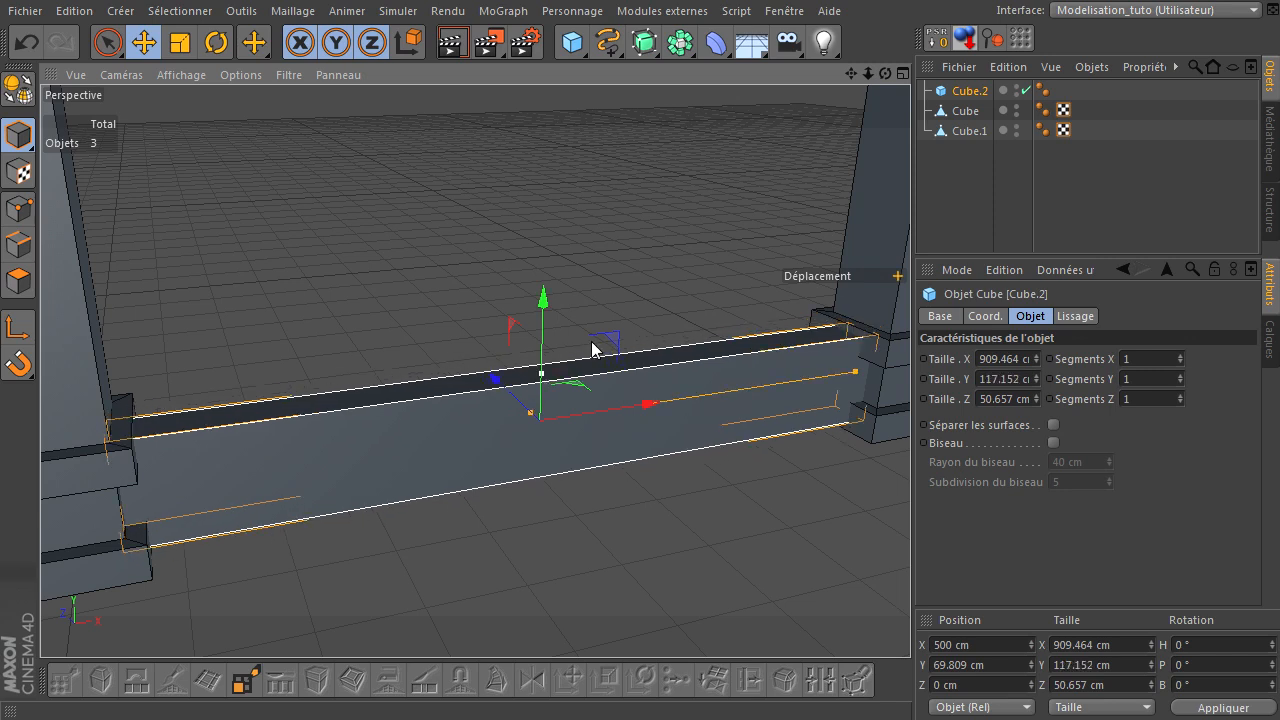
pyautogui.click(965, 46)
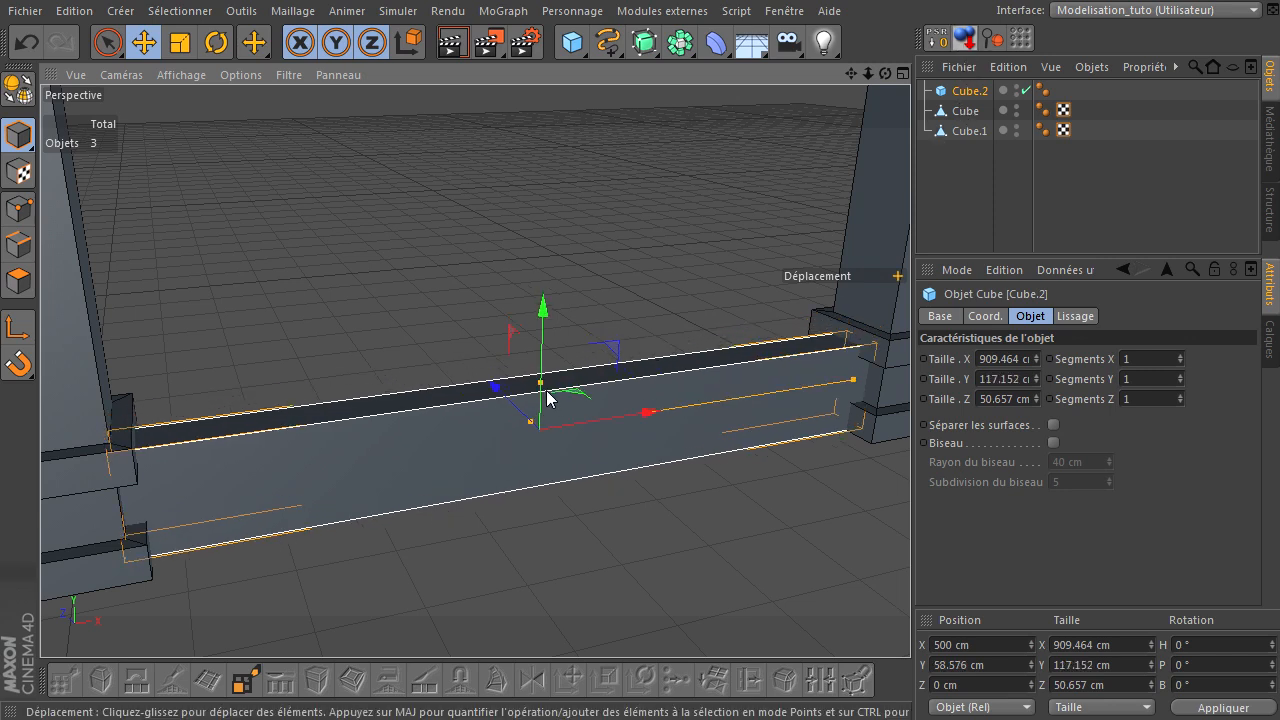
pyautogui.moveTo(544, 385); pyautogui.dragTo(544, 394)
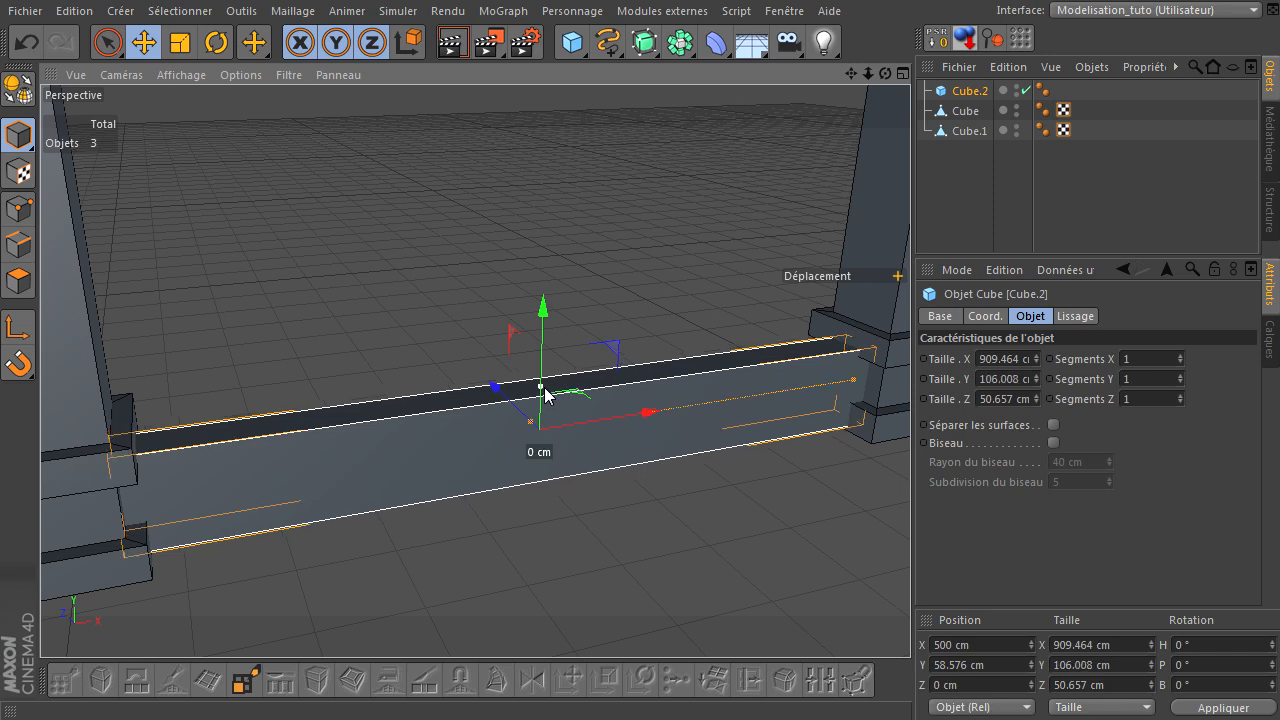
pyautogui.click(968, 46)
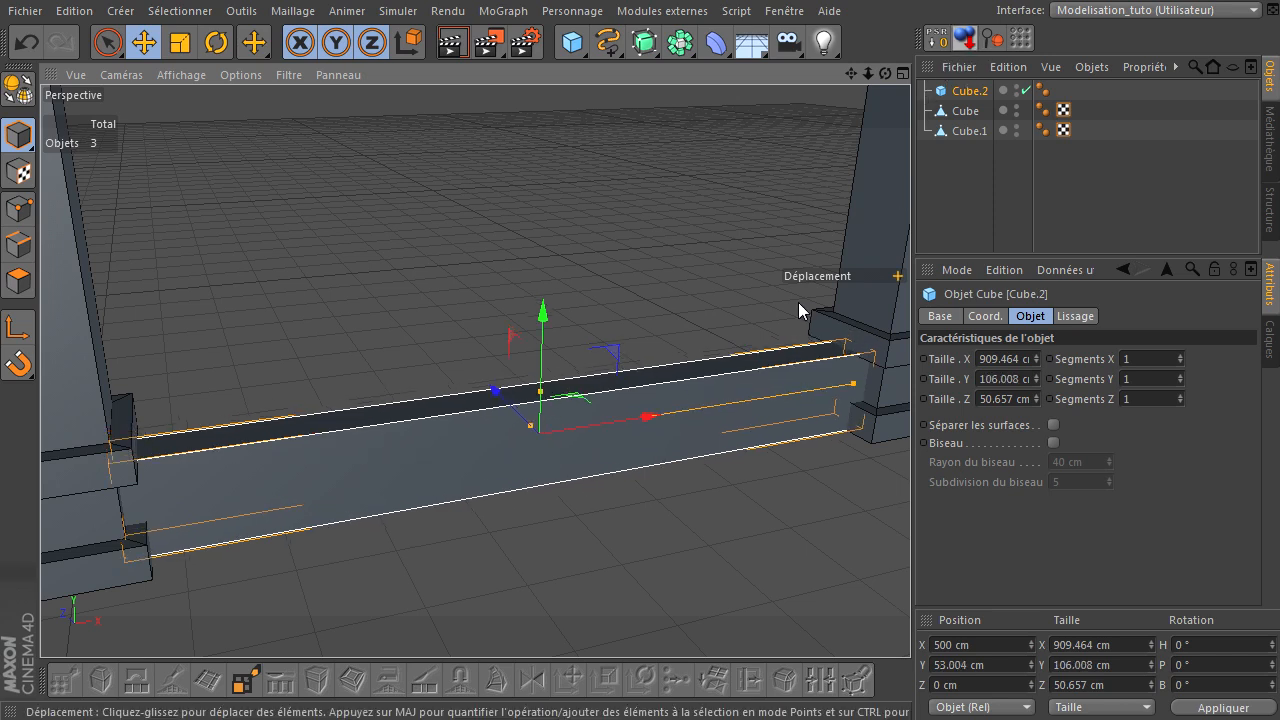
pyautogui.scroll(1, 833, 440)
pyautogui.scroll(3, 833, 440)
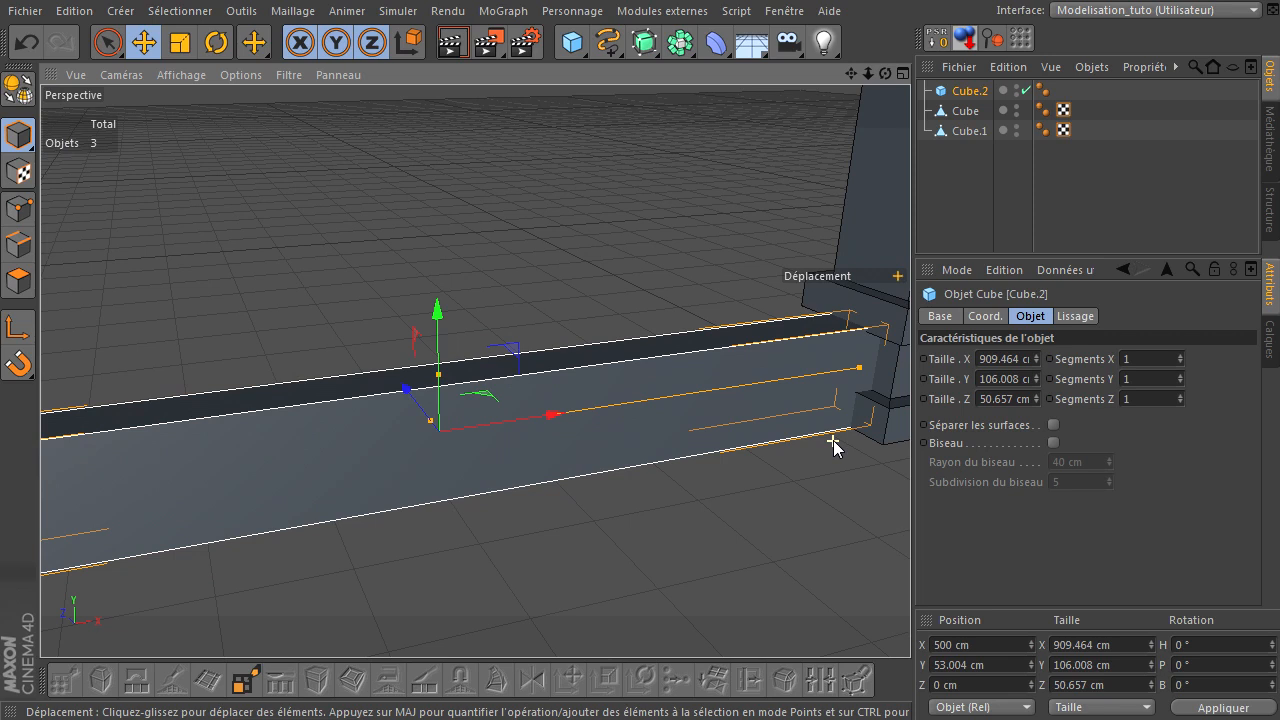
pyautogui.moveTo(853, 70); pyautogui.dragTo(787, 303)
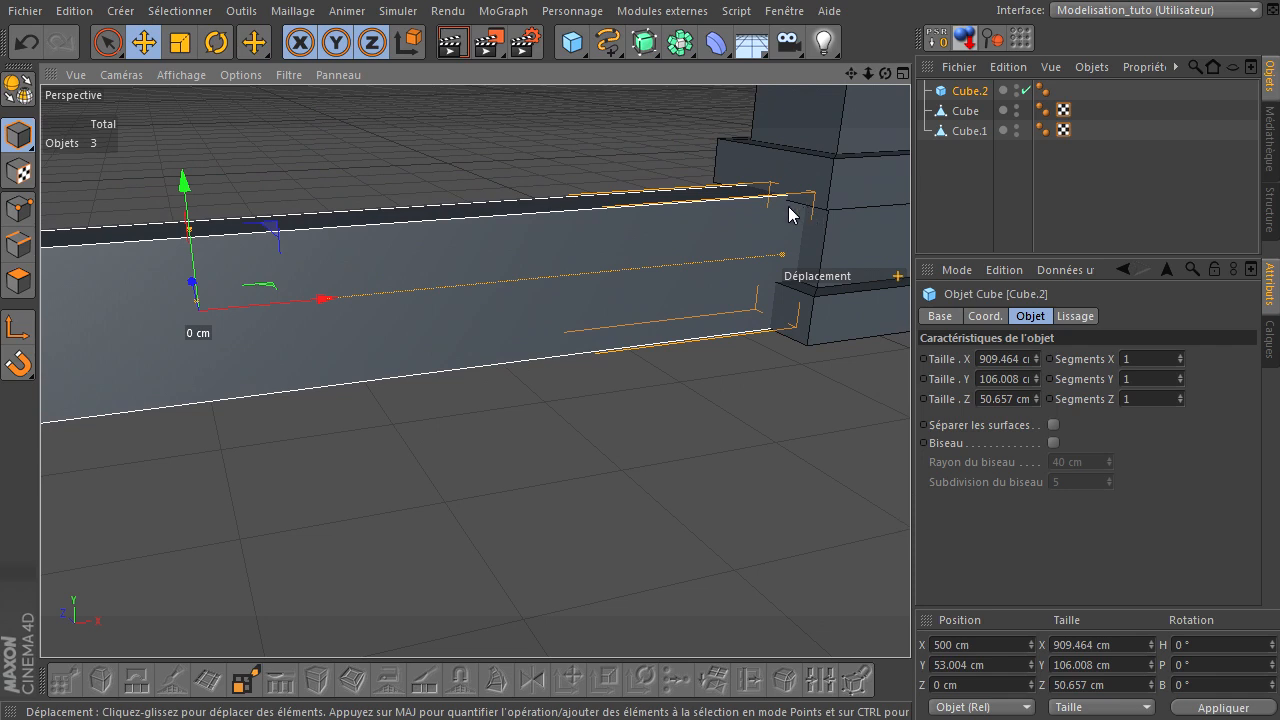
pyautogui.moveTo(188, 236); pyautogui.dragTo(189, 244)
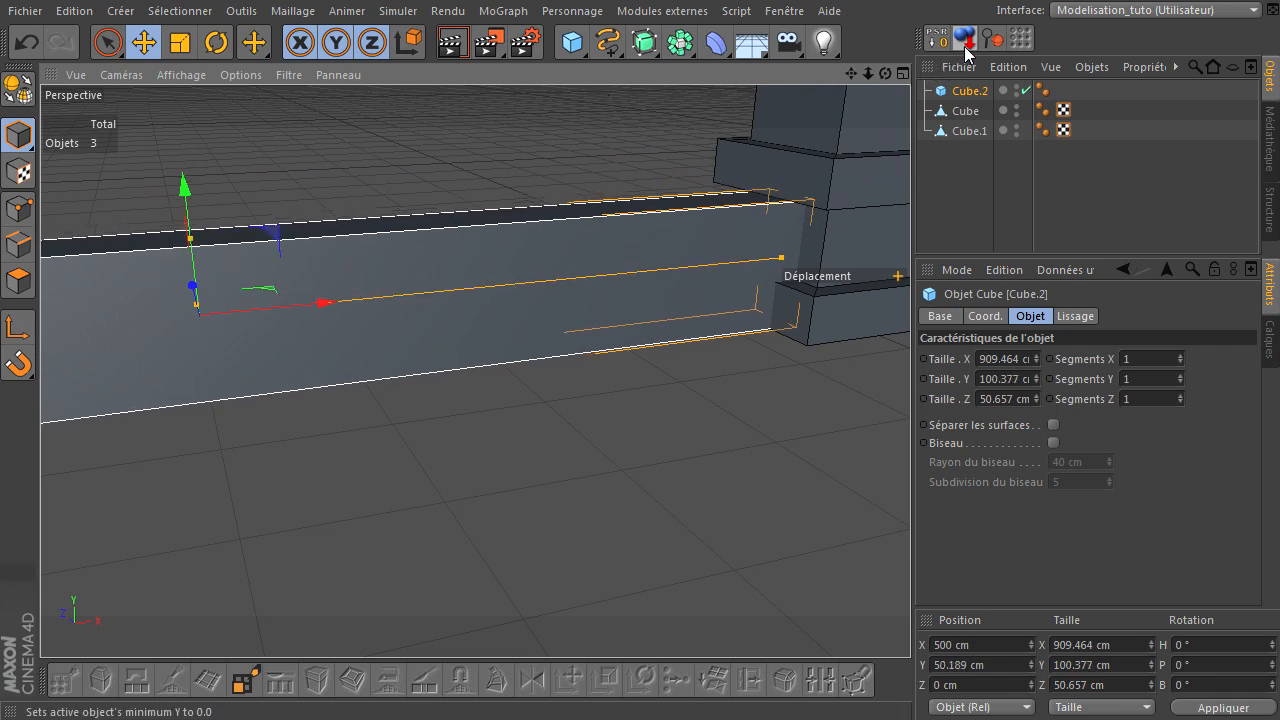
pyautogui.click(956, 229)
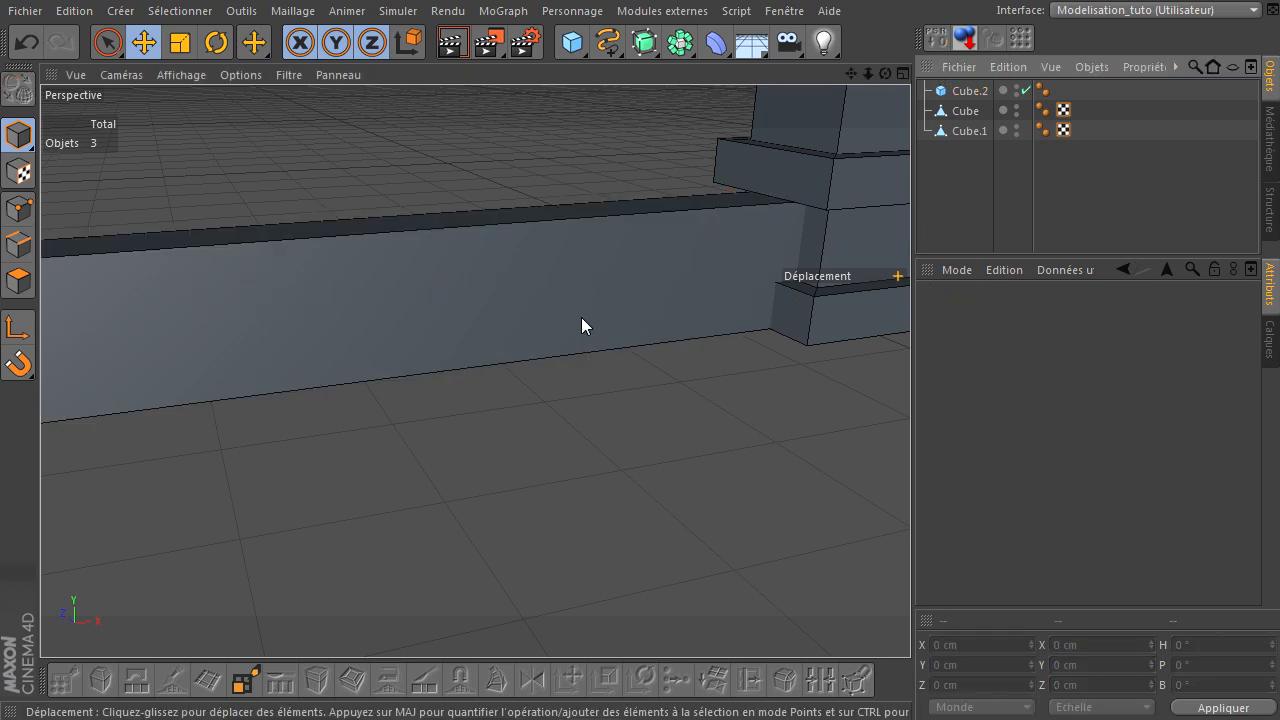
# Rename the original pillar object at X 0 cm as colonne.
pyautogui.scroll(-5, 570, 337)
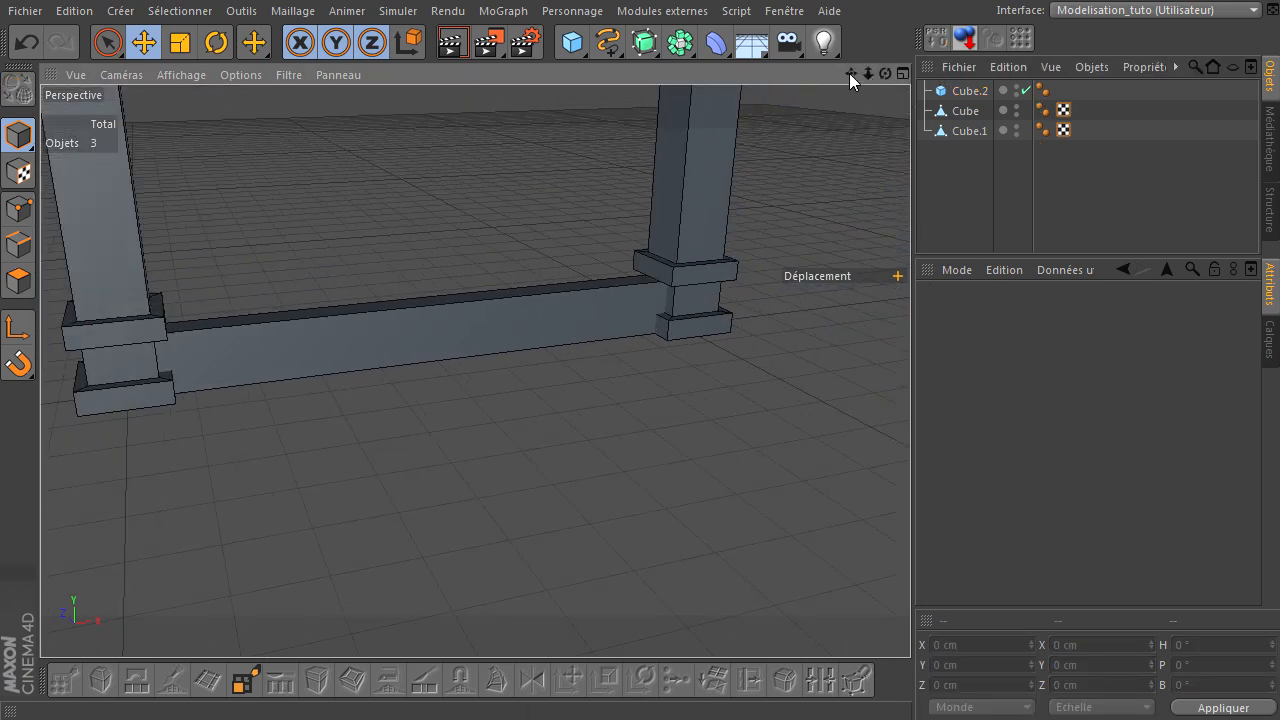
pyautogui.moveTo(846, 75); pyautogui.dragTo(904, 478)
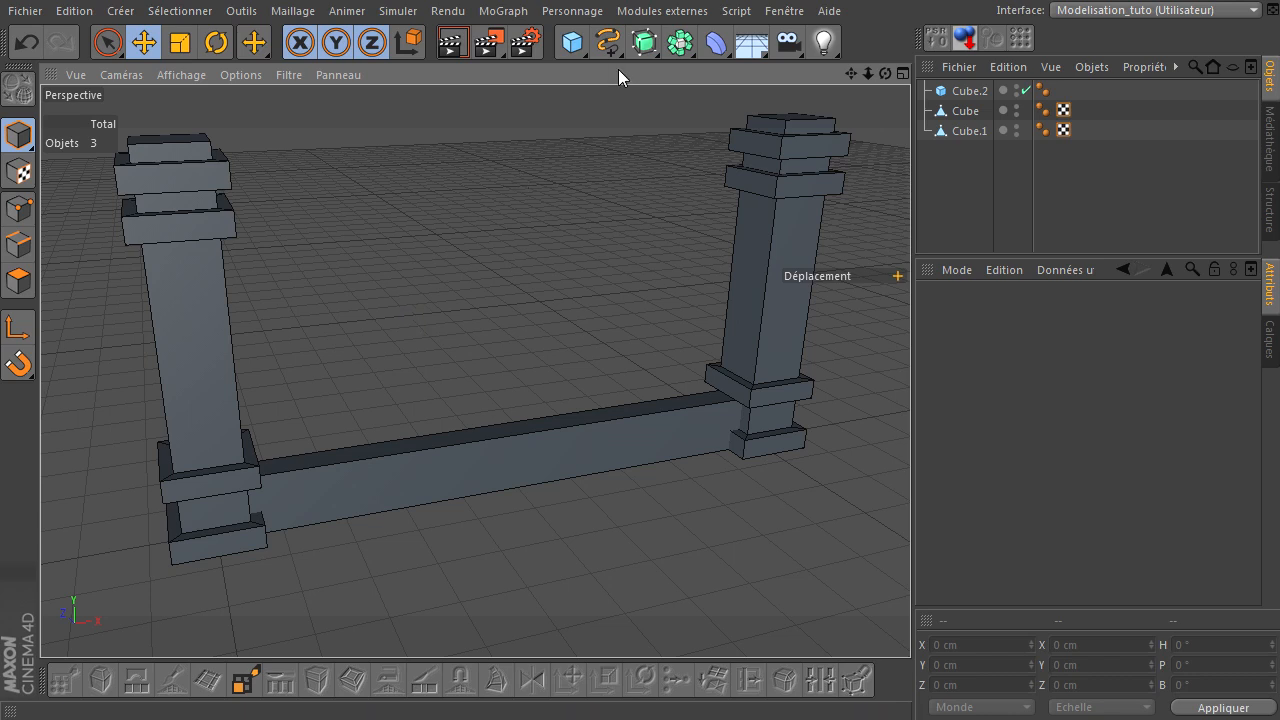
pyautogui.click(969, 91)
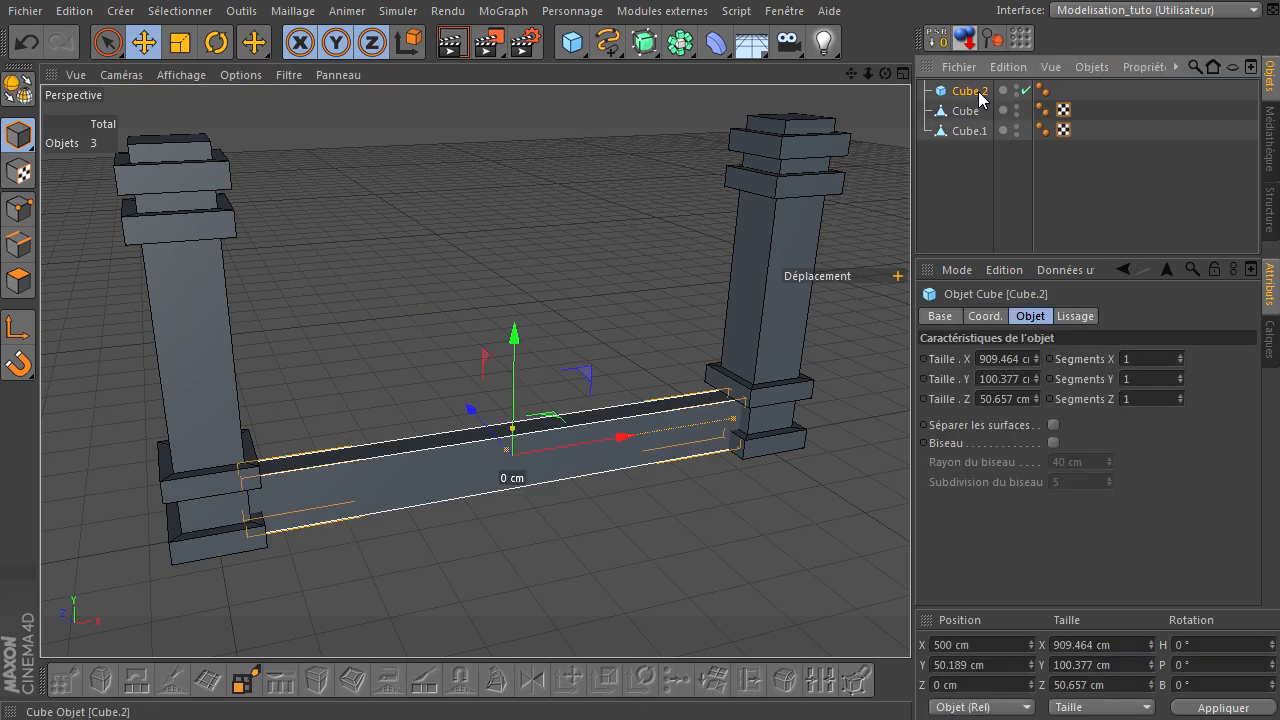
pyautogui.click(962, 112)
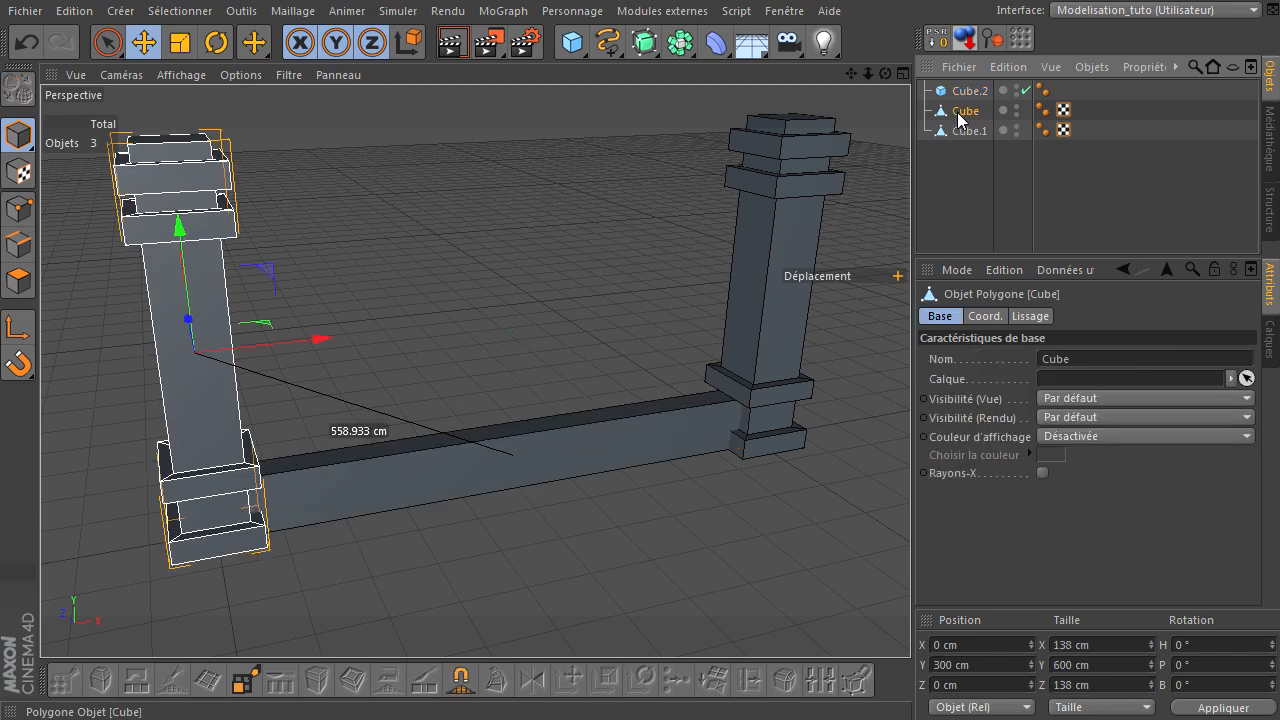
pyautogui.doubleClick(958, 116)
pyautogui.write('colonne')
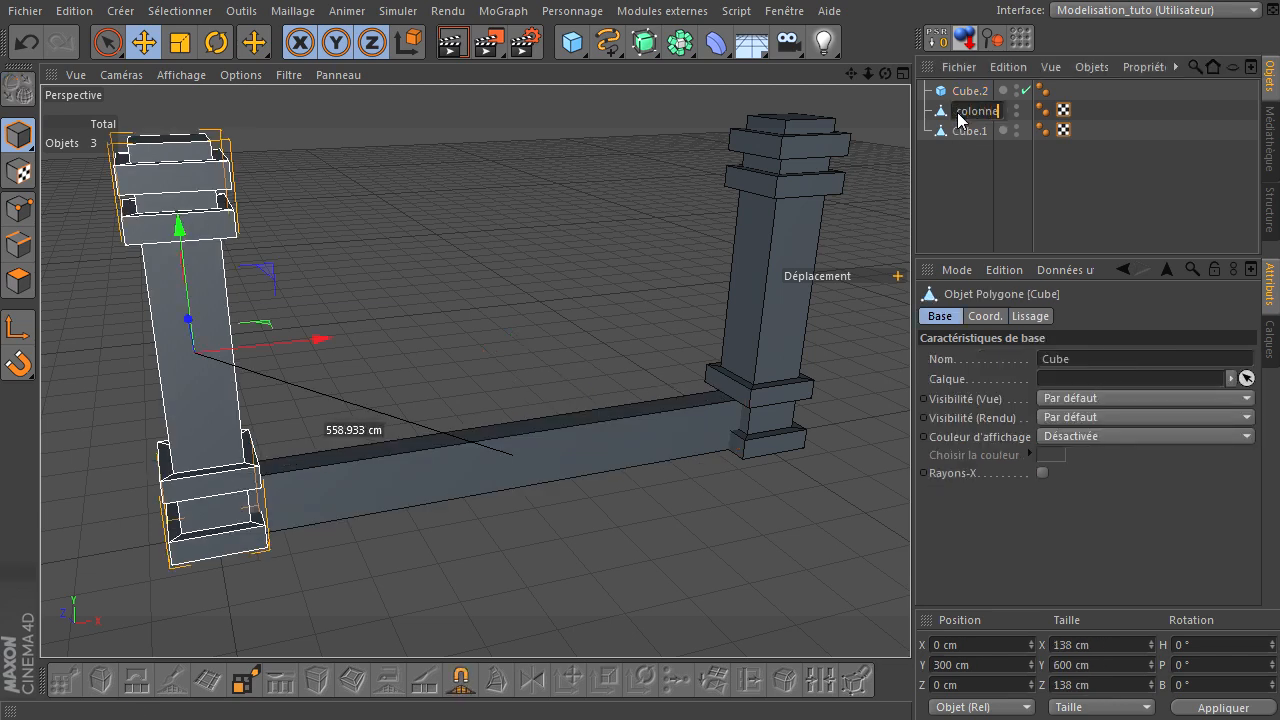
pyautogui.press('Return')
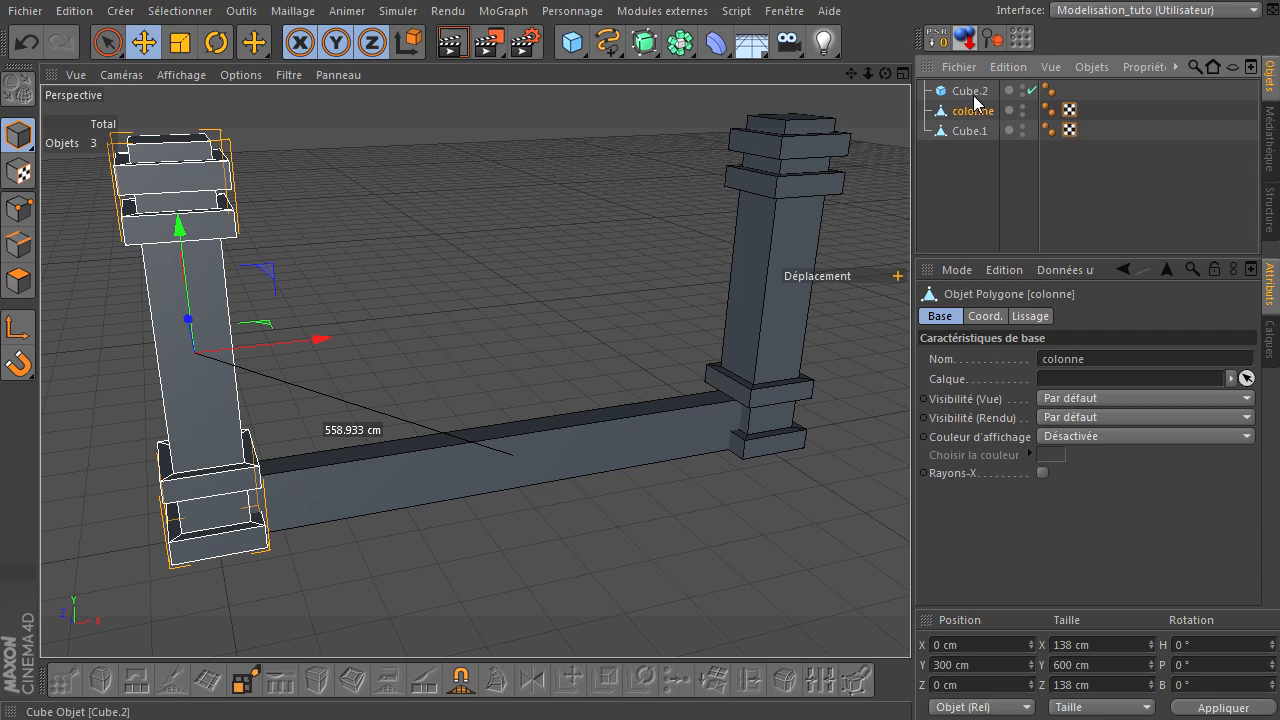
# Rename the low wall cube as muret and deselect it.
pyautogui.click(951, 135)
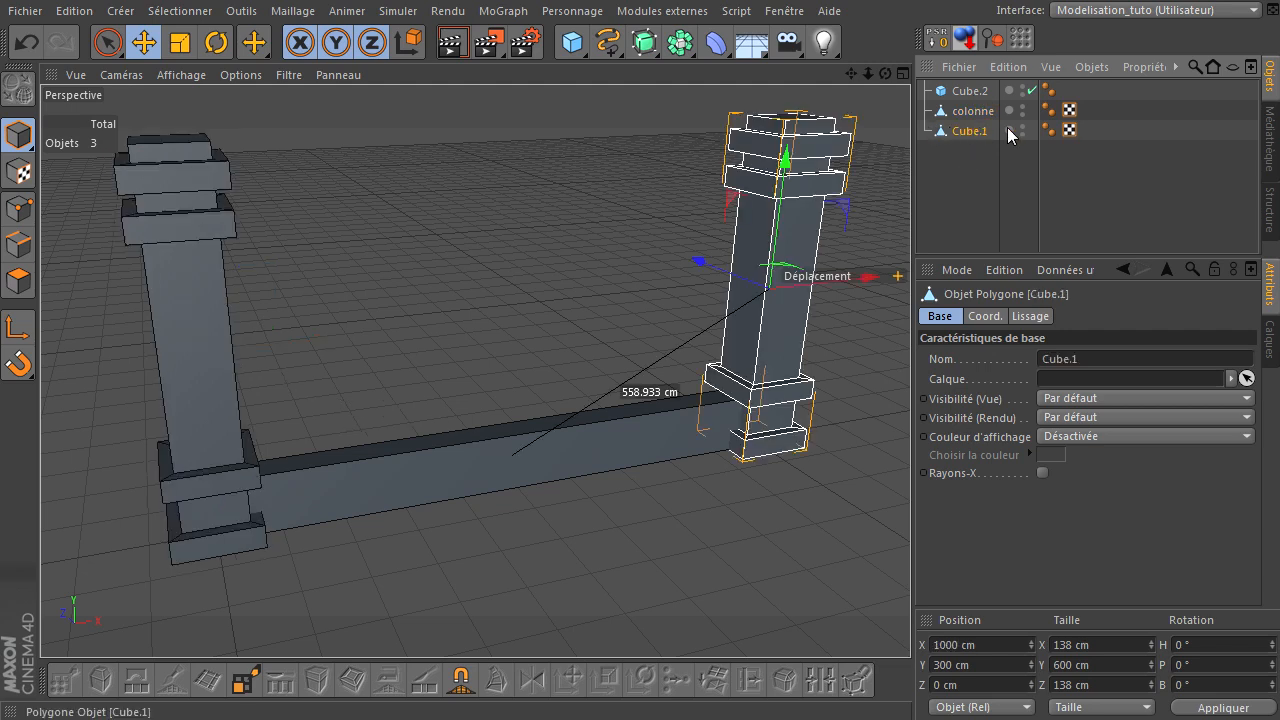
pyautogui.click(981, 92)
pyautogui.doubleClick(975, 91)
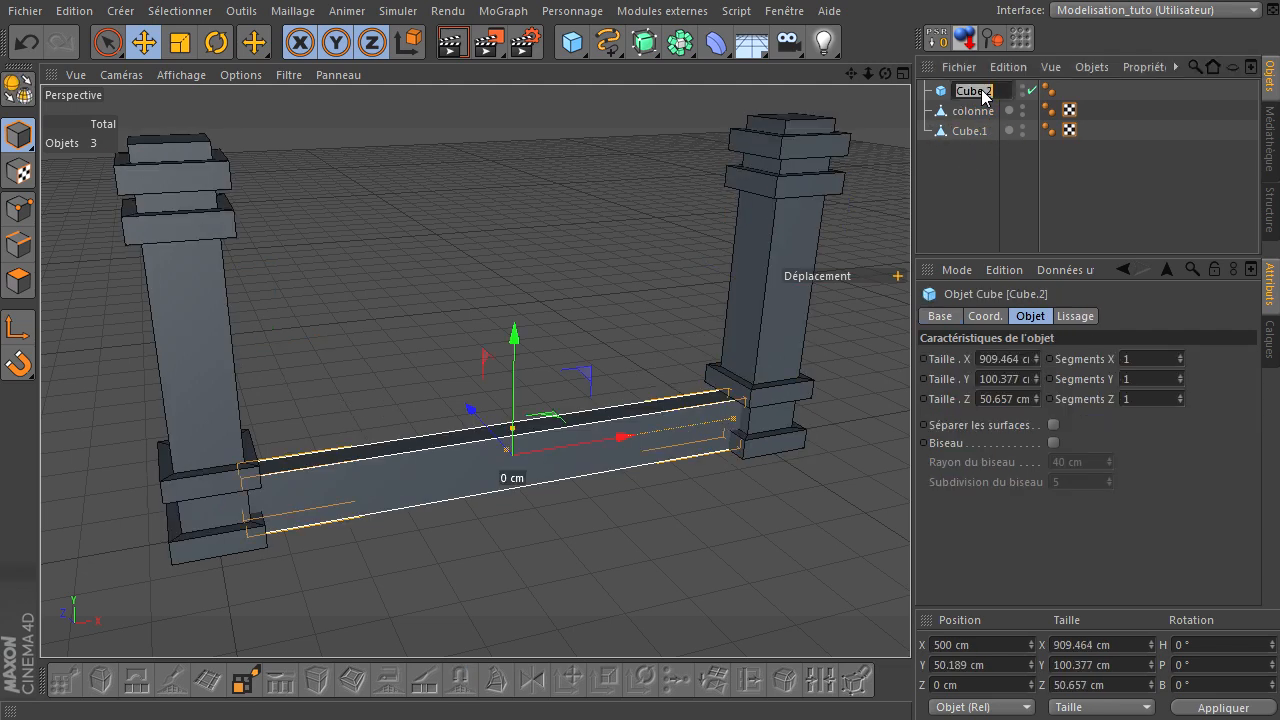
pyautogui.write('muret')
pyautogui.press('Return')
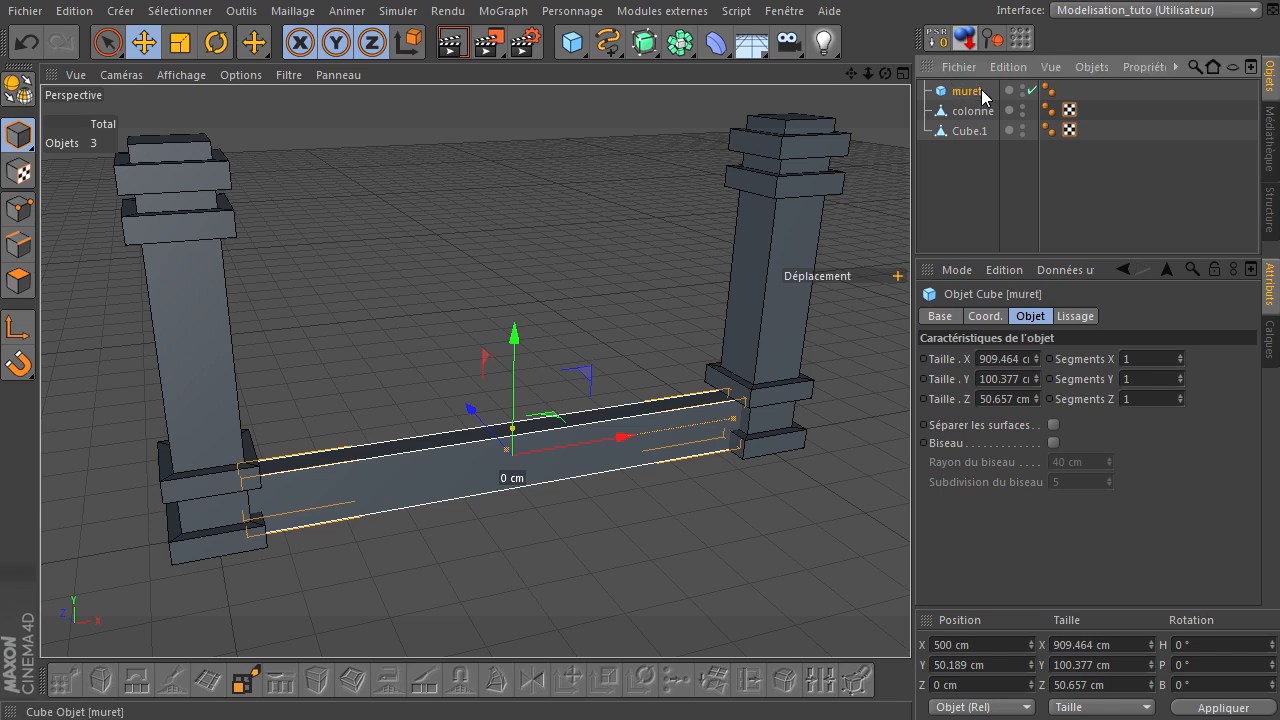
pyautogui.click(957, 247)
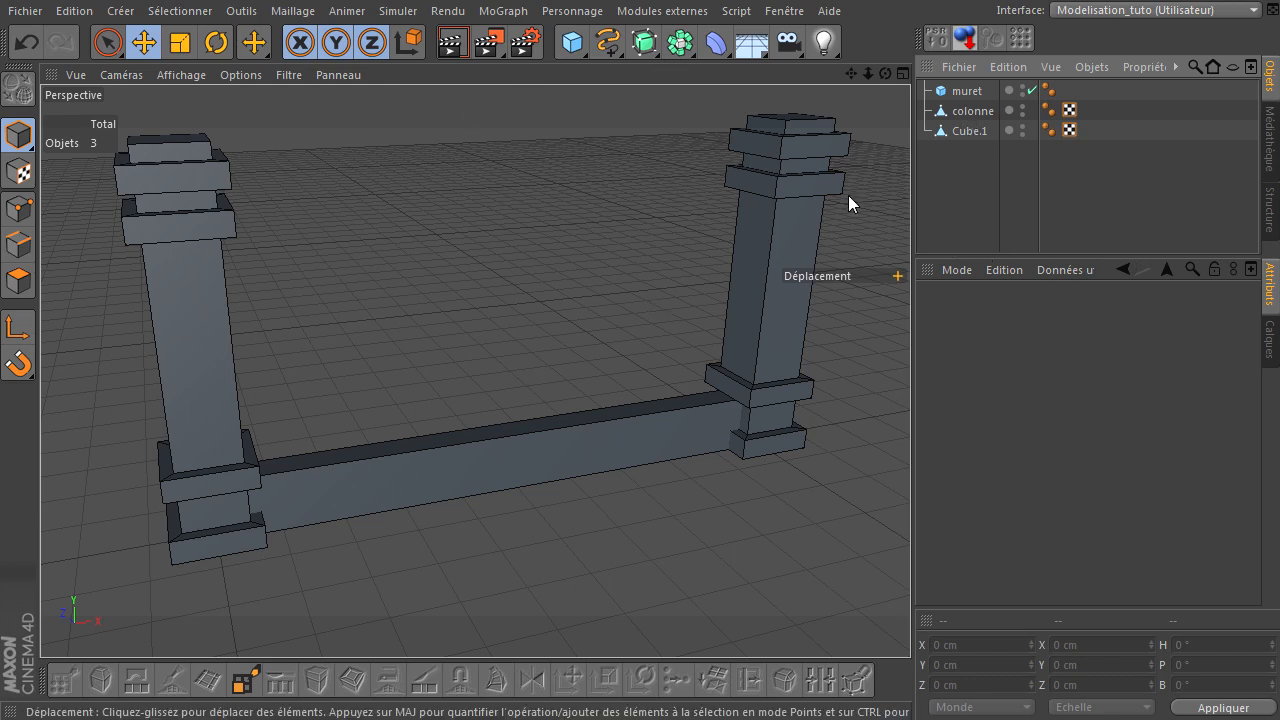
# Duplicate the muret wall, name the copy grilleA, and raise it to about 380 cm on Y between the pillars.
pyautogui.click(955, 96)
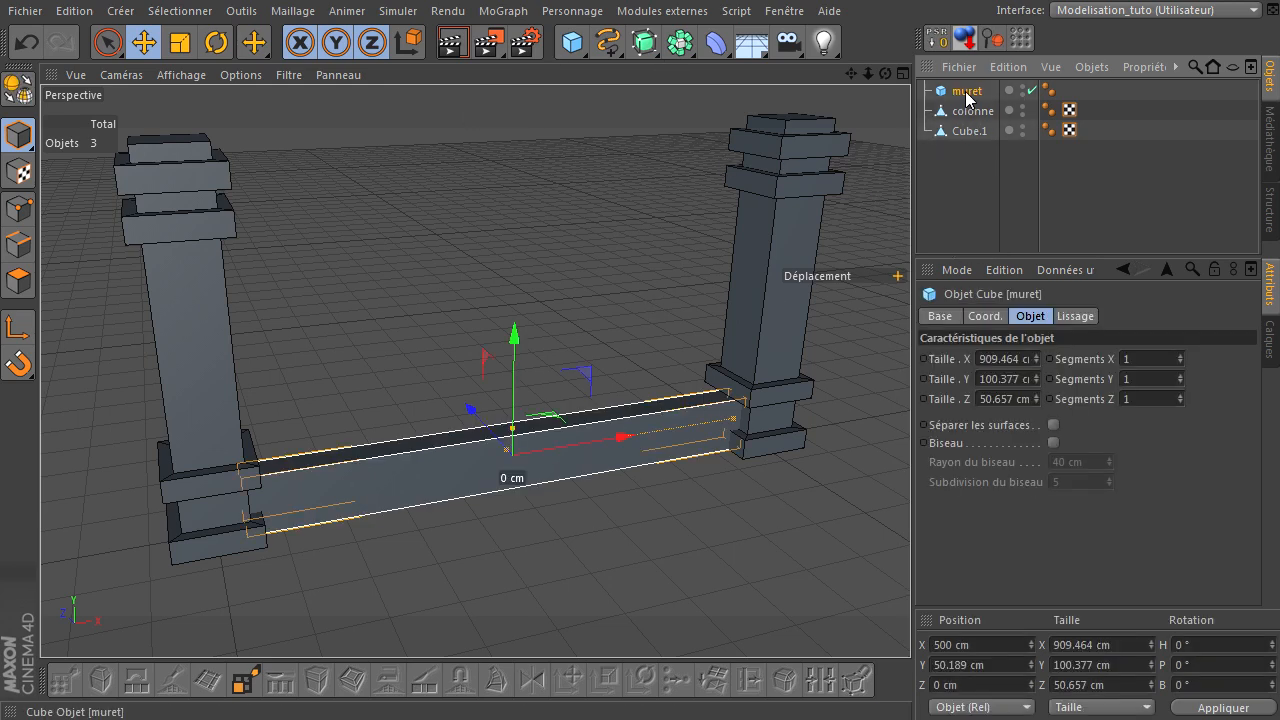
pyautogui.keyDown('ctrl'); pyautogui.moveTo(966, 92); pyautogui.dragTo(965, 194); pyautogui.keyUp('ctrl')
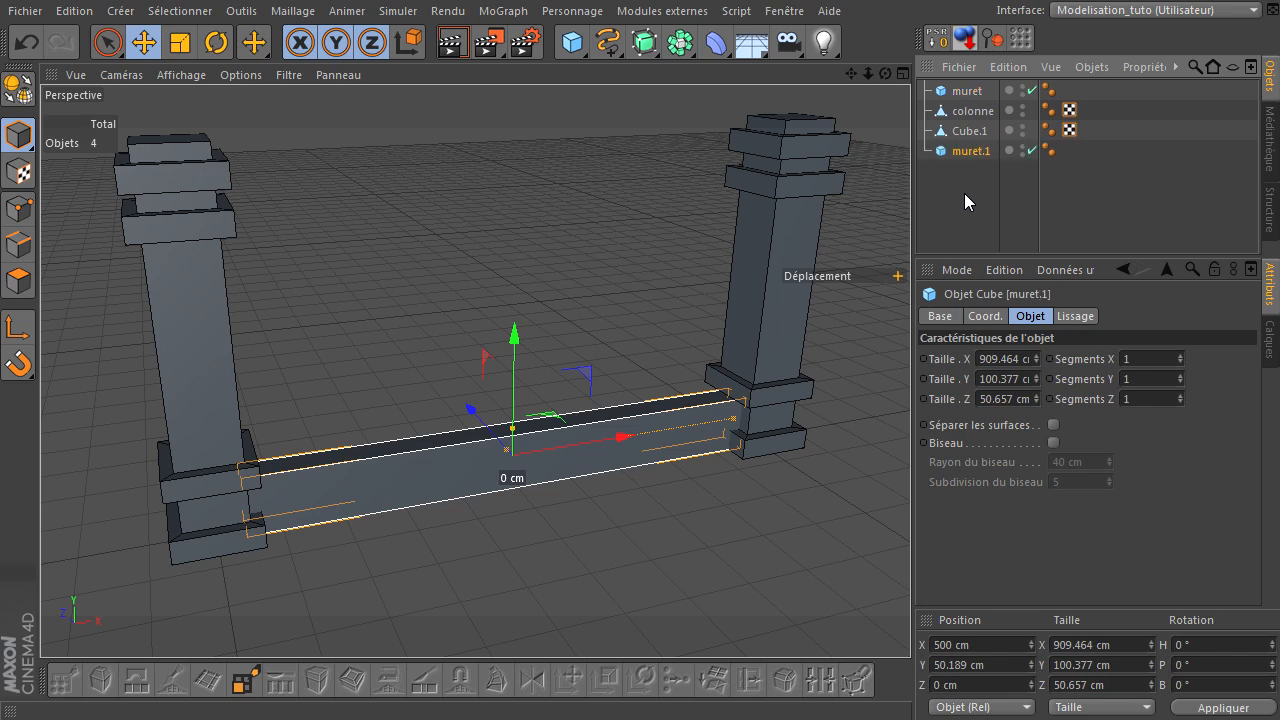
pyautogui.doubleClick(965, 152)
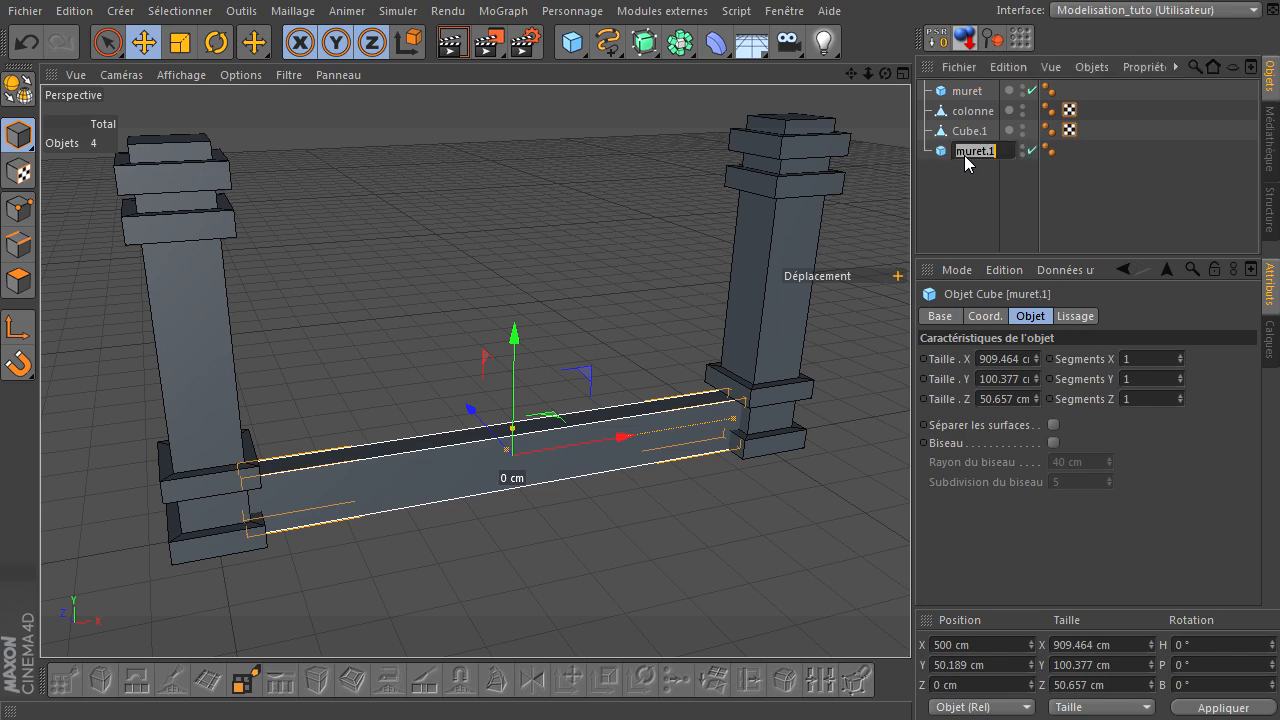
pyautogui.write('grilleA')
pyautogui.press('Return')
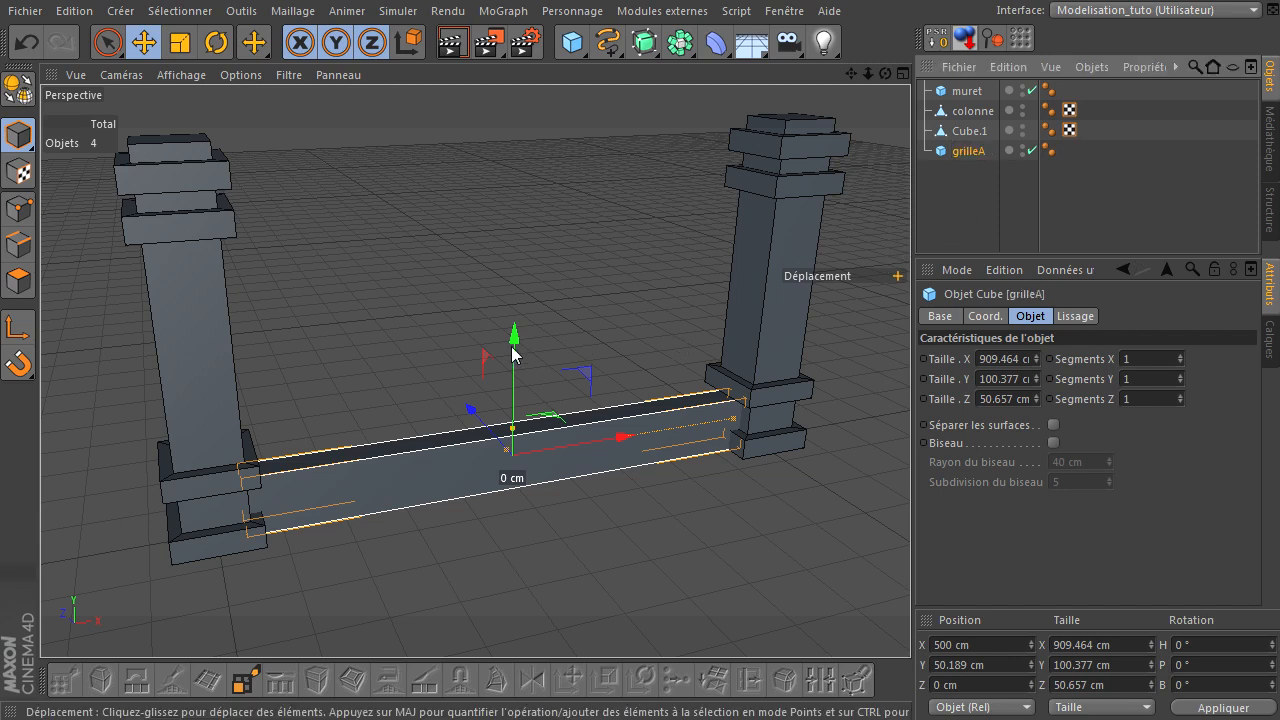
pyautogui.moveTo(514, 335); pyautogui.dragTo(555, 150)
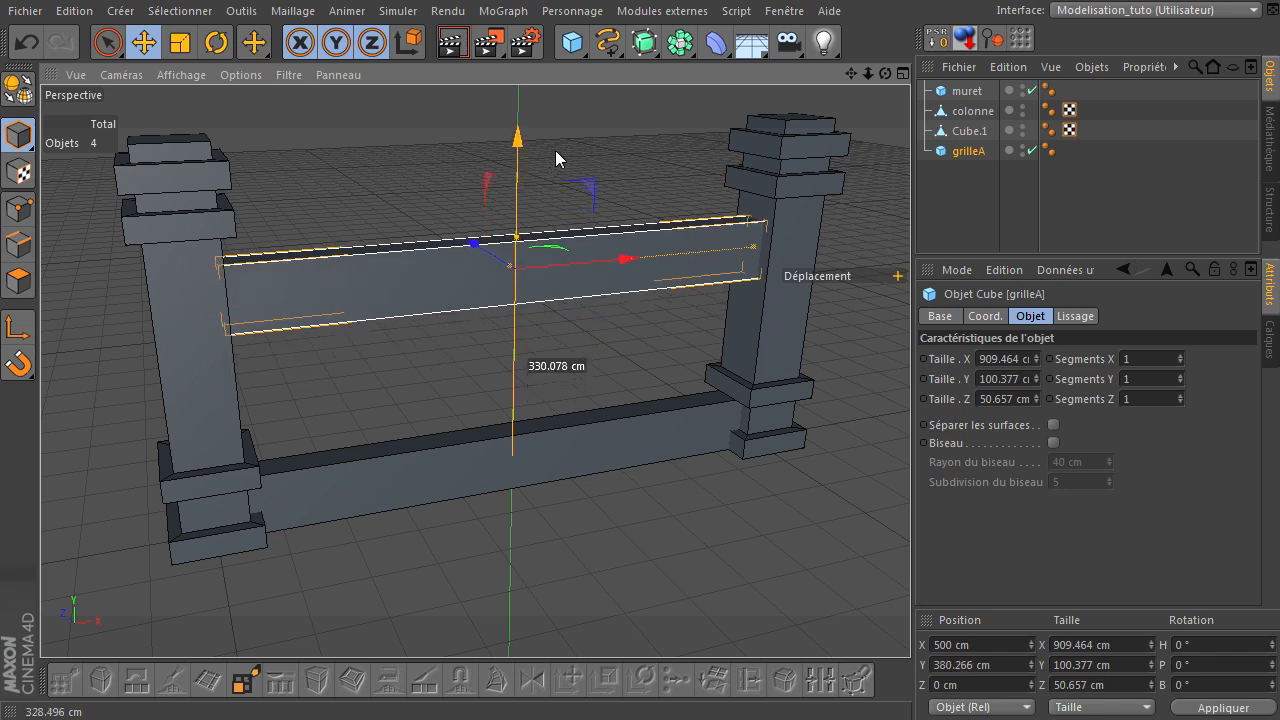
# Thin grilleA into a slim rail about 7.6 cm high and 24.5 cm deep, and deselect it.
pyautogui.scroll(3, 457, 295)
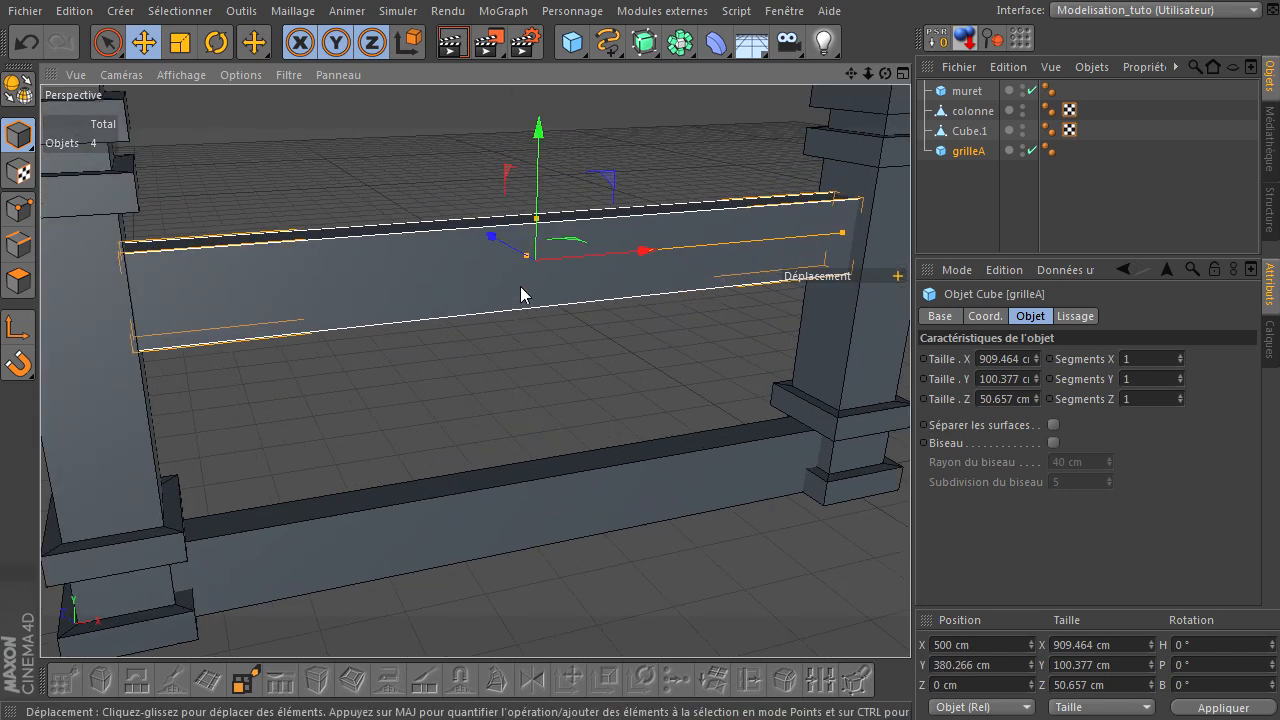
pyautogui.scroll(2, 520, 286)
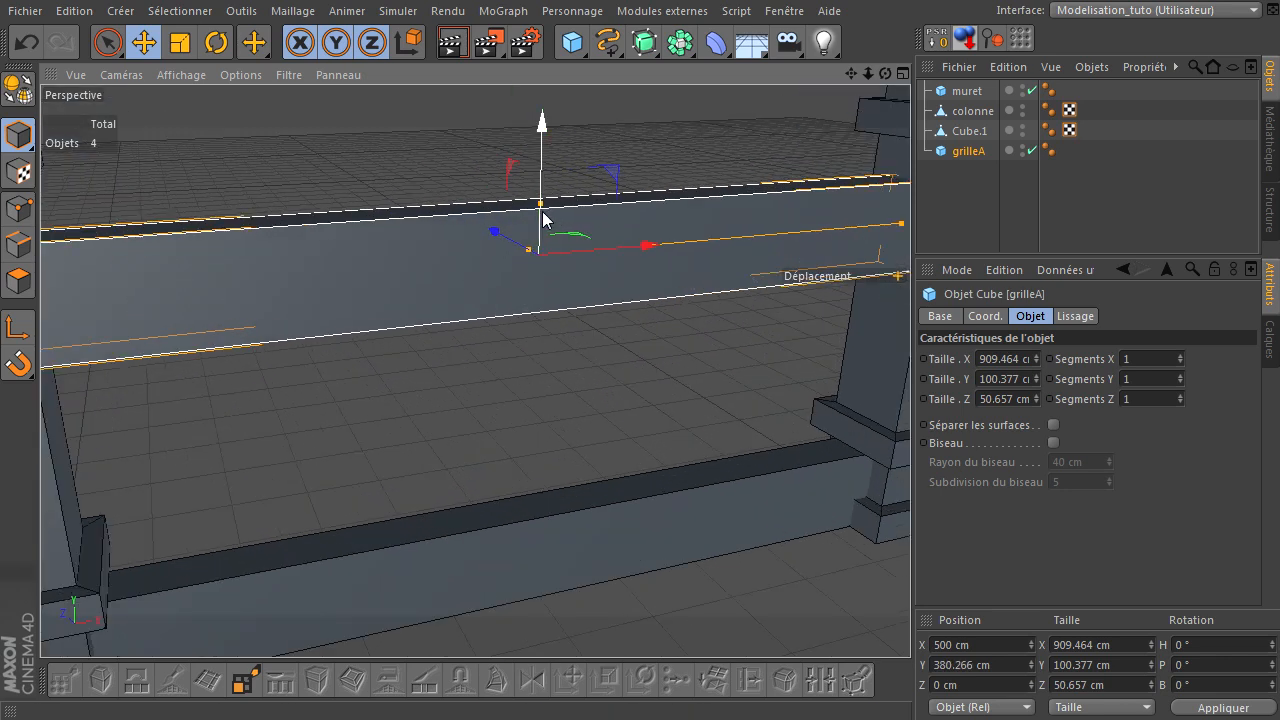
pyautogui.moveTo(542, 212); pyautogui.dragTo(540, 256)
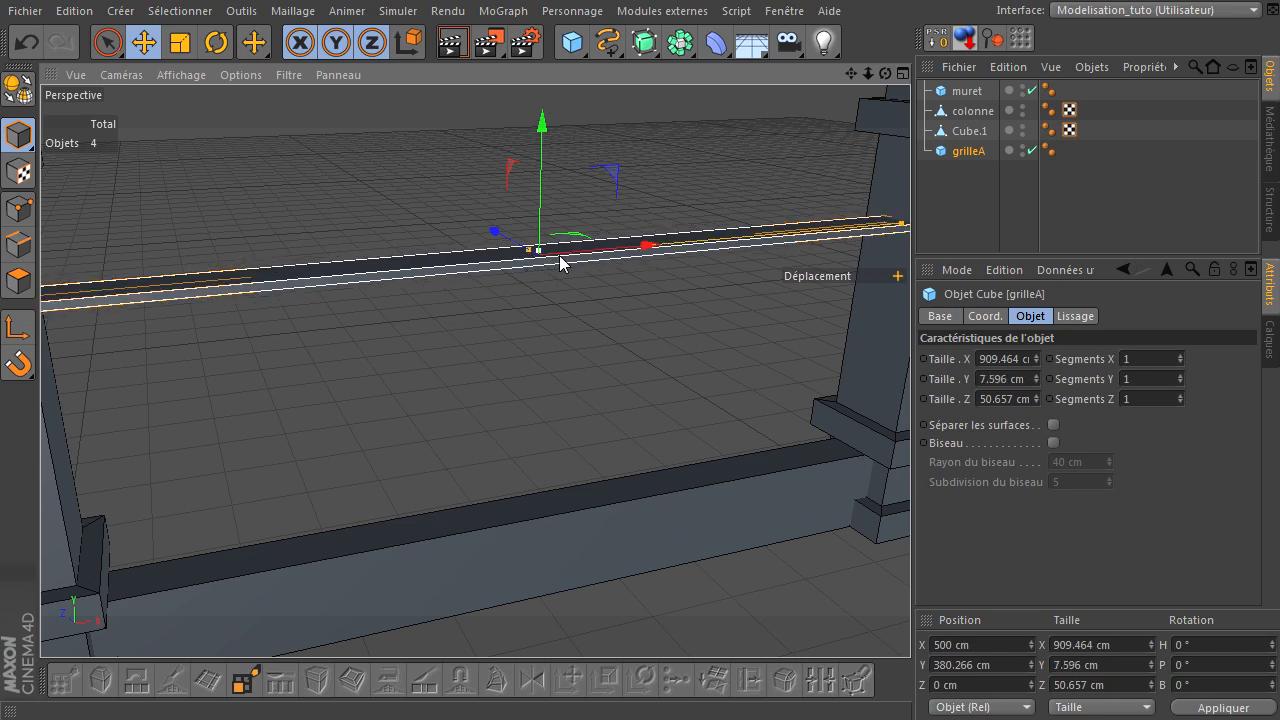
pyautogui.moveTo(886, 74); pyautogui.dragTo(910, 490)
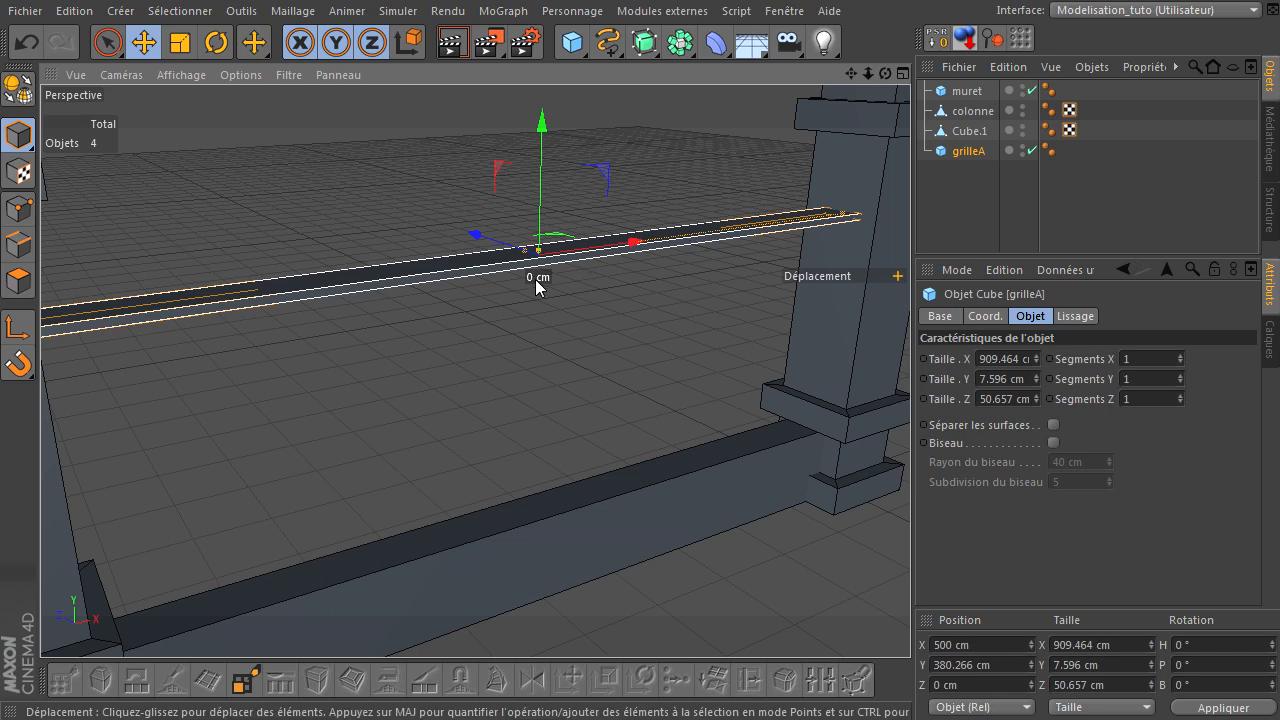
pyautogui.scroll(4, 535, 279)
pyautogui.moveTo(519, 243); pyautogui.dragTo(534, 248)
pyautogui.scroll(-4, 530, 360)
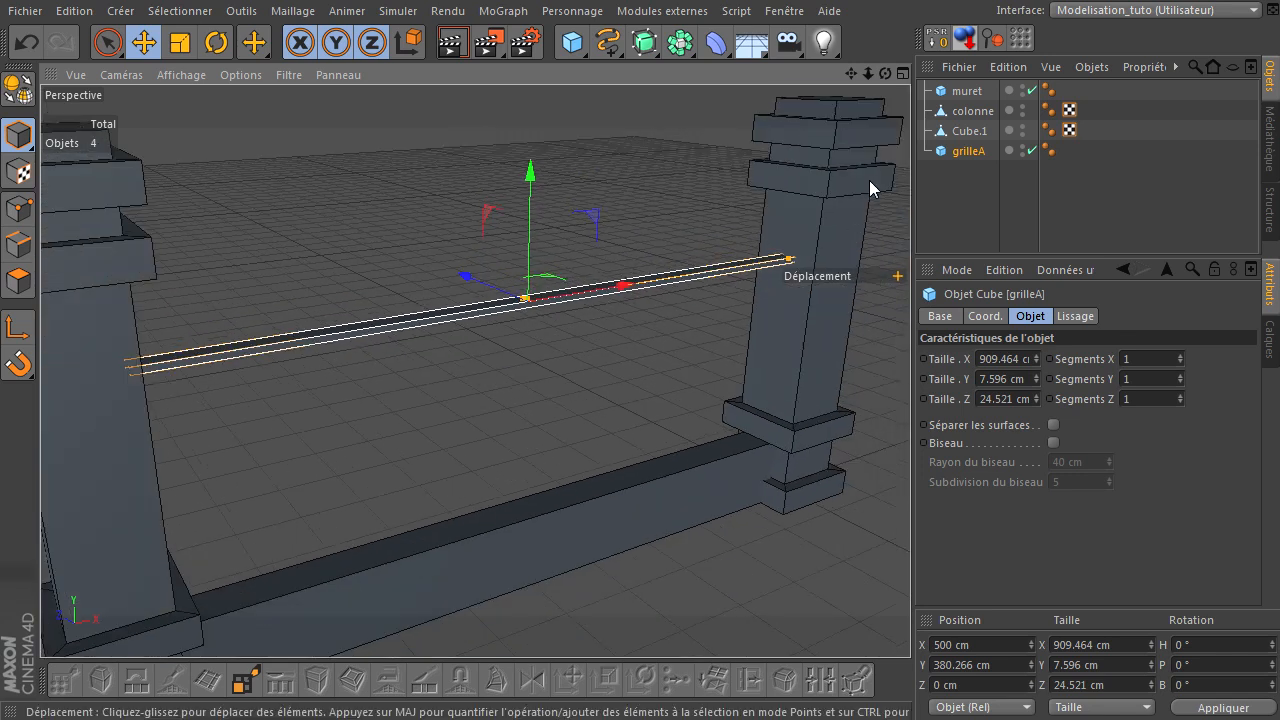
pyautogui.click(949, 226)
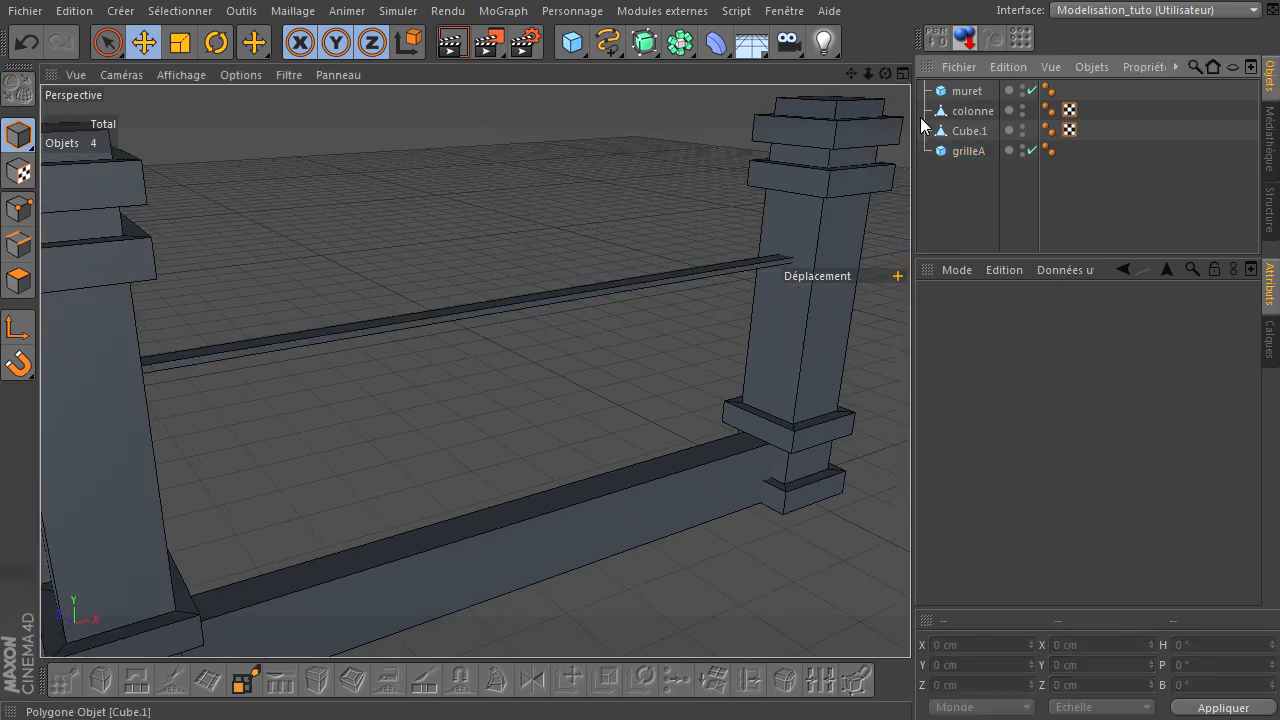
# Set the grilleA rail's size to 910 cm on X, 8 cm on Y and 20 cm on Z, and deselect it.
pyautogui.moveTo(885, 73); pyautogui.dragTo(900, 505)
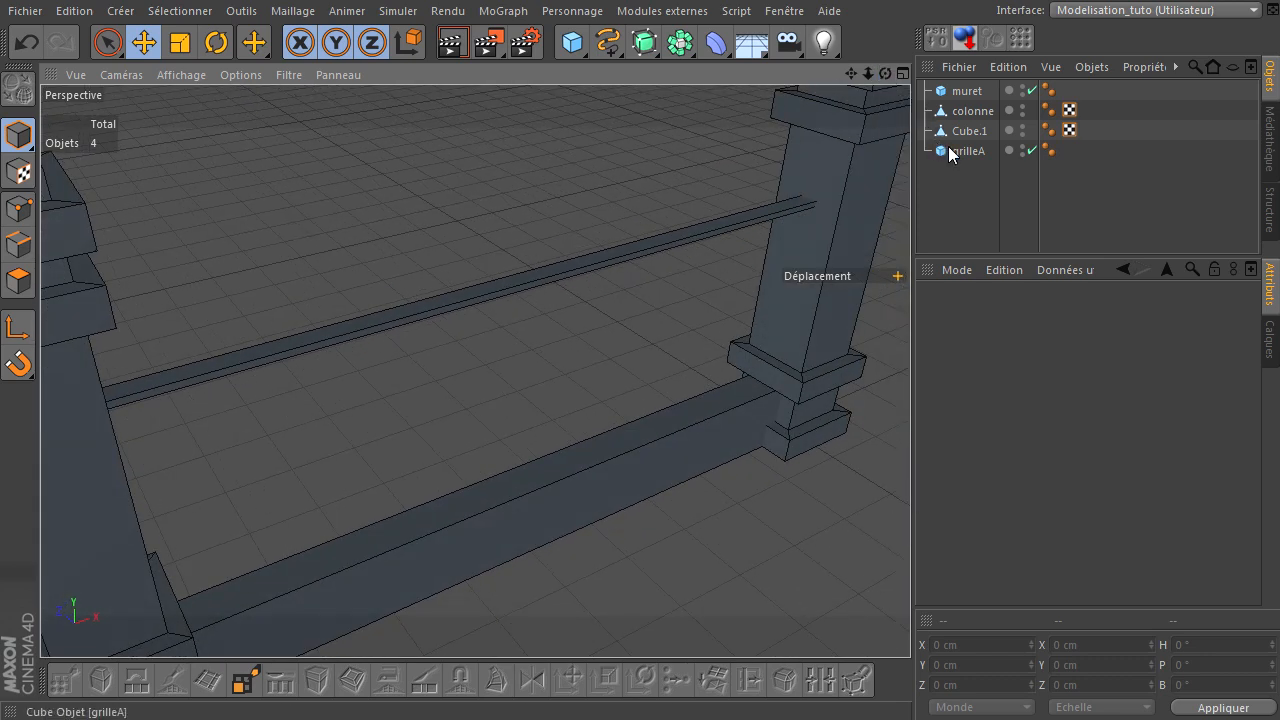
pyautogui.click(950, 150)
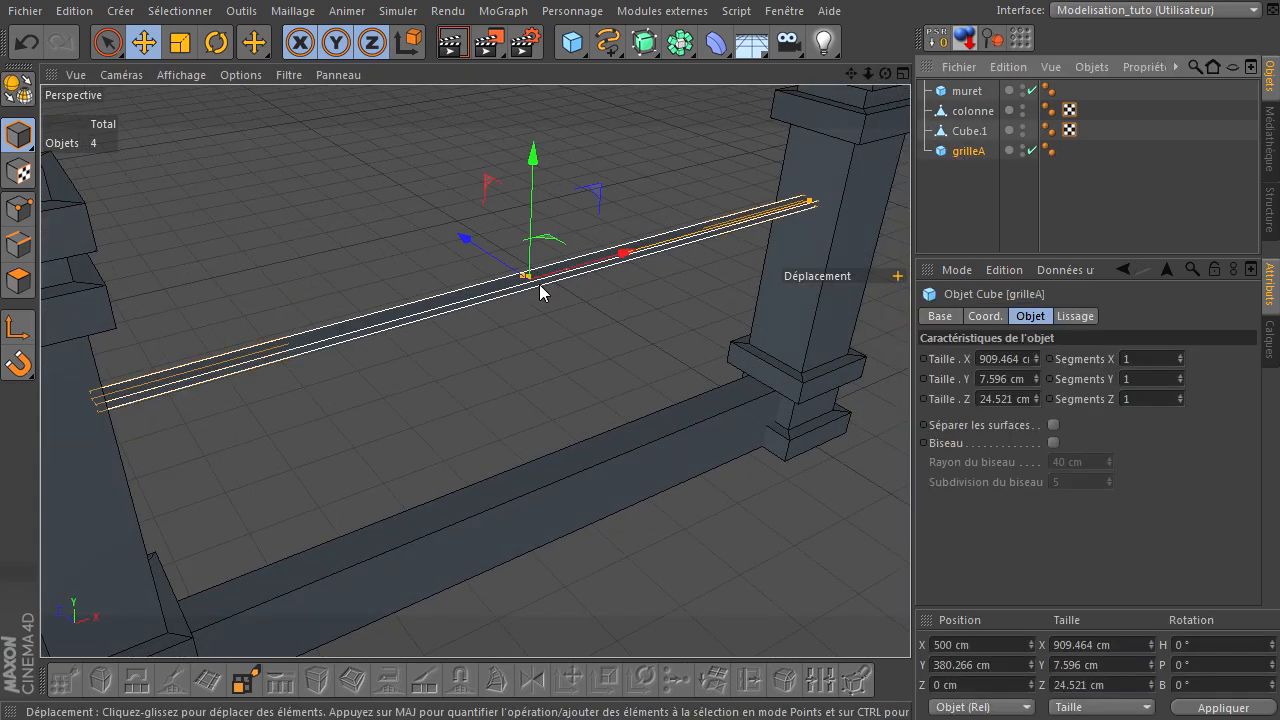
pyautogui.click(1025, 381)
pyautogui.write('8')
pyautogui.press('Return')
pyautogui.click(1020, 359)
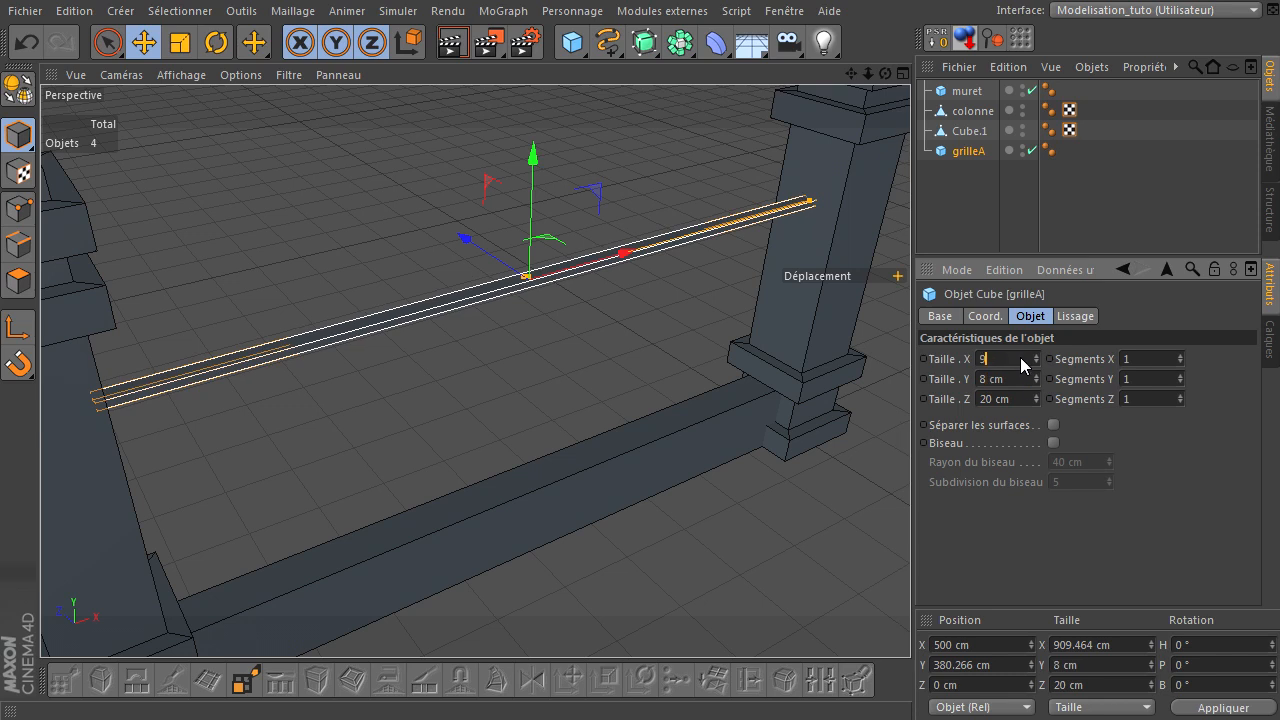
pyautogui.press('Return')
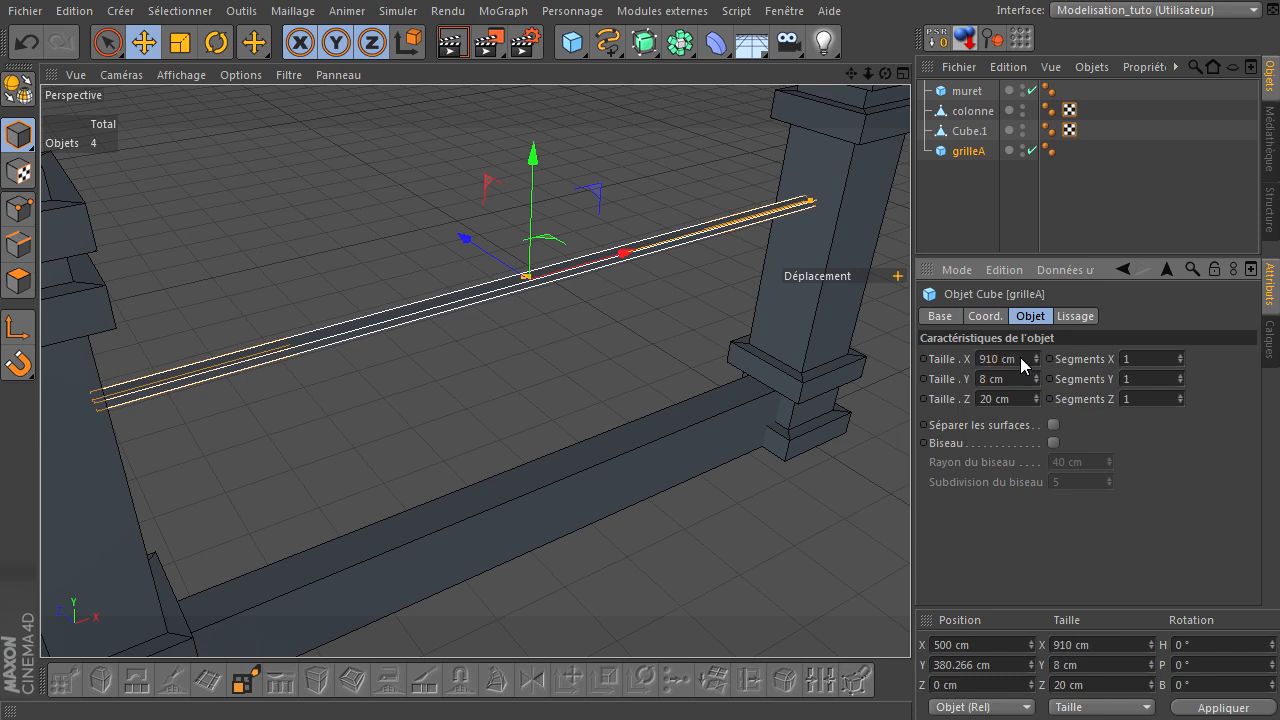
pyautogui.click(962, 194)
pyautogui.click(695, 234)
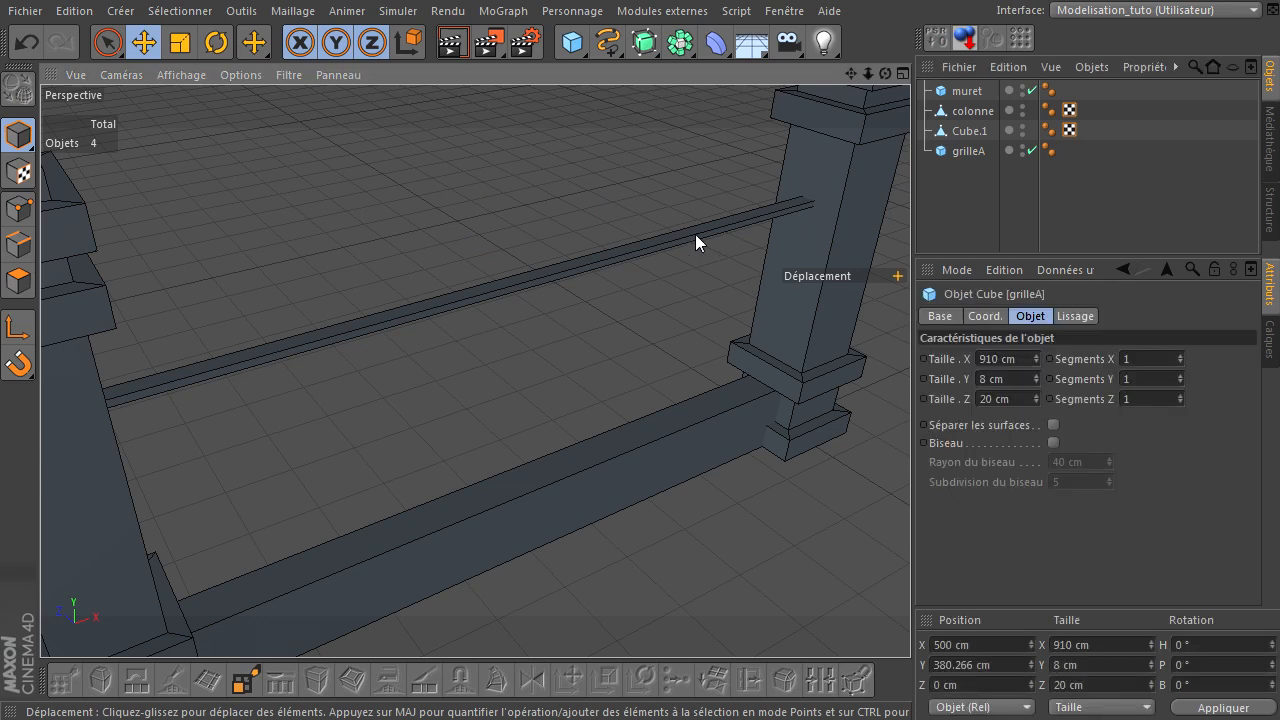
# Raise the grilleA rail to about 411 cm on Y, just below the pillars' upper bands.
pyautogui.press('h')
pyautogui.moveTo(885, 76); pyautogui.dragTo(912, 506)
pyautogui.press('s')
pyautogui.moveTo(885, 76); pyautogui.dragTo(897, 470)
pyautogui.moveTo(886, 77); pyautogui.dragTo(910, 490)
pyautogui.moveTo(477, 273); pyautogui.dragTo(493, 244)
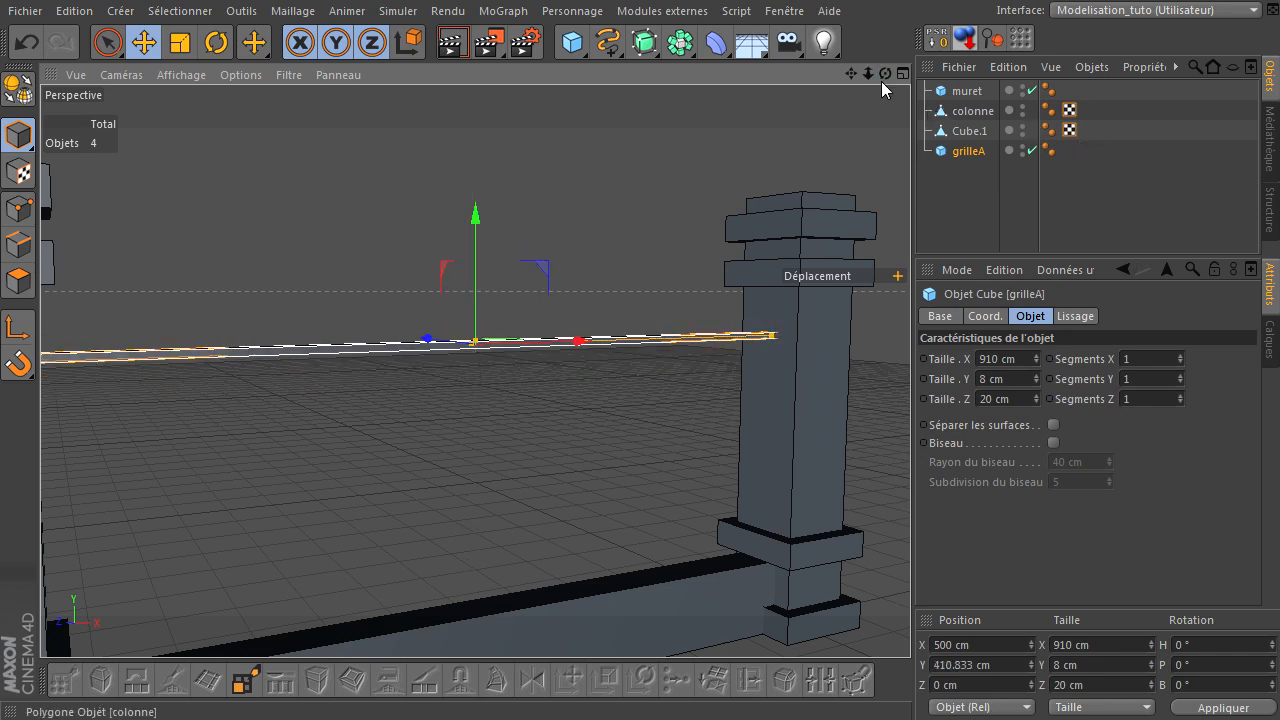
pyautogui.moveTo(867, 75); pyautogui.dragTo(910, 490)
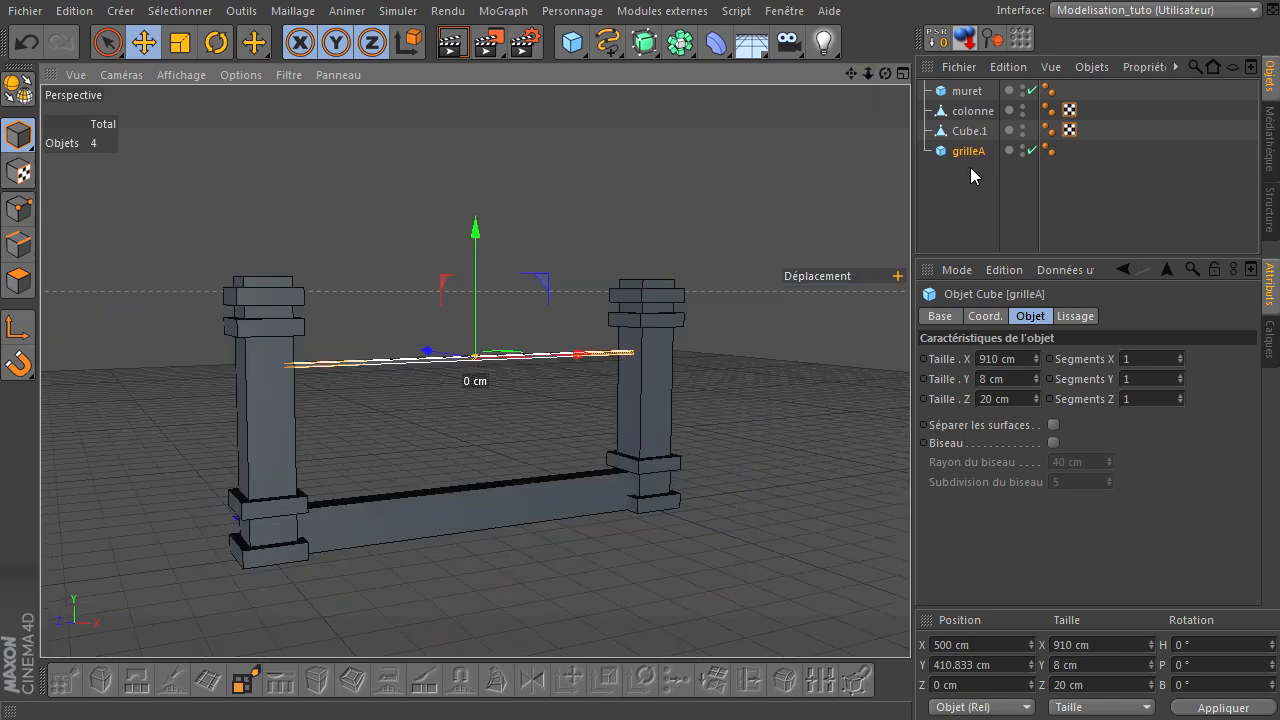
# Duplicate the grilleA rail as grilleB and lower the copy to about 333 cm on Y.
pyautogui.keyDown('ctrl'); pyautogui.moveTo(968, 150); pyautogui.dragTo(982, 174); pyautogui.keyUp('ctrl')
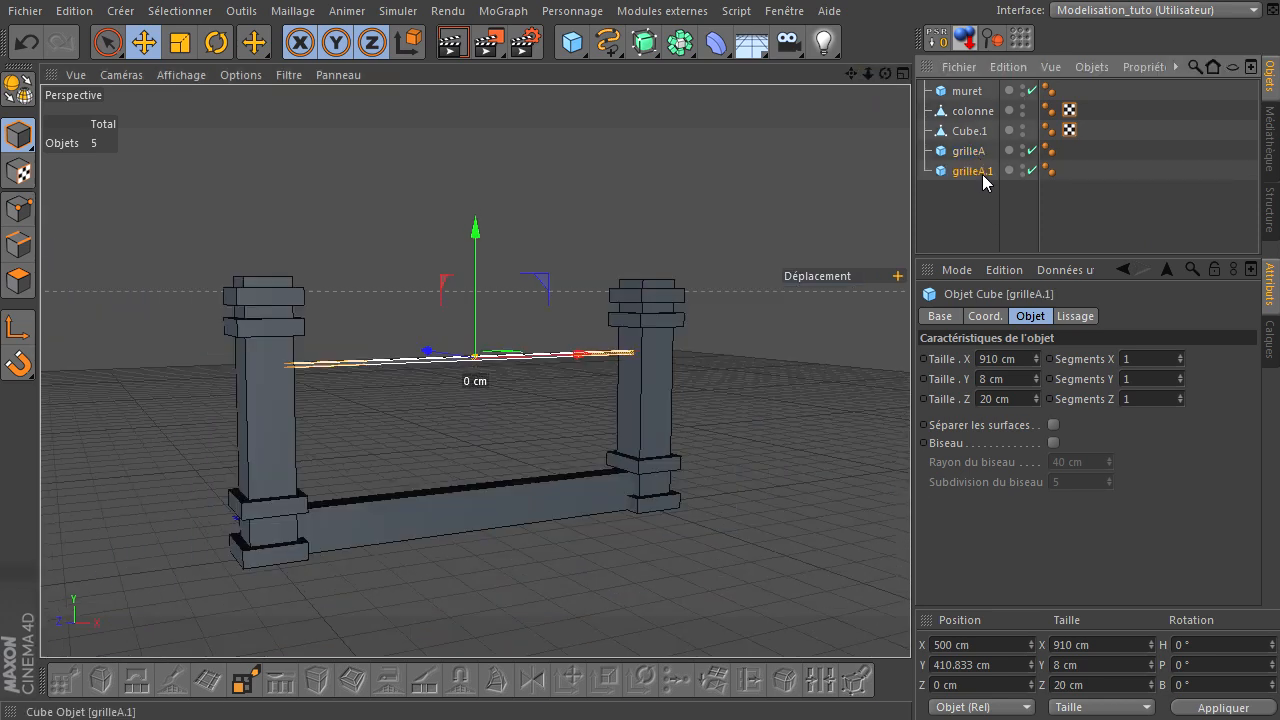
pyautogui.doubleClick(982, 172)
pyautogui.press('End')
pyautogui.press('BackSpace')
pyautogui.press('BackSpace')
pyautogui.press('BackSpace')
pyautogui.write('A')
pyautogui.press('BackSpace')
pyautogui.write('B')
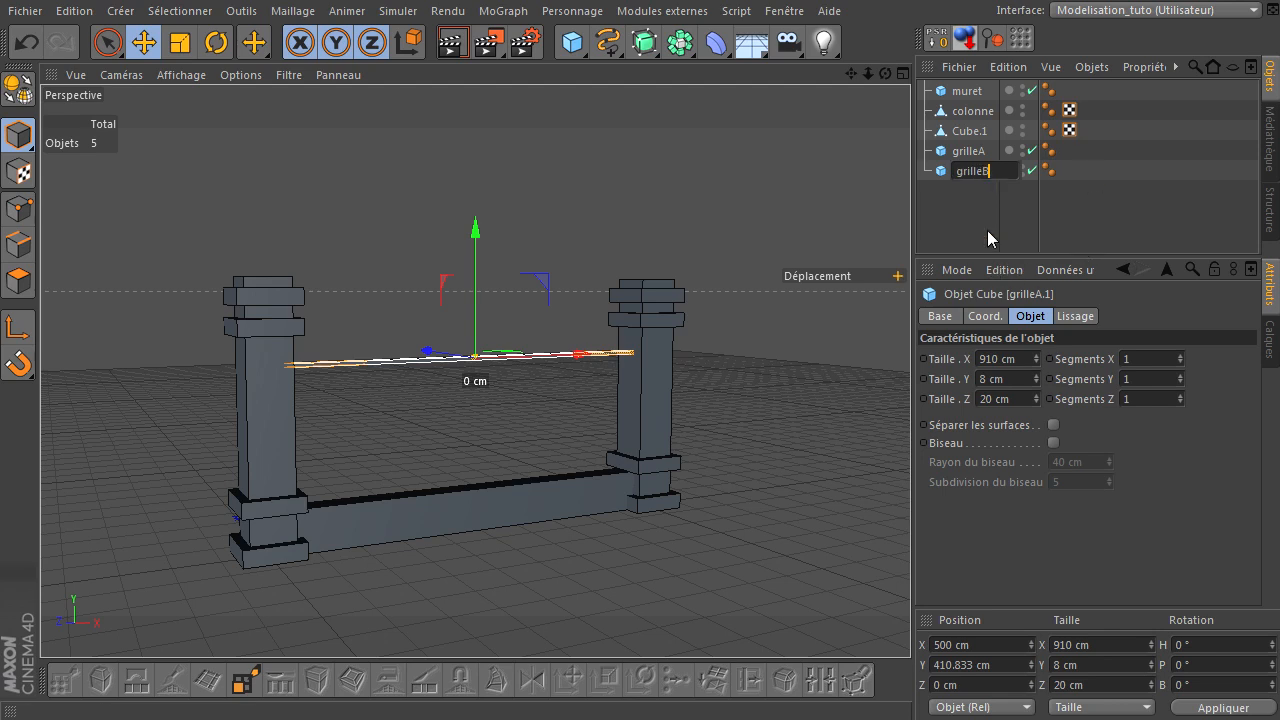
pyautogui.press('Return')
pyautogui.scroll(5, 529, 400)
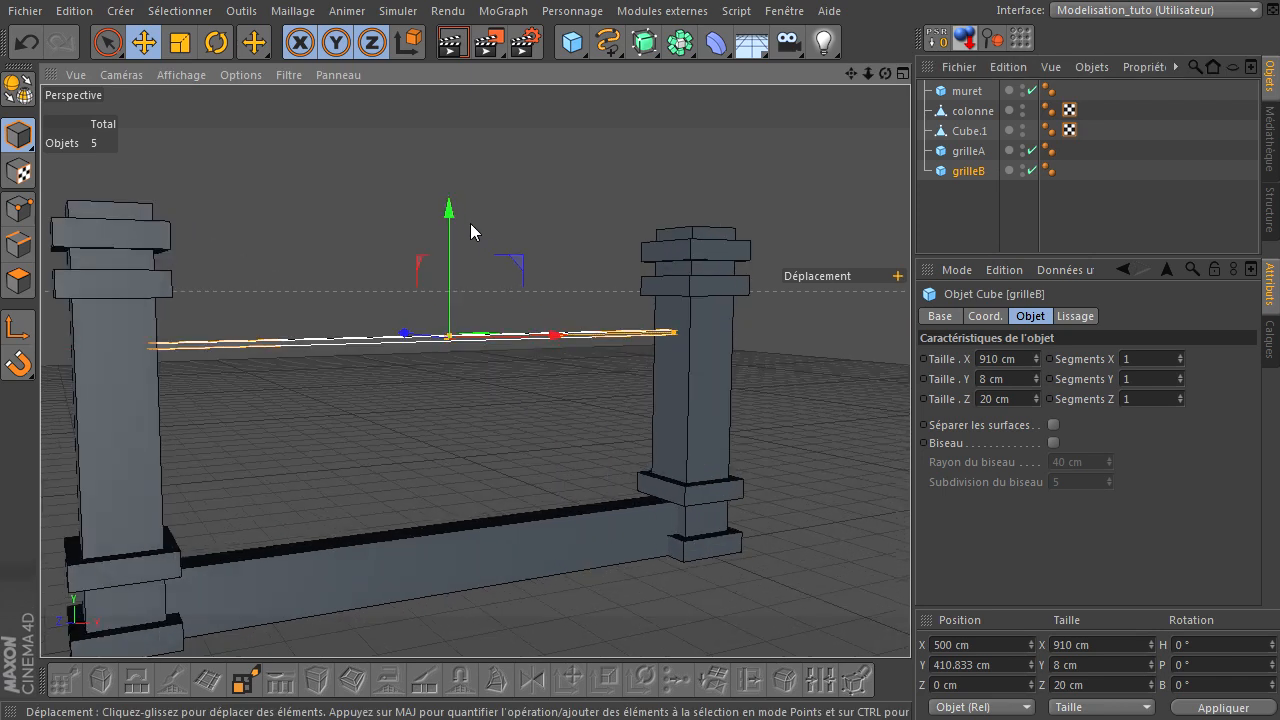
pyautogui.moveTo(451, 212); pyautogui.dragTo(450, 268)
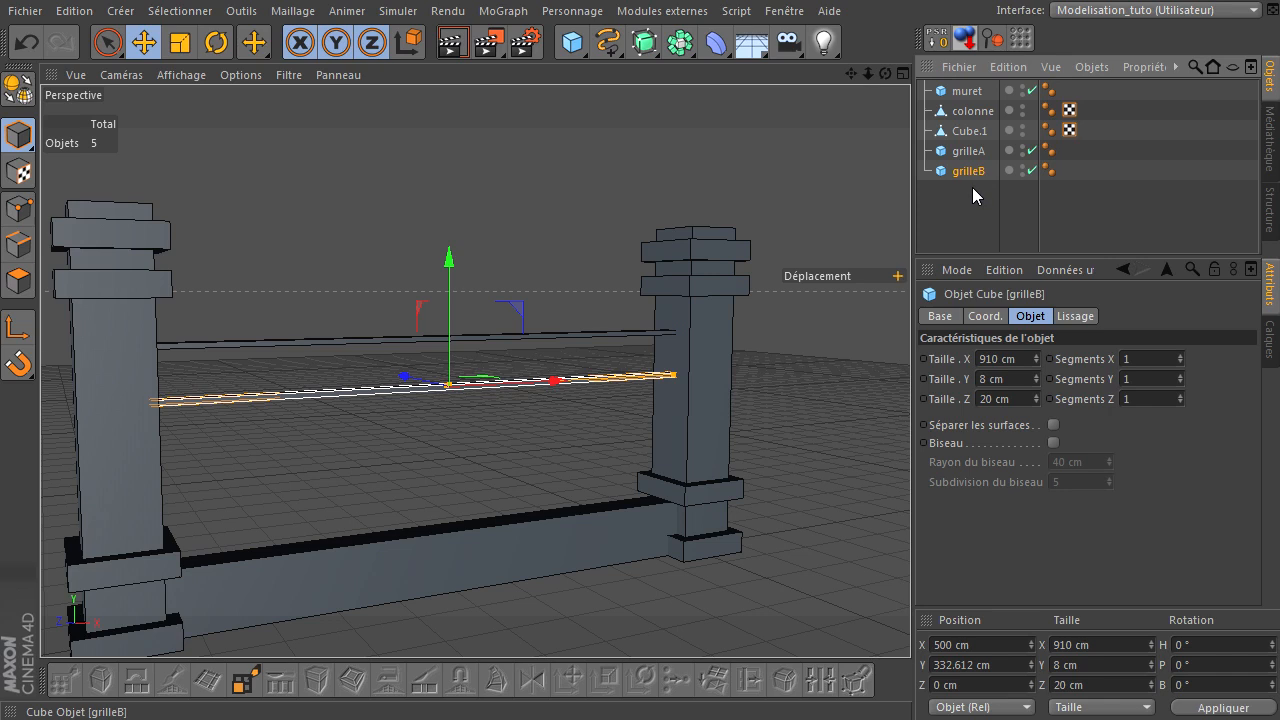
# Duplicate the grilleB rail as grilleC and lower the copy to about 190 cm on Y, above the wall.
pyautogui.keyDown('ctrl'); pyautogui.moveTo(971, 173); pyautogui.dragTo(973, 200); pyautogui.keyUp('ctrl')
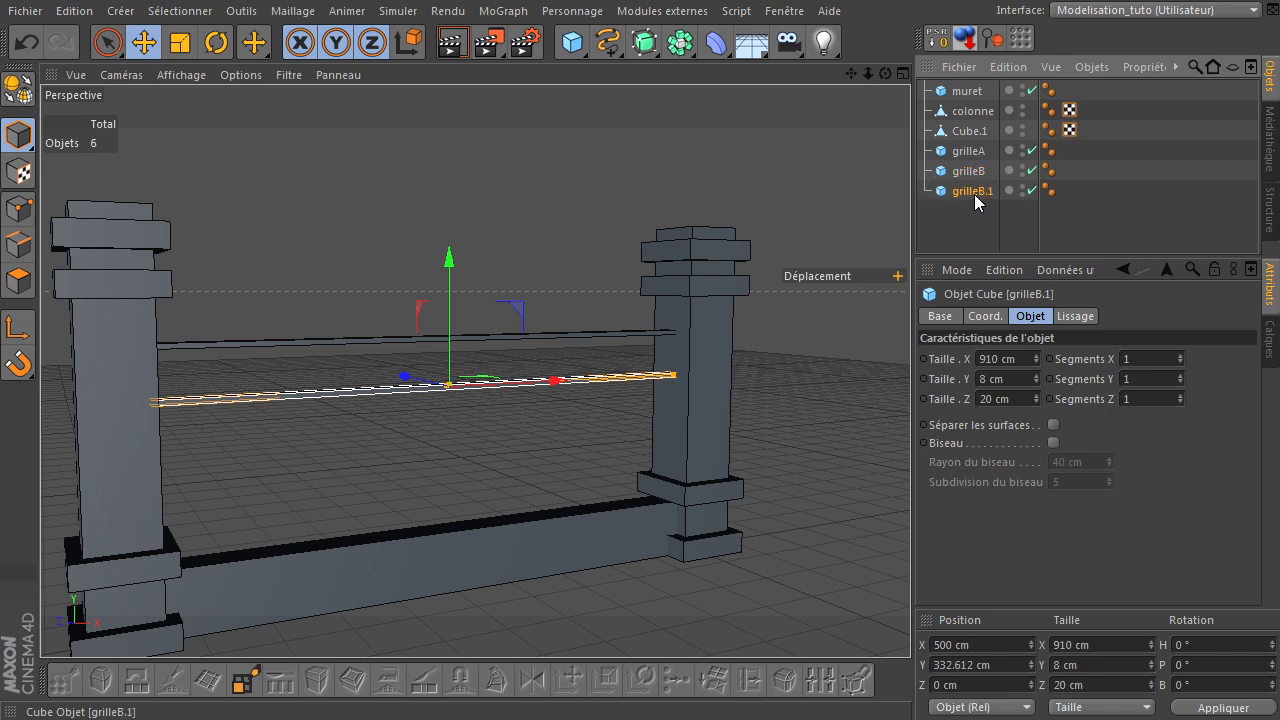
pyautogui.doubleClick(983, 192)
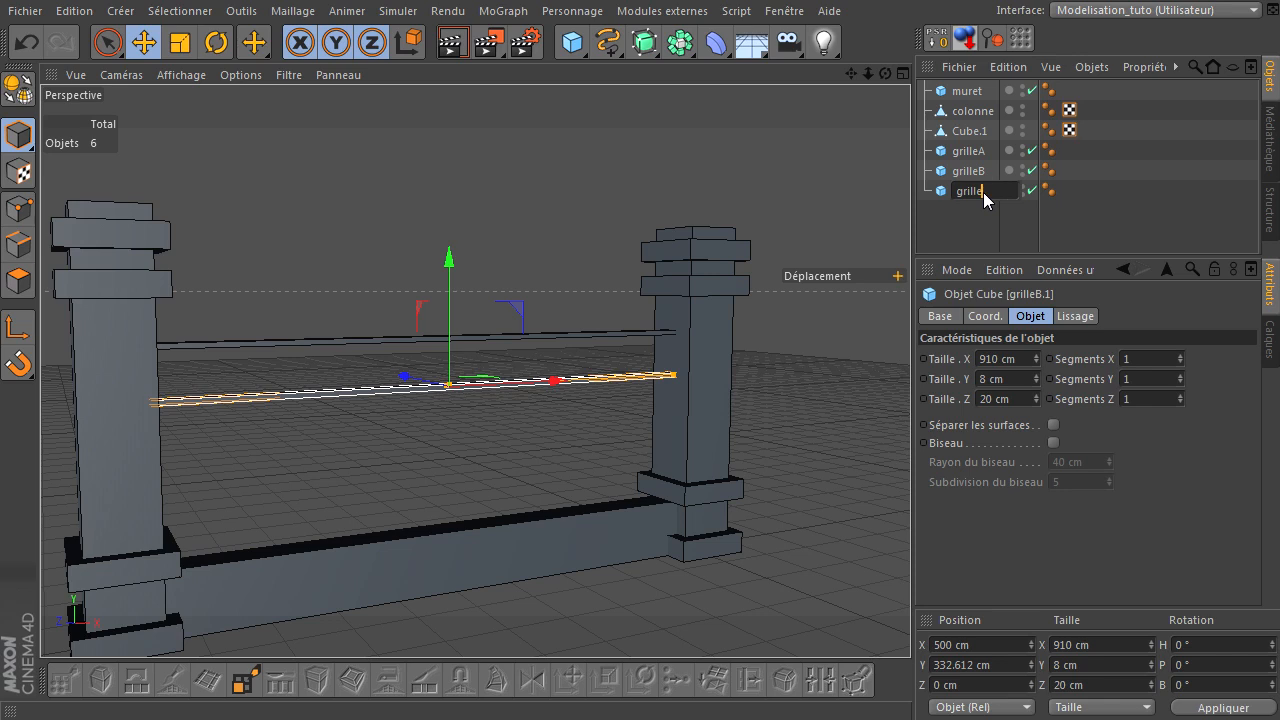
pyautogui.write('grilleC')
pyautogui.press('Return')
pyautogui.moveTo(462, 265); pyautogui.dragTo(461, 351)
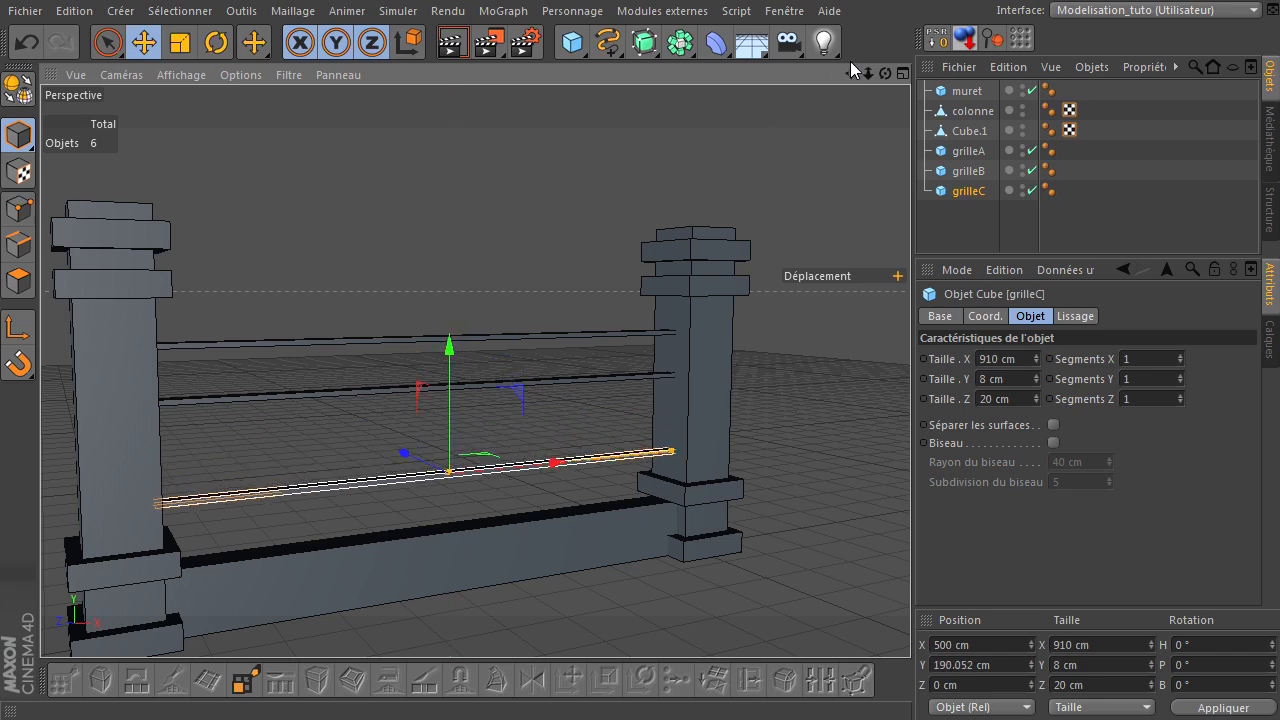
# Add a cylinder, set its X position to 500 cm and raise it to about 315 cm on Y, among the rails.
pyautogui.moveTo(849, 76); pyautogui.dragTo(910, 490)
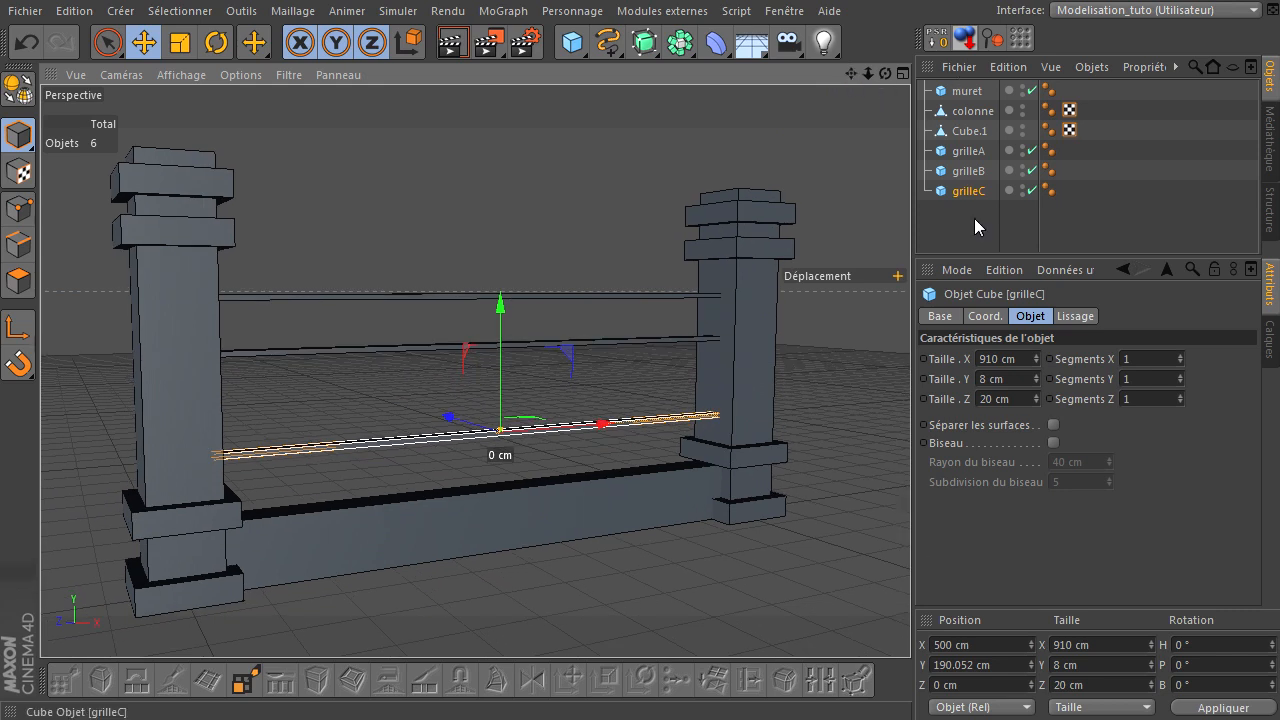
pyautogui.click(947, 243)
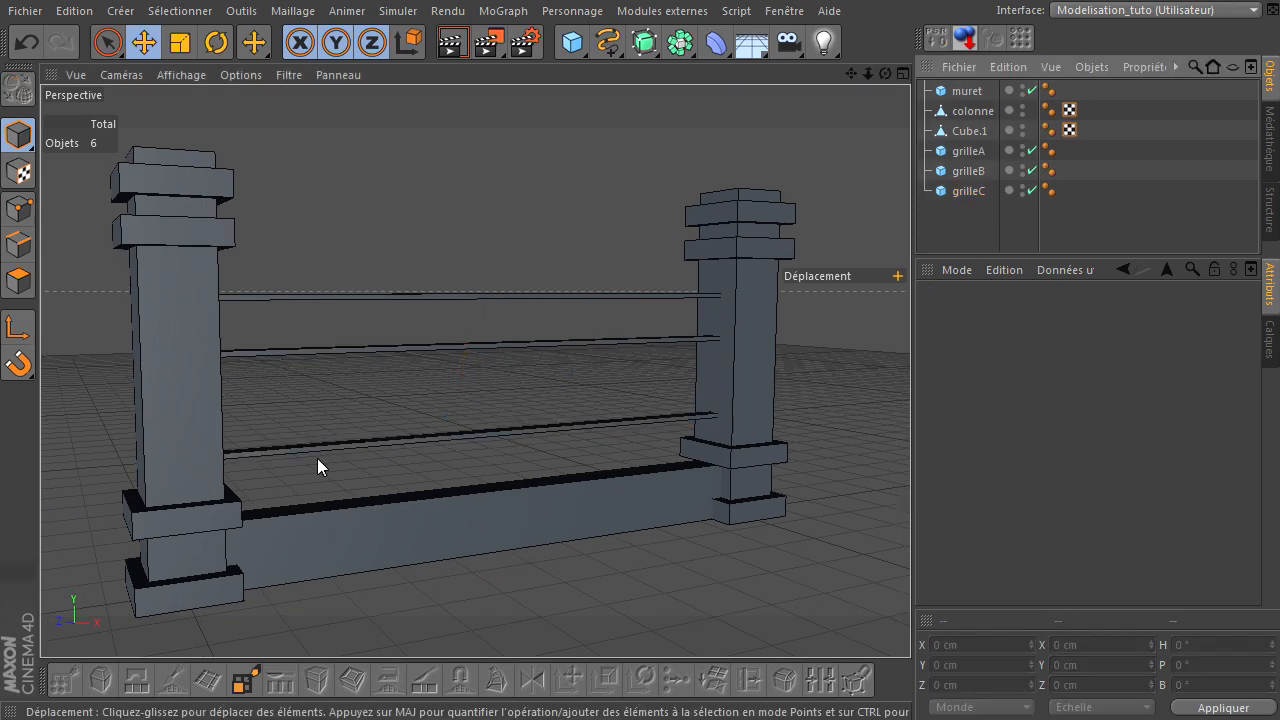
pyautogui.moveTo(568, 42); pyautogui.dragTo(1105, 65)
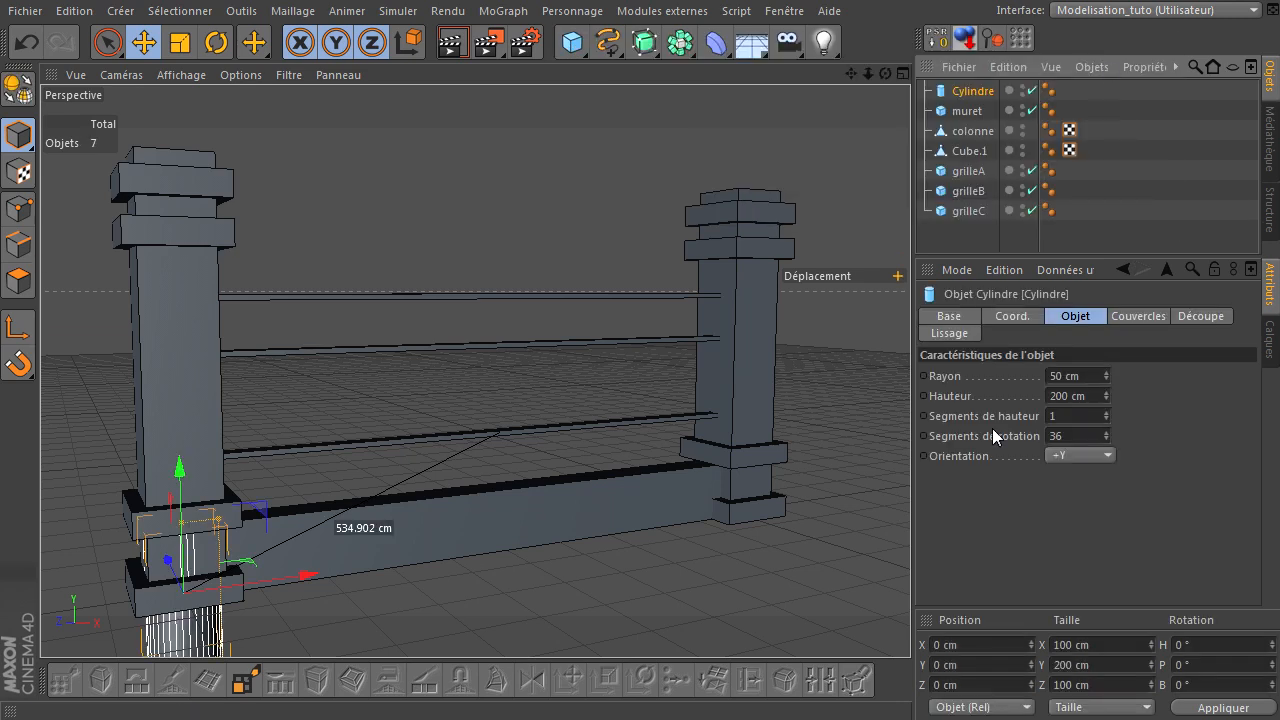
pyautogui.click(1088, 374)
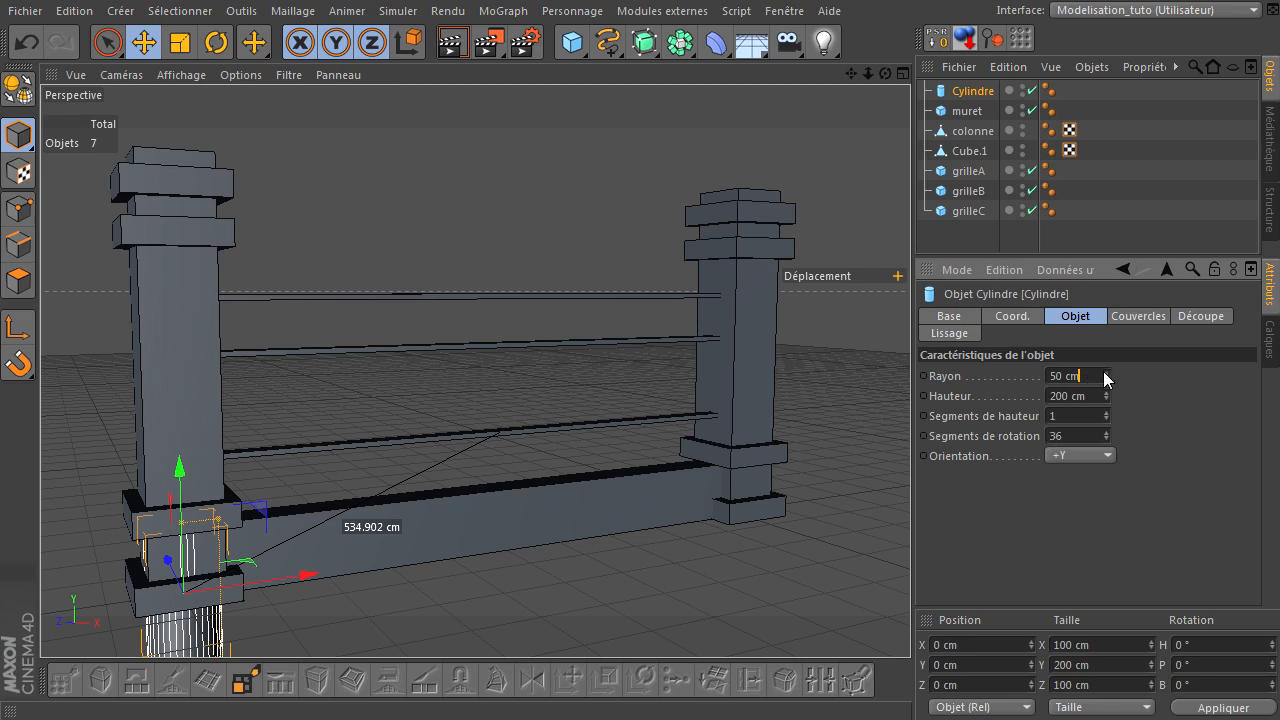
pyautogui.click(1003, 644)
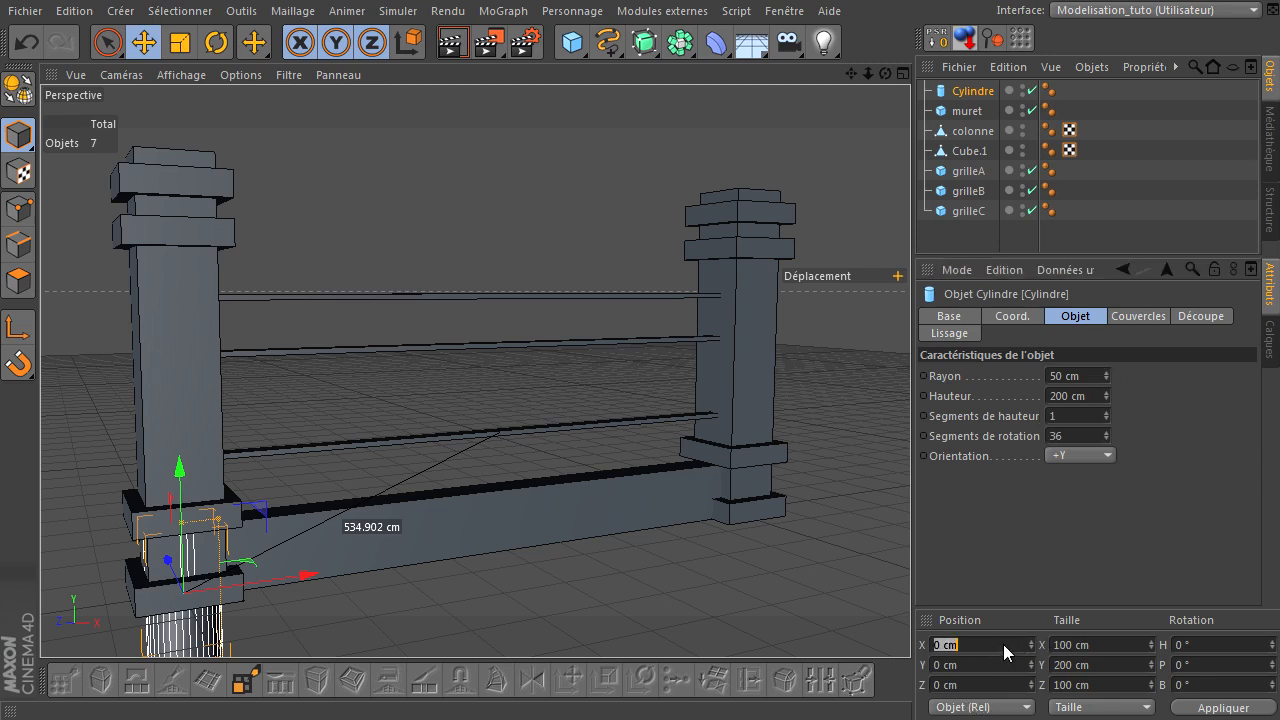
pyautogui.write('500')
pyautogui.press('Return')
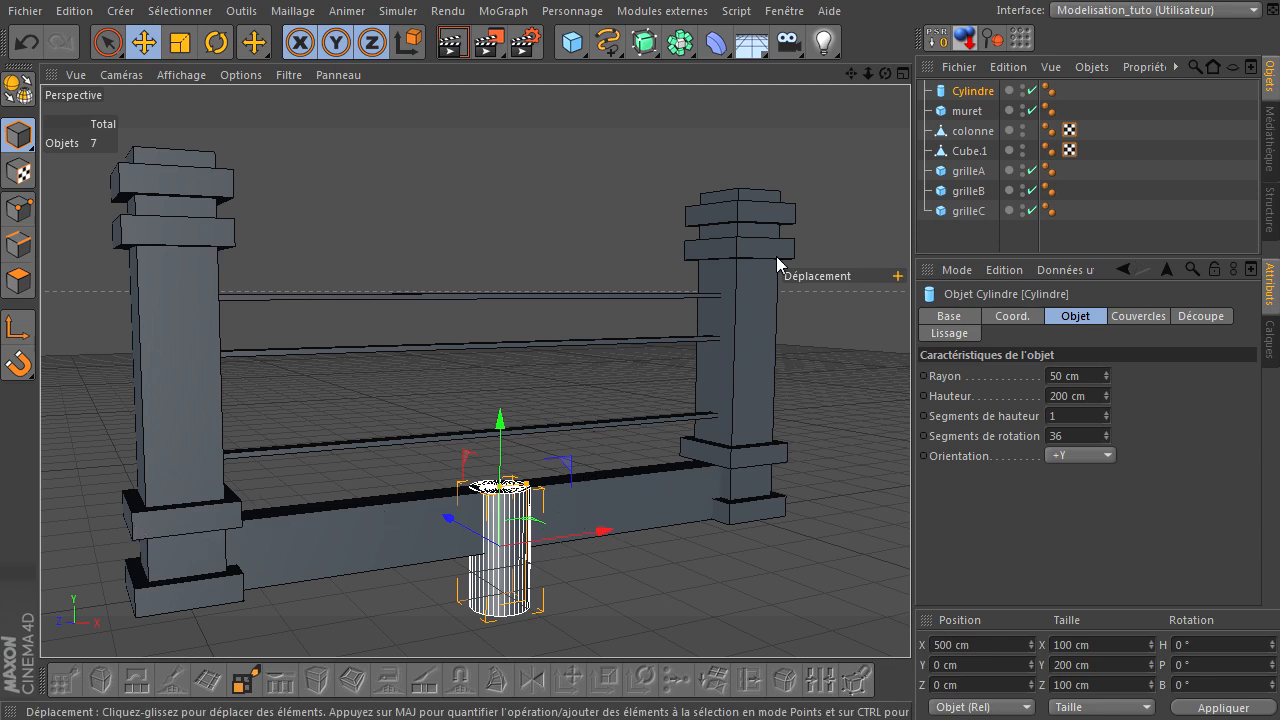
pyautogui.moveTo(501, 430); pyautogui.dragTo(515, 238)
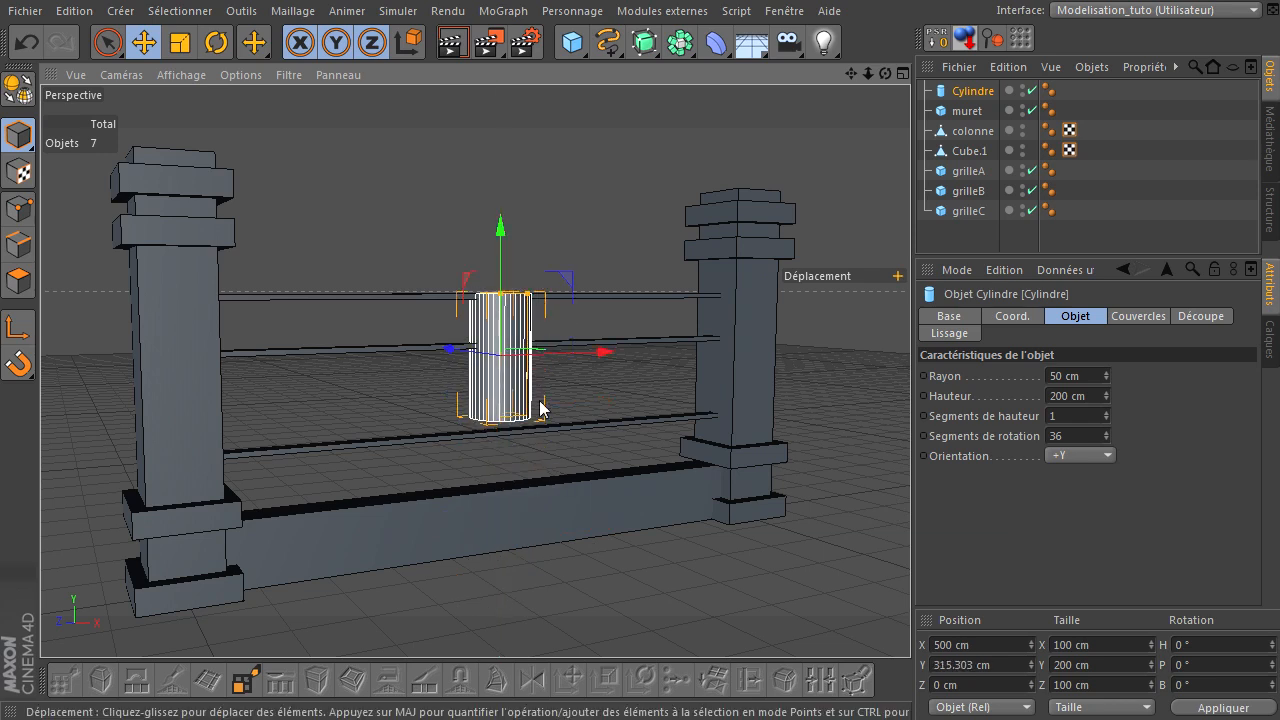
# Try thinner radii of 20, 10 and 8 cm on the cylinder.
pyautogui.scroll(2, 514, 441)
pyautogui.moveTo(885, 74); pyautogui.dragTo(910, 490)
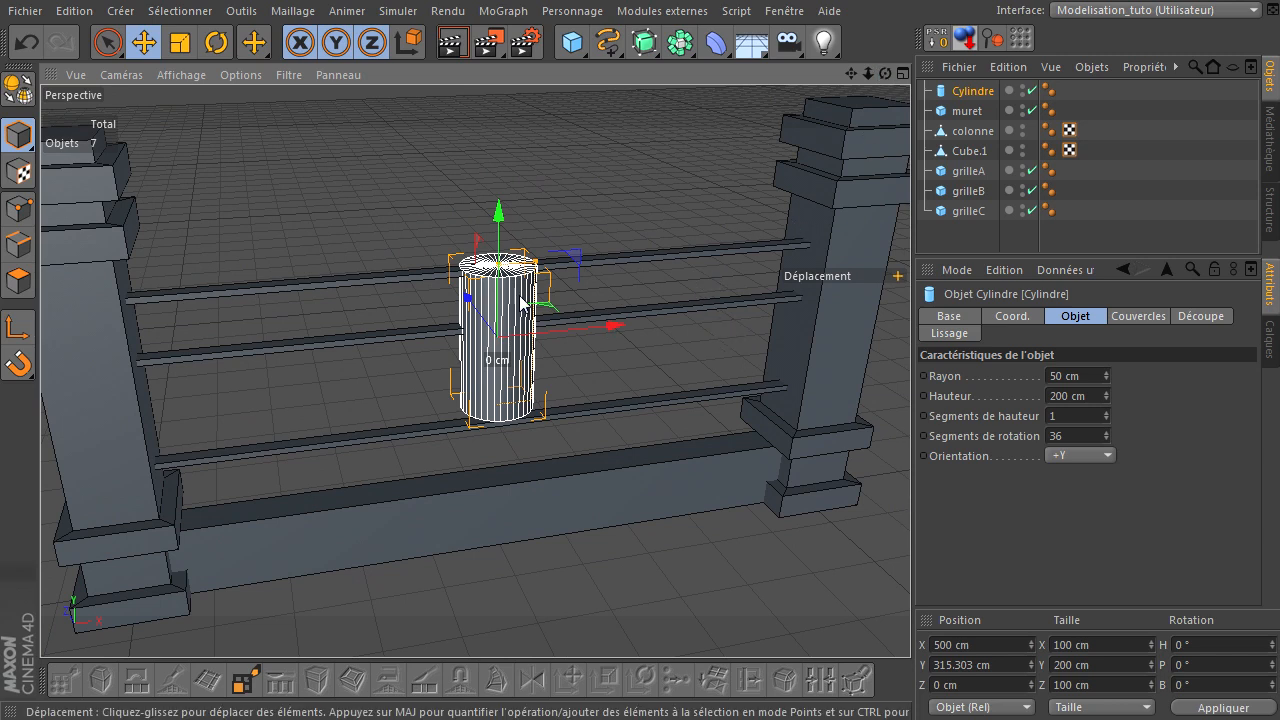
pyautogui.click(1088, 377)
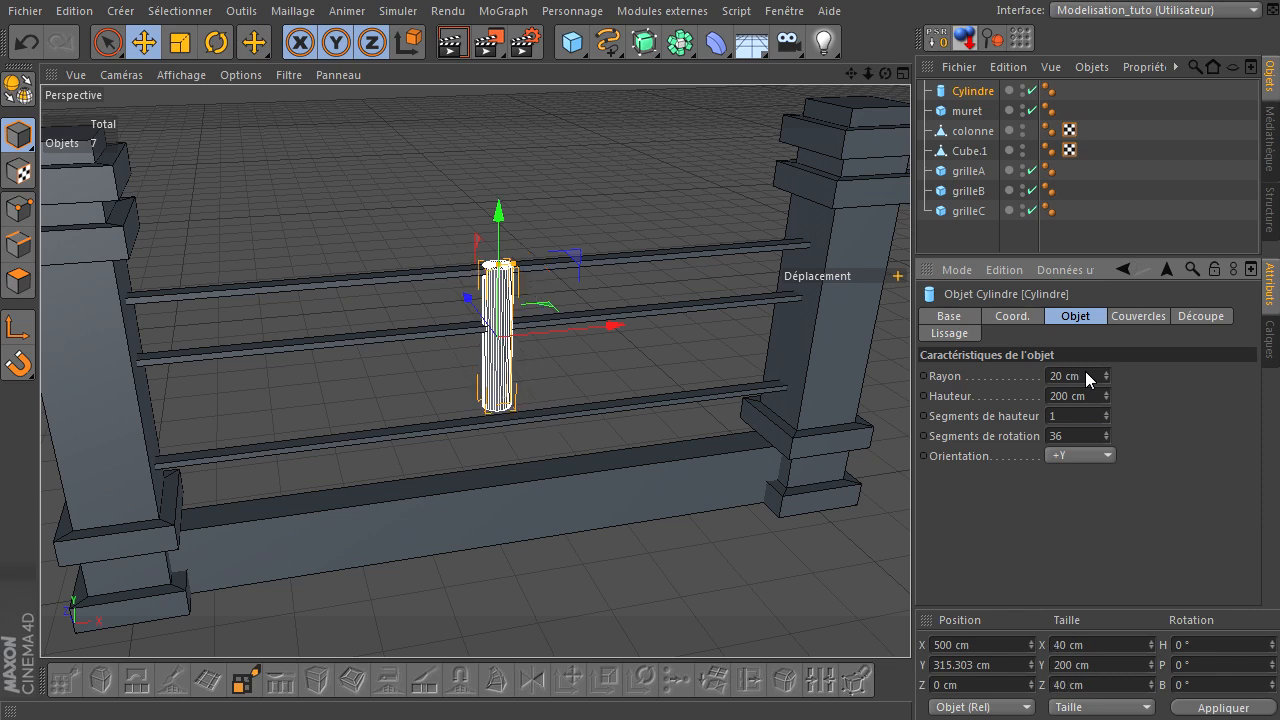
pyautogui.write('0')
pyautogui.press('Return')
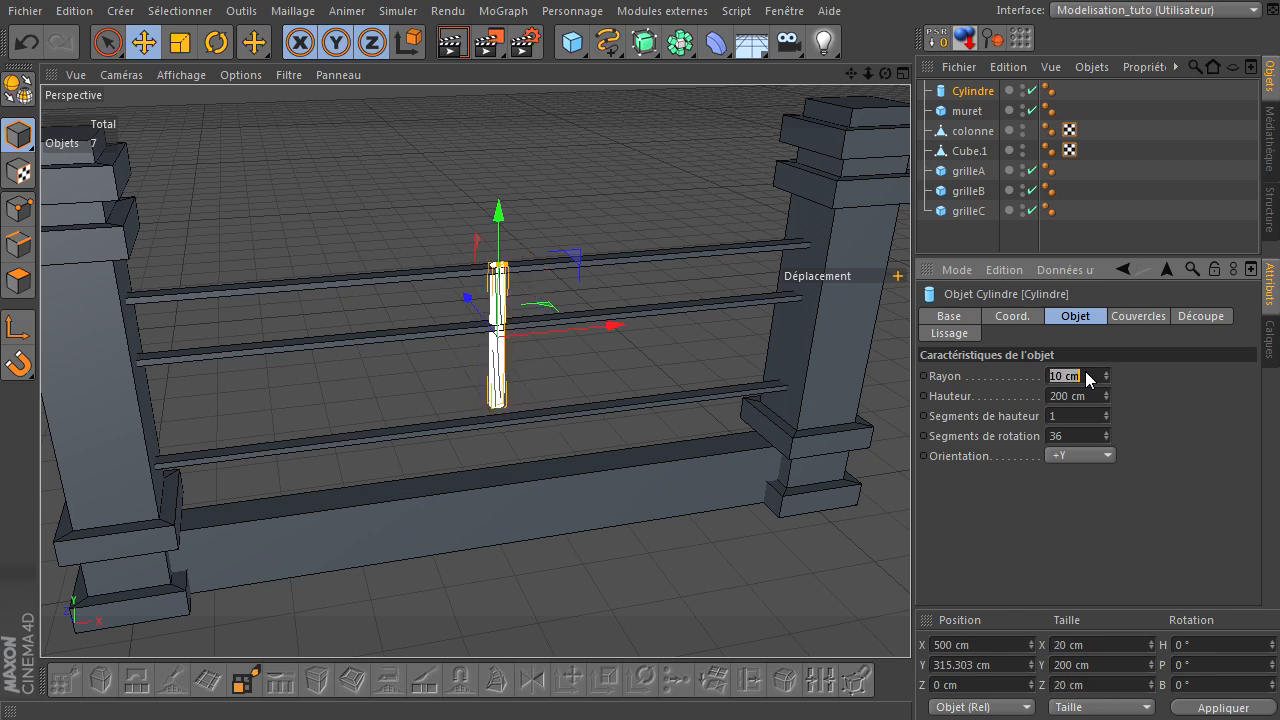
pyautogui.write('8')
pyautogui.press('Return')
pyautogui.scroll(4, 505, 288)
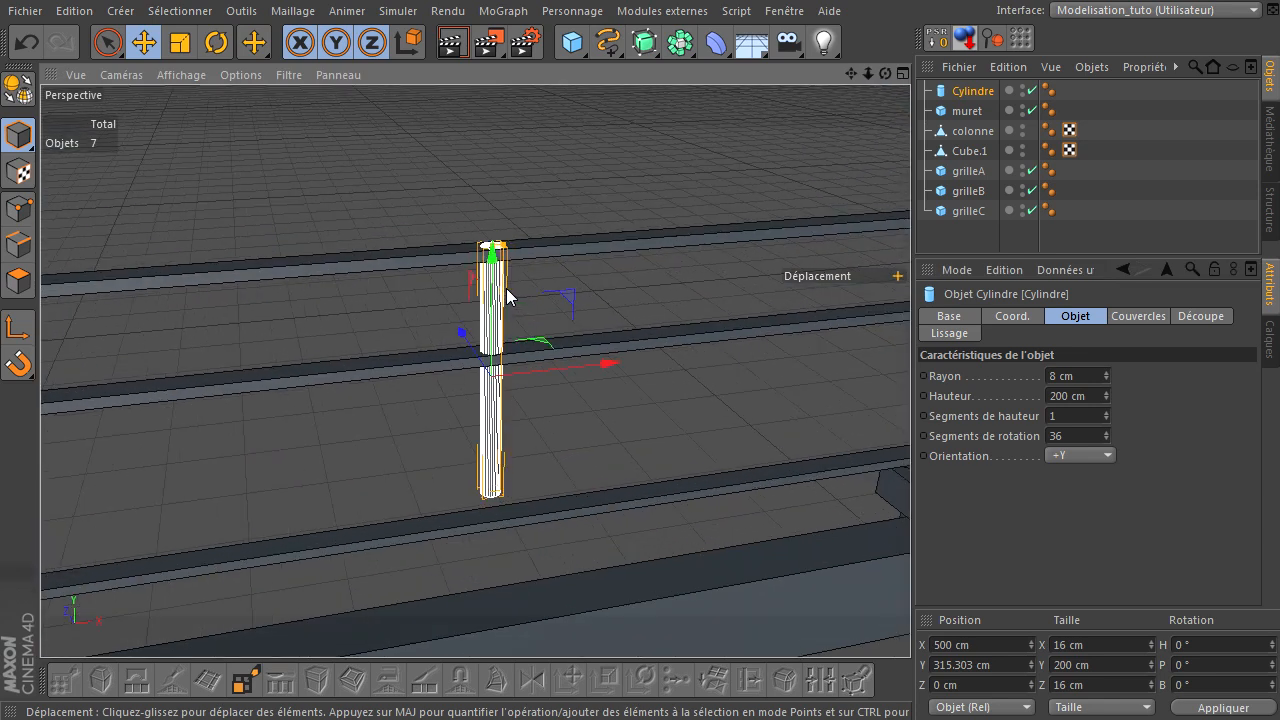
# Set the cylinder's radius to 6 cm so it fits within the depth of the rails.
pyautogui.scroll(3, 506, 288)
pyautogui.moveTo(885, 76); pyautogui.dragTo(905, 505)
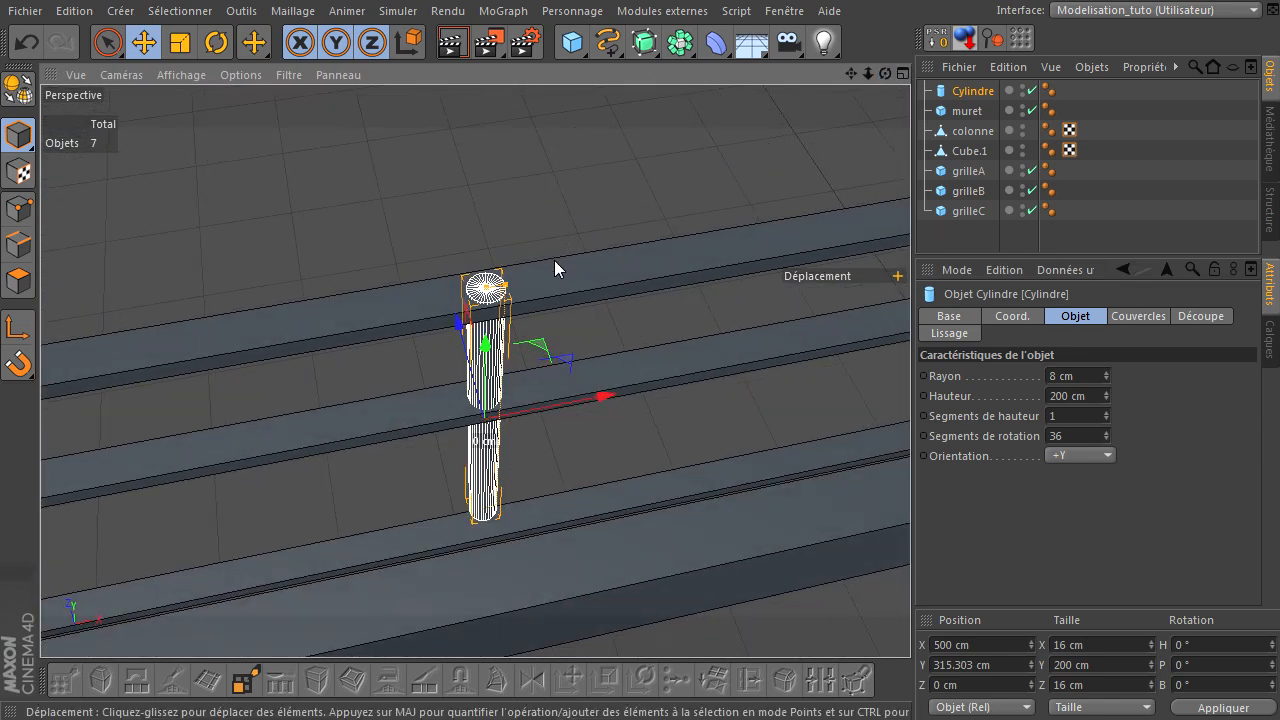
pyautogui.click(1075, 377)
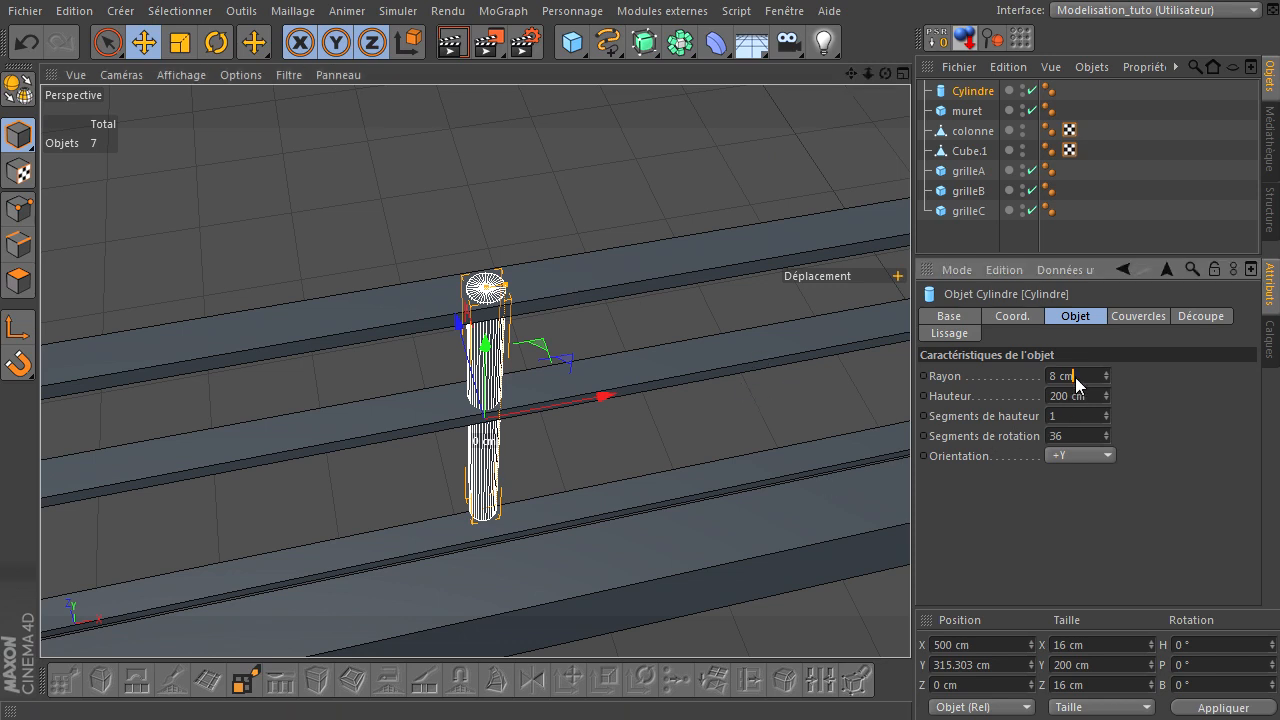
pyautogui.write('6')
pyautogui.press('Return')
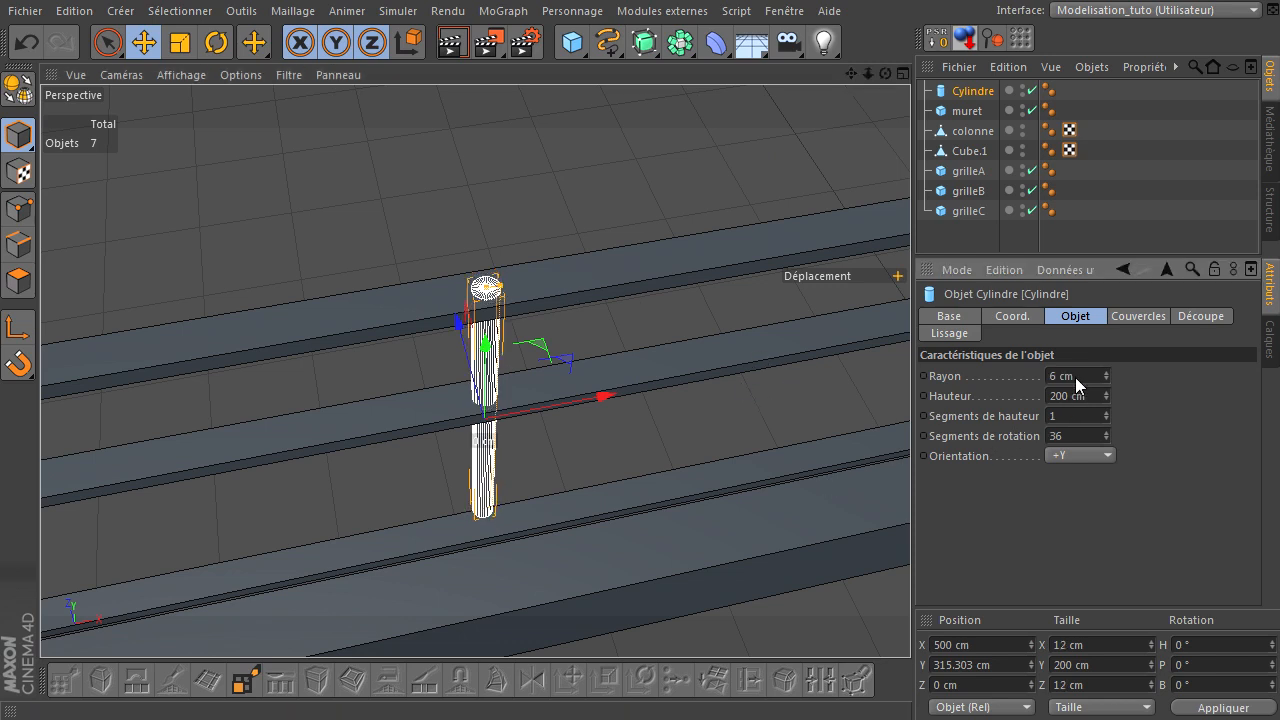
# Try a height of 500 cm on the cylinder so it spans all three rails.
pyautogui.scroll(-6, 549, 406)
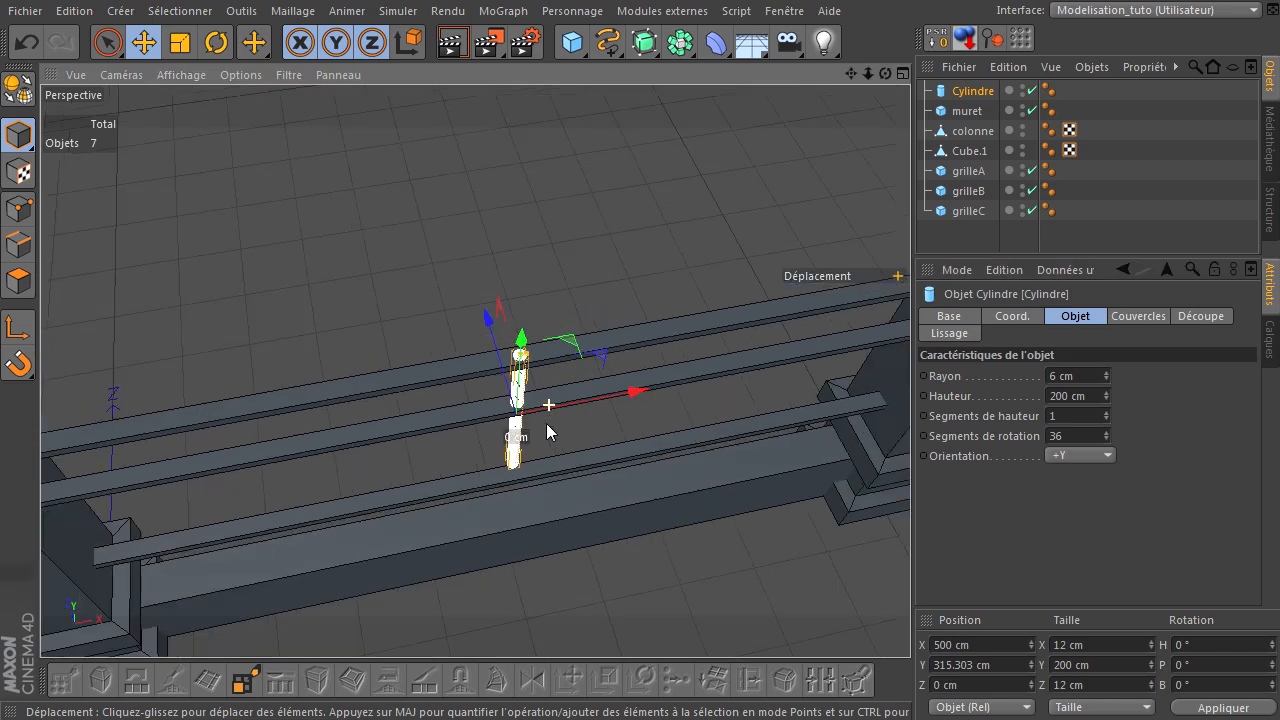
pyautogui.moveTo(888, 75); pyautogui.dragTo(910, 490)
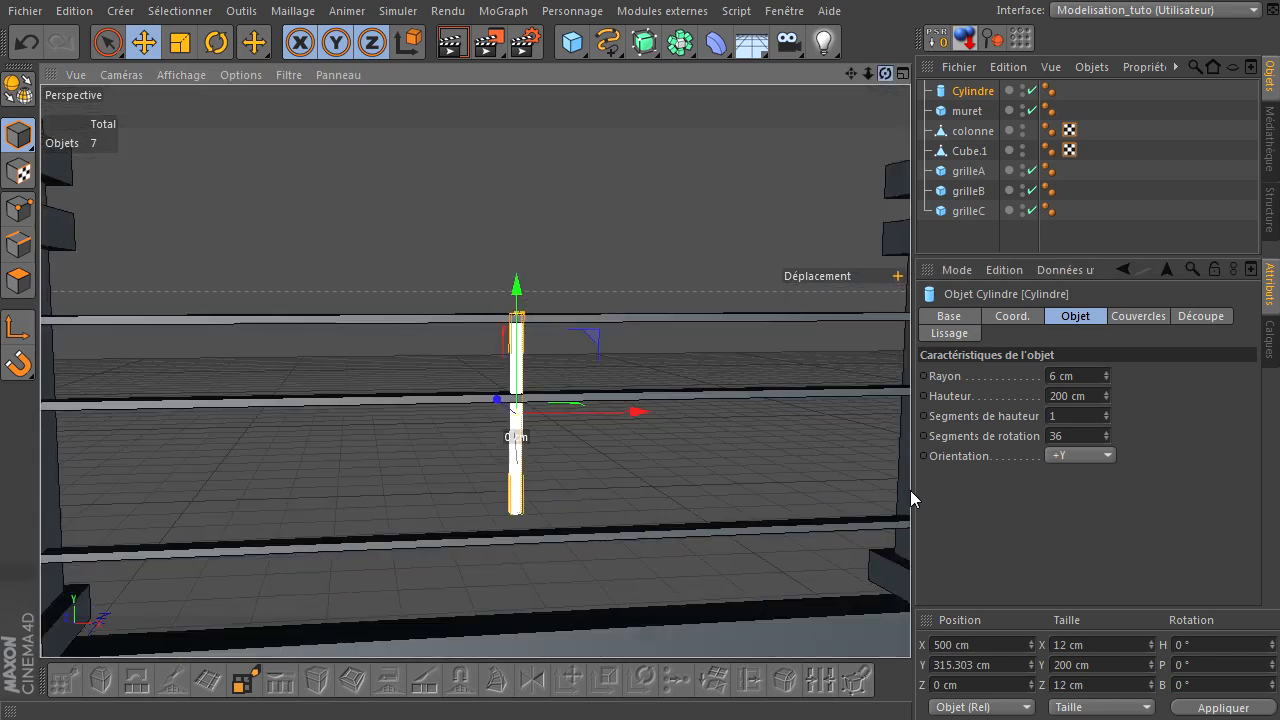
pyautogui.click(1095, 396)
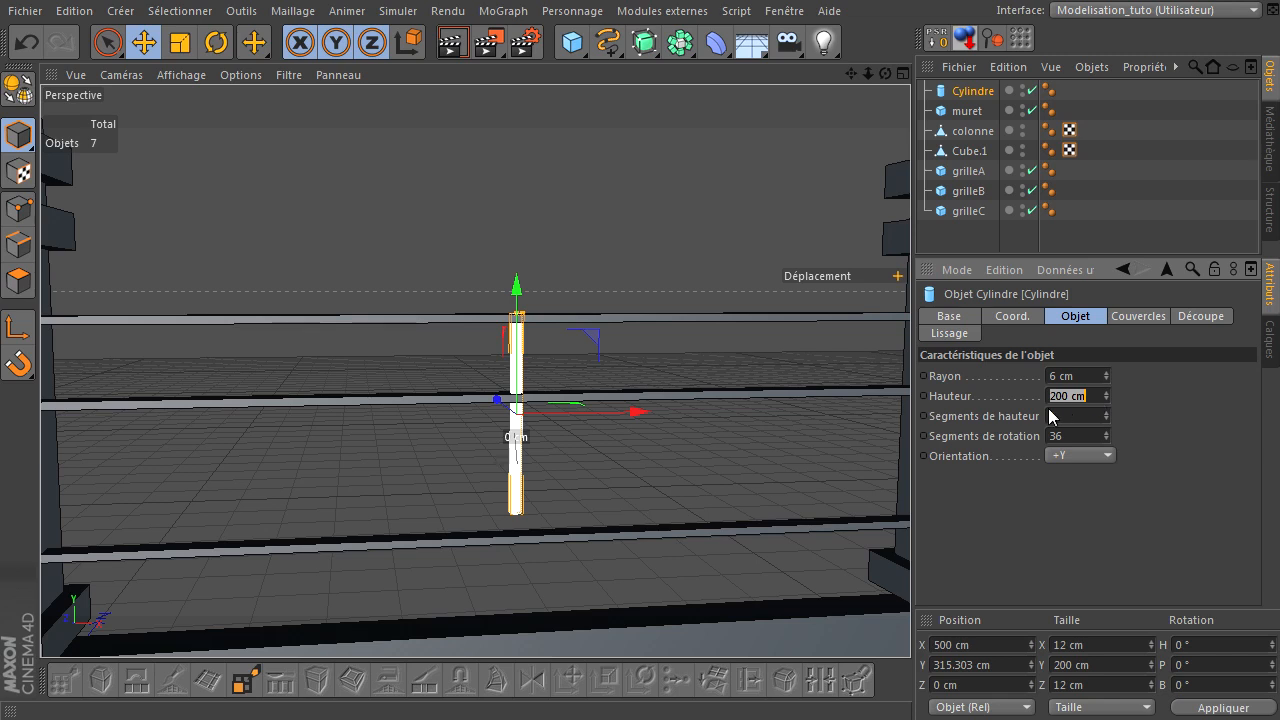
pyautogui.write('500')
pyautogui.press('Return')
pyautogui.scroll(-5, 663, 354)
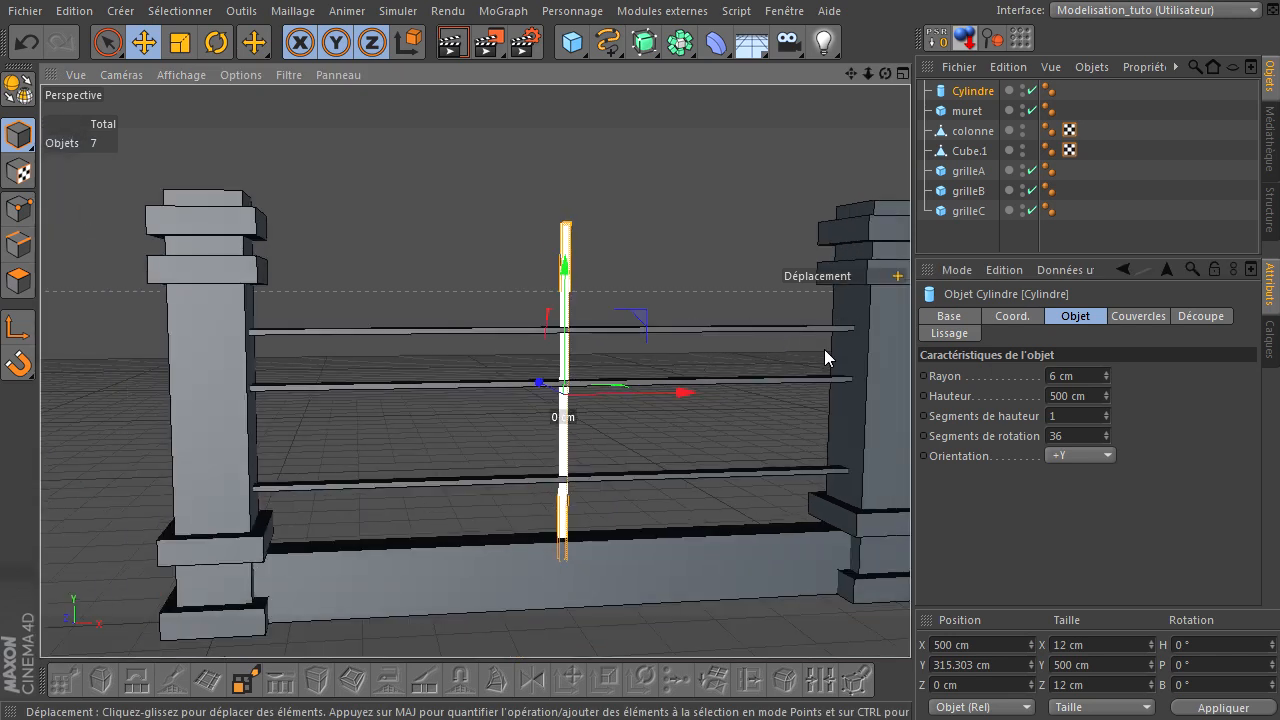
# Set the cylinder's height to 400 cm and lower it to about 298 cm on Y, down to the wall.
pyautogui.doubleClick(1073, 395)
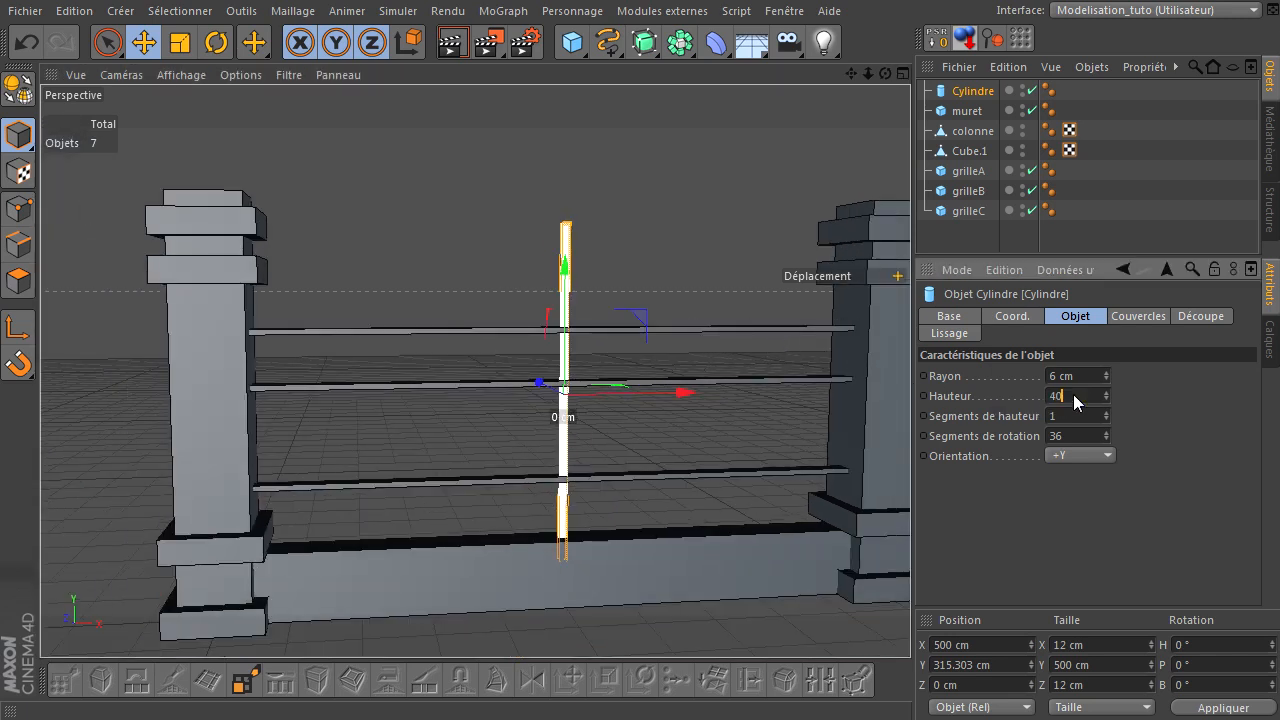
pyautogui.write('400')
pyautogui.press('Return')
pyautogui.moveTo(566, 270); pyautogui.dragTo(566, 294)
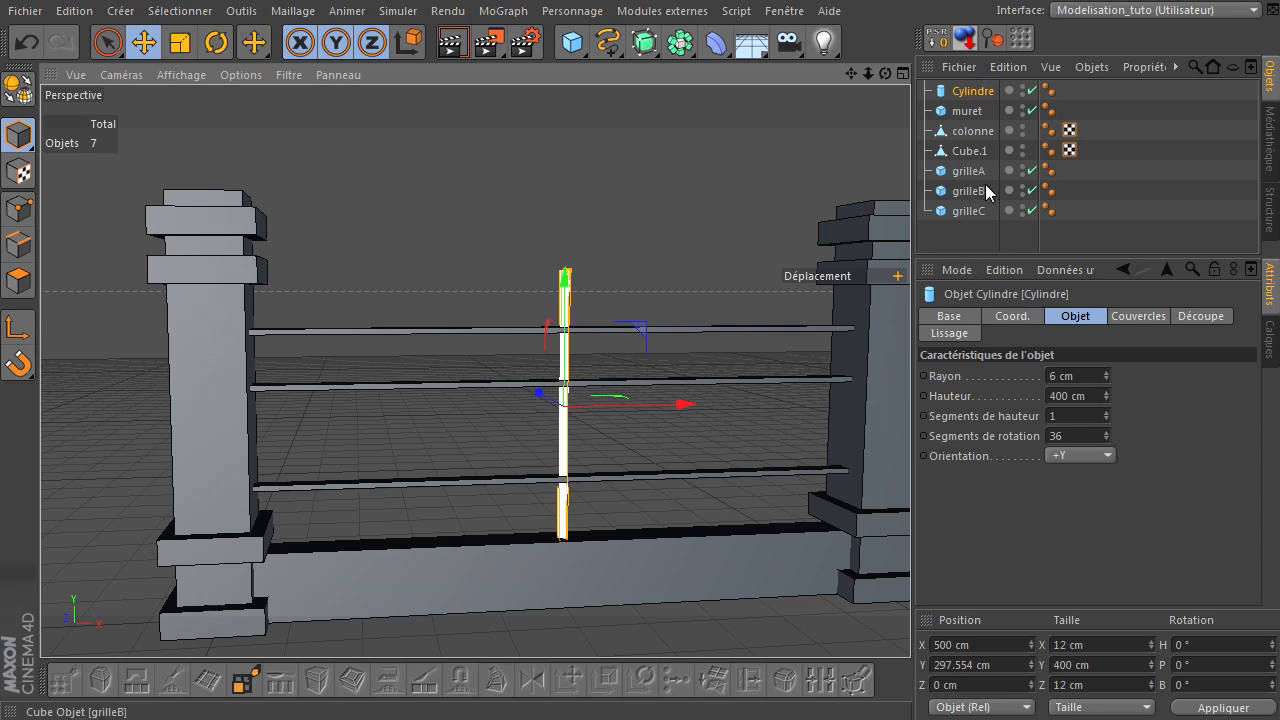
# Group grilleA, grilleB and grilleC, and nest both the group and muret under colonne.
pyautogui.moveTo(955, 240); pyautogui.dragTo(988, 166)
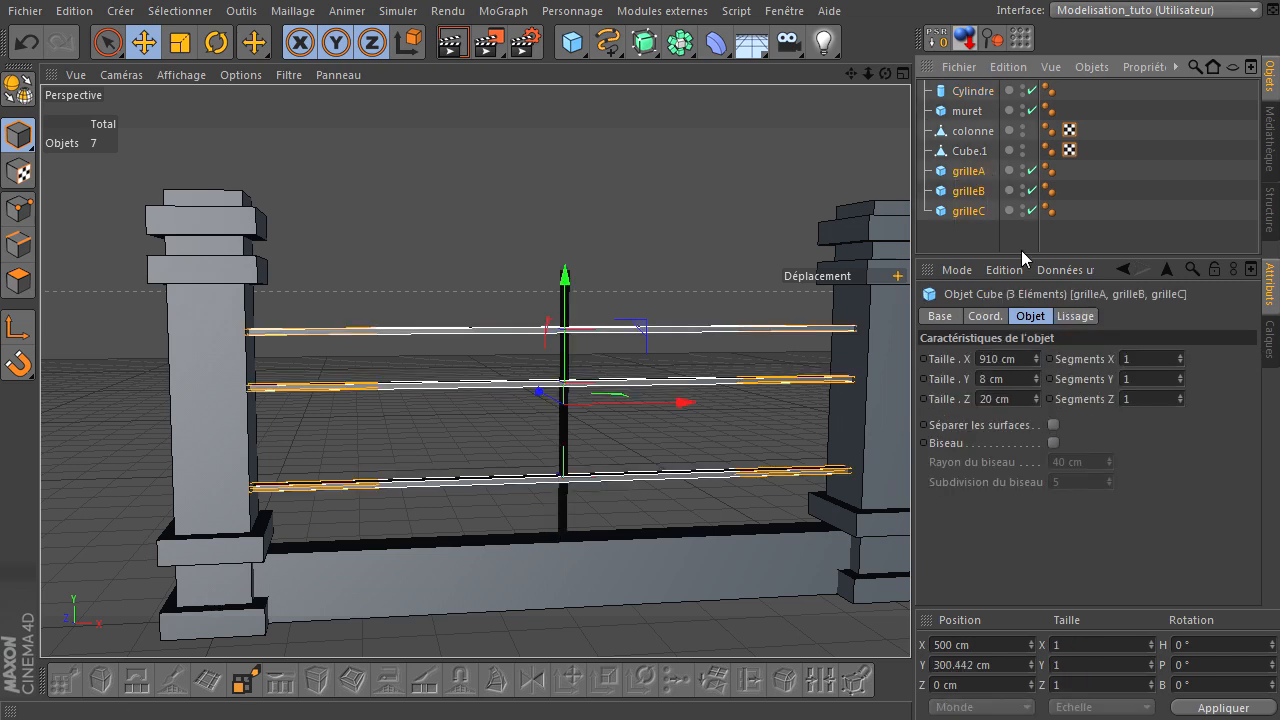
pyautogui.hotkey('alt', 'g')
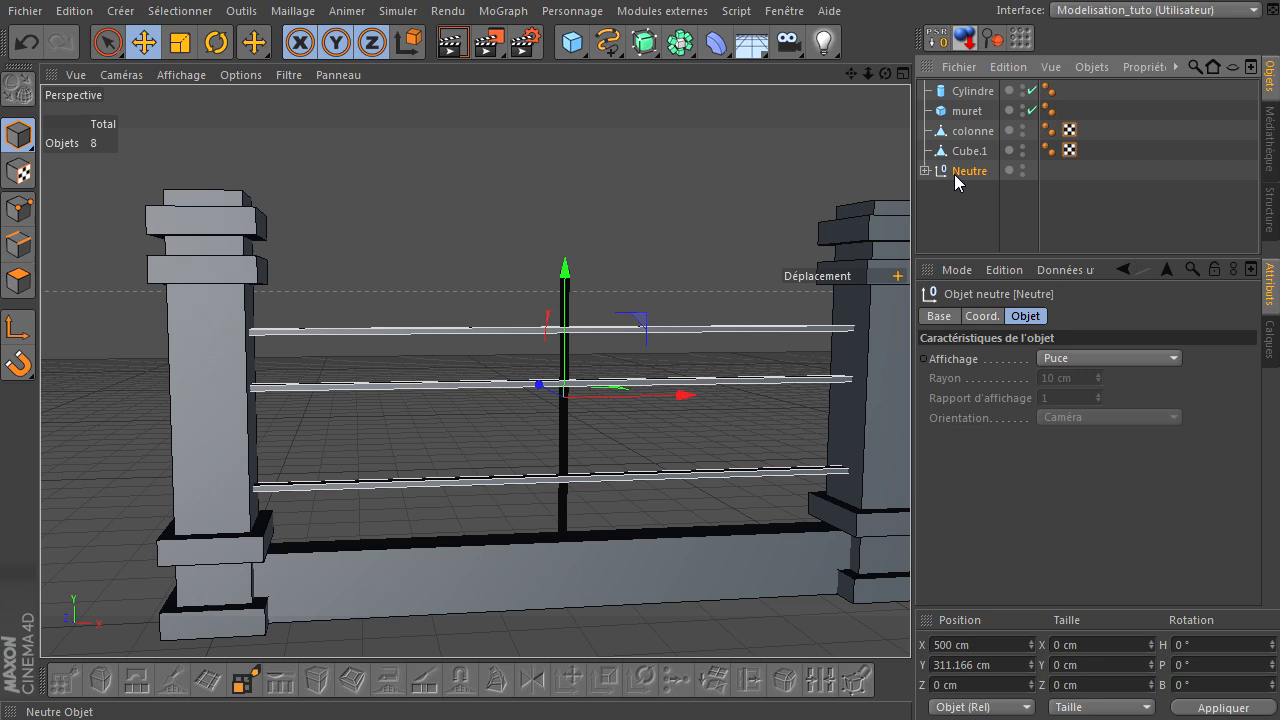
pyautogui.moveTo(978, 137); pyautogui.dragTo(968, 134)
pyautogui.click(967, 111)
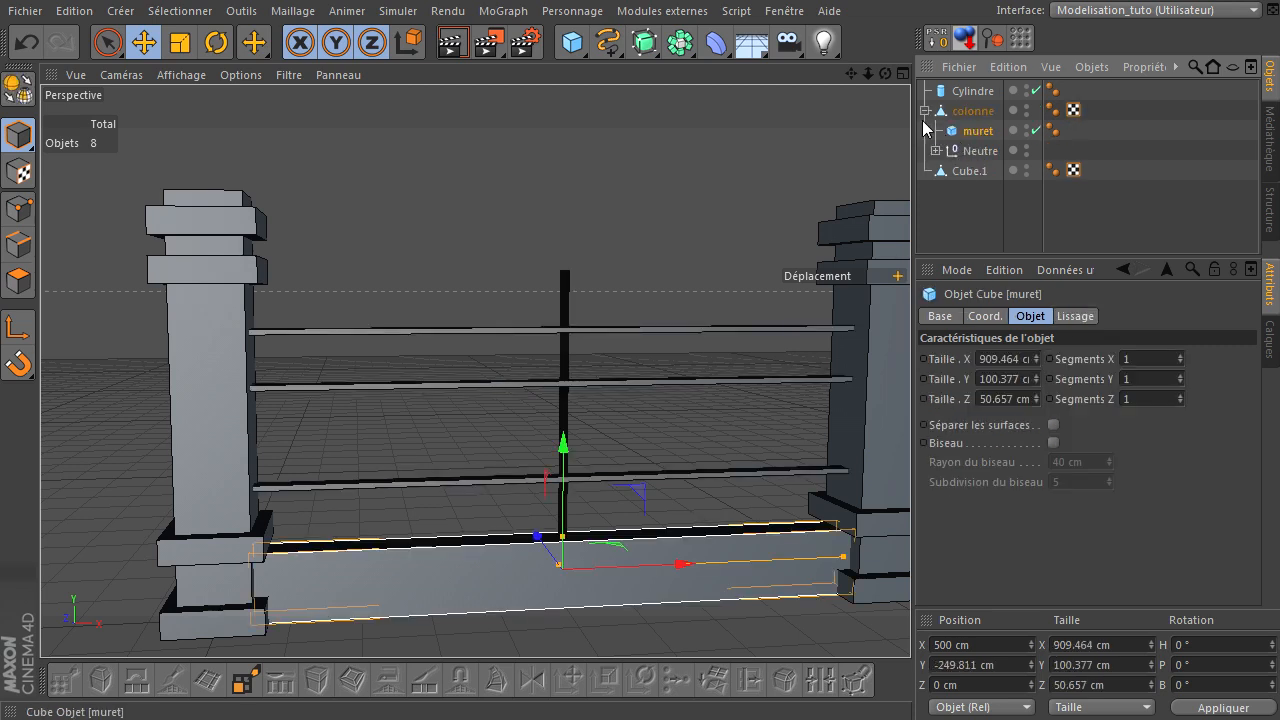
pyautogui.click(925, 112)
pyautogui.click(954, 168)
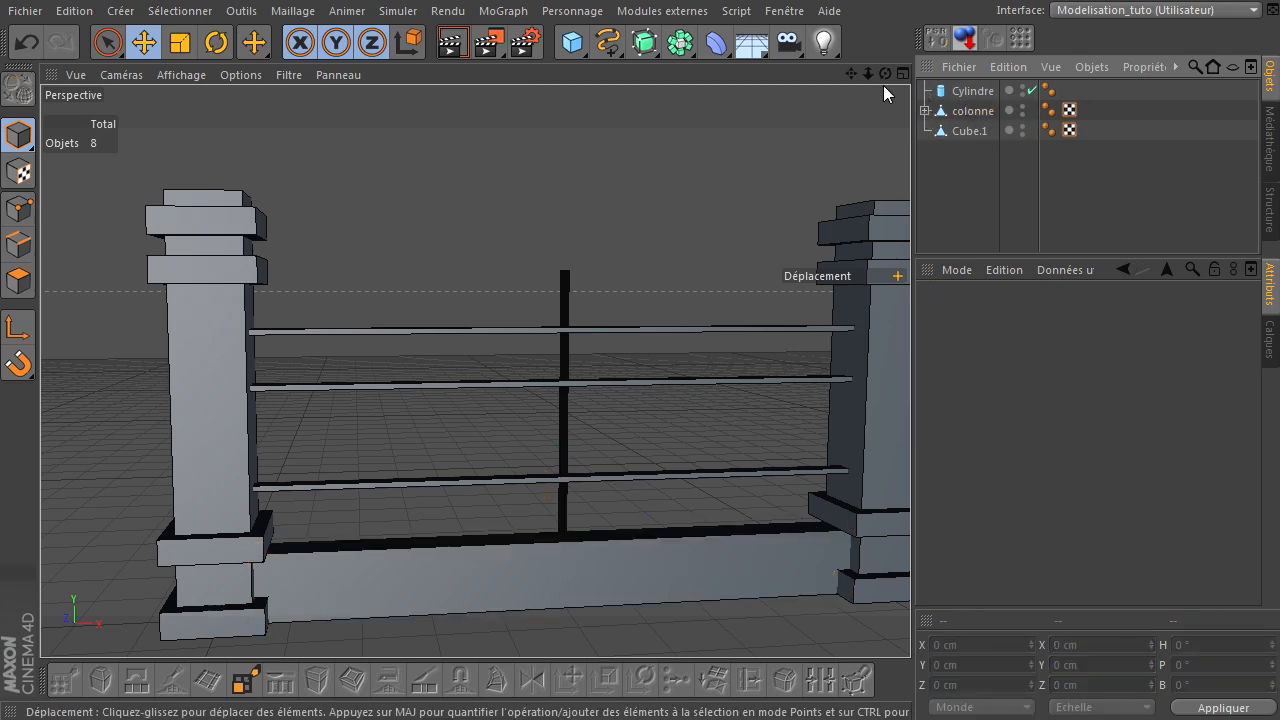
# Reduce the cylinder's rotation segments, trying 18 and settling on 12.
pyautogui.moveTo(885, 74); pyautogui.dragTo(905, 495)
pyautogui.moveTo(854, 74); pyautogui.dragTo(848, 566)
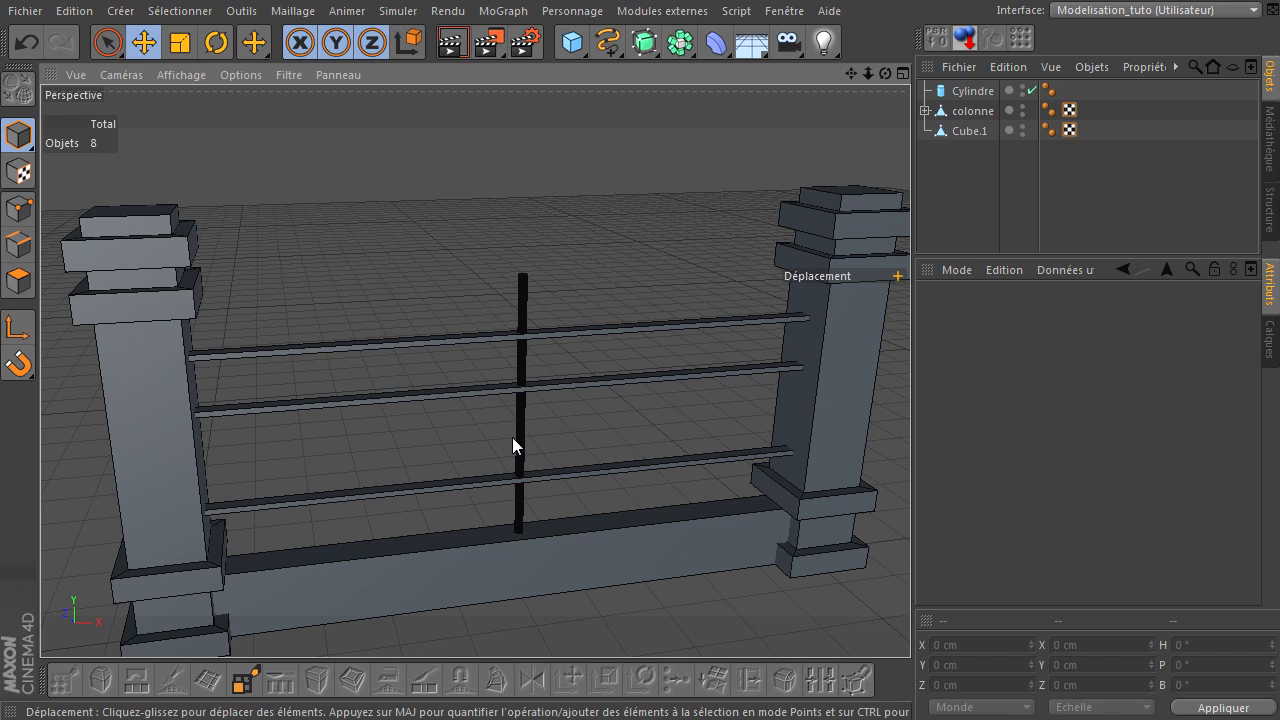
pyautogui.click(970, 91)
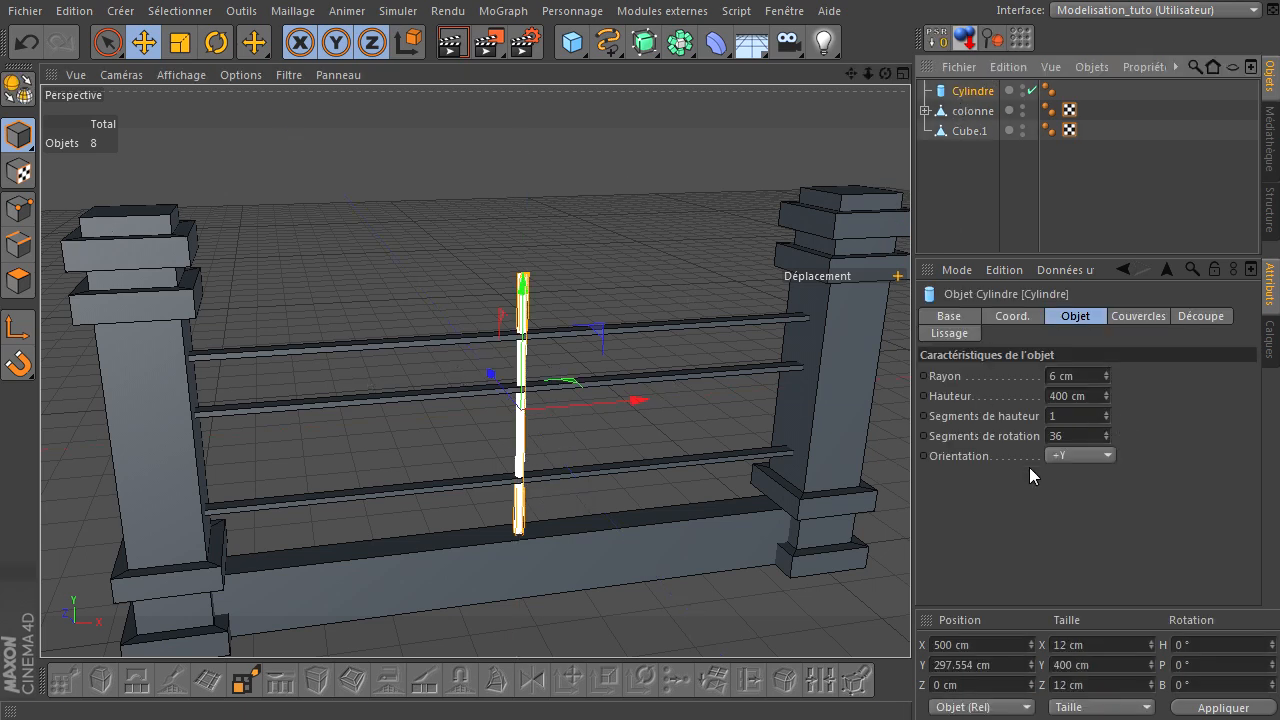
pyautogui.click(105, 42)
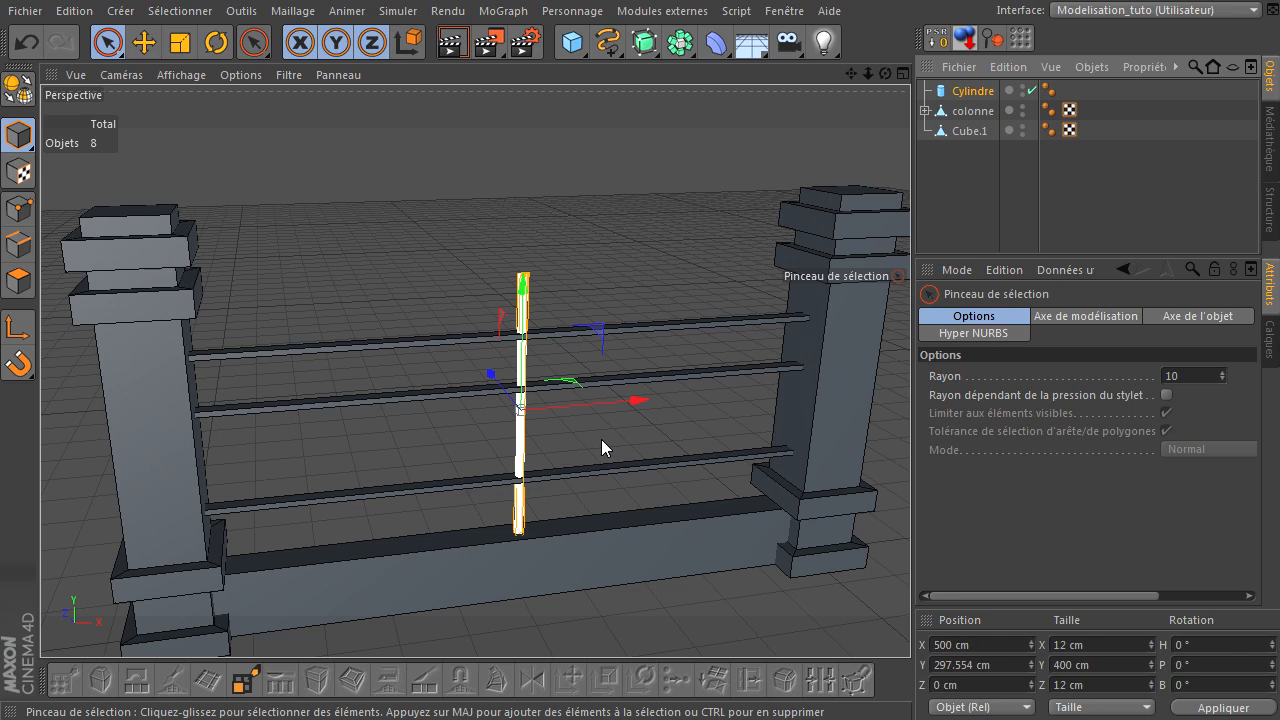
pyautogui.click(522, 368)
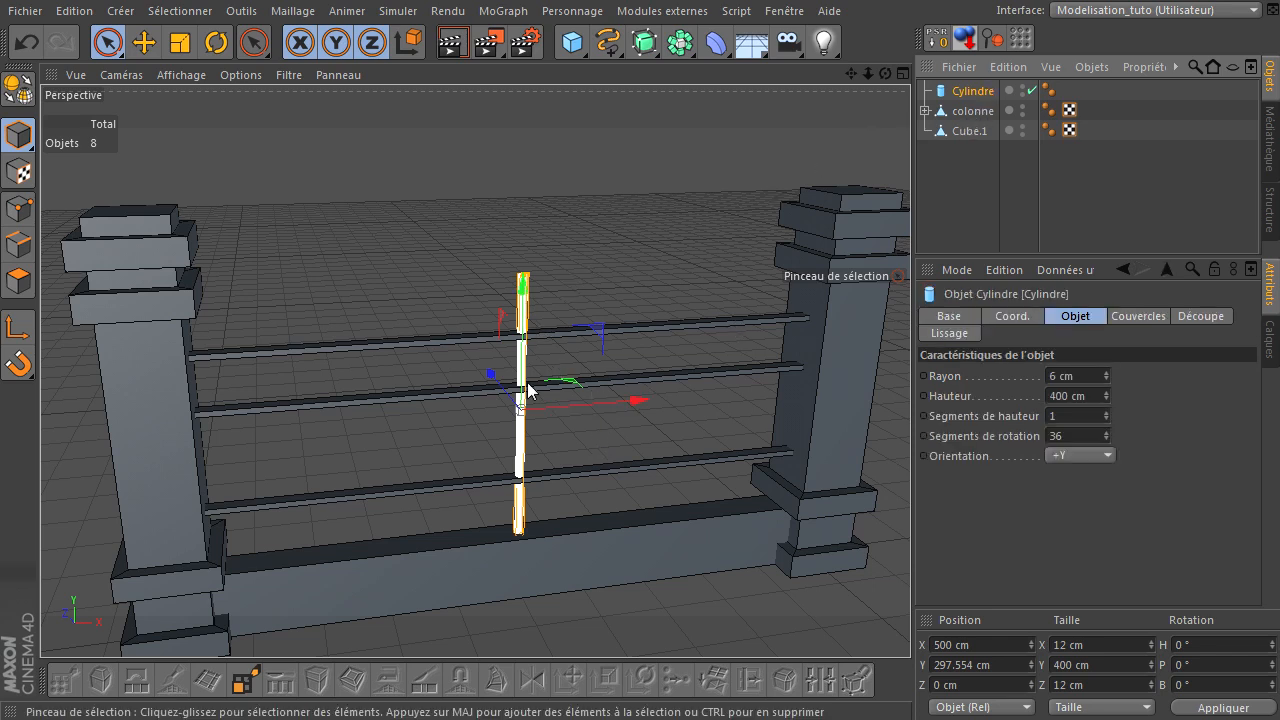
pyautogui.click(1072, 436)
pyautogui.press('BackSpace')
pyautogui.press('BackSpace')
pyautogui.write('18')
pyautogui.press('Return')
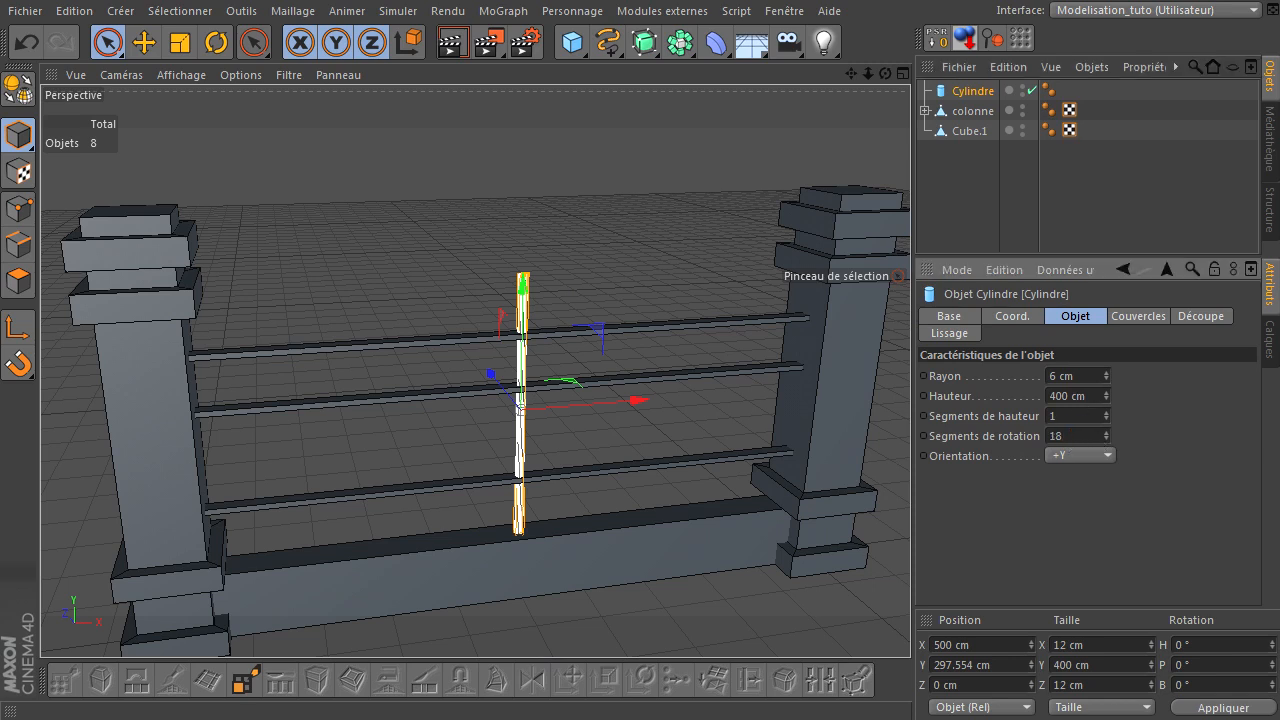
pyautogui.click(1095, 439)
pyautogui.write('12')
pyautogui.press('Return')
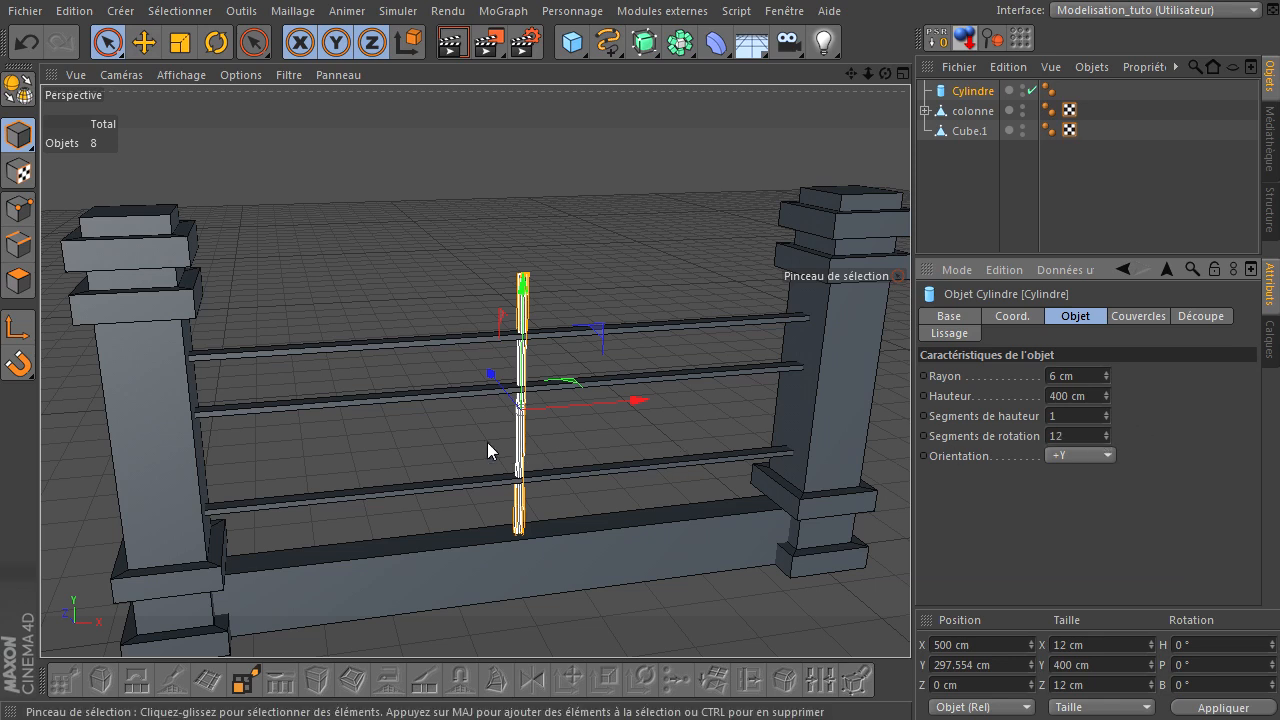
# Deselect the cylinder and examine its faceted top end and its placement between the pillars.
pyautogui.scroll(6, 478, 424)
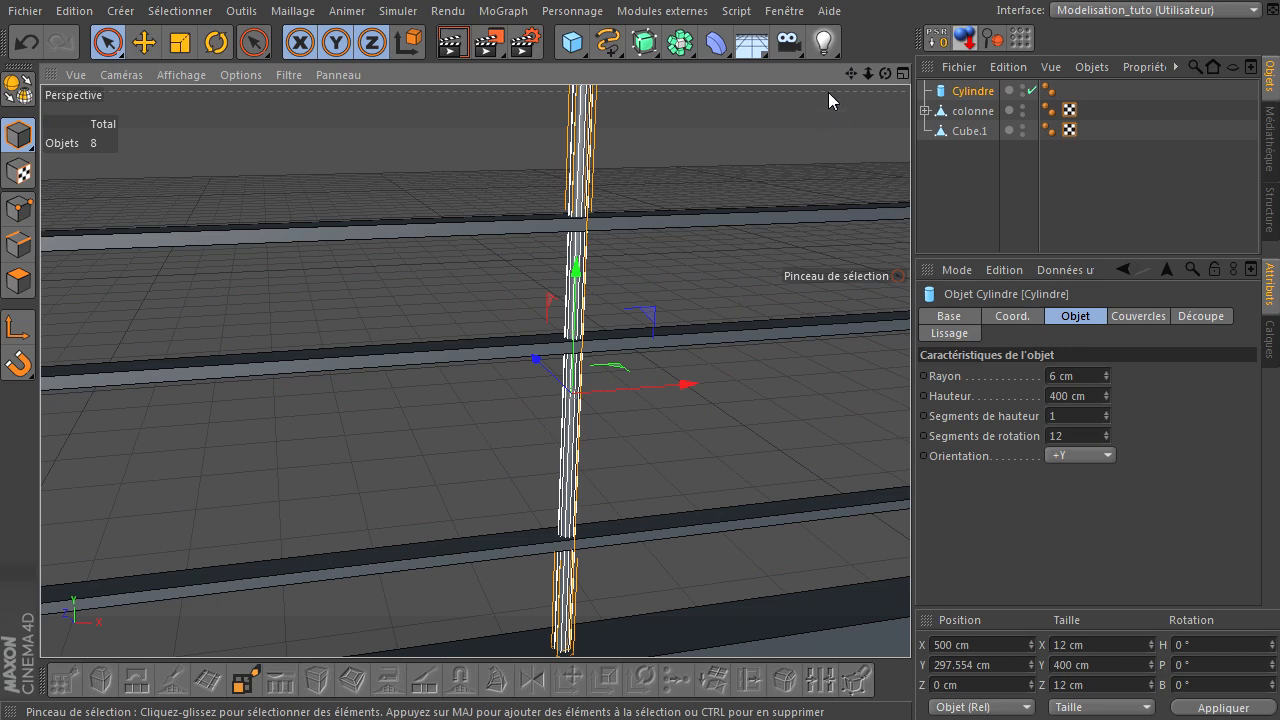
pyautogui.click(854, 126)
pyautogui.moveTo(850, 74); pyautogui.dragTo(848, 235)
pyautogui.moveTo(885, 74)
pyautogui.mouseDown()
pyautogui.moveTo(910, 490)
pyautogui.moveTo(886, 76)
pyautogui.mouseUp()
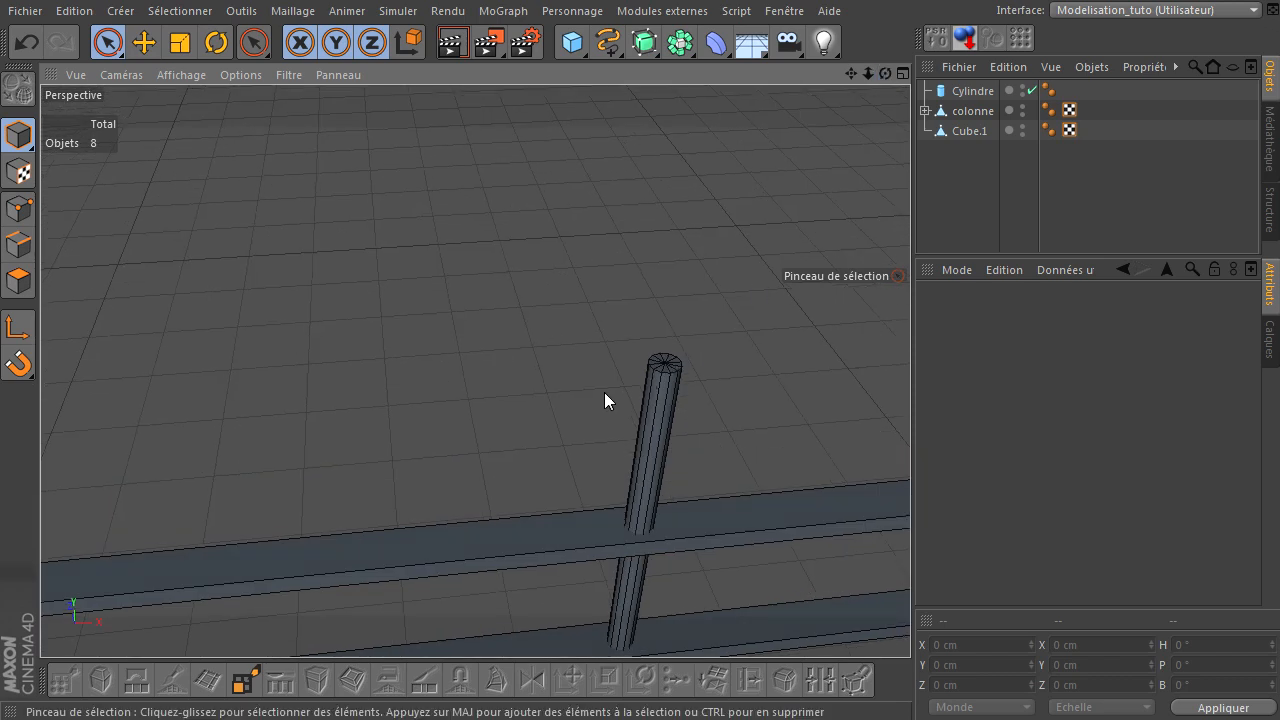
pyautogui.scroll(-5, 588, 459)
pyautogui.moveTo(849, 76)
pyautogui.mouseDown()
pyautogui.moveTo(910, 490)
pyautogui.moveTo(933, 480)
pyautogui.moveTo(884, 70)
pyautogui.moveTo(910, 490)
pyautogui.moveTo(856, 82)
pyautogui.mouseUp()
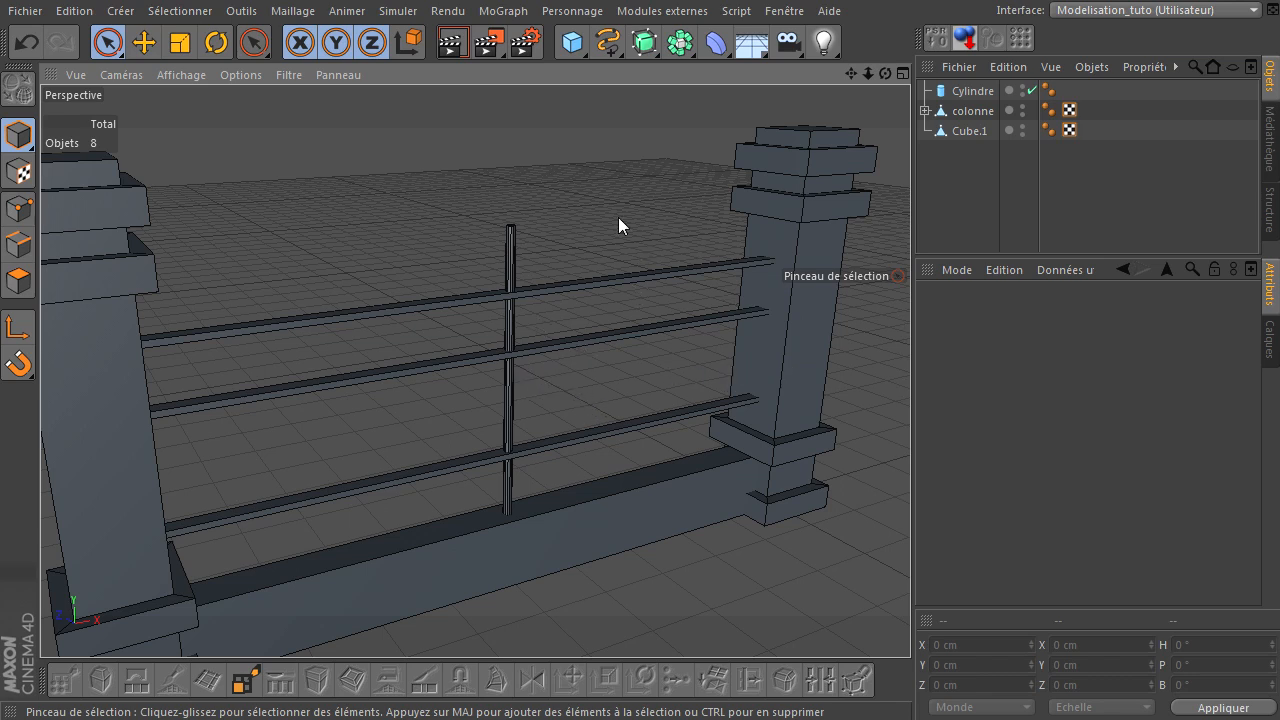
# Check the cylinder's segment and cap settings and convert it to an editable polygon object.
pyautogui.click(969, 91)
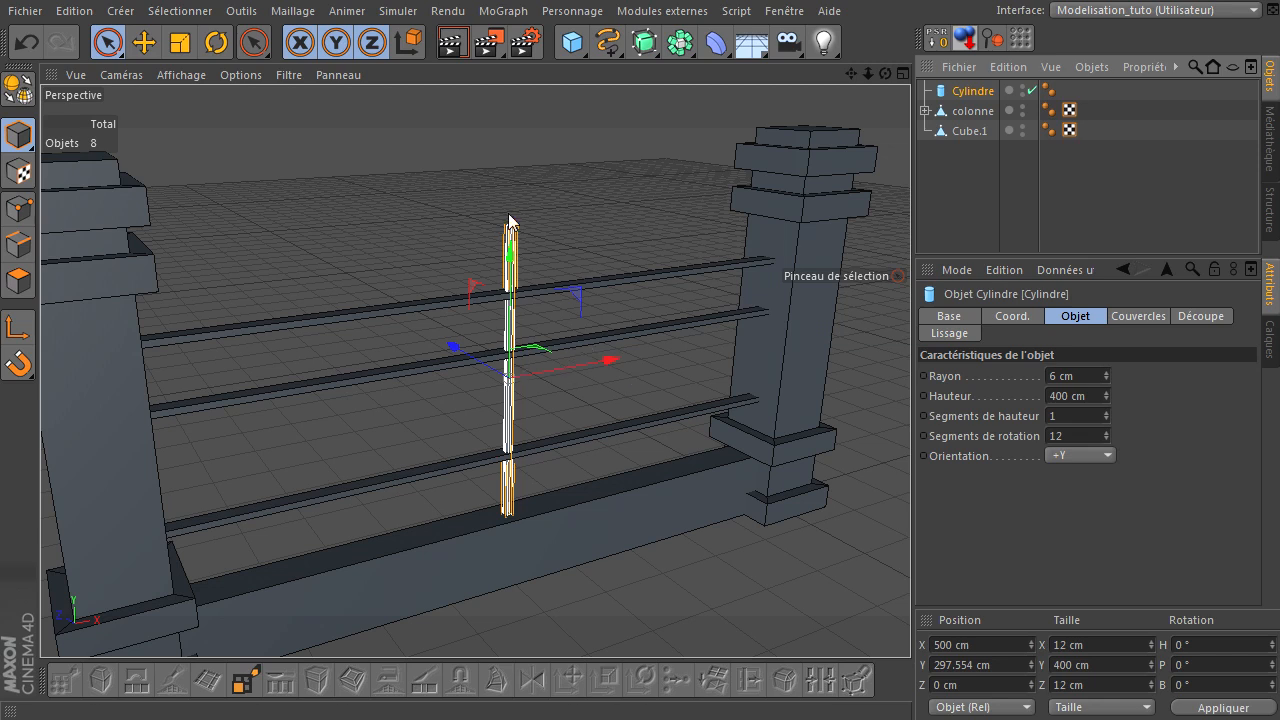
pyautogui.scroll(3, 502, 228)
pyautogui.scroll(5, 502, 228)
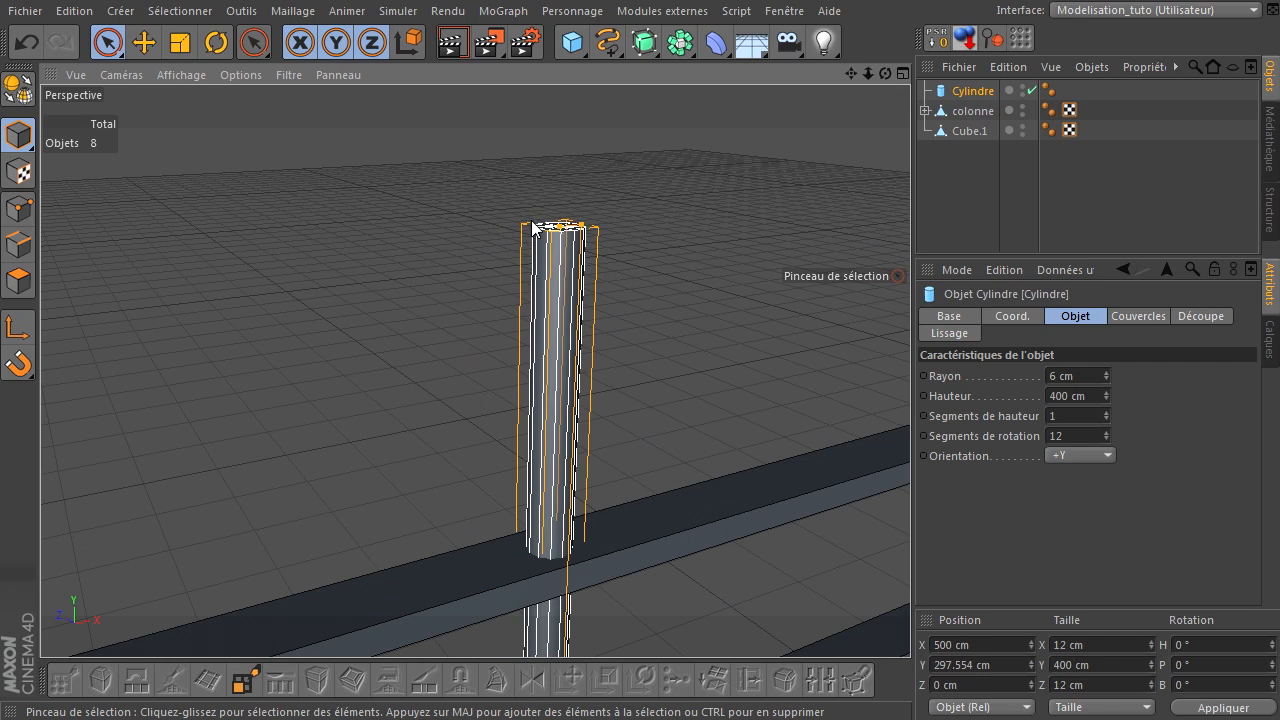
pyautogui.scroll(-4, 565, 240)
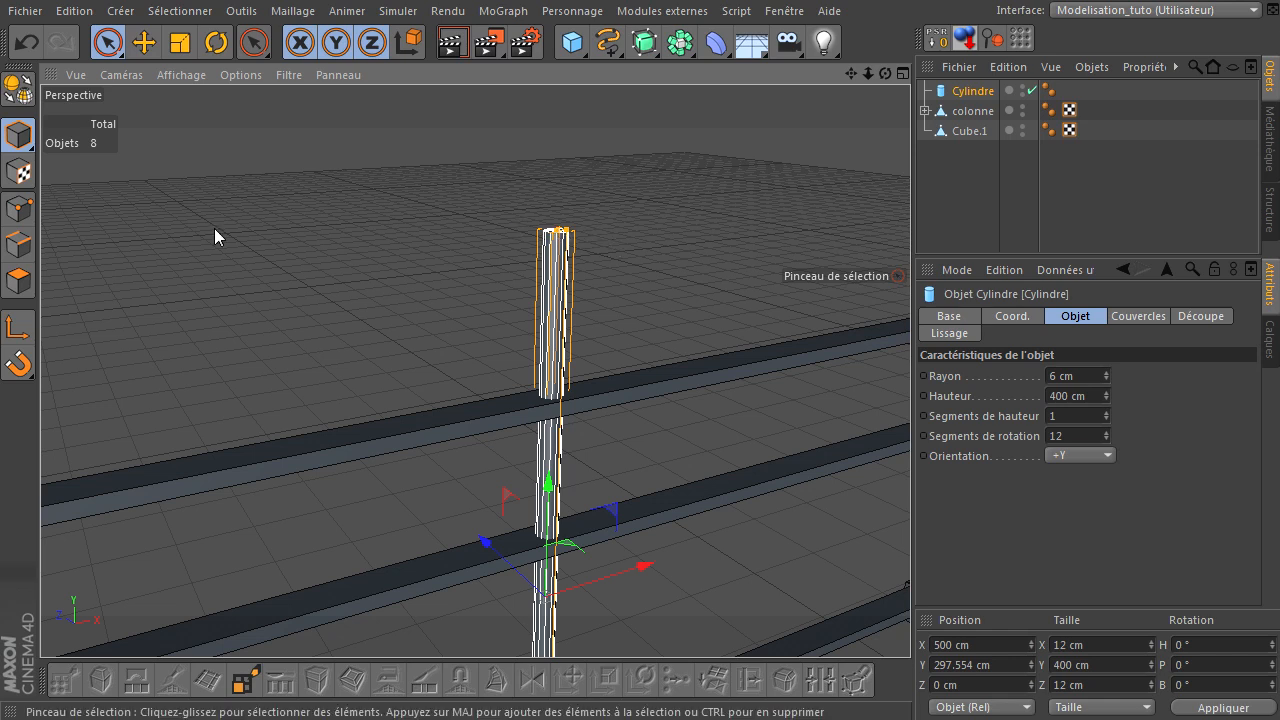
pyautogui.click(1077, 412)
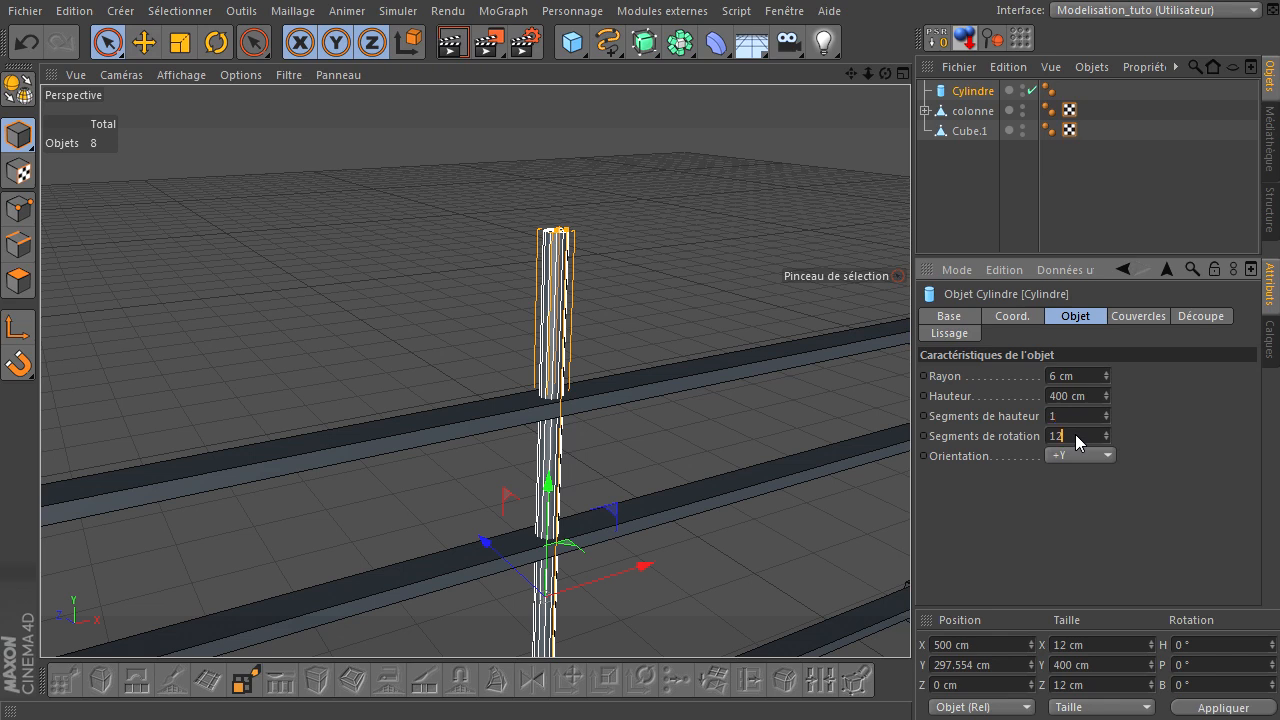
pyautogui.click(1141, 315)
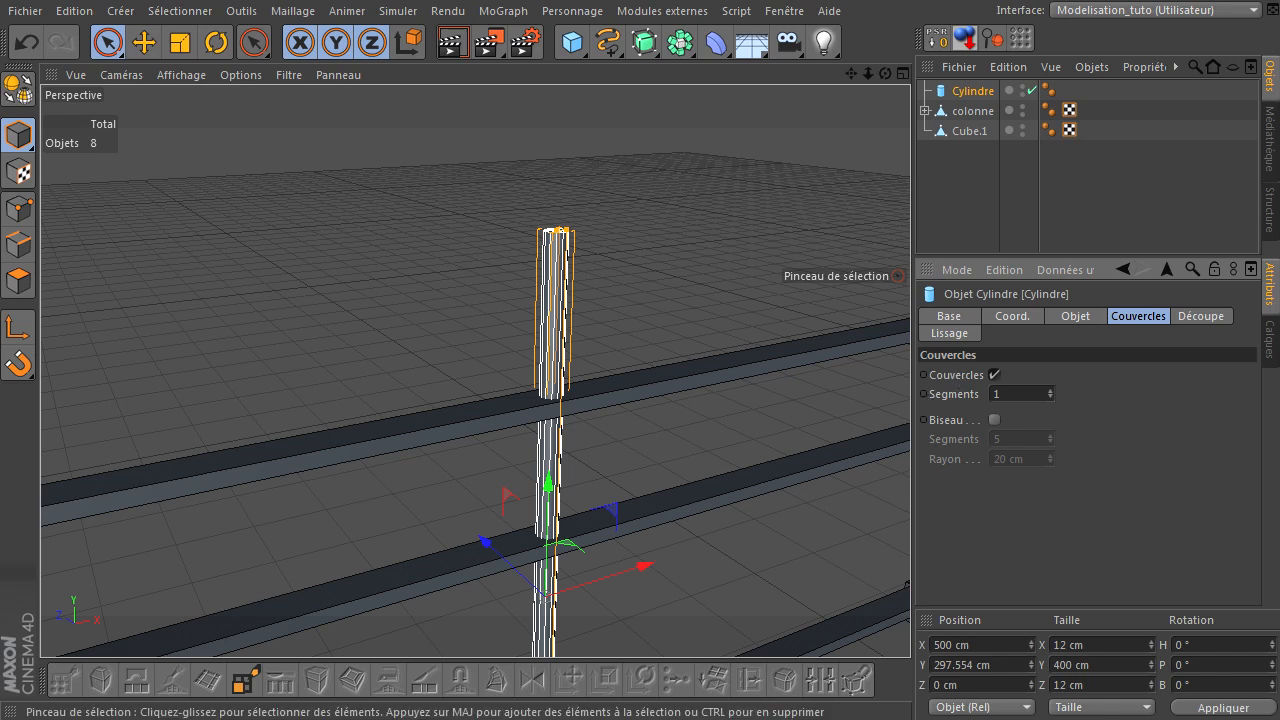
pyautogui.click(1085, 318)
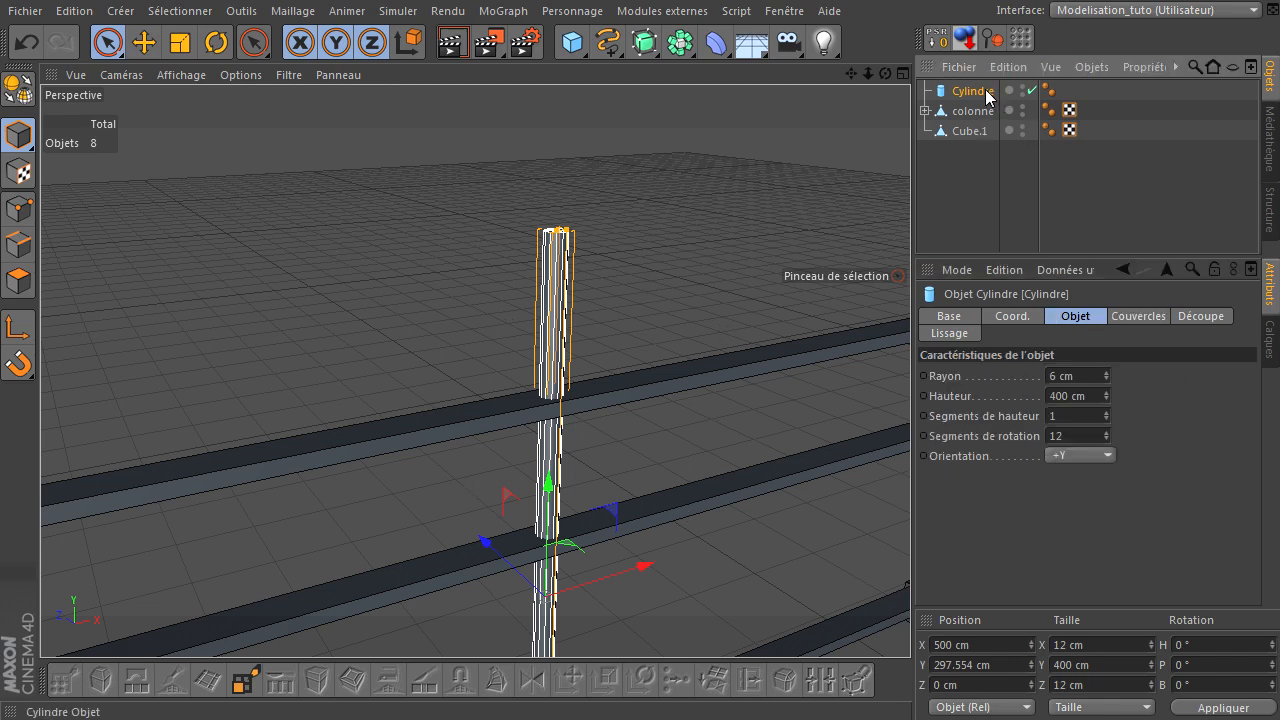
pyautogui.click(14, 92)
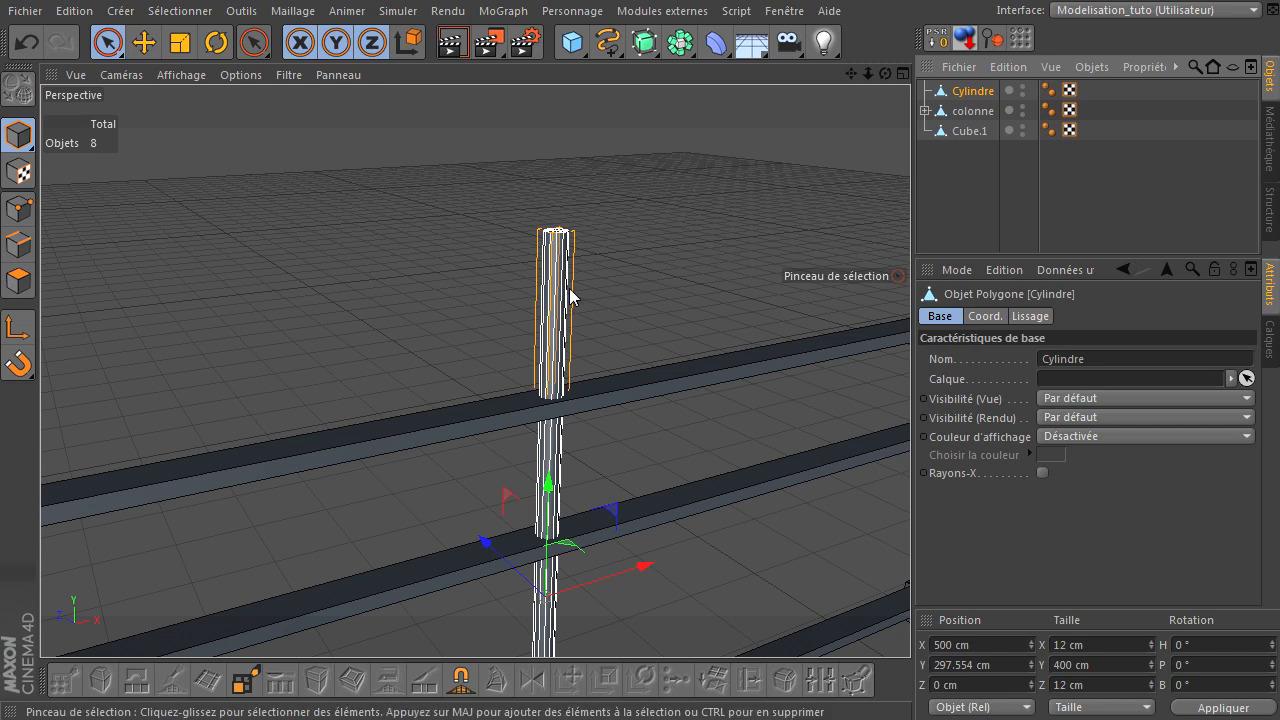
# Try lifting the cylinder's top cap polygons about 6.7 cm to test whether they are attached to the sides, then undo it.
pyautogui.scroll(3, 572, 294)
pyautogui.moveTo(852, 74); pyautogui.dragTo(474, 371)
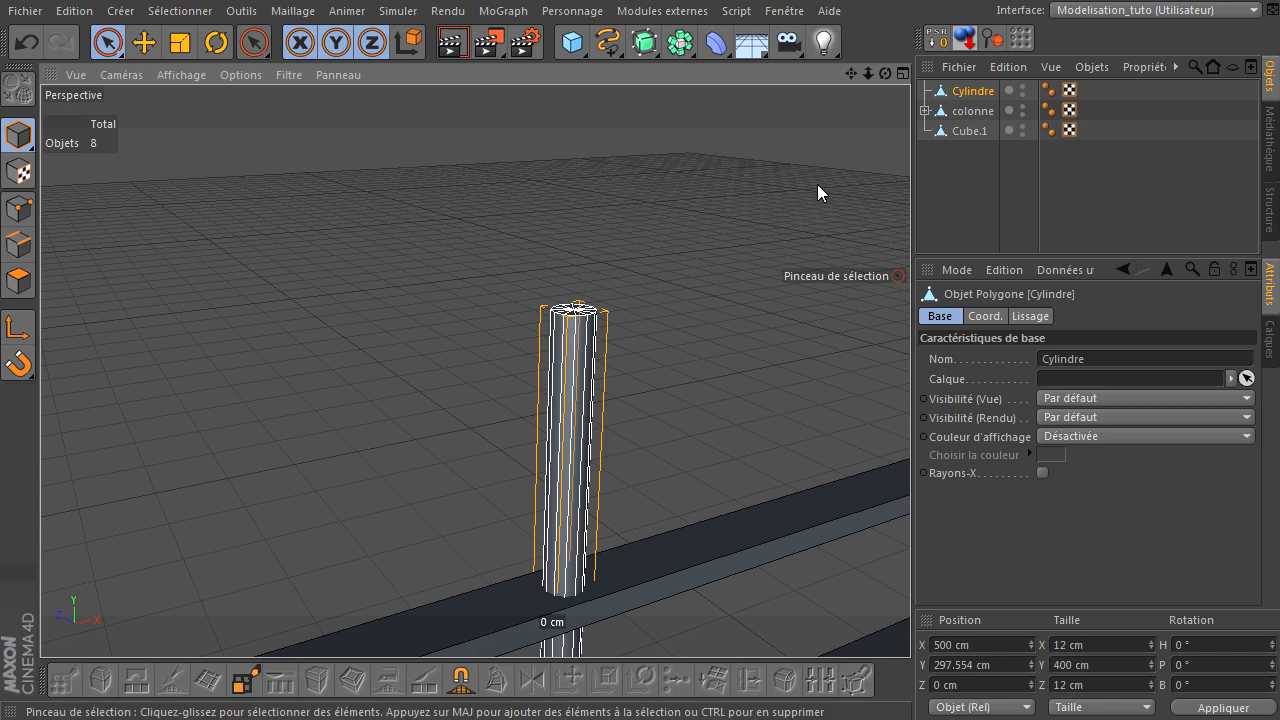
pyautogui.click(17, 285)
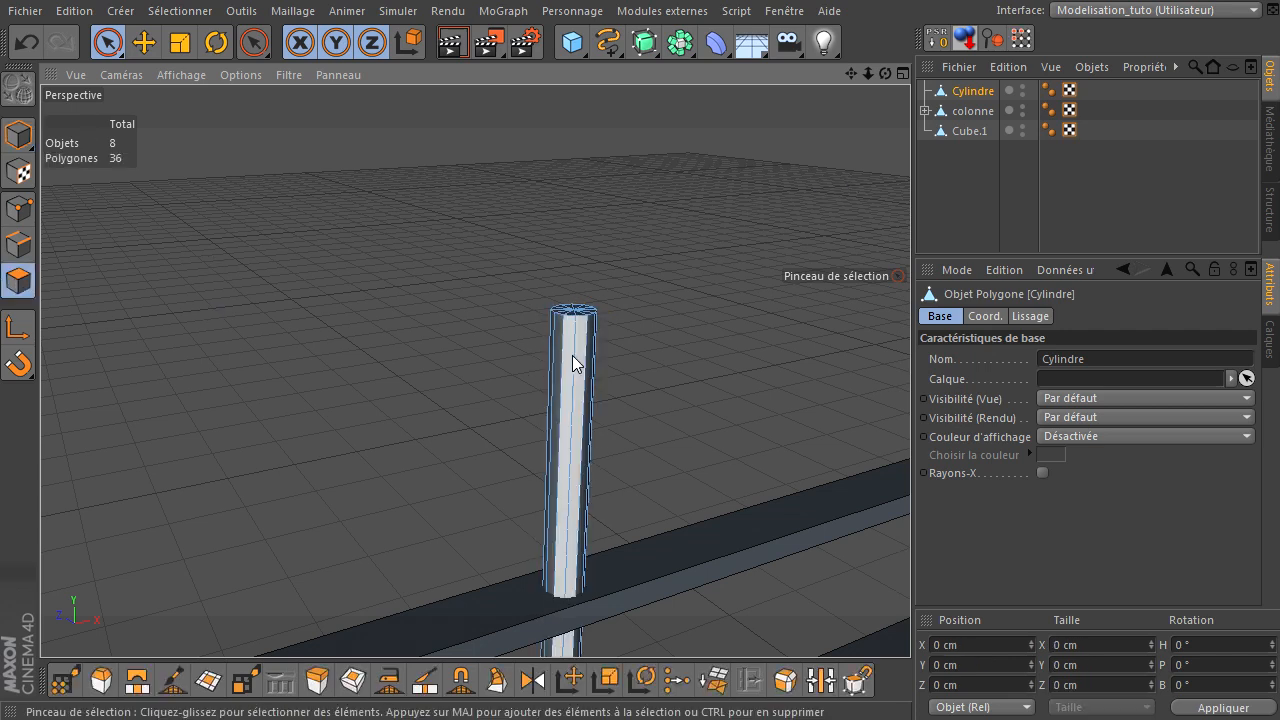
pyautogui.scroll(5, 600, 340)
pyautogui.moveTo(886, 76); pyautogui.dragTo(732, 706)
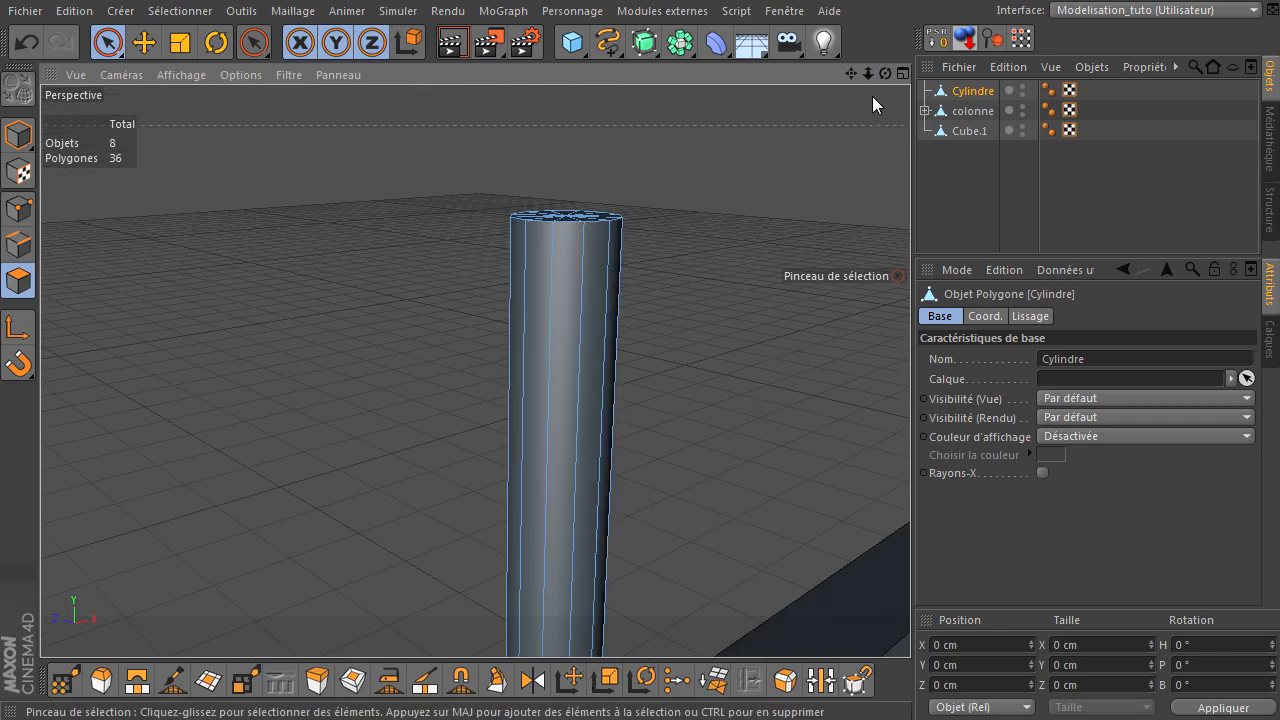
pyautogui.moveTo(884, 76); pyautogui.dragTo(912, 494)
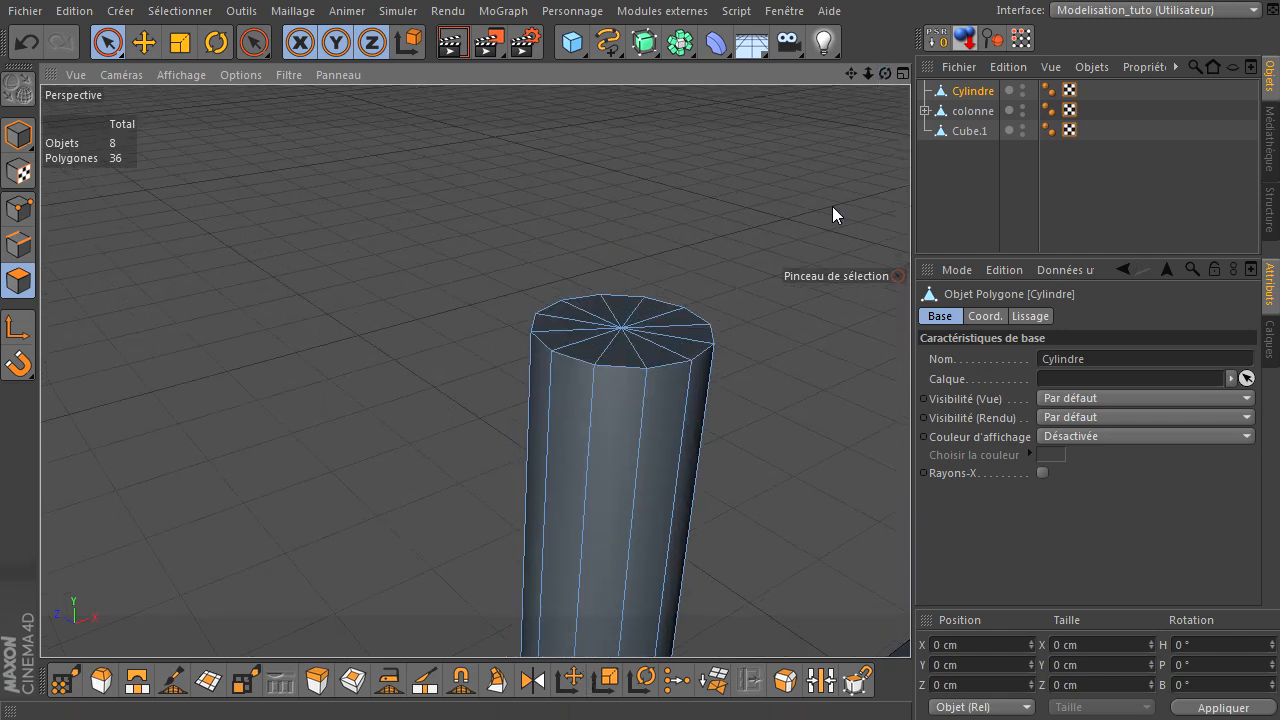
pyautogui.moveTo(653, 331); pyautogui.dragTo(622, 328)
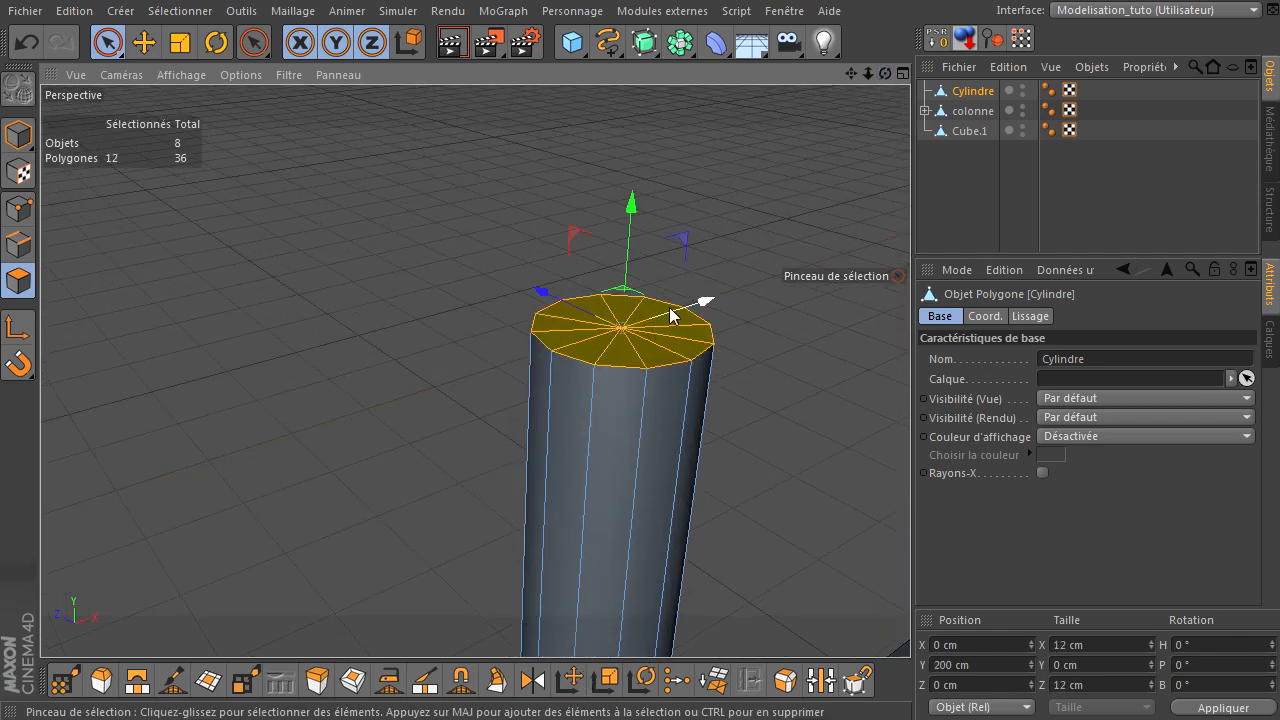
pyautogui.moveTo(634, 206); pyautogui.dragTo(638, 96)
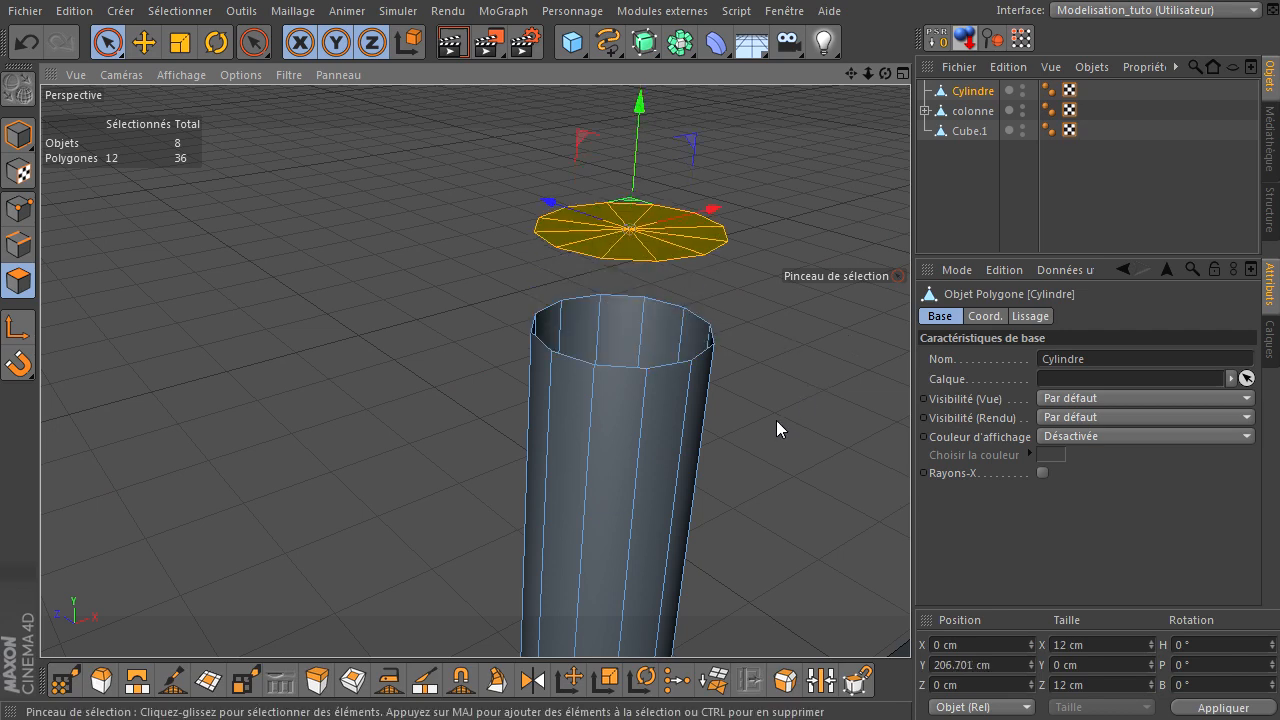
pyautogui.hotkey('ctrl', 'a')
pyautogui.hotkey('ctrl', 'z')
pyautogui.hotkey('ctrl', 'z')
pyautogui.click(799, 210)
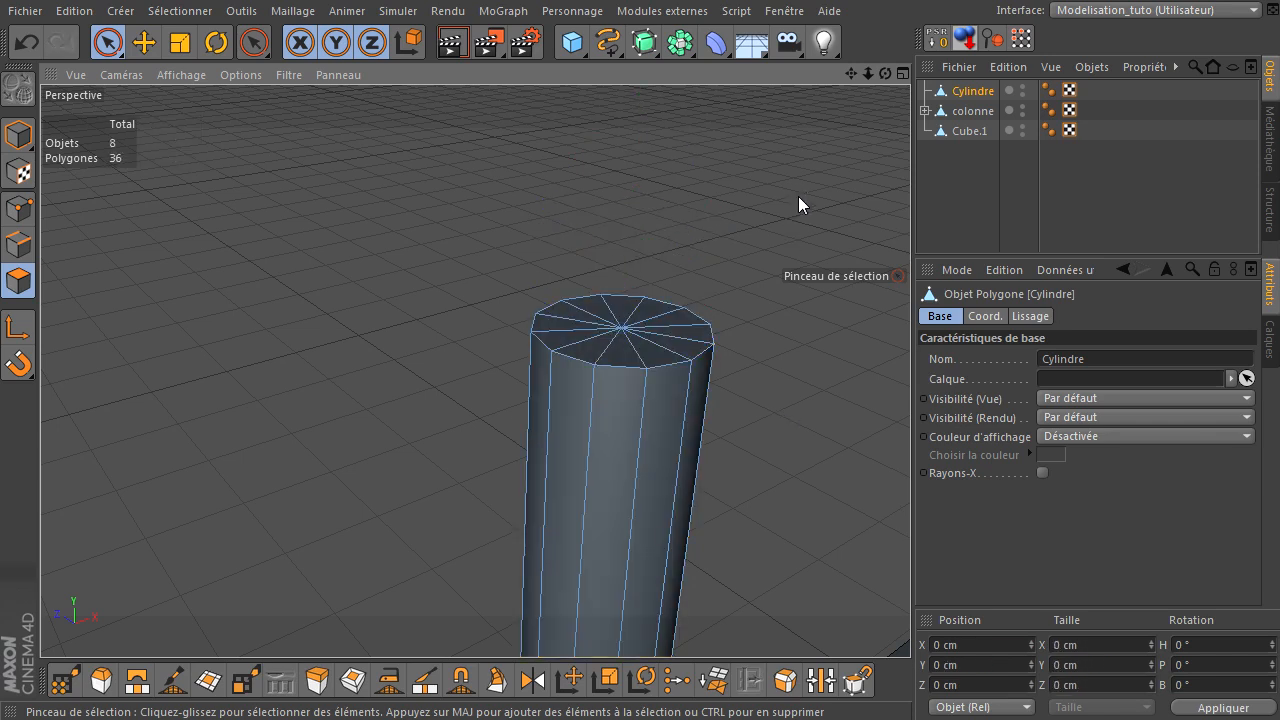
# Select all of the cylinder's points and merge the duplicates with Optimize (Optimiser), then clear the selection.
pyautogui.click(17, 212)
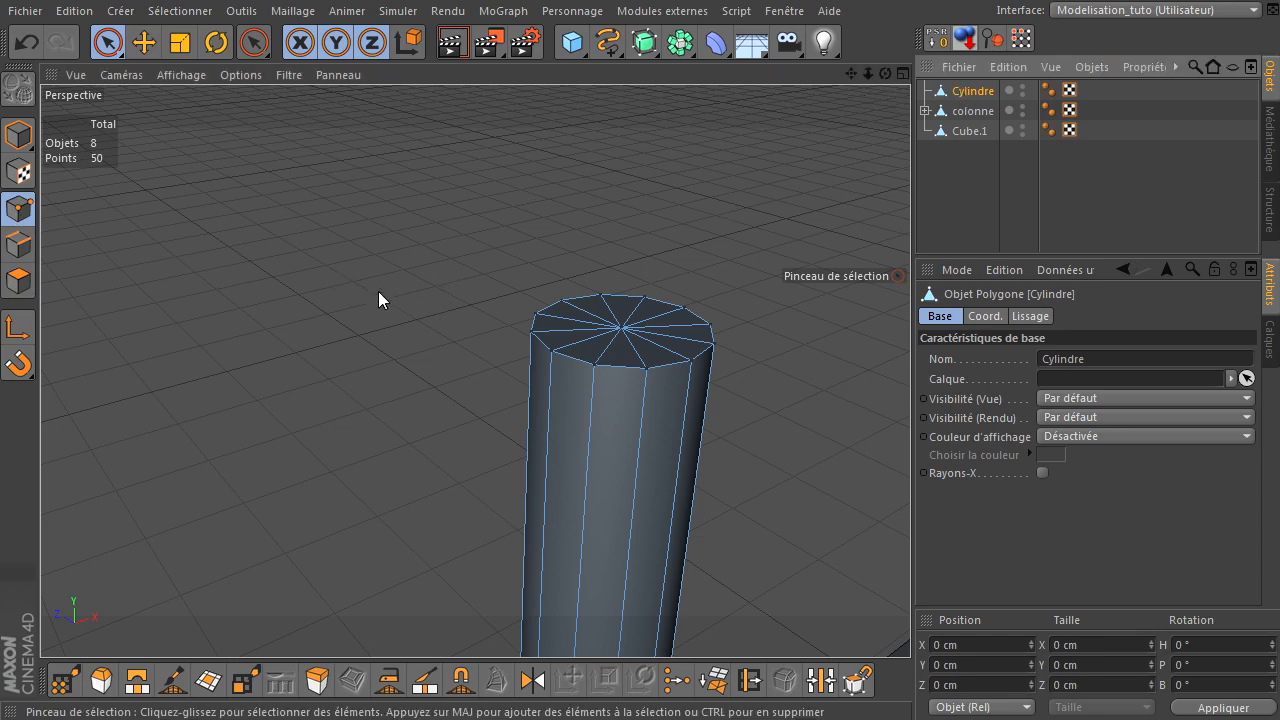
pyautogui.hotkey('ctrl', 'a')
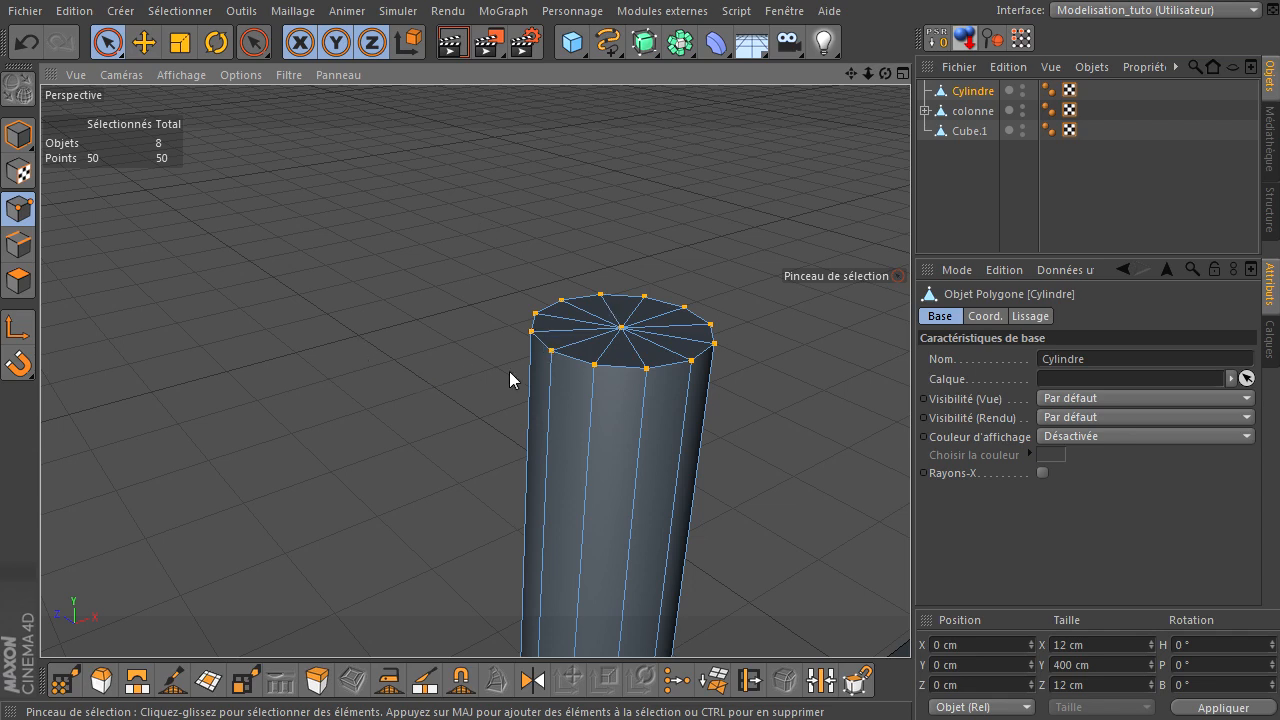
pyautogui.rightClick(289, 173)
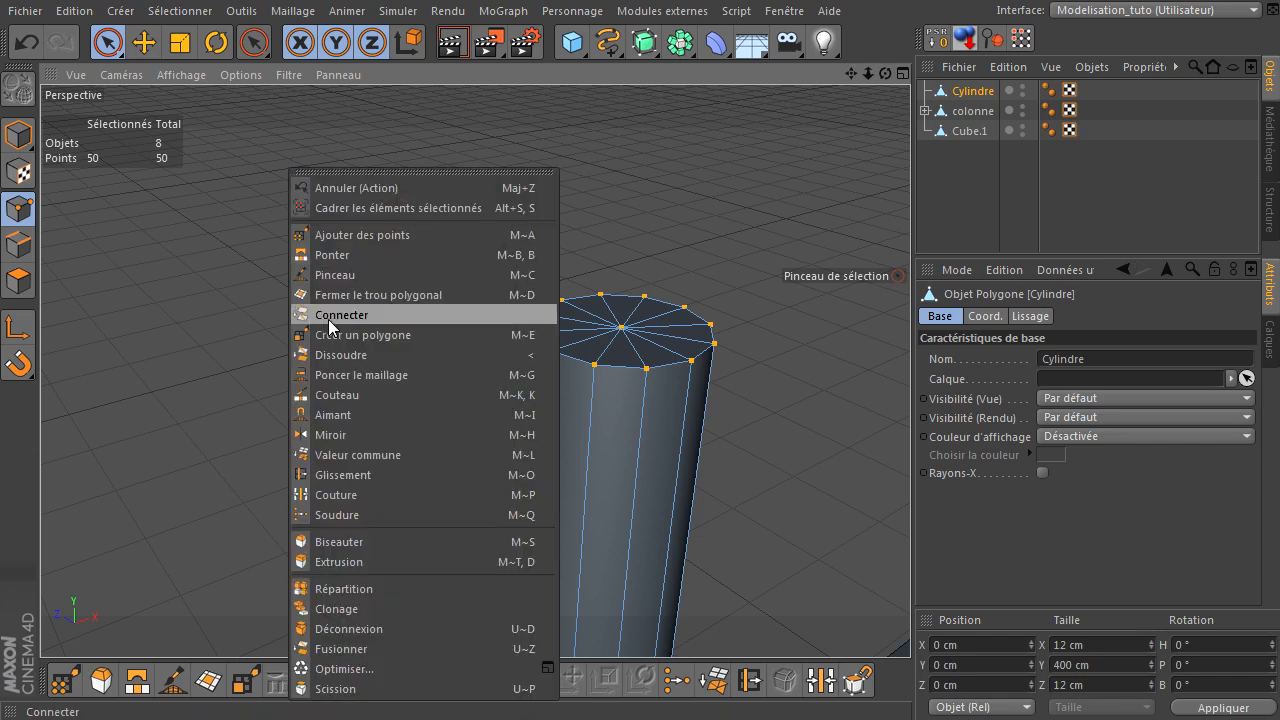
pyautogui.click(367, 671)
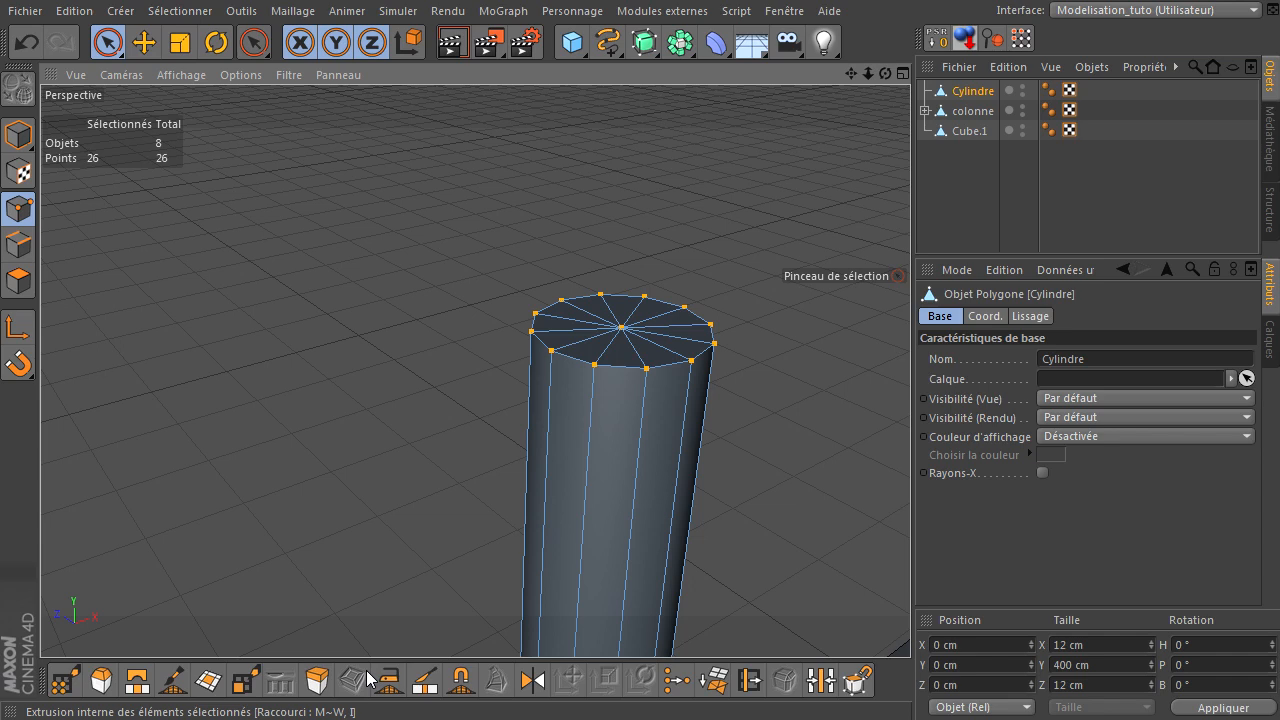
pyautogui.click(378, 248)
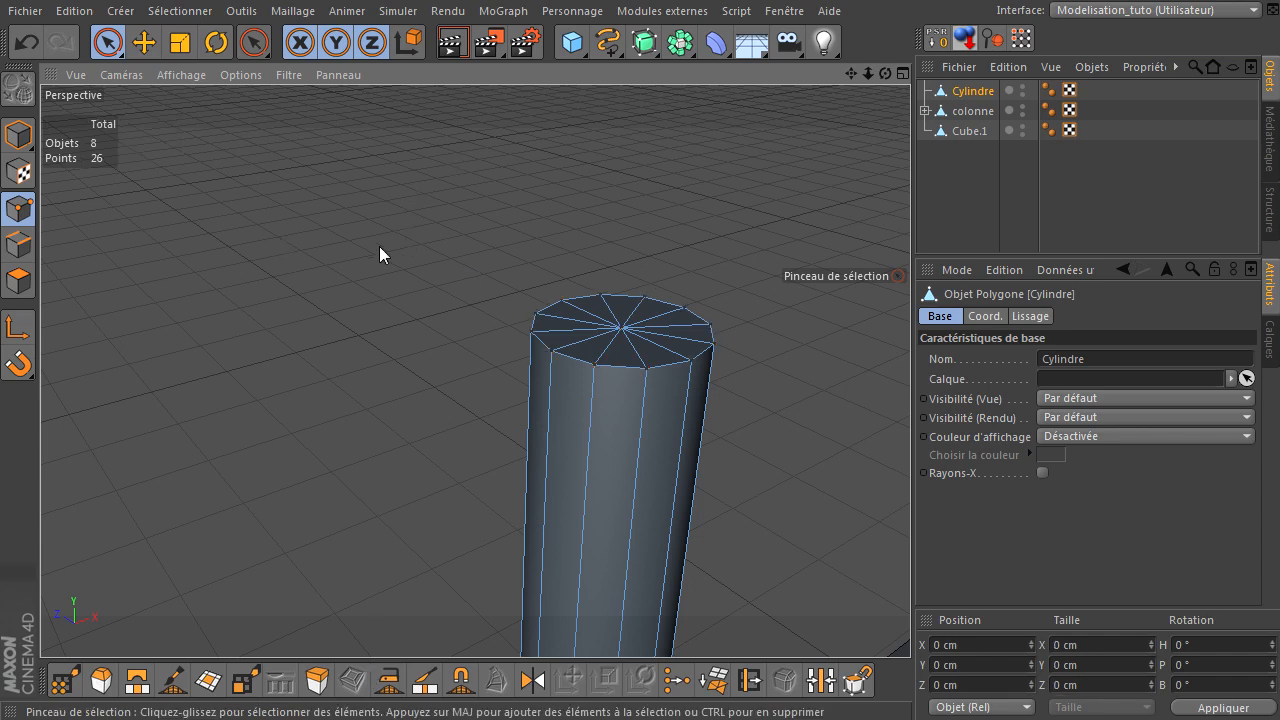
# Try lowering the top cap polygons to about 177 cm on Y to test the weld, then undo the move and deselect.
pyautogui.click(18, 281)
pyautogui.moveTo(648, 315)
pyautogui.mouseDown()
pyautogui.moveTo(658, 340)
pyautogui.moveTo(614, 325)
pyautogui.moveTo(629, 323)
pyautogui.moveTo(643, 277)
pyautogui.mouseUp()
pyautogui.moveTo(630, 231); pyautogui.dragTo(630, 520)
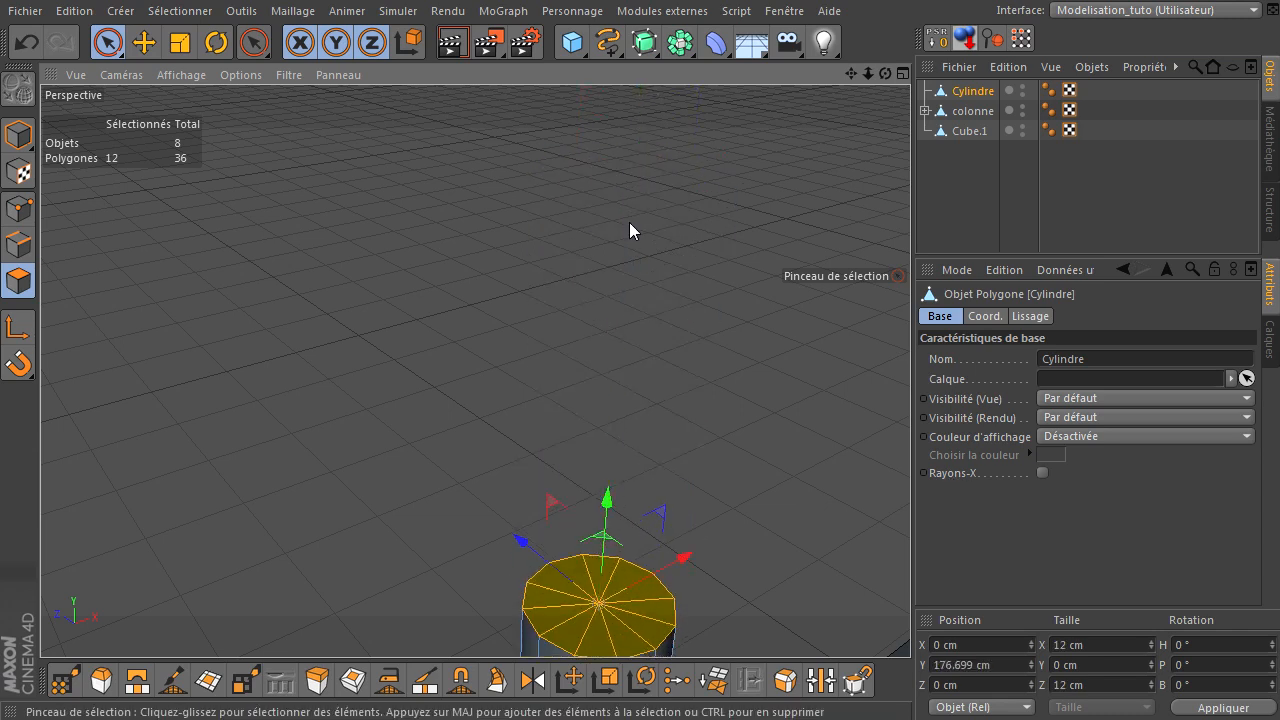
pyautogui.hotkey('ctrl', 'z')
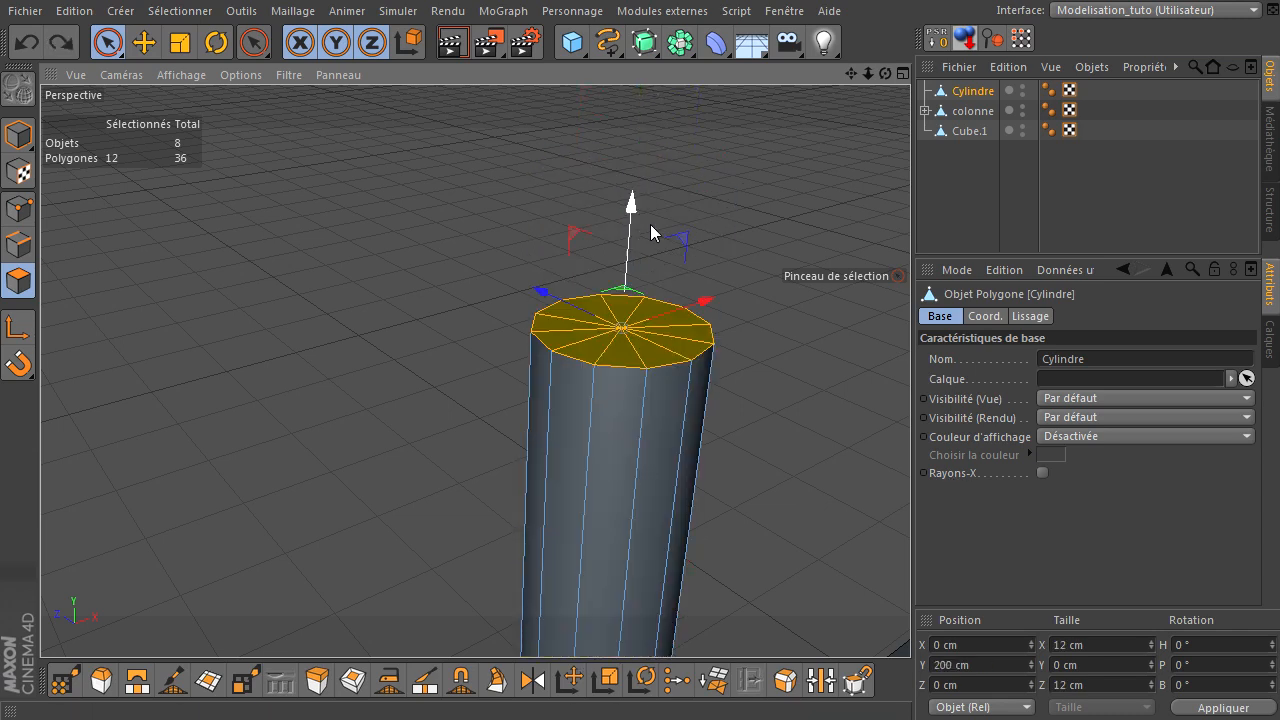
pyautogui.click(808, 336)
# Cut two edge loops around the cylinder just below its top end with the Knife in loop (Boucle) mode.
pyautogui.moveTo(884, 76); pyautogui.dragTo(911, 491)
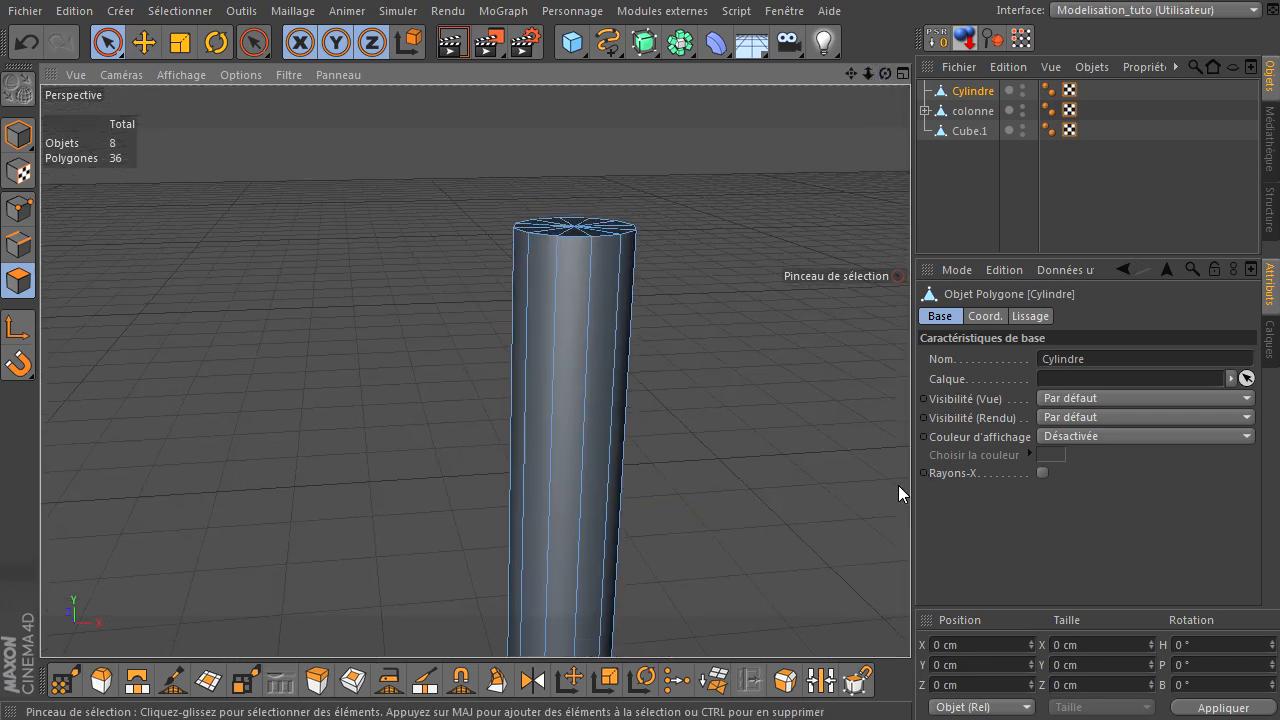
pyautogui.moveTo(868, 74); pyautogui.dragTo(910, 498)
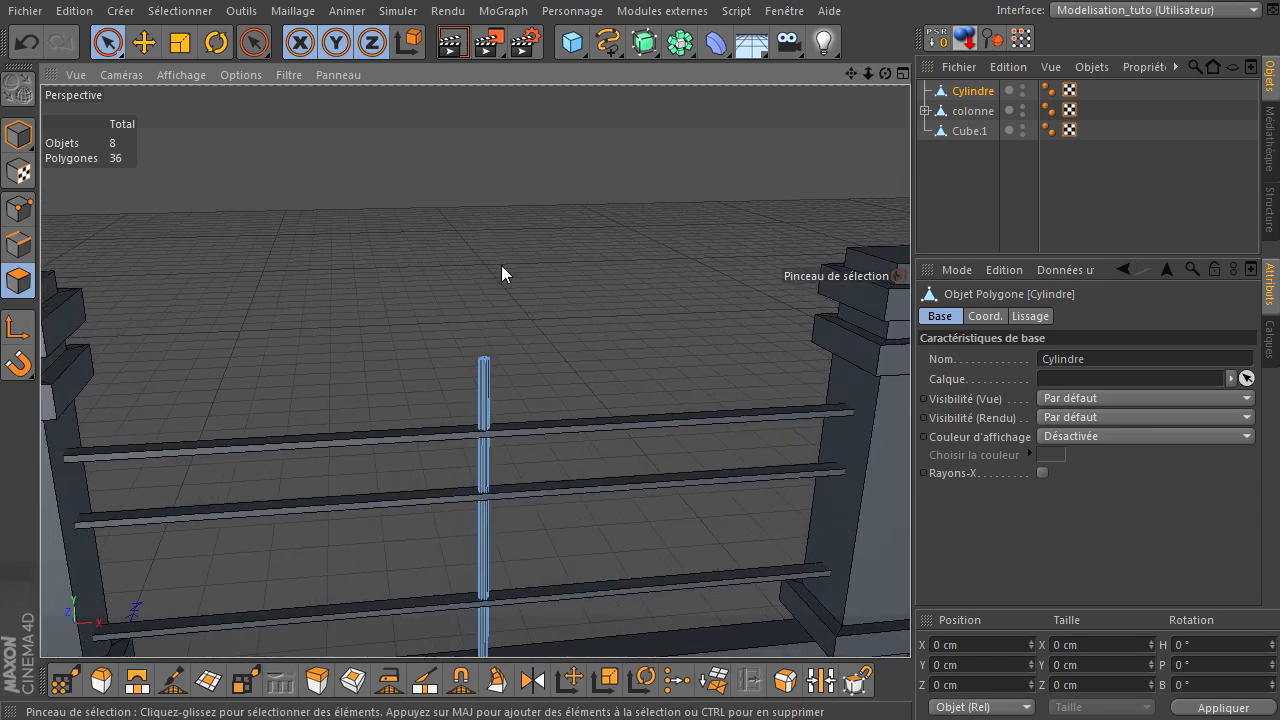
pyautogui.scroll(5, 443, 403)
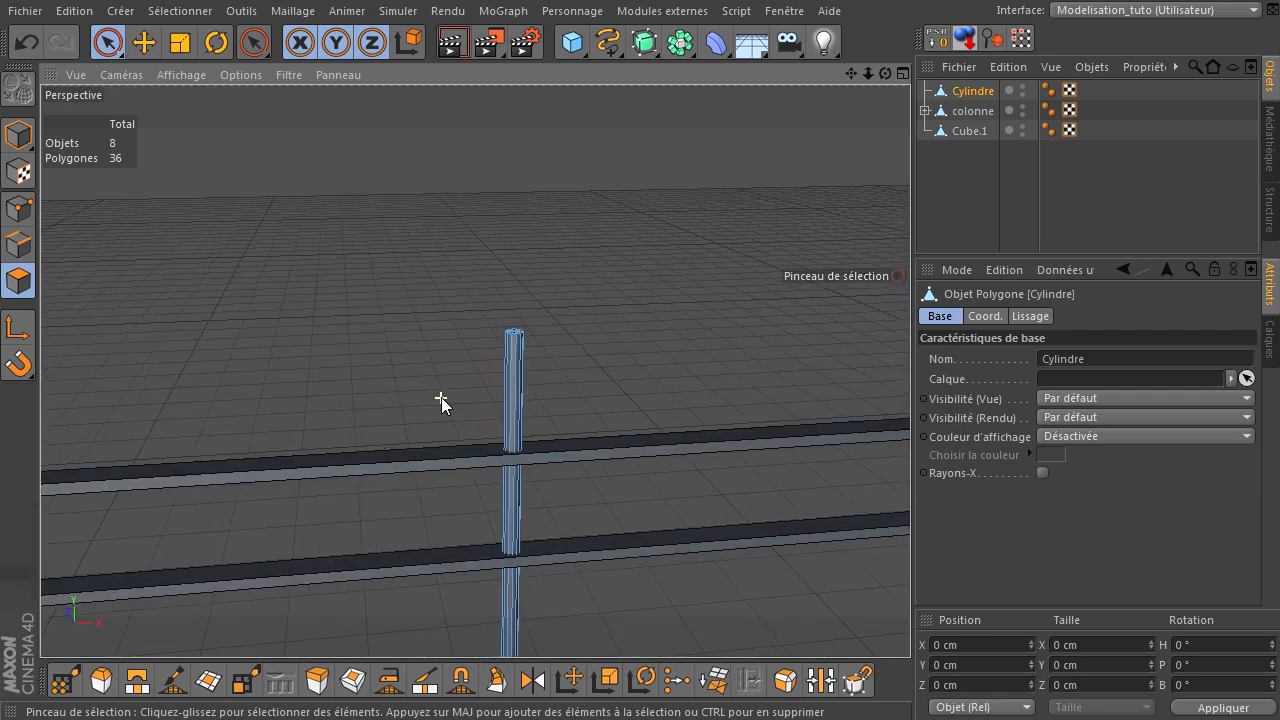
pyautogui.scroll(3, 443, 403)
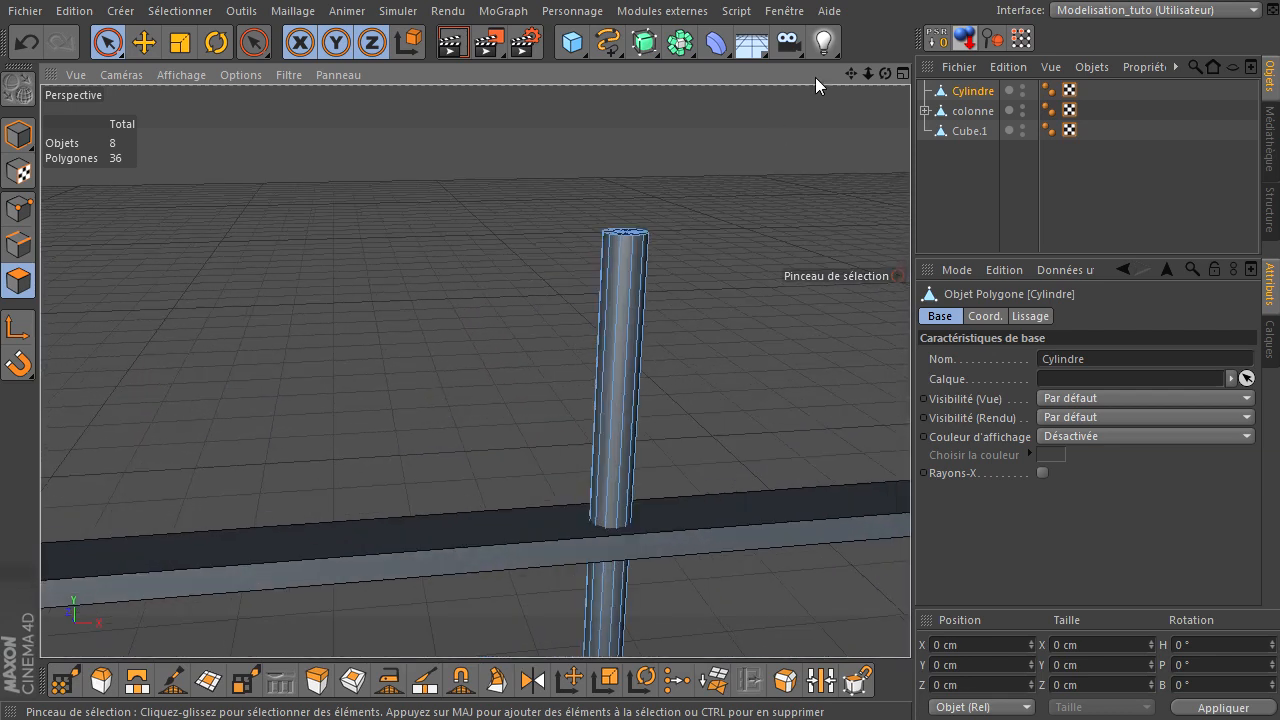
pyautogui.moveTo(850, 75); pyautogui.dragTo(792, 153)
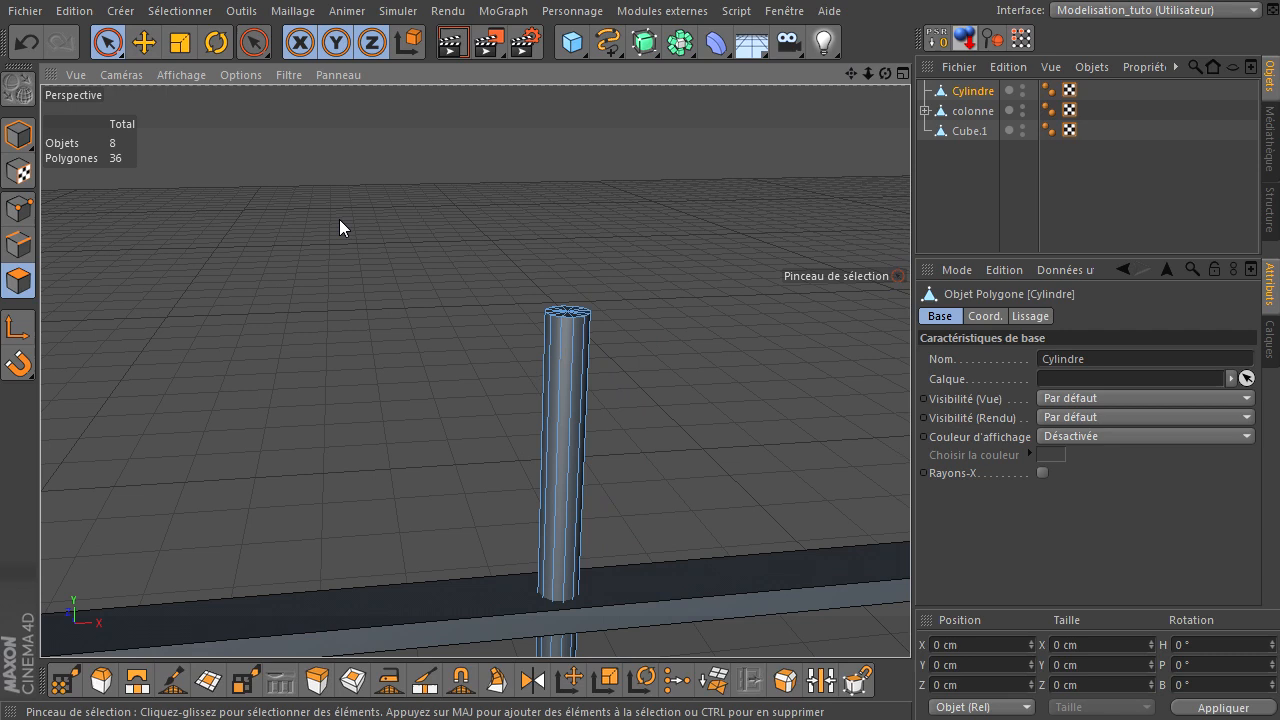
pyautogui.click(16, 283)
pyautogui.press('k')
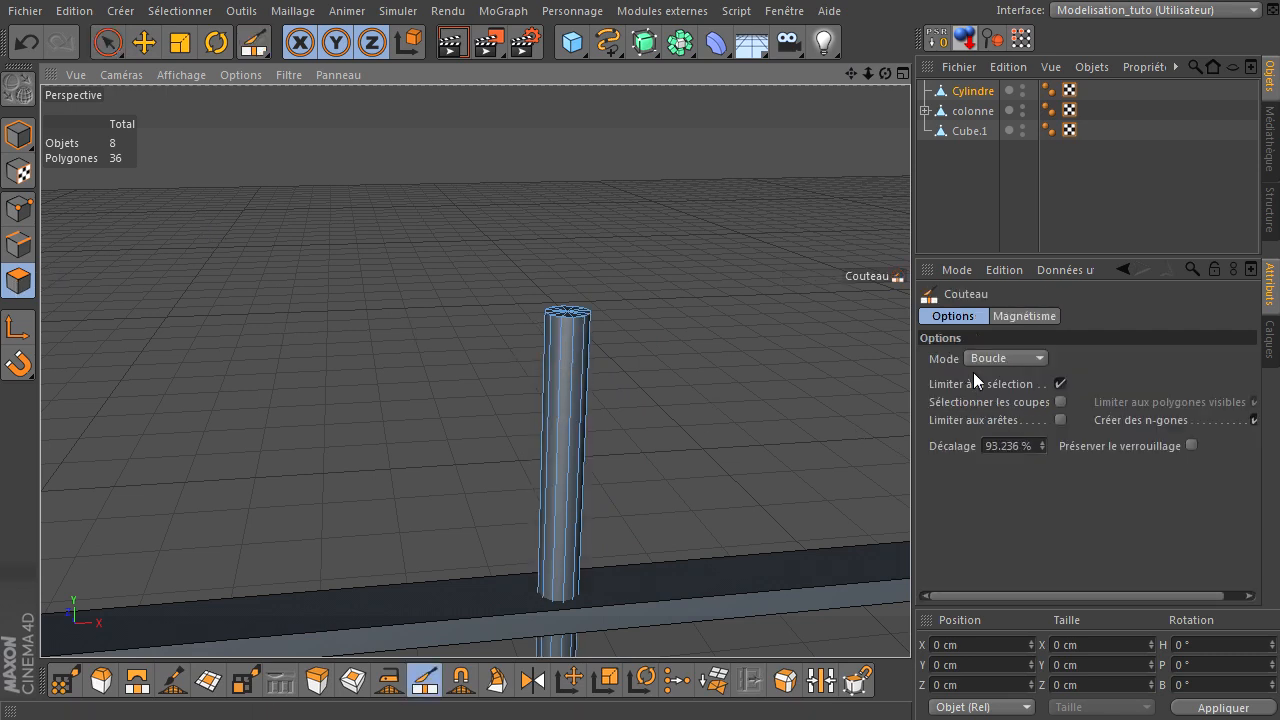
pyautogui.scroll(3, 418, 323)
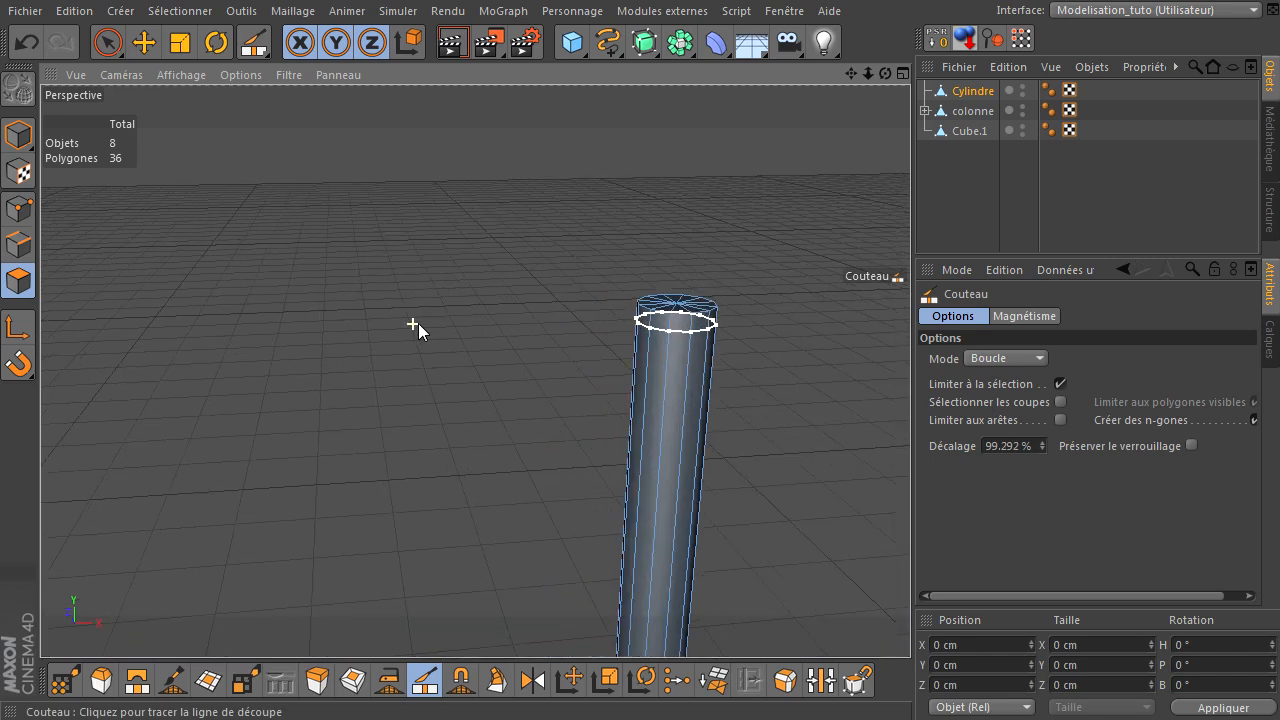
pyautogui.click(677, 366)
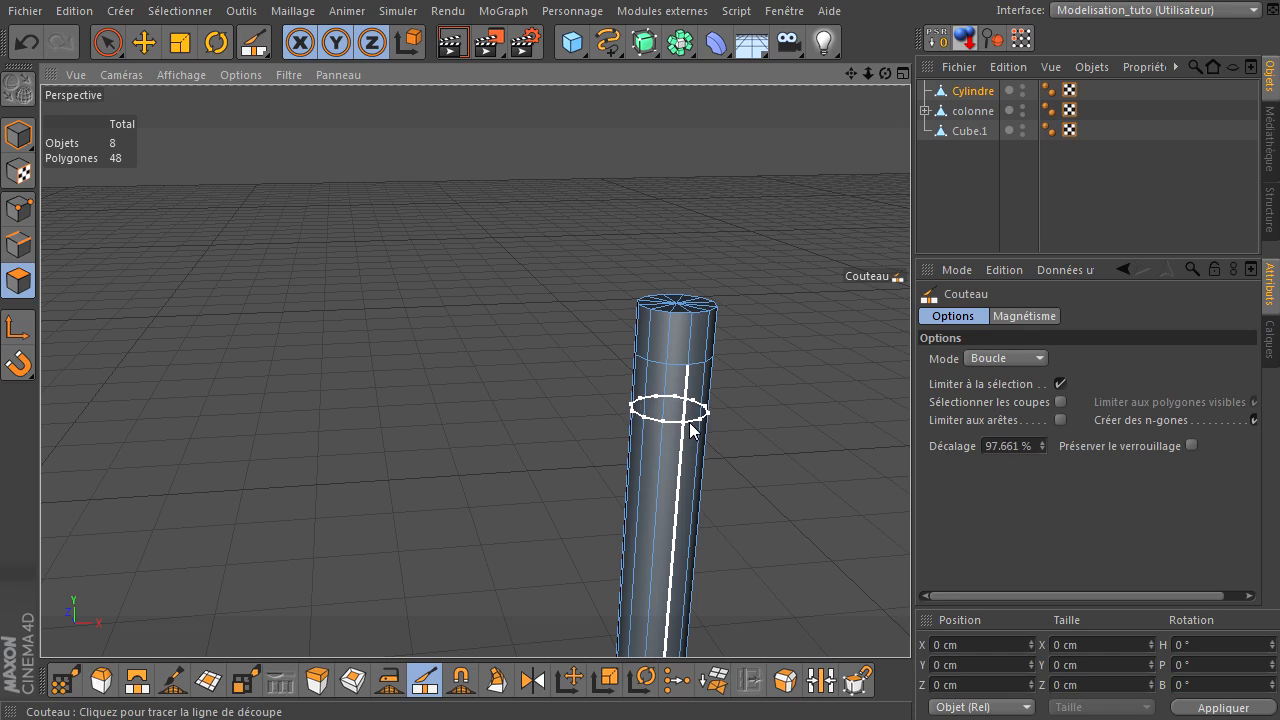
pyautogui.click(691, 410)
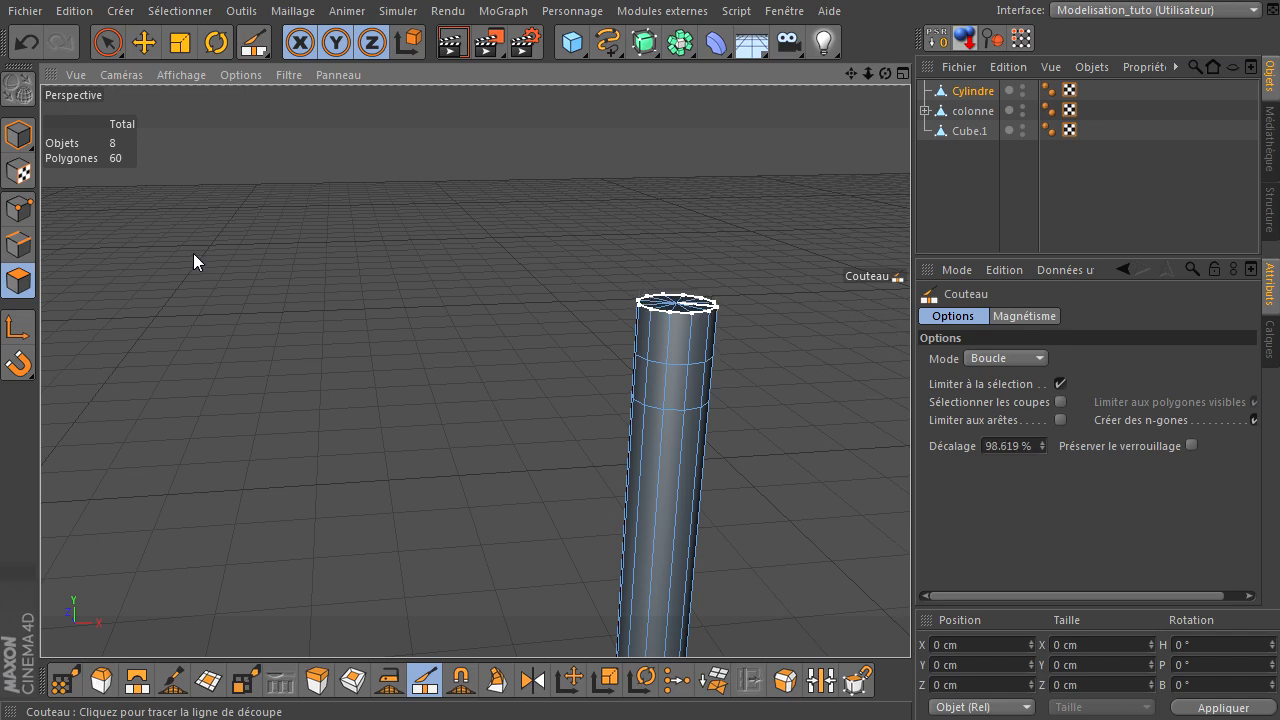
# Select the 12 top cap polygons of the cylinder and extrude them upward by 2.64 cm.
pyautogui.click(110, 40)
pyautogui.scroll(5, 772, 294)
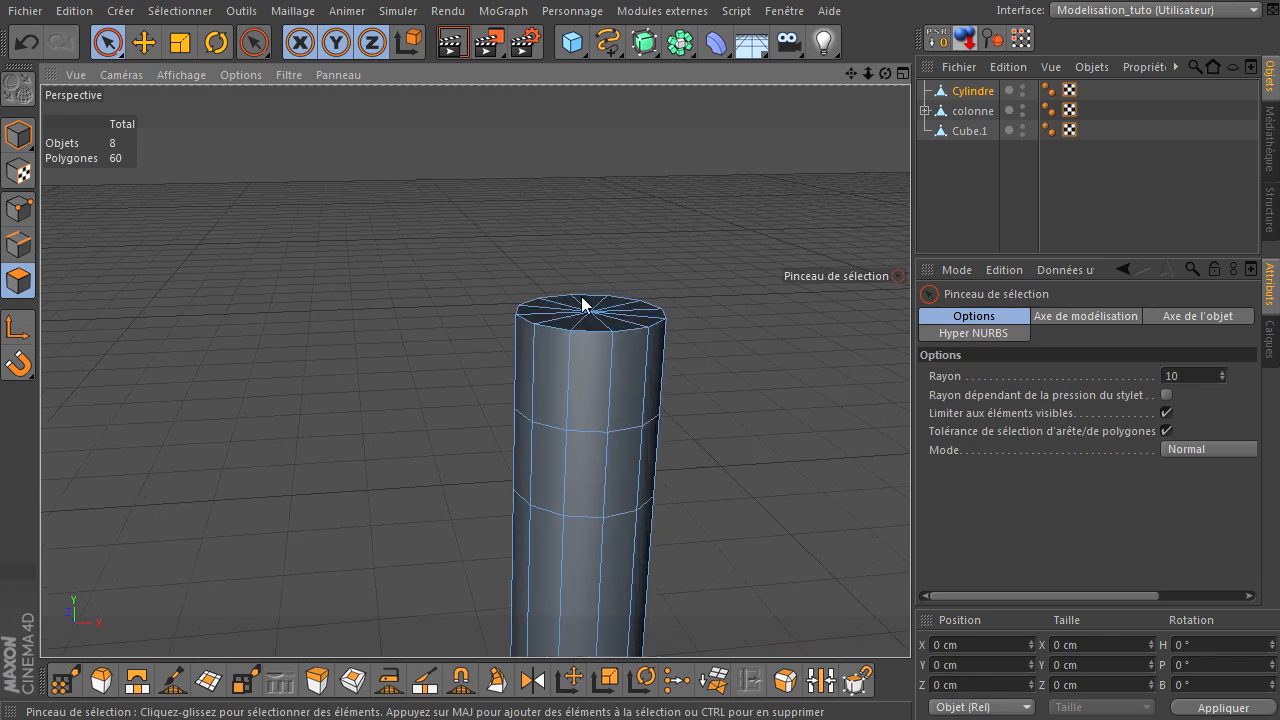
pyautogui.moveTo(605, 306); pyautogui.dragTo(588, 317)
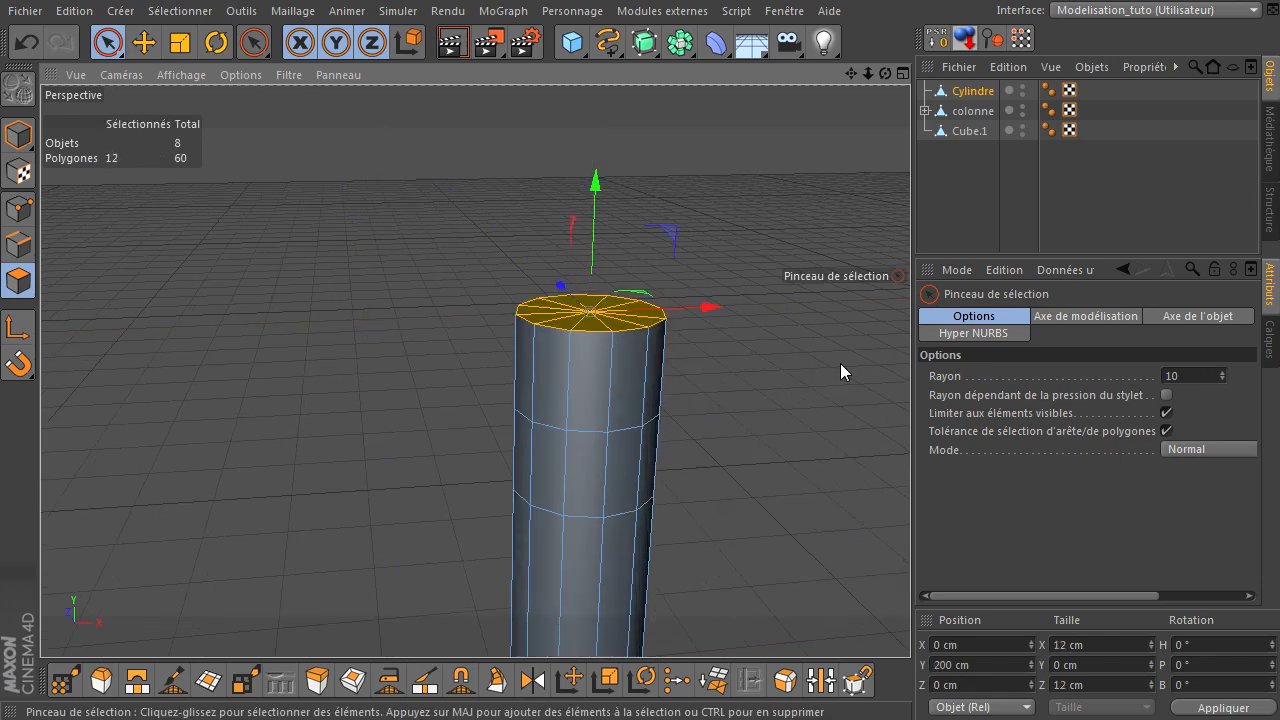
pyautogui.press('d')
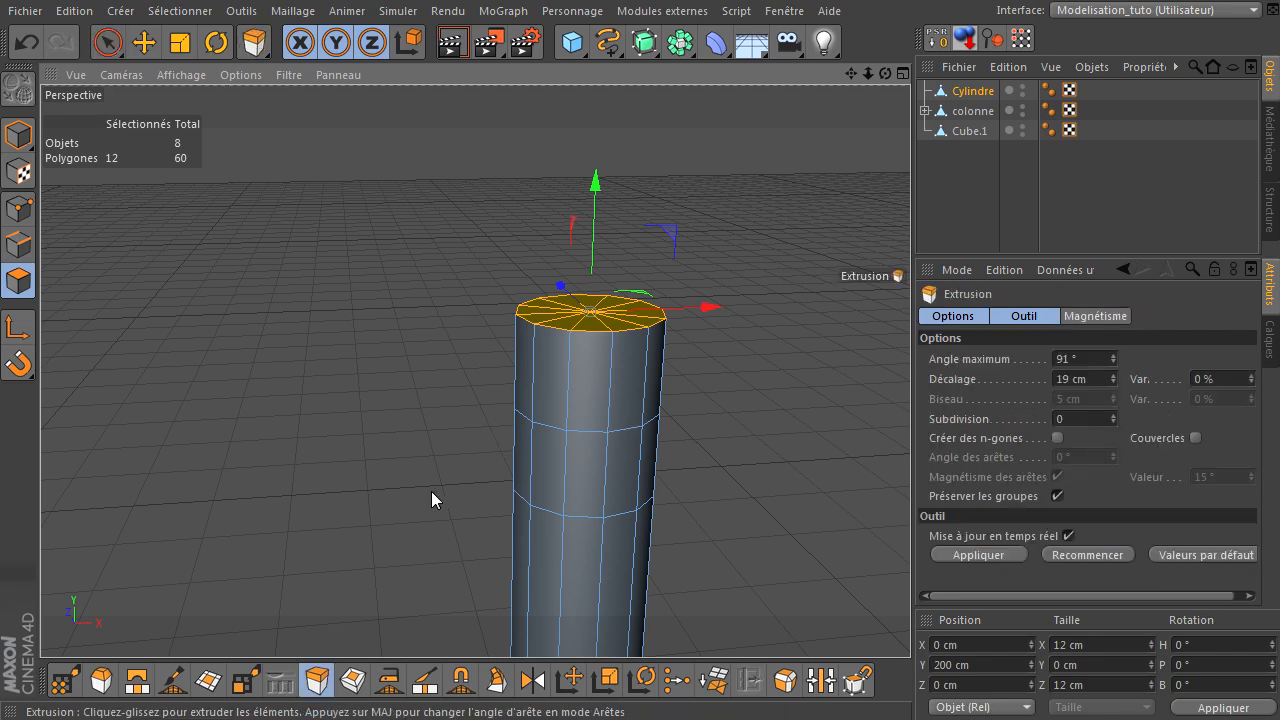
pyautogui.moveTo(400, 438); pyautogui.dragTo(910, 490)
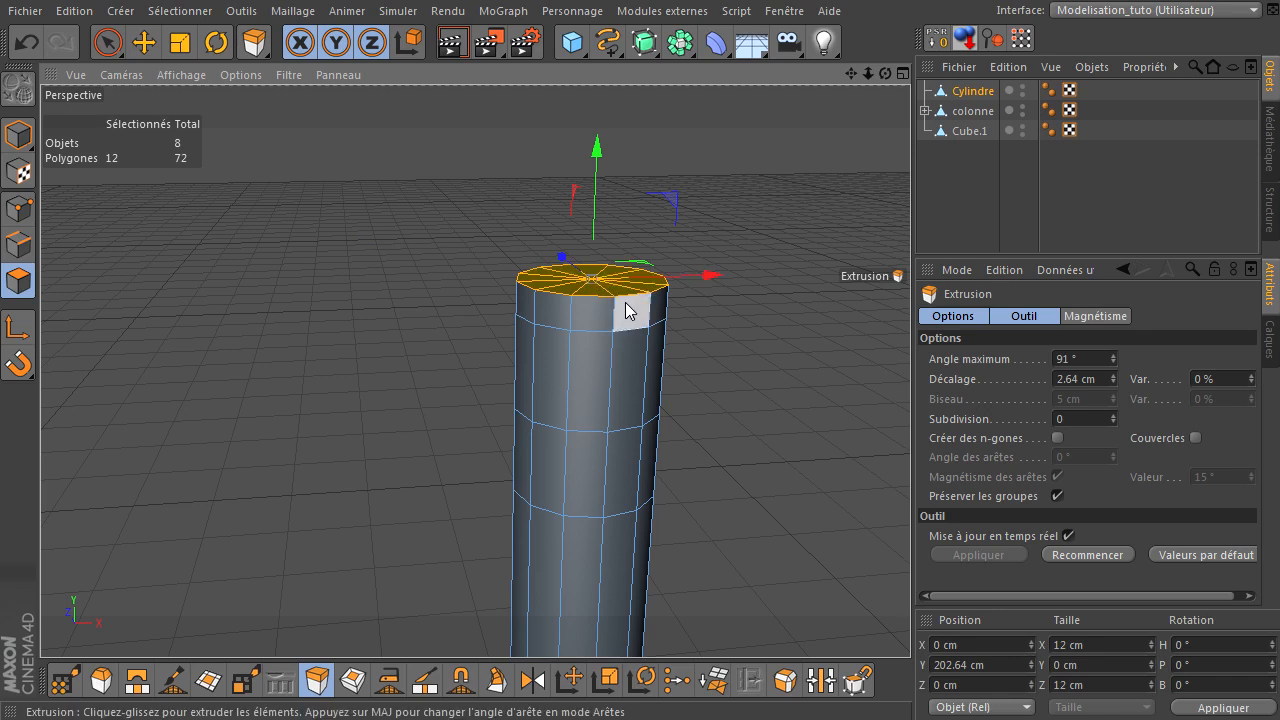
pyautogui.scroll(-5, 225, 445)
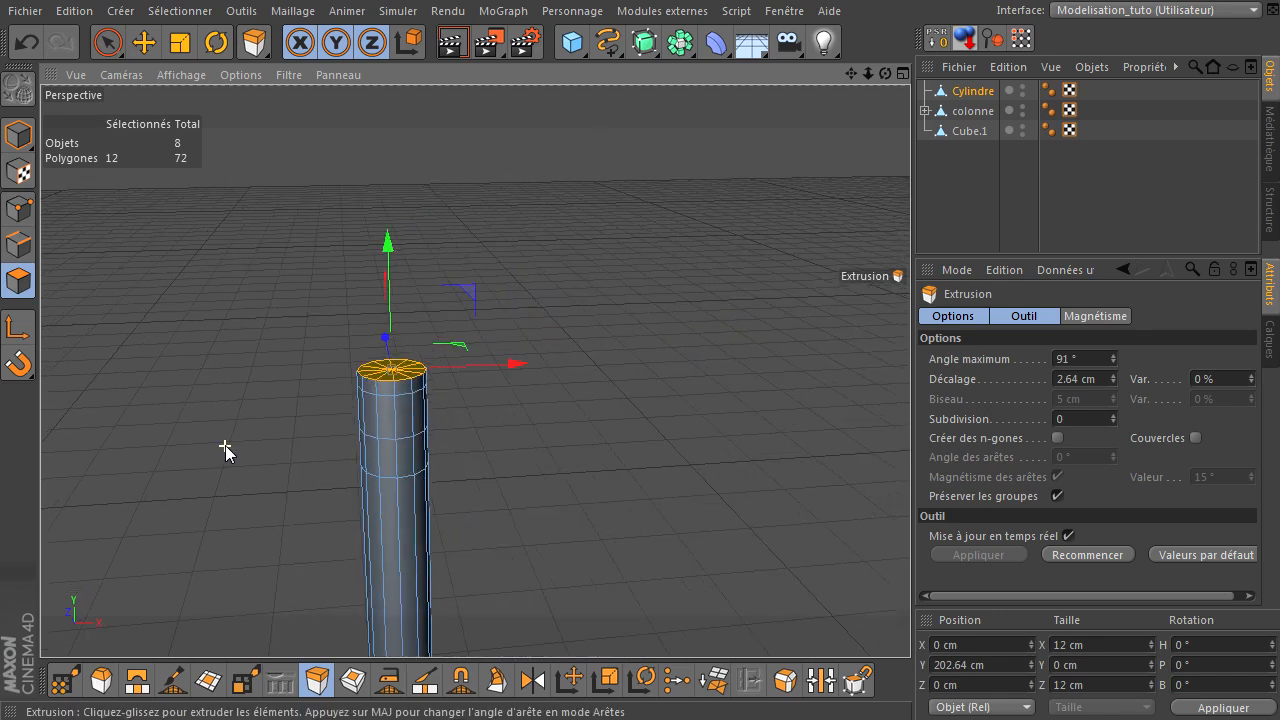
# Extrude the cylinder's 12 top cap polygons upward by 57 cm and activate the Scale tool.
pyautogui.moveTo(851, 72); pyautogui.dragTo(800, 161)
pyautogui.moveTo(722, 199); pyautogui.dragTo(910, 490)
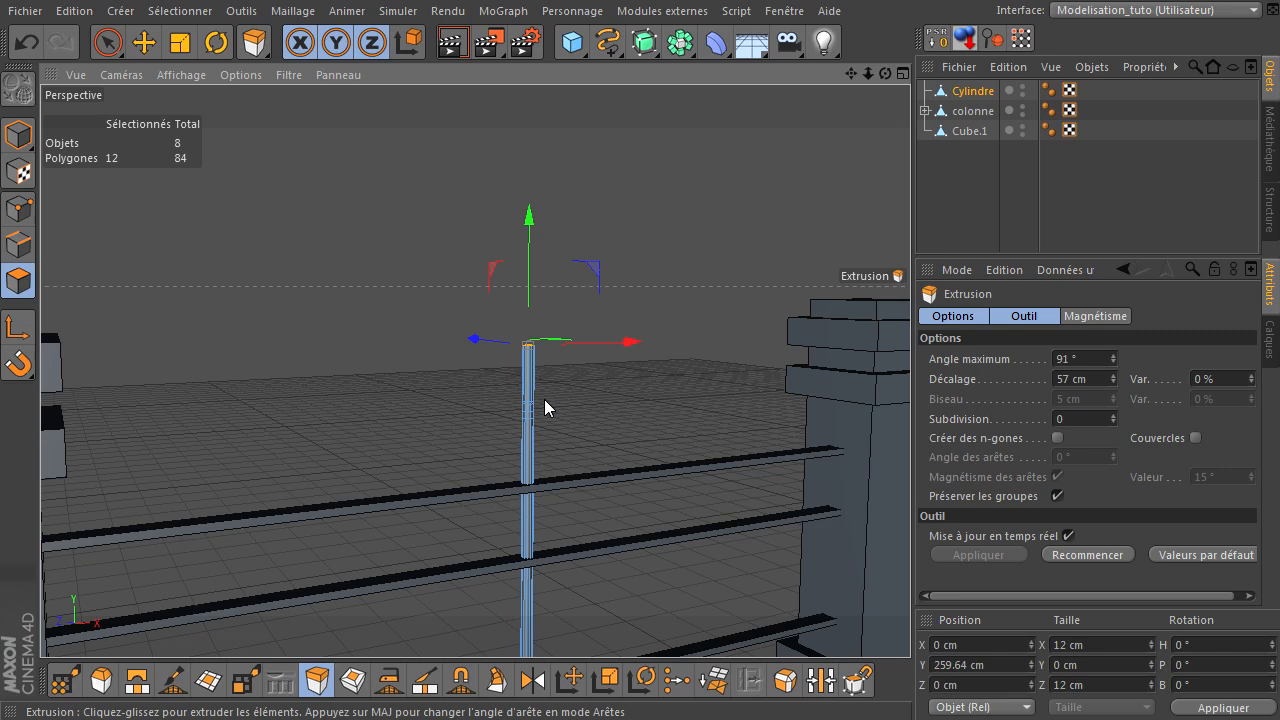
pyautogui.scroll(5, 537, 391)
pyautogui.scroll(3, 537, 391)
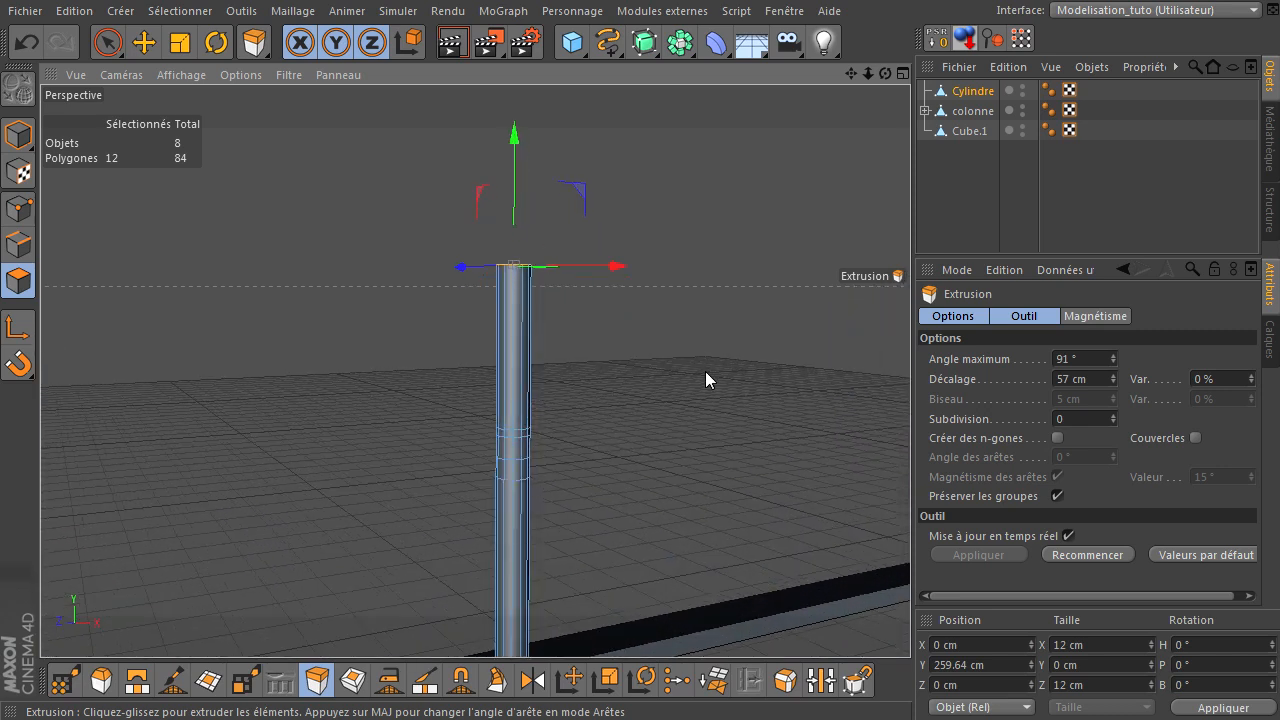
pyautogui.scroll(2, 671, 317)
pyautogui.moveTo(886, 75); pyautogui.dragTo(762, 103)
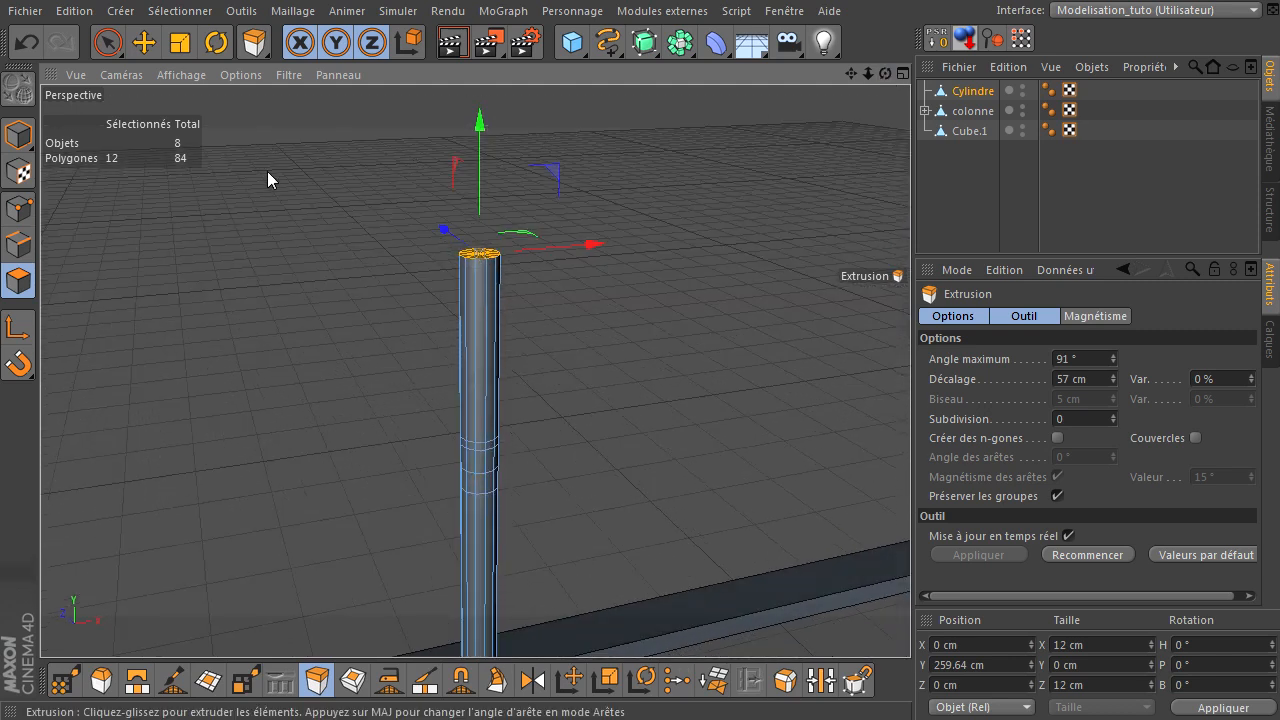
pyautogui.press('t')
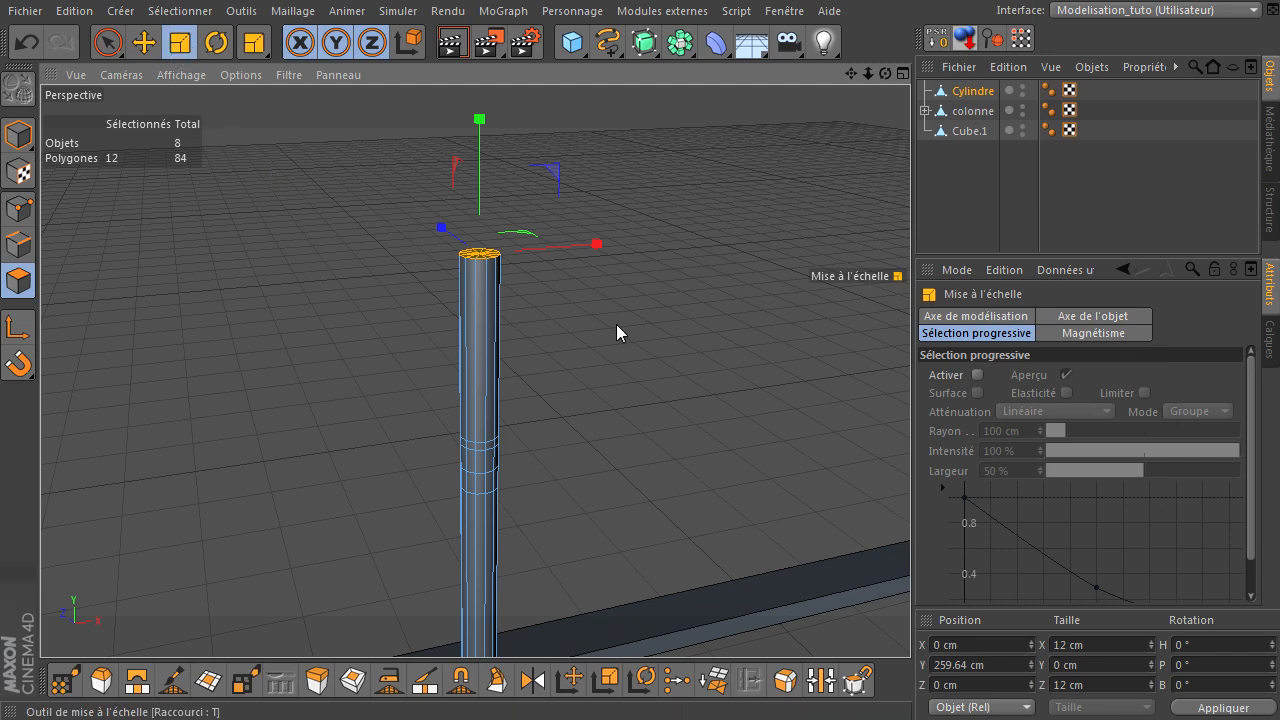
pyautogui.scroll(3, 528, 284)
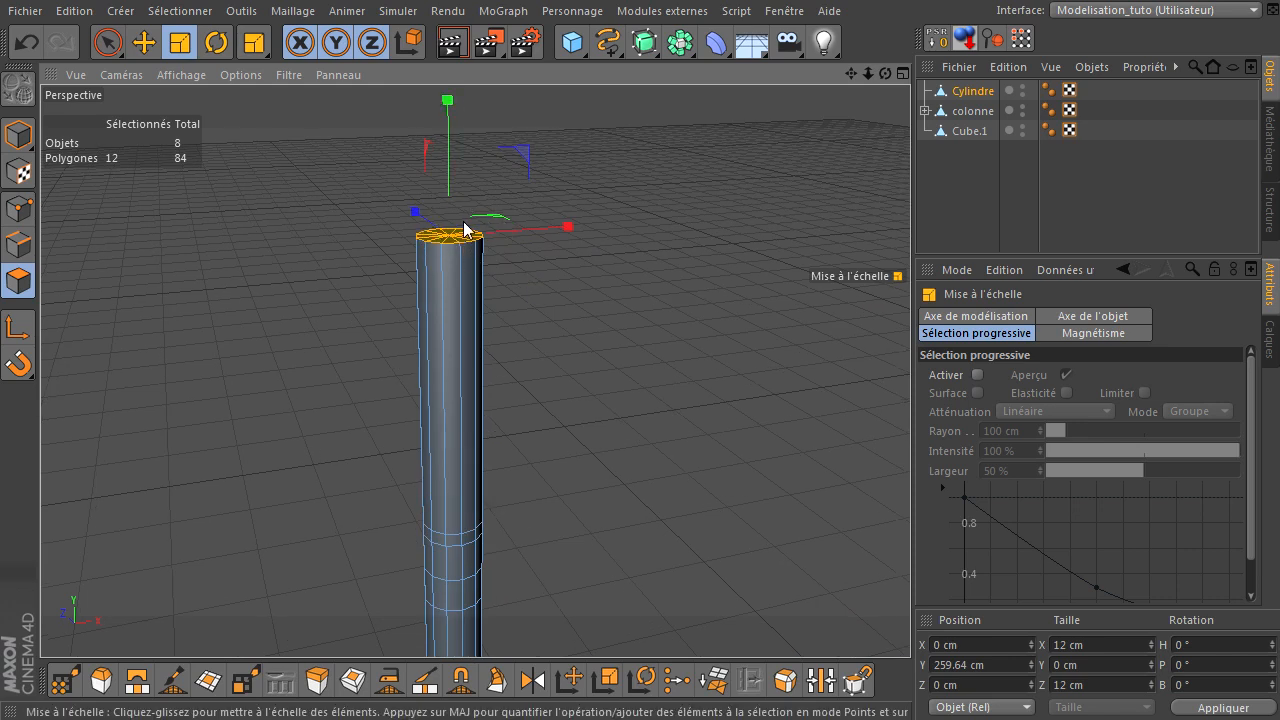
pyautogui.moveTo(886, 74); pyautogui.dragTo(910, 493)
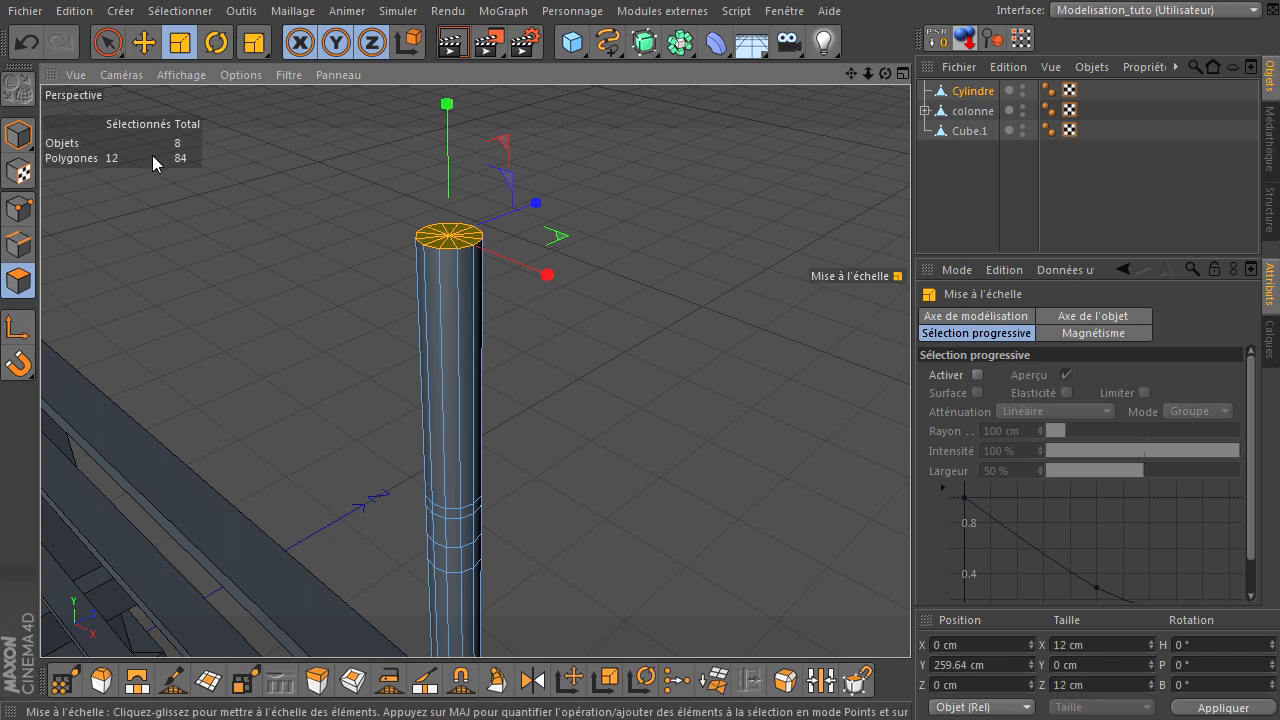
# Hide the axis bands (Bandes d'axes) with the viewport filter, then show them again.
pyautogui.click(289, 76)
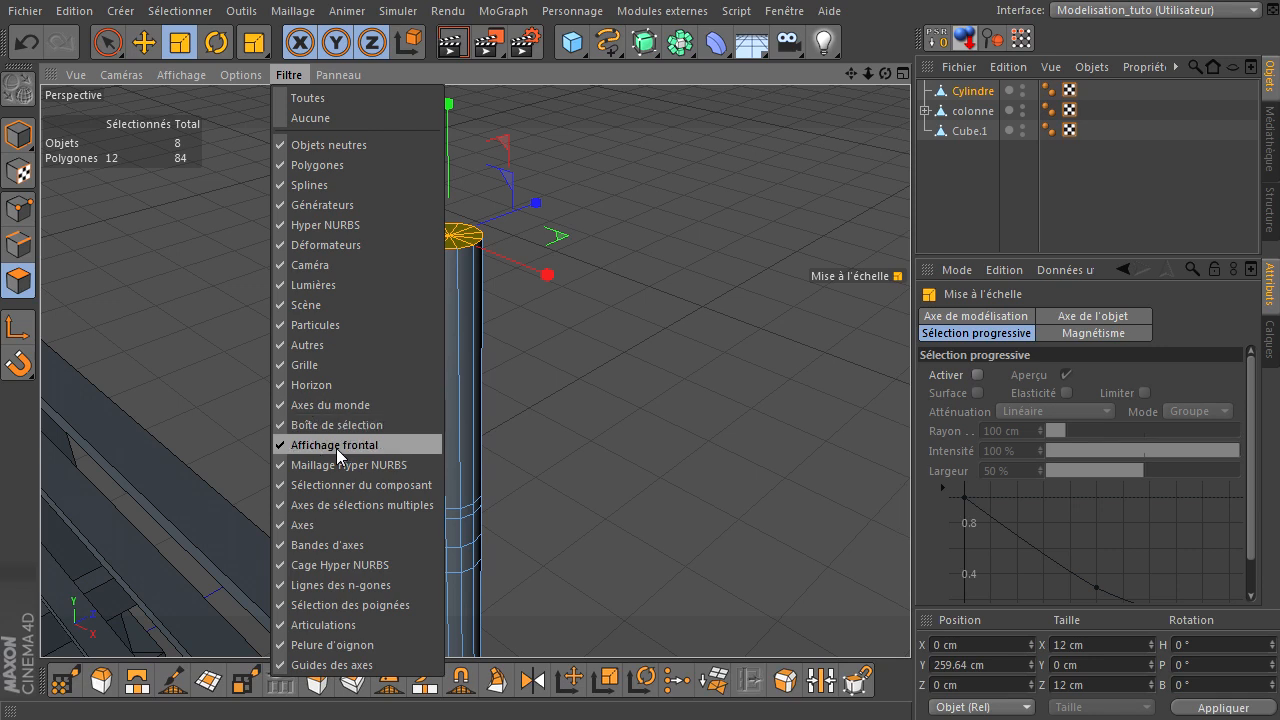
pyautogui.click(355, 545)
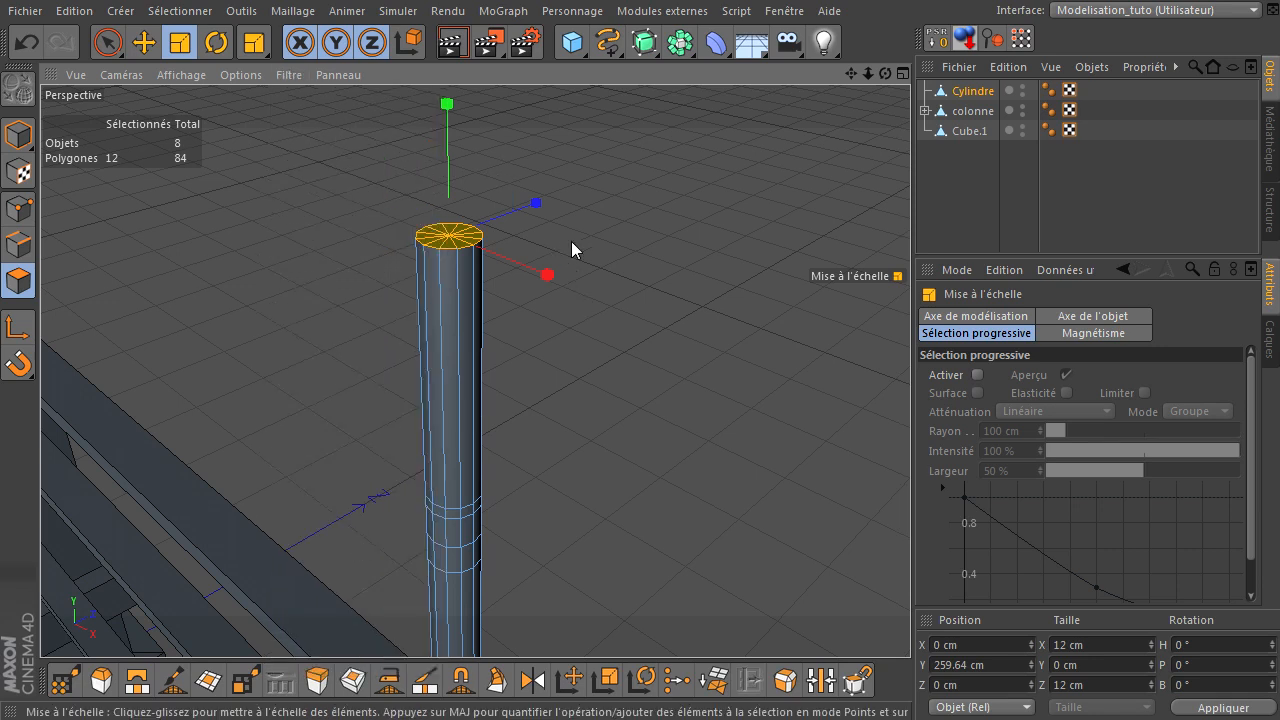
pyautogui.click(292, 75)
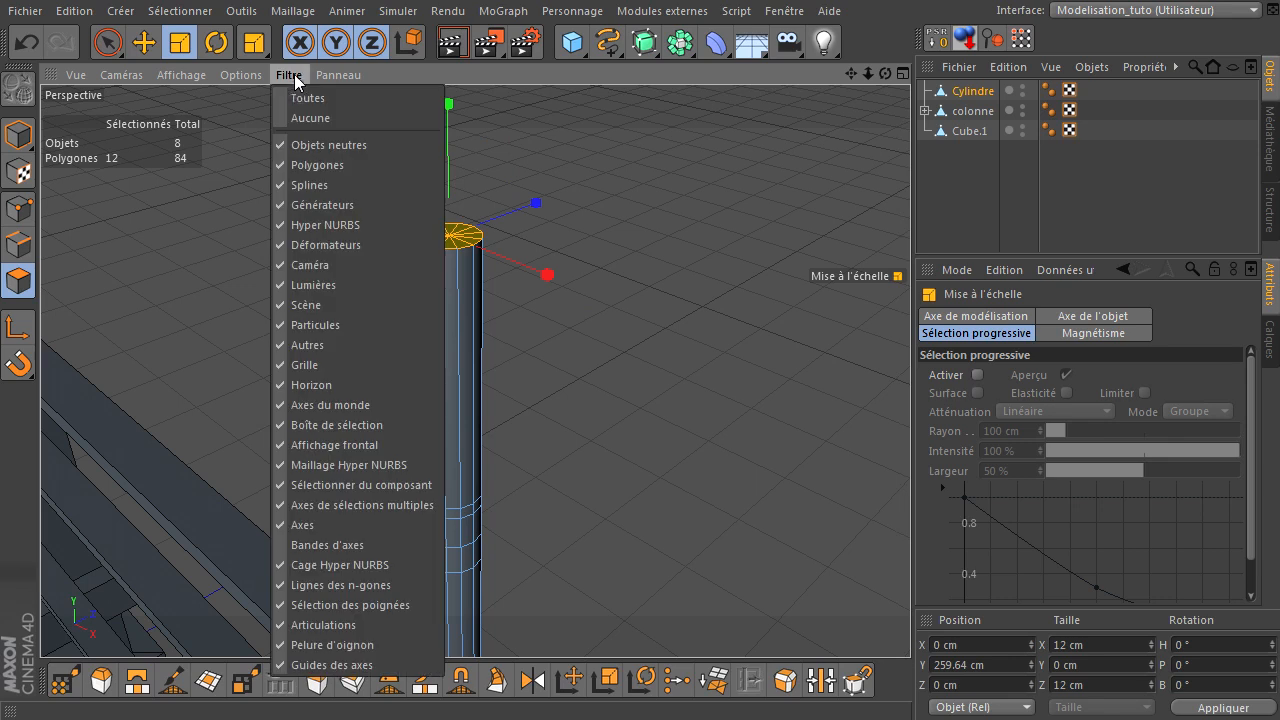
pyautogui.click(307, 547)
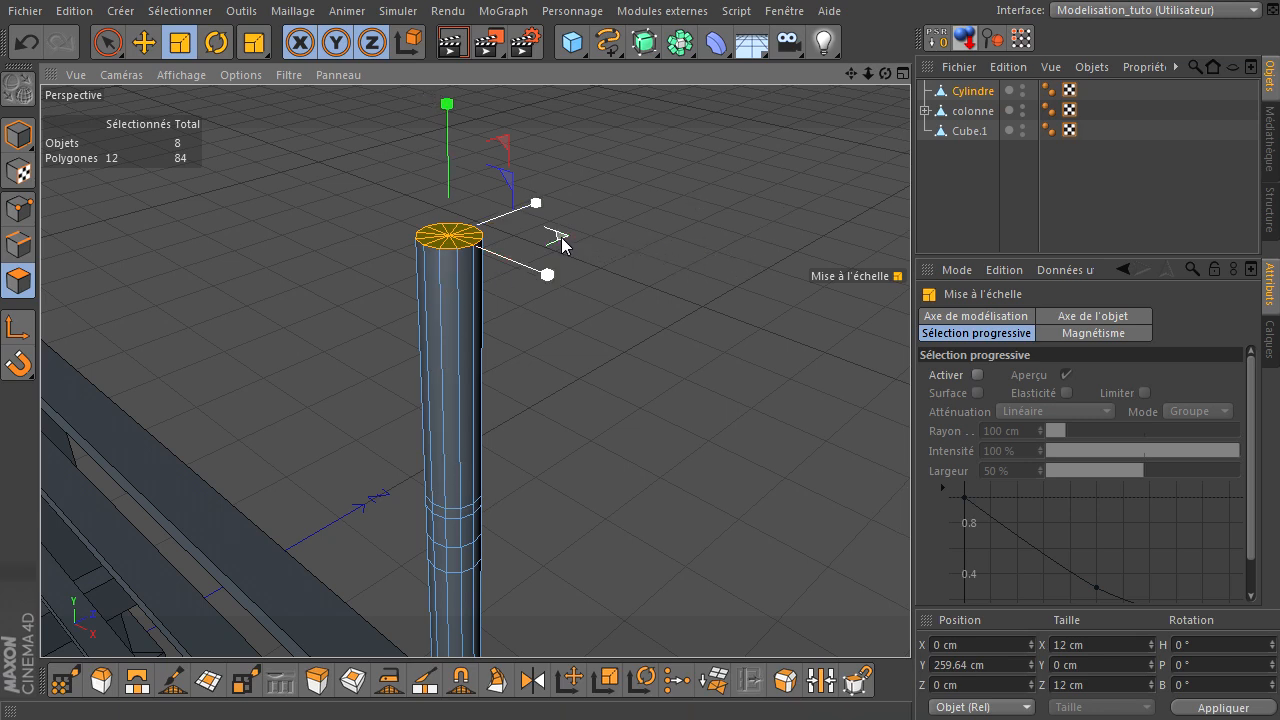
# Scale the top cap polygons down together on X and Z to about 1.13 cm to form a spike, then deselect them.
pyautogui.moveTo(561, 243); pyautogui.dragTo(951, 490)
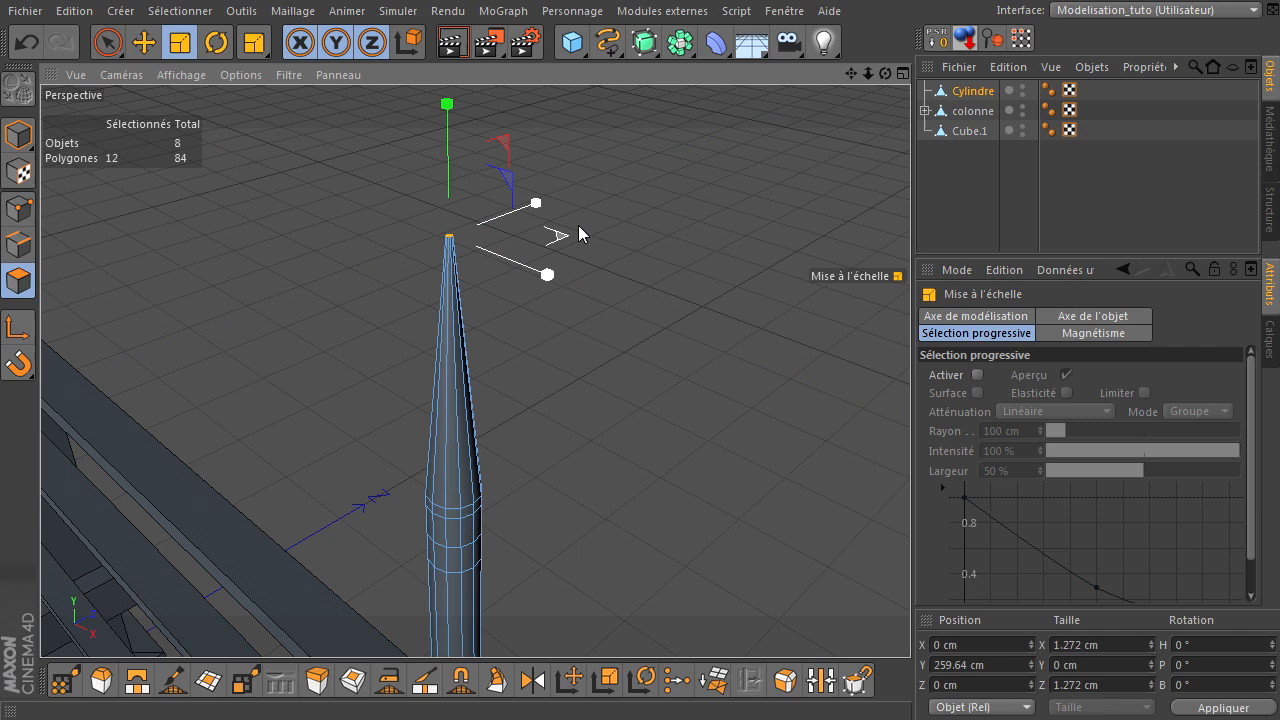
pyautogui.scroll(3, 429, 225)
pyautogui.scroll(5, 429, 225)
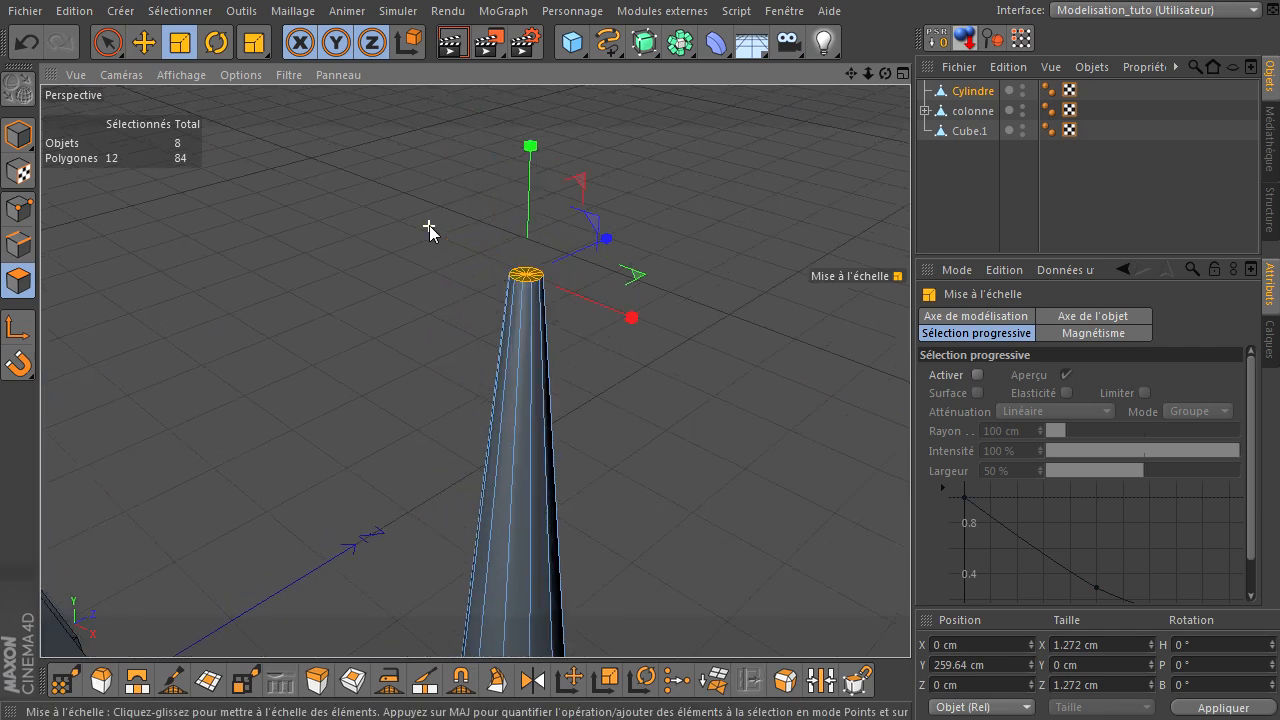
pyautogui.moveTo(723, 300); pyautogui.dragTo(612, 324)
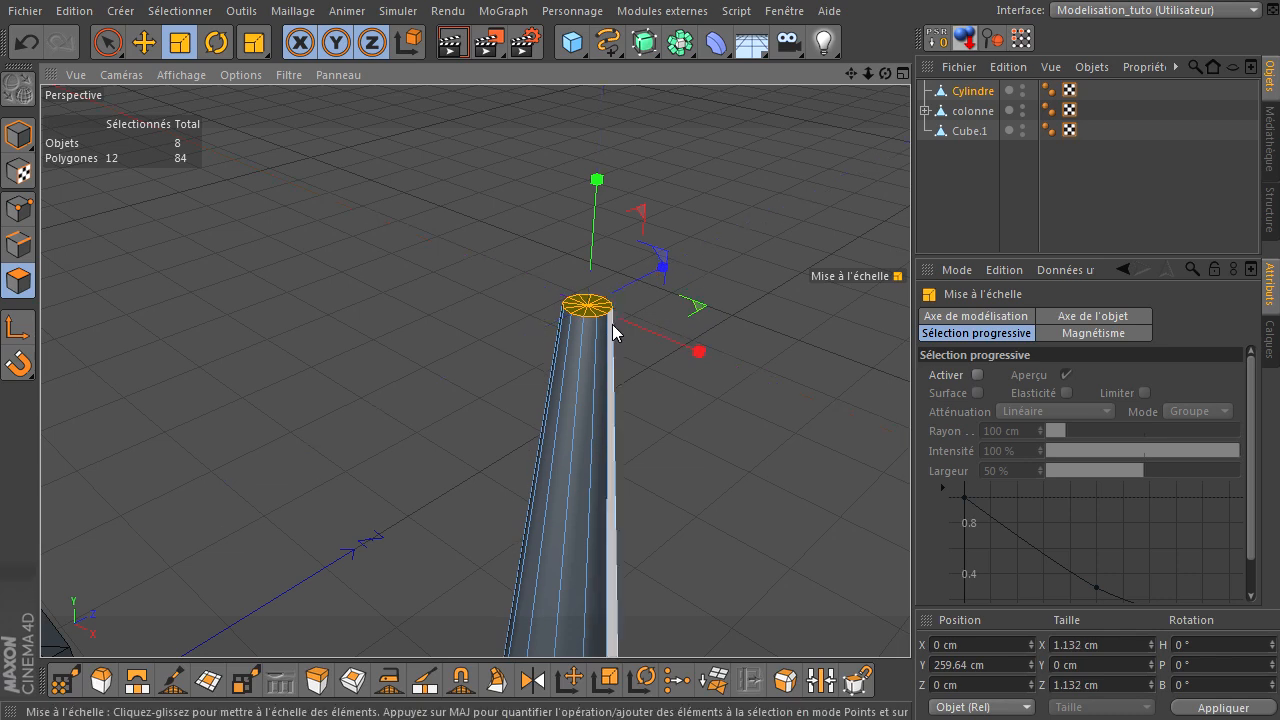
pyautogui.scroll(-5, 726, 464)
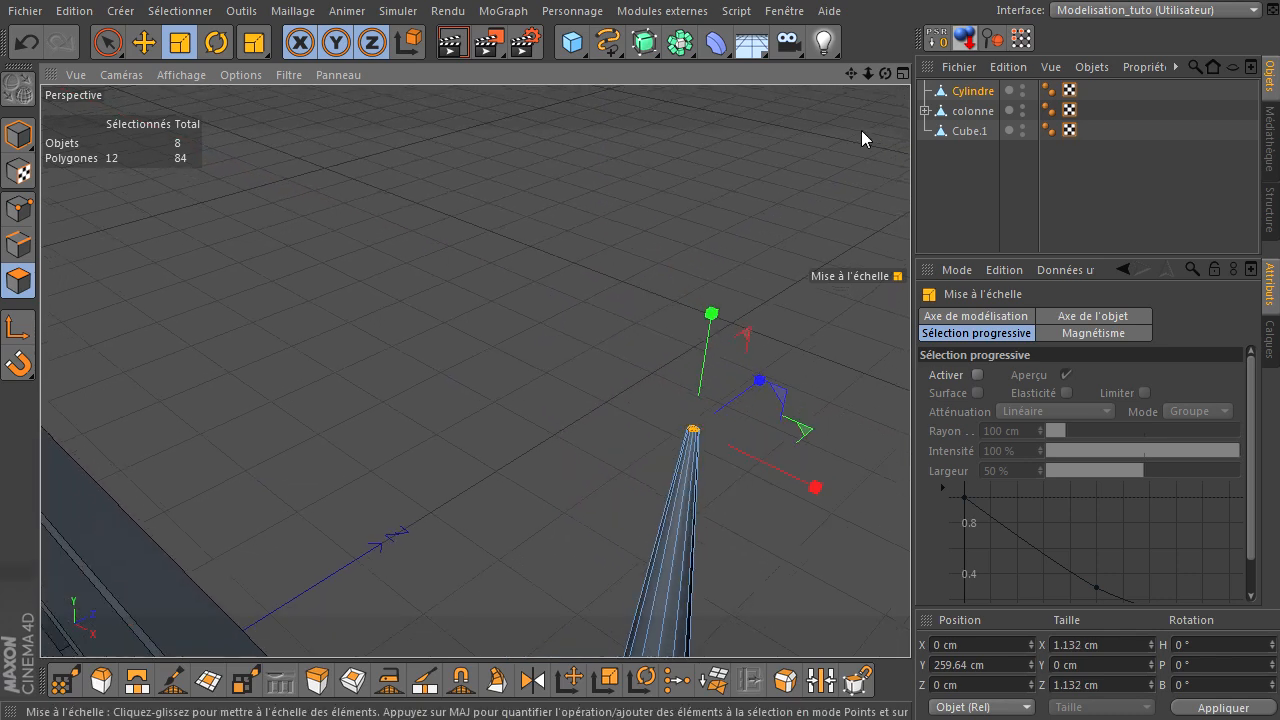
pyautogui.click(833, 181)
# Select the edge loop midway down the banded section below the spike and bevel it with an inner offset of 1.97 cm.
pyautogui.keyDown('alt'); pyautogui.moveTo(889, 460); pyautogui.dragTo(910, 490, button='middle'); pyautogui.keyUp('alt')
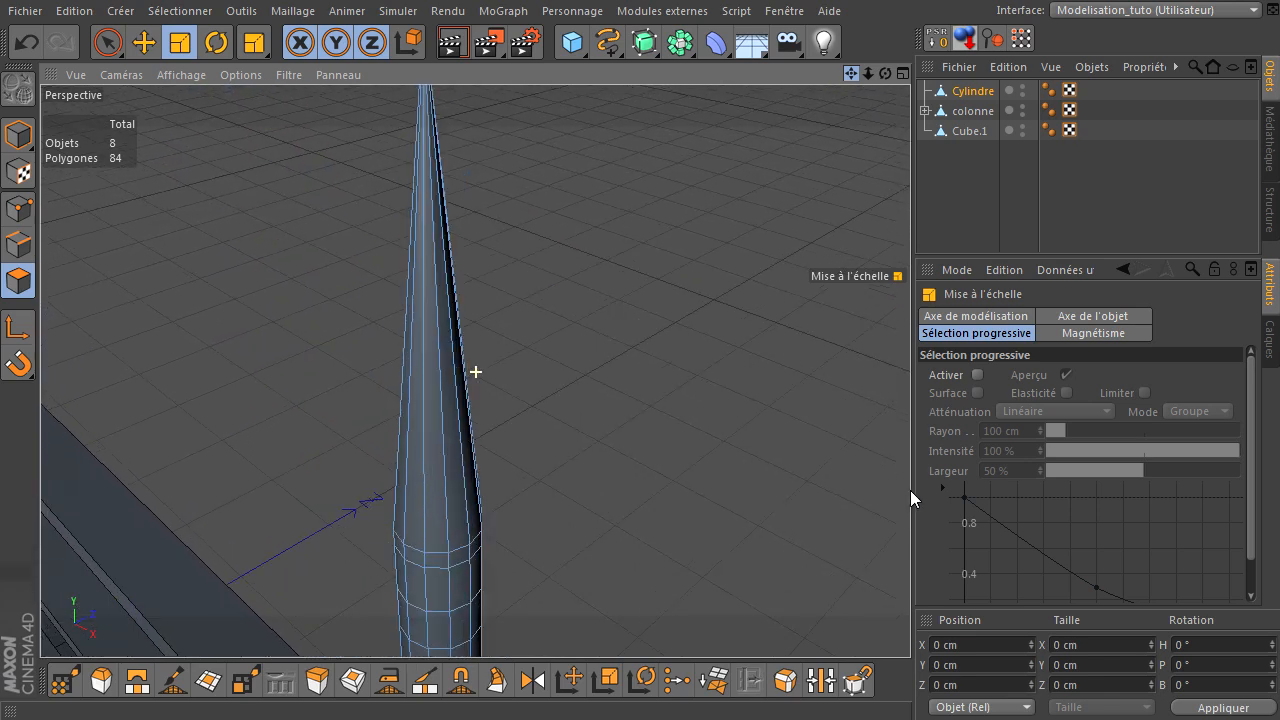
pyautogui.moveTo(910, 490); pyautogui.dragTo(856, 76)
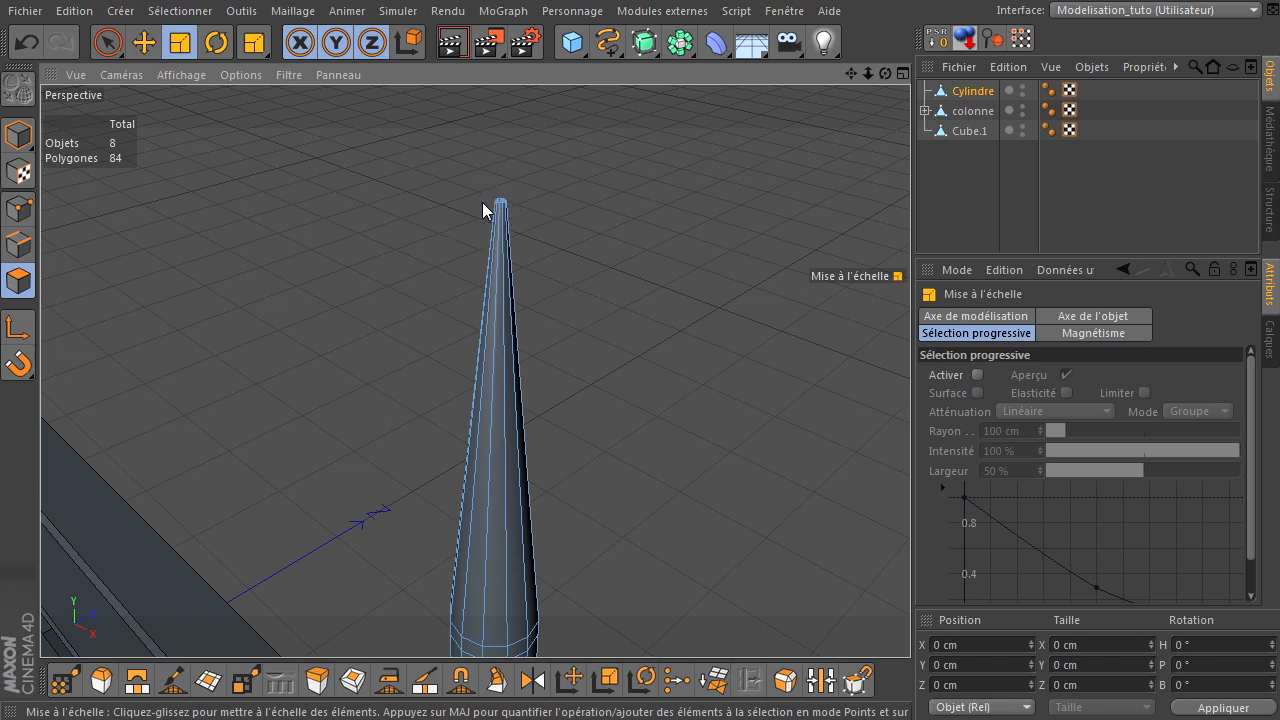
pyautogui.scroll(-3, 527, 321)
pyautogui.moveTo(910, 490); pyautogui.dragTo(851, 74)
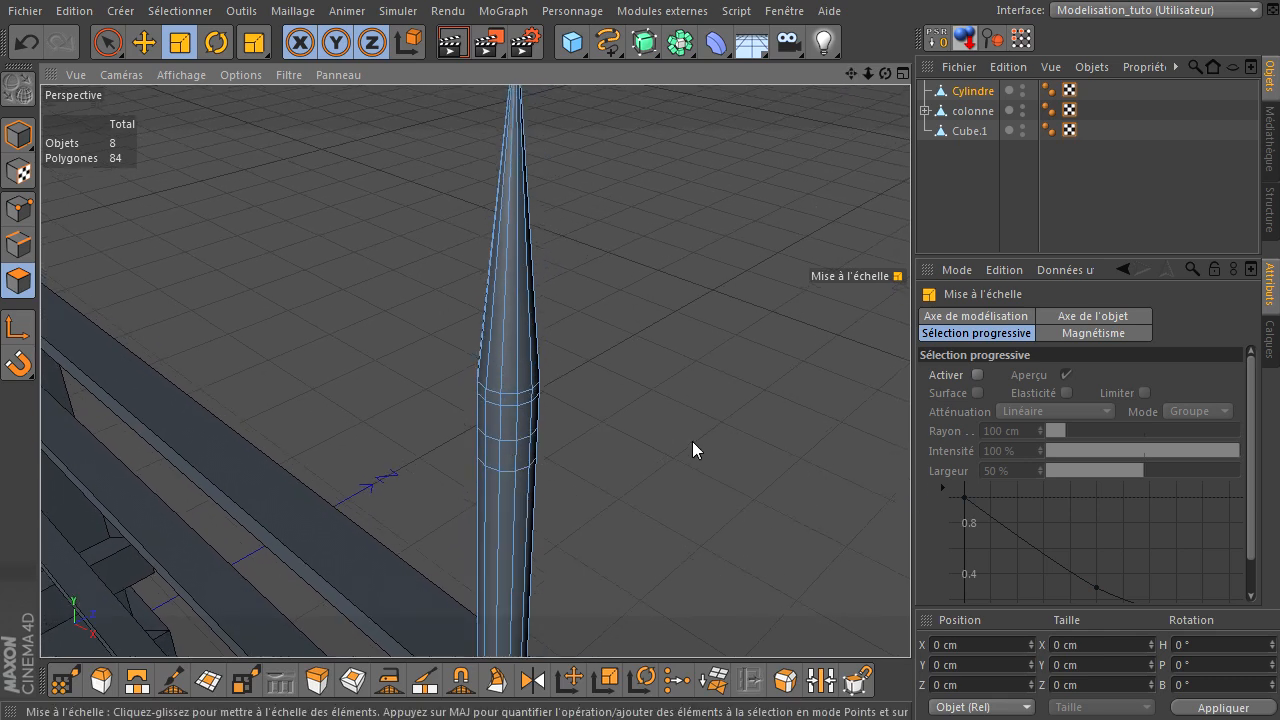
pyautogui.scroll(3, 486, 450)
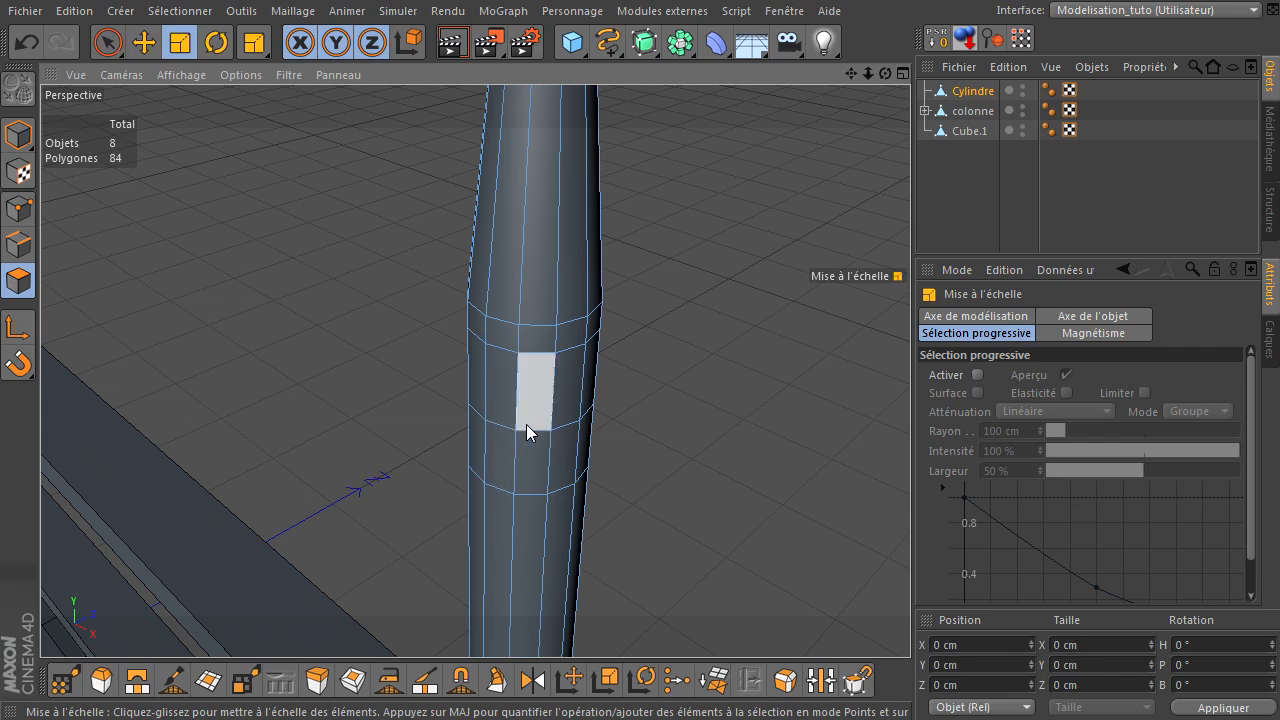
pyautogui.click(18, 244)
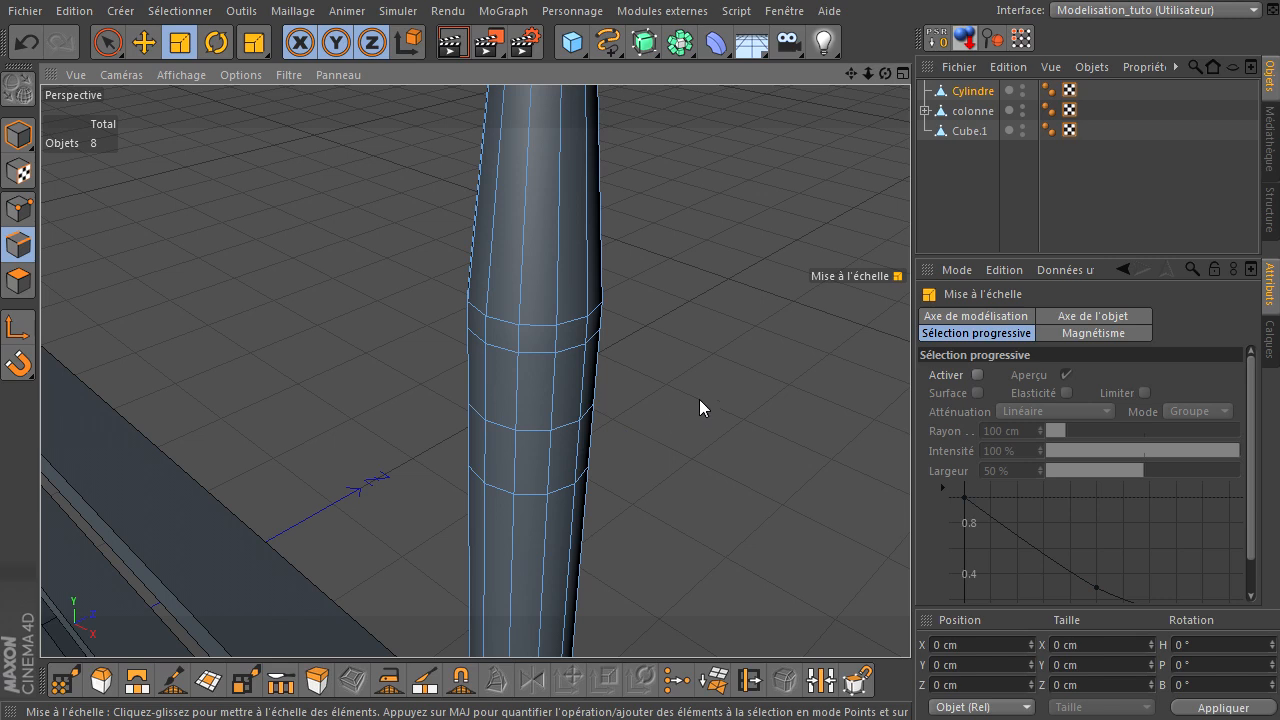
pyautogui.press('u')
pyautogui.press('l')
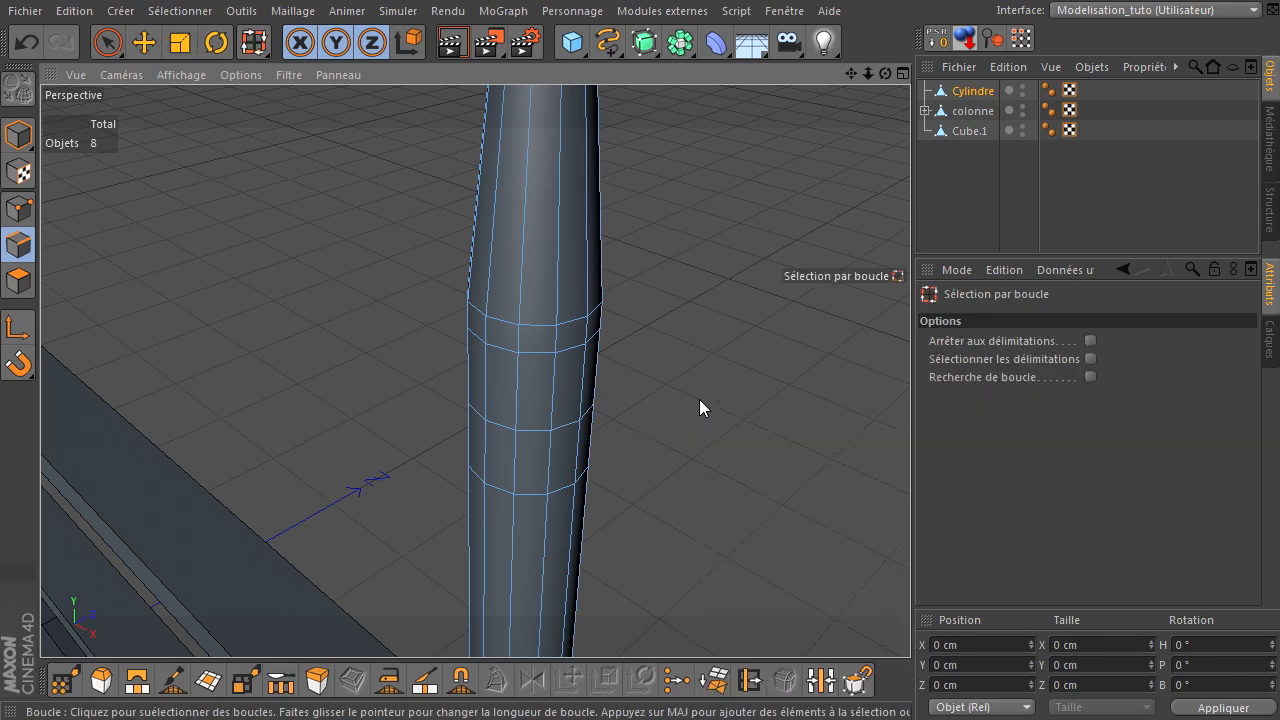
pyautogui.click(561, 424)
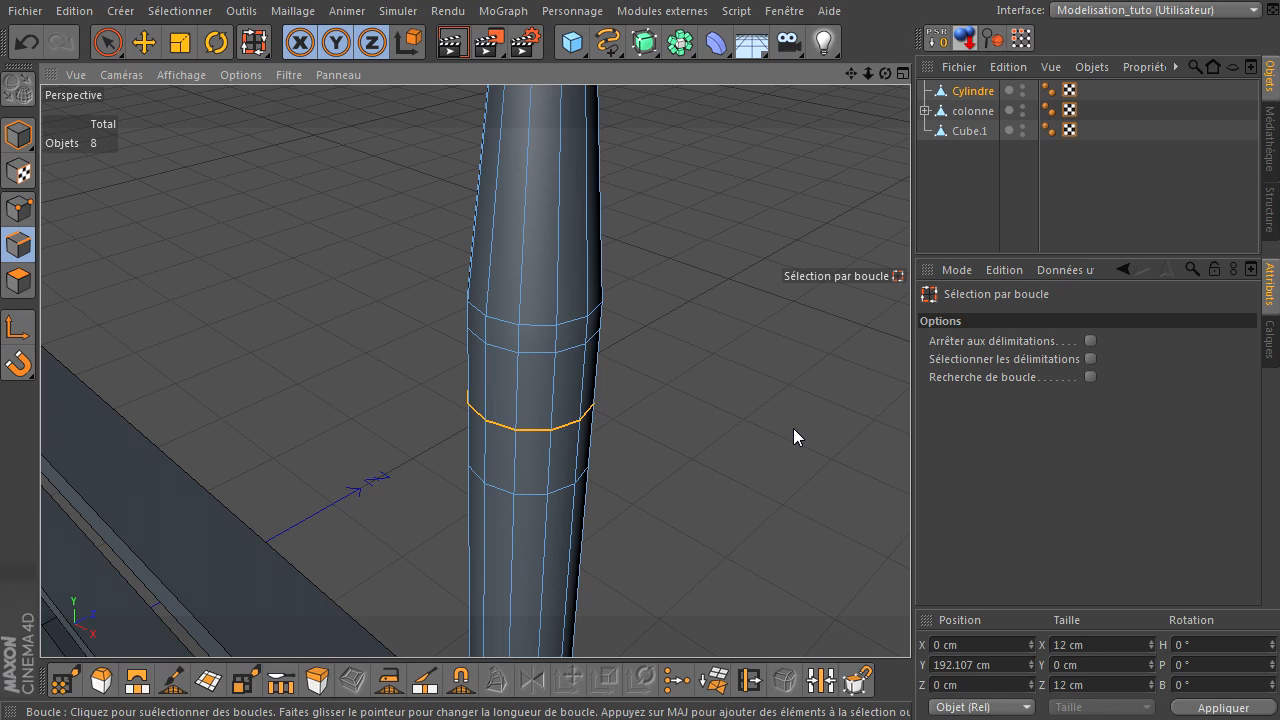
pyautogui.press('m')
pyautogui.press('s')
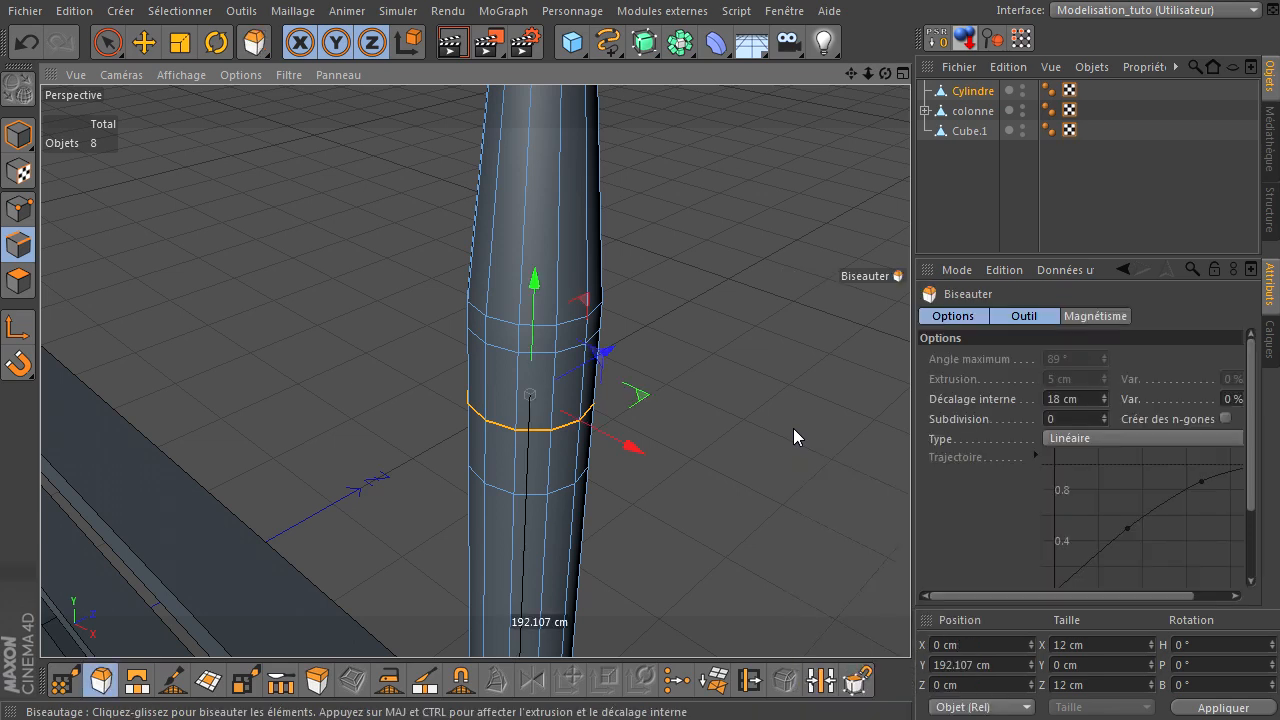
pyautogui.moveTo(793, 429); pyautogui.dragTo(910, 490)
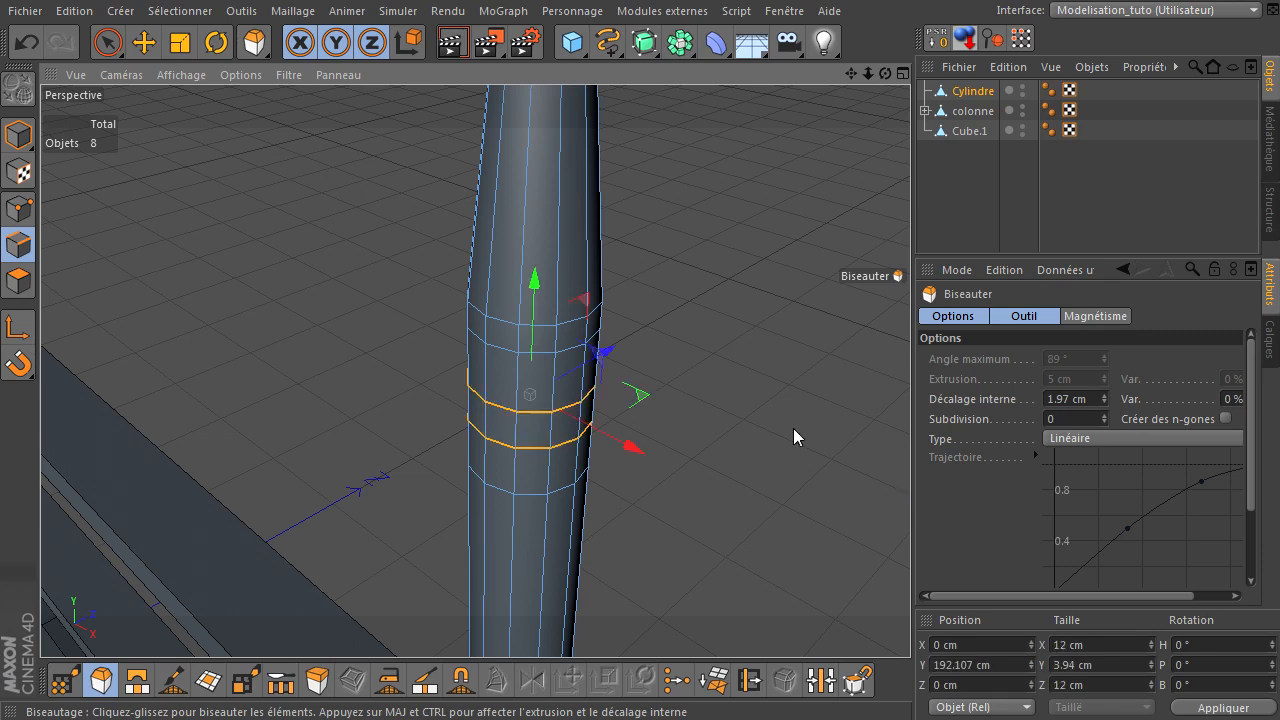
# Select the polygon loops directly above and below the bevelled band and extrude them inward by -1.1 cm to form two grooves.
pyautogui.click(21, 285)
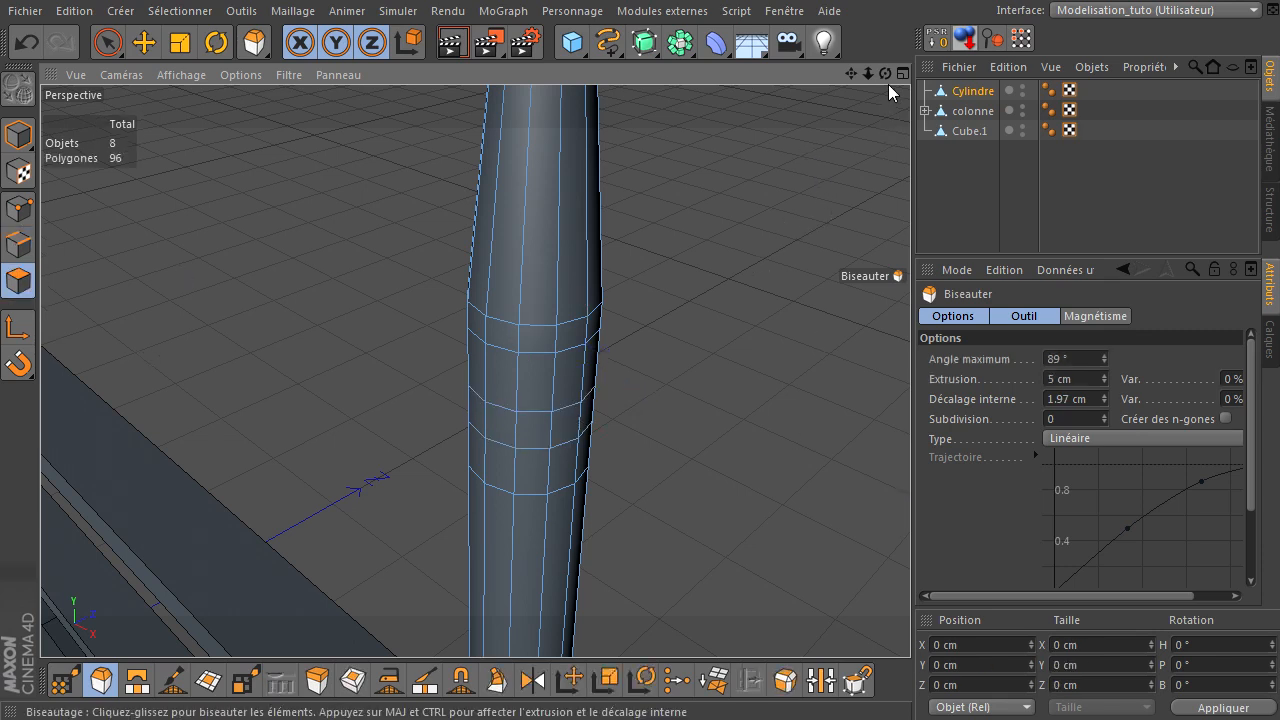
pyautogui.moveTo(885, 73); pyautogui.dragTo(910, 490)
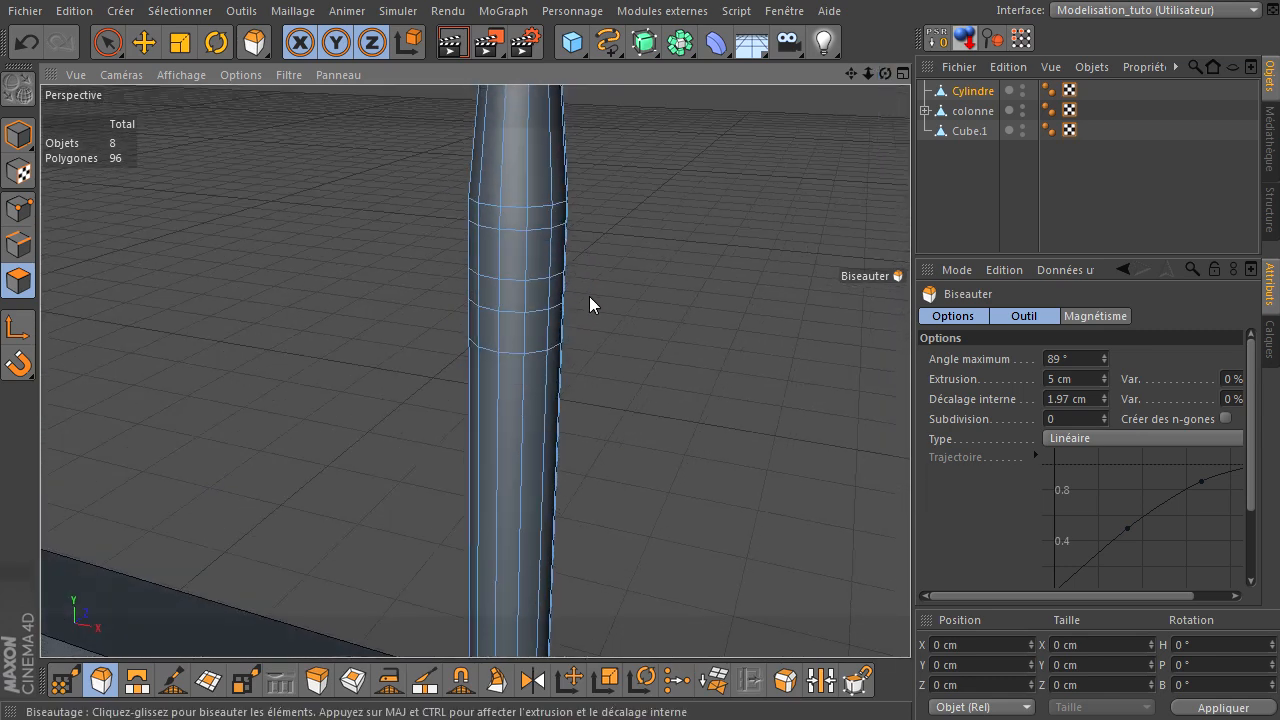
pyautogui.press('u')
pyautogui.press('l')
pyautogui.click(532, 256)
pyautogui.keyDown('shift'); pyautogui.click(527, 332); pyautogui.keyUp('shift')
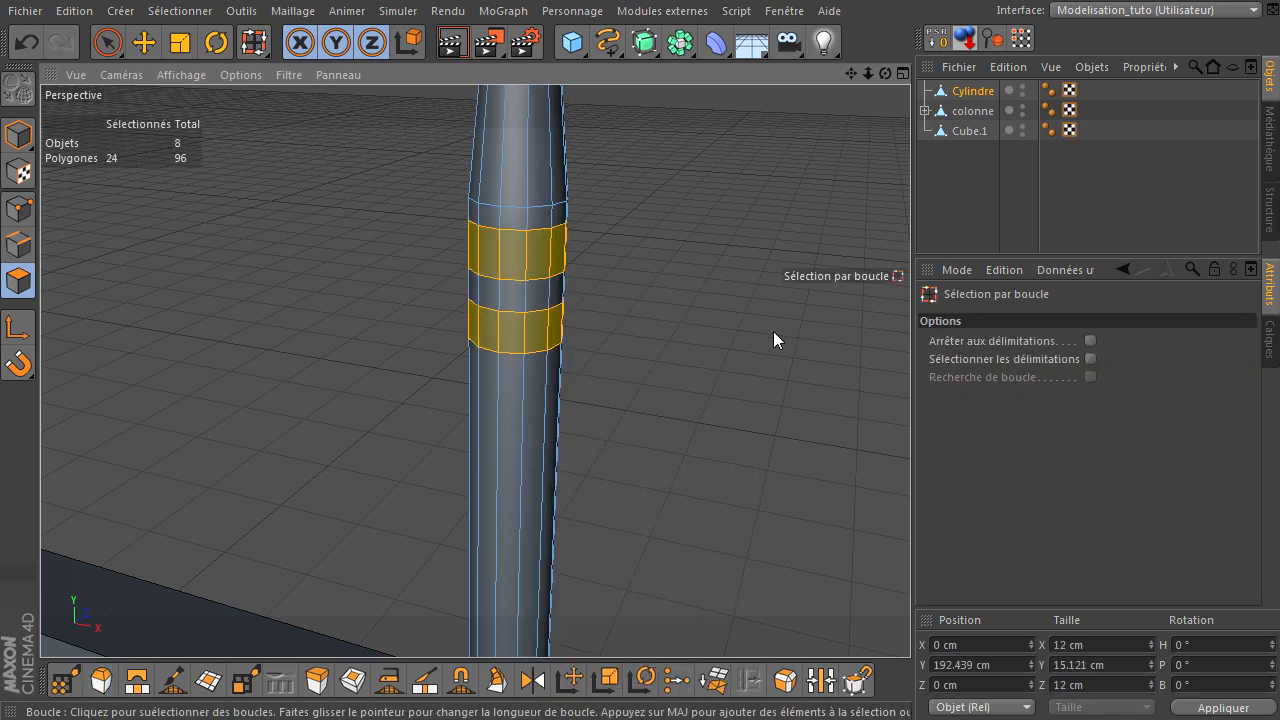
pyautogui.press('d')
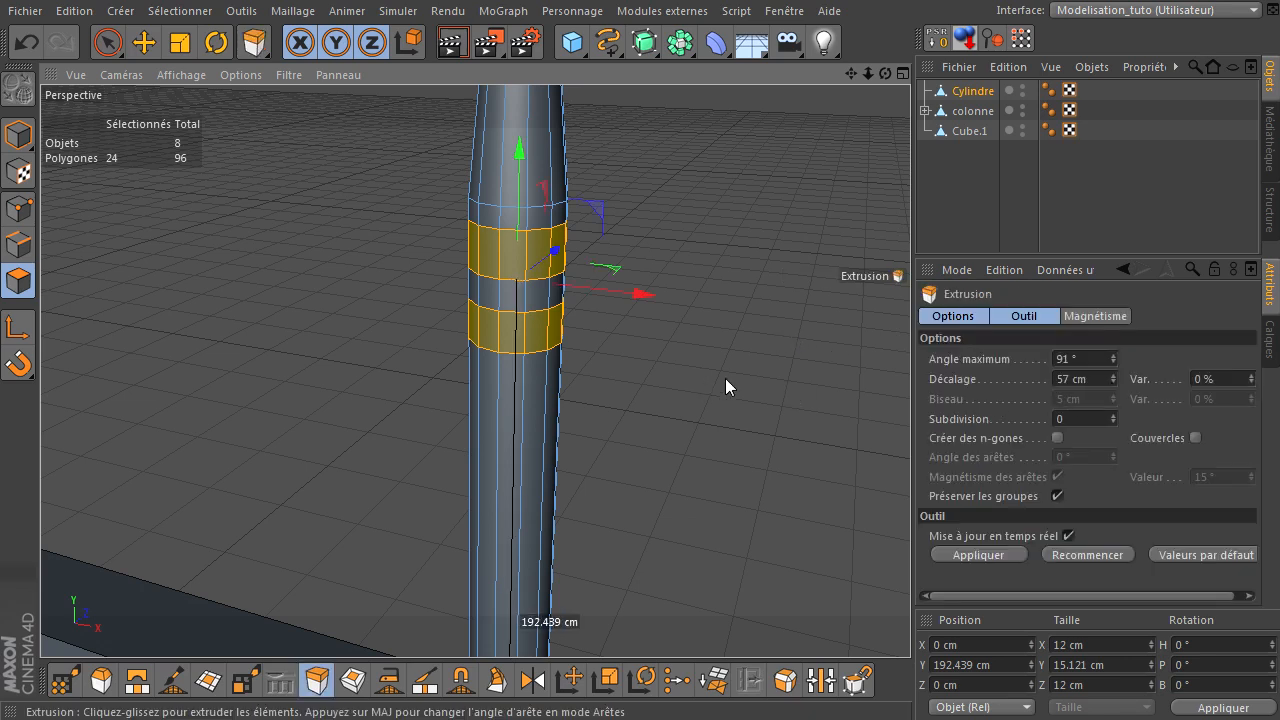
pyautogui.moveTo(882, 71); pyautogui.dragTo(908, 489)
pyautogui.moveTo(774, 273); pyautogui.dragTo(910, 490)
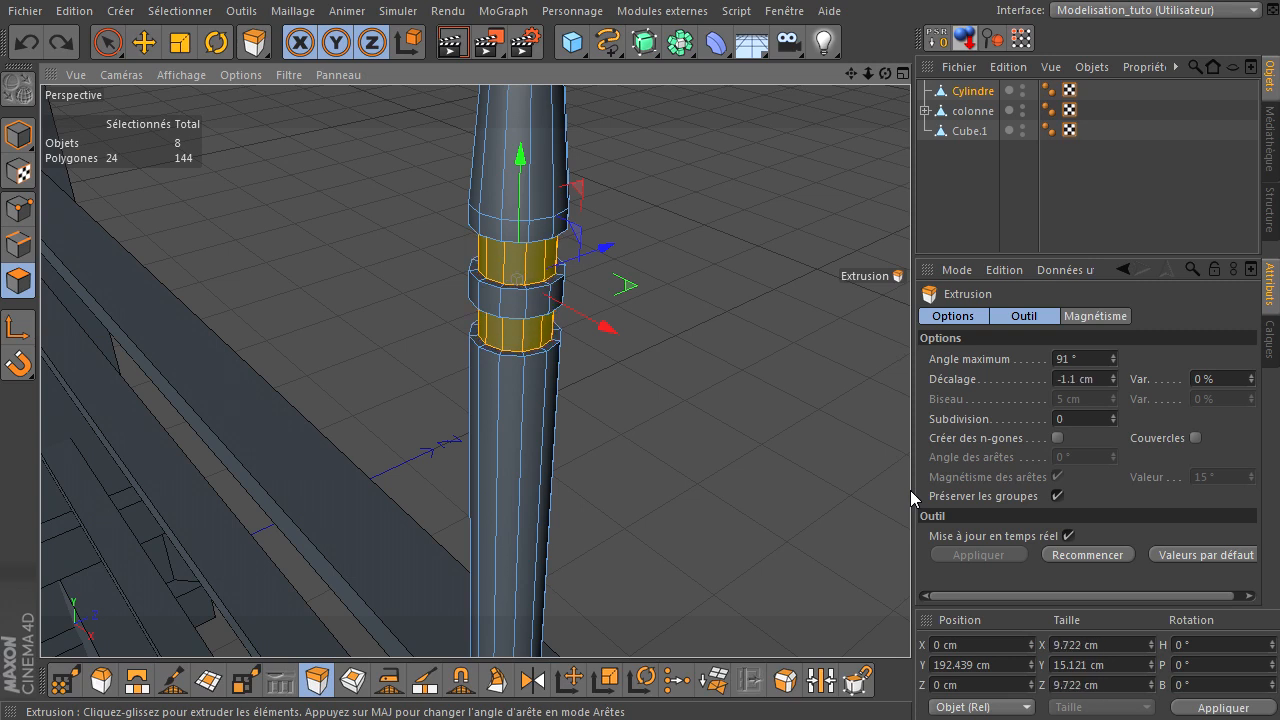
# Select the narrow polygon loop at the base of the spike and extrude it outward by 1.6 cm as a collar.
pyautogui.moveTo(910, 490); pyautogui.dragTo(761, 259)
pyautogui.moveTo(886, 74); pyautogui.dragTo(910, 490)
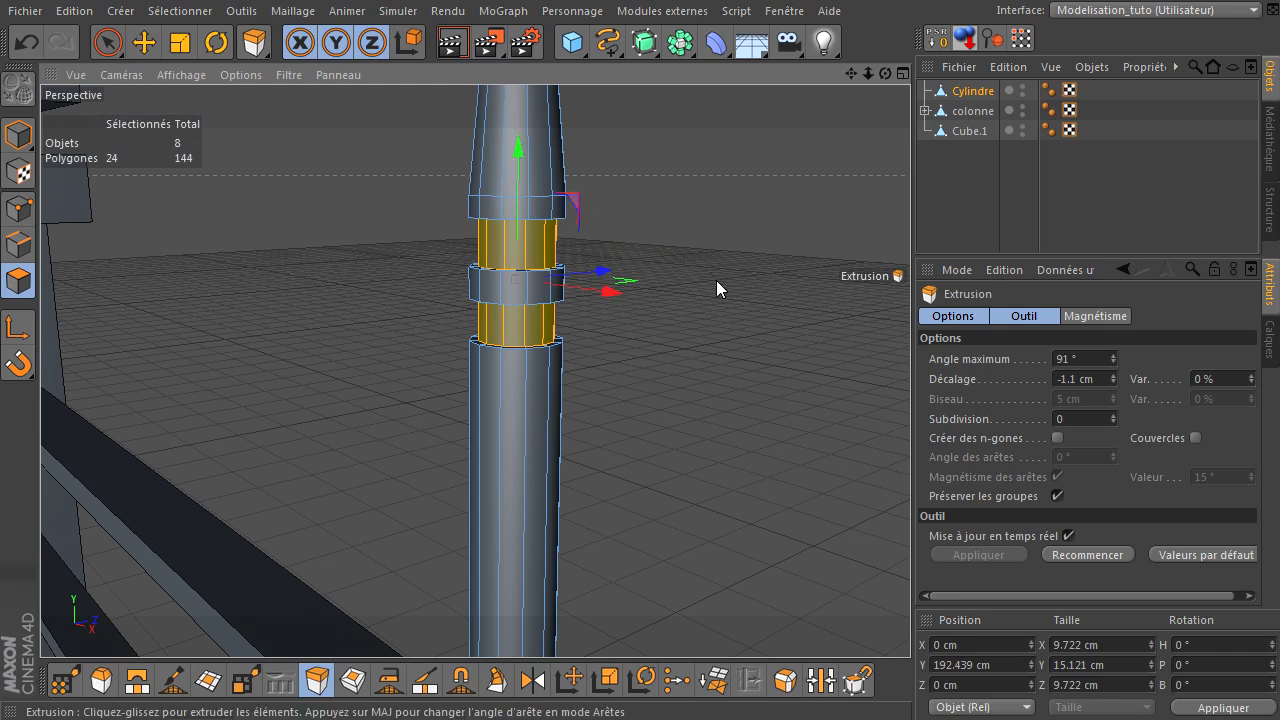
pyautogui.press('u')
pyautogui.press('l')
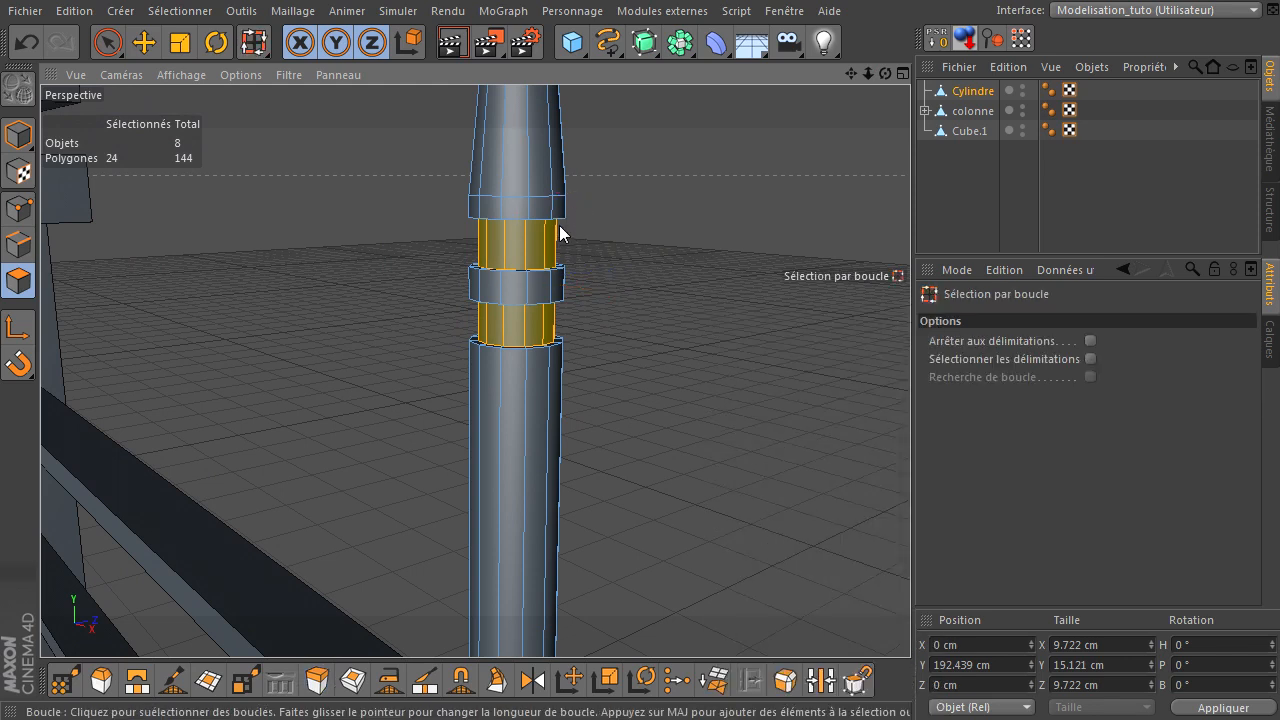
pyautogui.click(530, 208)
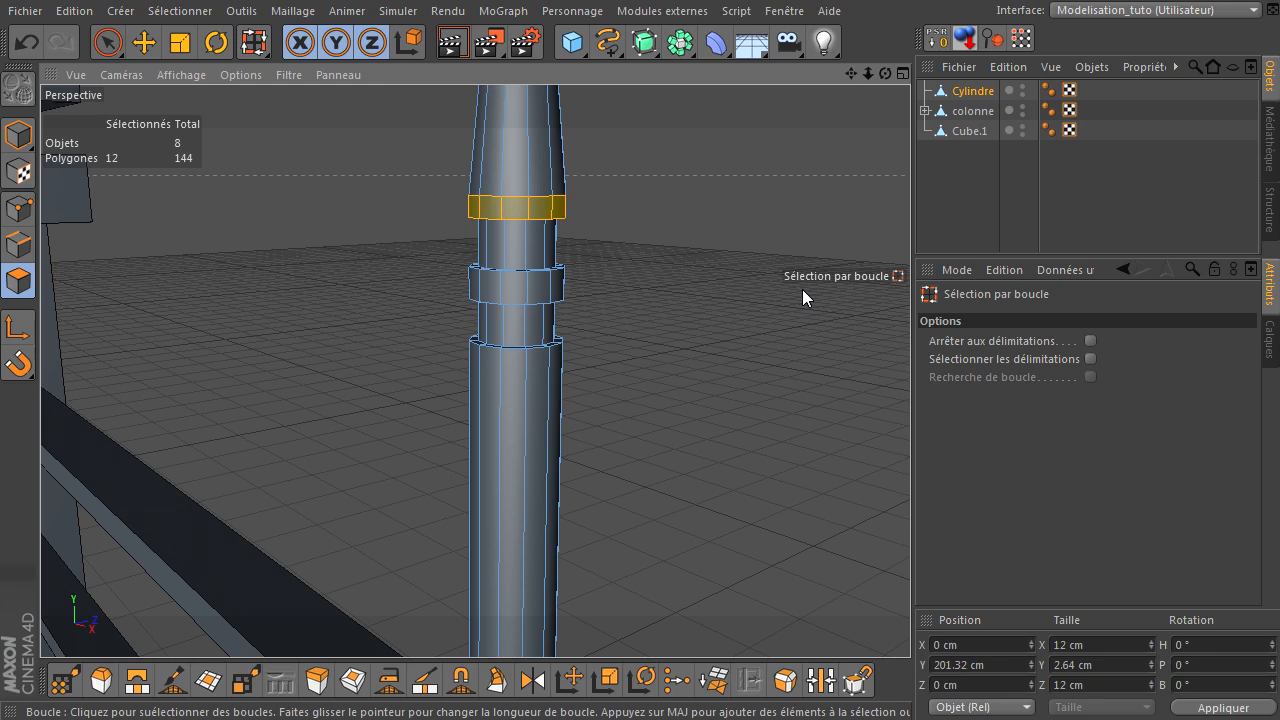
pyautogui.press('d')
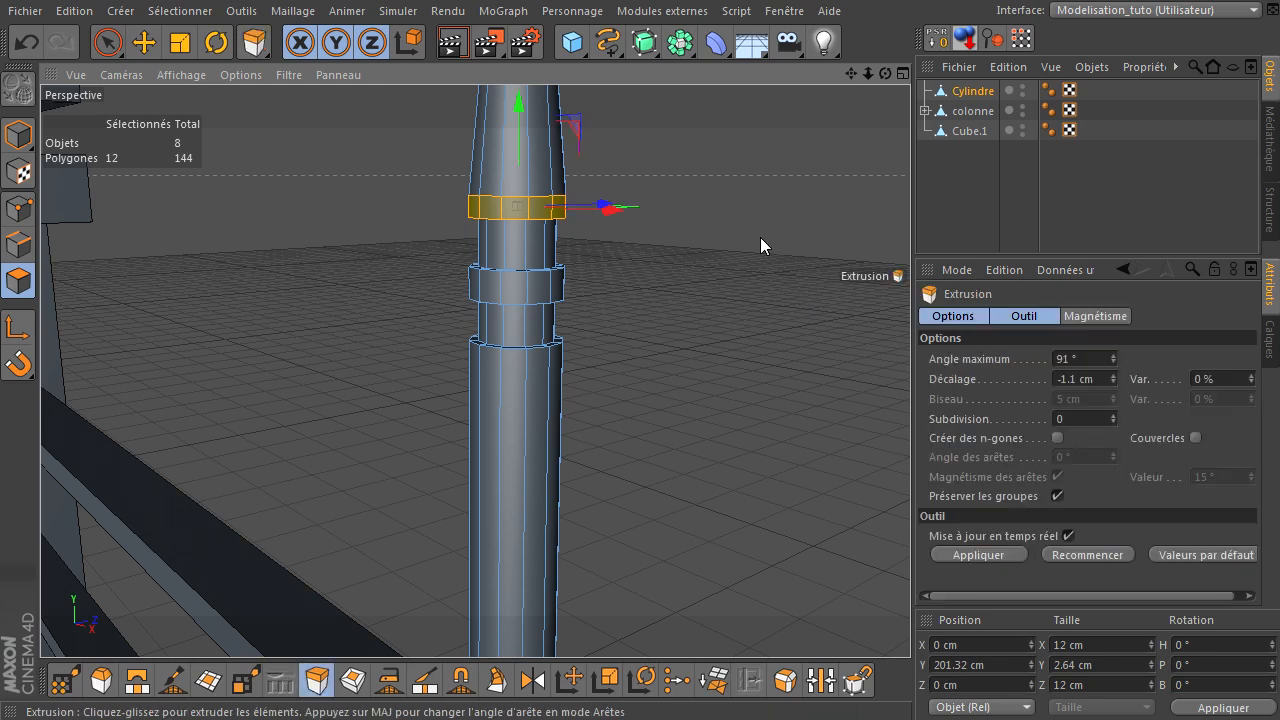
pyautogui.moveTo(757, 237); pyautogui.dragTo(910, 490)
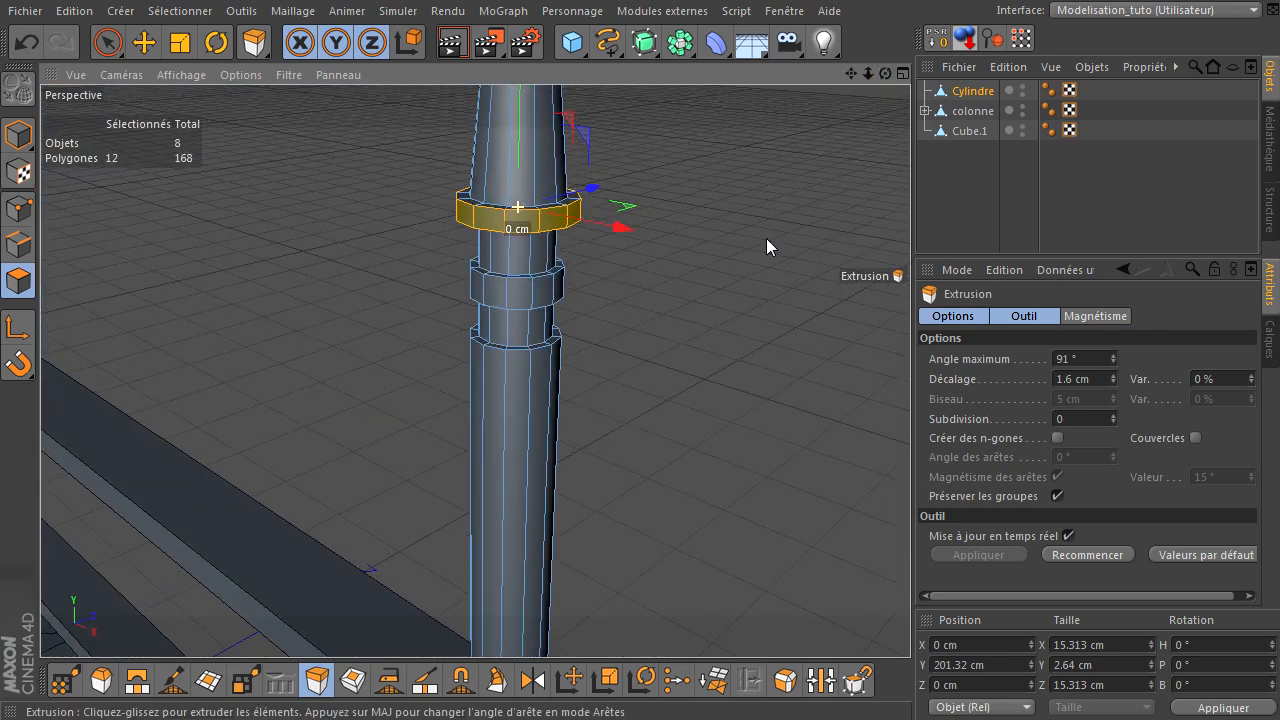
# Select the polygon loop of the middle band below the collar and extrude it outward by 0.9 cm.
pyautogui.press('m')
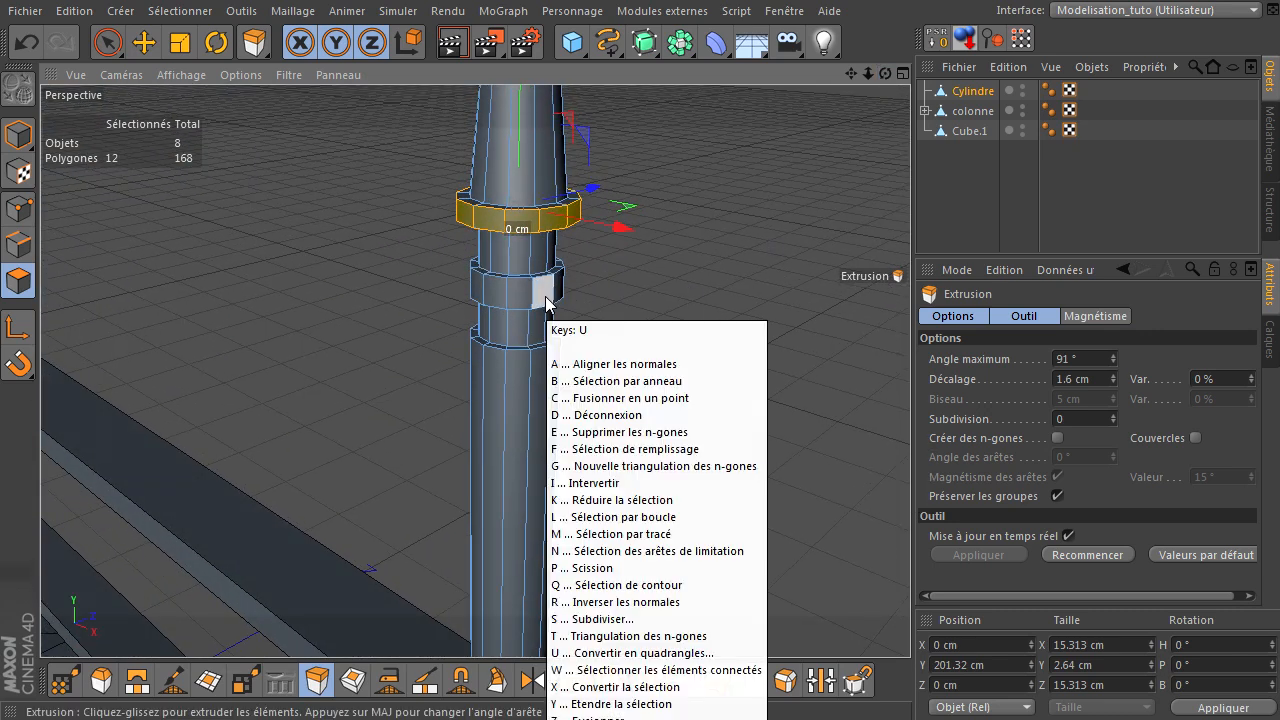
pyautogui.press('l')
pyautogui.click(545, 292)
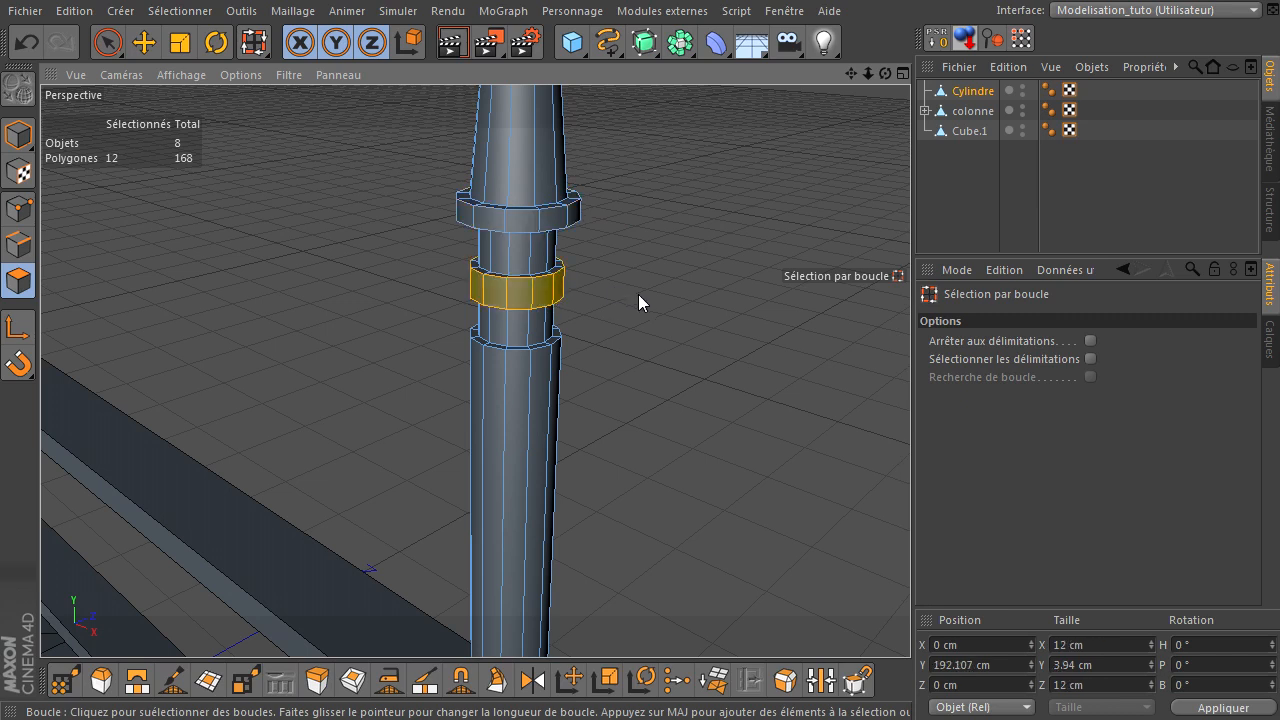
pyautogui.press('d')
pyautogui.moveTo(694, 288); pyautogui.dragTo(910, 490)
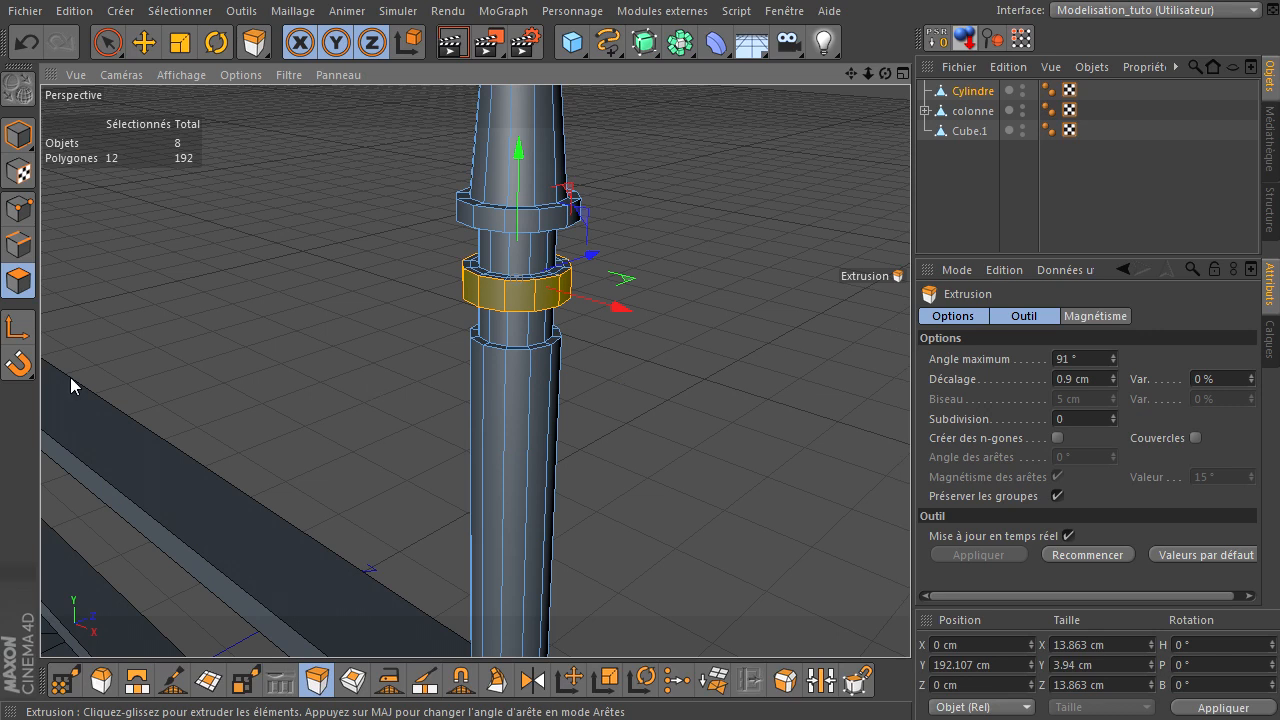
# In edge mode, select the loop where the upper groove meets the middle ring and raise it to Y 195.008 cm as a sloped shoulder.
pyautogui.click(18, 245)
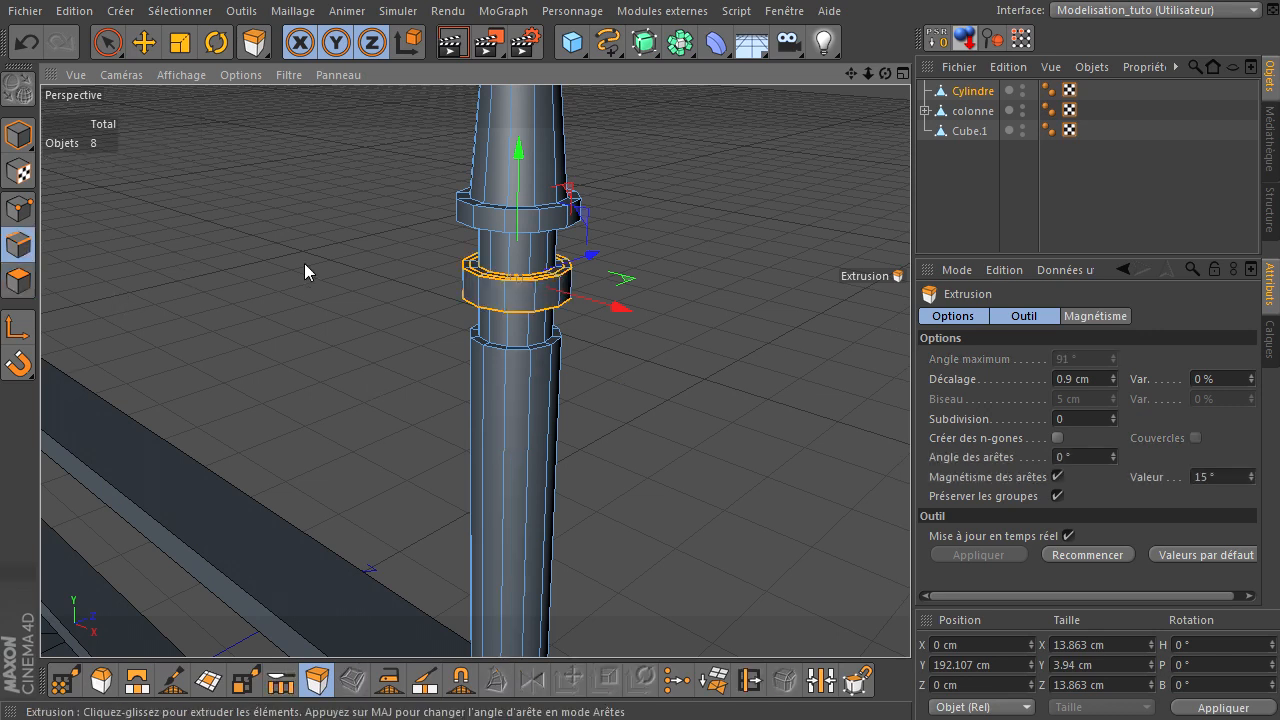
pyautogui.scroll(5, 503, 282)
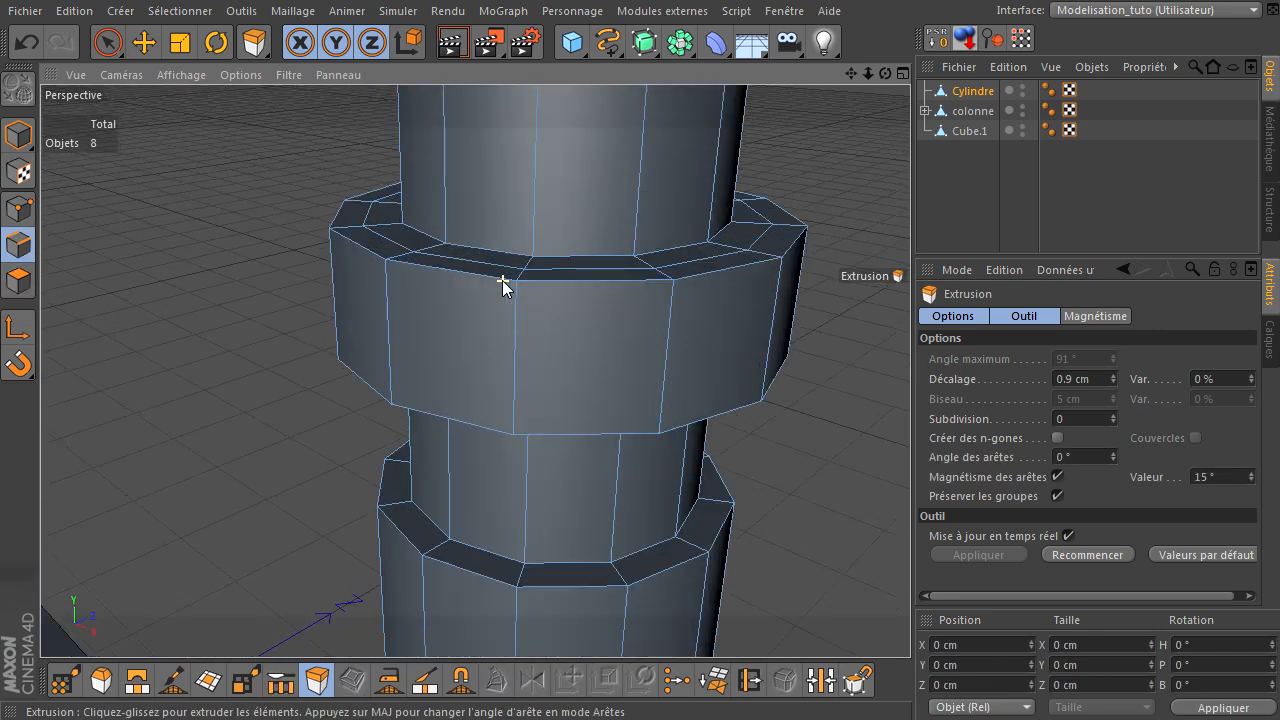
pyautogui.moveTo(853, 74); pyautogui.dragTo(563, 364)
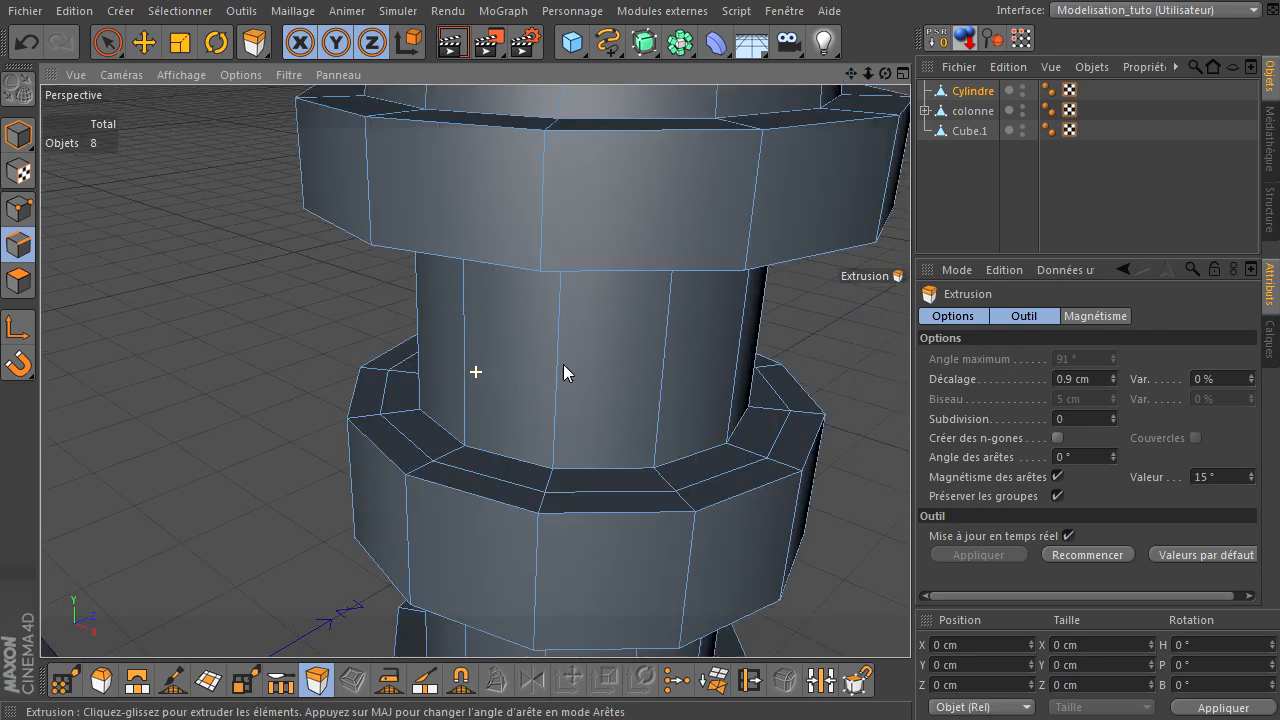
pyautogui.press('u')
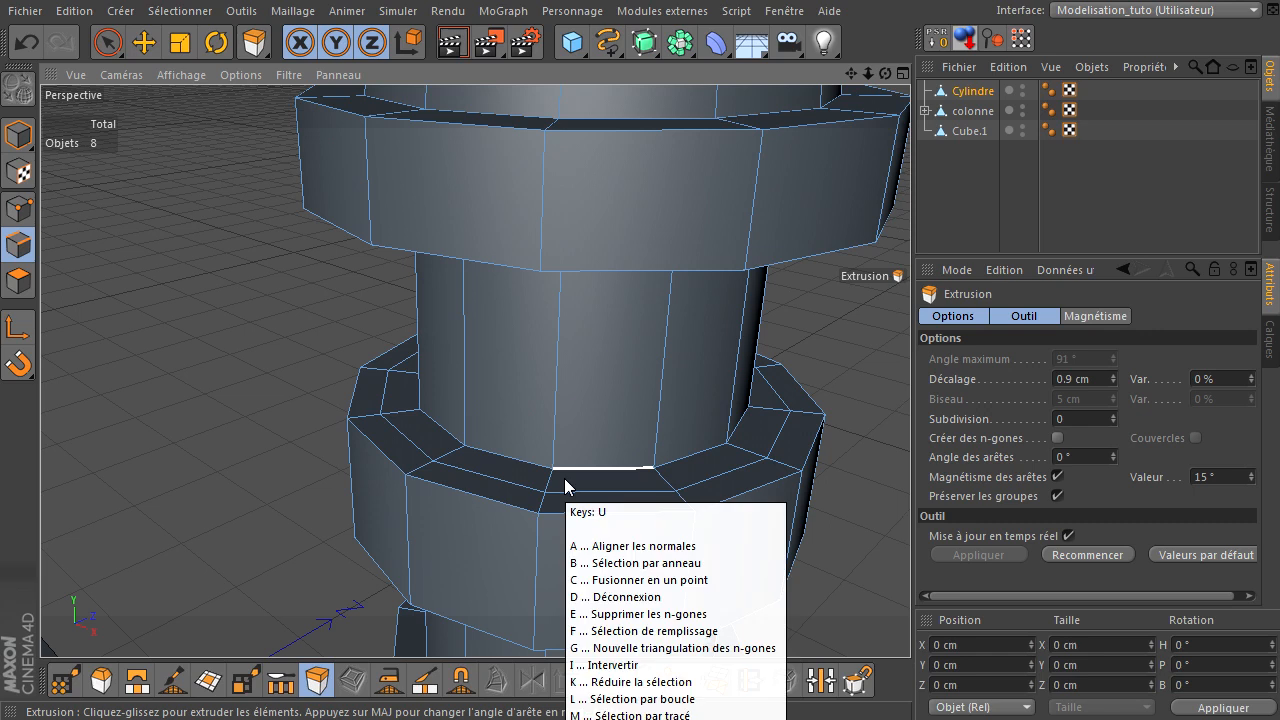
pyautogui.press('l')
pyautogui.click(565, 482)
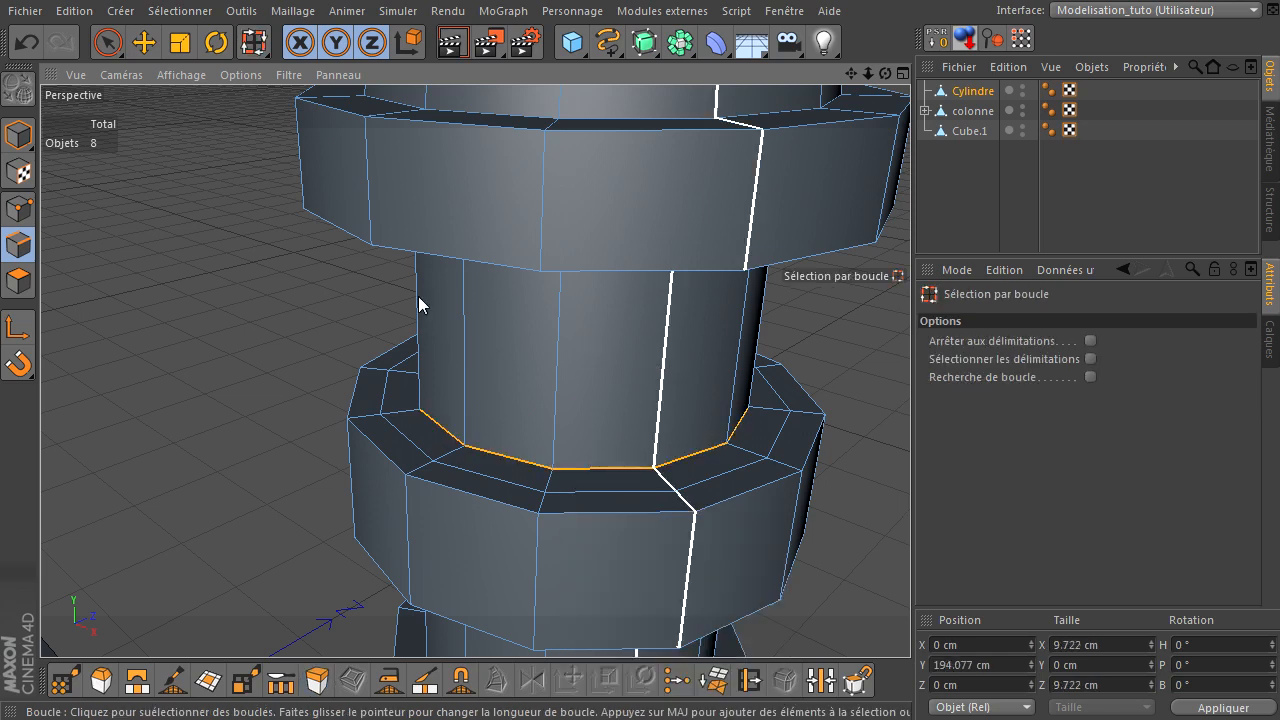
pyautogui.click(144, 44)
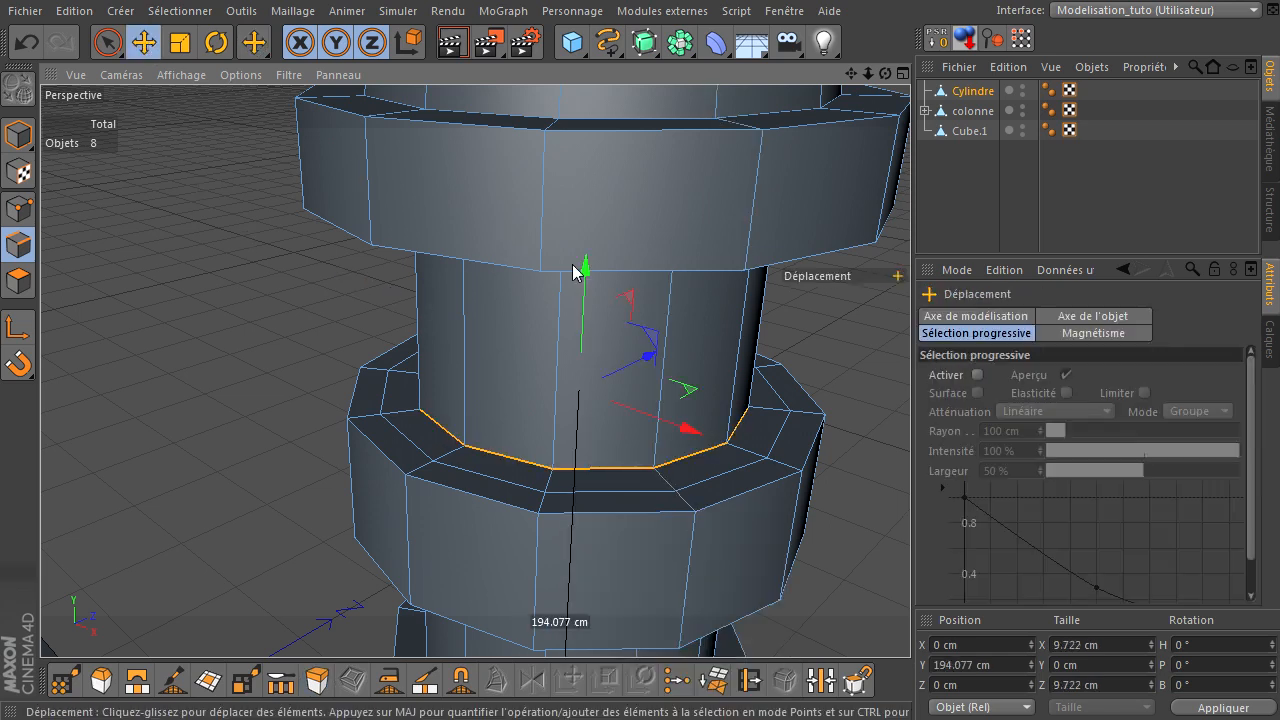
pyautogui.moveTo(586, 271); pyautogui.dragTo(597, 250)
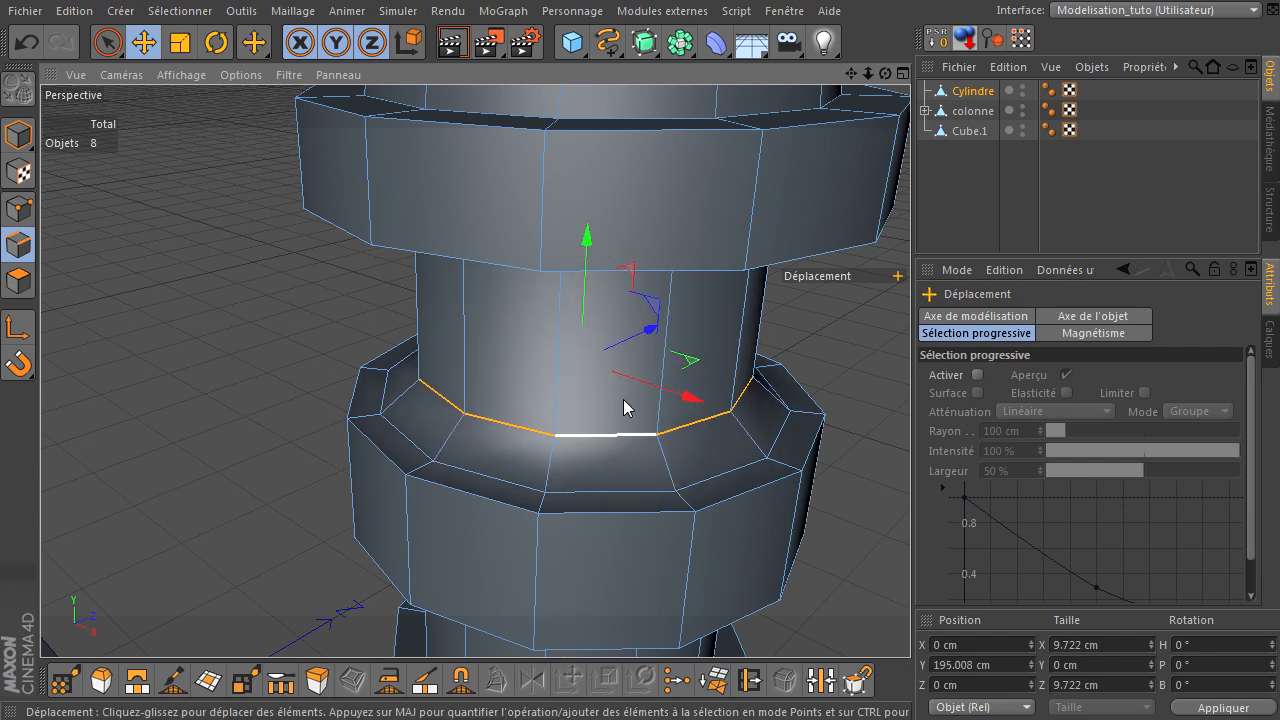
# Select the inner edge loop on the middle ring's underside, lower it to Y 189.368 cm as a matching slope, and deselect it.
pyautogui.press('u')
pyautogui.press('l')
pyautogui.moveTo(886, 75); pyautogui.dragTo(760, 440)
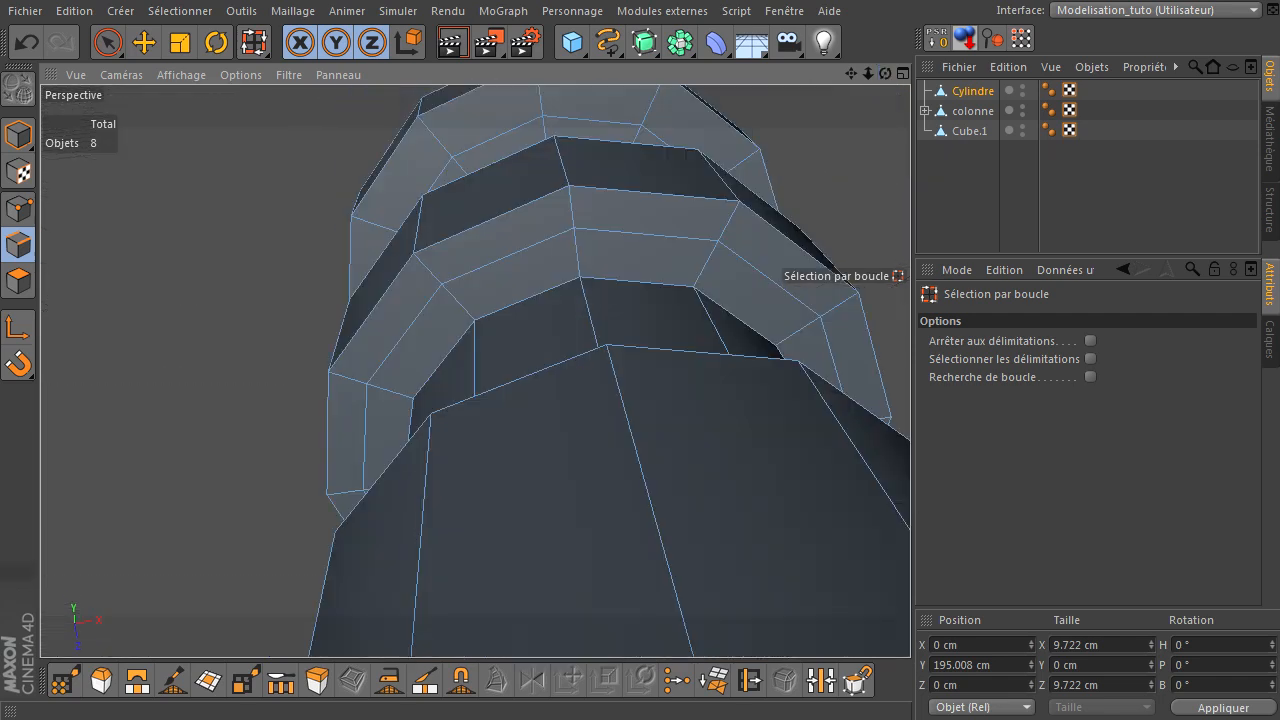
pyautogui.click(530, 293)
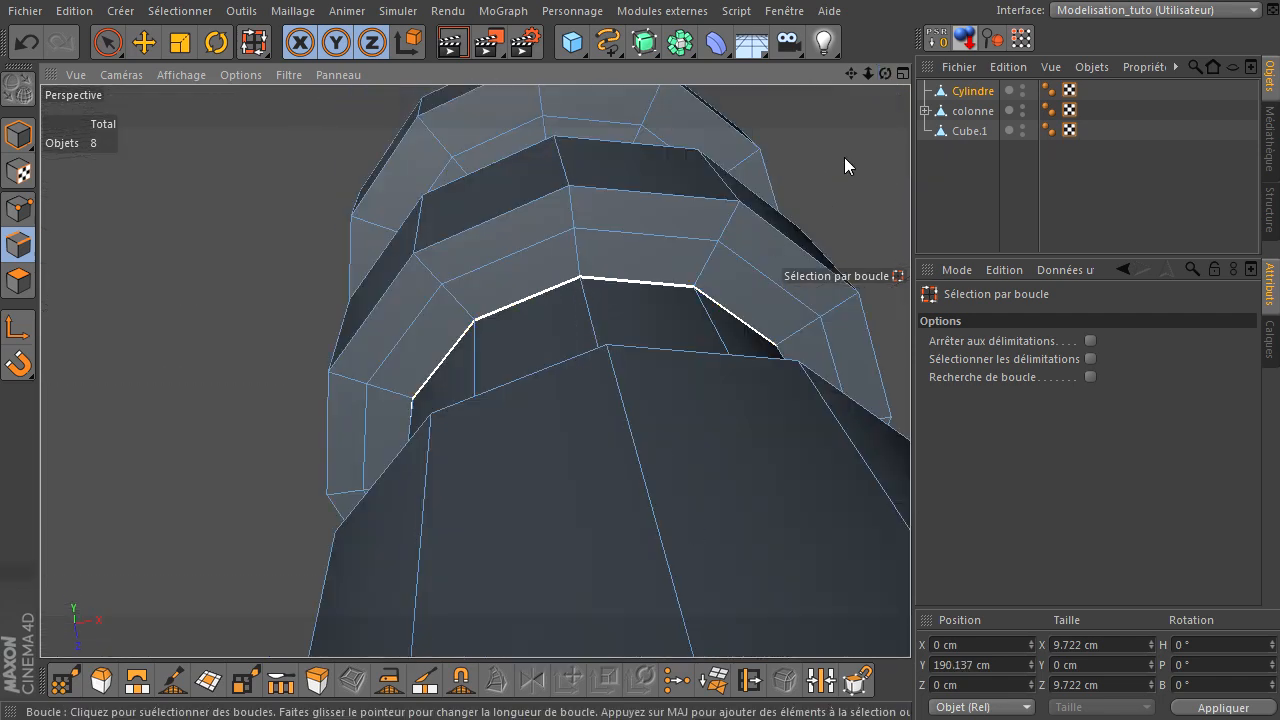
pyautogui.moveTo(920, 449); pyautogui.dragTo(887, 73)
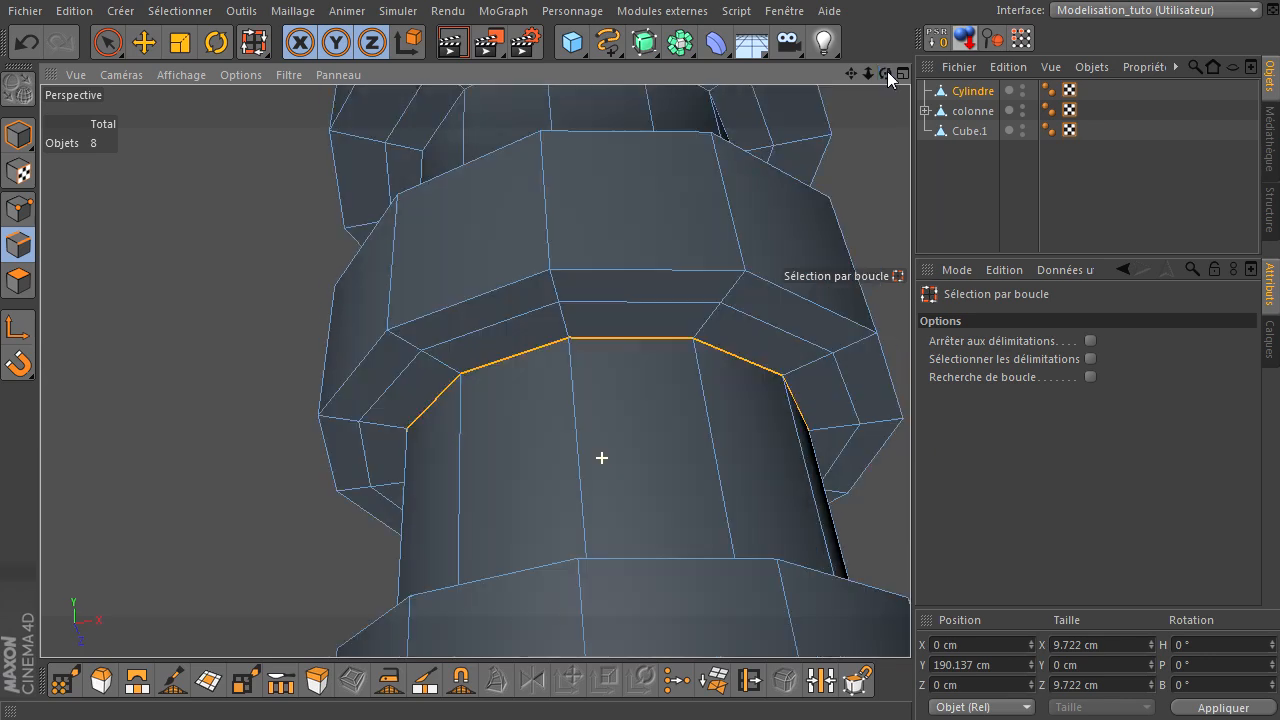
pyautogui.press('e')
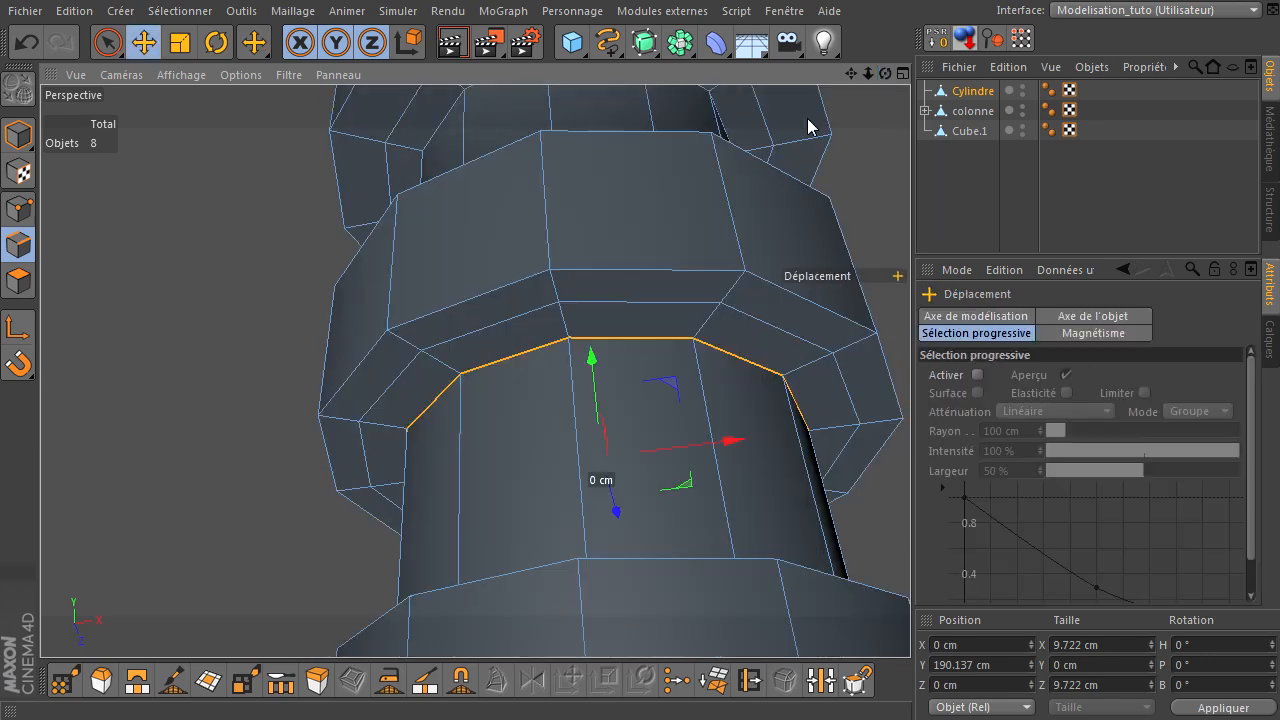
pyautogui.moveTo(594, 365); pyautogui.dragTo(594, 381)
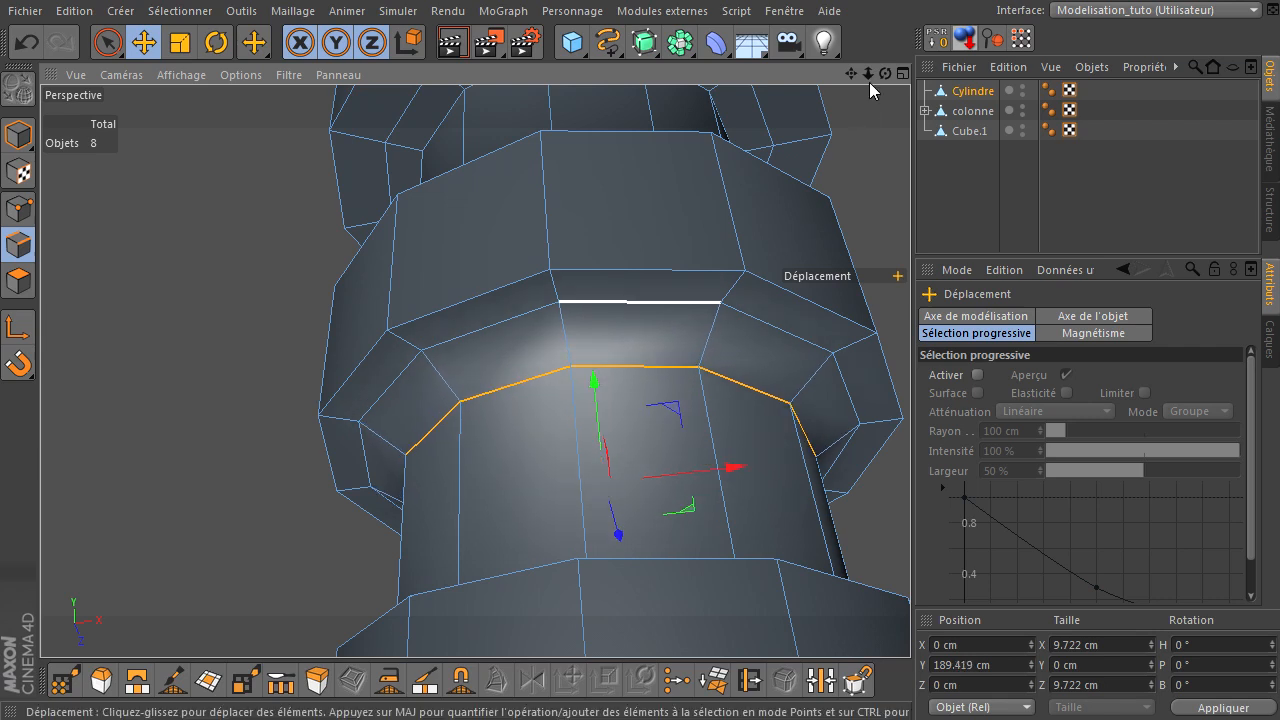
pyautogui.moveTo(883, 75); pyautogui.dragTo(910, 490)
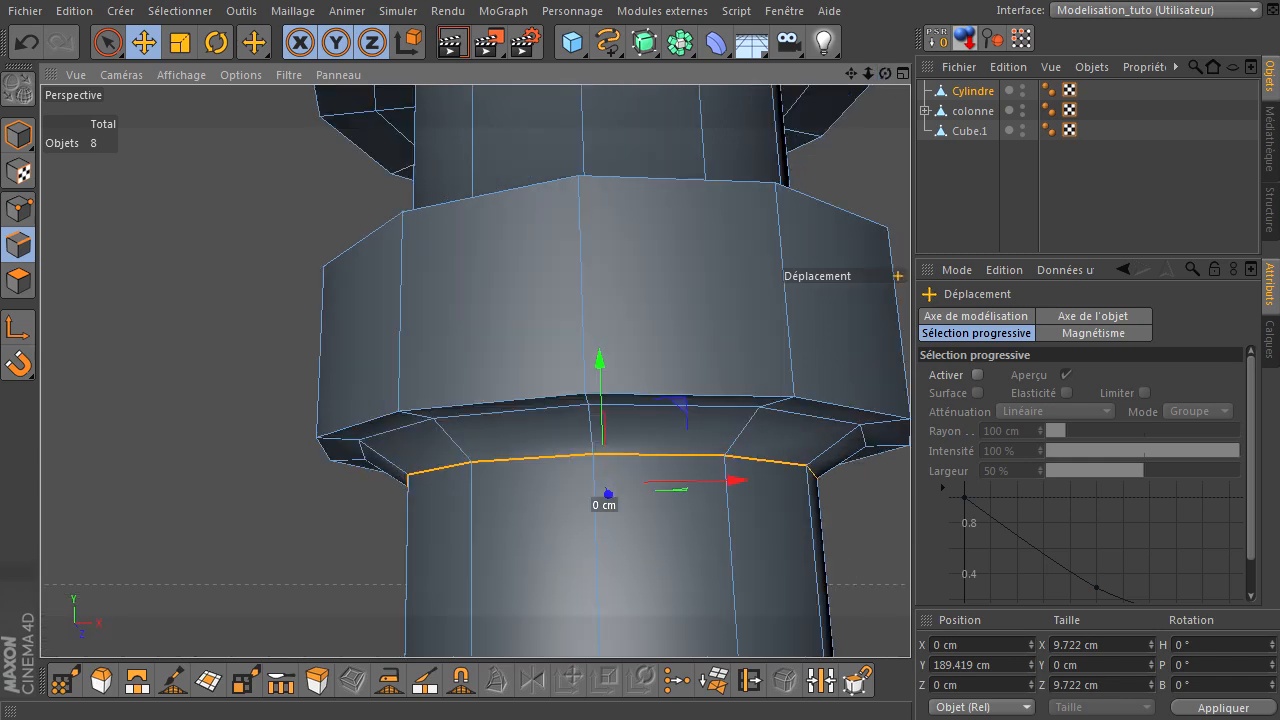
pyautogui.moveTo(600, 363); pyautogui.dragTo(600, 367)
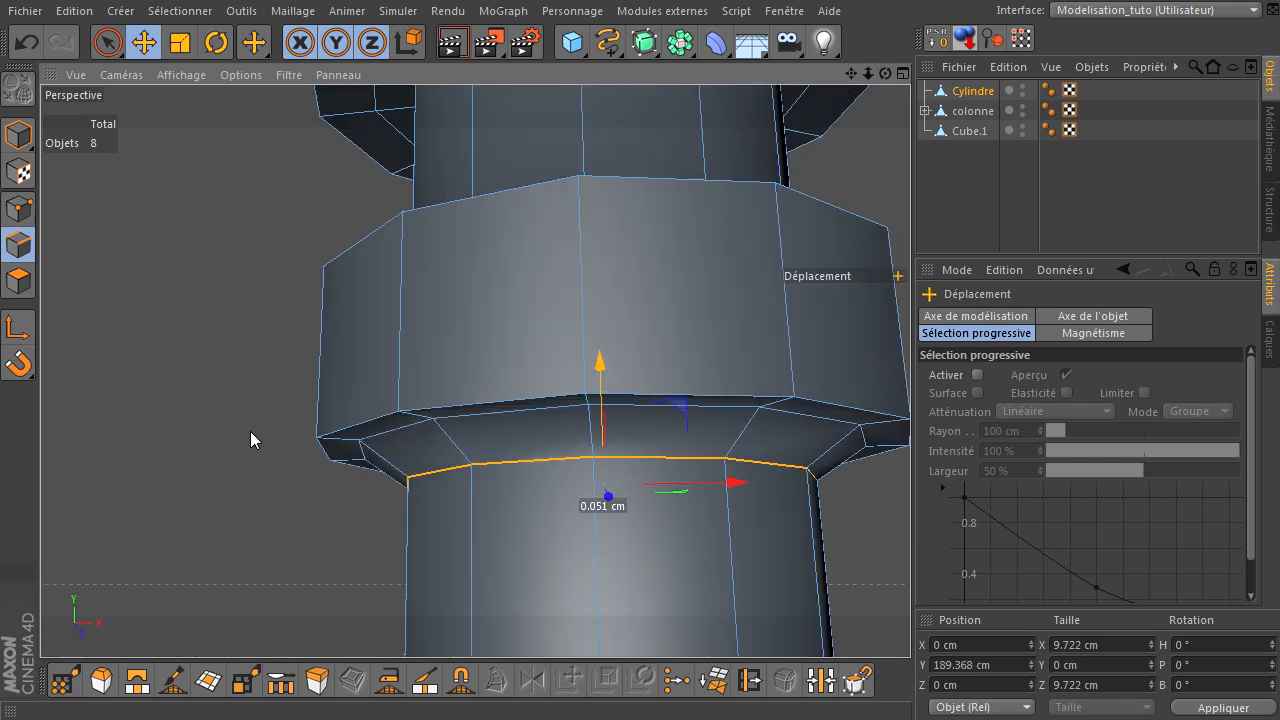
pyautogui.click(206, 439)
# Select the edge loop at the base of the lower groove, where it meets the bar's main shaft.
pyautogui.scroll(-3, 262, 488)
pyautogui.scroll(-2, 265, 489)
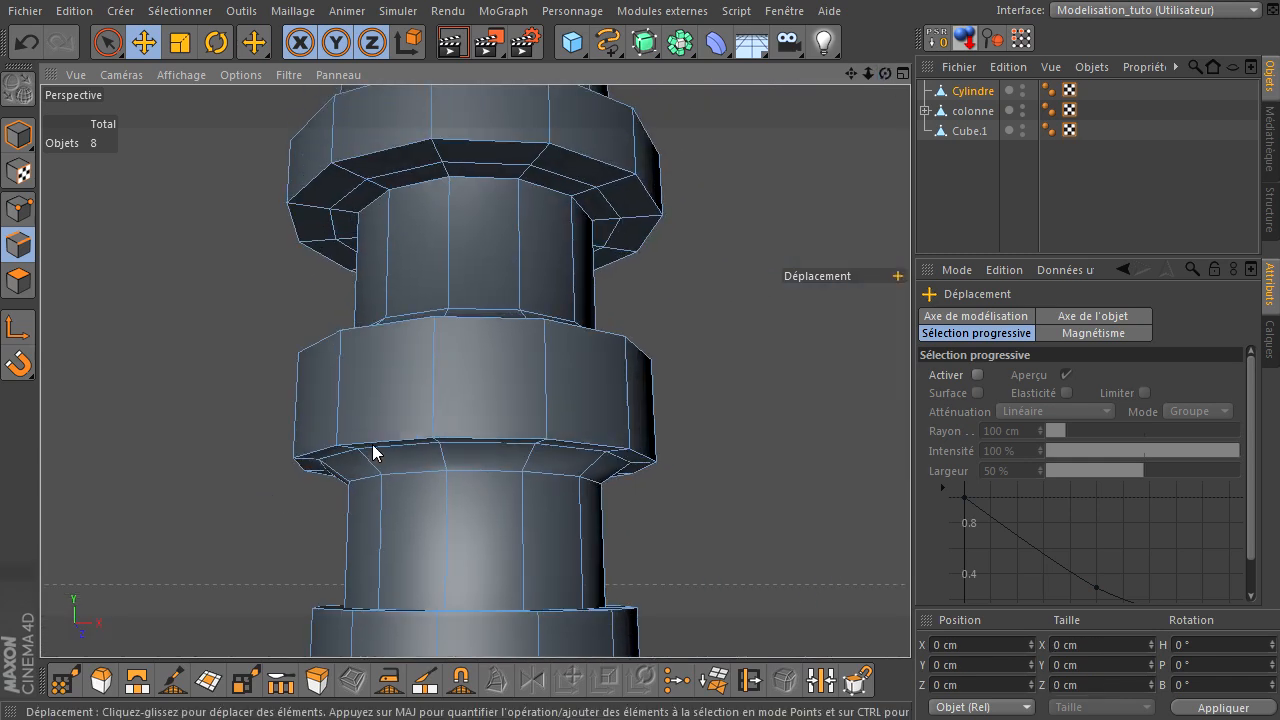
pyautogui.moveTo(885, 74)
pyautogui.mouseDown()
pyautogui.moveTo(910, 490)
pyautogui.moveTo(836, 369)
pyautogui.mouseUp()
pyautogui.click(957, 92)
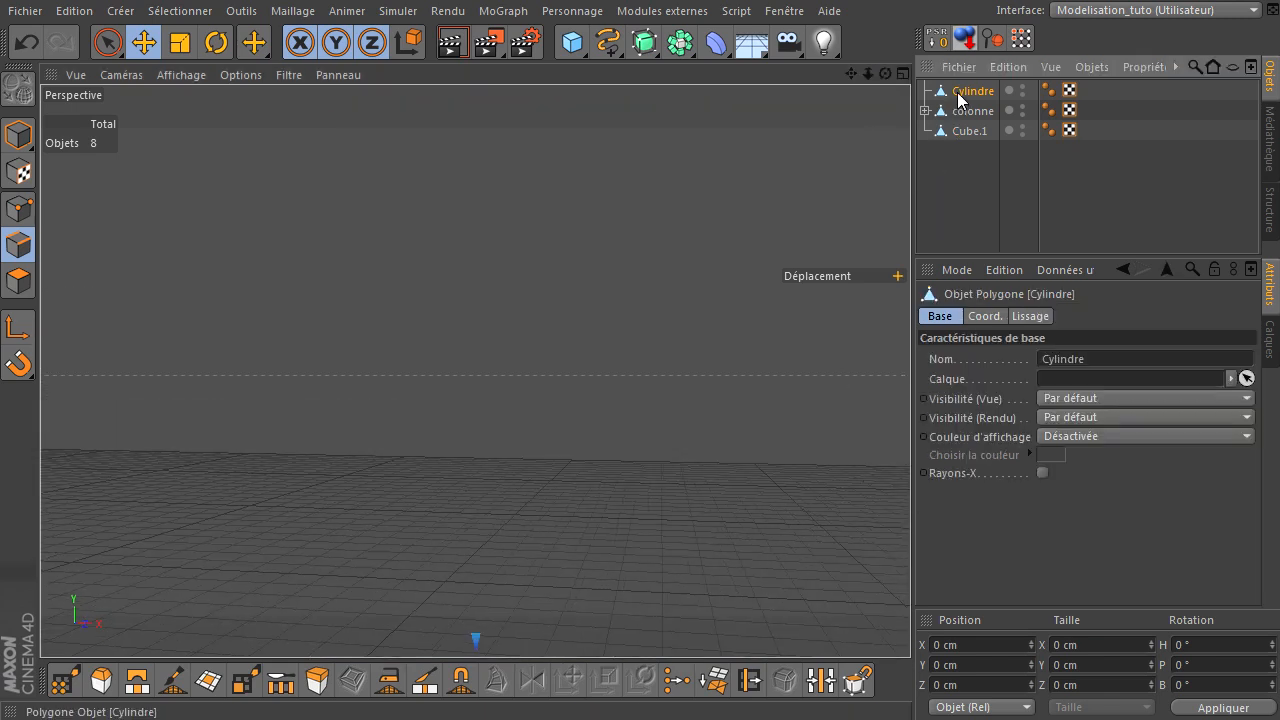
pyautogui.press('o')
pyautogui.moveTo(885, 74); pyautogui.dragTo(891, 514)
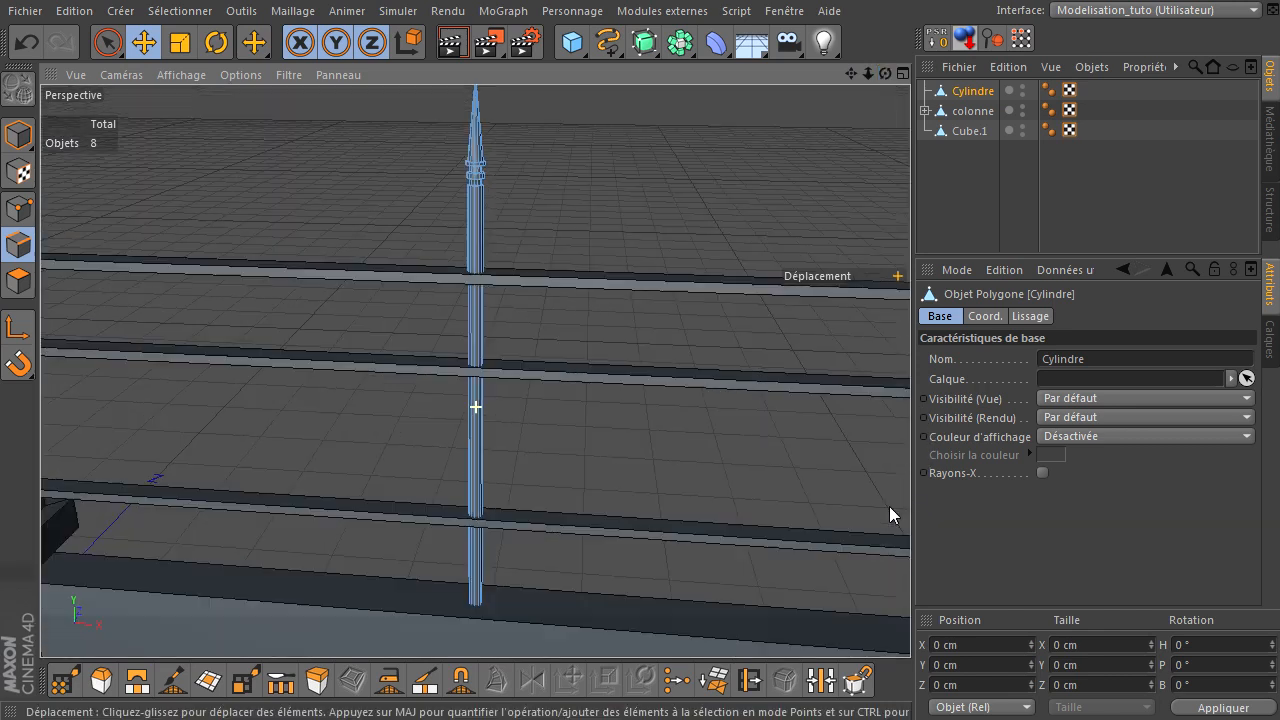
pyautogui.click(473, 186)
pyautogui.press('s')
pyautogui.scroll(-10, 356, 345)
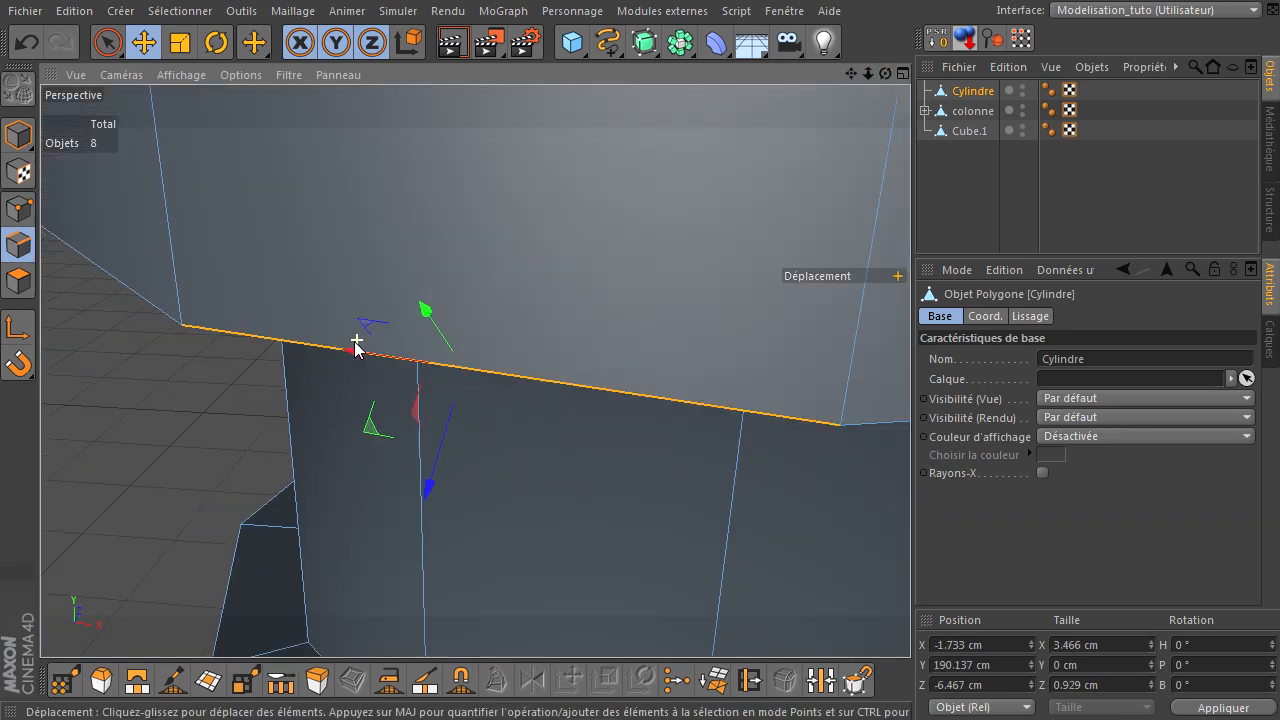
pyautogui.scroll(-3, 356, 345)
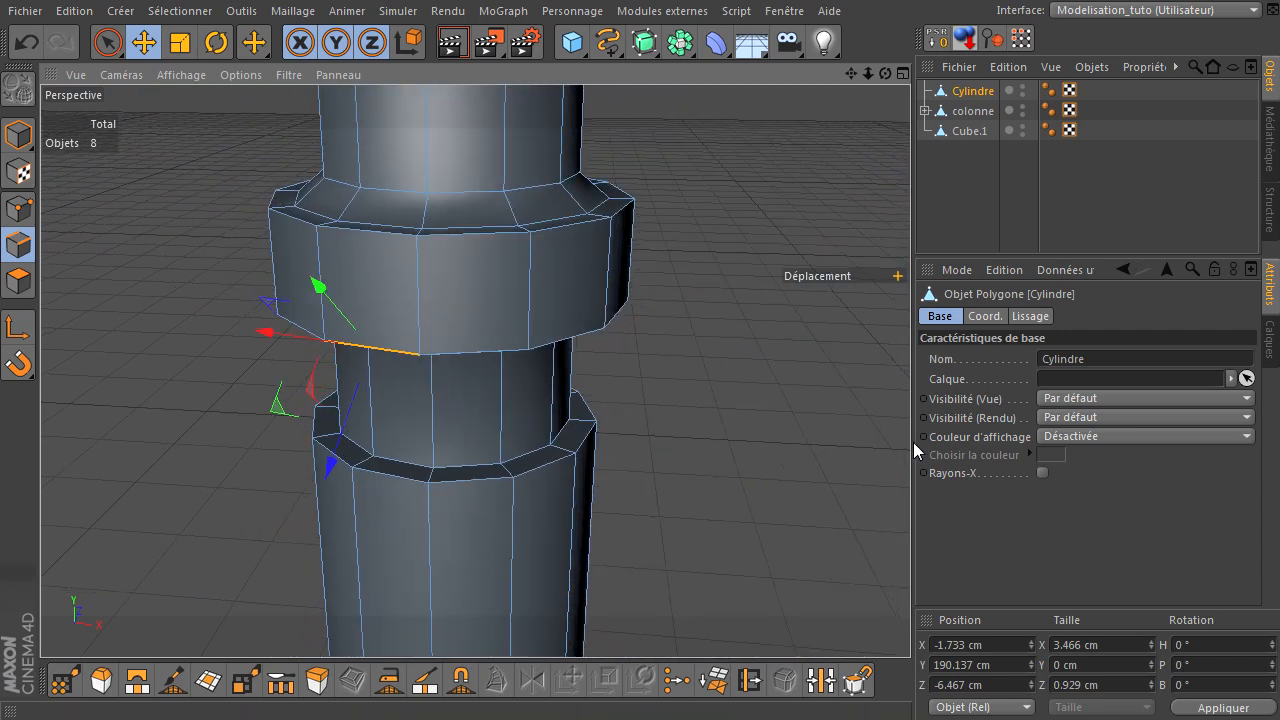
pyautogui.click(829, 470)
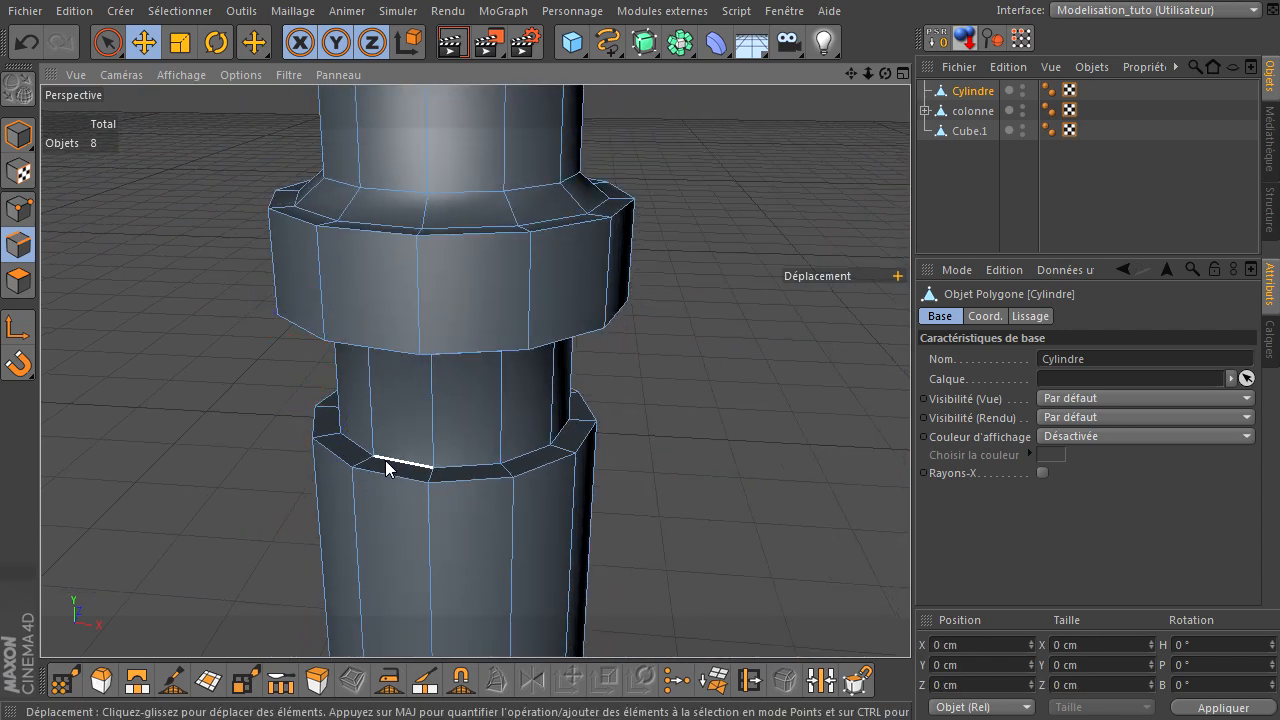
pyautogui.press('u')
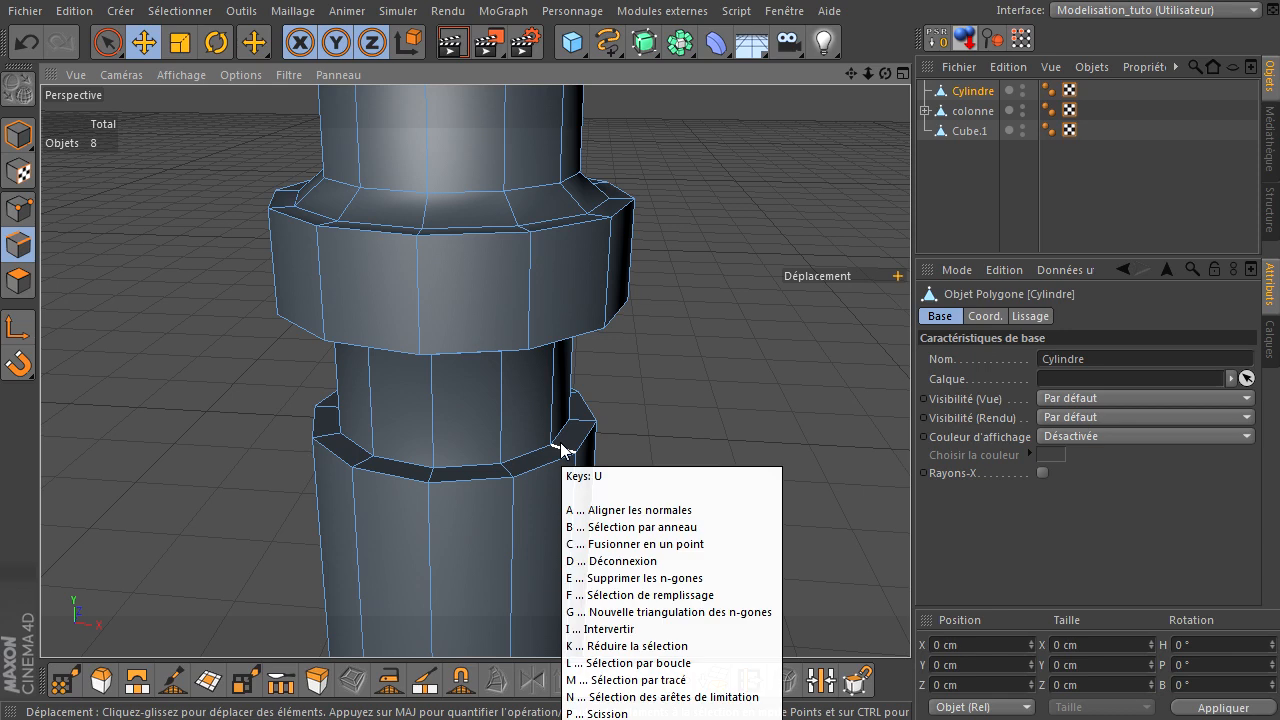
pyautogui.press('l')
pyautogui.click(527, 460)
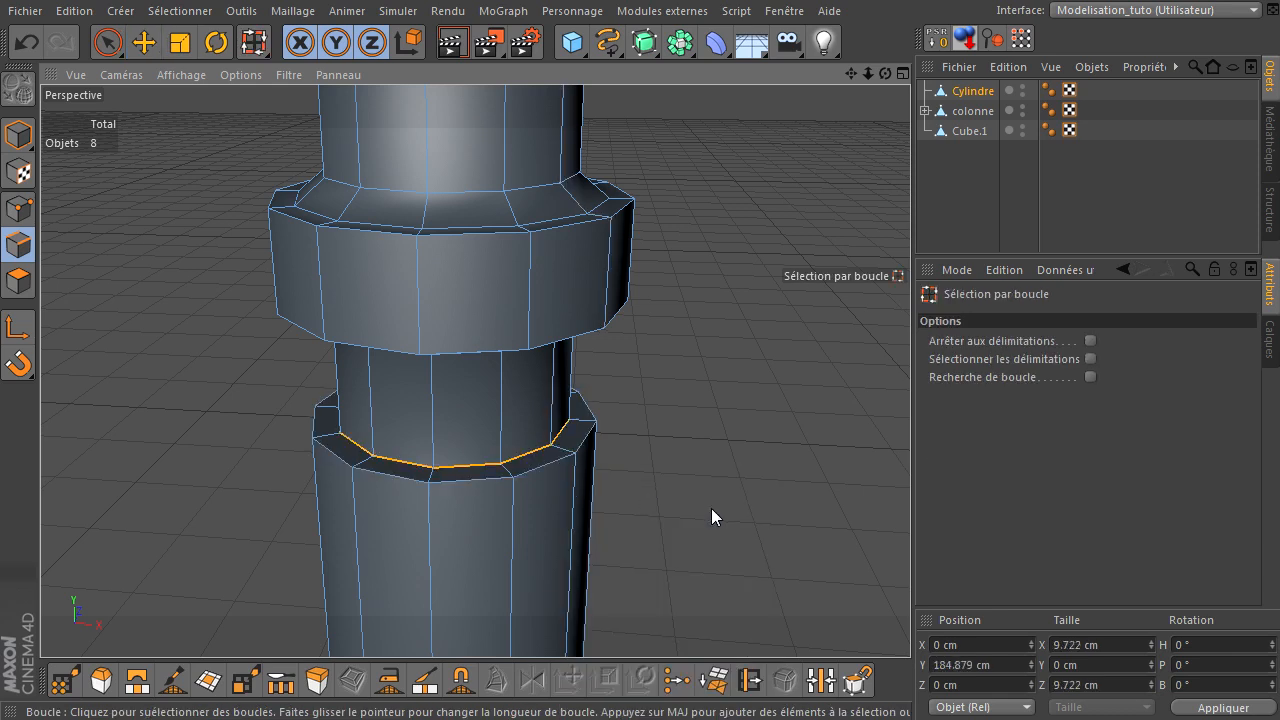
# Try moving the lower groove's base edge loop down and up along Y, undoing each move.
pyautogui.press('e')
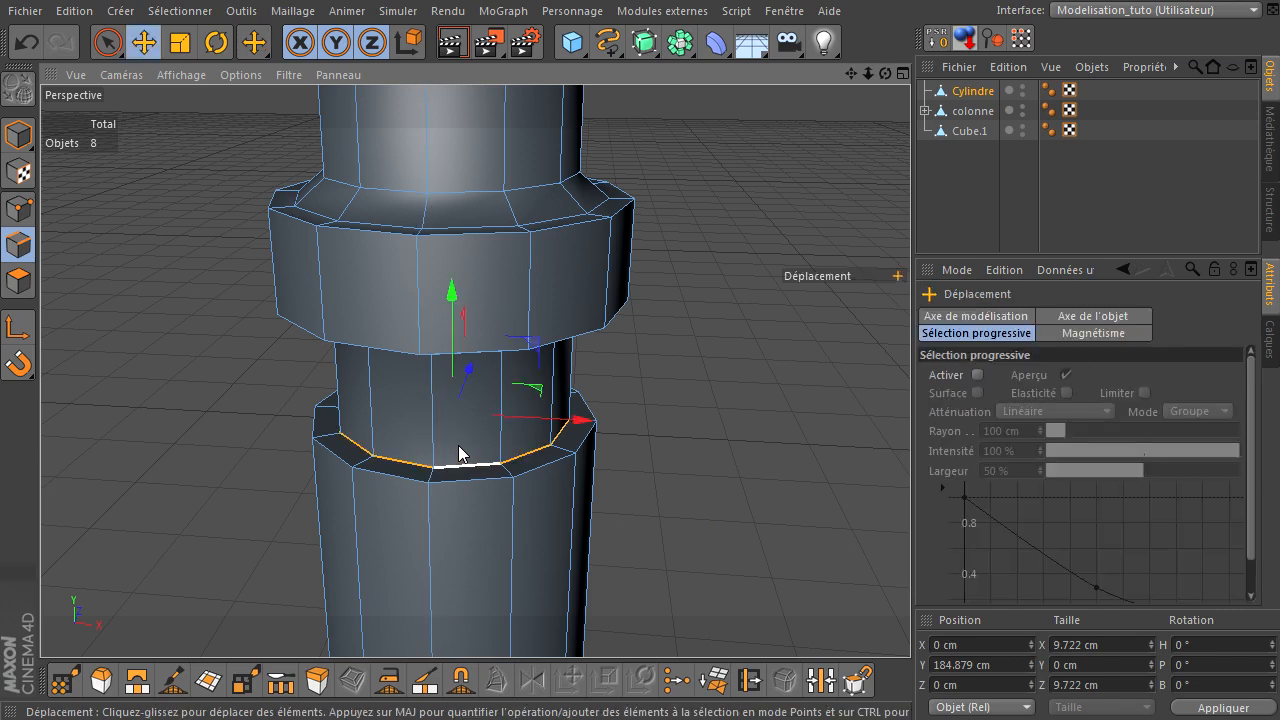
pyautogui.moveTo(453, 290); pyautogui.dragTo(528, 480)
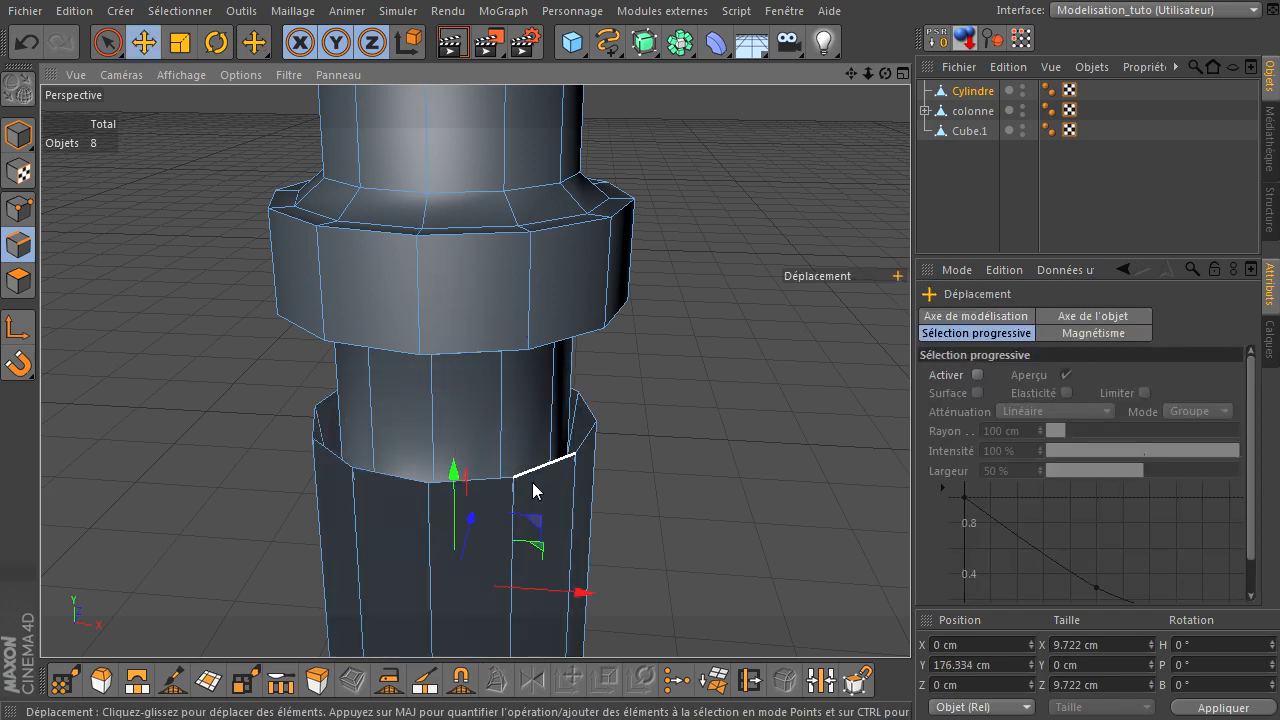
pyautogui.hotkey('ctrl', 'z')
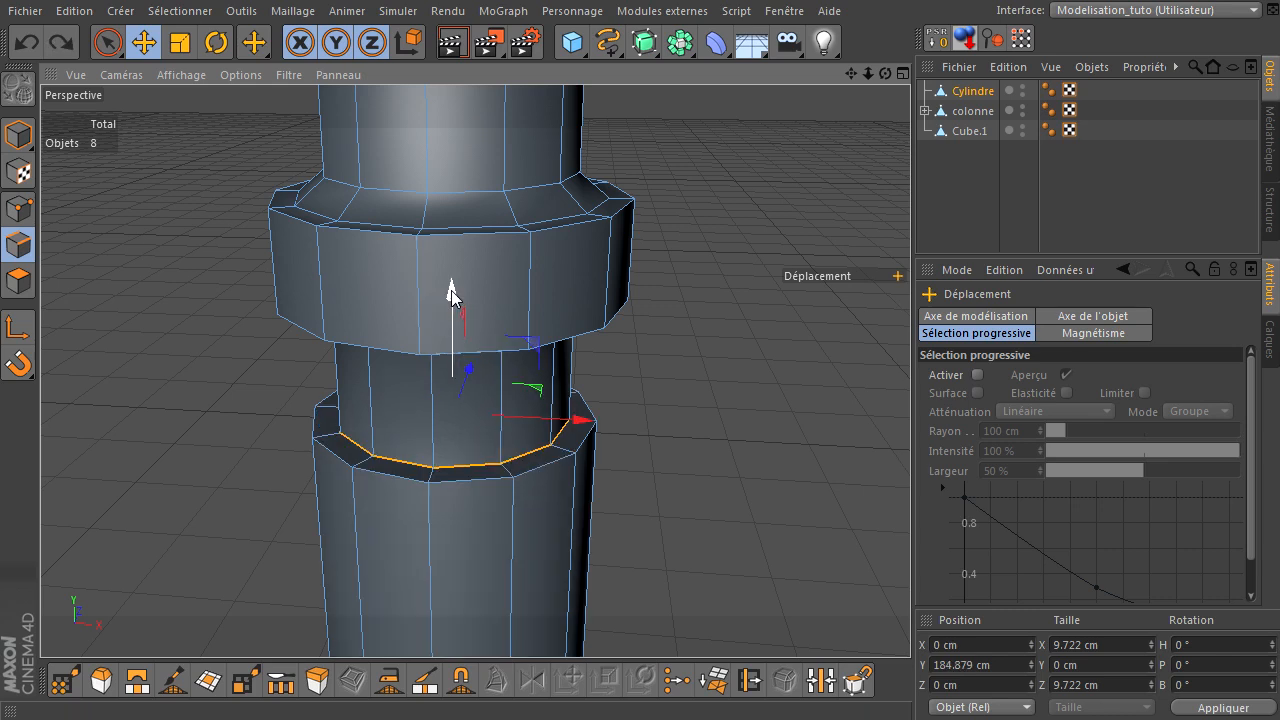
pyautogui.moveTo(452, 292); pyautogui.dragTo(452, 286)
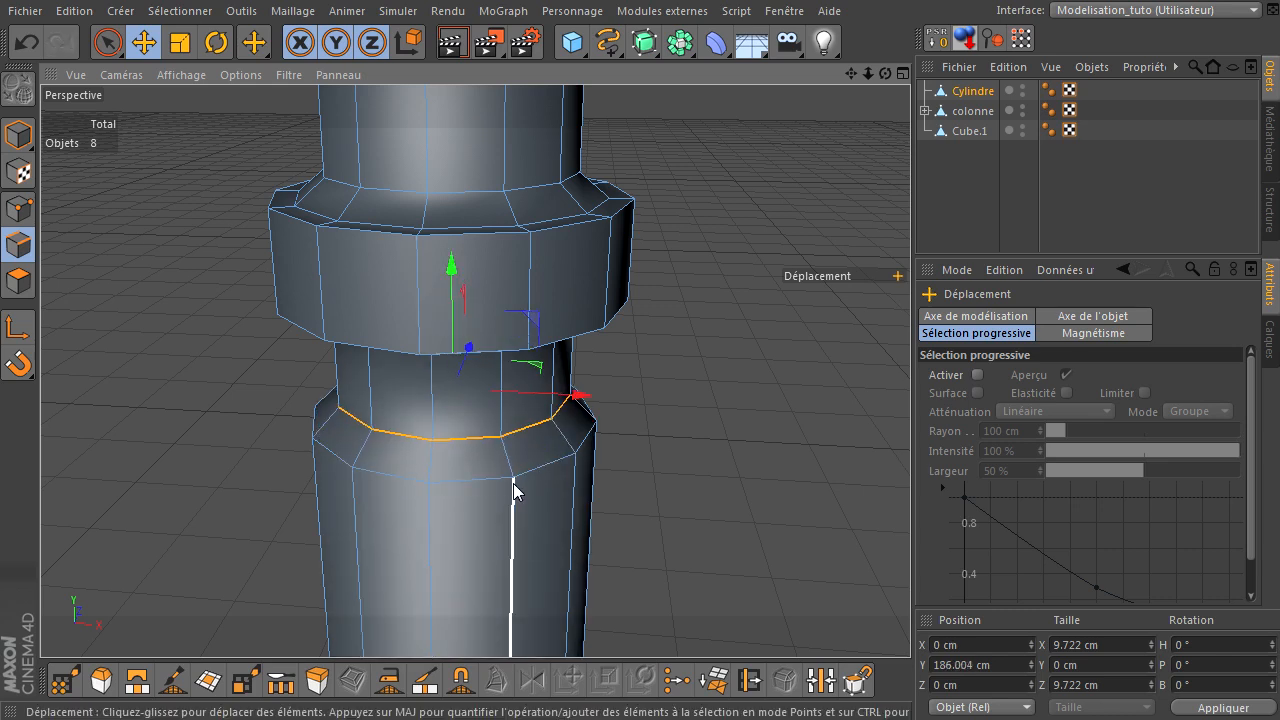
pyautogui.hotkey('ctrl', 'z')
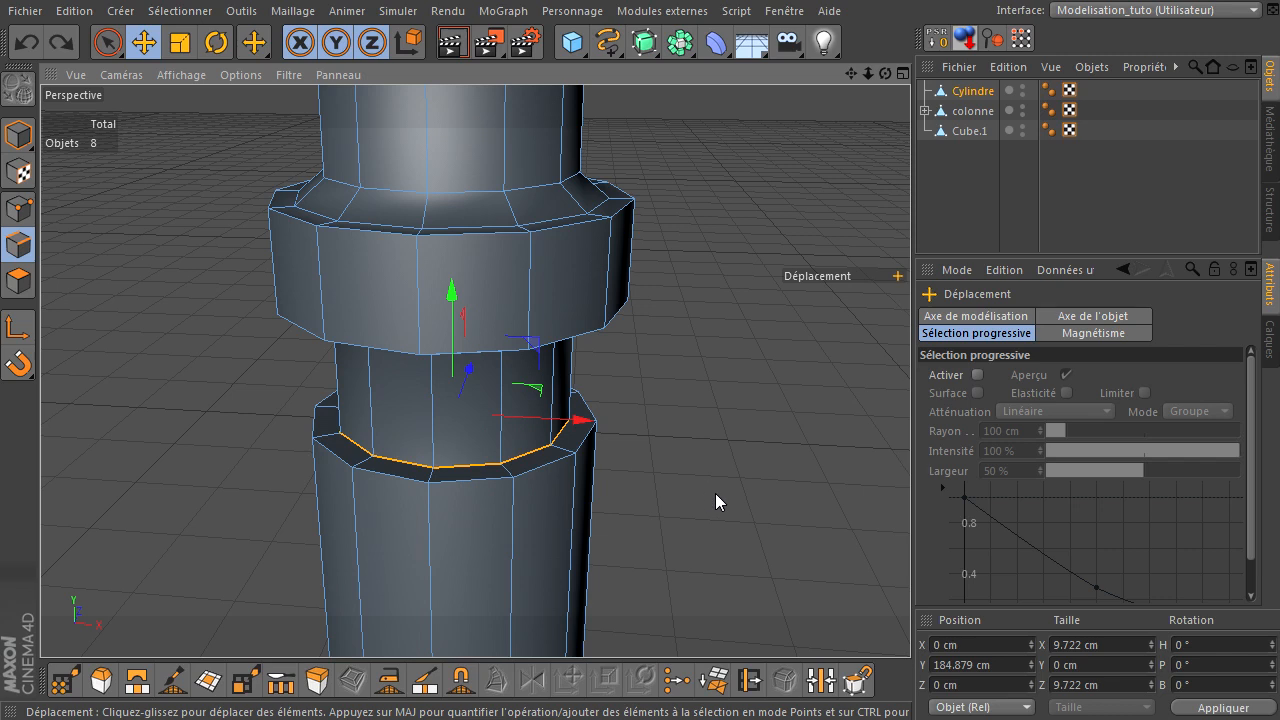
# Bevel the edge loop at the lower groove's base with a linear inner offset of 0.45 cm, then deselect it.
pyautogui.press('m')
pyautogui.press('s')
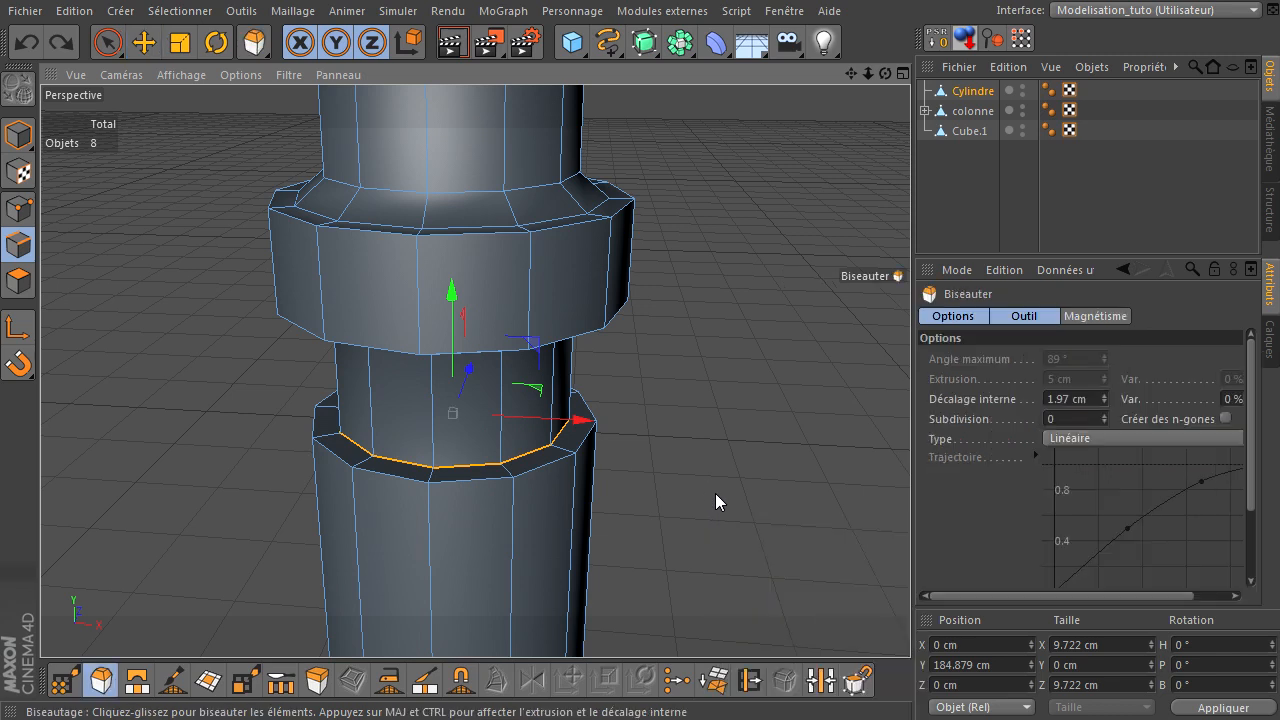
pyautogui.moveTo(751, 456); pyautogui.dragTo(910, 490)
pyautogui.moveTo(885, 74); pyautogui.dragTo(910, 490)
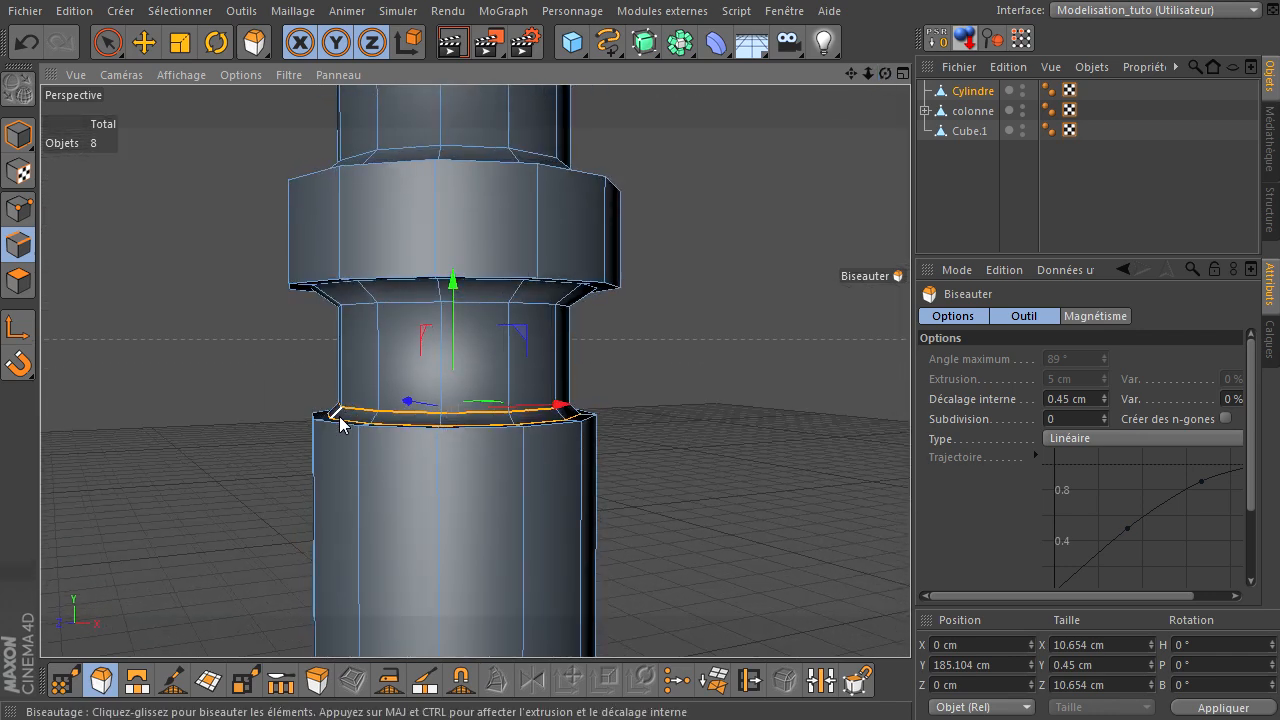
pyautogui.click(757, 379)
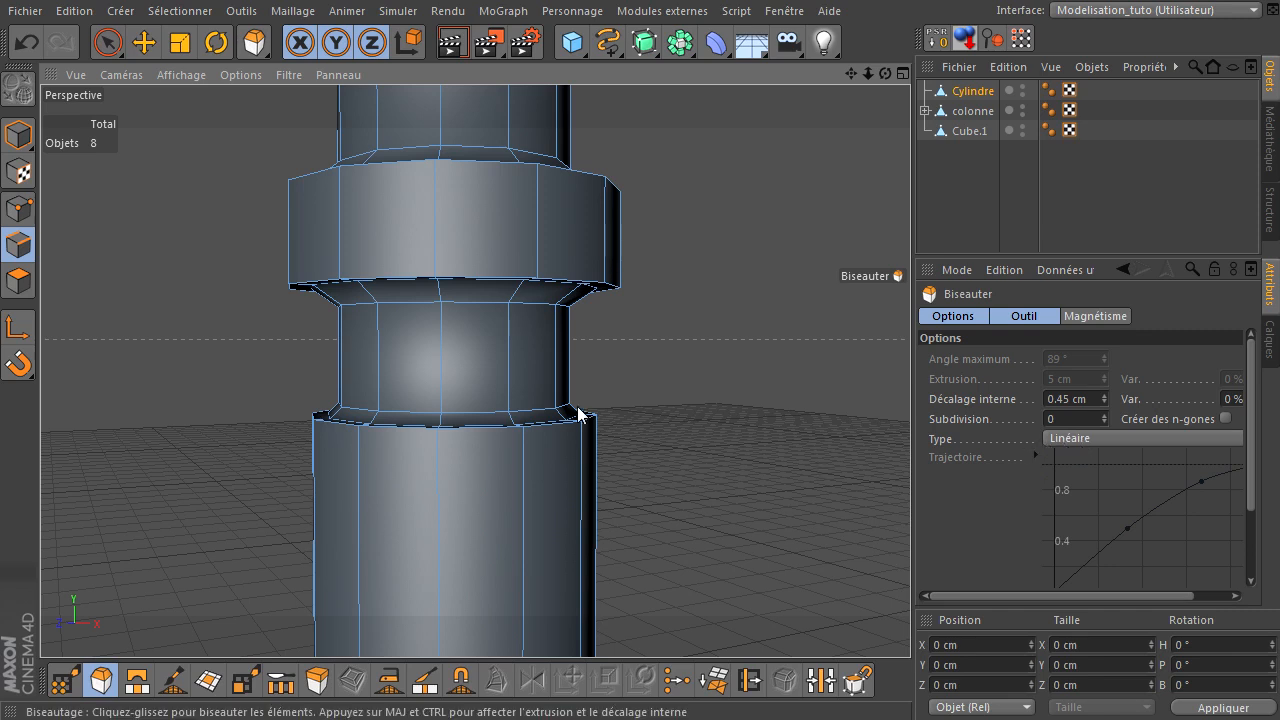
pyautogui.click(1089, 440)
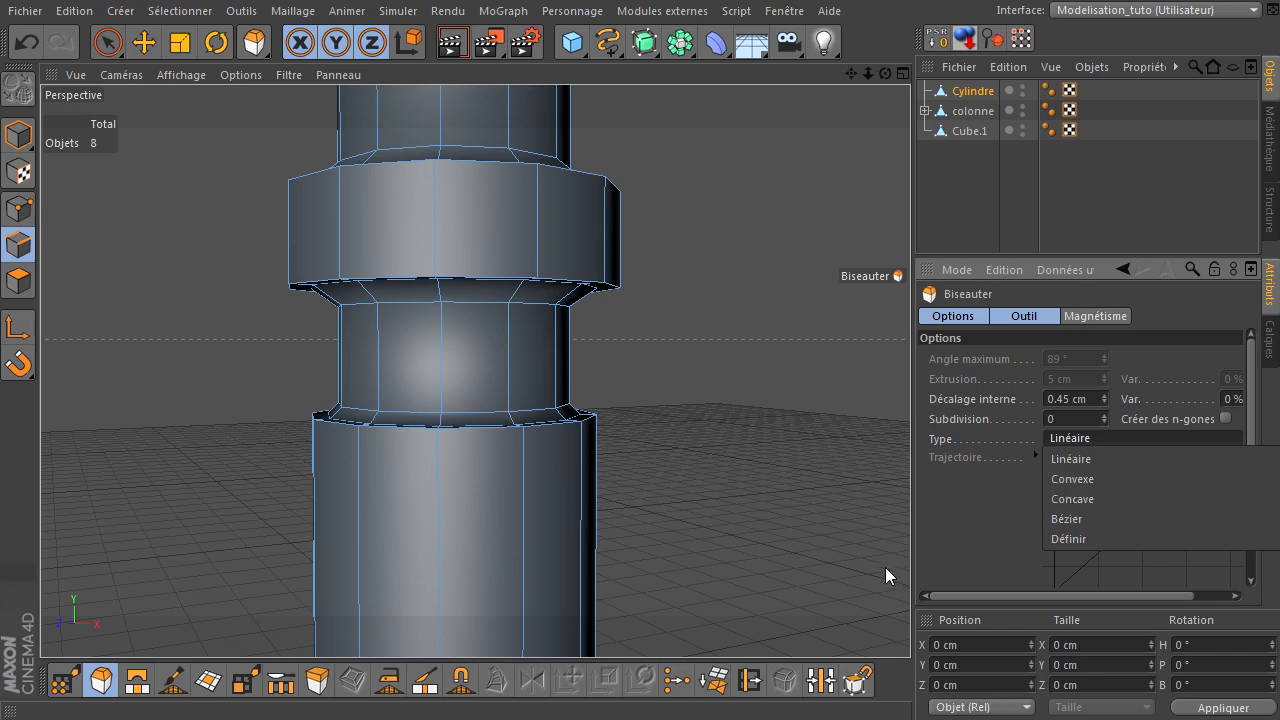
pyautogui.click(973, 508)
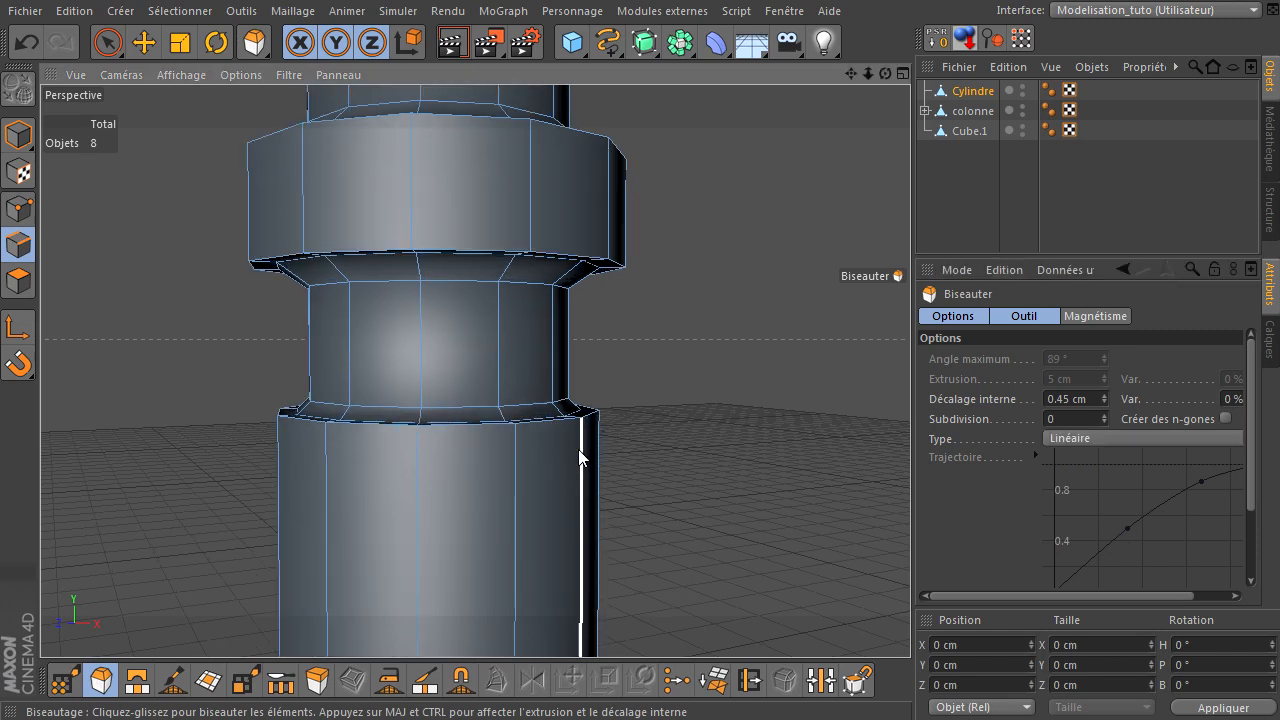
# Bevel the edge loop where the spike's base meets the upper ring with a linear inner offset of 0.21 cm.
pyautogui.scroll(3, 598, 445)
pyautogui.moveTo(884, 73); pyautogui.dragTo(926, 483)
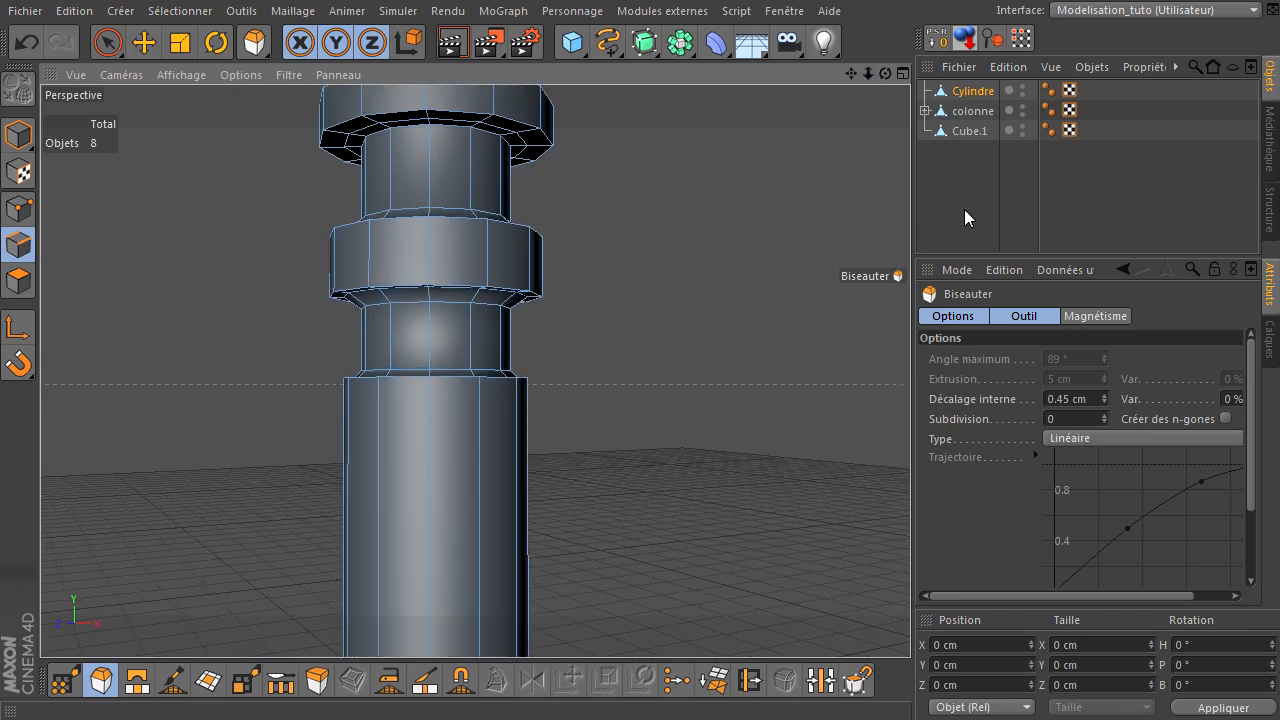
pyautogui.click(18, 281)
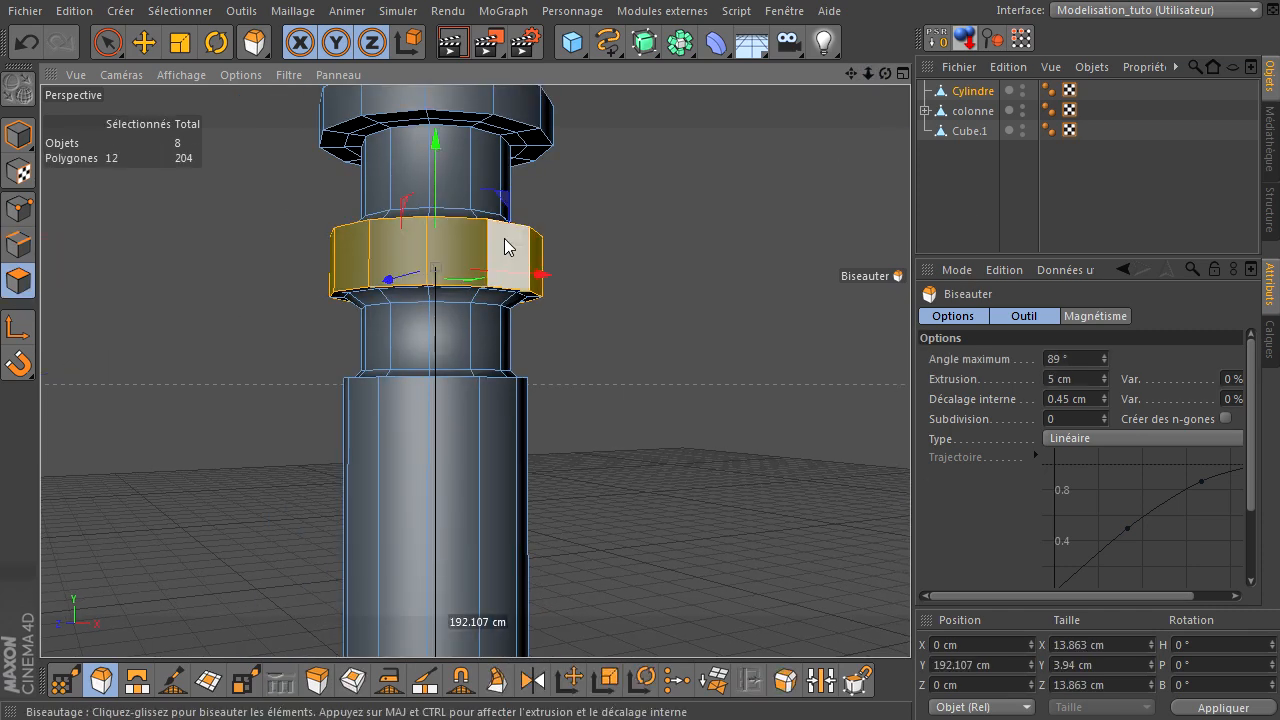
pyautogui.moveTo(884, 73); pyautogui.dragTo(910, 490)
pyautogui.moveTo(852, 74); pyautogui.dragTo(910, 536)
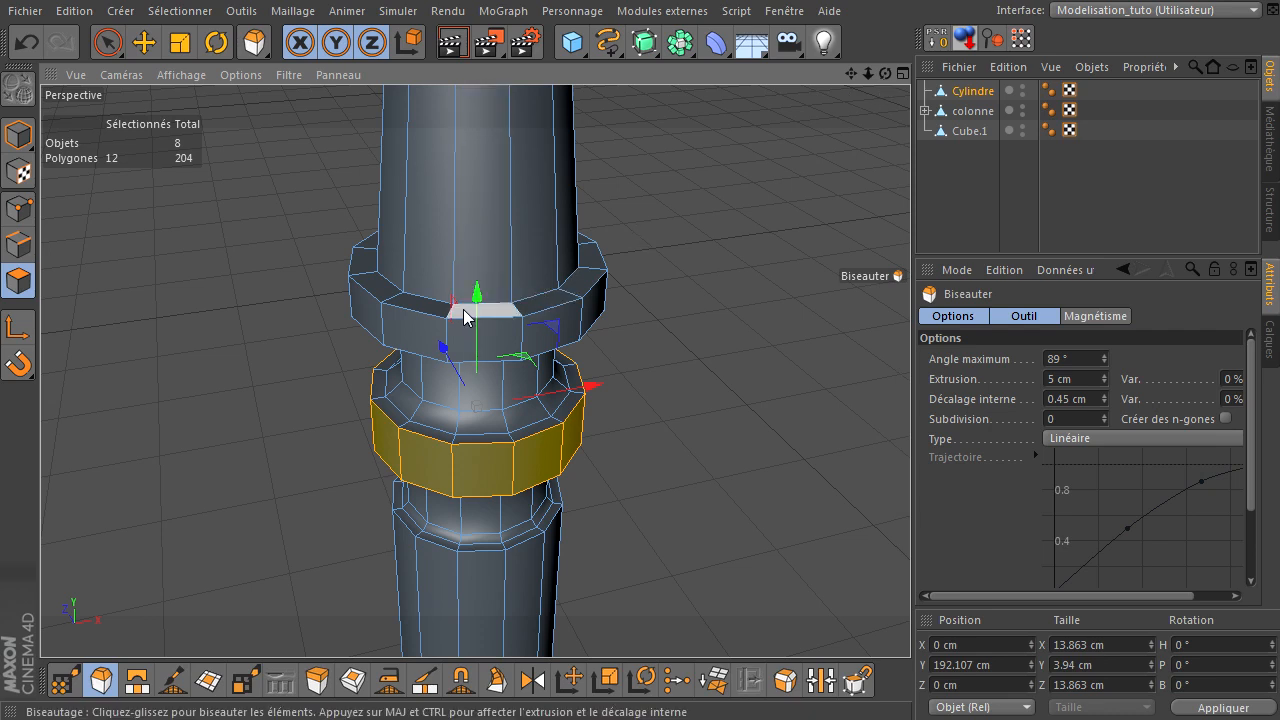
pyautogui.click(18, 247)
pyautogui.press('u')
pyautogui.press('l')
pyautogui.click(462, 301)
pyautogui.press('m')
pyautogui.press('s')
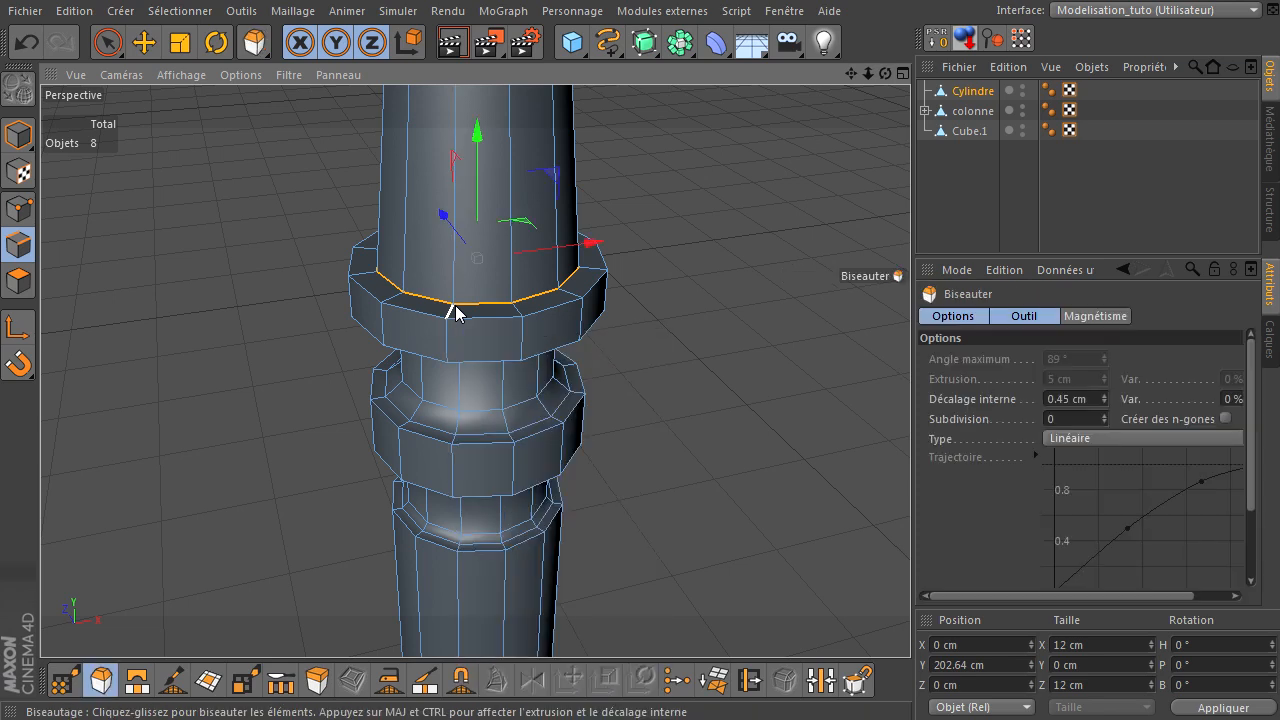
pyautogui.moveTo(675, 382); pyautogui.dragTo(910, 490)
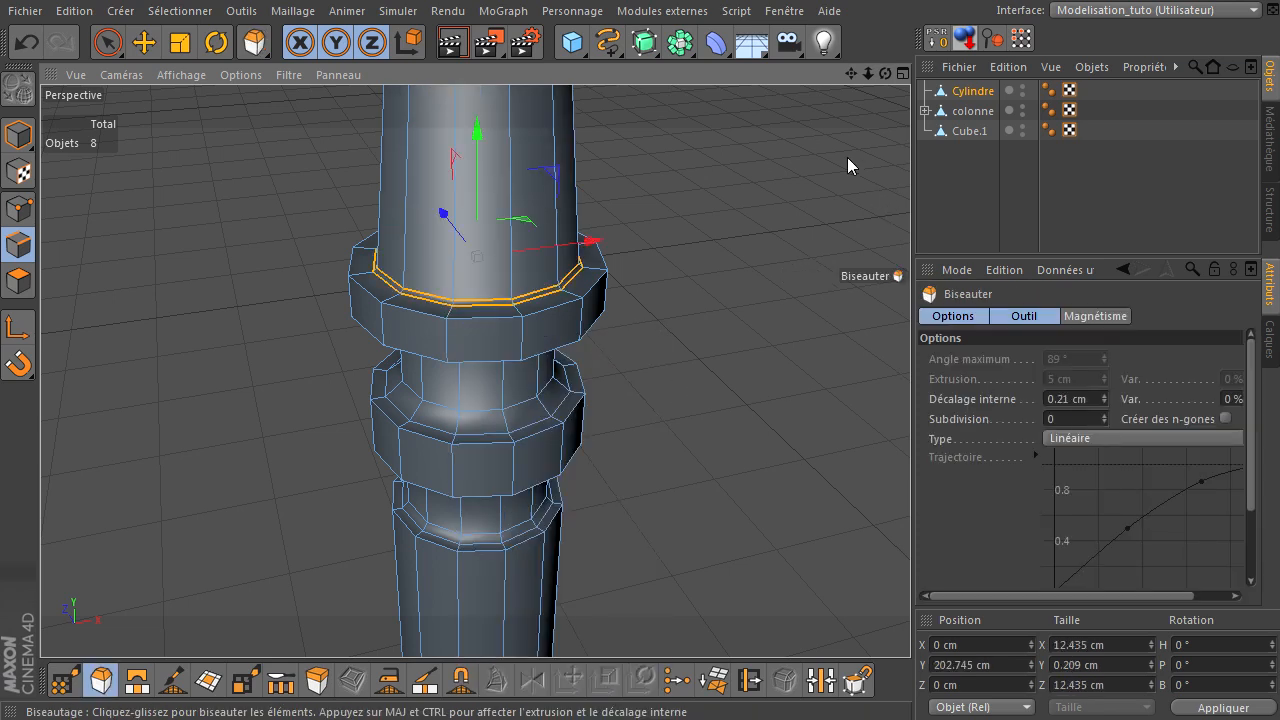
# Select the inner edge loop on the upper ring's underside, lower it along Y to form a slope, and deselect it.
pyautogui.moveTo(887, 73); pyautogui.dragTo(910, 490)
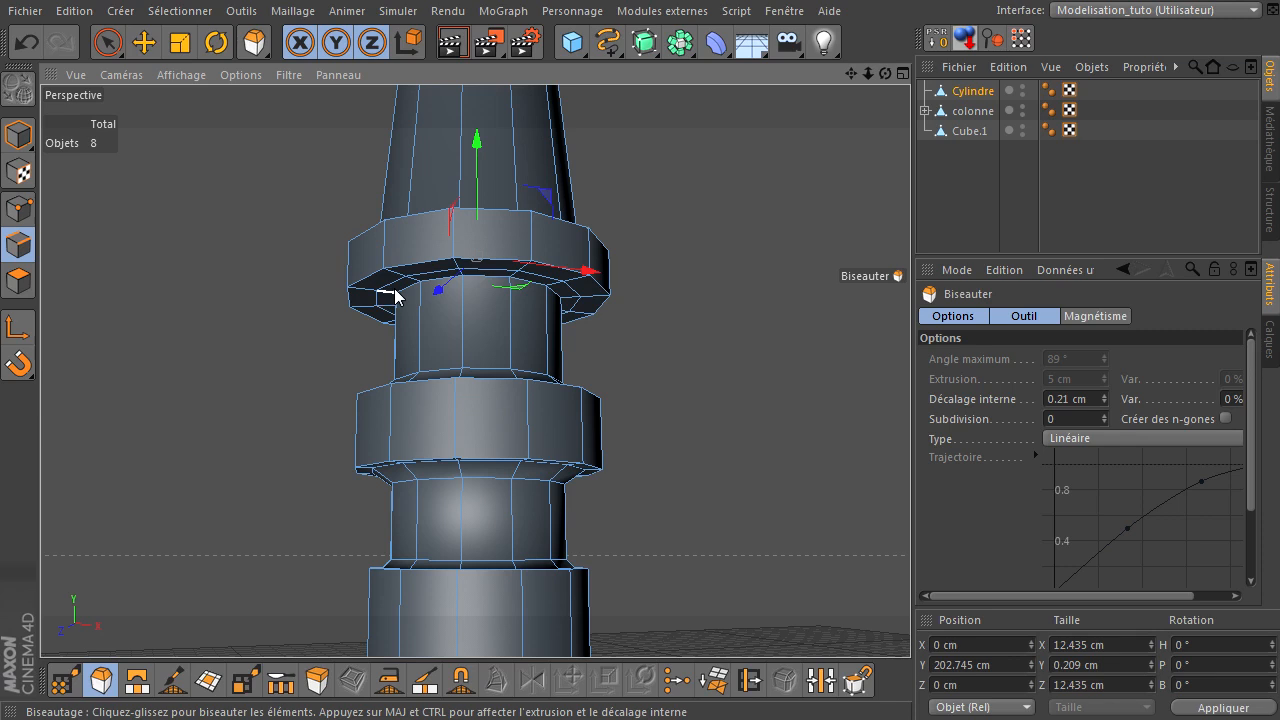
pyautogui.press('u')
pyautogui.press('l')
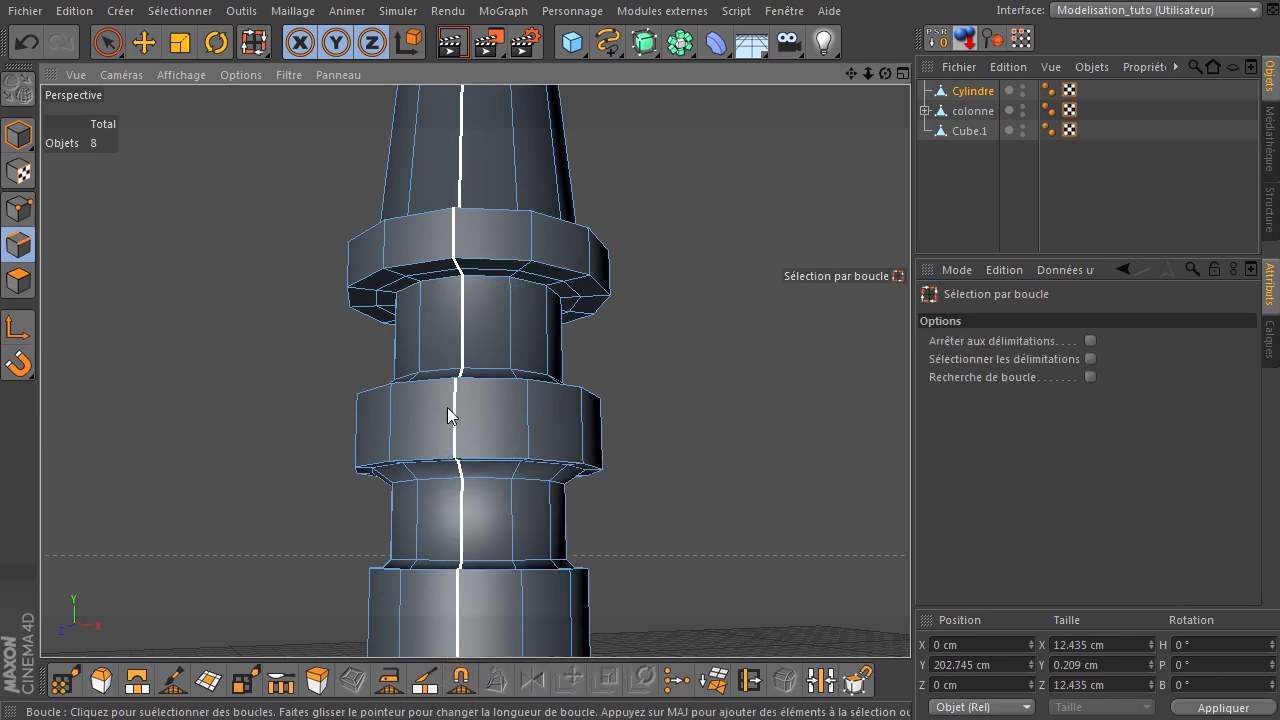
pyautogui.click(443, 281)
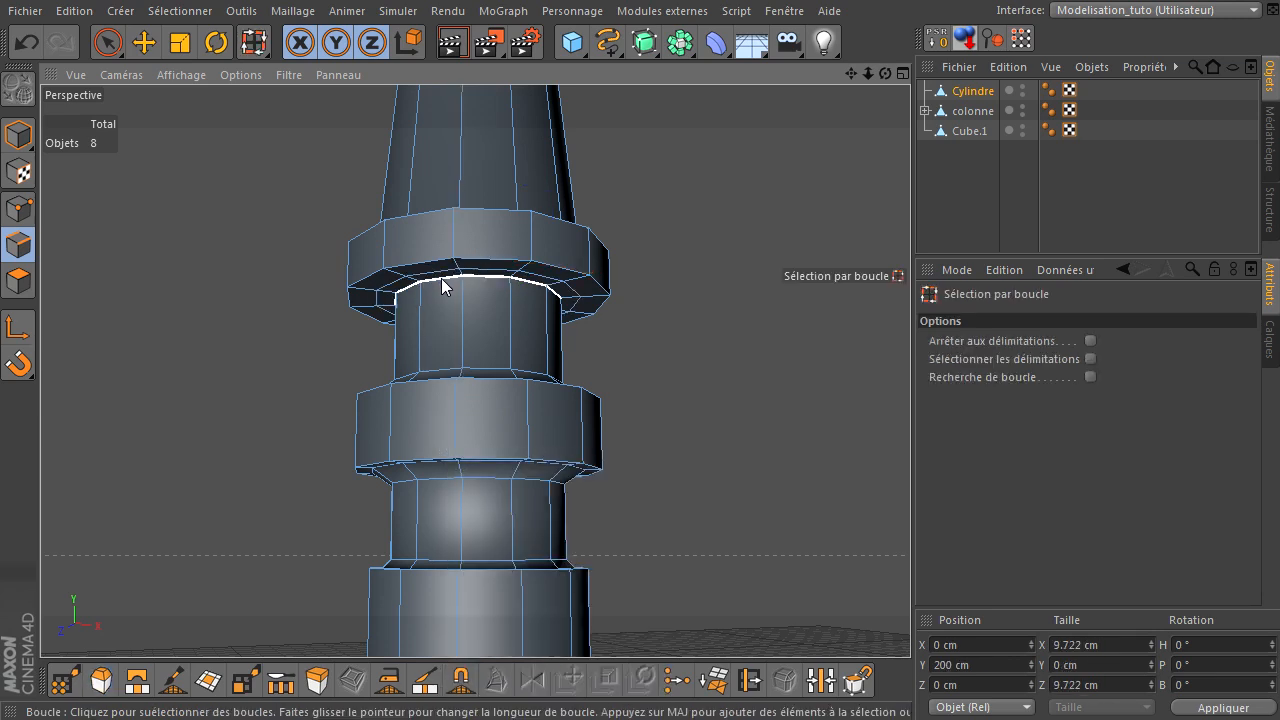
pyautogui.click(146, 44)
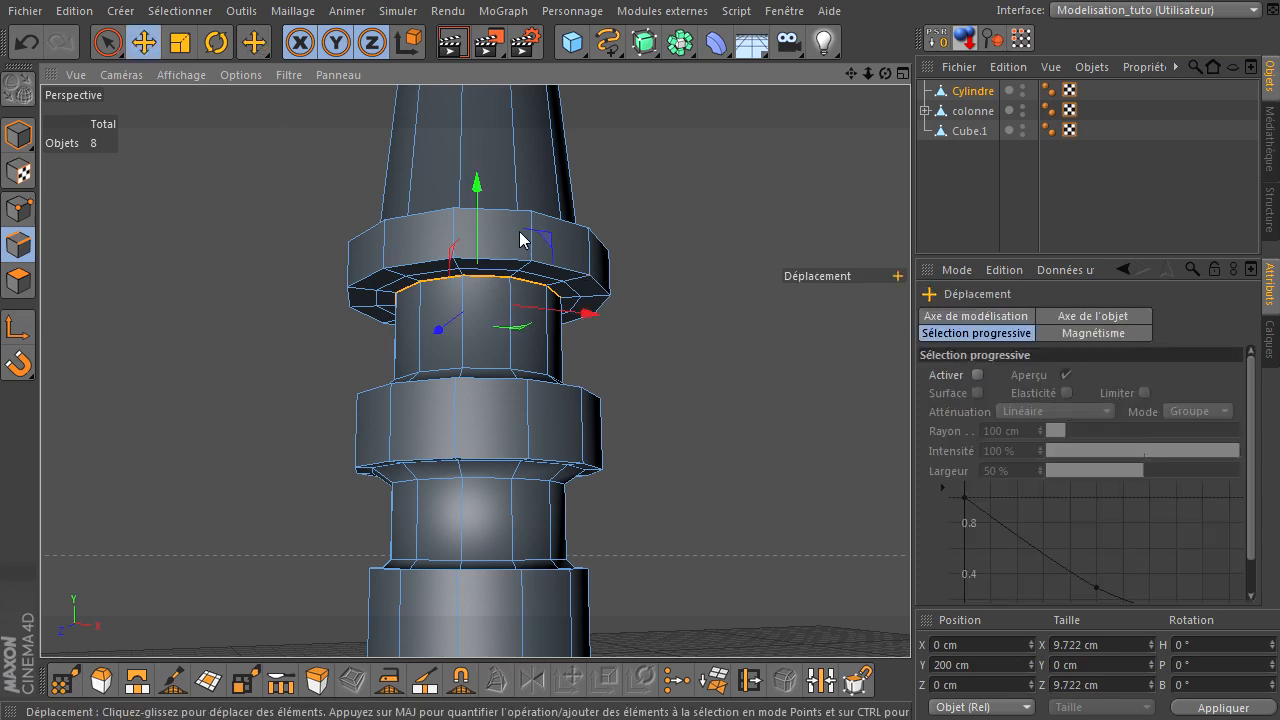
pyautogui.moveTo(470, 180); pyautogui.dragTo(476, 208)
pyautogui.click(688, 281)
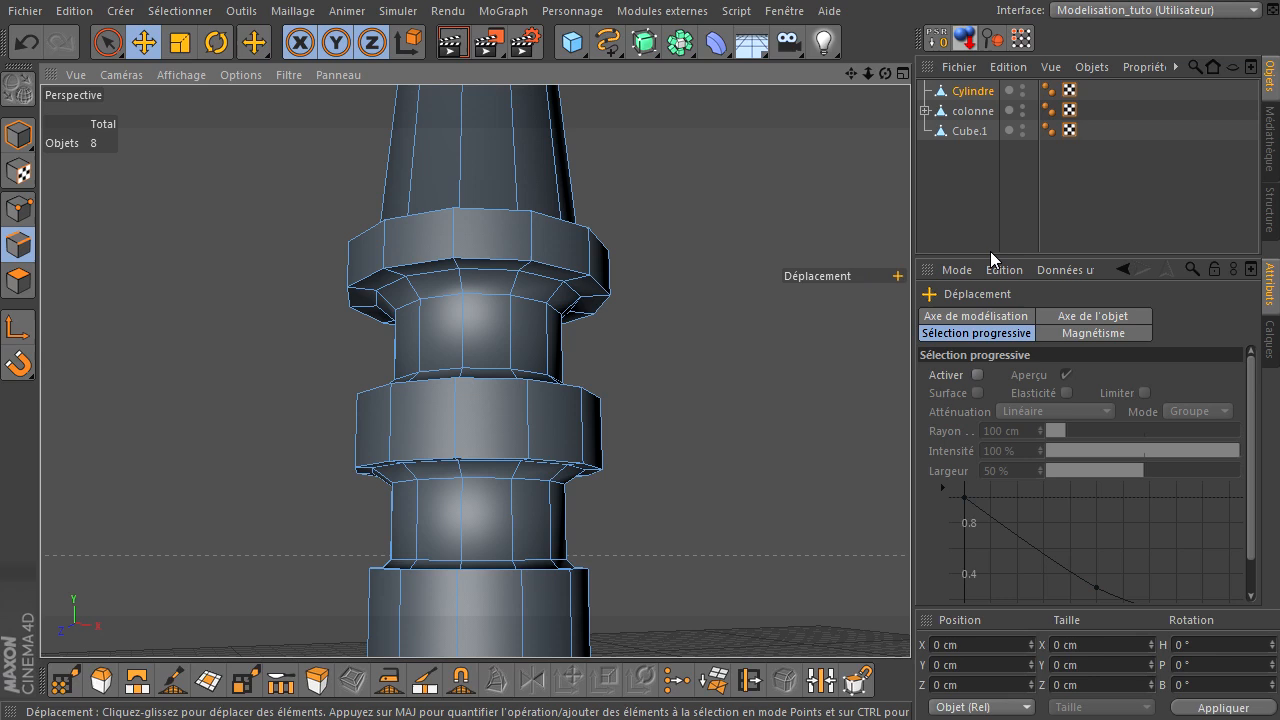
# Examine the detailed fence bar from several angles and check how it sits among the rails, low wall and pillars.
pyautogui.click(952, 236)
pyautogui.scroll(-10, 739, 260)
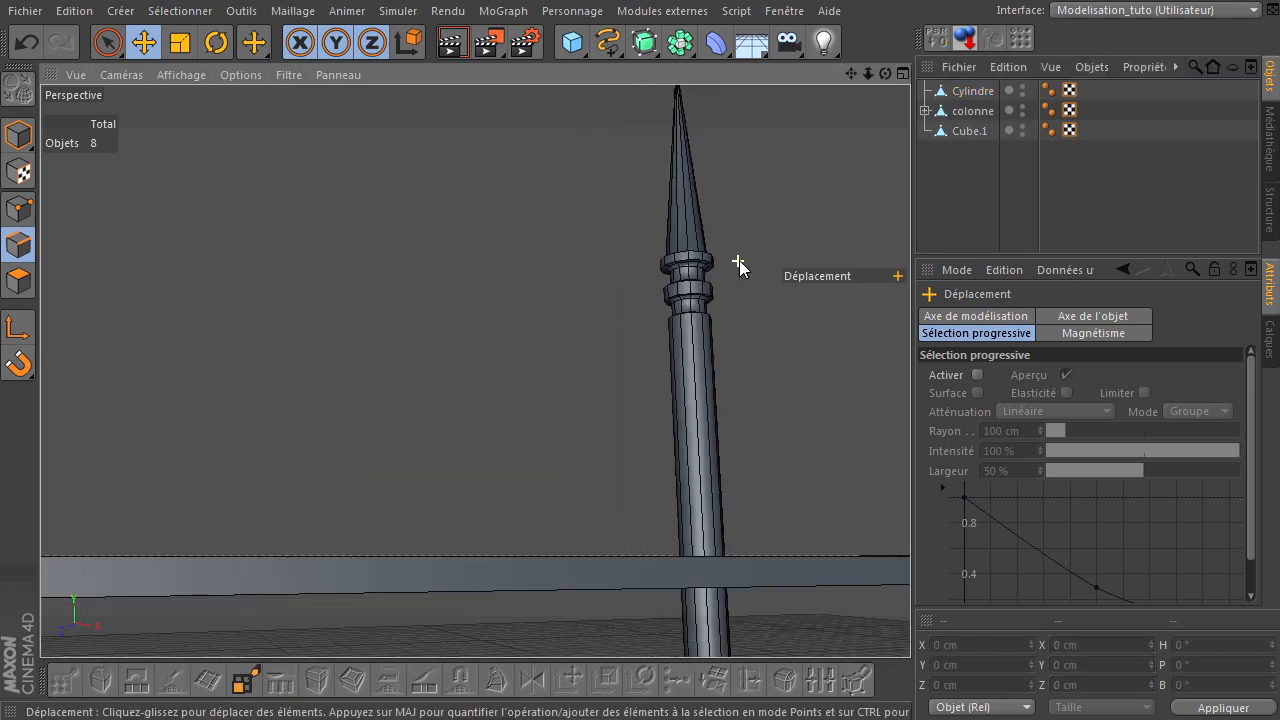
pyautogui.moveTo(887, 78); pyautogui.dragTo(910, 490)
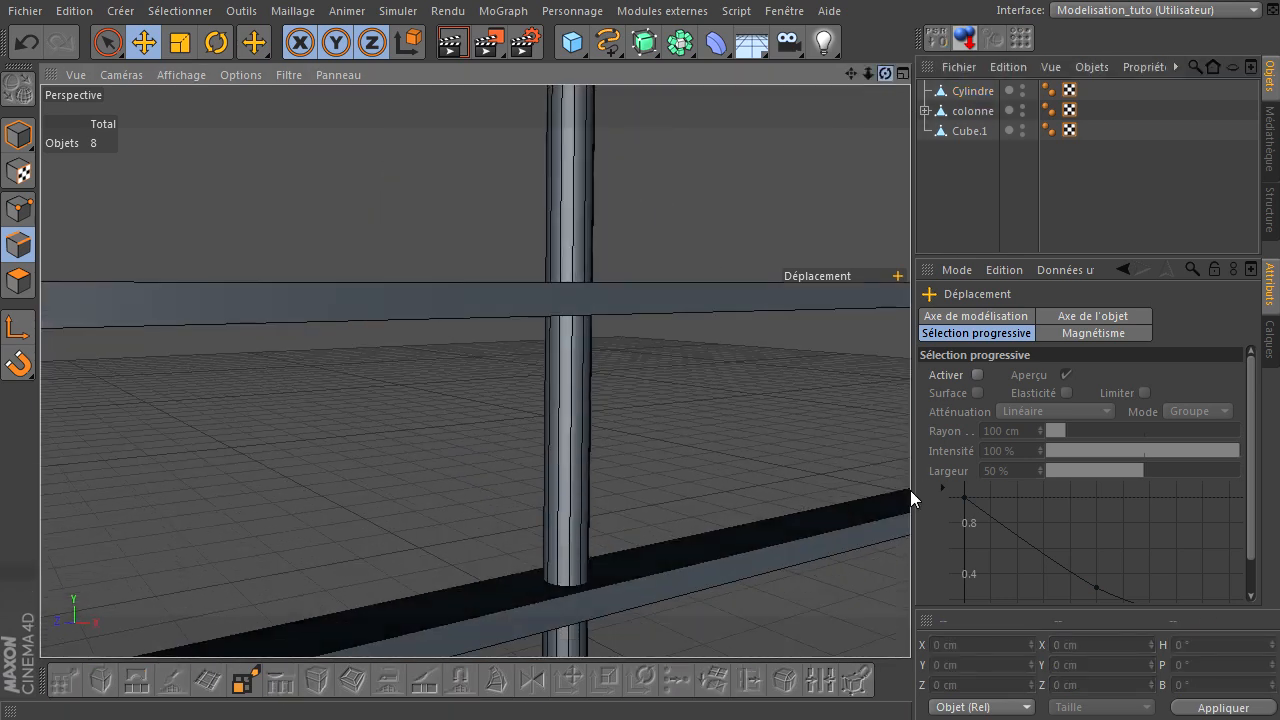
pyautogui.click(952, 92)
pyautogui.moveTo(851, 75); pyautogui.dragTo(911, 492)
pyautogui.click(956, 206)
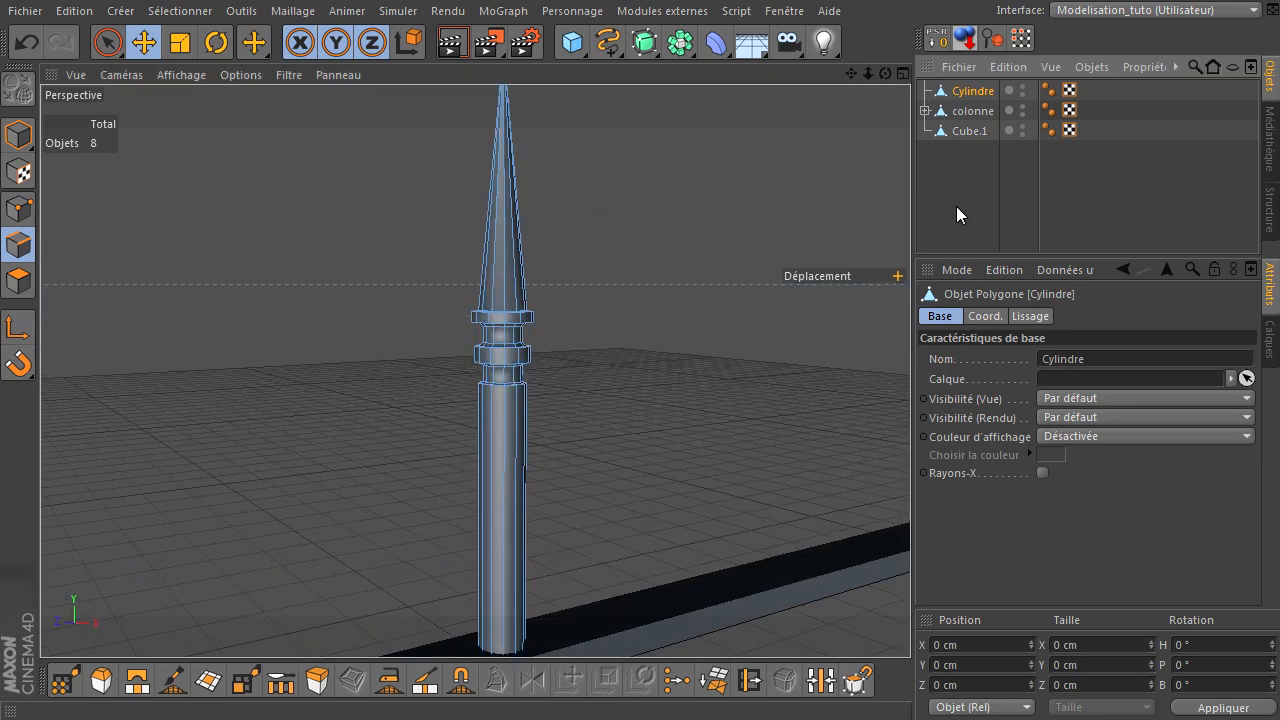
pyautogui.moveTo(885, 73); pyautogui.dragTo(897, 490)
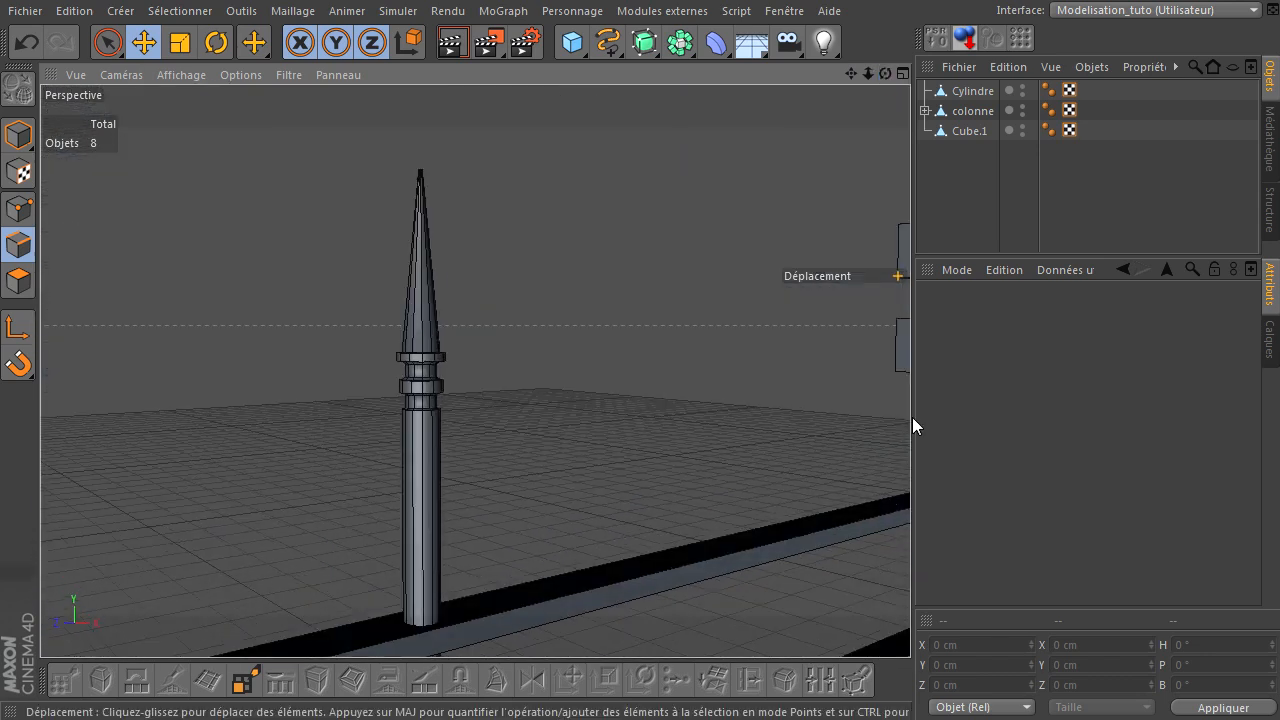
pyautogui.click(992, 96)
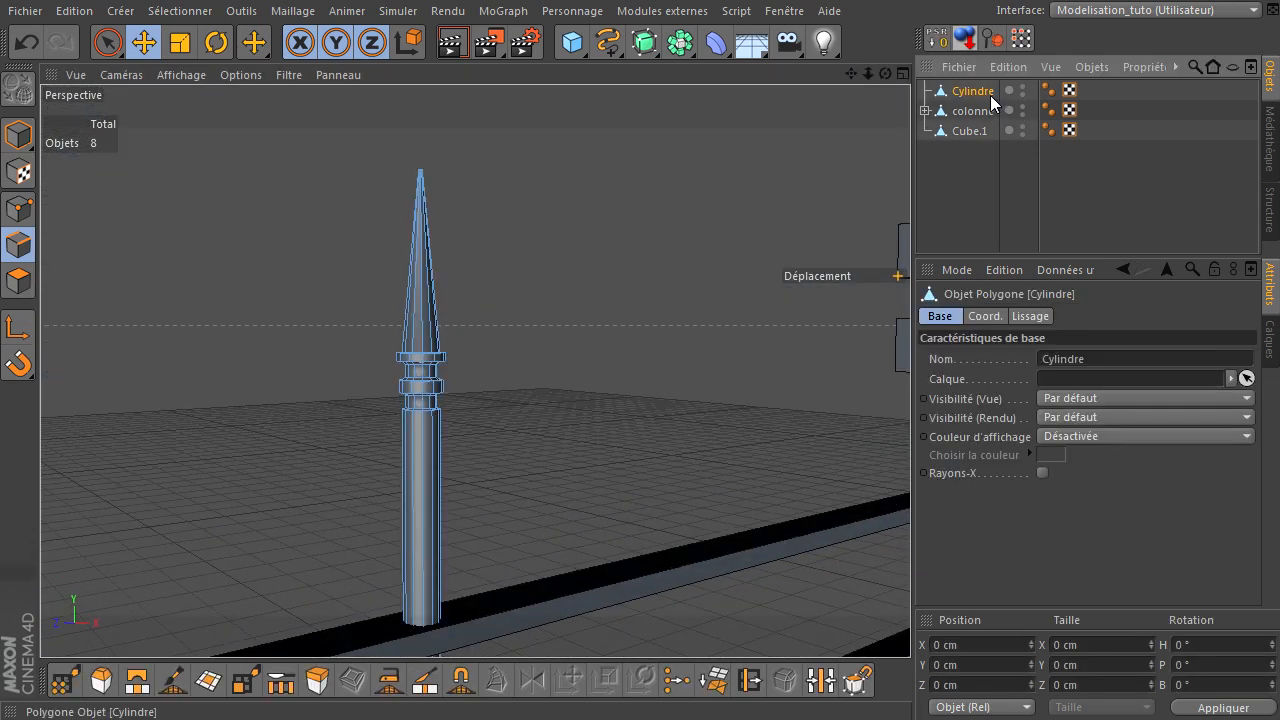
pyautogui.moveTo(868, 73); pyautogui.dragTo(911, 491)
pyautogui.moveTo(852, 75); pyautogui.dragTo(925, 480)
pyautogui.moveTo(886, 74); pyautogui.dragTo(911, 497)
pyautogui.click(942, 210)
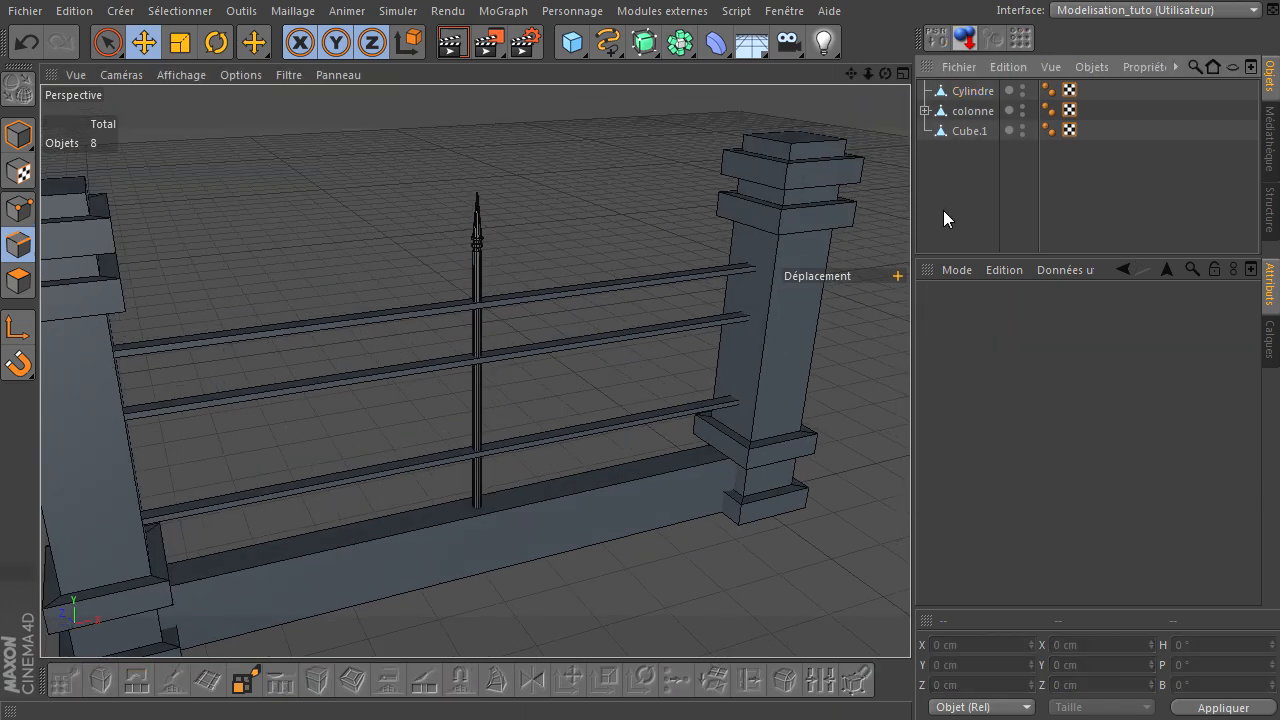
# Add a MoGraph Cloneur, make Cylindre its child, and select the cloner.
pyautogui.click(495, 12)
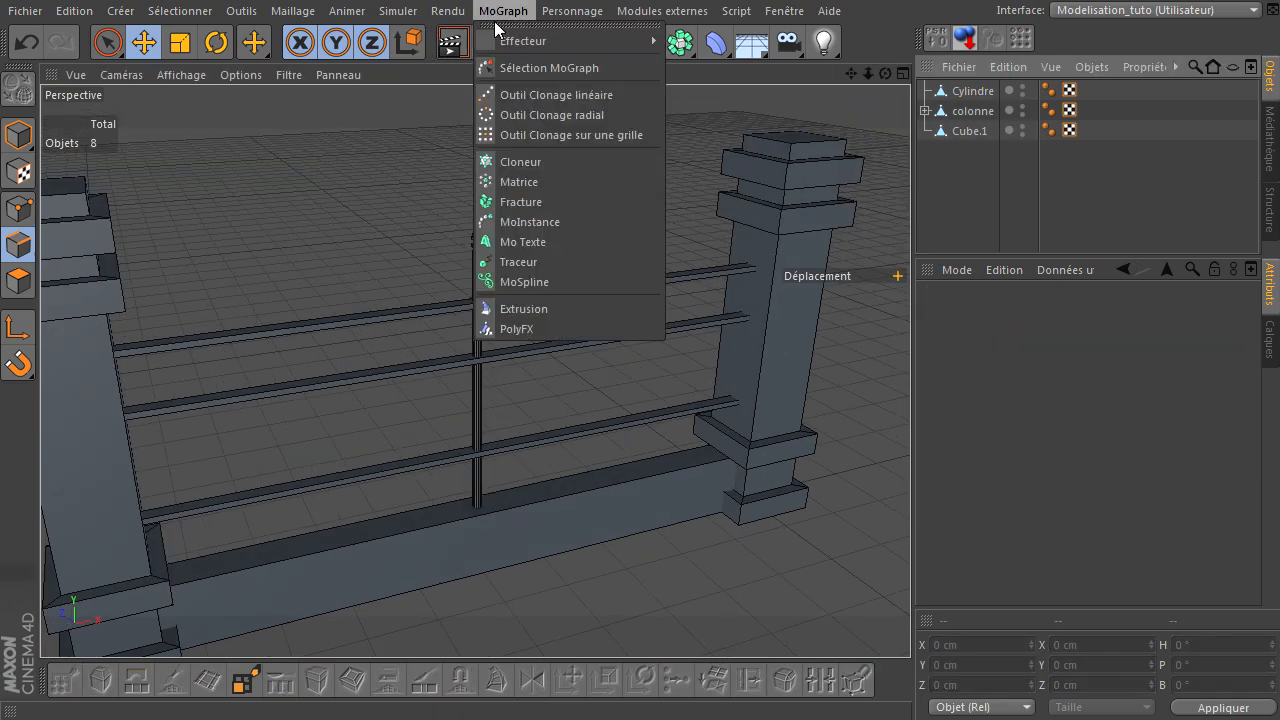
pyautogui.click(505, 161)
pyautogui.moveTo(965, 113); pyautogui.dragTo(969, 95)
pyautogui.click(969, 95)
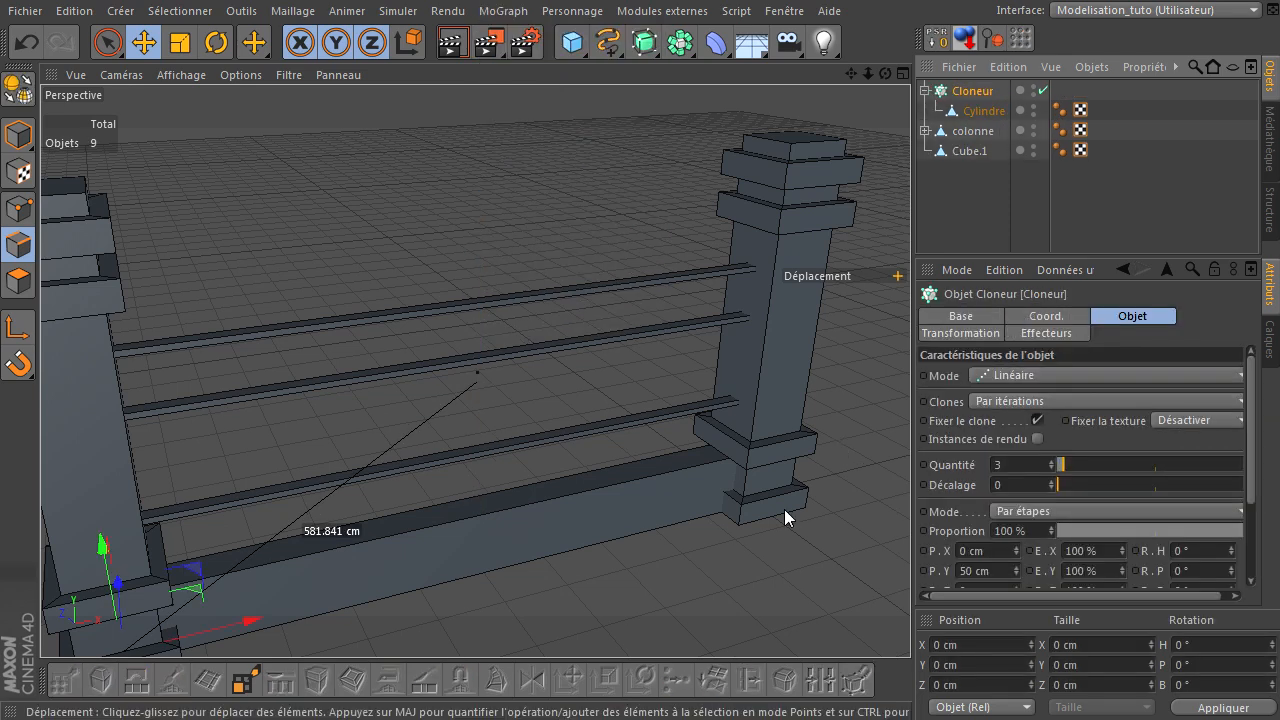
# Try to change the cloner's X position while edge mode is active, and reselect the cloner.
pyautogui.scroll(-2, 126, 611)
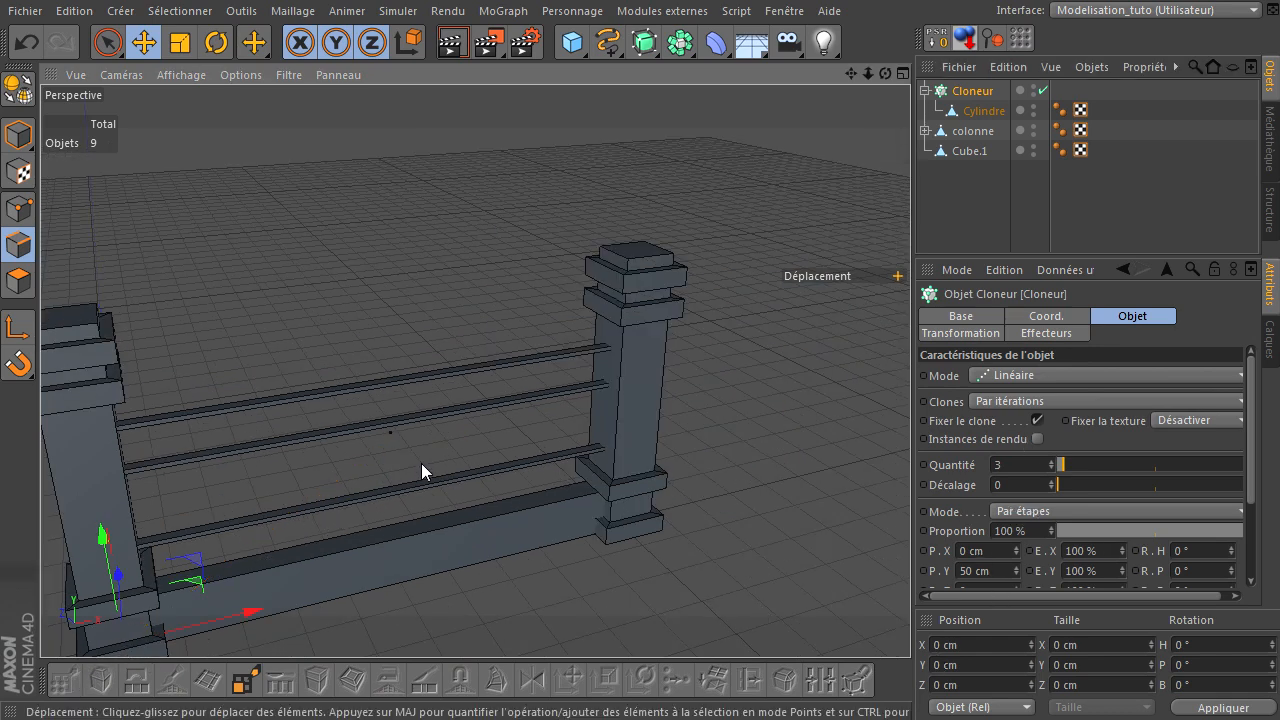
pyautogui.click(964, 646)
pyautogui.write('5')
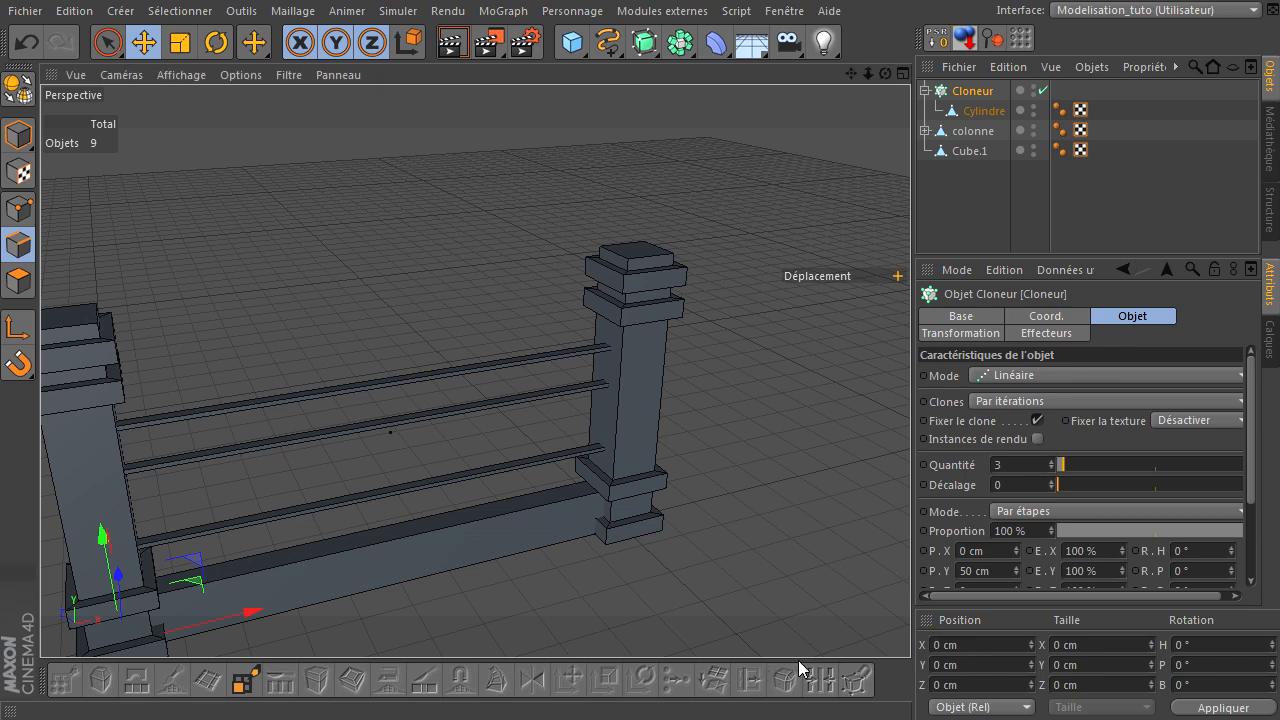
pyautogui.click(973, 176)
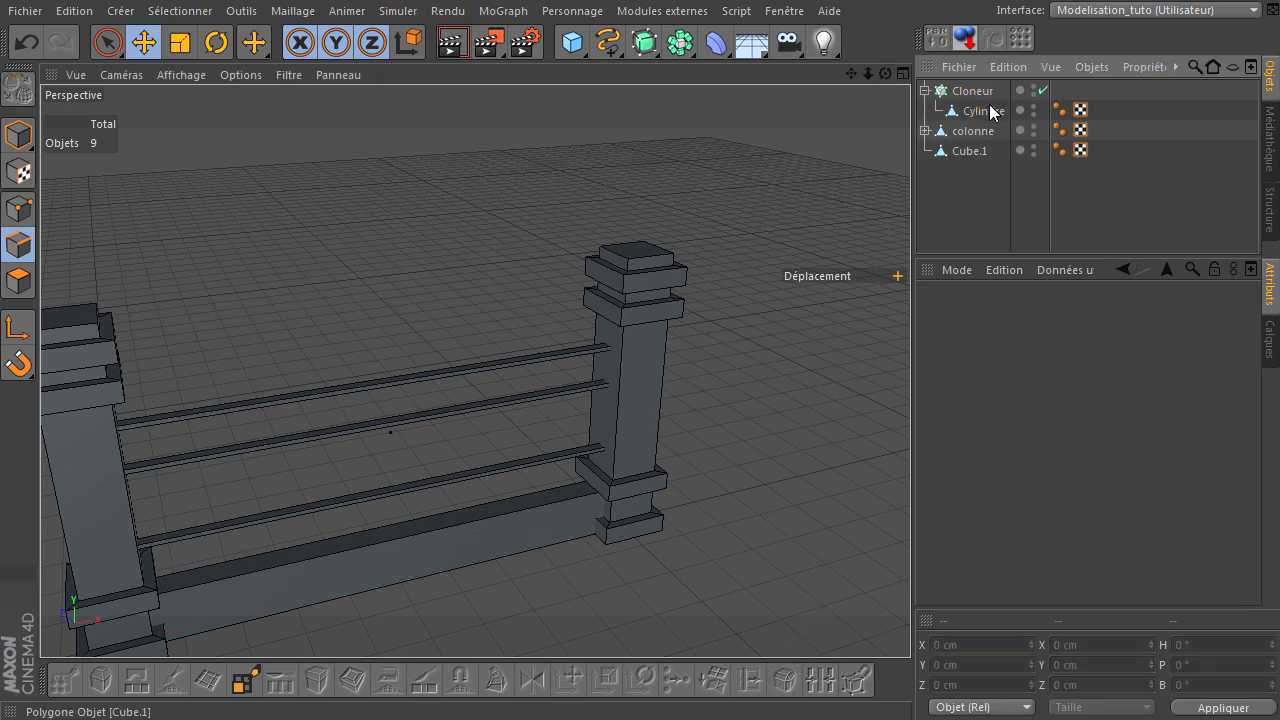
pyautogui.click(957, 93)
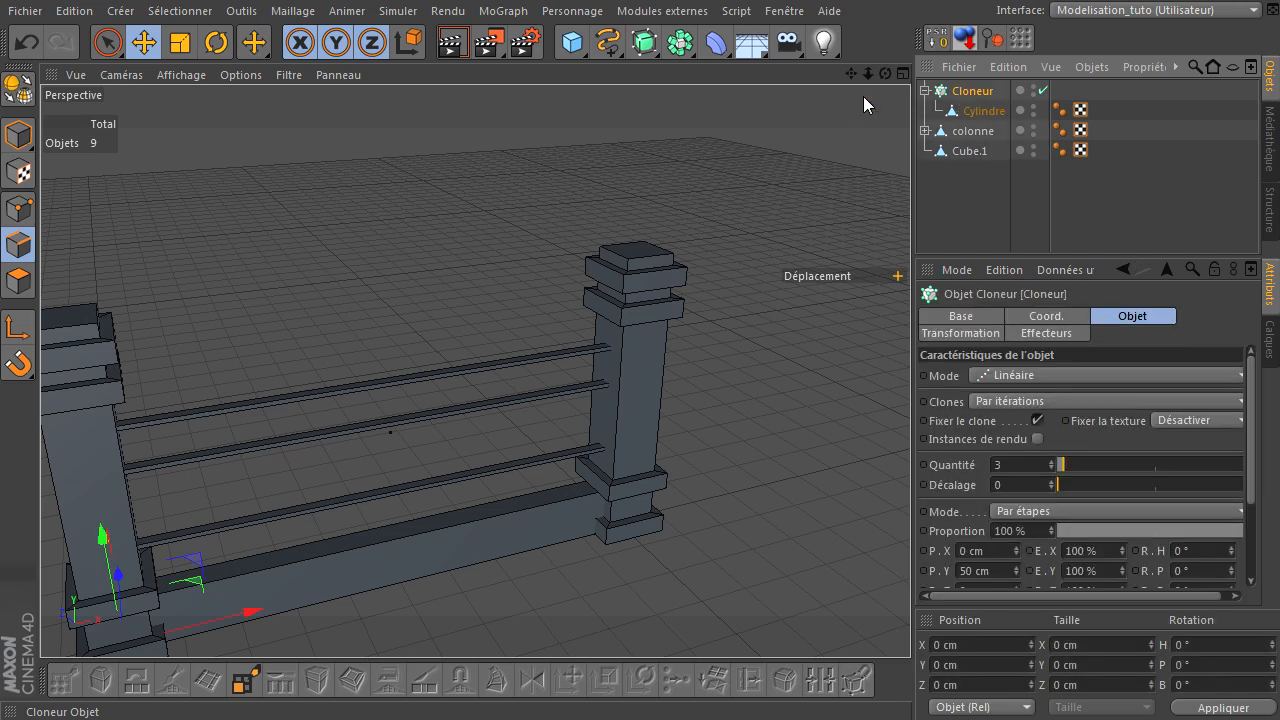
# In model mode, set the cloner's X position to 500 cm and place its minimum Y at 0, then deselect it.
pyautogui.keyDown('alt'); pyautogui.moveTo(910, 490); pyautogui.dragTo(910, 490, button='middle'); pyautogui.keyUp('alt')
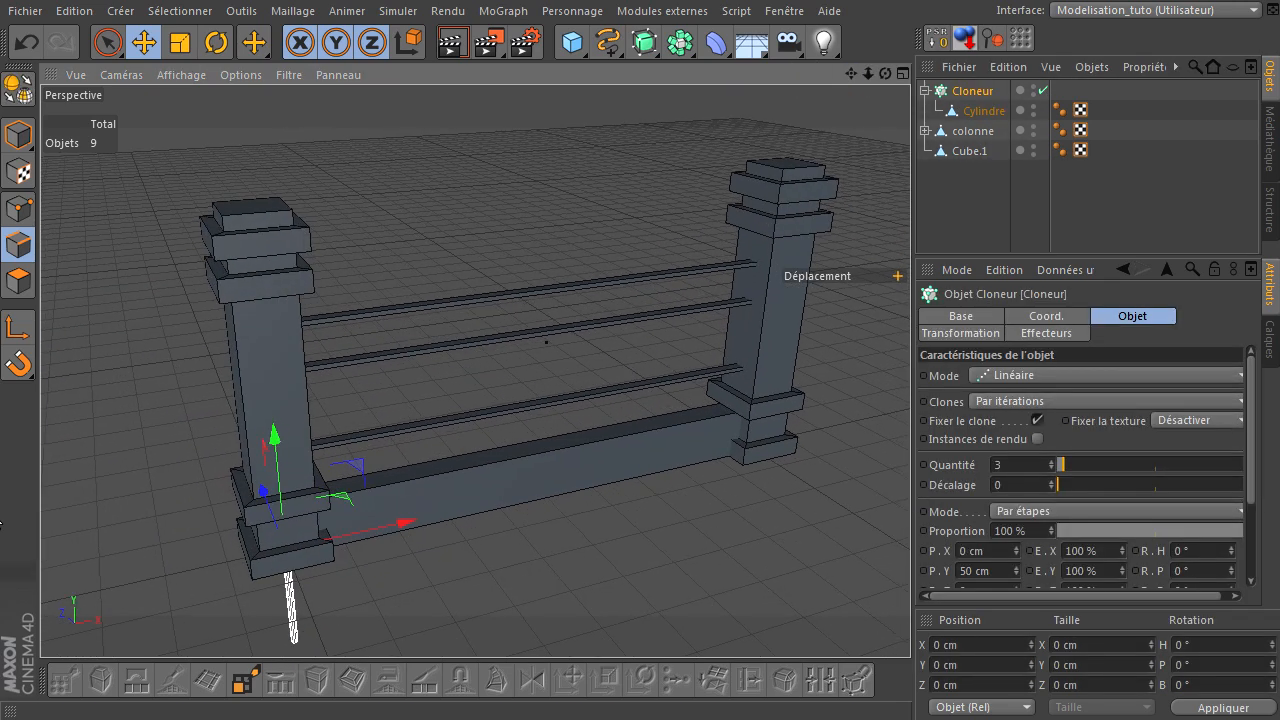
pyautogui.click(11, 134)
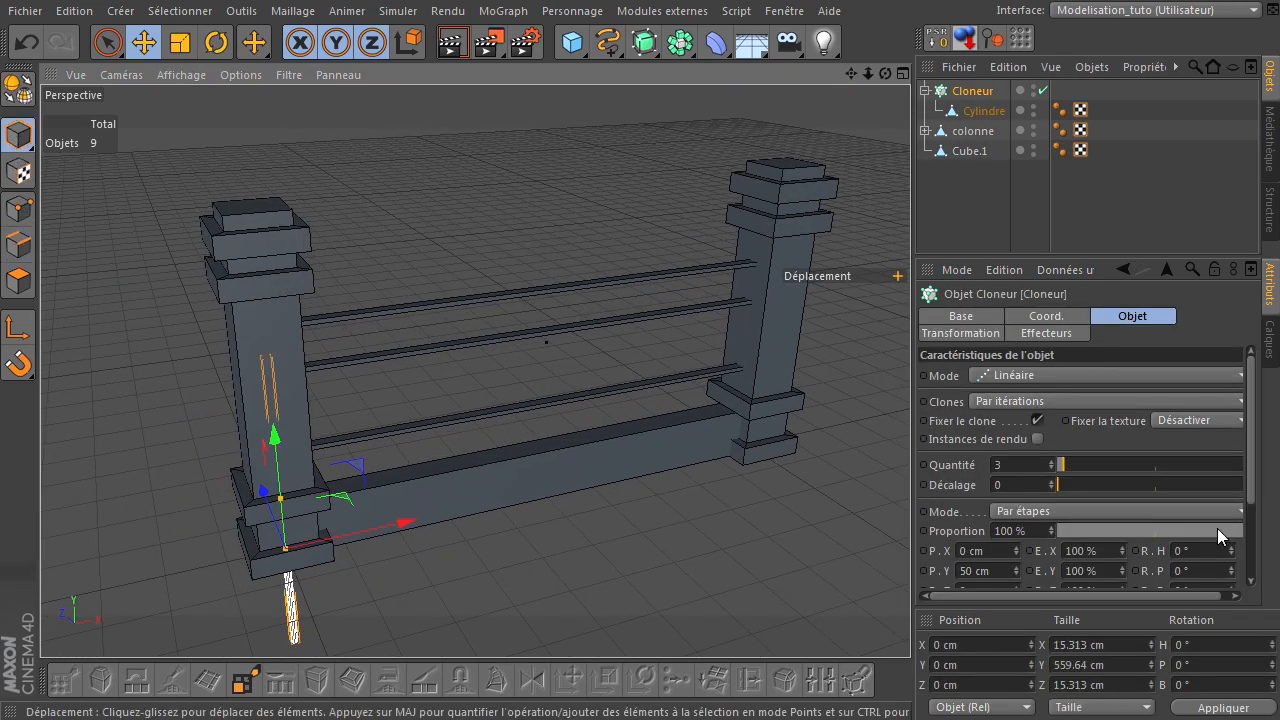
pyautogui.click(986, 644)
pyautogui.doubleClick(986, 643)
pyautogui.write('500')
pyautogui.press('Return')
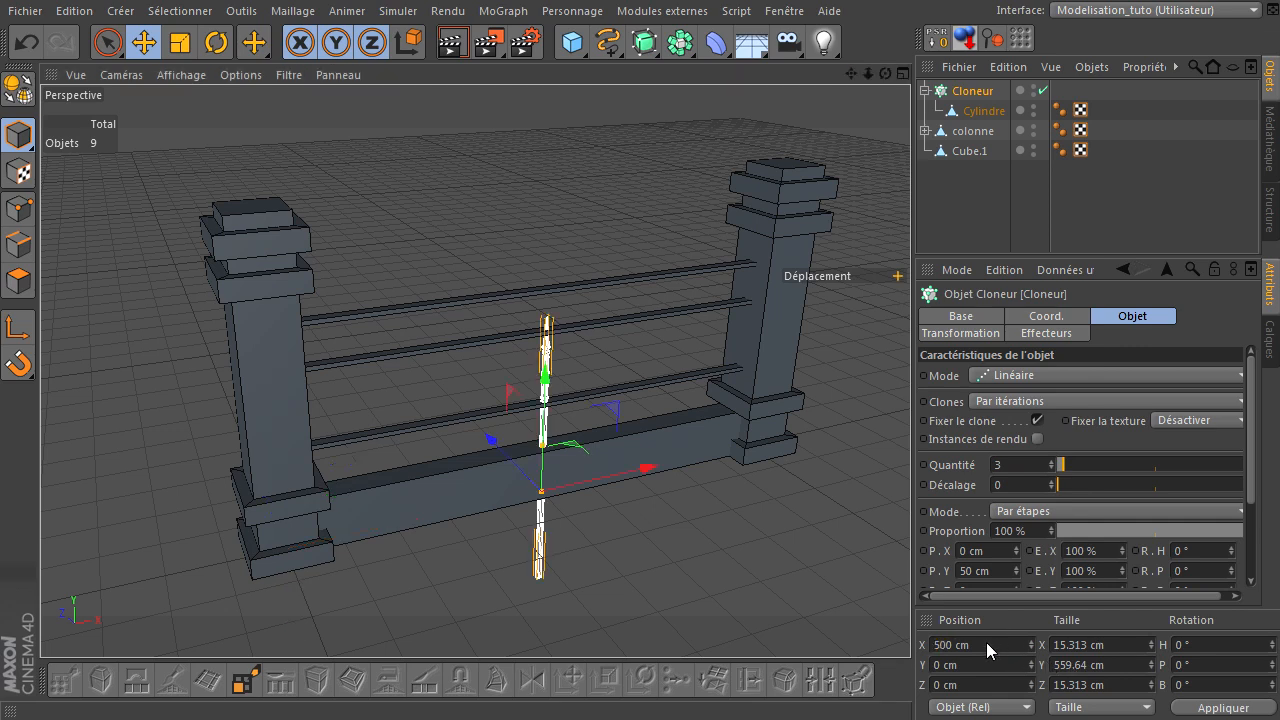
pyautogui.click(966, 38)
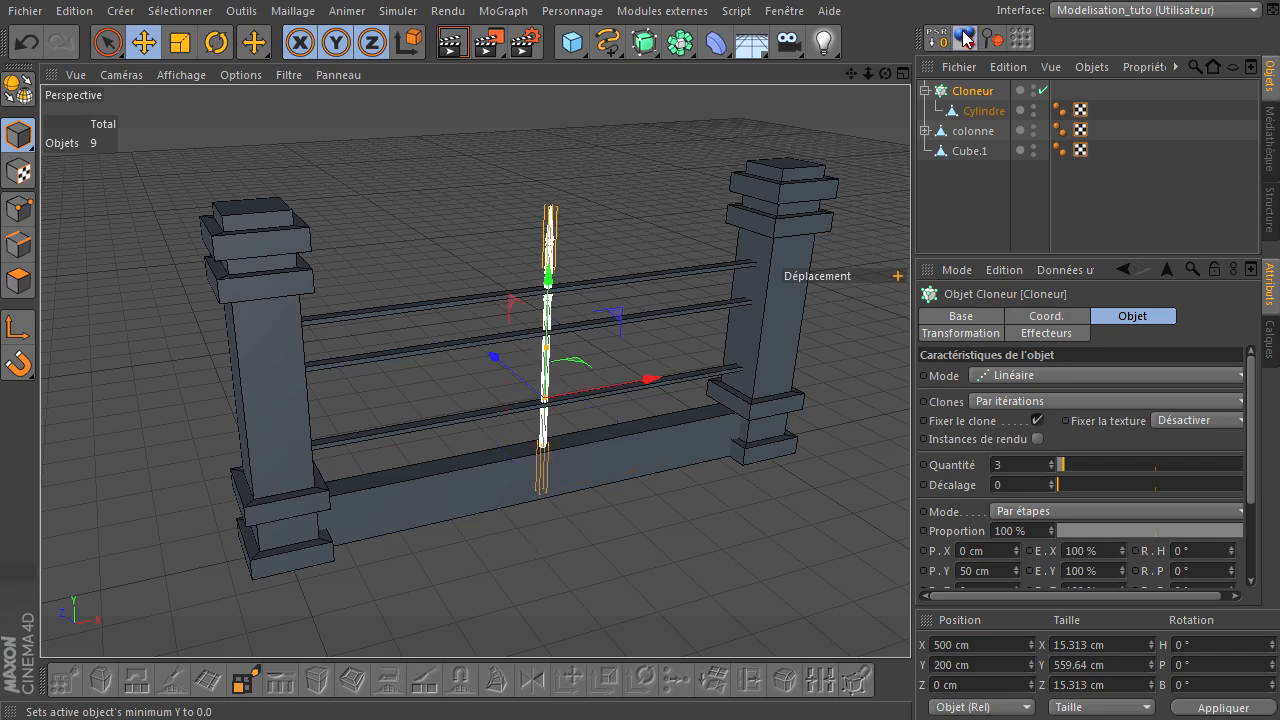
pyautogui.moveTo(851, 76); pyautogui.dragTo(910, 490)
pyautogui.click(963, 203)
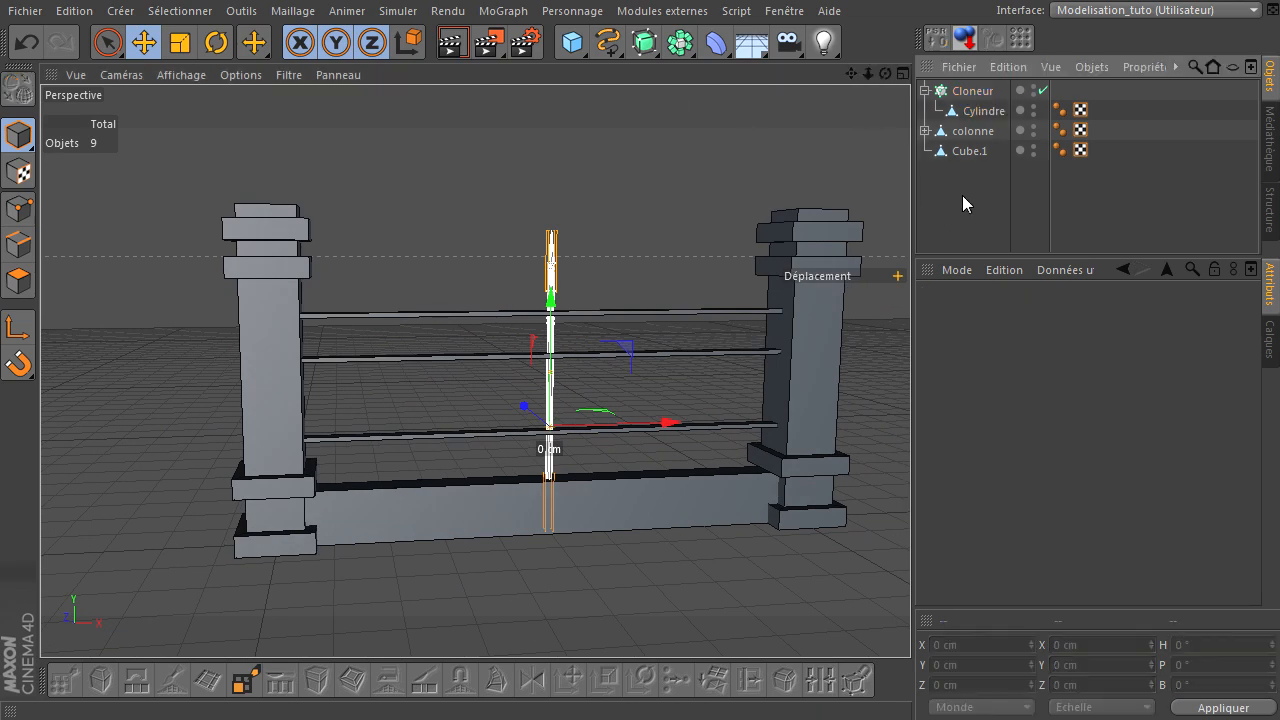
# Set the linear cloner's per-step Y offset to 0 cm so the bars stop stacking vertically.
pyautogui.click(955, 92)
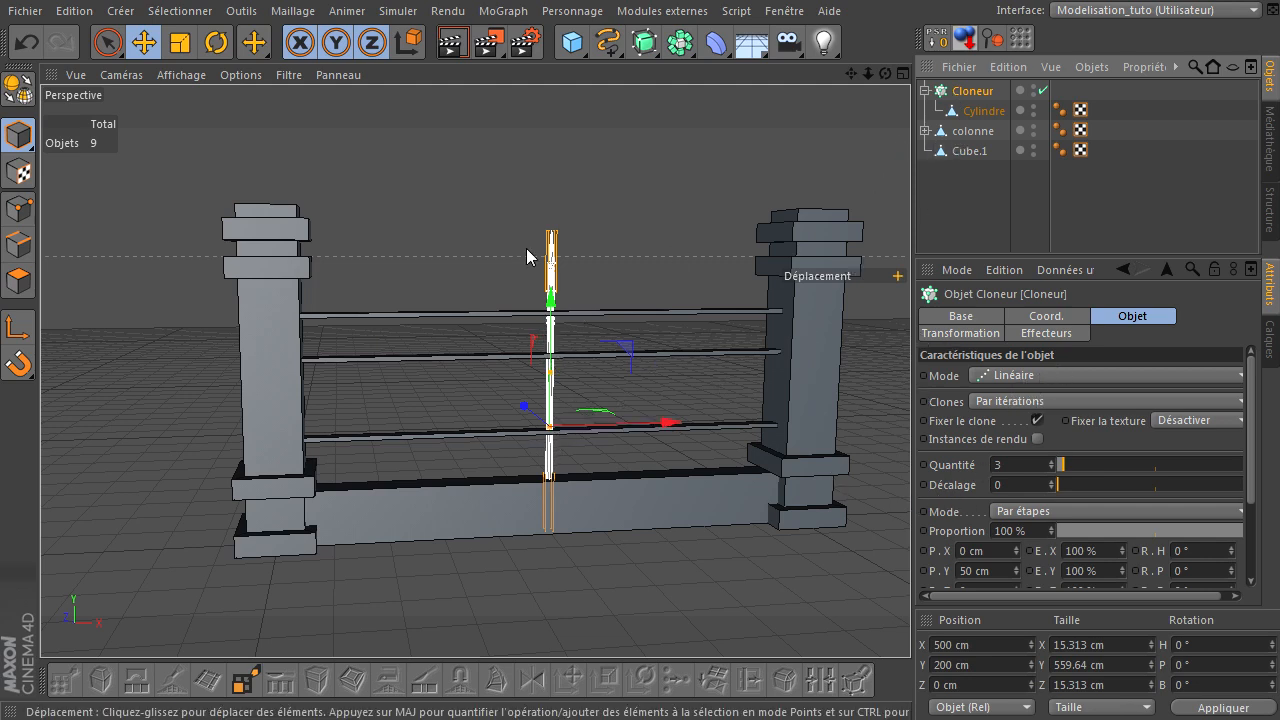
pyautogui.click(1093, 374)
pyautogui.click(1093, 374)
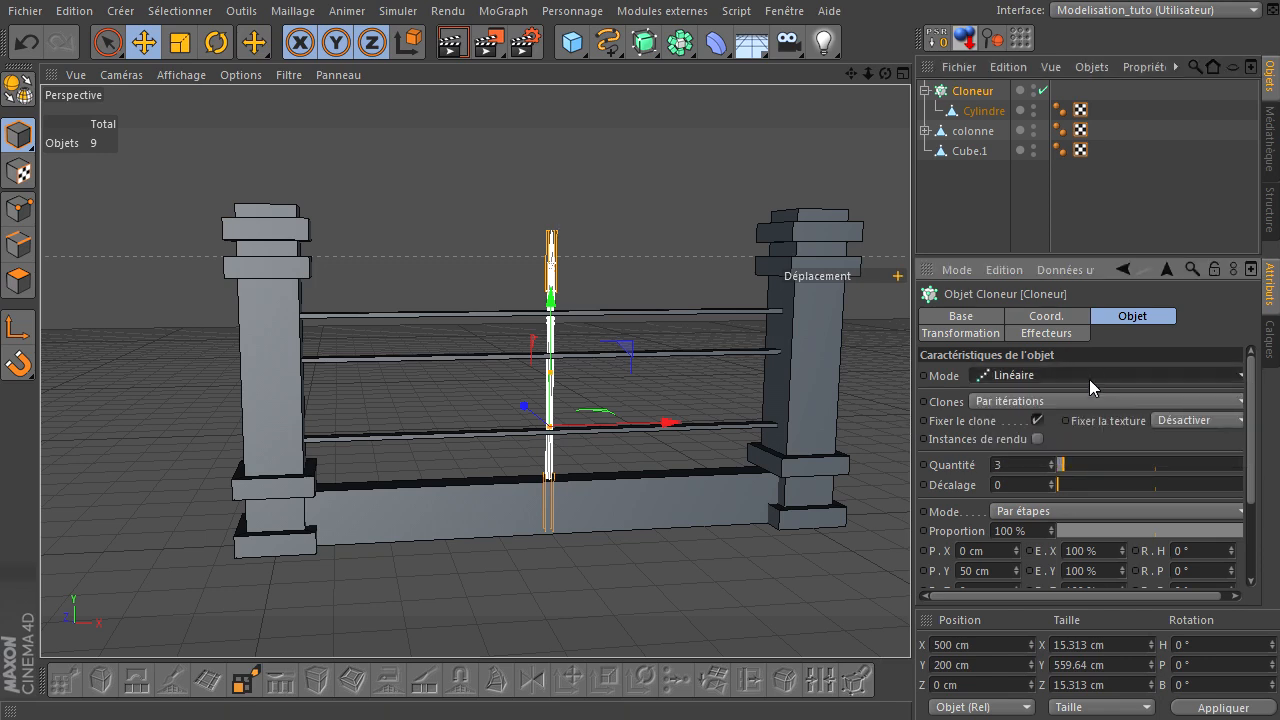
pyautogui.doubleClick(990, 570)
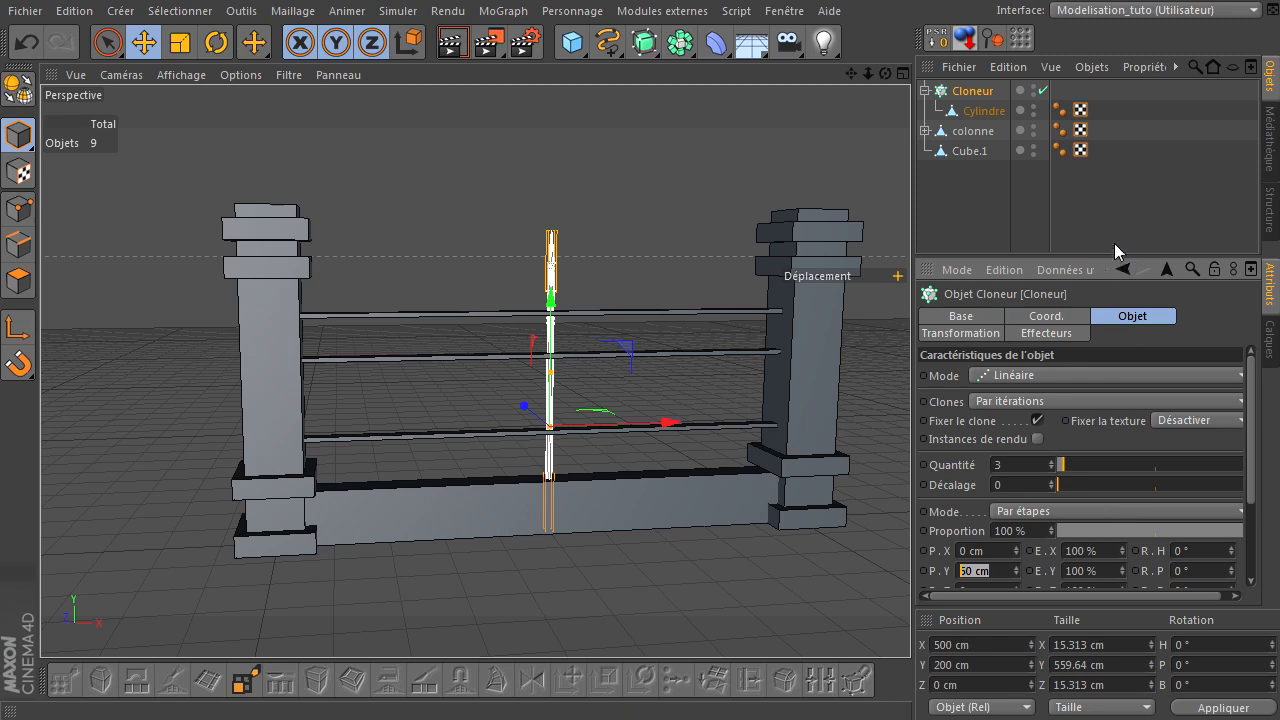
pyautogui.moveTo(1105, 258); pyautogui.dragTo(1100, 210)
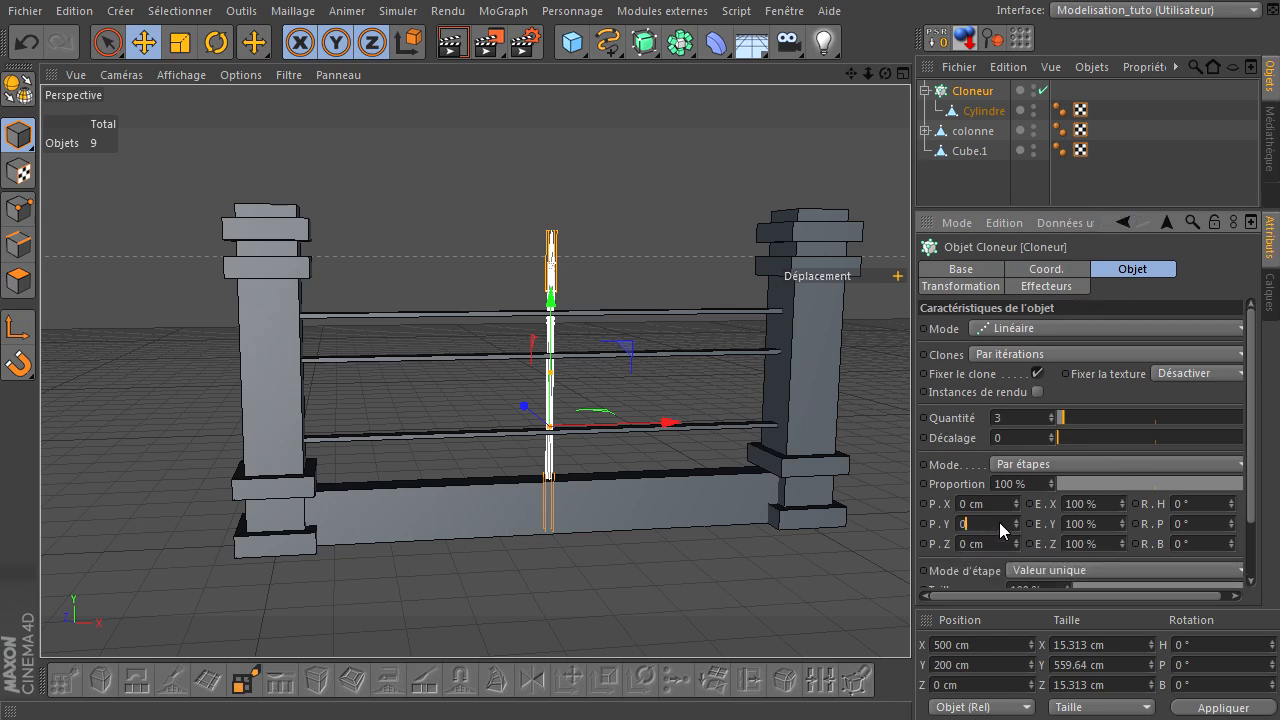
pyautogui.write('0')
pyautogui.press('Return')
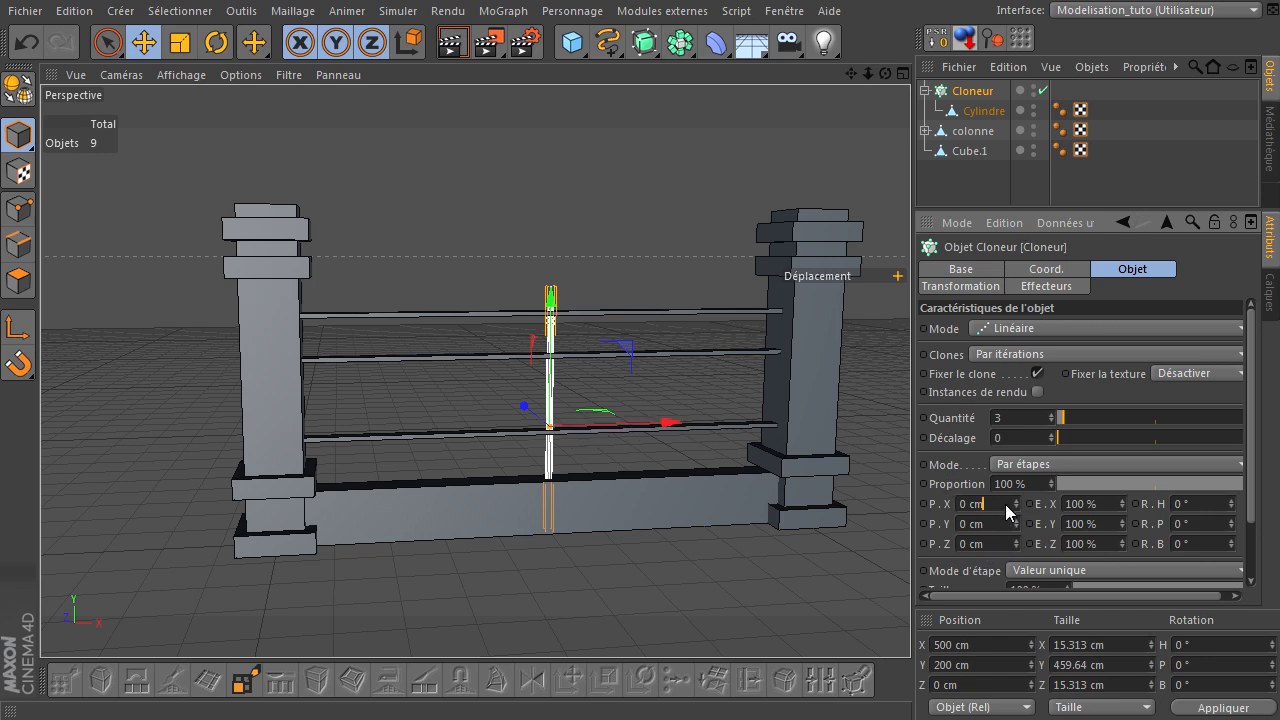
# Space the cloned bars along X, trying a 50 cm step and settling on 100 cm.
pyautogui.write('50')
pyautogui.press('Return')
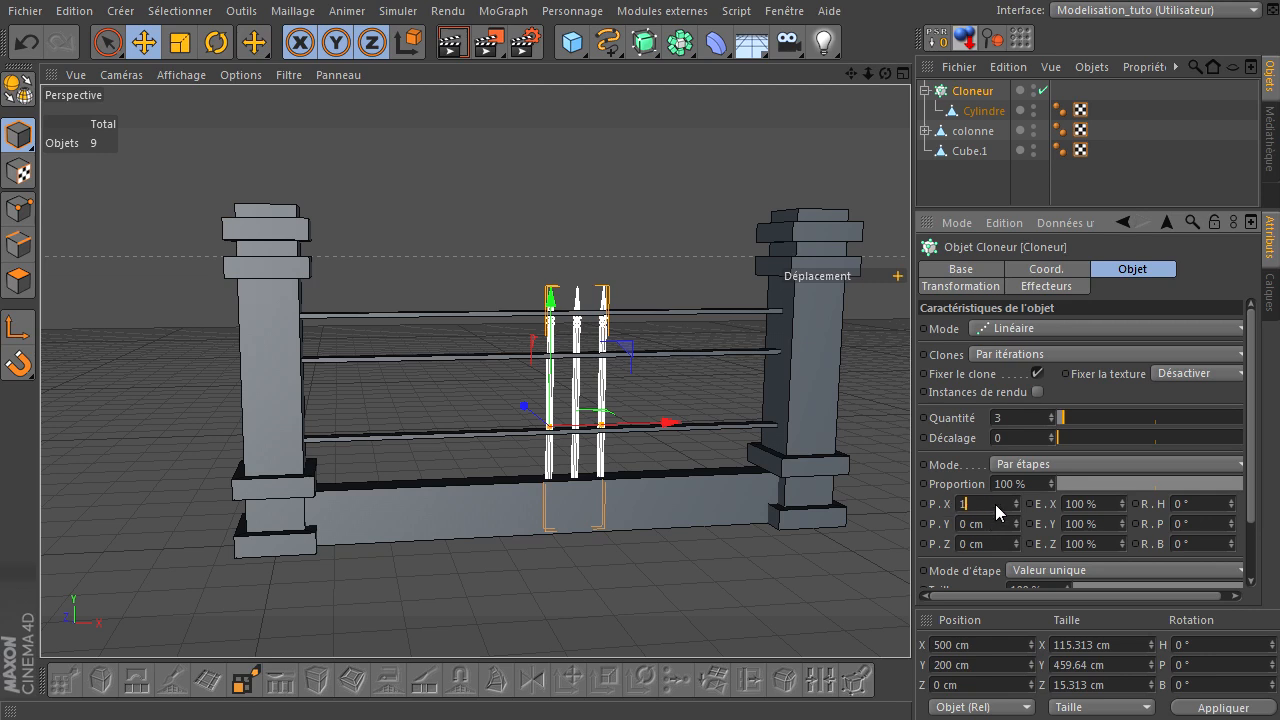
pyautogui.press('Return')
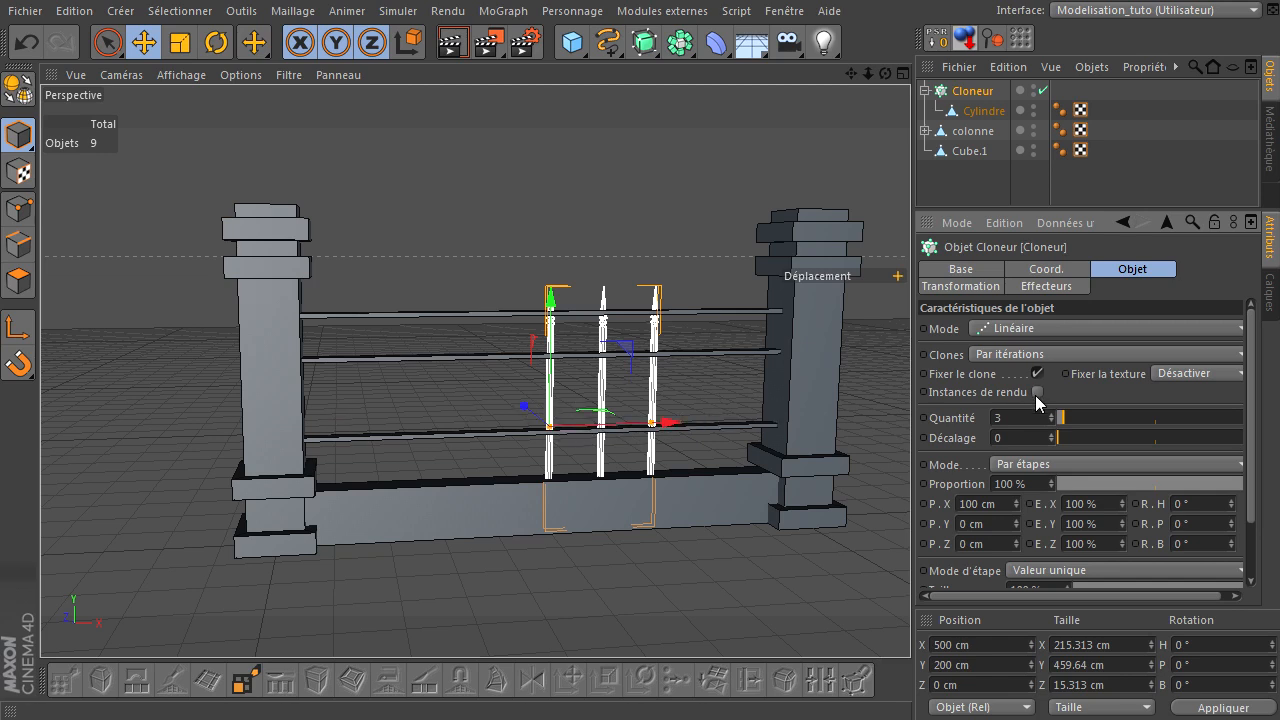
# Try the cloner's grid distribution mode, then return it to linear mode.
pyautogui.click(1043, 331)
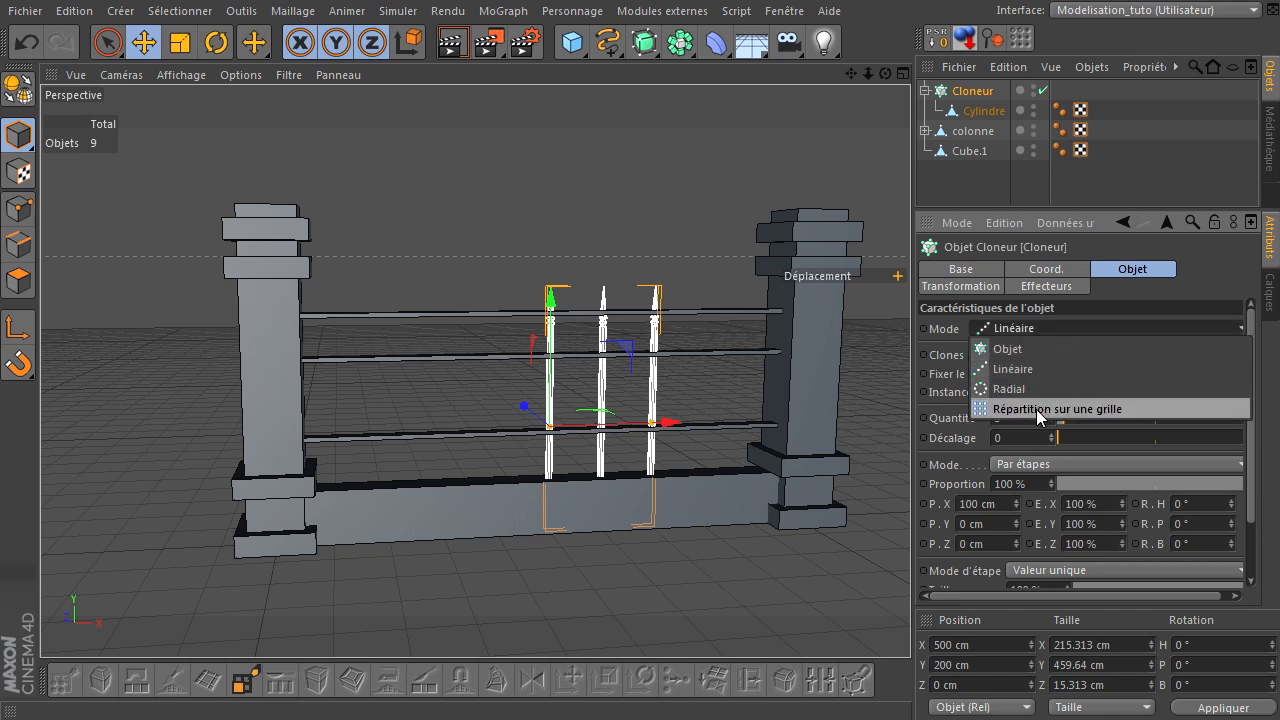
pyautogui.click(974, 177)
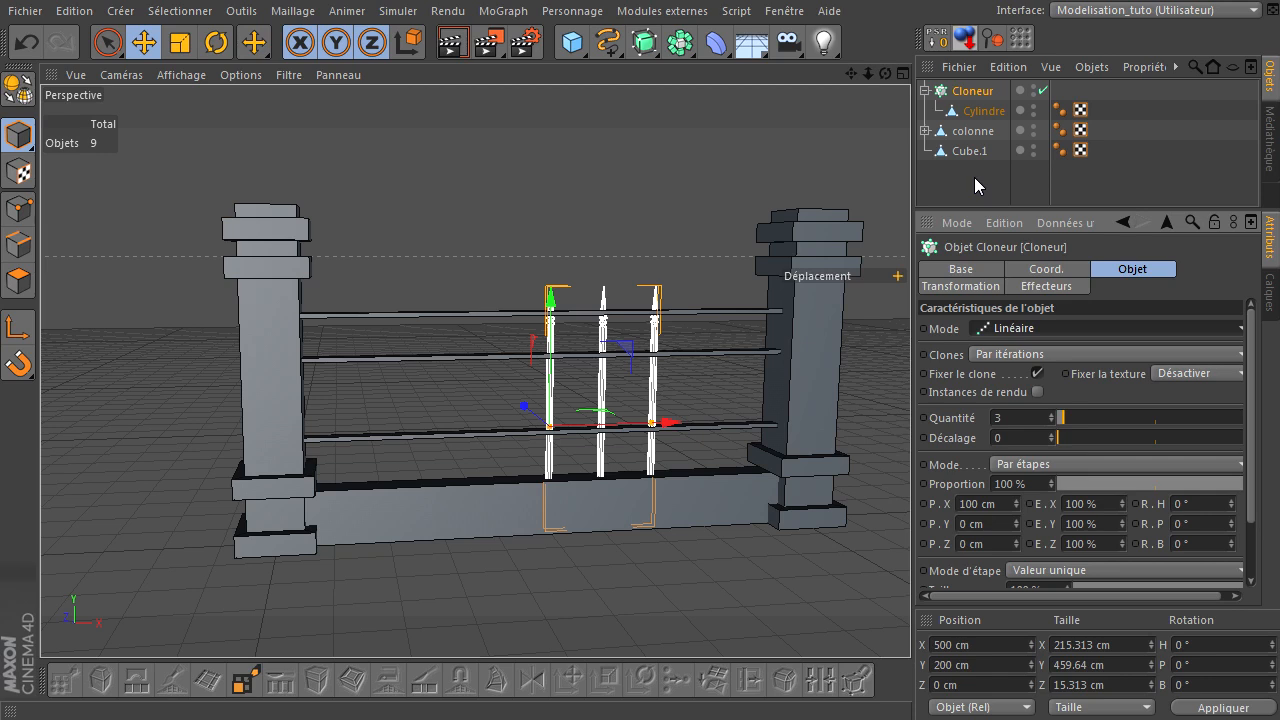
pyautogui.click(1071, 325)
pyautogui.click(1055, 405)
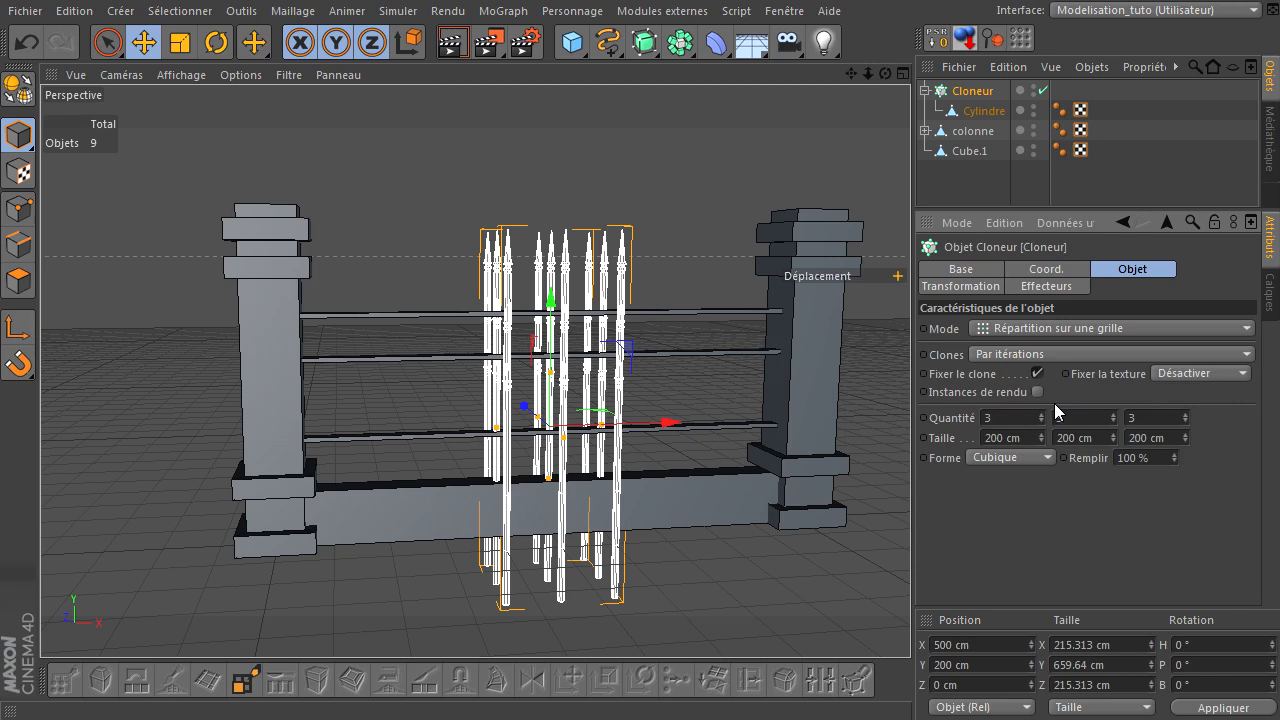
pyautogui.click(1128, 329)
pyautogui.click(1115, 368)
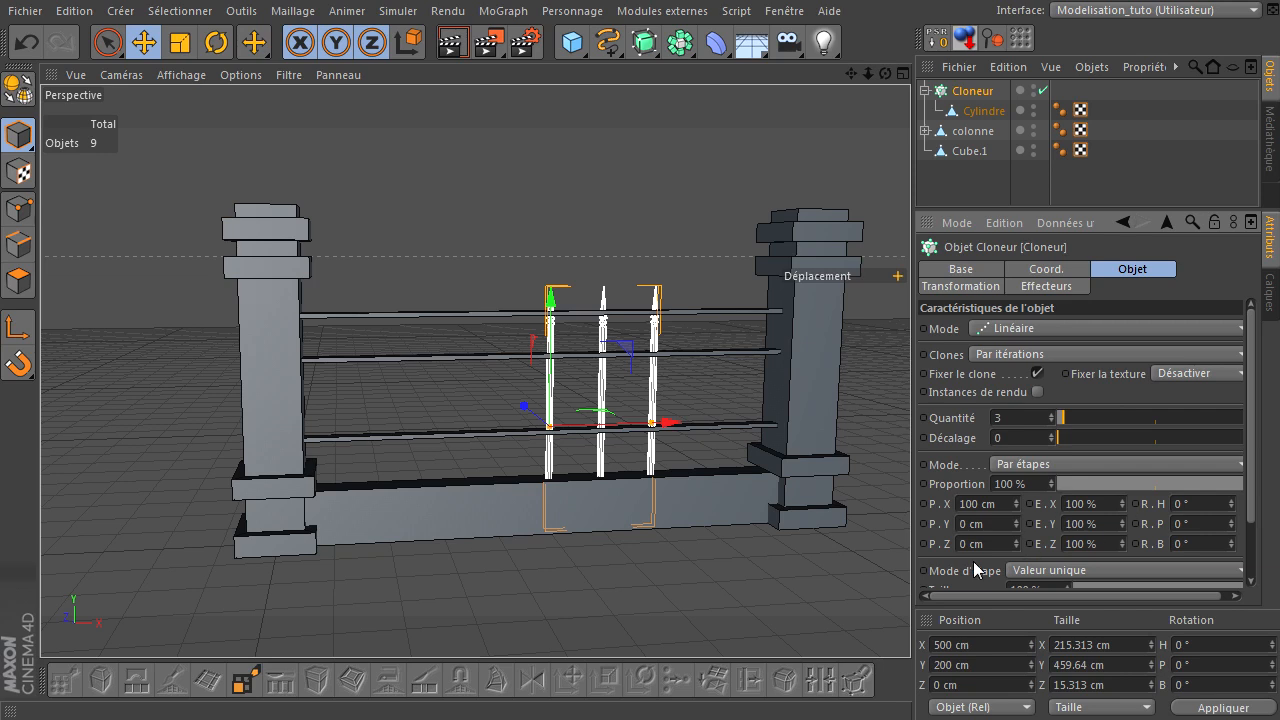
# Try 12 clones in the linear row of bars, then reset the quantity to 3.
pyautogui.moveTo(1070, 420); pyautogui.dragTo(1080, 414)
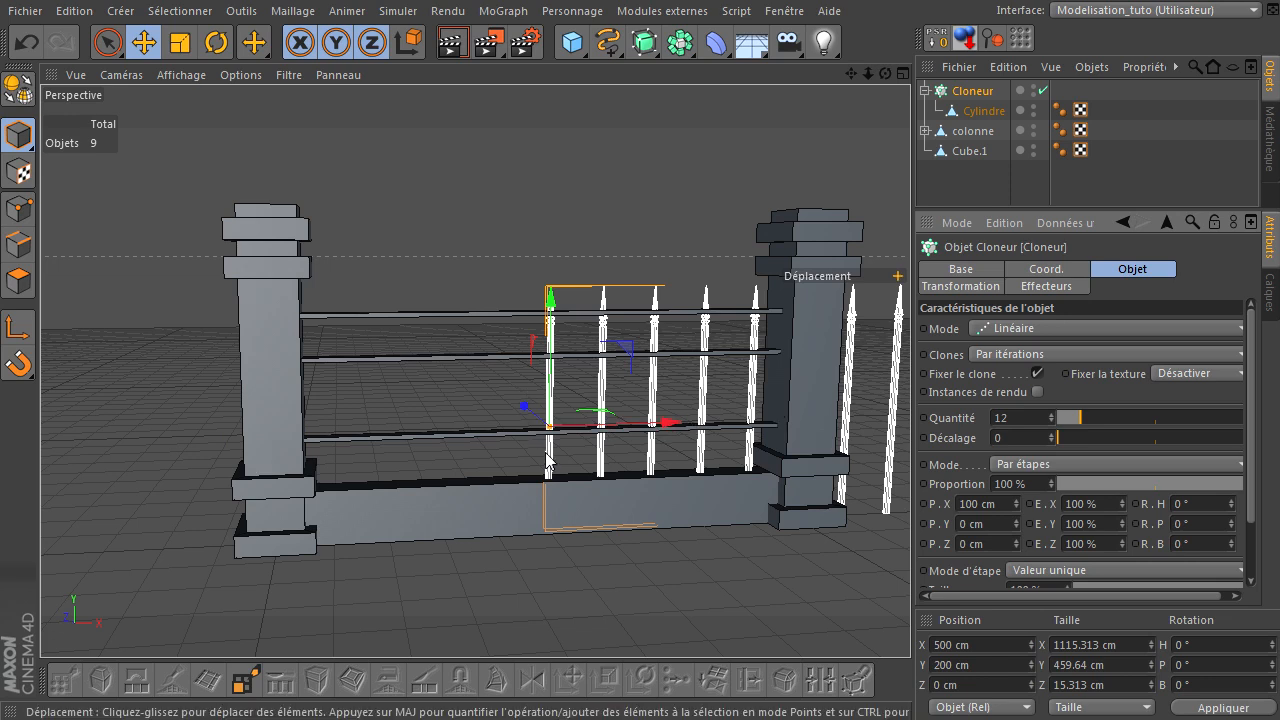
pyautogui.click(1115, 330)
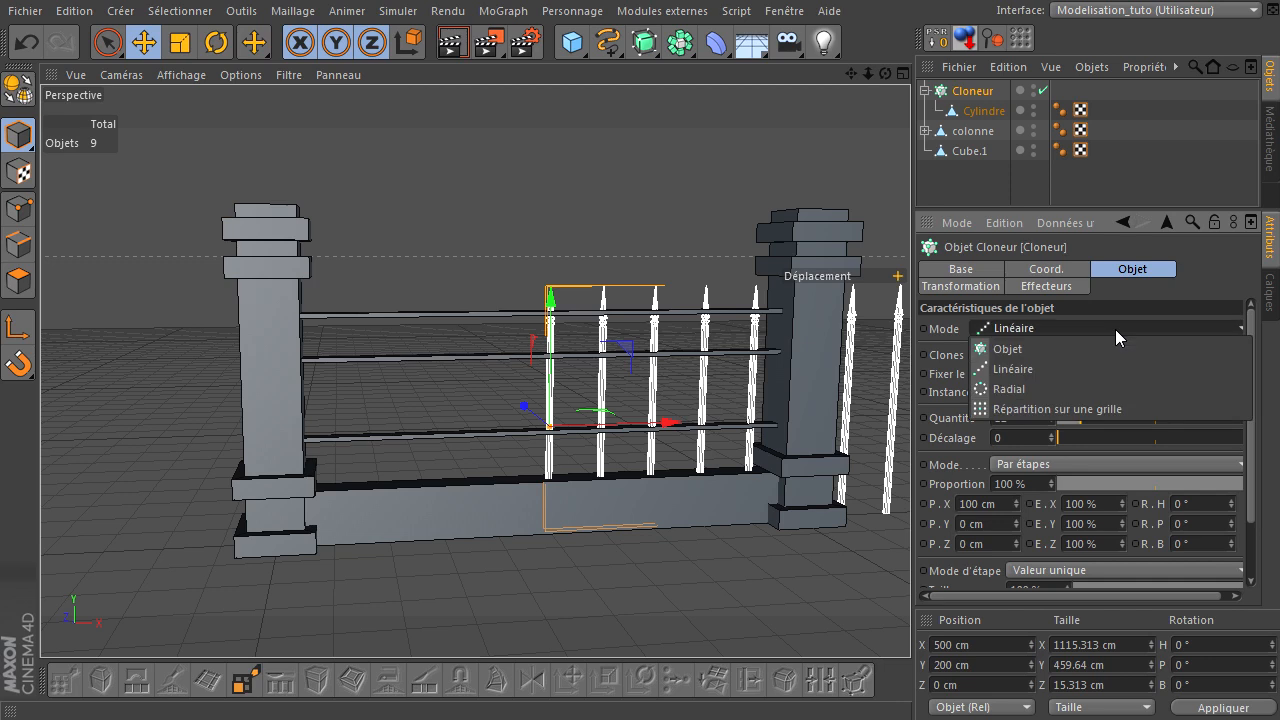
pyautogui.click(1115, 329)
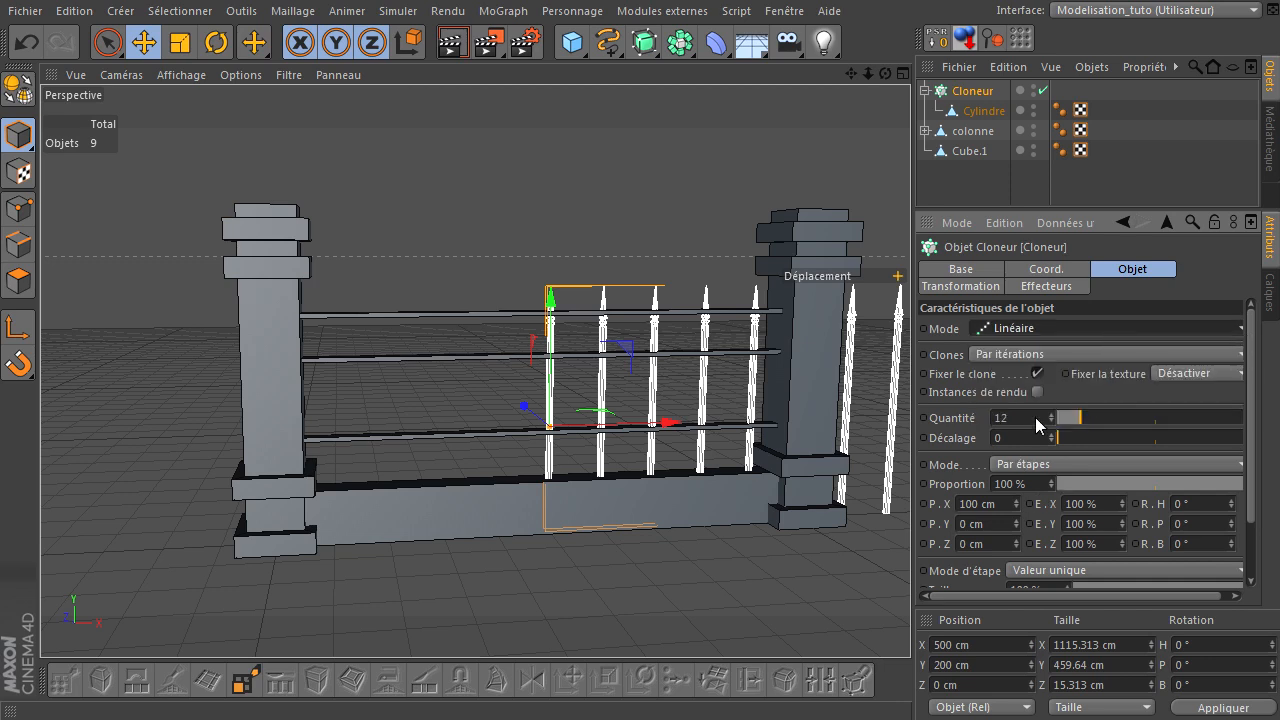
pyautogui.moveTo(1035, 419); pyautogui.dragTo(868, 430)
pyautogui.write('3')
pyautogui.press('Return')
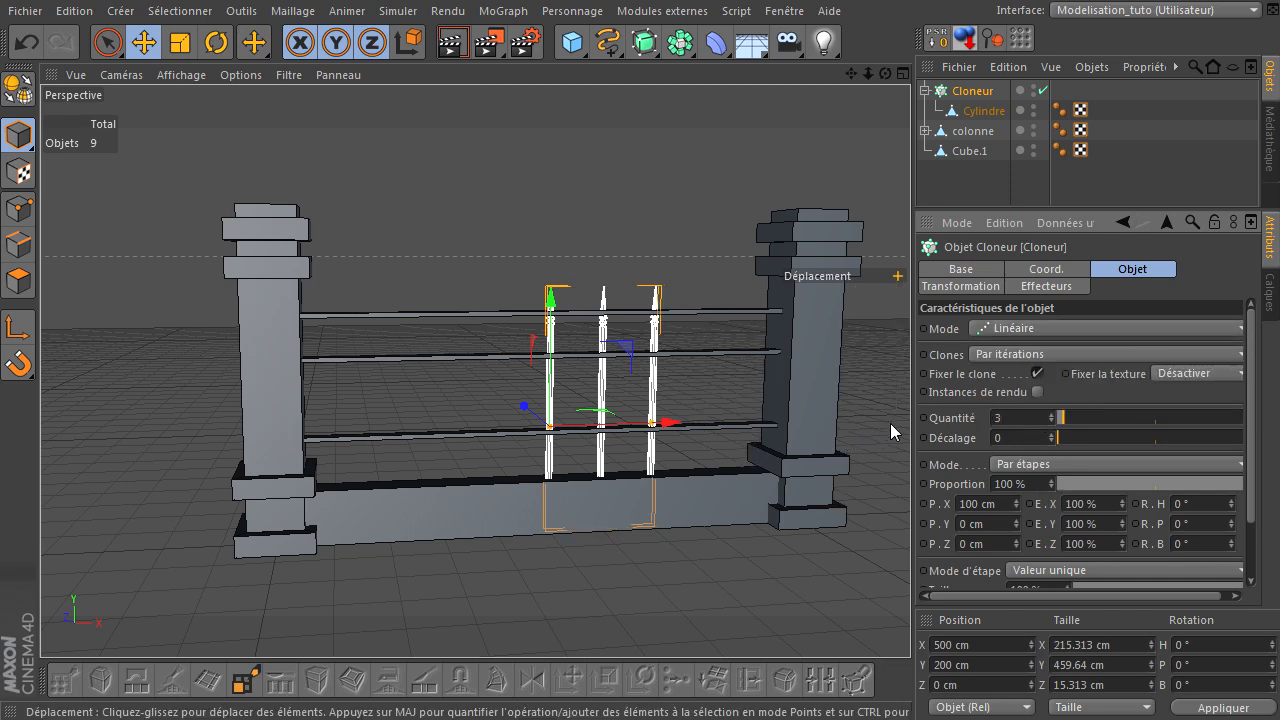
# Switch the cloner to grid distribution with a quantity of 1 along both Y and Z.
pyautogui.click(1110, 325)
pyautogui.click(1110, 323)
pyautogui.click(1105, 332)
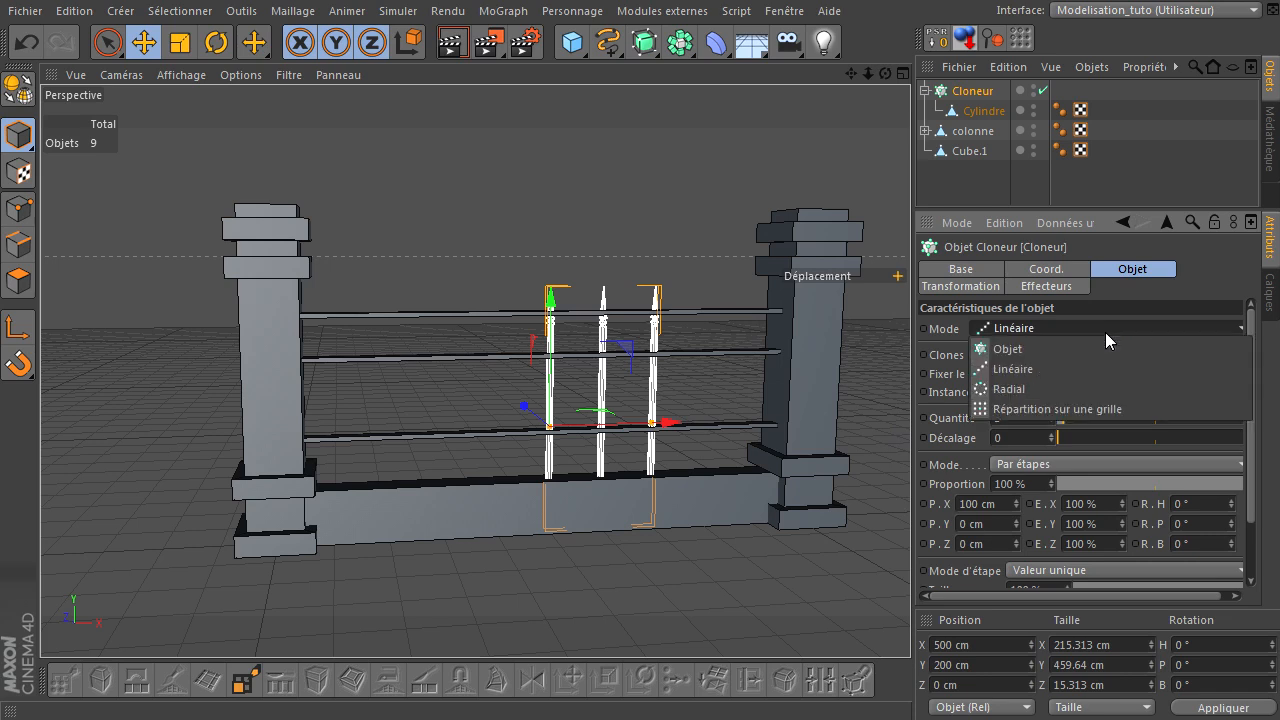
pyautogui.click(1088, 405)
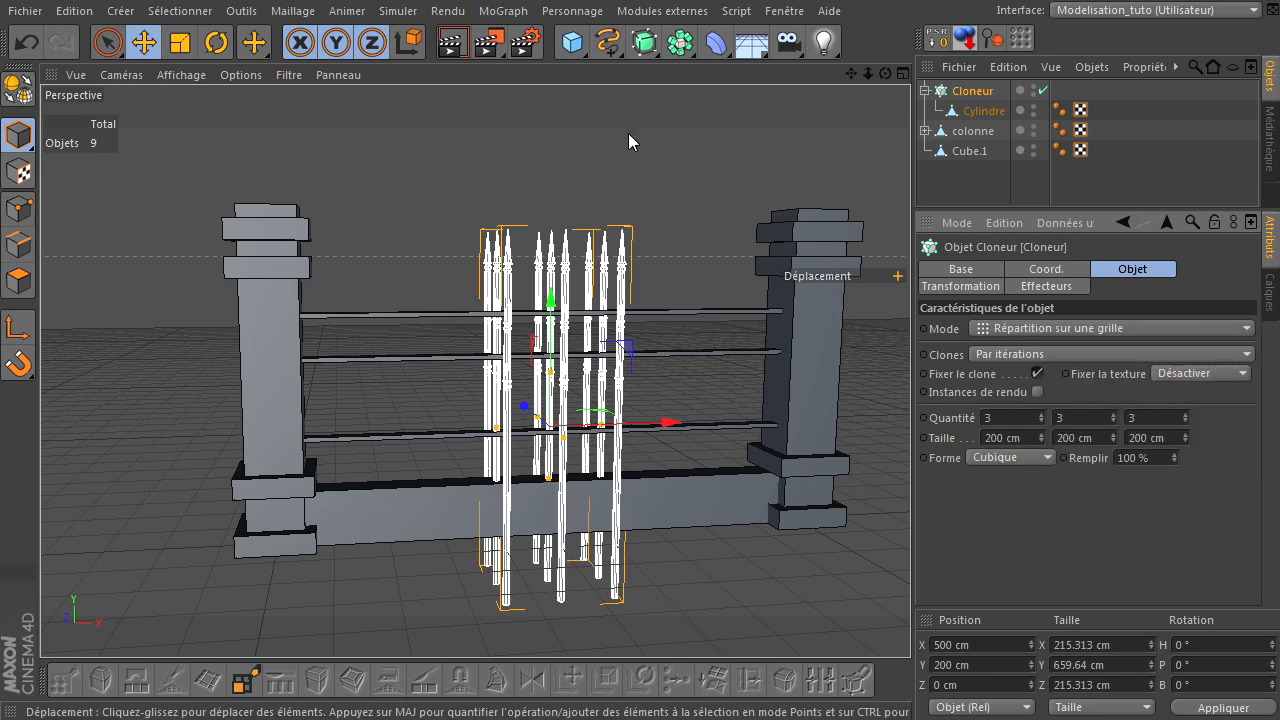
pyautogui.moveTo(1065, 416); pyautogui.dragTo(1007, 415)
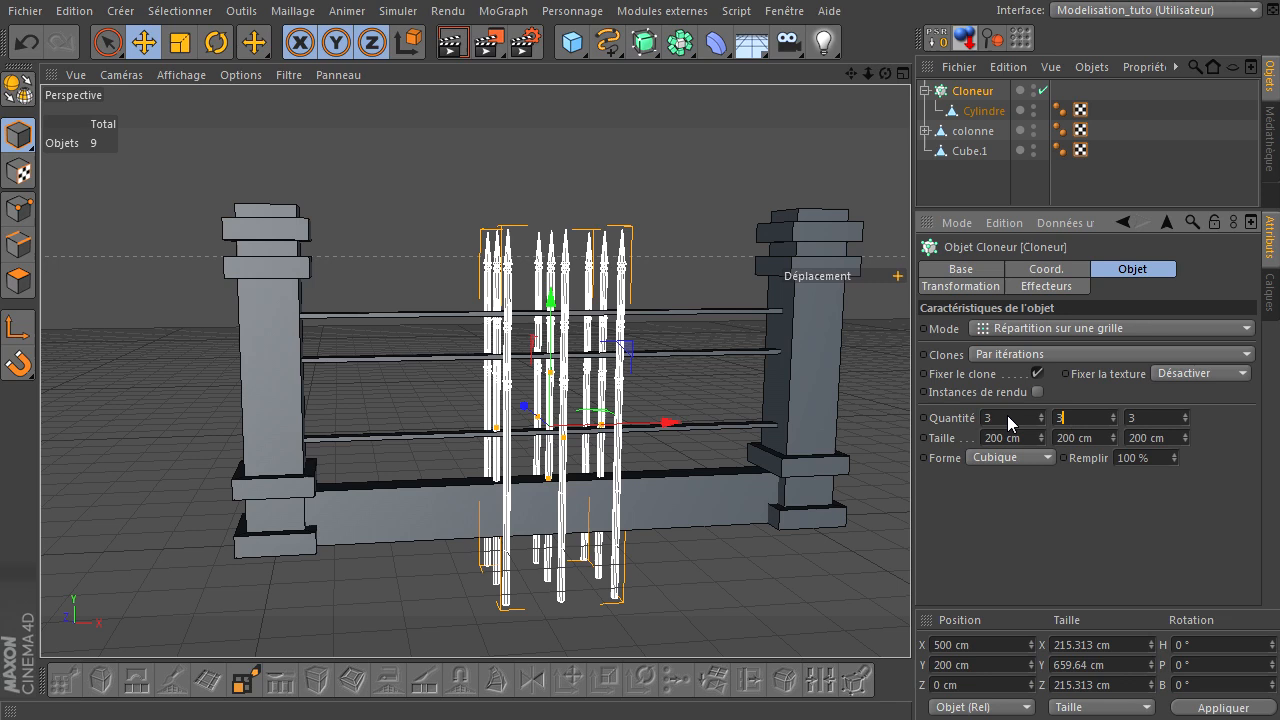
pyautogui.write('1')
pyautogui.press('Return')
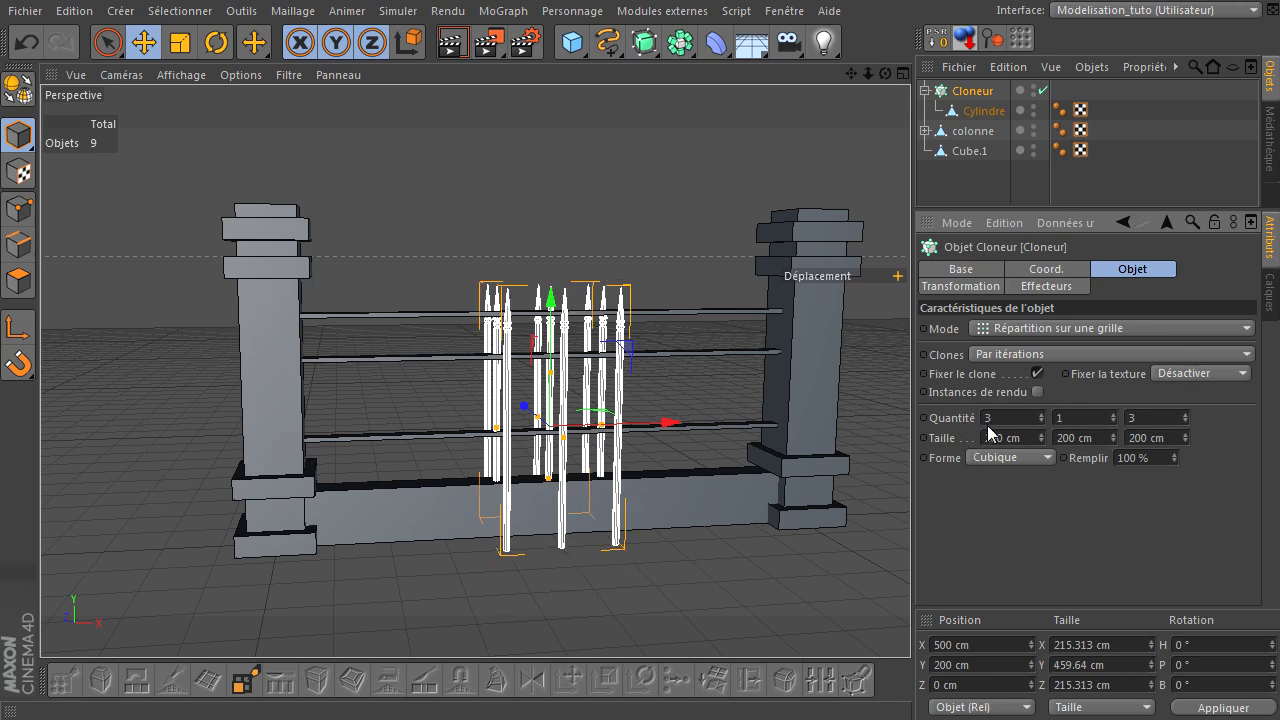
pyautogui.click(1157, 417)
pyautogui.write('1')
pyautogui.press('Return')
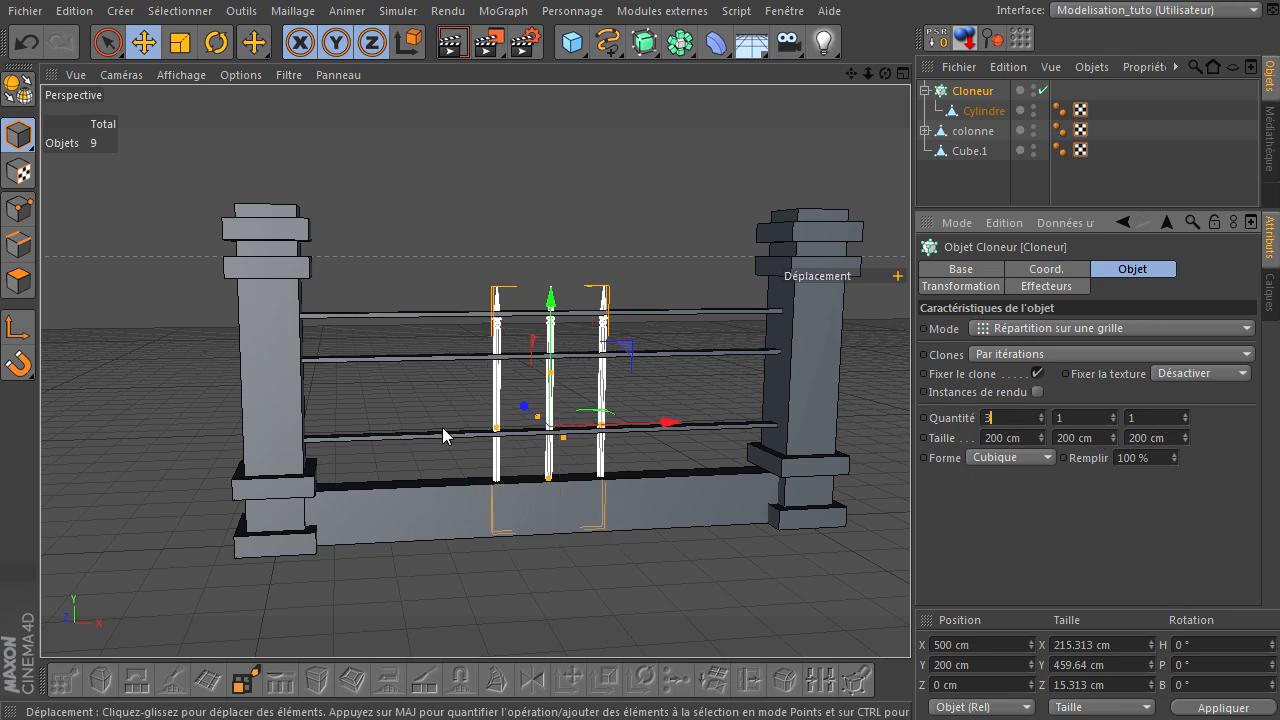
# Set the grid's X quantity to 5 bars and stretch its X size to about 739 cm between the pillars.
pyautogui.click(1040, 413)
pyautogui.click(1040, 413)
pyautogui.scroll(5, 617, 449)
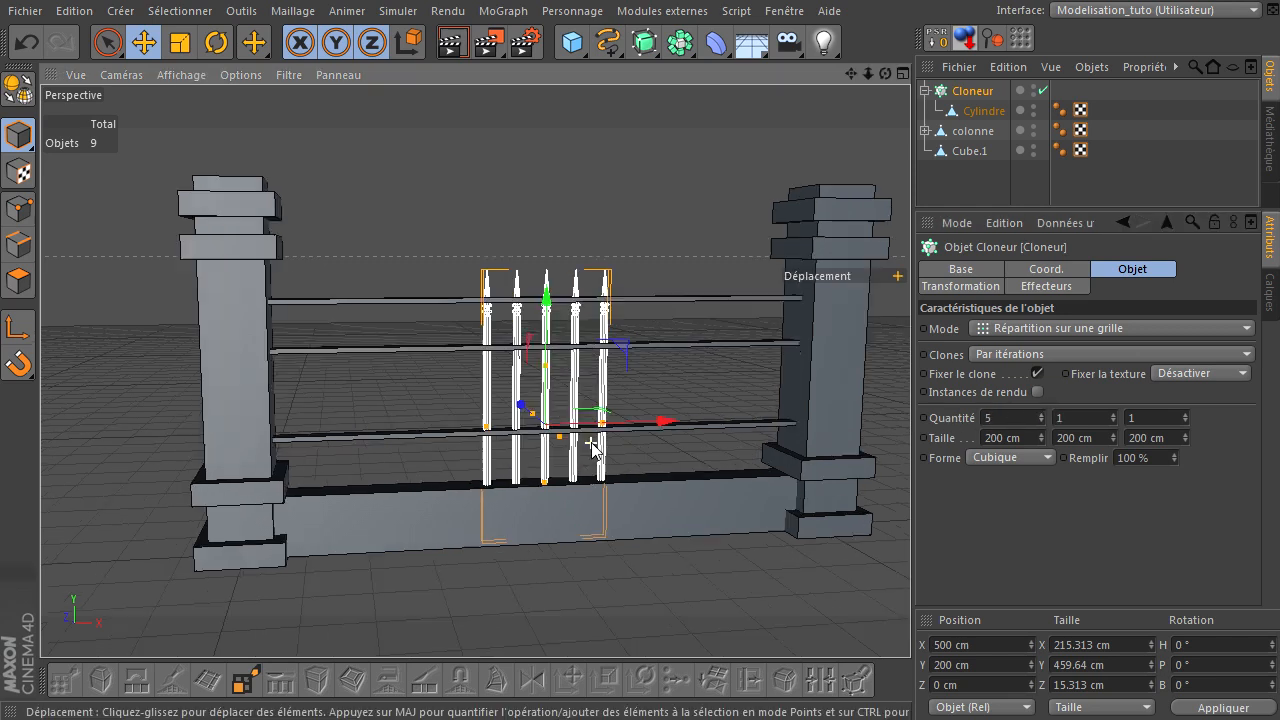
pyautogui.moveTo(617, 418); pyautogui.dragTo(855, 420)
pyautogui.scroll(-2, 653, 363)
pyautogui.scroll(-2, 653, 363)
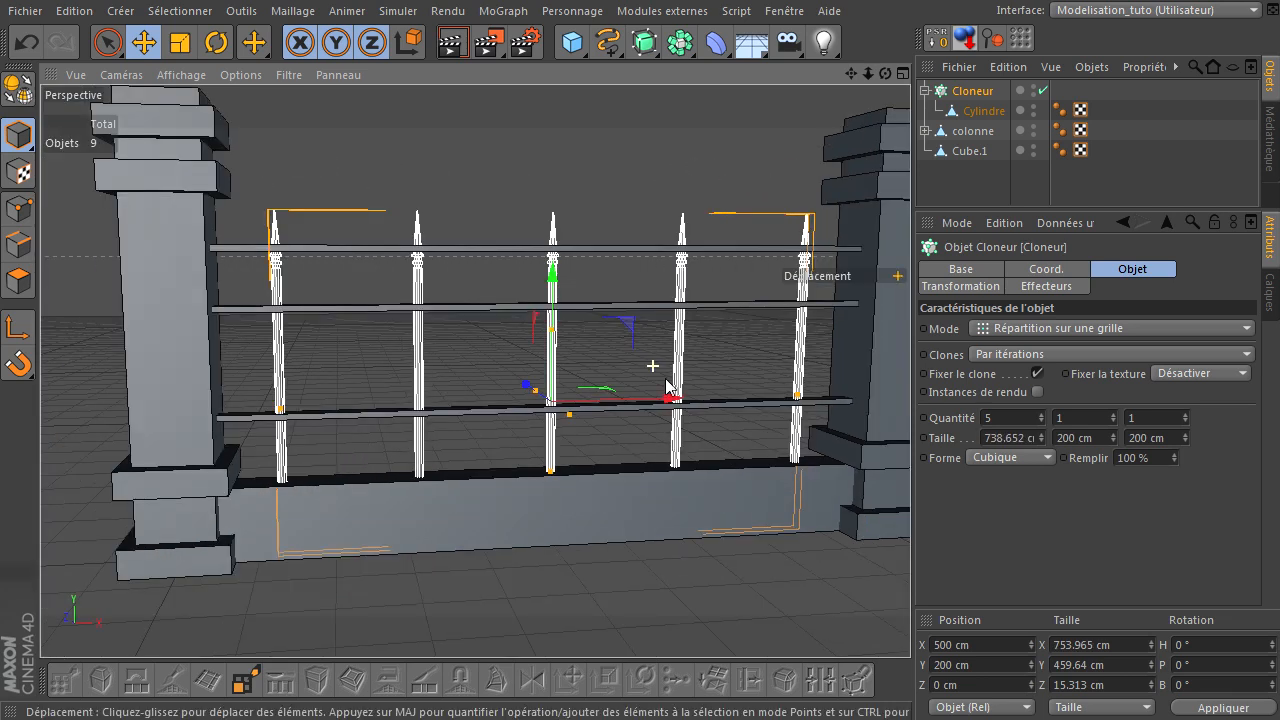
pyautogui.keyDown('alt'); pyautogui.moveTo(910, 490); pyautogui.dragTo(917, 528, button='middle'); pyautogui.keyUp('alt')
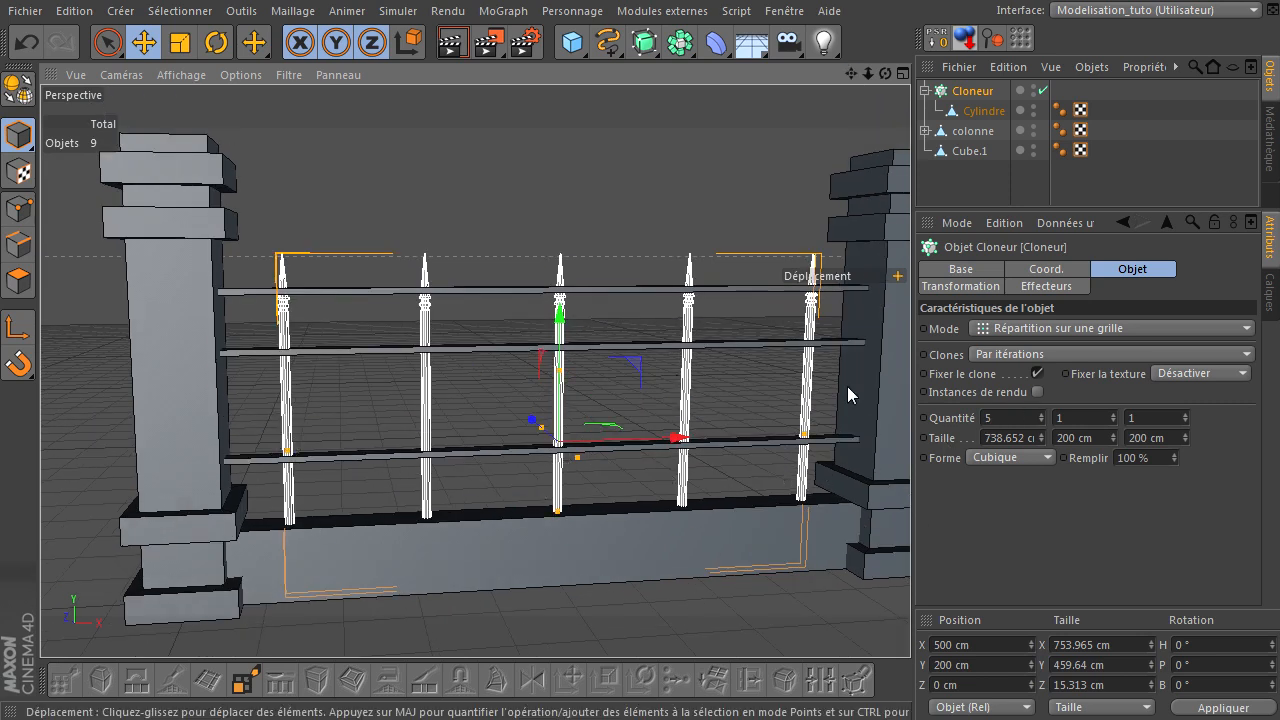
# Increase the X quantity to 7 bars, raise the cloner to about 294 cm in Y, and deselect it.
pyautogui.click(1041, 413)
pyautogui.click(1041, 413)
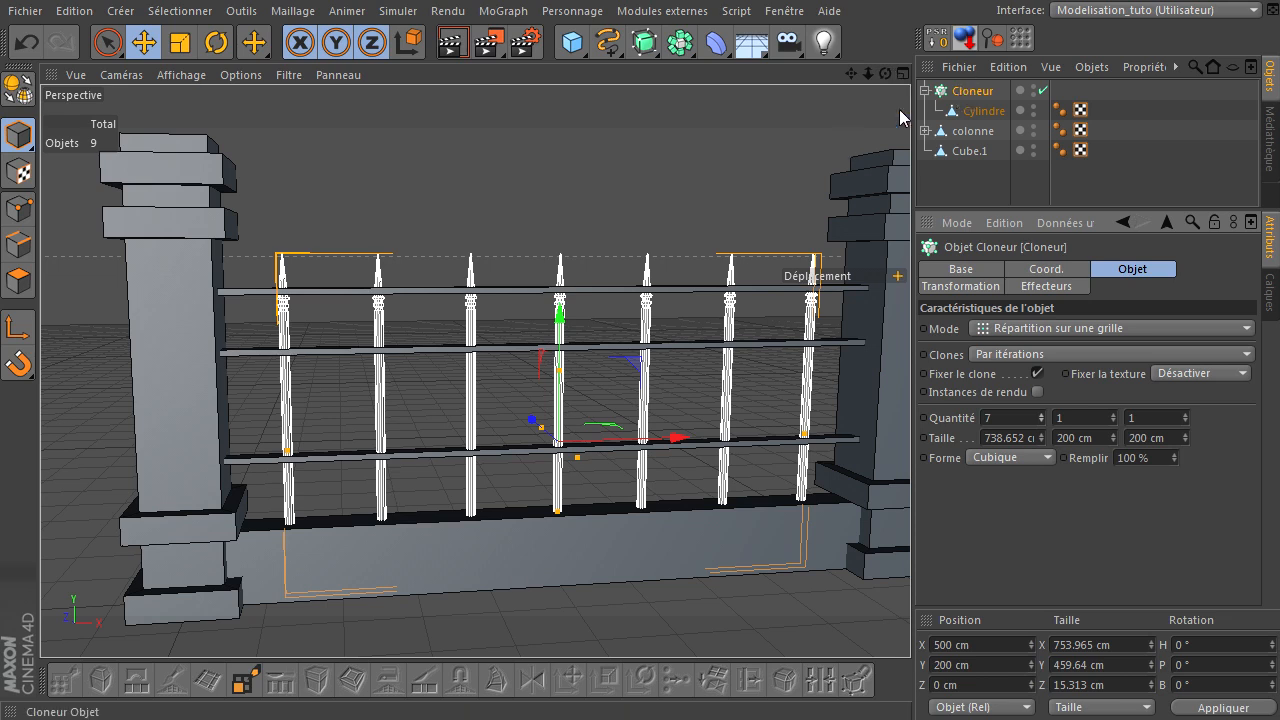
pyautogui.click(29, 143)
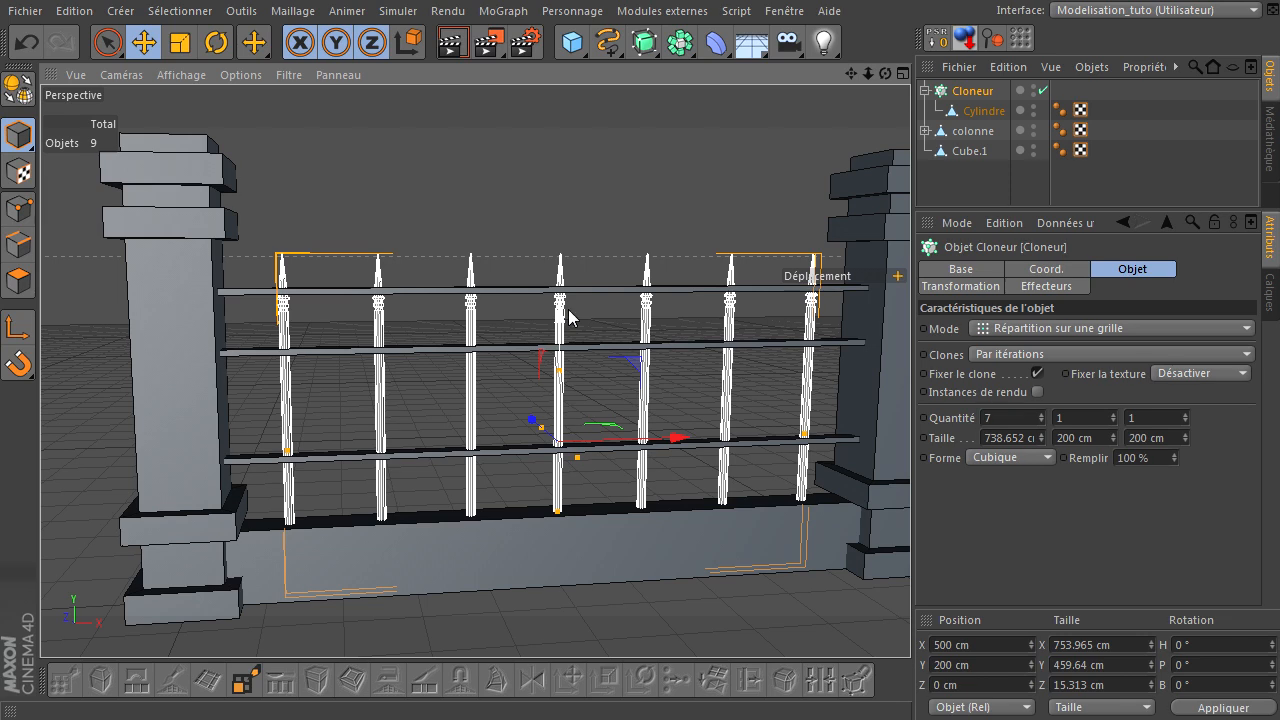
pyautogui.moveTo(563, 340); pyautogui.dragTo(569, 266)
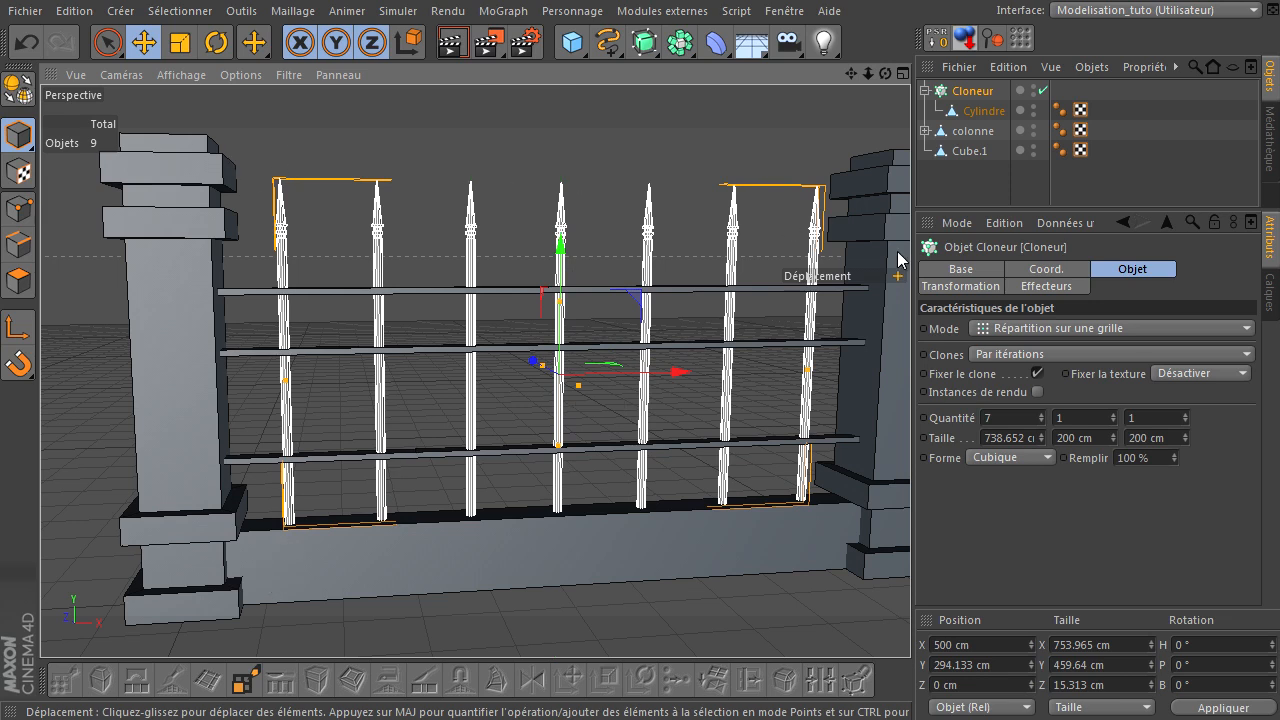
pyautogui.click(955, 200)
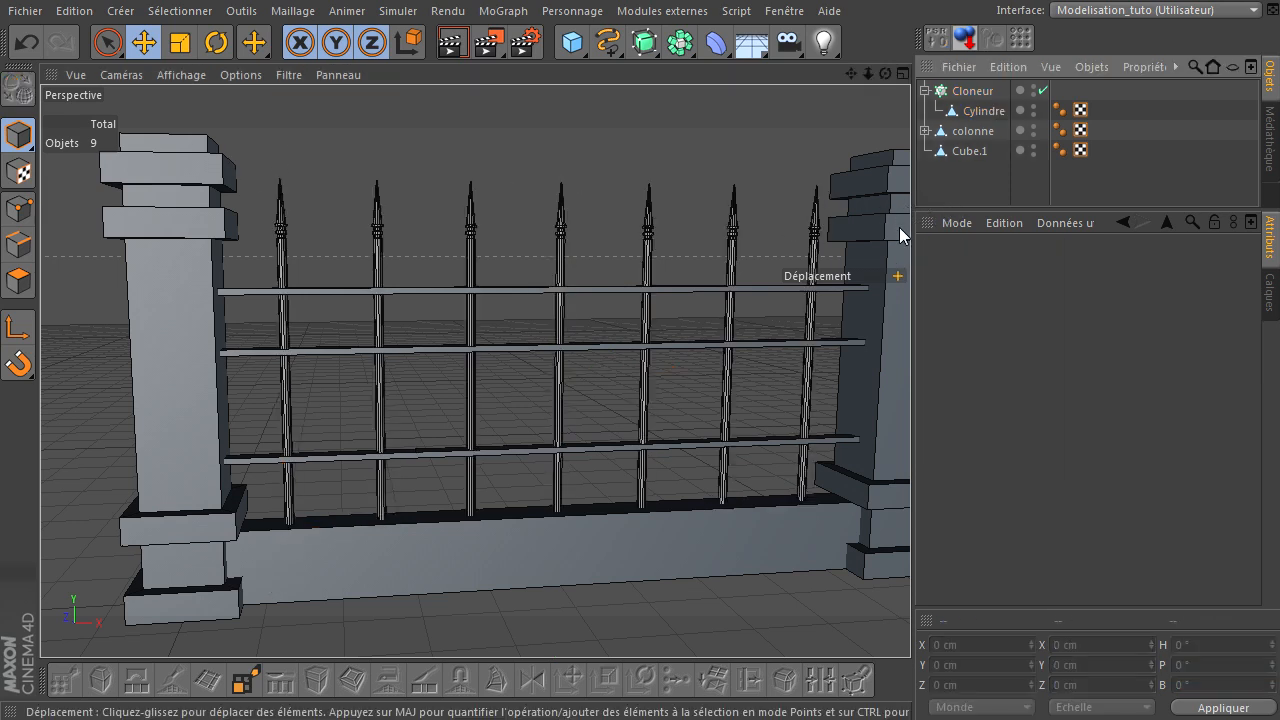
# Enable render instances on the bar cloner and deselect it.
pyautogui.moveTo(887, 73); pyautogui.dragTo(910, 490)
pyautogui.moveTo(866, 70); pyautogui.dragTo(1018, 204)
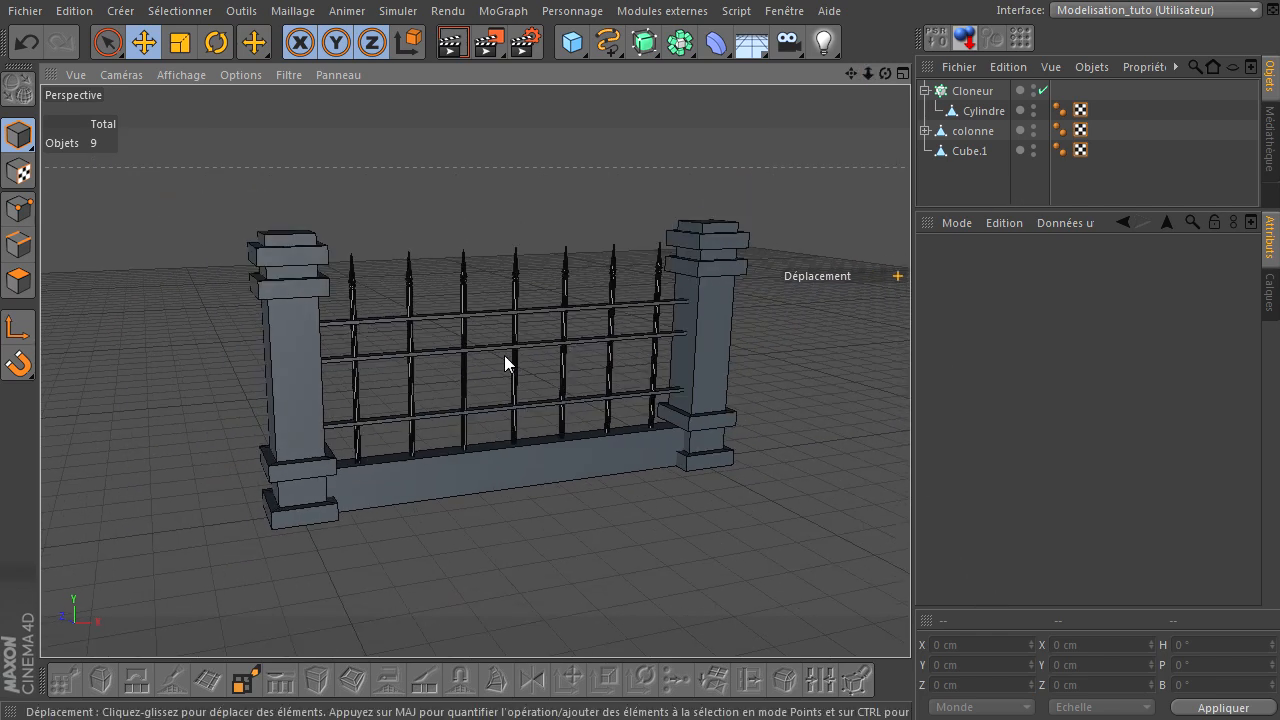
pyautogui.click(979, 91)
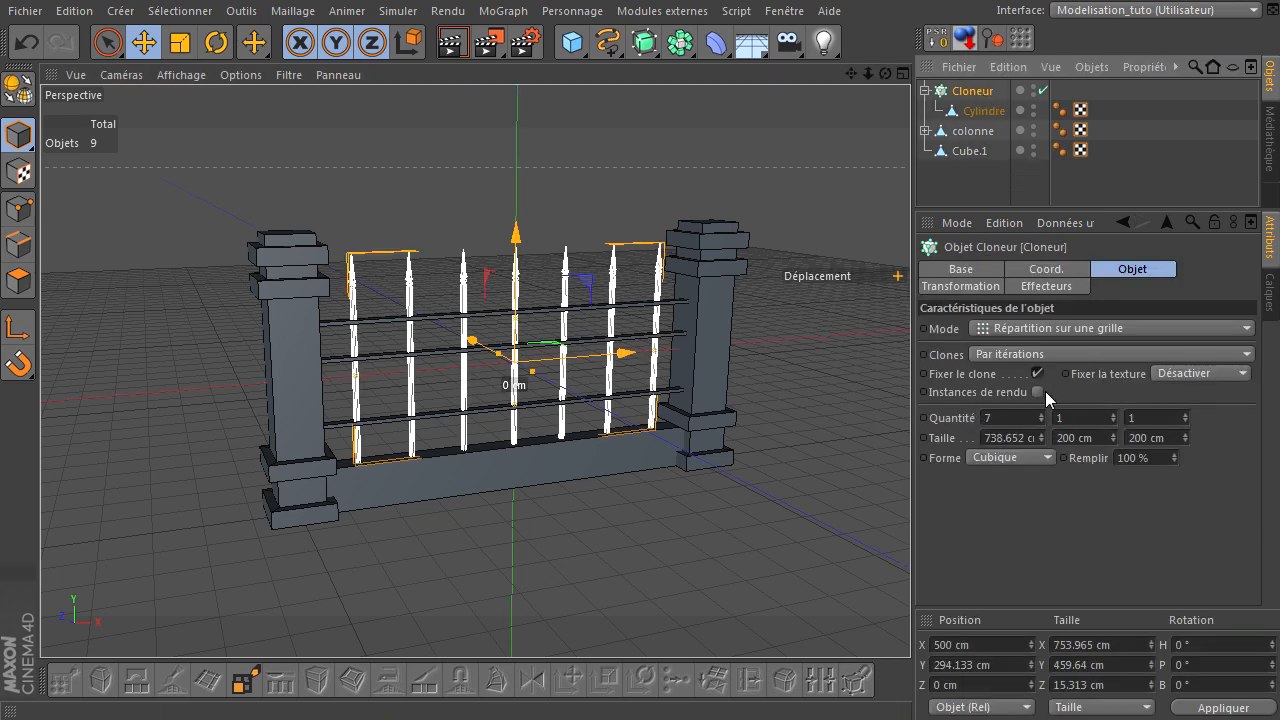
pyautogui.click(1038, 392)
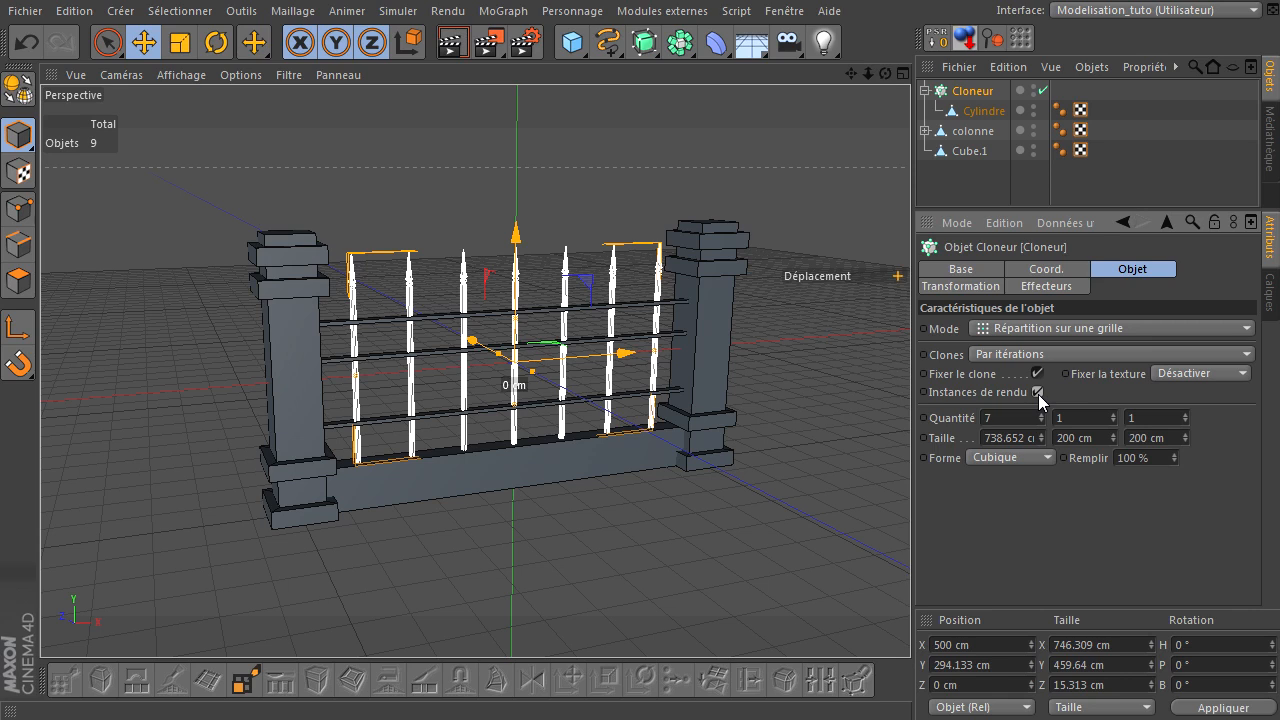
pyautogui.click(986, 186)
# Render a preview of the whole gate in the perspective view from an elevated angle.
pyautogui.moveTo(885, 73); pyautogui.dragTo(905, 480)
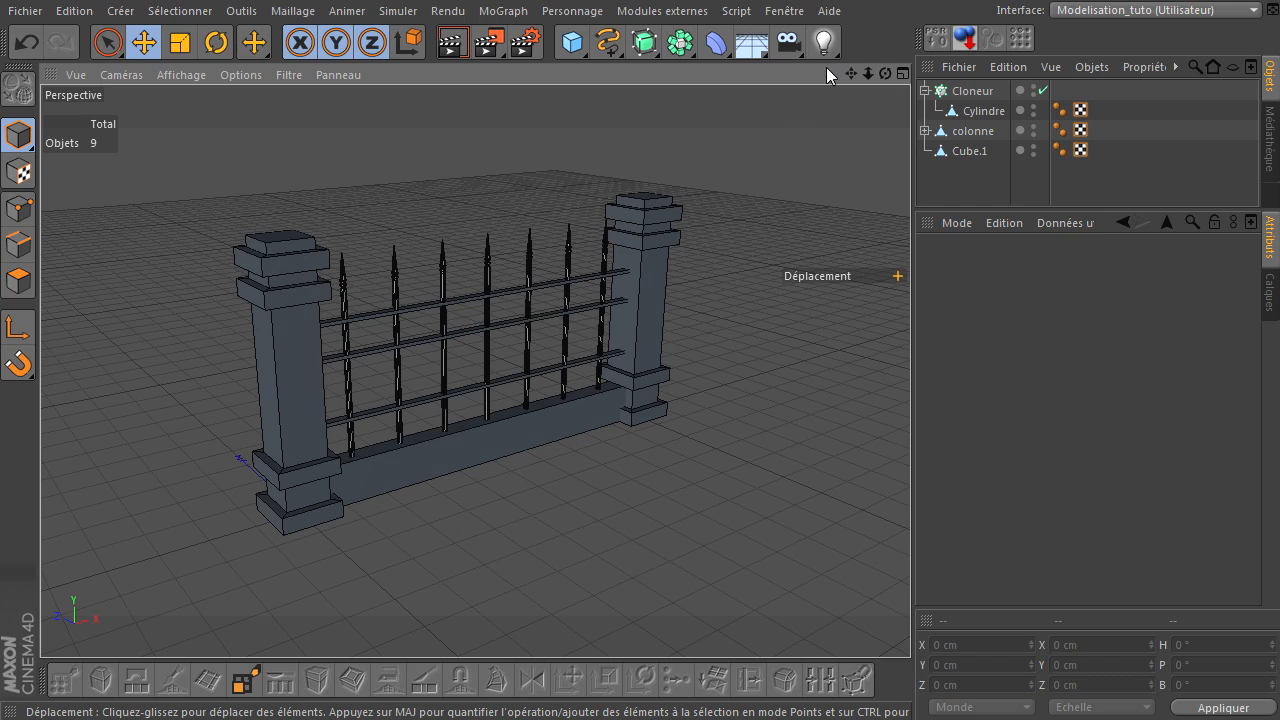
pyautogui.moveTo(851, 75); pyautogui.dragTo(910, 490)
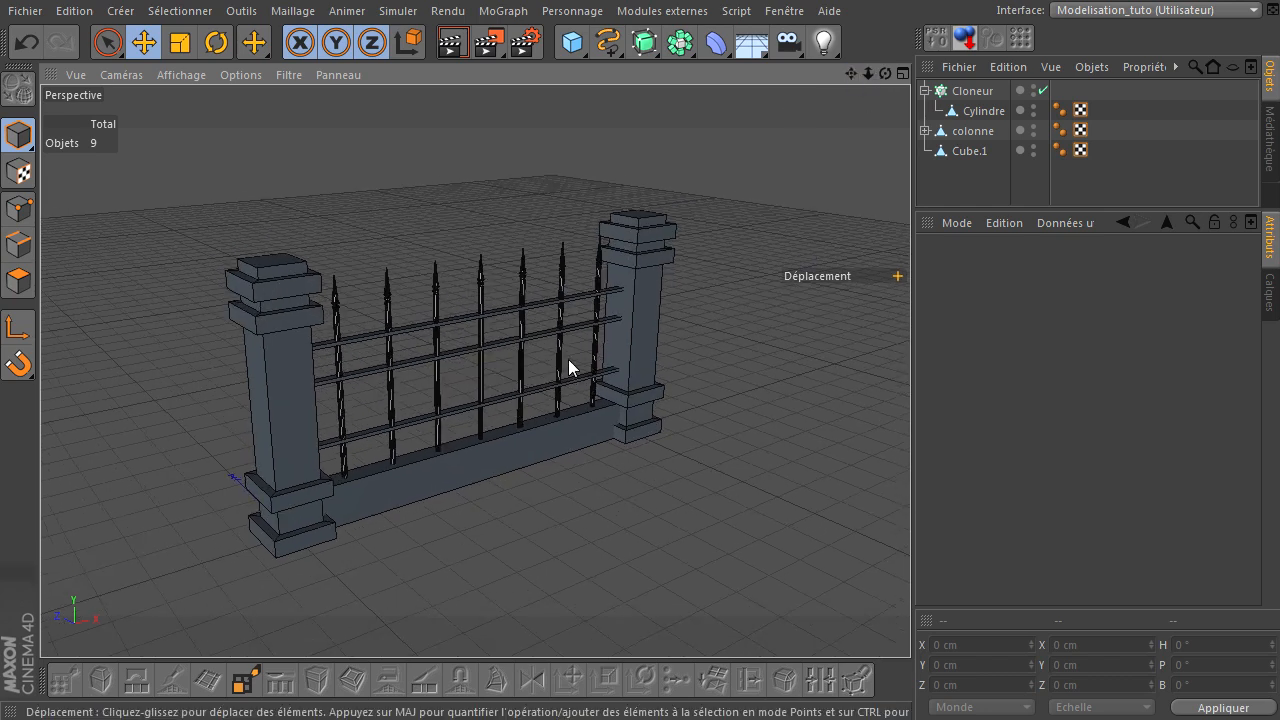
pyautogui.click(452, 45)
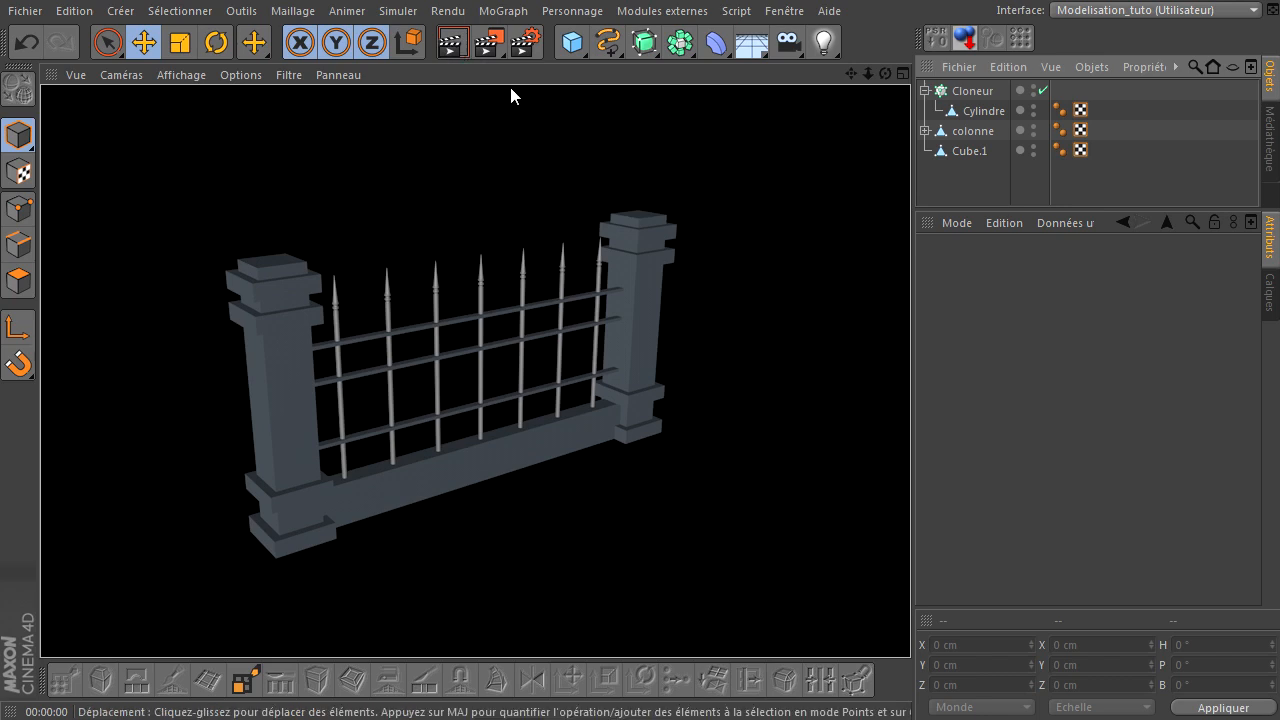
pyautogui.click(946, 192)
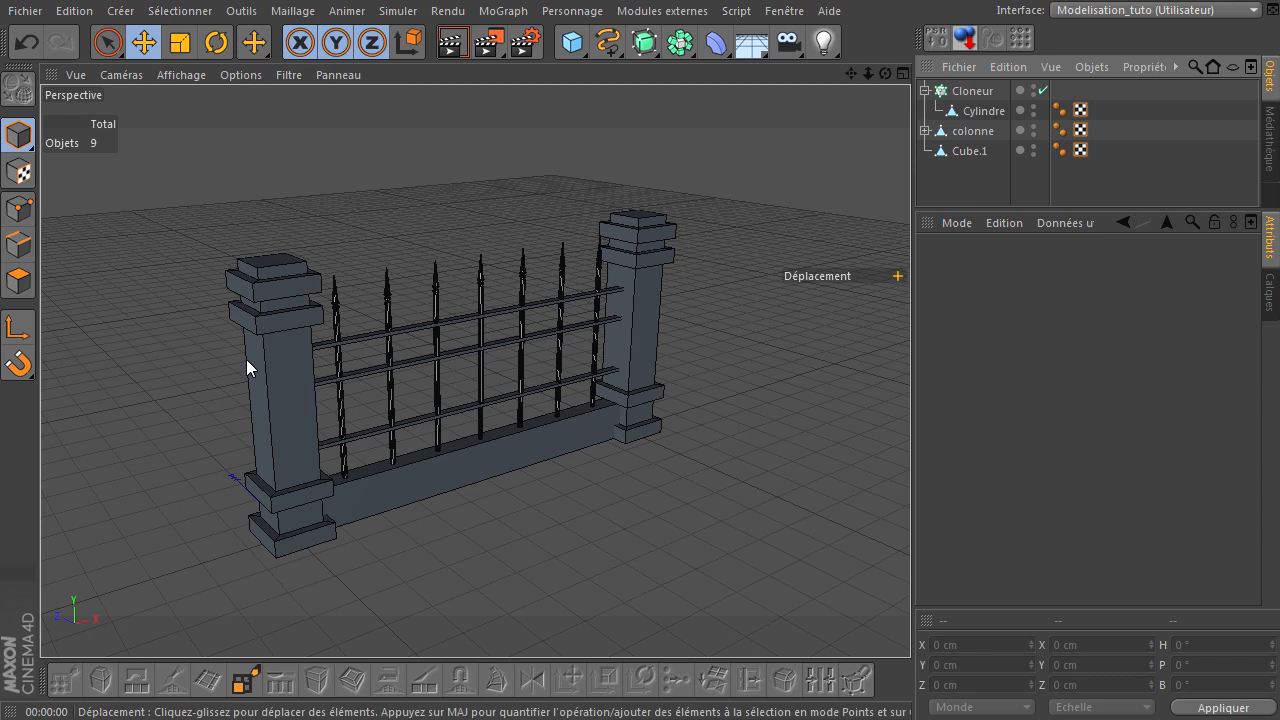
# Add a plane oriented to +Z with 1 width segment and 1 height segment.
pyautogui.scroll(4, 231, 361)
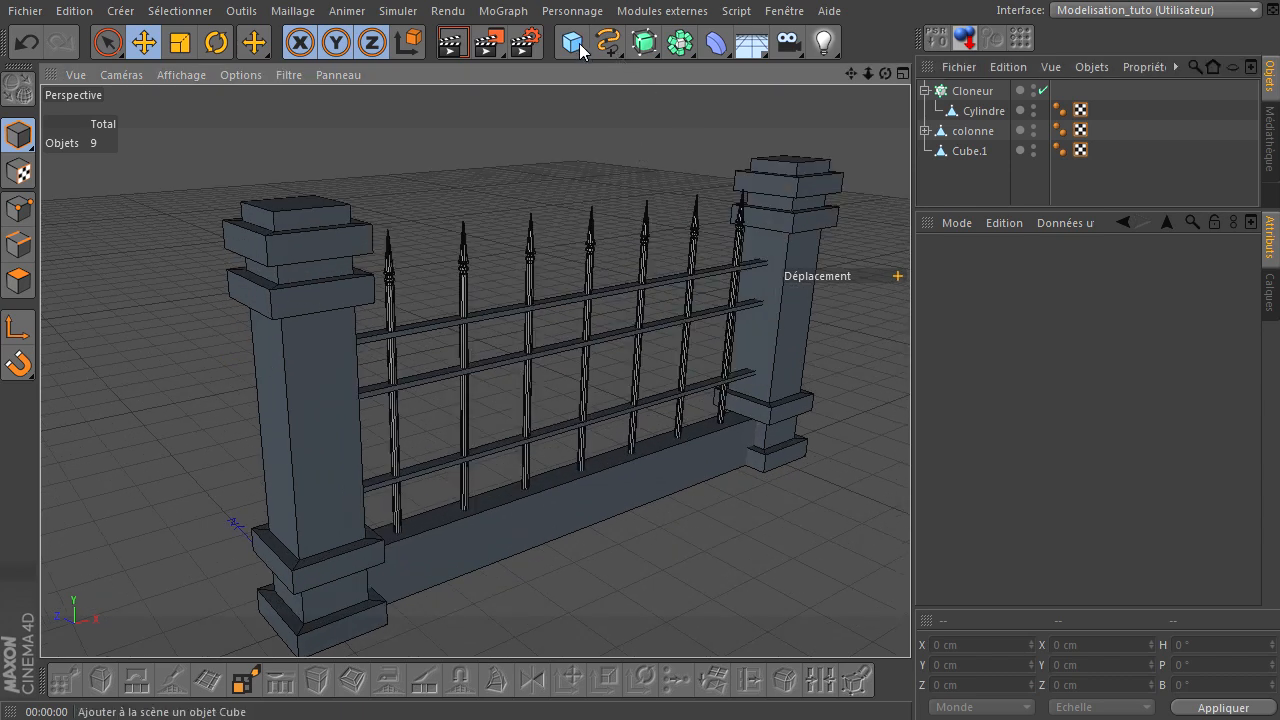
pyautogui.moveTo(580, 50); pyautogui.dragTo(806, 100)
pyautogui.click(1068, 388)
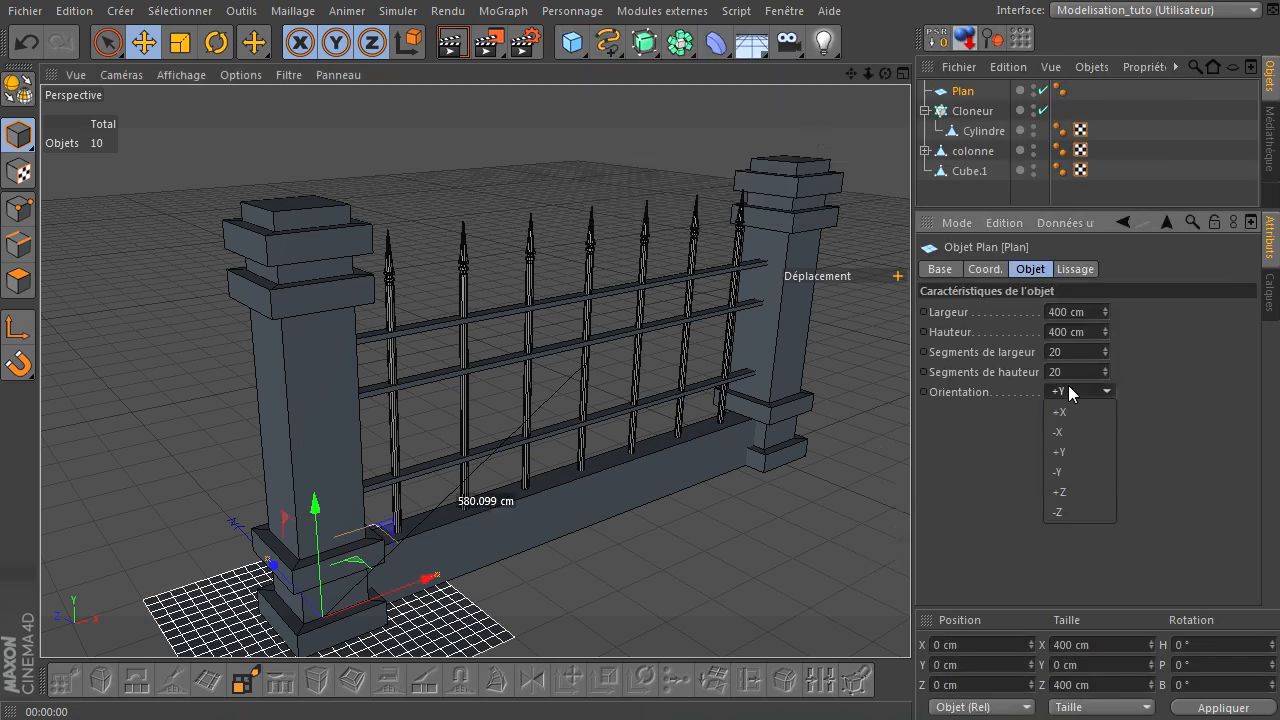
pyautogui.click(1079, 493)
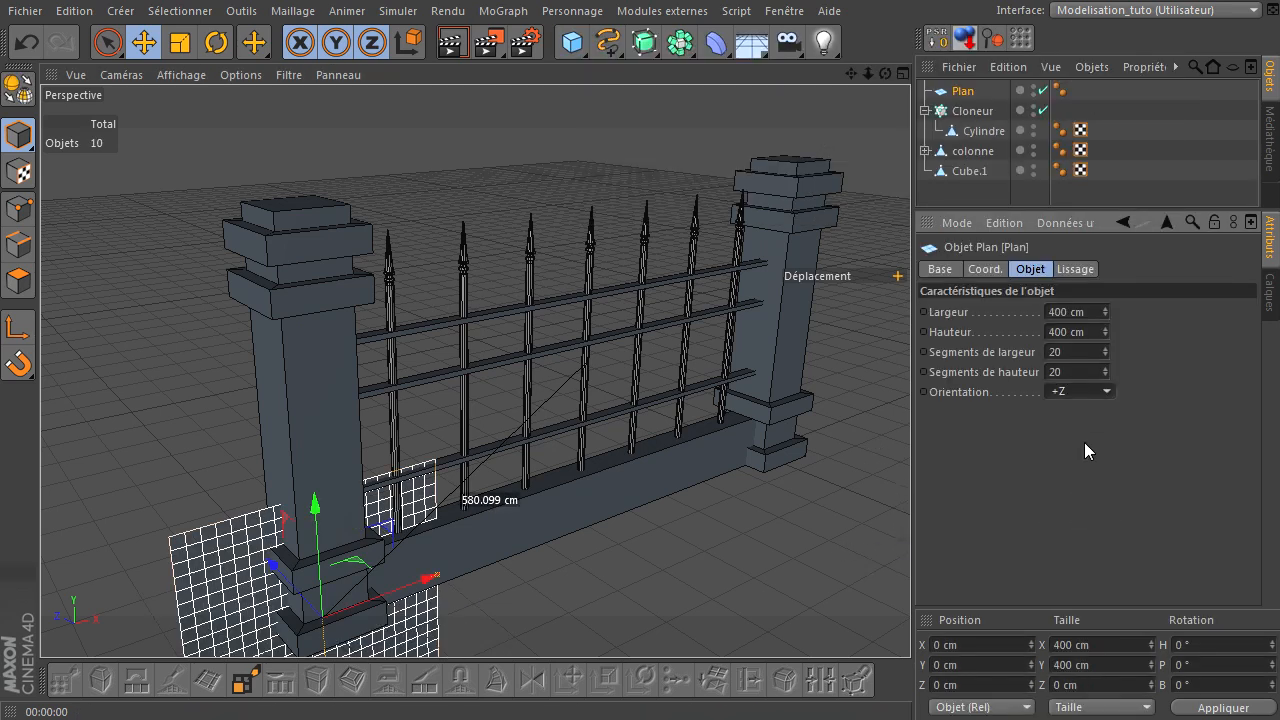
pyautogui.click(1076, 352)
pyautogui.write('1')
pyautogui.press('Return')
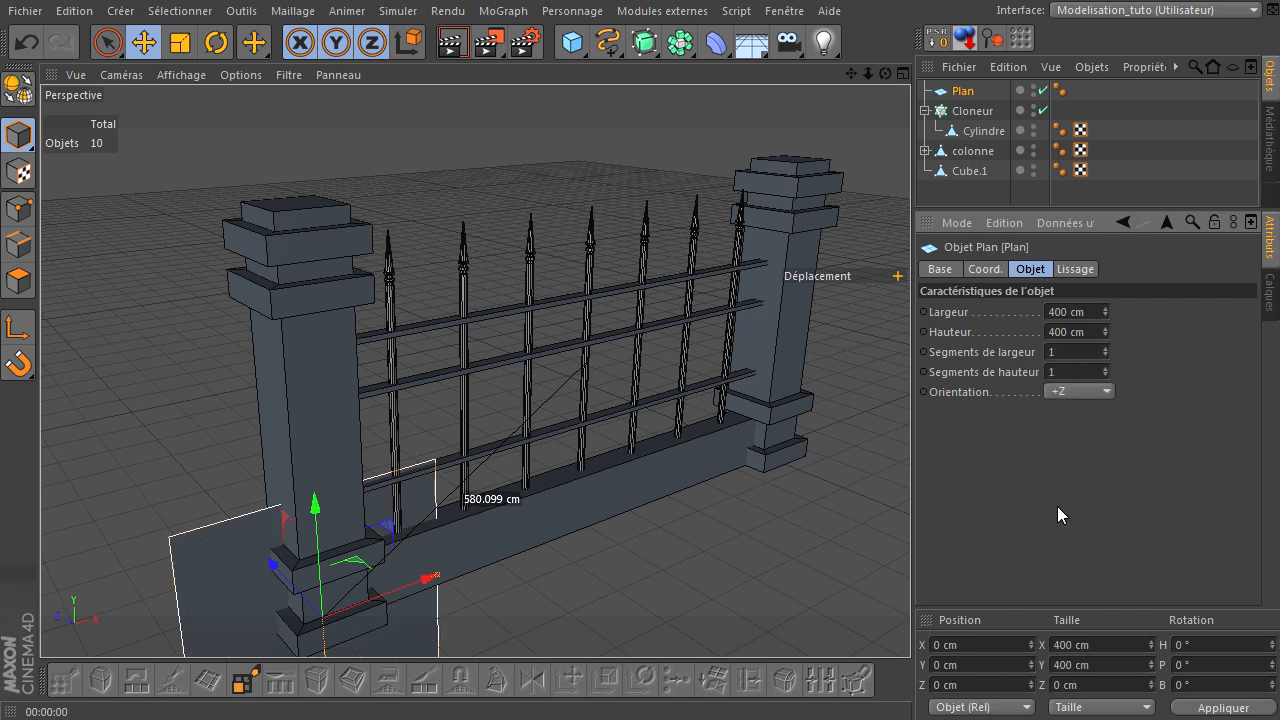
# Set the plane's X position to 500 cm to centre it between the pillars.
pyautogui.click(999, 648)
pyautogui.write('5')
pyautogui.doubleClick(981, 643)
pyautogui.write('500')
pyautogui.press('Return')
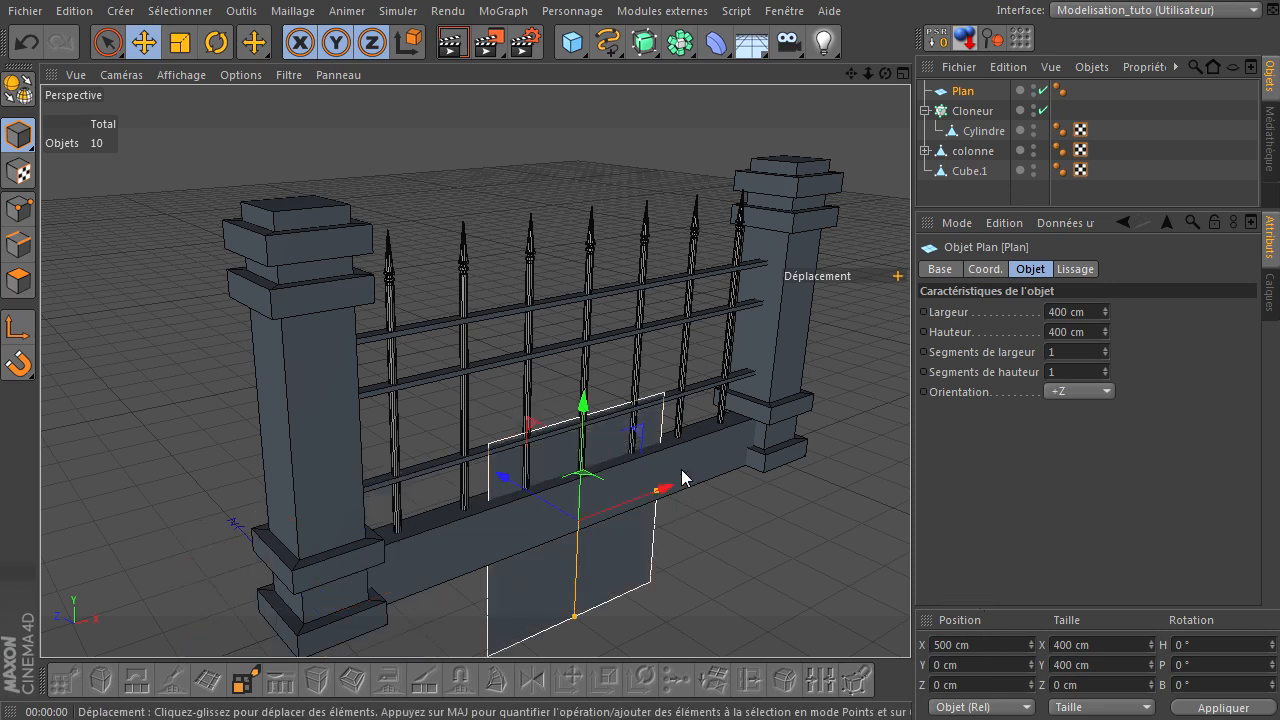
# Raise the plane to about 257 cm in Y and reduce its height to about 309 cm above the low wall.
pyautogui.moveTo(588, 412); pyautogui.dragTo(622, 271)
pyautogui.scroll(5, 595, 305)
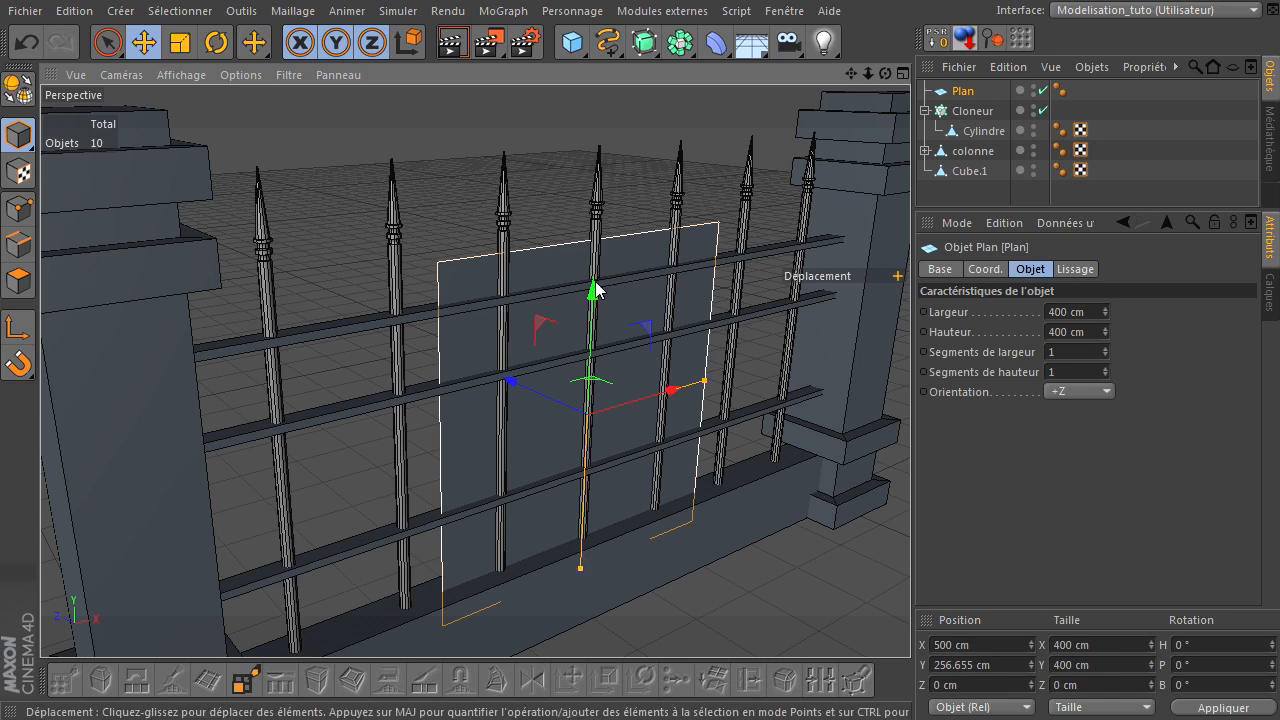
pyautogui.moveTo(581, 570); pyautogui.dragTo(585, 535)
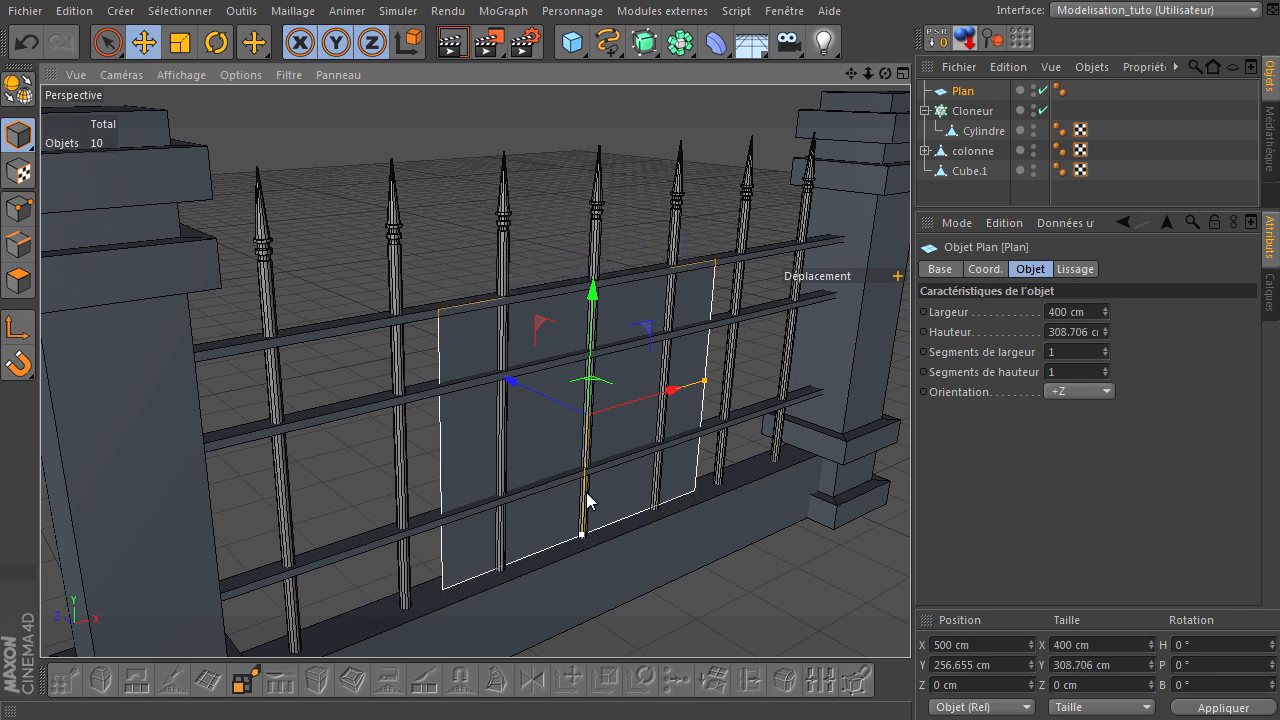
pyautogui.moveTo(910, 490); pyautogui.dragTo(910, 490)
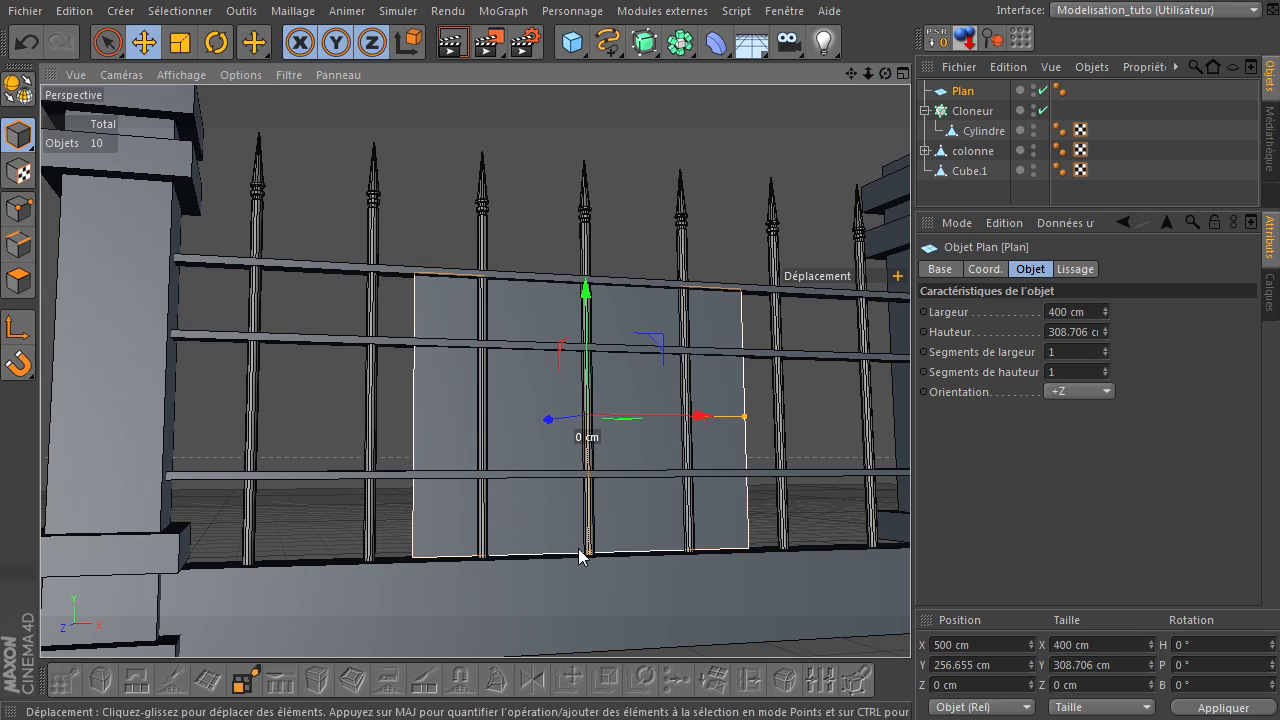
# Shorten the plane to a height of about 305 cm and lower it slightly to a Y position of about 256.5 cm.
pyautogui.moveTo(590, 560); pyautogui.dragTo(588, 556)
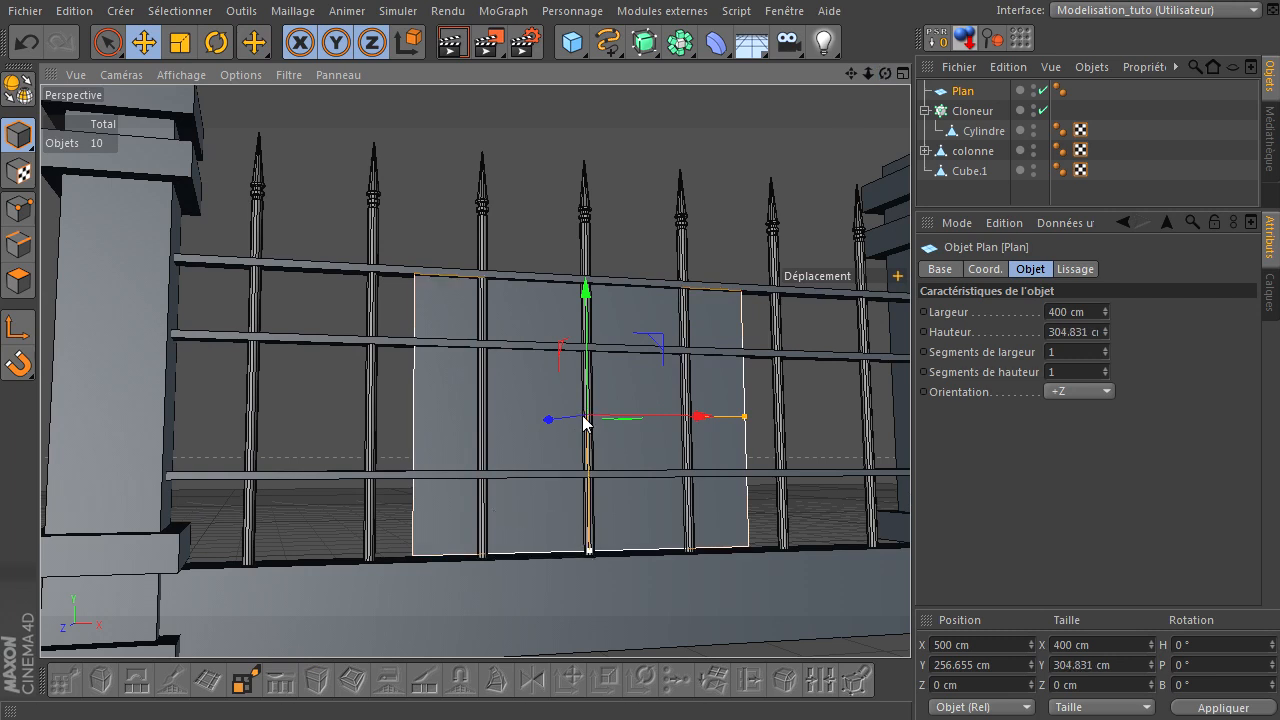
pyautogui.moveTo(590, 293); pyautogui.dragTo(598, 290)
pyautogui.moveTo(890, 72); pyautogui.dragTo(910, 490)
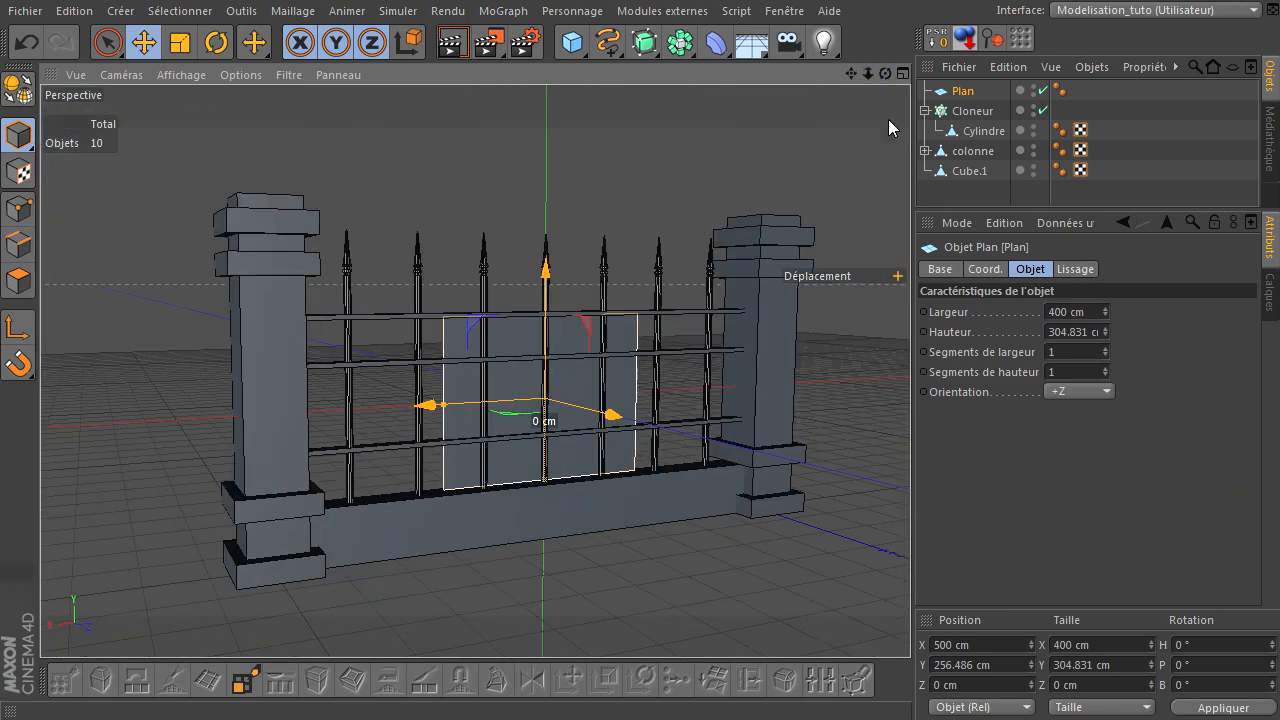
# Set both the height and the width of the plane to 305 cm.
pyautogui.click(1093, 330)
pyautogui.write('305')
pyautogui.press('Return')
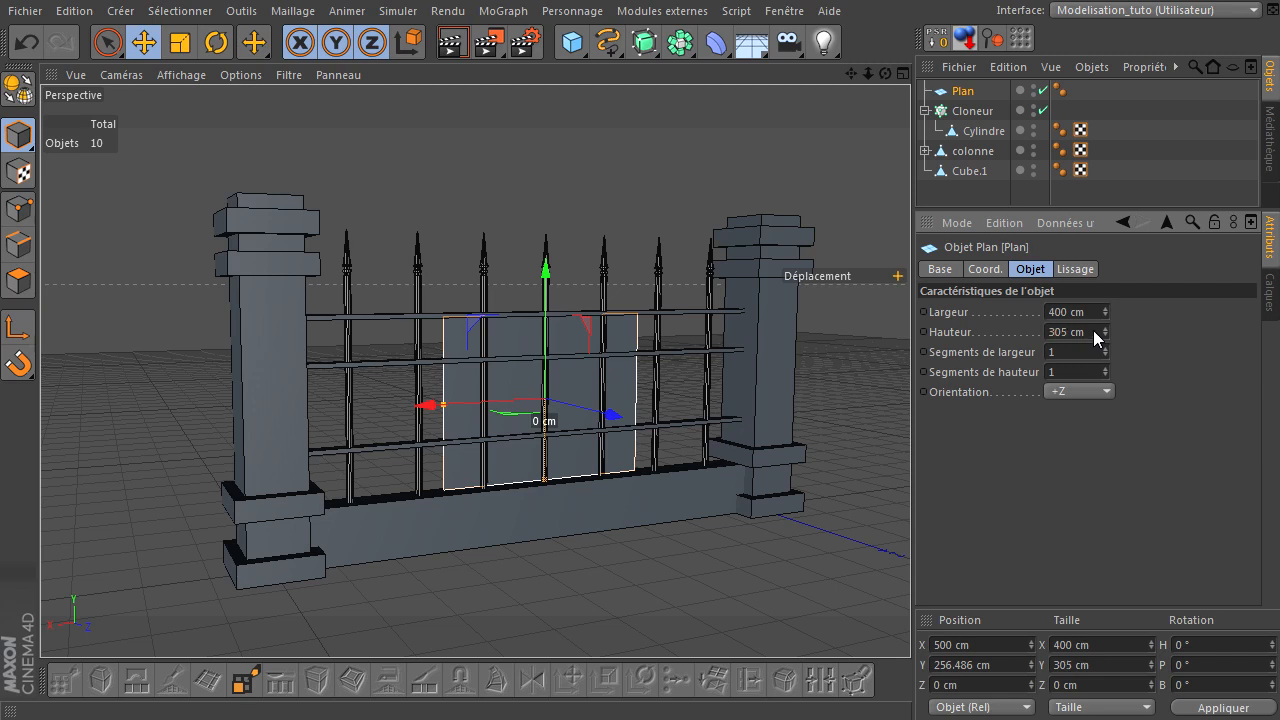
pyautogui.click(1080, 315)
pyautogui.write('305')
pyautogui.press('Return')
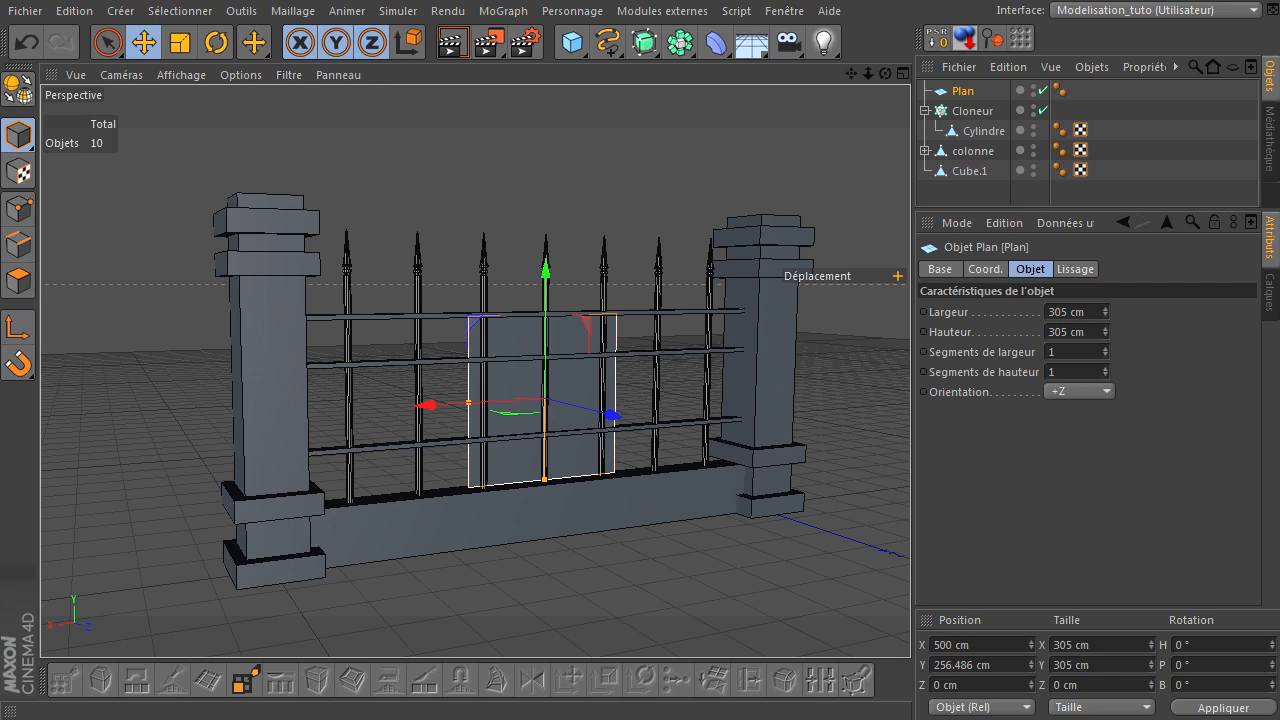
# Switch to XnView and examine the chain-link fence's colour, cutout and bump images, closing the viewer when done.
pyautogui.moveTo(1279, 130); pyautogui.dragTo(812, 24)
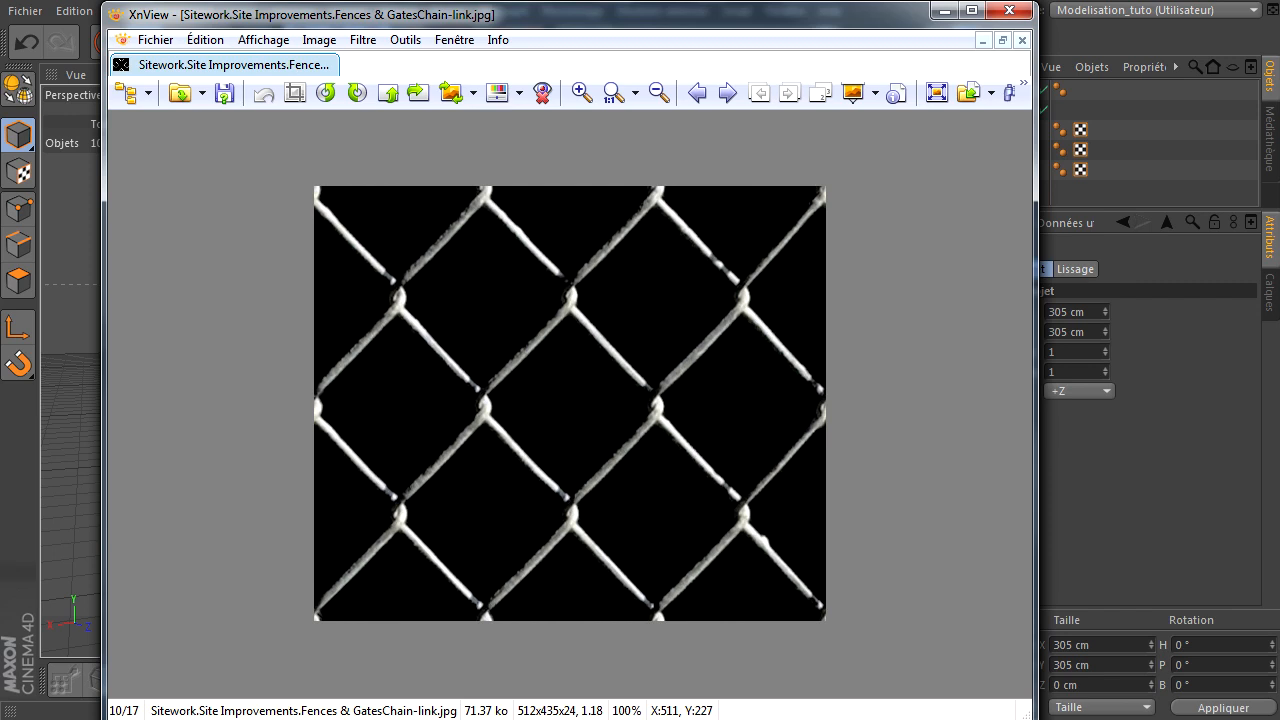
pyautogui.hotkey('alt', 'Tab')
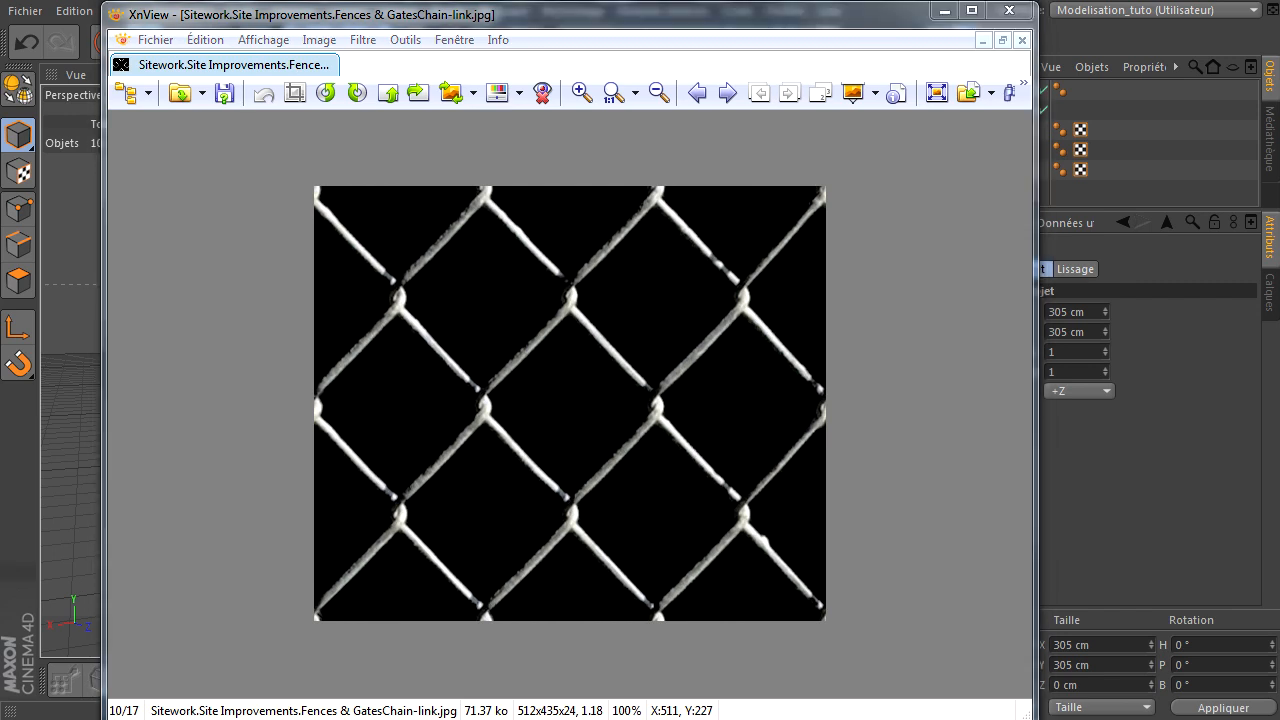
pyautogui.click(1010, 11)
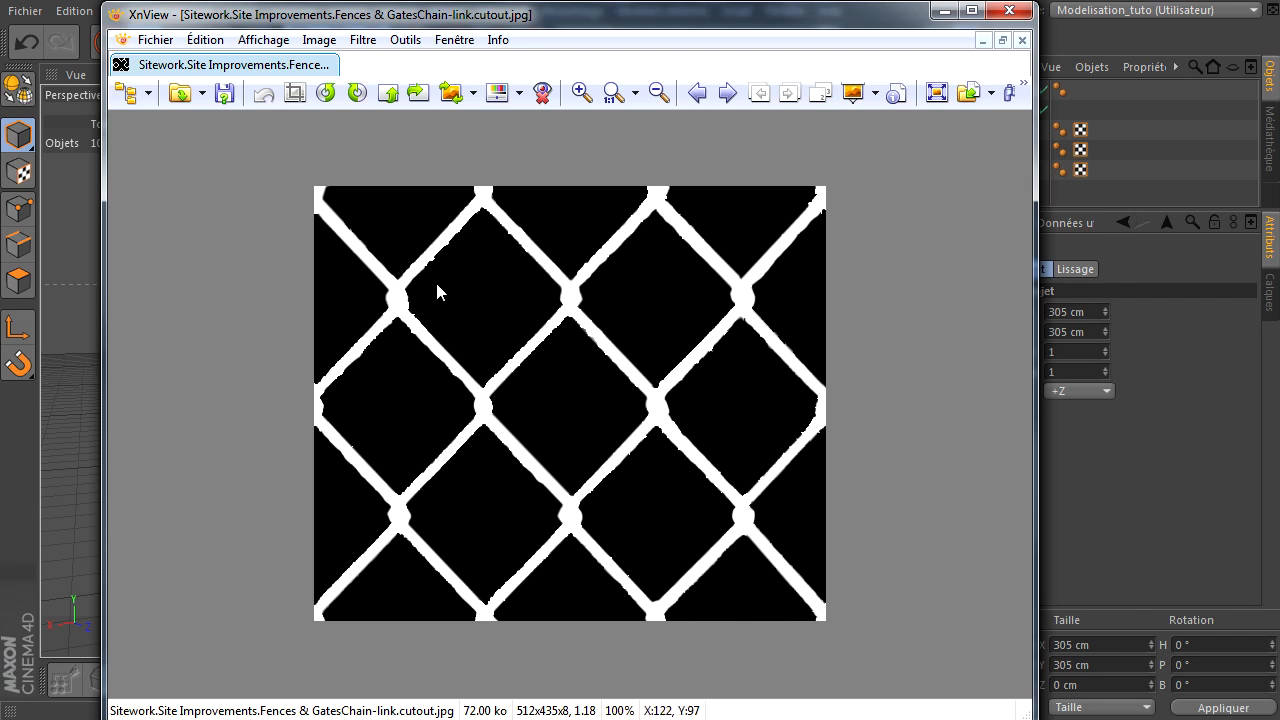
pyautogui.click(1009, 10)
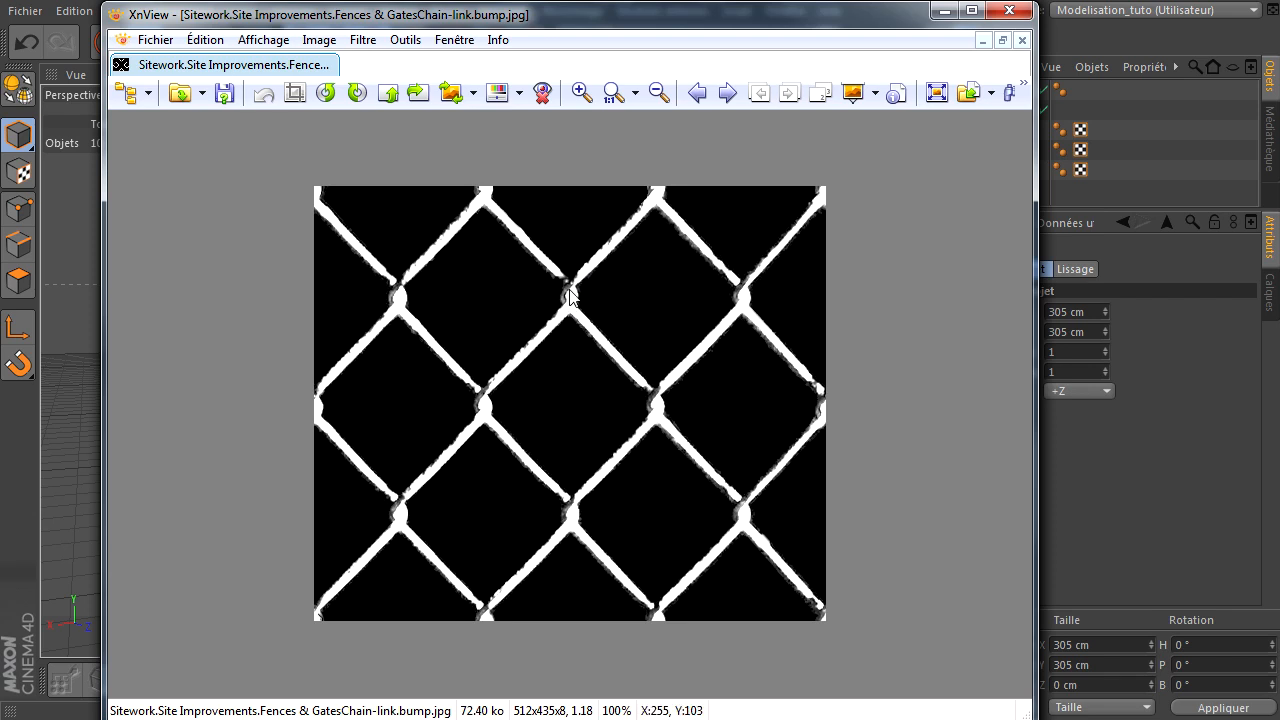
pyautogui.click(1009, 10)
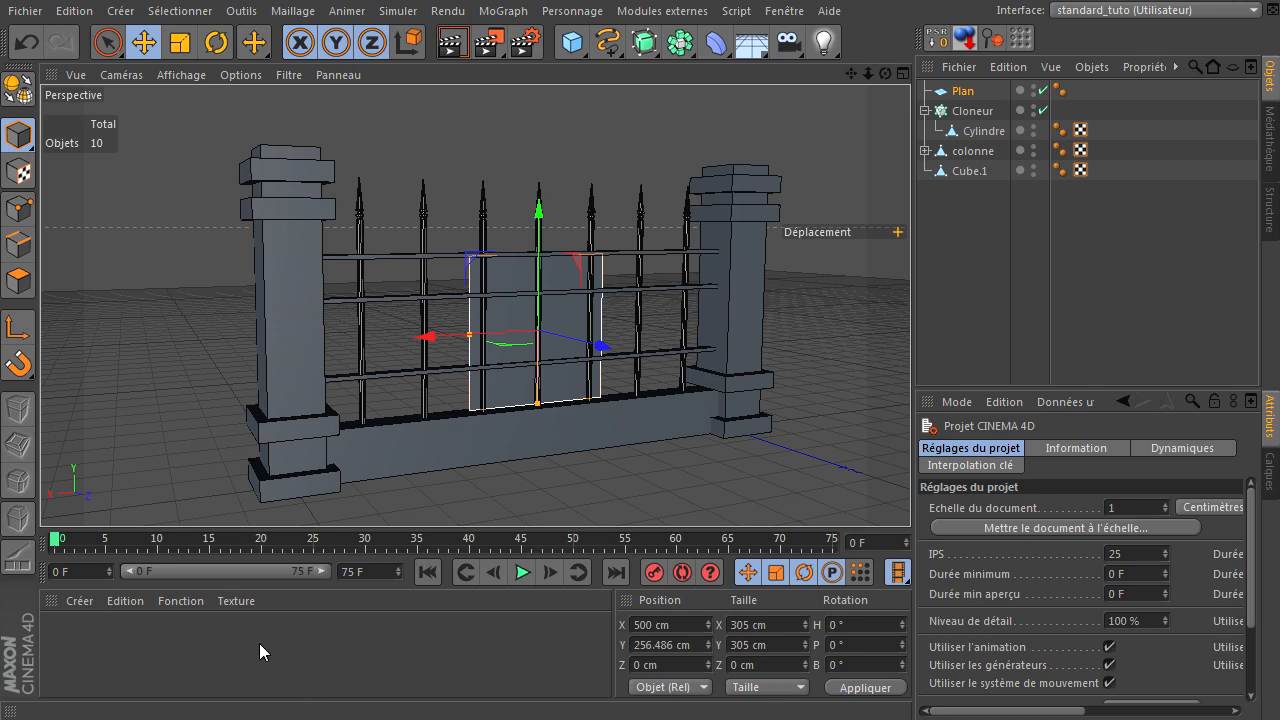
# Create a new material and name it grillage.
pyautogui.doubleClick(171, 654)
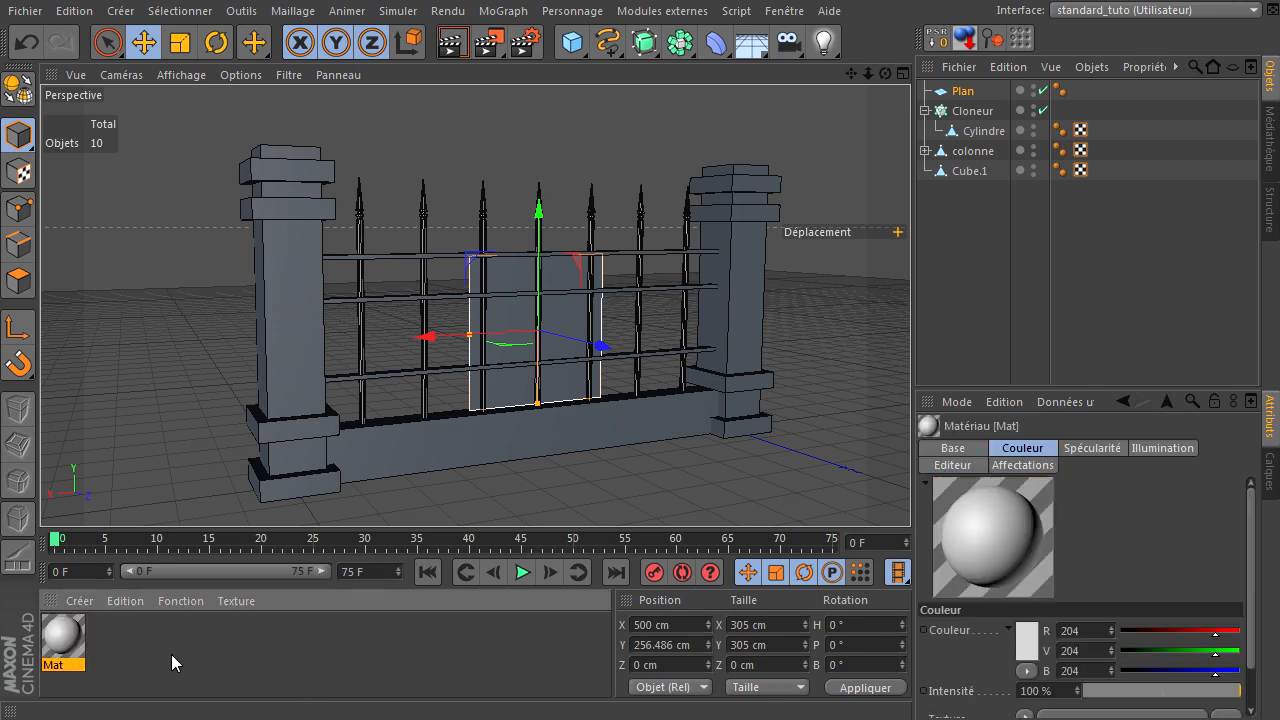
pyautogui.doubleClick(54, 665)
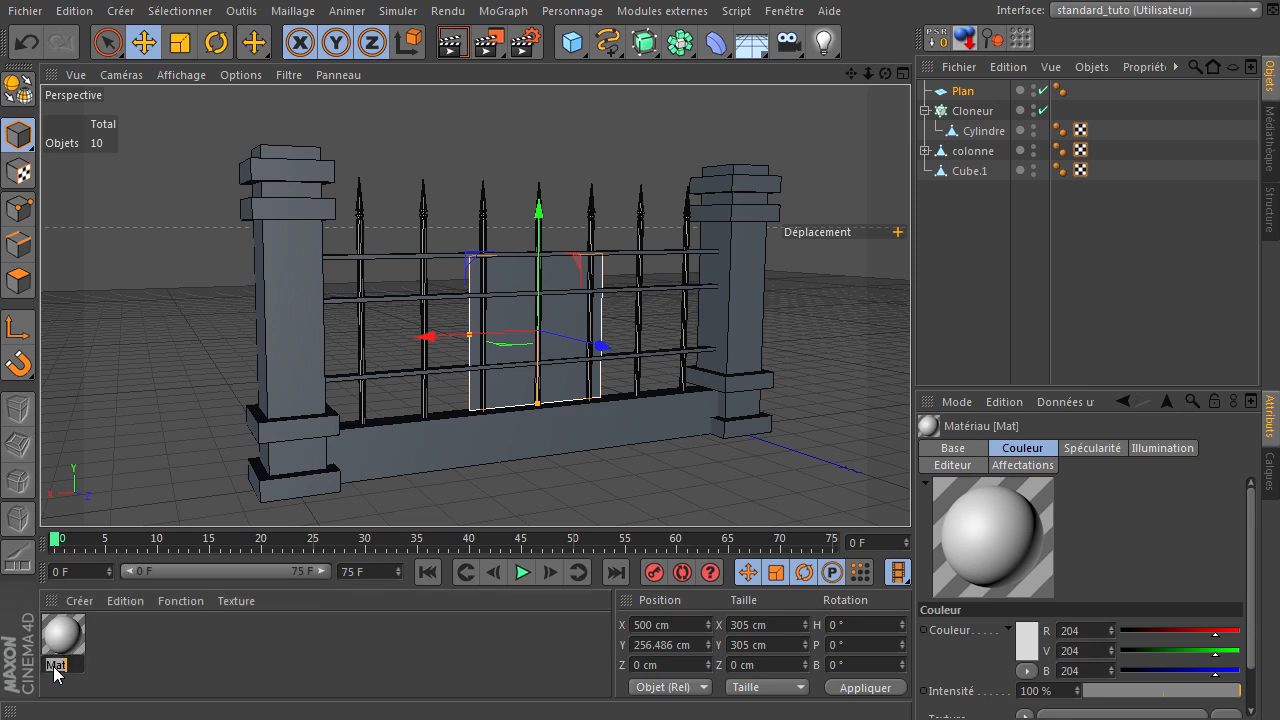
pyautogui.write('grillage')
pyautogui.press('Return')
# Open the grillage material for editing and disable its specularity channel.
pyautogui.doubleClick(68, 636)
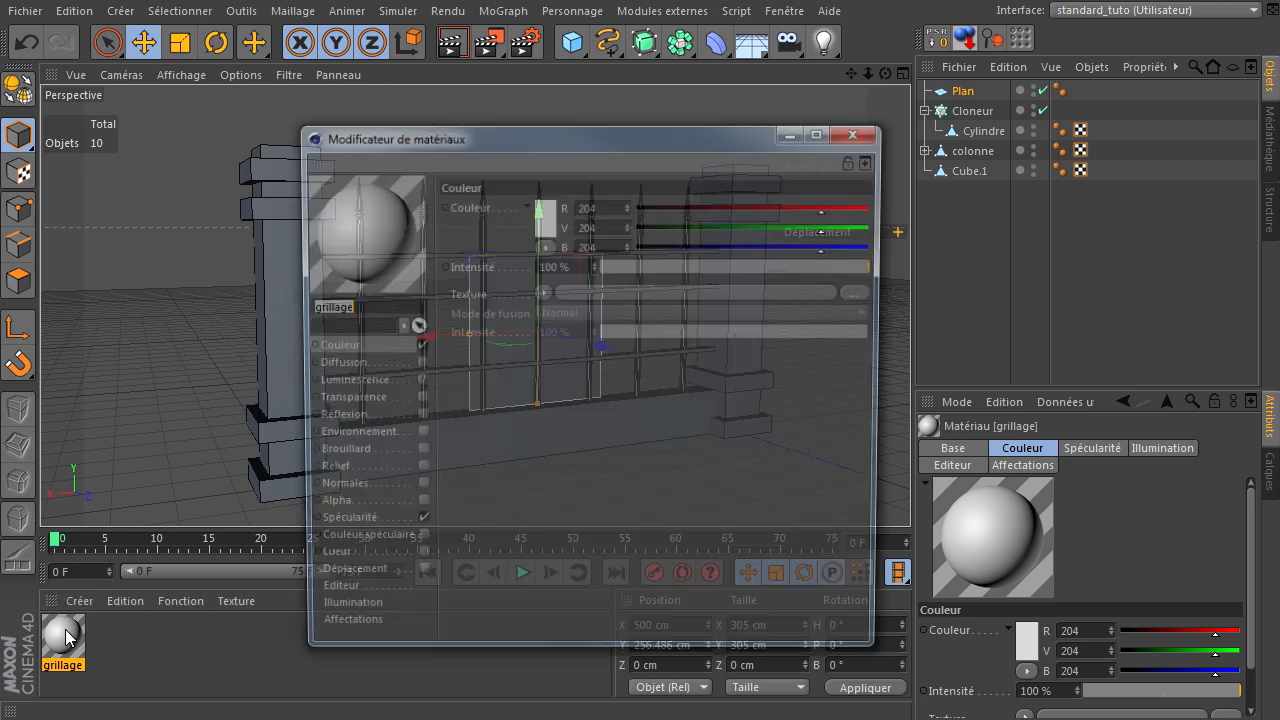
pyautogui.click(417, 526)
pyautogui.moveTo(673, 136); pyautogui.dragTo(434, 79)
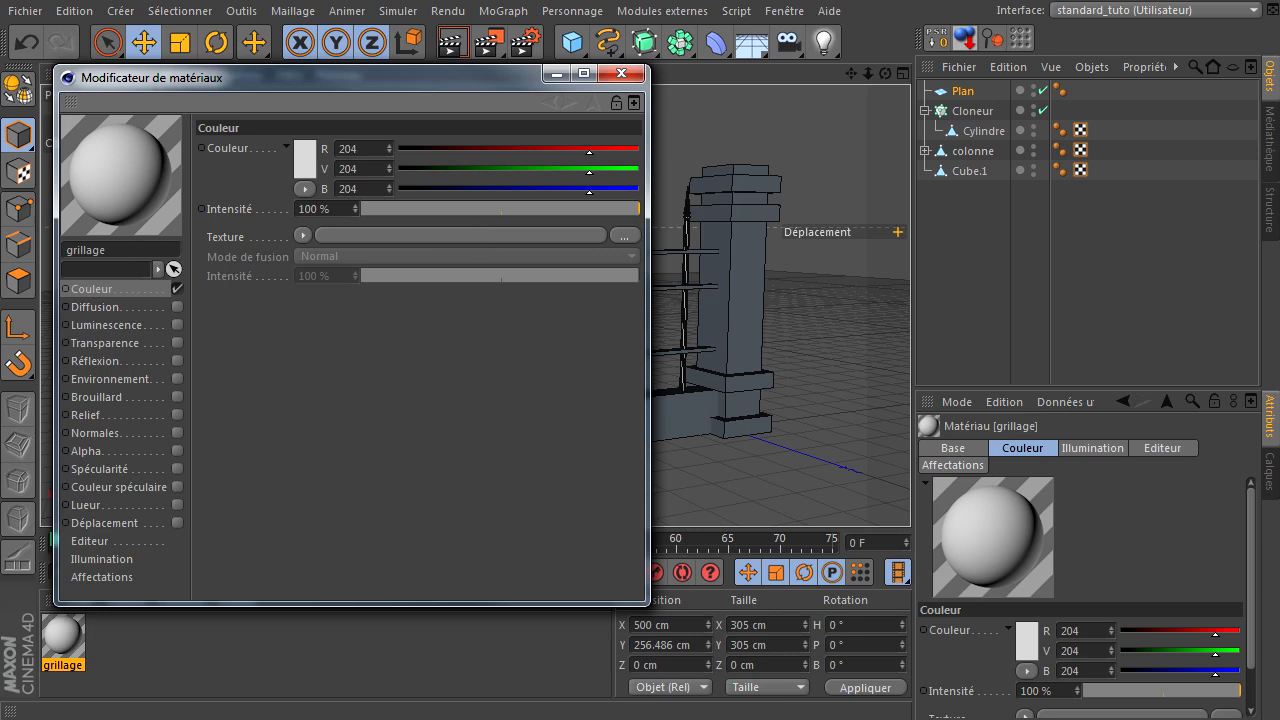
# Load the chain-link colour image as the colour texture, copy it to the project location, and set its sampling to Sans.
pyautogui.moveTo(1279, 300); pyautogui.dragTo(519, 235)
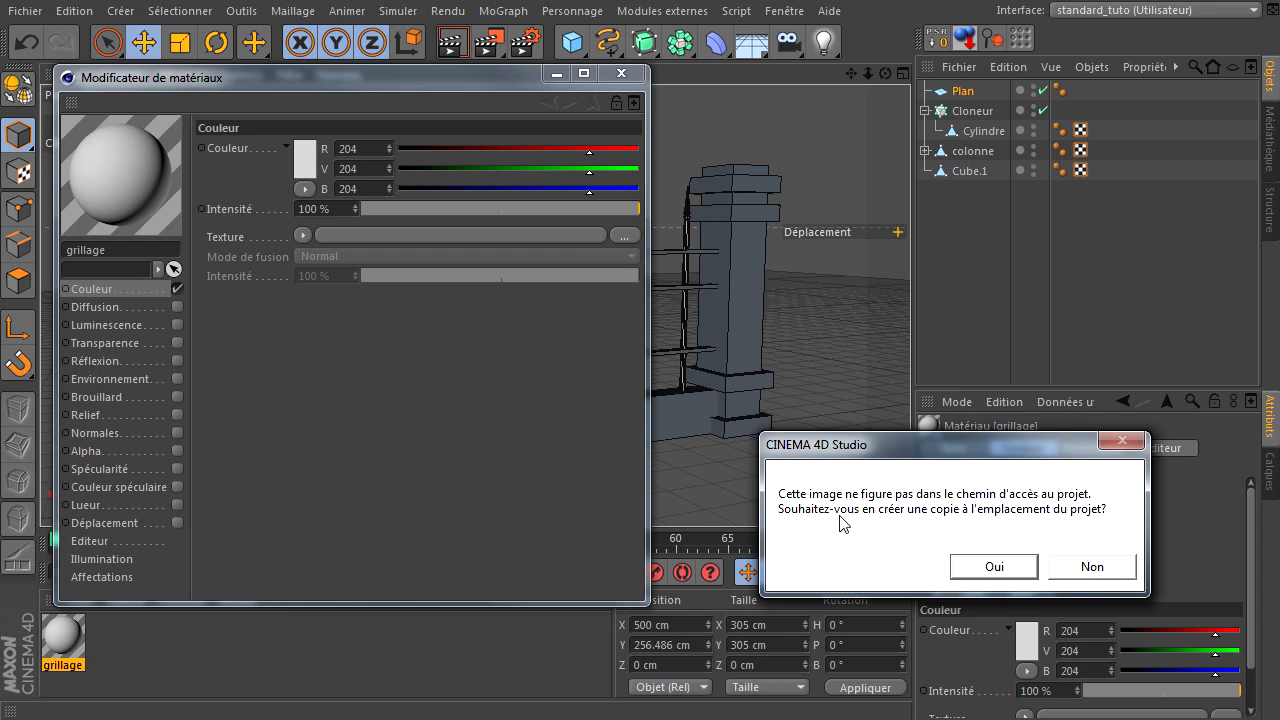
pyautogui.click(990, 567)
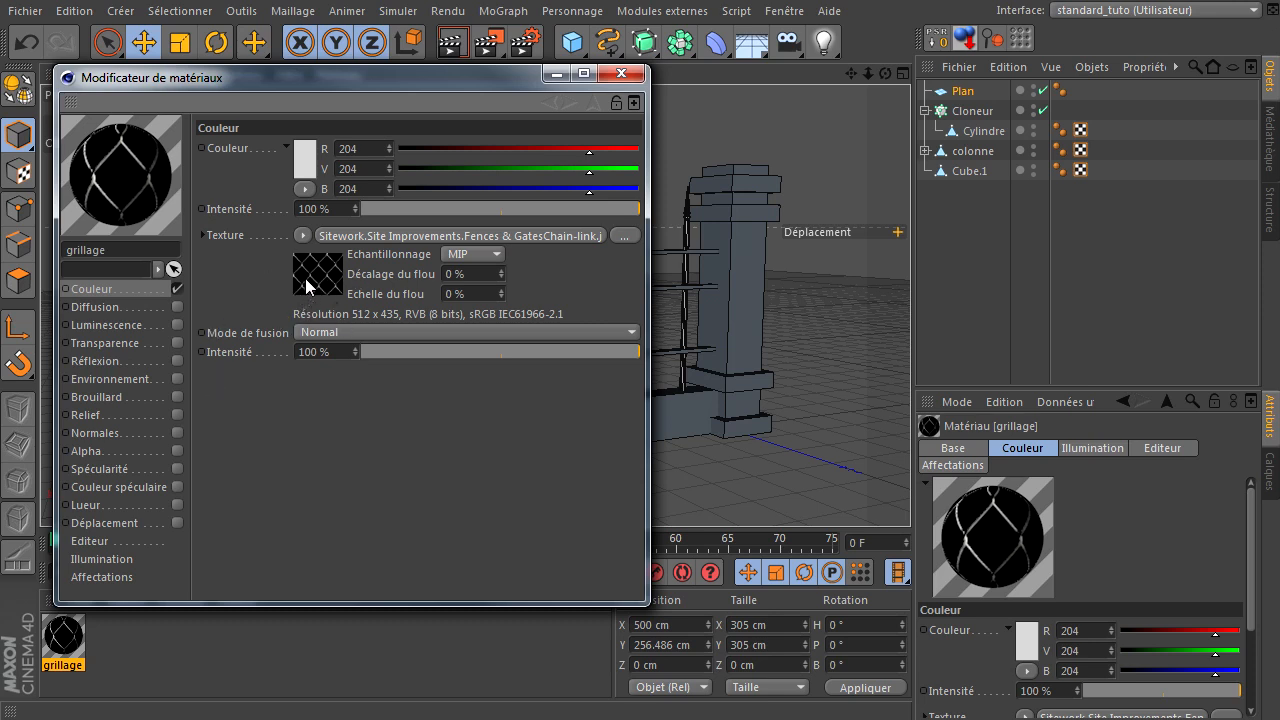
pyautogui.click(497, 254)
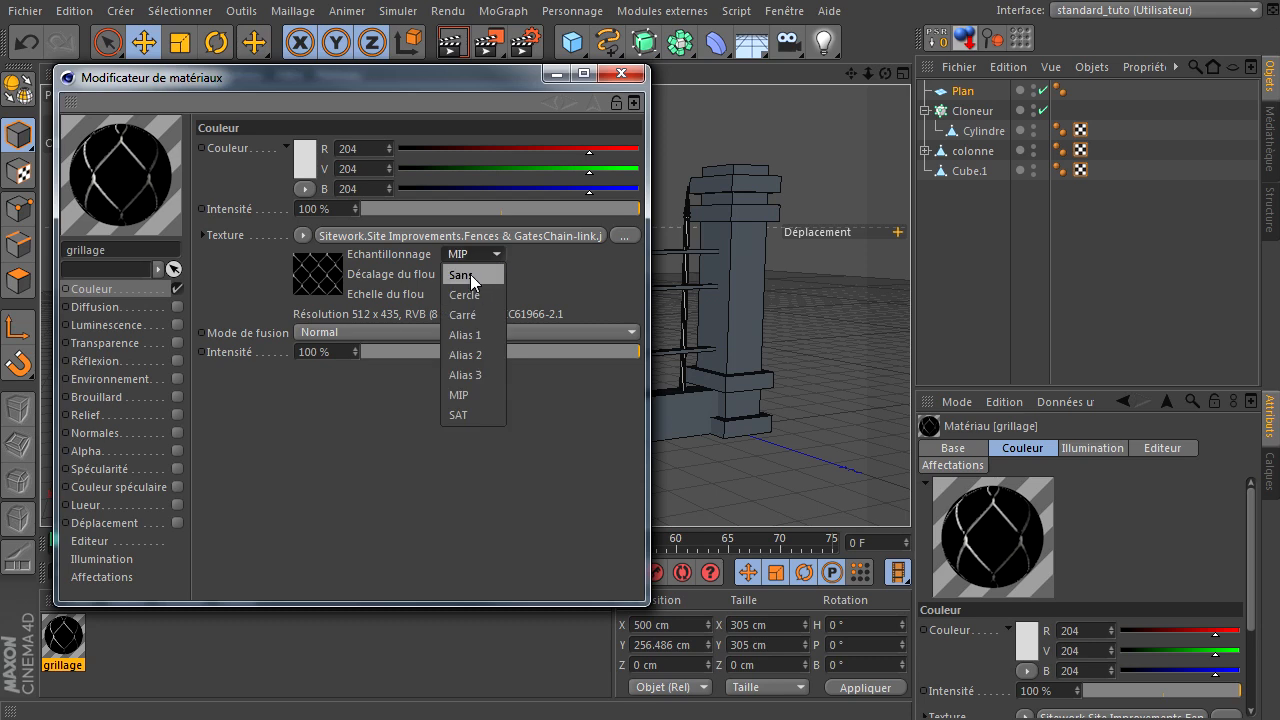
pyautogui.click(470, 274)
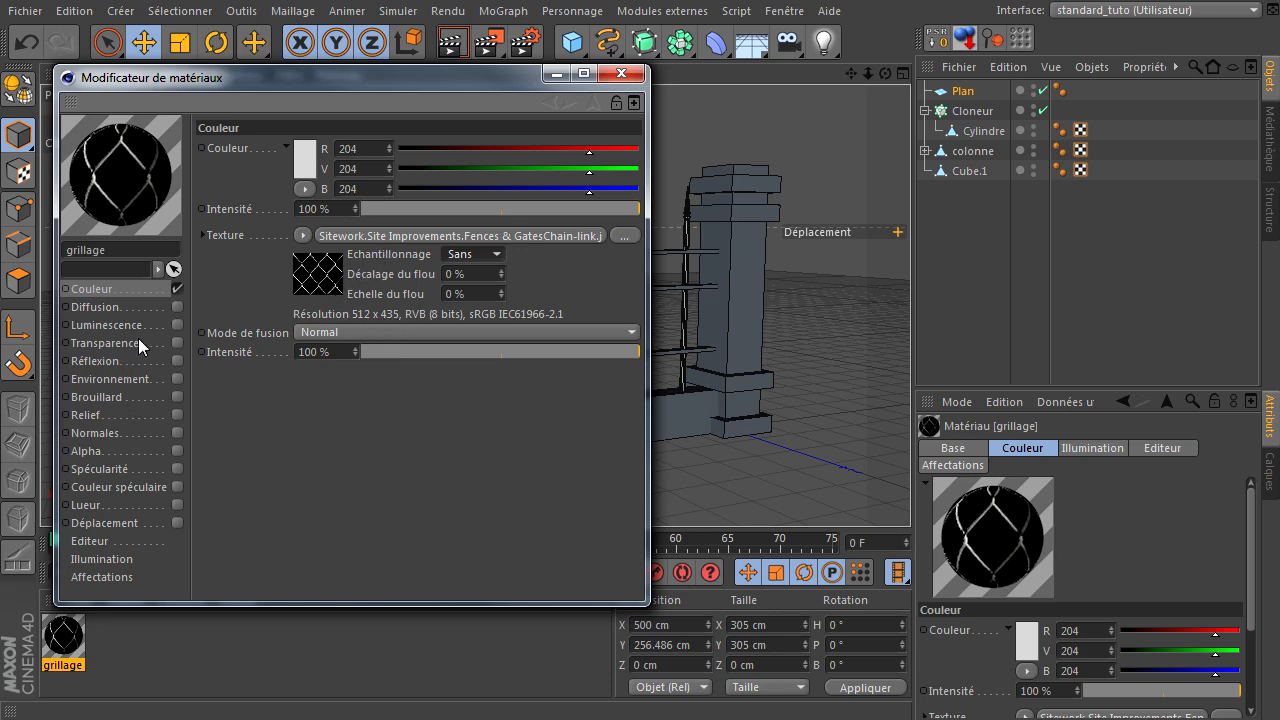
# Enable the alpha channel with the chain-link cutout image, copied to the project location, and set its sampling to Sans.
pyautogui.click(177, 451)
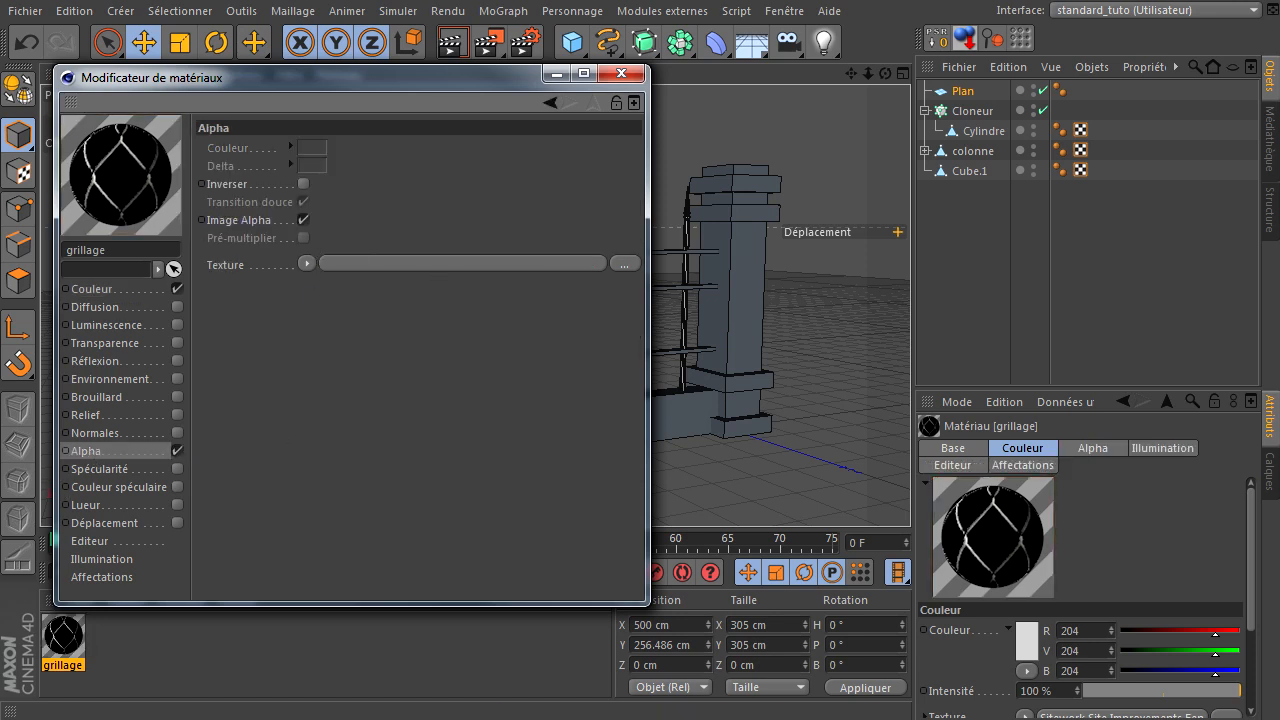
pyautogui.moveTo(1279, 382); pyautogui.dragTo(477, 262)
pyautogui.click(1028, 568)
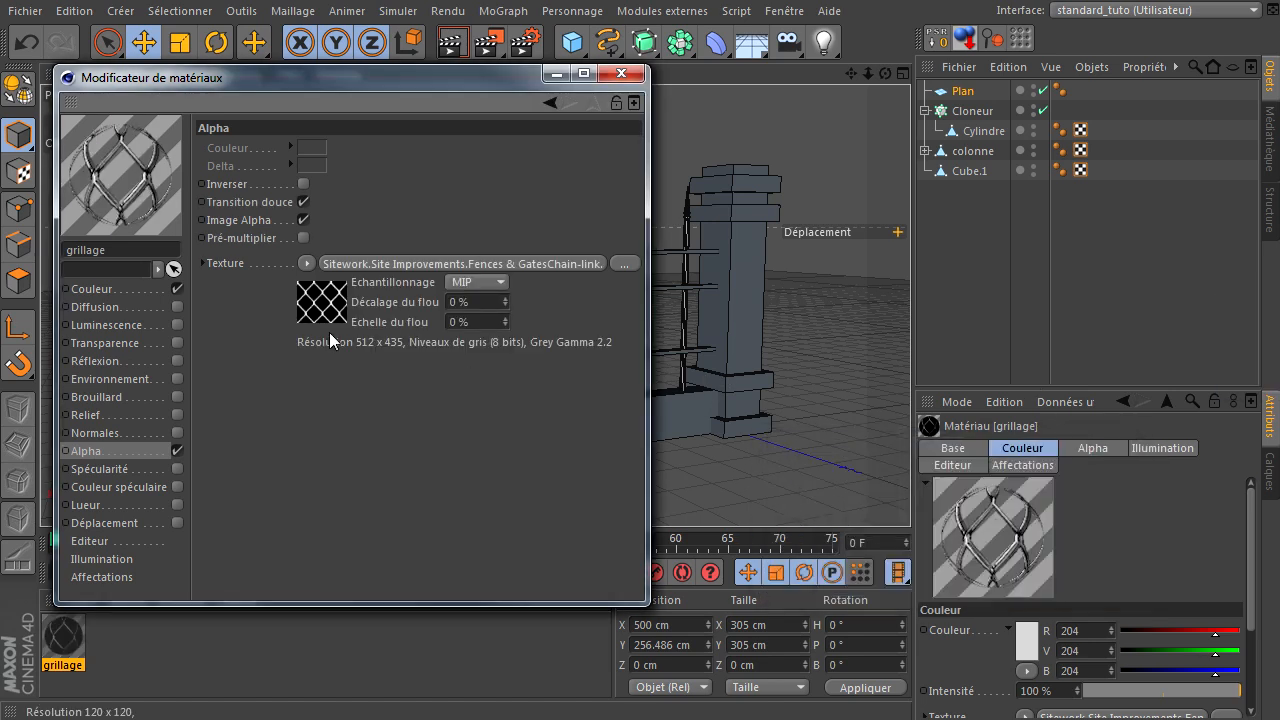
pyautogui.click(497, 289)
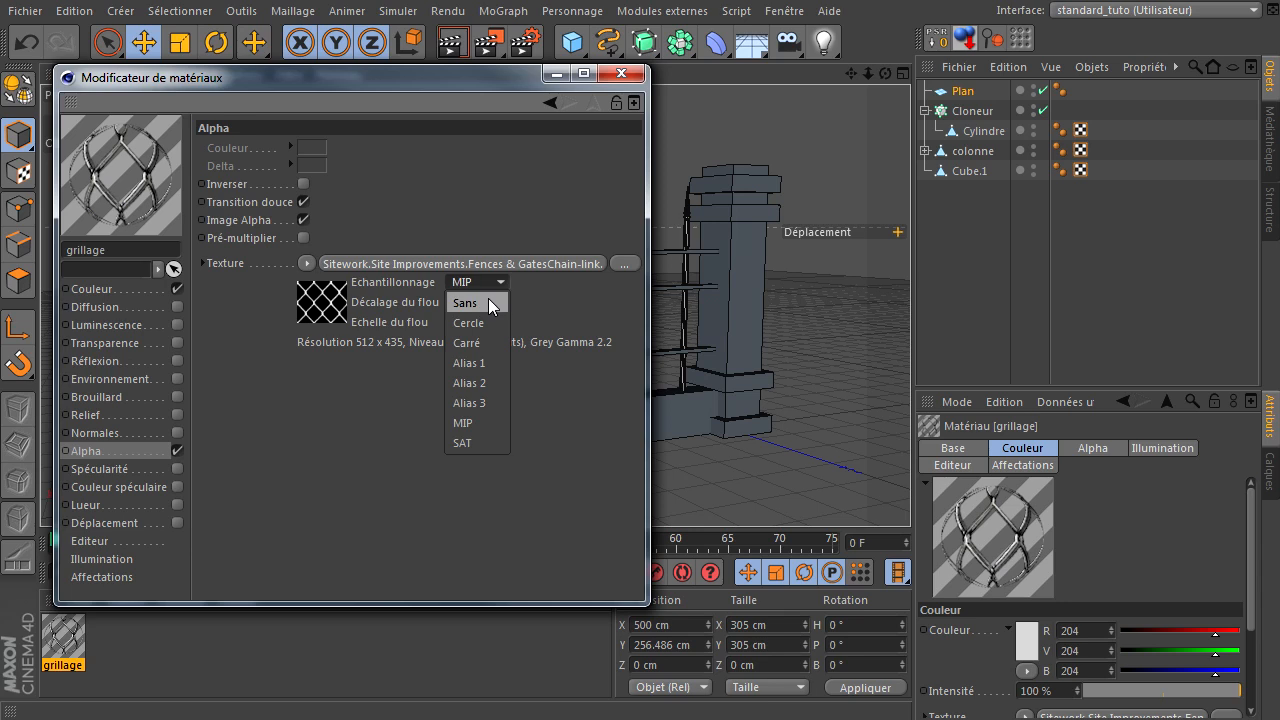
pyautogui.click(488, 298)
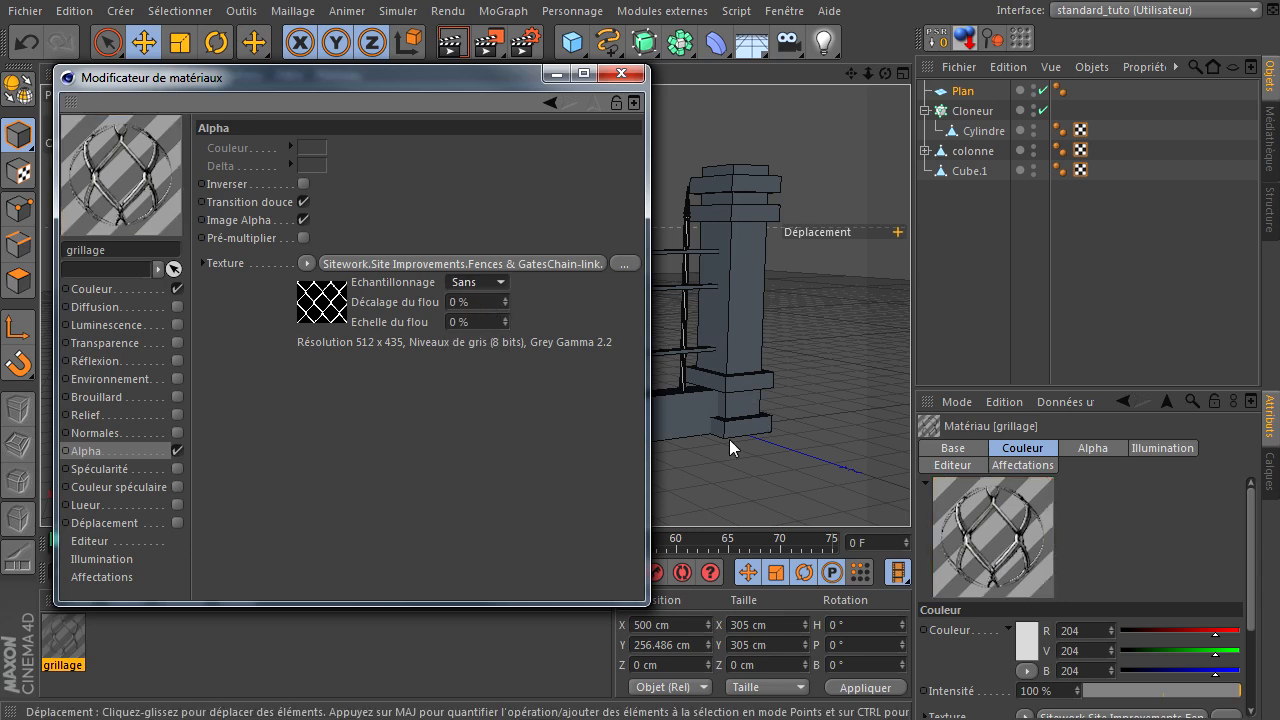
# Enable the Relief channel with the chain-link bump image, copied to the project location, with sampling Sans, and close the material editor.
pyautogui.click(177, 415)
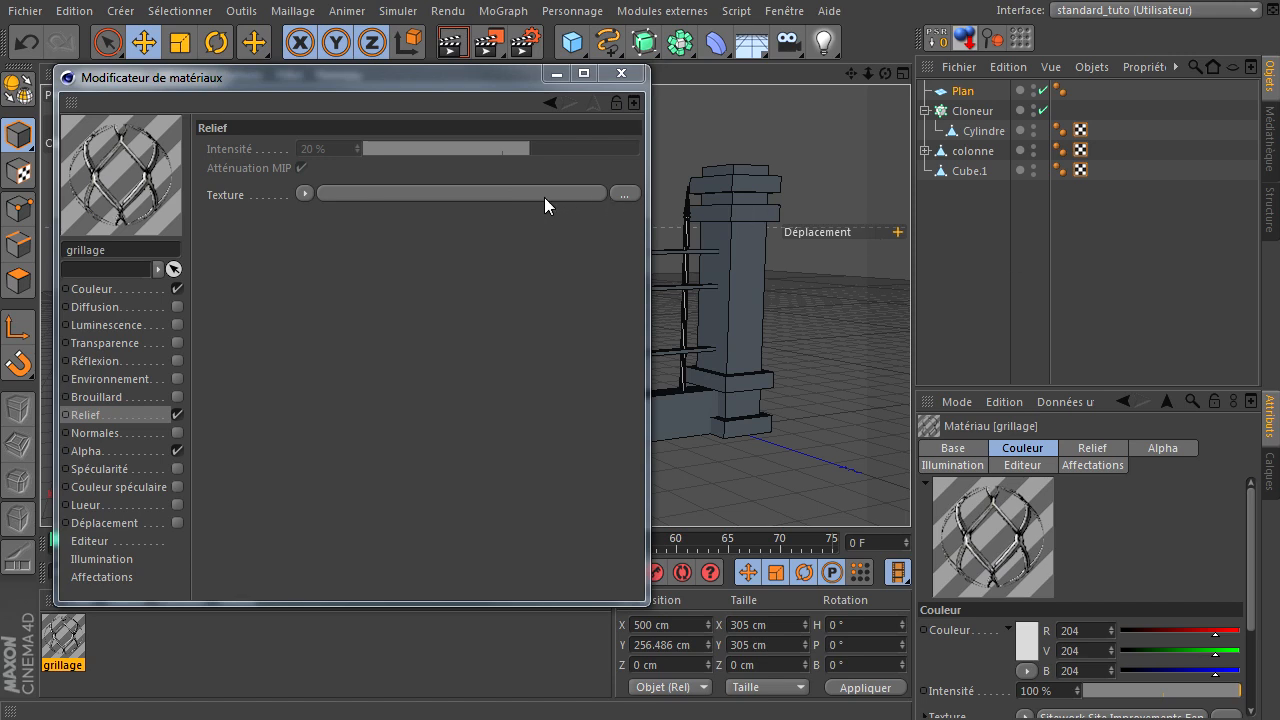
pyautogui.click(968, 566)
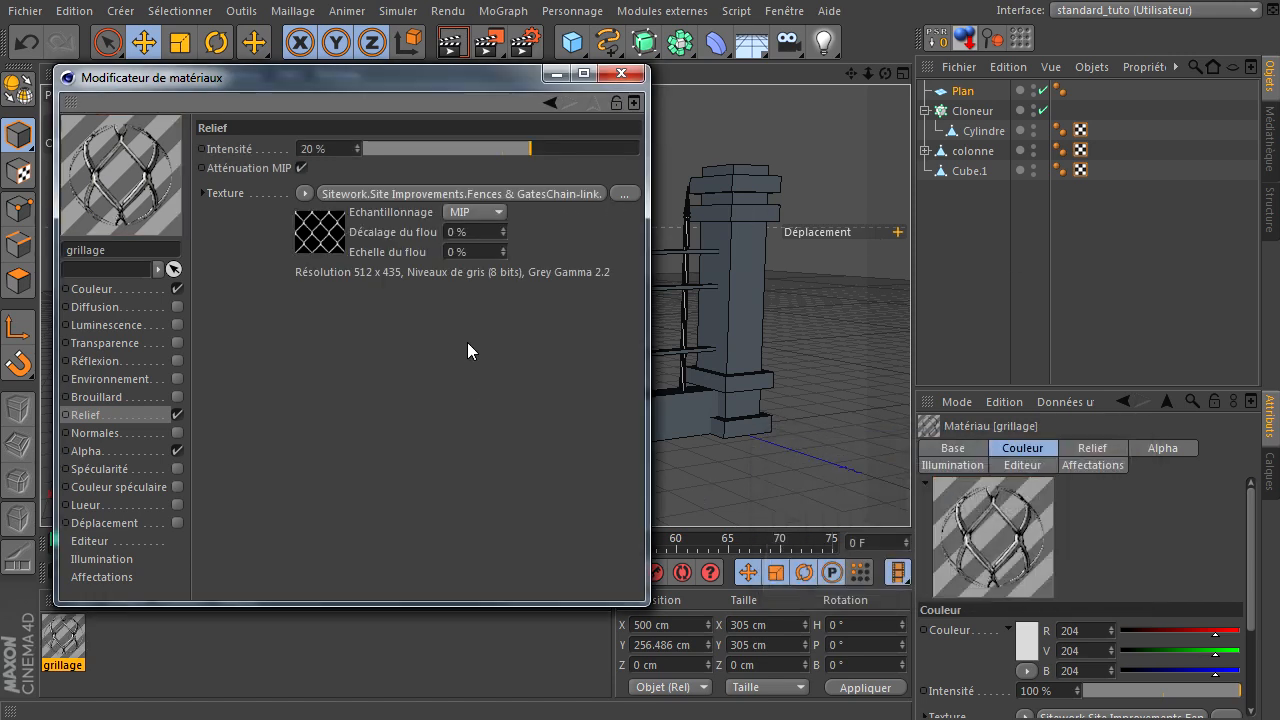
pyautogui.click(466, 212)
pyautogui.click(466, 231)
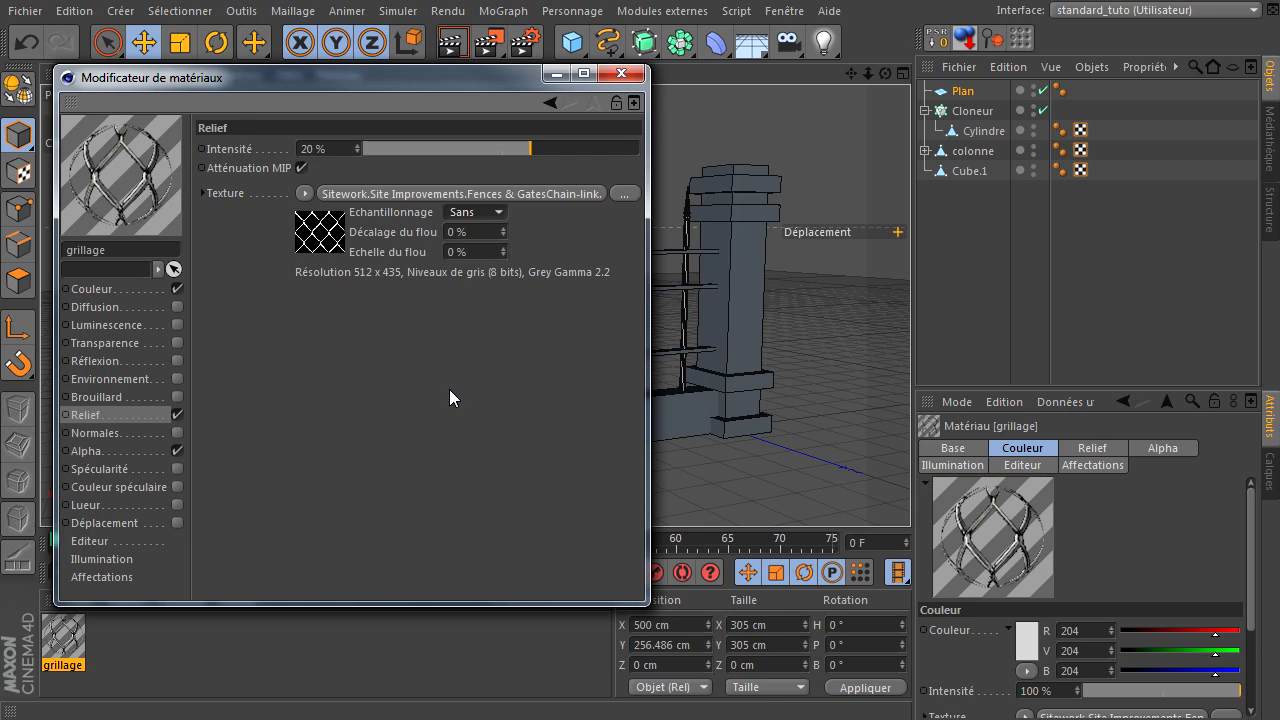
pyautogui.click(621, 73)
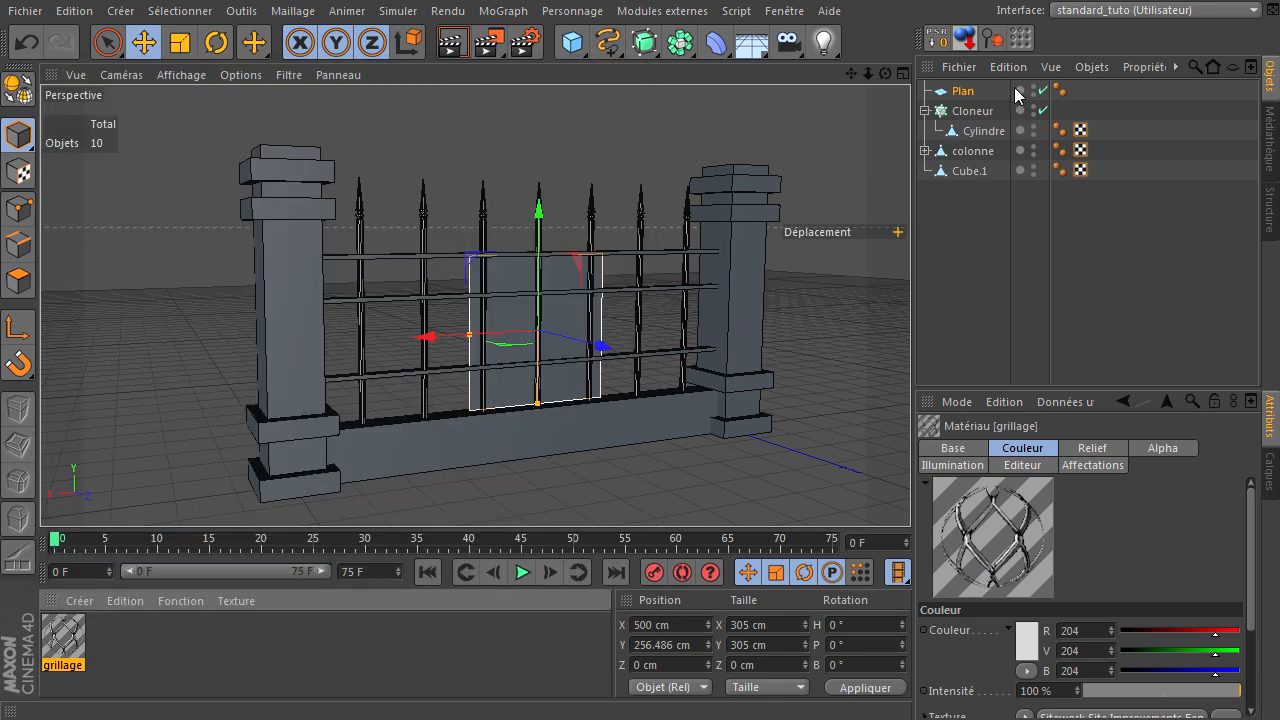
# Apply the grillage material to the Plan object between the fence bars.
pyautogui.moveTo(955, 97); pyautogui.dragTo(955, 95)
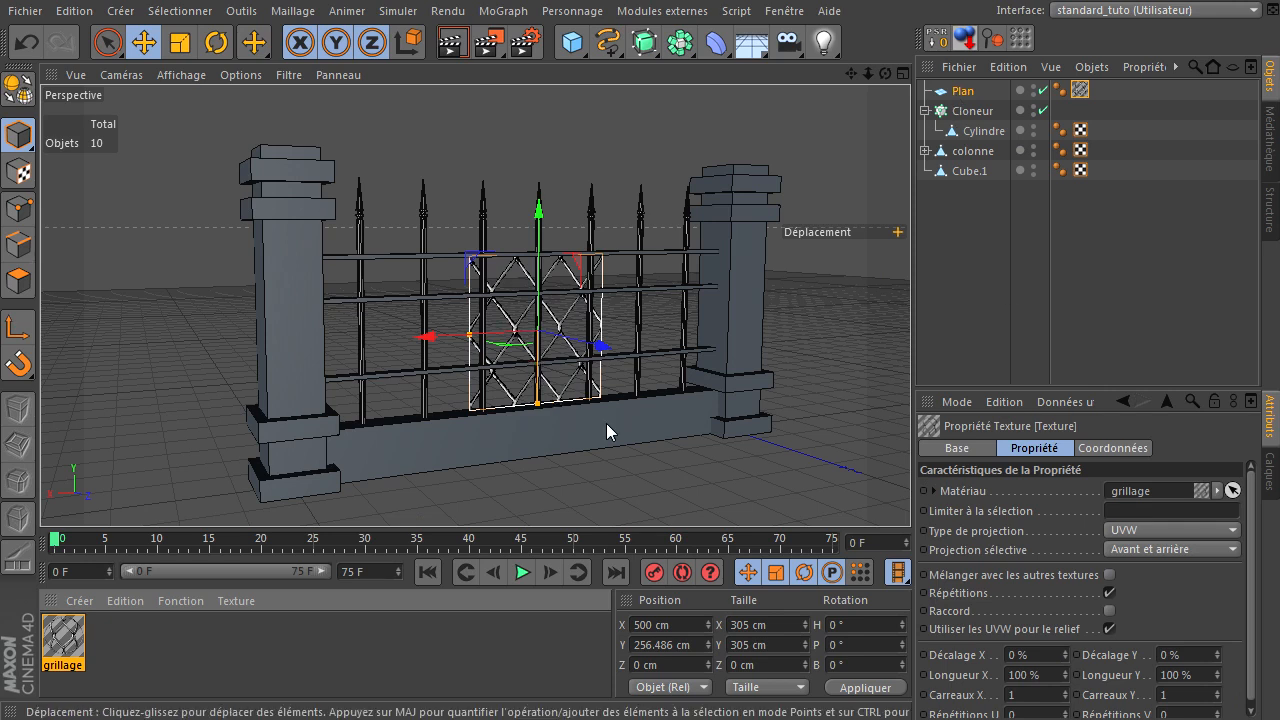
pyautogui.scroll(2, 520, 345)
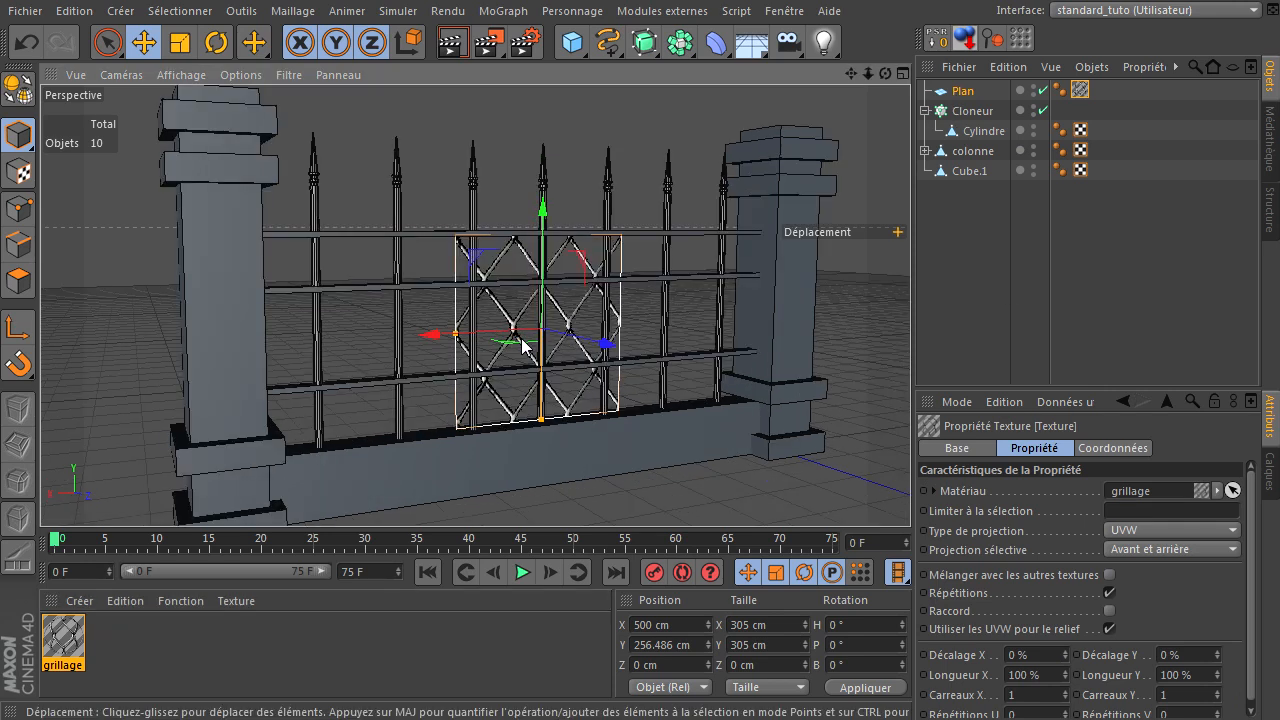
pyautogui.scroll(2, 510, 342)
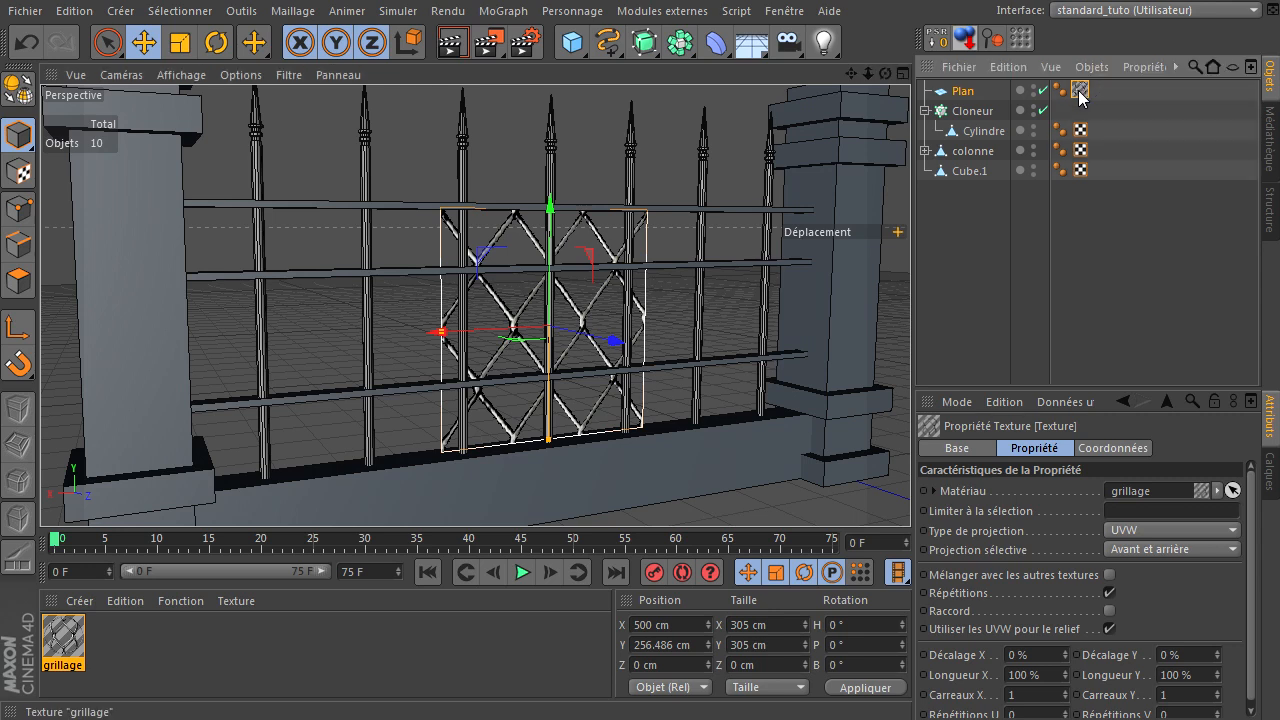
# Change the projection type of the plane's grillage texture to Planaire.
pyautogui.click(942, 93)
pyautogui.click(1080, 90)
pyautogui.moveTo(1068, 380); pyautogui.dragTo(1066, 277)
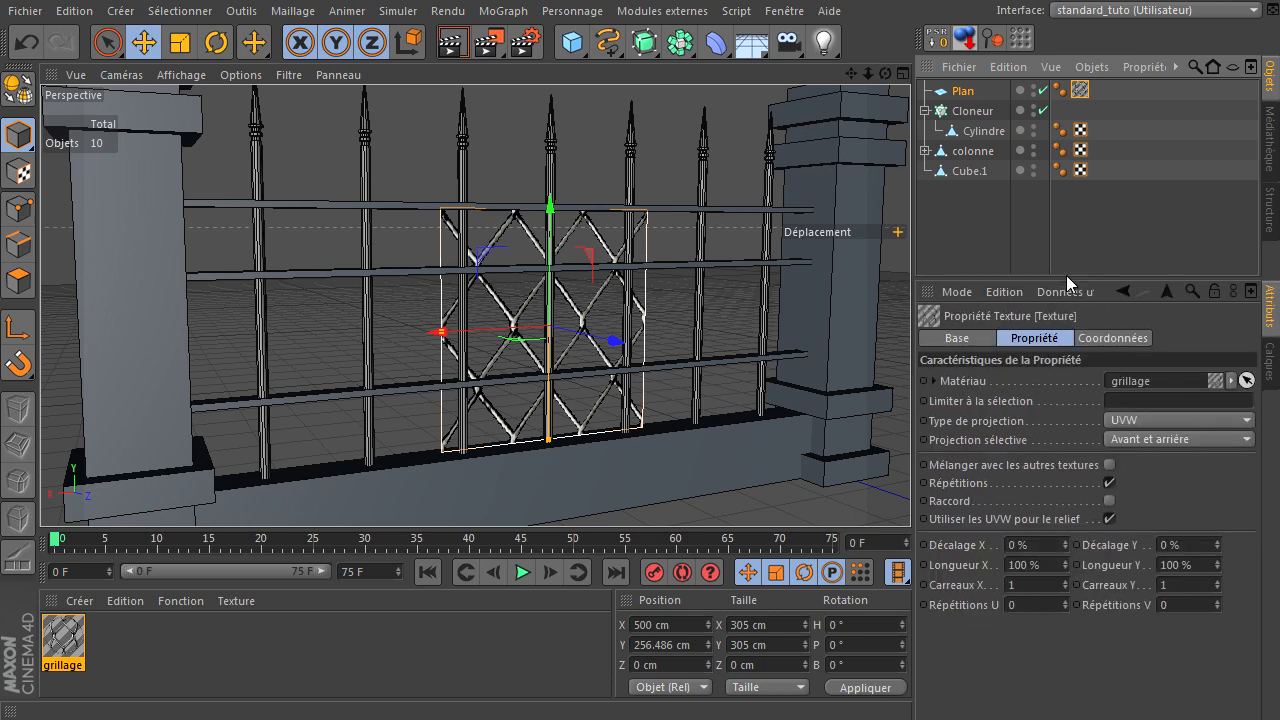
pyautogui.click(1190, 417)
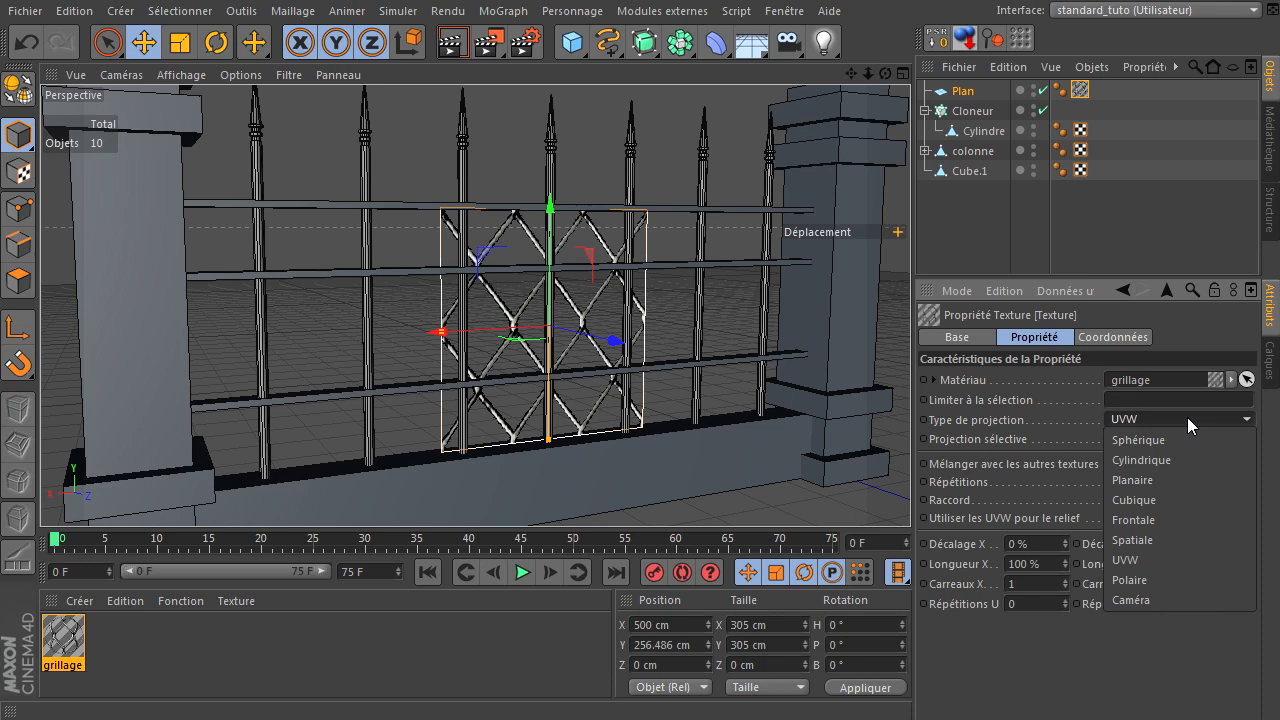
pyautogui.click(1154, 475)
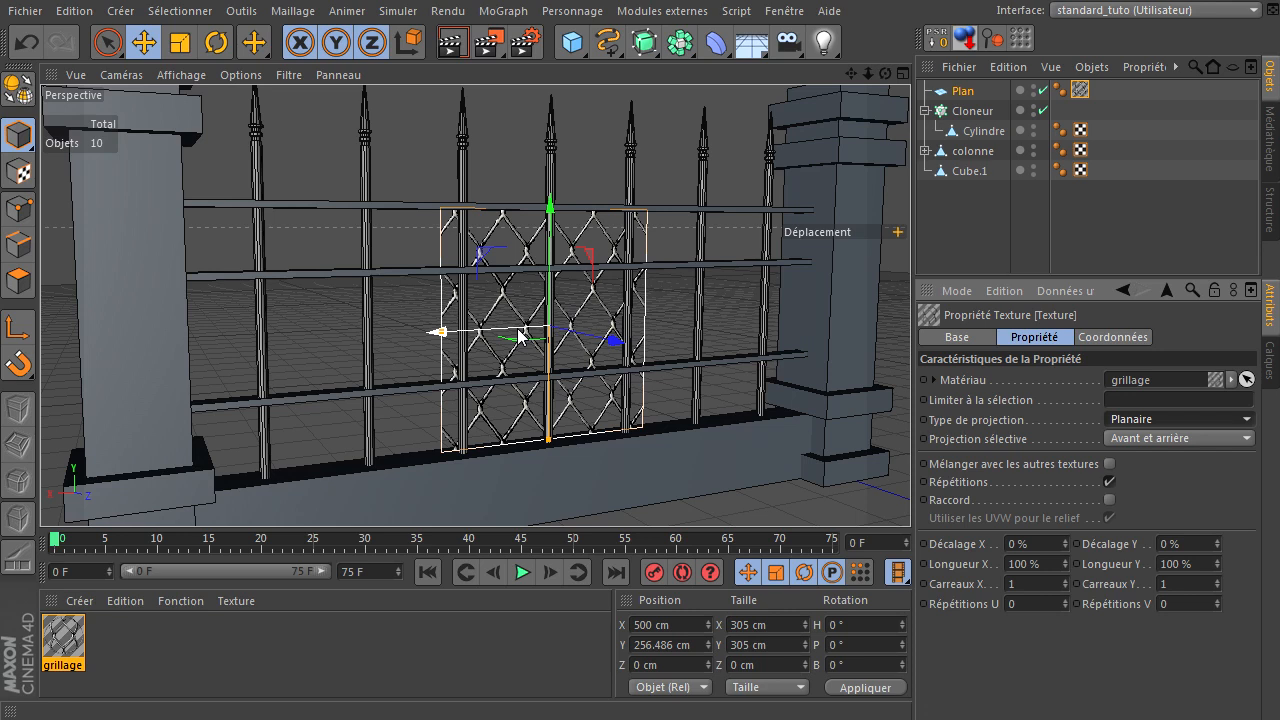
# Scale the plane's texture projection uniformly down to less than half its size for a finer mesh, and return to model mode.
pyautogui.click(22, 176)
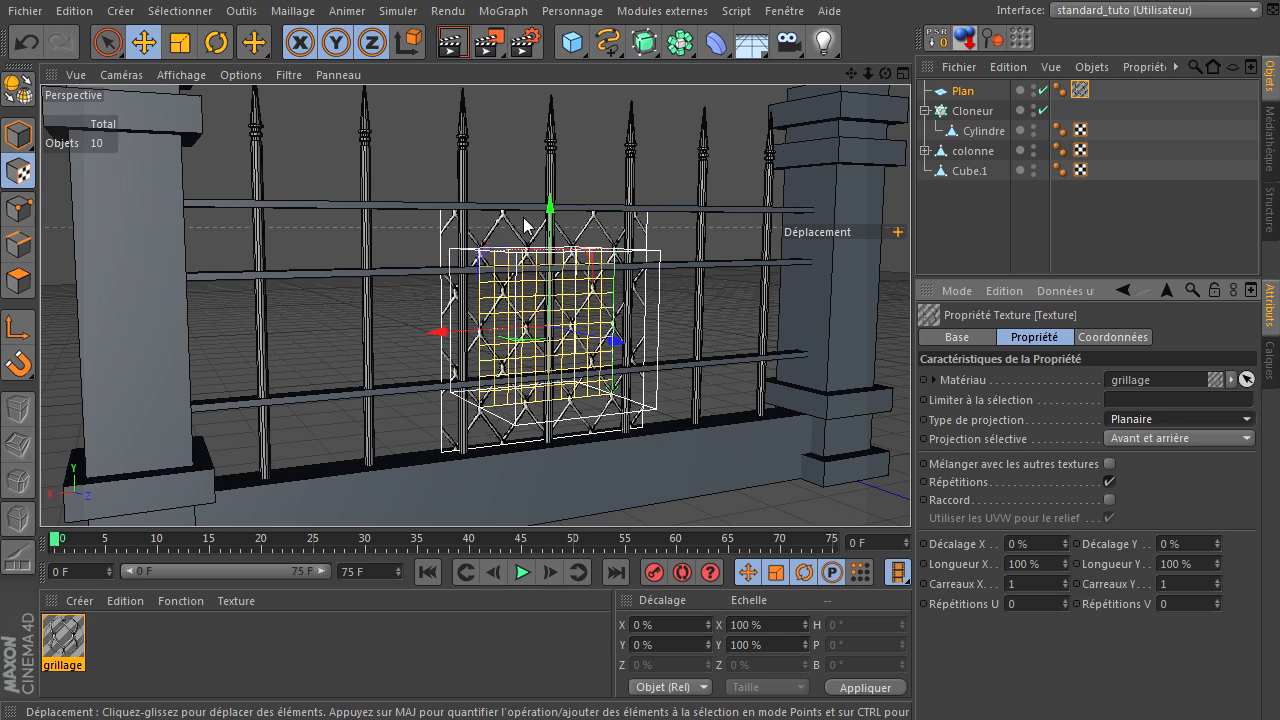
pyautogui.click(180, 44)
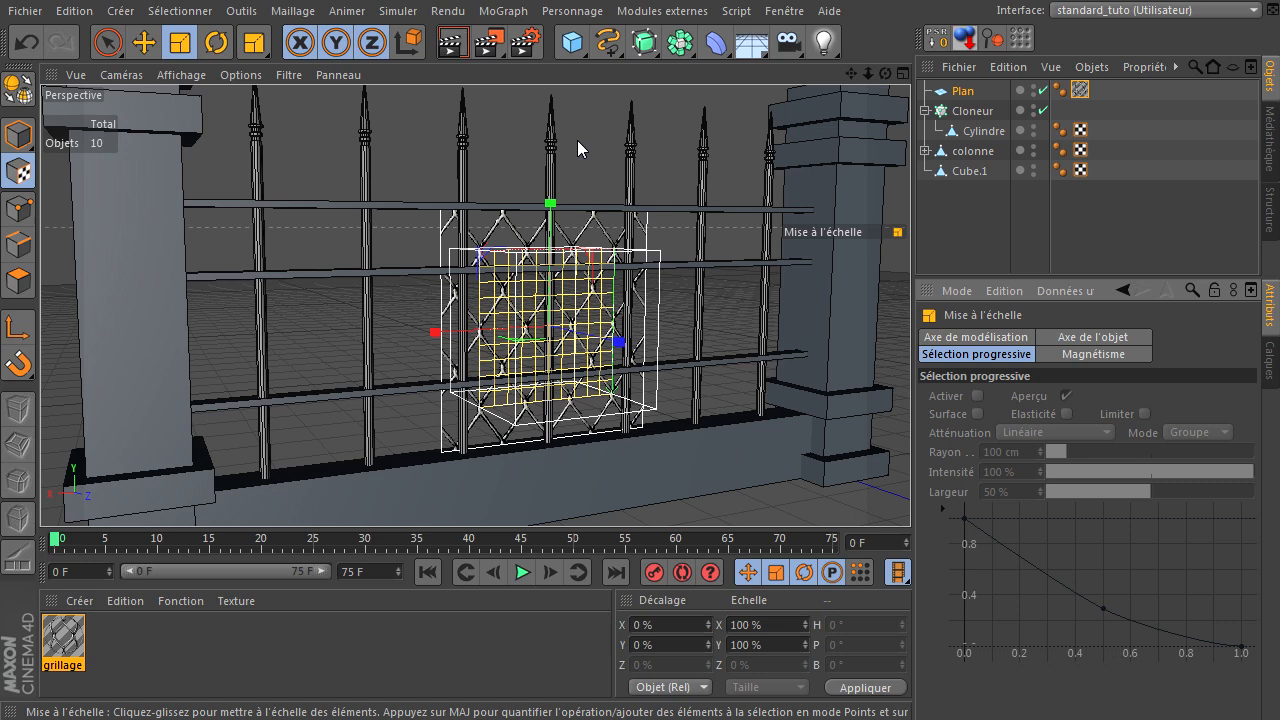
pyautogui.moveTo(580, 136); pyautogui.dragTo(96, 239)
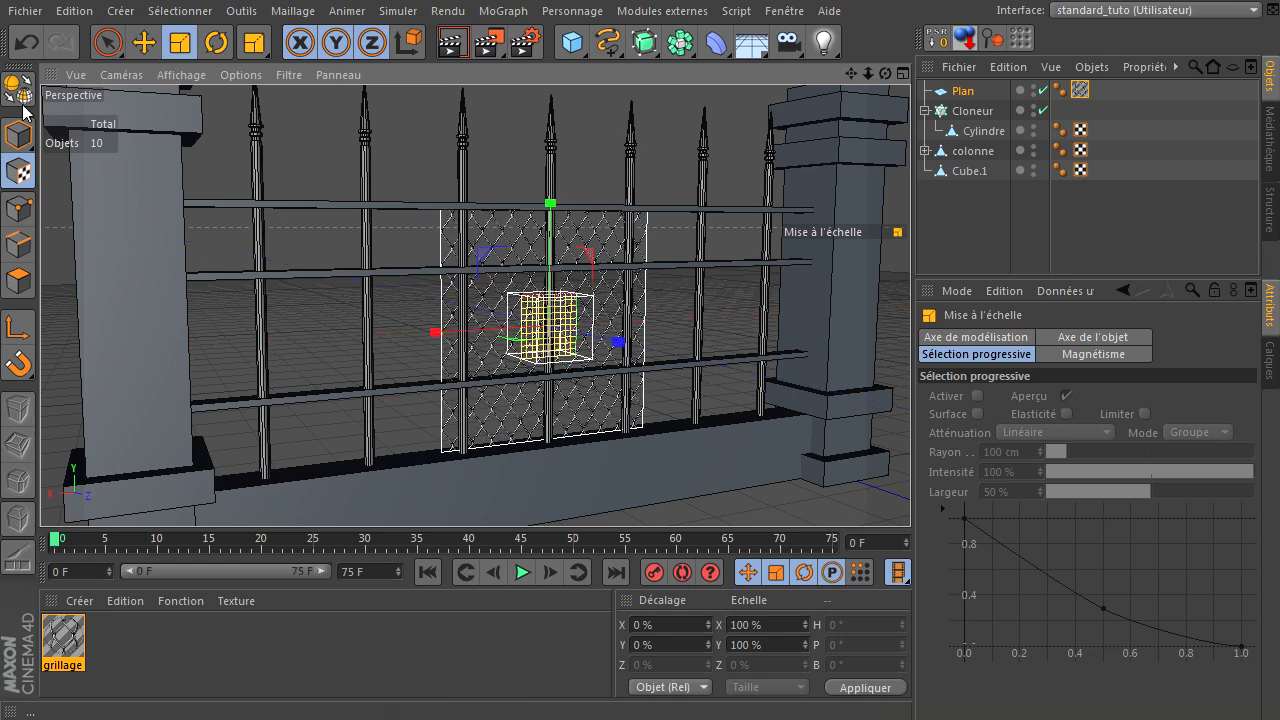
pyautogui.click(20, 140)
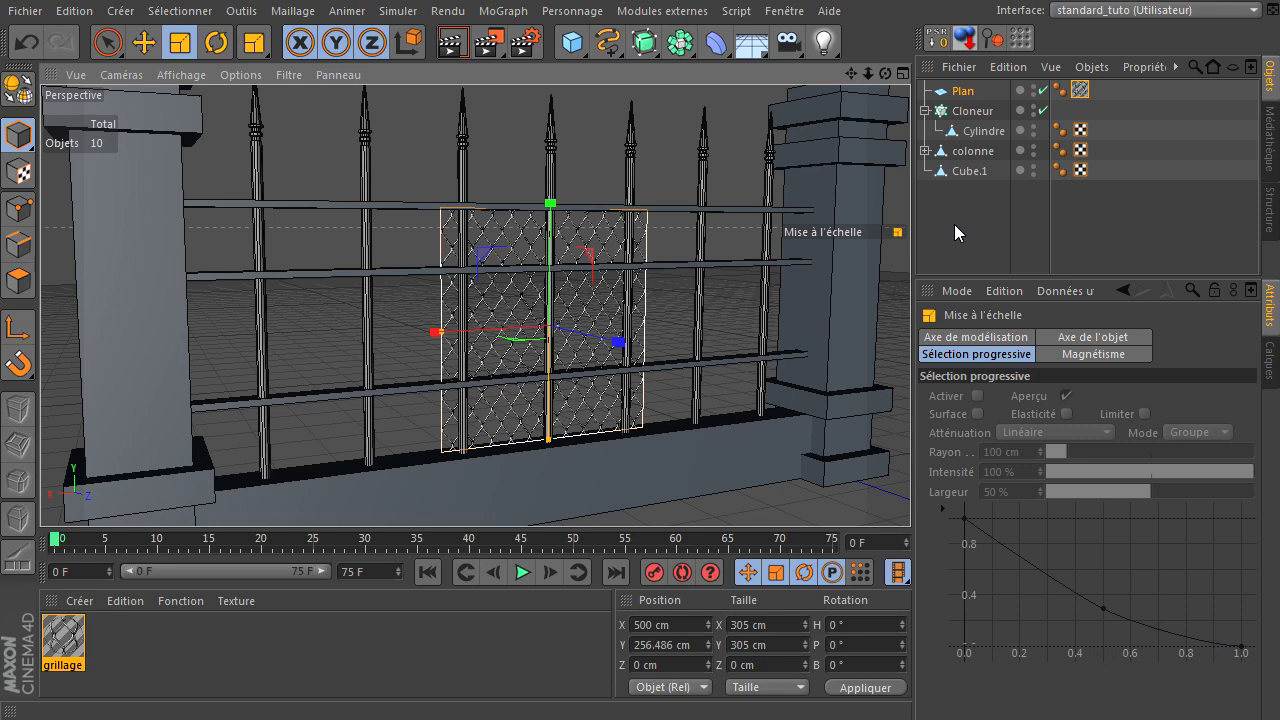
# Widen the mesh plane to about 904 cm so it spans the whole fence between the two columns.
pyautogui.click(962, 92)
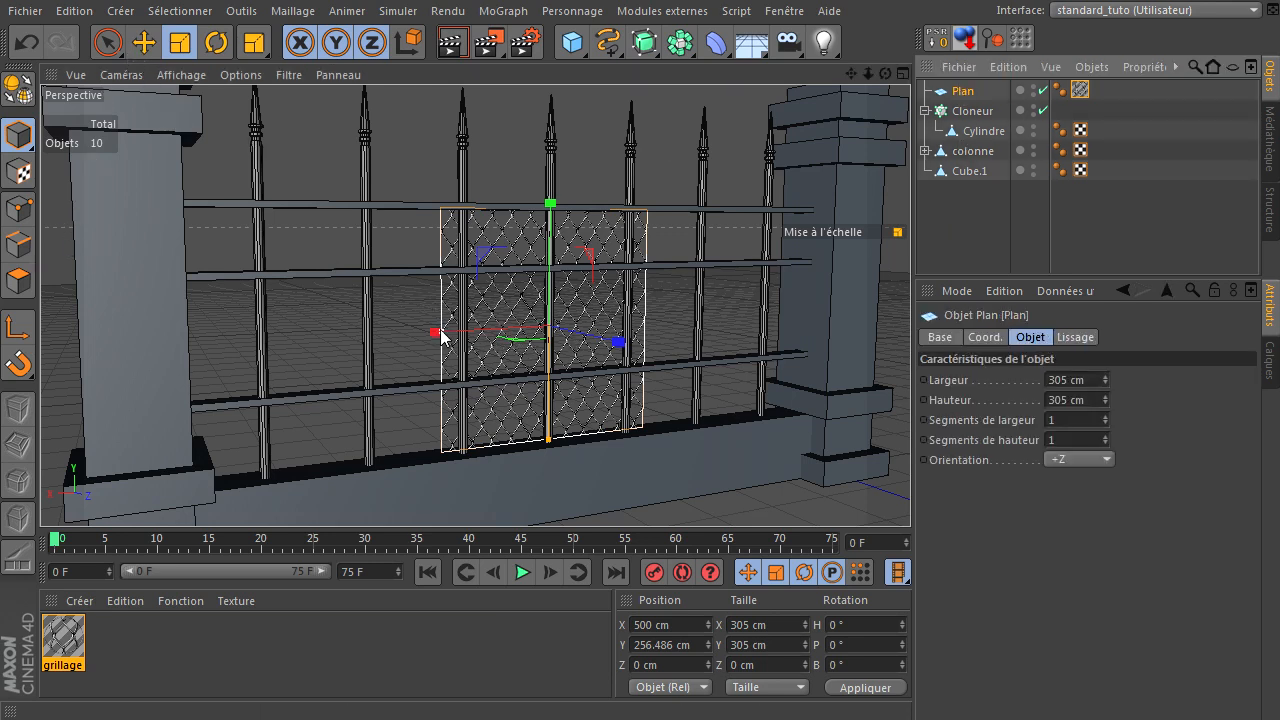
pyautogui.click(108, 46)
pyautogui.scroll(5, 476, 364)
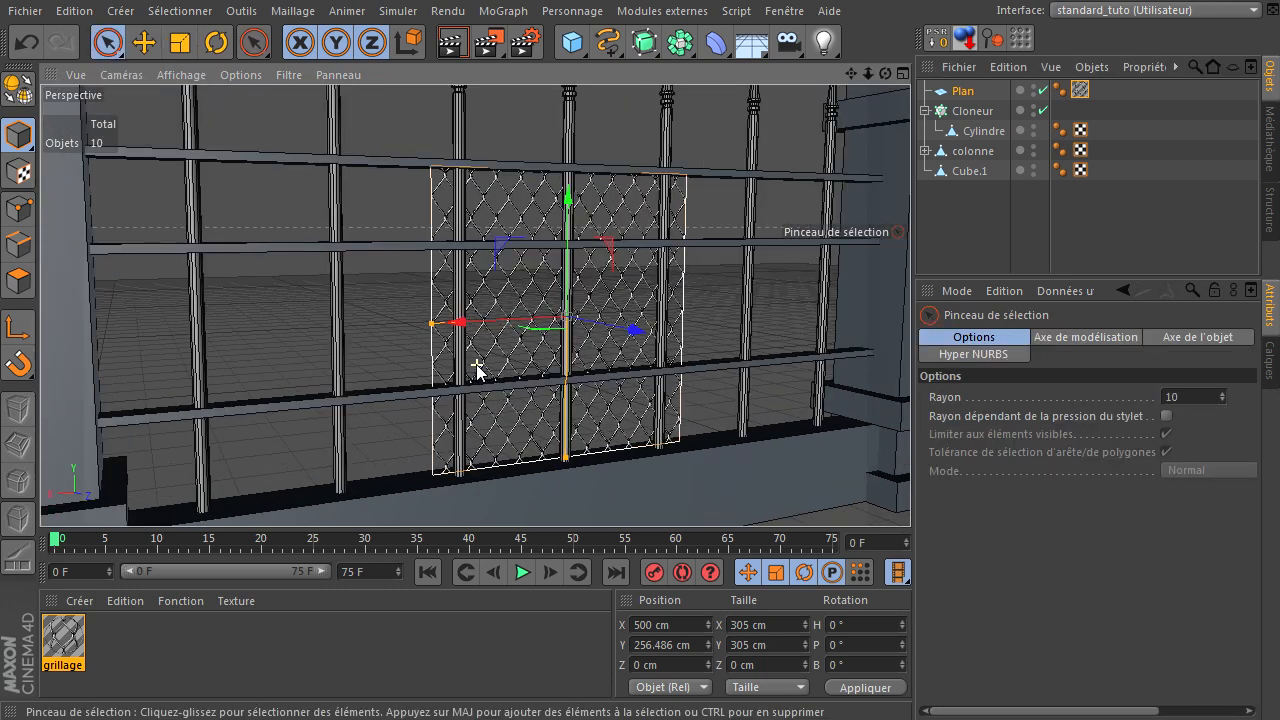
pyautogui.scroll(-3, 425, 335)
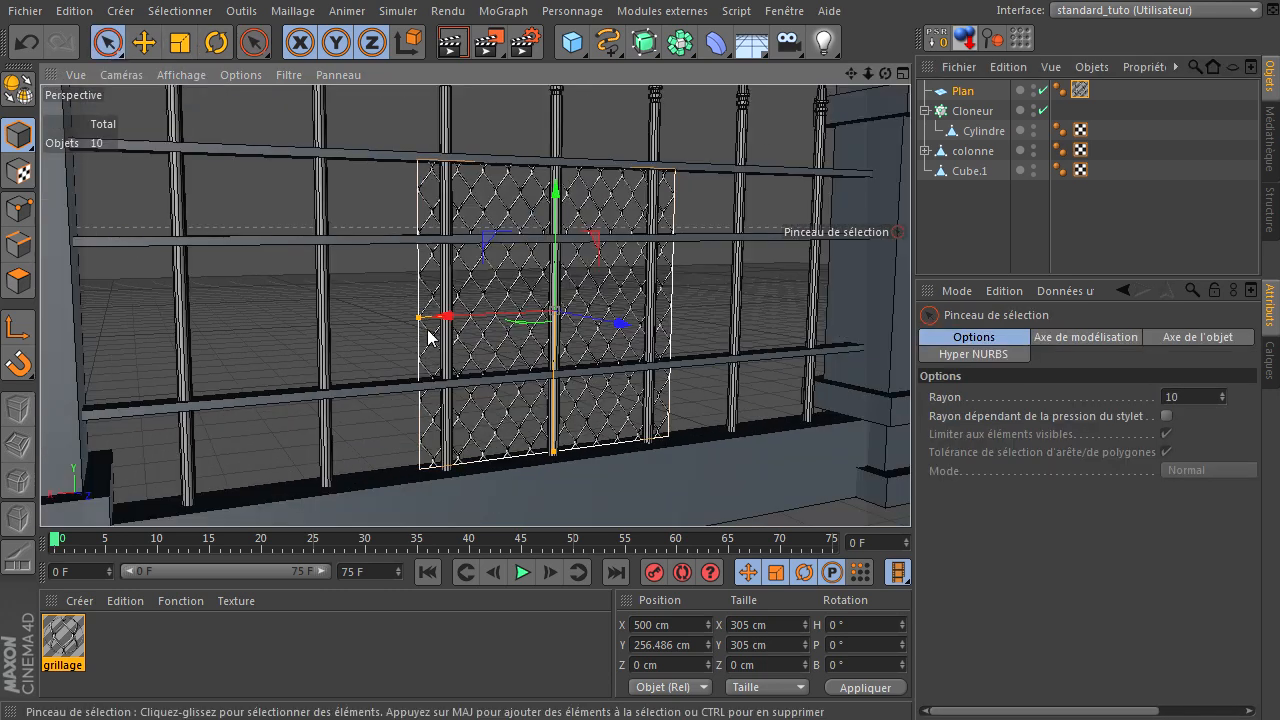
pyautogui.moveTo(421, 325); pyautogui.dragTo(78, 347)
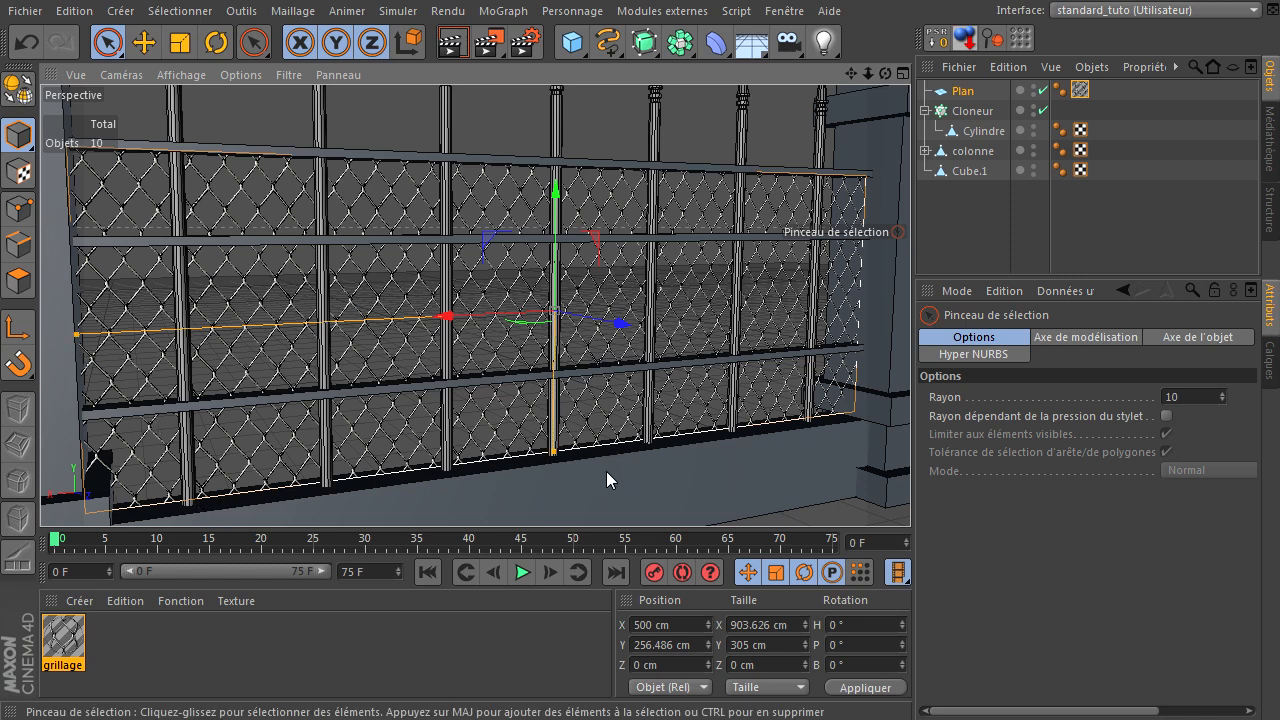
# Reduce the mesh plane's height to about 272 cm, raising its centre to about 273 cm on Y, and deselect it.
pyautogui.scroll(2, 837, 402)
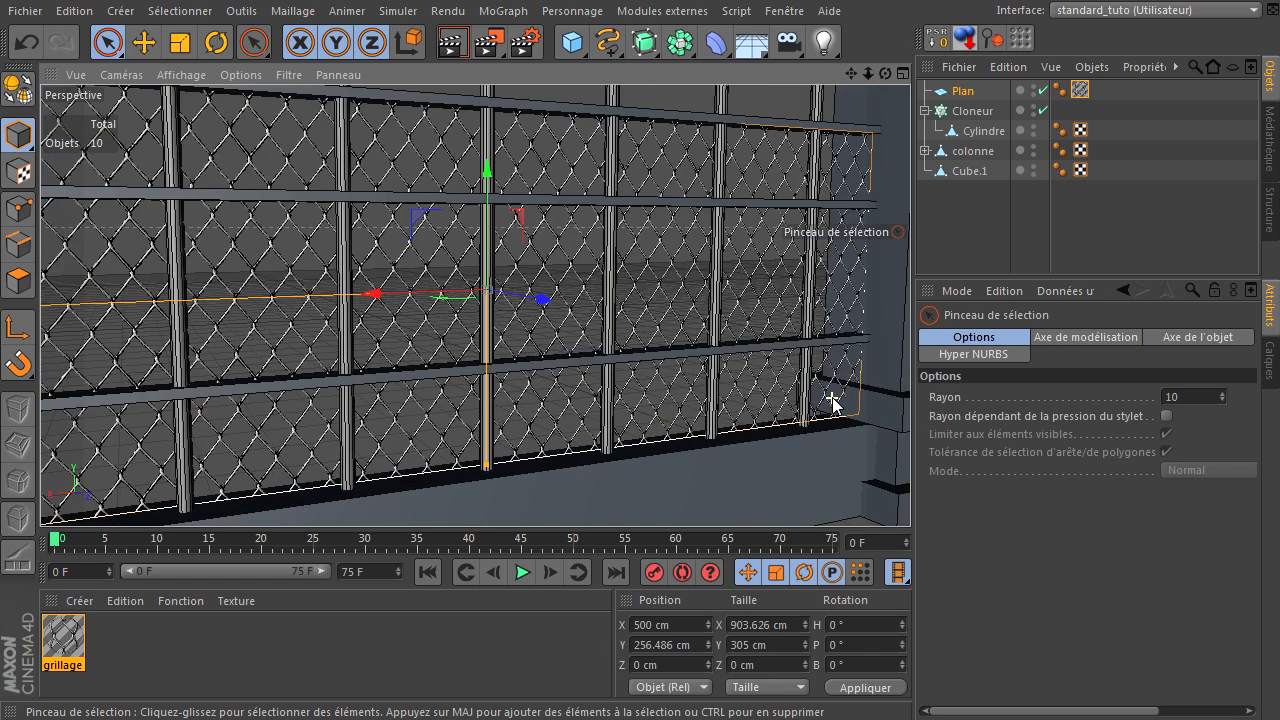
pyautogui.scroll(-3, 845, 445)
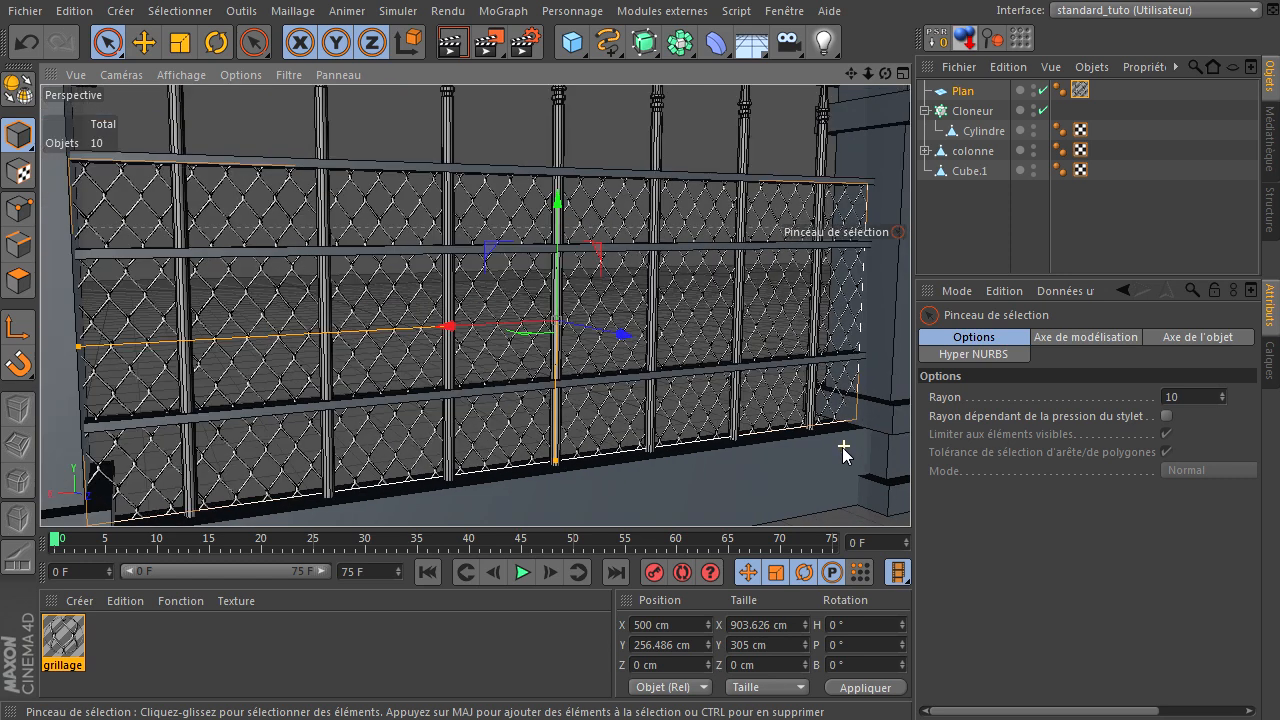
pyautogui.moveTo(553, 464); pyautogui.dragTo(559, 446)
pyautogui.moveTo(559, 214); pyautogui.dragTo(559, 198)
pyautogui.click(972, 209)
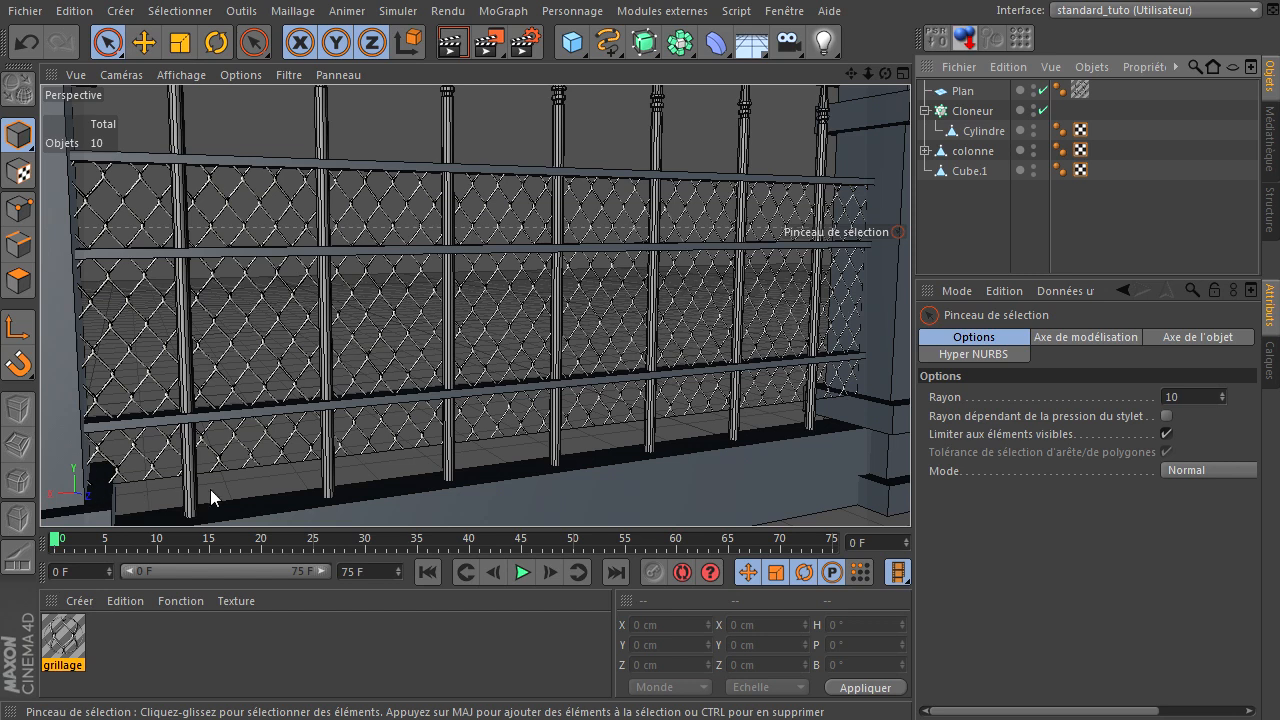
# Move the mesh plane along Z to about -12 cm, off the centre line of the fence bars, and deselect it.
pyautogui.scroll(-8, 232, 487)
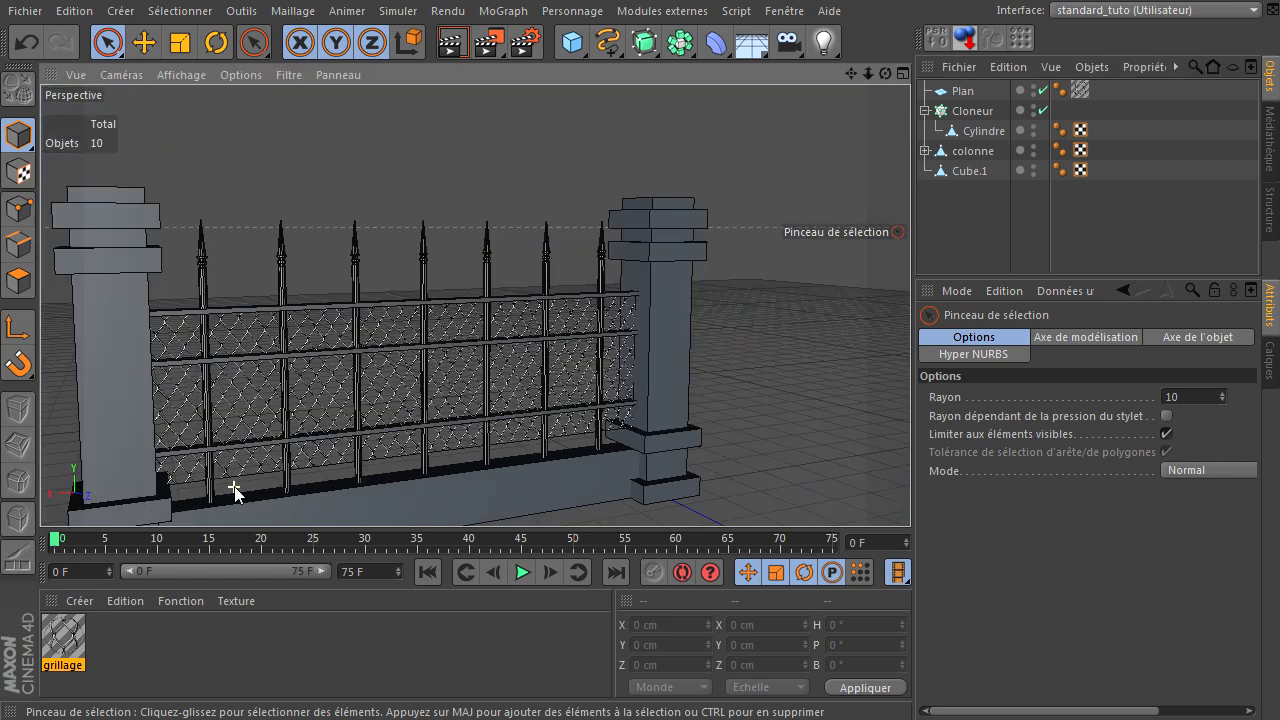
pyautogui.moveTo(851, 73); pyautogui.dragTo(910, 5)
pyautogui.moveTo(910, 490); pyautogui.dragTo(566, 263)
pyautogui.scroll(8, 496, 273)
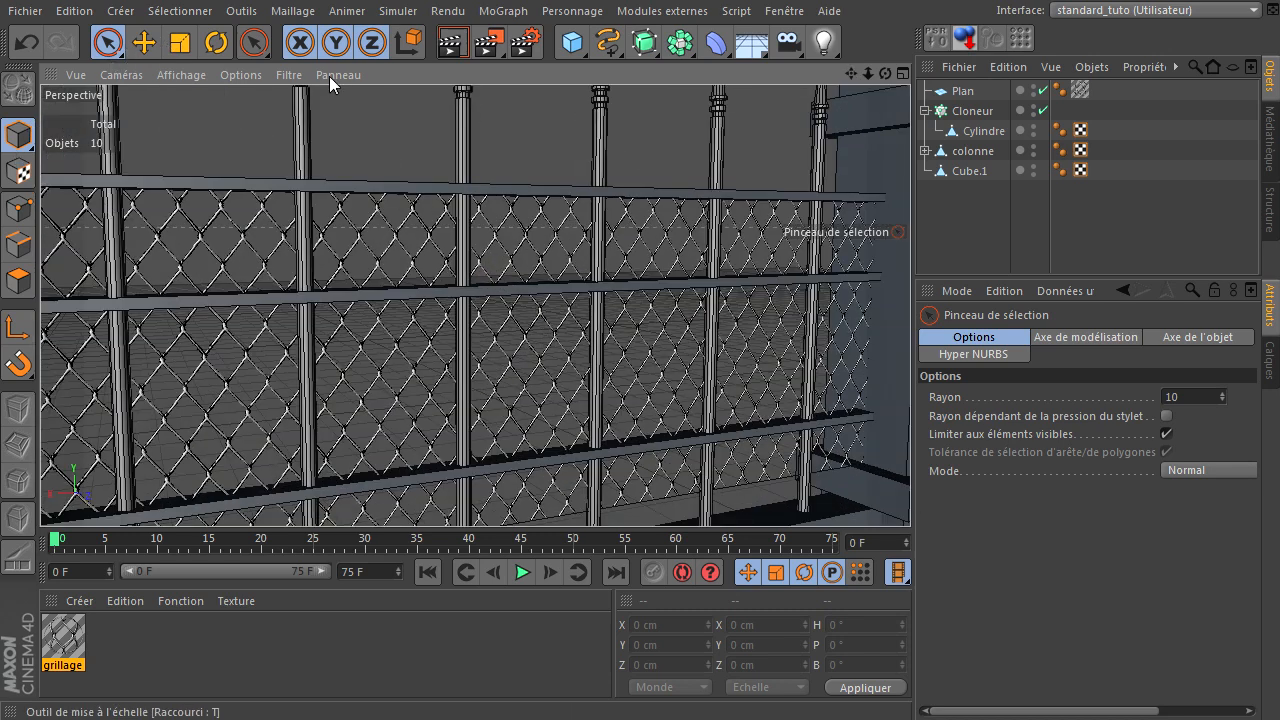
pyautogui.moveTo(910, 490); pyautogui.dragTo(910, 490)
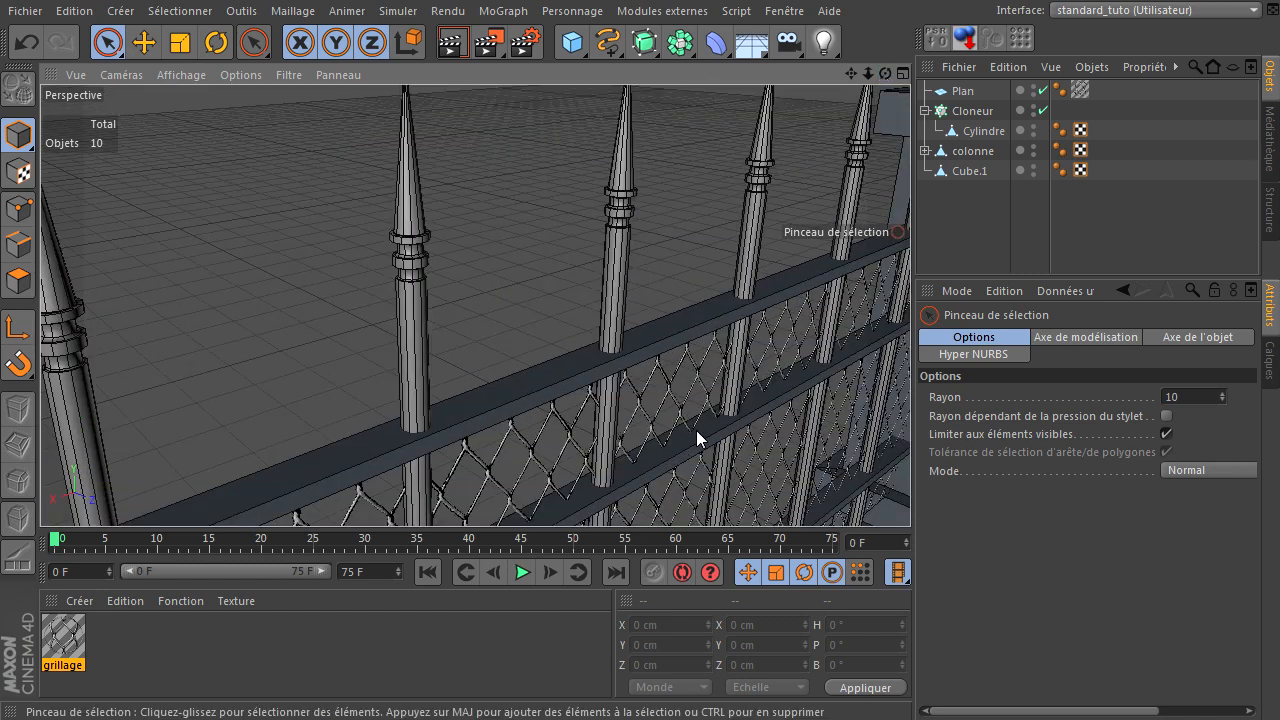
pyautogui.click(965, 93)
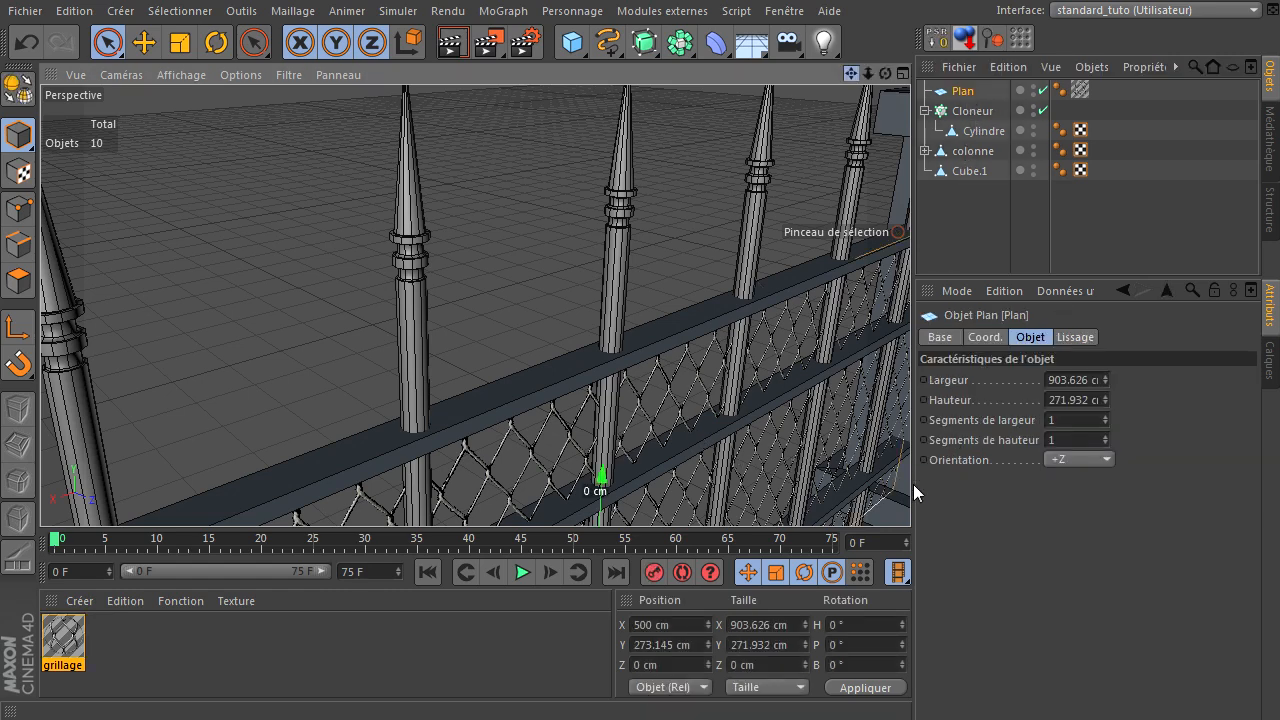
pyautogui.press('o')
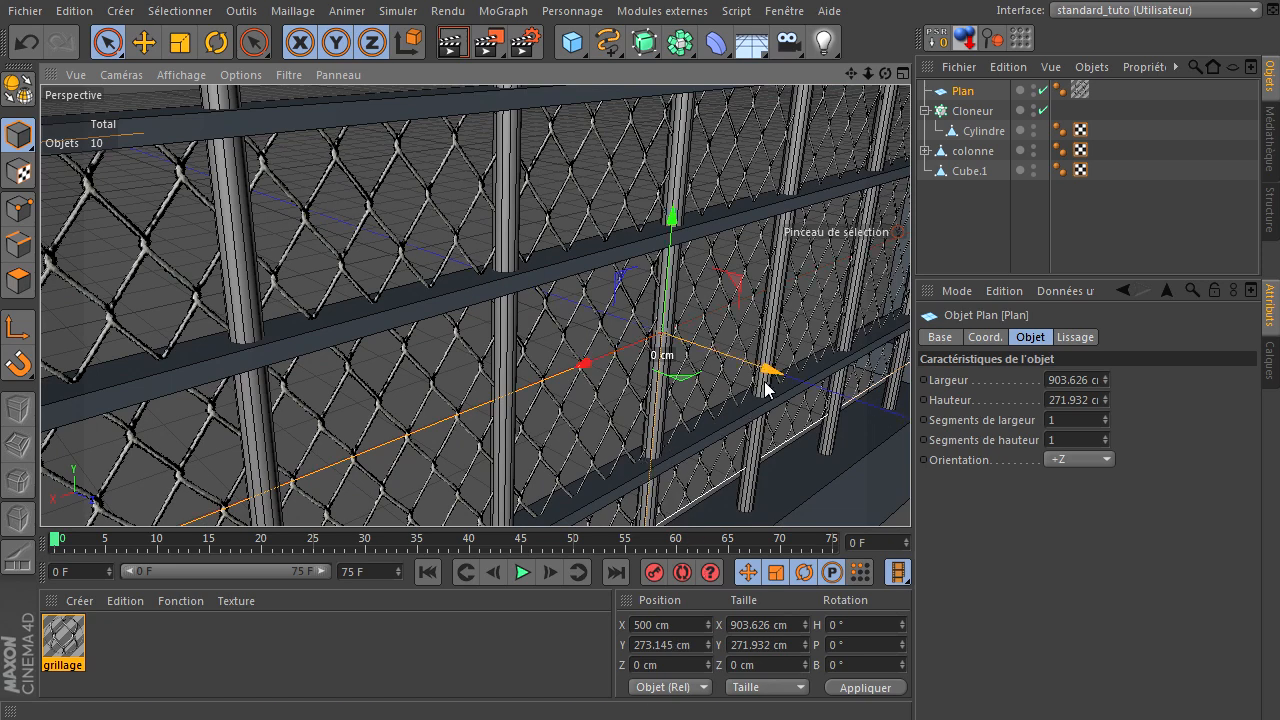
pyautogui.moveTo(766, 373); pyautogui.dragTo(752, 371)
pyautogui.click(976, 244)
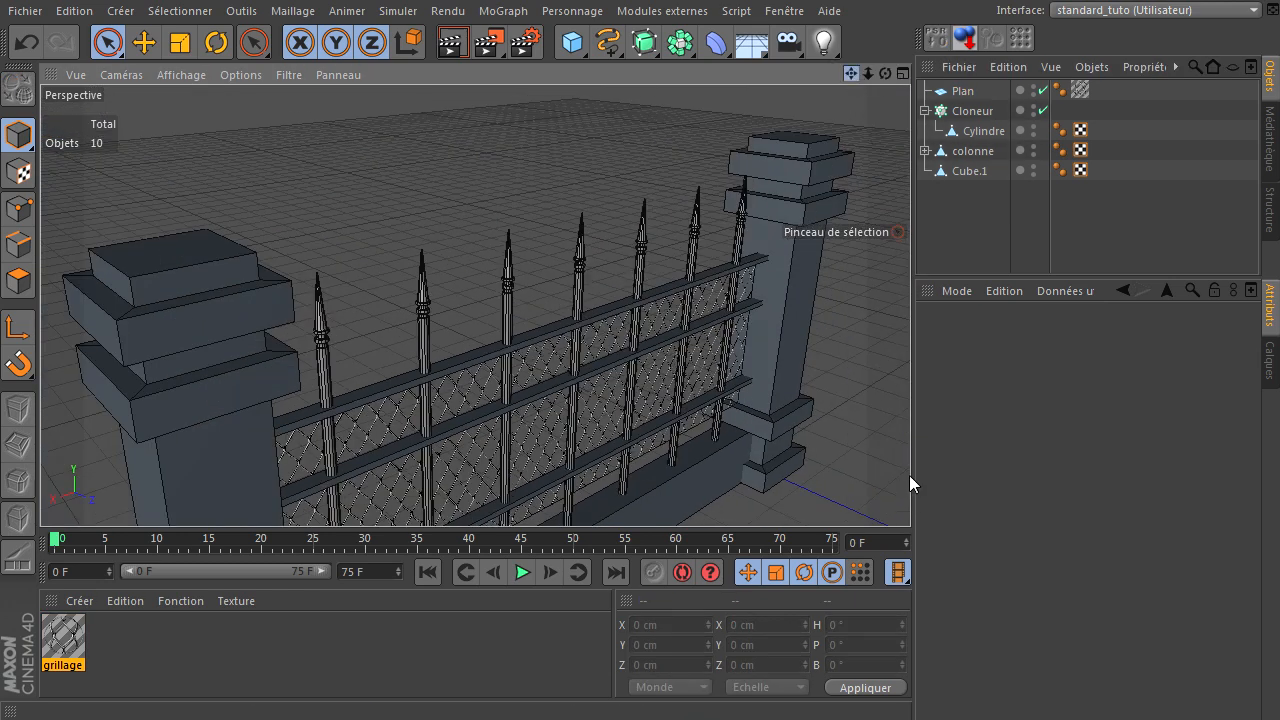
# Add a second Plan object for the ground with 1 width segment and 1 height segment.
pyautogui.moveTo(909, 475); pyautogui.dragTo(910, 490)
pyautogui.moveTo(885, 73); pyautogui.dragTo(894, 490)
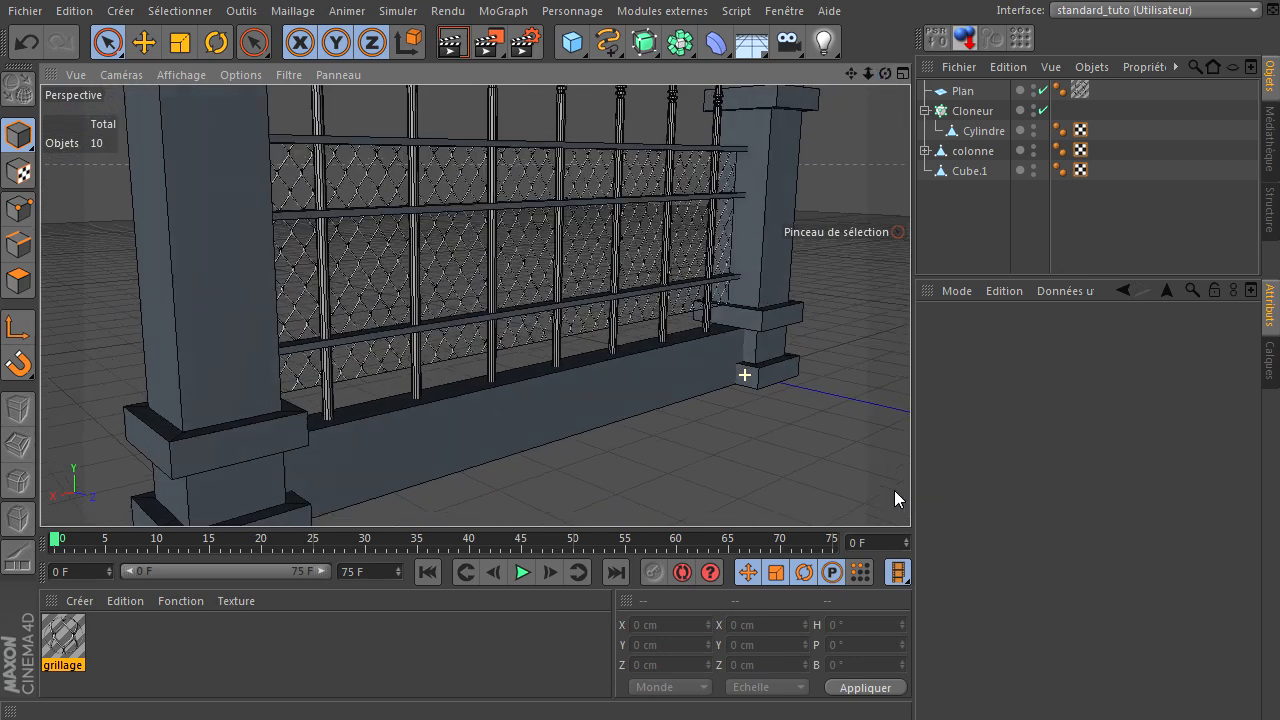
pyautogui.moveTo(850, 70); pyautogui.dragTo(916, 487)
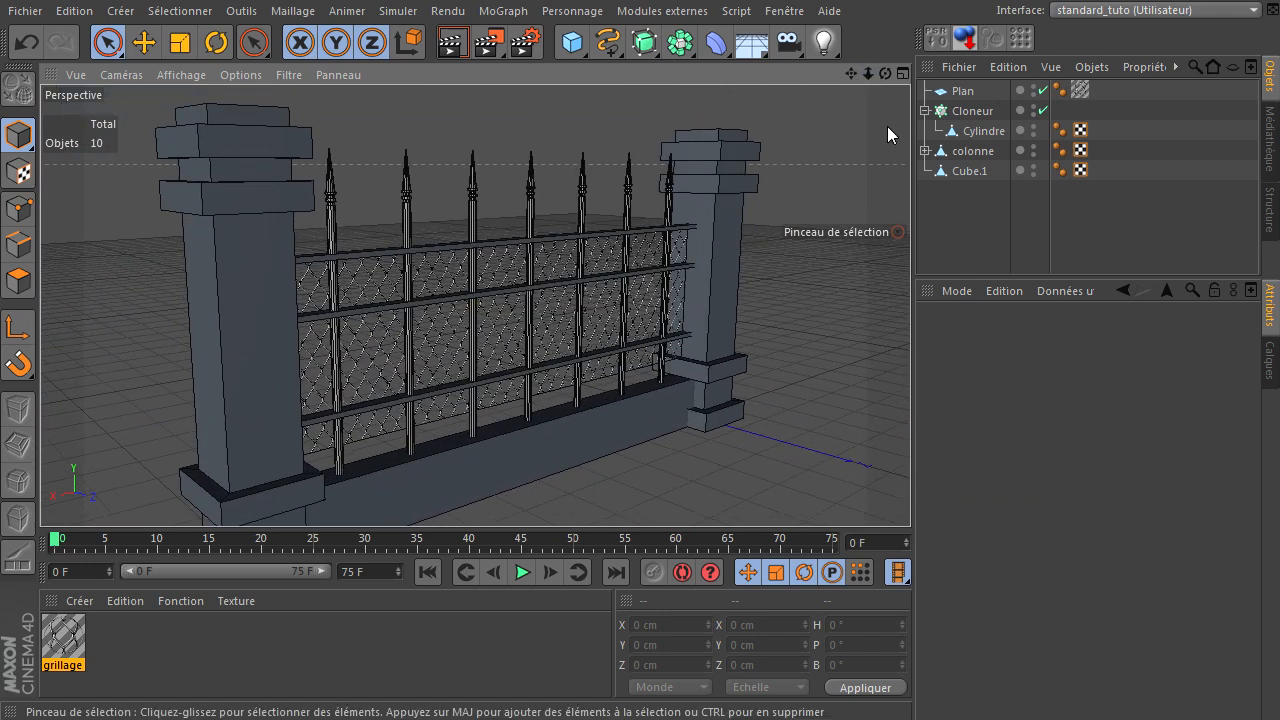
pyautogui.moveTo(886, 75); pyautogui.dragTo(910, 490)
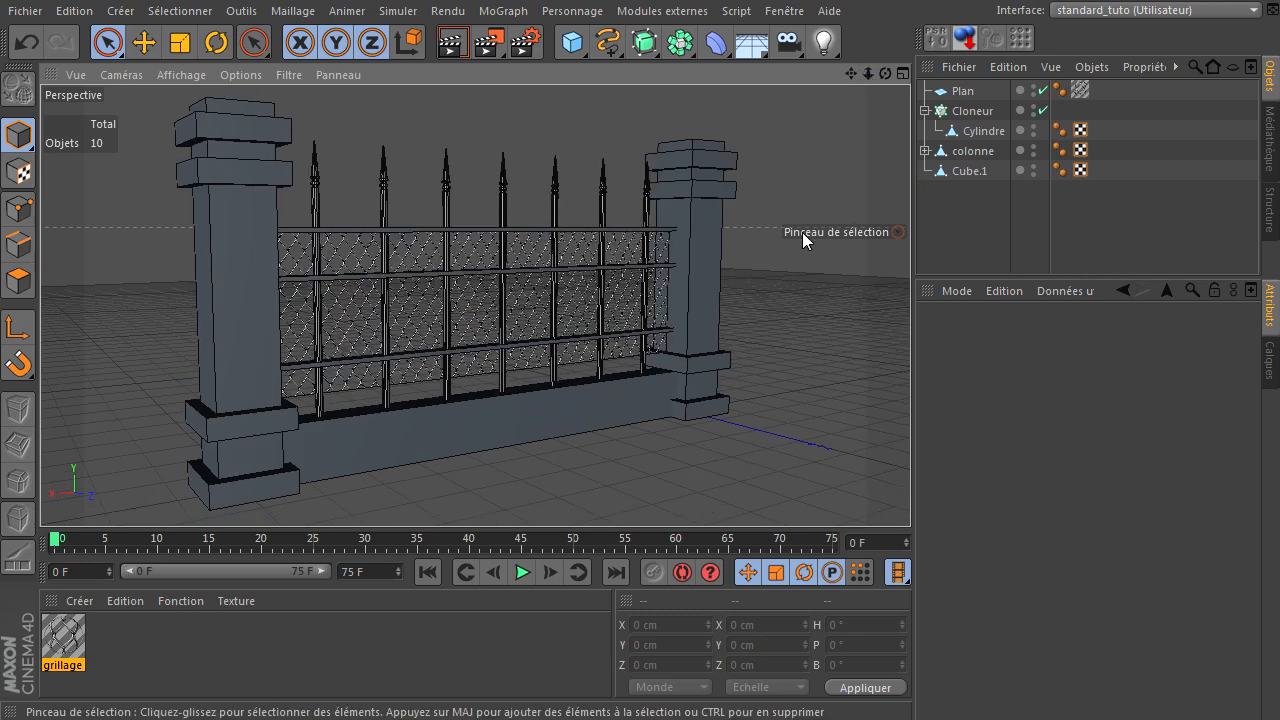
pyautogui.moveTo(572, 42); pyautogui.dragTo(783, 106)
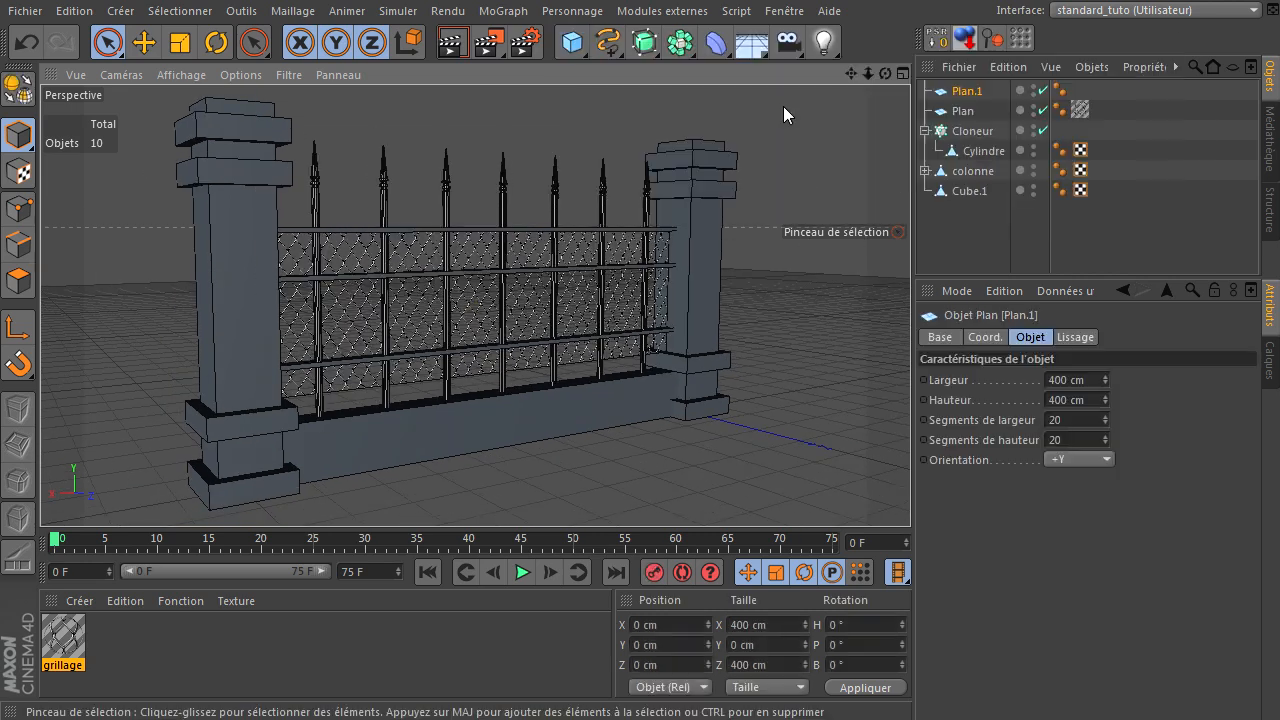
pyautogui.click(1089, 425)
pyautogui.write('1')
pyautogui.press('Return')
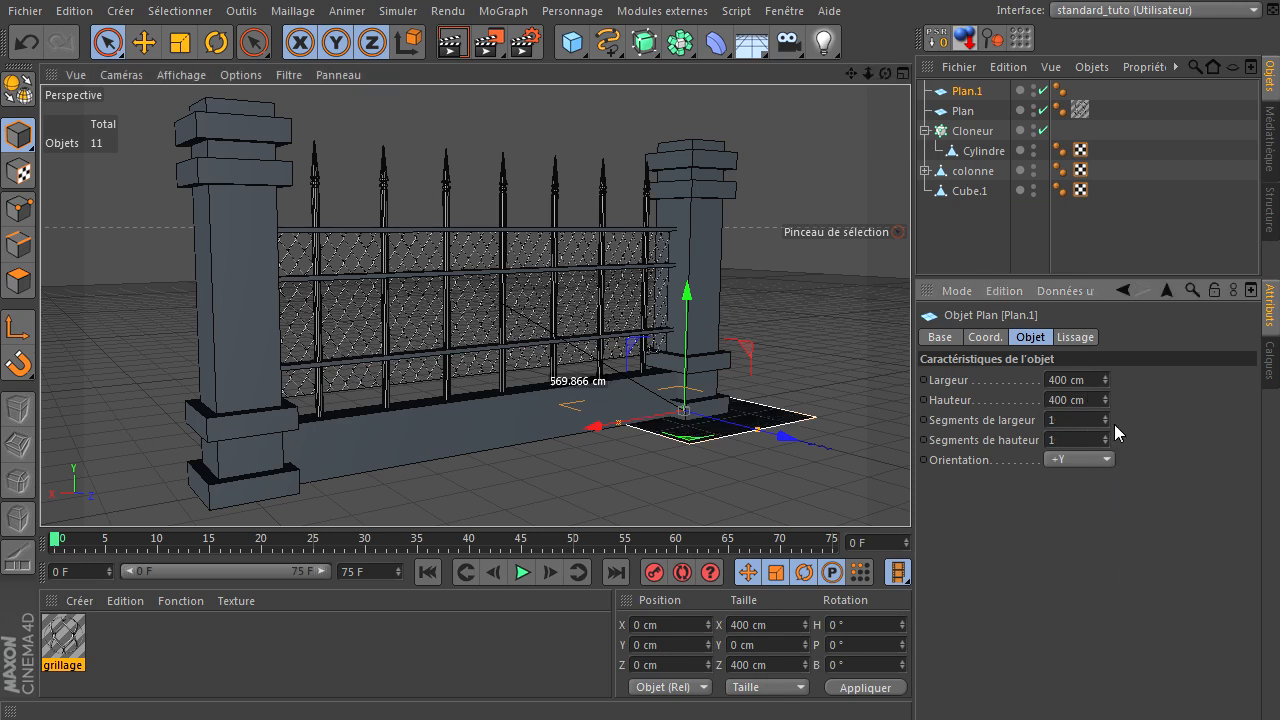
# Try widths of 5000, 4000 and 2000 cm for the ground plane.
pyautogui.click(1092, 383)
pyautogui.write('5000')
pyautogui.press('Return')
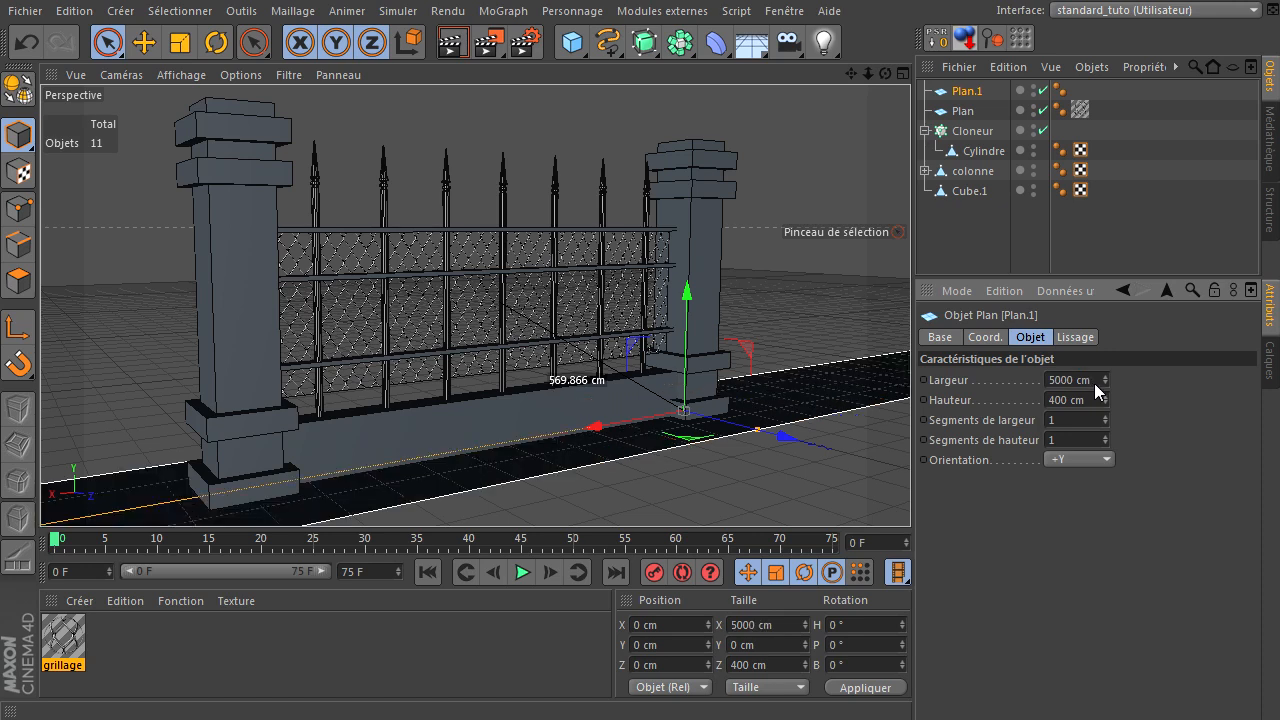
pyautogui.write('4000')
pyautogui.press('Return')
pyautogui.write('2000')
pyautogui.press('Return')
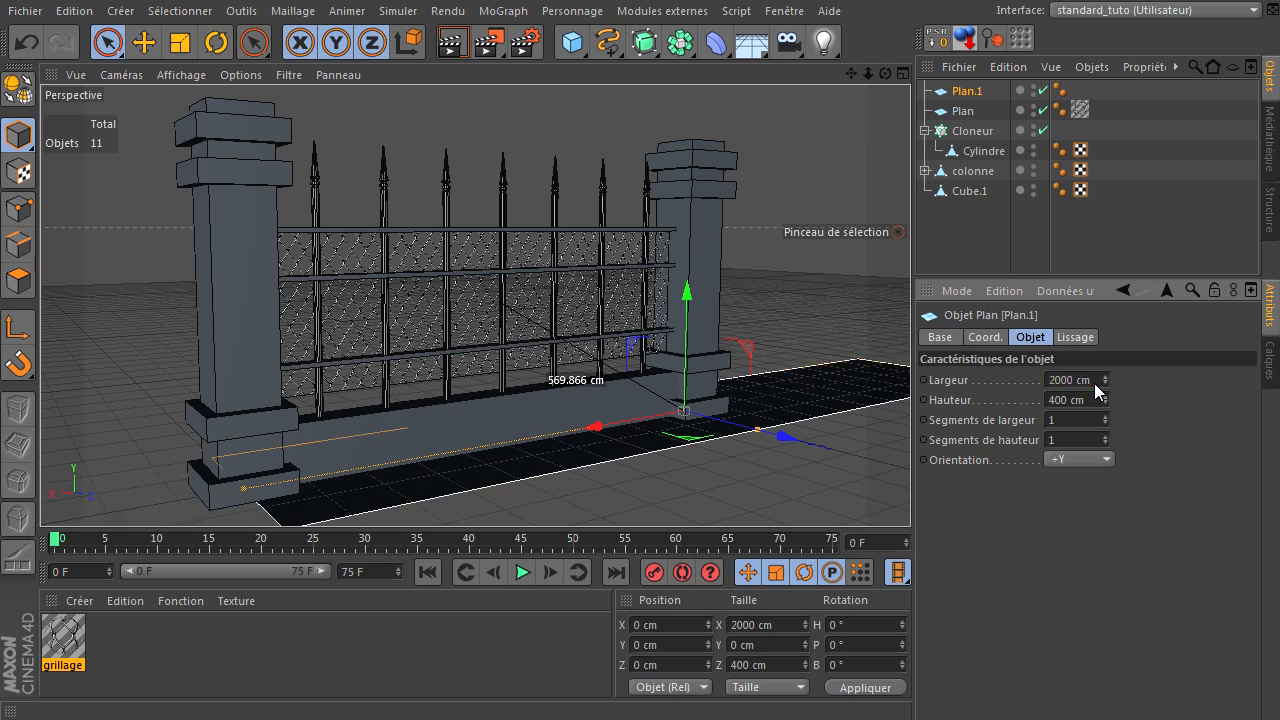
# Set the ground plane's width and height to 1600 cm each.
pyautogui.click(1094, 383)
pyautogui.write('1600')
pyautogui.press('Return')
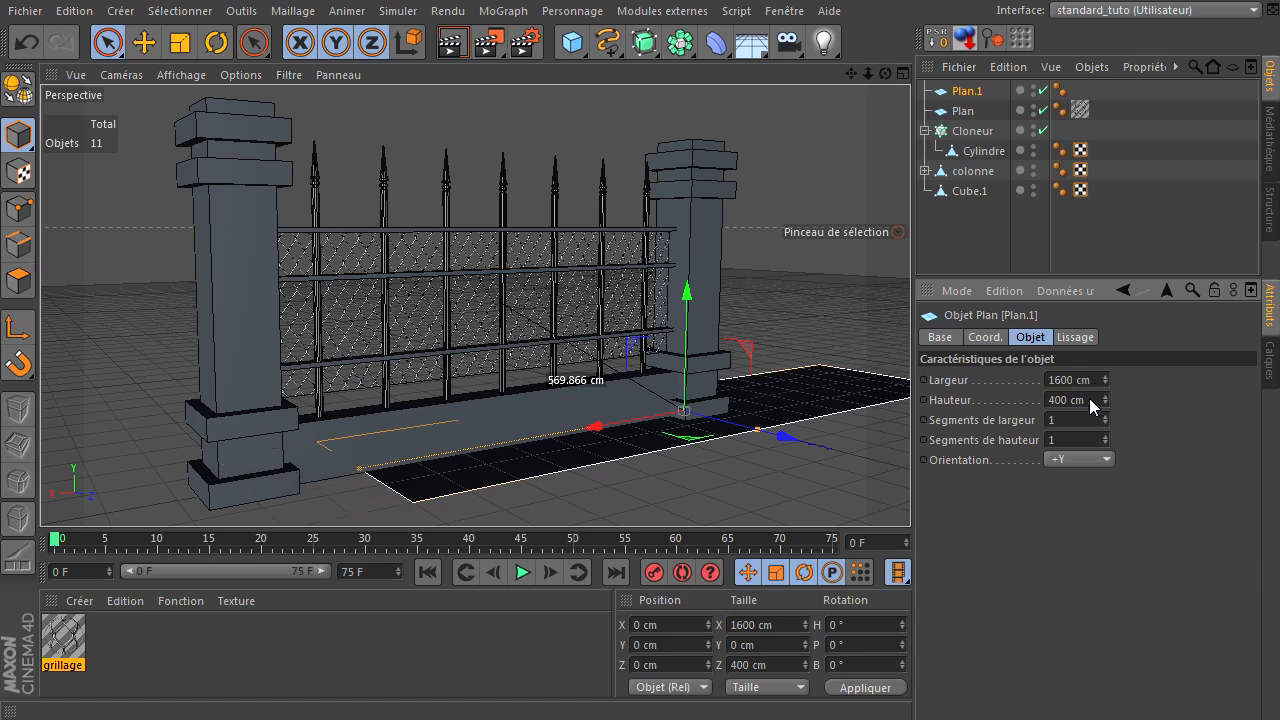
pyautogui.click(1089, 398)
pyautogui.write('1600')
pyautogui.press('Return')
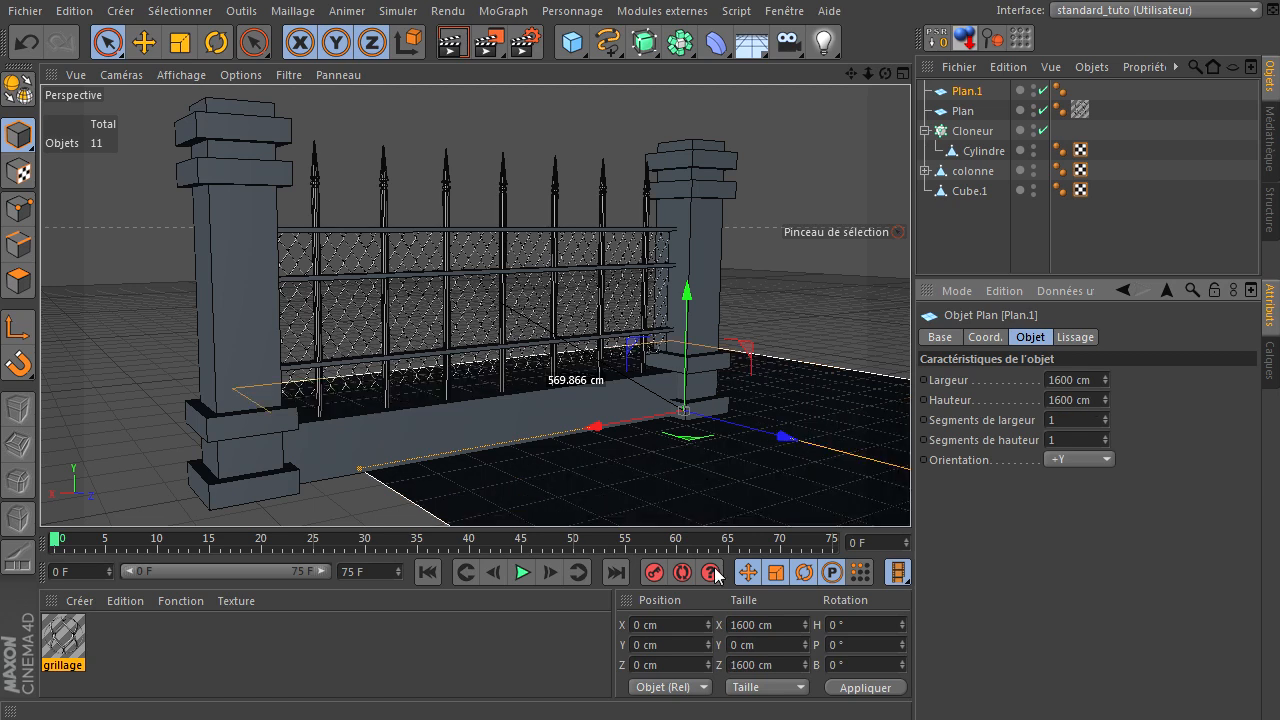
# Centre the ground plane under the fence by setting its X position to 500 cm.
pyautogui.click(684, 668)
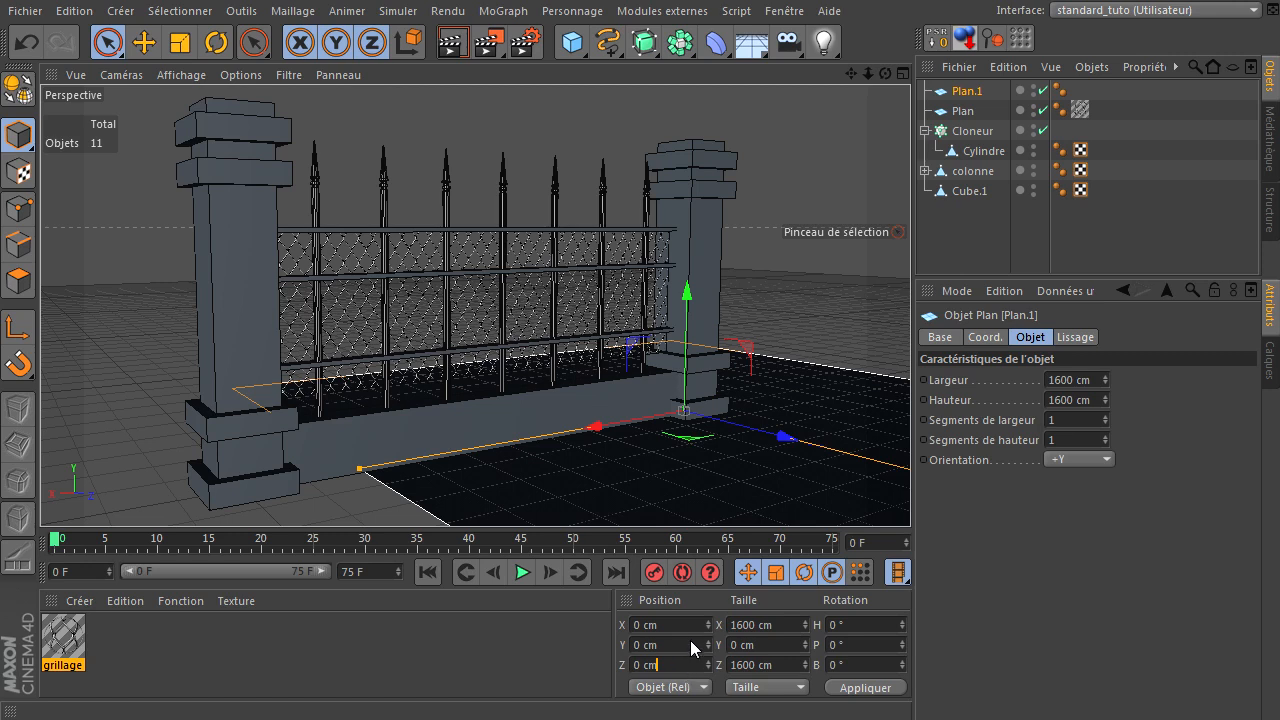
pyautogui.moveTo(885, 74); pyautogui.dragTo(874, 386)
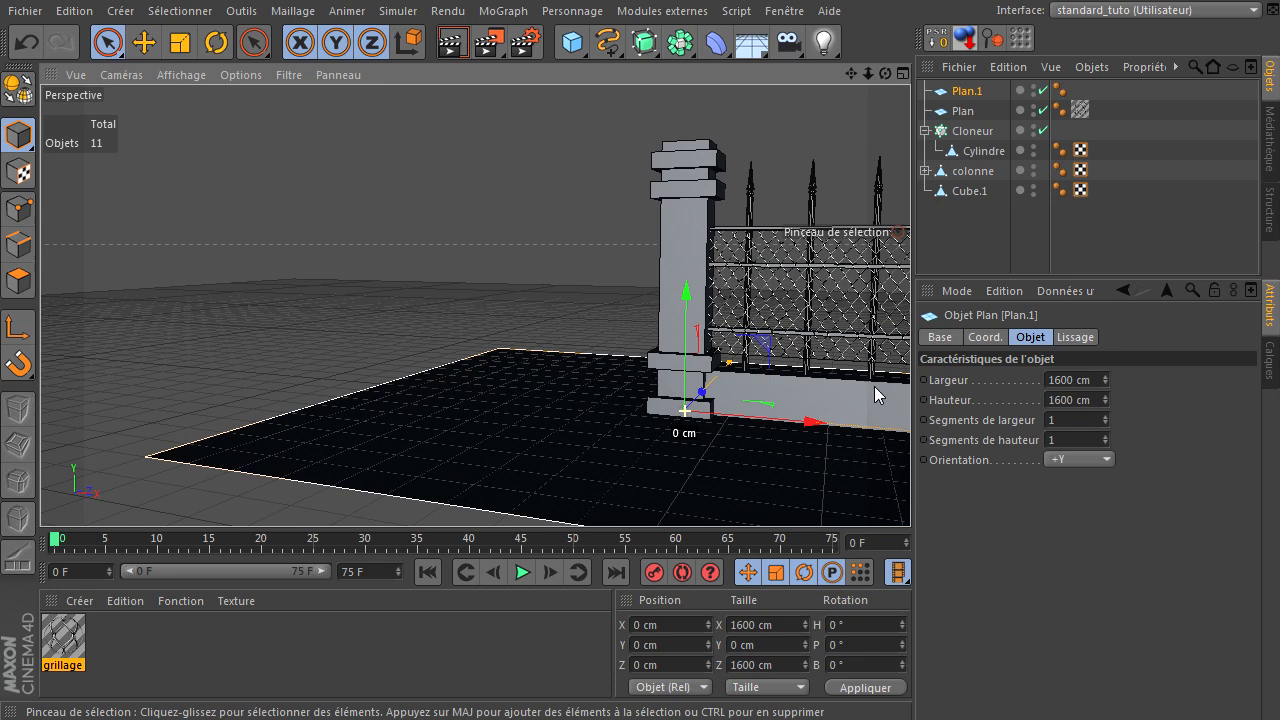
pyautogui.moveTo(850, 74); pyautogui.dragTo(905, 480)
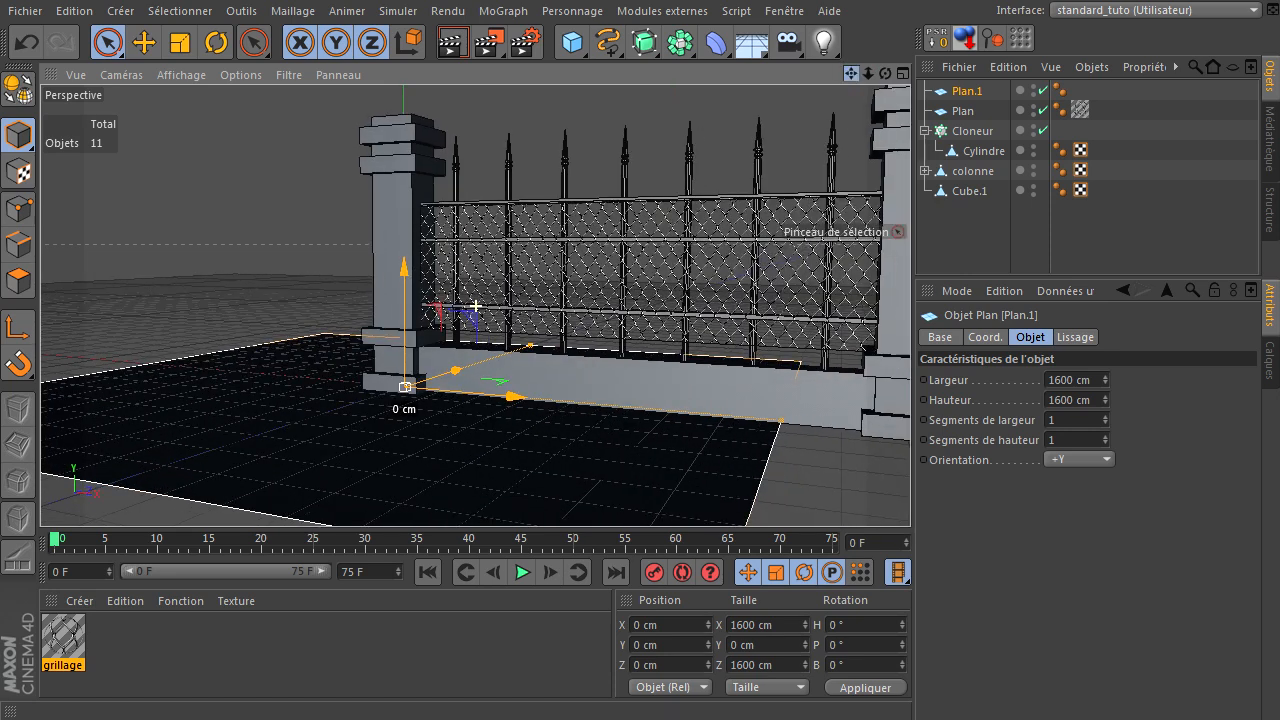
pyautogui.doubleClick(688, 617)
pyautogui.write('500')
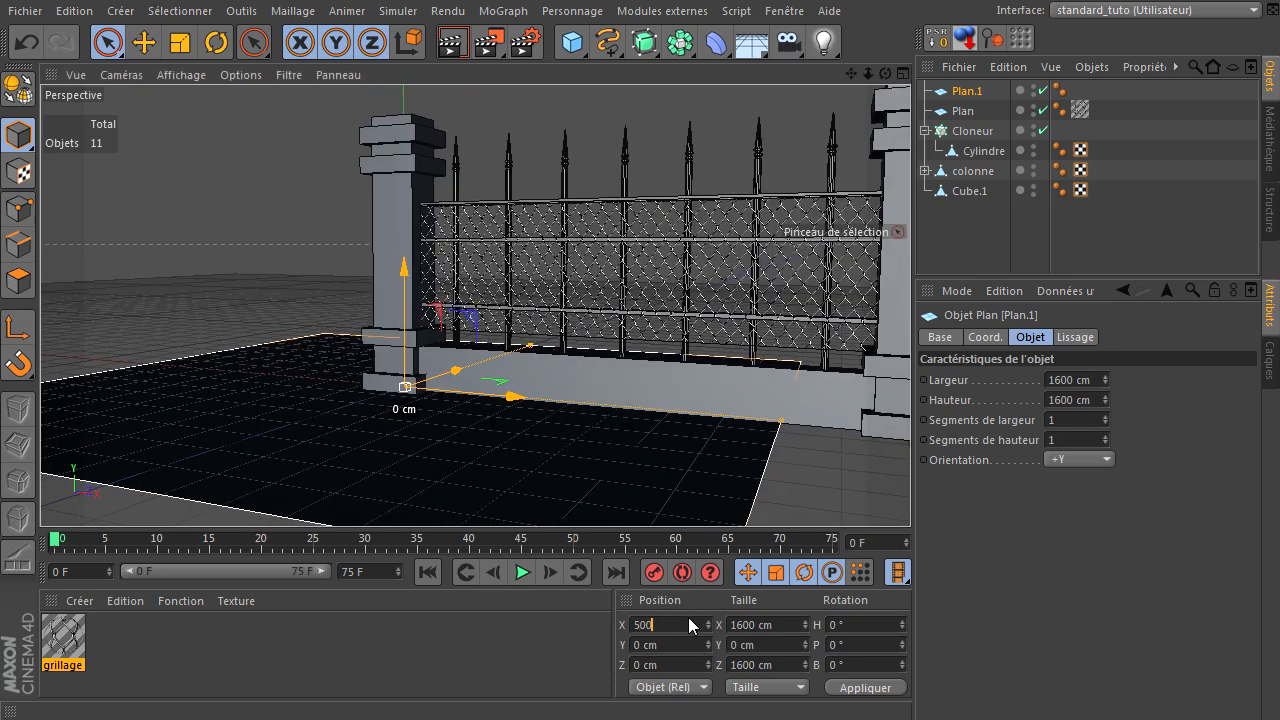
pyautogui.press('Return')
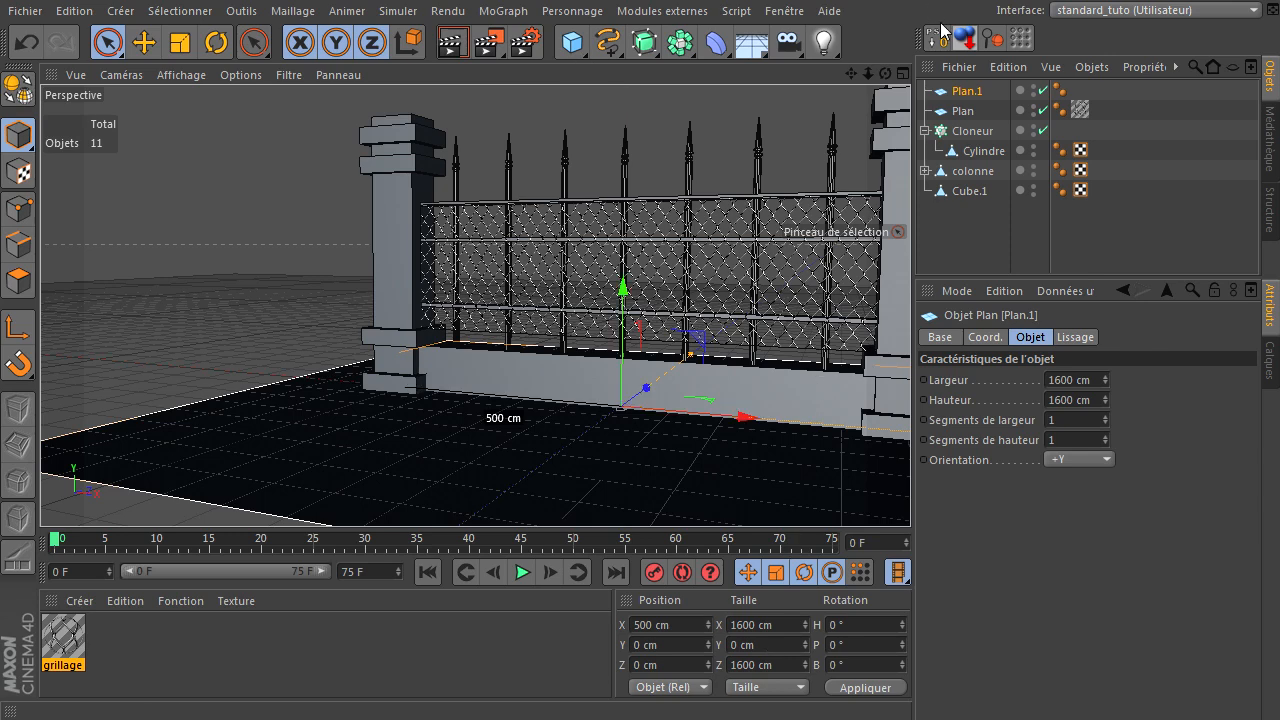
# Rename the mesh plane object as grillage.
pyautogui.moveTo(884, 75); pyautogui.dragTo(911, 491)
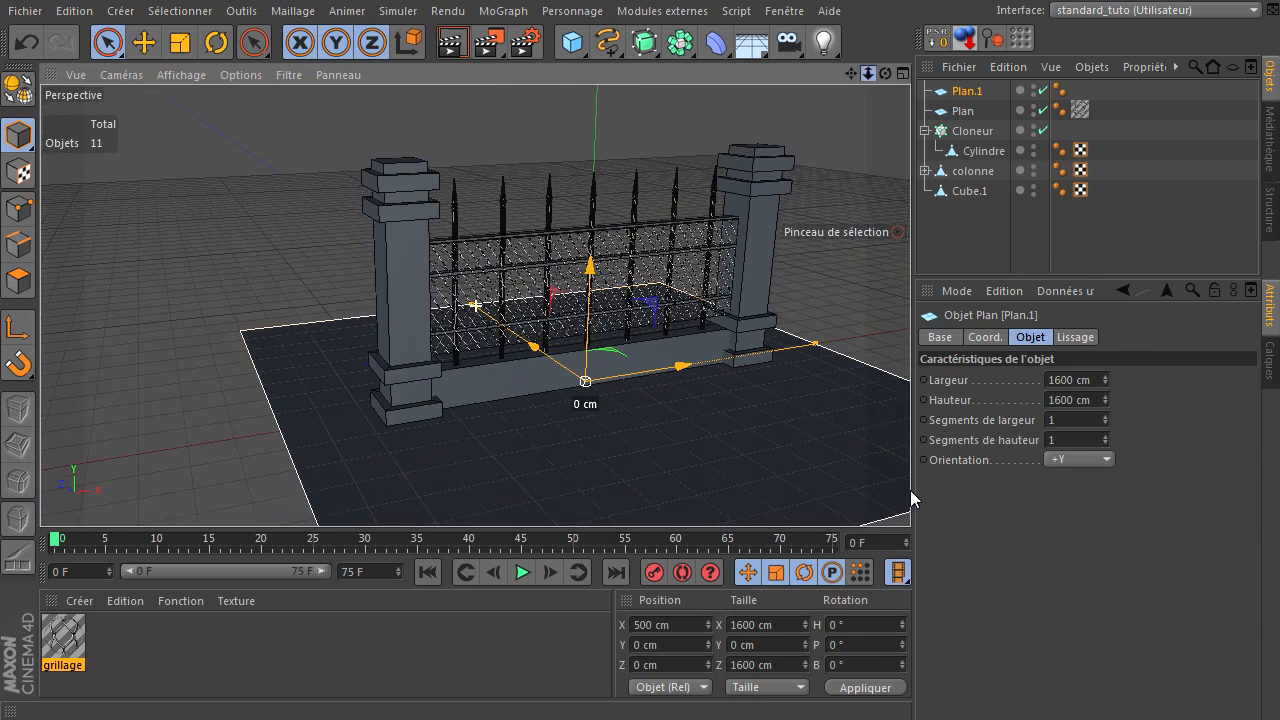
pyautogui.moveTo(853, 73); pyautogui.dragTo(910, 490)
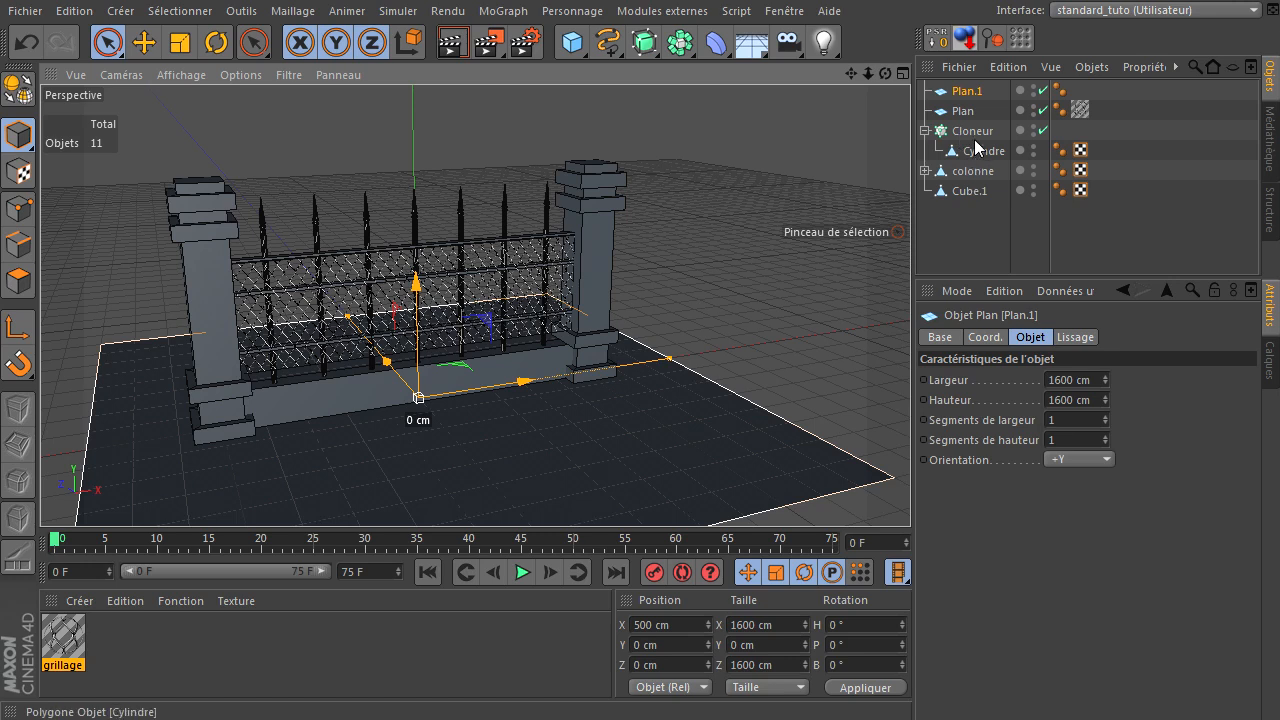
pyautogui.click(958, 112)
pyautogui.doubleClick(961, 113)
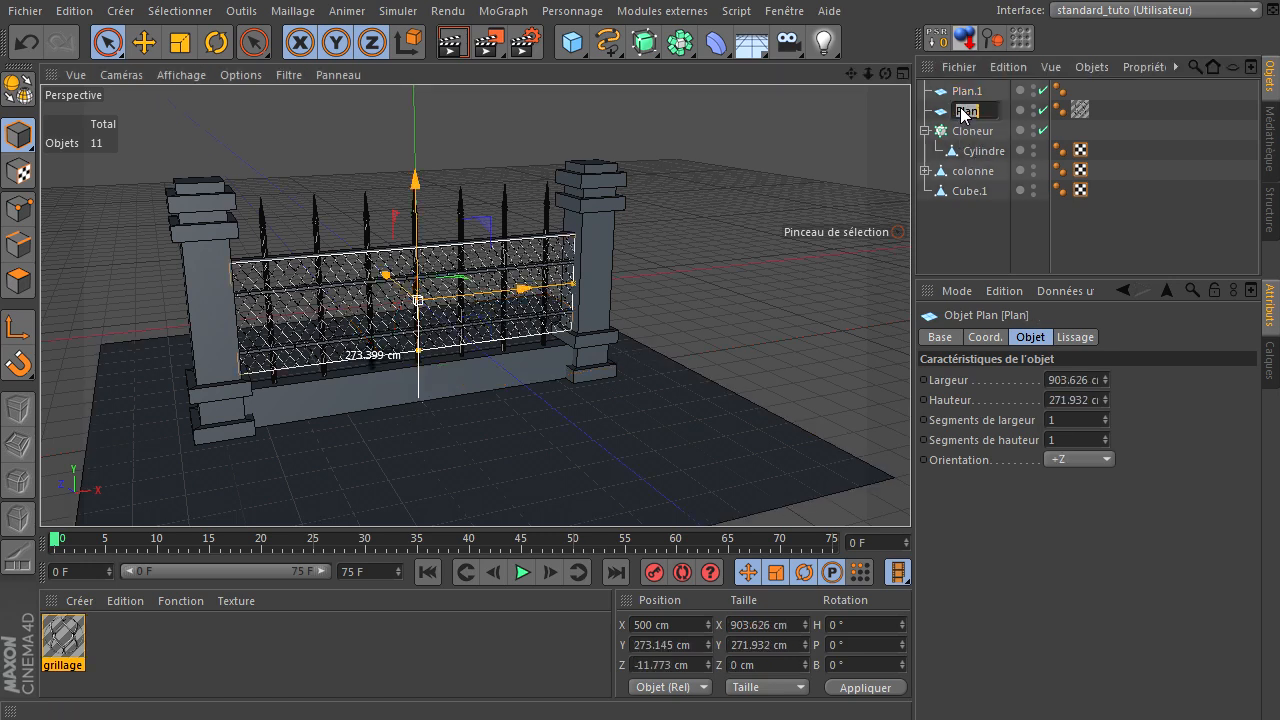
pyautogui.press('BackSpace')
pyautogui.write('grillage')
pyautogui.press('Return')
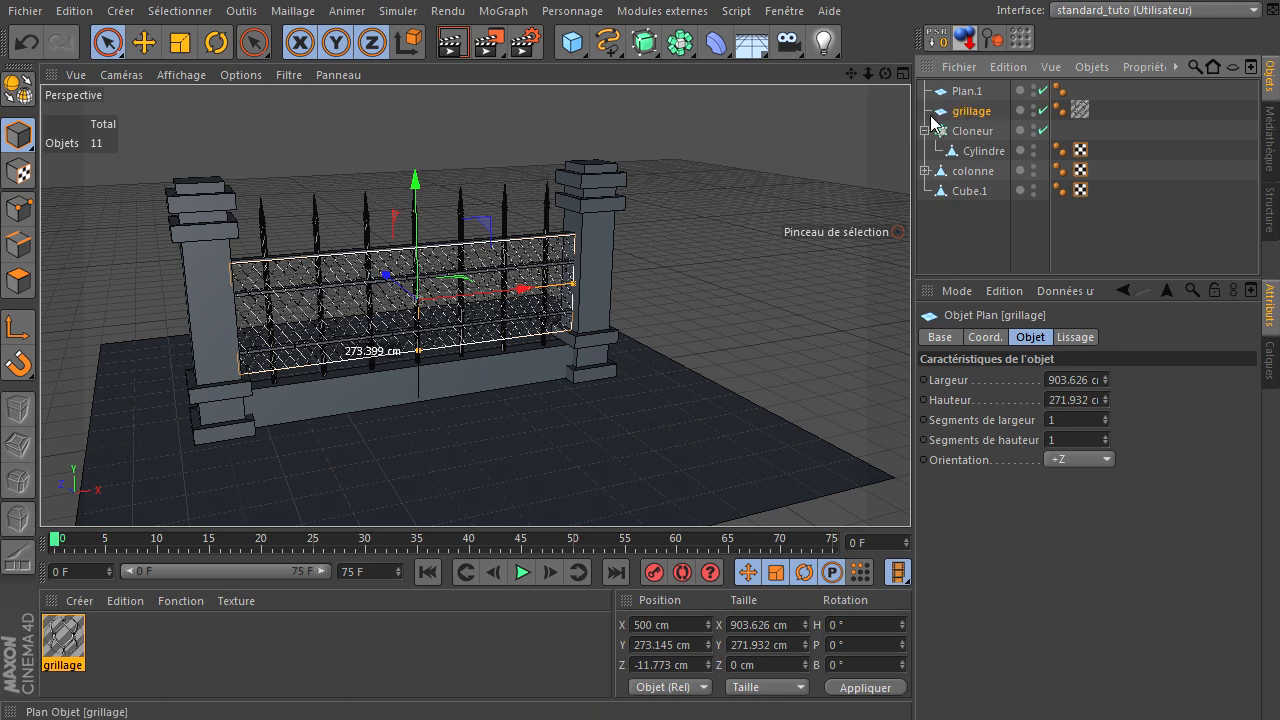
# Expand the colonne hierarchy and rename the Neutre group holding the horizontal bars as griller.
pyautogui.click(978, 130)
pyautogui.click(985, 113)
pyautogui.click(969, 132)
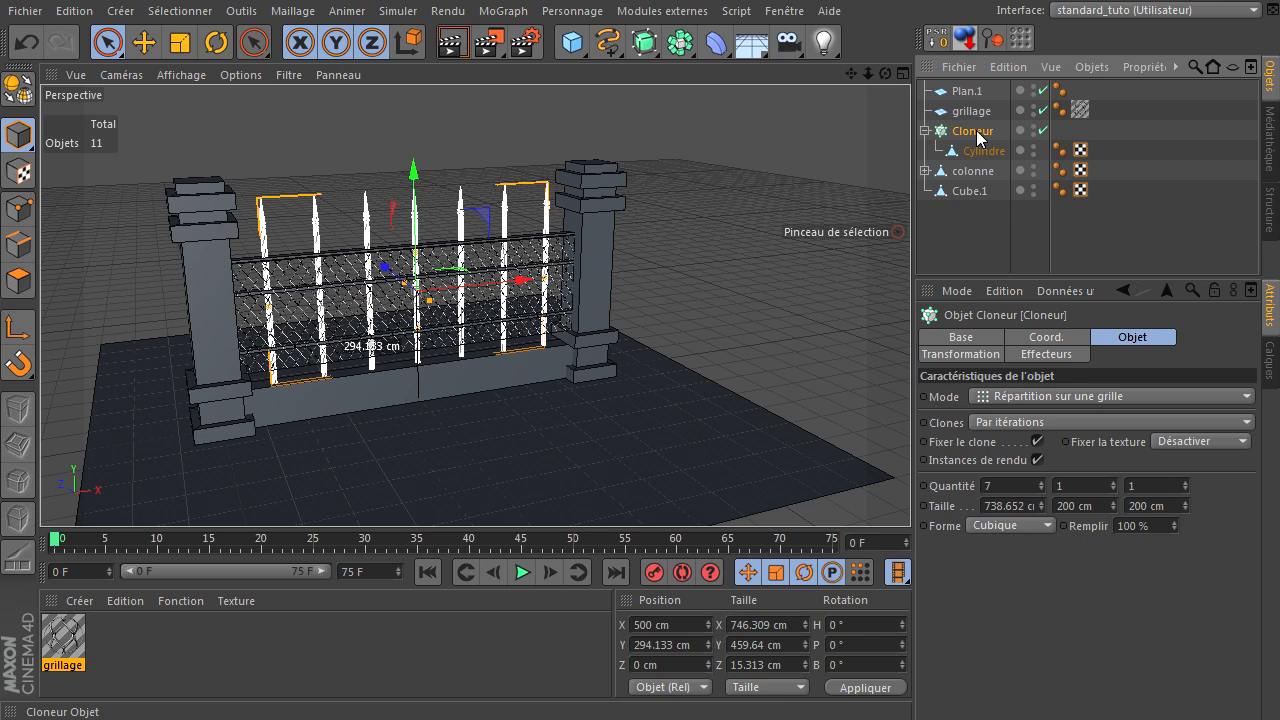
pyautogui.click(926, 171)
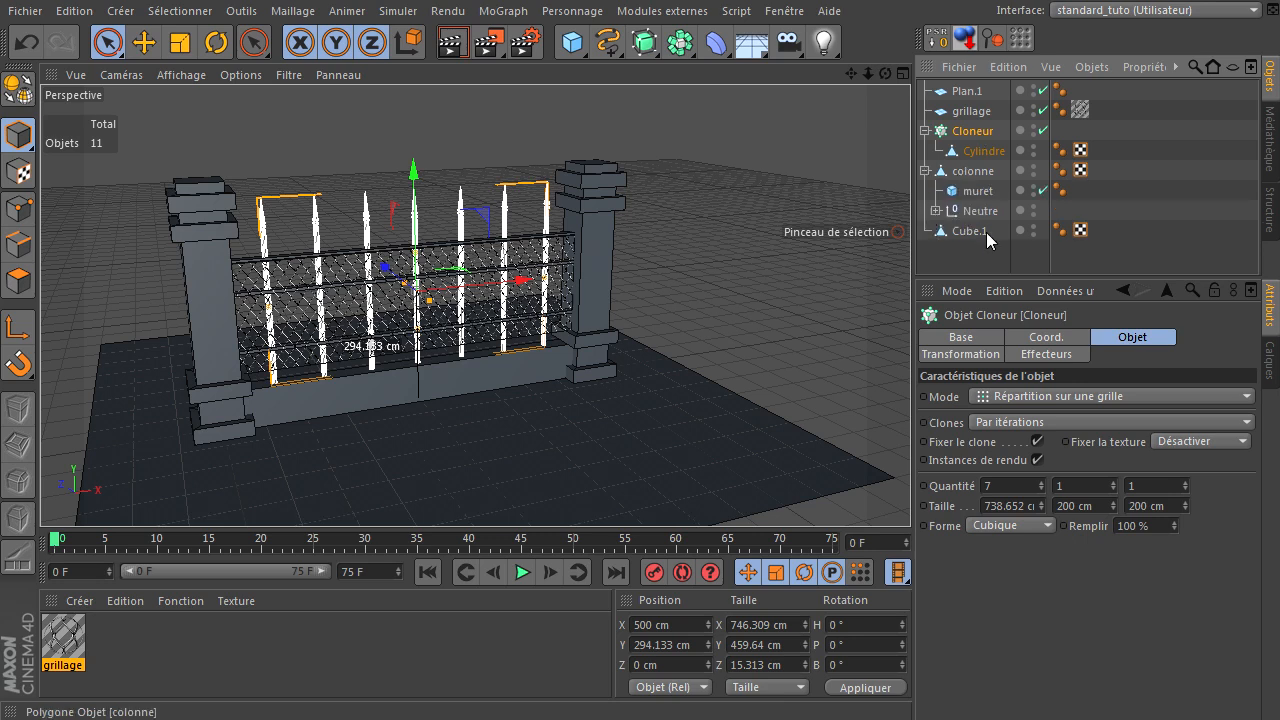
pyautogui.click(936, 211)
pyautogui.doubleClick(985, 211)
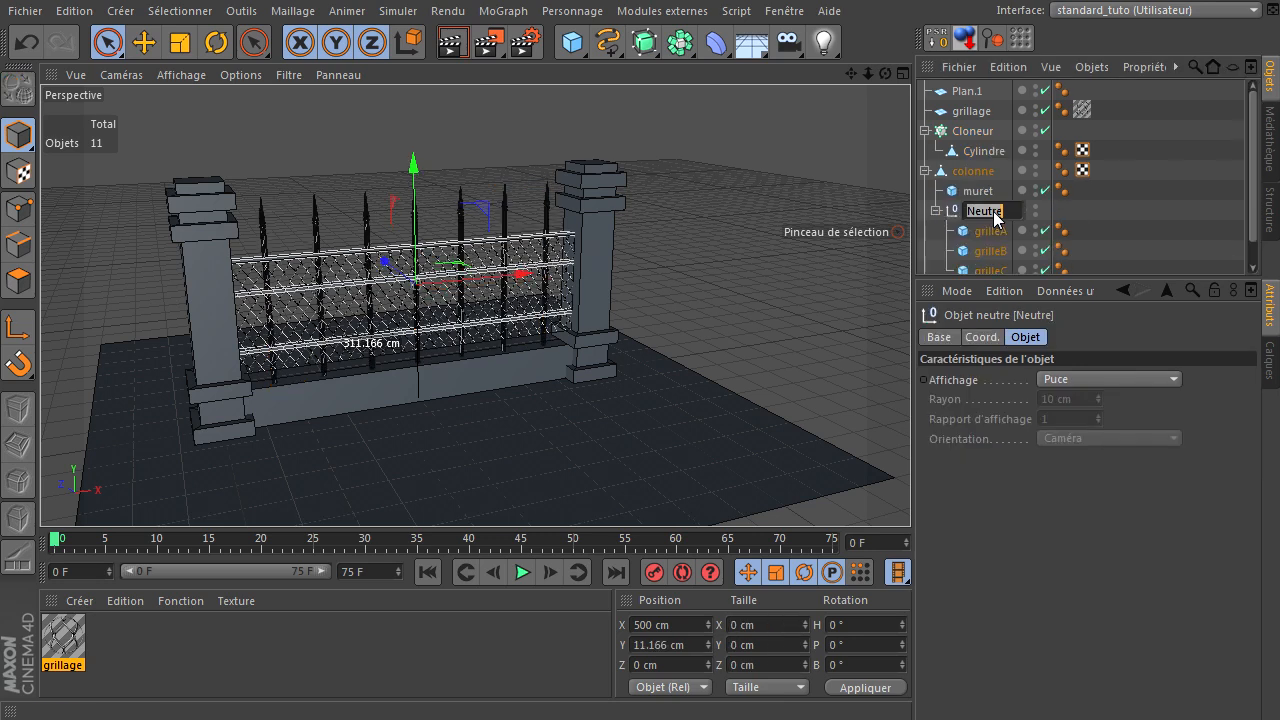
pyautogui.write('griller')
pyautogui.press('Return')
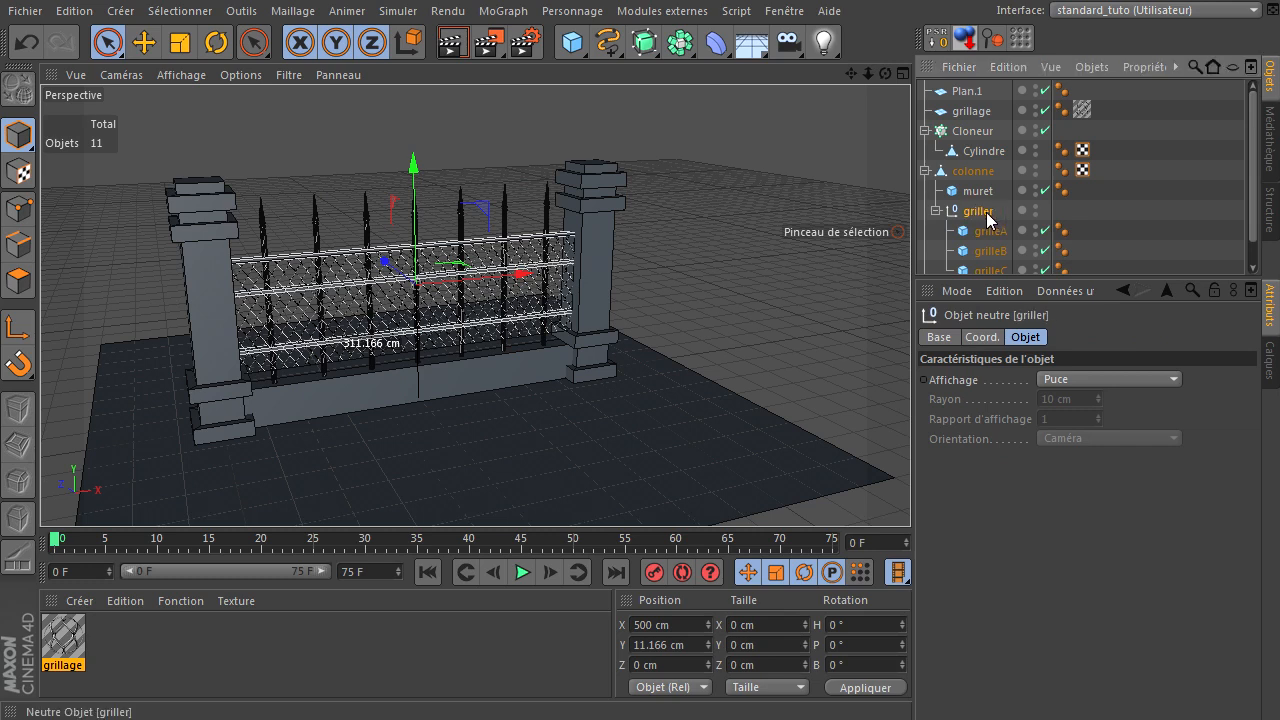
# Correct the name of the griller group under colonne to grille.
pyautogui.doubleClick(987, 215)
pyautogui.press('Right')
pyautogui.press('BackSpace')
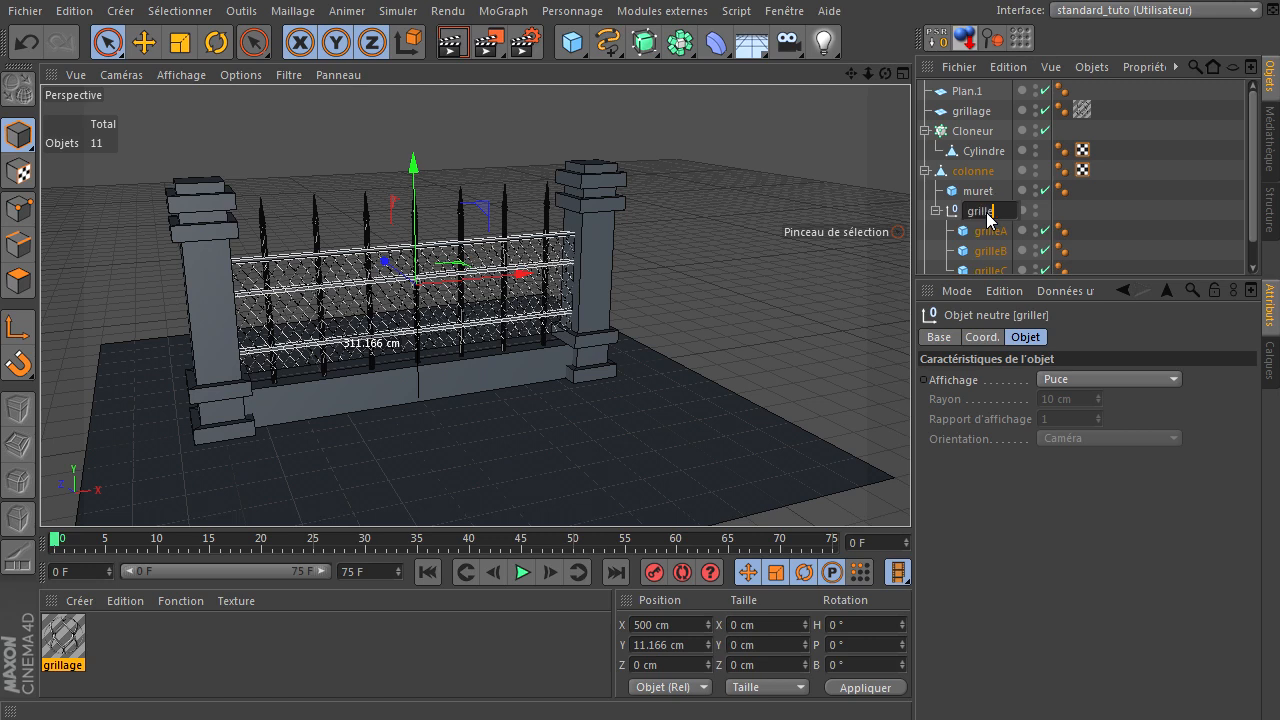
pyautogui.press('Return')
# Rename the Cloneur object as barreau and make it a child of the grille group.
pyautogui.doubleClick(970, 131)
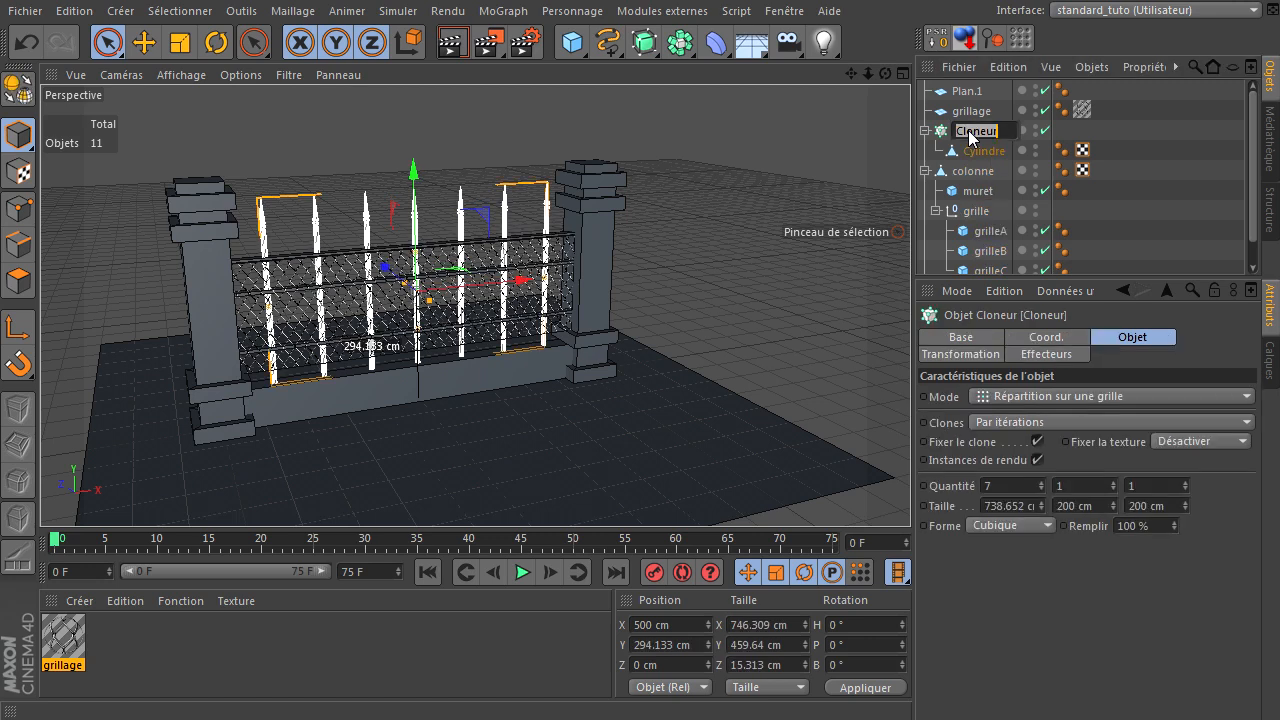
pyautogui.write('barreau')
pyautogui.press('Return')
pyautogui.moveTo(970, 137); pyautogui.dragTo(976, 214)
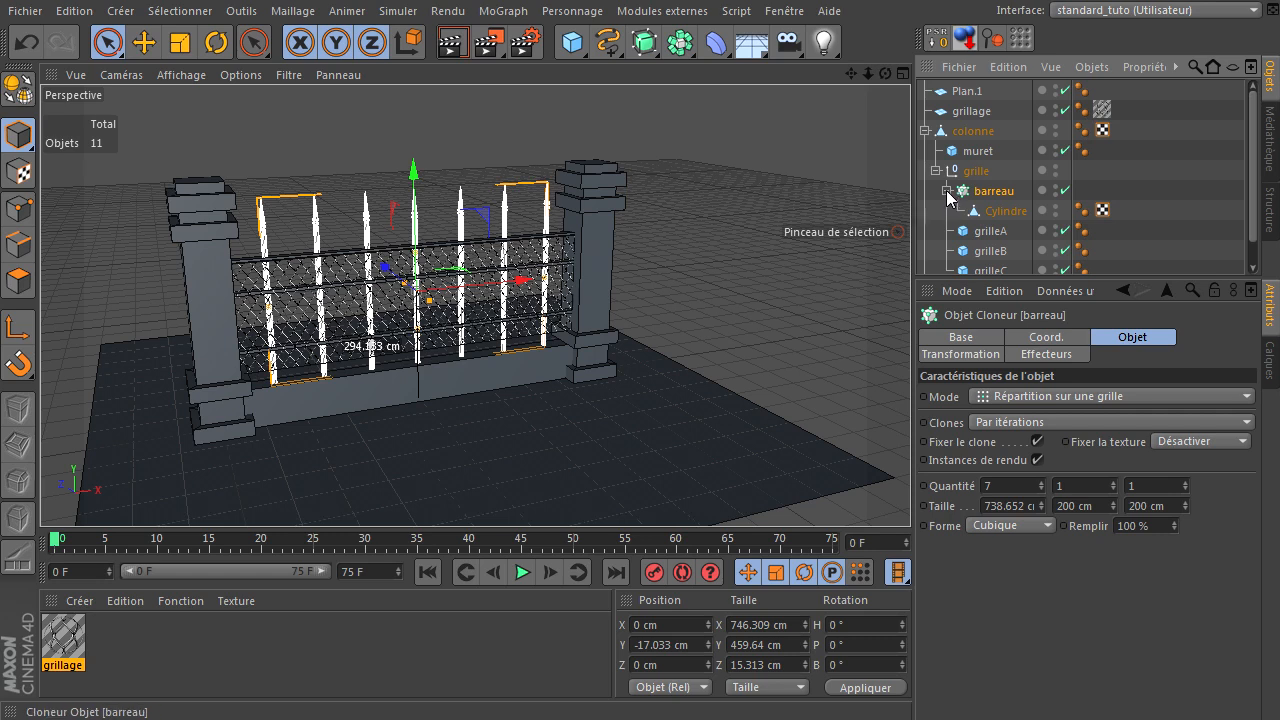
# Examine the contents of barreau and grille, the muret and both columns, collapsing the barreau, grille and colonne hierarchies.
pyautogui.click(947, 190)
pyautogui.click(947, 190)
pyautogui.click(988, 208)
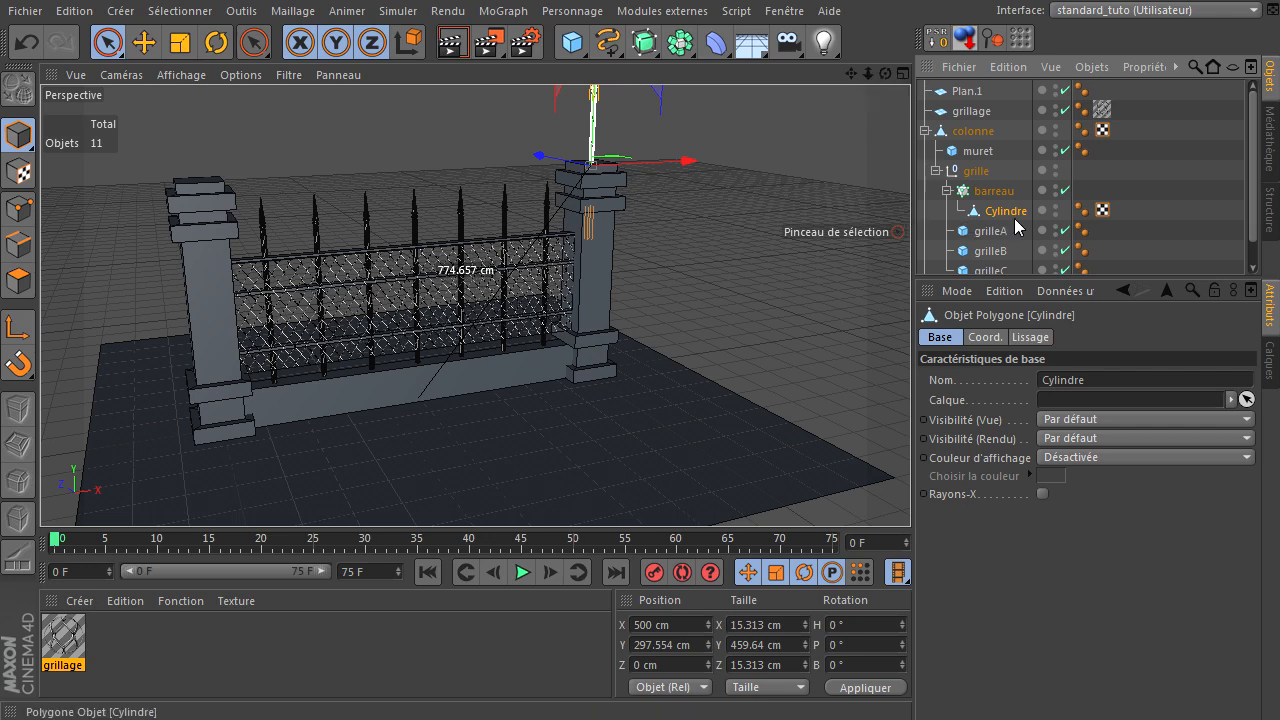
pyautogui.click(976, 190)
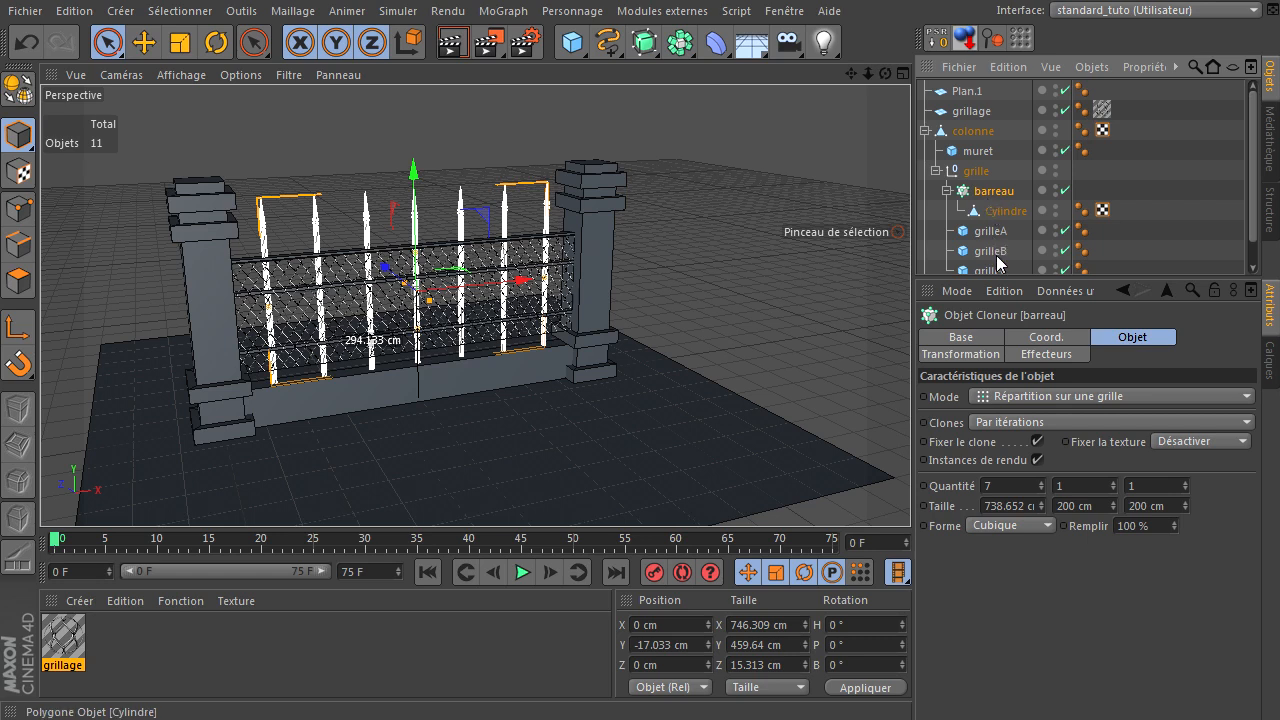
pyautogui.click(946, 190)
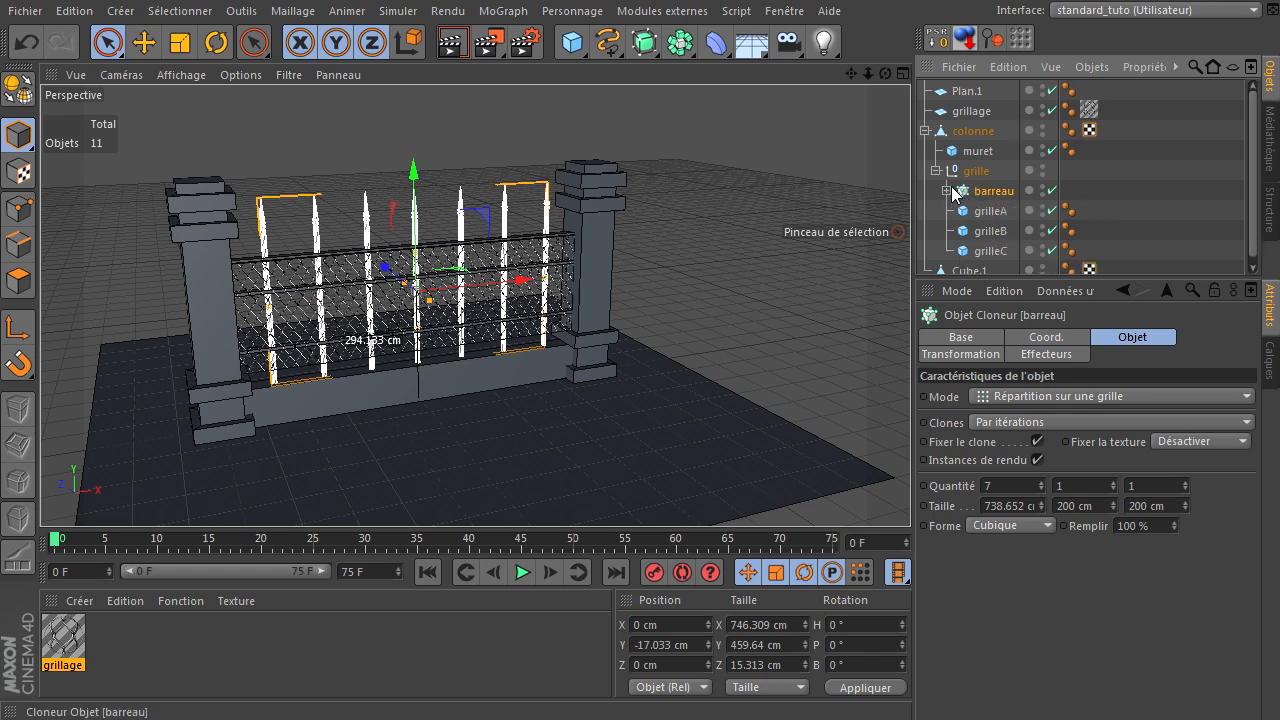
pyautogui.click(989, 211)
pyautogui.click(989, 231)
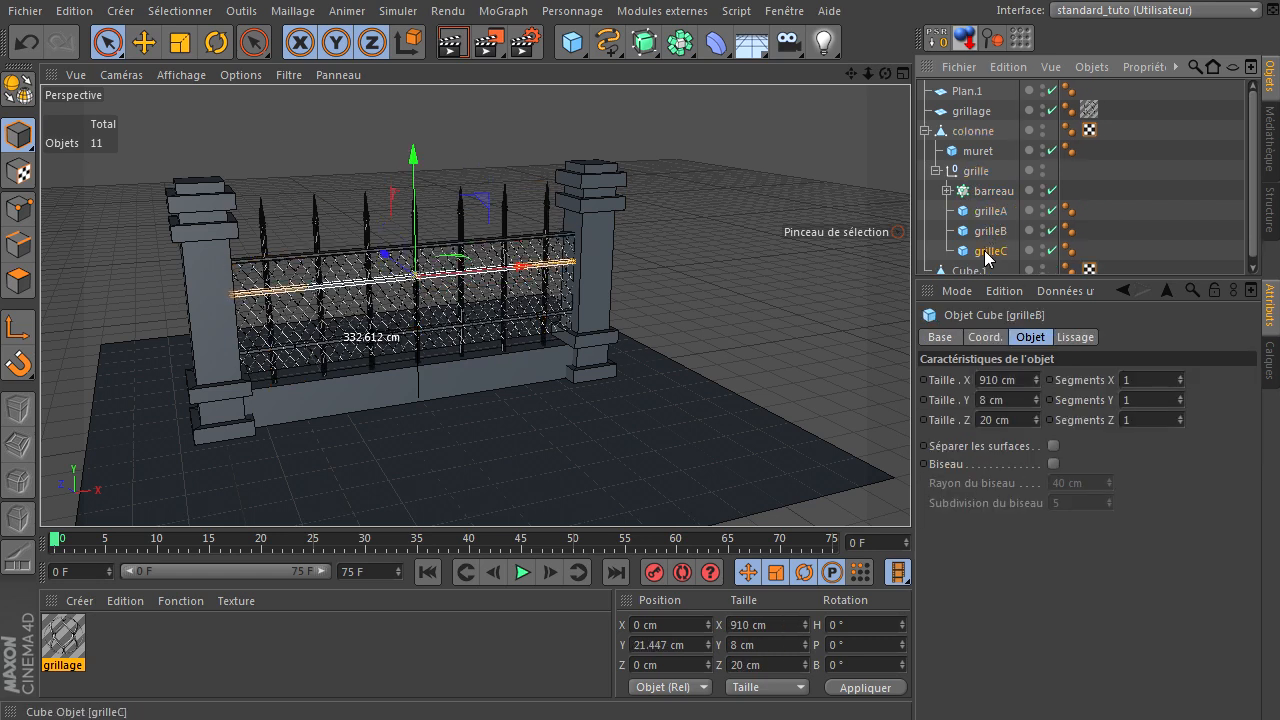
pyautogui.click(990, 251)
pyautogui.click(936, 171)
pyautogui.click(978, 151)
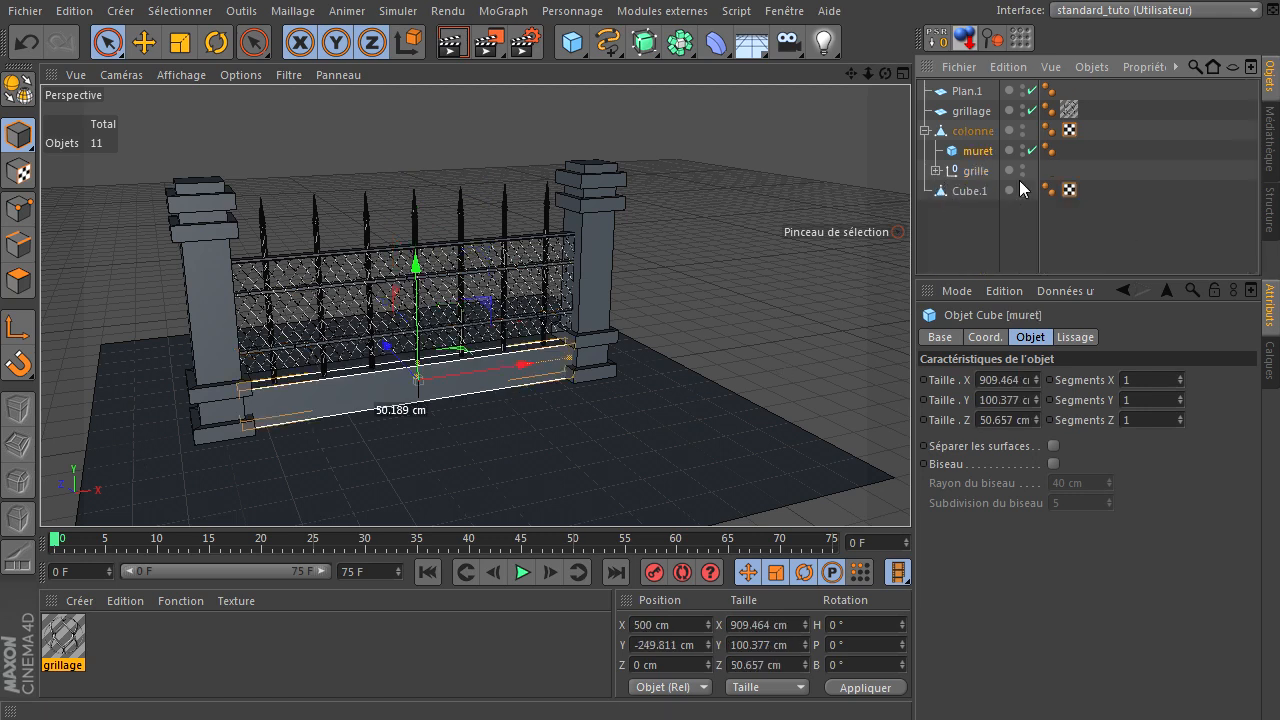
pyautogui.click(965, 192)
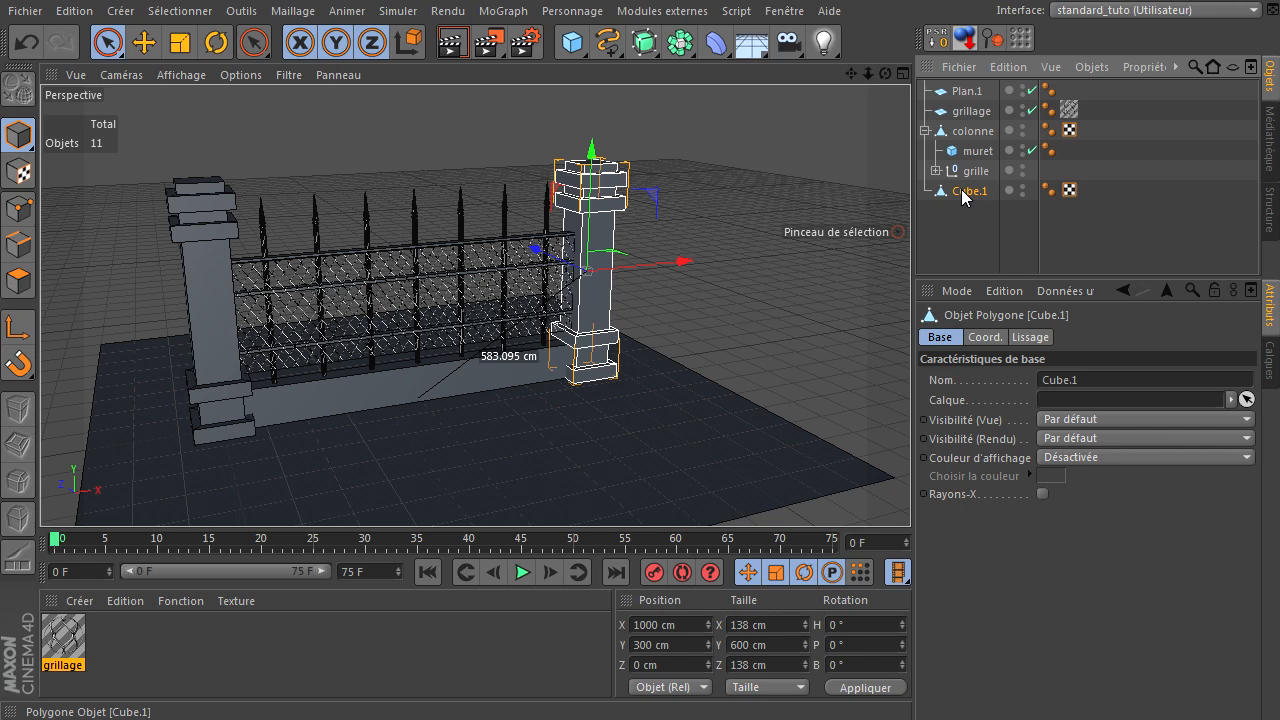
pyautogui.click(972, 135)
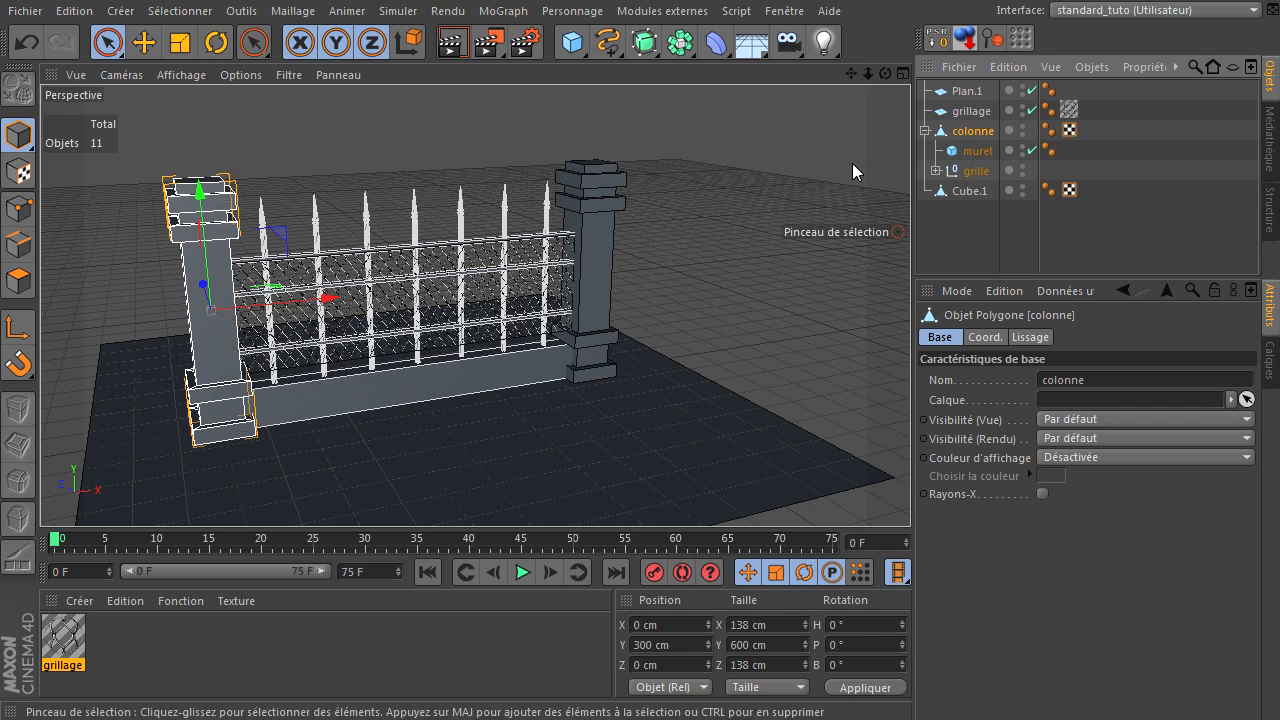
pyautogui.click(925, 131)
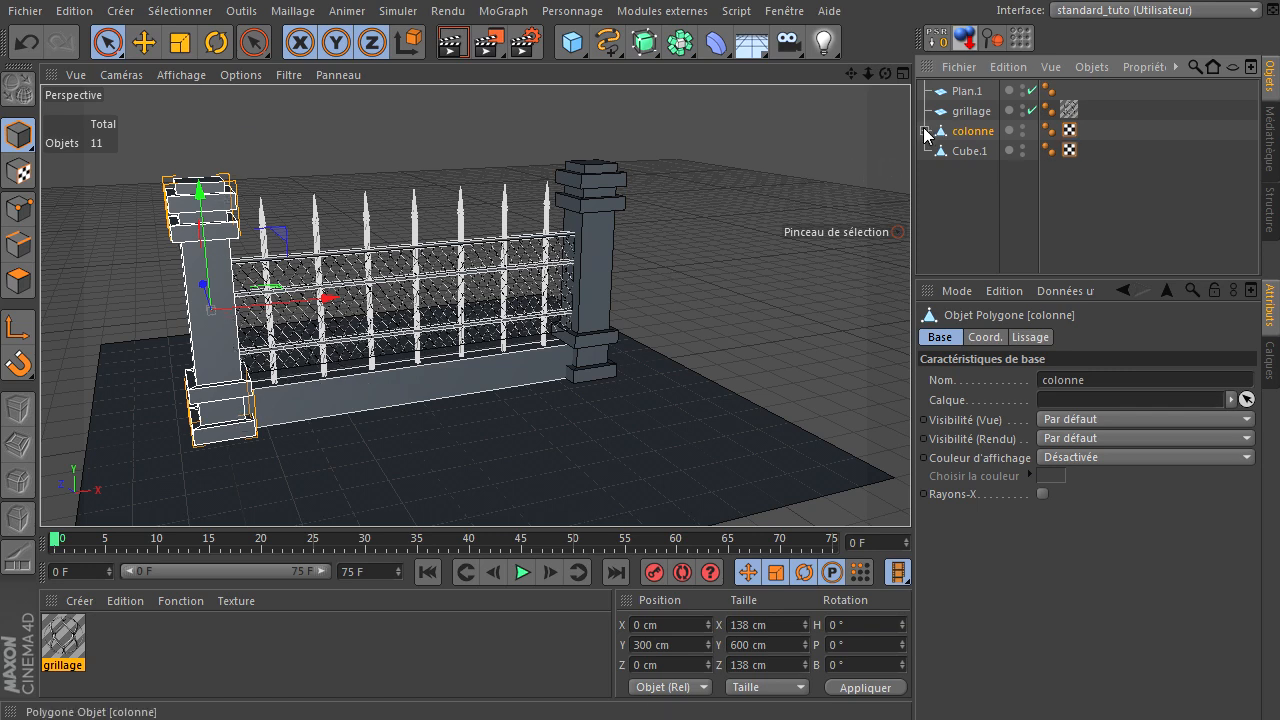
# Make the grillage plane a child of colonne and leave the colonne hierarchy collapsed.
pyautogui.click(980, 114)
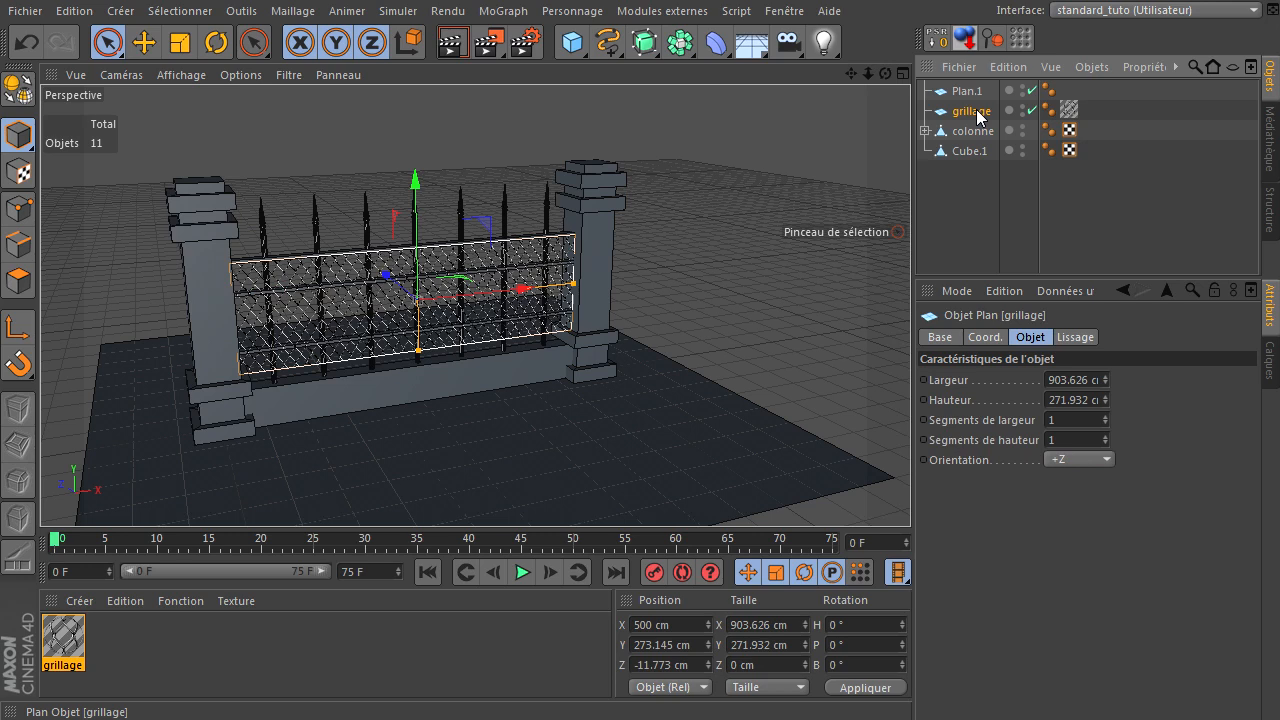
pyautogui.click(925, 131)
pyautogui.moveTo(962, 116); pyautogui.dragTo(975, 140)
pyautogui.click(926, 111)
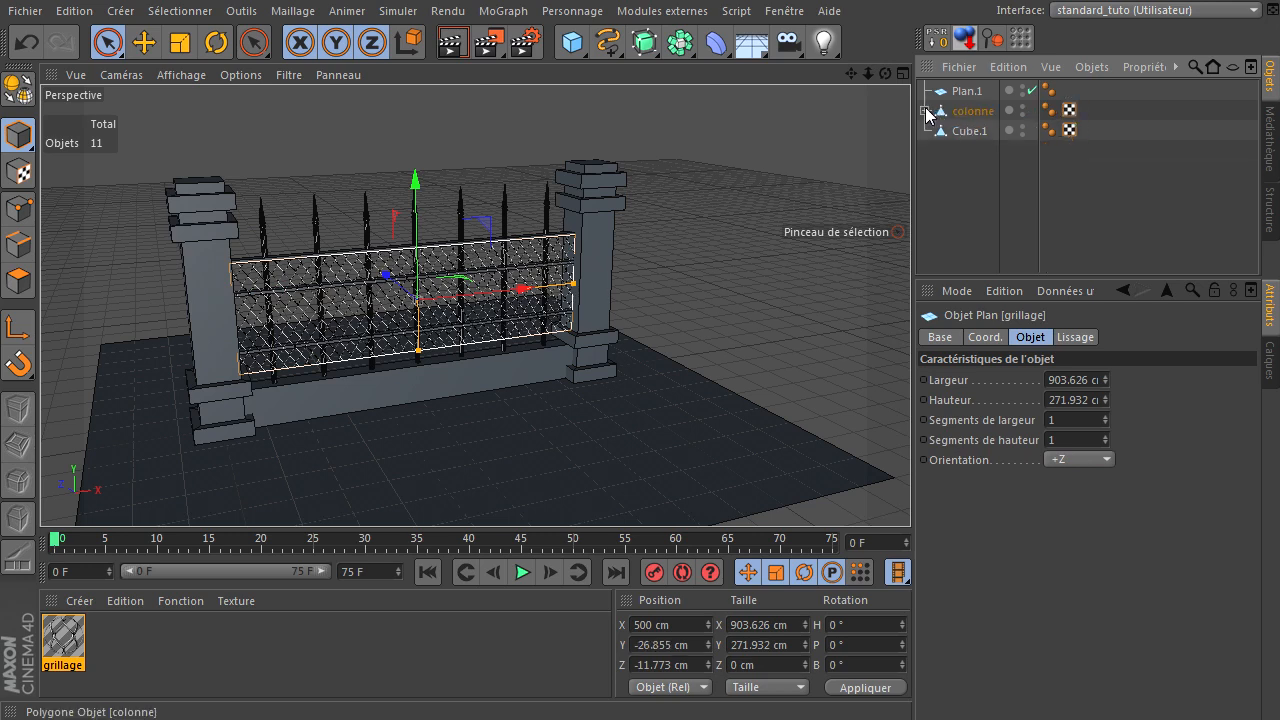
# Rename the ground plane Plan.1 as sol.
pyautogui.click(976, 92)
pyautogui.doubleClick(977, 92)
pyautogui.write('sol')
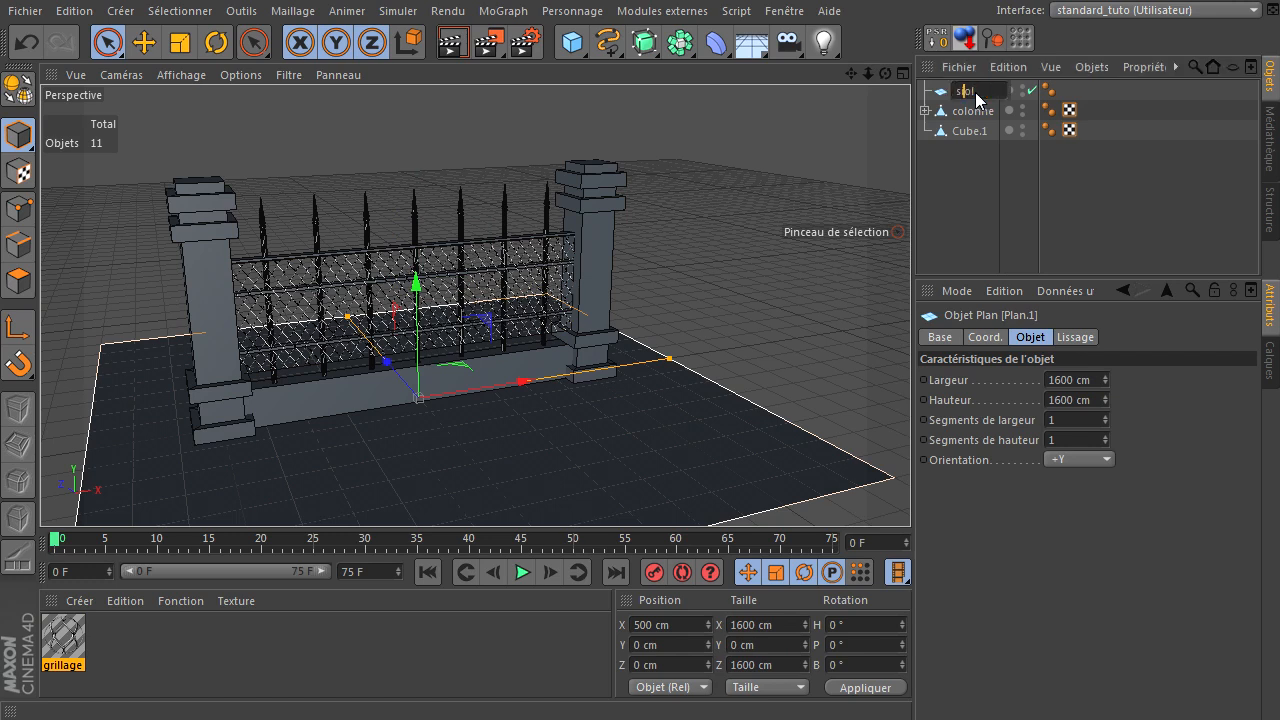
pyautogui.click(954, 228)
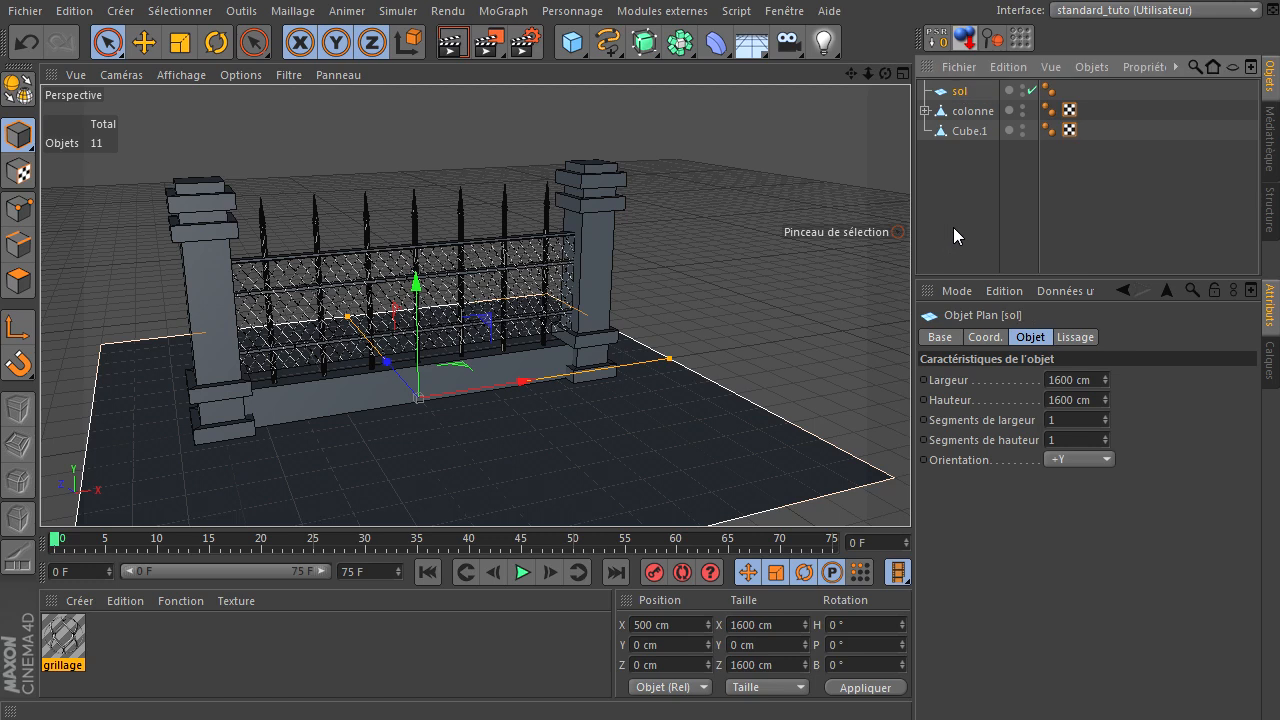
# Create a new material and name it pierre.
pyautogui.doubleClick(180, 640)
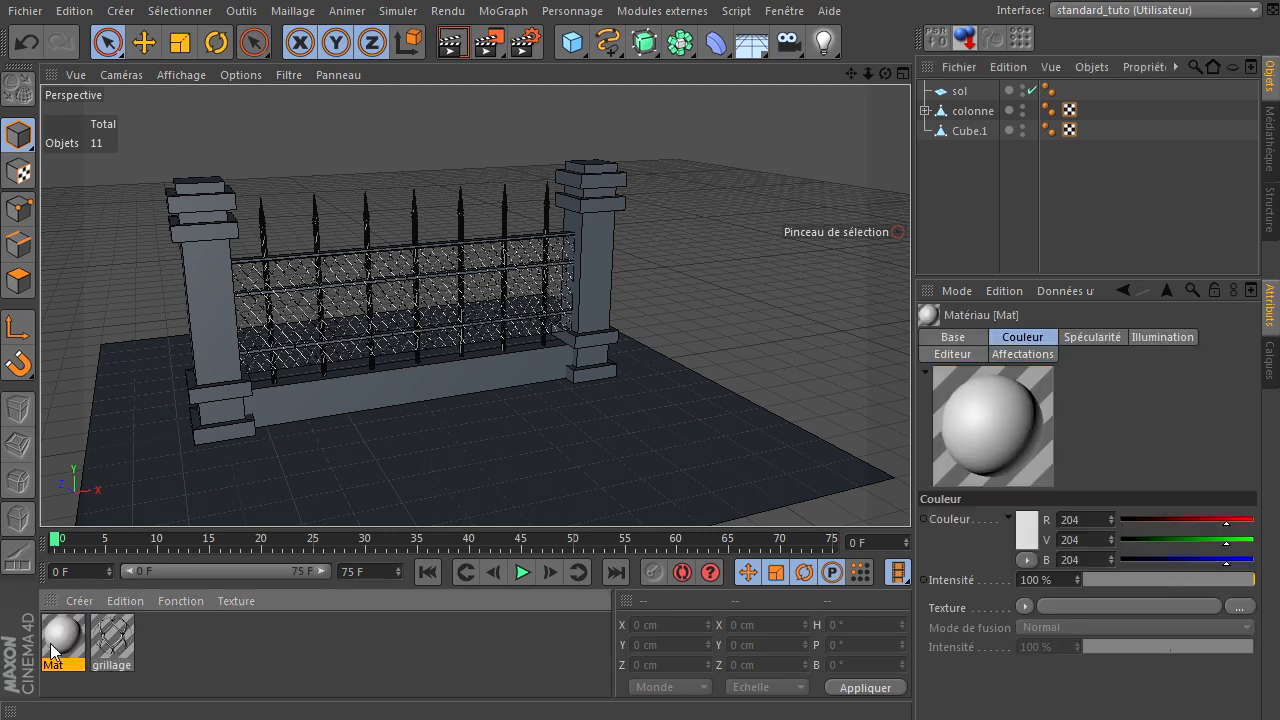
pyautogui.doubleClick(55, 665)
pyautogui.write('pierre')
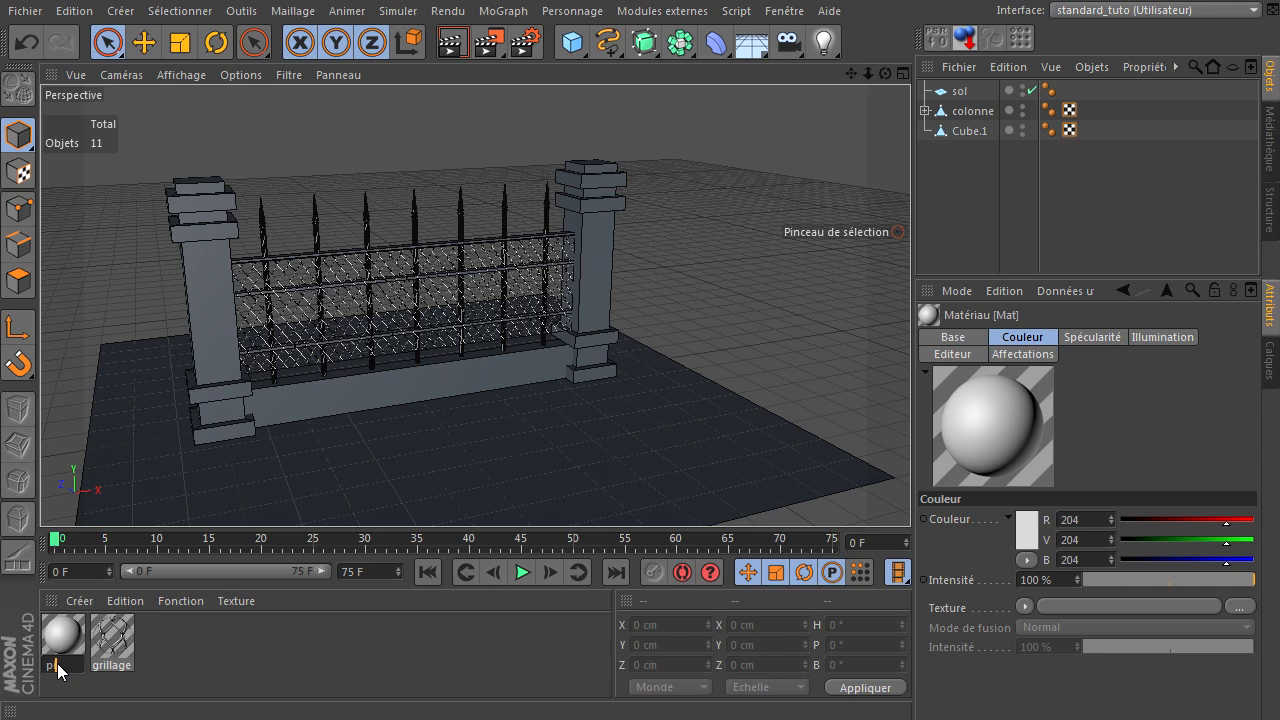
pyautogui.press('Return')
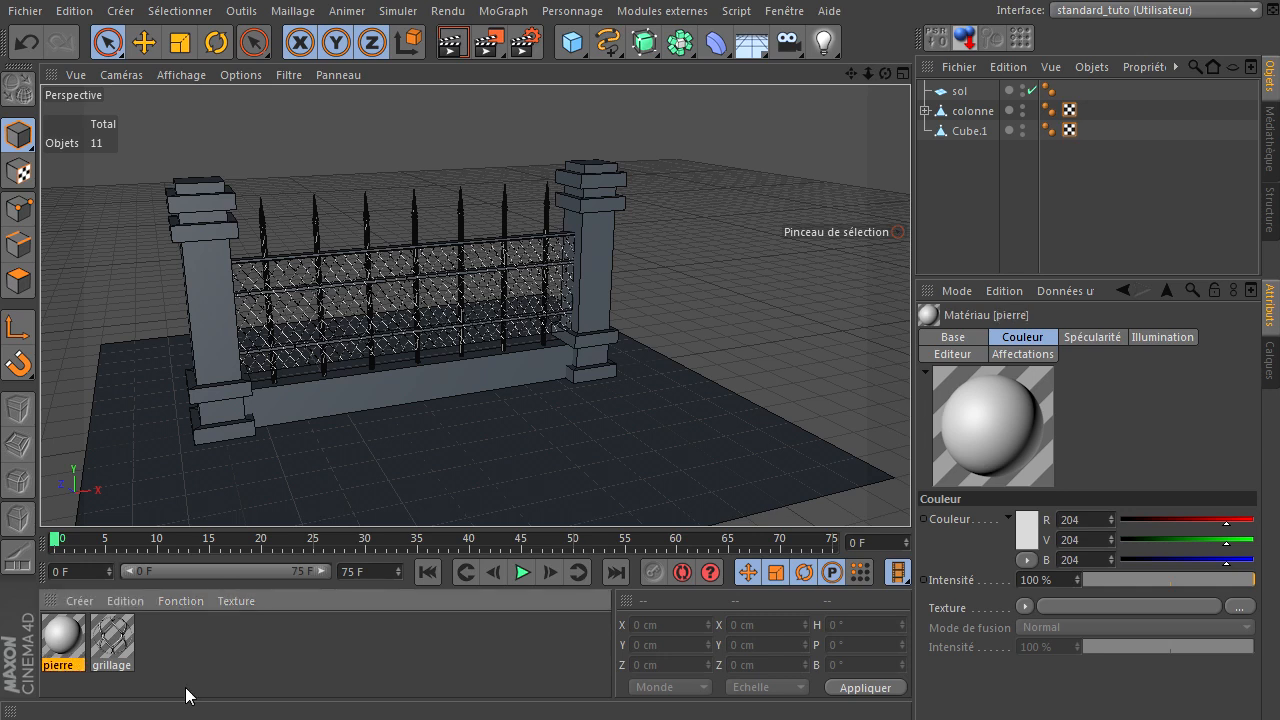
# Create a second new material and name it metal.
pyautogui.doubleClick(234, 666)
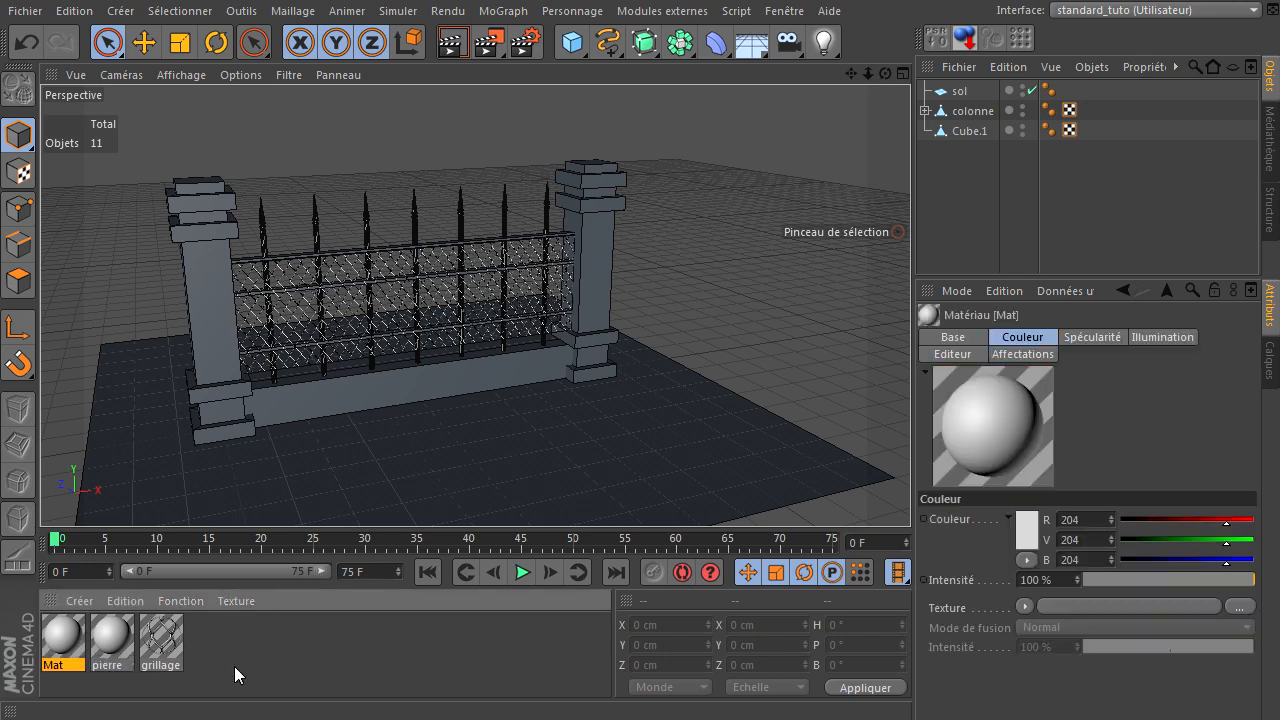
pyautogui.doubleClick(66, 668)
pyautogui.write('metal')
pyautogui.press('Return')
# Disable specularity on the pierre material and load 020pierres.jpg as its colour texture, copying the image into the project location.
pyautogui.doubleClick(106, 650)
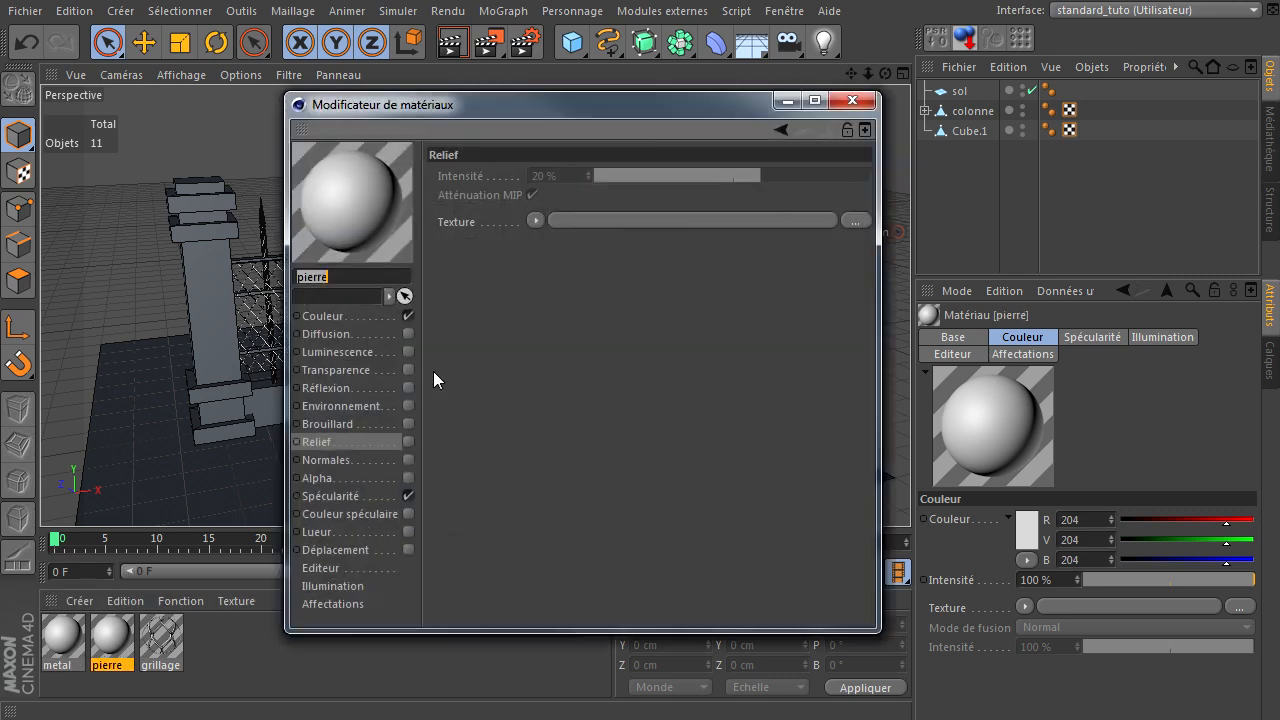
pyautogui.click(409, 495)
pyautogui.click(350, 318)
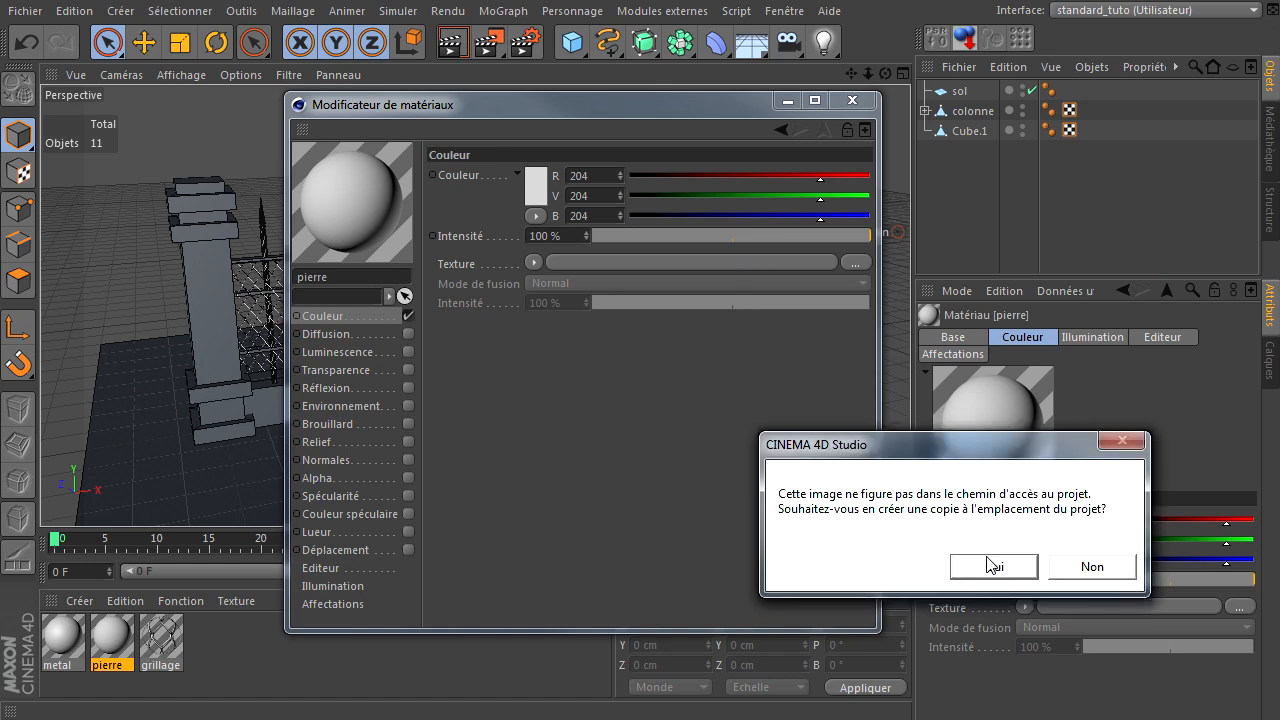
pyautogui.click(990, 565)
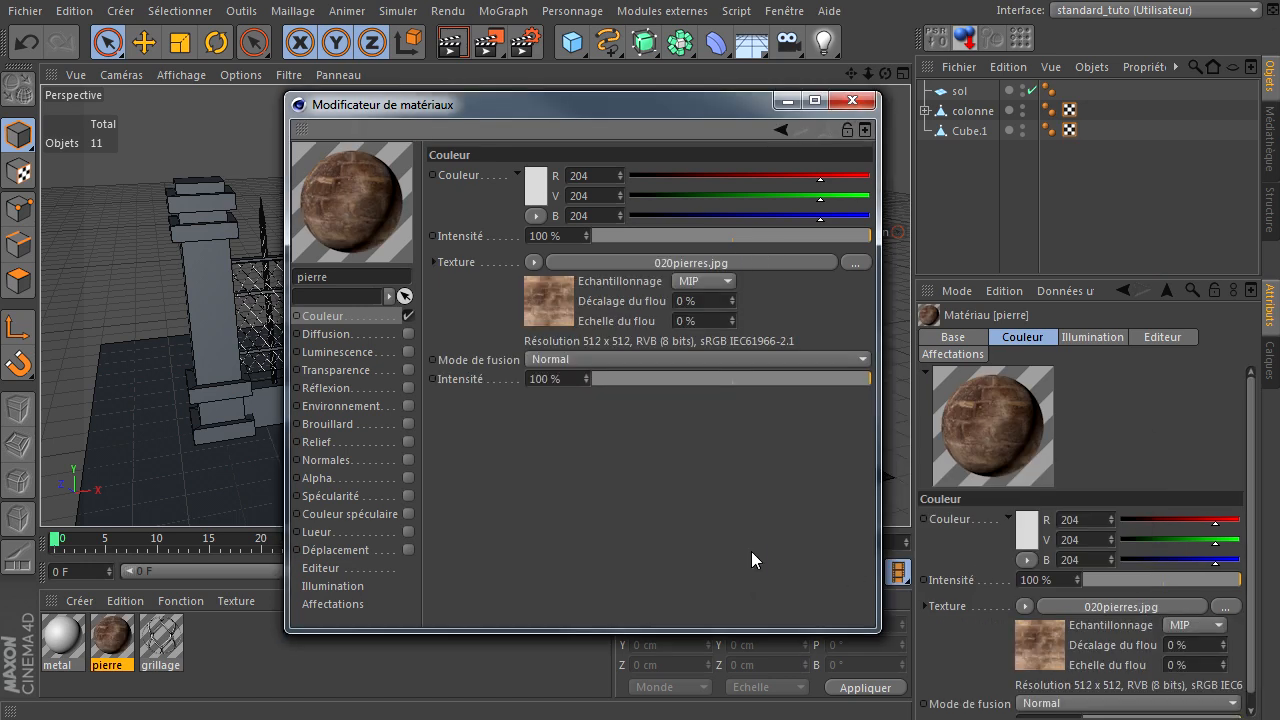
# Set the sampling of the pierre colour texture to Sans and close the material editor.
pyautogui.click(709, 281)
pyautogui.click(715, 299)
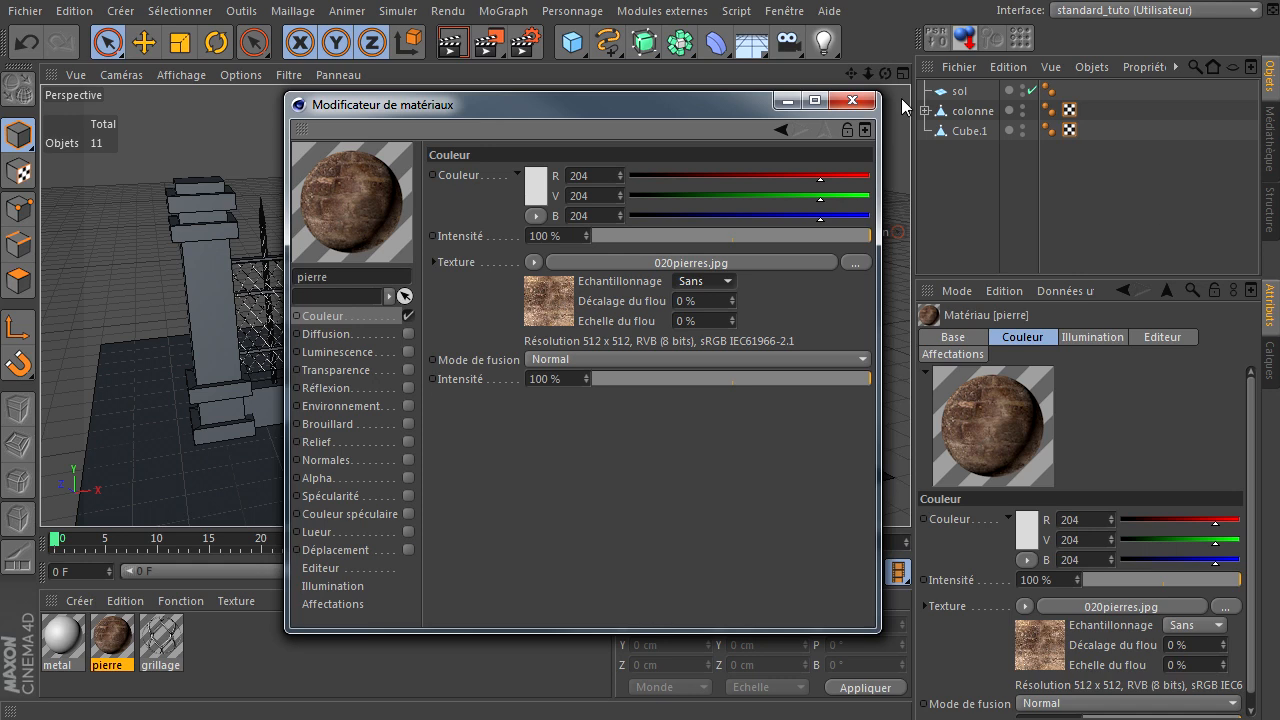
pyautogui.click(863, 103)
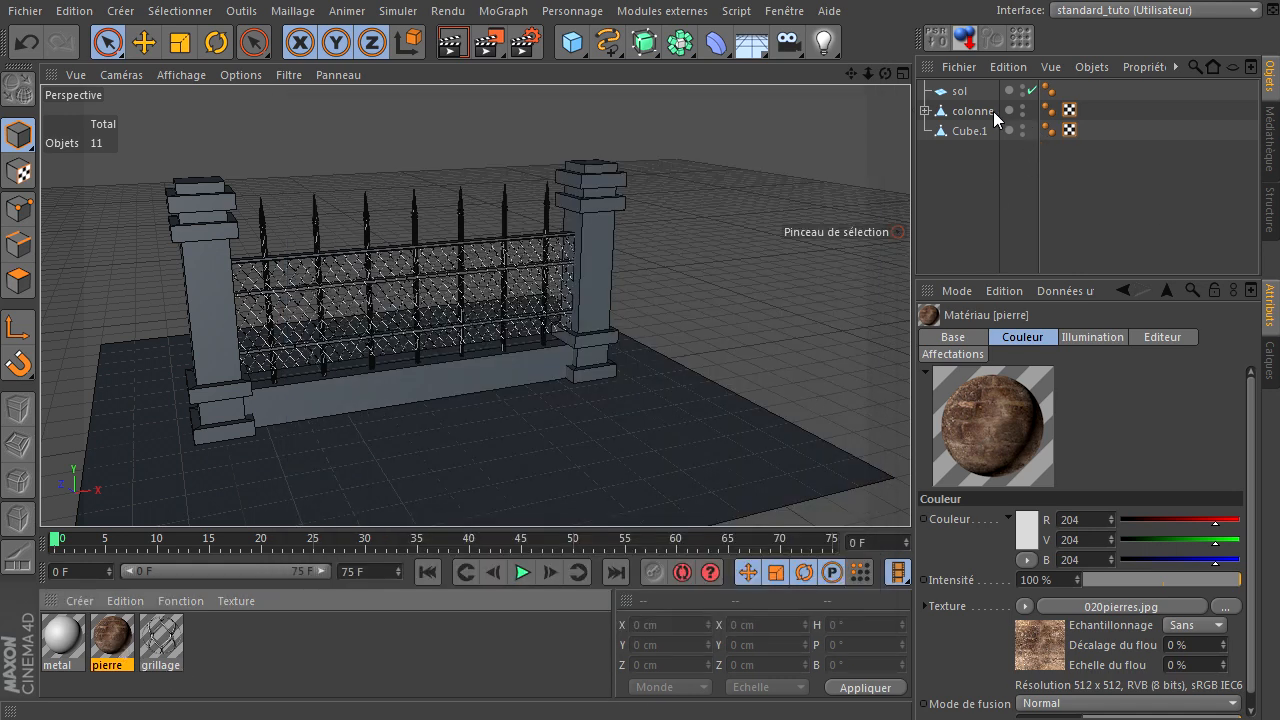
# Apply the pierre material to colonne and set its projection type to Cubique.
pyautogui.moveTo(980, 110); pyautogui.dragTo(980, 110)
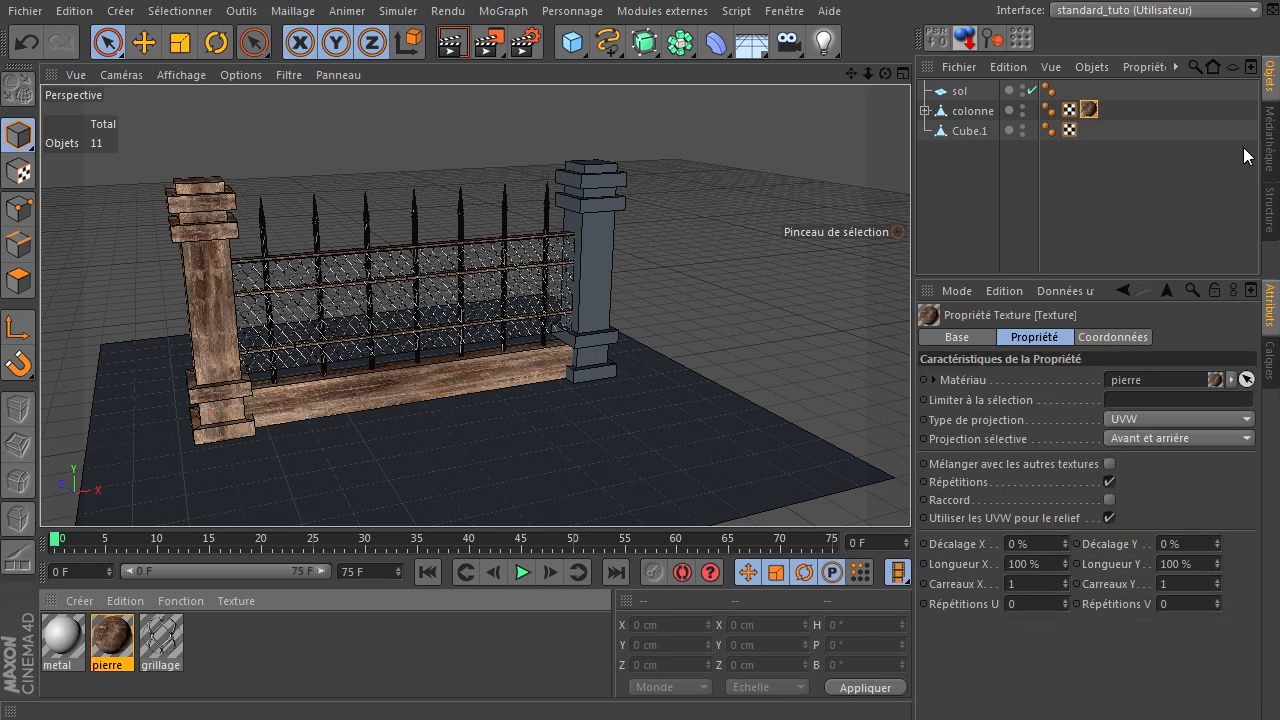
pyautogui.click(963, 112)
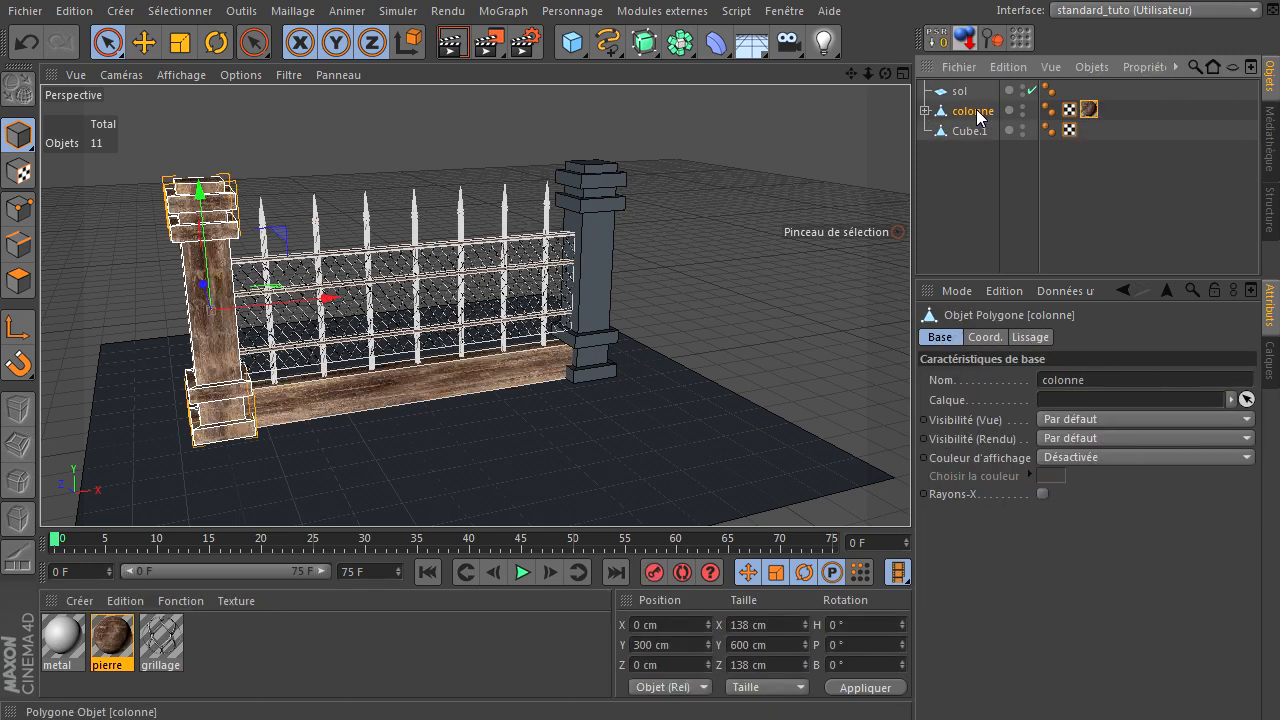
pyautogui.click(1089, 109)
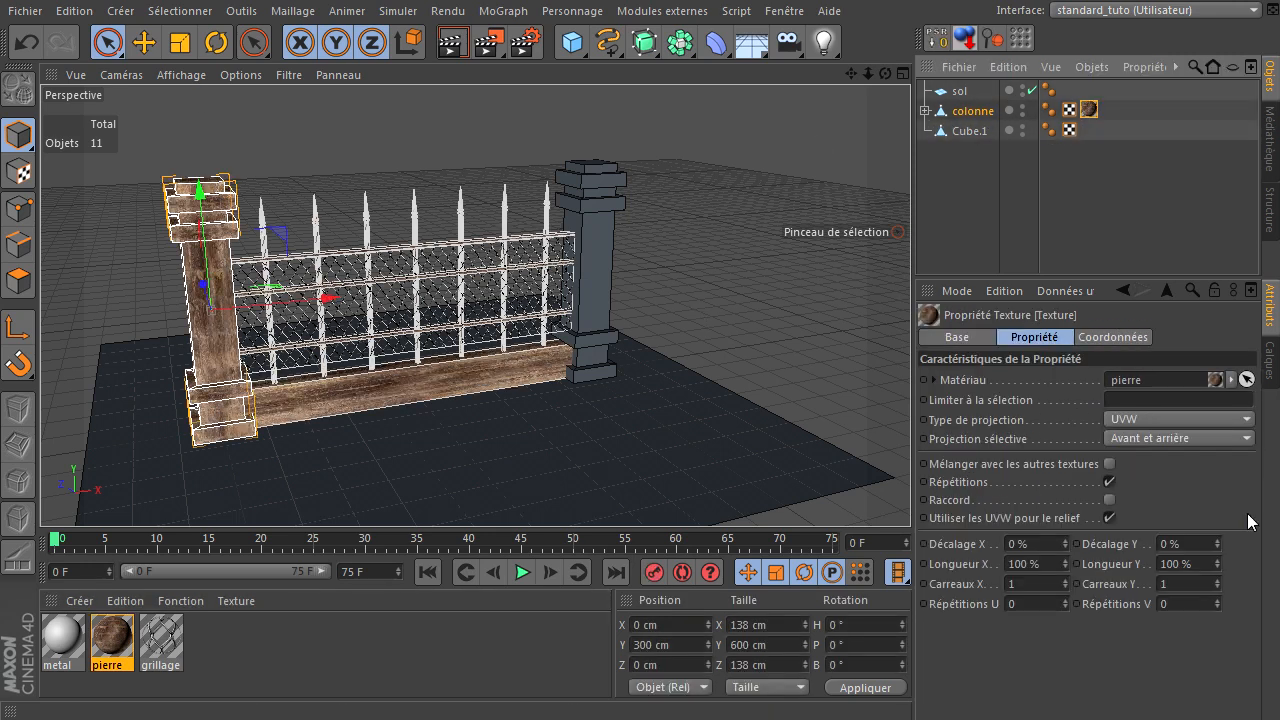
pyautogui.click(1170, 421)
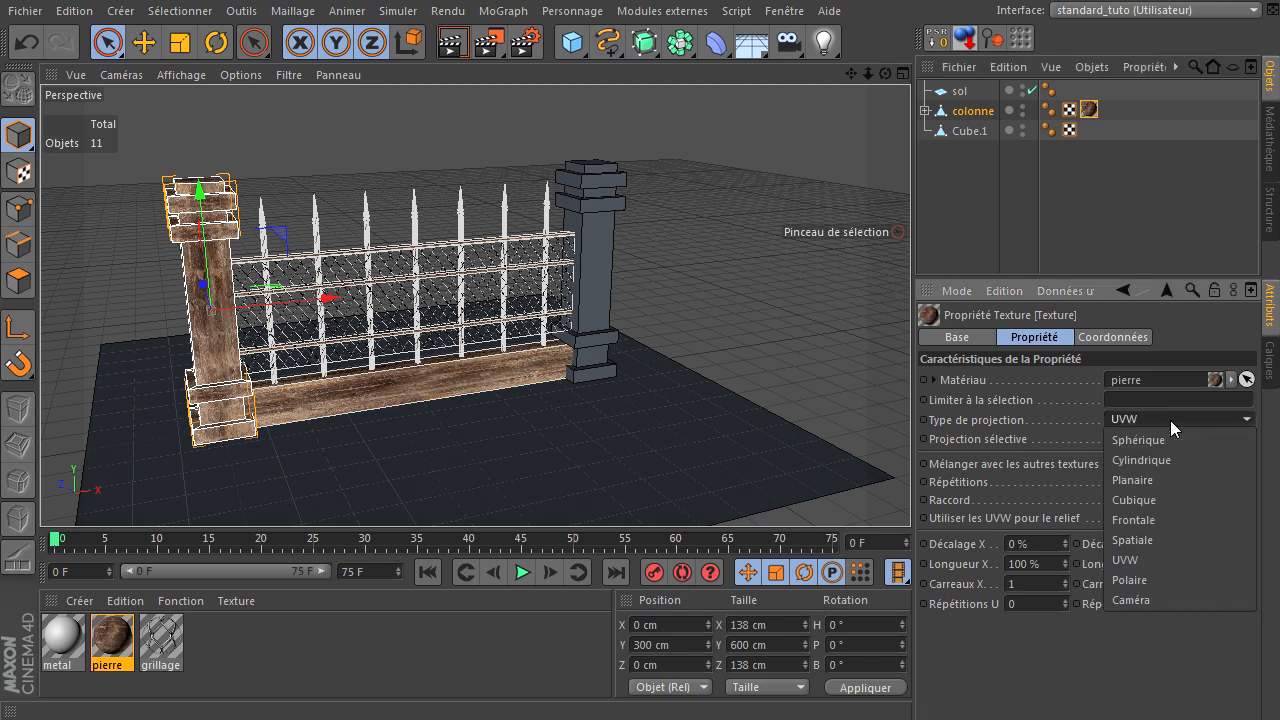
pyautogui.click(1155, 493)
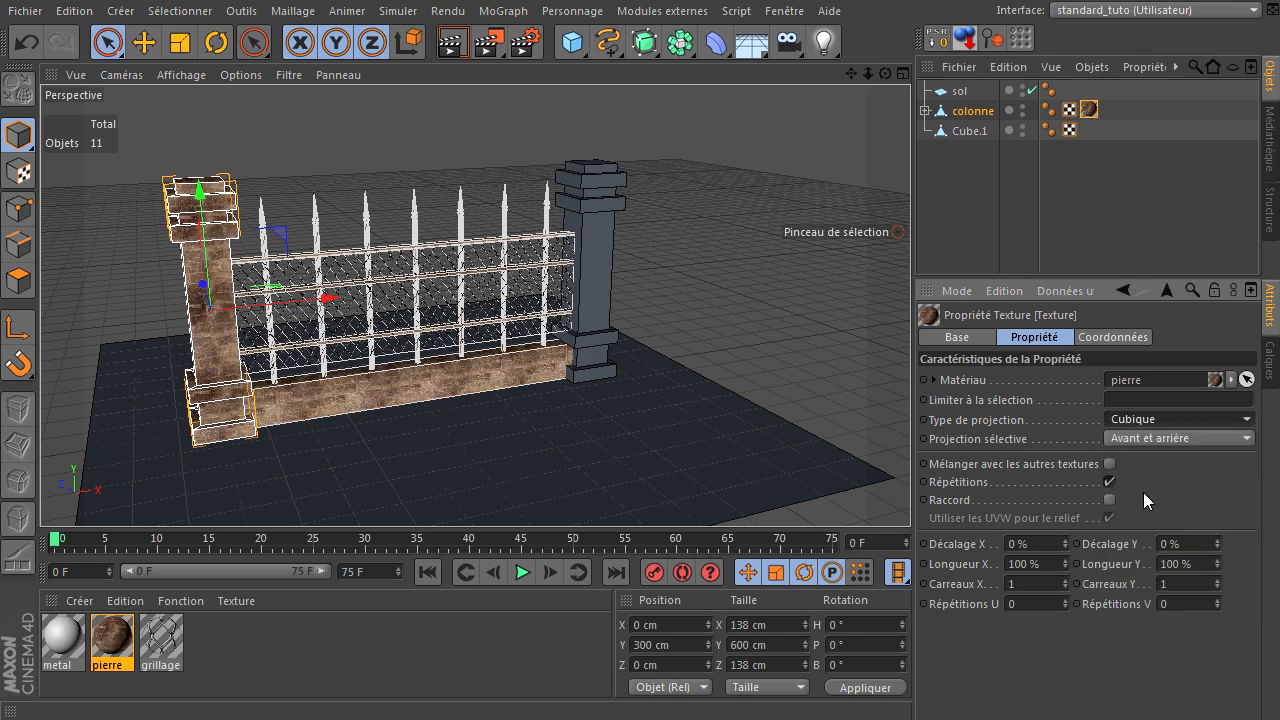
pyautogui.click(1001, 210)
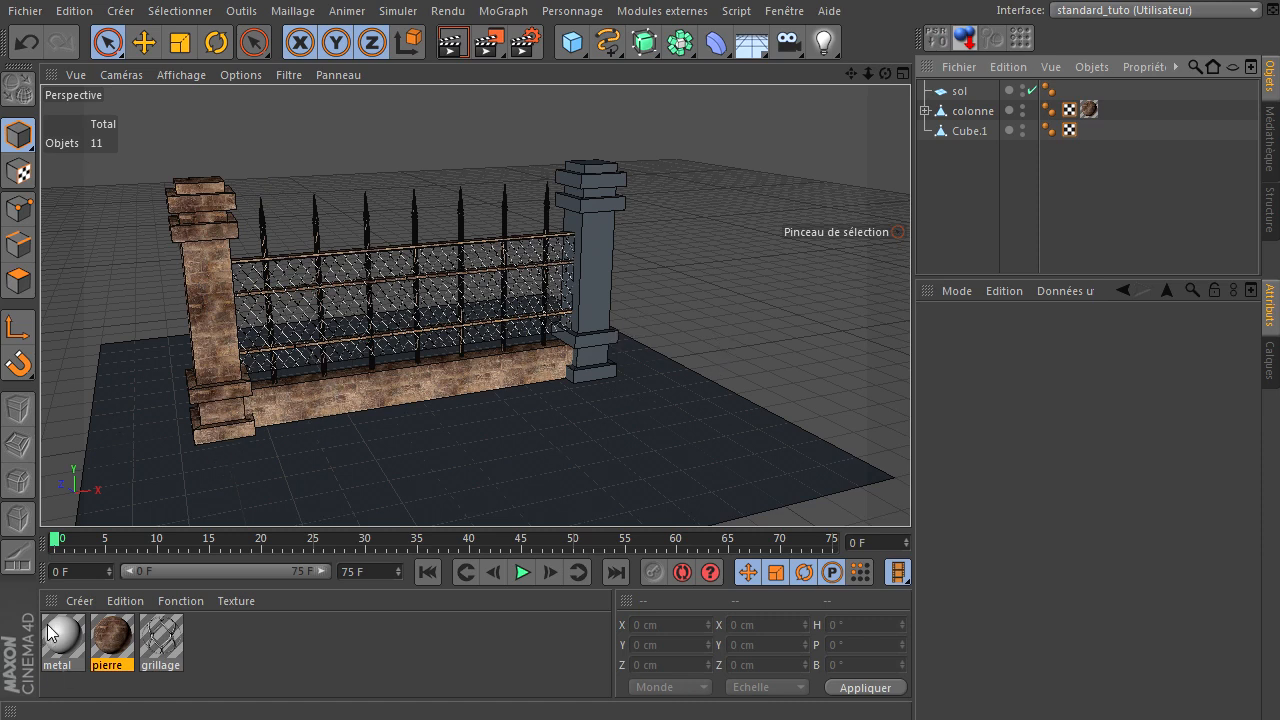
# Check the cubic texture projection on colonne in texture axis mode, and return to model mode.
pyautogui.click(966, 112)
pyautogui.click(18, 172)
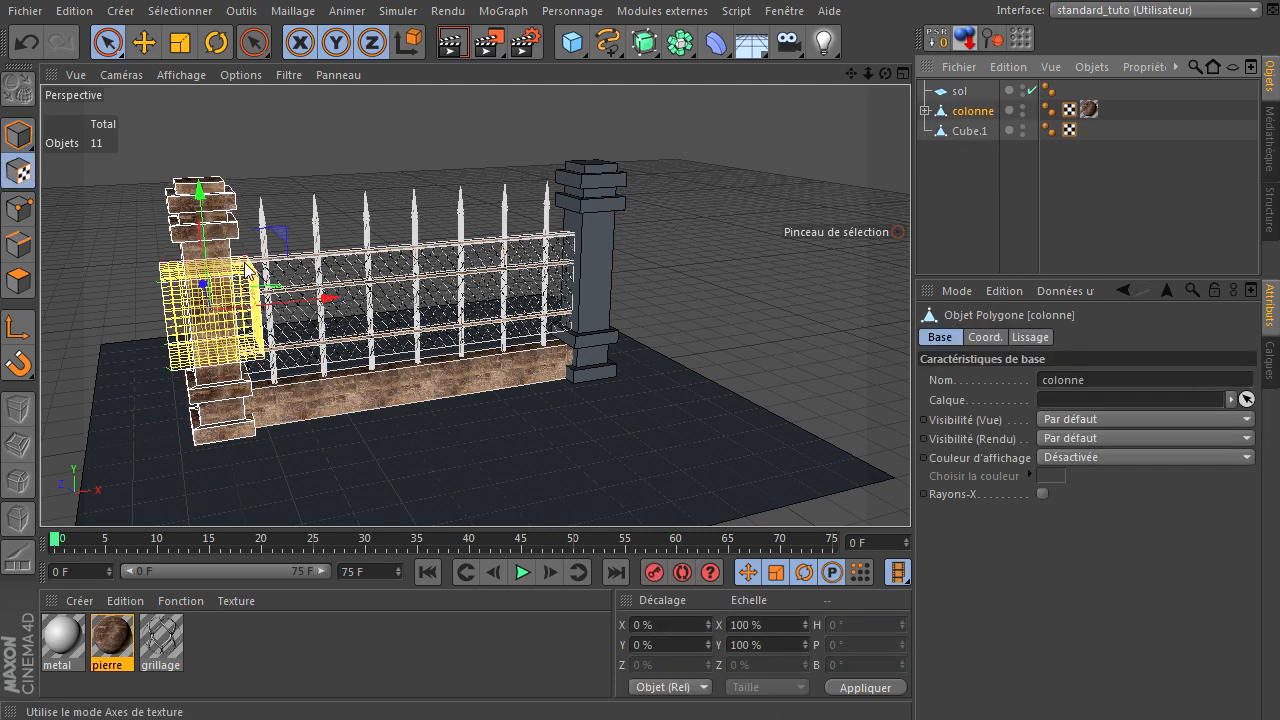
pyautogui.click(18, 135)
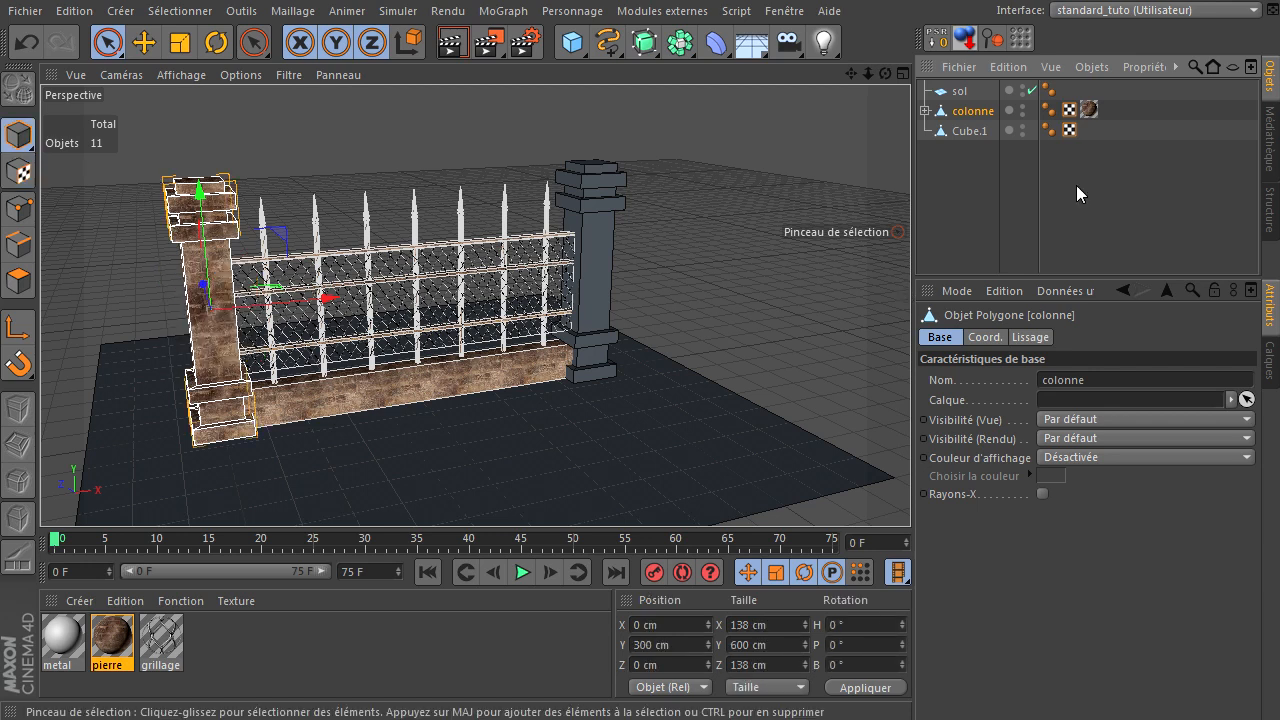
# Expand the colonne hierarchy, open the metal material for editing and disable its specularity.
pyautogui.click(922, 110)
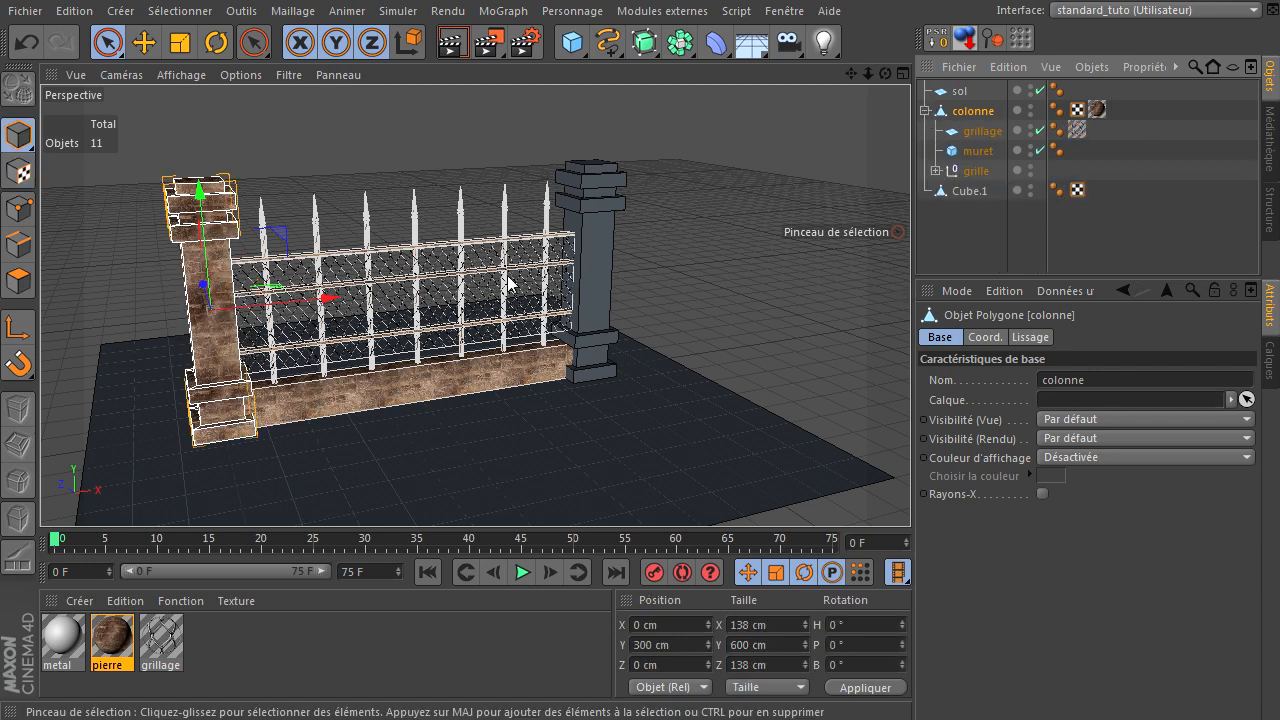
pyautogui.doubleClick(56, 637)
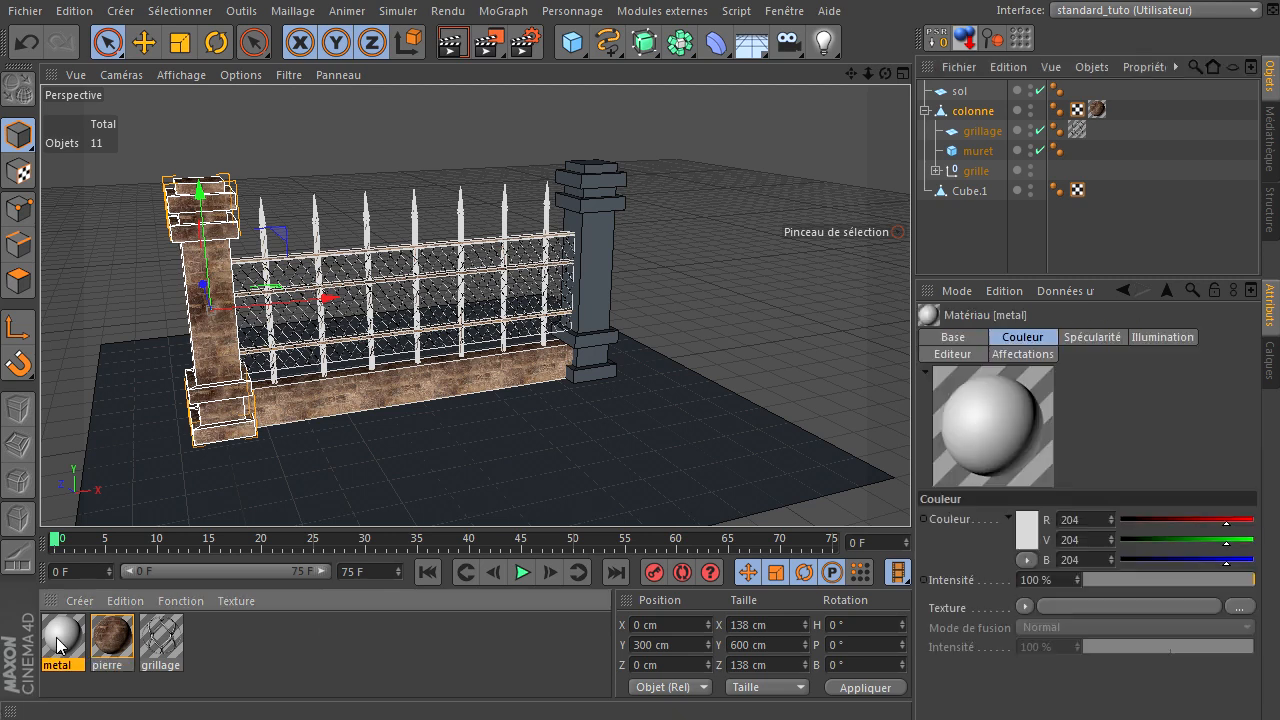
pyautogui.click(407, 496)
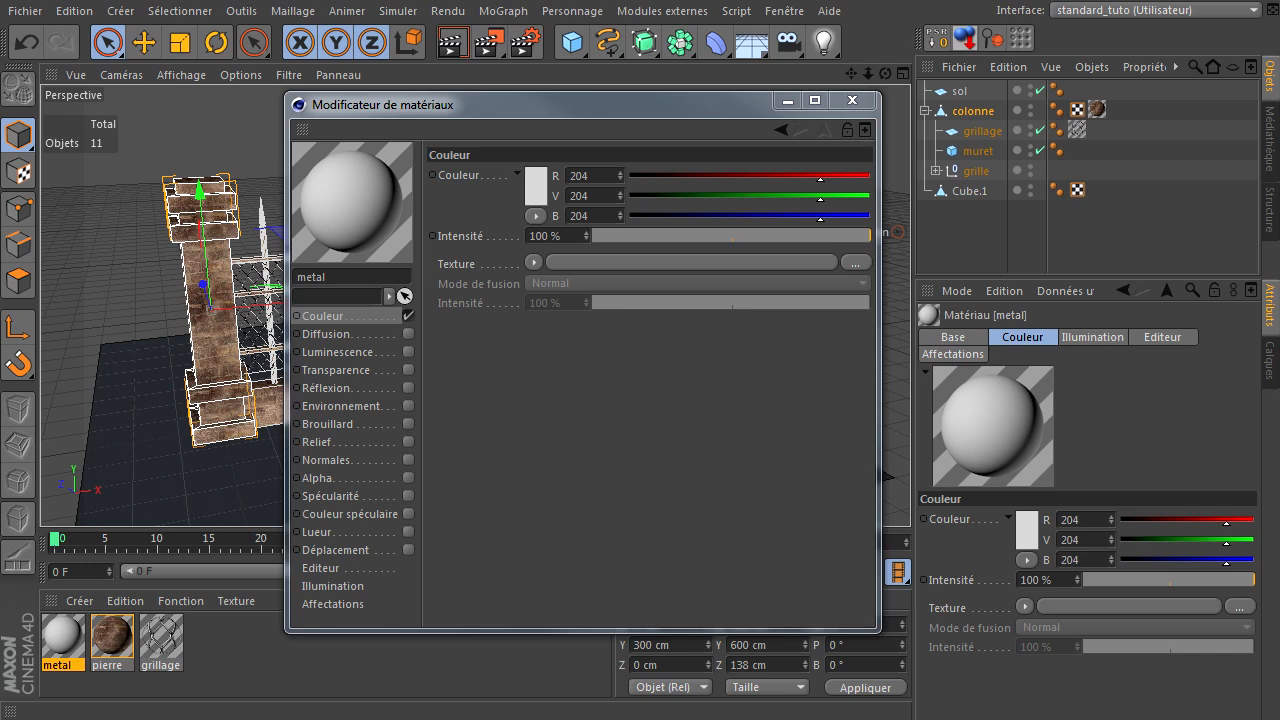
# Load metal 018metal.jpg as the metal material's colour texture, copying it into the project, and close the material editor.
pyautogui.moveTo(1279, 372); pyautogui.dragTo(719, 260)
pyautogui.click(1010, 572)
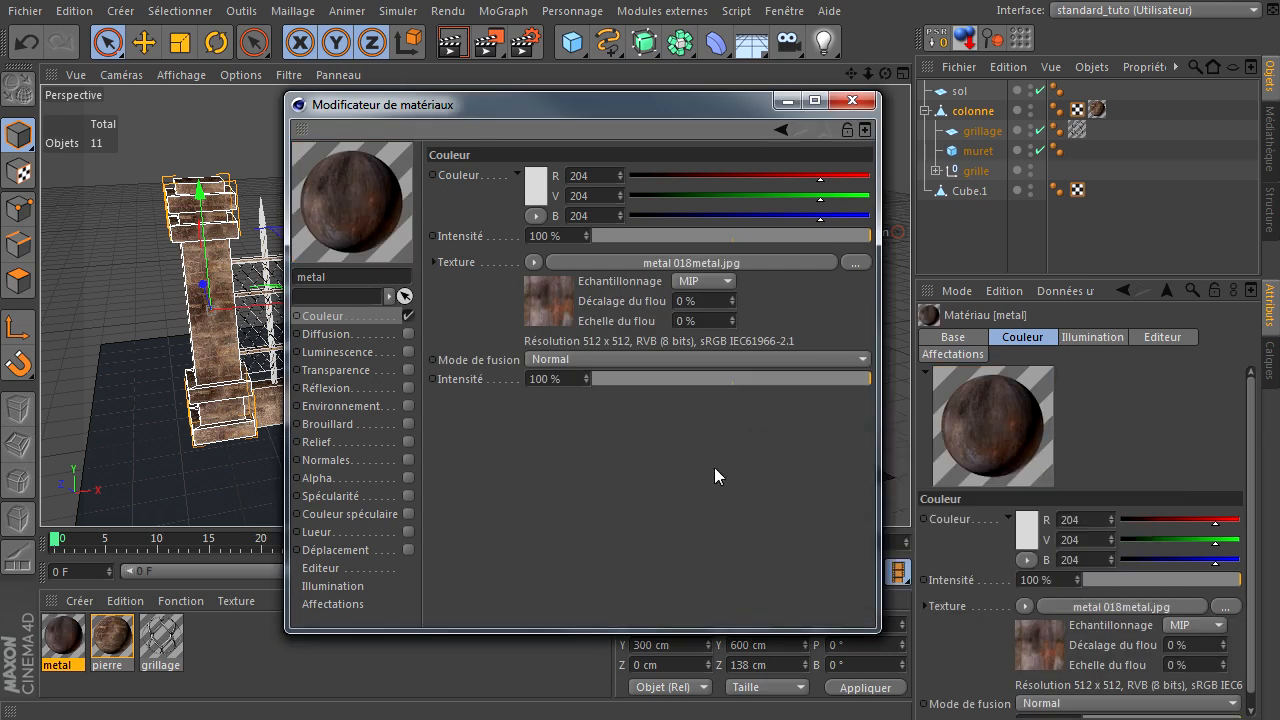
pyautogui.click(851, 100)
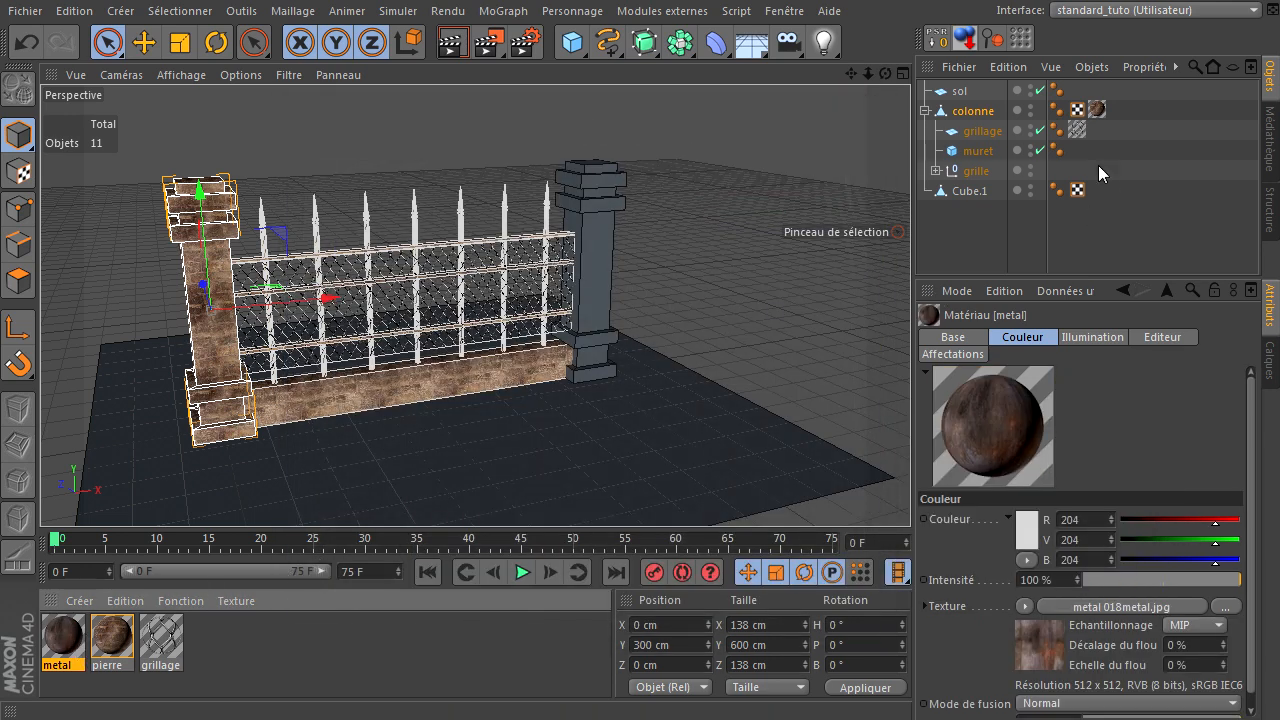
# Apply the metal material to grille and set its projection type to Cubique.
pyautogui.moveTo(976, 169); pyautogui.dragTo(976, 170)
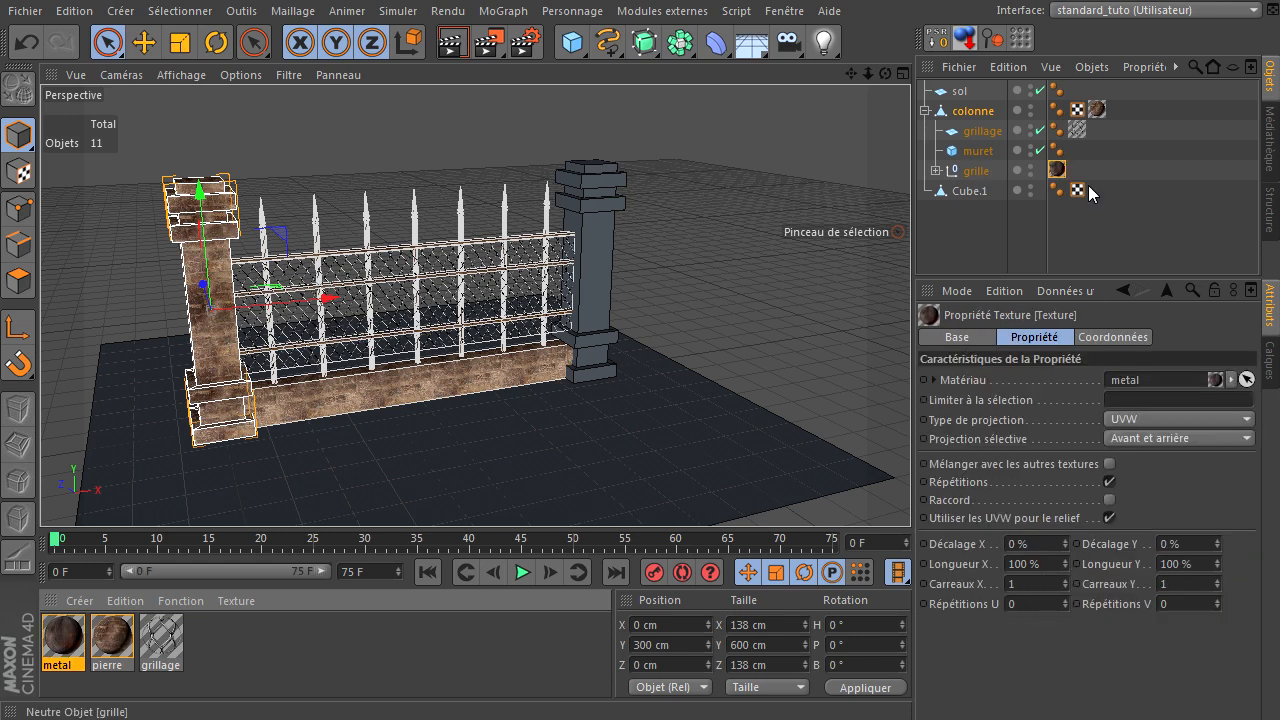
pyautogui.click(976, 172)
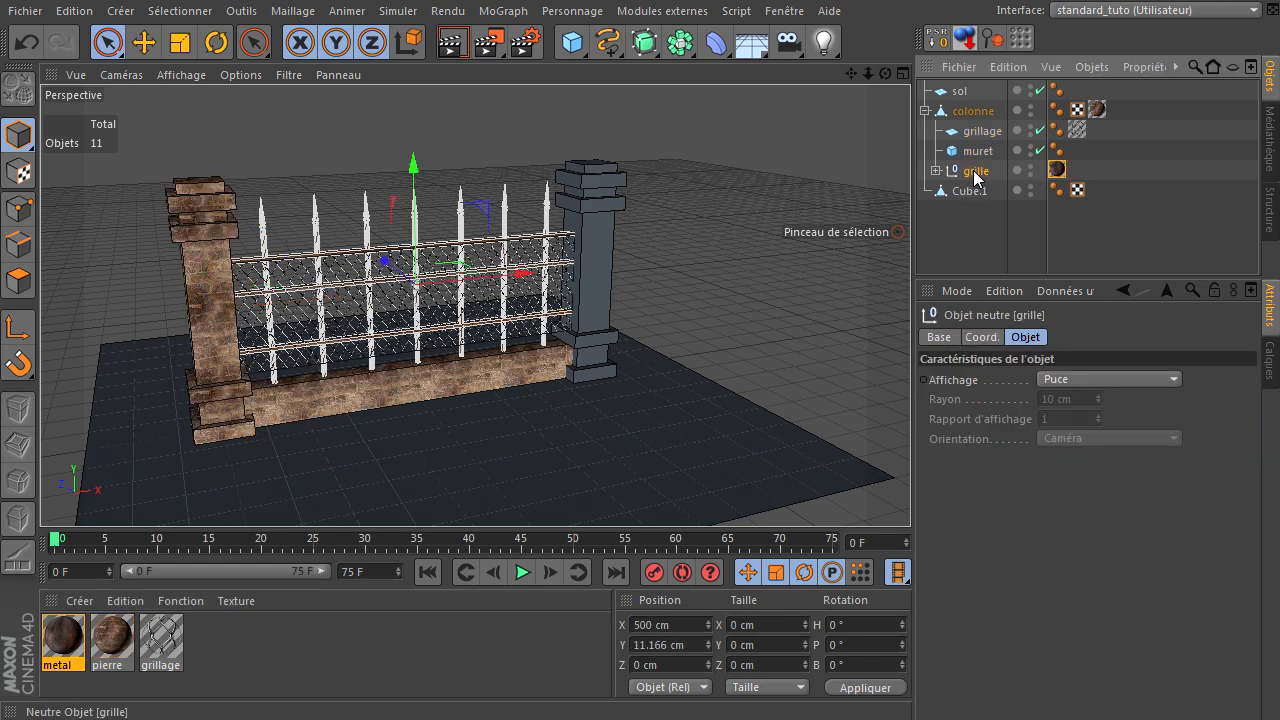
pyautogui.click(1057, 170)
pyautogui.click(1108, 482)
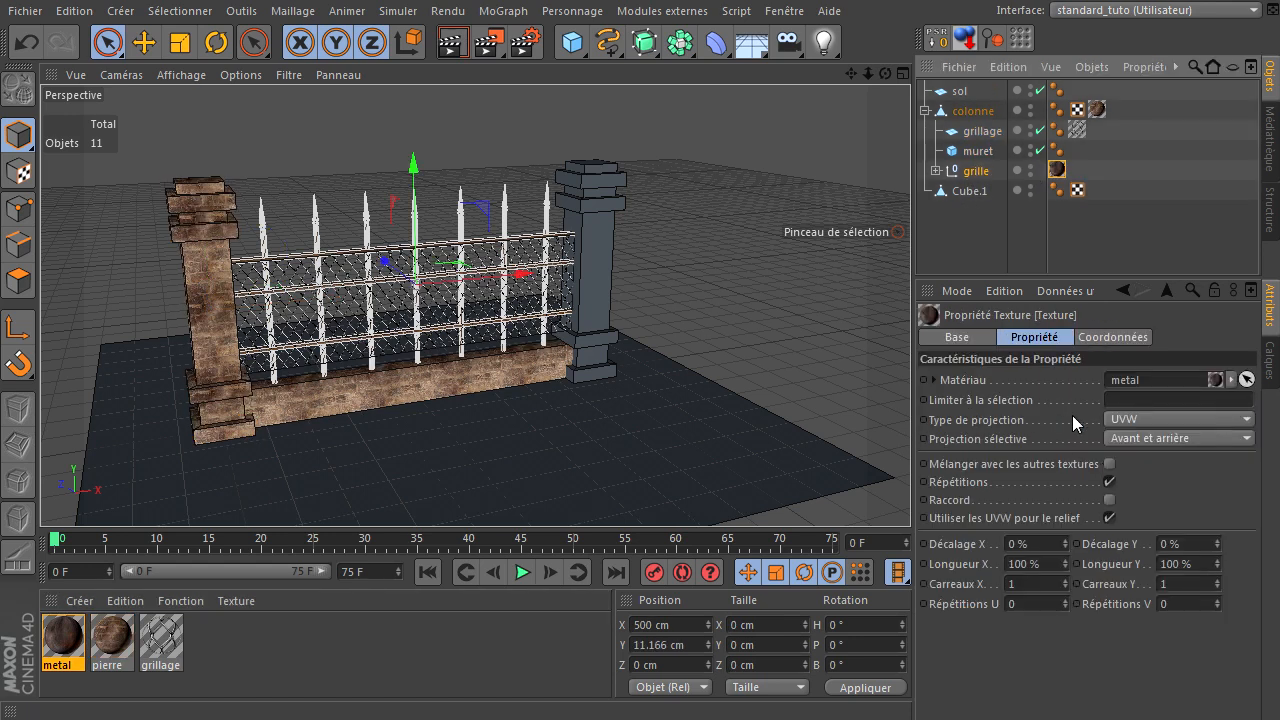
pyautogui.click(1147, 419)
pyautogui.click(1145, 500)
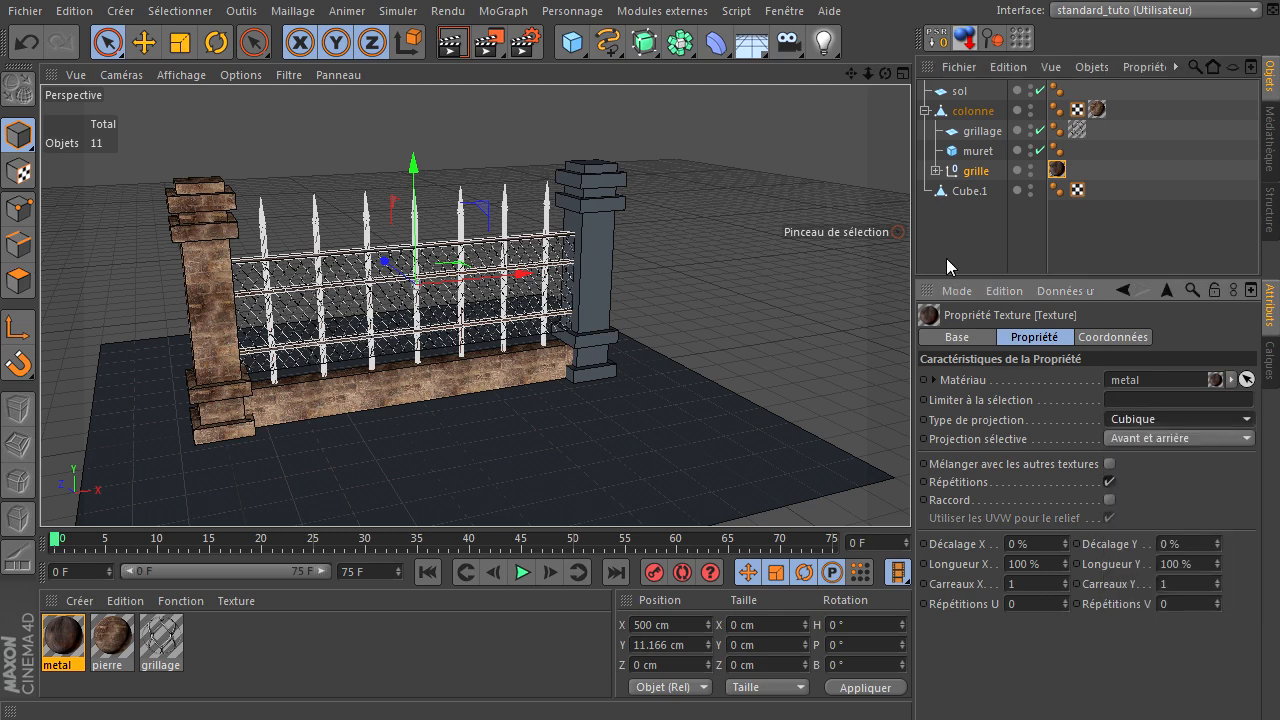
# Render a close view of the textured fence to check its stone and metal materials.
pyautogui.click(954, 243)
pyautogui.scroll(5, 351, 266)
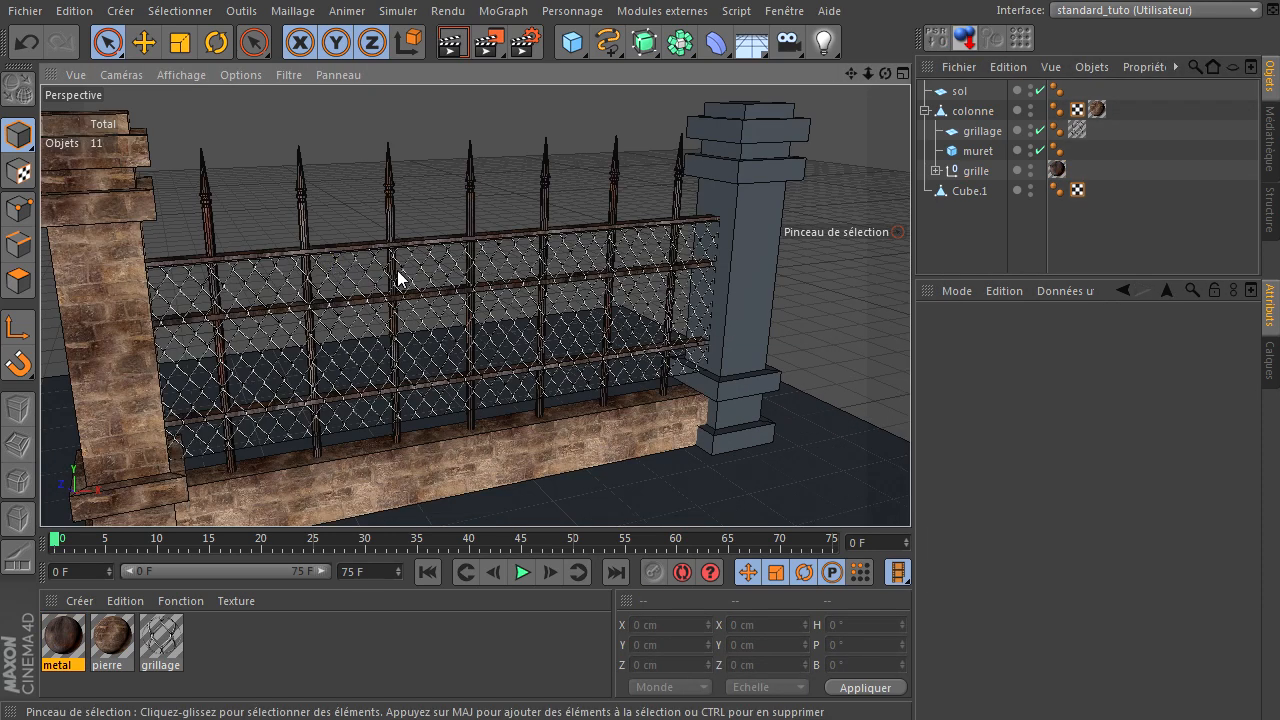
pyautogui.moveTo(910, 490); pyautogui.dragTo(907, 487)
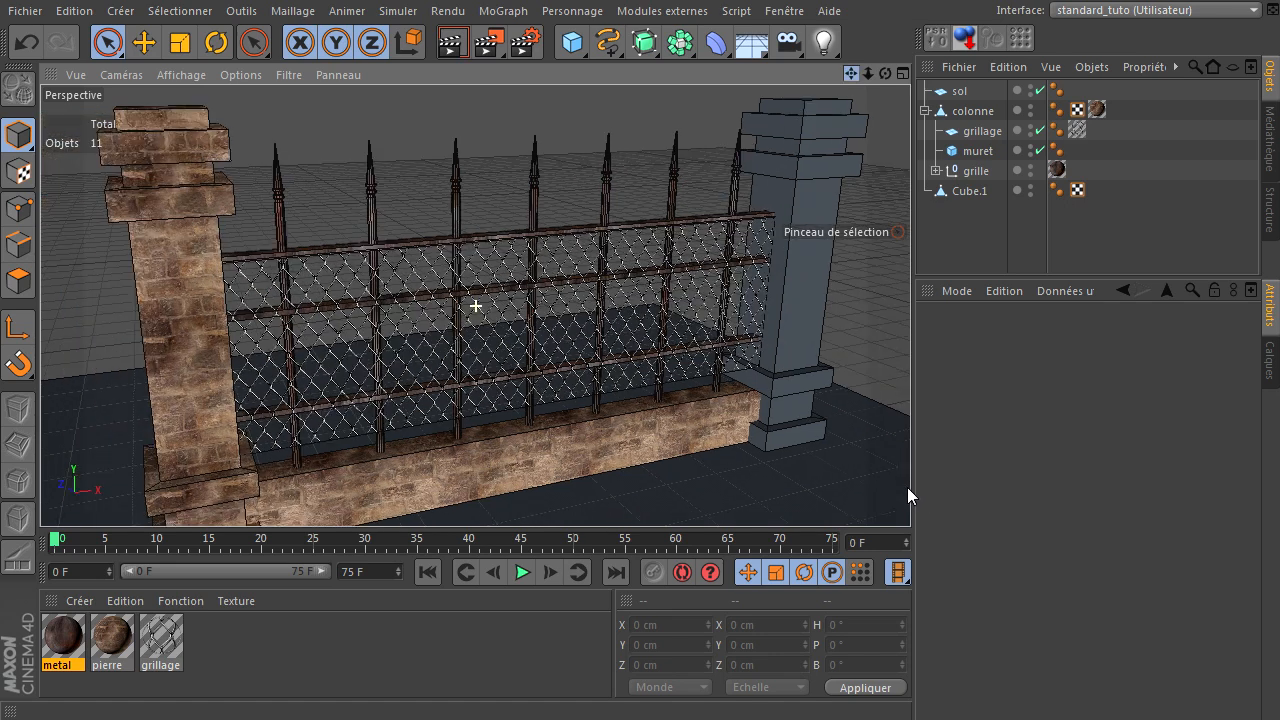
pyautogui.click(453, 43)
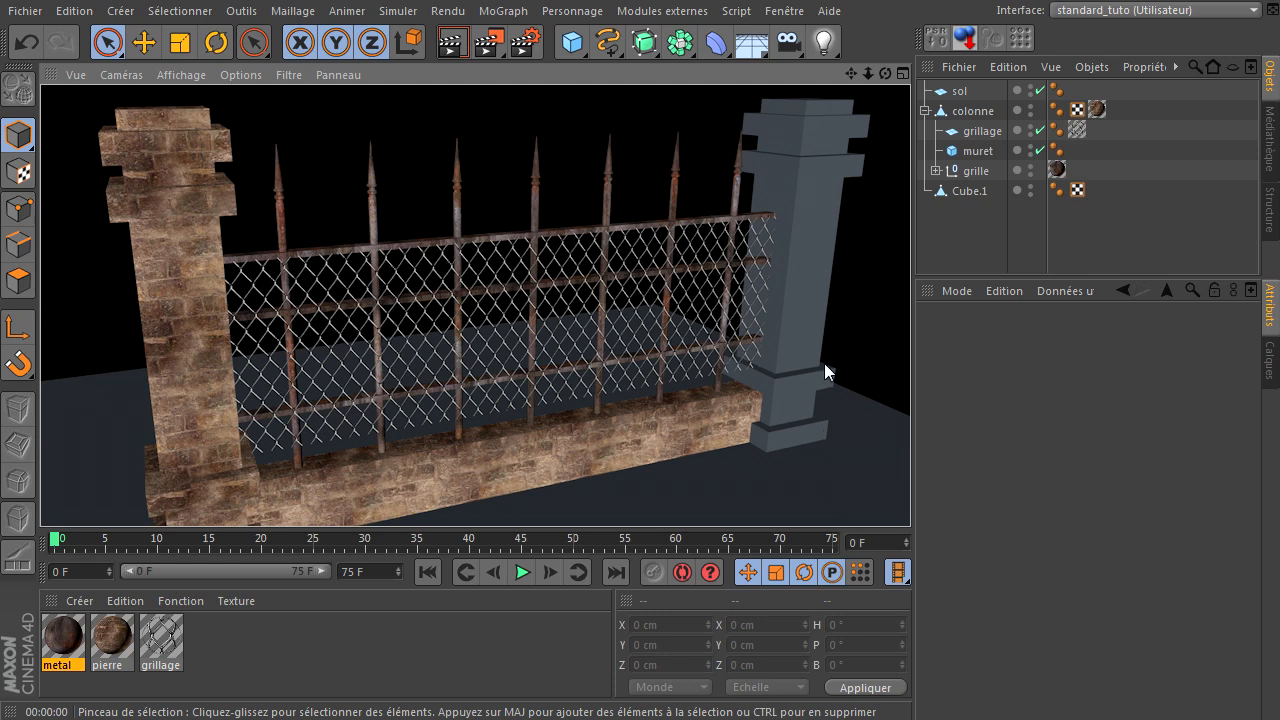
# Delete the untextured second column, Cube.1.
pyautogui.click(1074, 219)
pyautogui.click(958, 193)
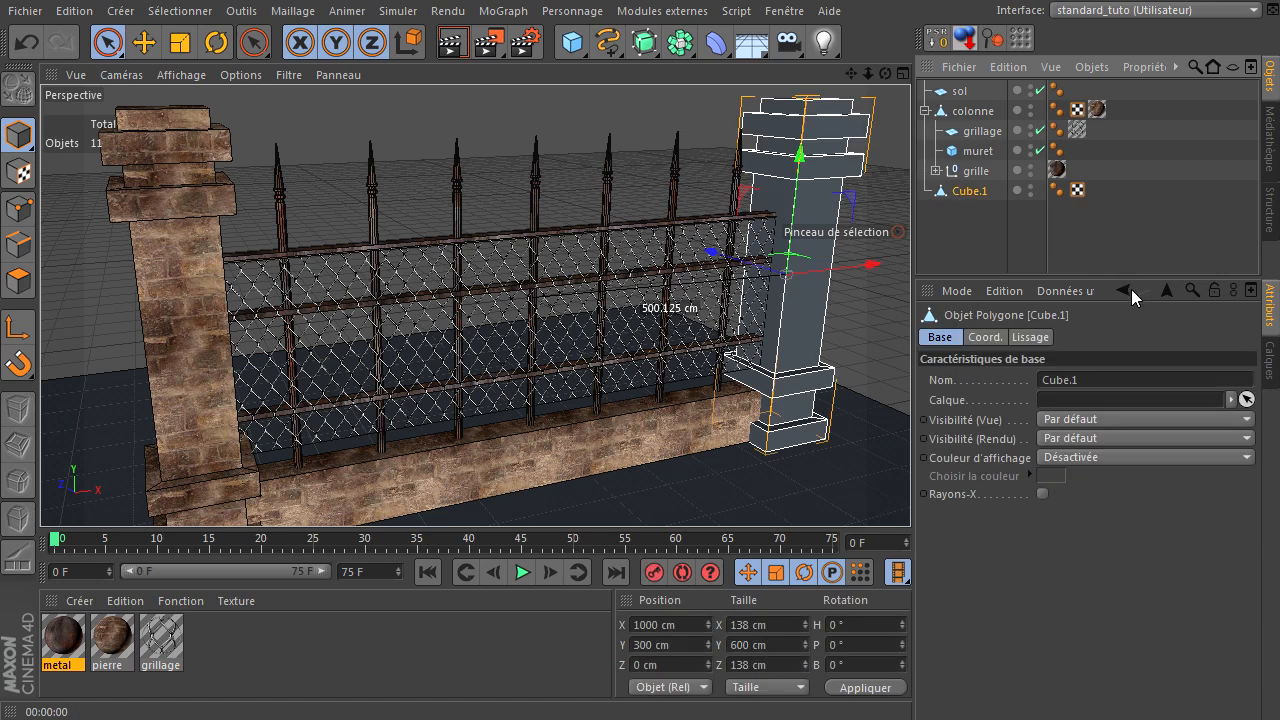
pyautogui.press('Delete')
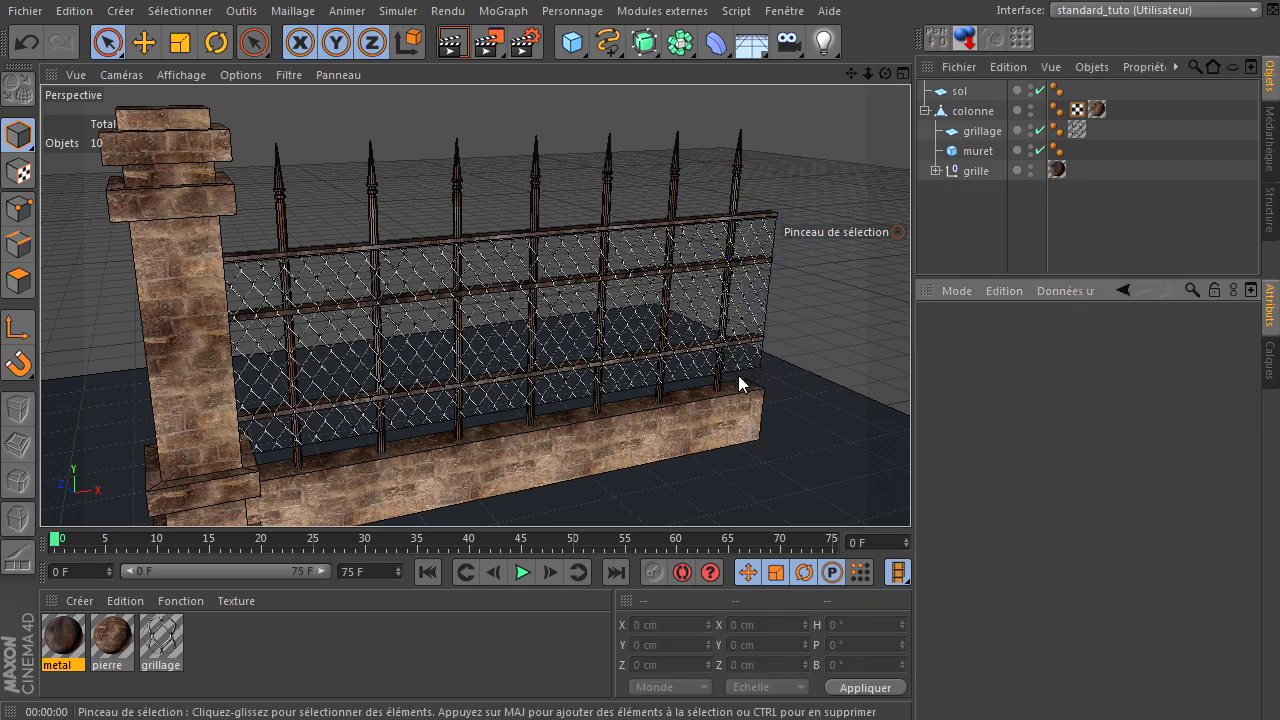
pyautogui.scroll(-5, 746, 296)
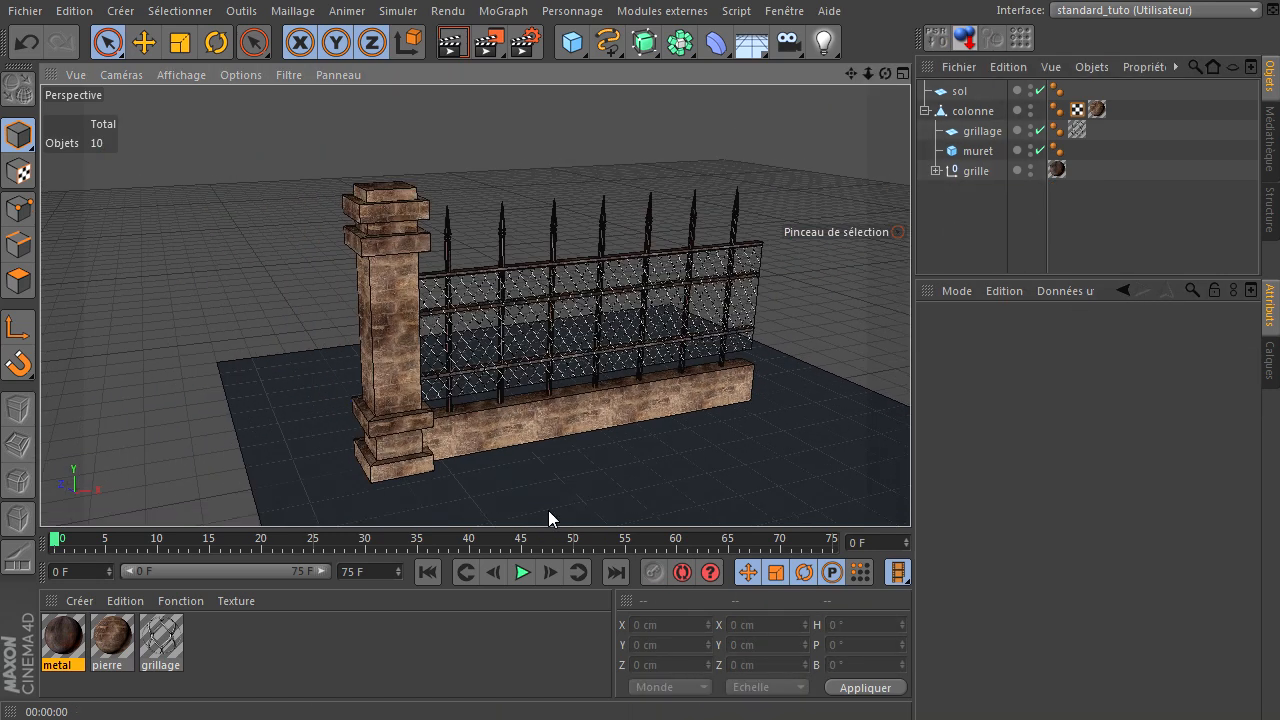
# Create a new material without specularity and load RoadsDirt0016_1_S.jpg as its colour texture, copying the image into the project.
pyautogui.doubleClick(355, 637)
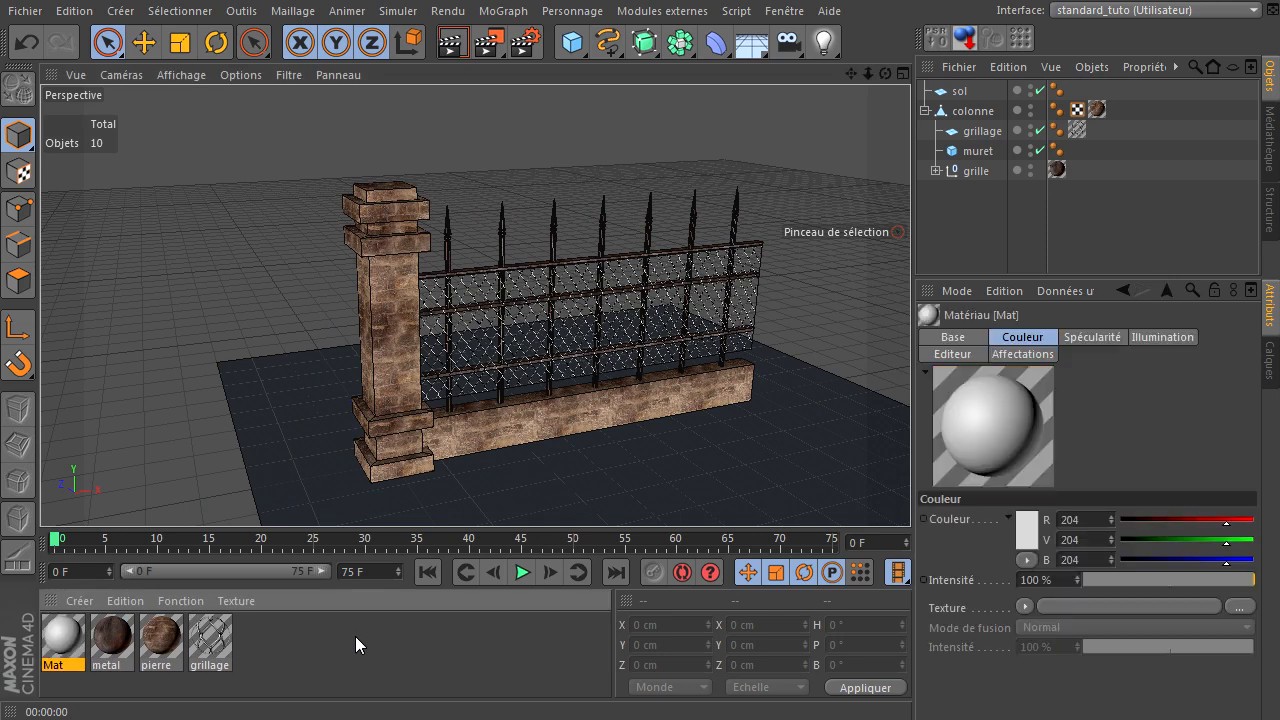
pyautogui.doubleClick(53, 635)
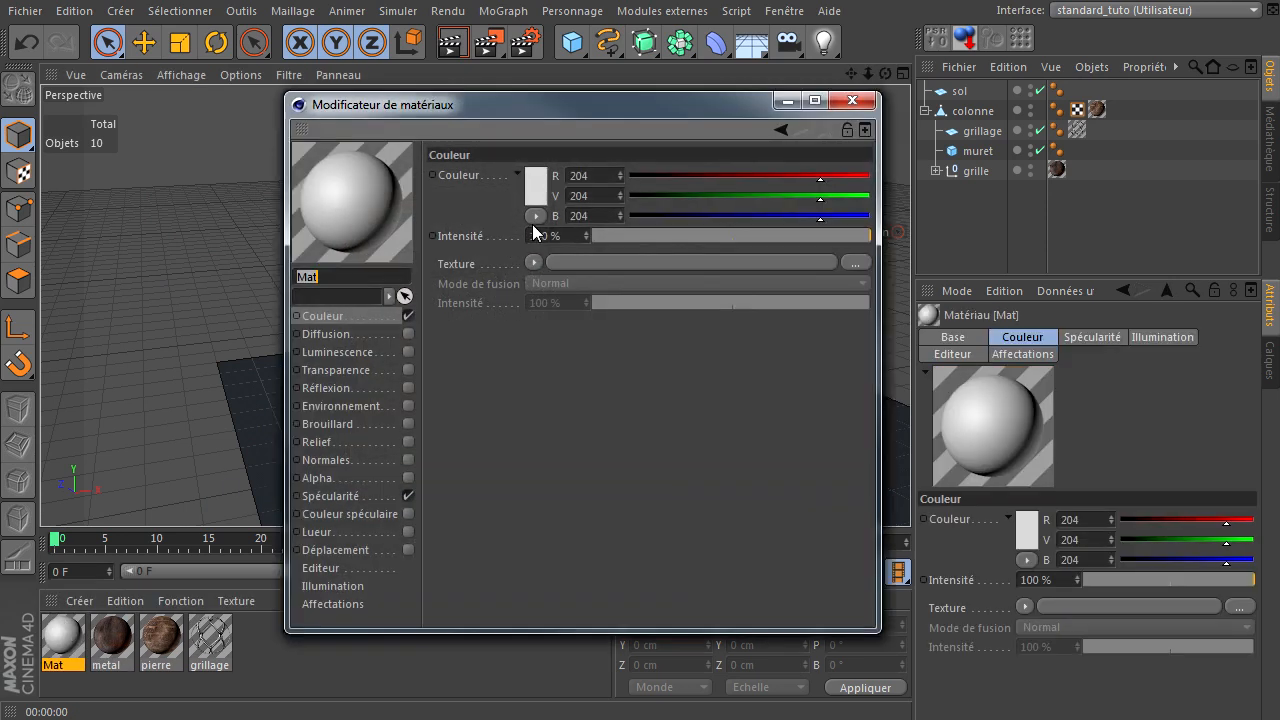
pyautogui.click(409, 496)
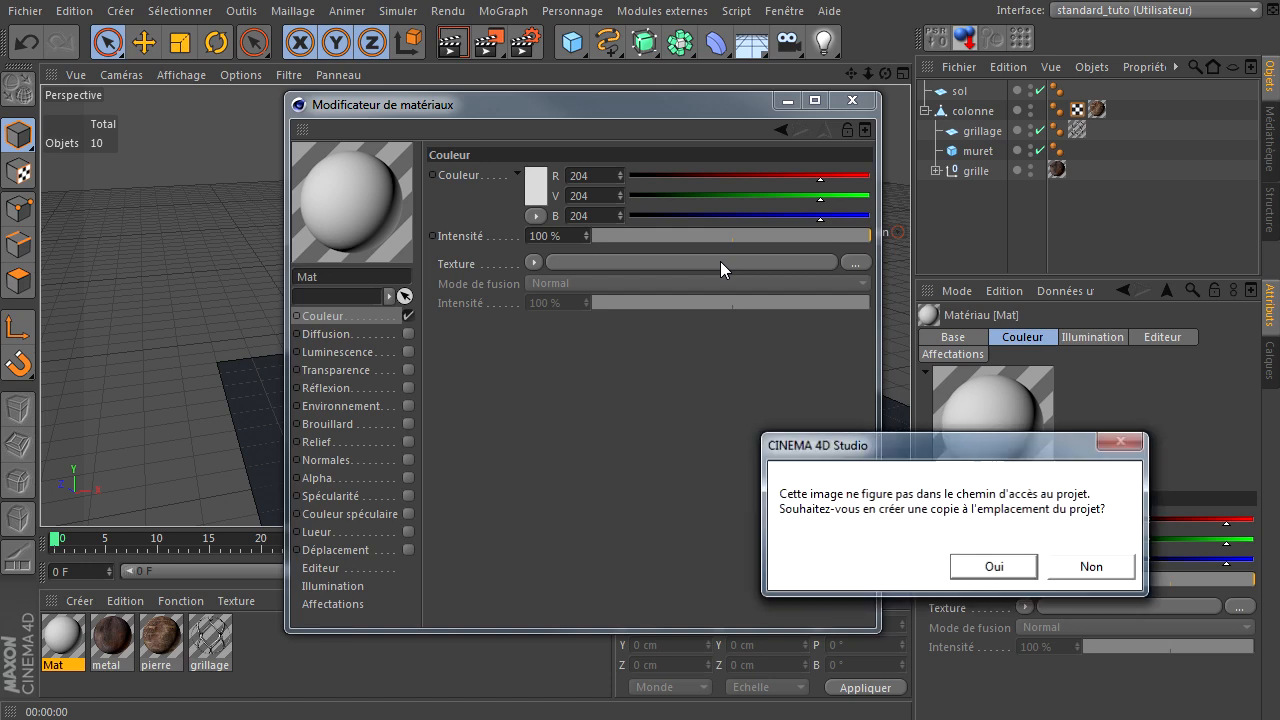
pyautogui.click(1000, 566)
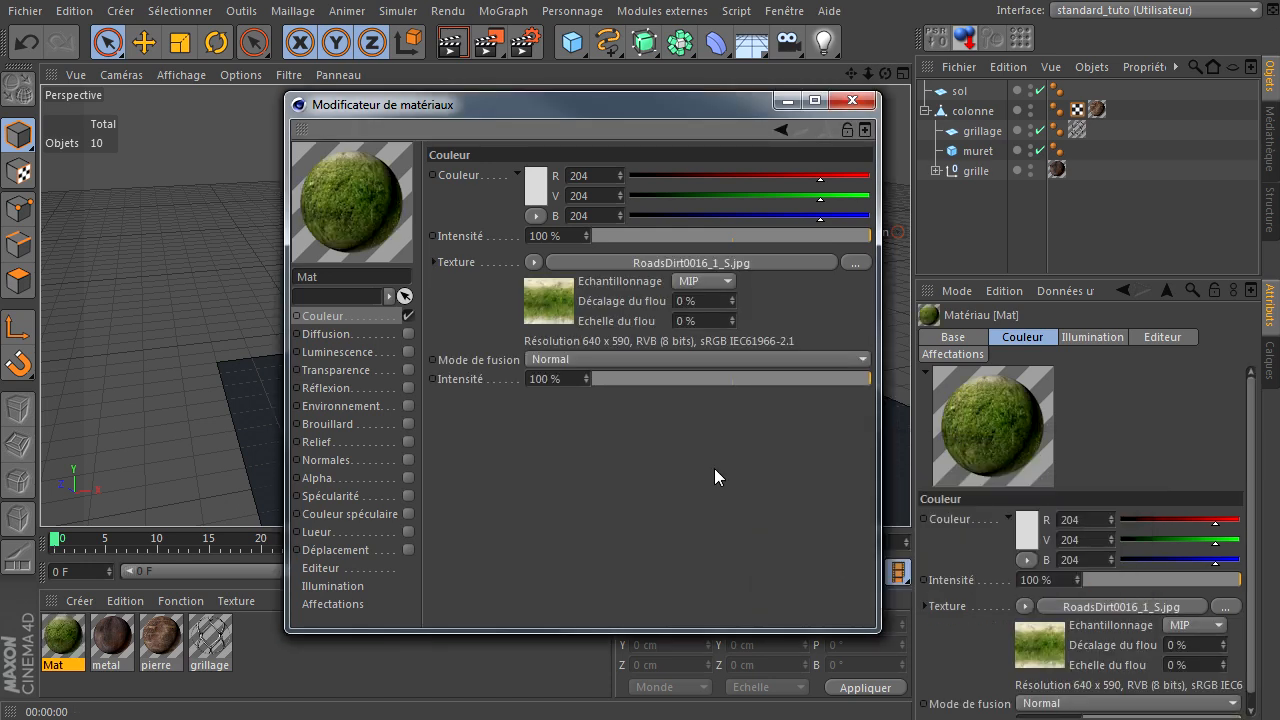
# Enable displacement on the new material using RoadsDirt0016_1_S_bump.jpg, copied into the project, with sampling set to Sans.
pyautogui.click(408, 550)
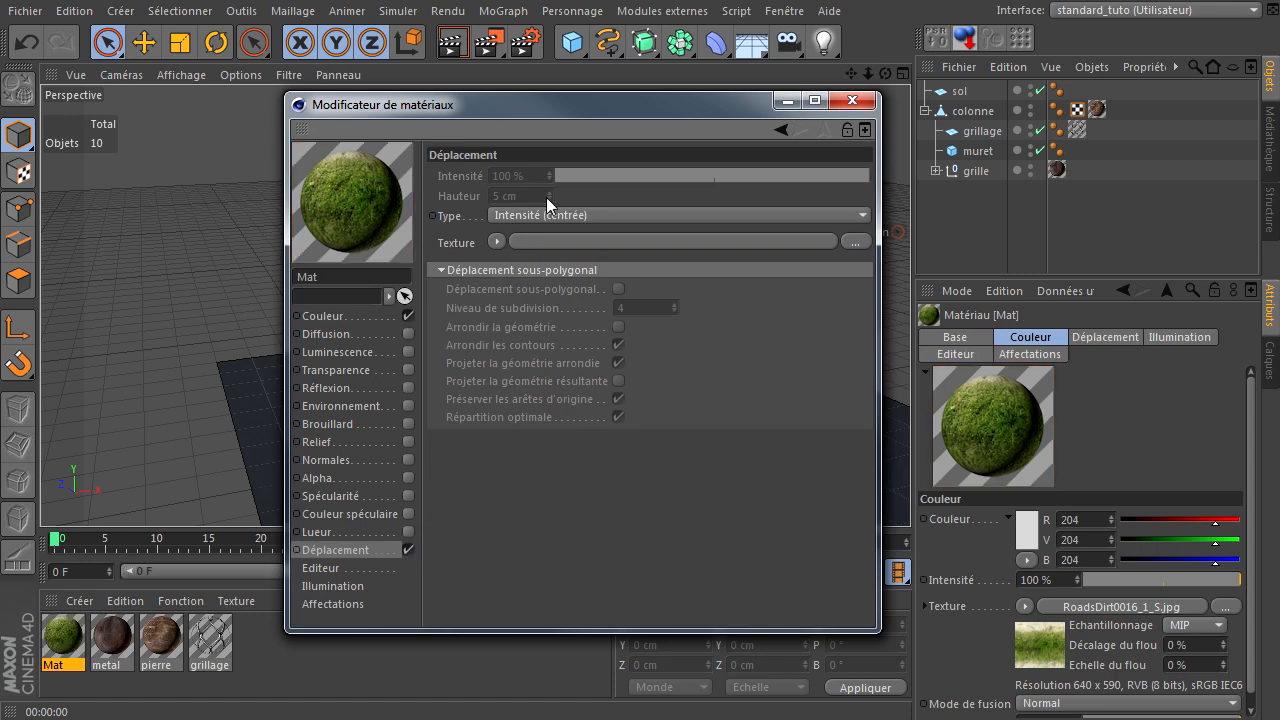
pyautogui.click(703, 241)
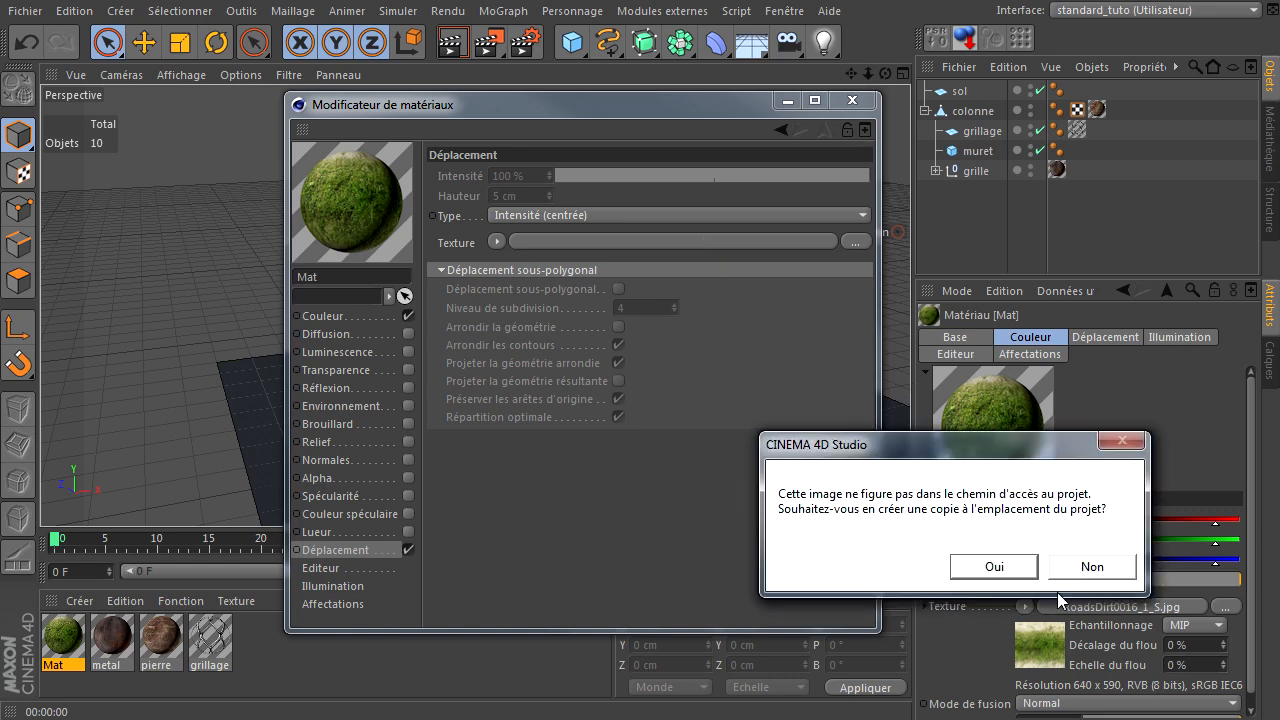
pyautogui.click(1007, 567)
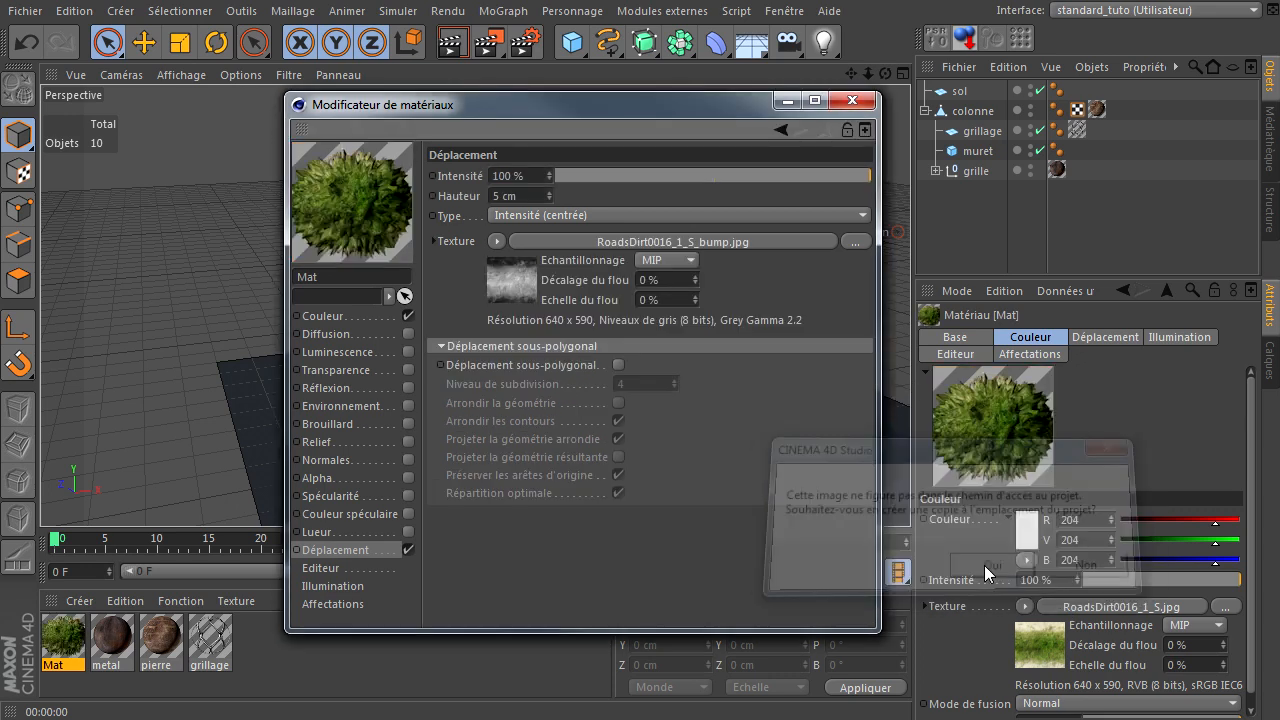
pyautogui.click(672, 263)
pyautogui.click(660, 281)
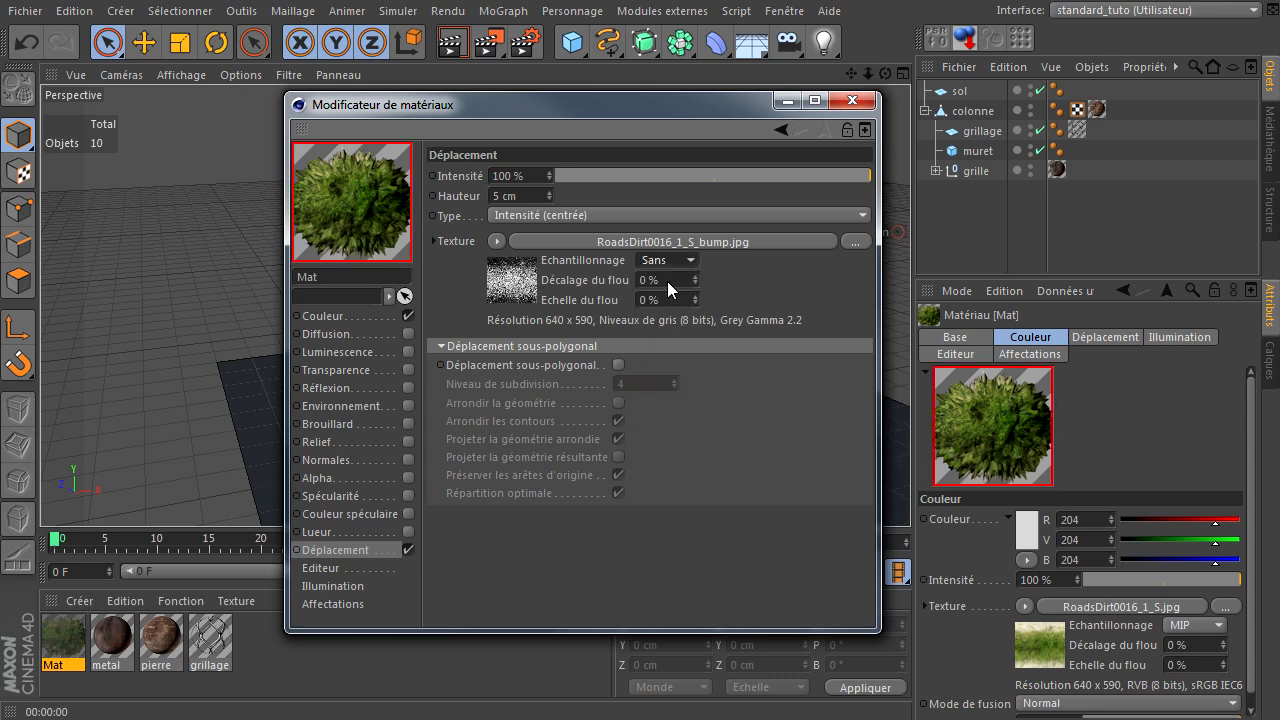
# Set the sampling of the new material's RoadsDirt0016_1_S.jpg colour texture to Sans.
pyautogui.click(378, 318)
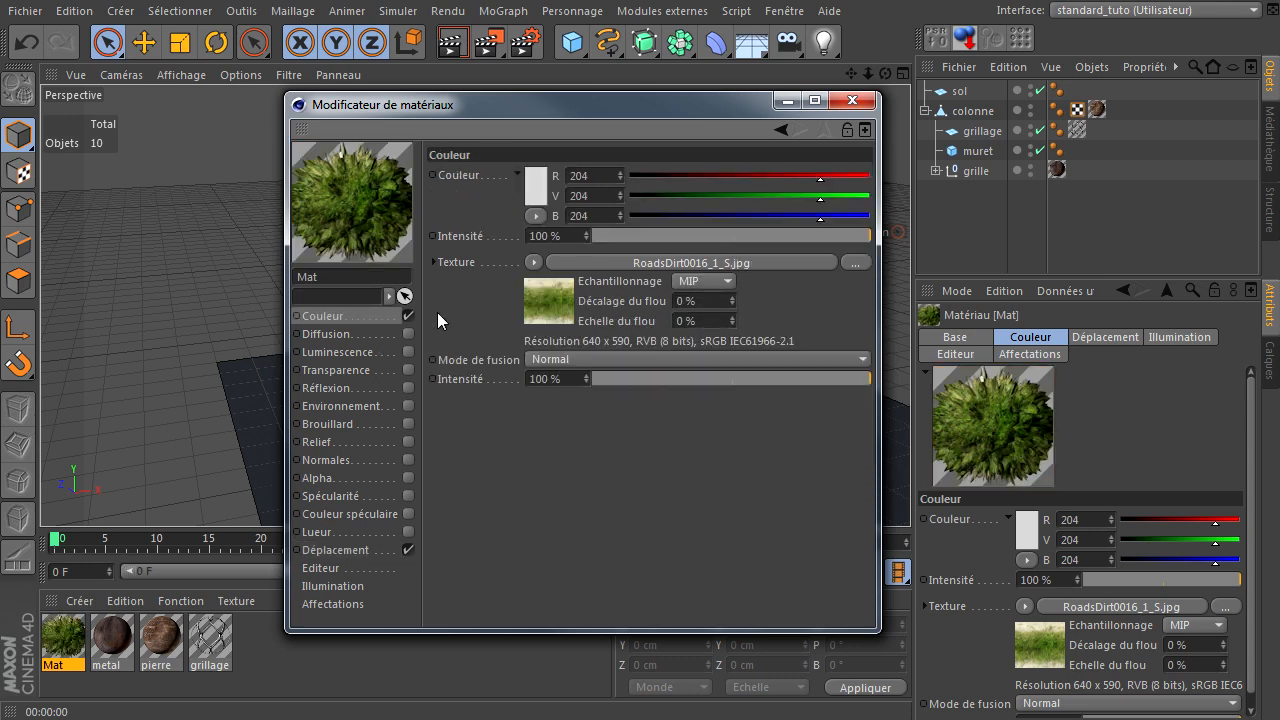
pyautogui.click(711, 280)
pyautogui.click(709, 301)
# Apply the grass material Mat to the sol plane and render the view.
pyautogui.moveTo(658, 108); pyautogui.dragTo(1031, 281)
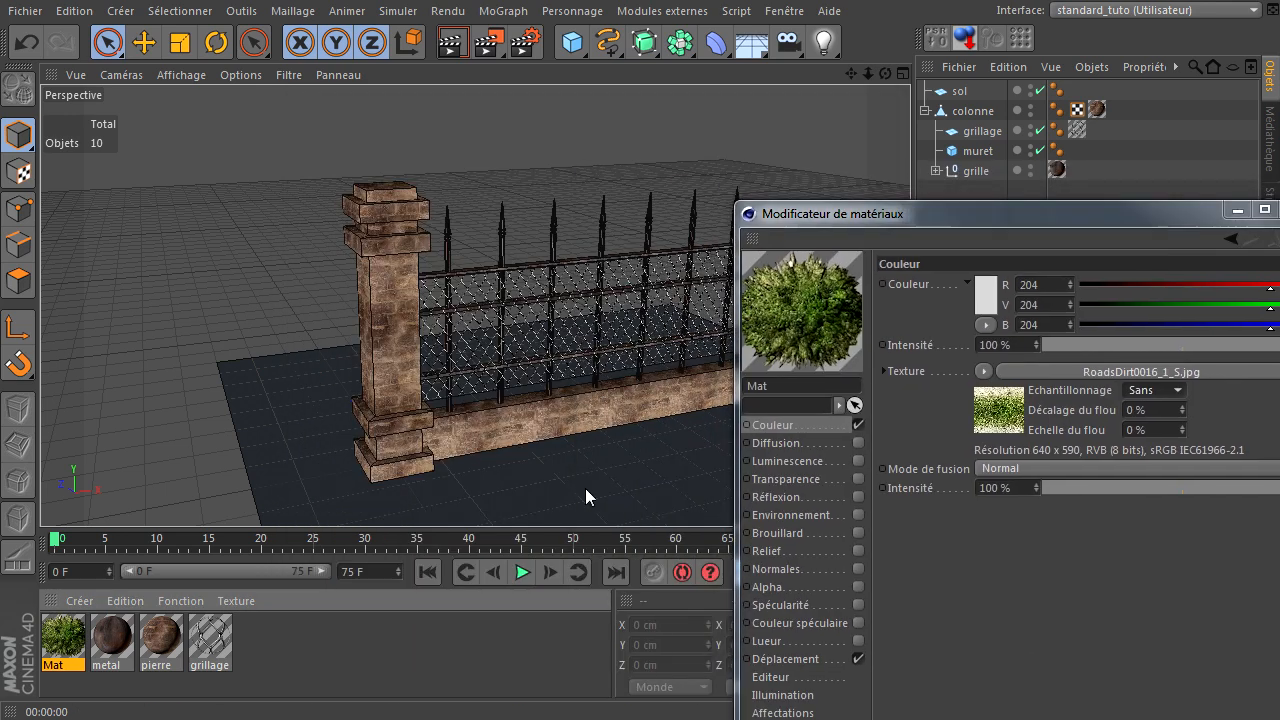
pyautogui.moveTo(944, 91); pyautogui.dragTo(947, 92)
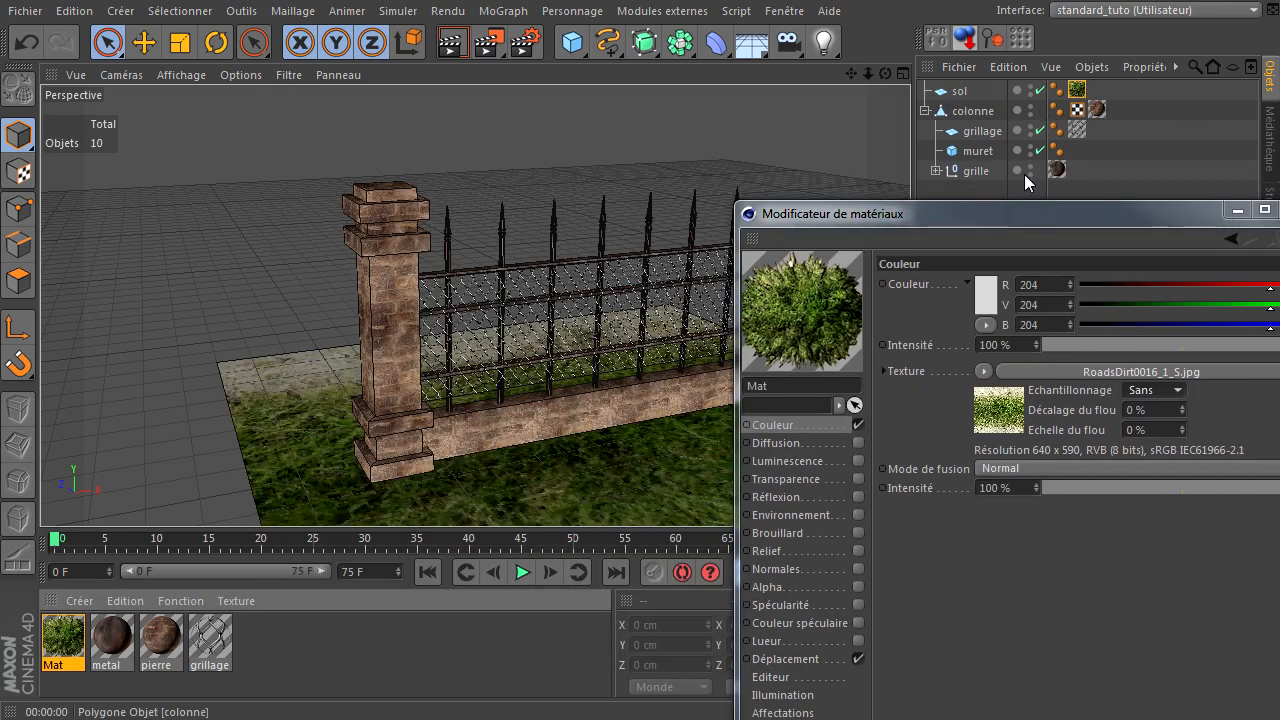
pyautogui.moveTo(992, 219); pyautogui.dragTo(1279, 340)
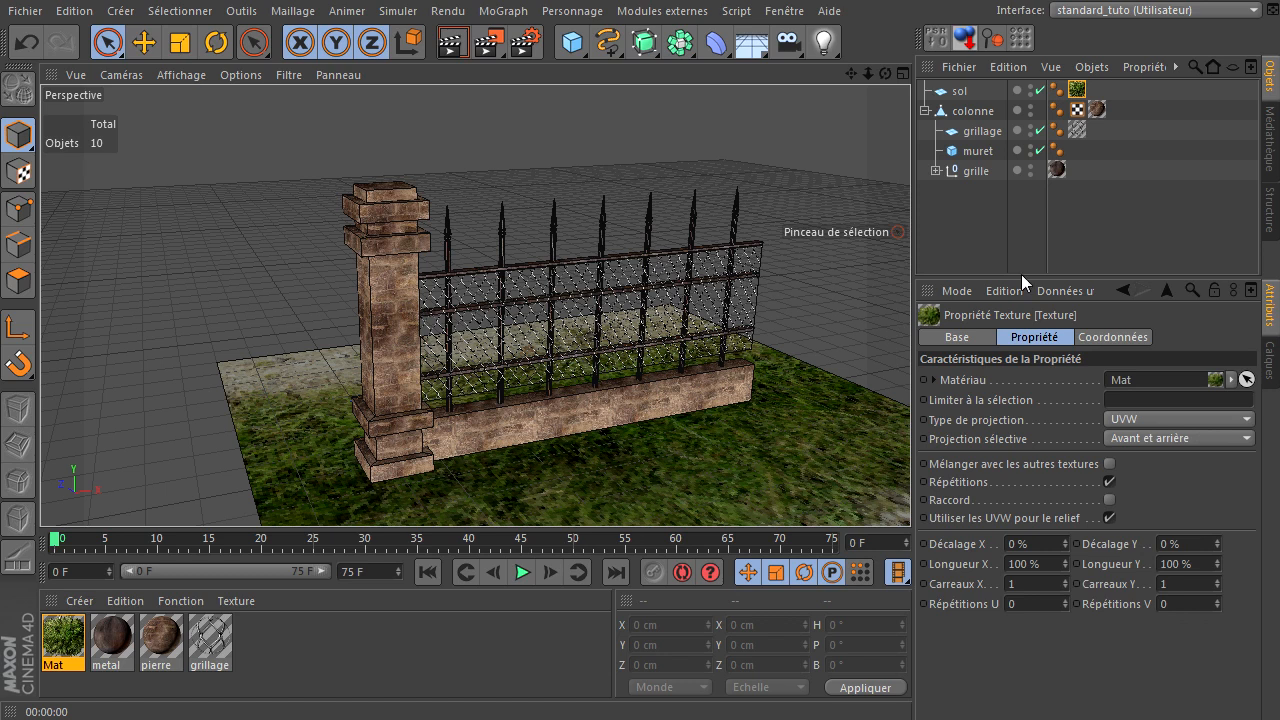
pyautogui.click(449, 47)
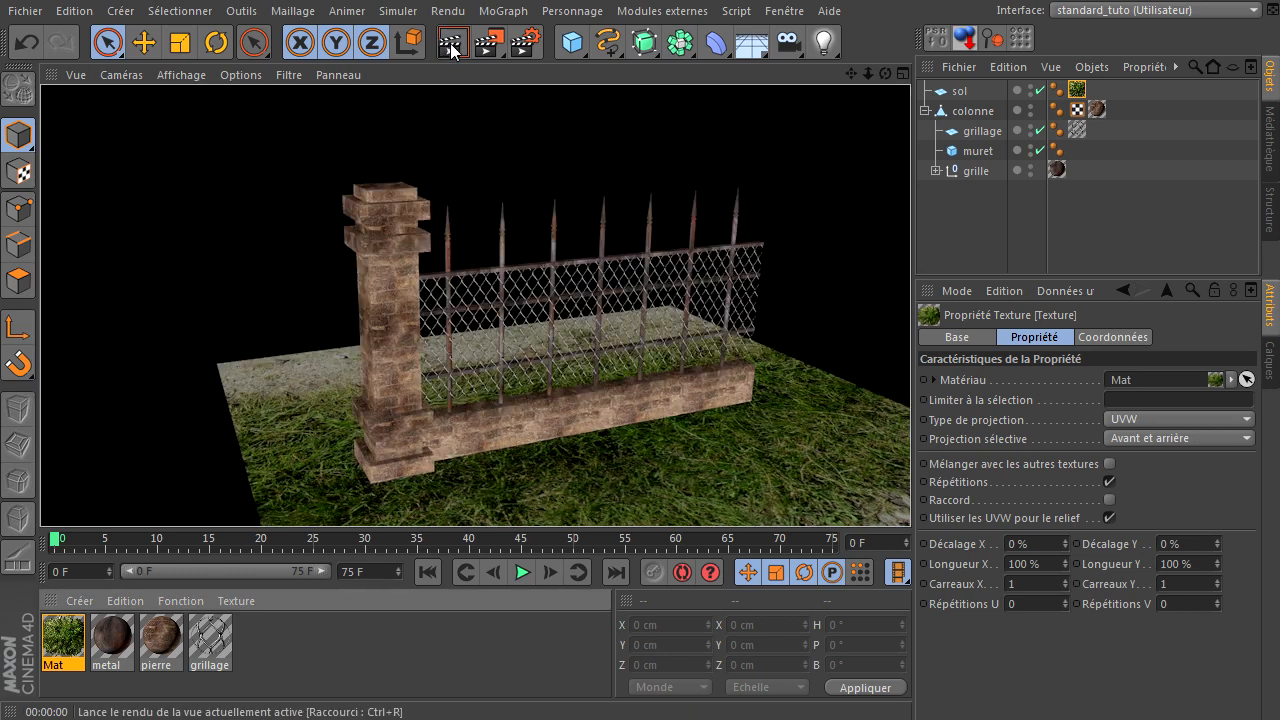
# Scale the sol plane down uniformly to about 1195 cm per side and render the view.
pyautogui.moveTo(867, 73); pyautogui.dragTo(952, 72)
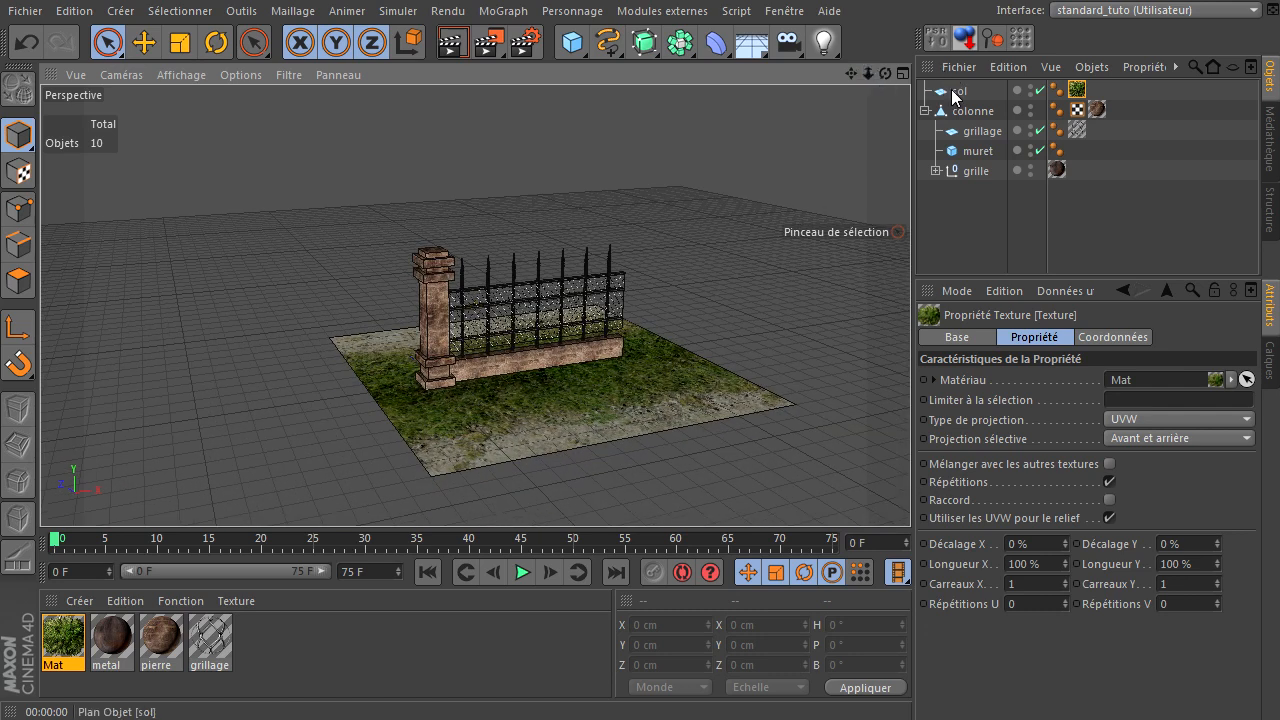
pyautogui.click(957, 90)
pyautogui.click(187, 44)
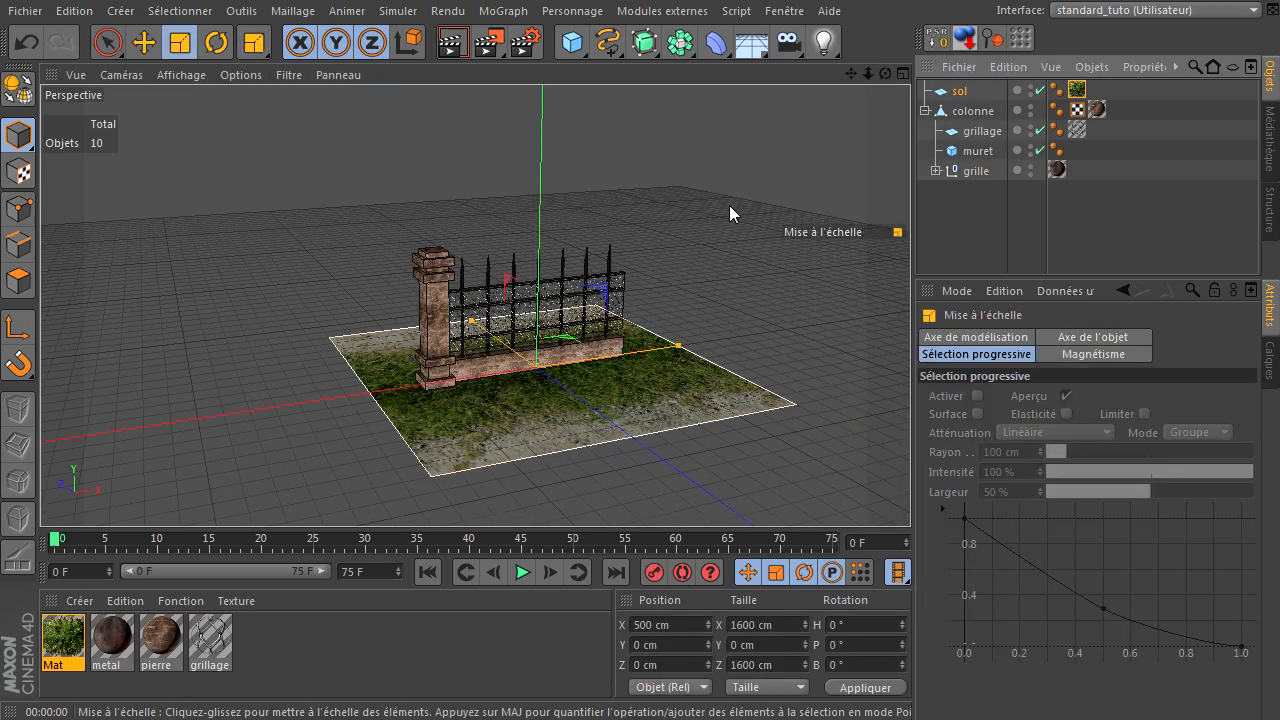
pyautogui.moveTo(729, 205); pyautogui.dragTo(493, 224)
pyautogui.scroll(3, 482, 429)
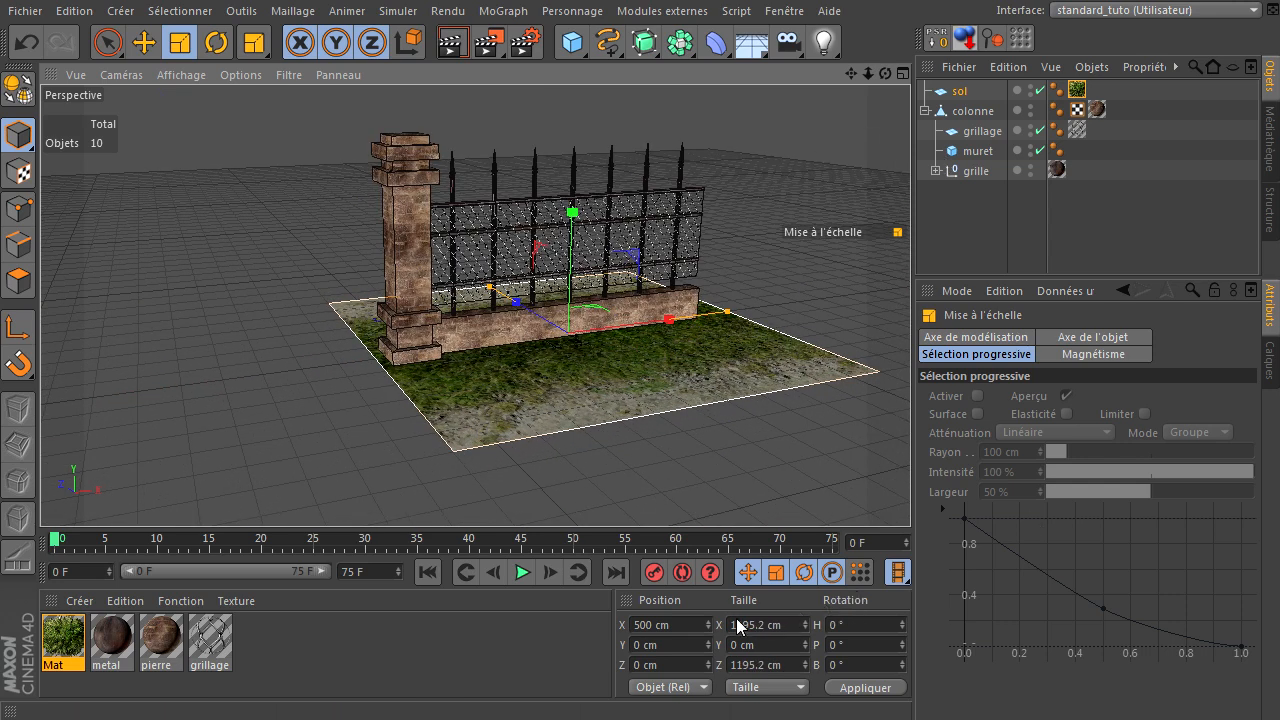
pyautogui.click(453, 48)
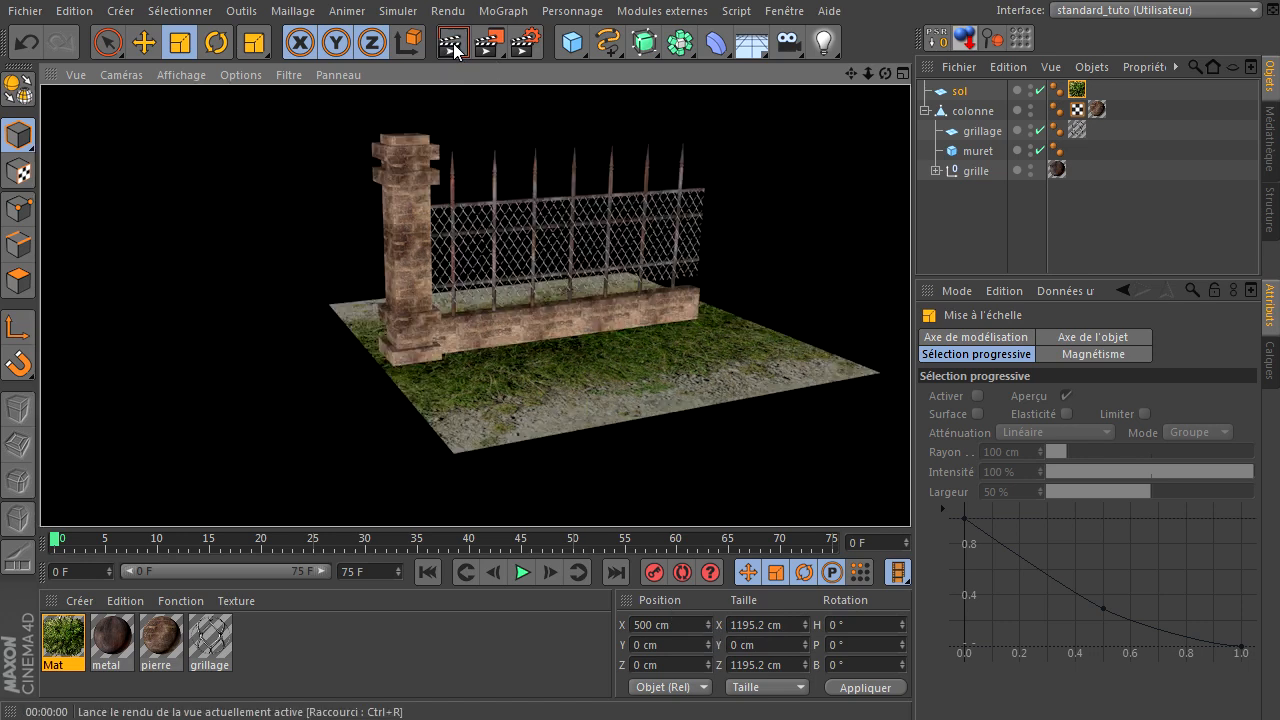
pyautogui.doubleClick(63, 637)
pyautogui.moveTo(725, 177); pyautogui.dragTo(737, 101)
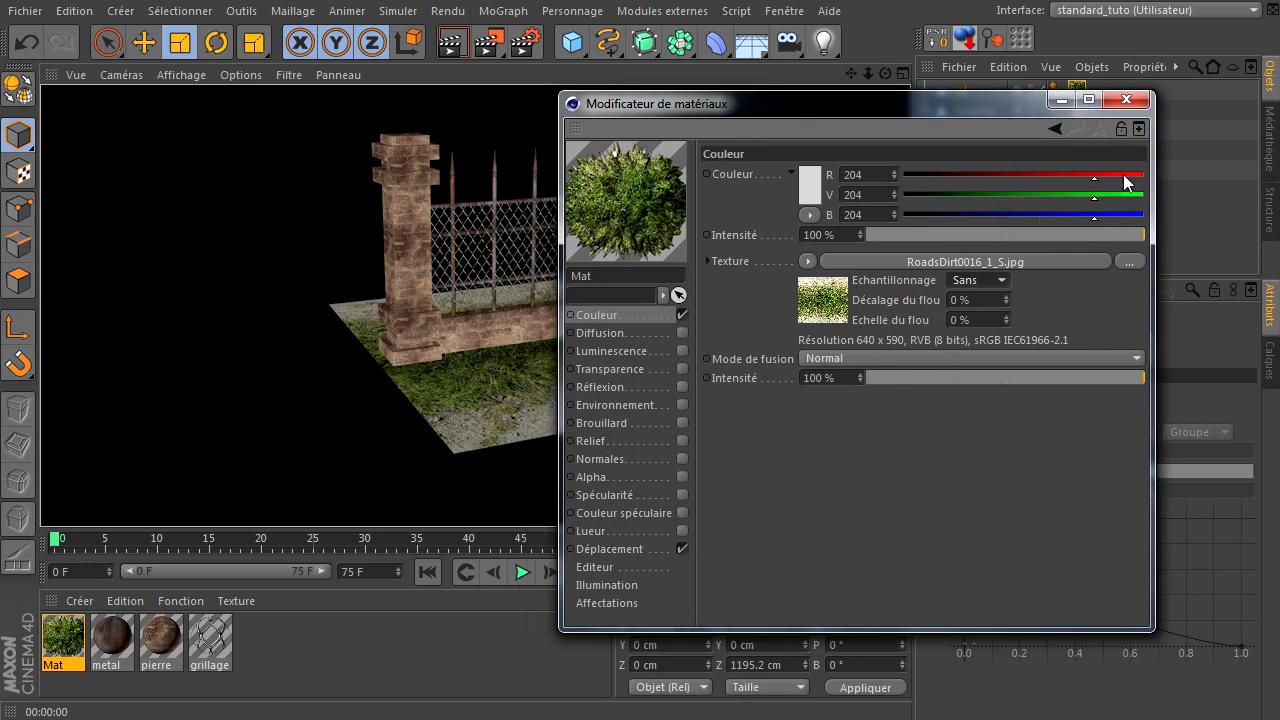
pyautogui.click(1127, 100)
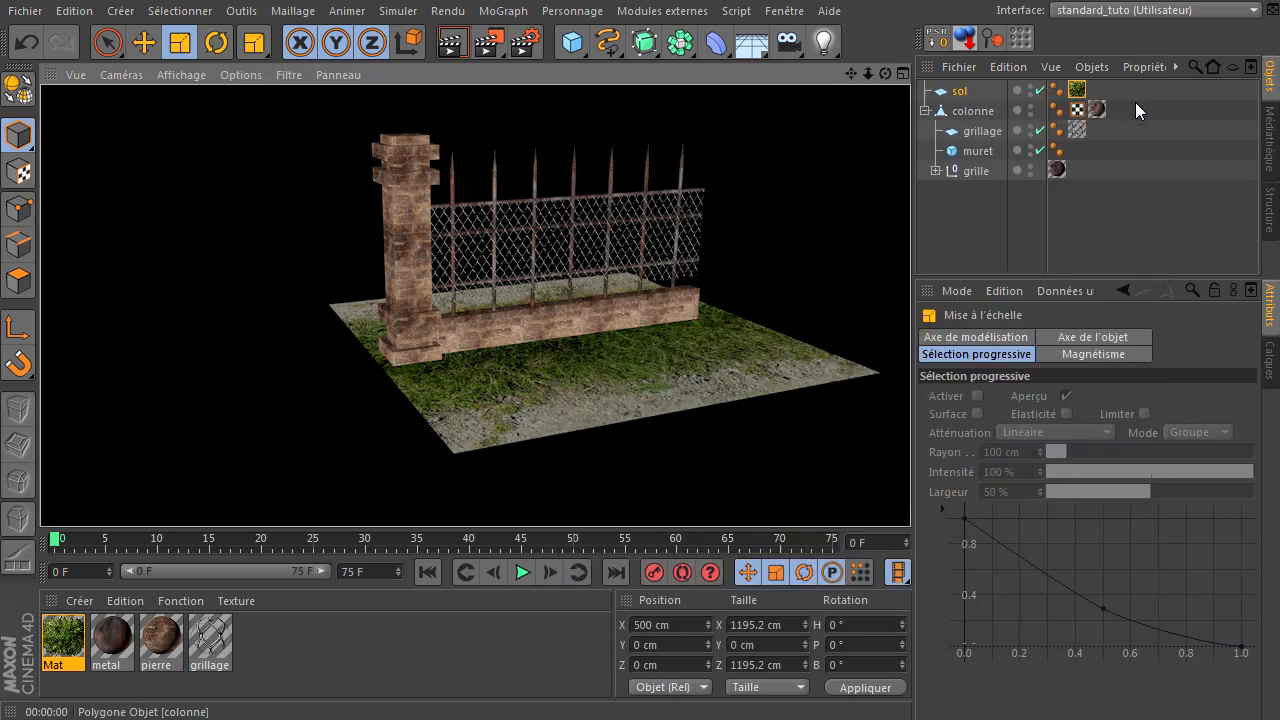
# Add a Sol floor object to the scene and render the view with it.
pyautogui.moveTo(847, 70); pyautogui.dragTo(882, 476)
pyautogui.click(744, 48)
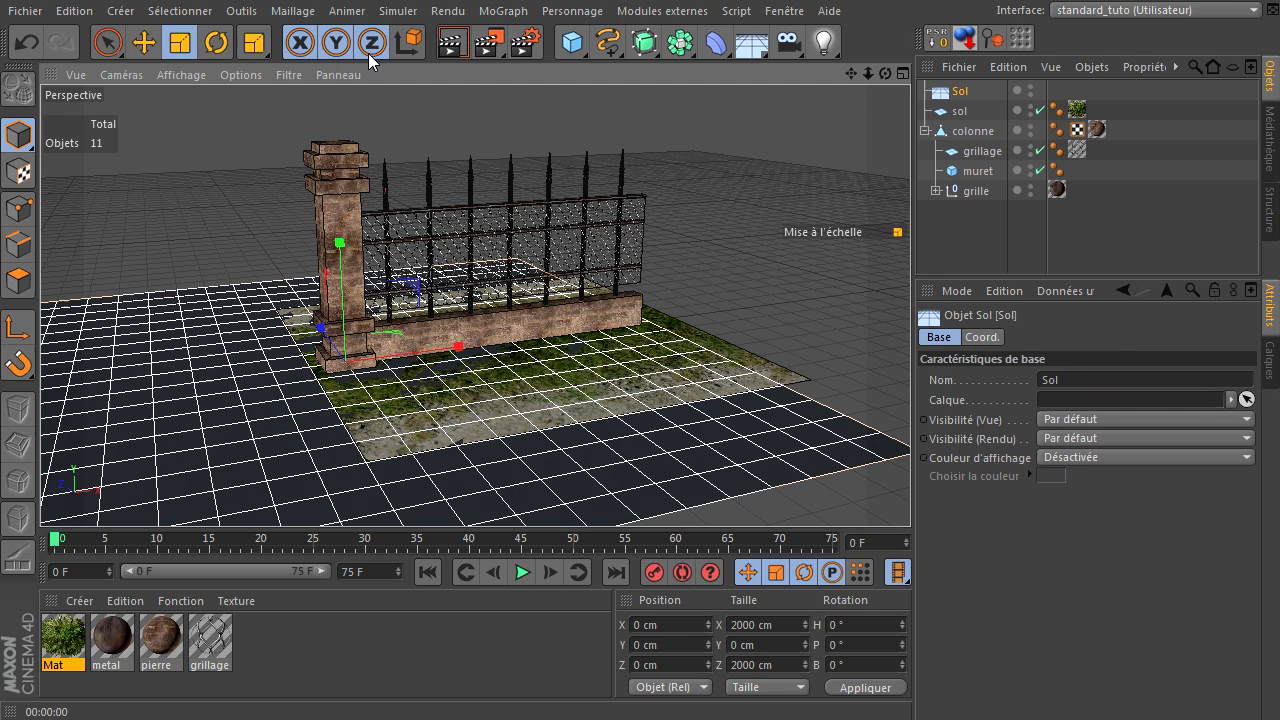
pyautogui.click(460, 45)
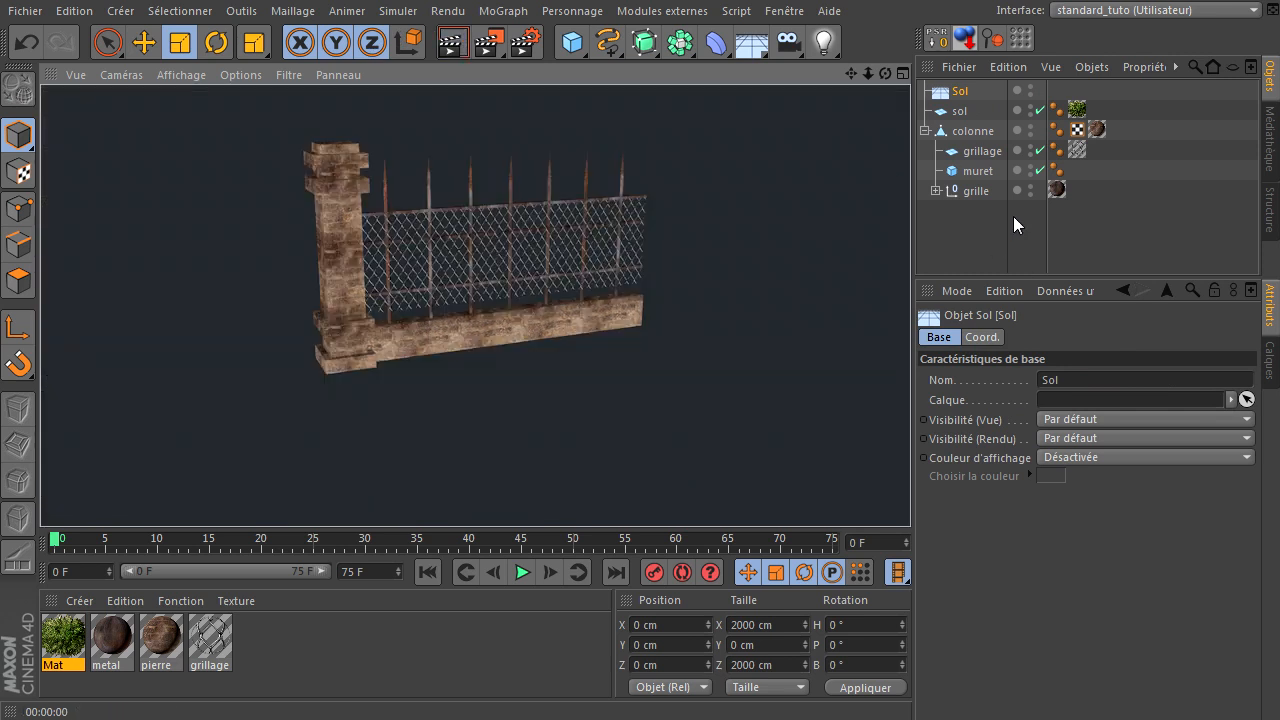
# Enable sub-polygon displacement on the sol plane's Mat material with a height of 11 cm, rendering the view to check the effect.
pyautogui.click(960, 112)
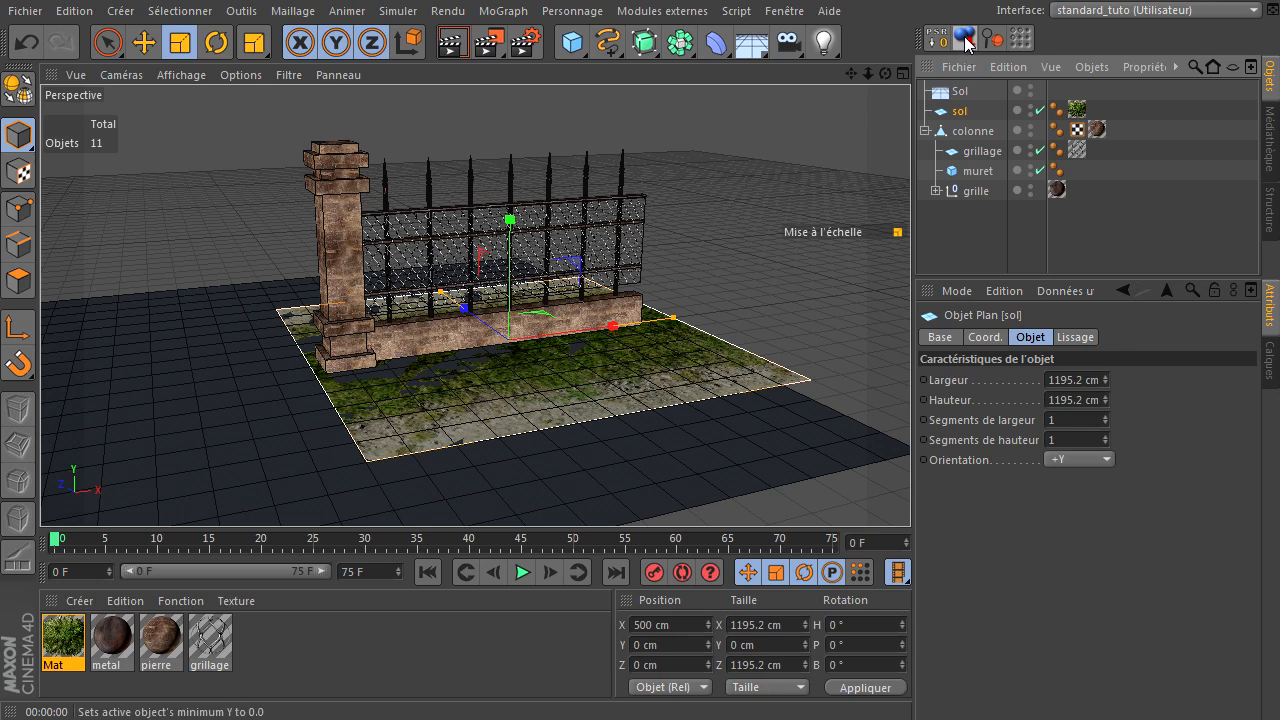
pyautogui.click(72, 645)
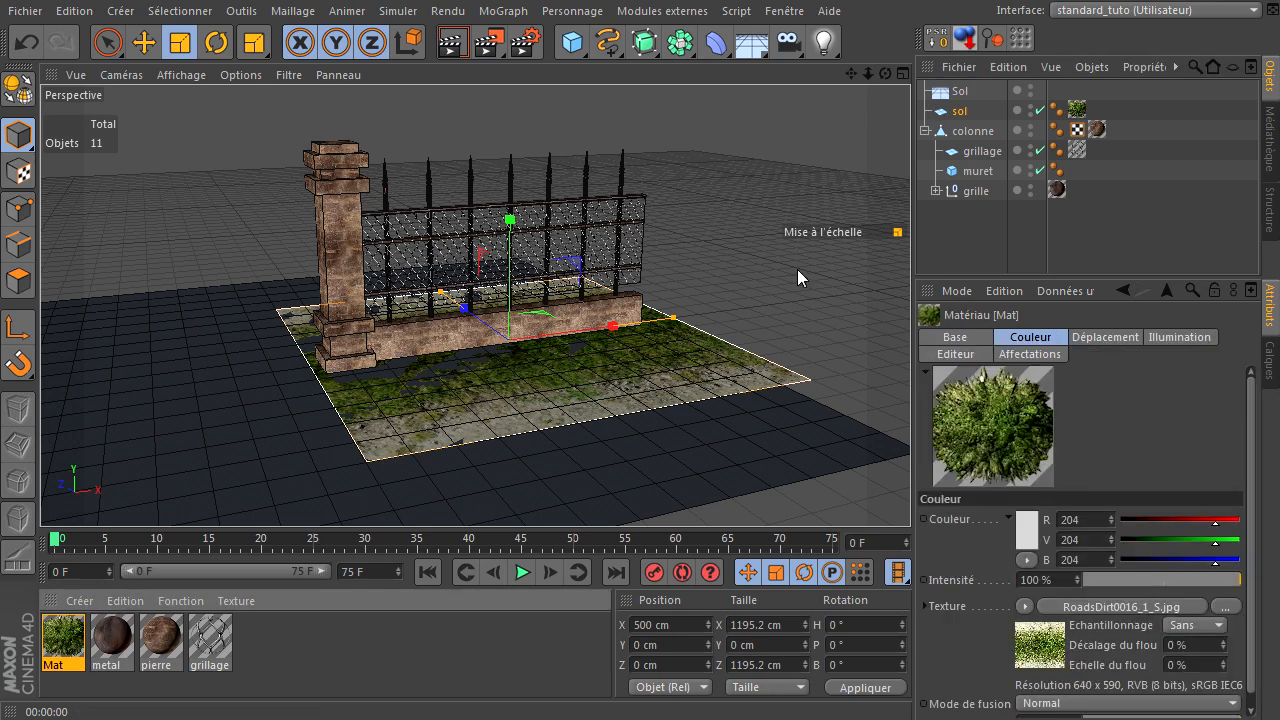
pyautogui.doubleClick(63, 640)
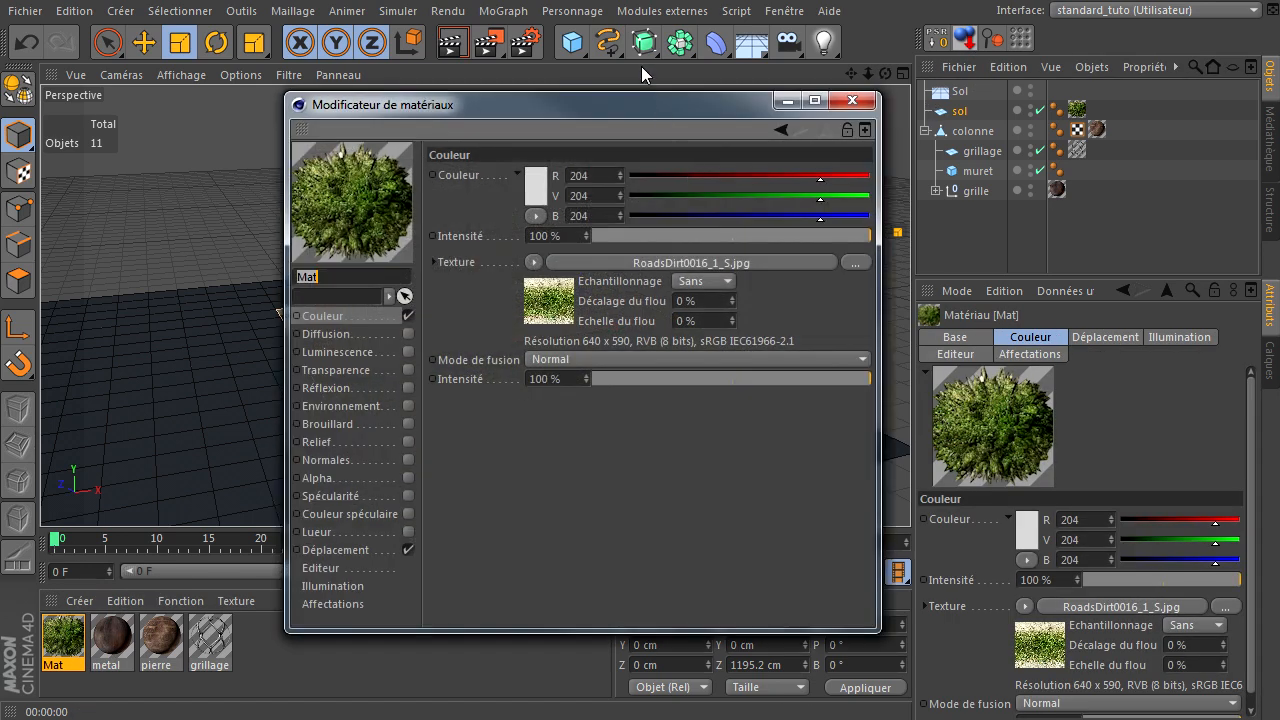
pyautogui.moveTo(601, 103); pyautogui.dragTo(980, 140)
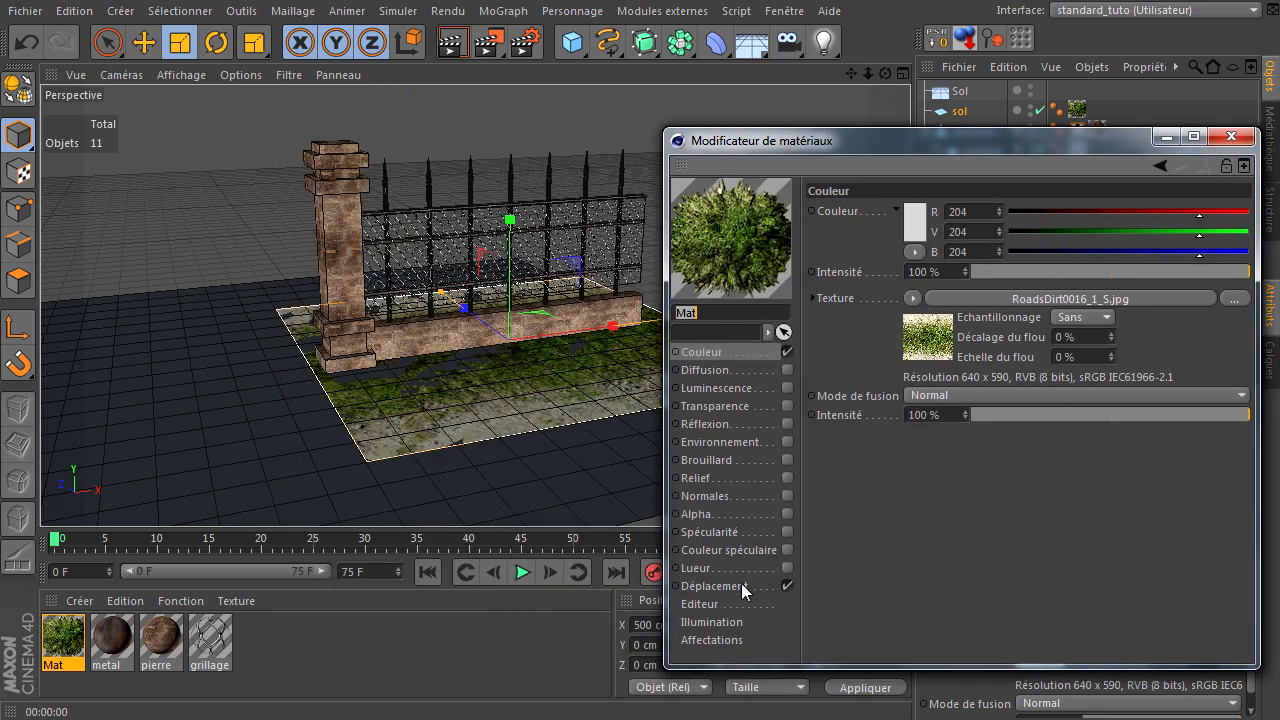
pyautogui.click(716, 586)
pyautogui.click(997, 401)
pyautogui.click(451, 42)
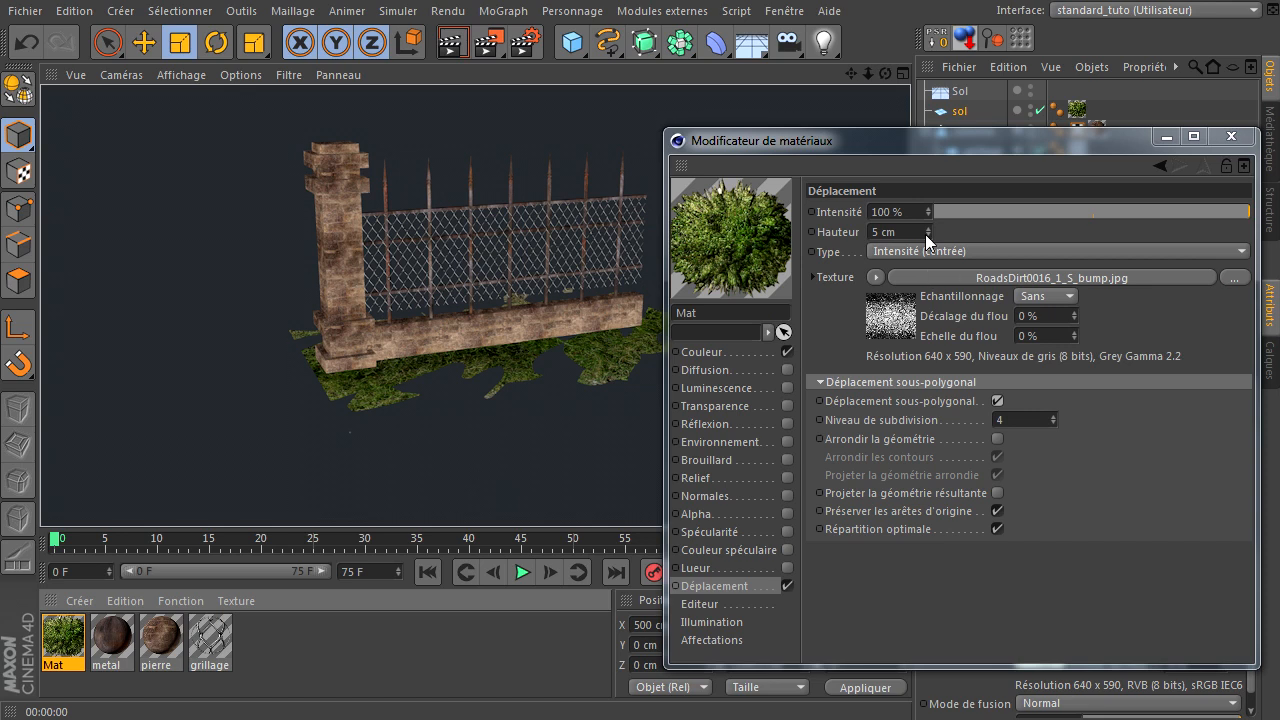
pyautogui.moveTo(928, 229); pyautogui.dragTo(928, 226)
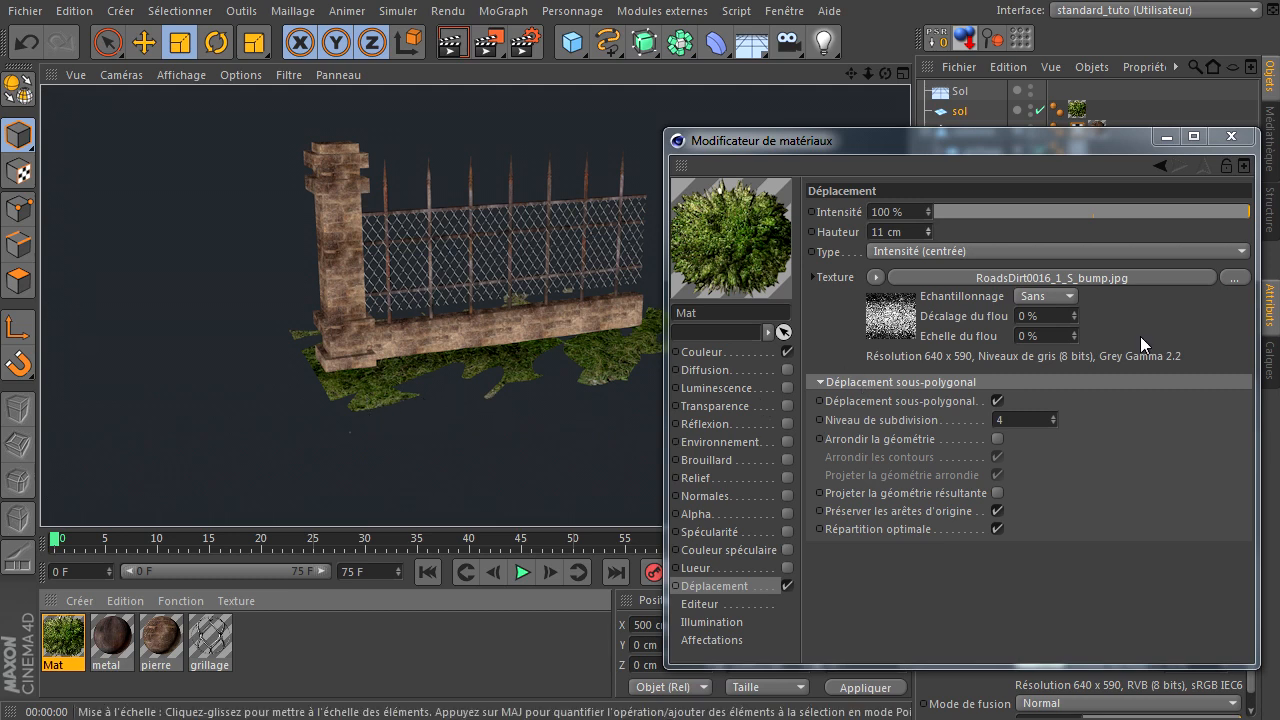
# Try MIP sampling for the displacement texture RoadsDirt0016_1_S_bump.jpg in a render, and return it to Sans with another render.
pyautogui.click(1069, 297)
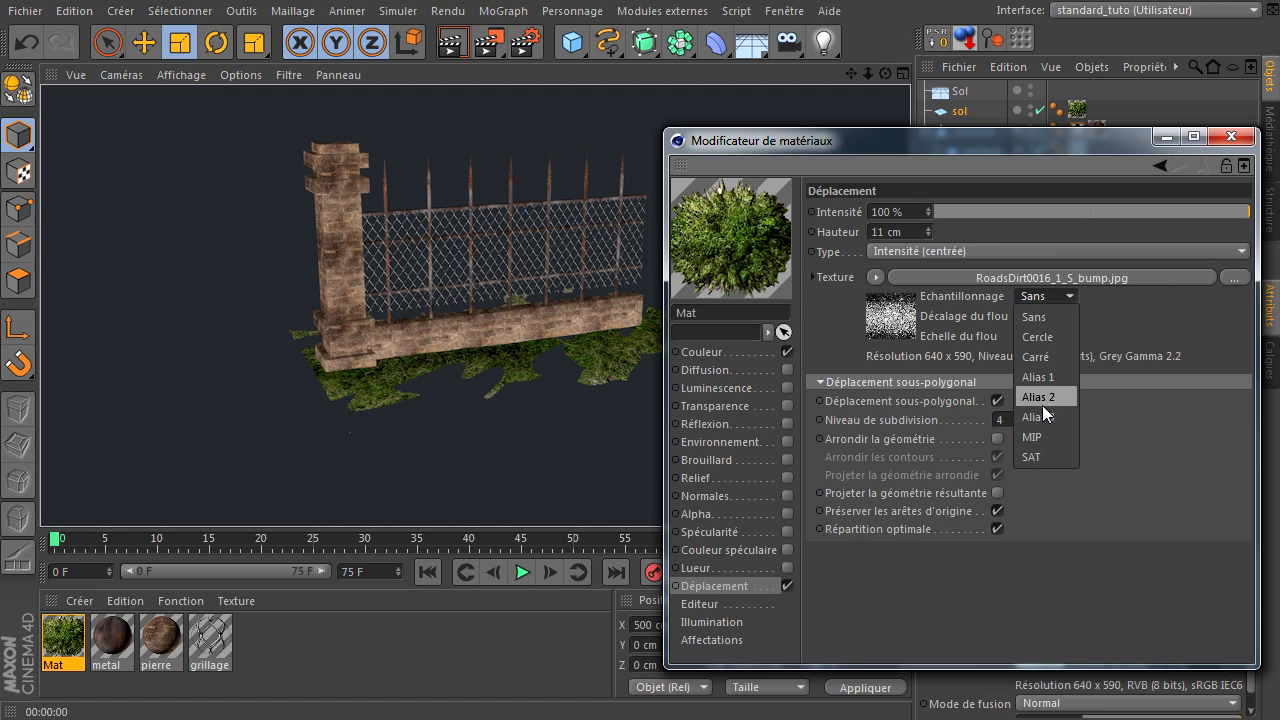
pyautogui.click(1036, 436)
pyautogui.click(455, 45)
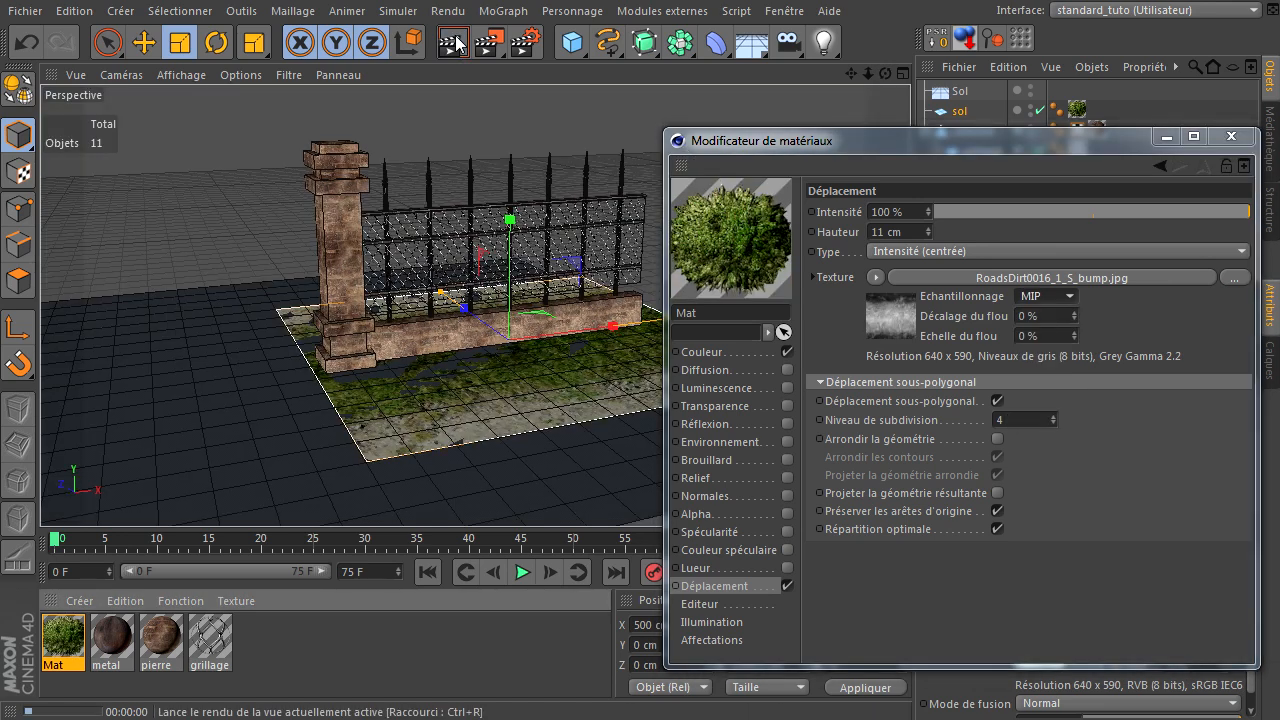
pyautogui.click(1056, 297)
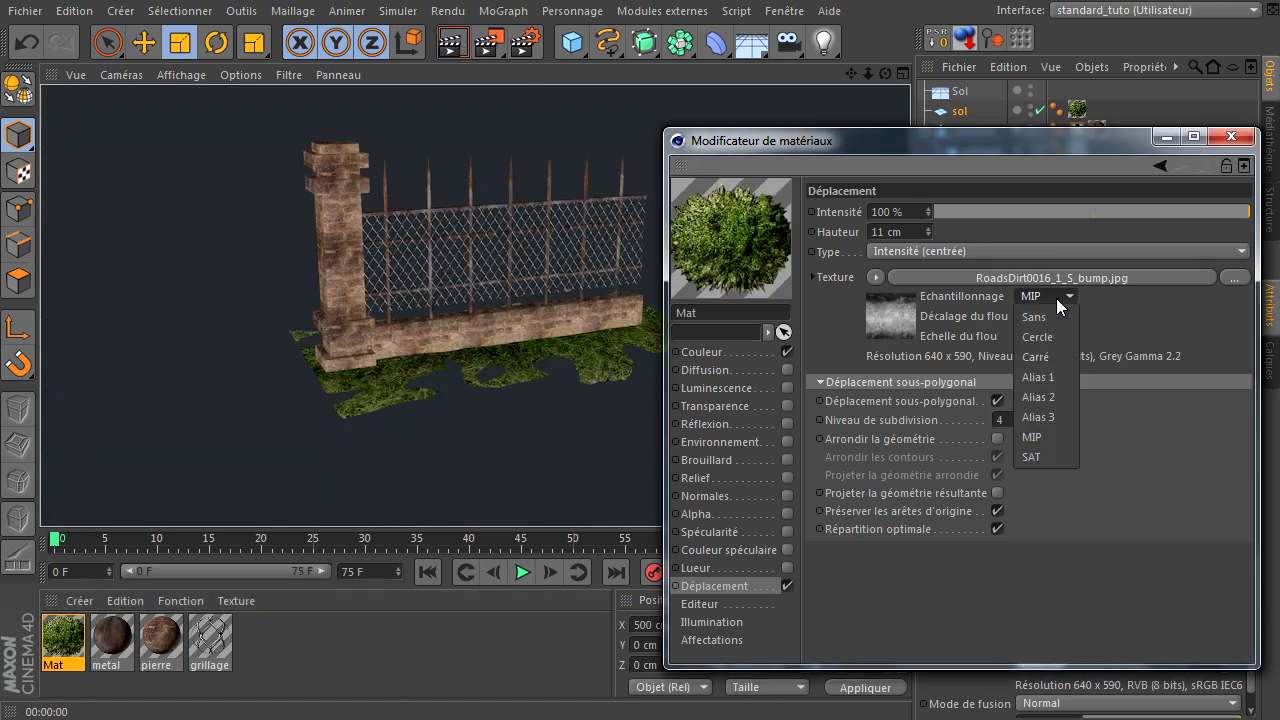
pyautogui.click(1054, 310)
pyautogui.click(447, 47)
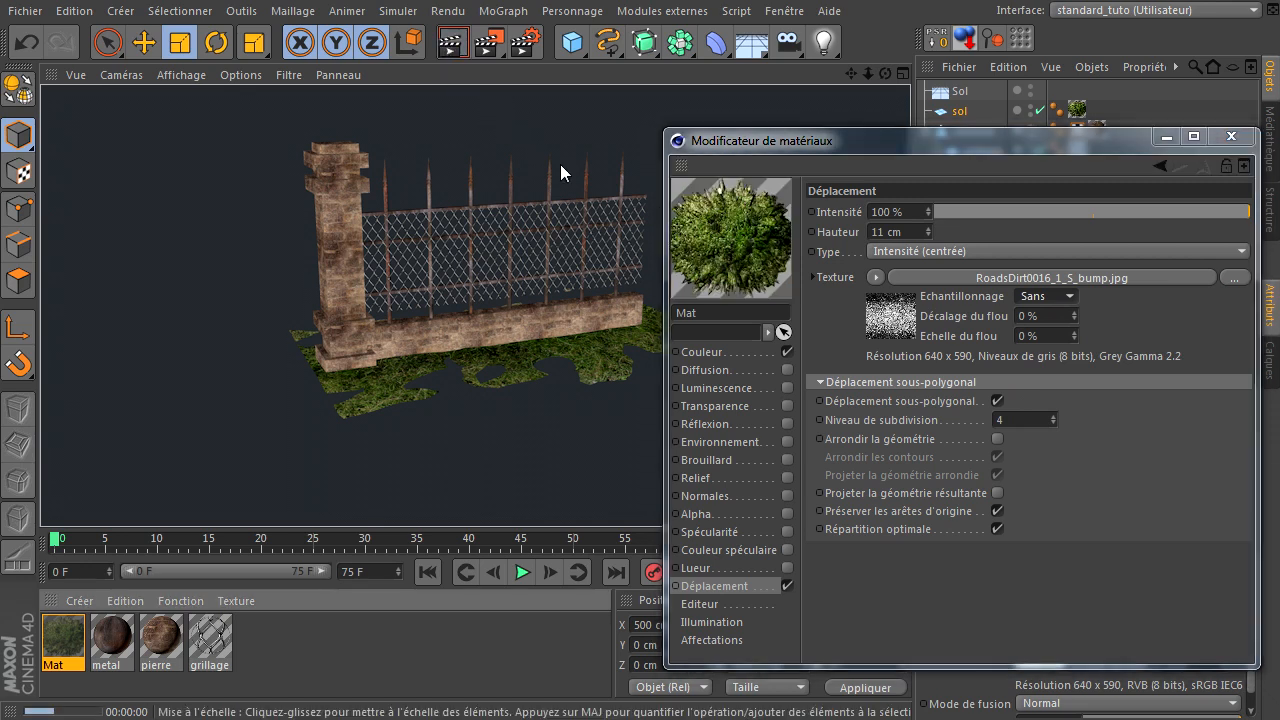
# Lower the Mat material's displacement intensity to 13 % after testing 36 %, rendering the view for each value.
pyautogui.moveTo(961, 140); pyautogui.dragTo(1114, 229)
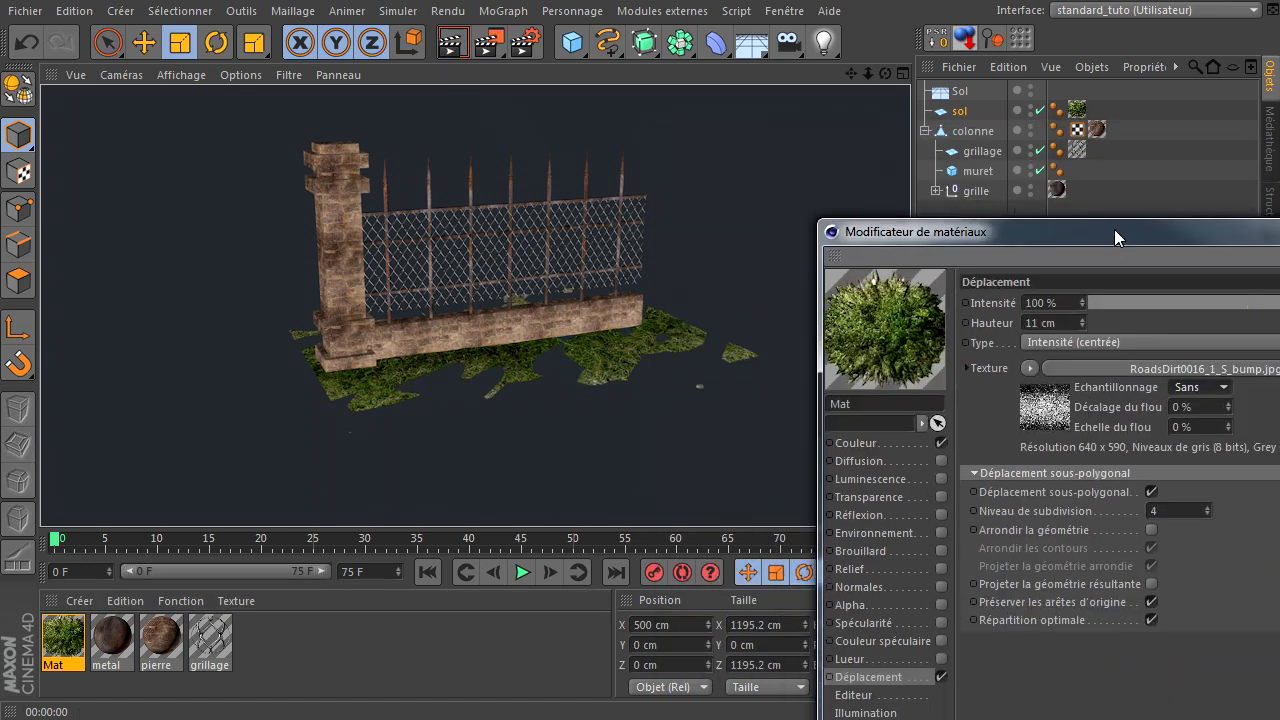
pyautogui.moveTo(1082, 303); pyautogui.dragTo(1082, 368)
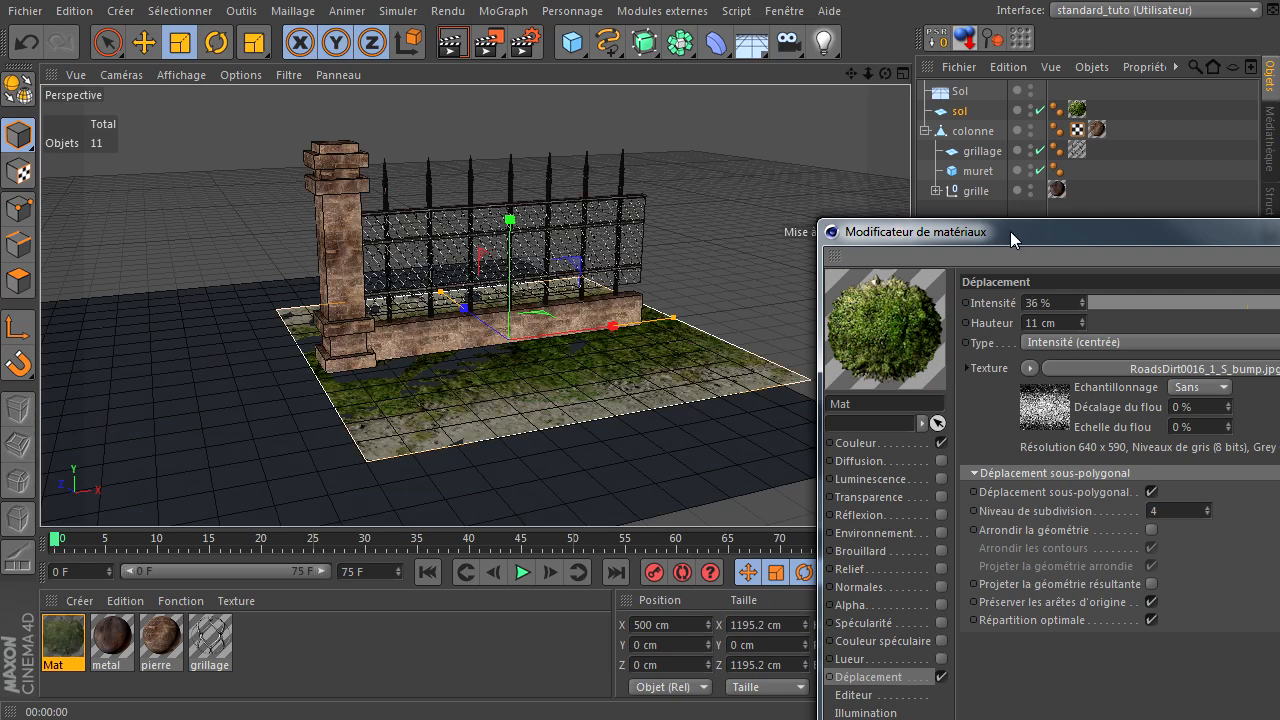
pyautogui.click(447, 47)
pyautogui.moveTo(1279, 303); pyautogui.dragTo(1200, 287)
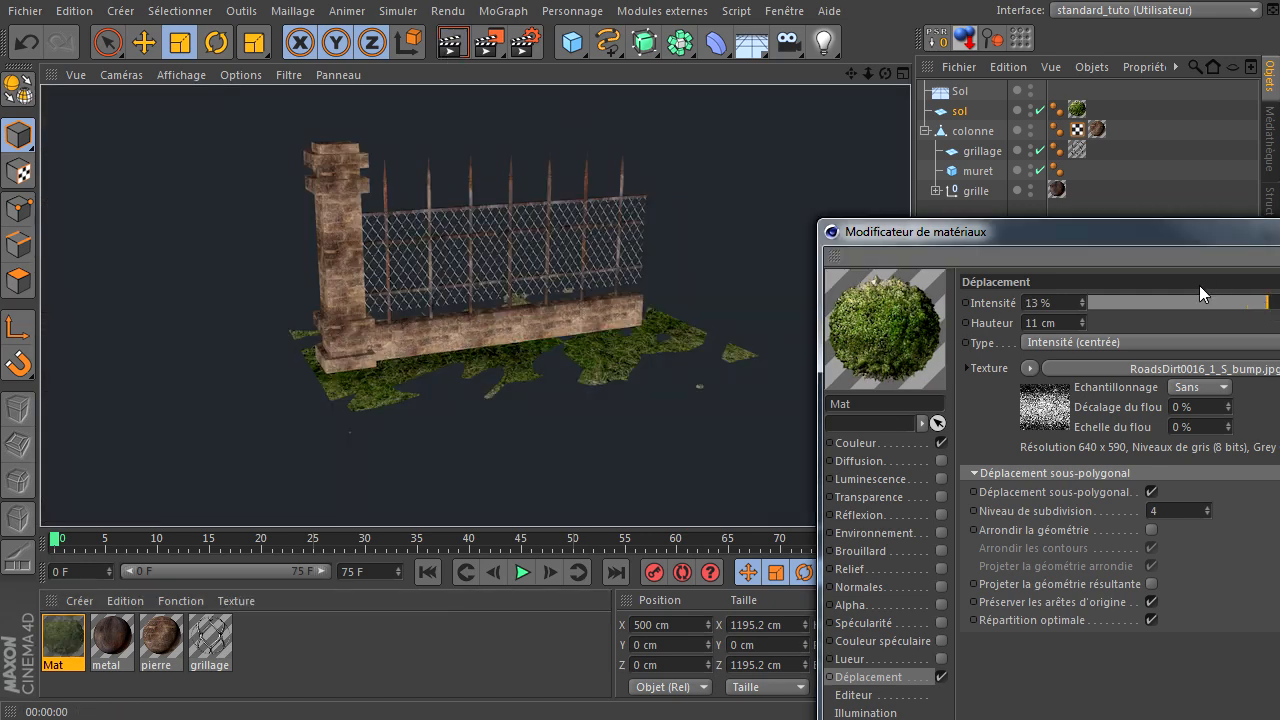
pyautogui.click(462, 52)
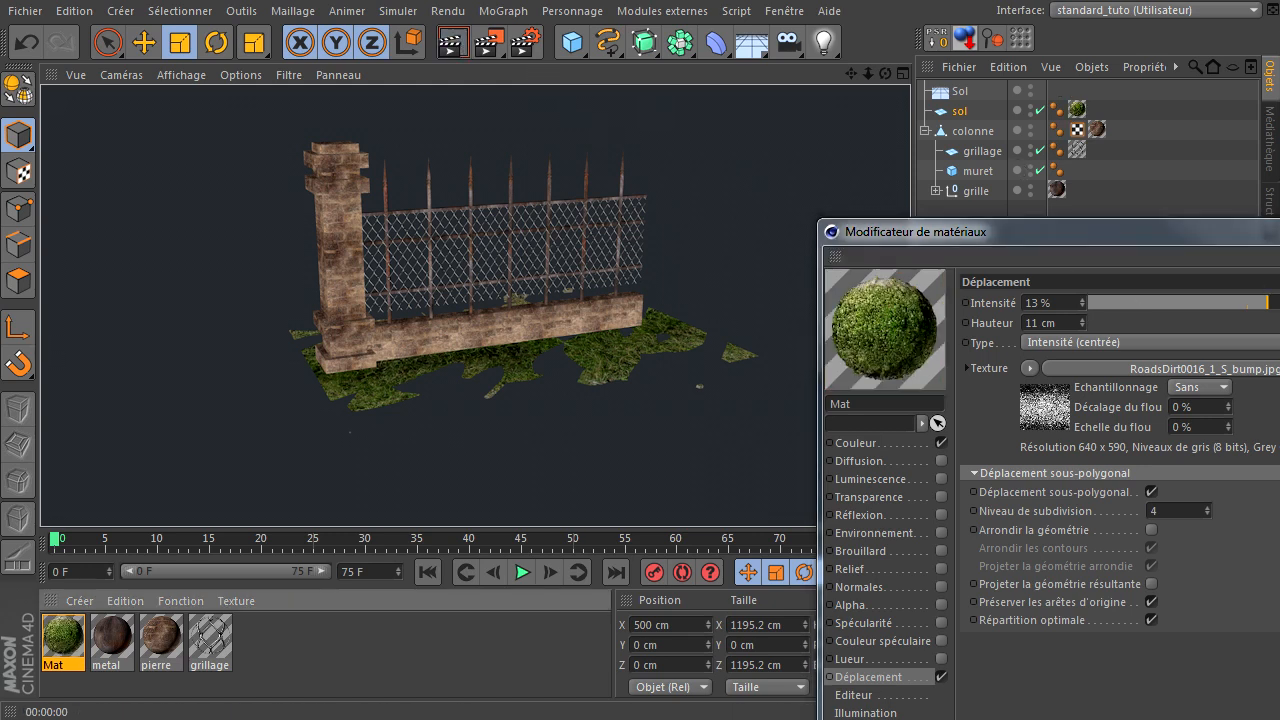
# Close the material editor, delete the Sol floor object and render the view.
pyautogui.click(1279, 229)
pyautogui.click(943, 94)
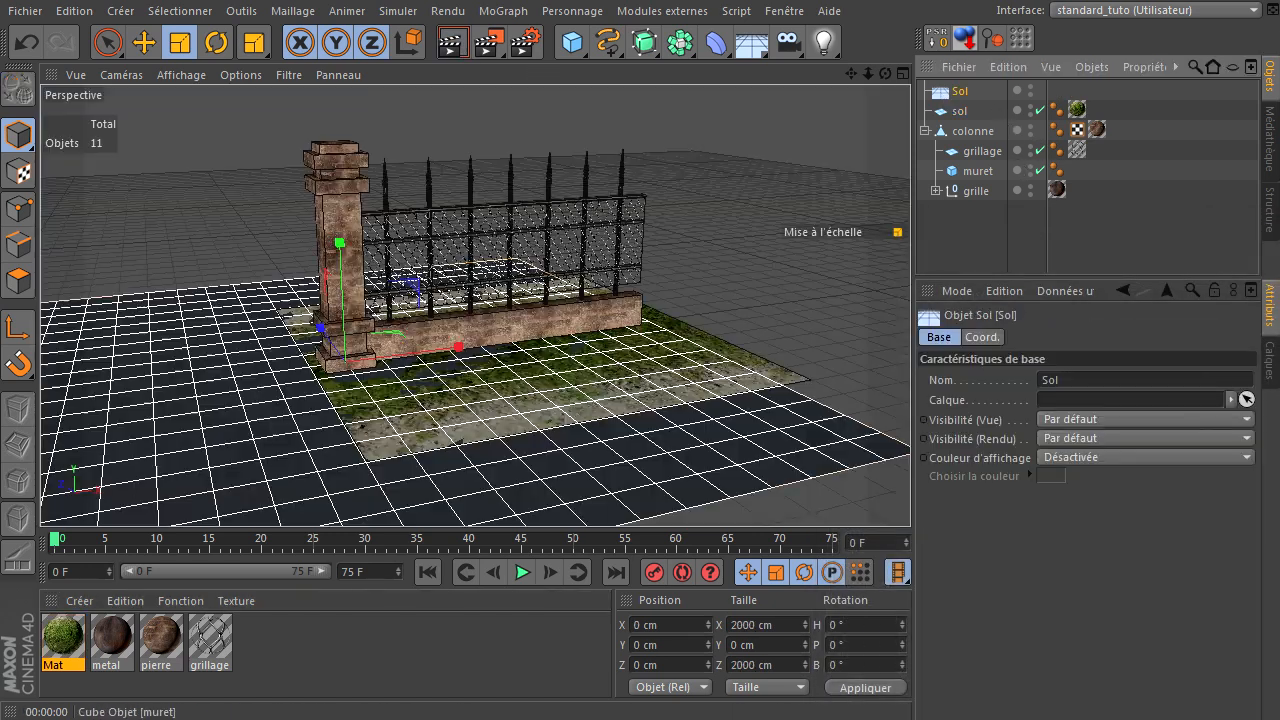
pyautogui.press('Delete')
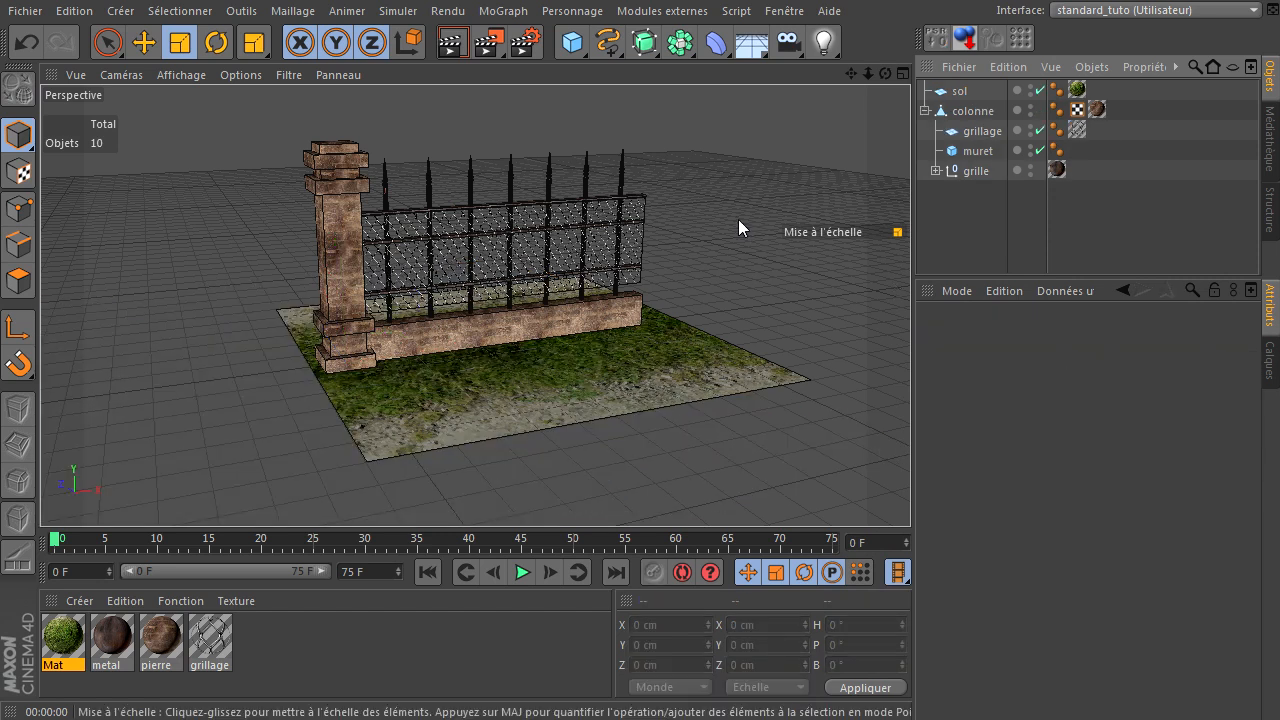
pyautogui.click(448, 46)
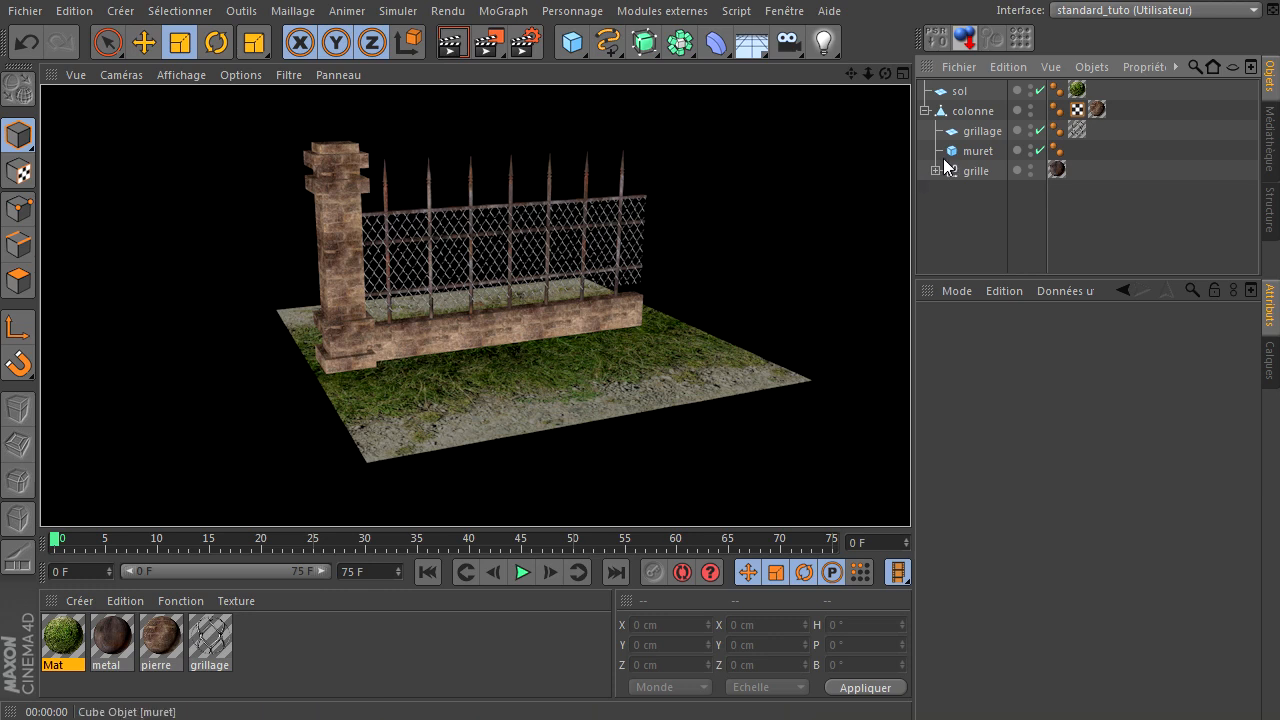
# Create an instance of the colonne object, place it at about 992 cm along X and render the view.
pyautogui.click(925, 110)
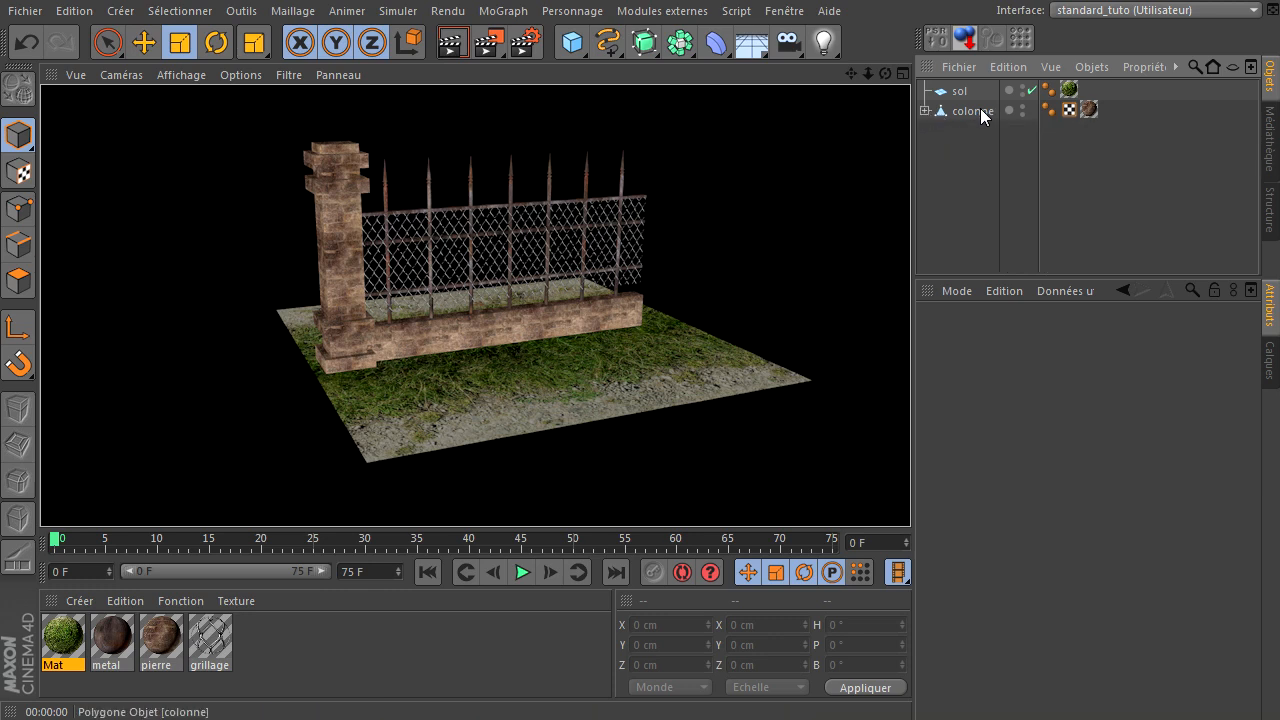
pyautogui.click(964, 112)
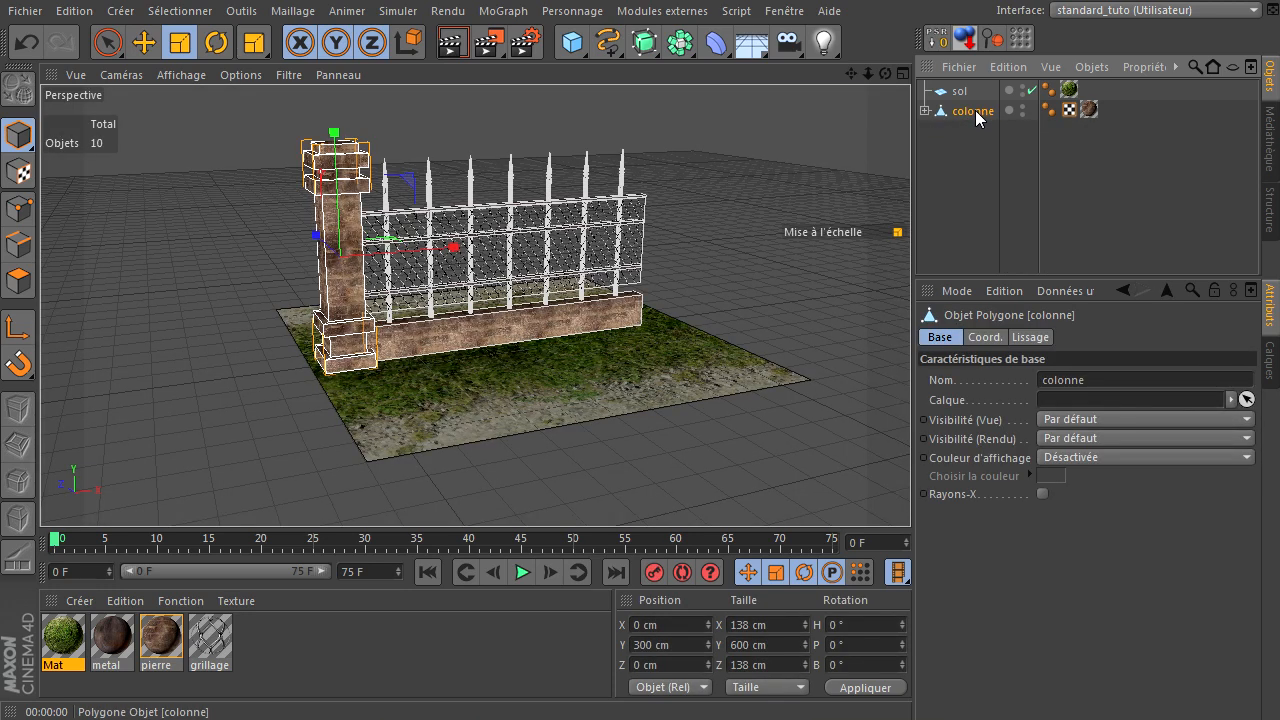
pyautogui.press('9')
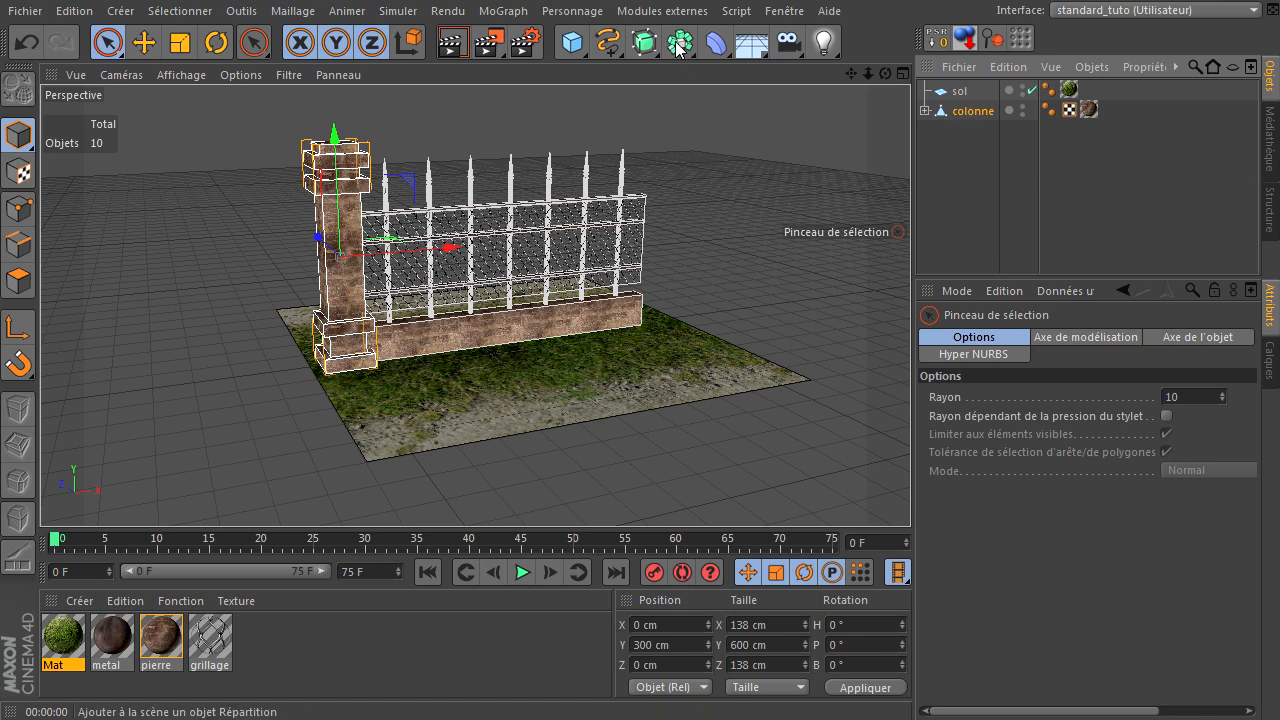
pyautogui.moveTo(685, 45); pyautogui.dragTo(1051, 92)
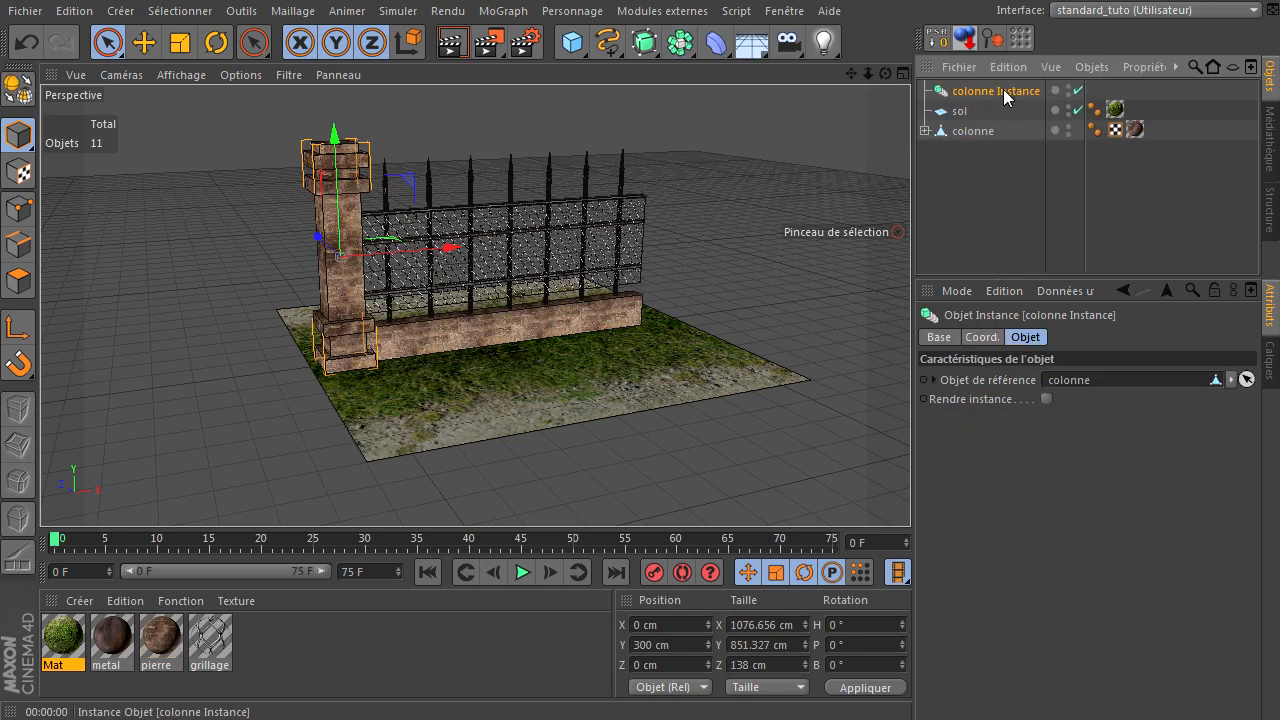
pyautogui.moveTo(445, 247); pyautogui.dragTo(741, 222)
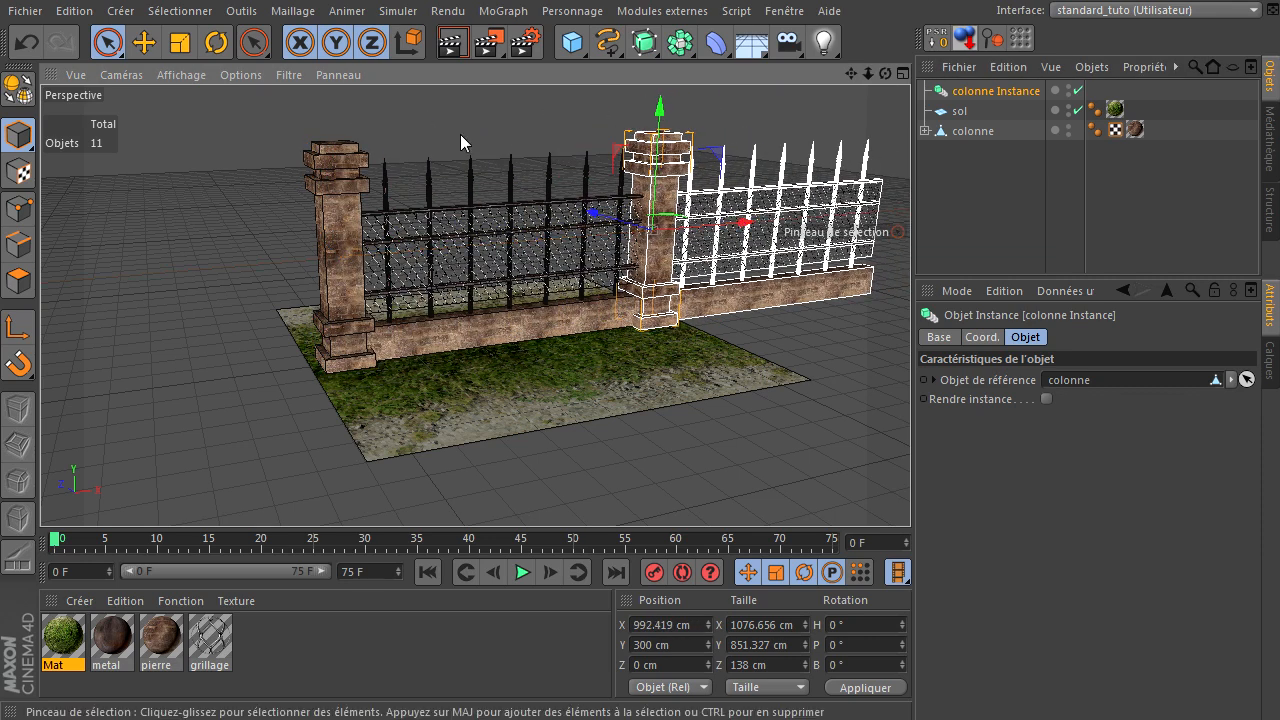
pyautogui.click(452, 46)
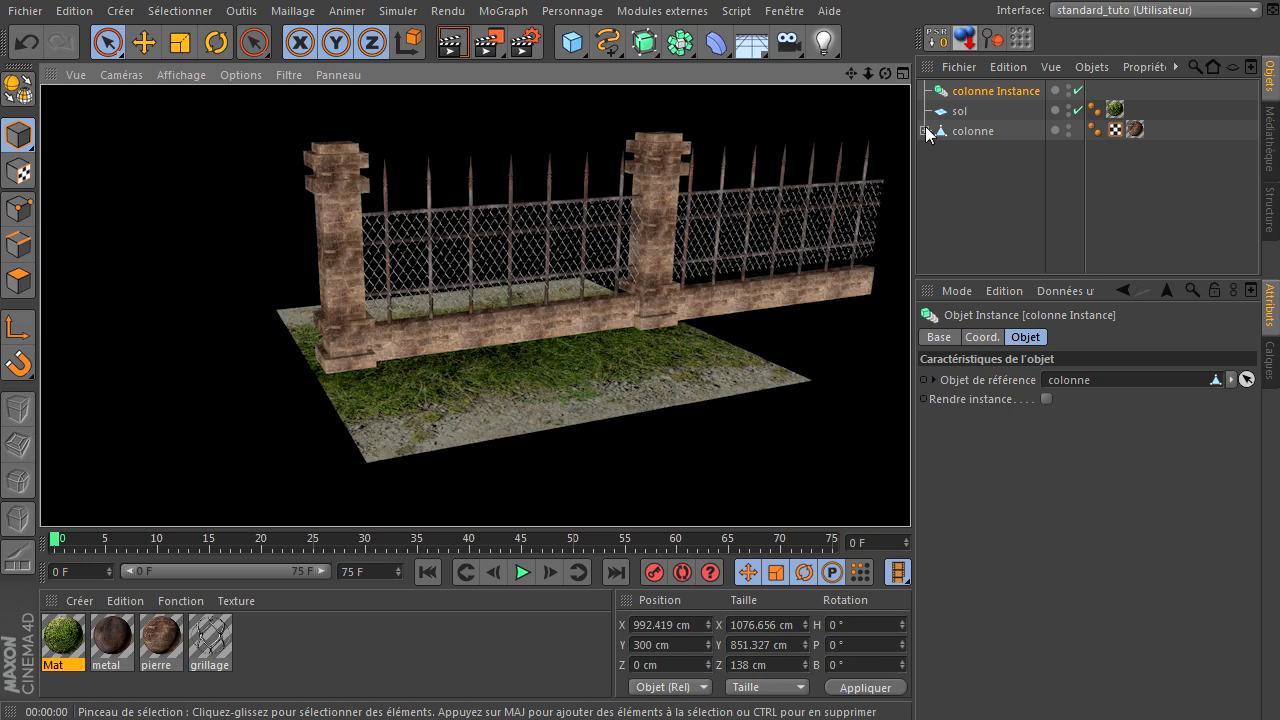
# Duplicate the colonne instance and rotate the copy to a heading of -90°.
pyautogui.moveTo(905, 497); pyautogui.dragTo(910, 490)
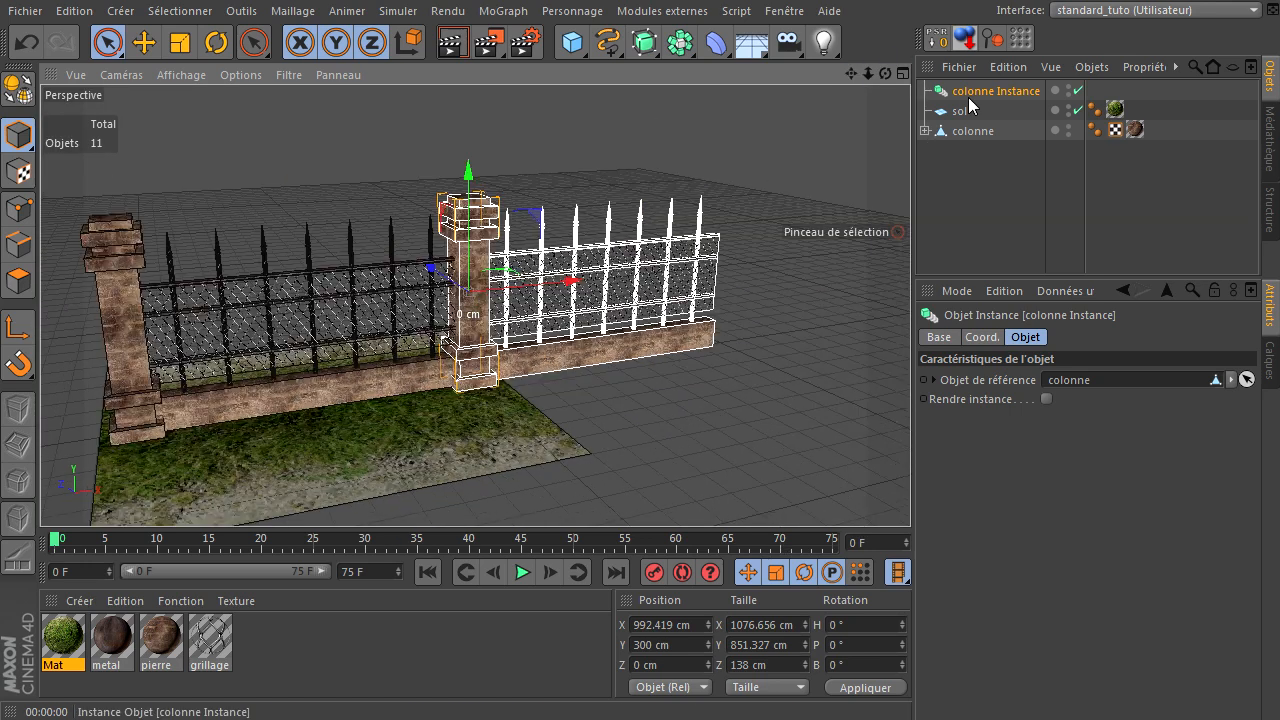
pyautogui.keyDown('ctrl'); pyautogui.moveTo(1010, 96); pyautogui.dragTo(1002, 110); pyautogui.keyUp('ctrl')
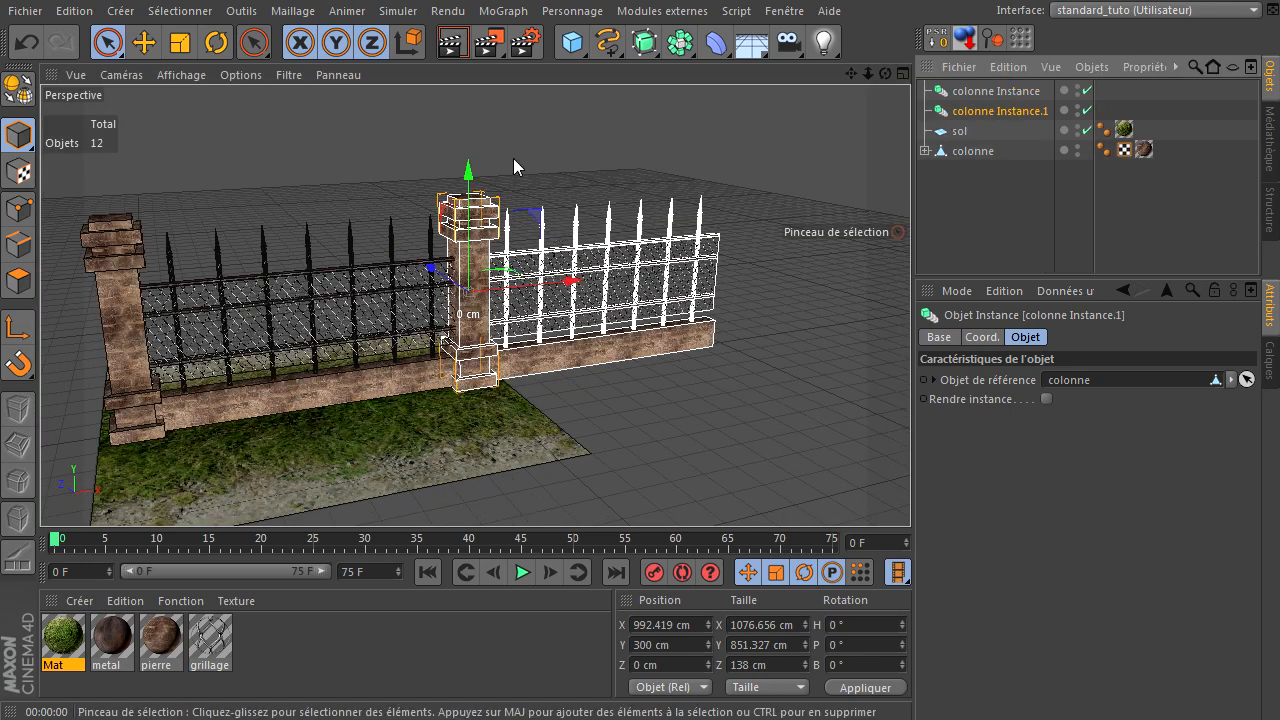
pyautogui.click(216, 43)
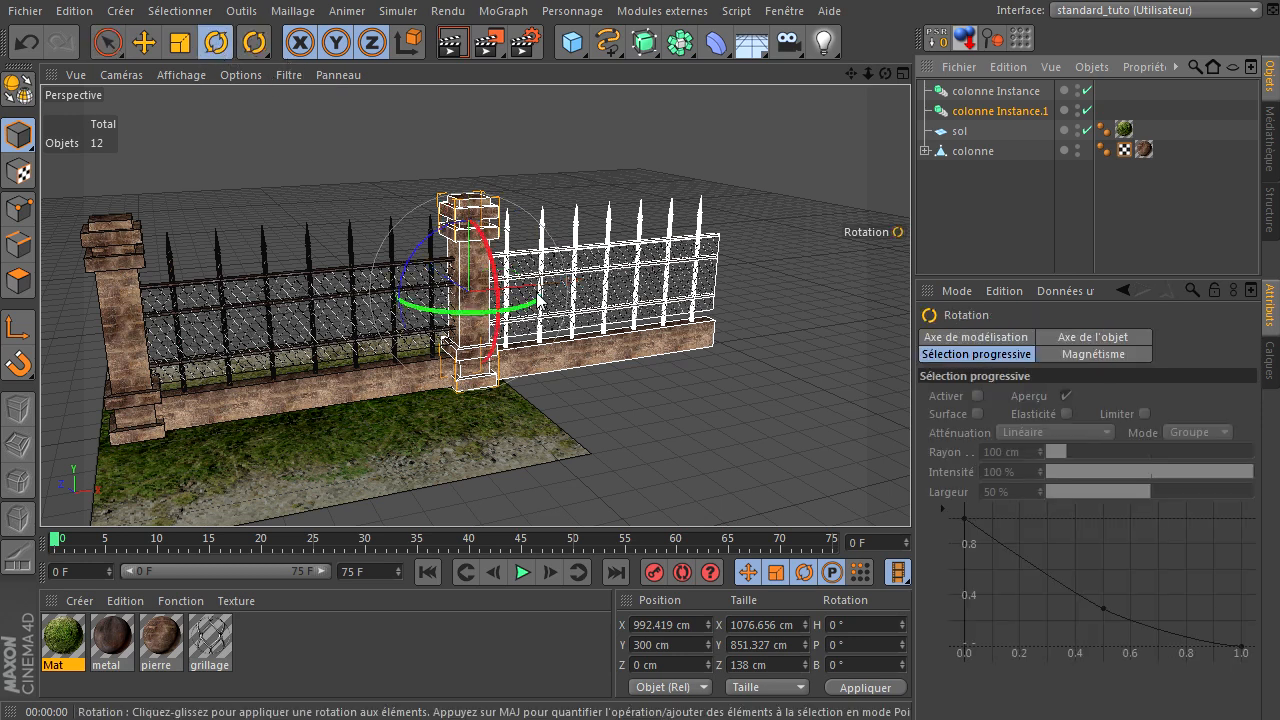
pyautogui.moveTo(535, 306); pyautogui.dragTo(374, 330)
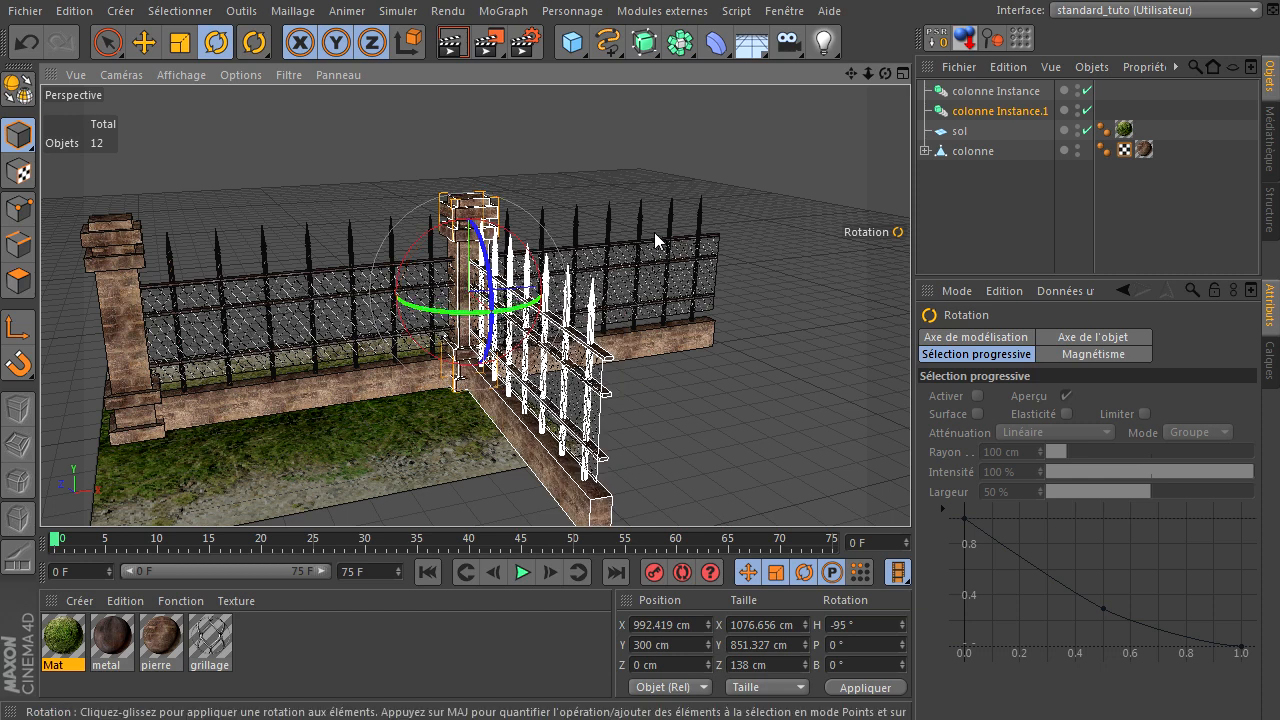
pyautogui.hotkey('ctrl', 'z')
pyautogui.moveTo(900, 450)
pyautogui.mouseDown()
pyautogui.moveTo(918, 501)
pyautogui.moveTo(912, 456)
pyautogui.mouseUp()
pyautogui.moveTo(535, 310); pyautogui.dragTo(343, 355)
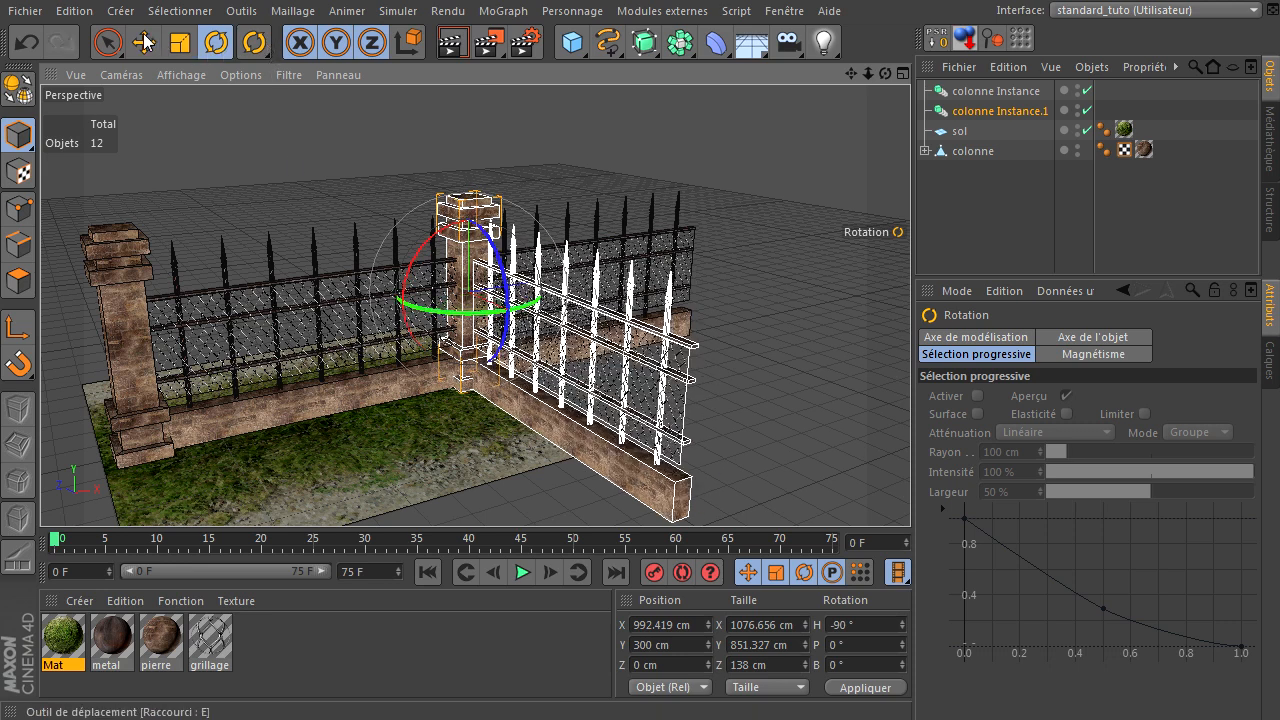
# Move the rotated instance along X to about 1982 cm as the fence corner, deselect it and render the view.
pyautogui.press('e')
pyautogui.moveTo(567, 281); pyautogui.dragTo(772, 240)
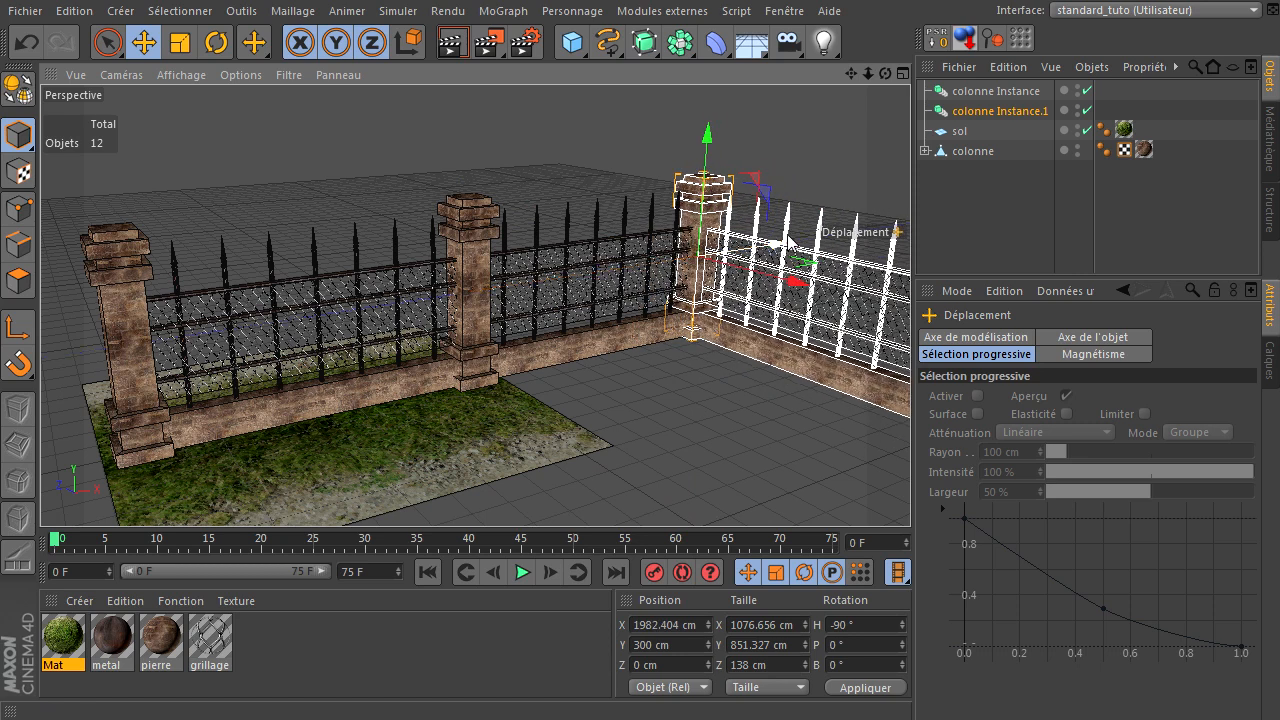
pyautogui.click(958, 175)
pyautogui.moveTo(829, 505); pyautogui.dragTo(910, 490)
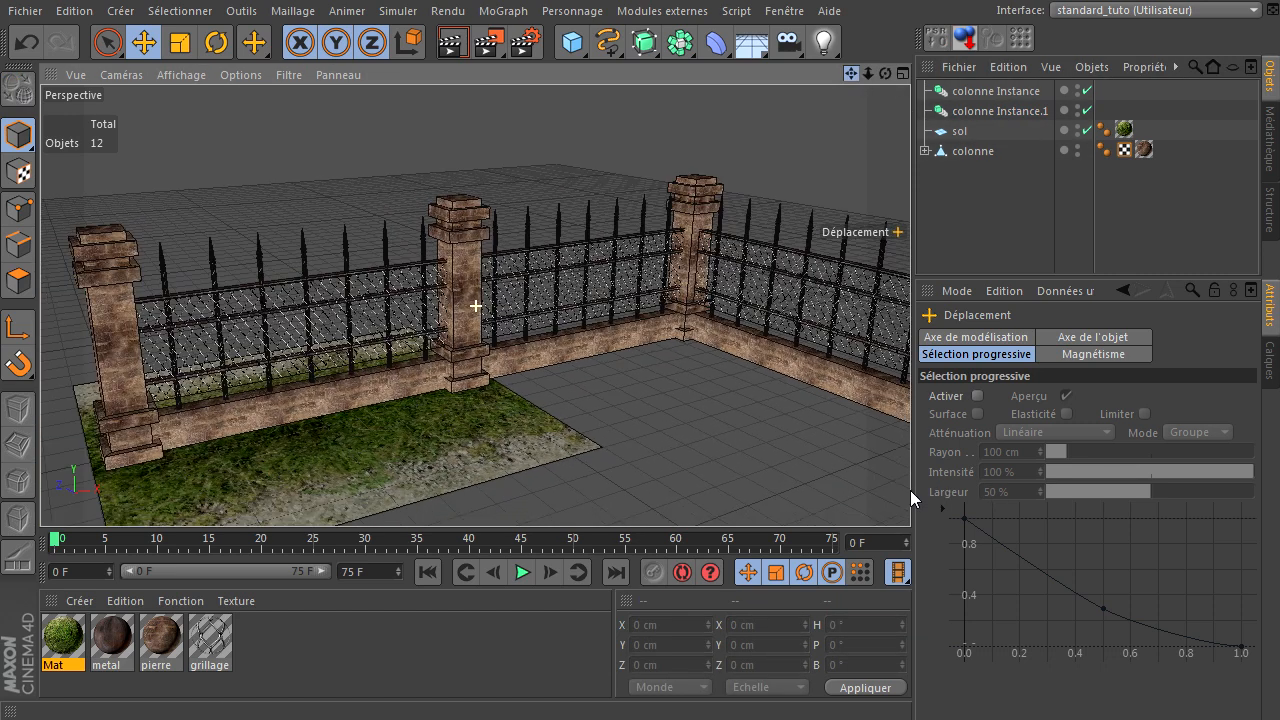
pyautogui.click(477, 50)
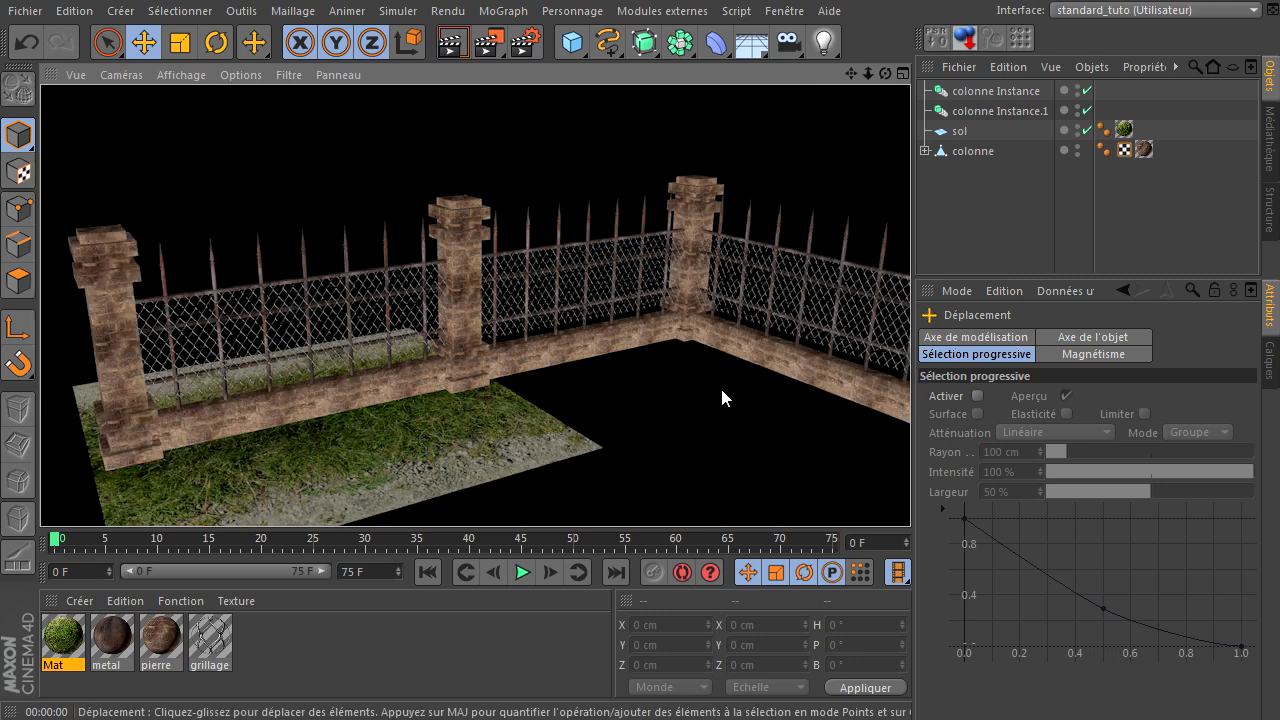
# Examine the middle column and adjoining grilles in a close-up render of the view.
pyautogui.scroll(5, 367, 277)
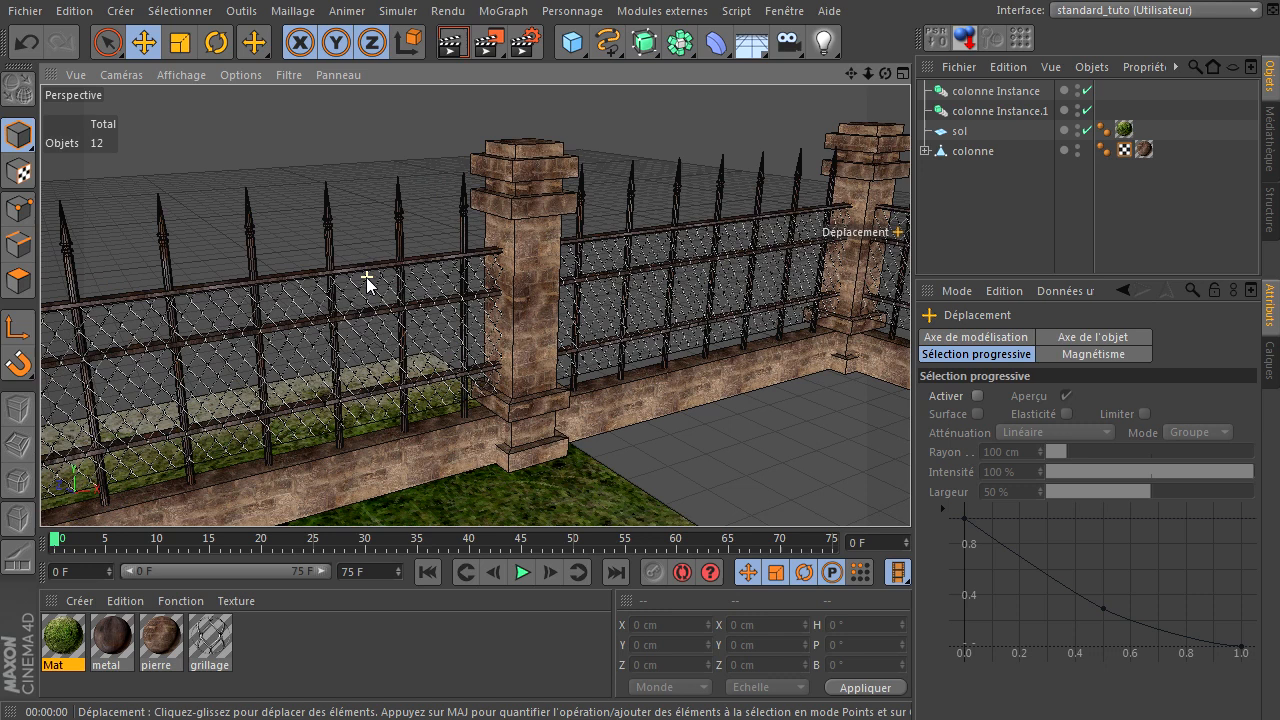
pyautogui.scroll(2, 367, 278)
pyautogui.click(461, 46)
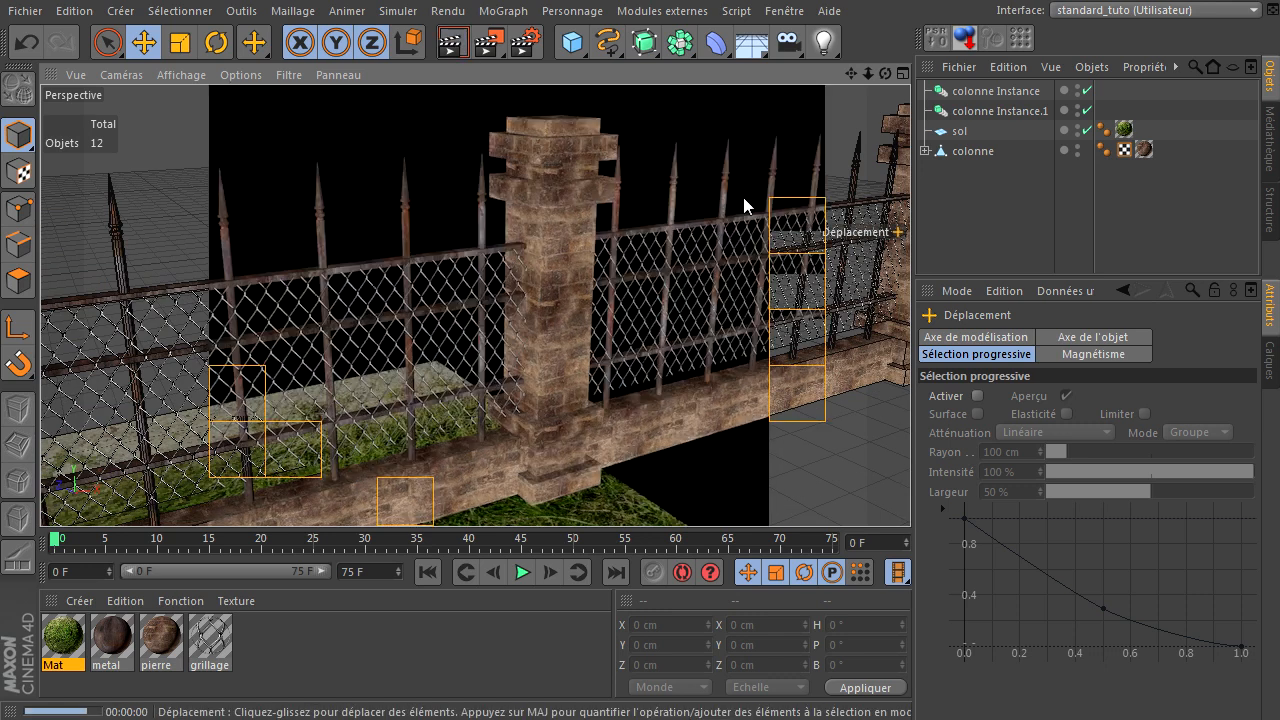
pyautogui.scroll(-5, 660, 268)
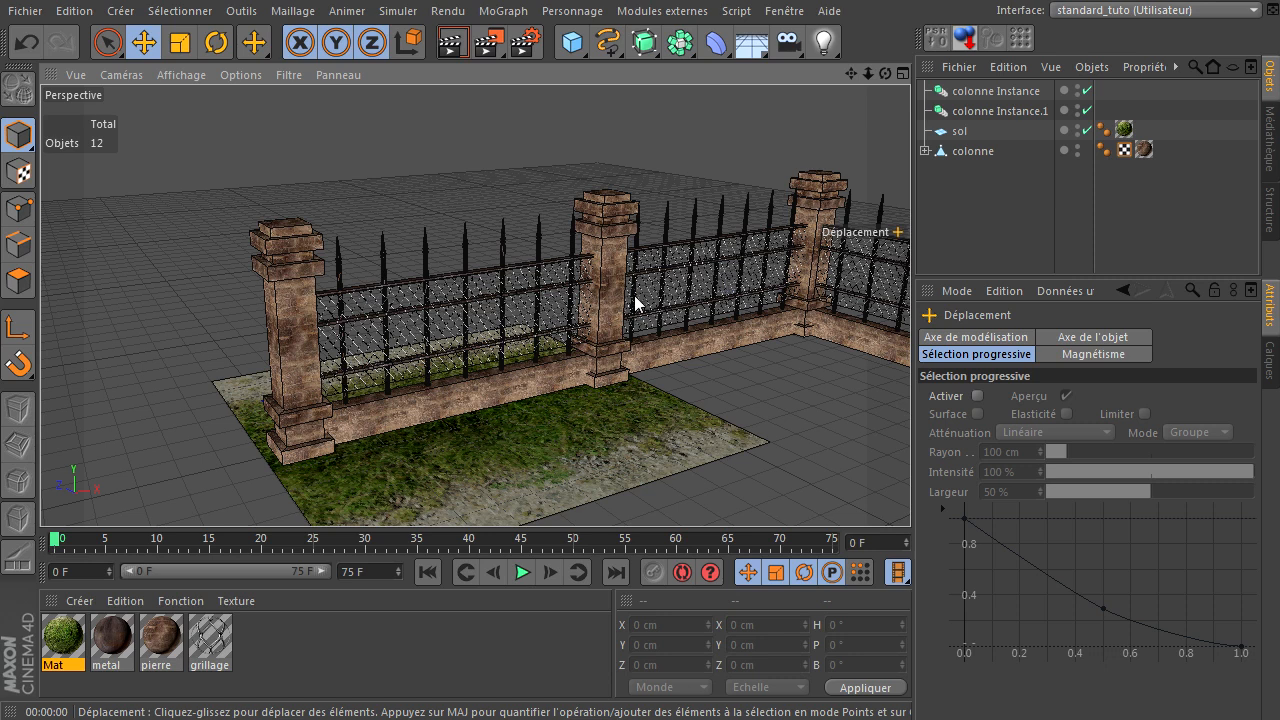
# Save the fence scene and close all open projects.
pyautogui.click(25, 12)
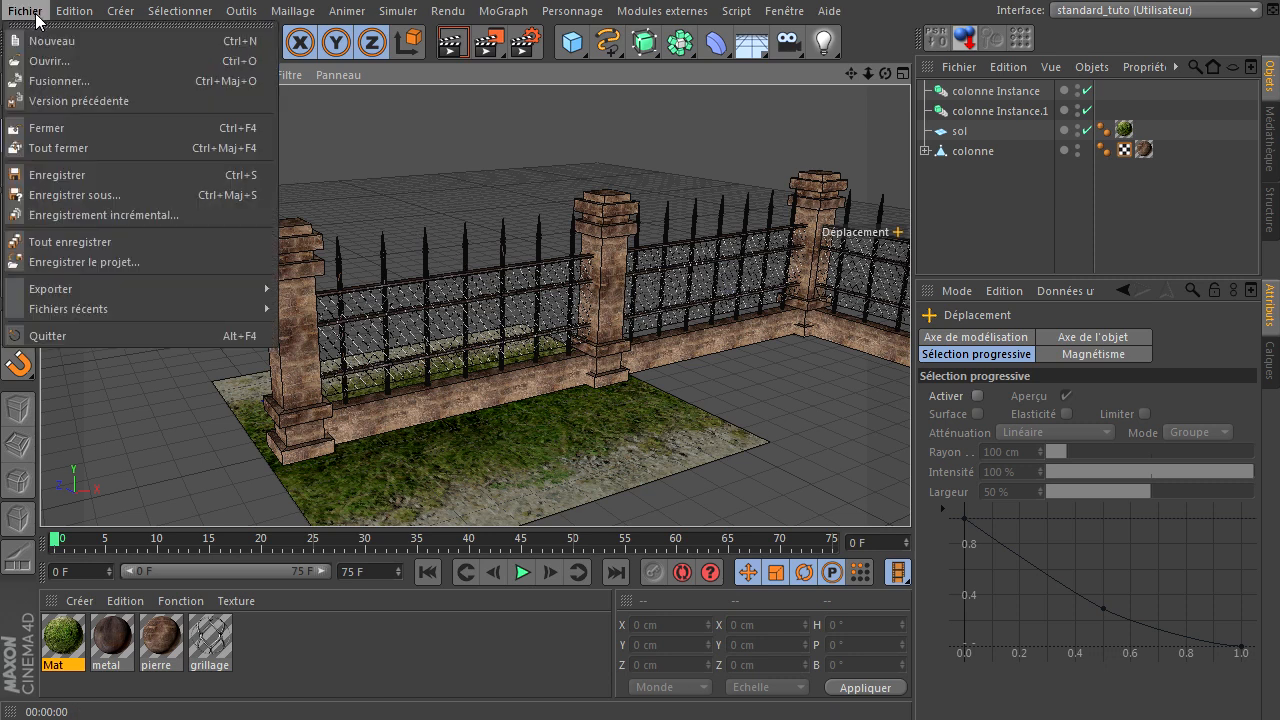
pyautogui.click(90, 178)
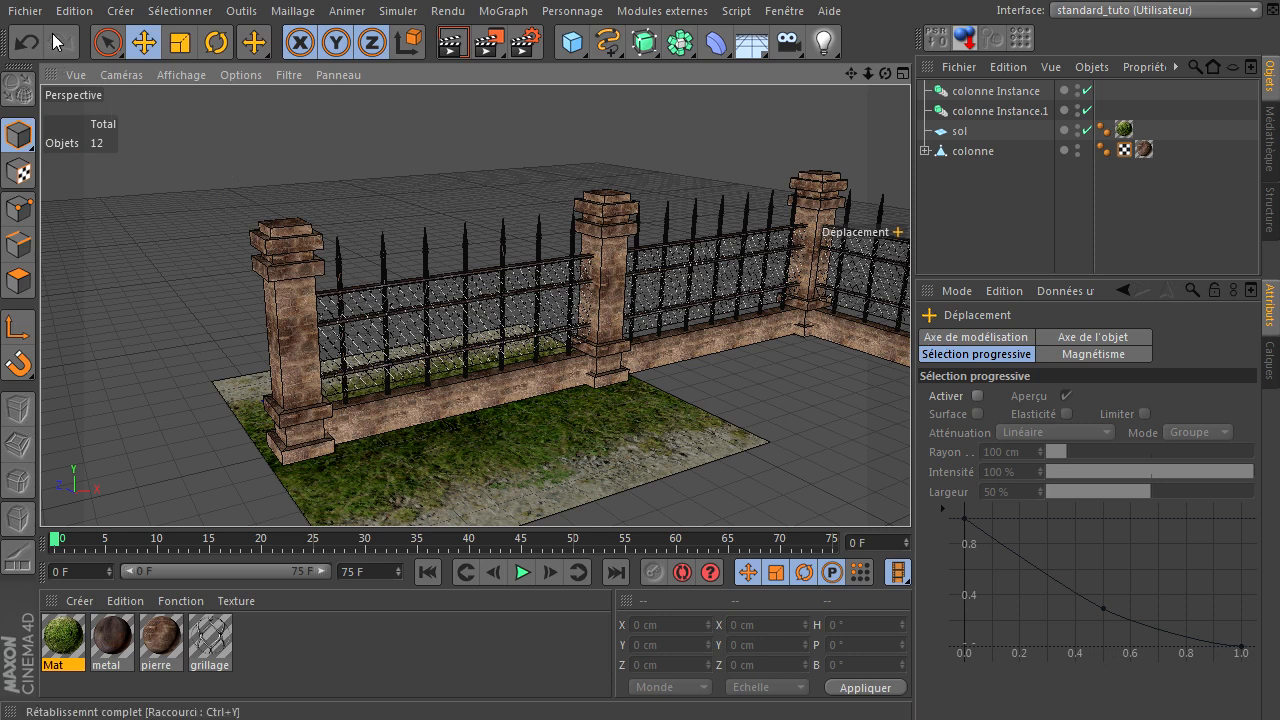
pyautogui.click(30, 14)
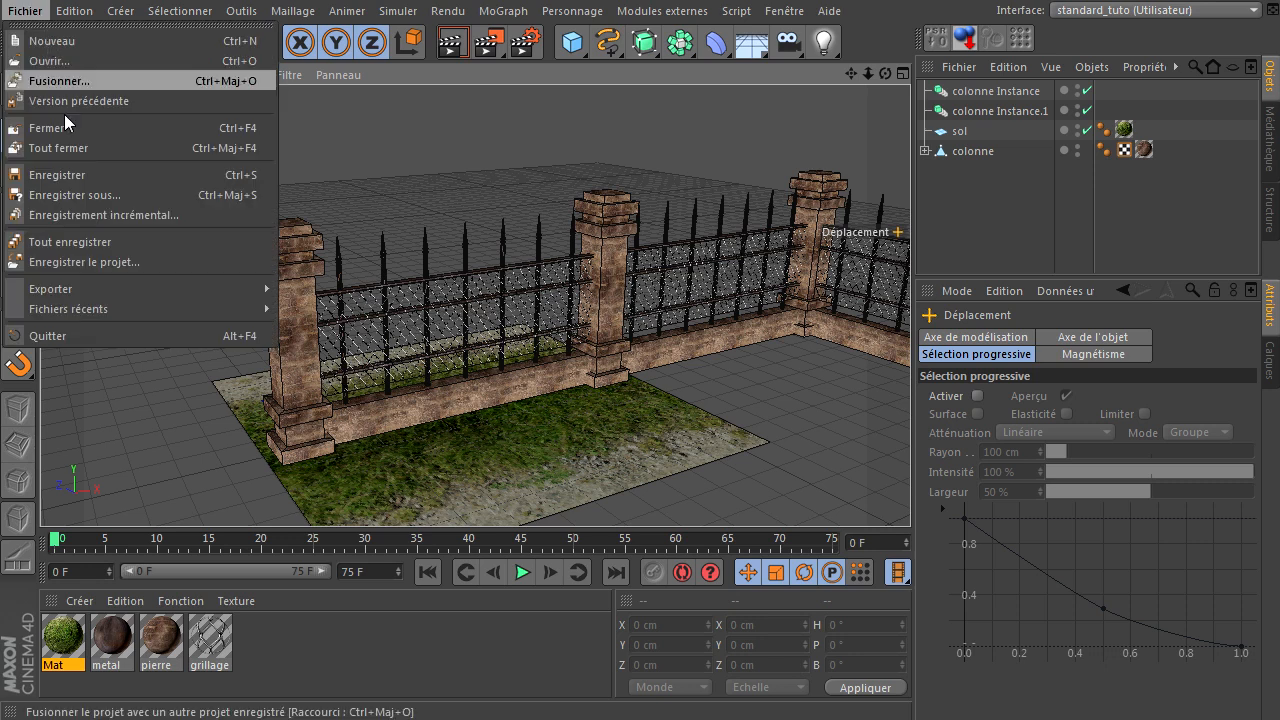
pyautogui.click(60, 152)
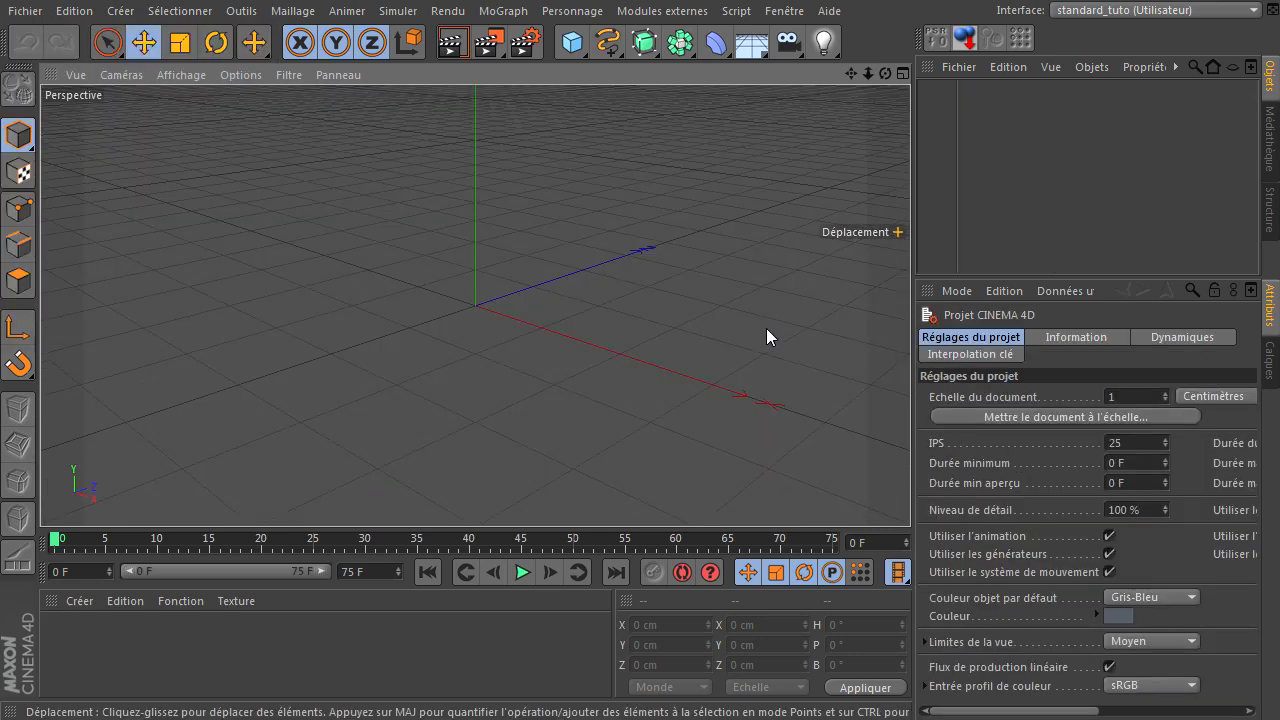
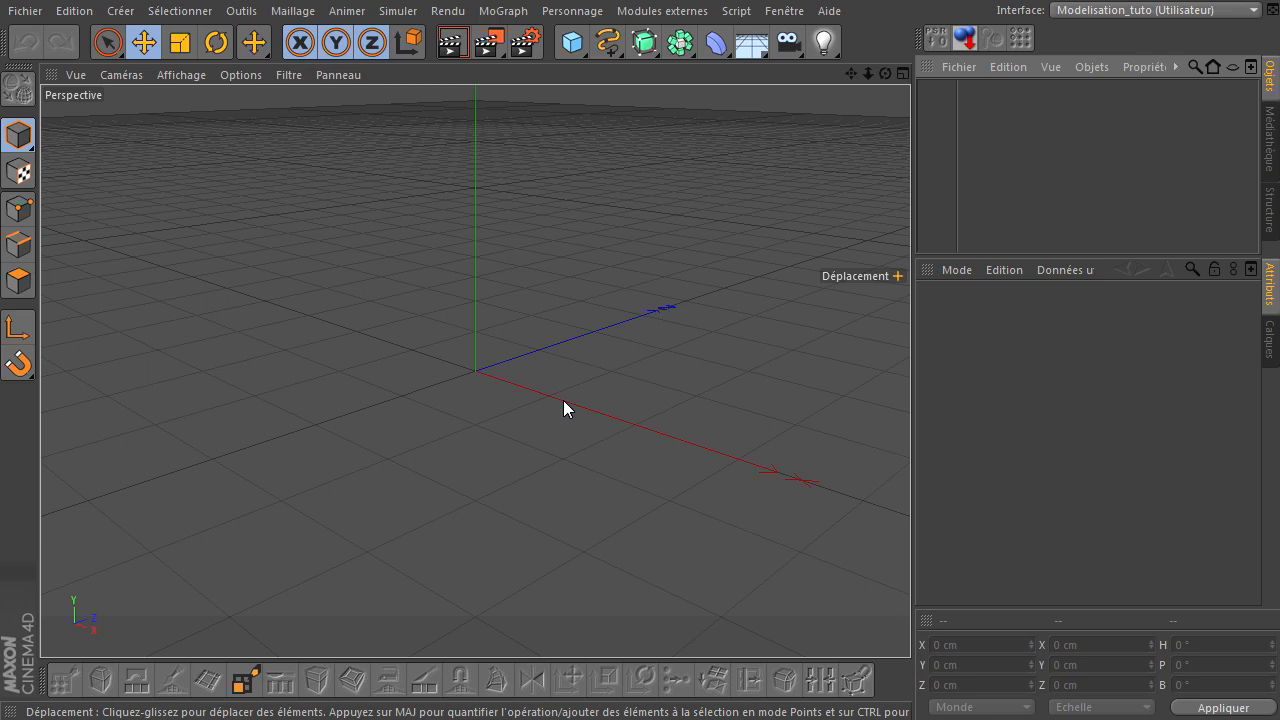
# Create a cylinder primitive and set its height to 30 cm.
pyautogui.moveTo(571, 45); pyautogui.dragTo(1135, 72)
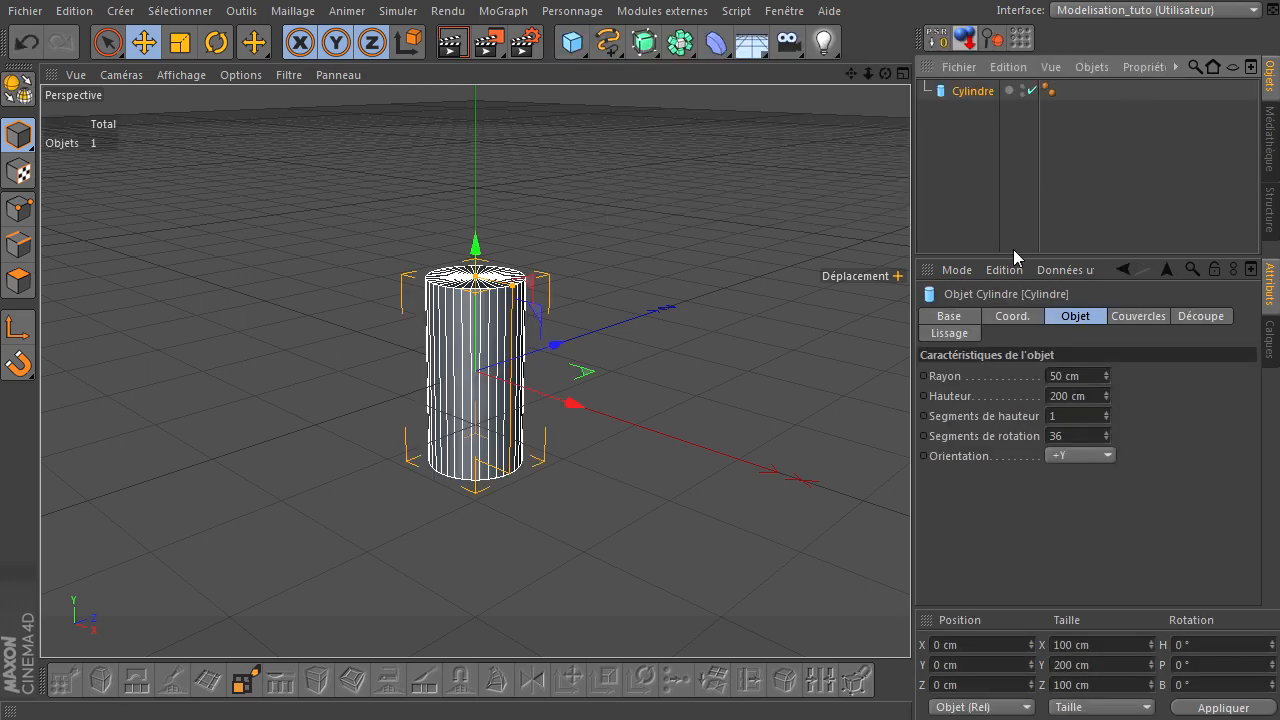
pyautogui.click(1086, 396)
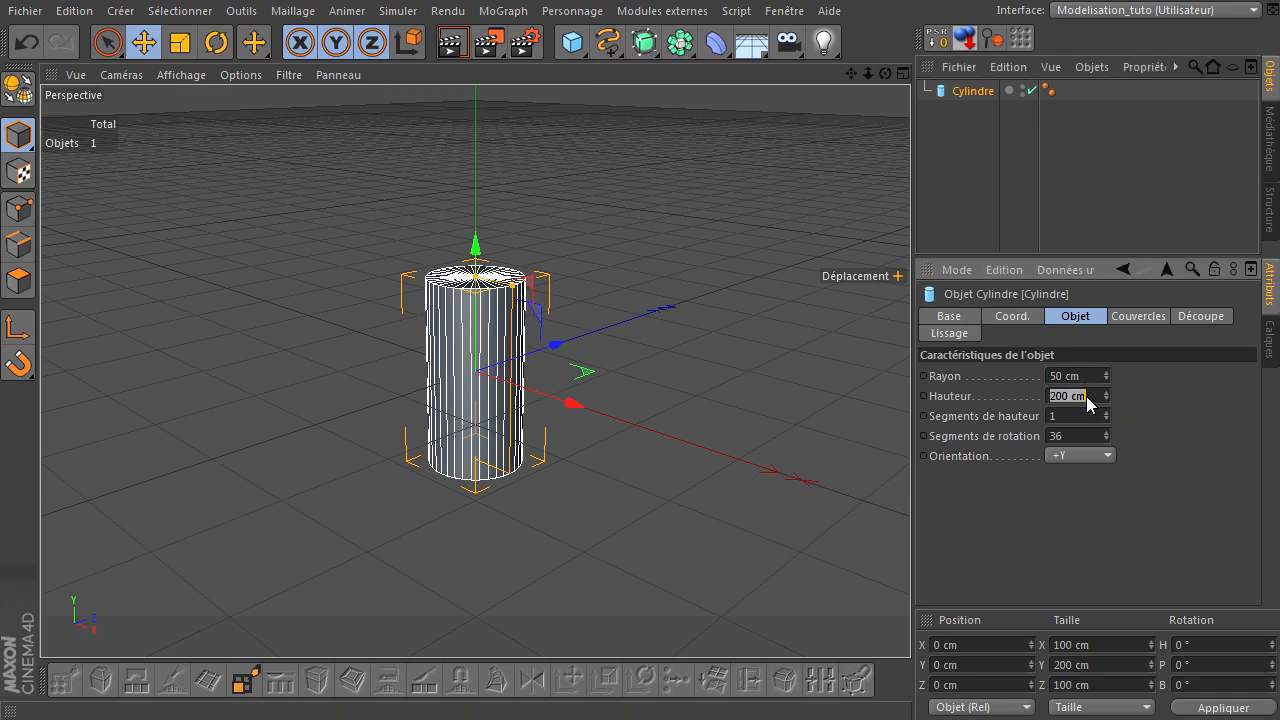
pyautogui.press('Return')
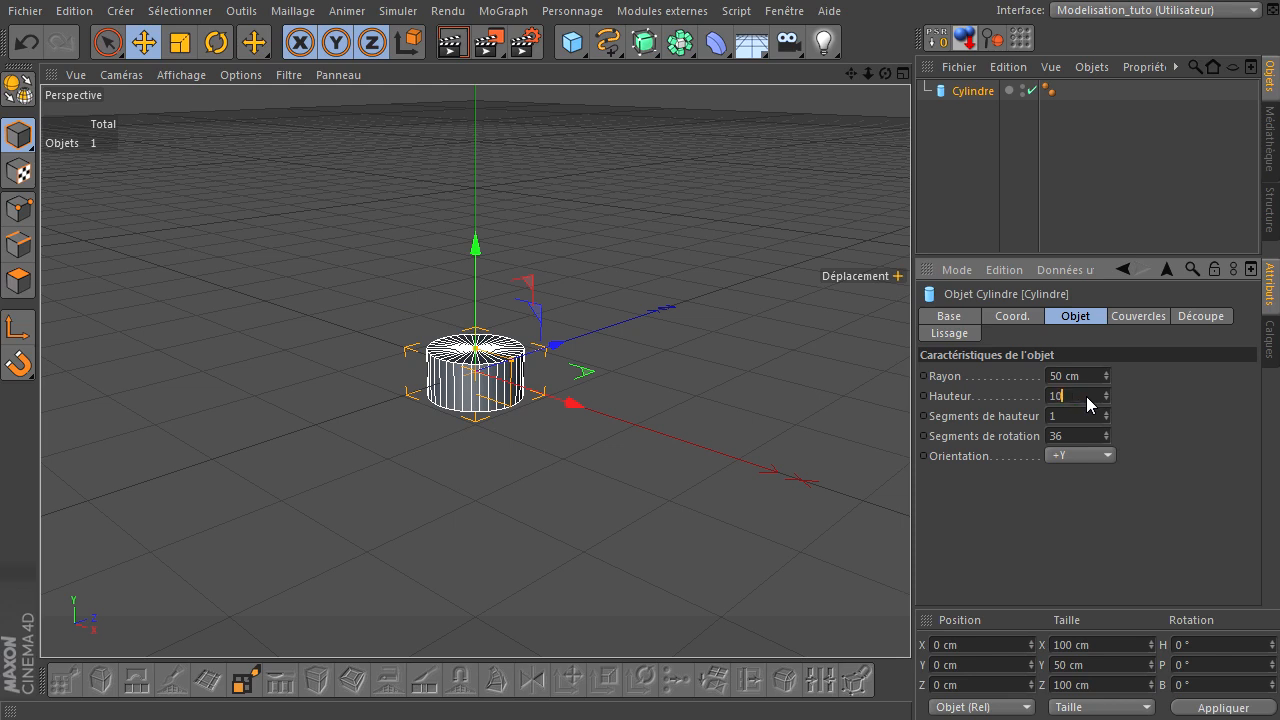
pyautogui.write('40')
pyautogui.press('Return')
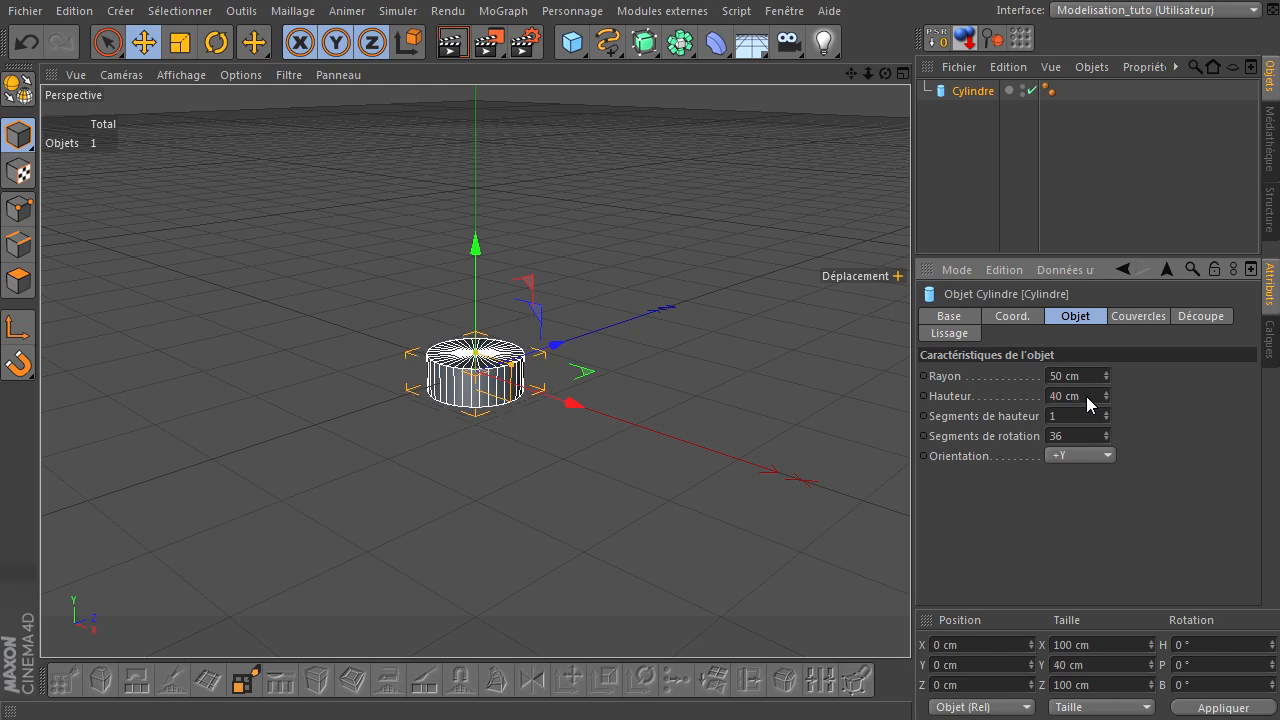
pyautogui.write('20')
pyautogui.press('Return')
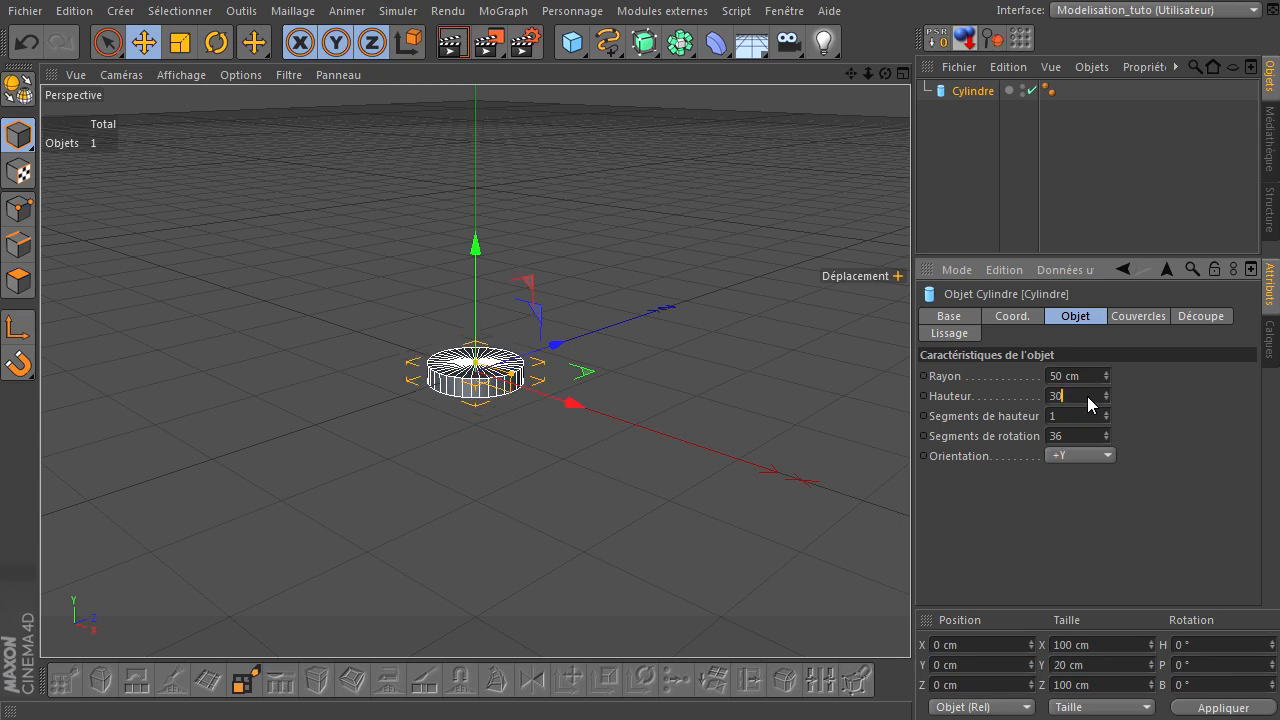
pyautogui.press('Return')
# Set the cylinder's radius to 100 cm to make it a flat disc.
pyautogui.click(1094, 371)
pyautogui.write('100')
pyautogui.press('Return')
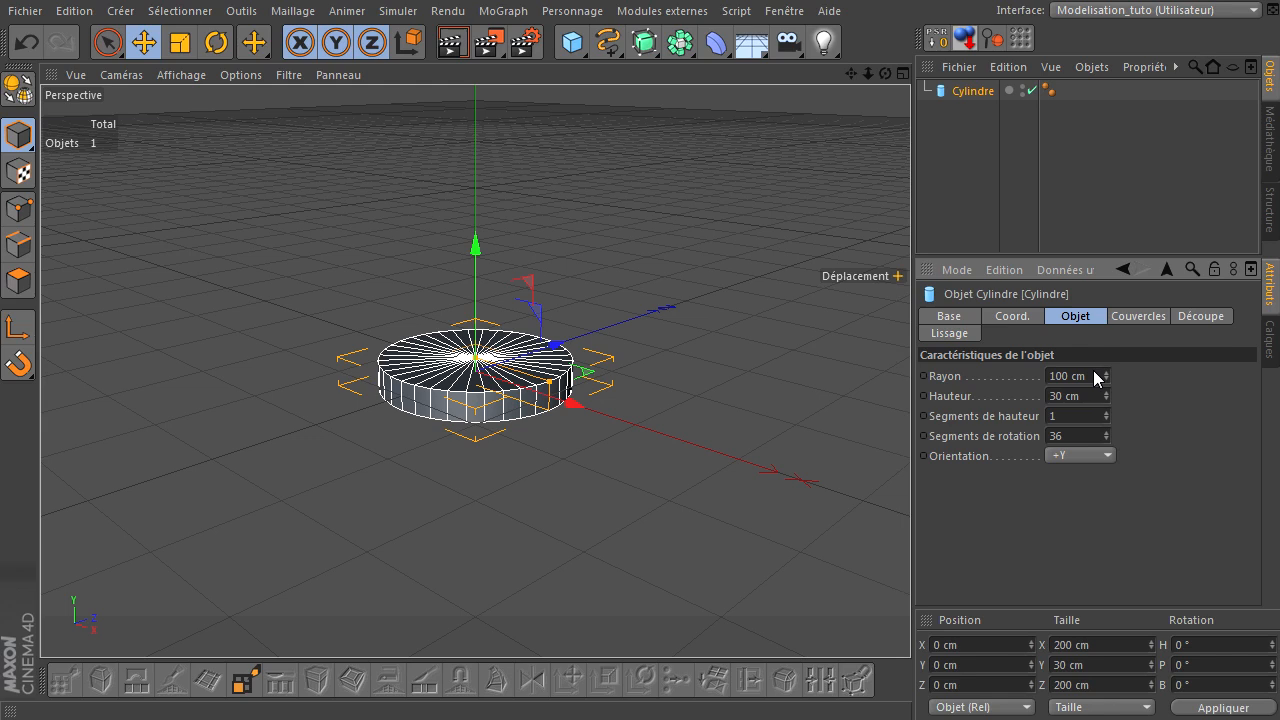
pyautogui.click(1094, 377)
pyautogui.click(1159, 412)
# Try 18 rotation segments on the cylinder and set the count back to 36.
pyautogui.moveTo(852, 75); pyautogui.dragTo(848, 147)
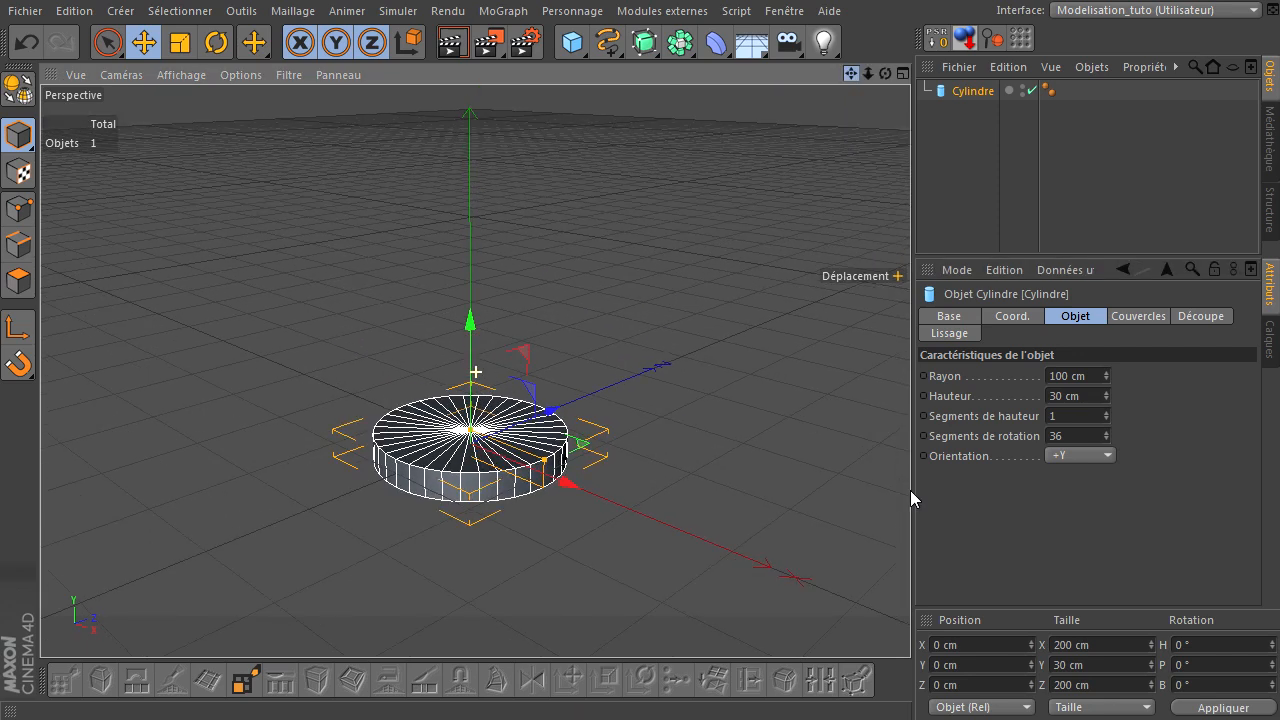
pyautogui.moveTo(868, 75); pyautogui.dragTo(790, 75)
pyautogui.moveTo(910, 490); pyautogui.dragTo(910, 490)
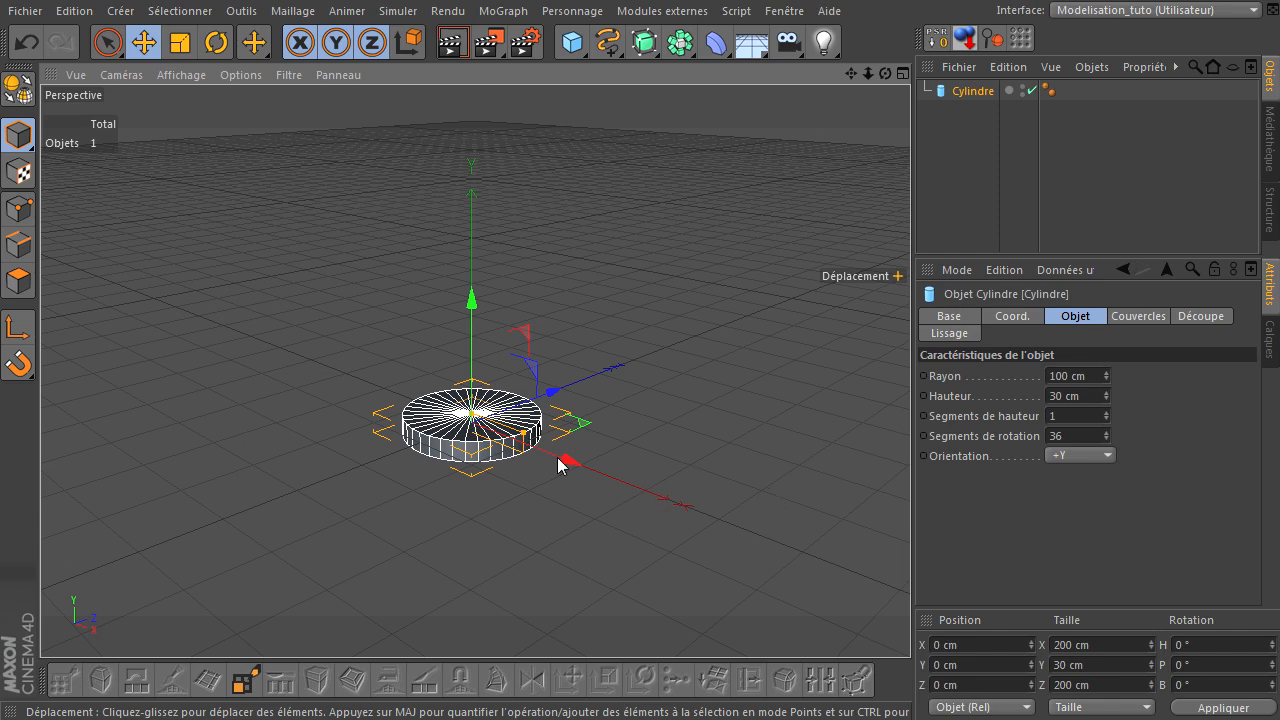
pyautogui.scroll(4, 556, 460)
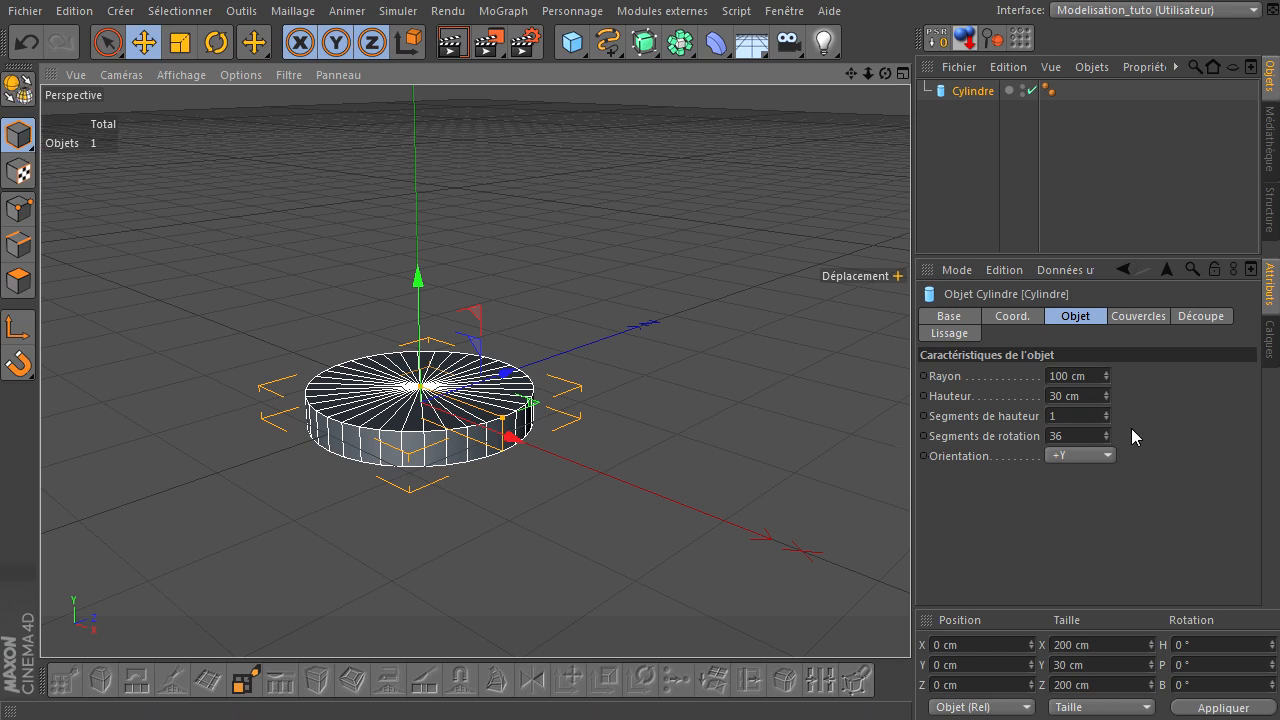
pyautogui.click(1086, 376)
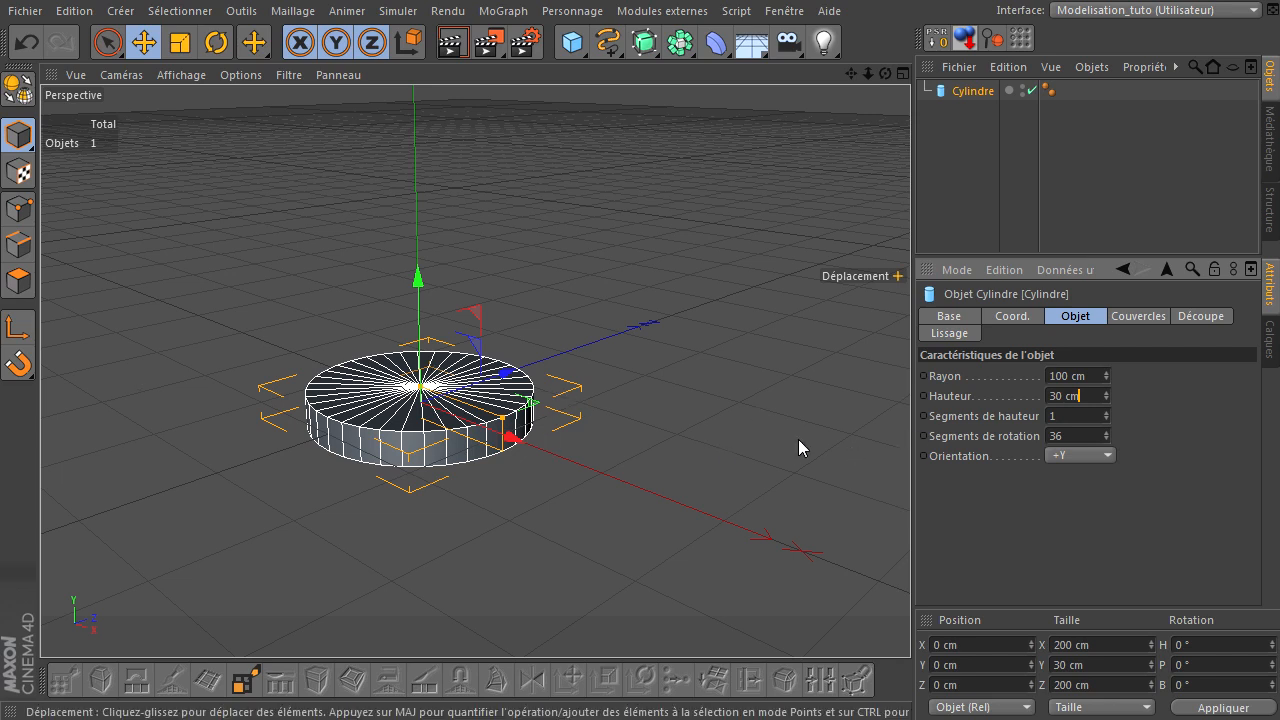
pyautogui.click(1069, 437)
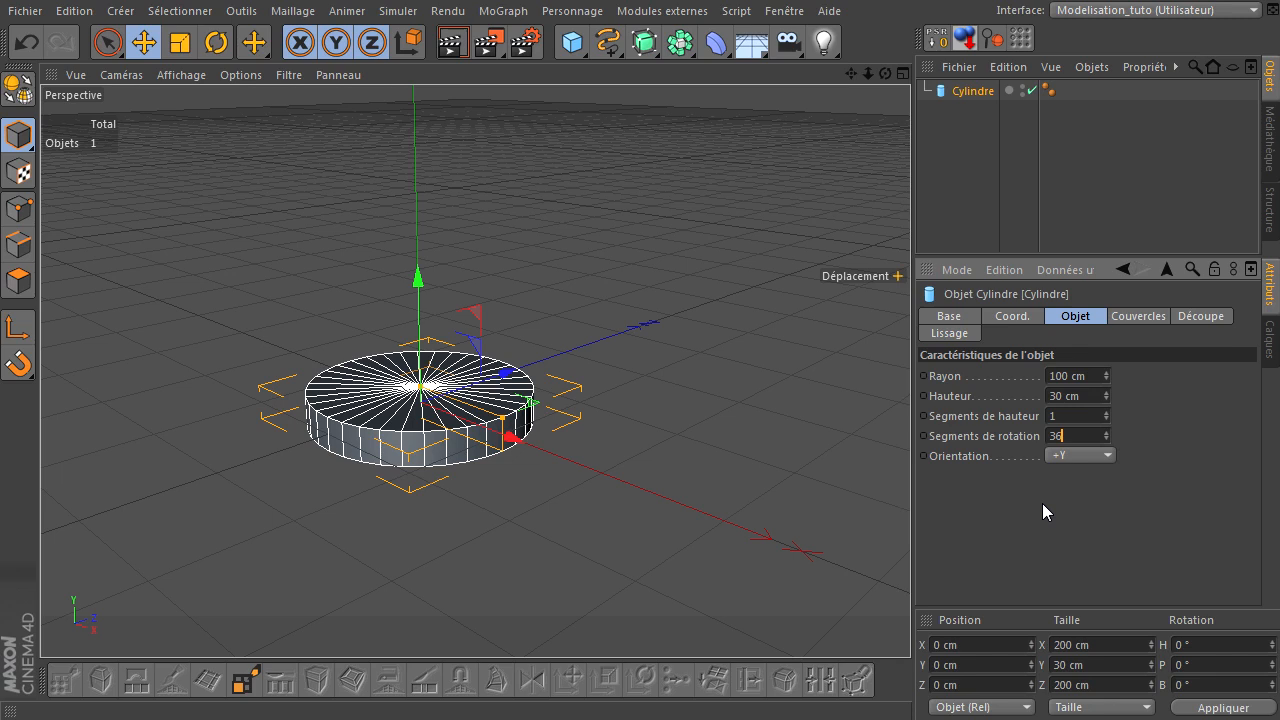
pyautogui.press('Return')
pyautogui.write('18')
pyautogui.press('Return')
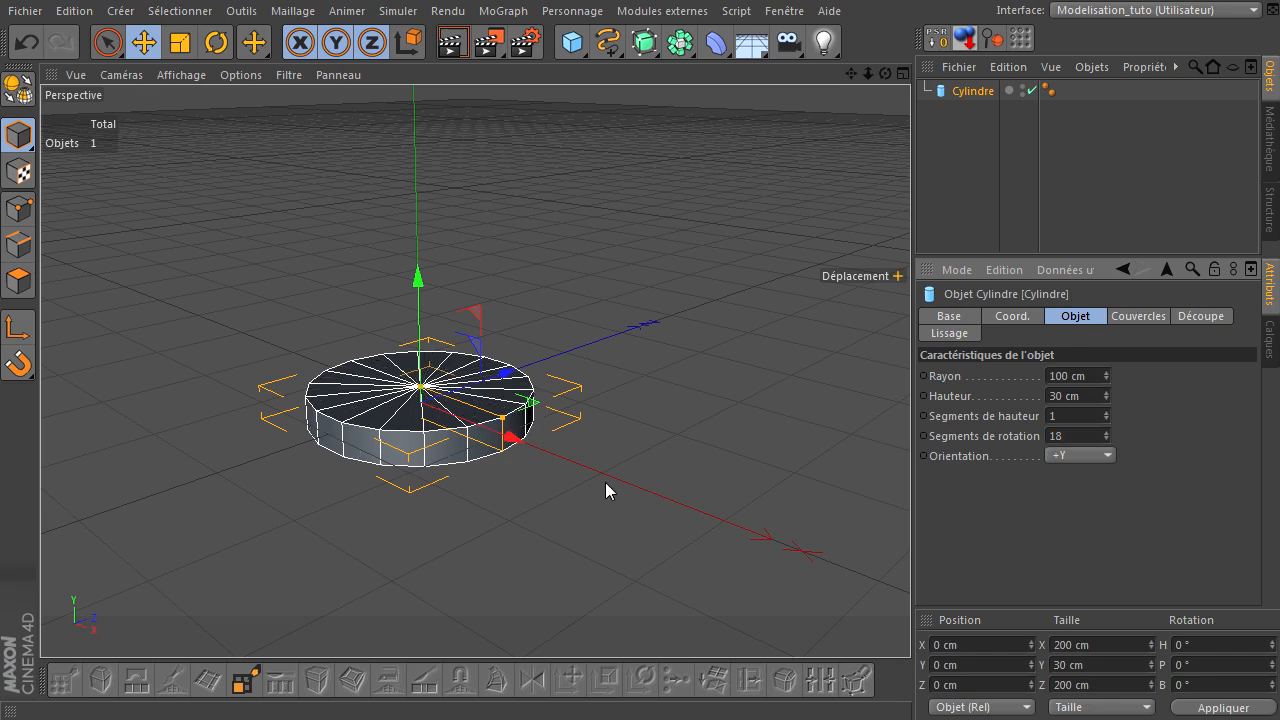
pyautogui.doubleClick(1087, 437)
pyautogui.write('36')
pyautogui.press('Return')
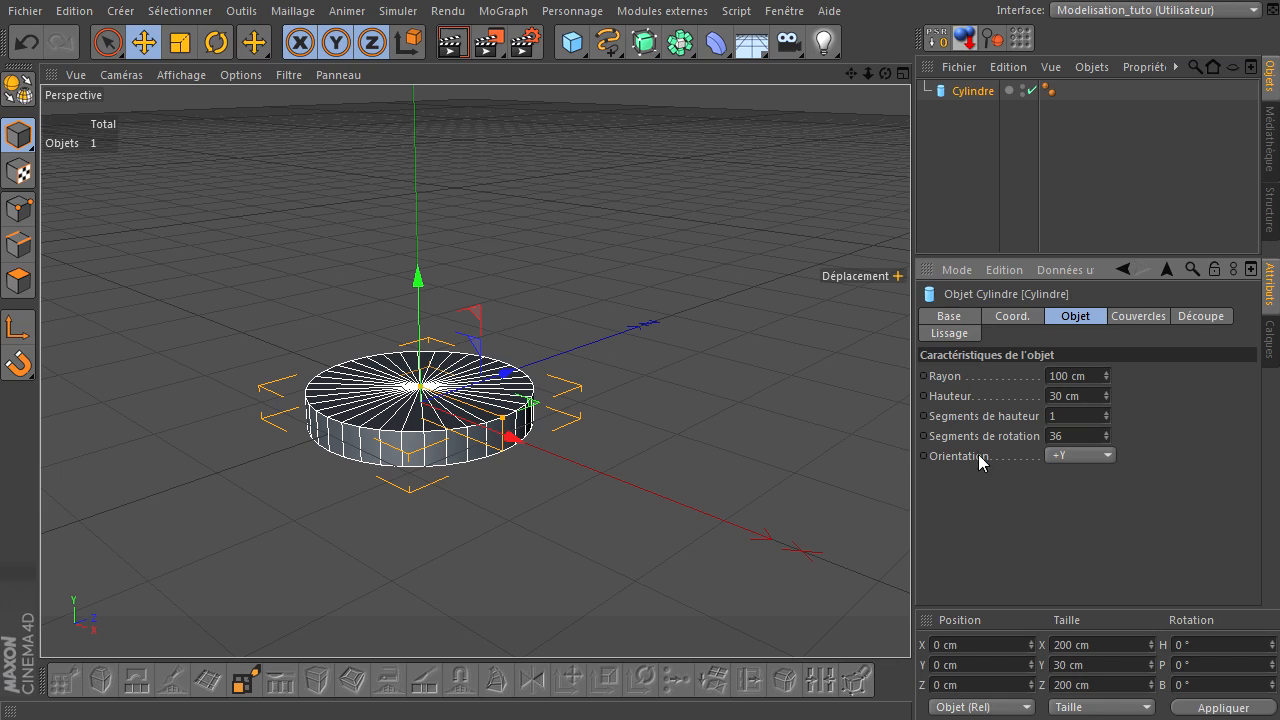
# Convert the cylinder into an editable polygon object.
pyautogui.moveTo(851, 74); pyautogui.dragTo(956, 137)
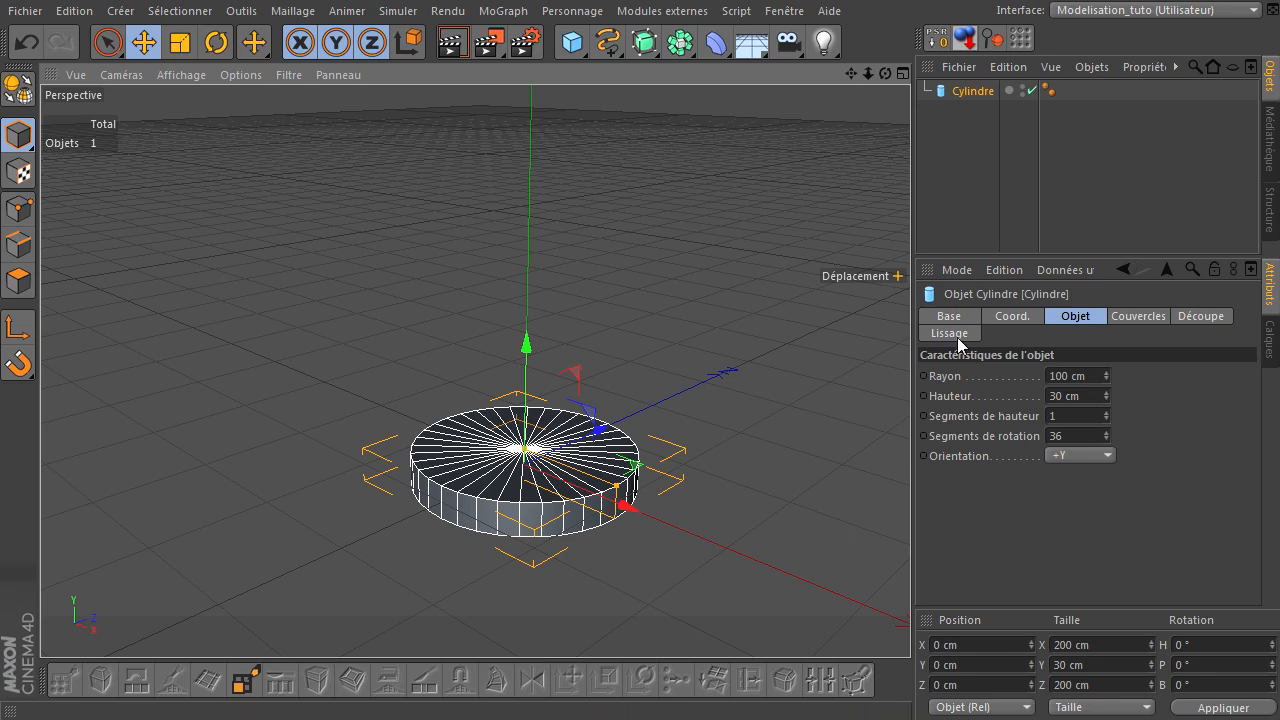
pyautogui.click(20, 92)
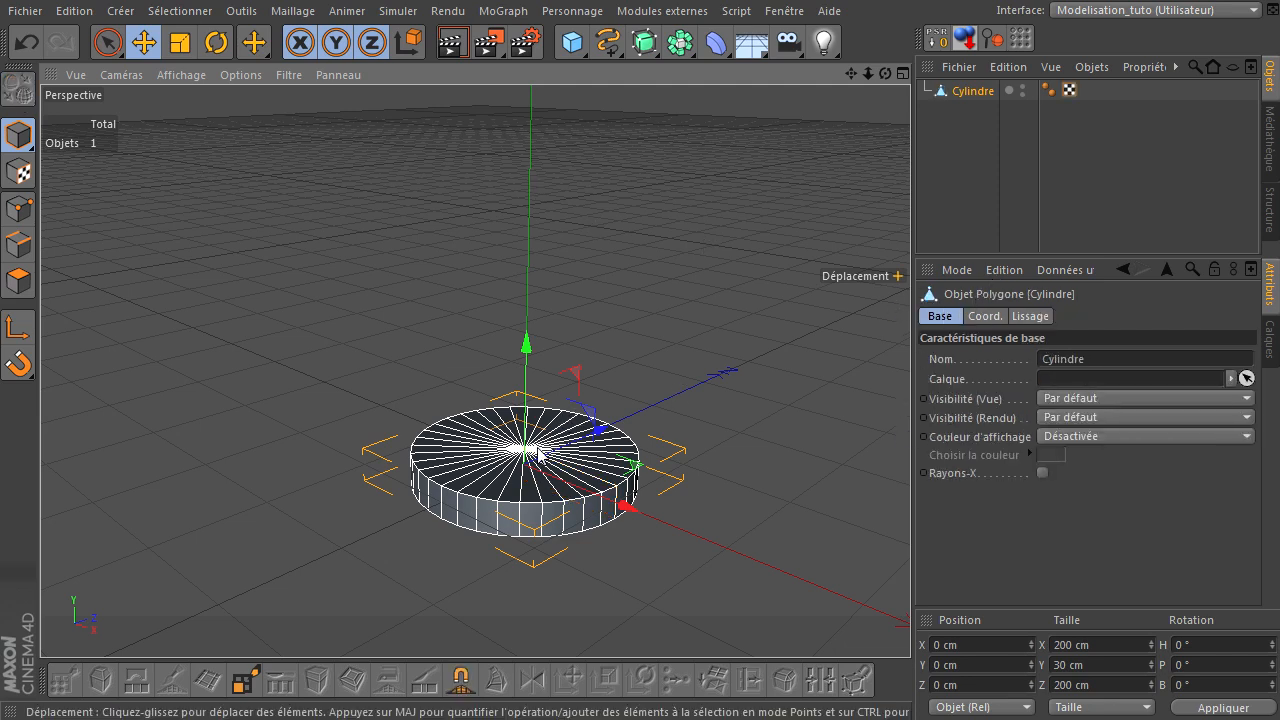
# Select the top cap's polygons, lift them about 77 cm along Y, undo the move and clear the selection.
pyautogui.click(20, 283)
pyautogui.click(108, 42)
pyautogui.moveTo(591, 434)
pyautogui.mouseDown()
pyautogui.moveTo(571, 448)
pyautogui.moveTo(578, 457)
pyautogui.moveTo(514, 466)
pyautogui.moveTo(565, 440)
pyautogui.moveTo(526, 390)
pyautogui.moveTo(540, 290)
pyautogui.mouseUp()
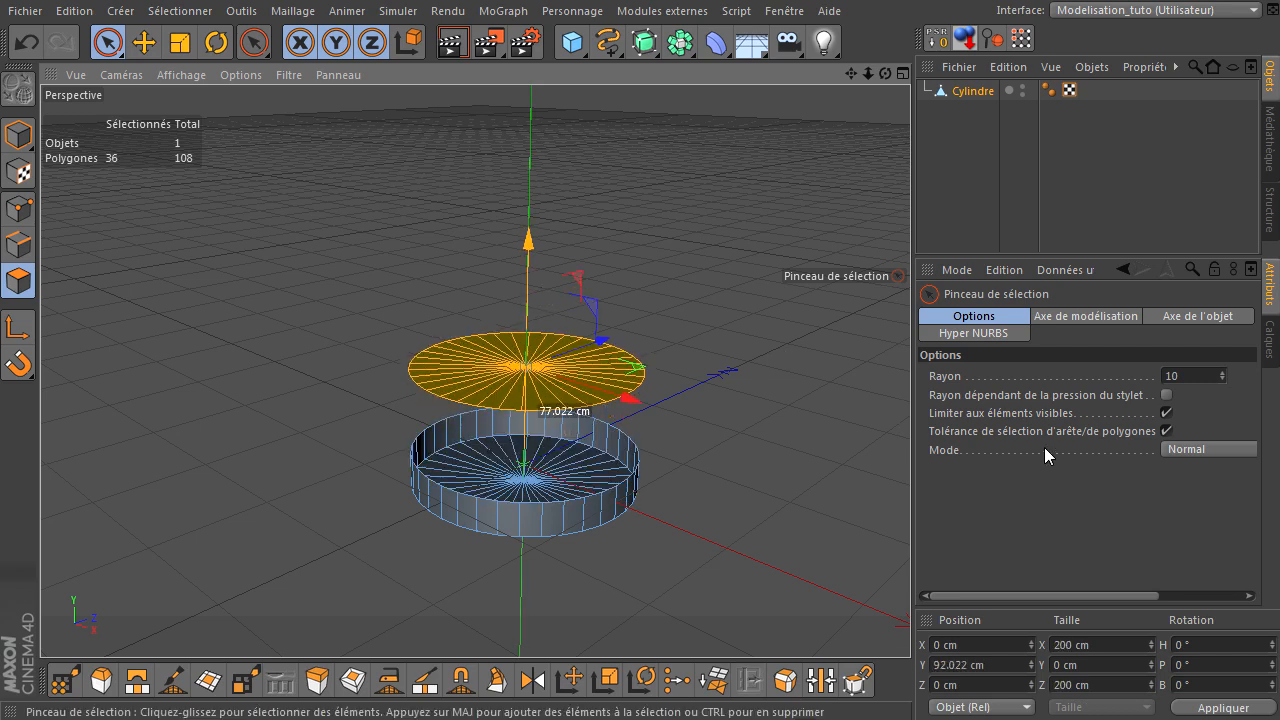
pyautogui.hotkey('ctrl', 'z')
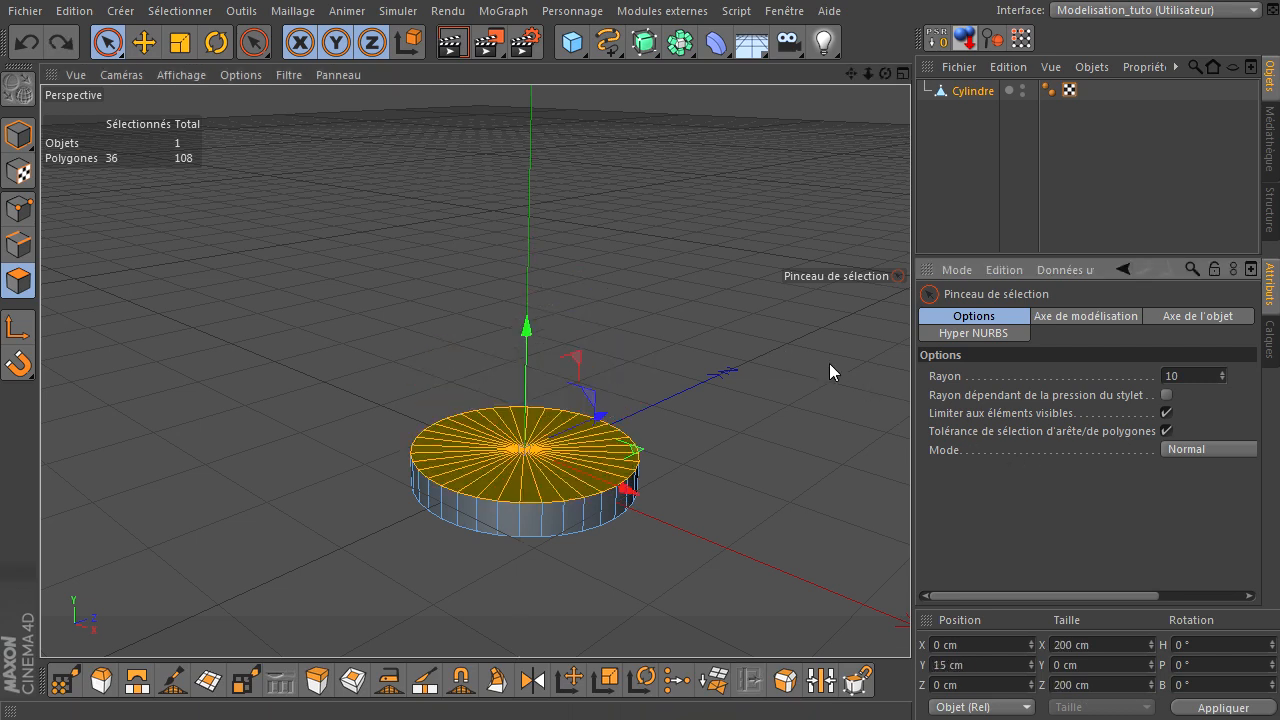
pyautogui.click(802, 345)
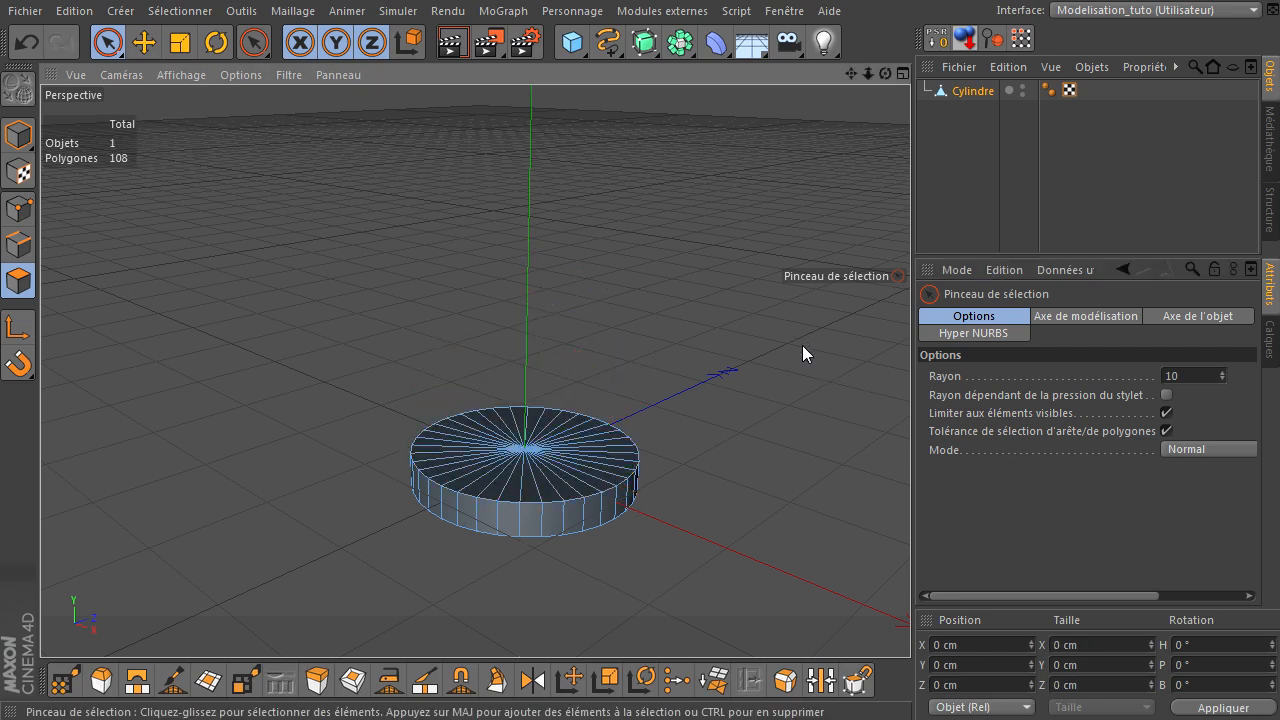
# Select all the cylinder's points, run Optimise to weld the caps to the side, and clear the selection.
pyautogui.click(19, 208)
pyautogui.hotkey('ctrl', 'a')
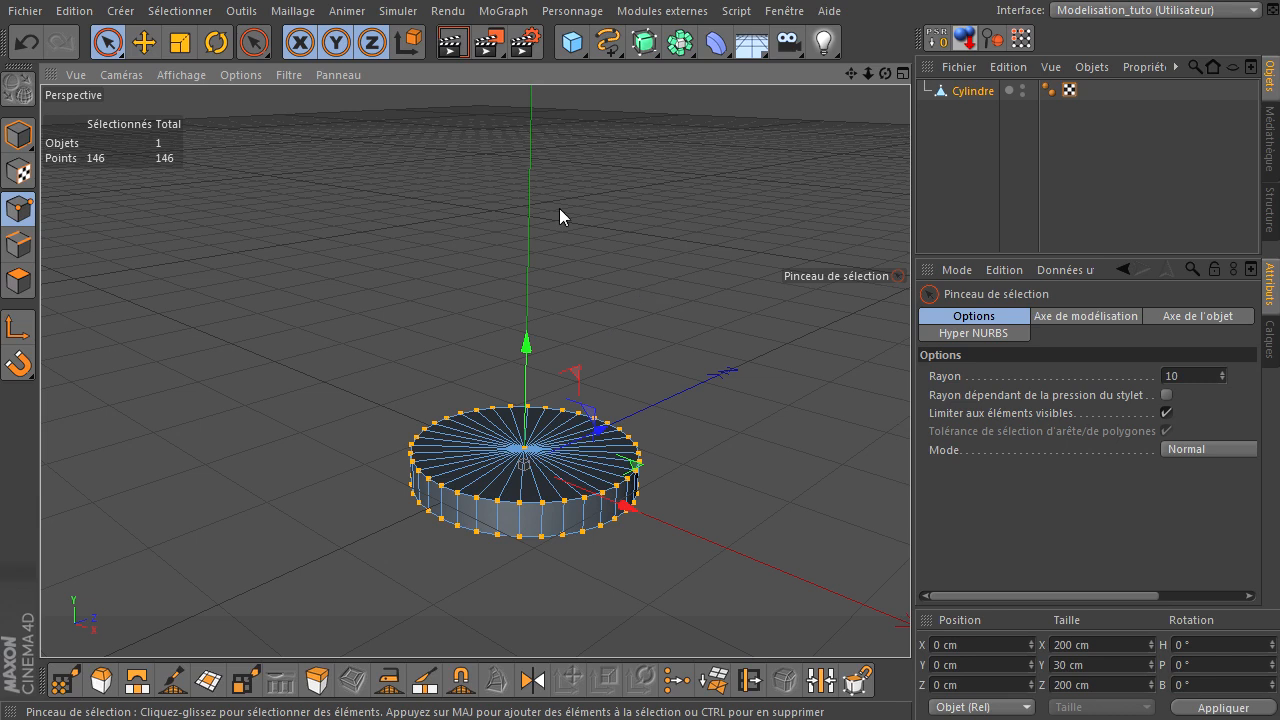
pyautogui.rightClick(445, 116)
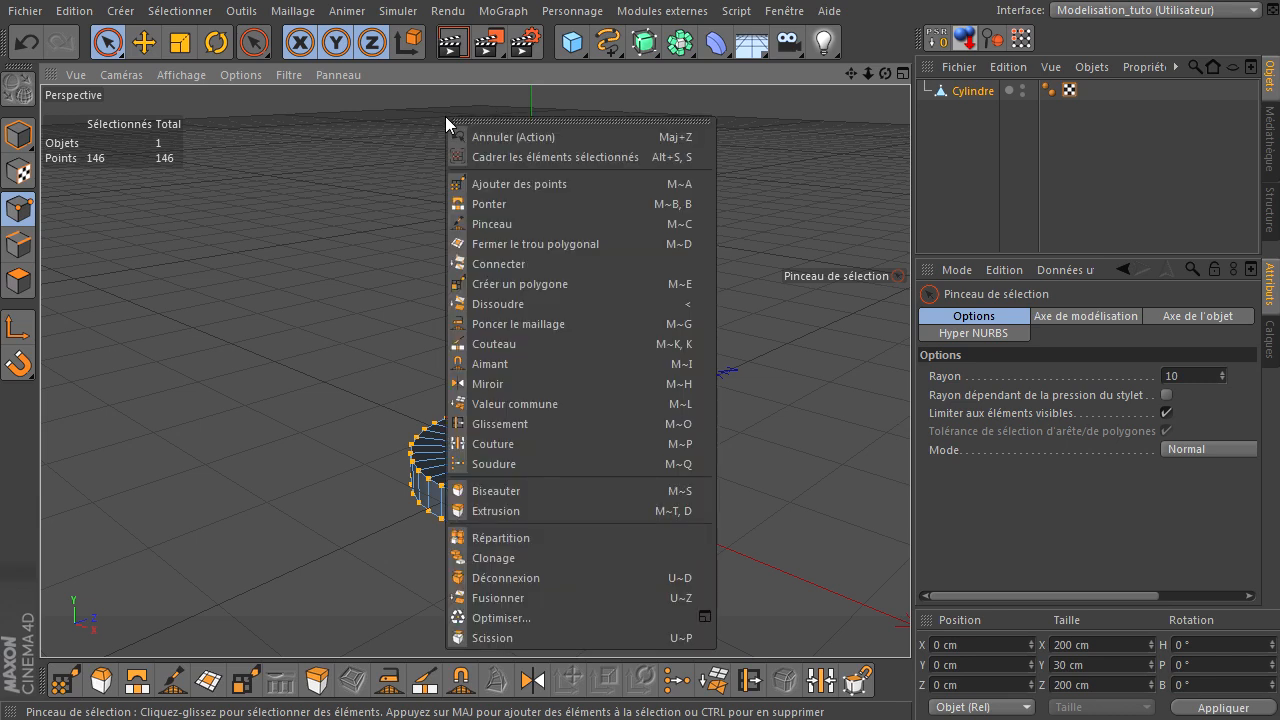
pyautogui.click(488, 617)
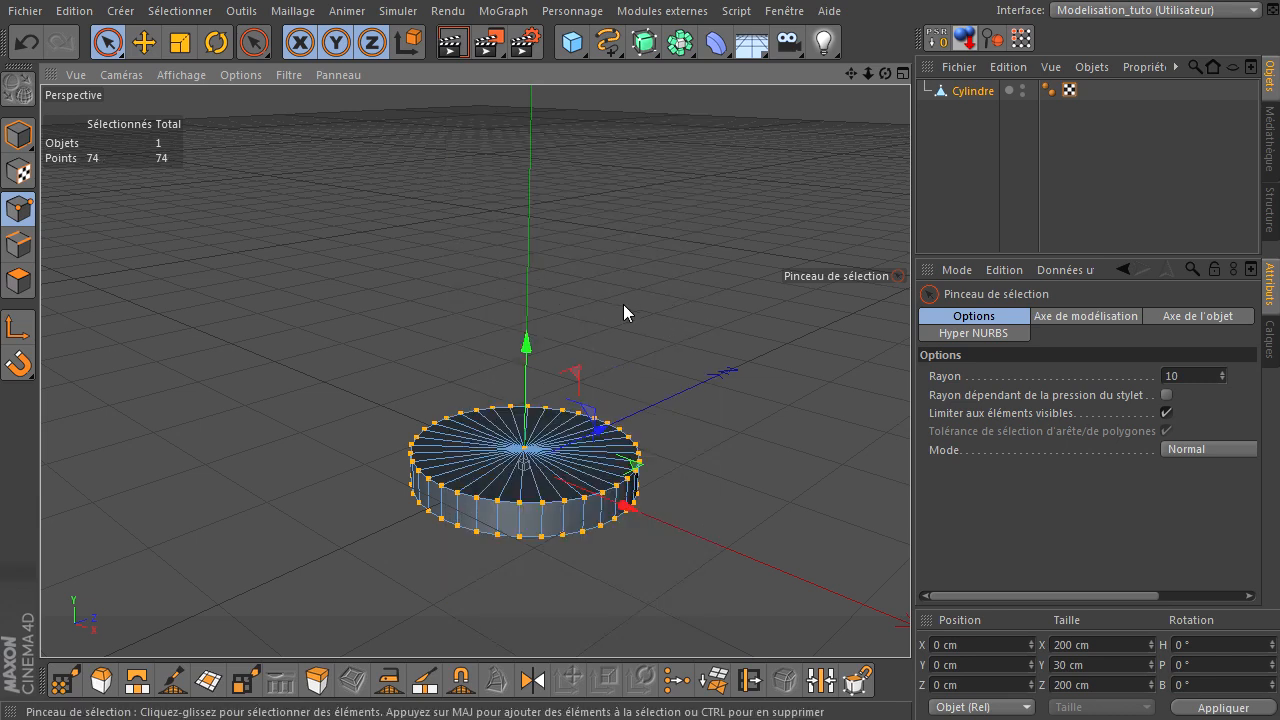
pyautogui.click(683, 283)
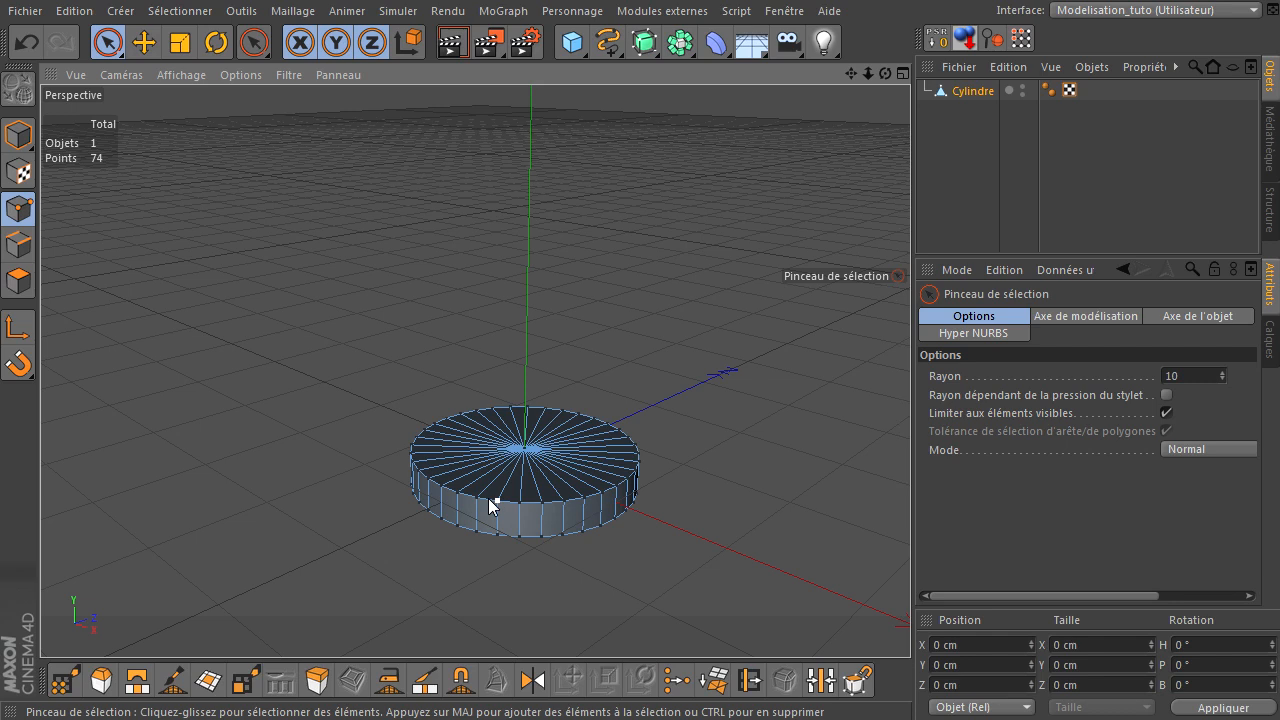
# Cut a circular edge loop into the cylinder's top cap near the rim with the Knife in loop mode.
pyautogui.scroll(3, 533, 490)
pyautogui.scroll(1, 535, 495)
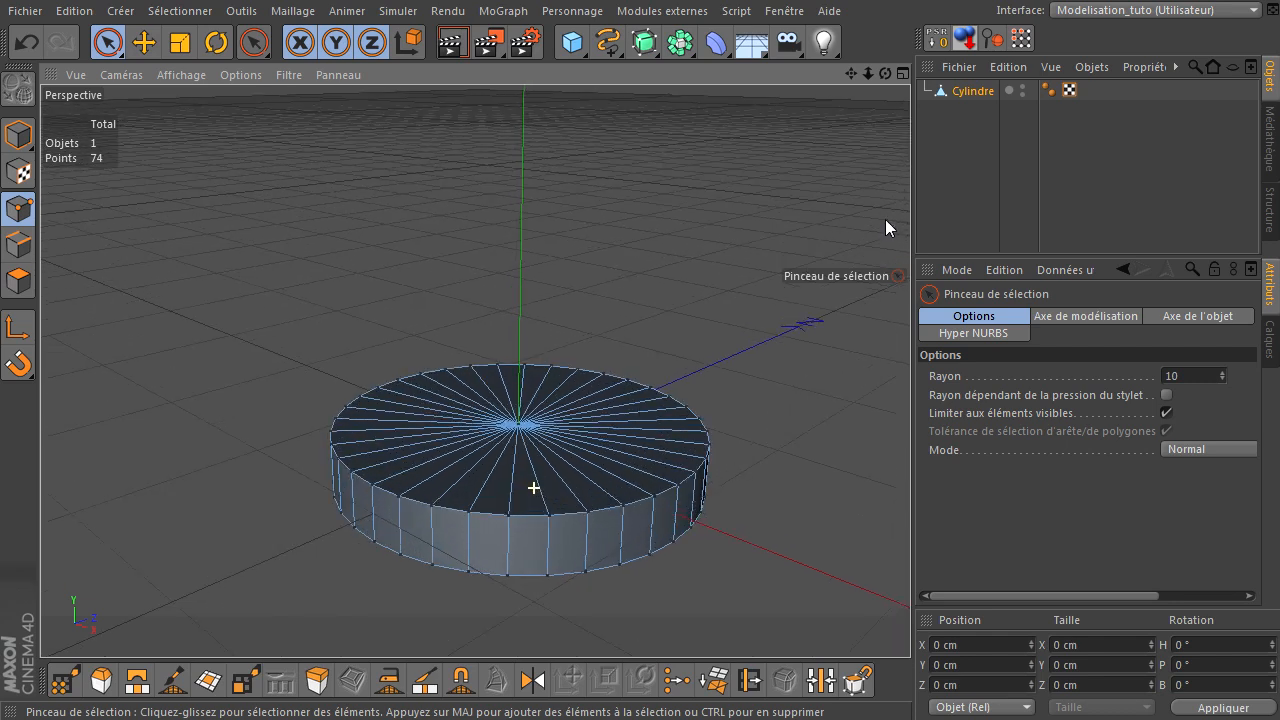
pyautogui.click(973, 91)
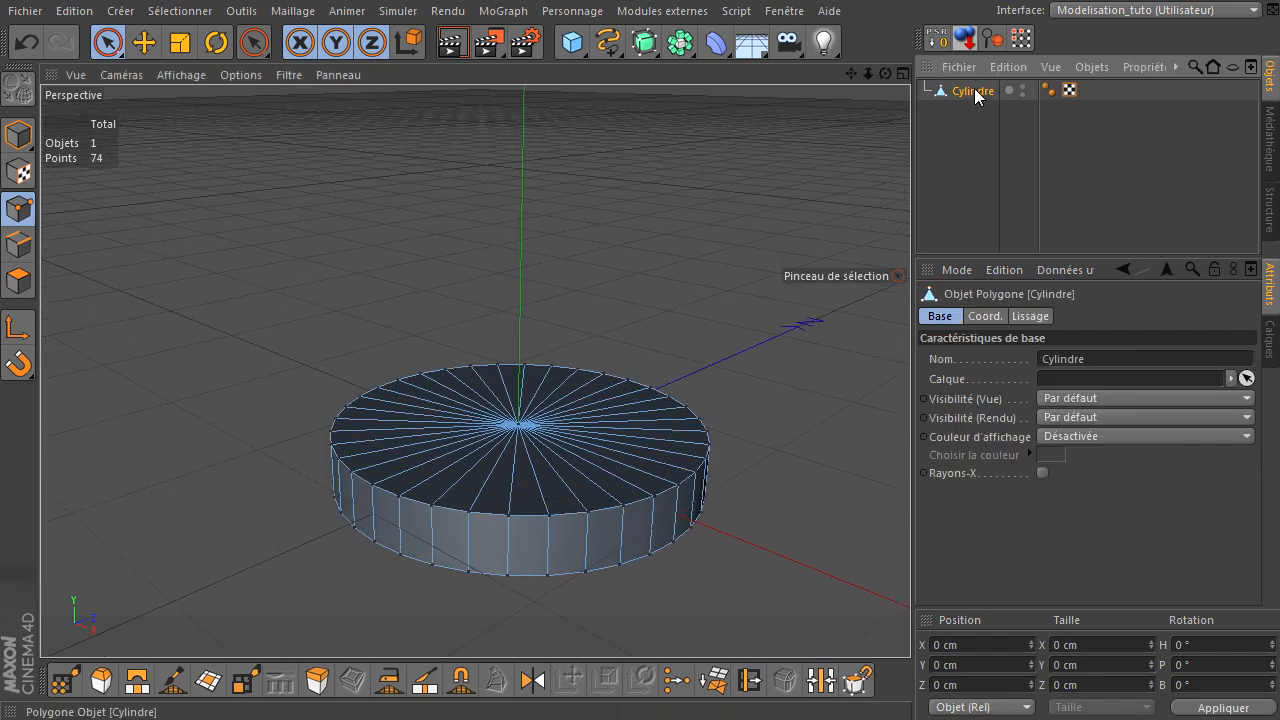
pyautogui.click(18, 281)
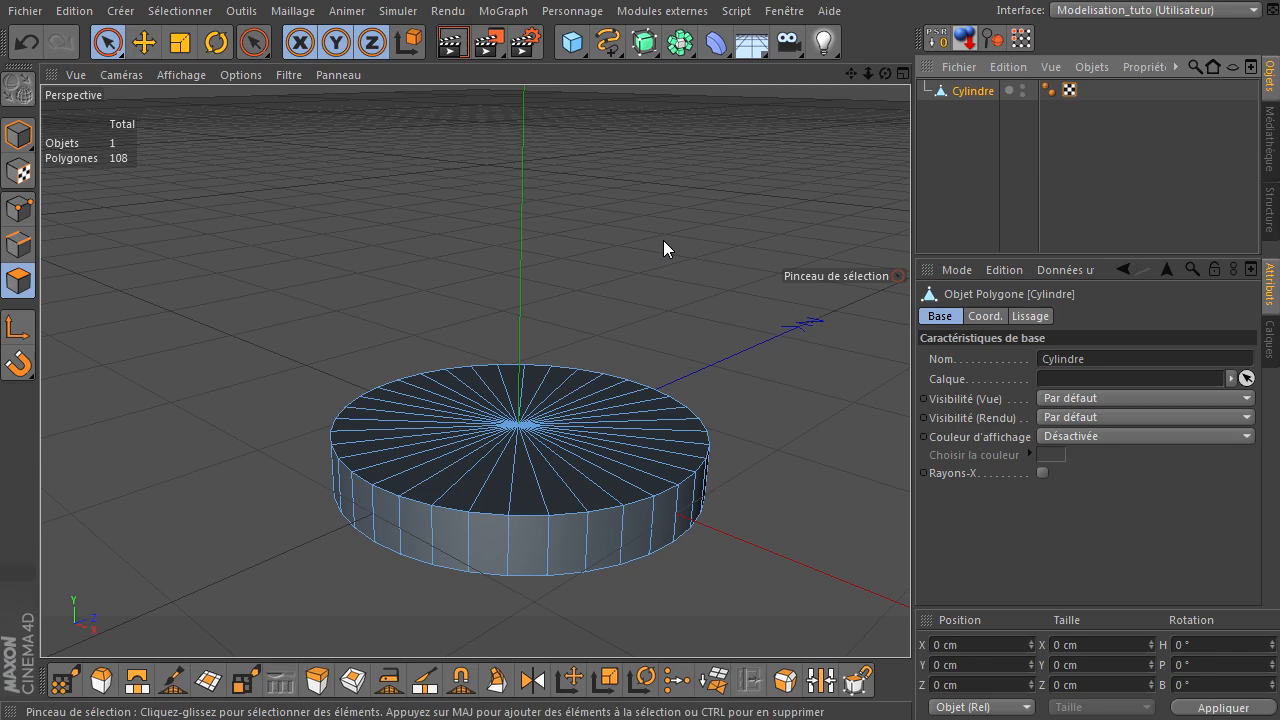
pyautogui.press('k')
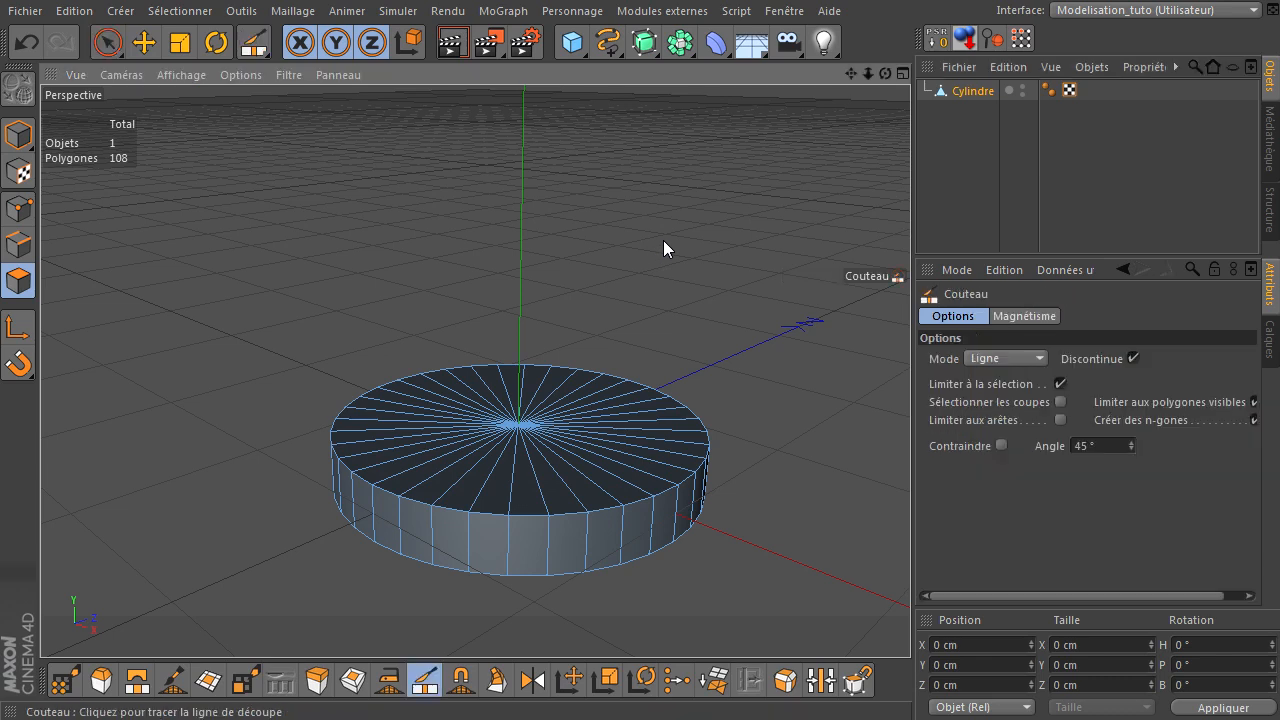
pyautogui.click(1030, 356)
pyautogui.click(999, 439)
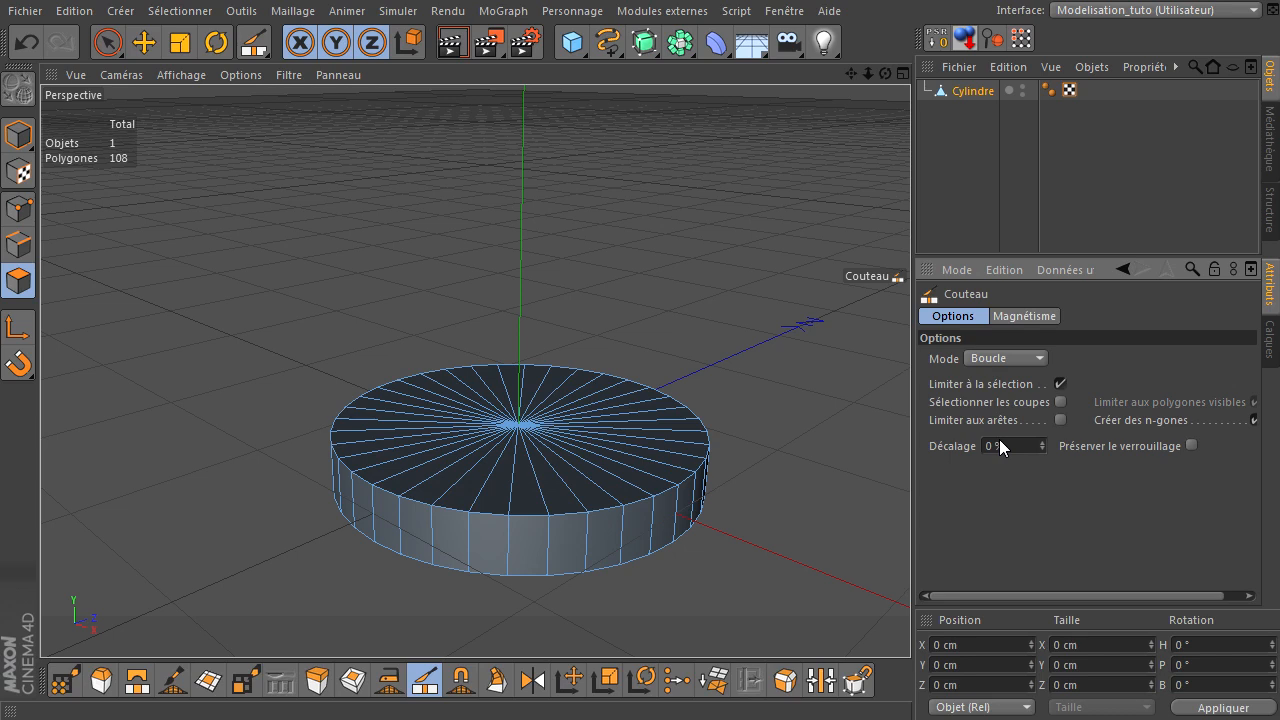
pyautogui.click(655, 488)
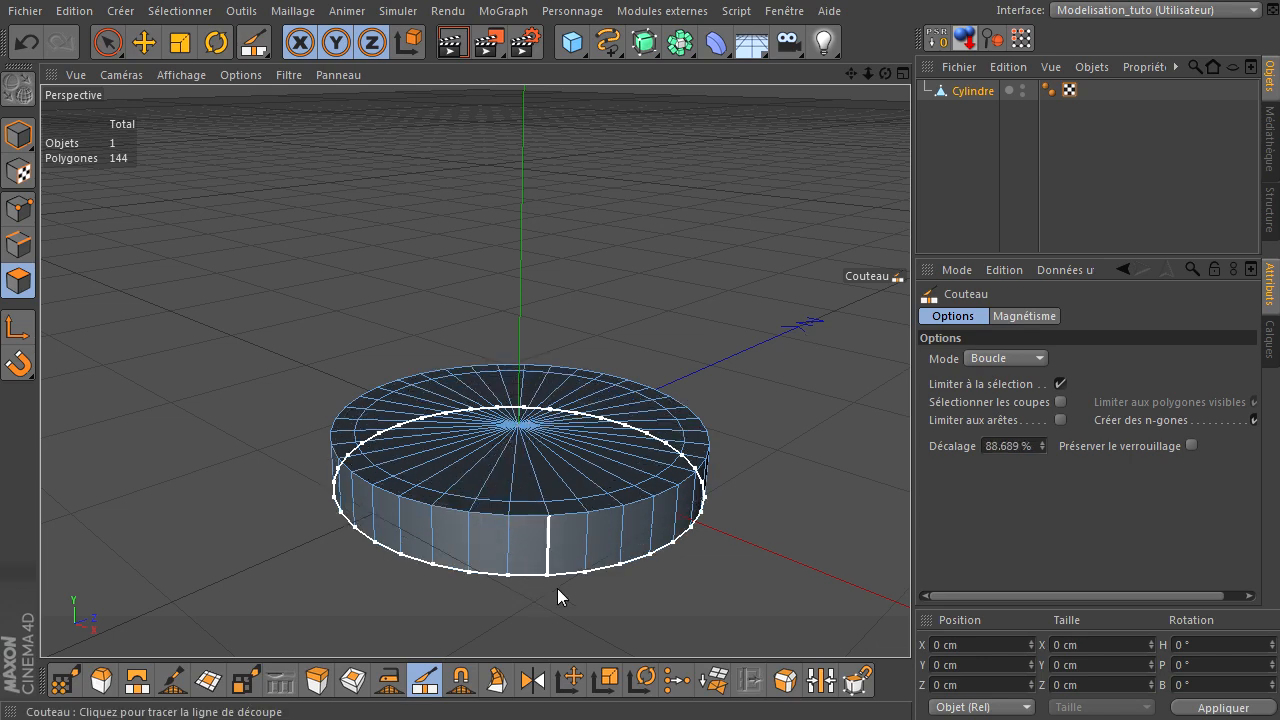
# Loop-select the ring of polygons along the top cap's rim, extrude it 10.8 cm upward, and clear the selection.
pyautogui.moveTo(884, 72); pyautogui.dragTo(466, 686)
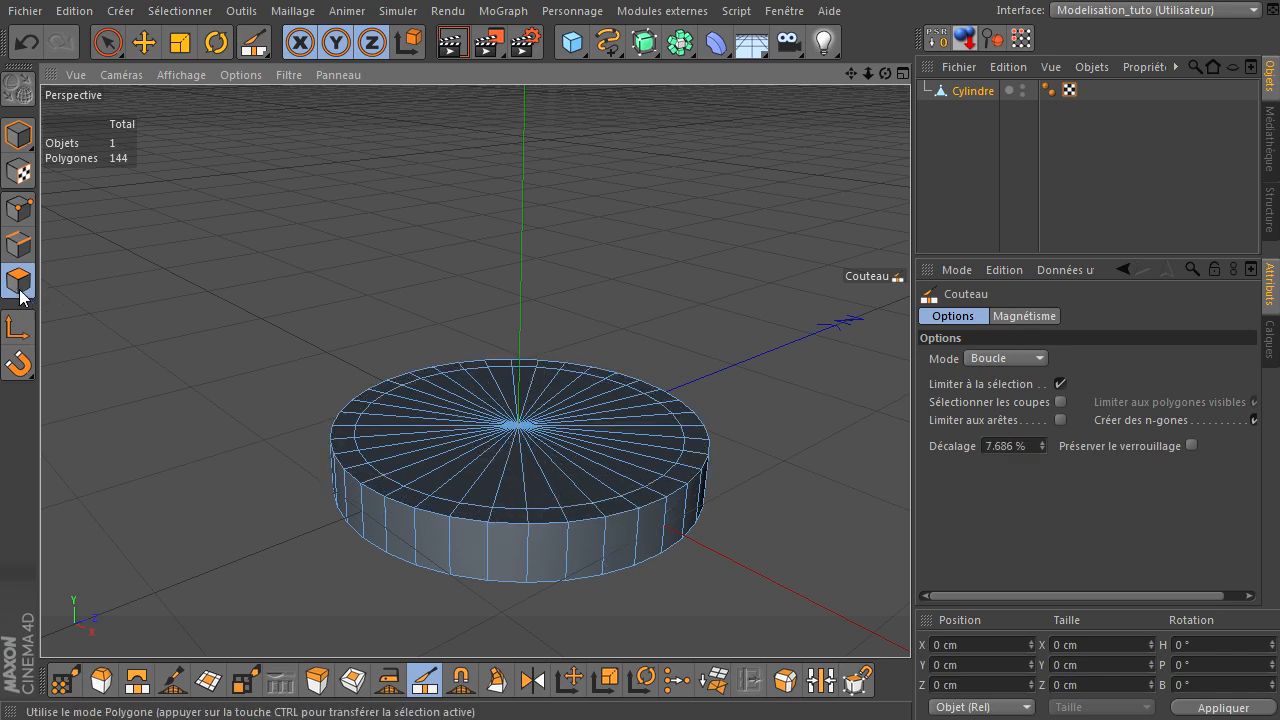
pyautogui.press('u')
pyautogui.press('l')
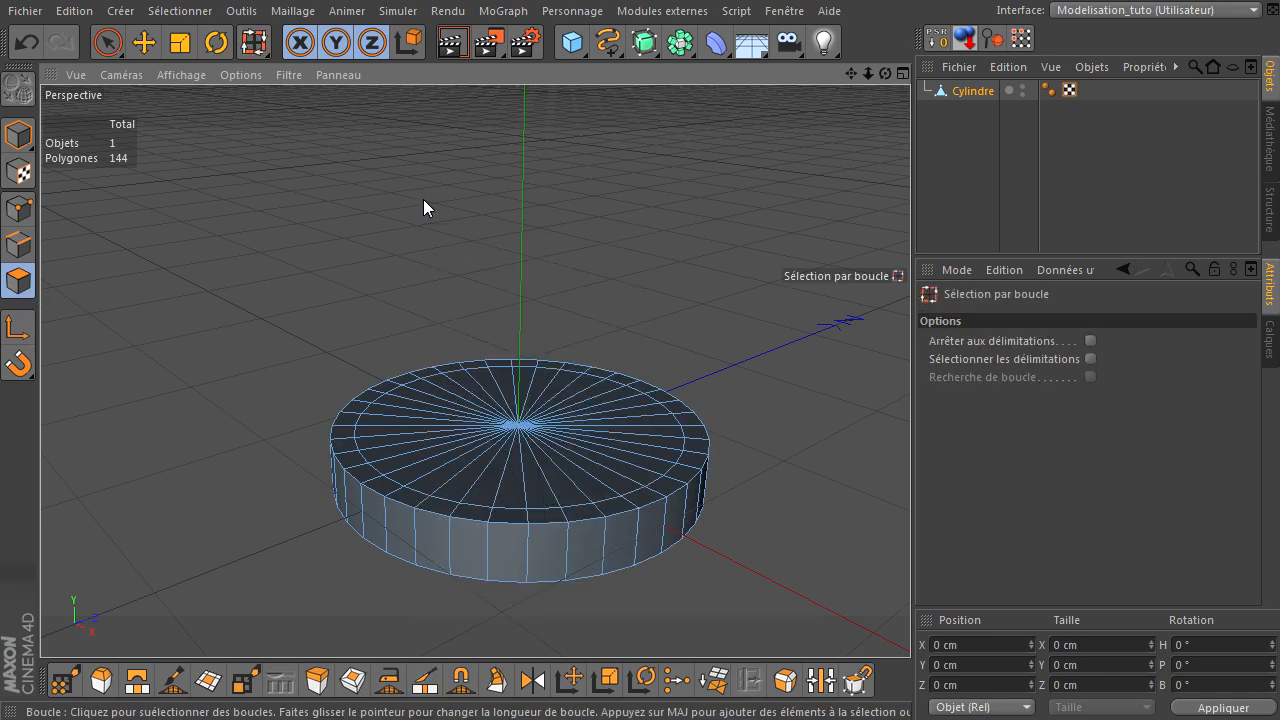
pyautogui.click(689, 474)
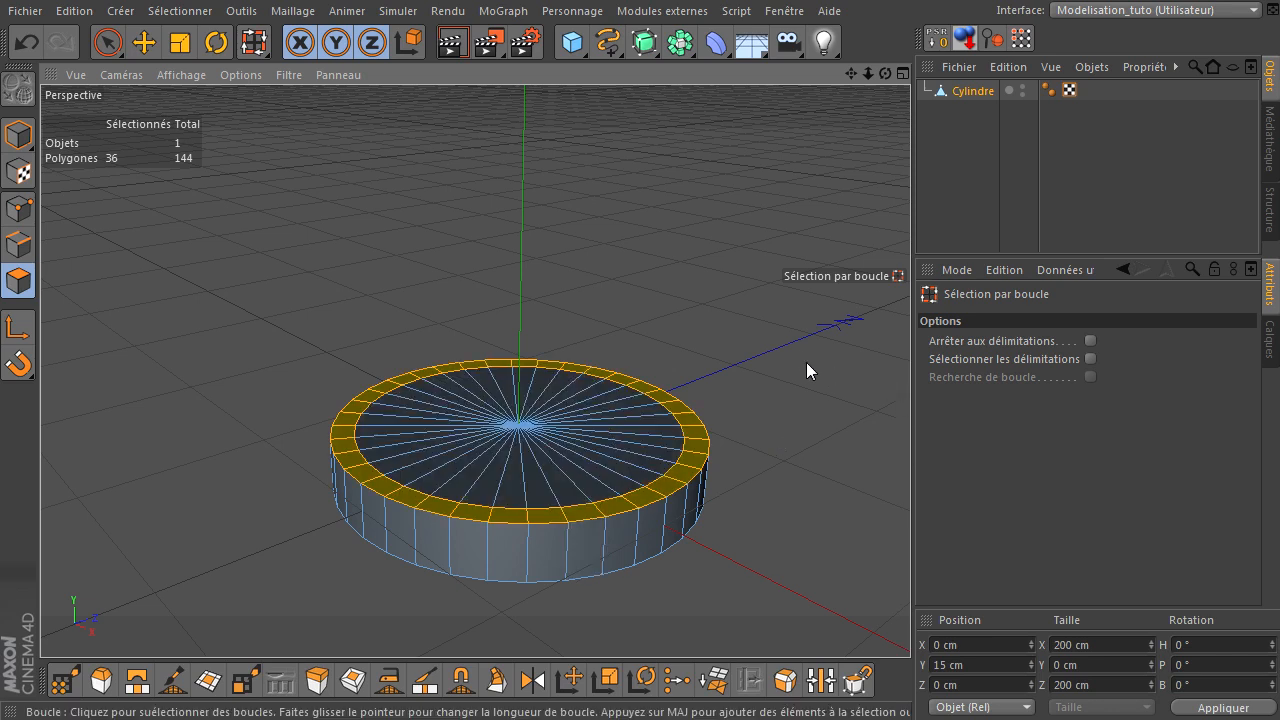
pyautogui.press('d')
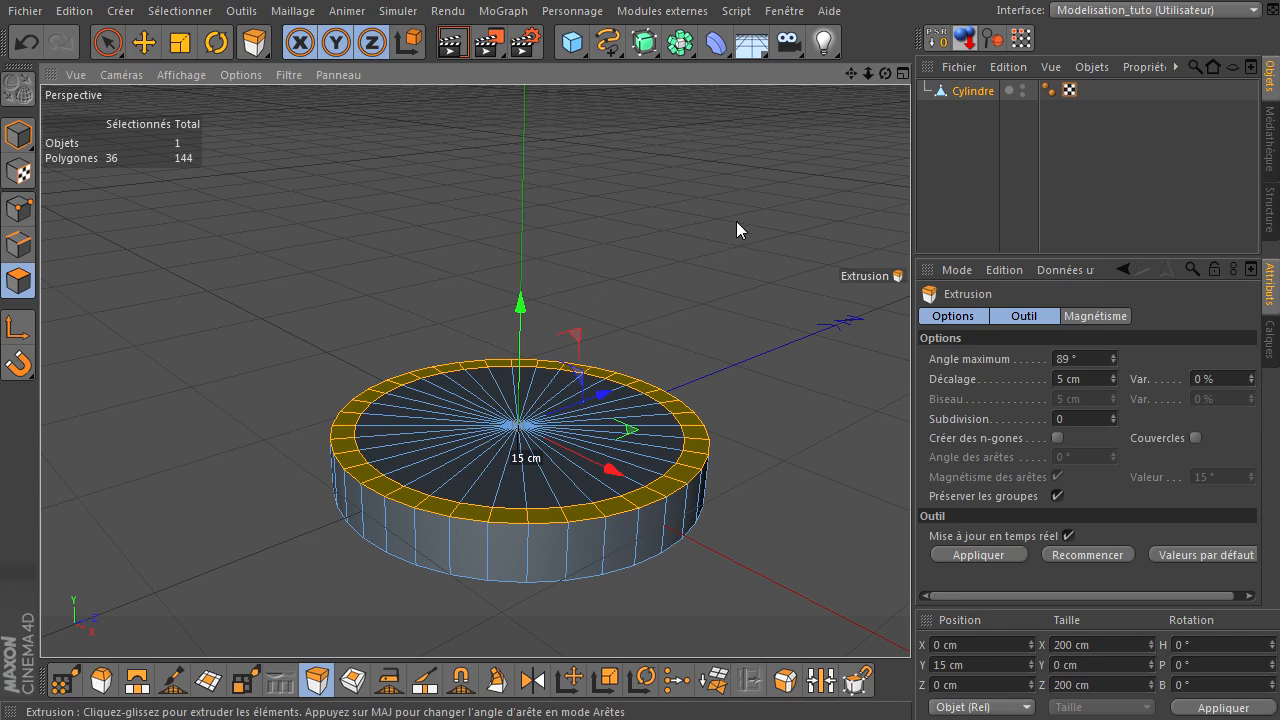
pyautogui.moveTo(736, 221); pyautogui.dragTo(910, 490)
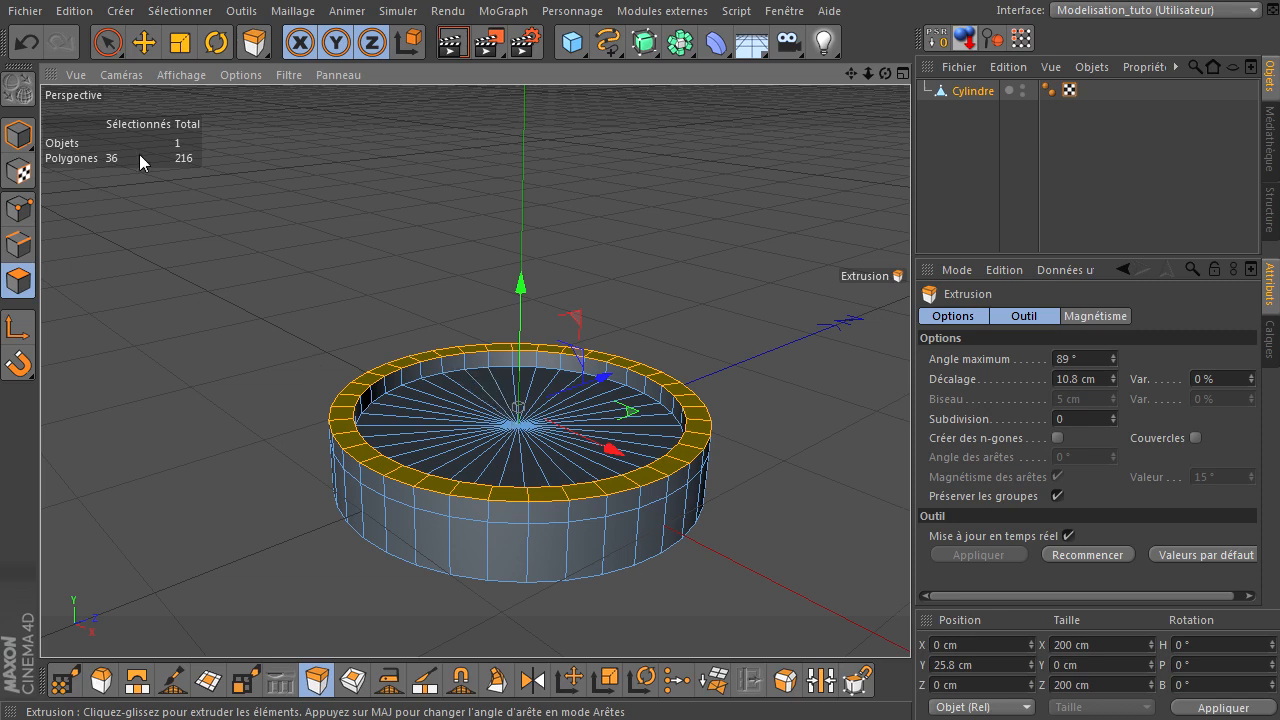
pyautogui.click(265, 233)
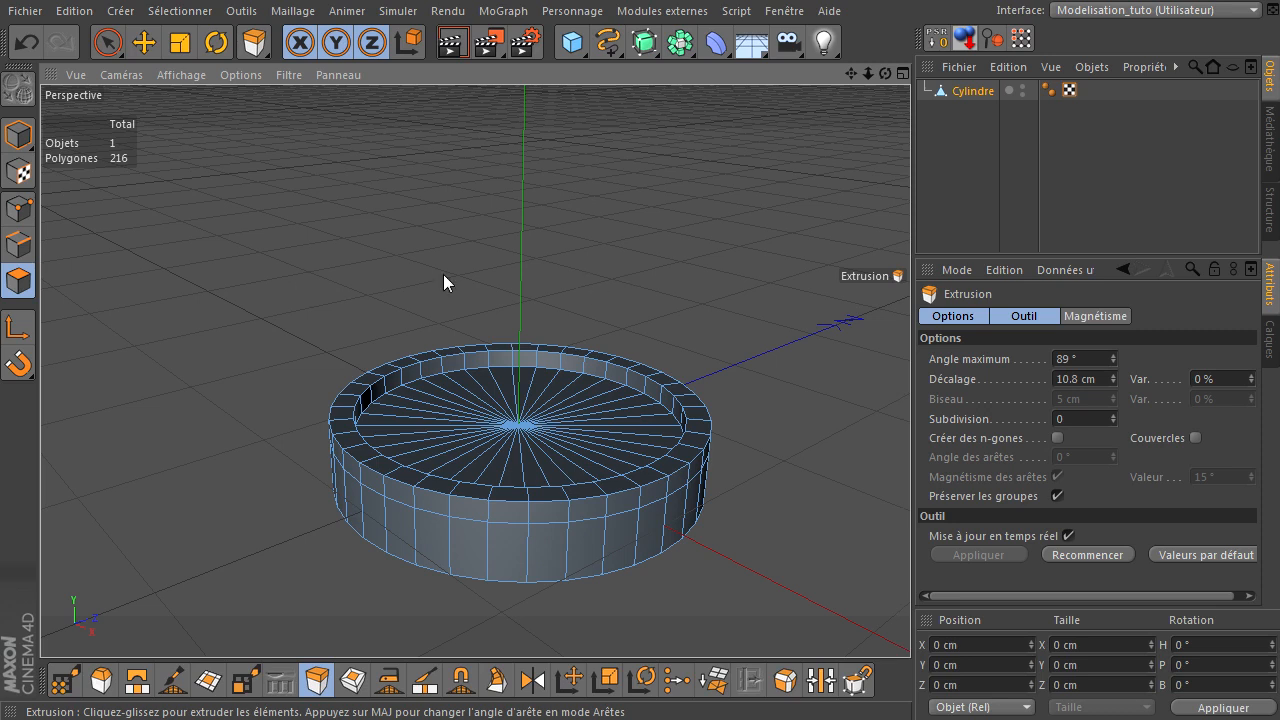
# Duplicate the cylinder object and rename the original as bas.
pyautogui.click(967, 95)
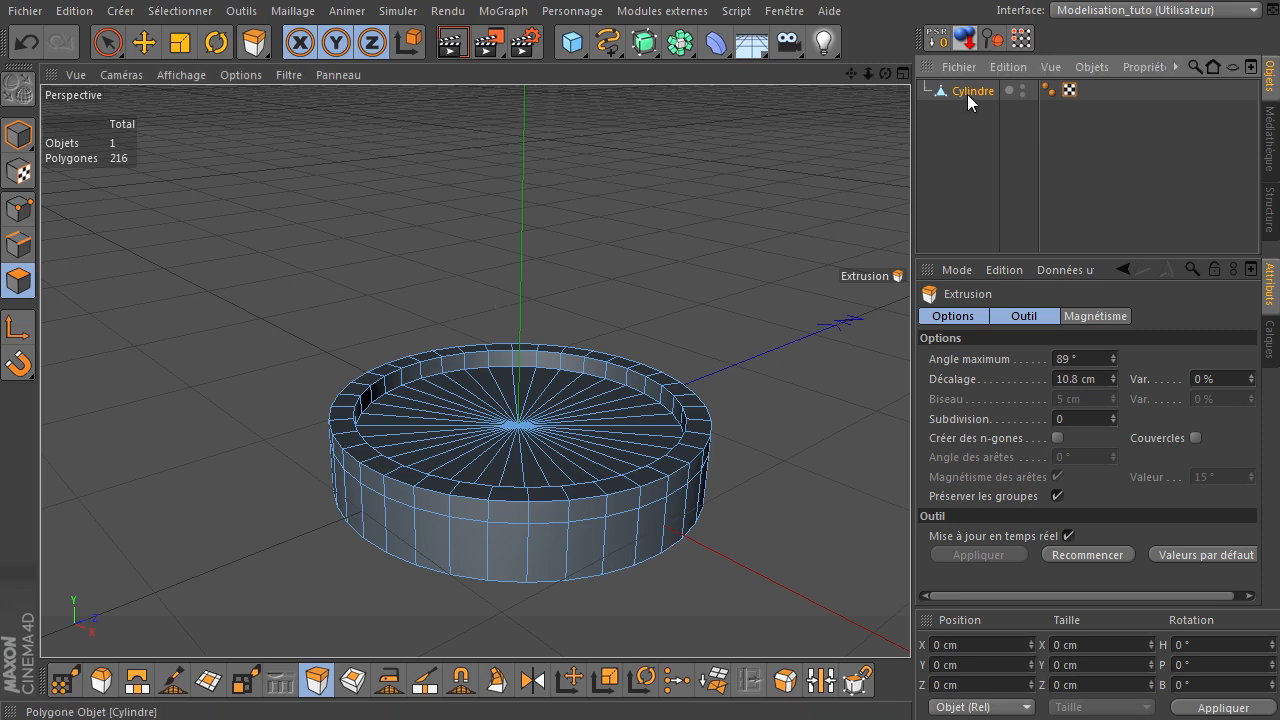
pyautogui.hotkey('ctrl', 'v')
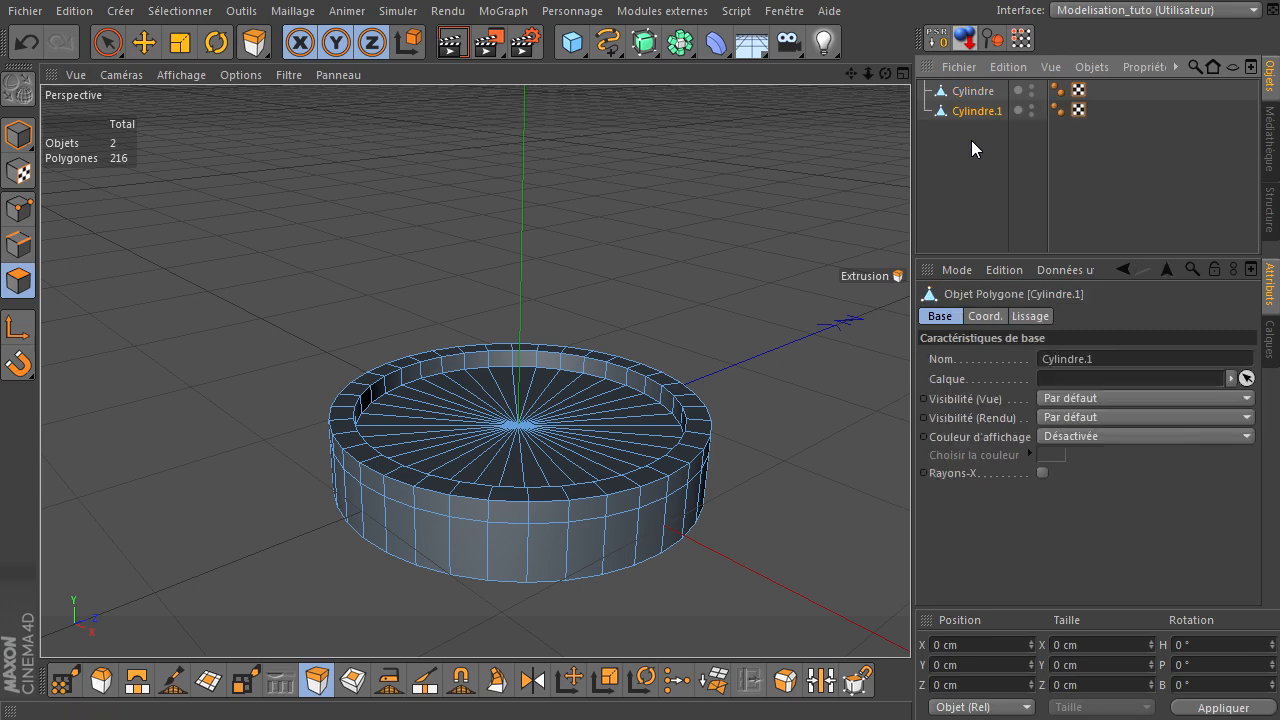
pyautogui.click(988, 96)
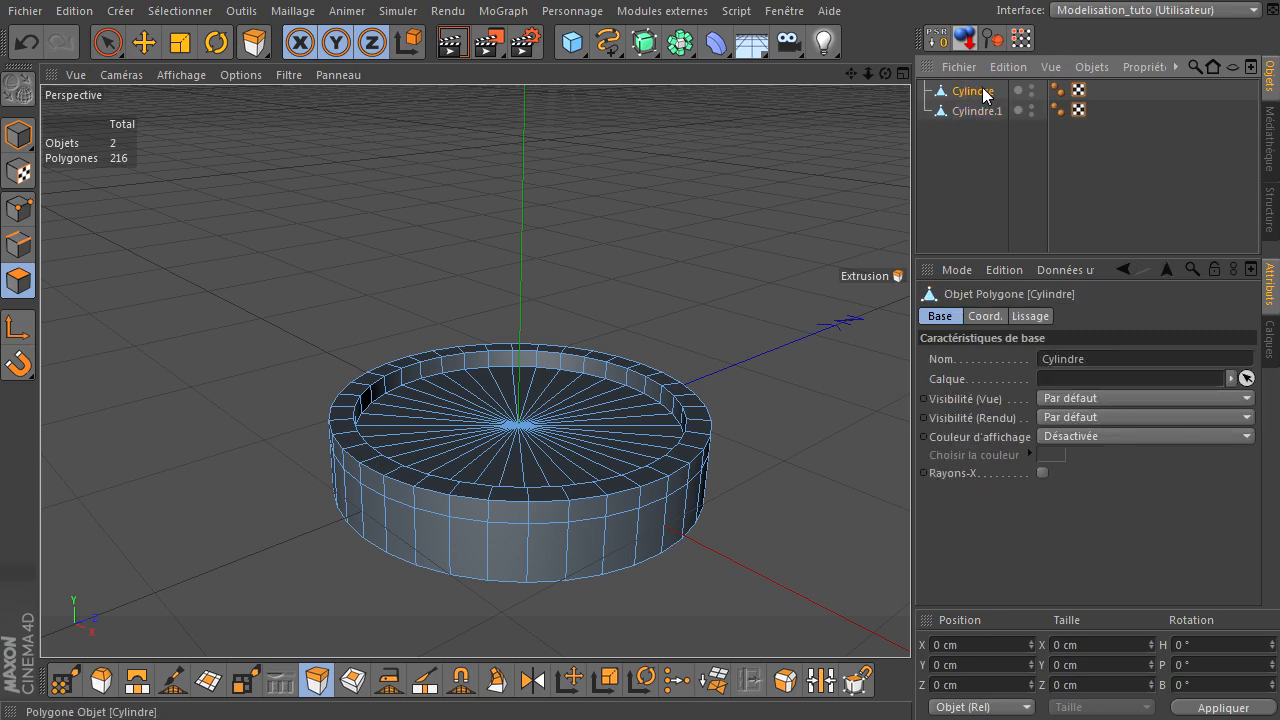
pyautogui.doubleClick(986, 92)
pyautogui.write('bas')
pyautogui.press('Return')
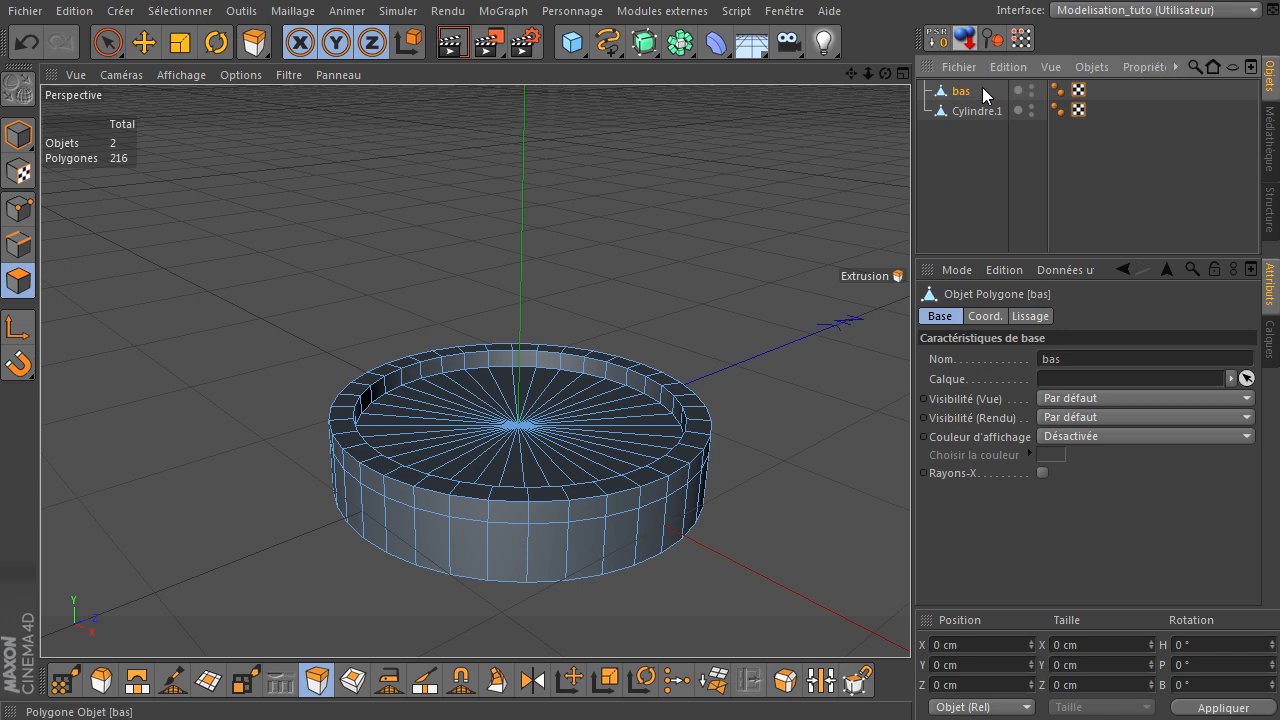
# Rename the duplicated cylinder as haut.
pyautogui.click(964, 114)
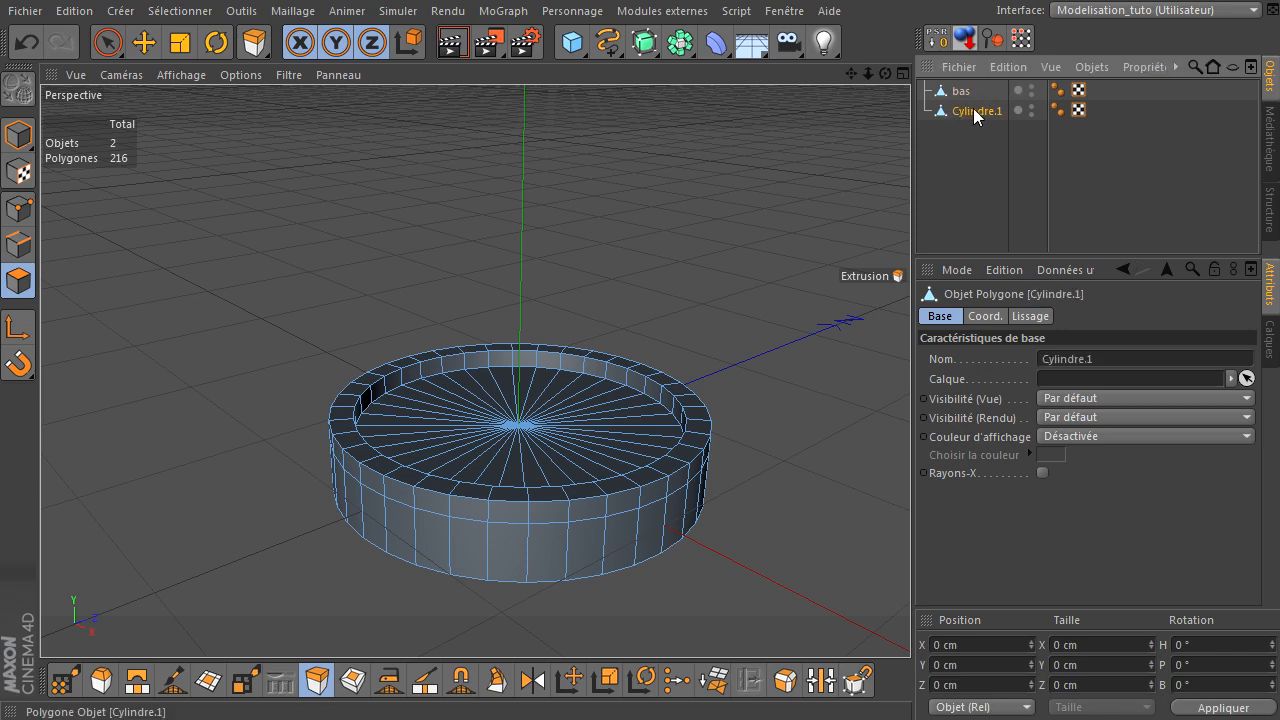
pyautogui.click(960, 152)
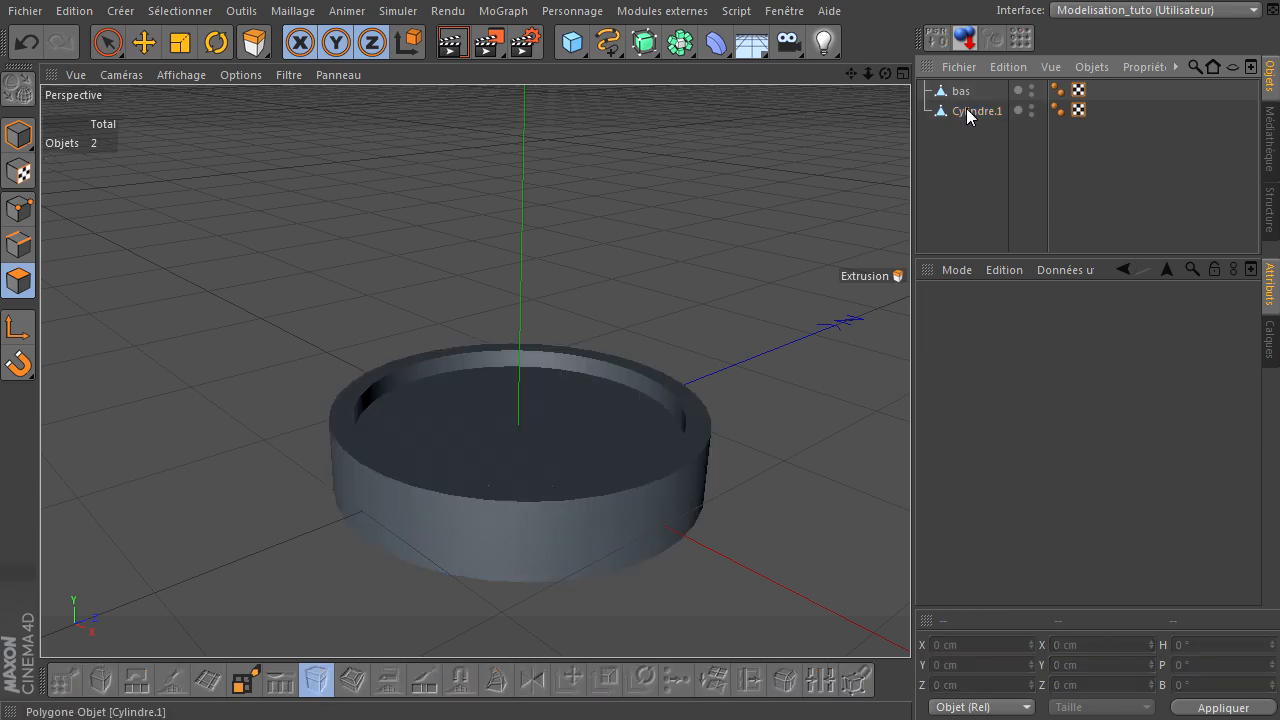
pyautogui.doubleClick(966, 110)
pyautogui.write('haut')
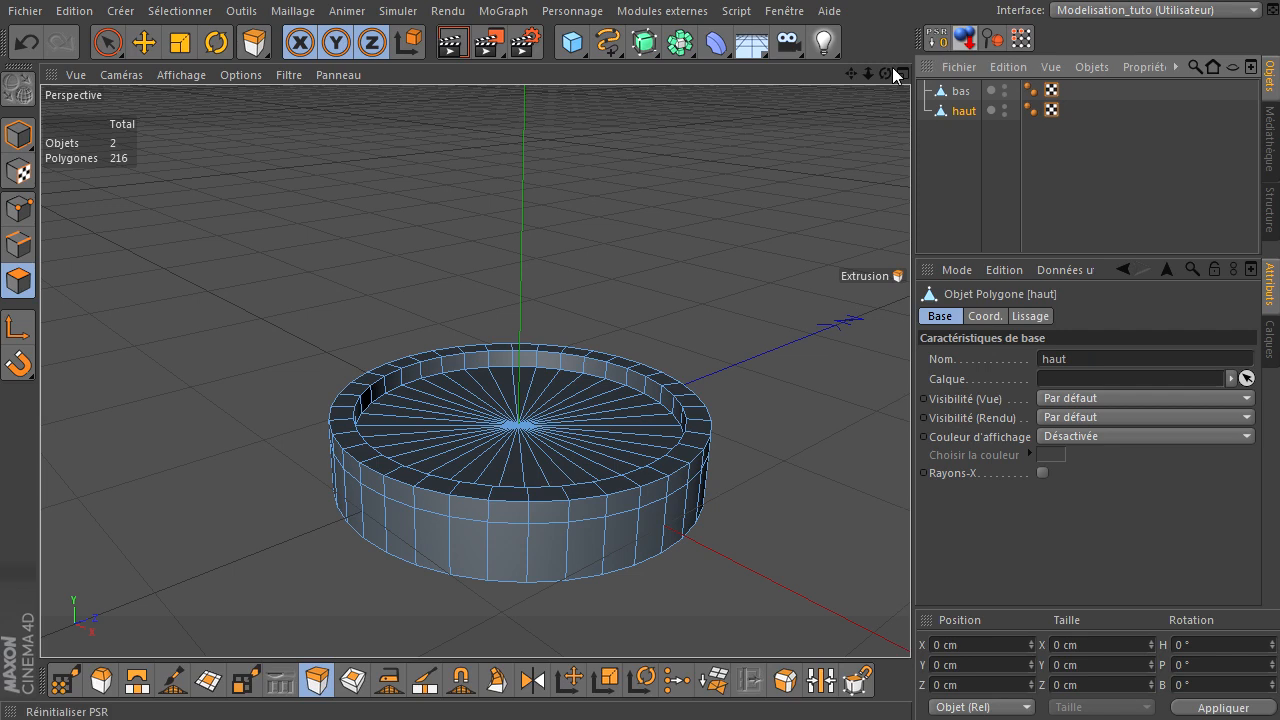
# Flip the haut object upside down in Model mode by rotating its pitch to -180°.
pyautogui.click(18, 135)
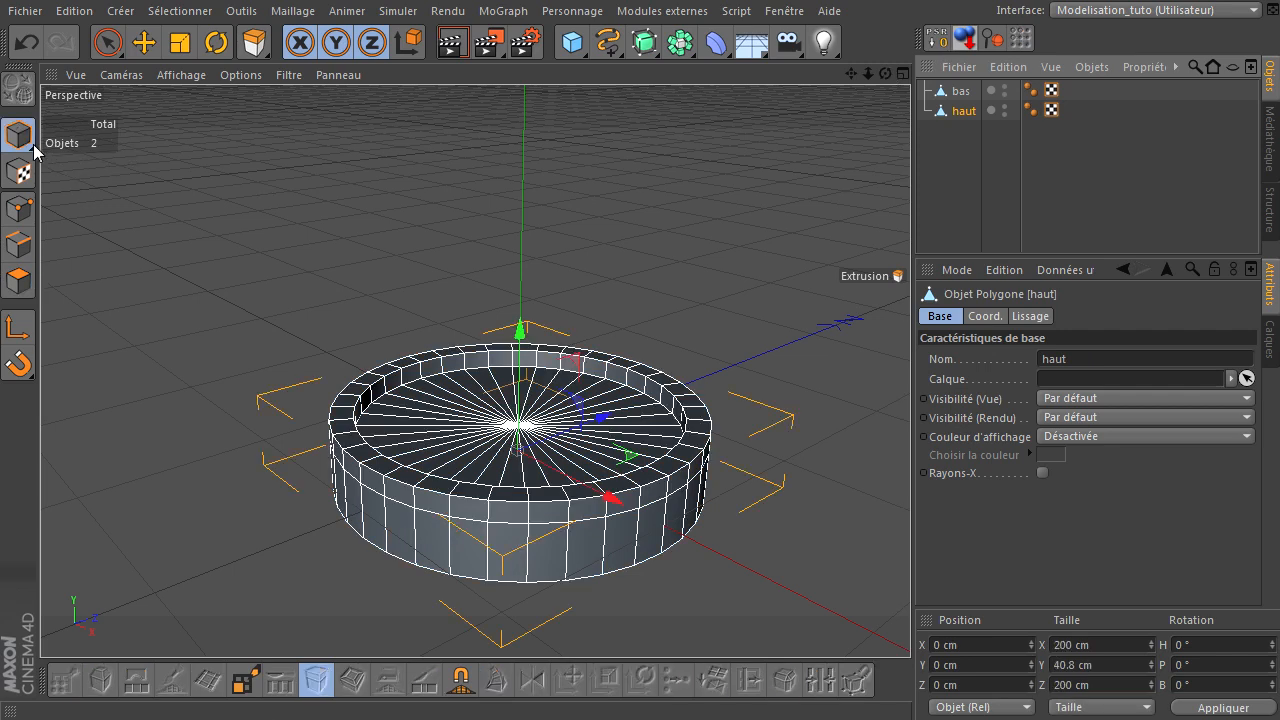
pyautogui.click(217, 44)
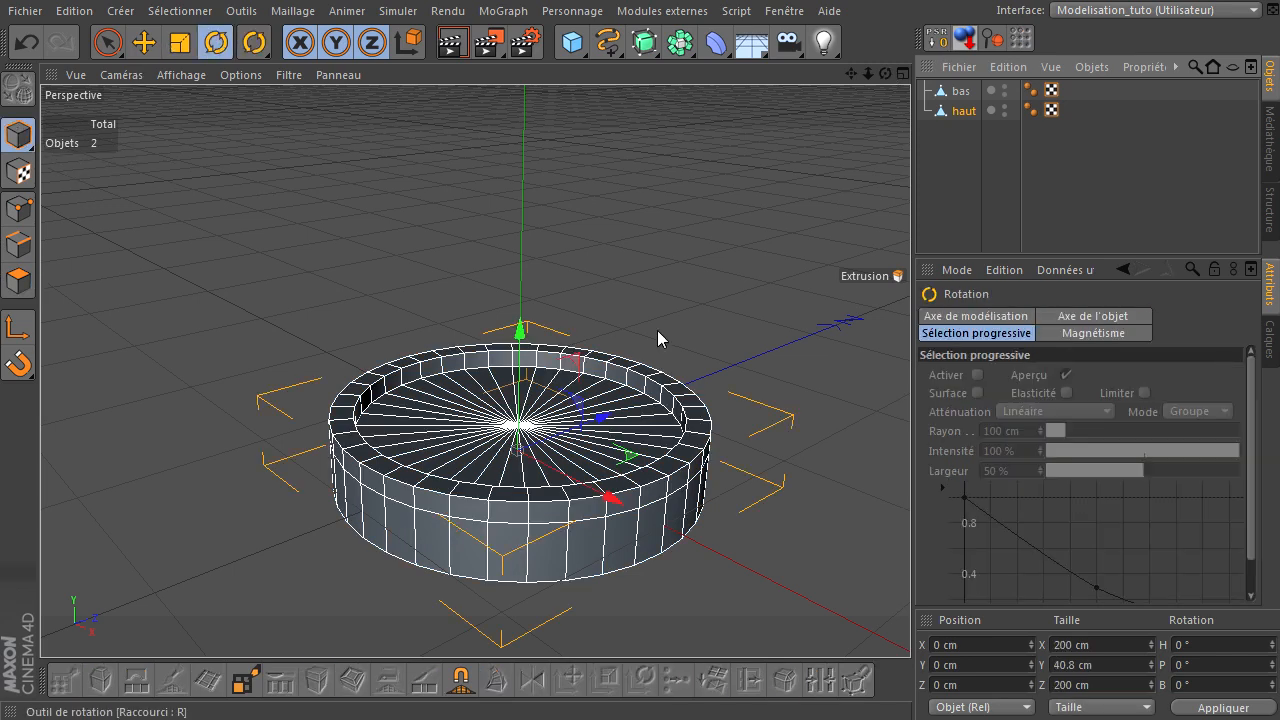
pyautogui.moveTo(476, 428); pyautogui.dragTo(683, 556)
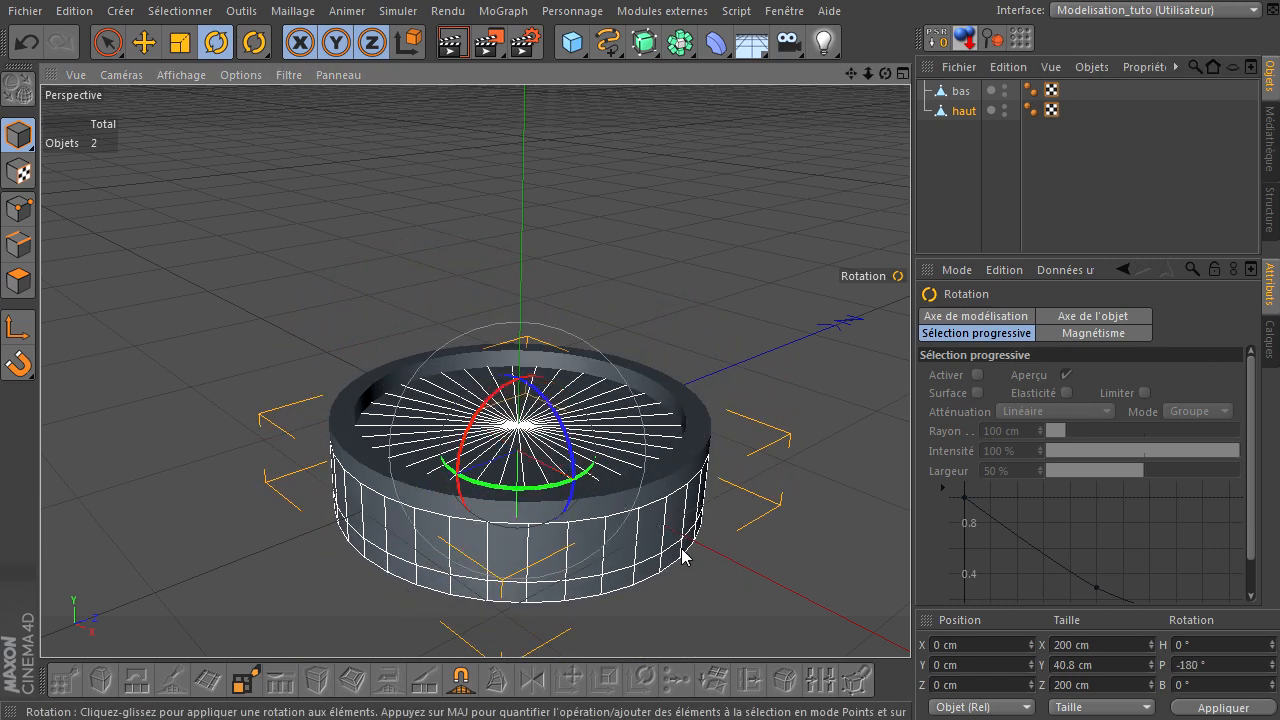
# Raise the haut disc along Y well above the bas disc, deselect it, and display the view in Gouraud shading with lines.
pyautogui.scroll(-5, 655, 368)
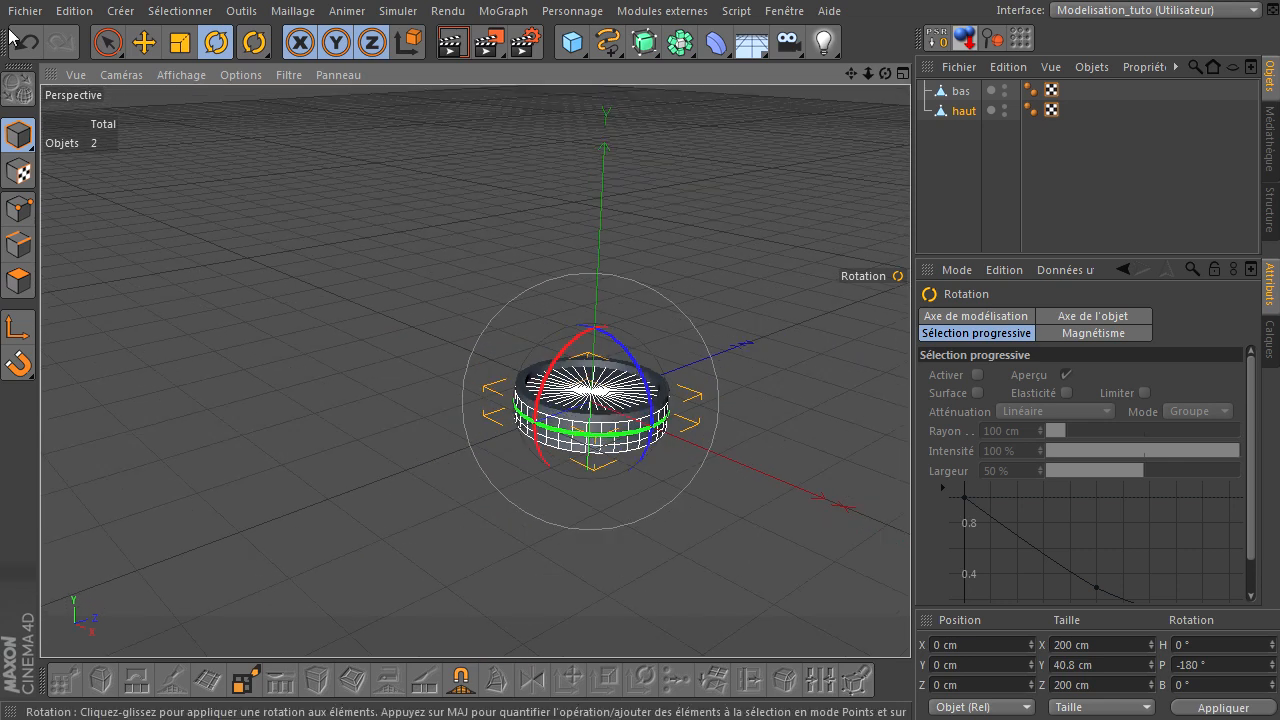
pyautogui.click(144, 42)
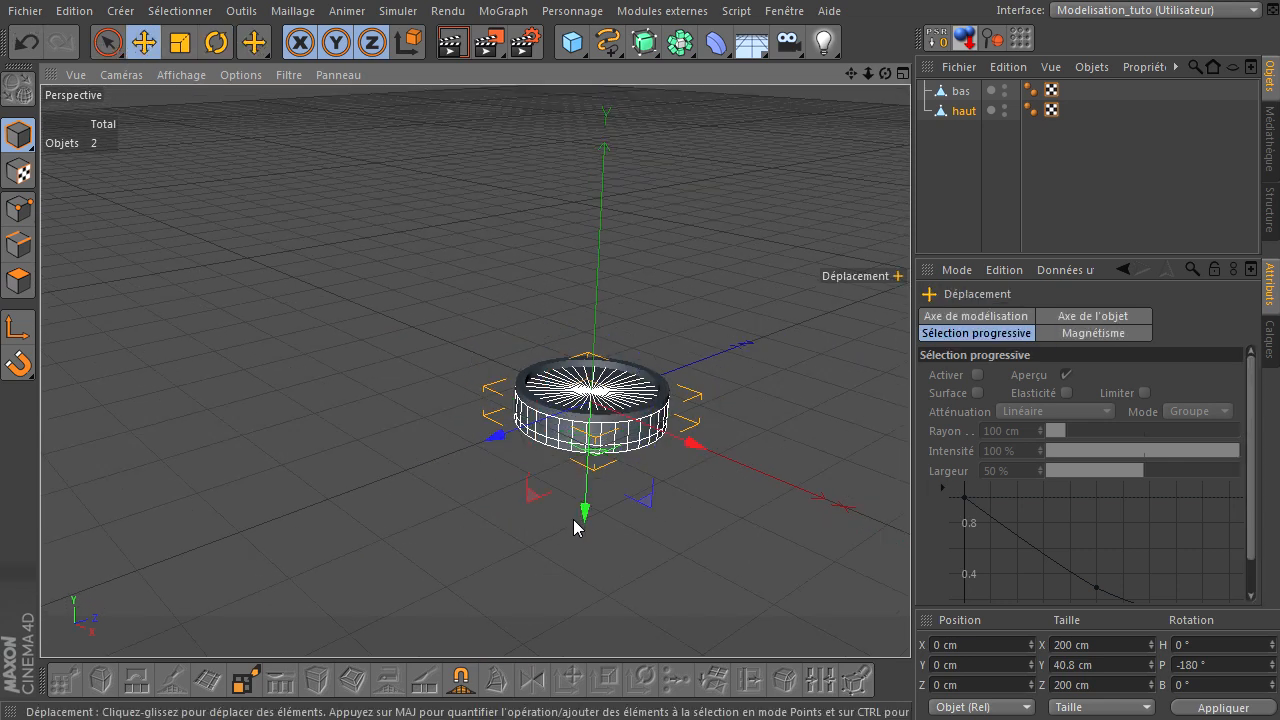
pyautogui.moveTo(586, 514); pyautogui.dragTo(688, 148)
pyautogui.moveTo(852, 73); pyautogui.dragTo(910, 490)
pyautogui.moveTo(540, 252); pyautogui.dragTo(543, 277)
pyautogui.click(705, 272)
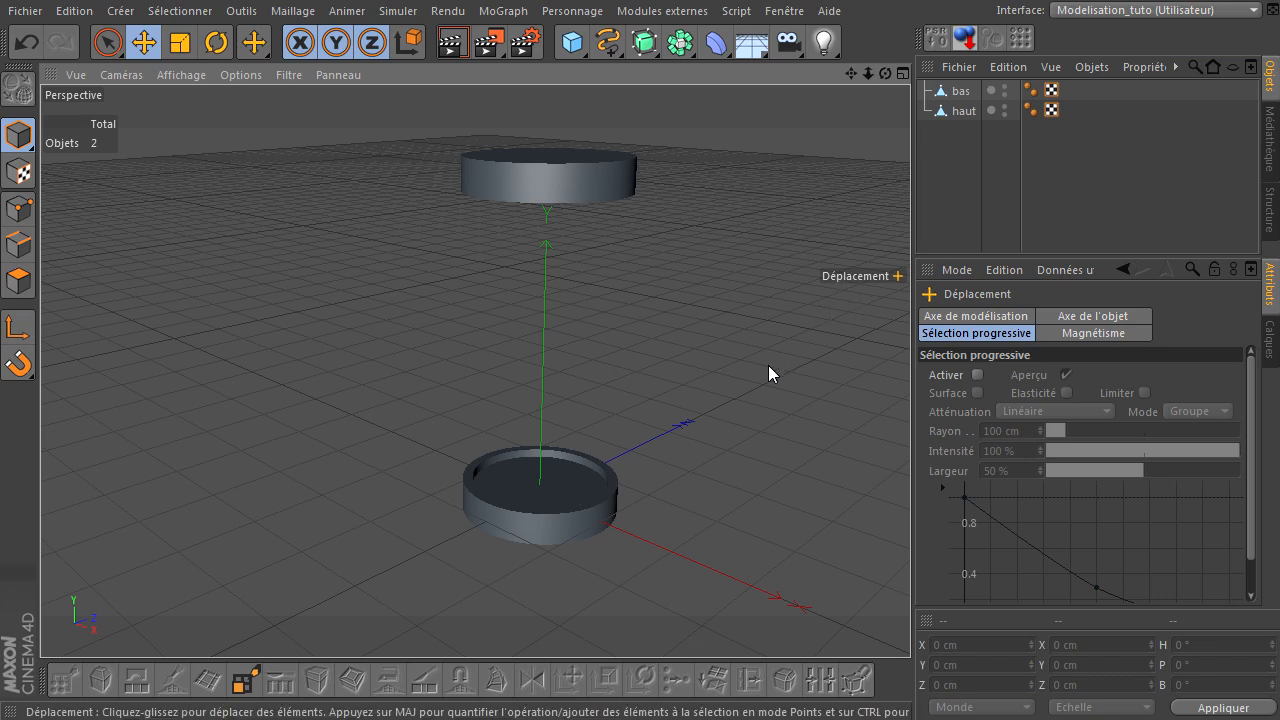
pyautogui.click(186, 77)
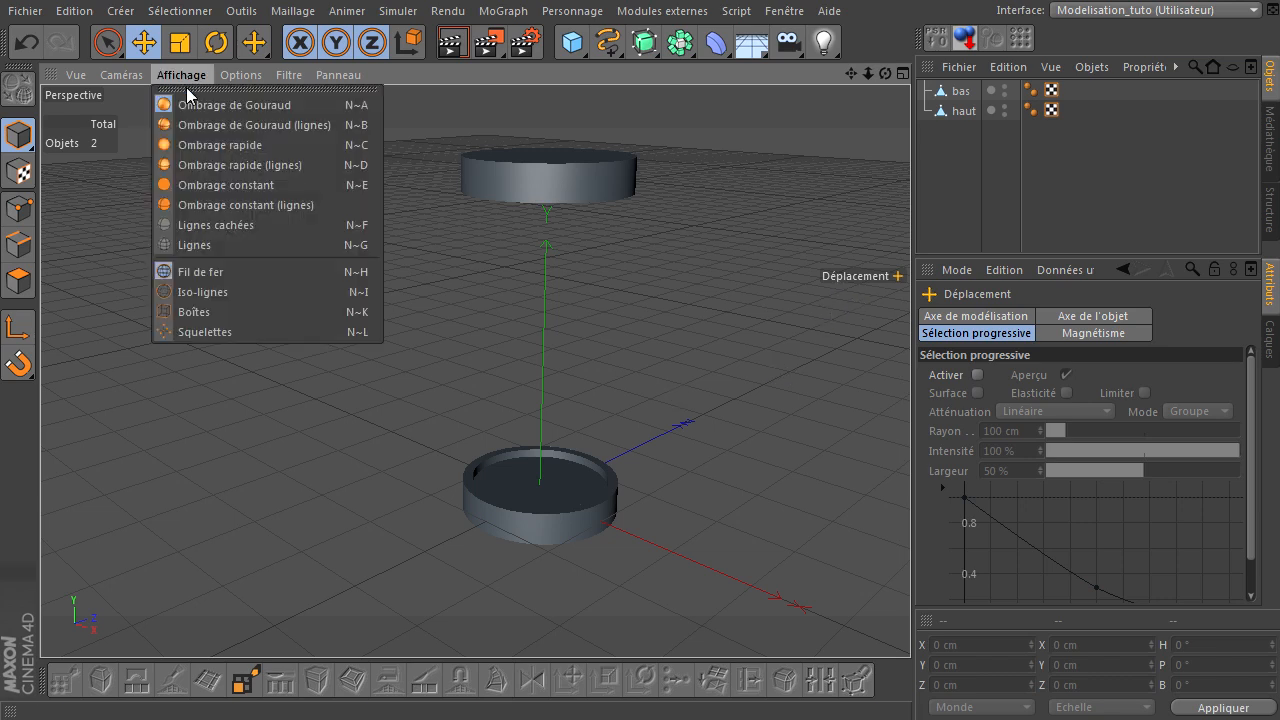
pyautogui.click(191, 125)
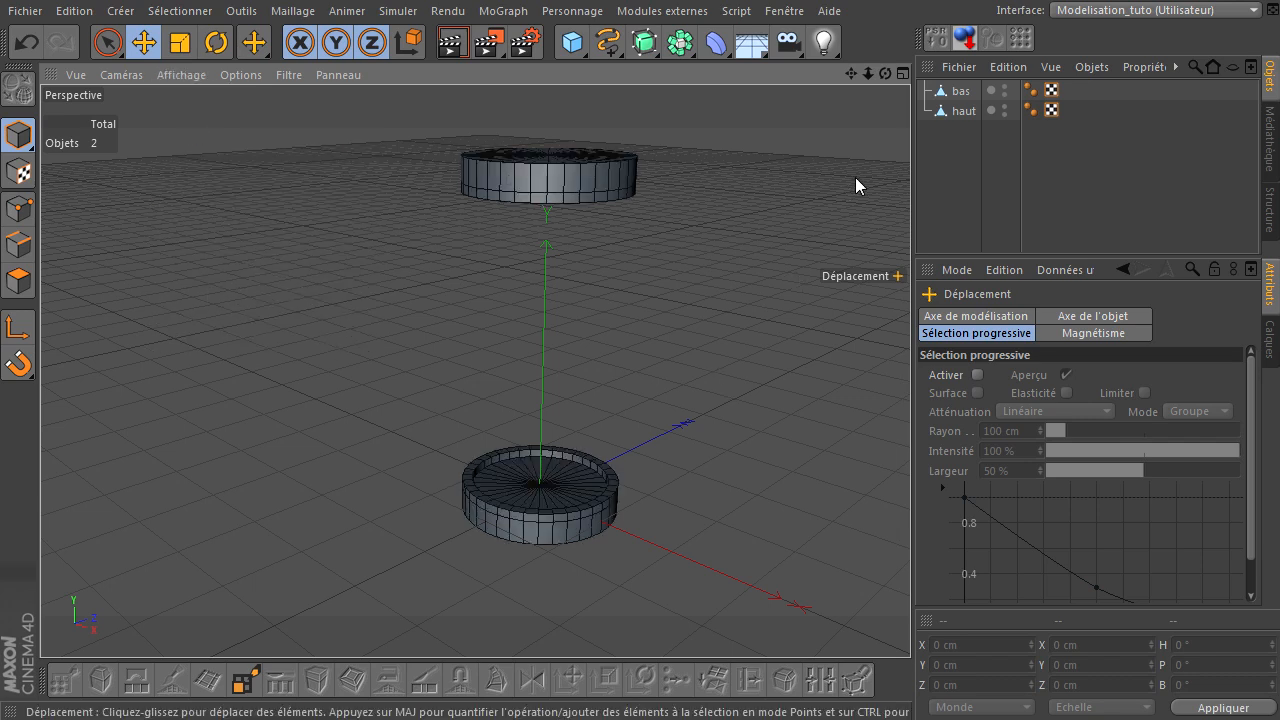
# Add a cube primitive and set both its X and Z sizes to 8 cm.
pyautogui.moveTo(570, 48); pyautogui.dragTo(801, 71)
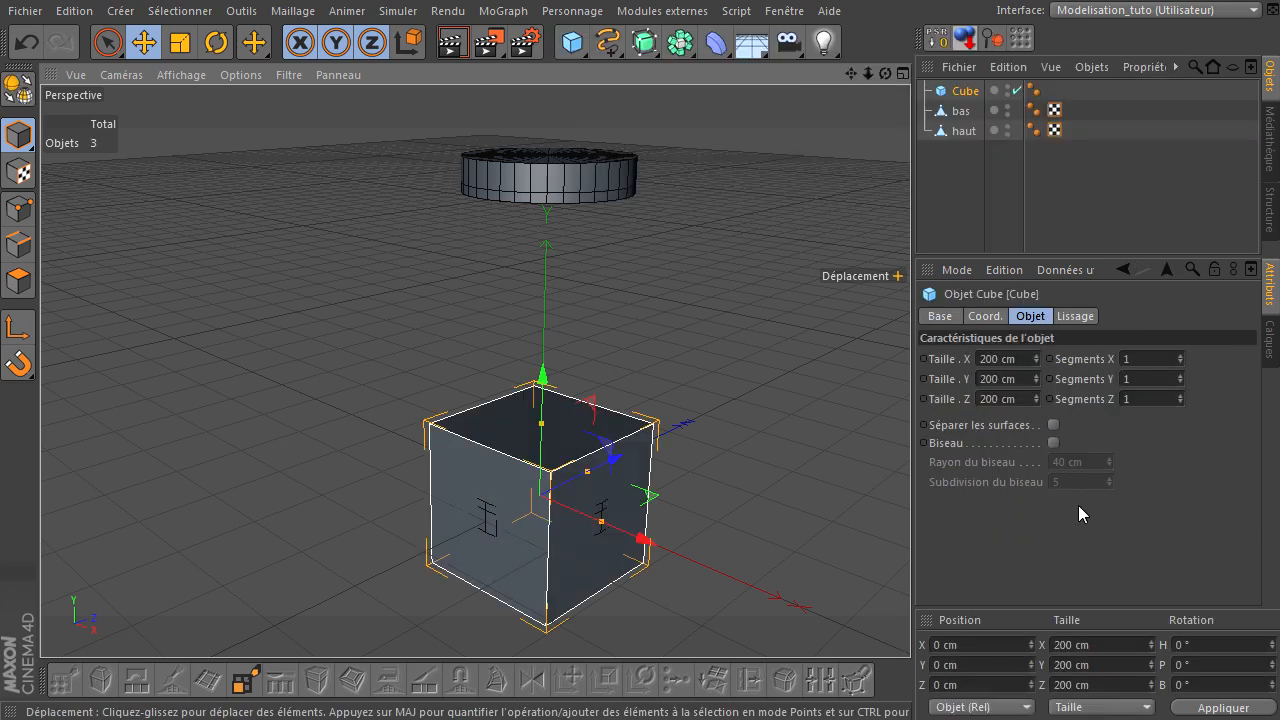
pyautogui.click(1022, 359)
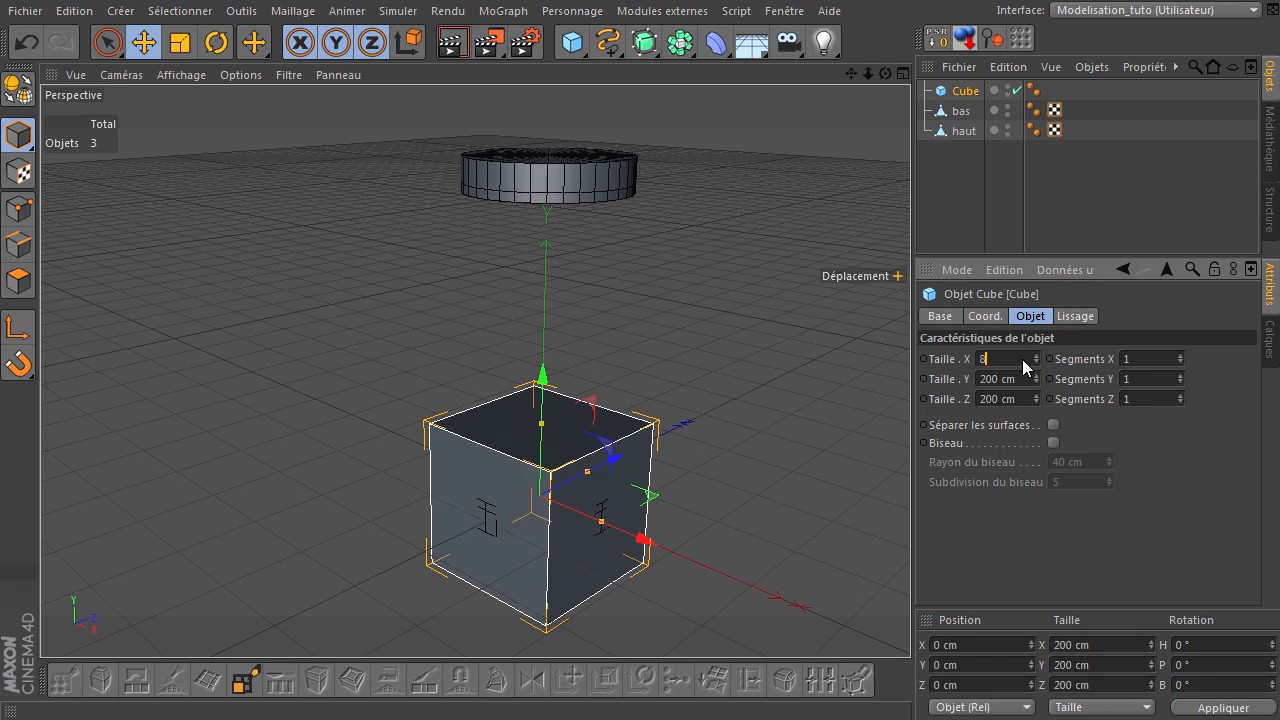
pyautogui.write('8')
pyautogui.press('Return')
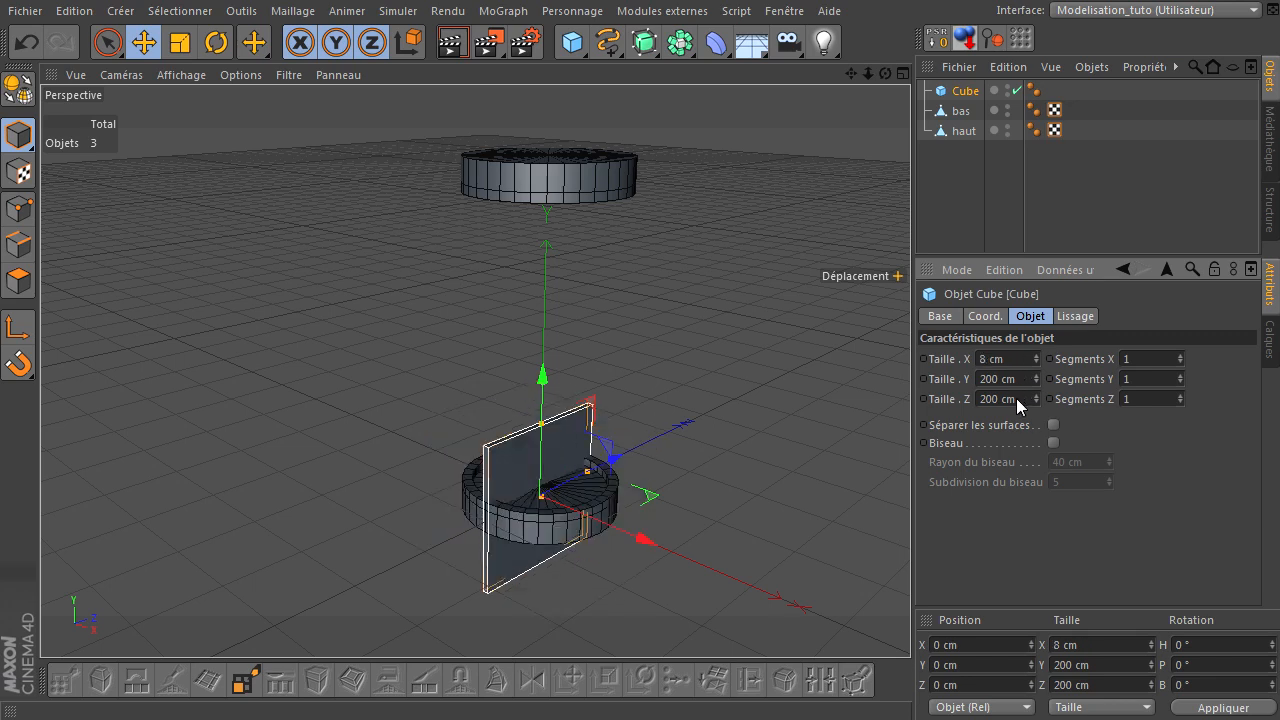
pyautogui.write('8')
pyautogui.press('Return')
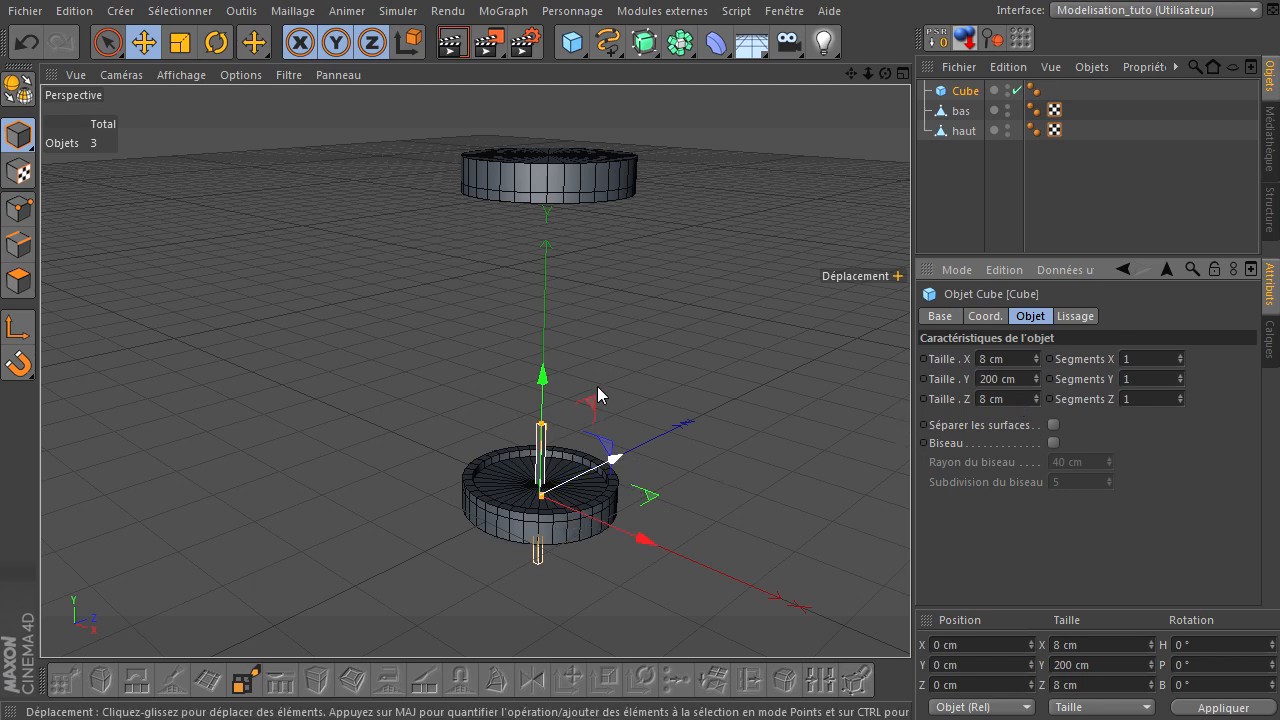
# Raise the thin cube to about 210 cm on Y and set its Y size to 400 cm to span both discs.
pyautogui.moveTo(548, 385); pyautogui.dragTo(567, 215)
pyautogui.moveTo(889, 71); pyautogui.dragTo(910, 490)
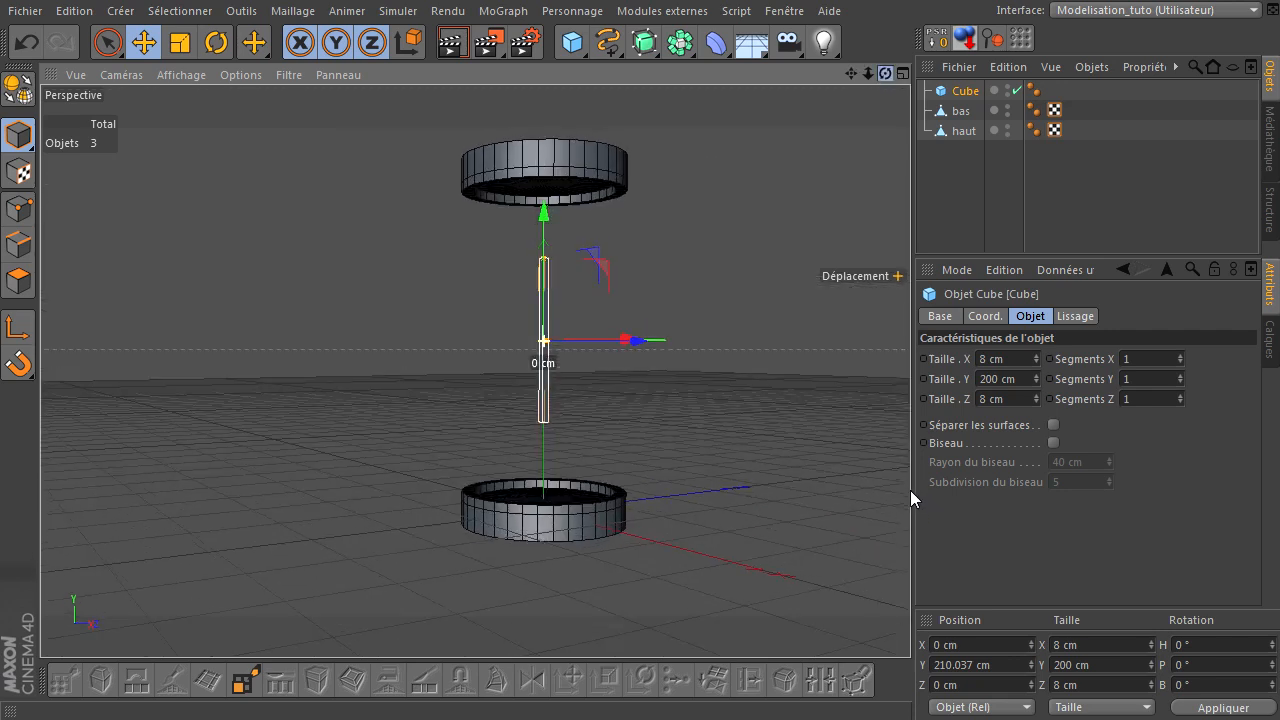
pyautogui.click(1025, 382)
pyautogui.write('400')
pyautogui.press('Return')
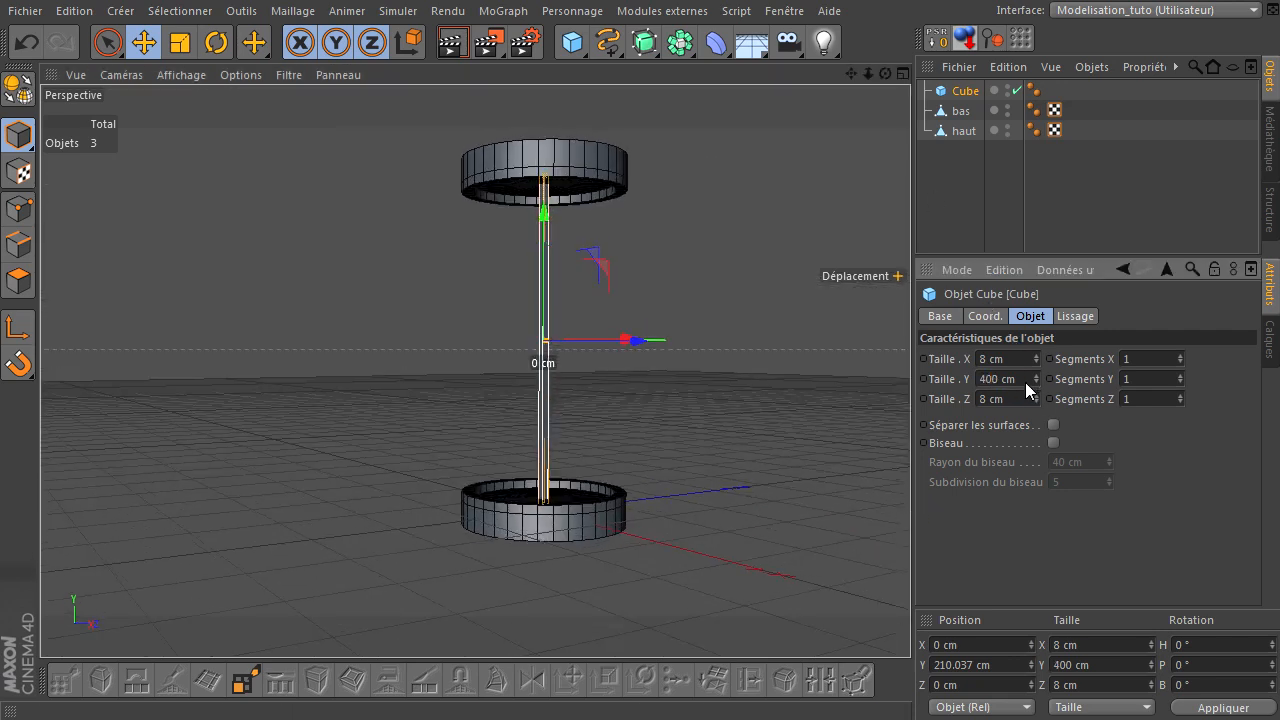
# Add a MoGraph Cloner object and make the cube its child.
pyautogui.moveTo(886, 74); pyautogui.dragTo(910, 490)
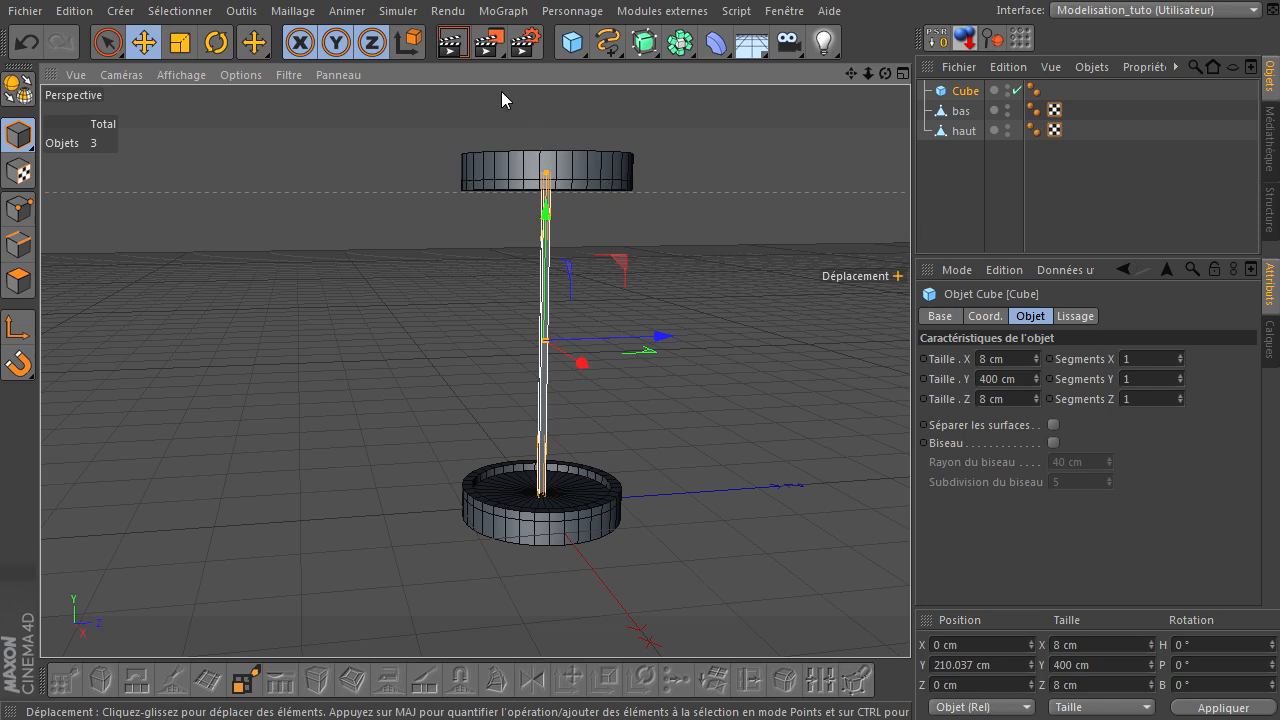
pyautogui.click(508, 12)
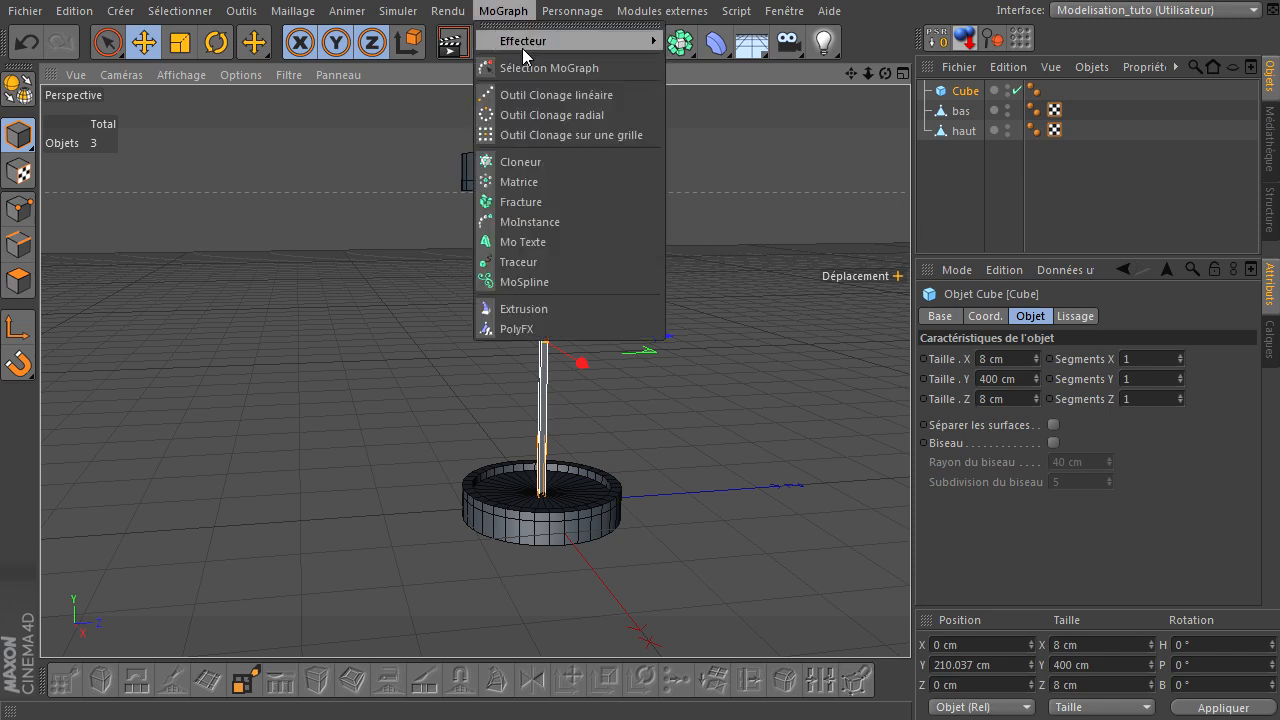
pyautogui.click(527, 164)
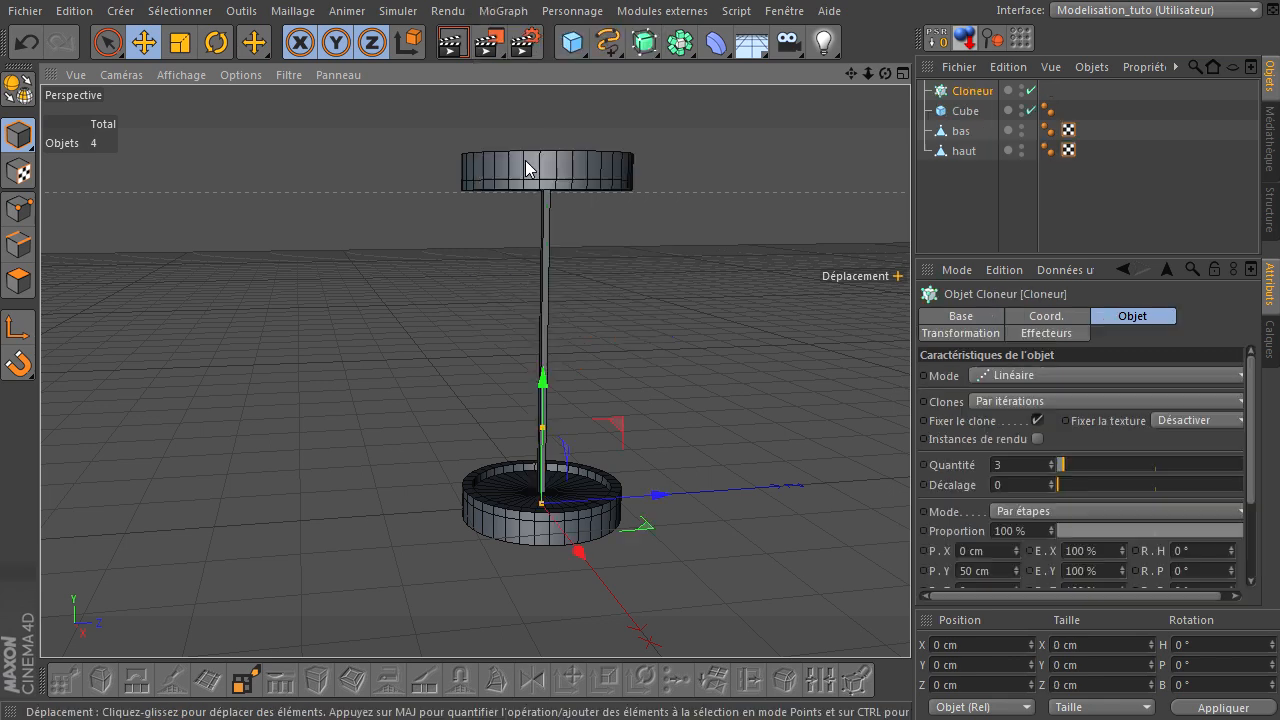
pyautogui.moveTo(966, 118); pyautogui.dragTo(983, 93)
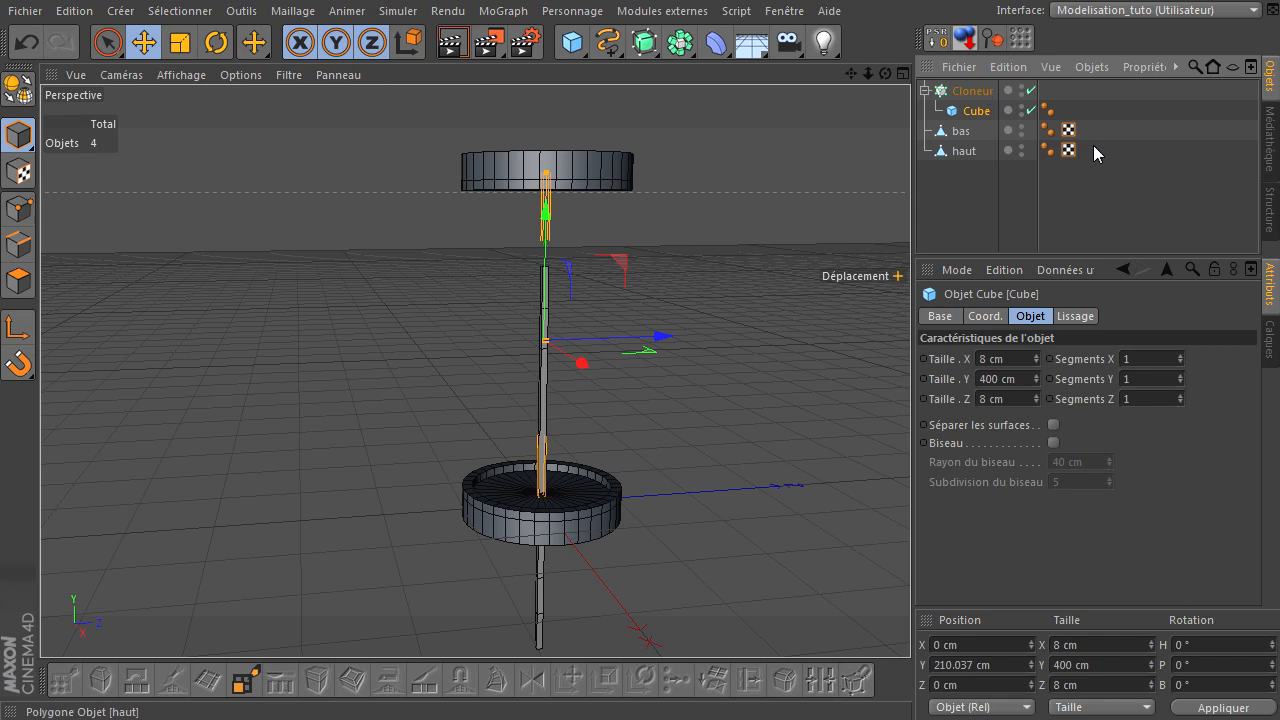
# Set the Cloner's distribution mode to Radial.
pyautogui.click(989, 92)
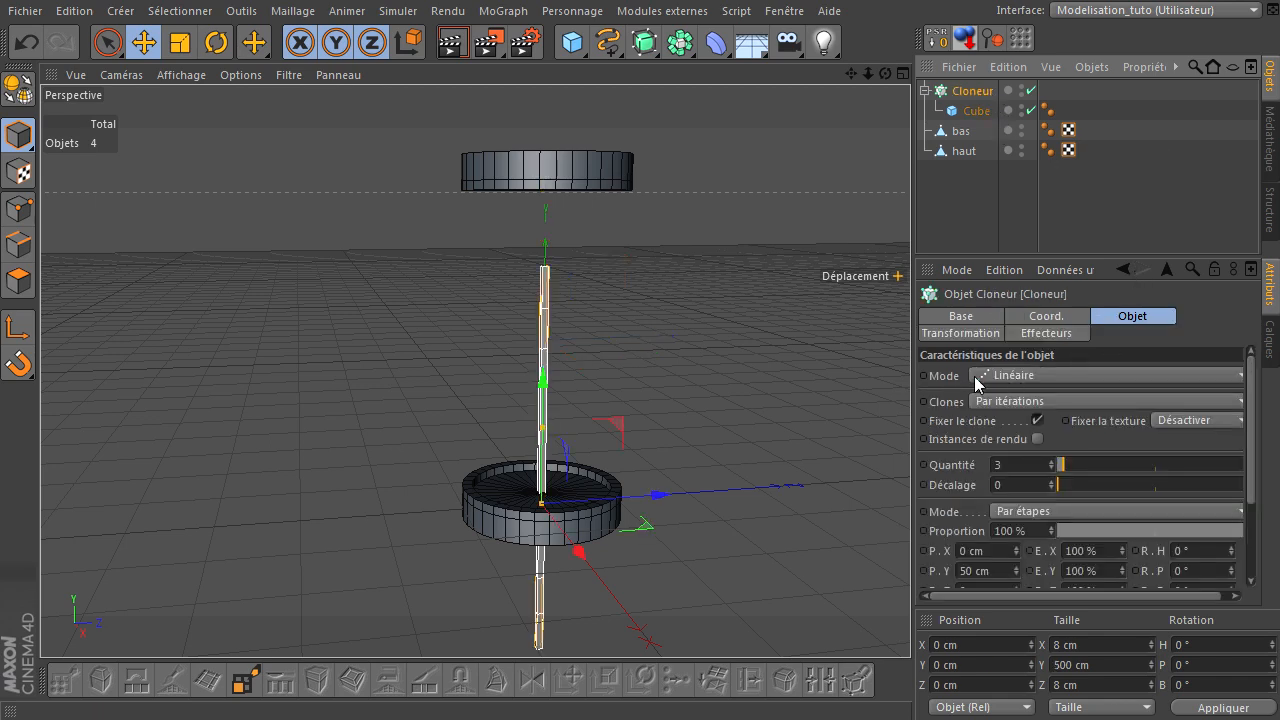
pyautogui.click(1028, 372)
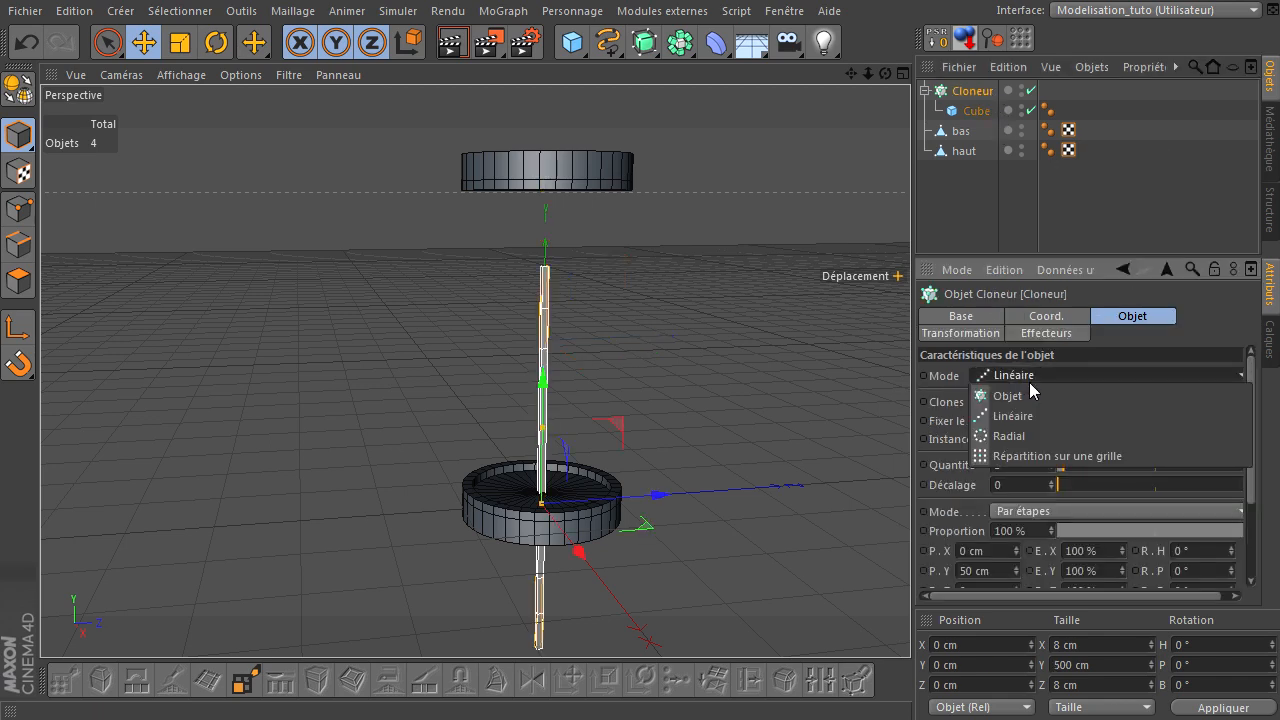
pyautogui.click(1022, 436)
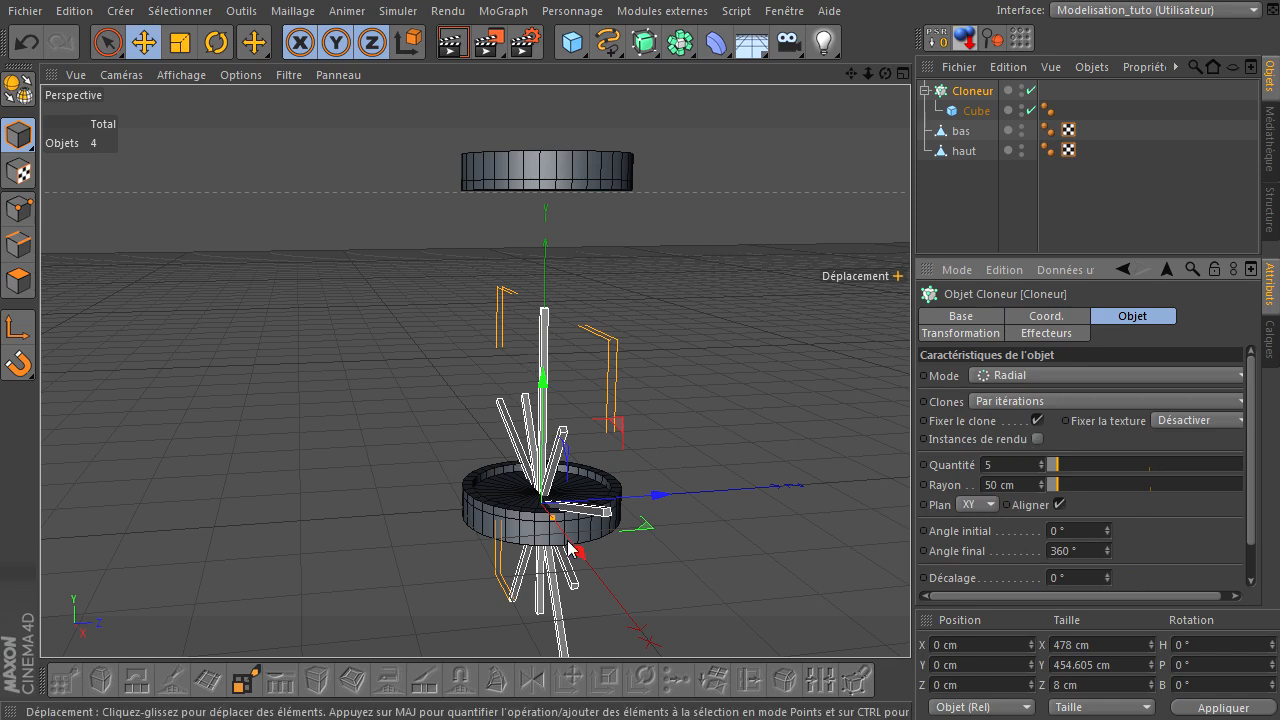
pyautogui.moveTo(885, 74); pyautogui.dragTo(910, 490)
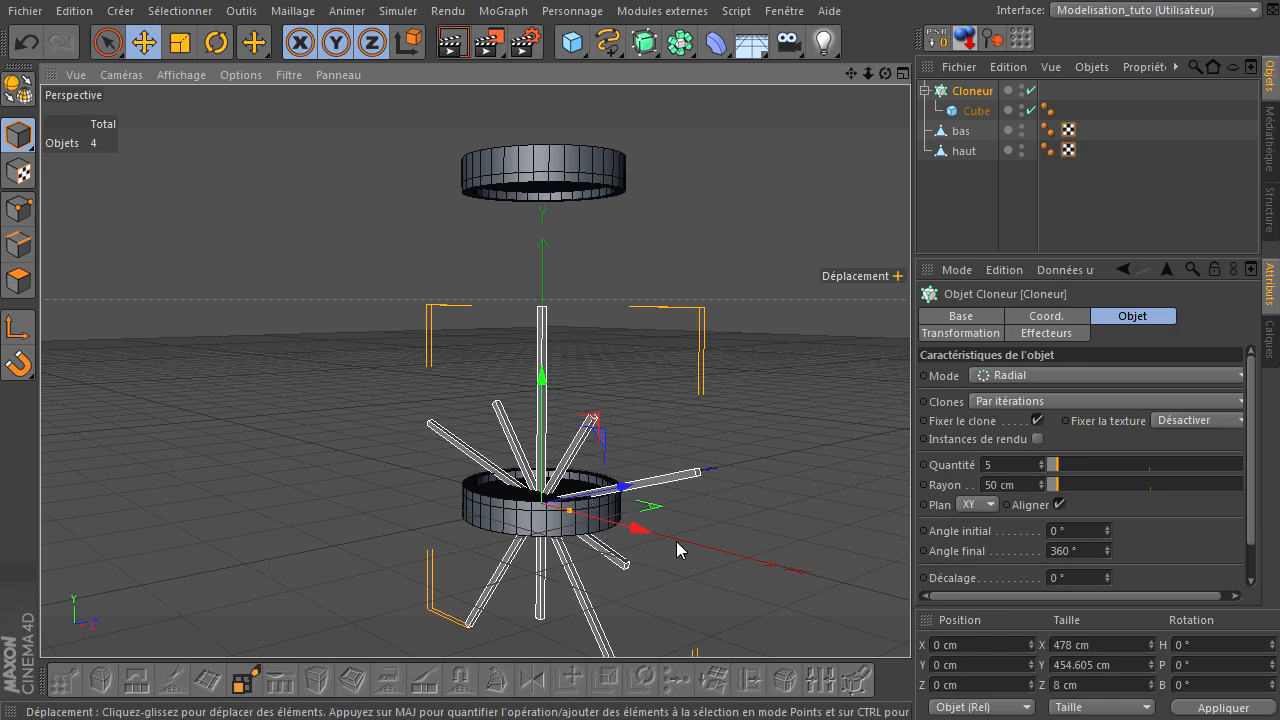
# Set the Cloner's plane to XZ and raise the Cloner to about 200 cm on Y between the two discs.
pyautogui.click(988, 504)
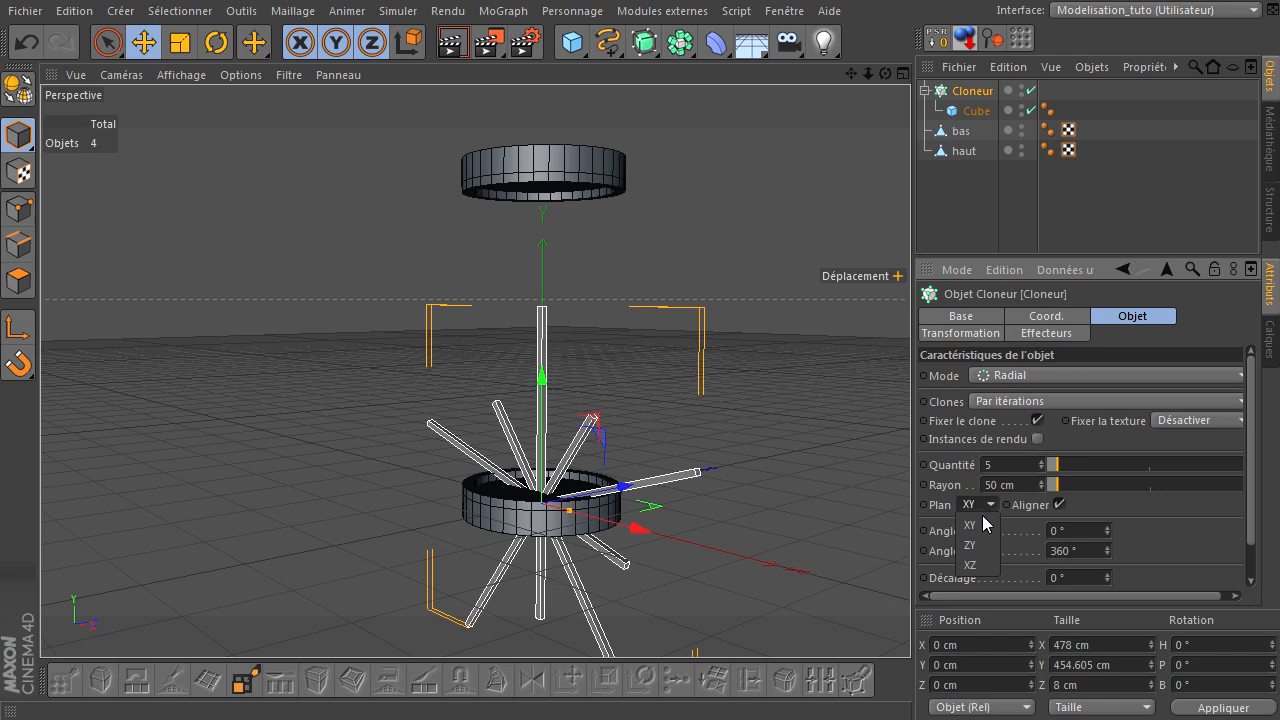
pyautogui.click(970, 565)
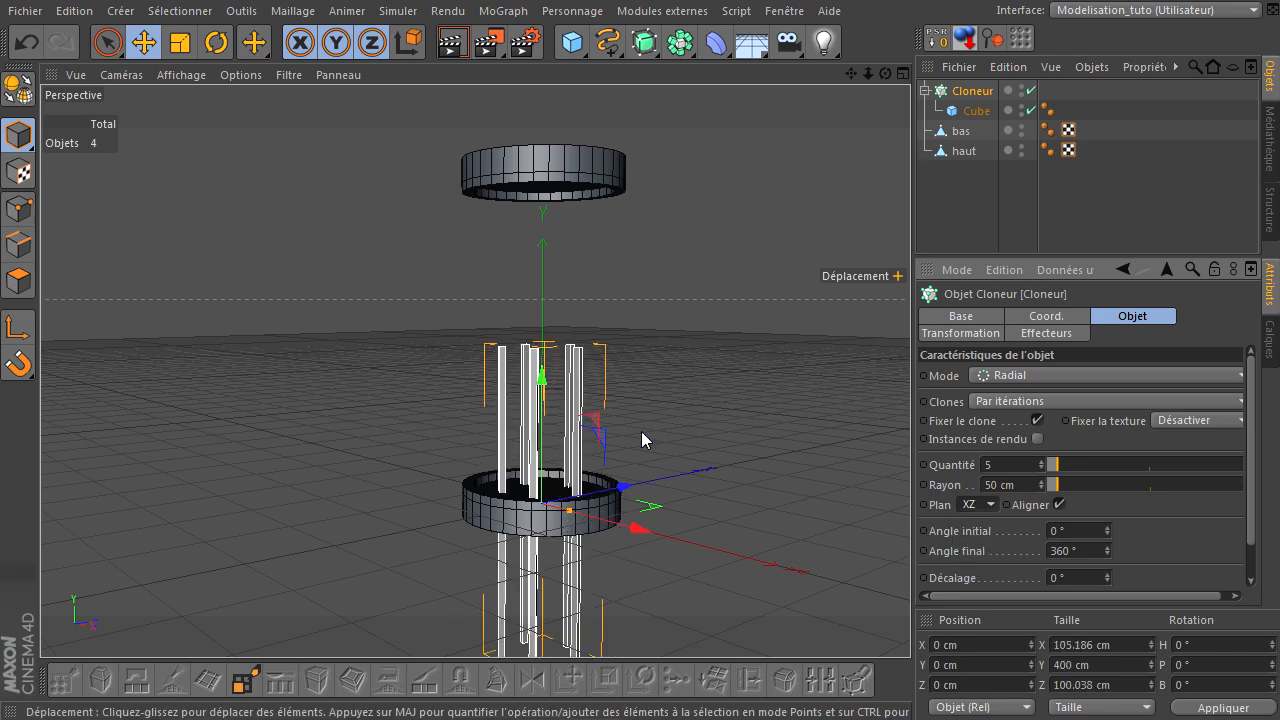
pyautogui.moveTo(850, 74); pyautogui.dragTo(937, 490)
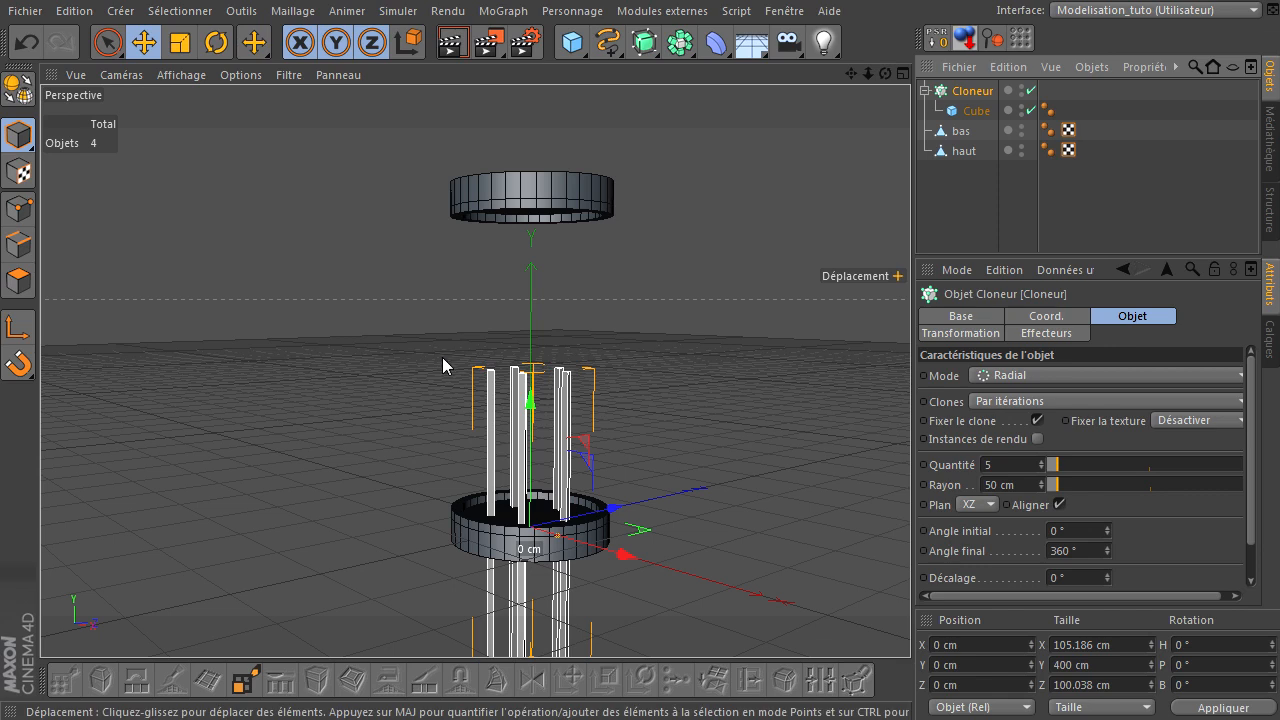
pyautogui.moveTo(527, 400); pyautogui.dragTo(547, 241)
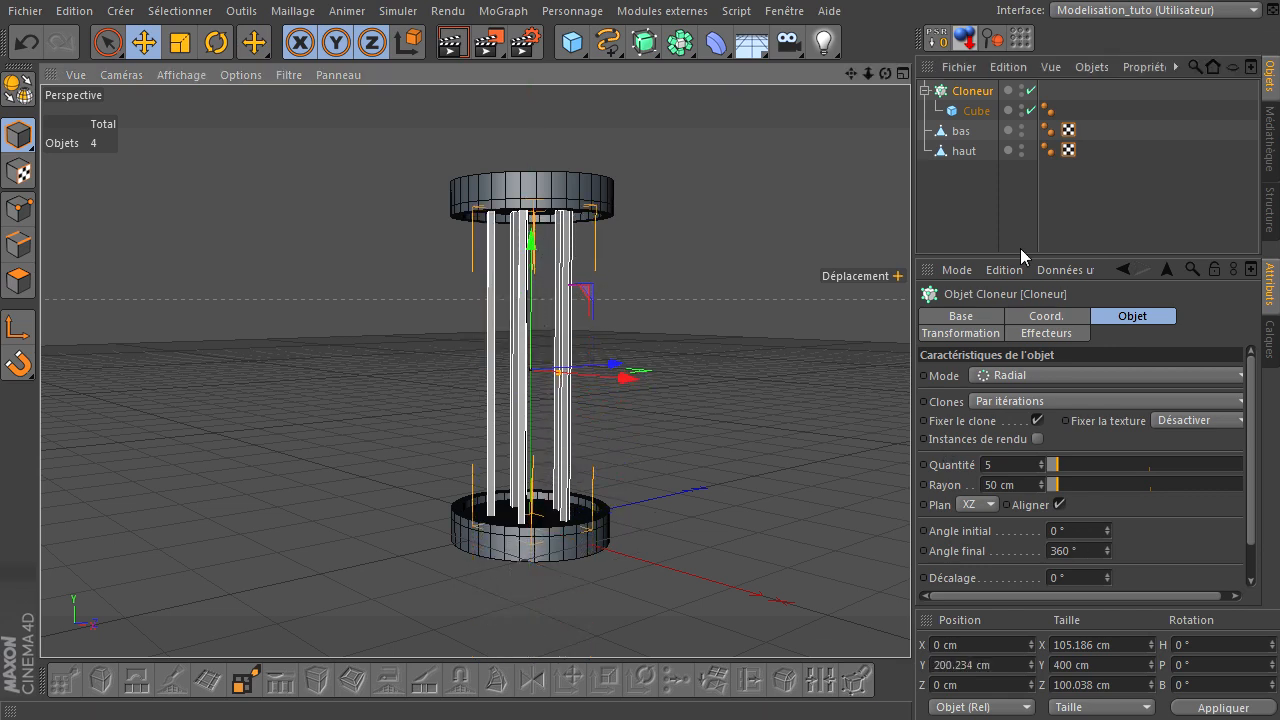
# Set the Cloner's radius to 93 cm so the vertical bars sit on the discs' rims.
pyautogui.moveTo(1059, 483)
pyautogui.mouseDown()
pyautogui.moveTo(1077, 482)
pyautogui.moveTo(1064, 482)
pyautogui.mouseUp()
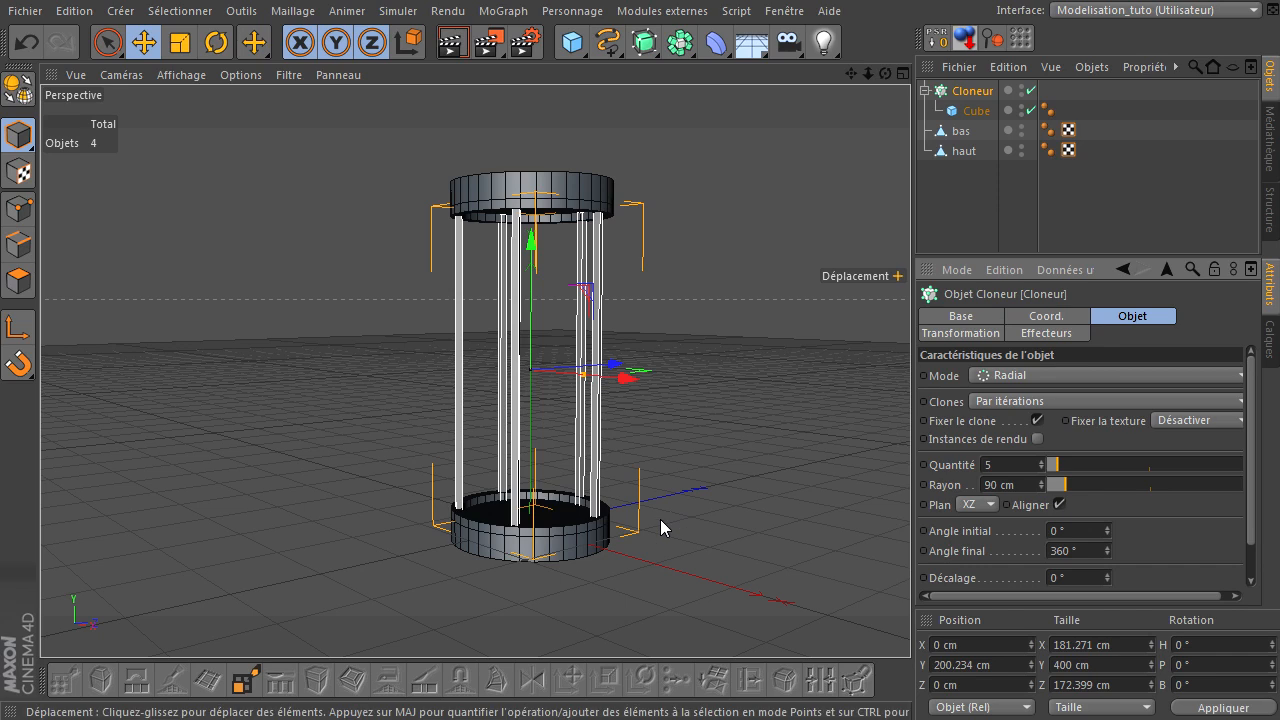
pyautogui.scroll(5, 660, 519)
pyautogui.keyDown('alt'); pyautogui.moveTo(910, 490); pyautogui.dragTo(949, 487, button='middle'); pyautogui.keyUp('alt')
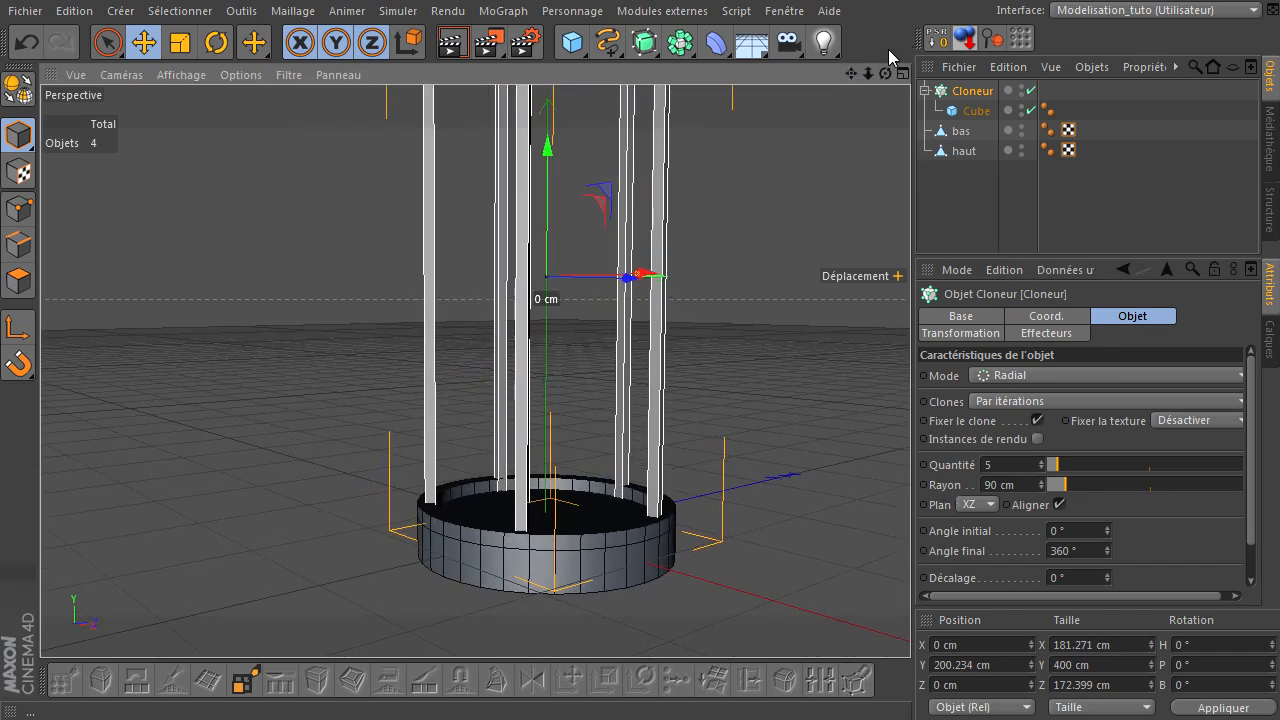
pyautogui.moveTo(885, 74); pyautogui.dragTo(910, 492)
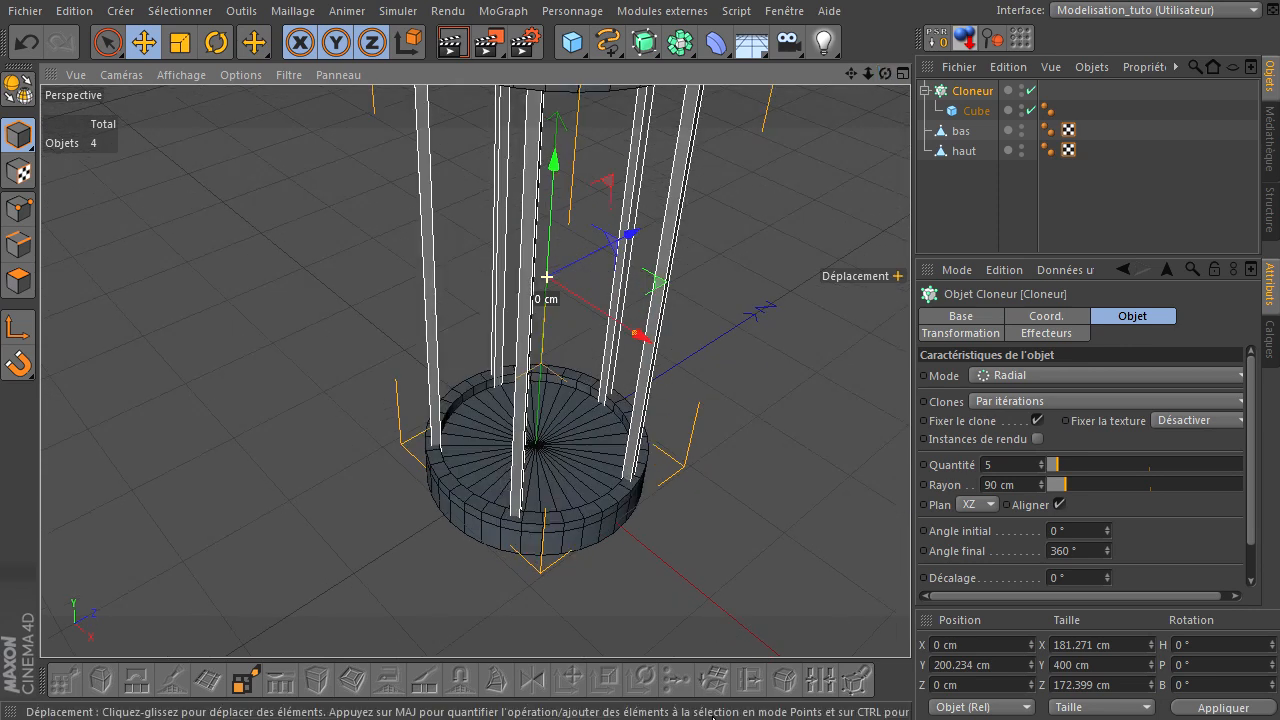
pyautogui.scroll(6, 560, 600)
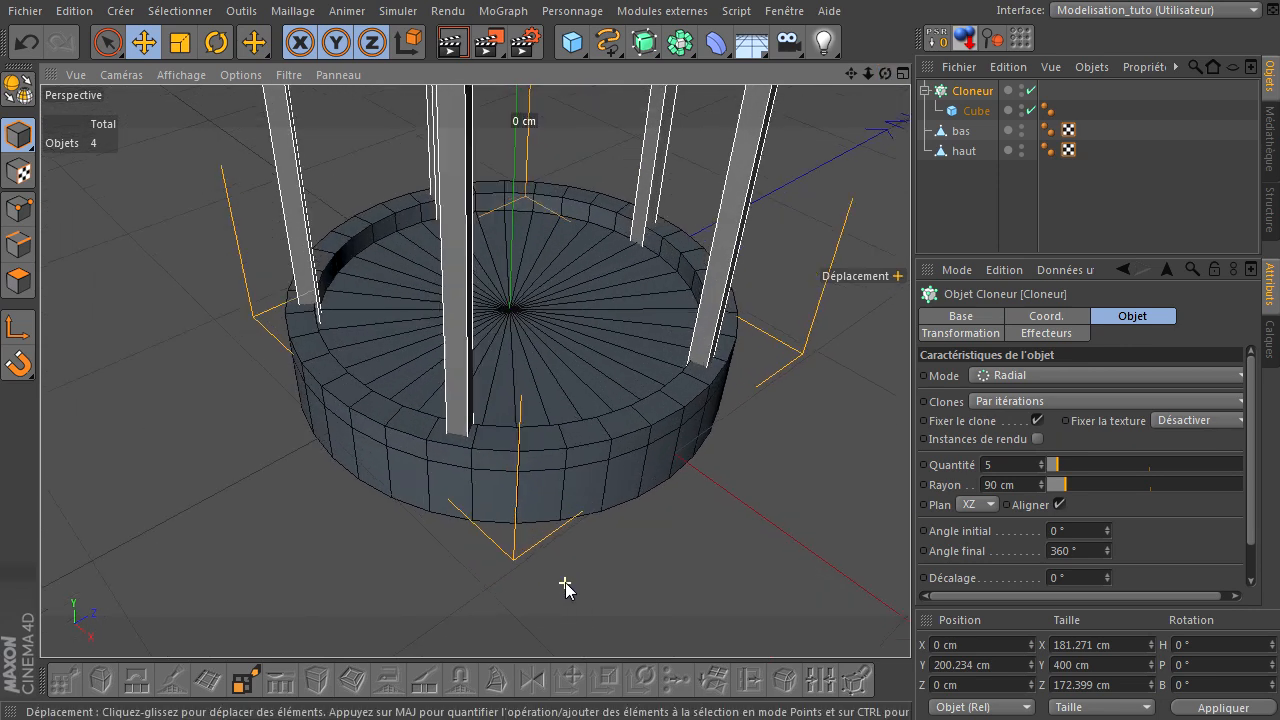
pyautogui.click(1042, 482)
pyautogui.click(1042, 482)
pyautogui.click(1043, 482)
pyautogui.click(1043, 482)
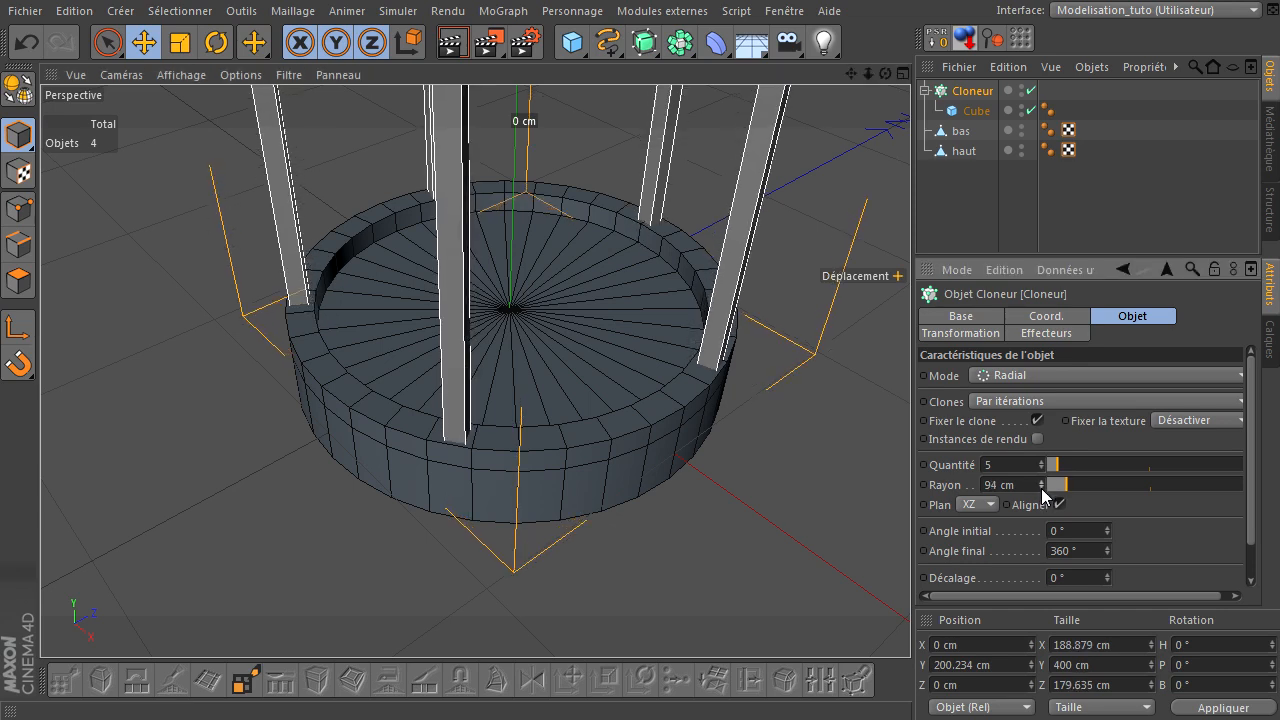
pyautogui.click(1041, 488)
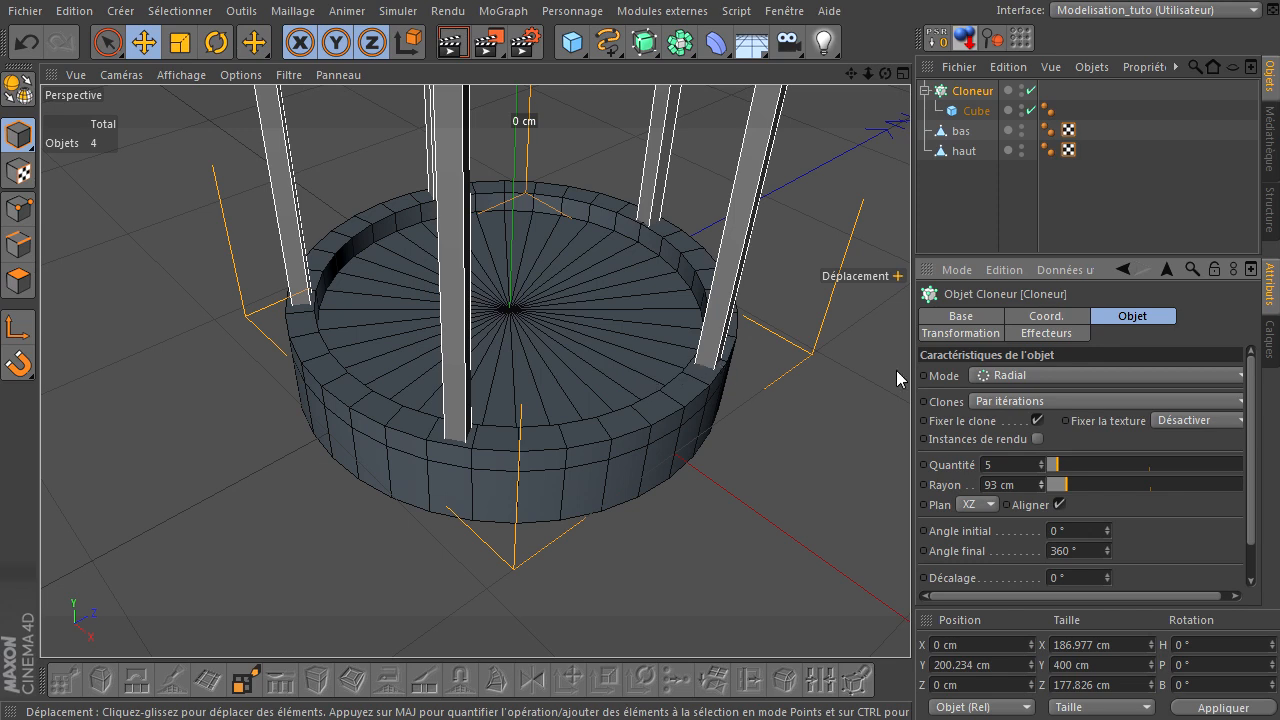
# Add a Bend deformer (Incurvation) and make it a child of the cube.
pyautogui.scroll(-8, 445, 491)
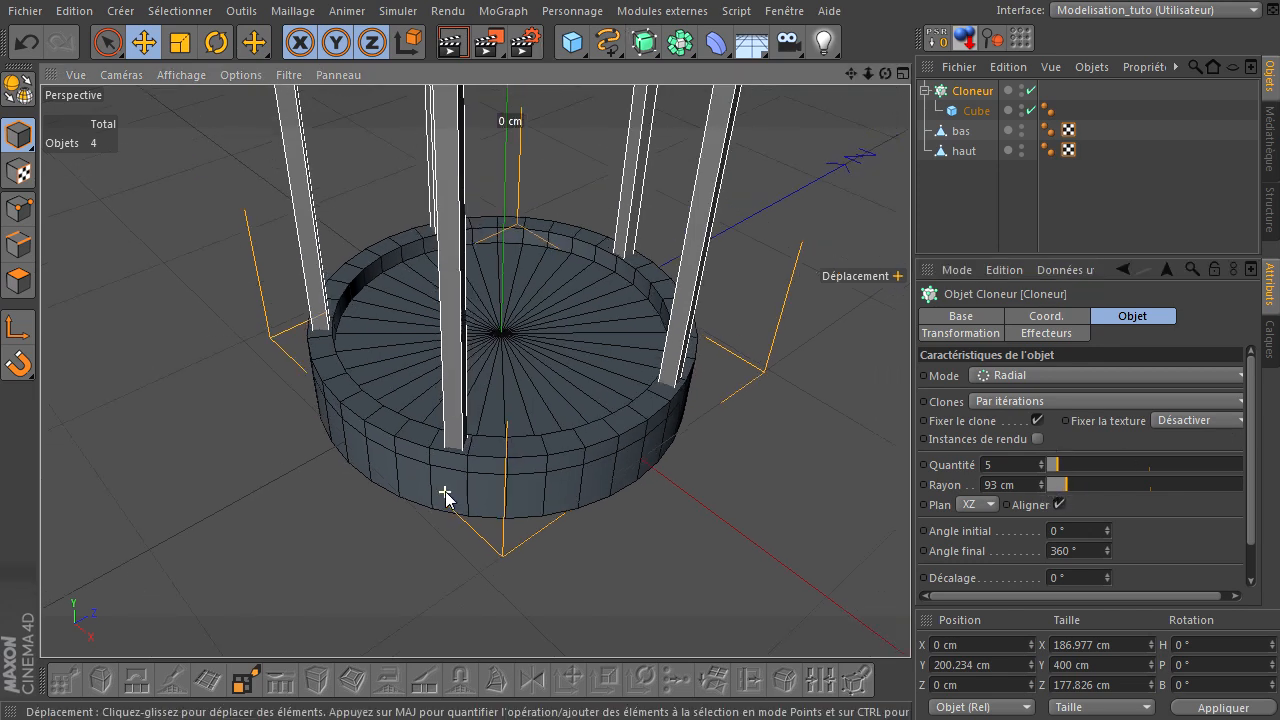
pyautogui.scroll(-3, 445, 491)
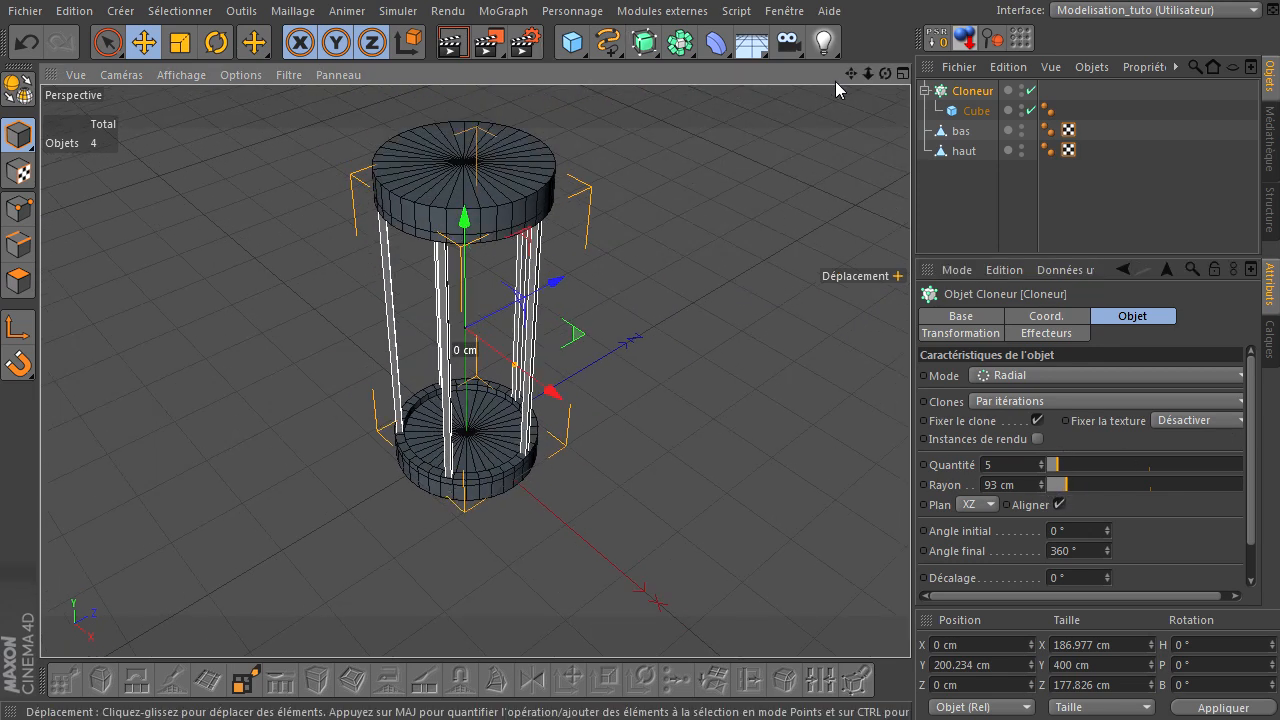
pyautogui.moveTo(851, 73); pyautogui.dragTo(886, 74)
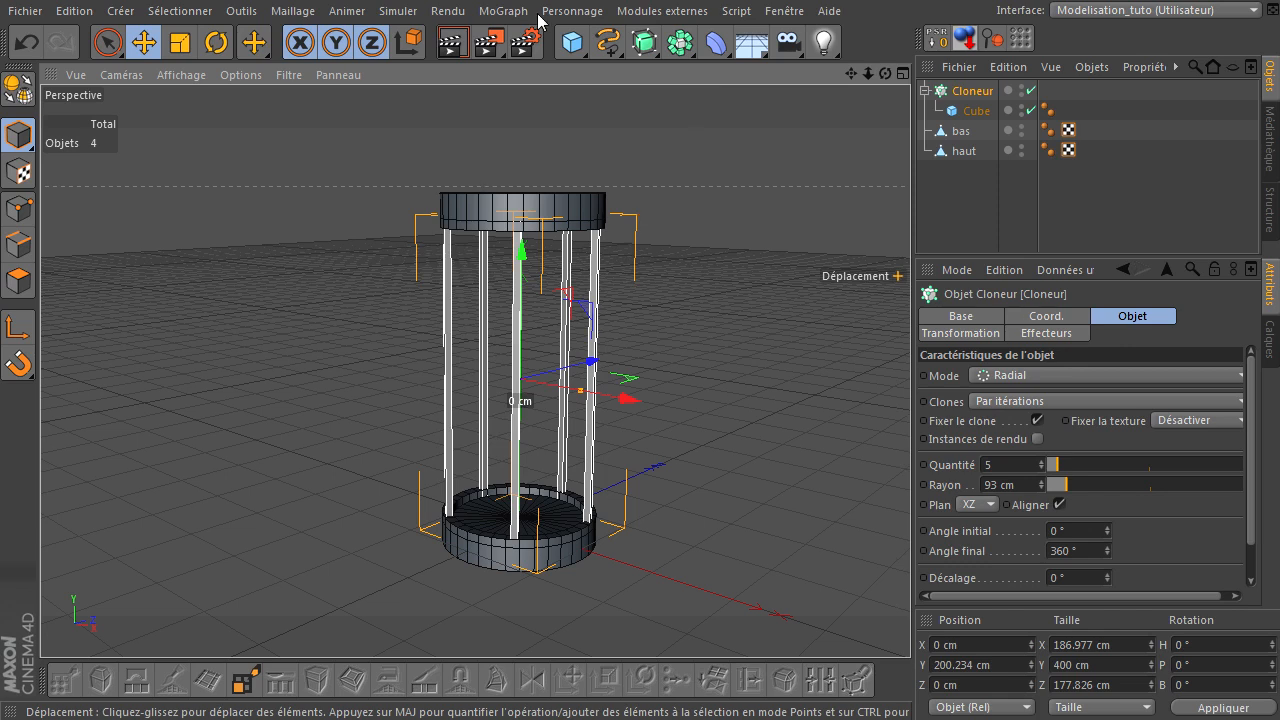
pyautogui.click(717, 48)
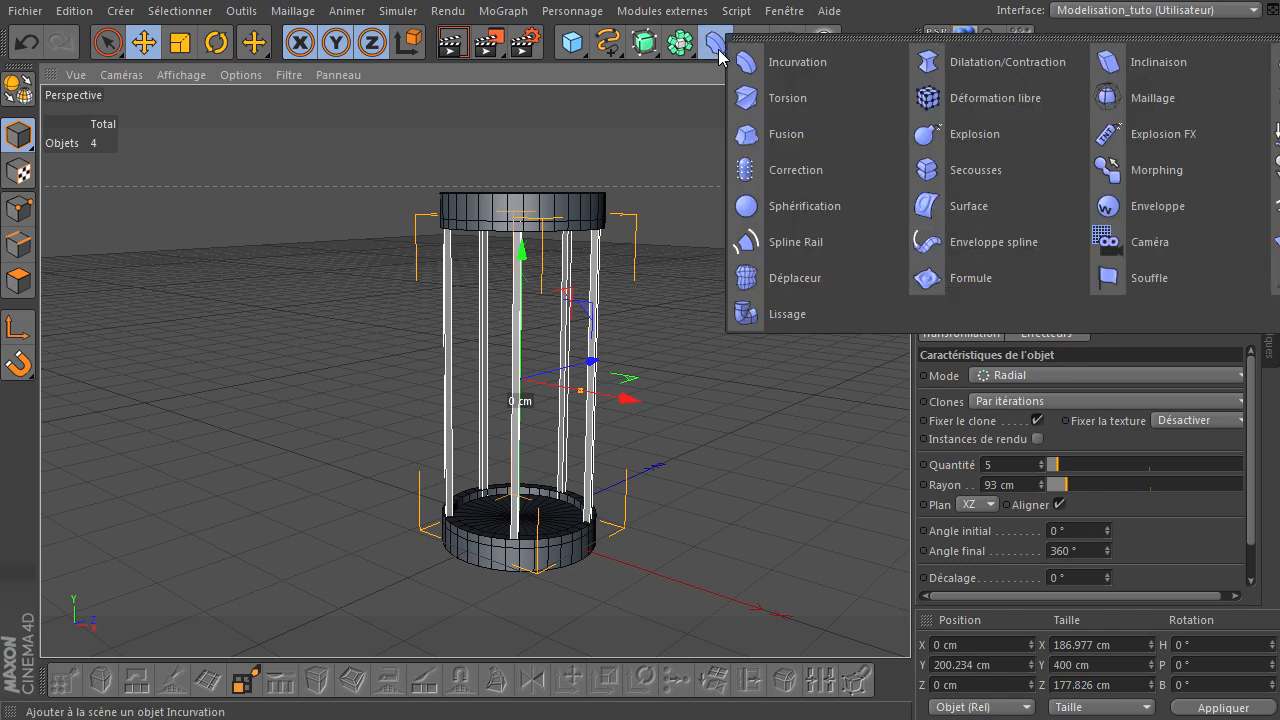
pyautogui.click(782, 70)
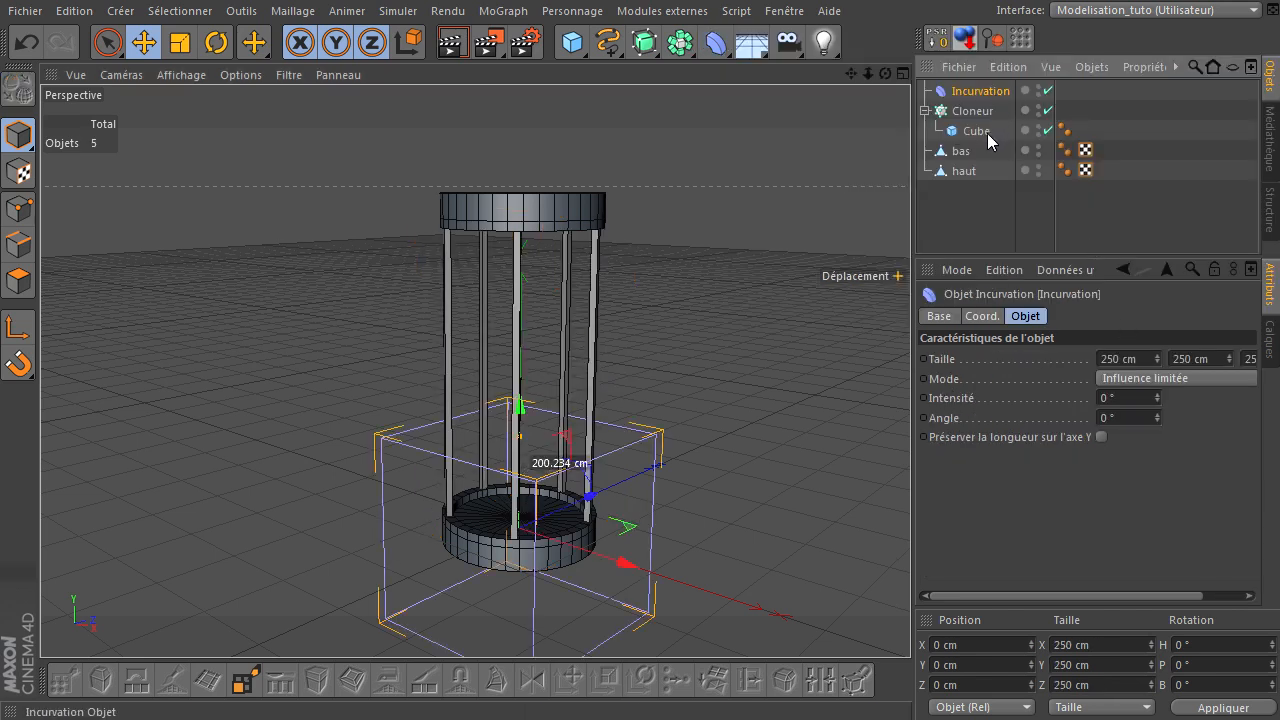
pyautogui.moveTo(987, 133); pyautogui.dragTo(987, 133)
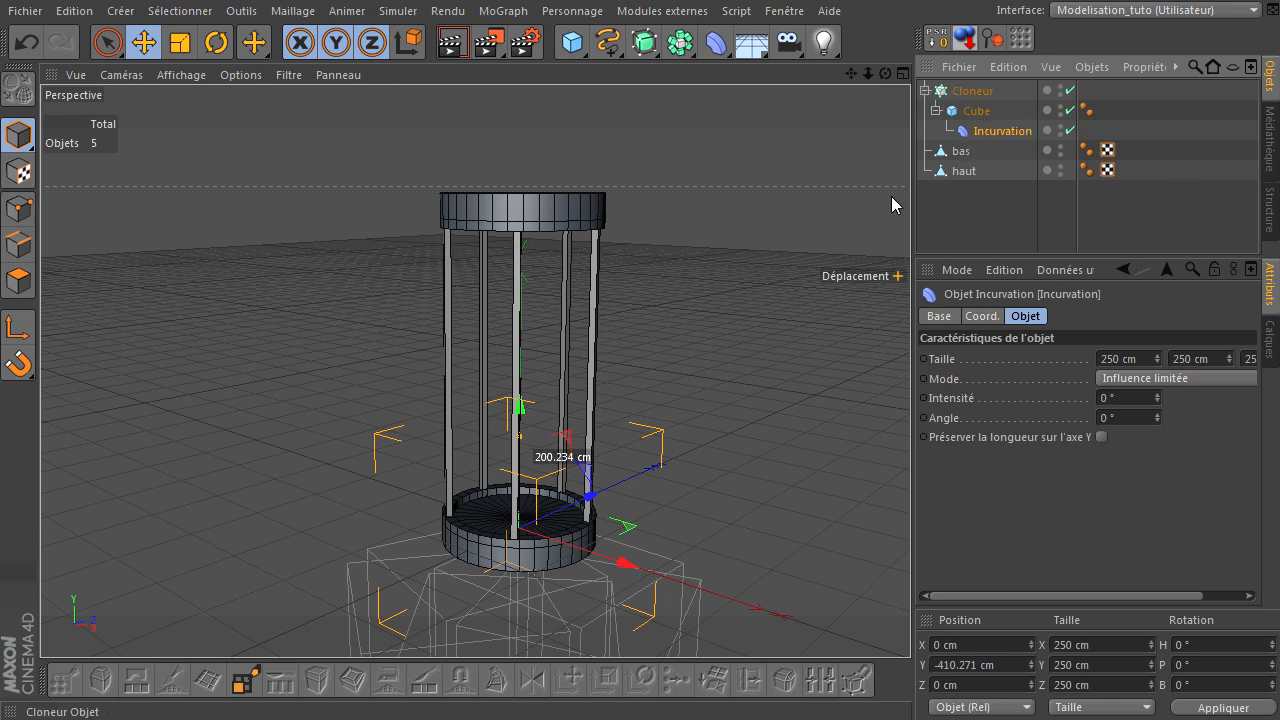
# Disable the Cloner and set the Bend deformer's Y position to 0 cm to centre it on the cube.
pyautogui.click(1069, 90)
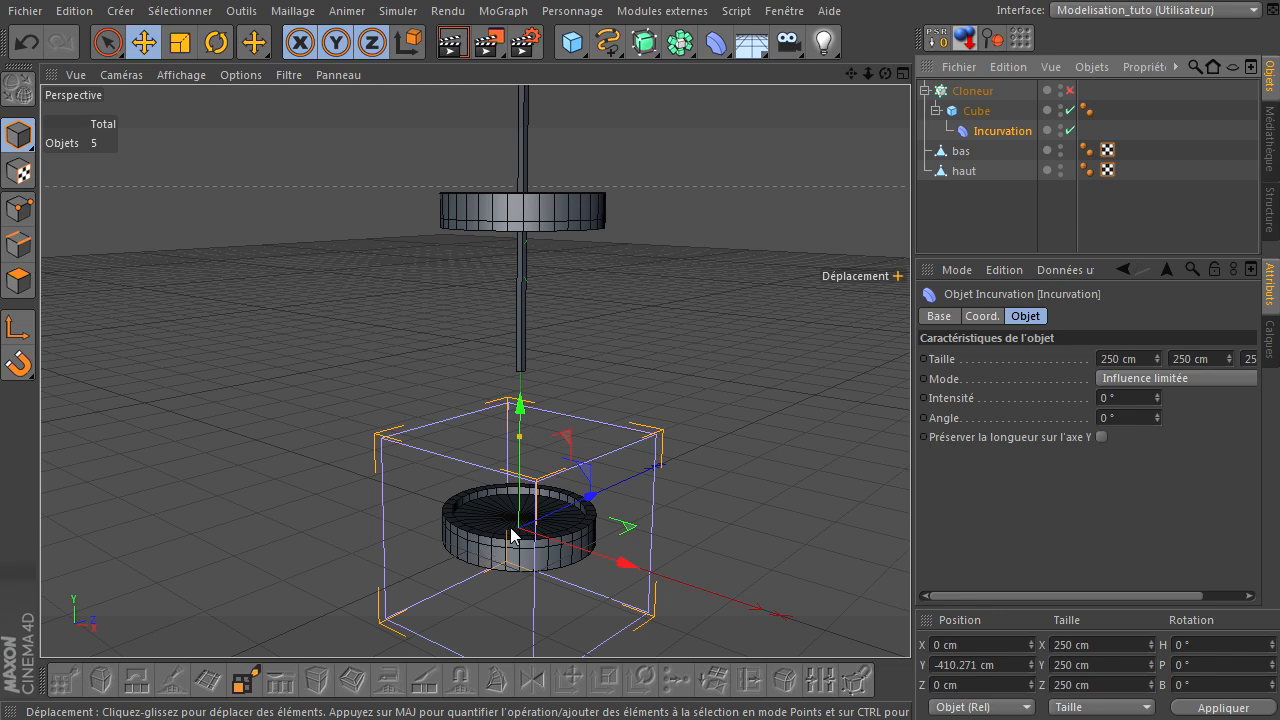
pyautogui.scroll(-4, 517, 530)
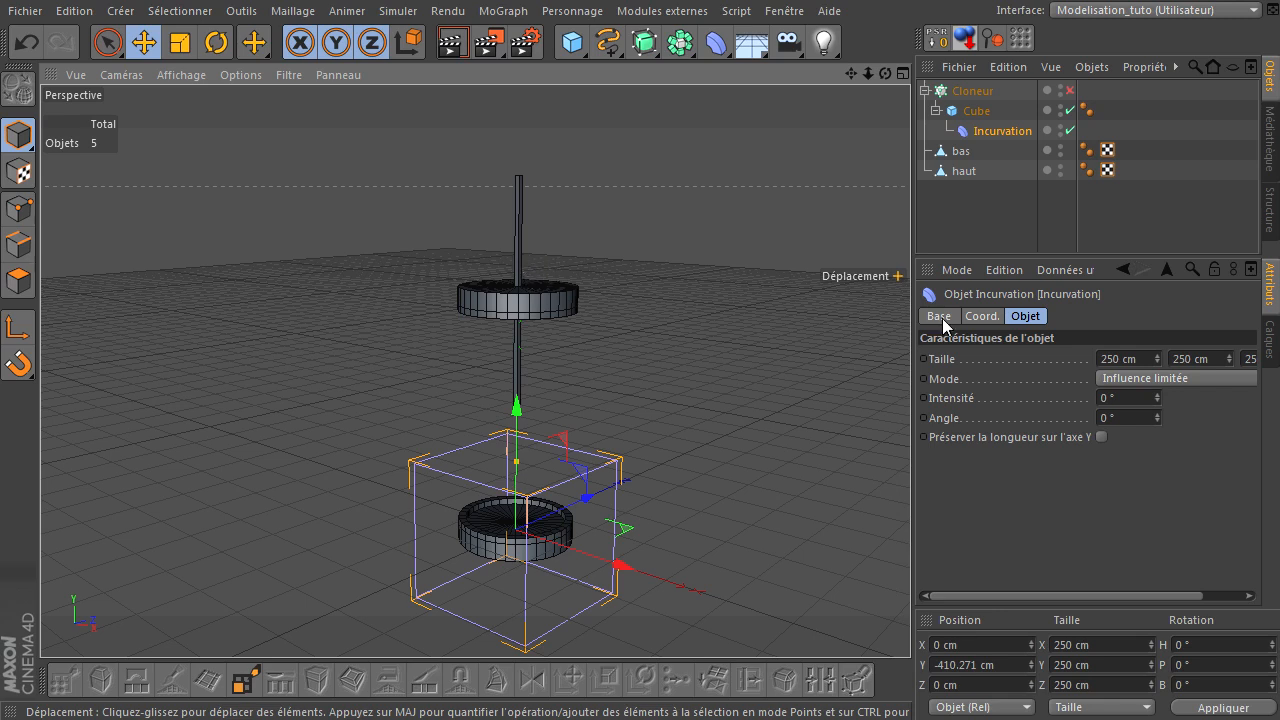
pyautogui.click(969, 644)
pyautogui.doubleClick(1003, 660)
pyautogui.write('0')
pyautogui.click(984, 686)
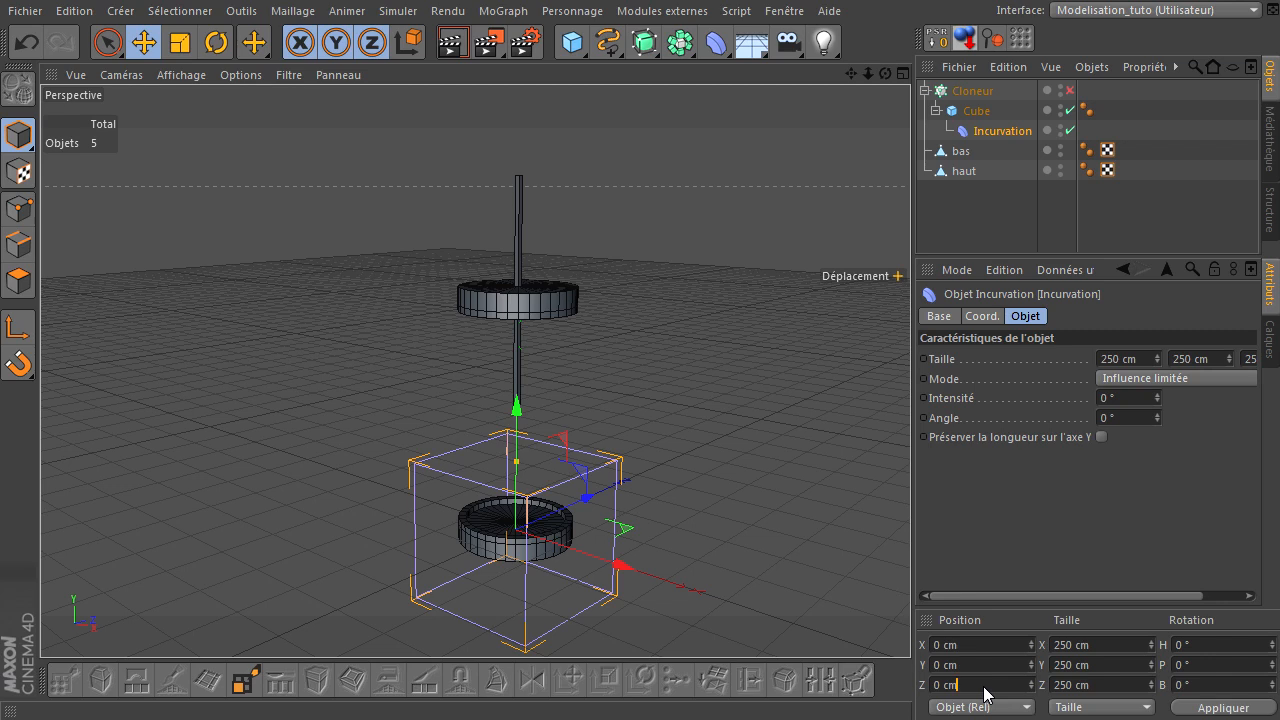
pyautogui.click(1214, 708)
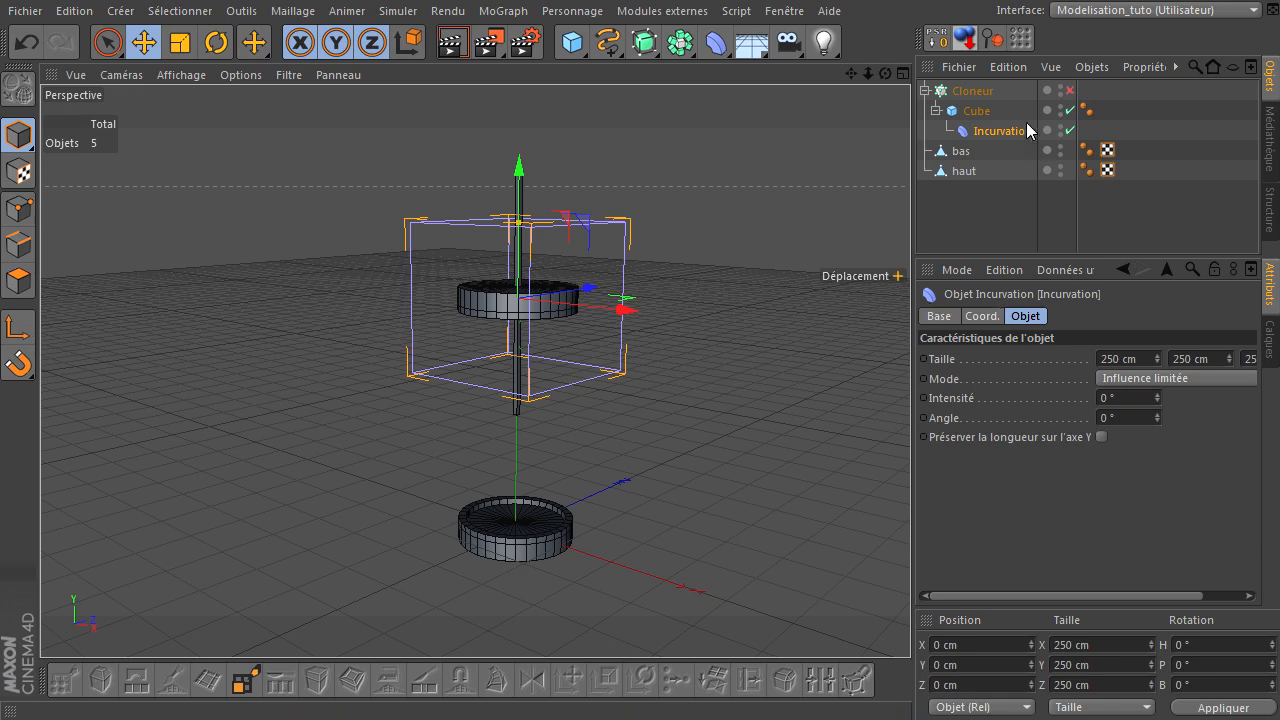
# Set the Bend deformer's size to 8 × 400 × 8 cm to match the cube's dimensions.
pyautogui.click(976, 111)
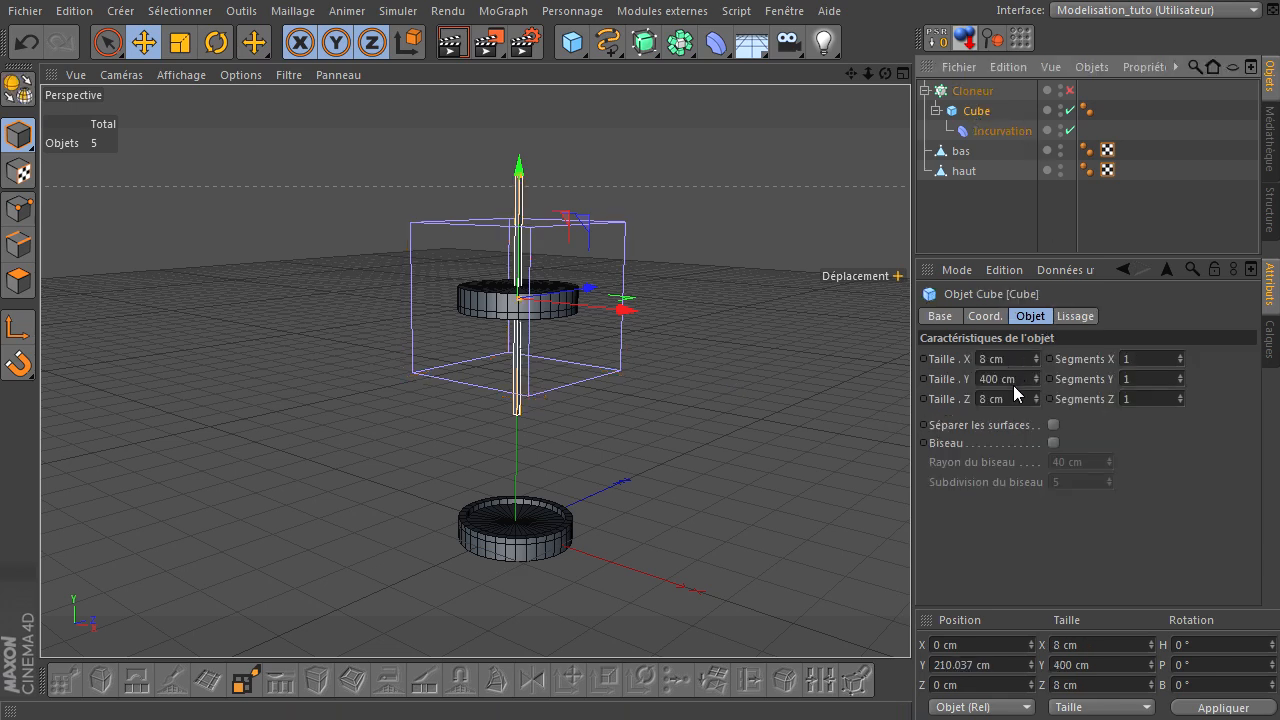
pyautogui.click(1000, 131)
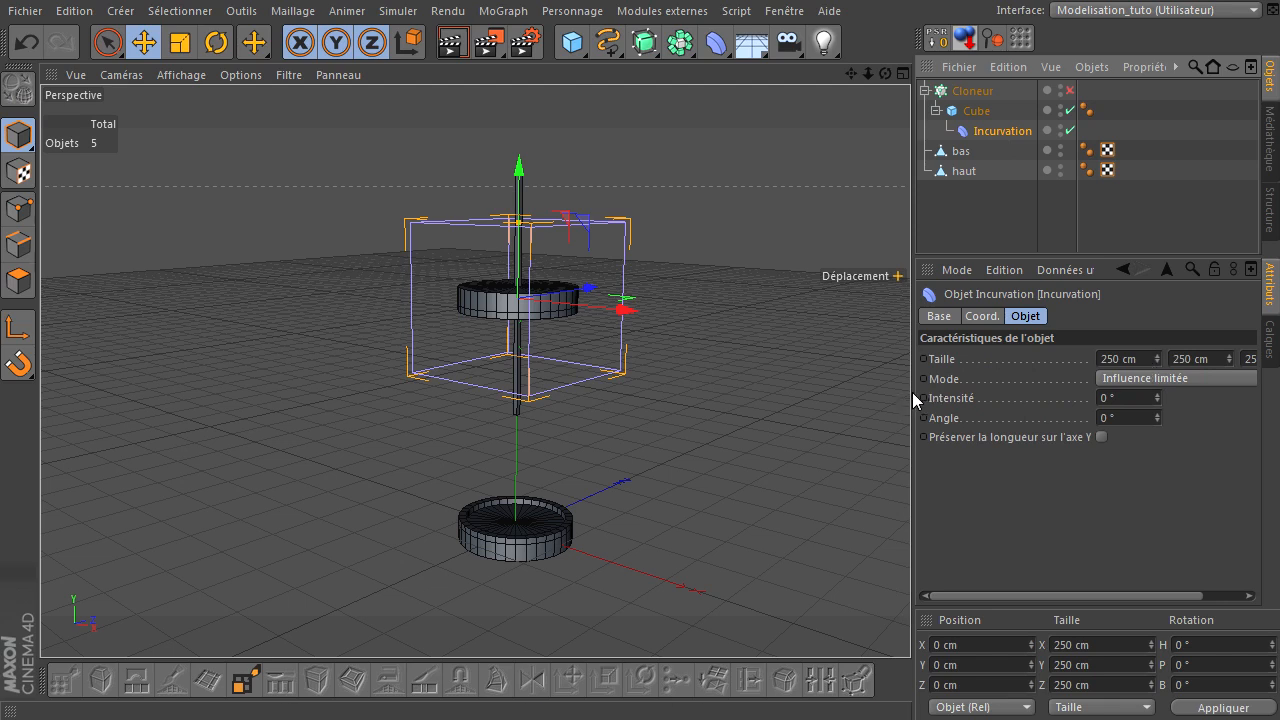
pyautogui.moveTo(912, 392); pyautogui.dragTo(869, 400)
pyautogui.click(1104, 359)
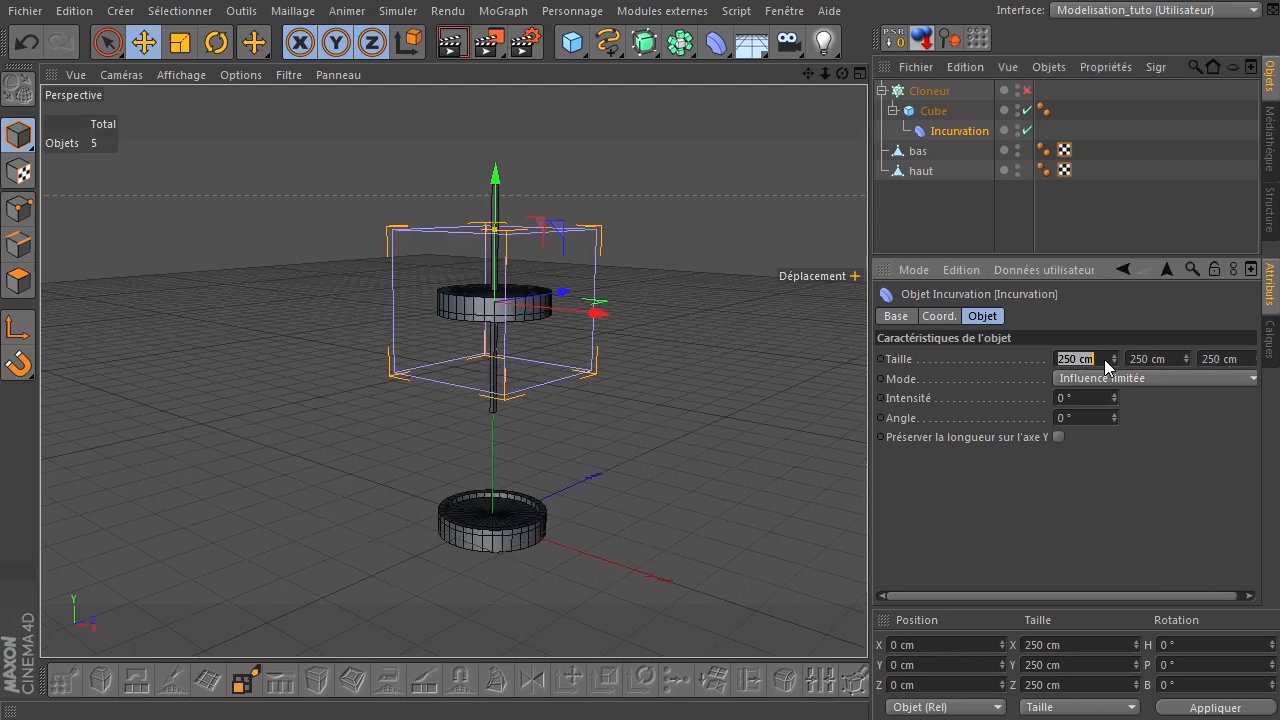
pyautogui.write('8')
pyautogui.click(1169, 358)
pyautogui.write('400')
pyautogui.click(1232, 366)
pyautogui.write('8')
pyautogui.press('Return')
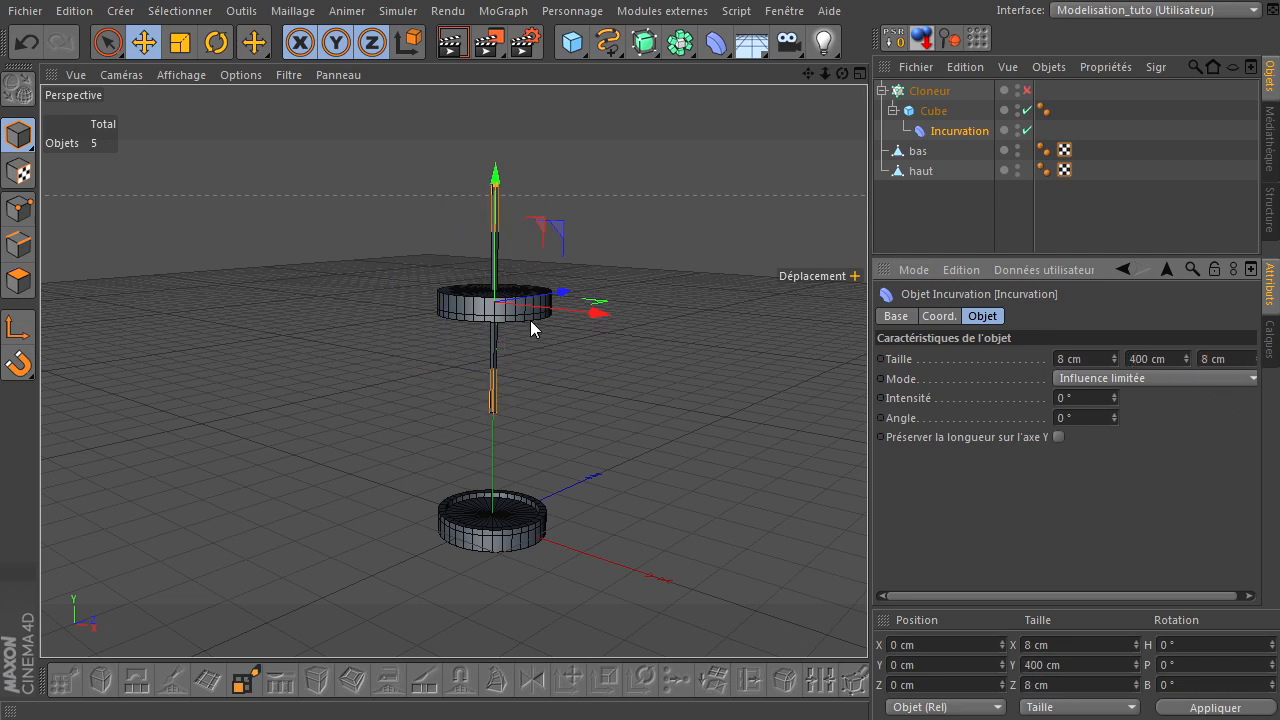
# Try a strength of 45° on the Bend deformer.
pyautogui.scroll(5, 494, 334)
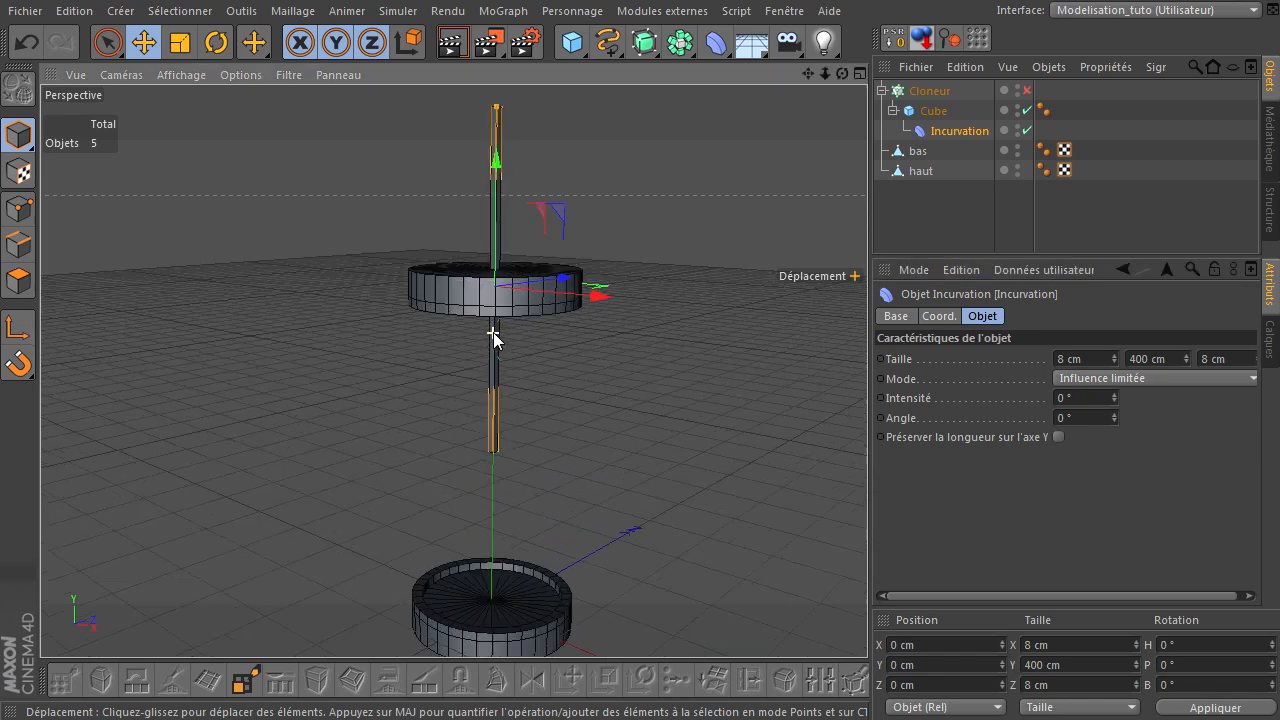
pyautogui.moveTo(808, 73); pyautogui.dragTo(867, 490)
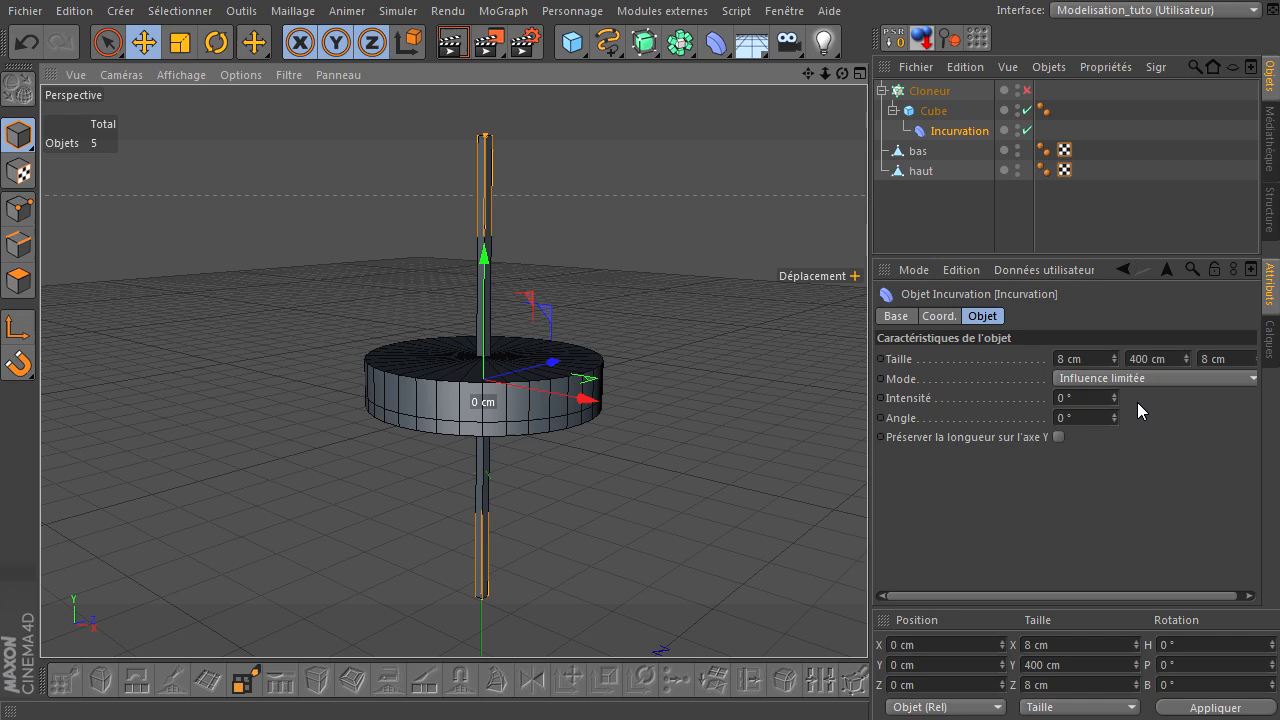
pyautogui.moveTo(1115, 398)
pyautogui.mouseDown()
pyautogui.moveTo(1117, 385)
pyautogui.moveTo(1115, 398)
pyautogui.mouseUp()
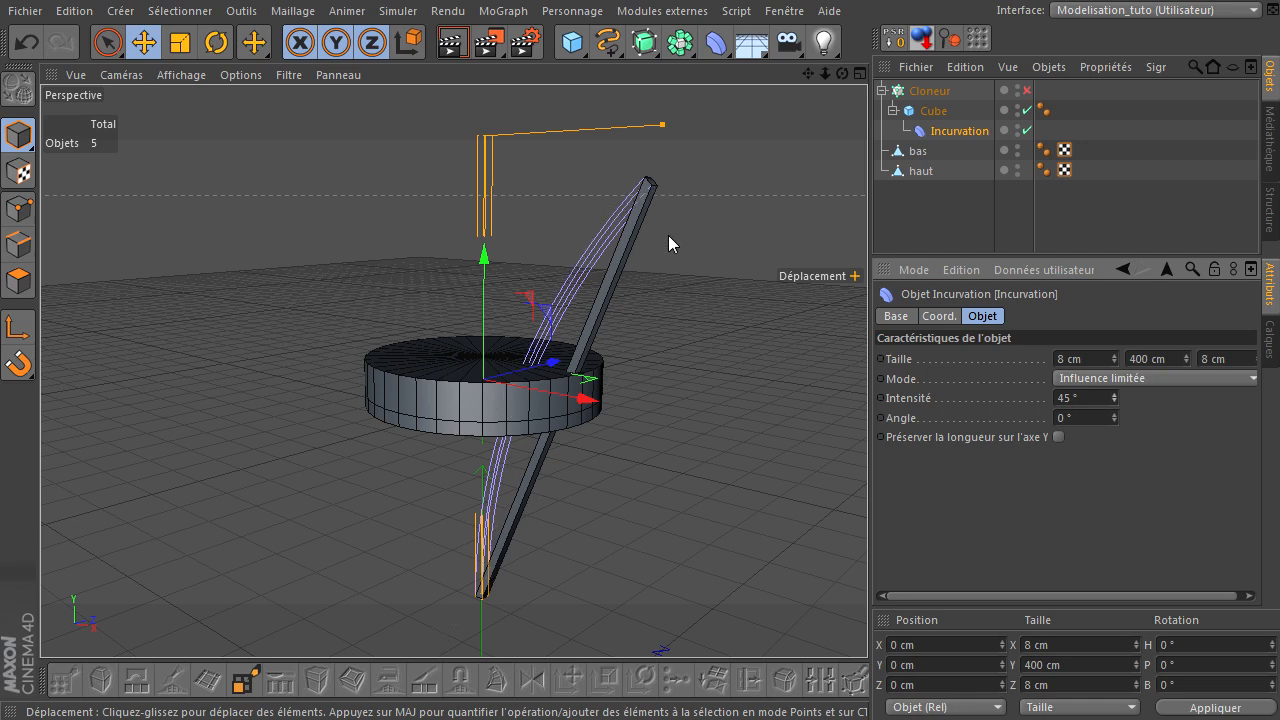
# Set the cube's Y segments to 10 so the bar can curve smoothly.
pyautogui.click(626, 245)
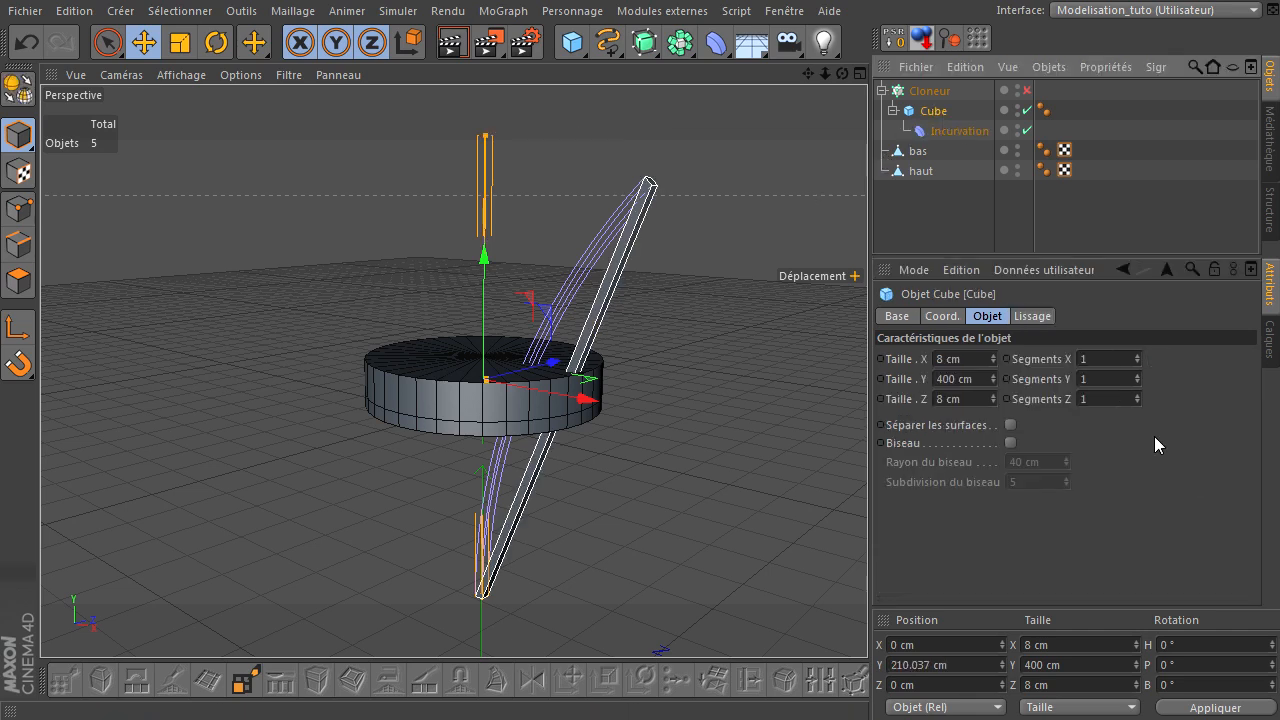
pyautogui.click(1105, 358)
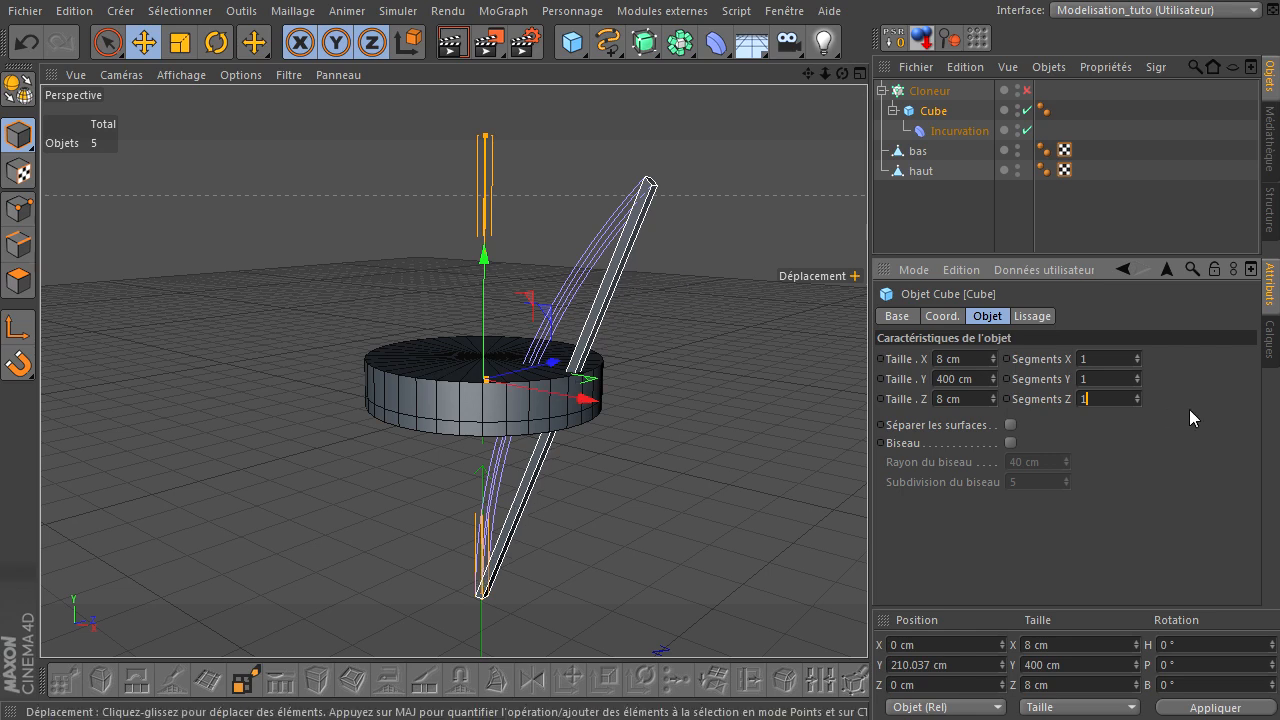
pyautogui.click(1103, 374)
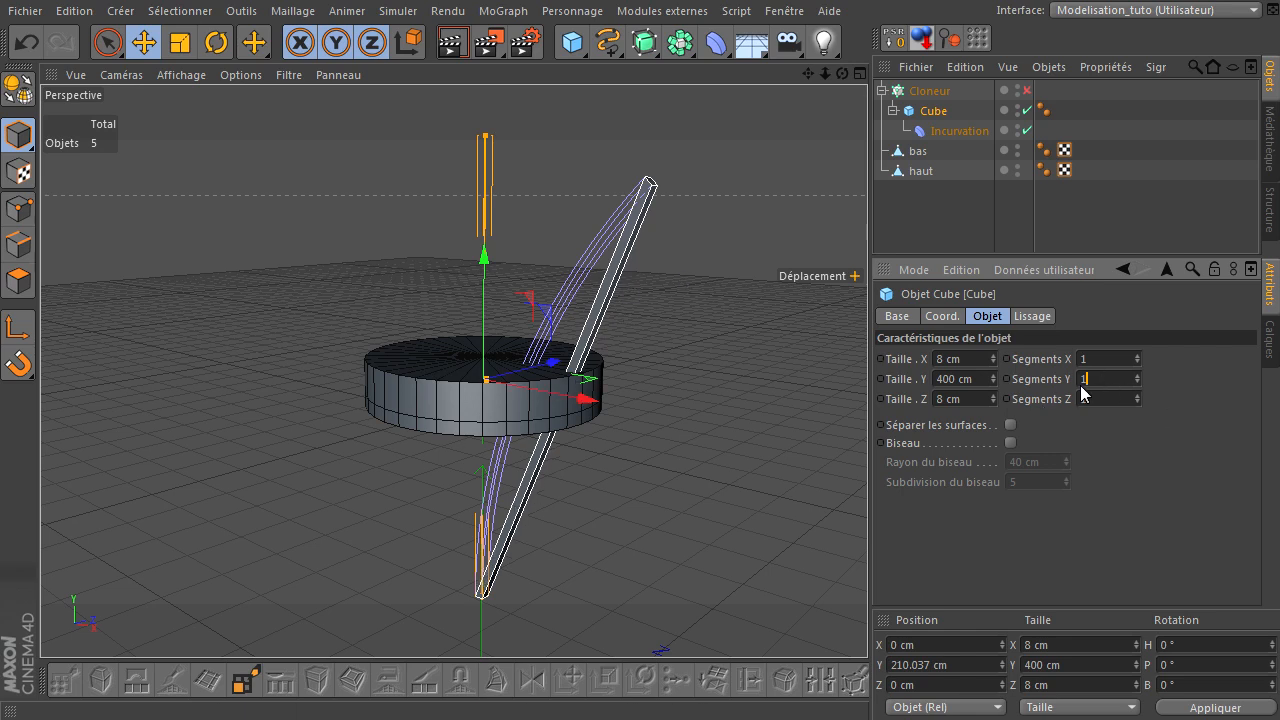
pyautogui.write('0')
pyautogui.press('Return')
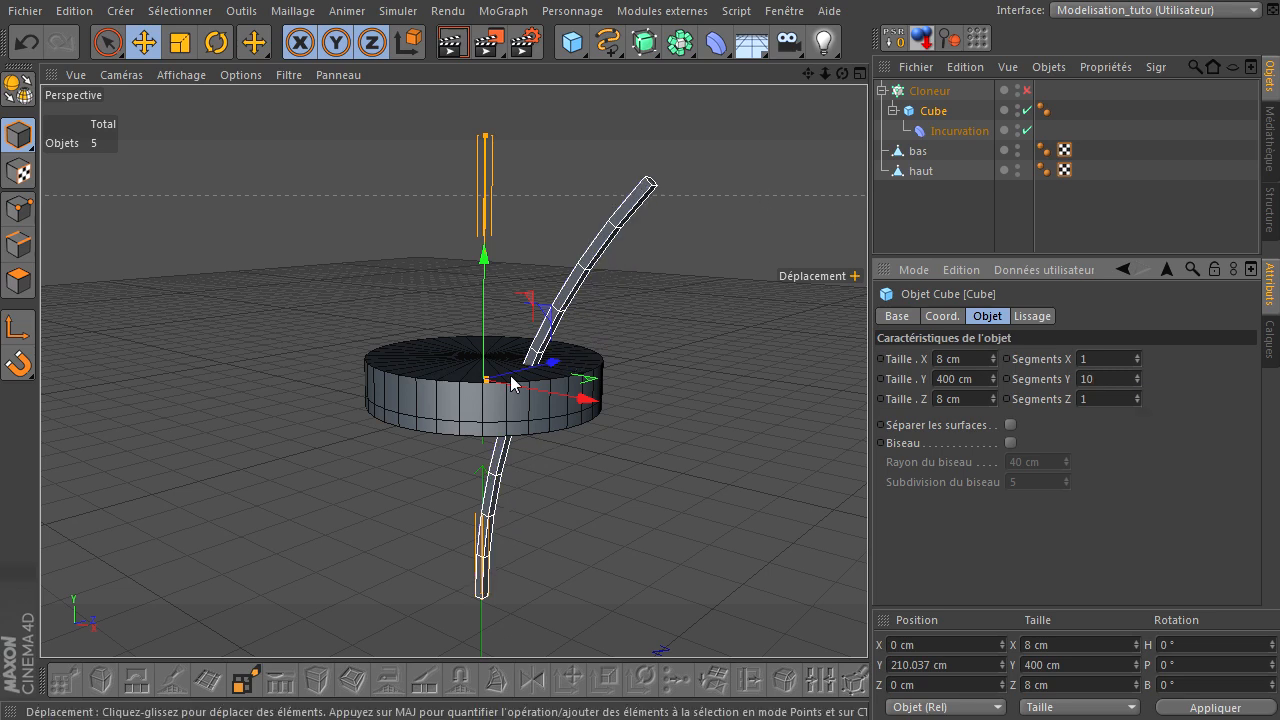
# Reduce the Bend deformer's strength, trying 30° first and settling on 20°.
pyautogui.click(940, 132)
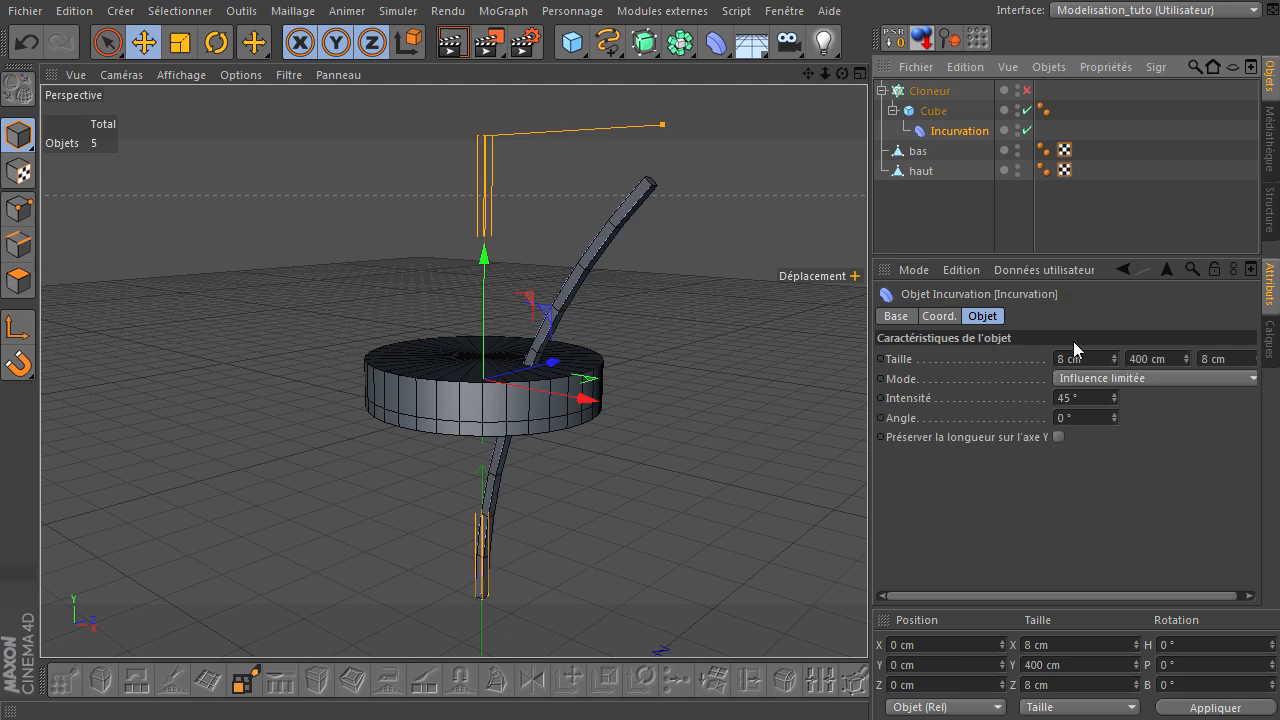
pyautogui.click(1080, 397)
pyautogui.write('30')
pyautogui.press('Return')
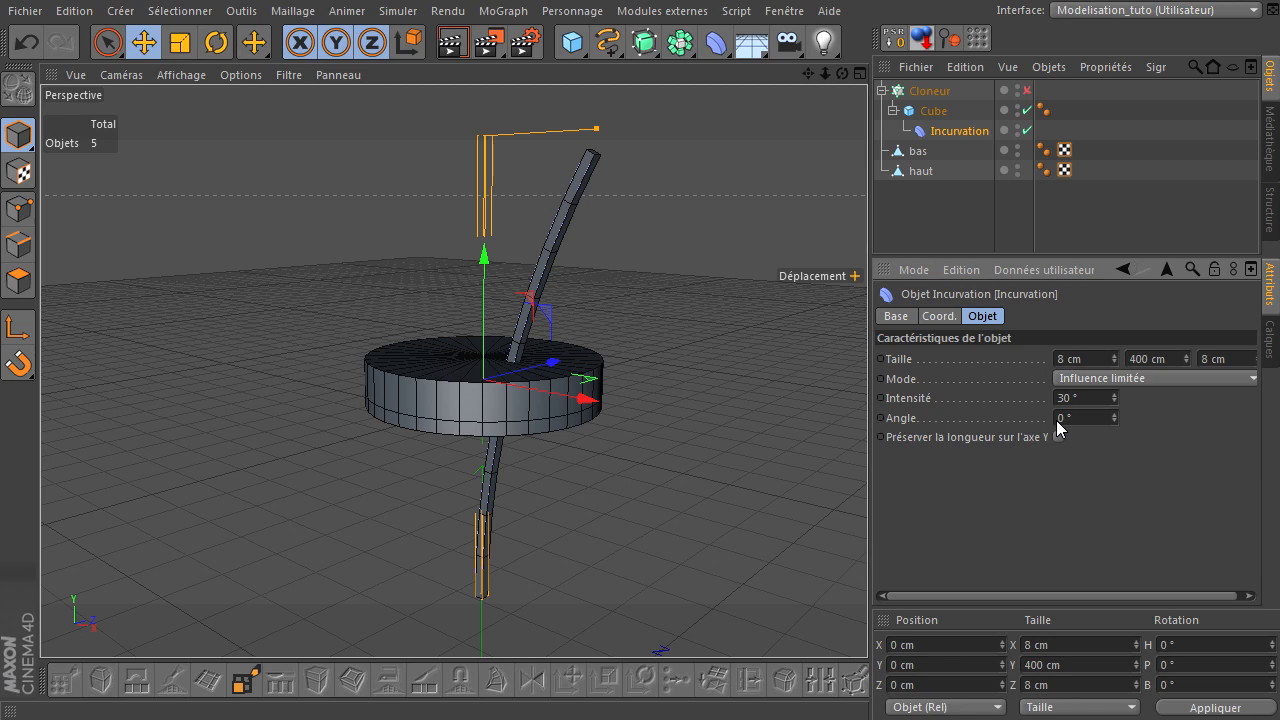
pyautogui.moveTo(861, 490)
pyautogui.mouseDown()
pyautogui.moveTo(904, 464)
pyautogui.moveTo(867, 490)
pyautogui.mouseUp()
pyautogui.click(1086, 404)
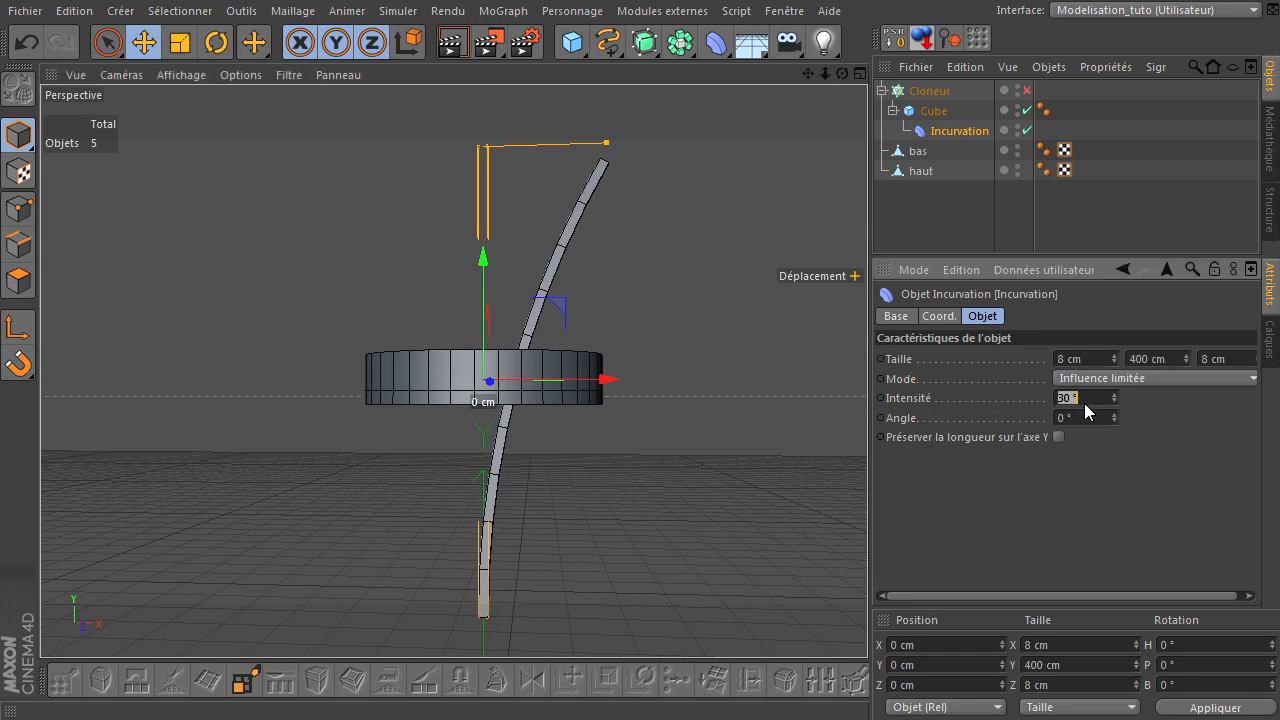
pyautogui.write('20')
pyautogui.press('Return')
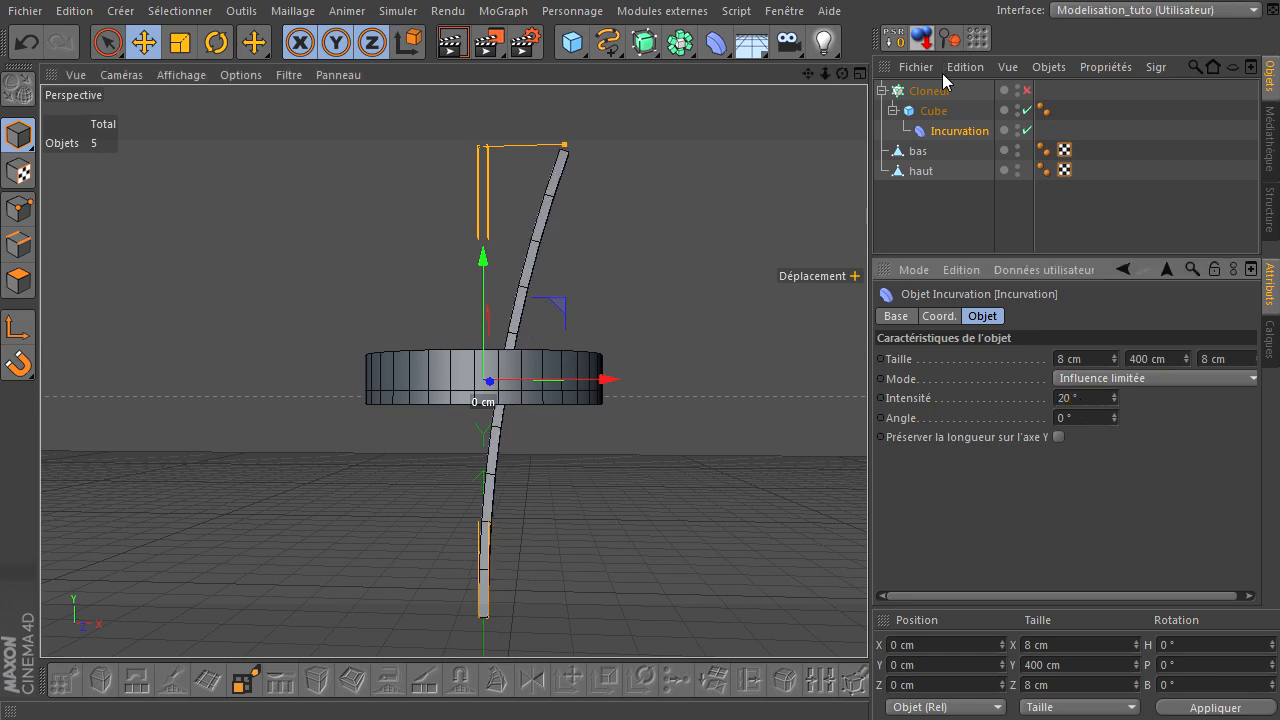
# Re-enable the Cloner so the bent bars are distributed around the two discs again.
pyautogui.click(903, 229)
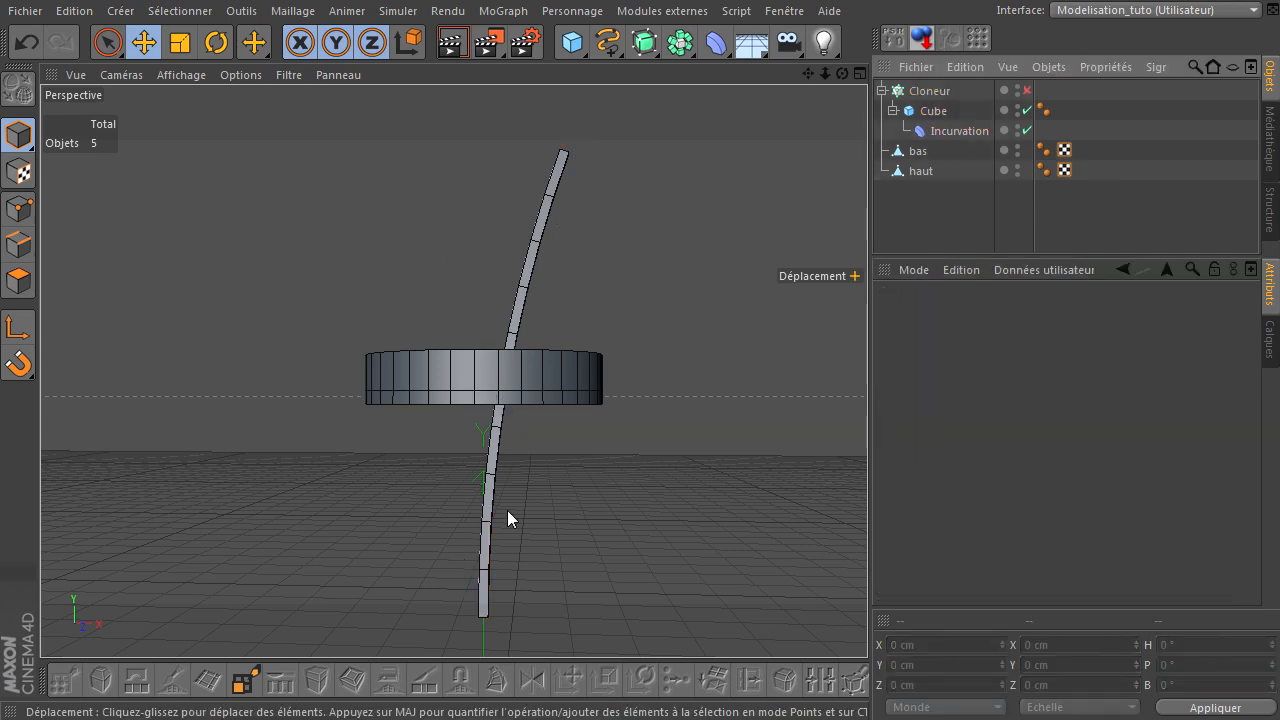
pyautogui.click(1027, 91)
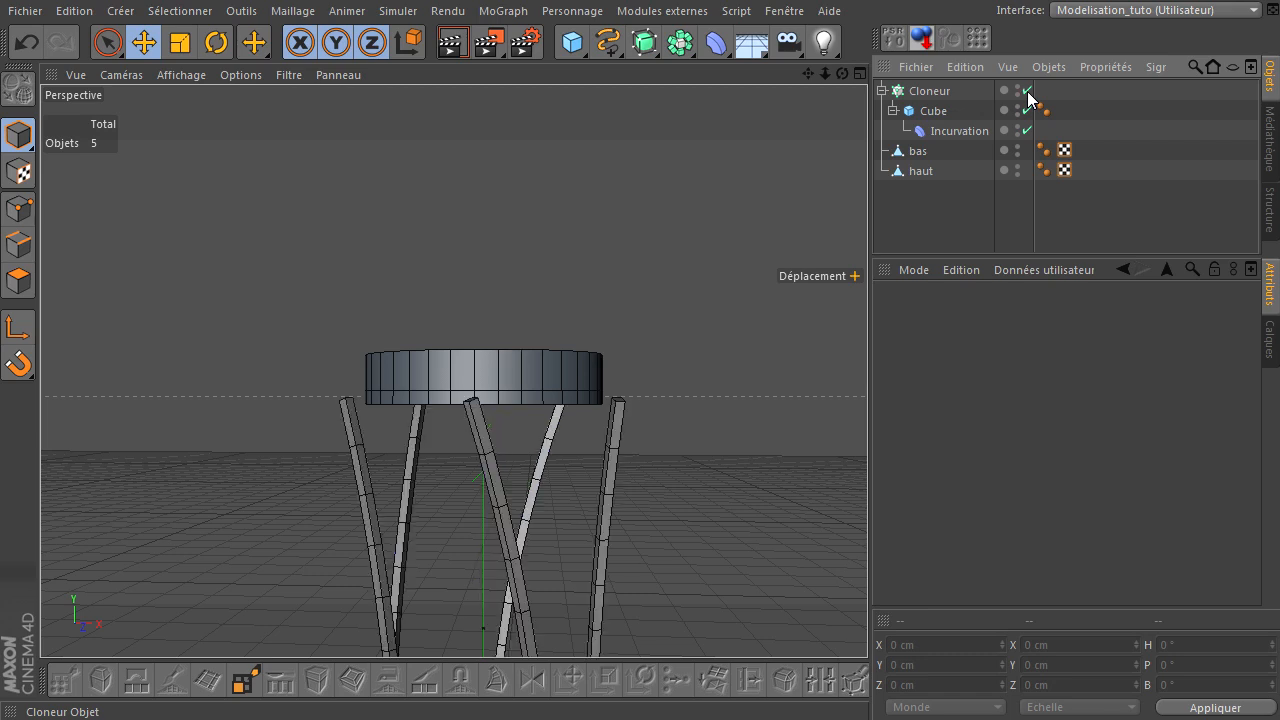
pyautogui.scroll(-3, 567, 425)
pyautogui.moveTo(805, 73); pyautogui.dragTo(868, 480)
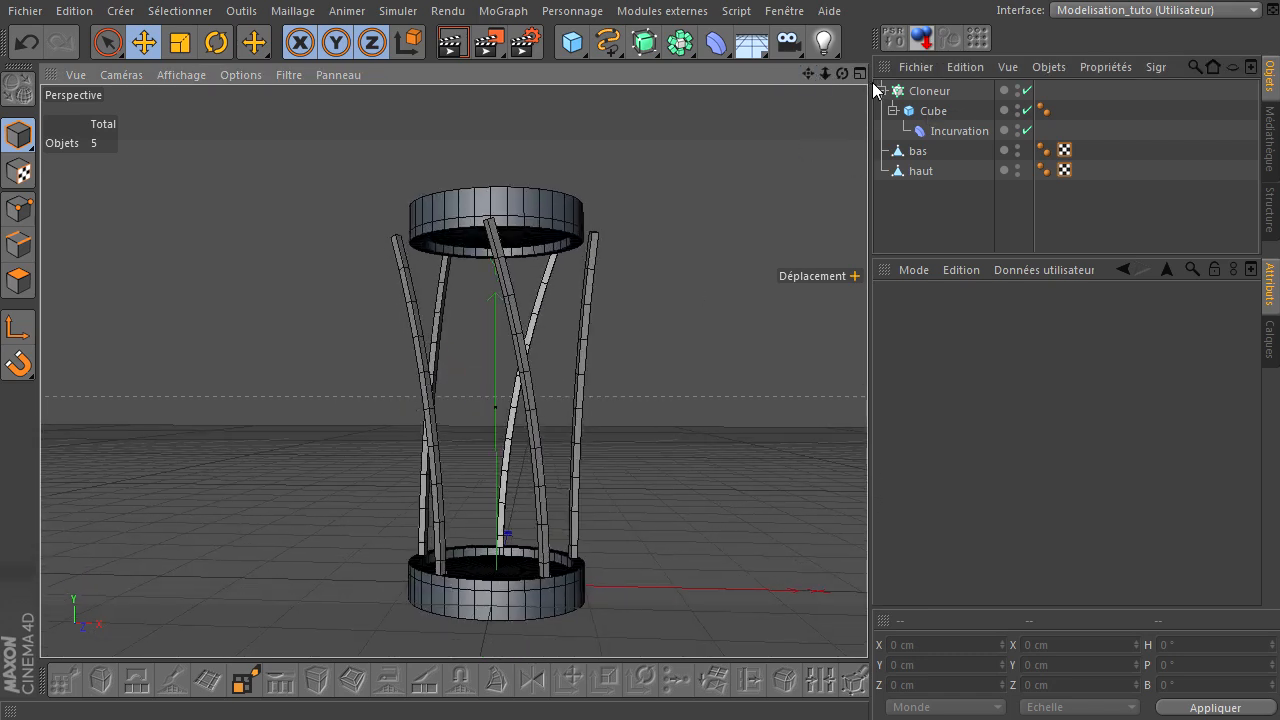
pyautogui.moveTo(842, 73); pyautogui.dragTo(867, 492)
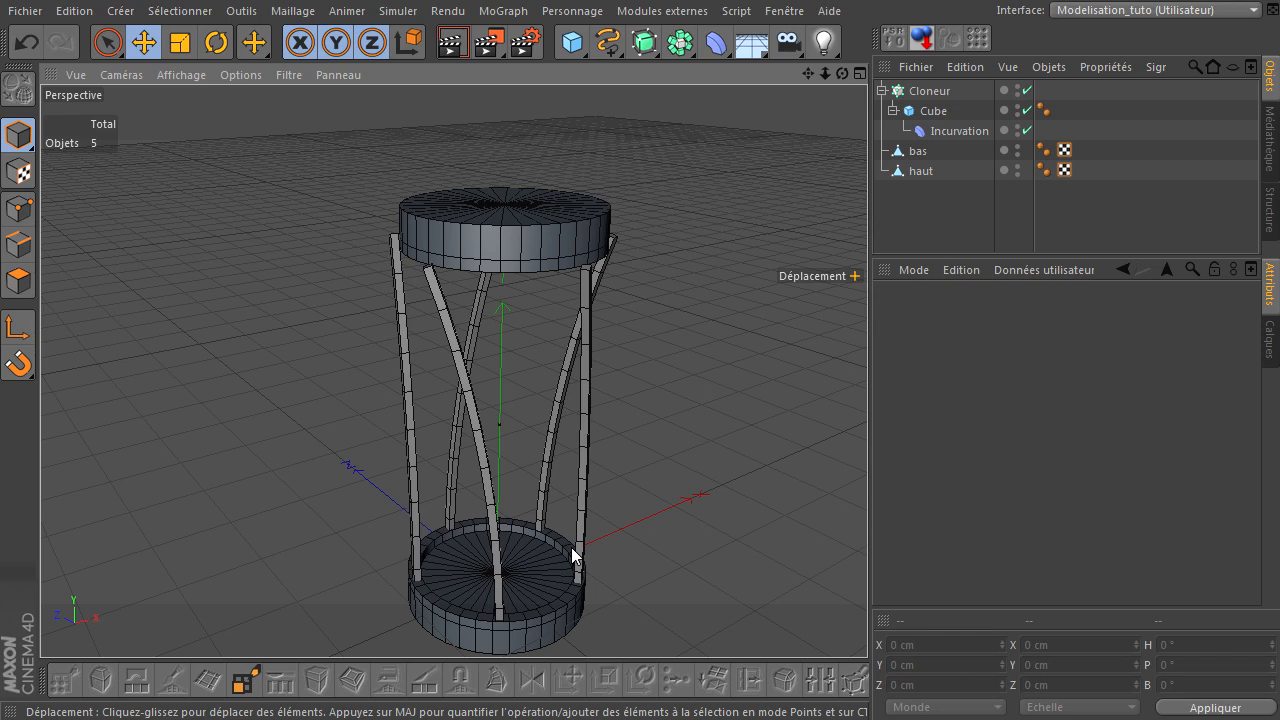
# Take the Cube out of the Cloner and nest it under a new Null object.
pyautogui.click(933, 112)
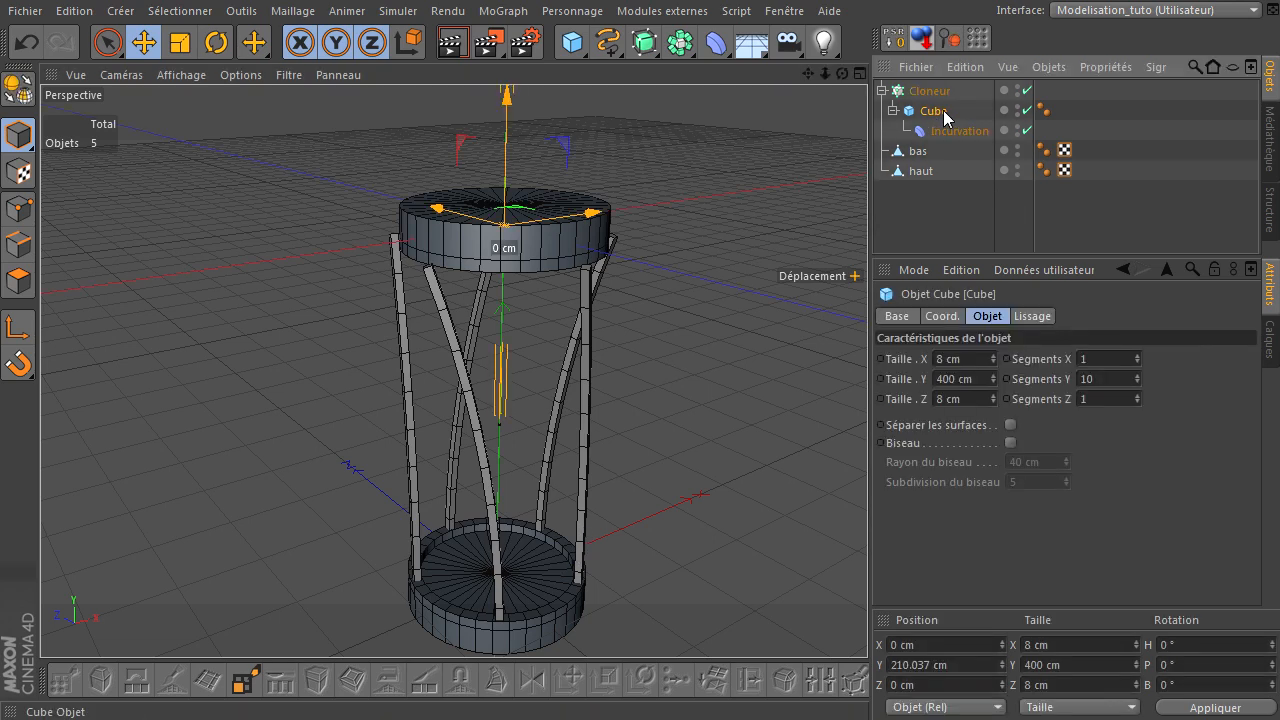
pyautogui.moveTo(933, 216); pyautogui.dragTo(933, 224)
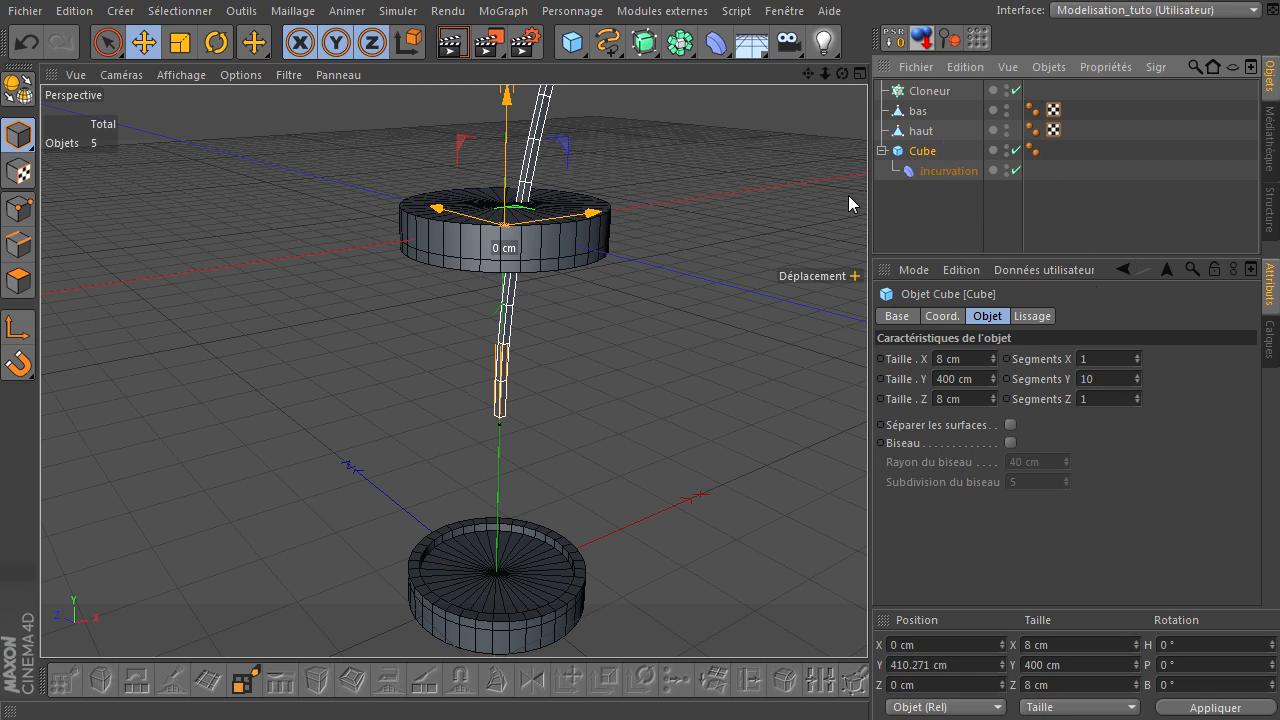
pyautogui.moveTo(572, 48); pyautogui.dragTo(676, 74)
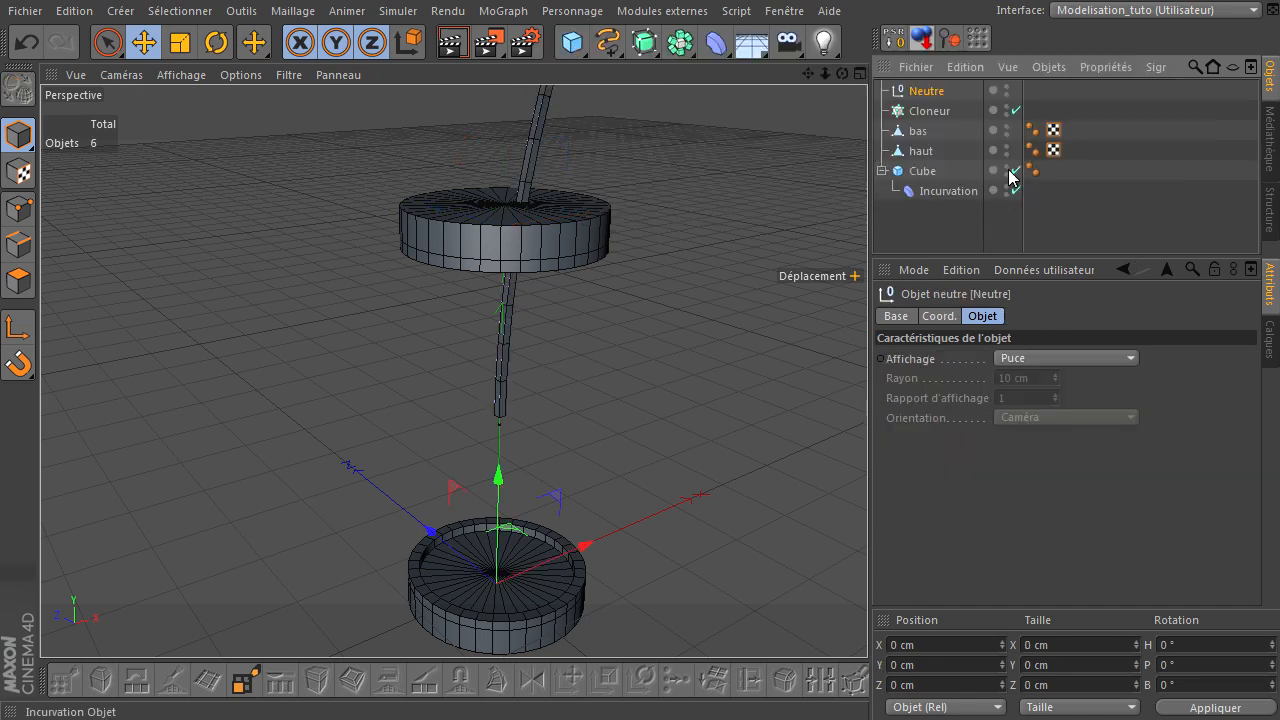
pyautogui.moveTo(928, 92); pyautogui.dragTo(918, 226)
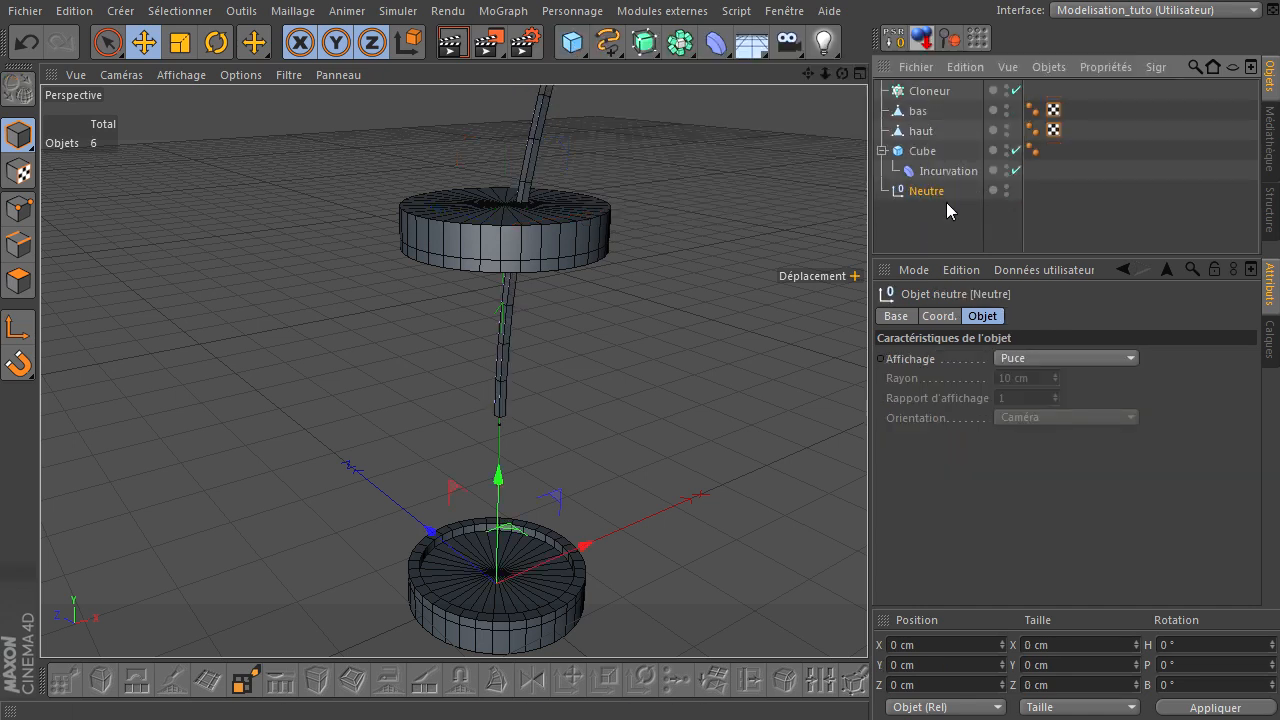
pyautogui.moveTo(922, 152); pyautogui.dragTo(929, 192)
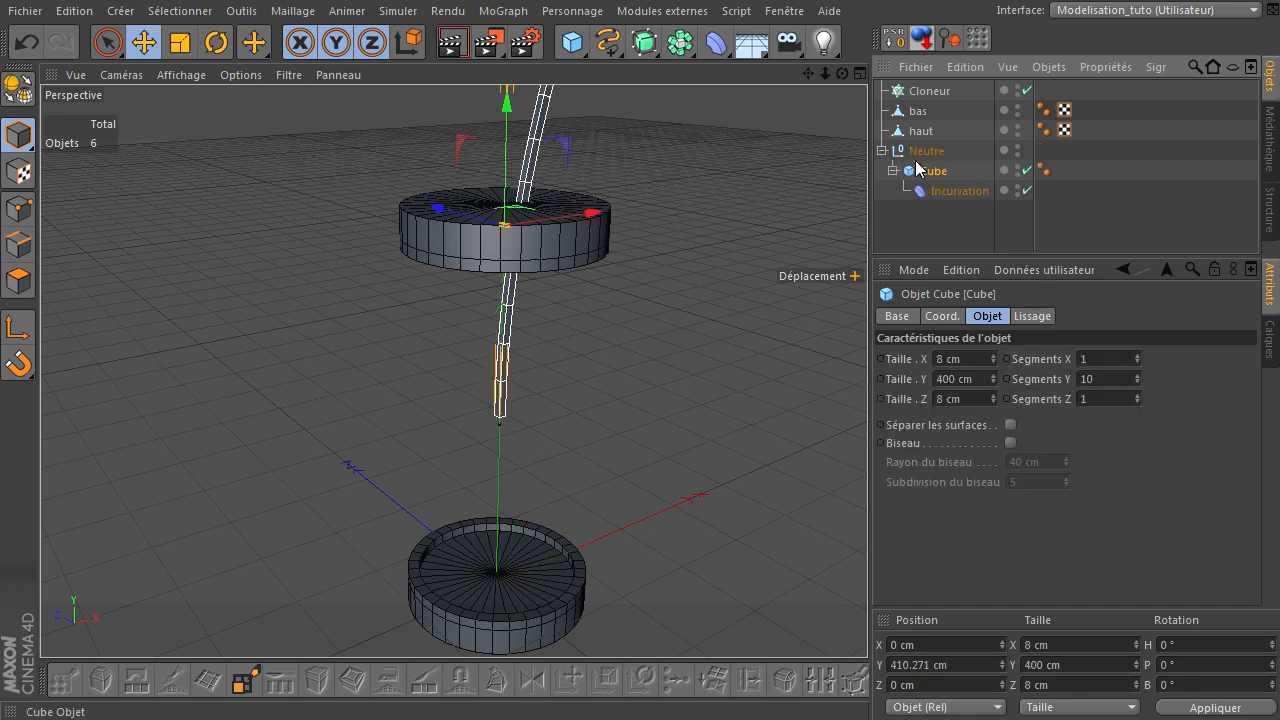
# Set the Cube's Y position to 0 cm and make its parent Null a child of the Cloner.
pyautogui.doubleClick(946, 659)
pyautogui.write('0')
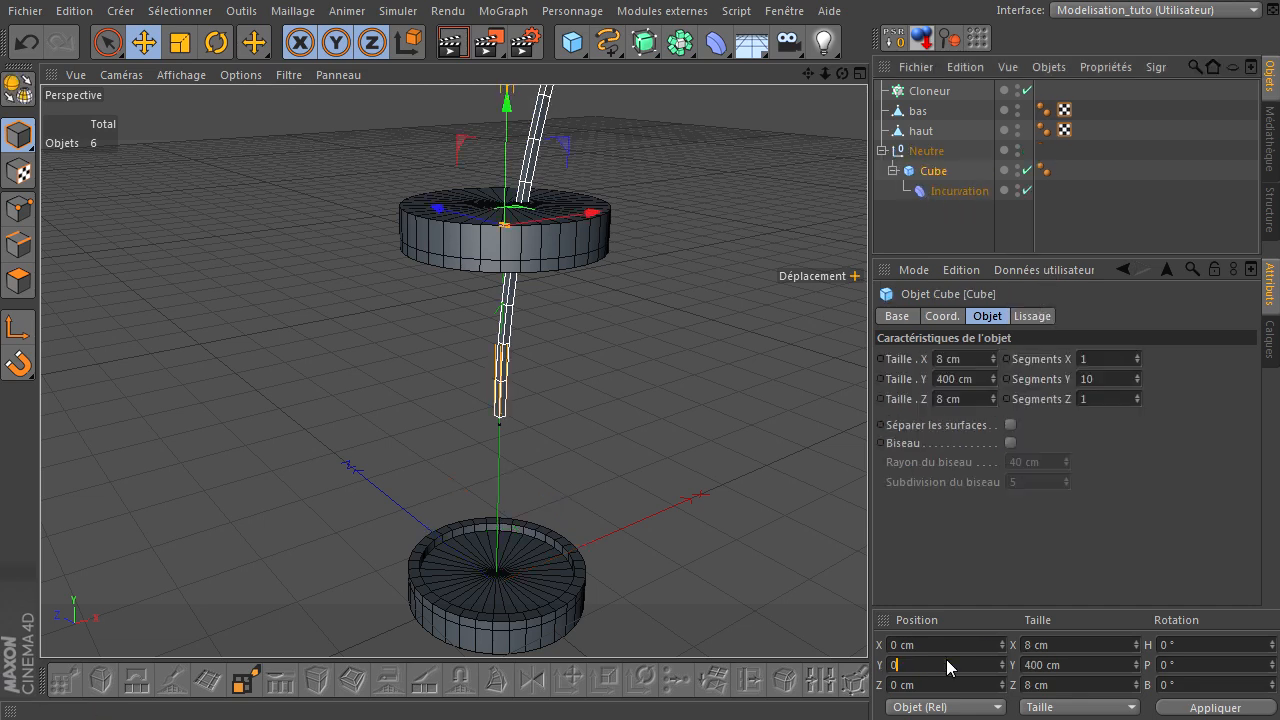
pyautogui.press('Return')
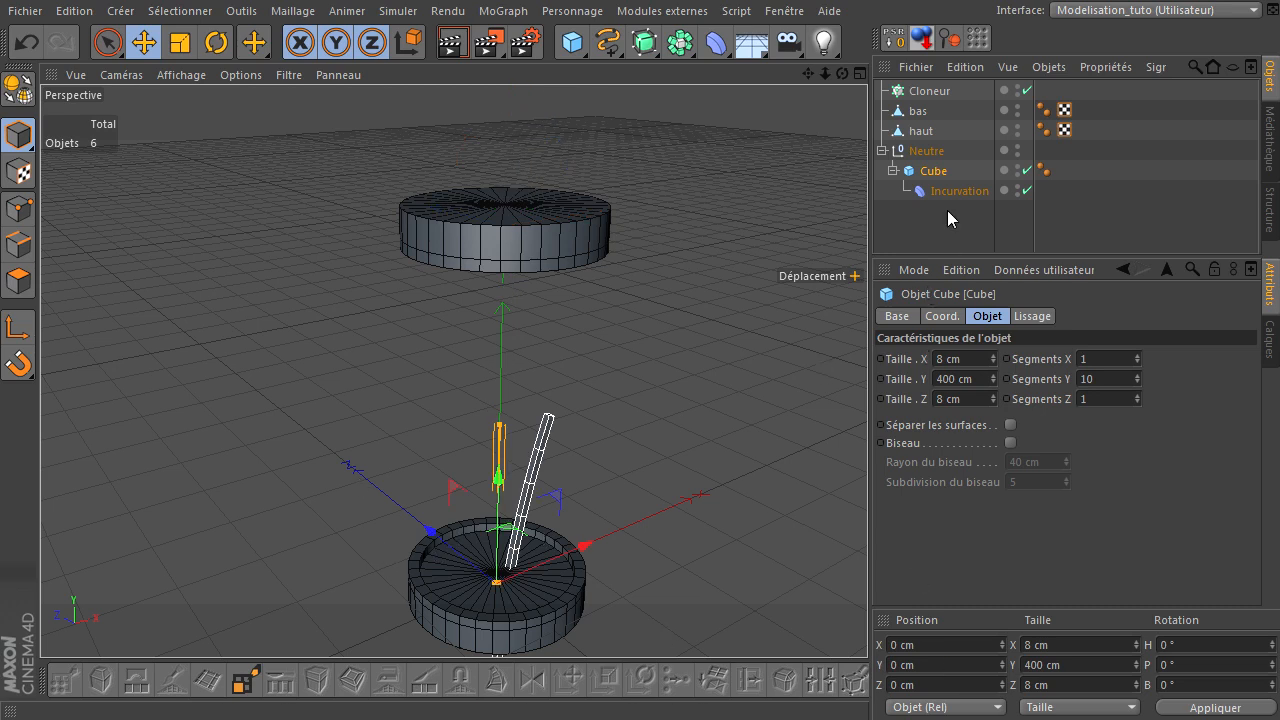
pyautogui.click(926, 151)
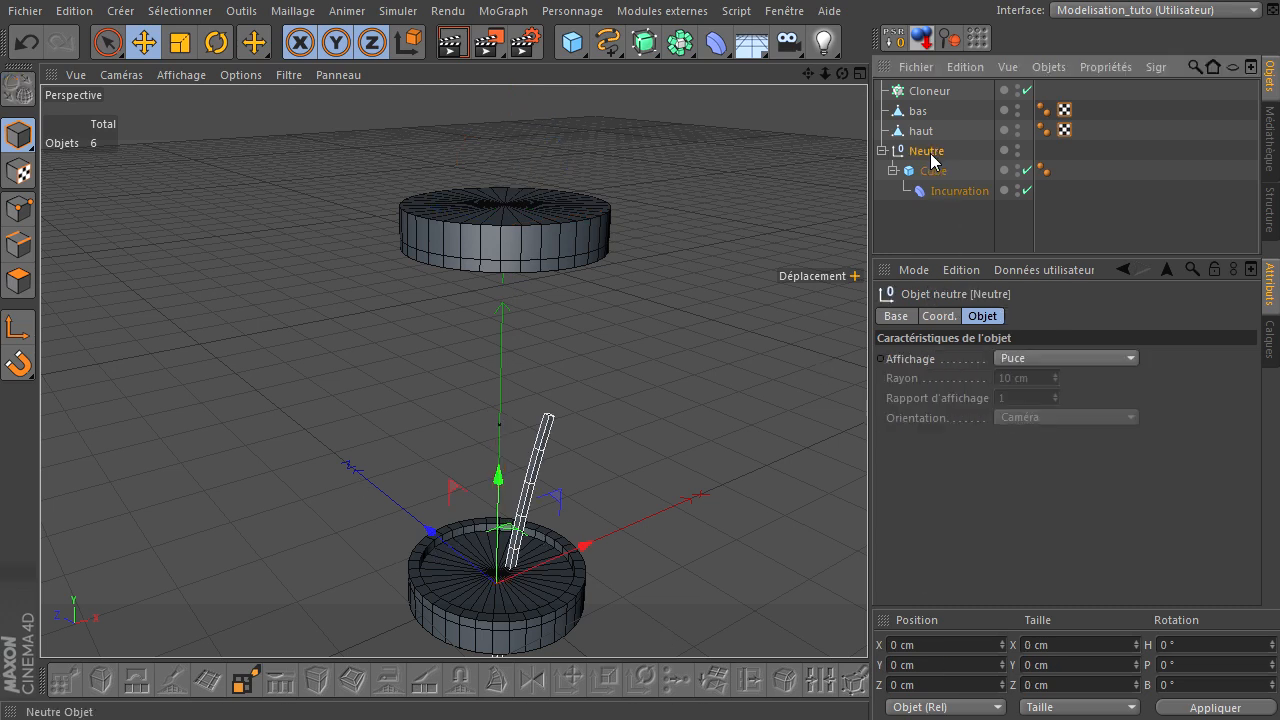
pyautogui.moveTo(940, 117); pyautogui.dragTo(943, 91)
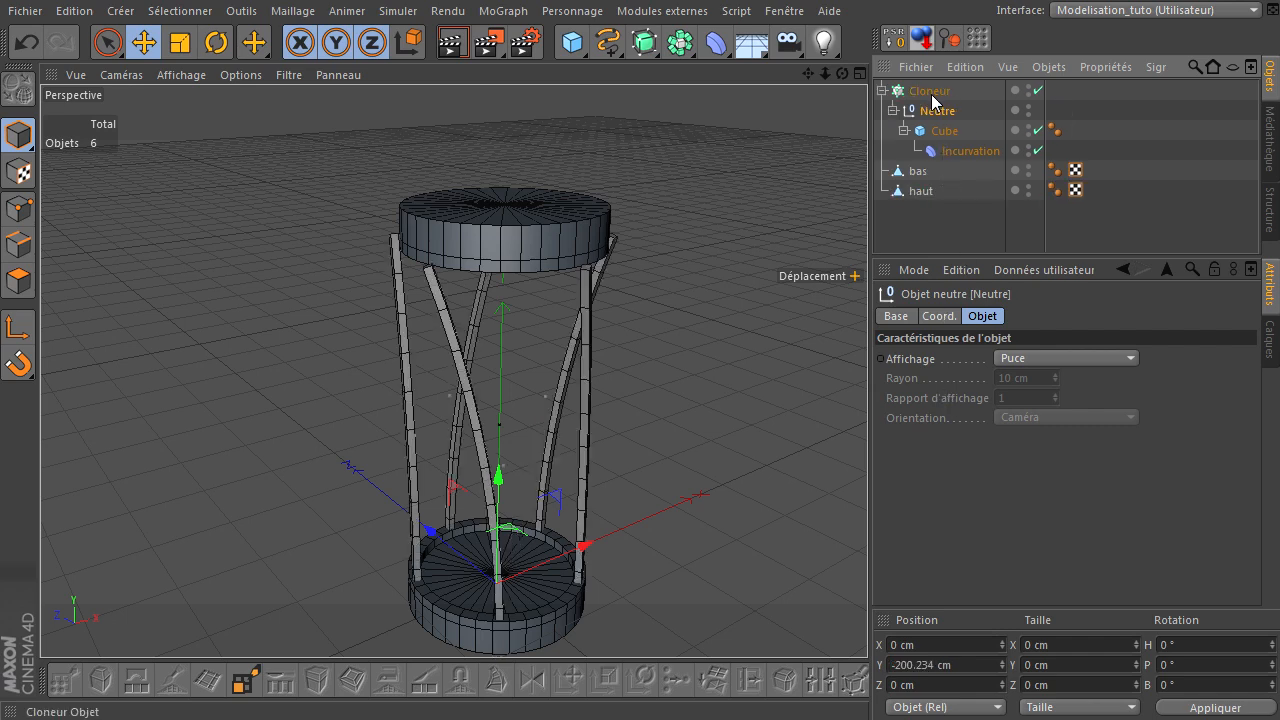
# Try rotating the Cube inside the Null, first to a heading of about 96°, then freely on the other axes, and undo both rotations.
pyautogui.click(950, 131)
pyautogui.click(948, 116)
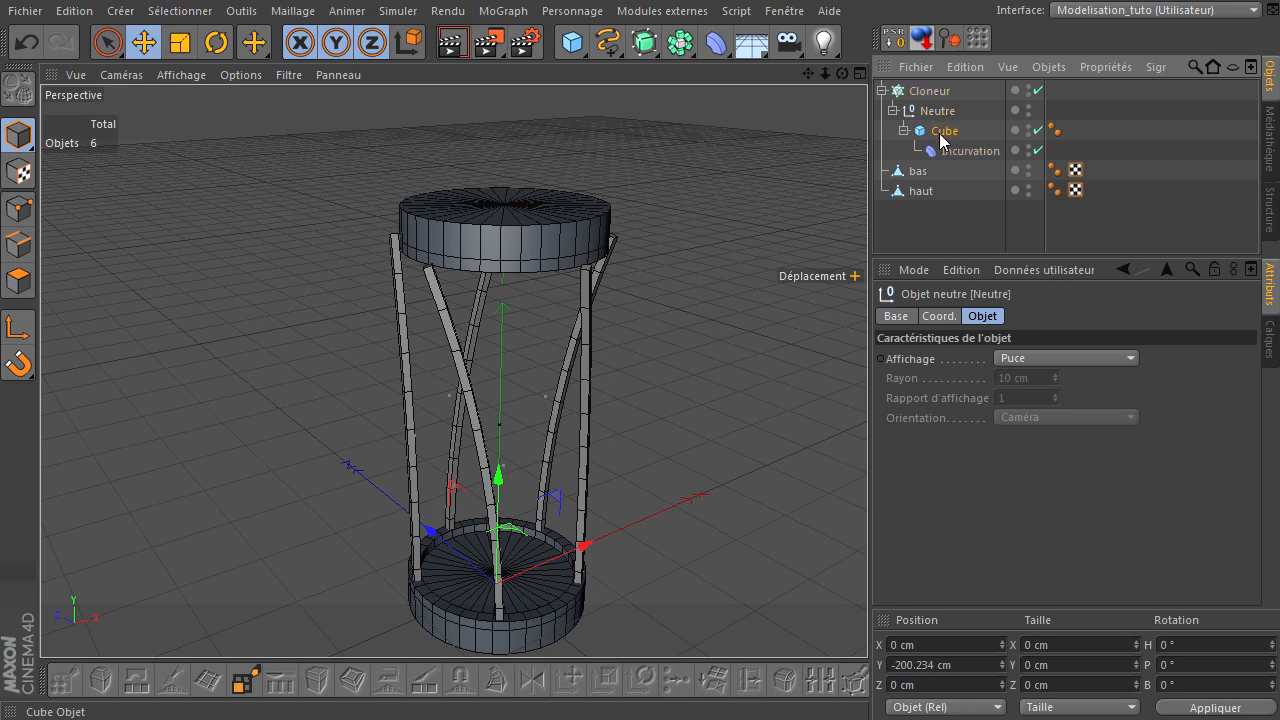
pyautogui.click(943, 131)
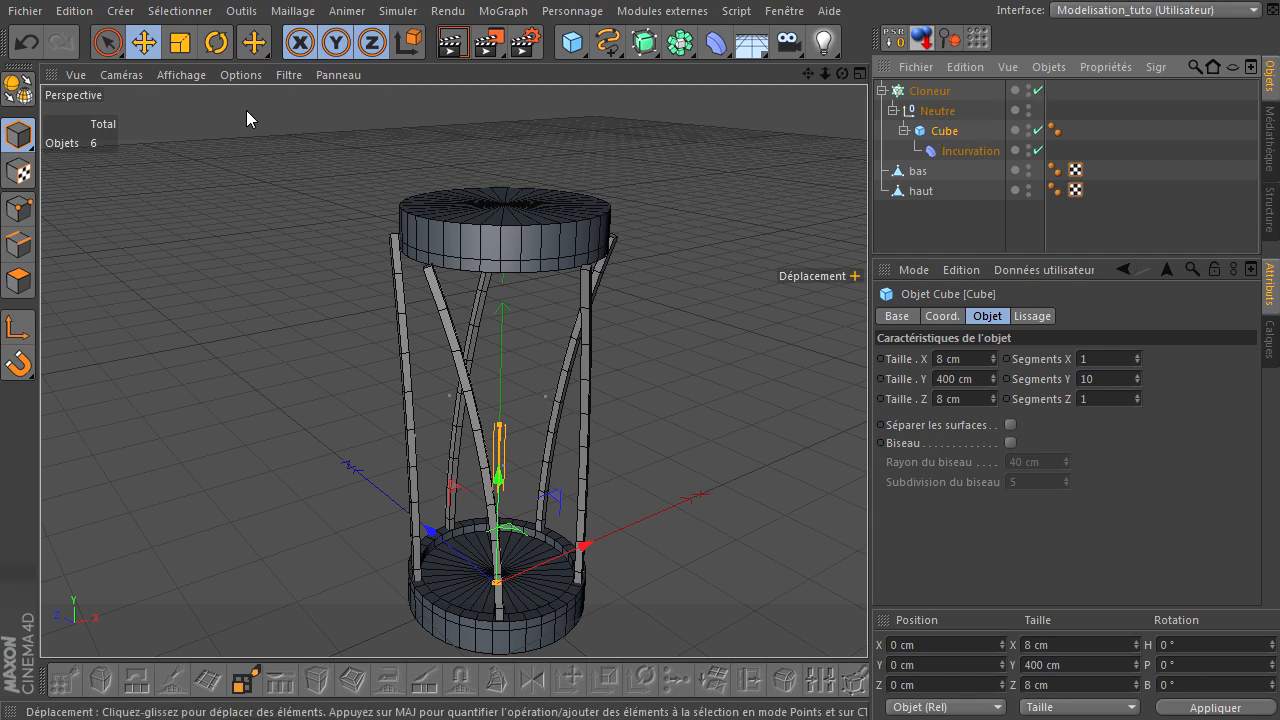
pyautogui.click(217, 44)
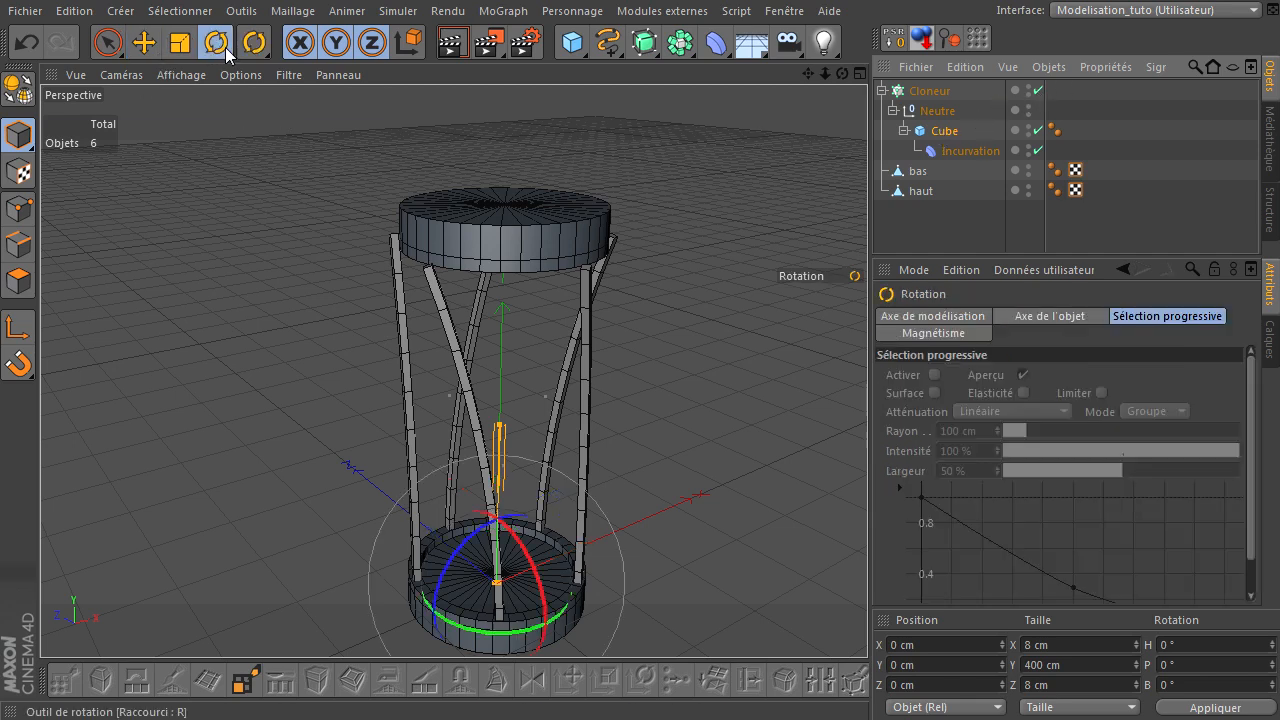
pyautogui.moveTo(507, 631); pyautogui.dragTo(746, 506)
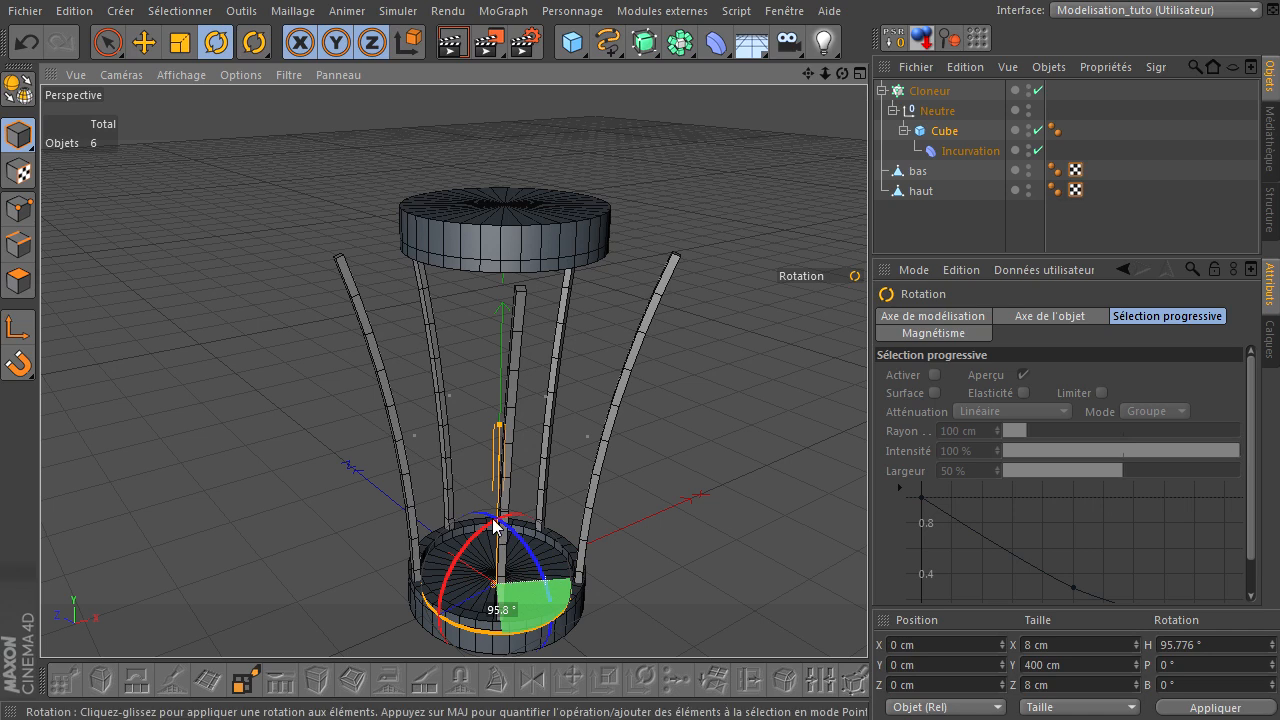
pyautogui.moveTo(514, 540); pyautogui.dragTo(518, 494)
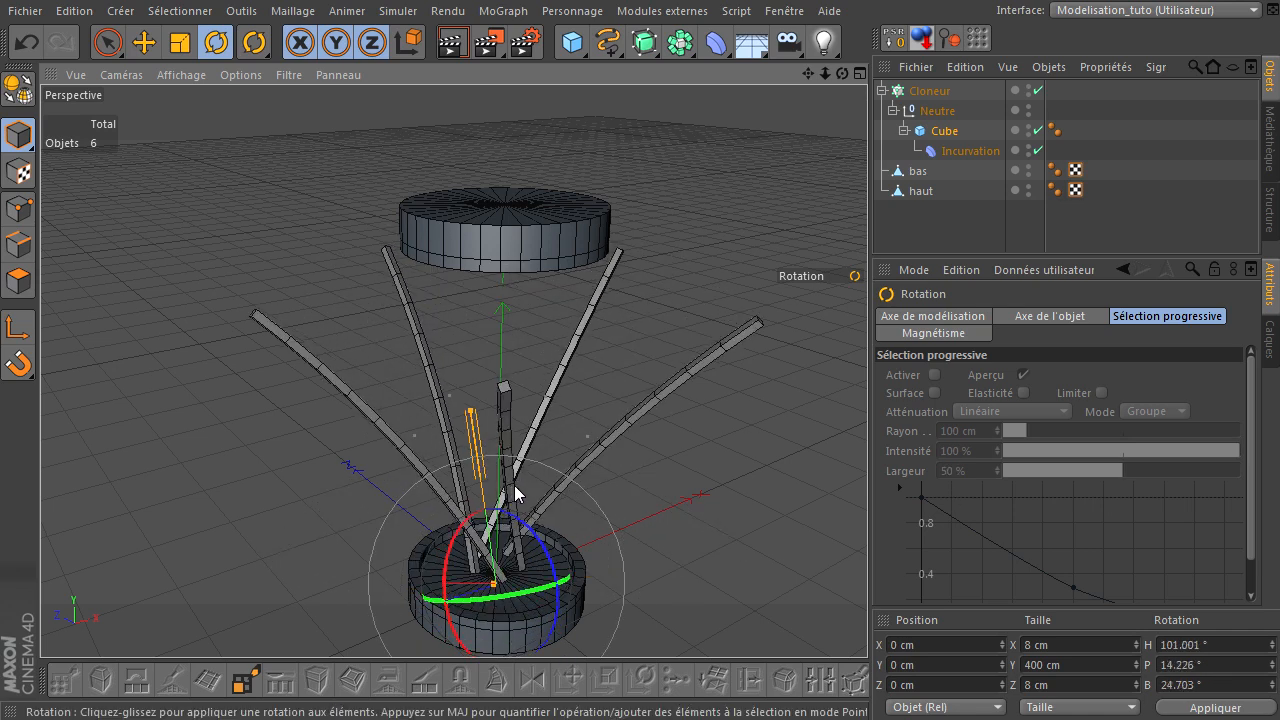
pyautogui.hotkey('ctrl', 'z')
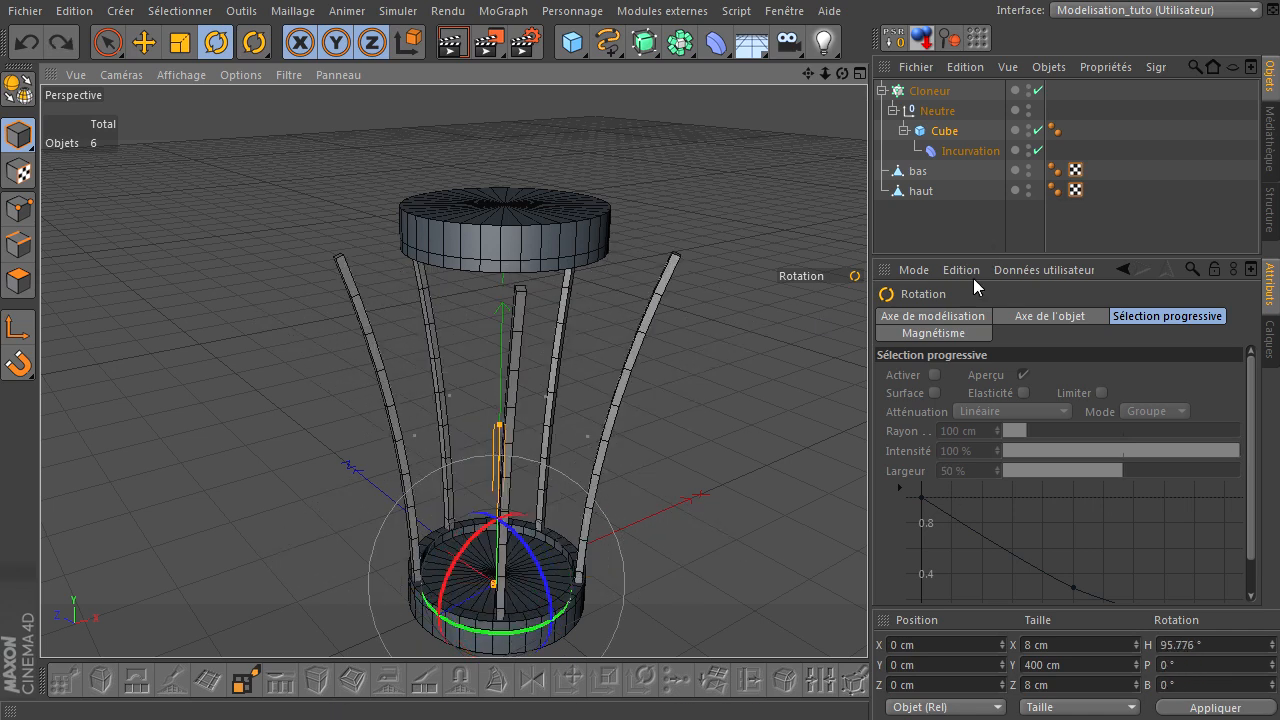
pyautogui.hotkey('ctrl', 'z')
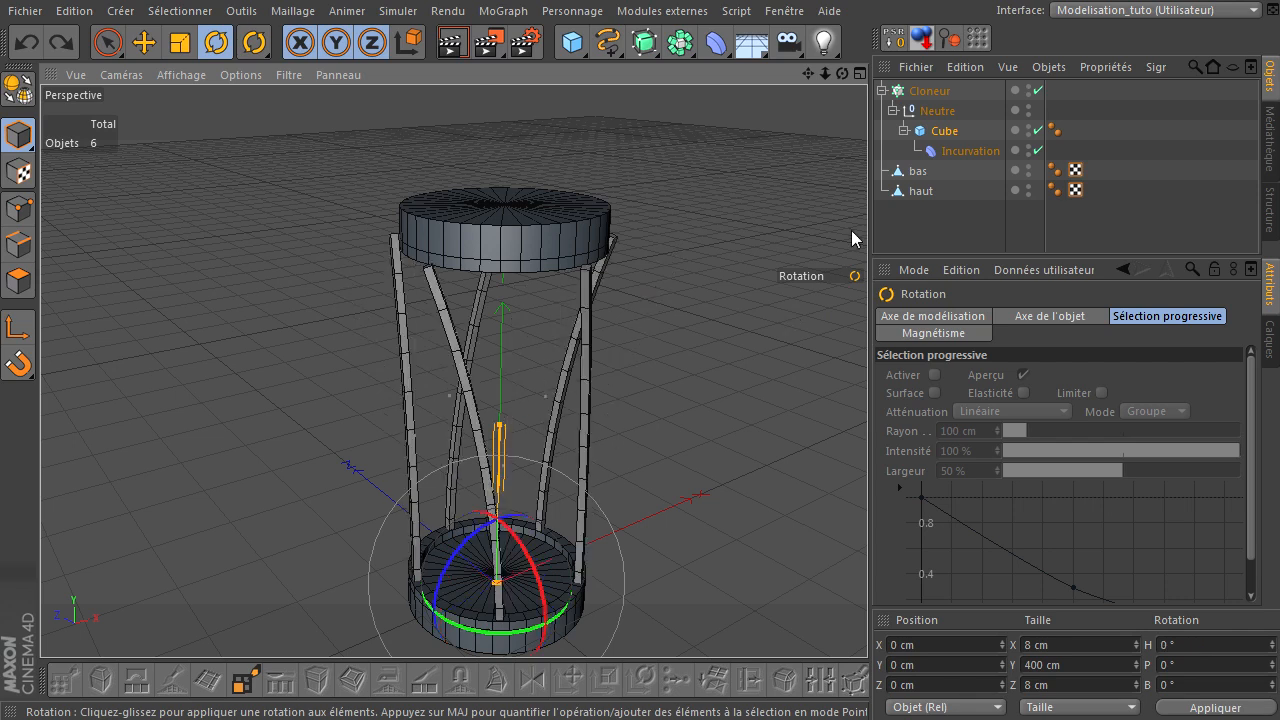
# Try pitch rotations (R.P) of 90°, 2° and 10° in the Cloner's transformation settings.
pyautogui.click(925, 91)
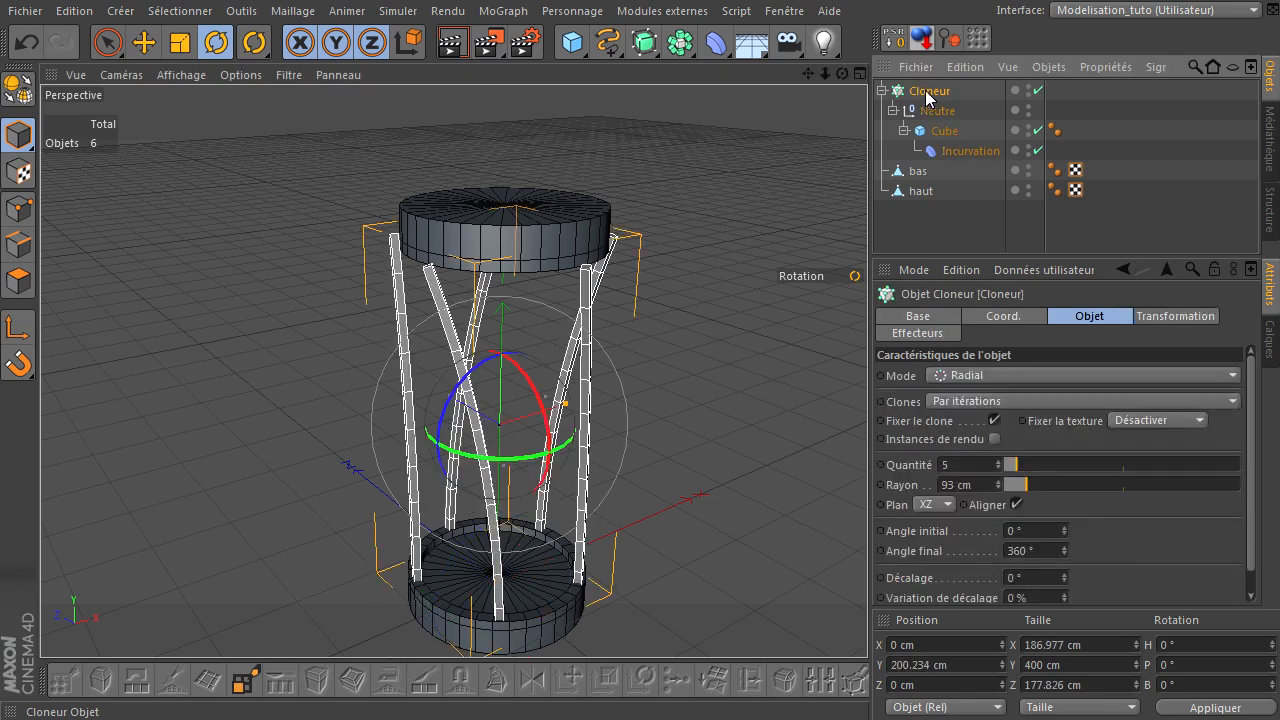
pyautogui.click(1175, 316)
pyautogui.click(1174, 420)
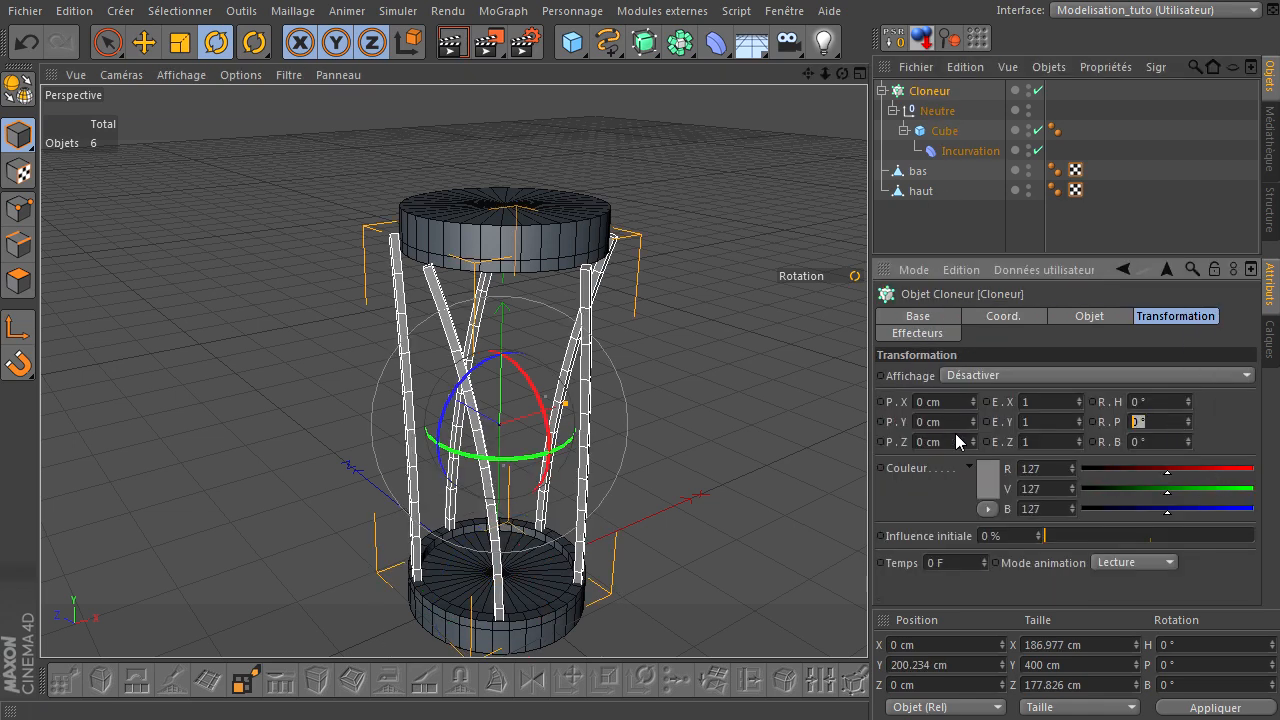
pyautogui.write('90')
pyautogui.press('Return')
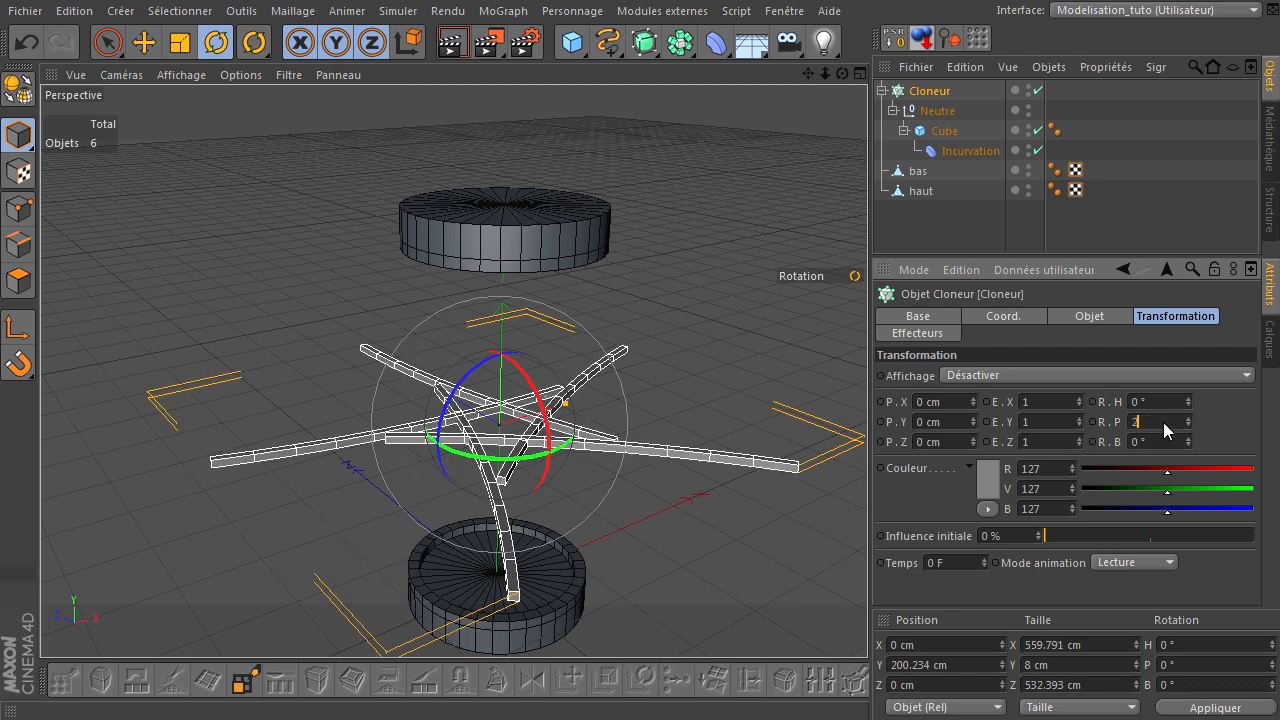
pyautogui.write('2')
pyautogui.press('Return')
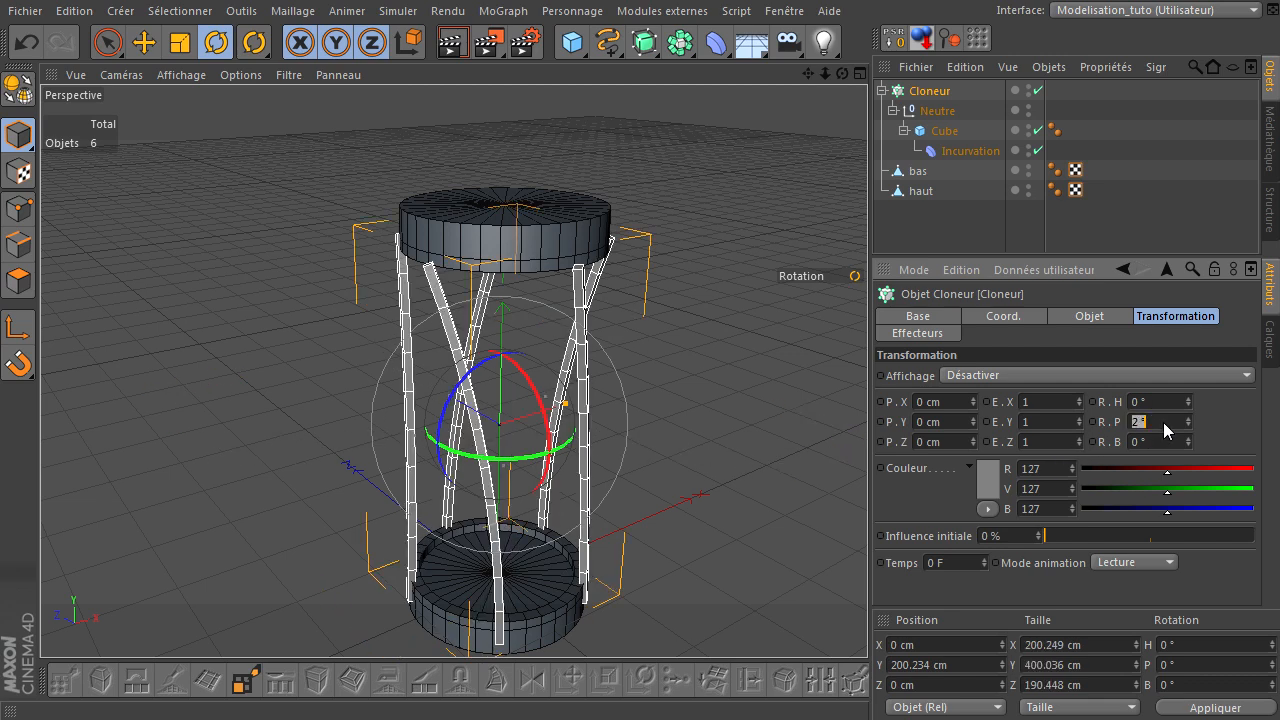
pyautogui.write('10')
pyautogui.press('Return')
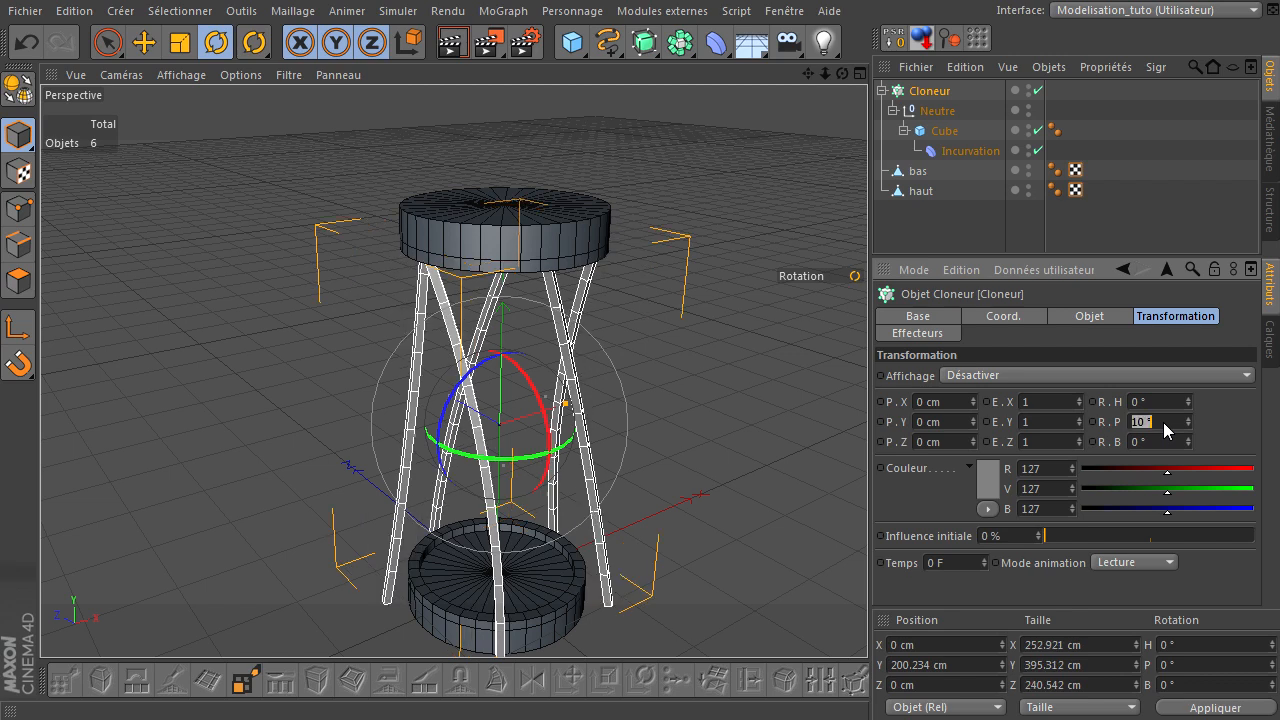
# Try R.H rotations of 10° and 50° and an R.B rotation of 50° on the clones, then reset both to 0°.
pyautogui.doubleClick(1167, 398)
pyautogui.write('10')
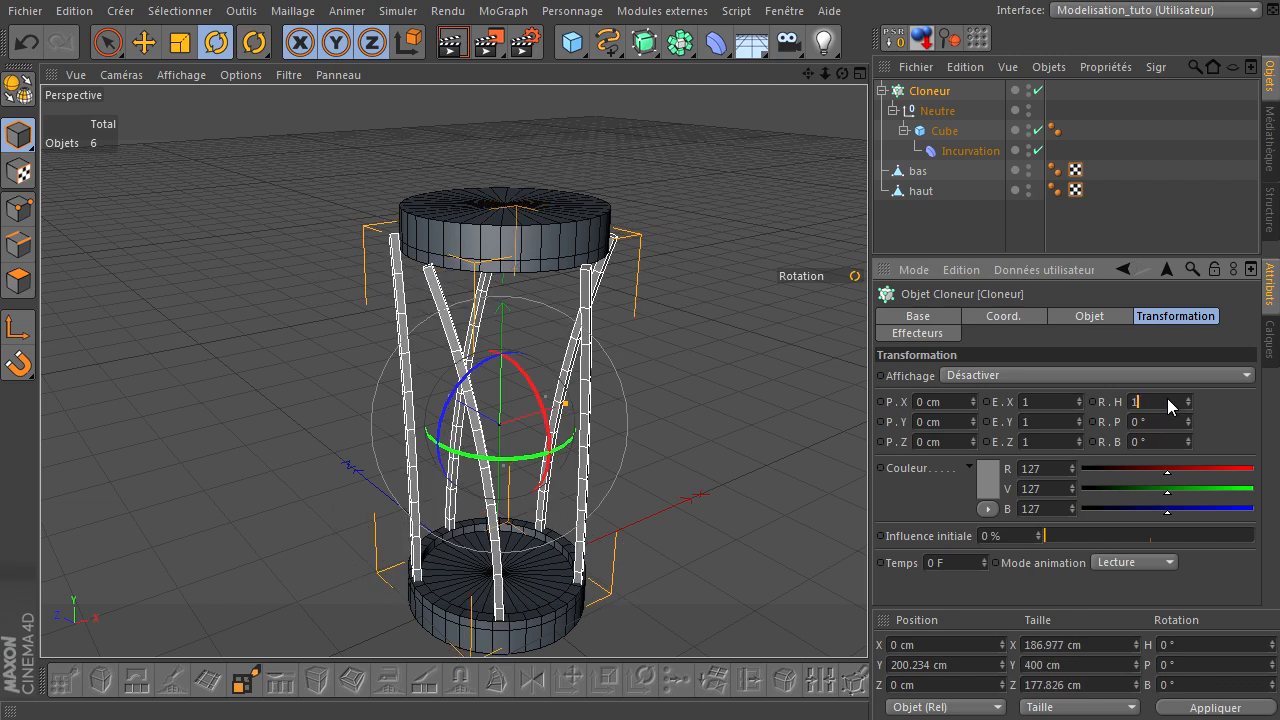
pyautogui.press('Return')
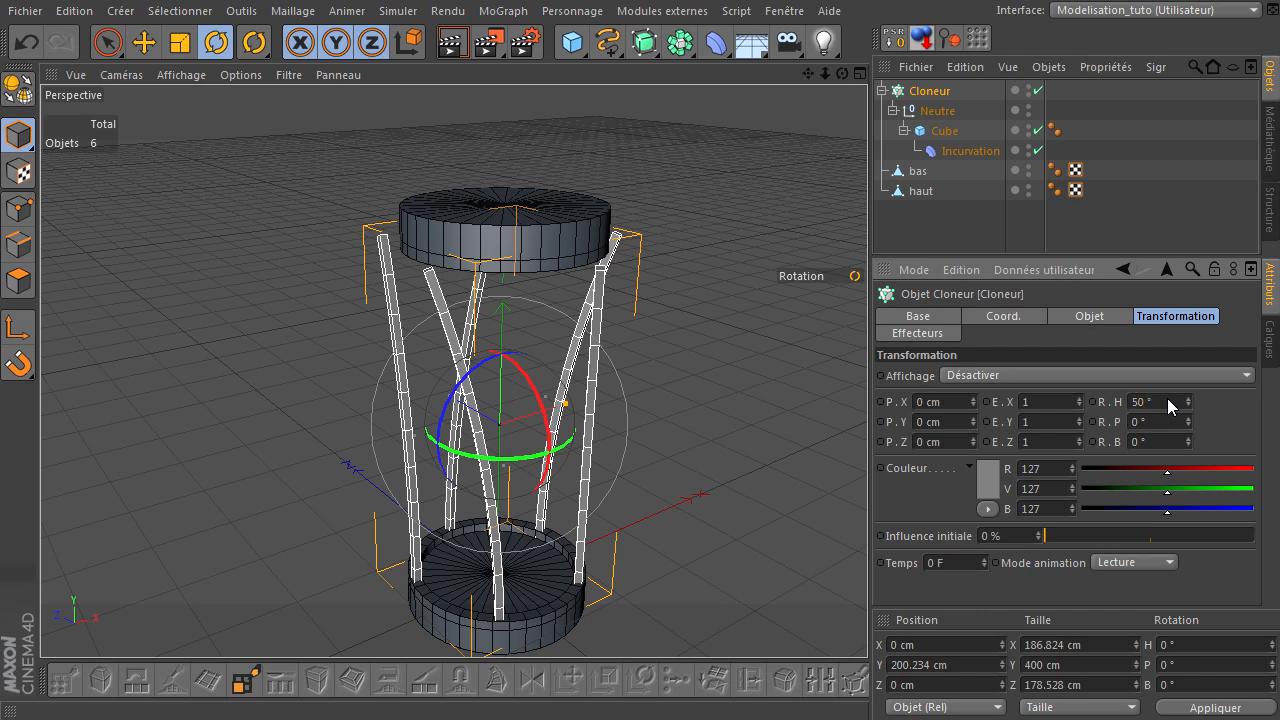
pyautogui.click(1158, 442)
pyautogui.write('50')
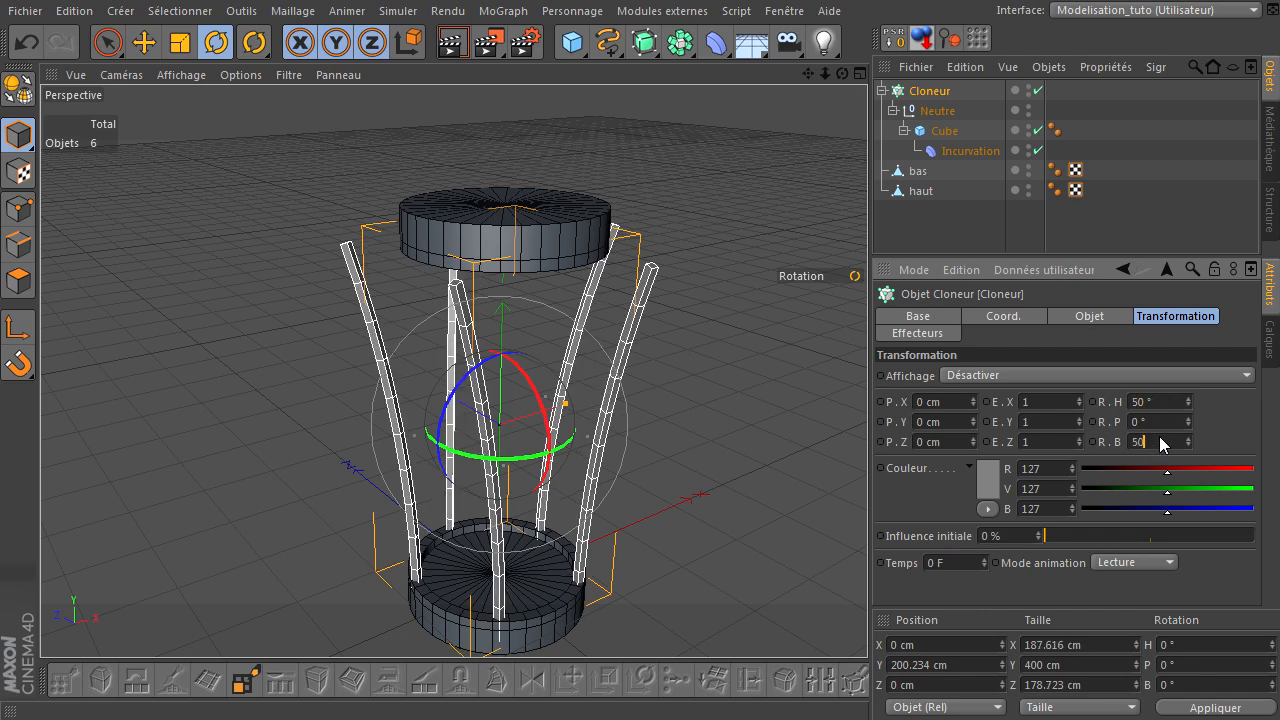
pyautogui.doubleClick(1161, 398)
pyautogui.write('0')
pyautogui.press('Return')
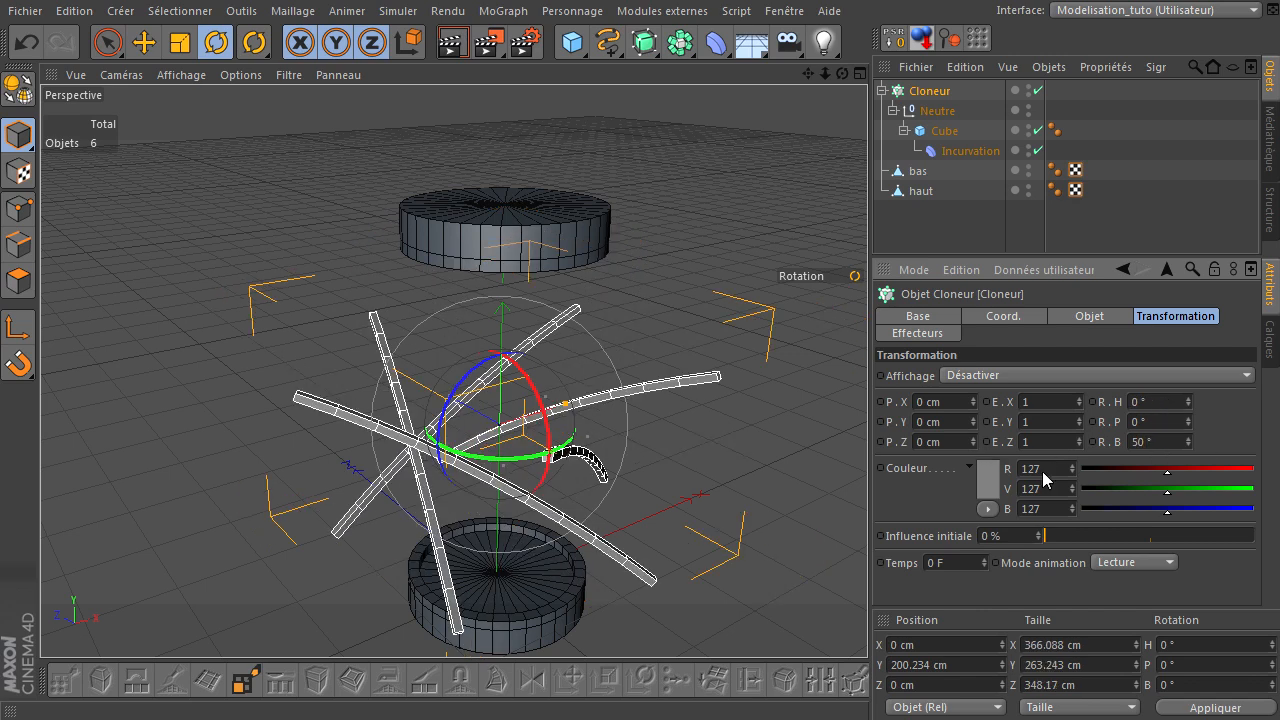
pyautogui.moveTo(1153, 443); pyautogui.dragTo(1031, 447)
pyautogui.write('0')
pyautogui.click(940, 241)
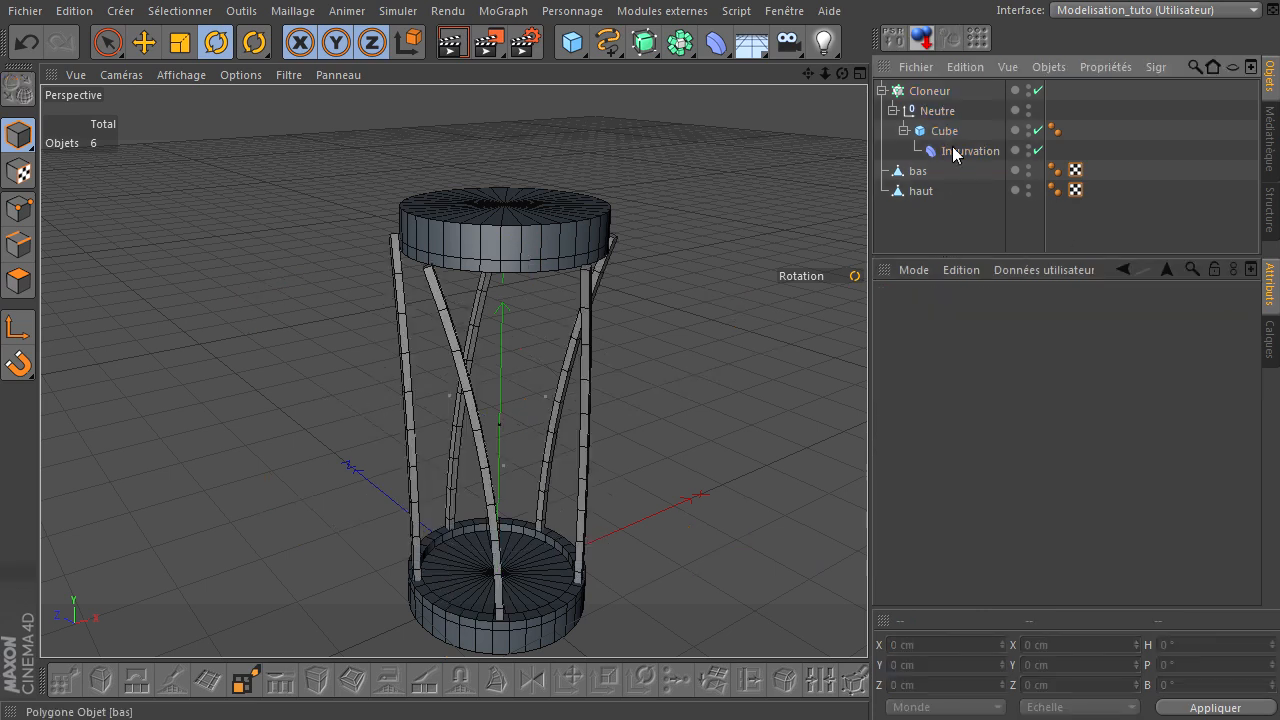
# Disable the Cloner and rotate the Cube to a bank angle of -10° in the front view.
pyautogui.click(944, 133)
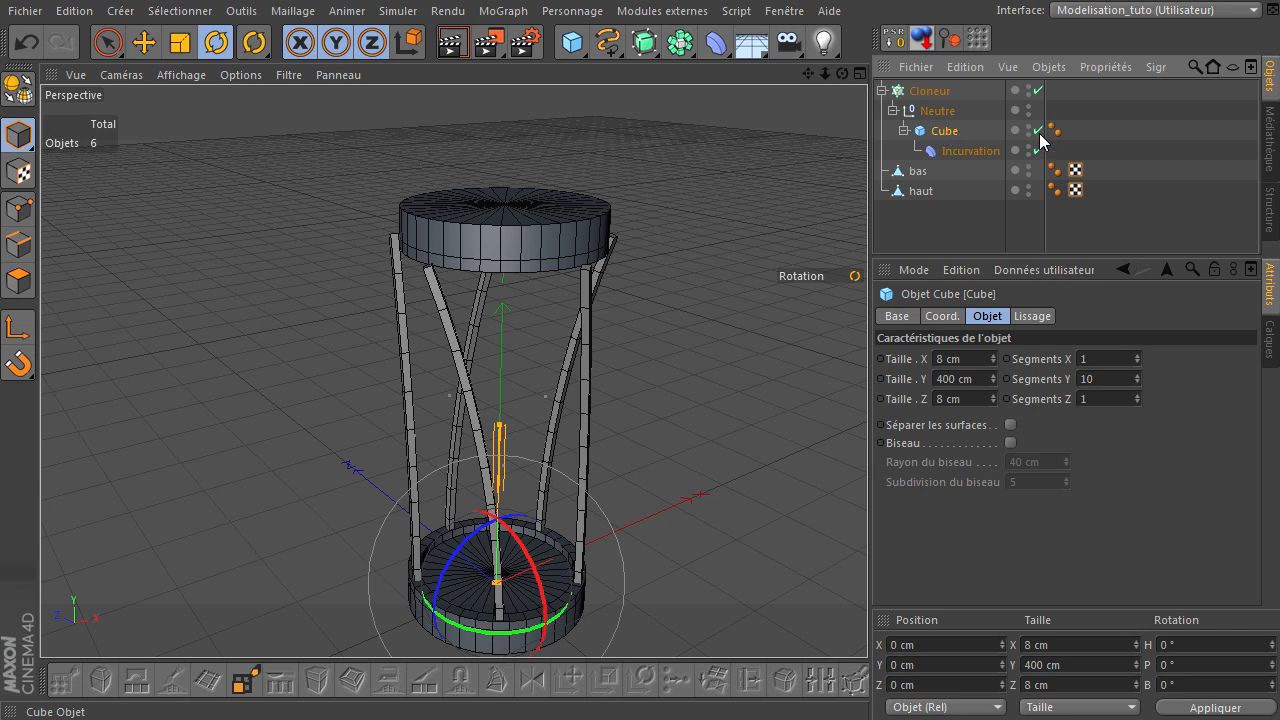
pyautogui.click(1038, 91)
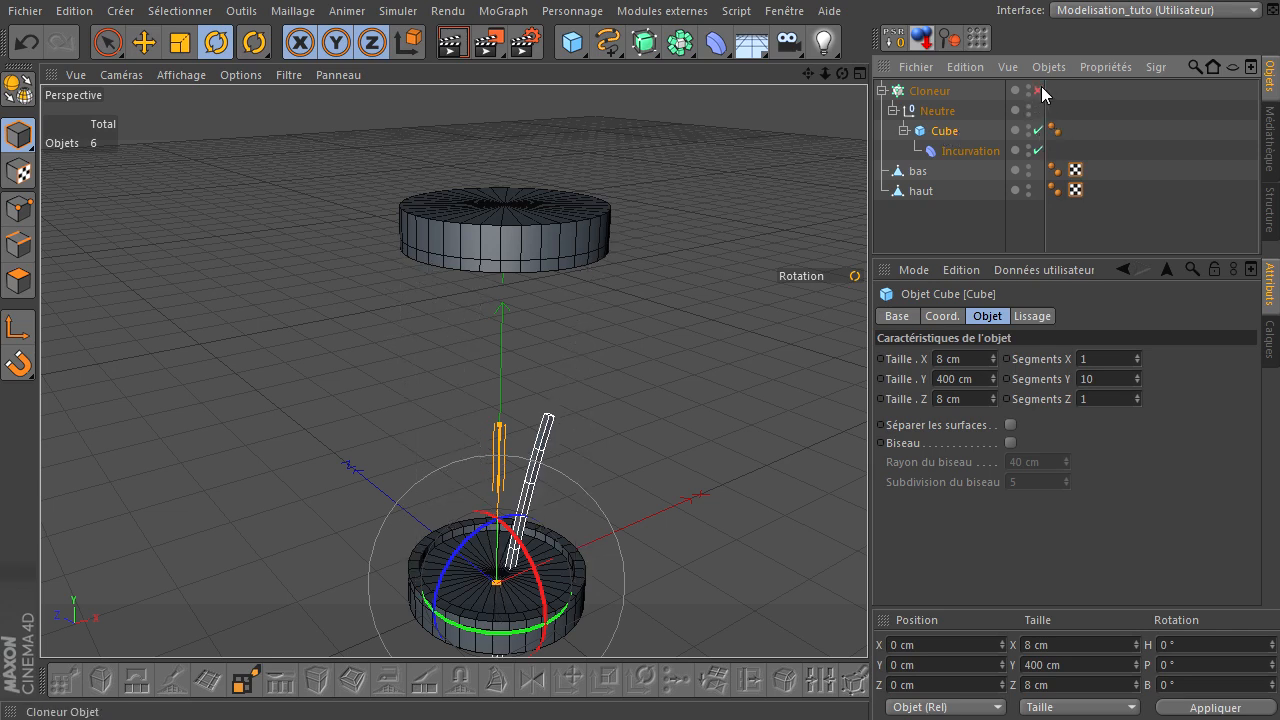
pyautogui.scroll(-3, 520, 425)
pyautogui.middleClick(728, 351)
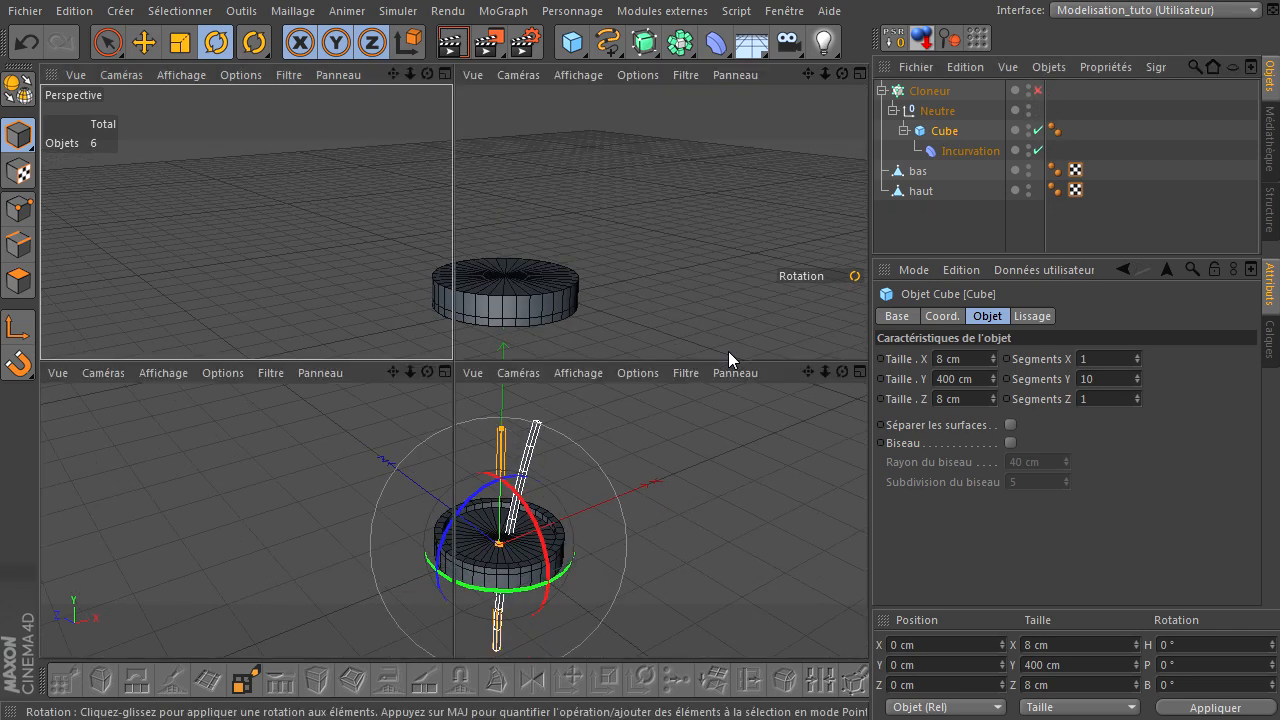
pyautogui.middleClick(684, 548)
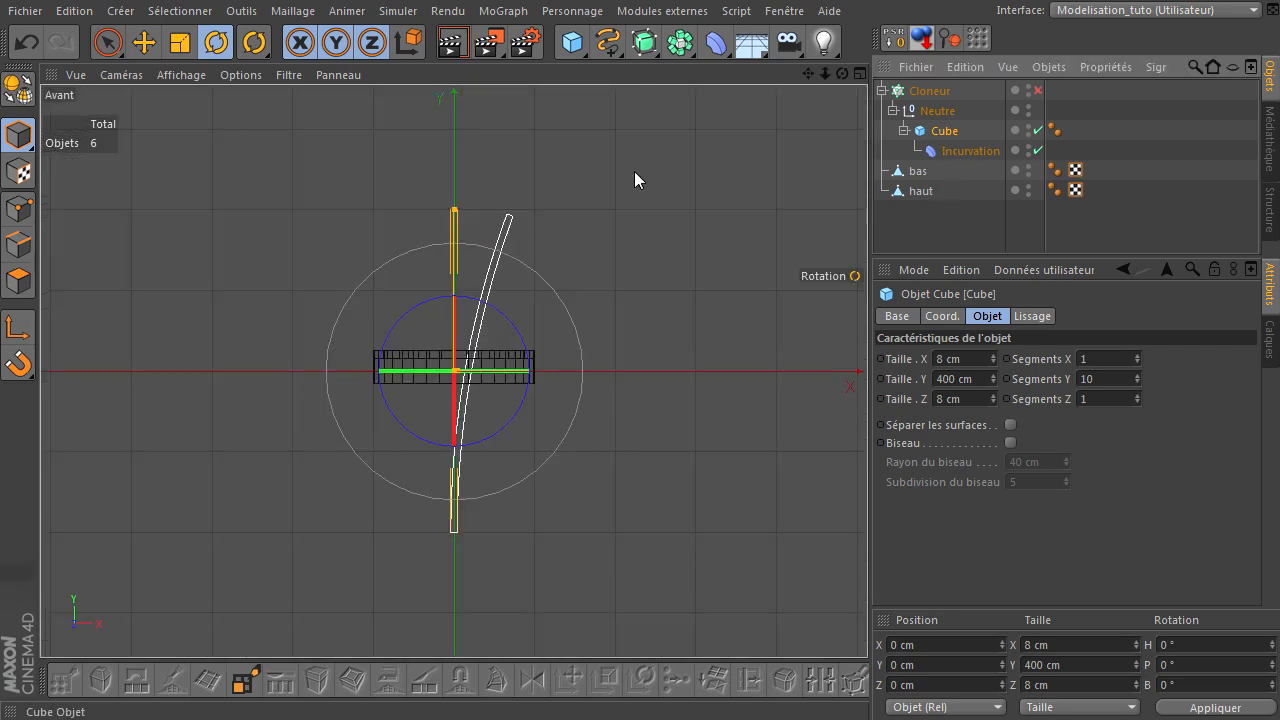
pyautogui.click(216, 42)
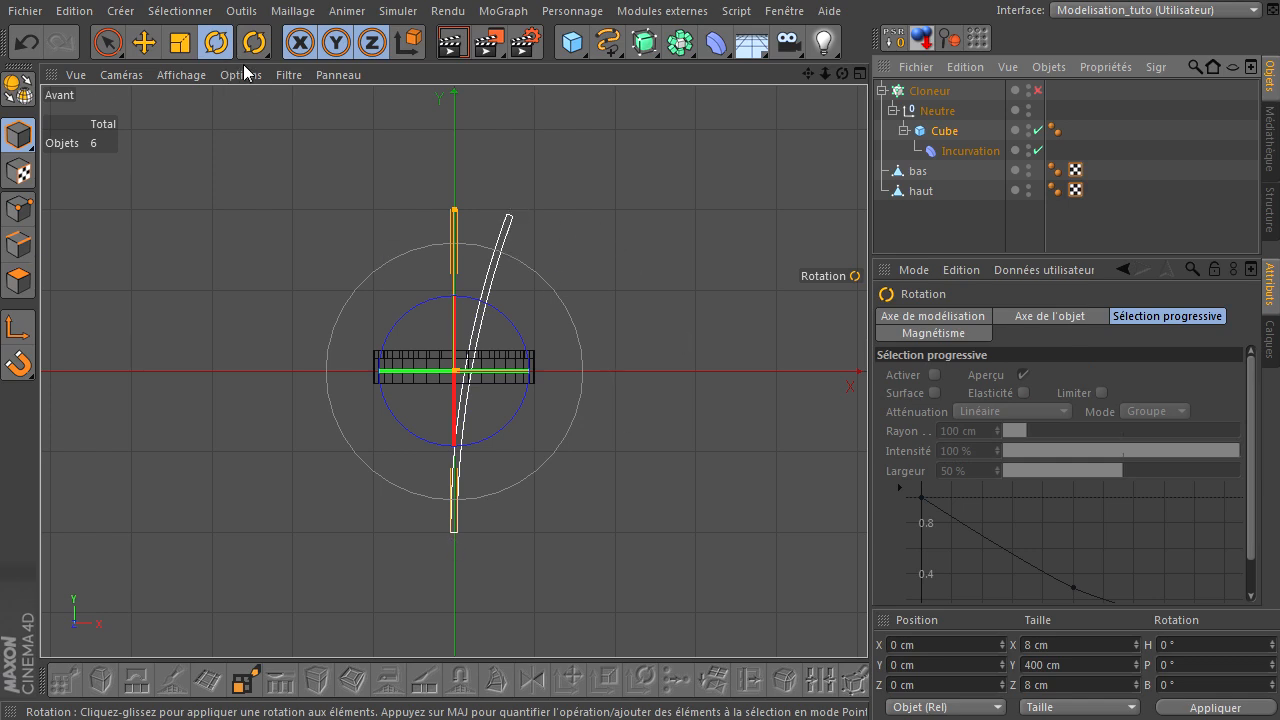
pyautogui.click(926, 131)
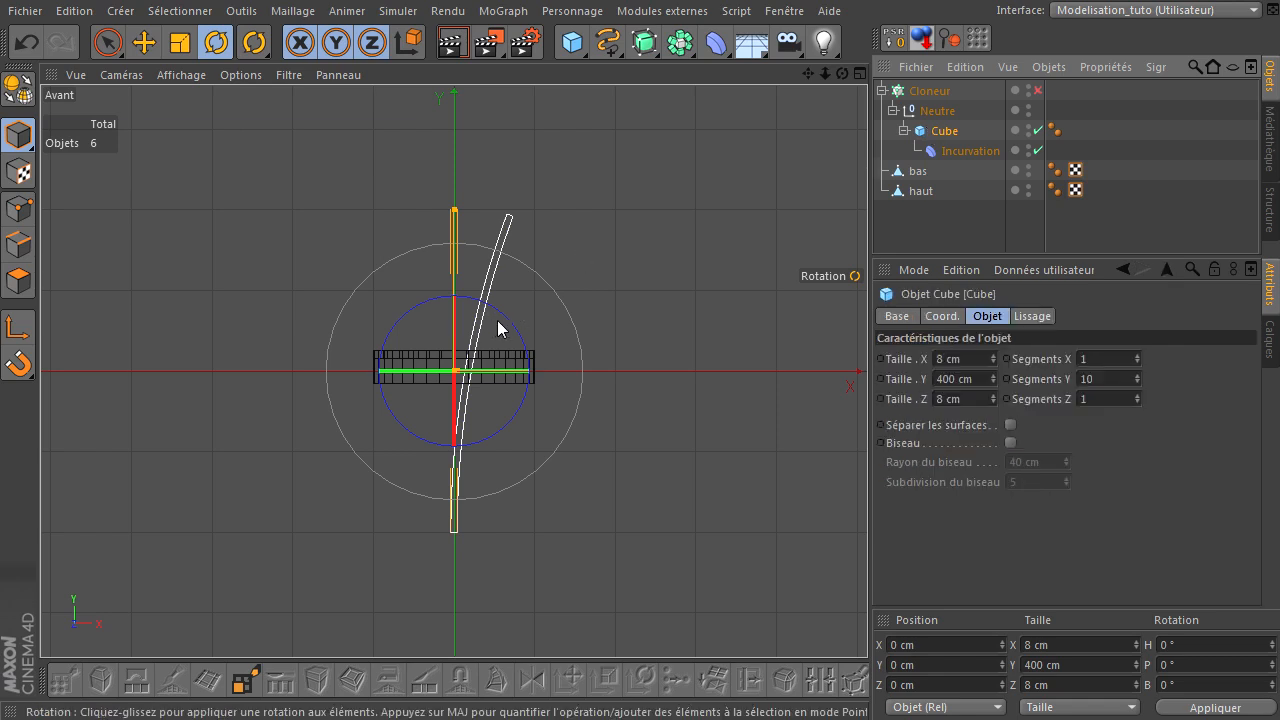
pyautogui.moveTo(508, 323); pyautogui.dragTo(491, 320)
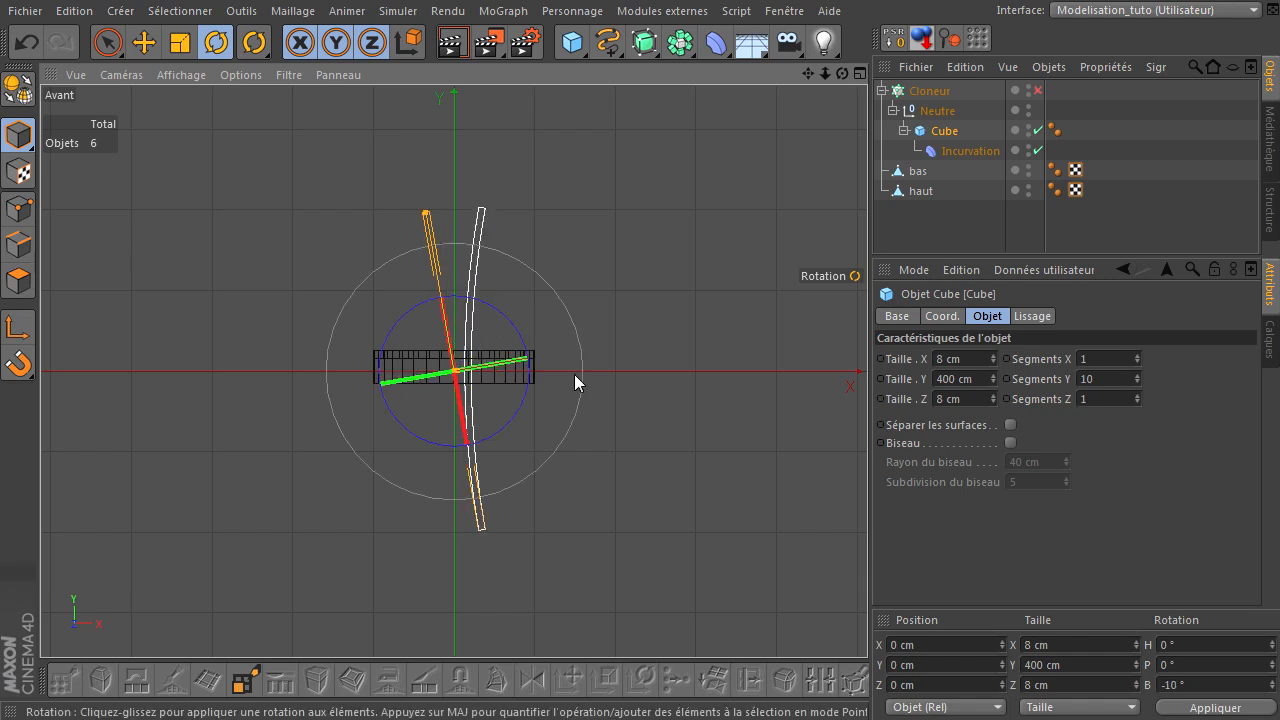
pyautogui.click(660, 383)
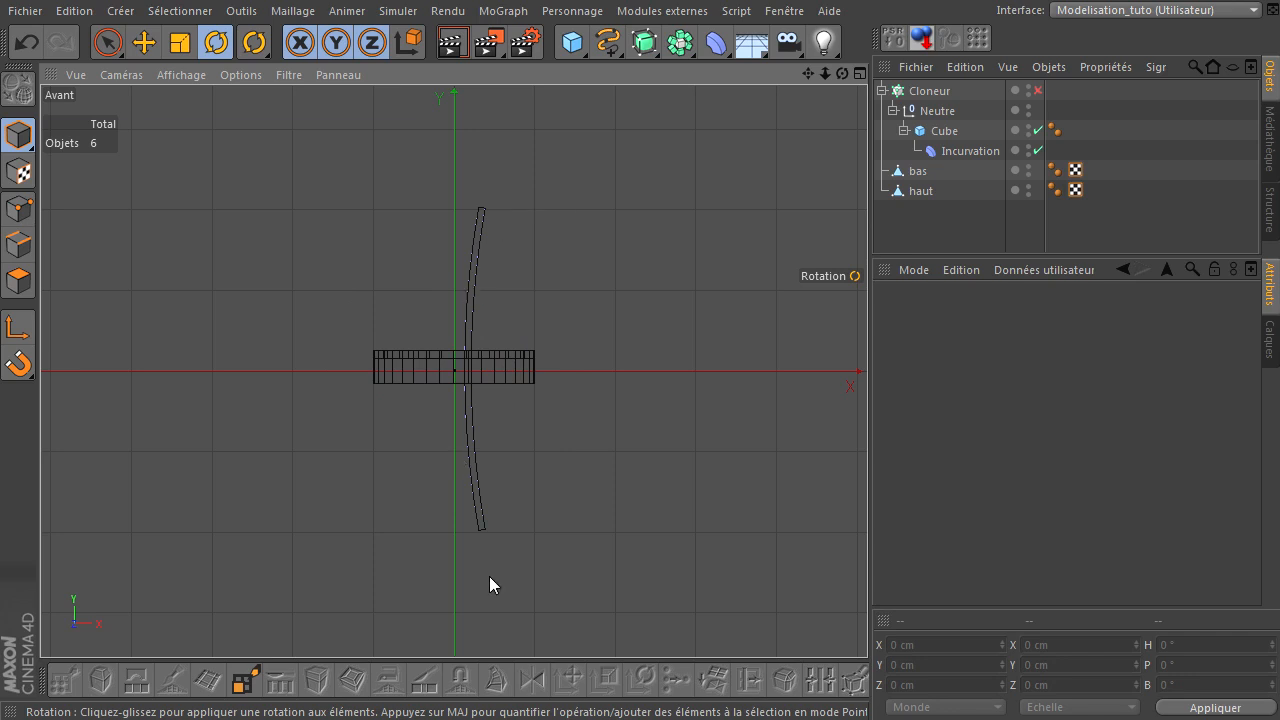
# Re-enable the Cloner and check the clones of the tilted bar in the perspective view.
pyautogui.click(938, 113)
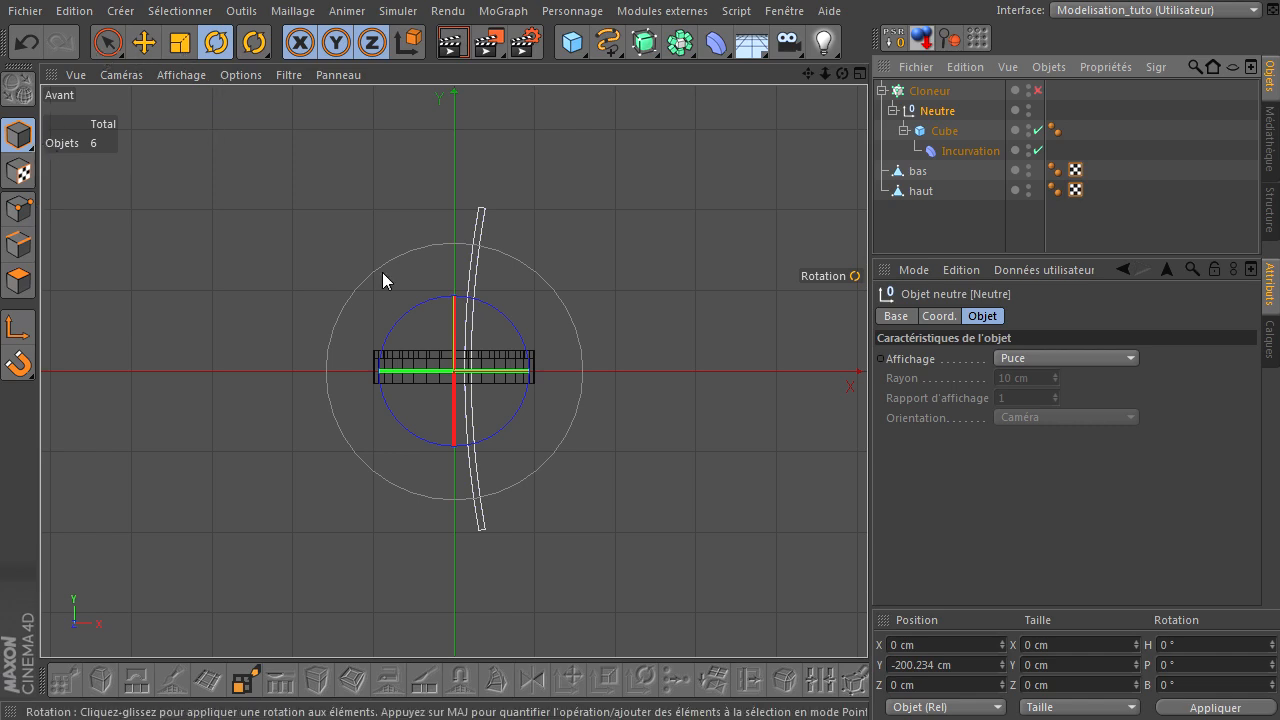
pyautogui.middleClick(361, 295)
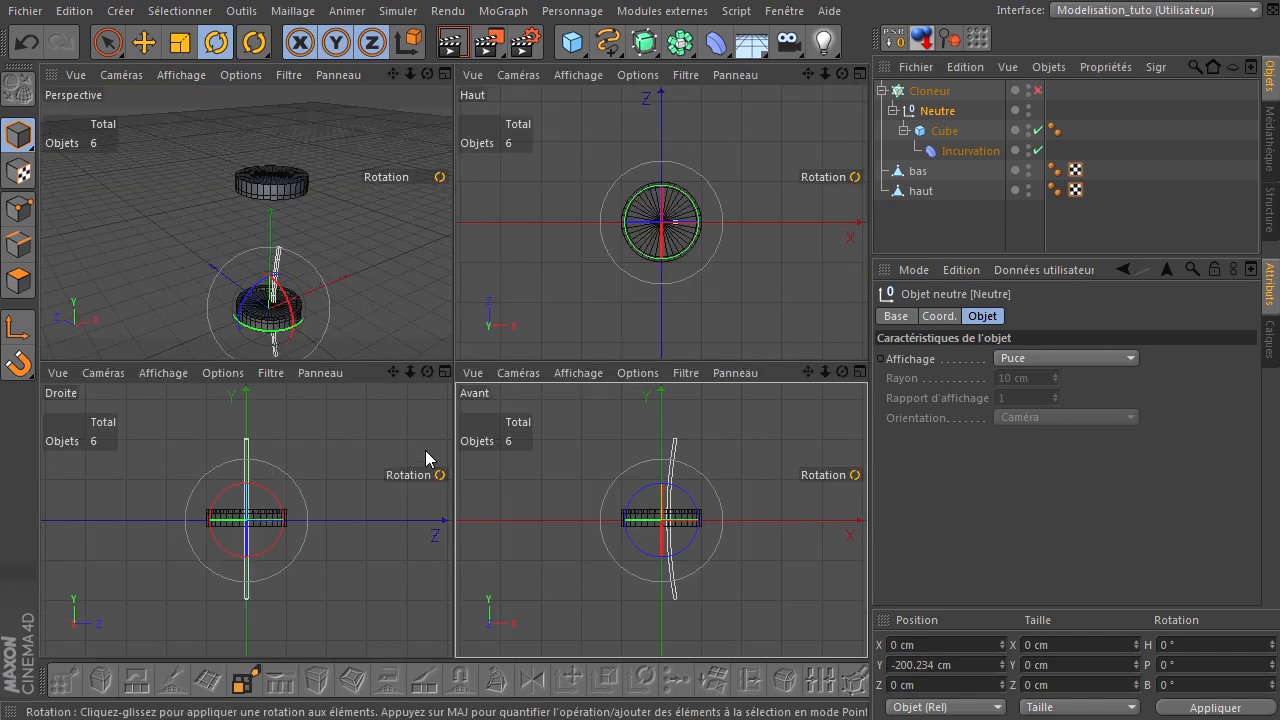
pyautogui.middleClick(355, 294)
pyautogui.click(144, 42)
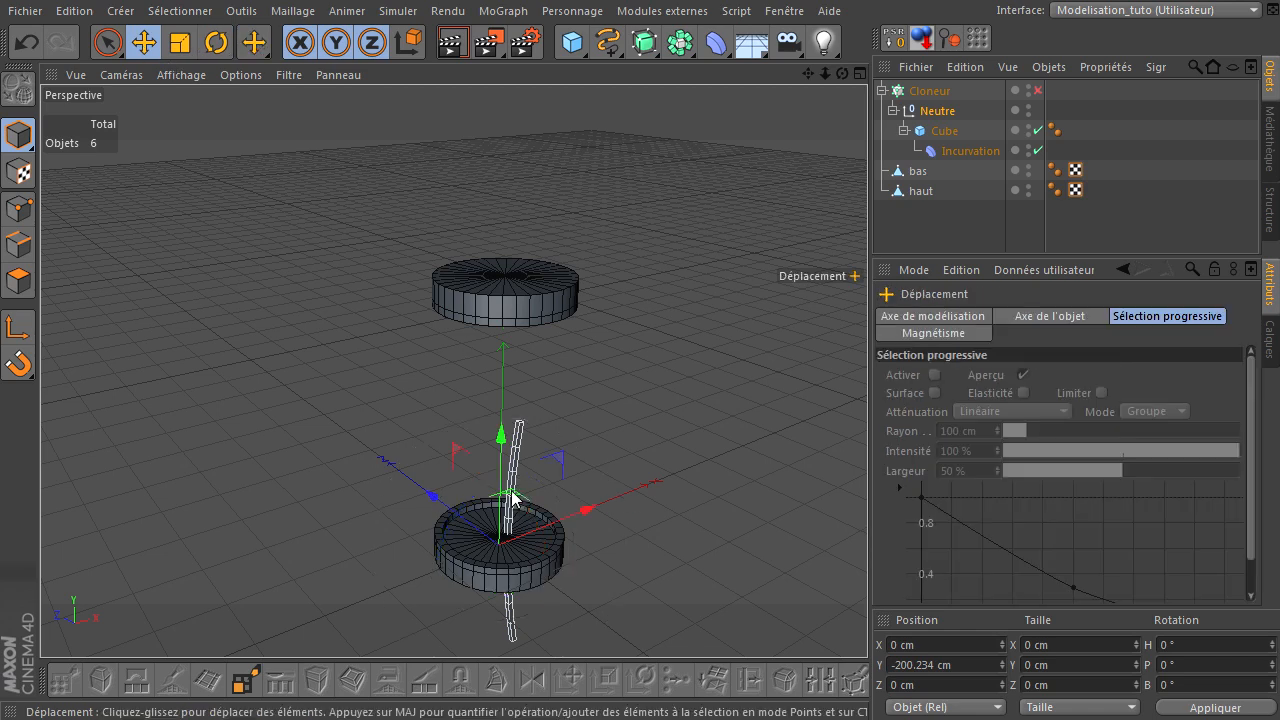
pyautogui.click(945, 131)
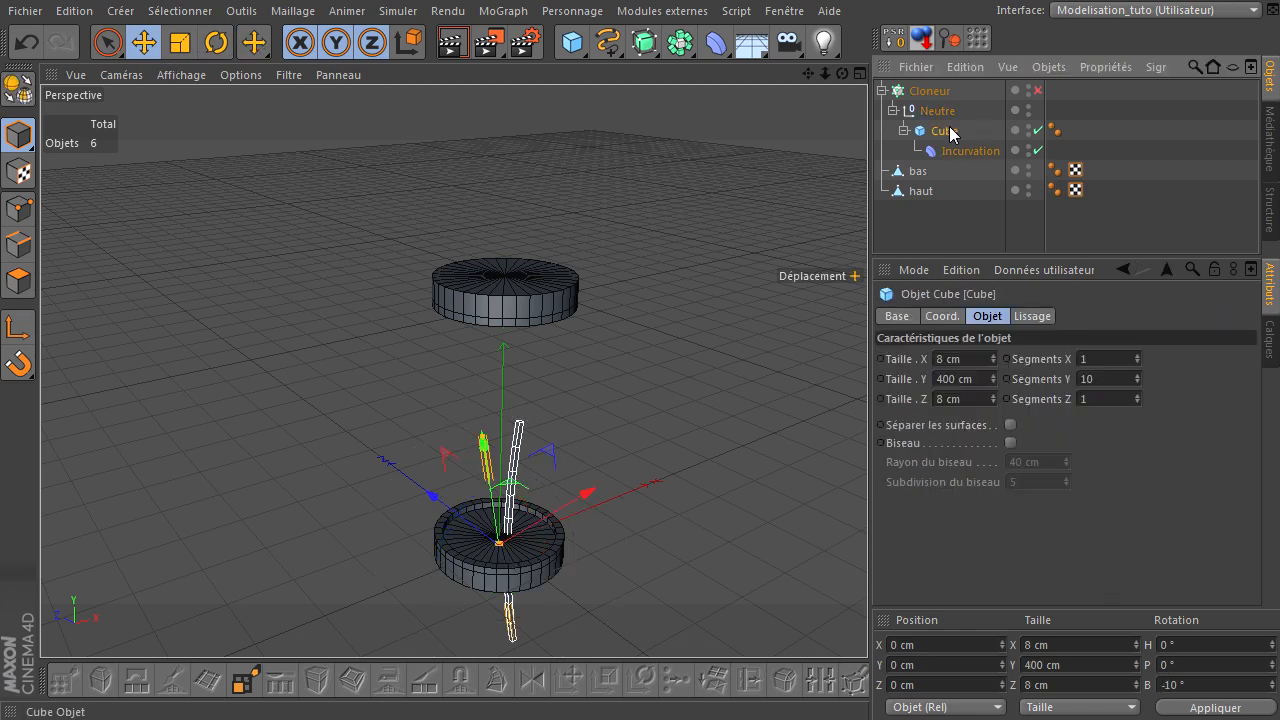
pyautogui.click(926, 113)
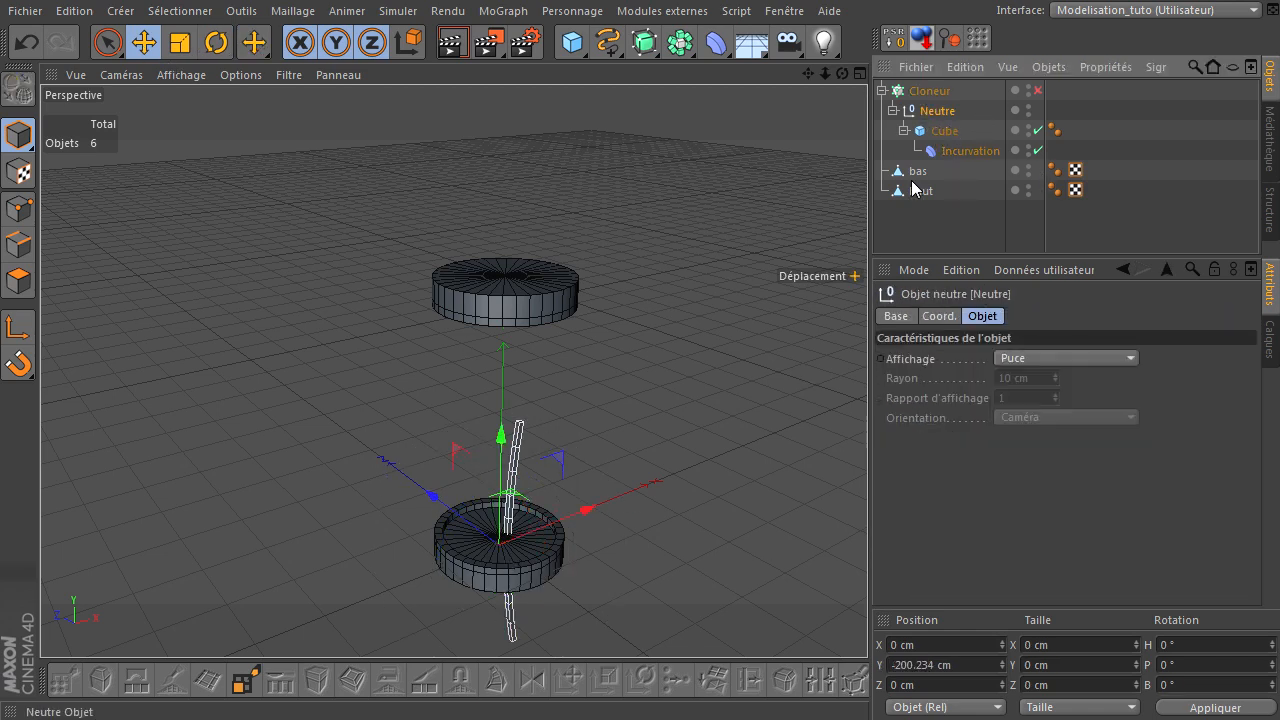
pyautogui.click(1037, 90)
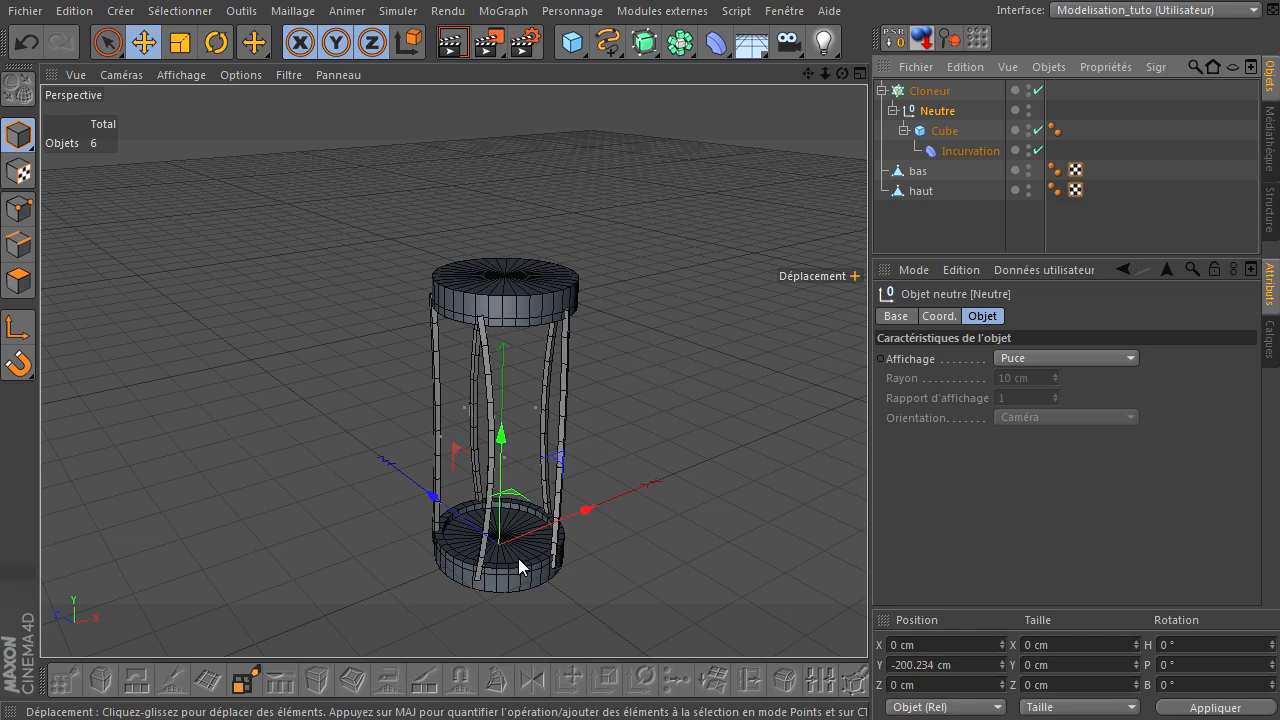
pyautogui.moveTo(842, 73); pyautogui.dragTo(869, 499)
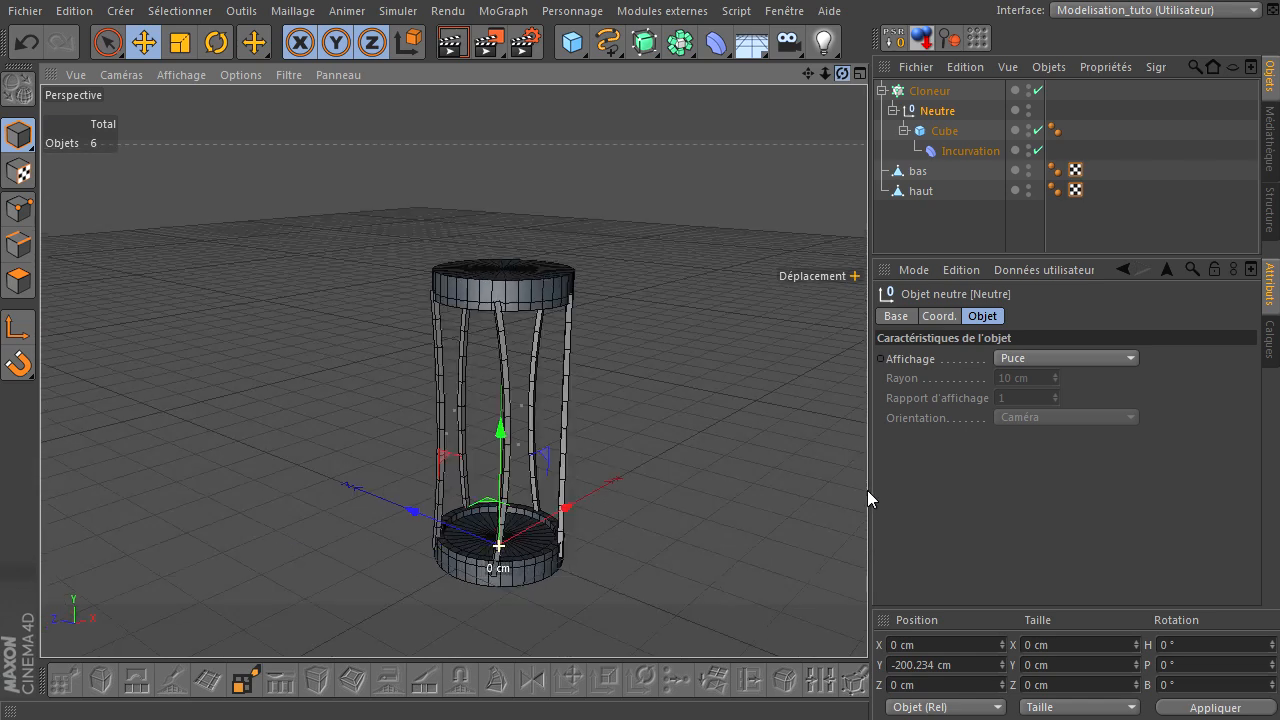
# Try an R.P rotation of 55° and an R.B rotation of 32° on the Cloner's clones, then reset both to 0°.
pyautogui.click(1000, 130)
pyautogui.click(213, 44)
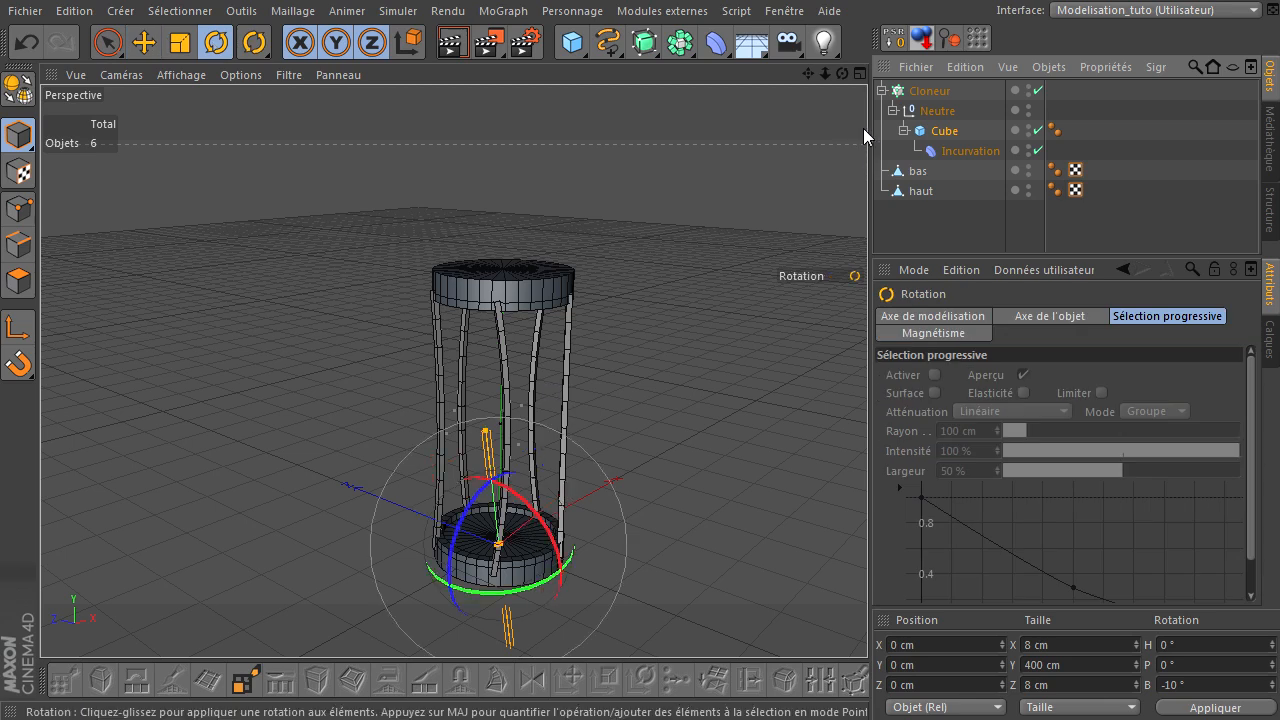
pyautogui.click(940, 92)
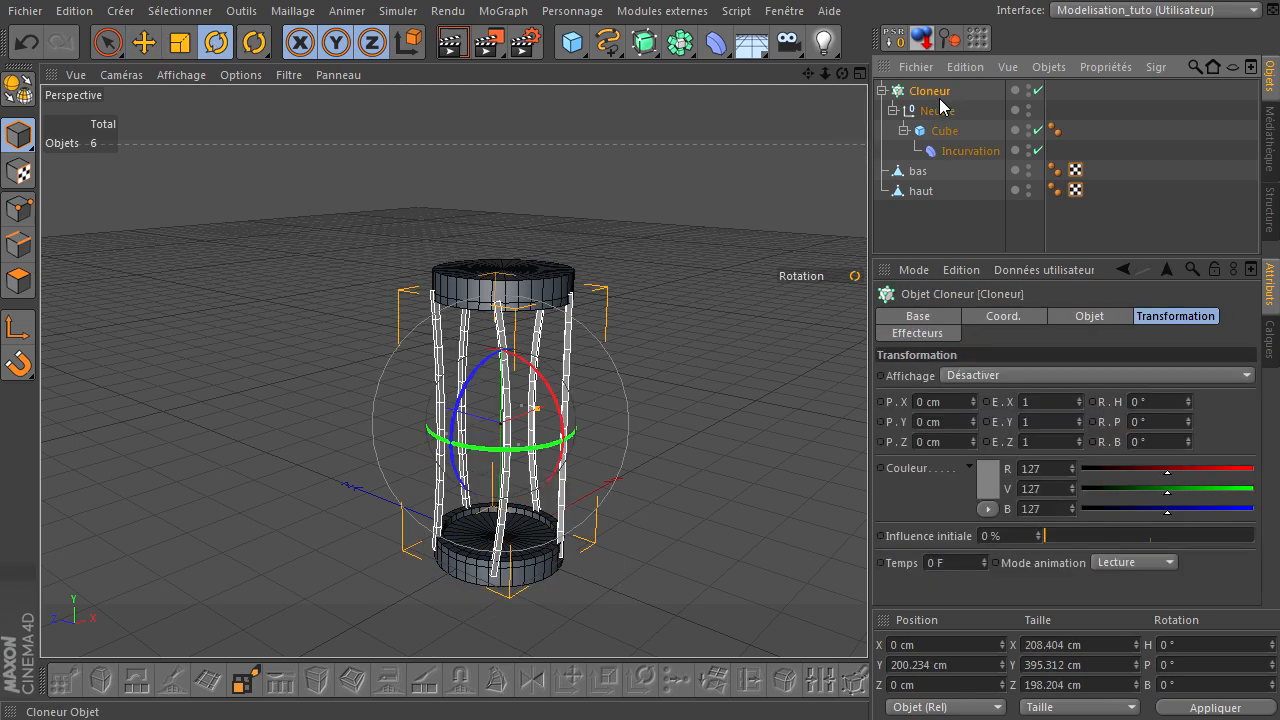
pyautogui.click(1207, 316)
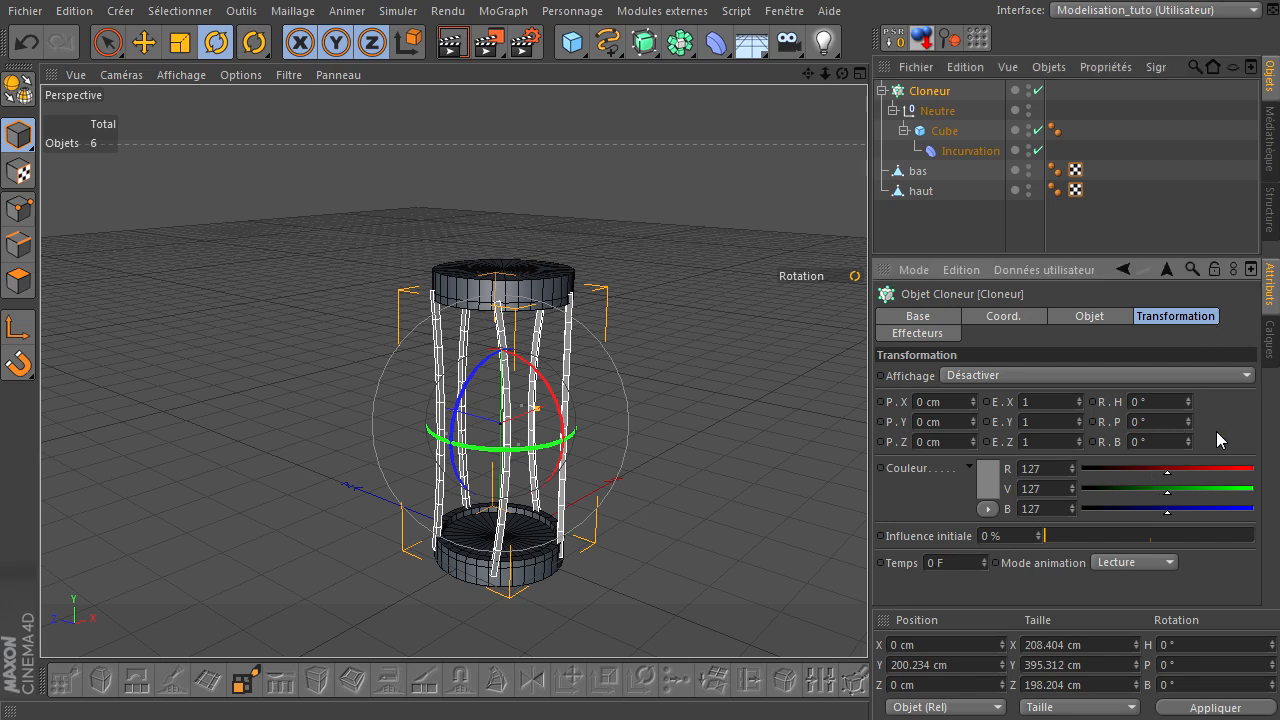
pyautogui.click(108, 42)
pyautogui.click(948, 88)
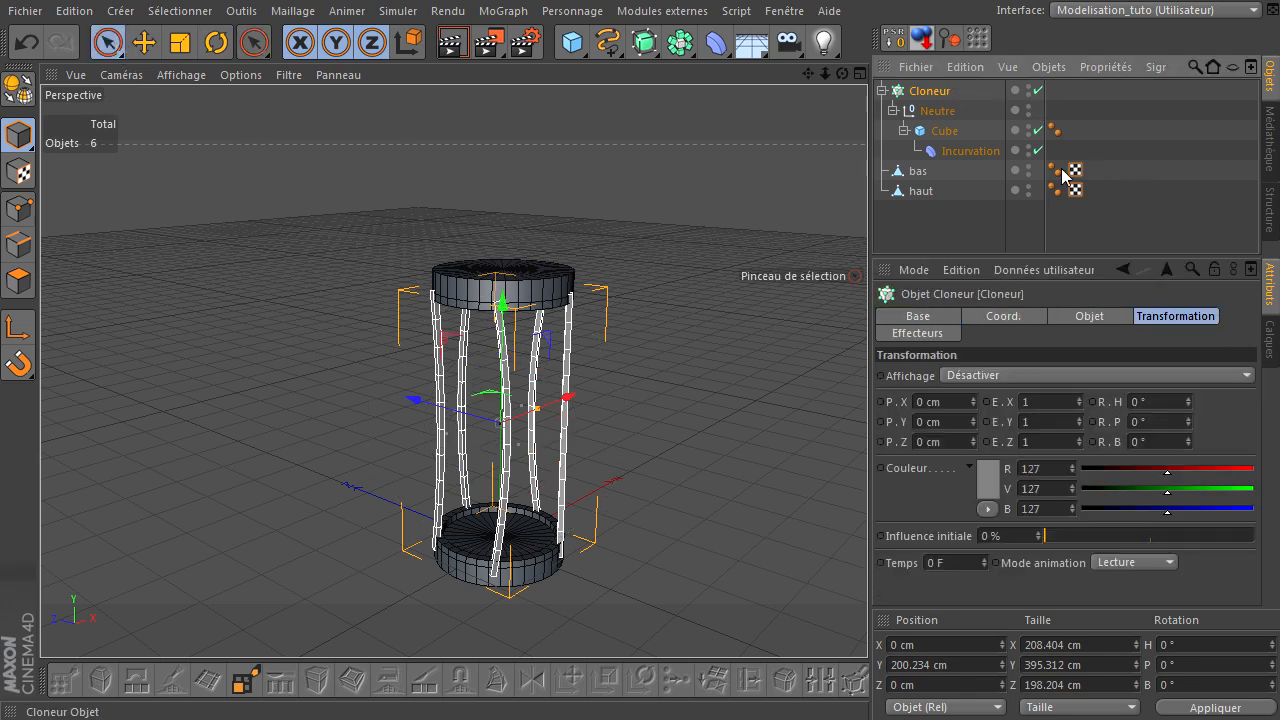
pyautogui.moveTo(1191, 397)
pyautogui.mouseDown()
pyautogui.moveTo(1177, 402)
pyautogui.moveTo(1187, 422)
pyautogui.mouseUp()
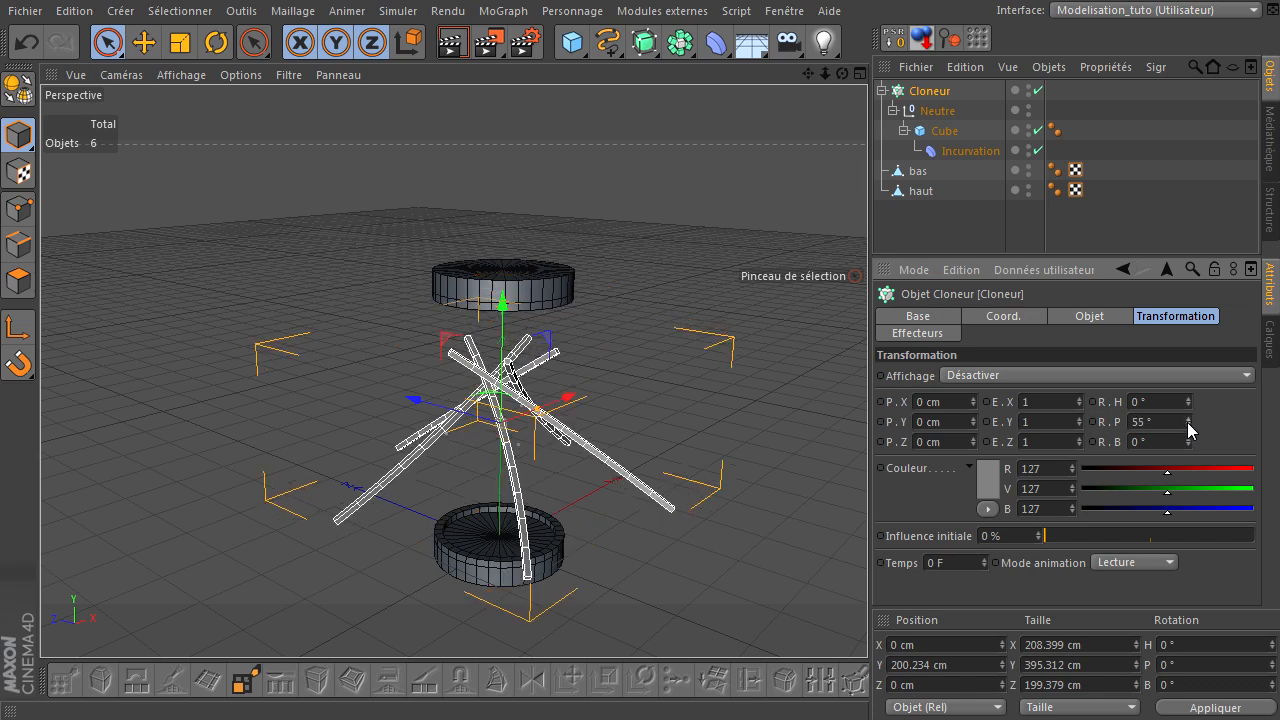
pyautogui.press('BackSpace')
pyautogui.press('BackSpace')
pyautogui.press('BackSpace')
pyautogui.press('BackSpace')
pyautogui.write('0')
pyautogui.moveTo(1189, 443)
pyautogui.mouseDown()
pyautogui.moveTo(1190, 432)
pyautogui.moveTo(1183, 451)
pyautogui.moveTo(1067, 437)
pyautogui.mouseUp()
pyautogui.write('0')
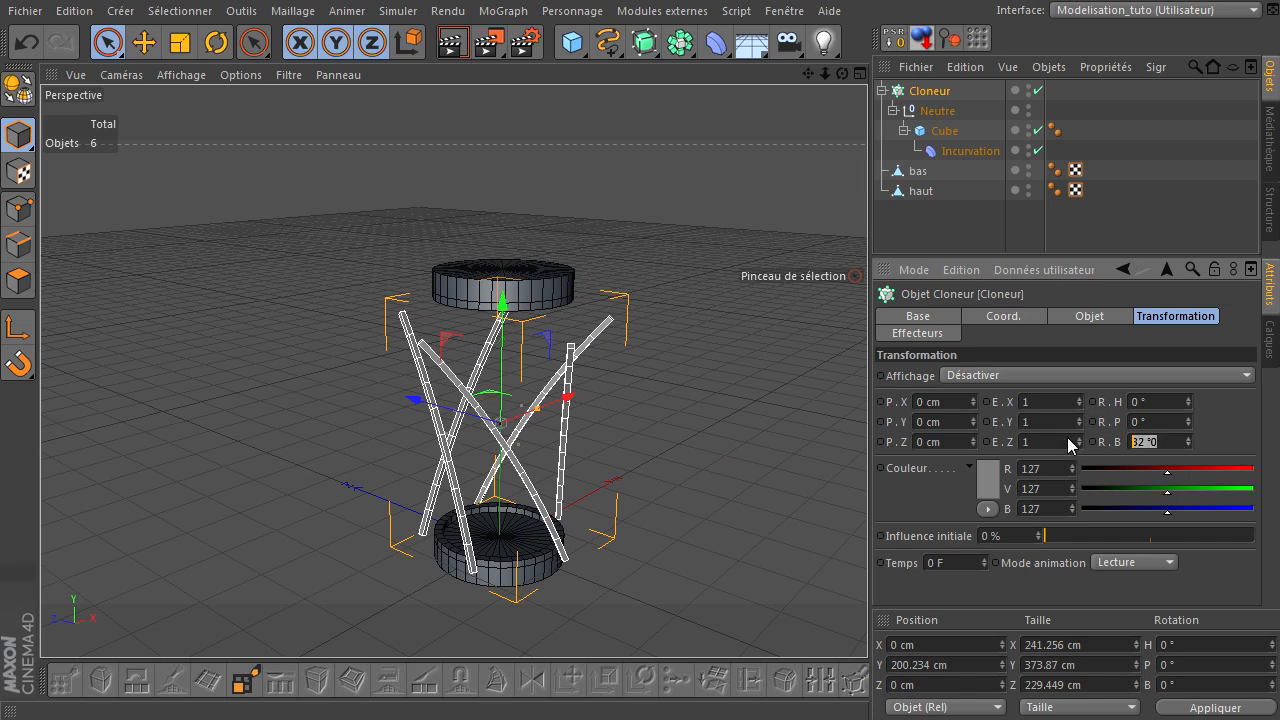
pyautogui.press('Return')
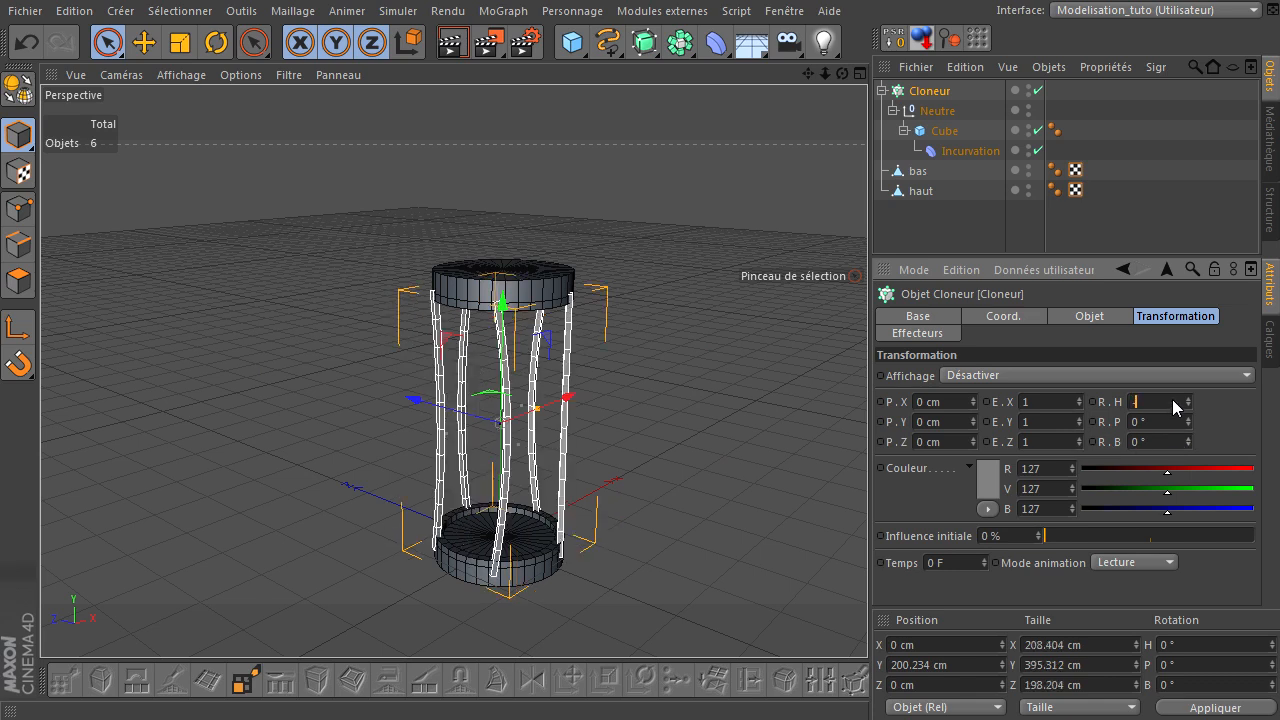
# Set the clones' R.H rotation to -90° and increase the Cloner's radius to 126 cm.
pyautogui.press('Return')
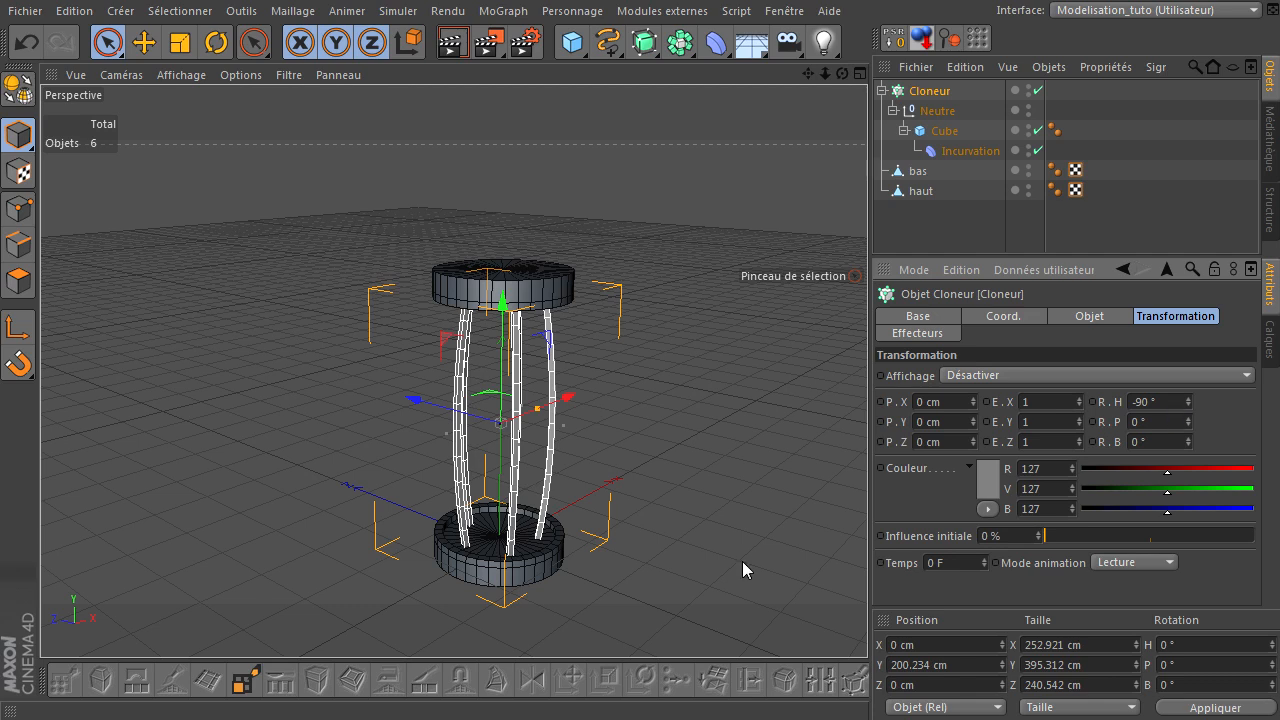
pyautogui.scroll(4, 622, 229)
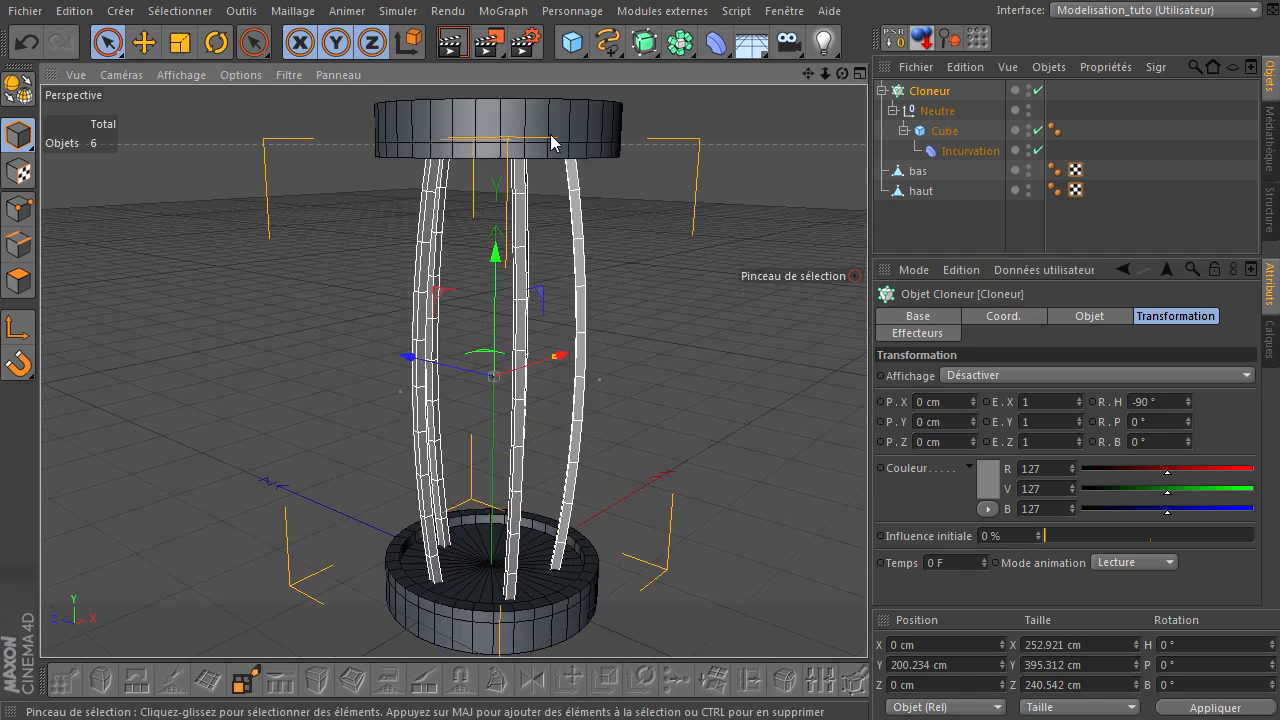
pyautogui.click(1098, 316)
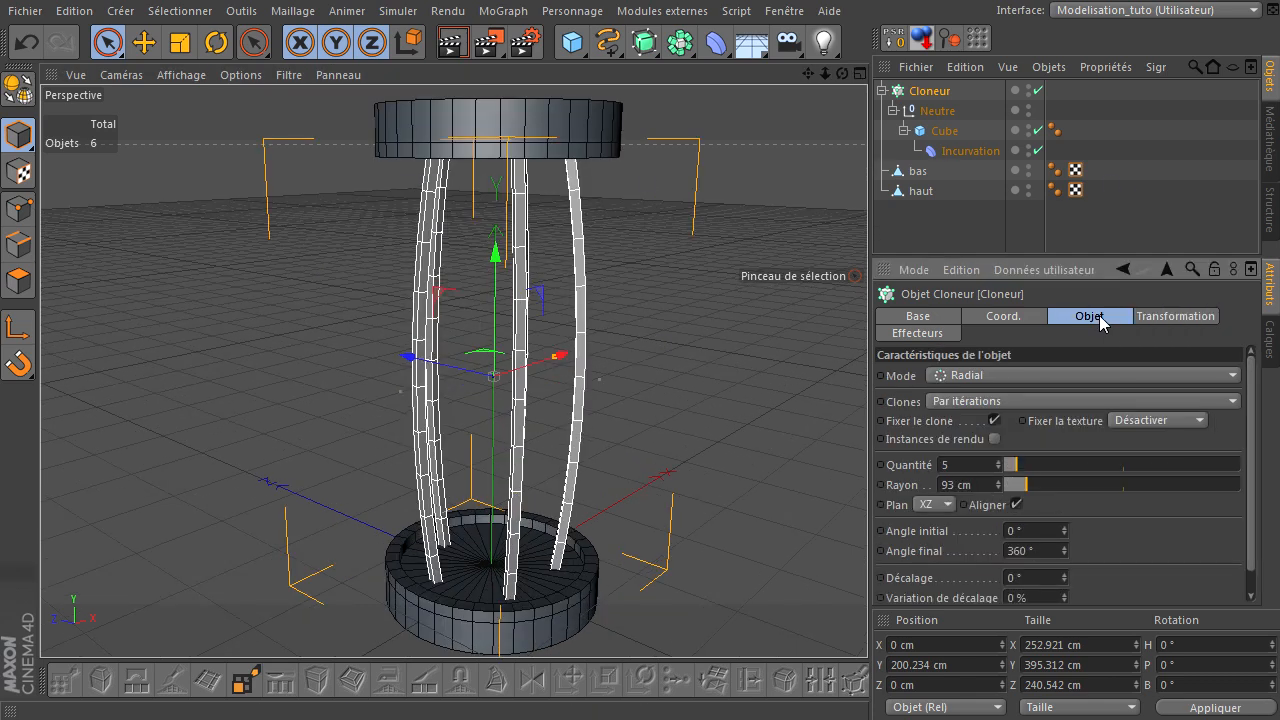
pyautogui.moveTo(995, 476); pyautogui.dragTo(995, 476)
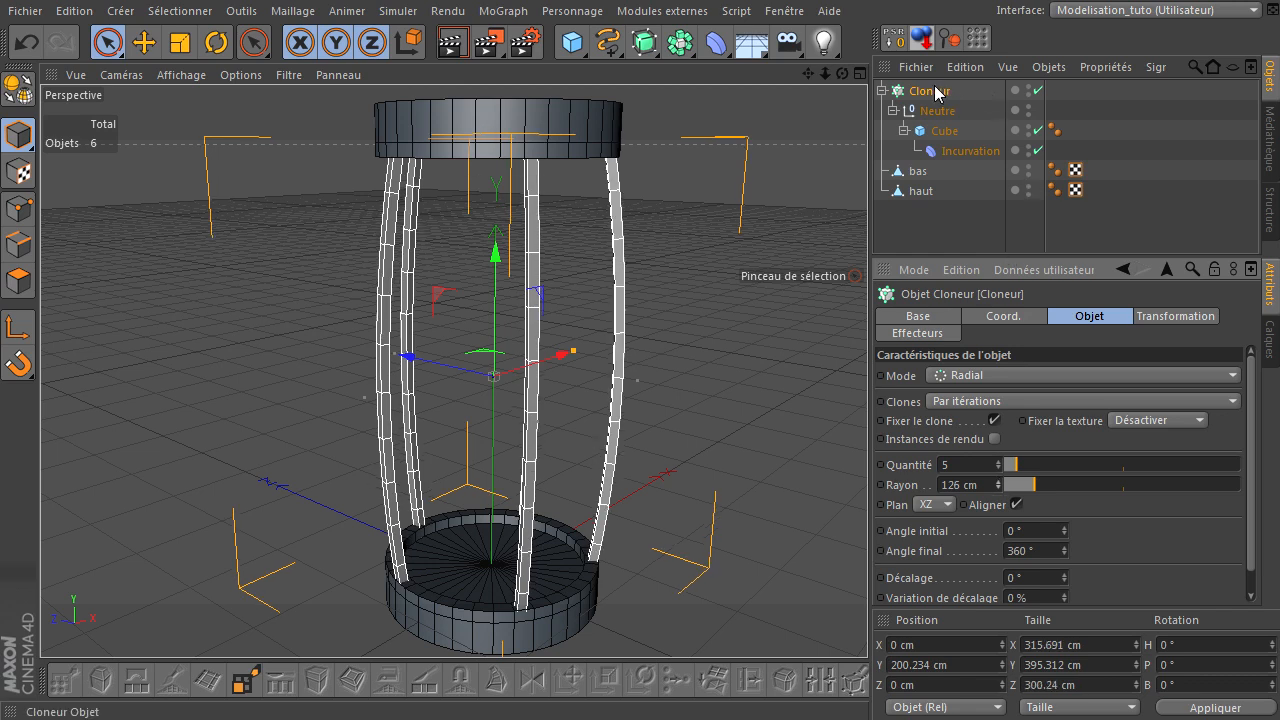
pyautogui.scroll(-2, 638, 327)
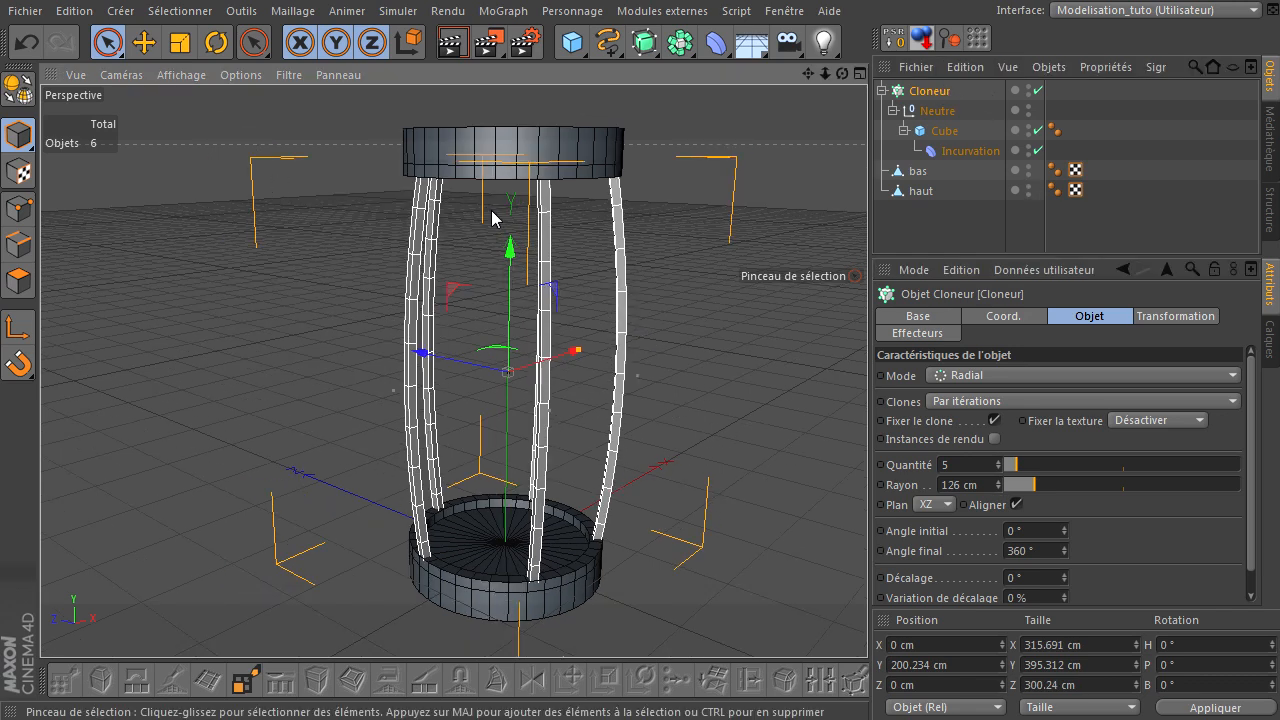
# Raise the Cloner to a Y position of about 220 cm and set its radius to 128 cm so the bars meet the lower rim.
pyautogui.moveTo(509, 249)
pyautogui.mouseDown()
pyautogui.moveTo(526, 222)
pyautogui.moveTo(528, 236)
pyautogui.mouseUp()
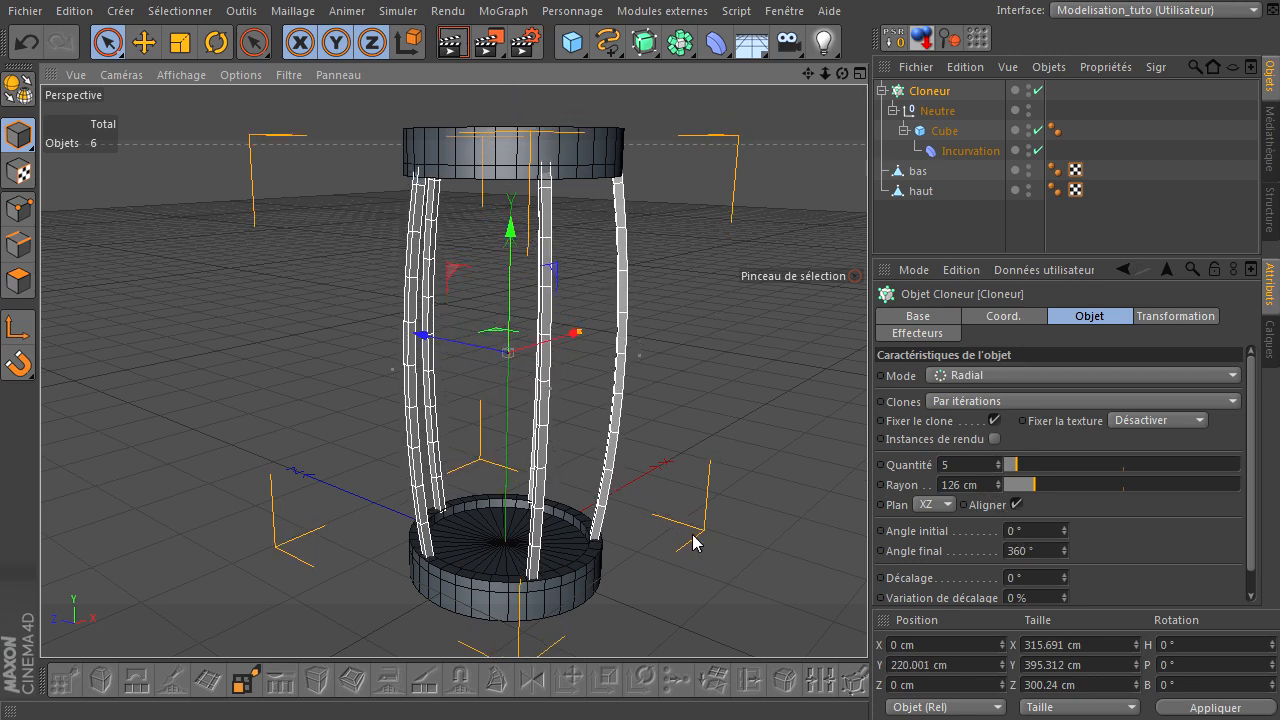
pyautogui.scroll(10, 615, 550)
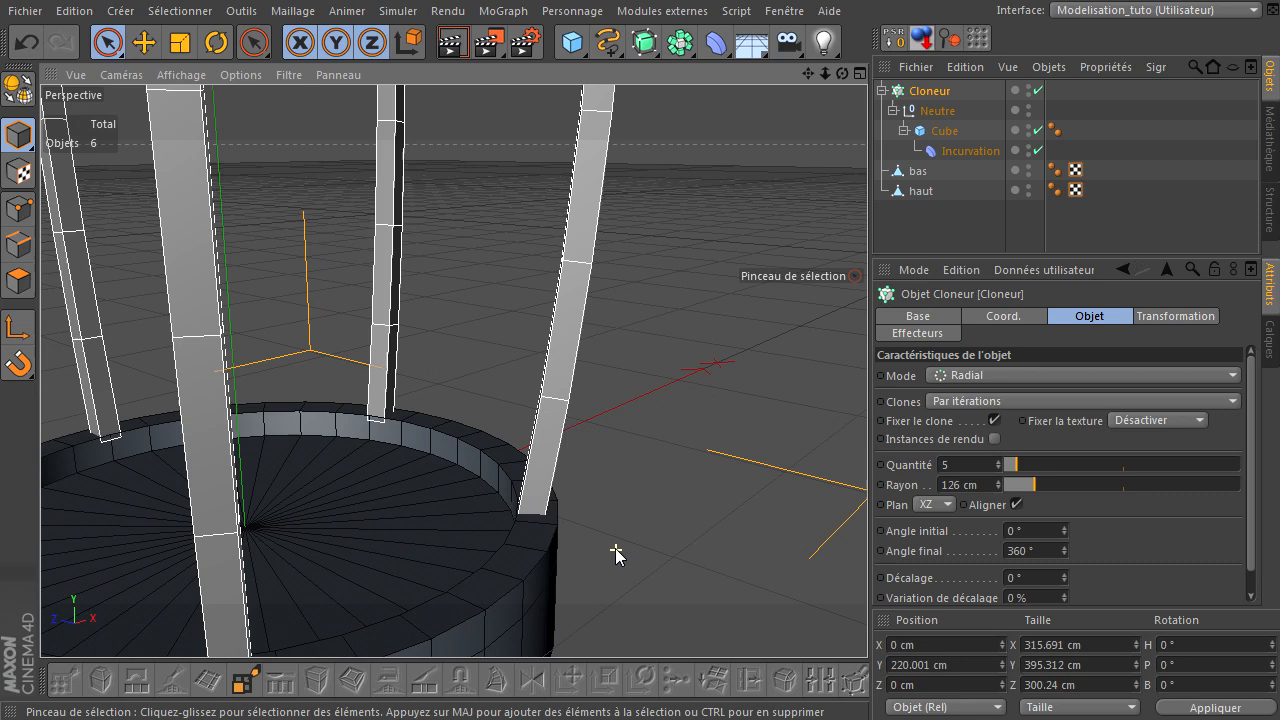
pyautogui.scroll(2, 615, 548)
pyautogui.click(997, 480)
pyautogui.click(997, 480)
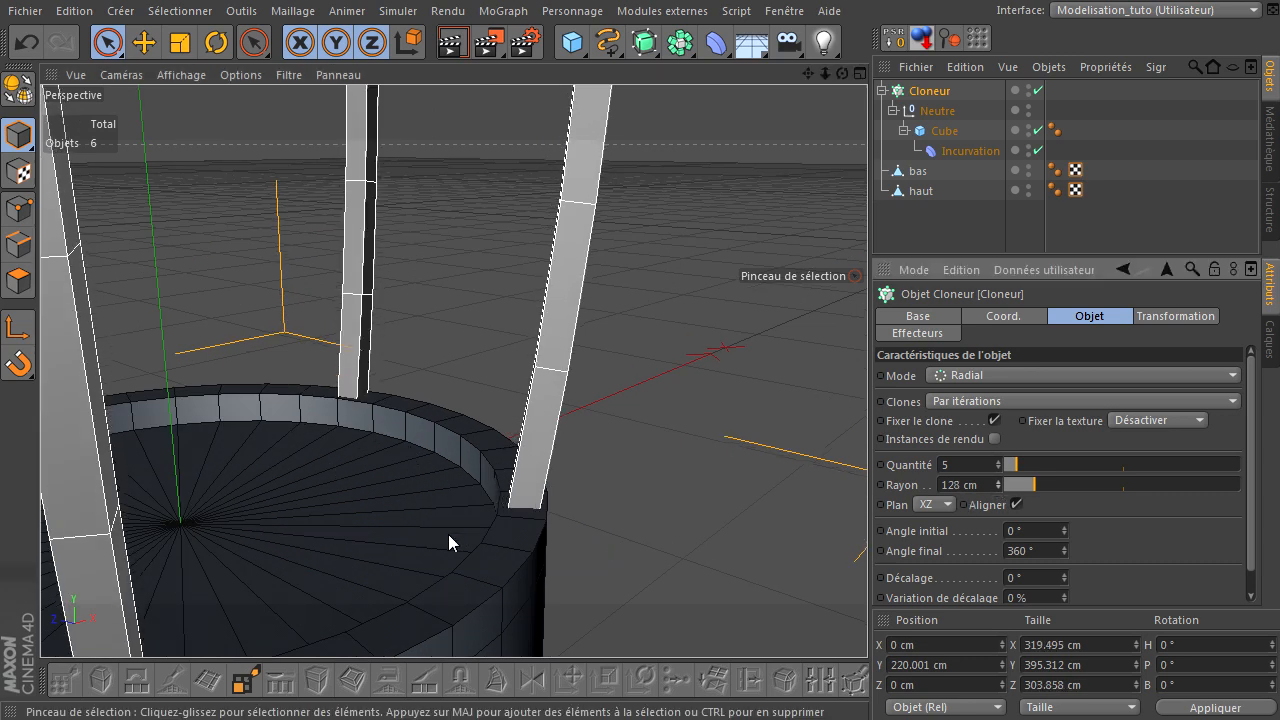
# View the bars' upper ends from below and select the top disc "haut".
pyautogui.scroll(-8, 449, 540)
pyautogui.moveTo(808, 74); pyautogui.dragTo(867, 490)
pyautogui.moveTo(824, 73)
pyautogui.mouseDown()
pyautogui.moveTo(839, 71)
pyautogui.moveTo(868, 505)
pyautogui.mouseUp()
pyautogui.click(912, 190)
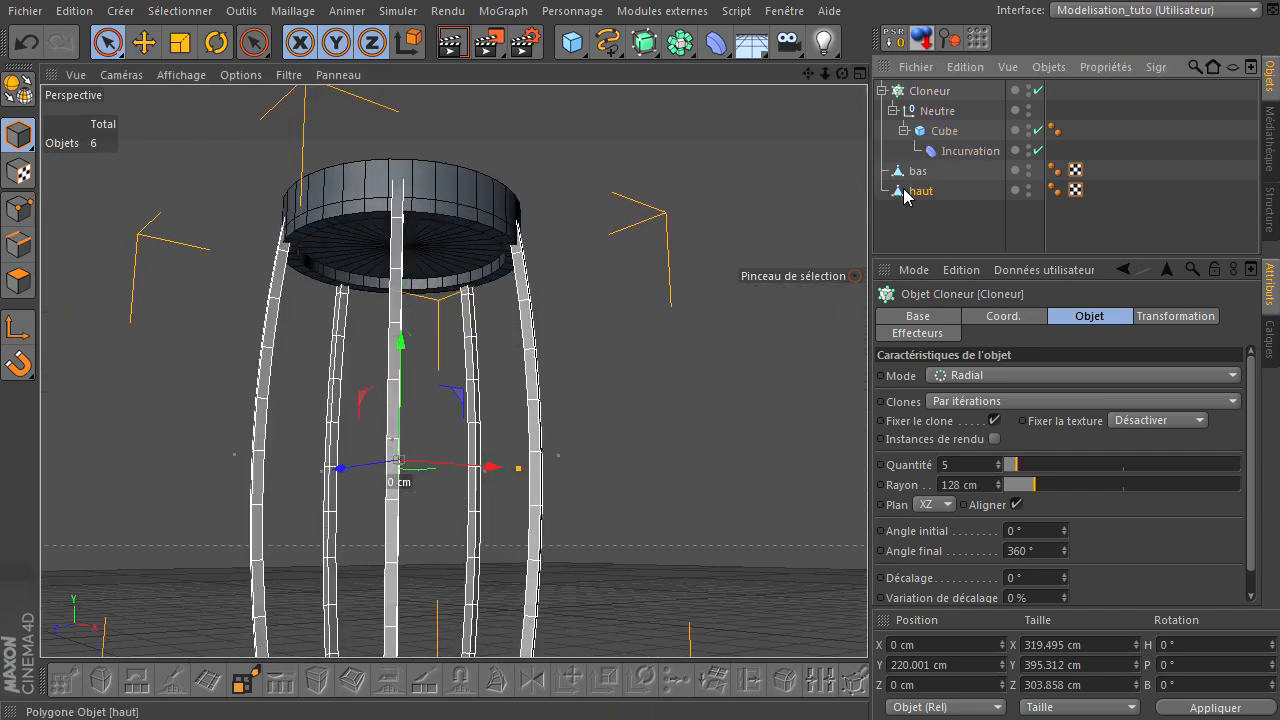
# Raise the top disc haut along Y to about 445 cm so it sits higher on the curved bars, then deselect it.
pyautogui.scroll(4, 366, 258)
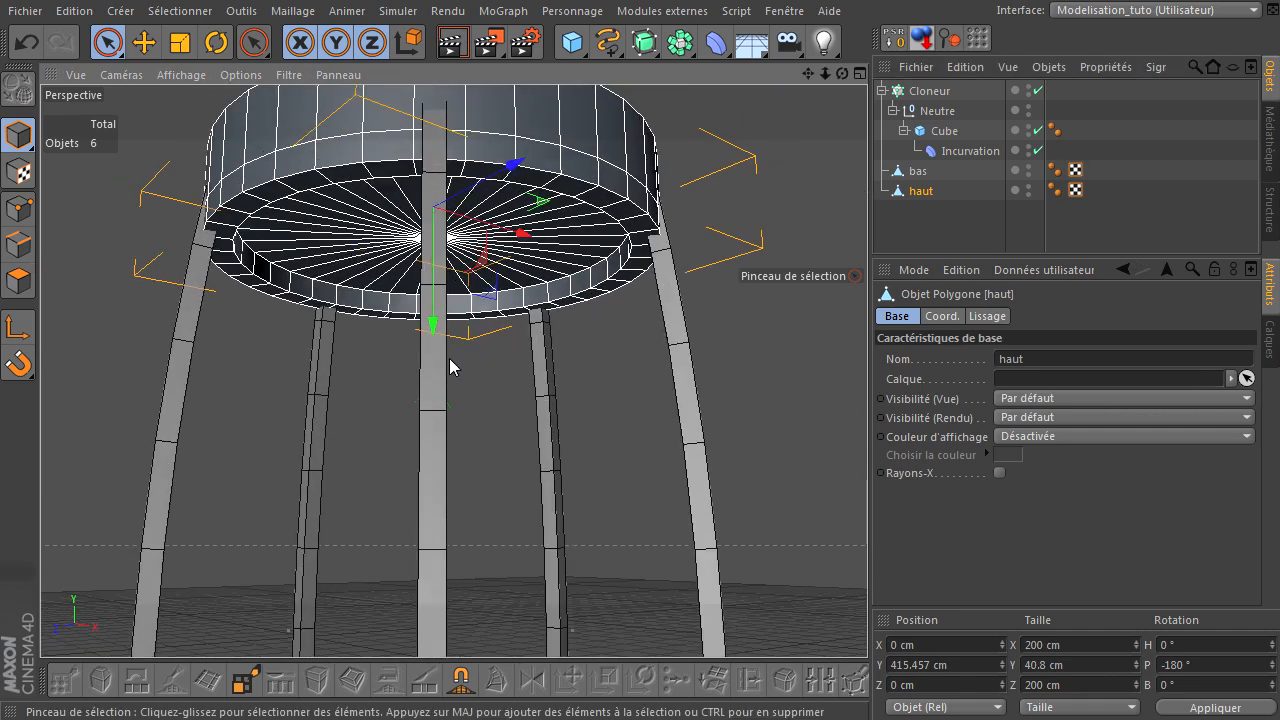
pyautogui.moveTo(433, 333); pyautogui.dragTo(470, 274)
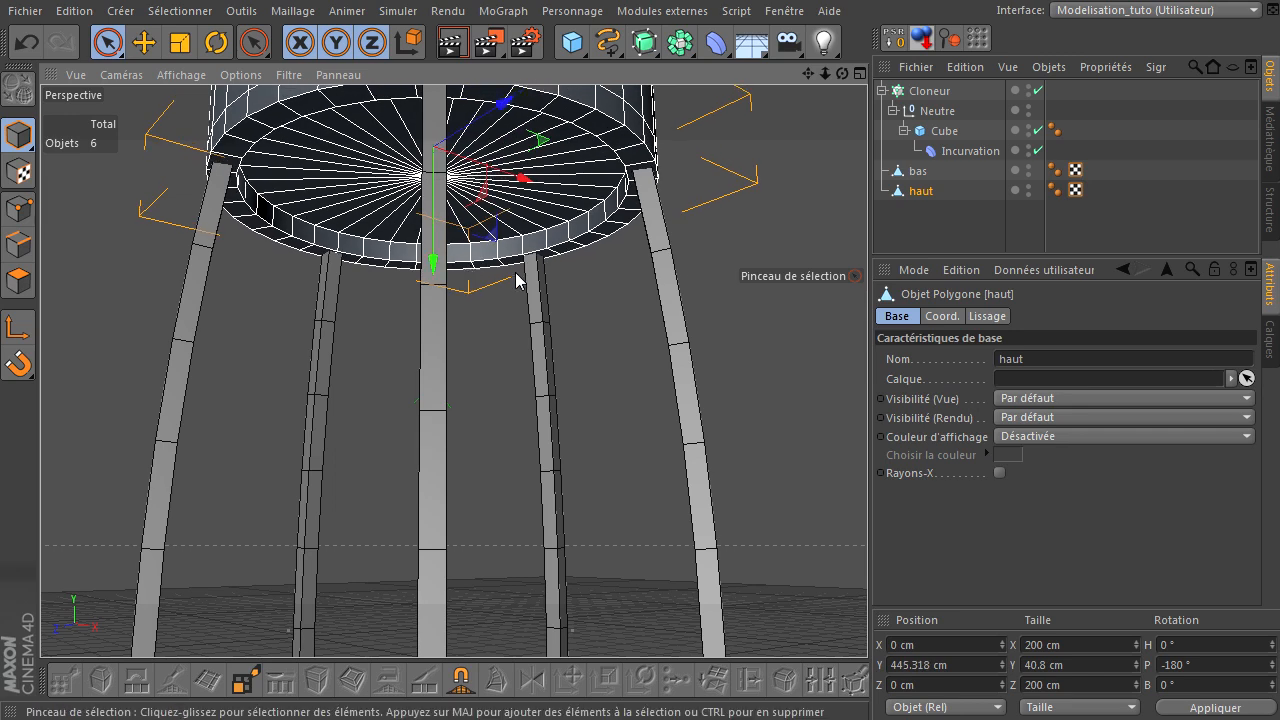
pyautogui.click(977, 232)
pyautogui.moveTo(840, 72); pyautogui.dragTo(861, 487)
pyautogui.moveTo(823, 74); pyautogui.dragTo(853, 478)
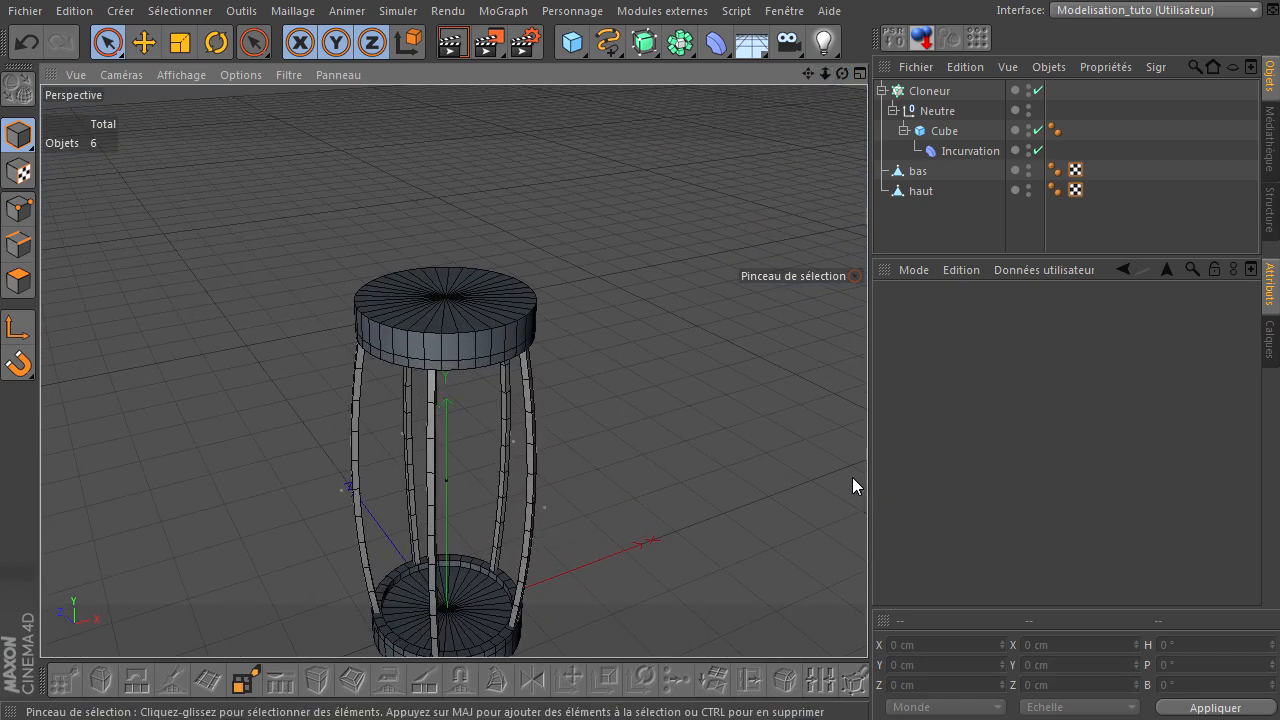
pyautogui.moveTo(806, 72); pyautogui.dragTo(1211, 674)
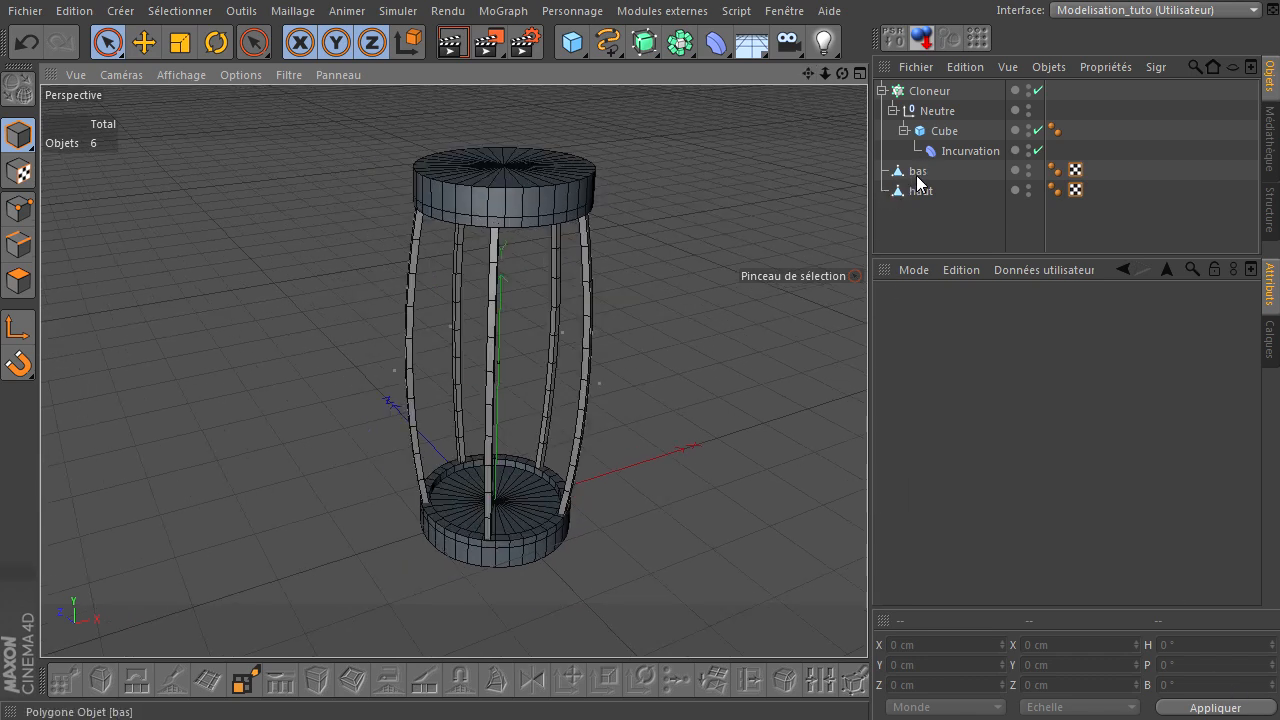
# Increase the Cloneur's quantity to 10 so that ten curved bars surround the two discs.
pyautogui.click(927, 91)
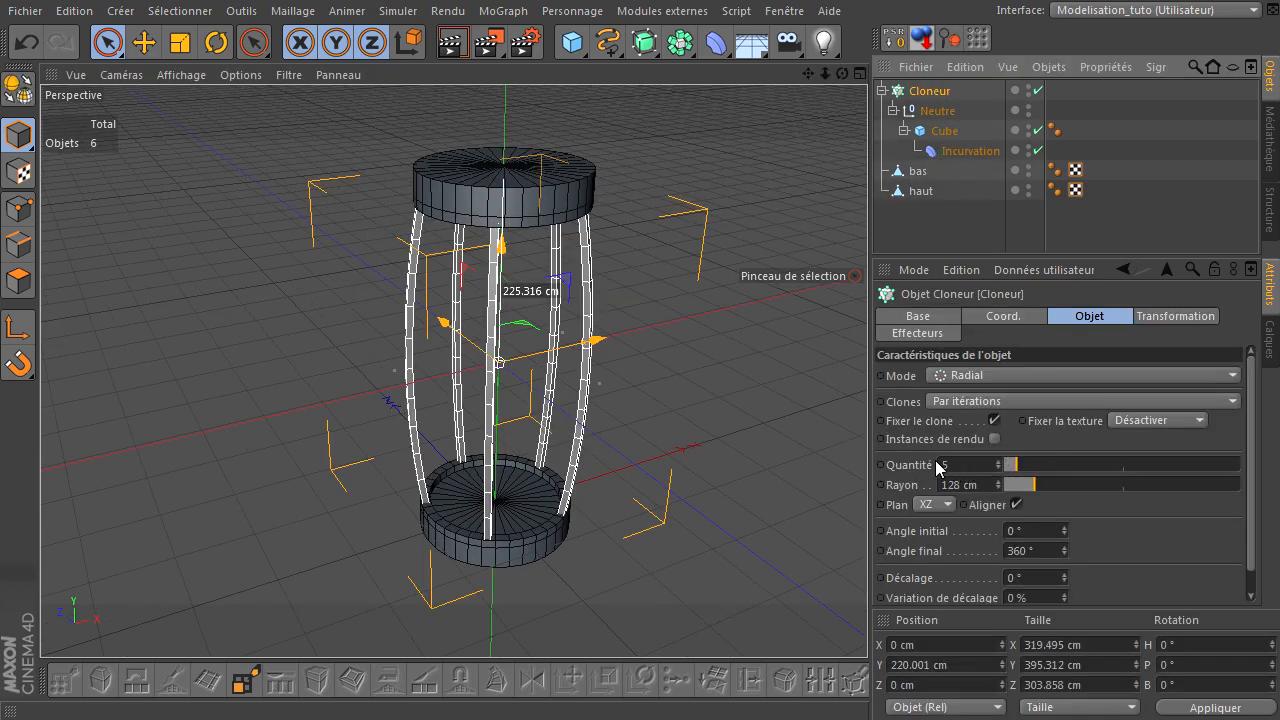
pyautogui.click(998, 460)
pyautogui.click(998, 460)
pyautogui.click(998, 460)
pyautogui.click(998, 460)
pyautogui.click(998, 460)
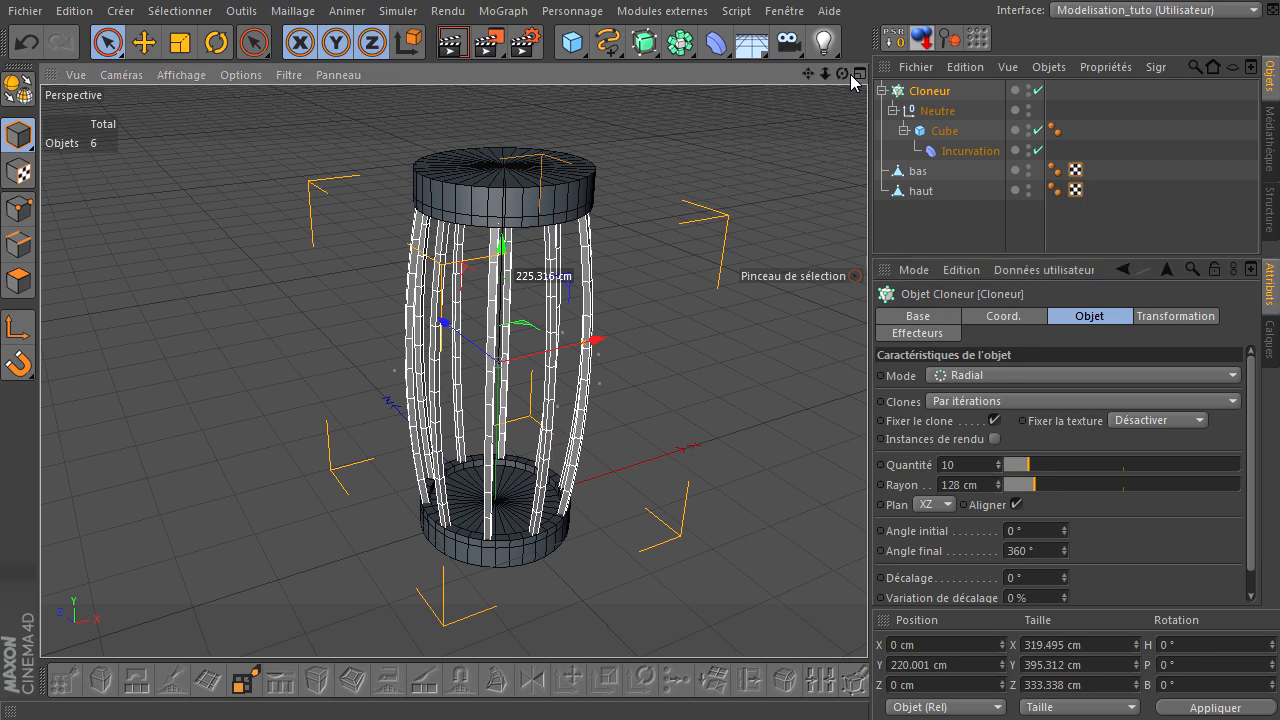
pyautogui.moveTo(842, 74); pyautogui.dragTo(850, 505)
pyautogui.click(909, 237)
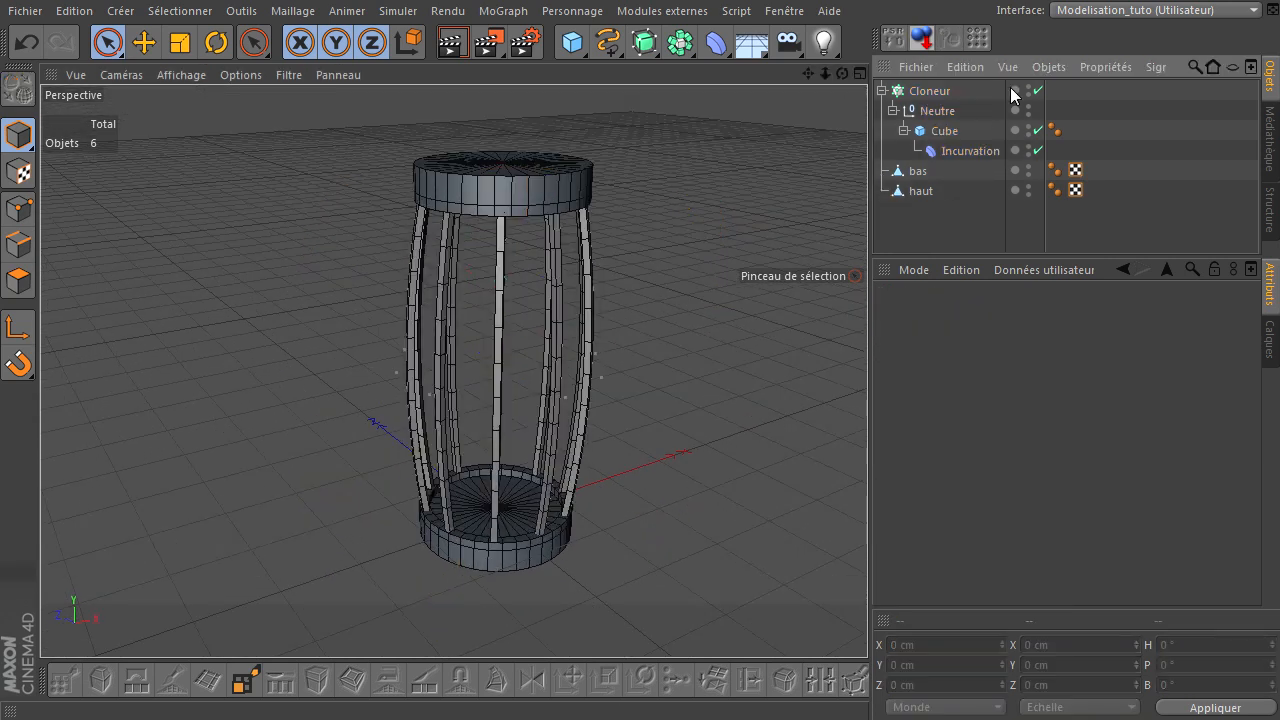
# Try a quantity of 12 for the Cloneur's curved bars.
pyautogui.click(936, 93)
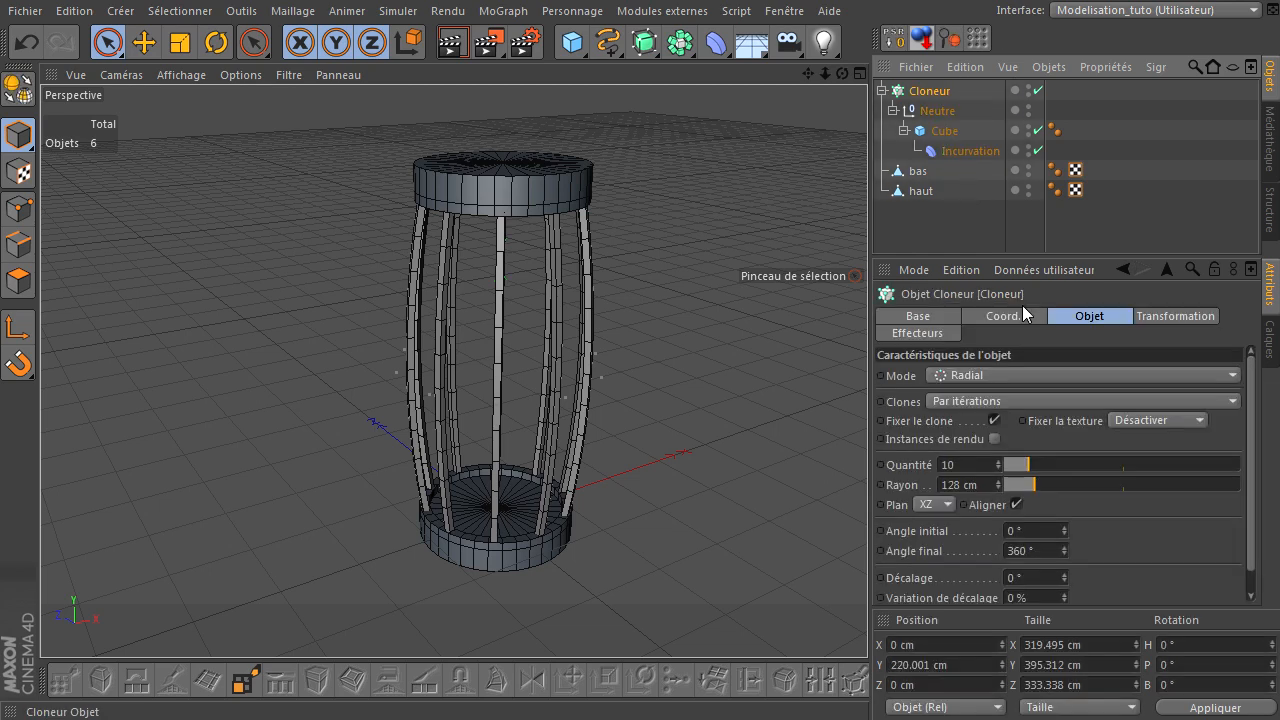
pyautogui.click(998, 461)
pyautogui.click(997, 461)
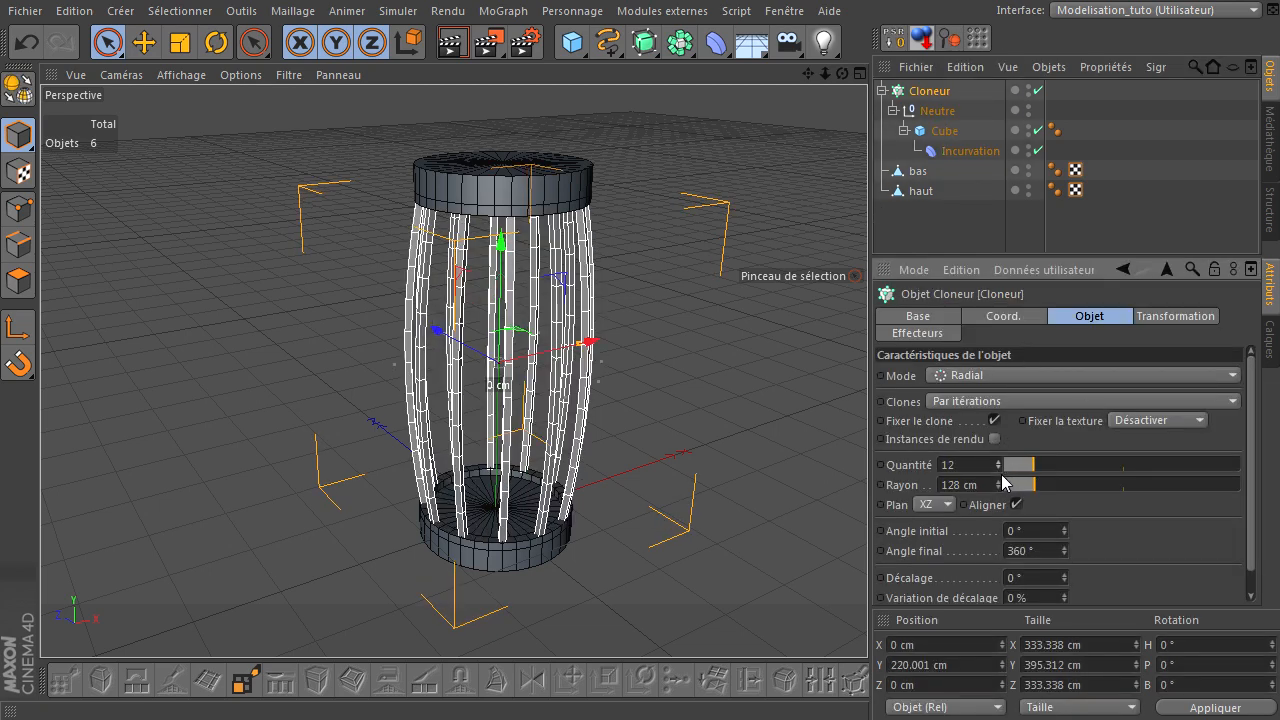
pyautogui.click(965, 240)
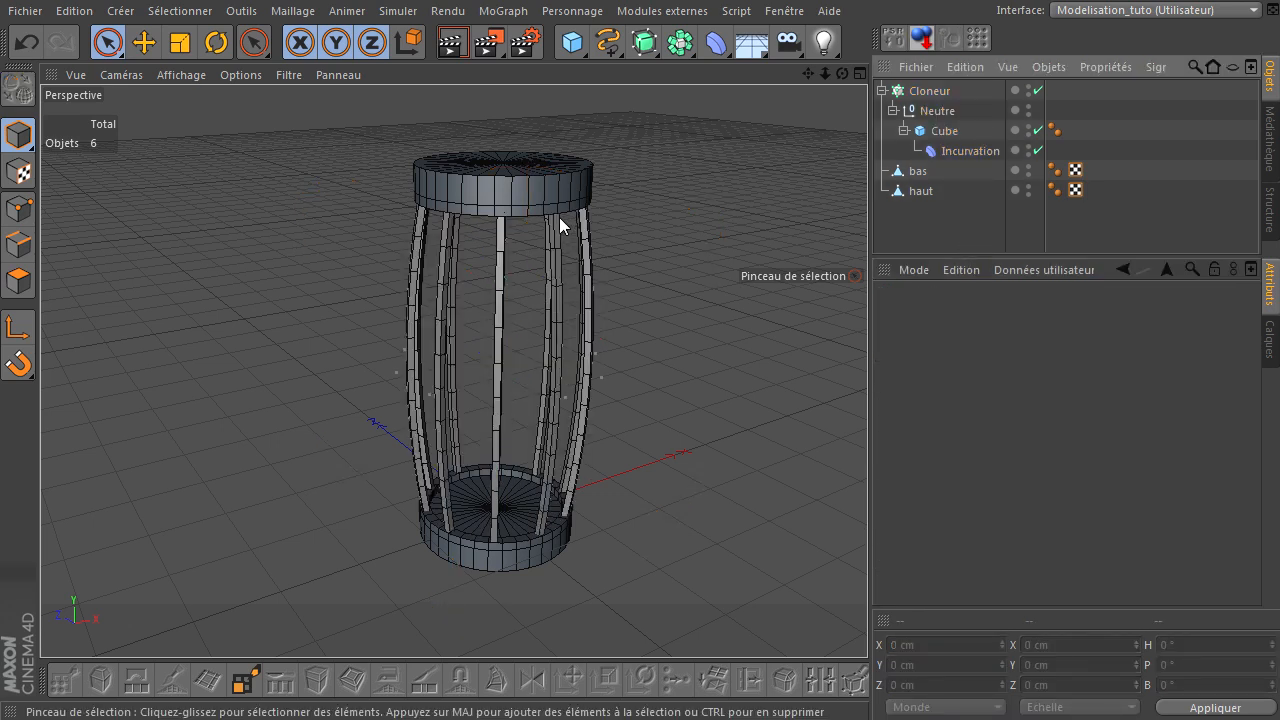
# Cut two concentric loops into the upper face of haut with the Knife, one near the rim and one closer to the centre.
pyautogui.moveTo(806, 73); pyautogui.dragTo(867, 491)
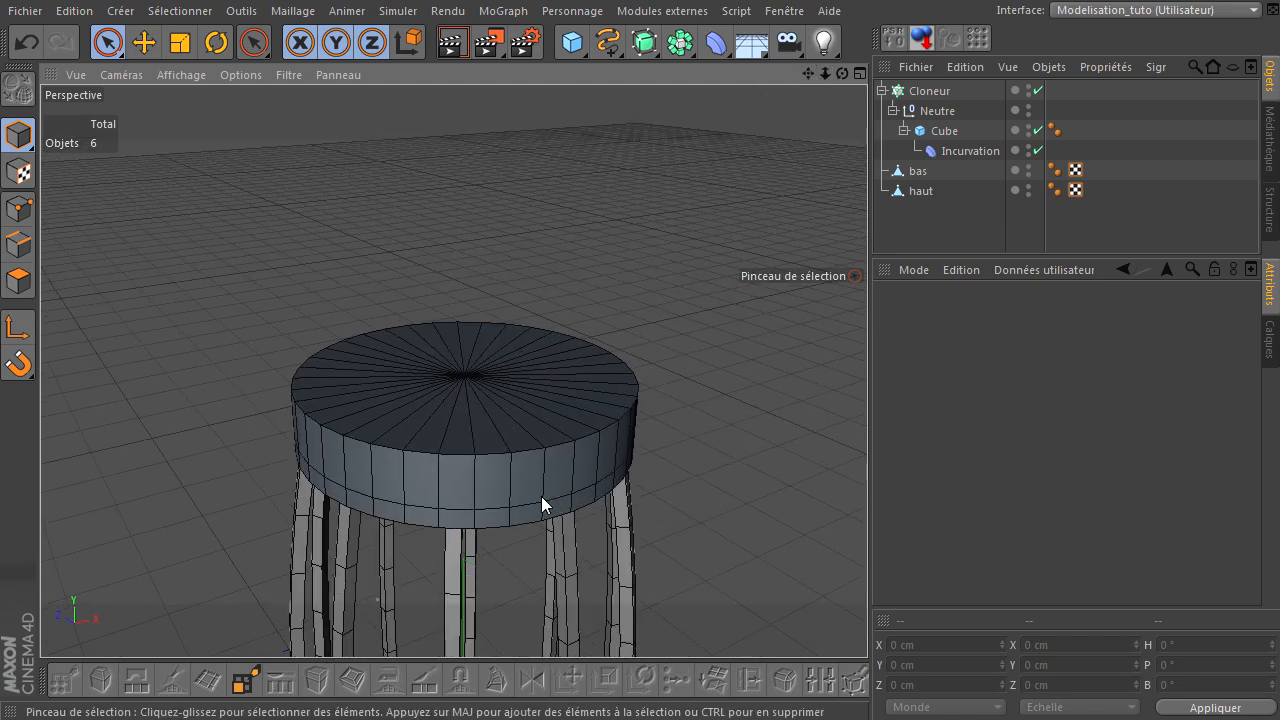
pyautogui.click(20, 283)
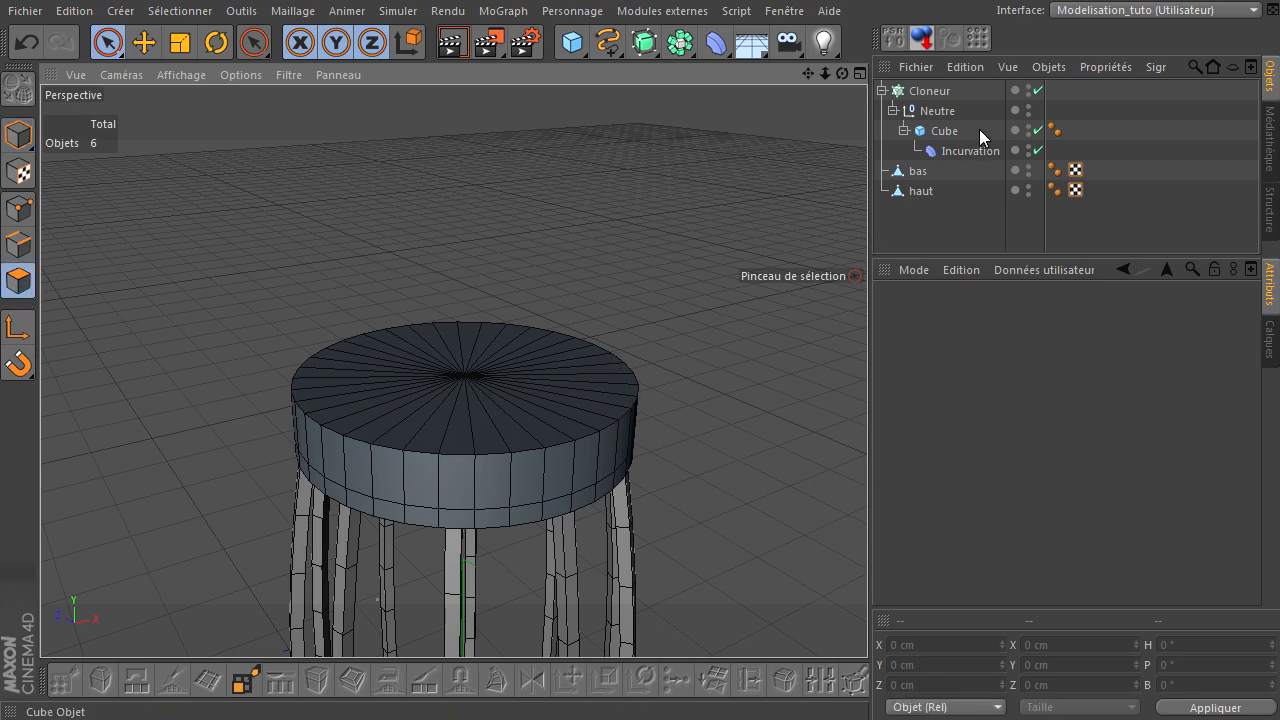
pyautogui.click(920, 196)
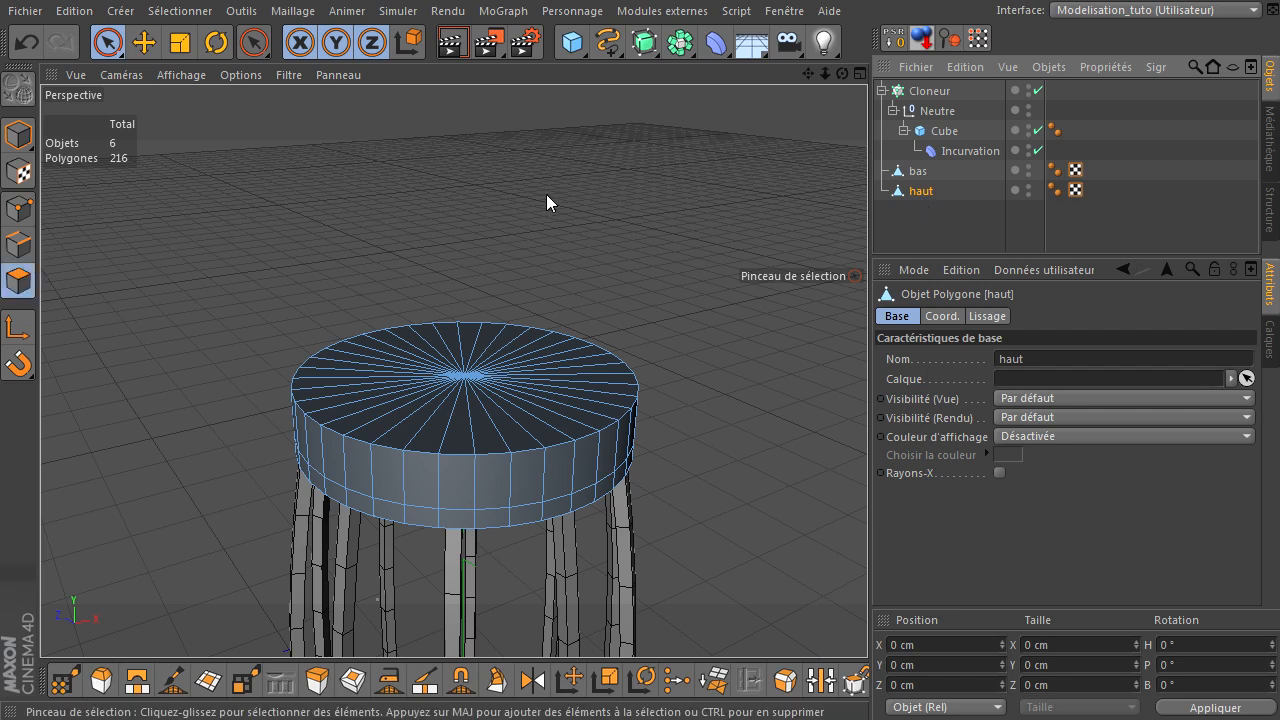
pyautogui.press('k')
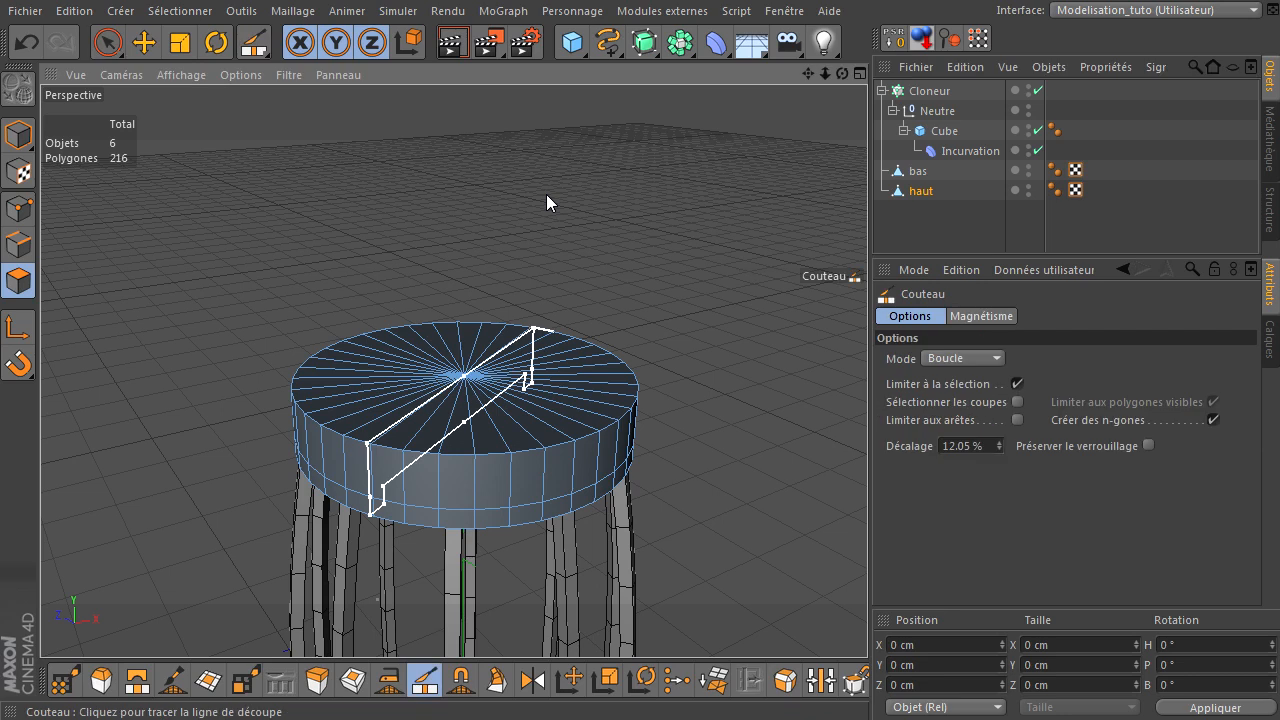
pyautogui.click(589, 412)
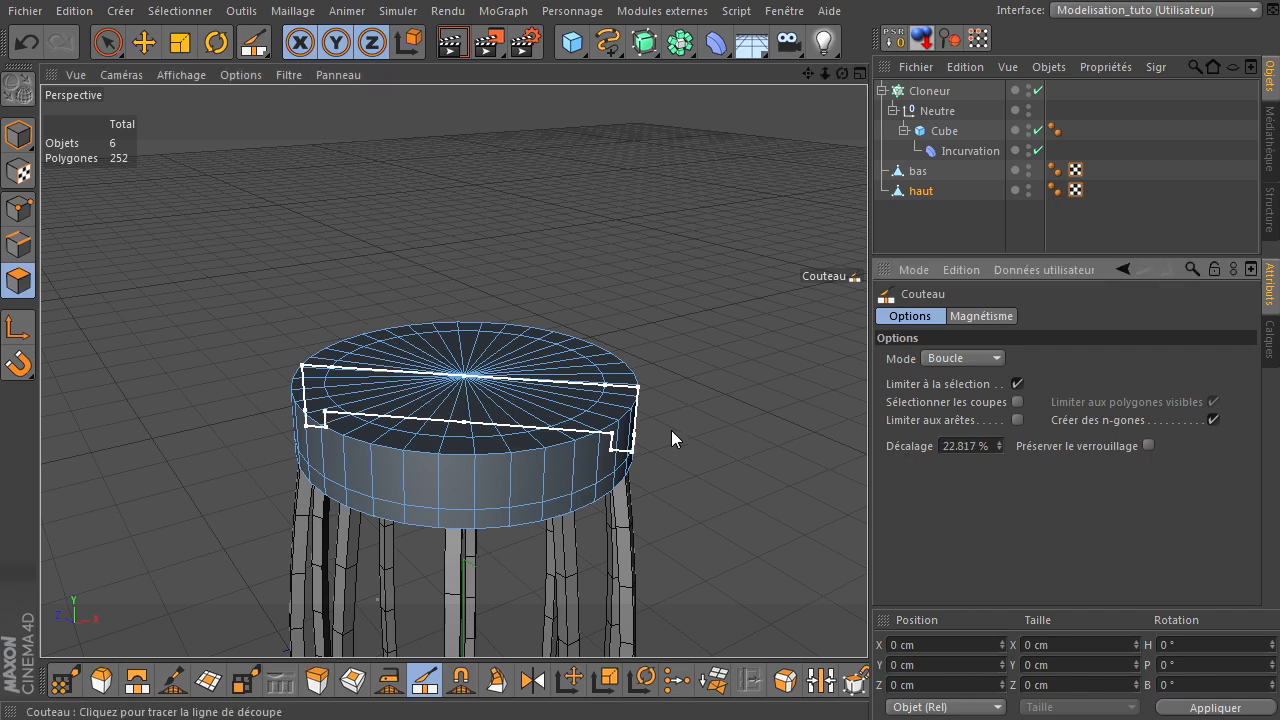
pyautogui.click(518, 399)
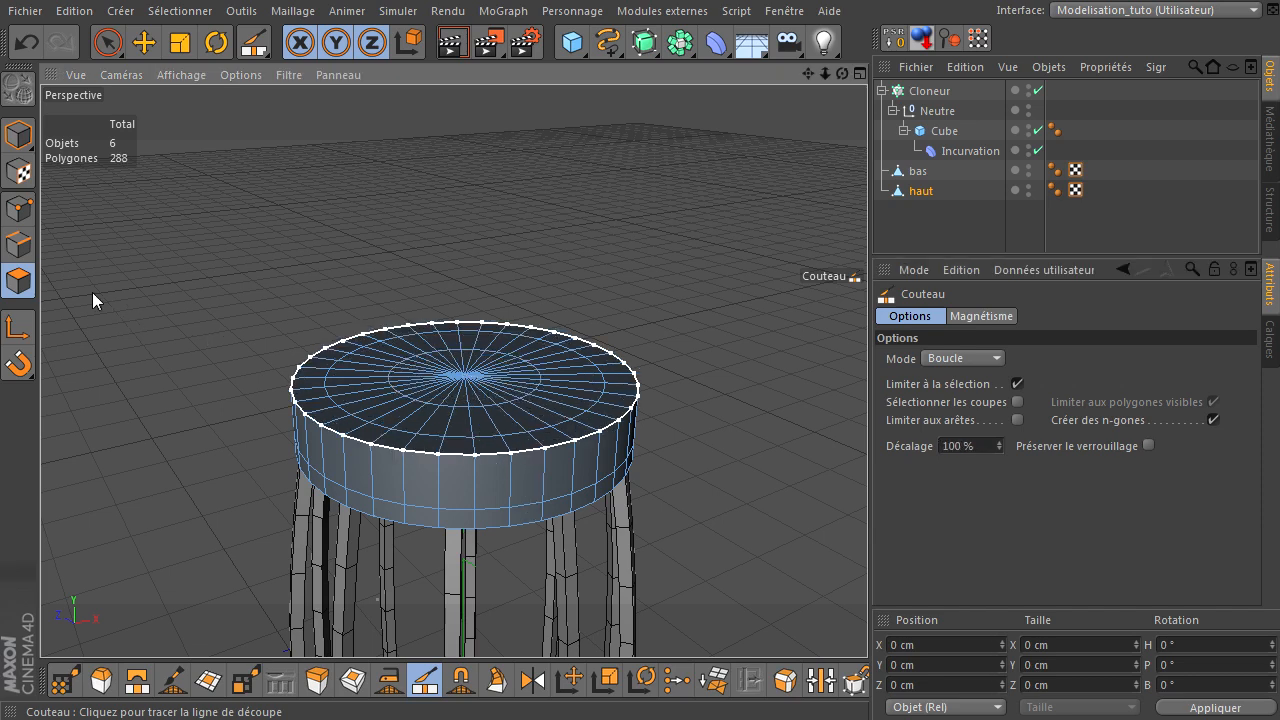
# Select the inner edge loop on the upper face of haut and raise it to a Y position of about -33.5 cm.
pyautogui.click(18, 244)
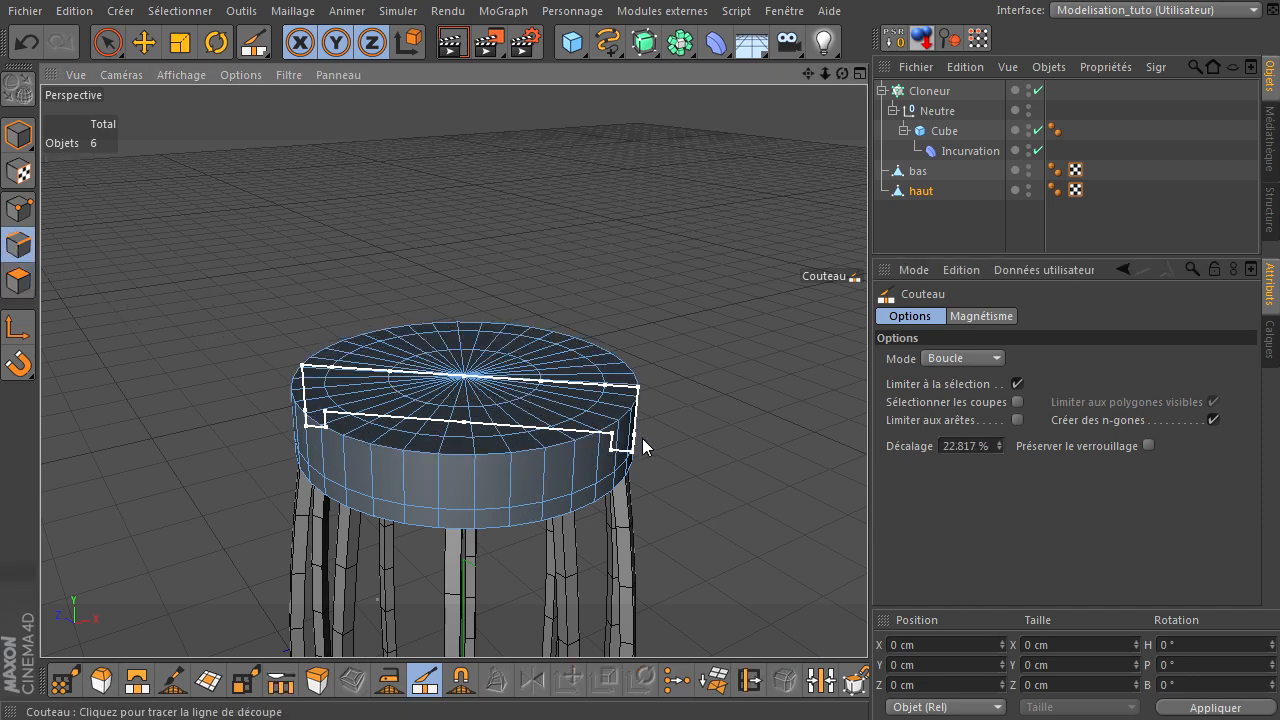
pyautogui.press('u')
pyautogui.press('l')
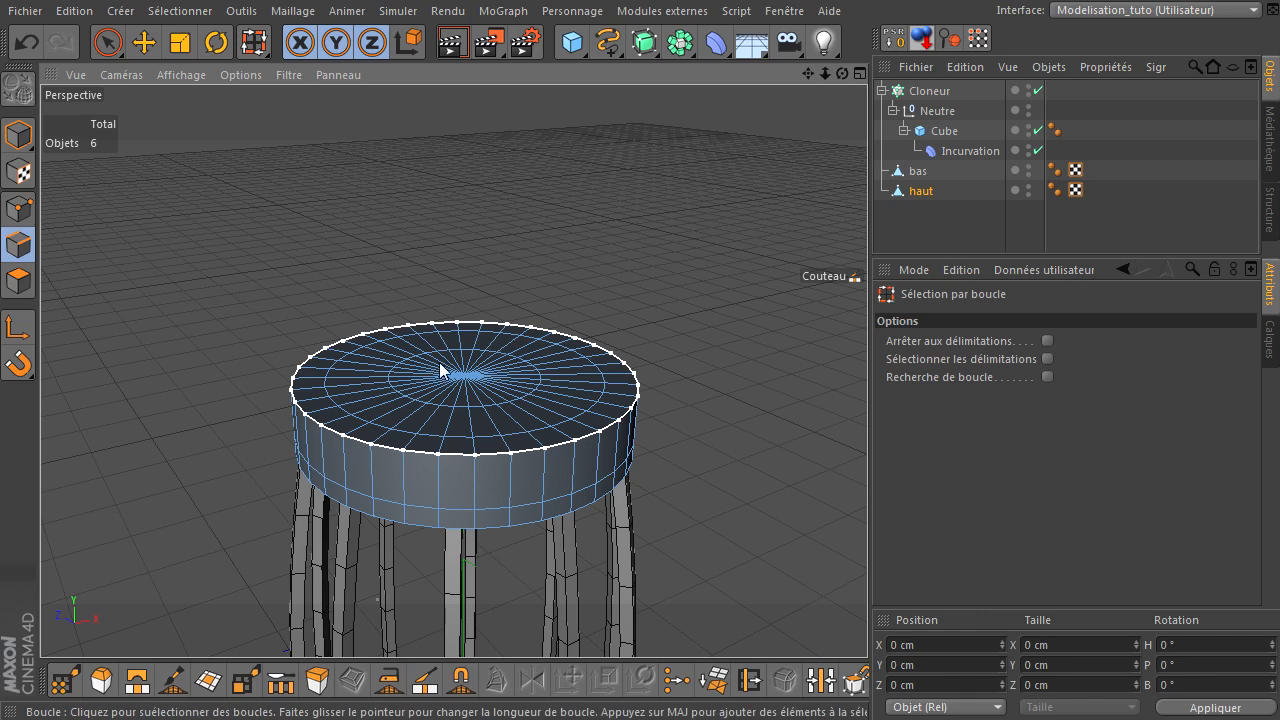
pyautogui.click(466, 411)
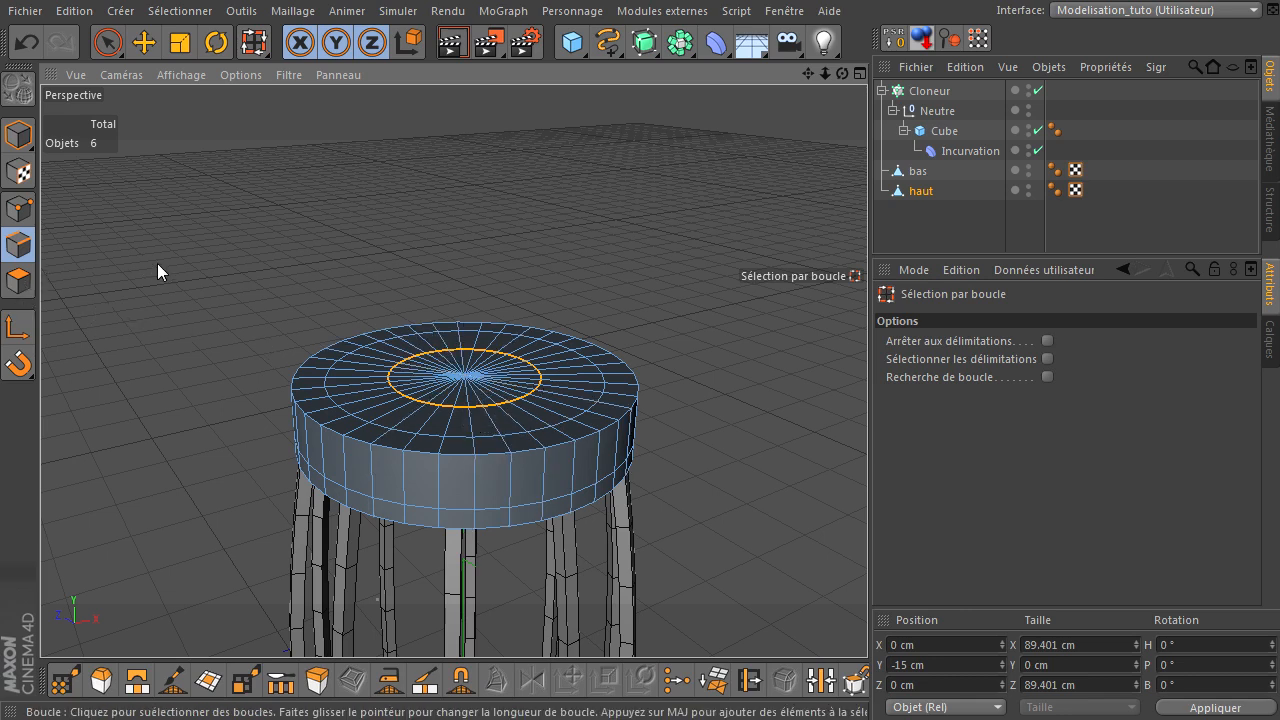
pyautogui.press('e')
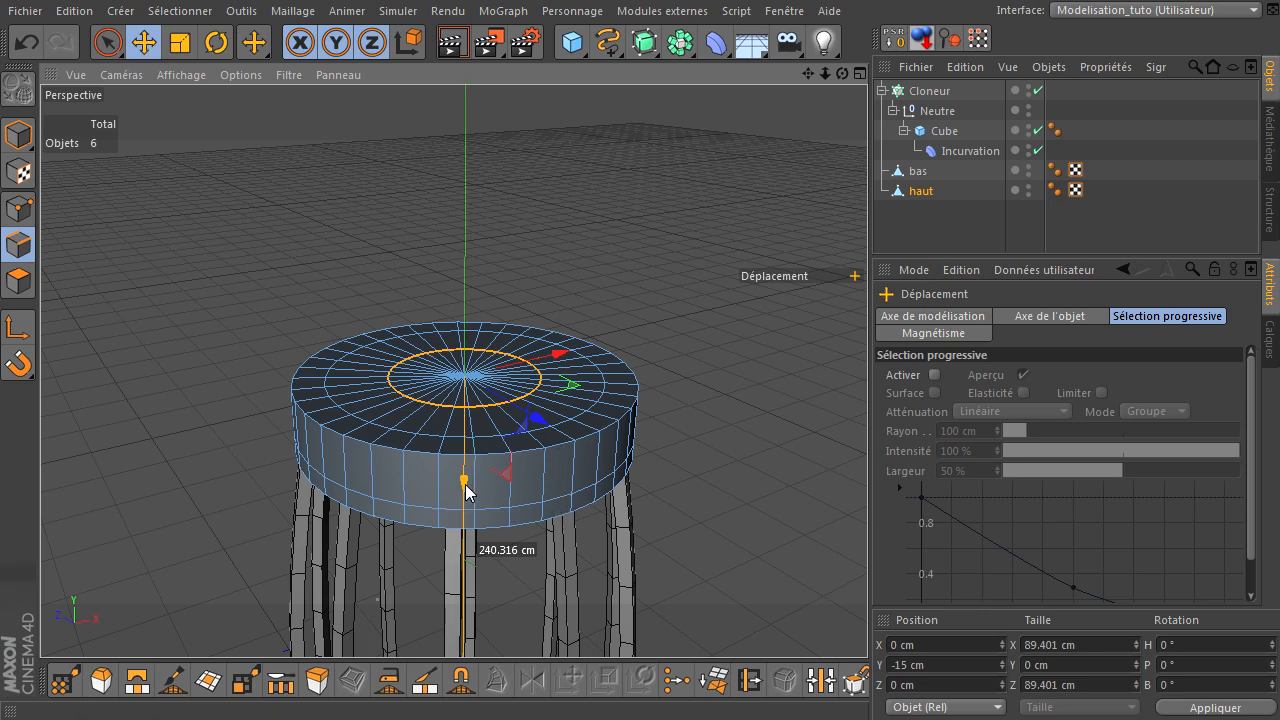
pyautogui.moveTo(466, 490); pyautogui.dragTo(476, 462)
pyautogui.moveTo(842, 74); pyautogui.dragTo(371, 699)
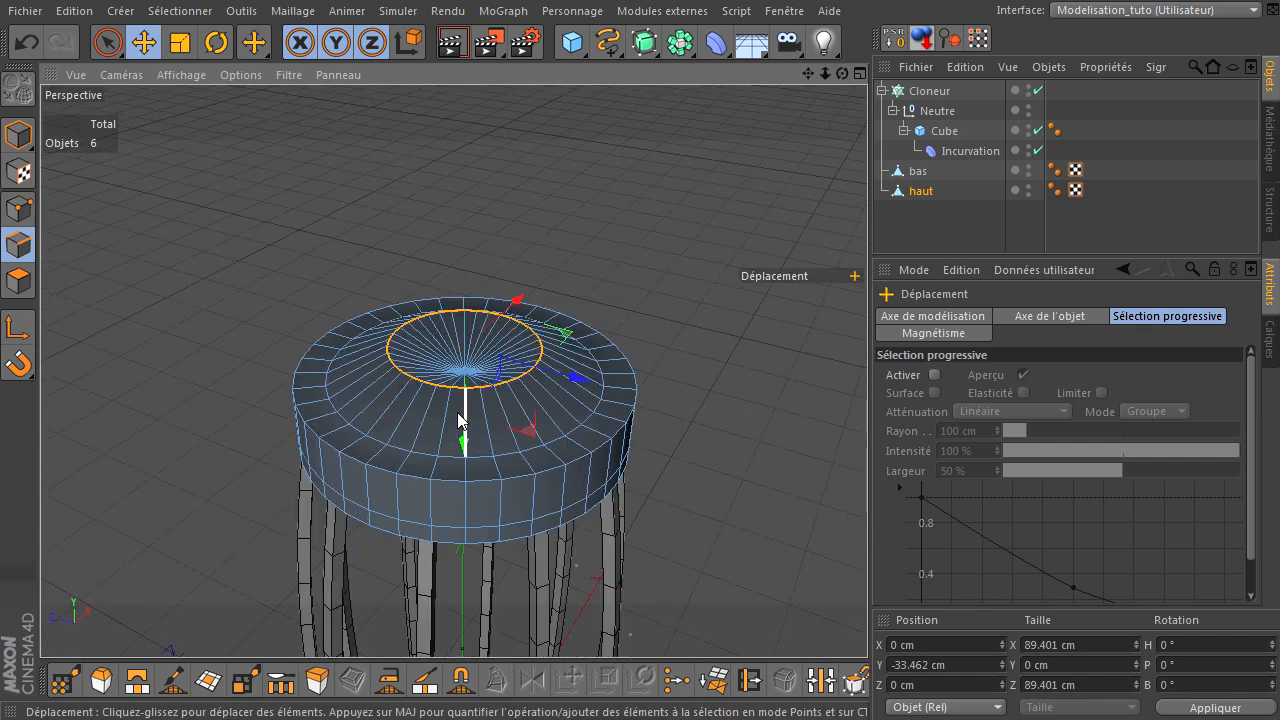
# Raise the centre point of haut's upper face to a Y position of about -41.9 cm to form a shallow dome.
pyautogui.click(27, 209)
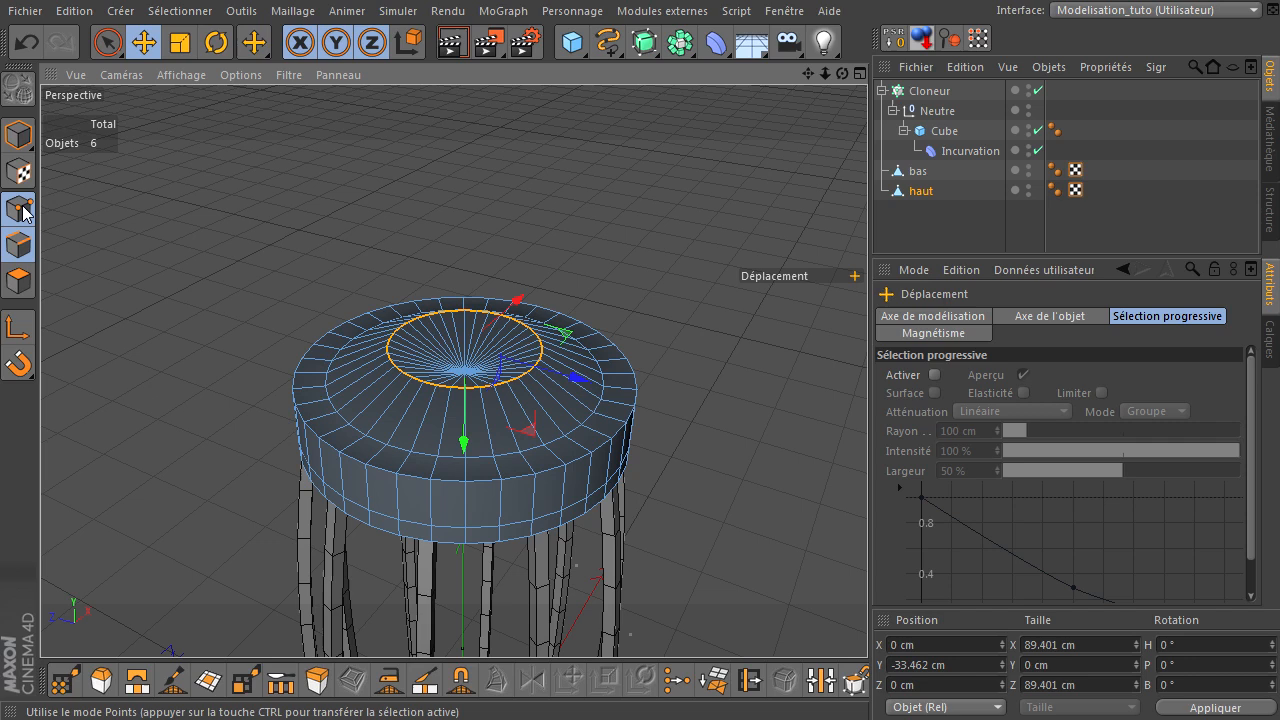
pyautogui.click(463, 373)
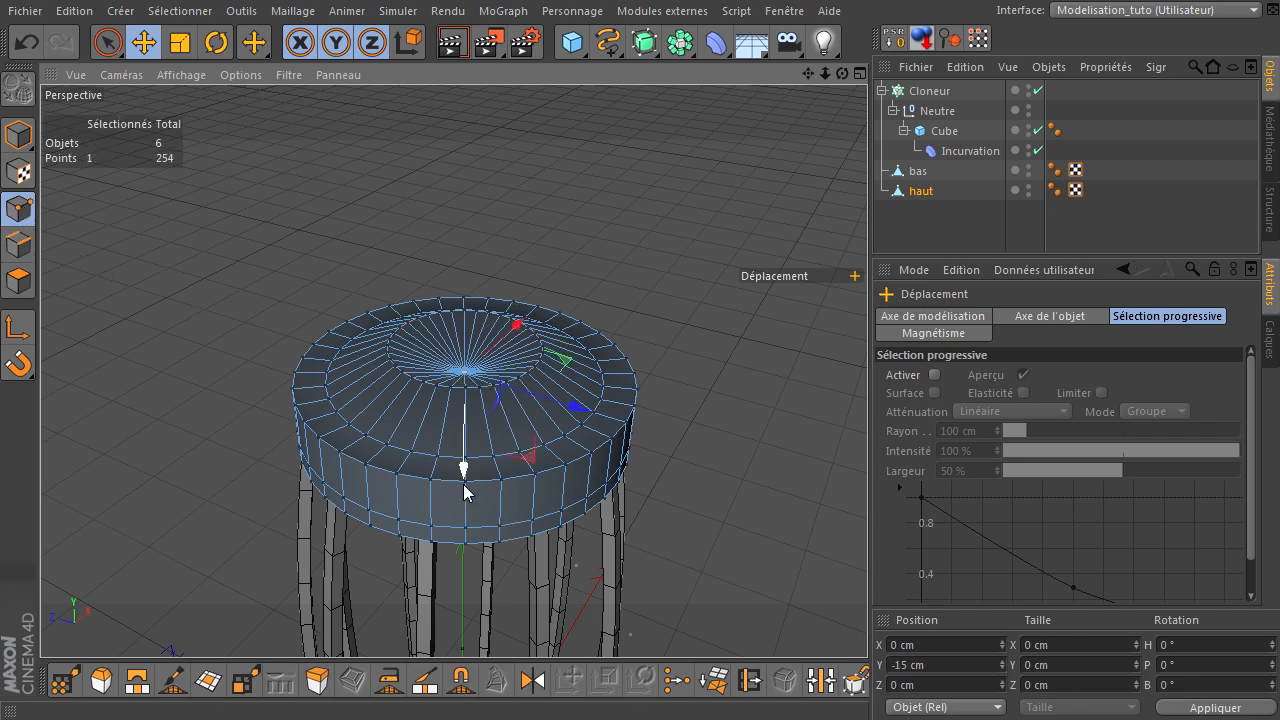
pyautogui.moveTo(463, 478); pyautogui.dragTo(485, 432)
pyautogui.moveTo(843, 75); pyautogui.dragTo(788, 360)
pyautogui.moveTo(846, 78); pyautogui.dragTo(867, 490)
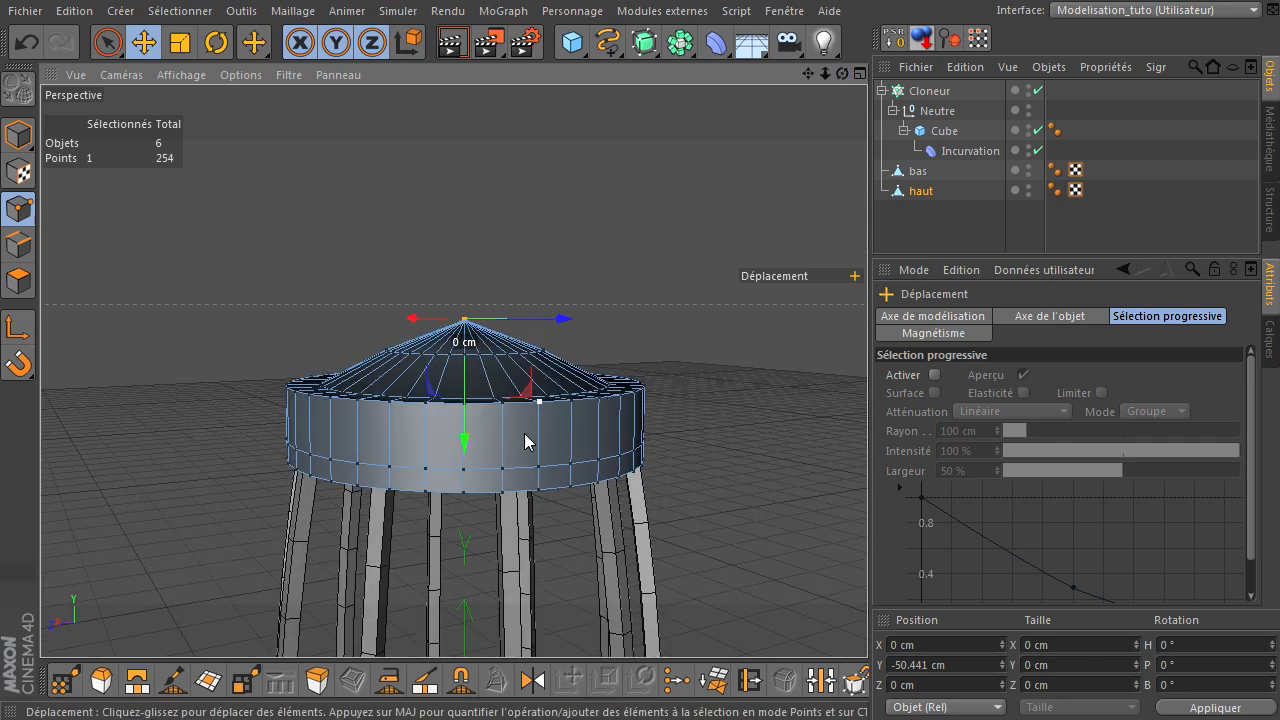
pyautogui.moveTo(465, 441); pyautogui.dragTo(525, 347)
pyautogui.scroll(4, 503, 334)
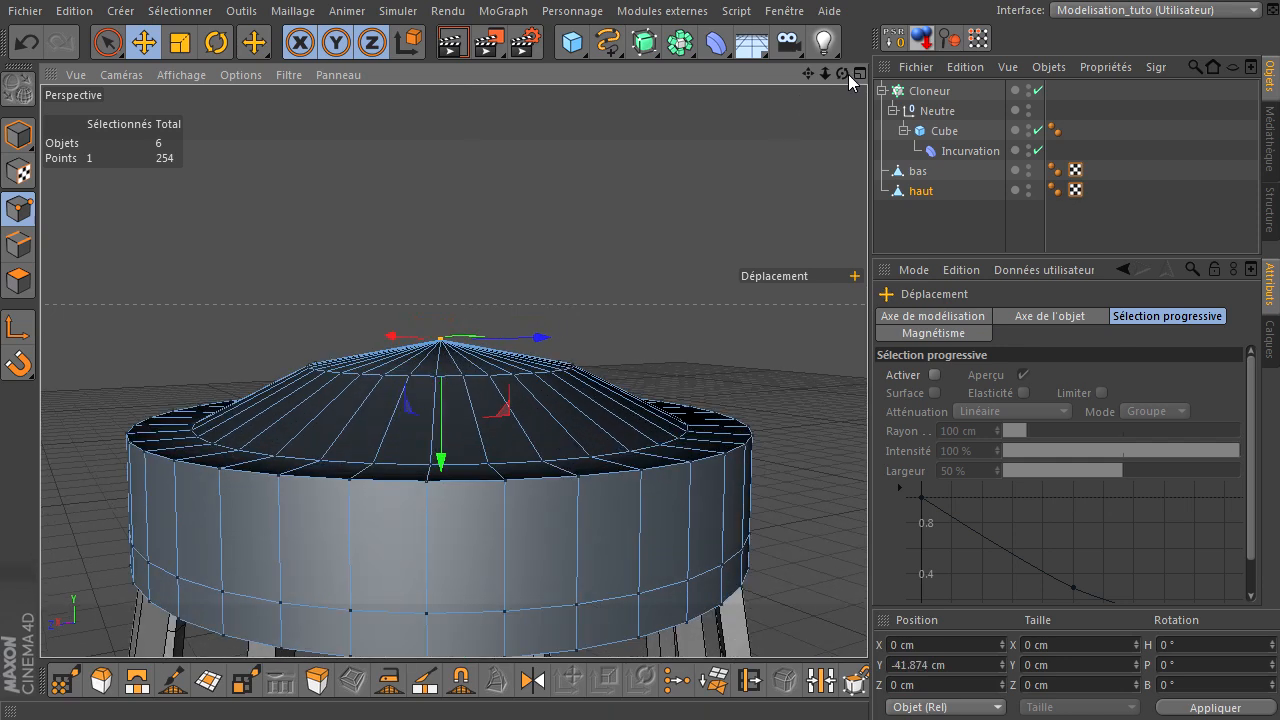
pyautogui.moveTo(846, 75); pyautogui.dragTo(849, 178)
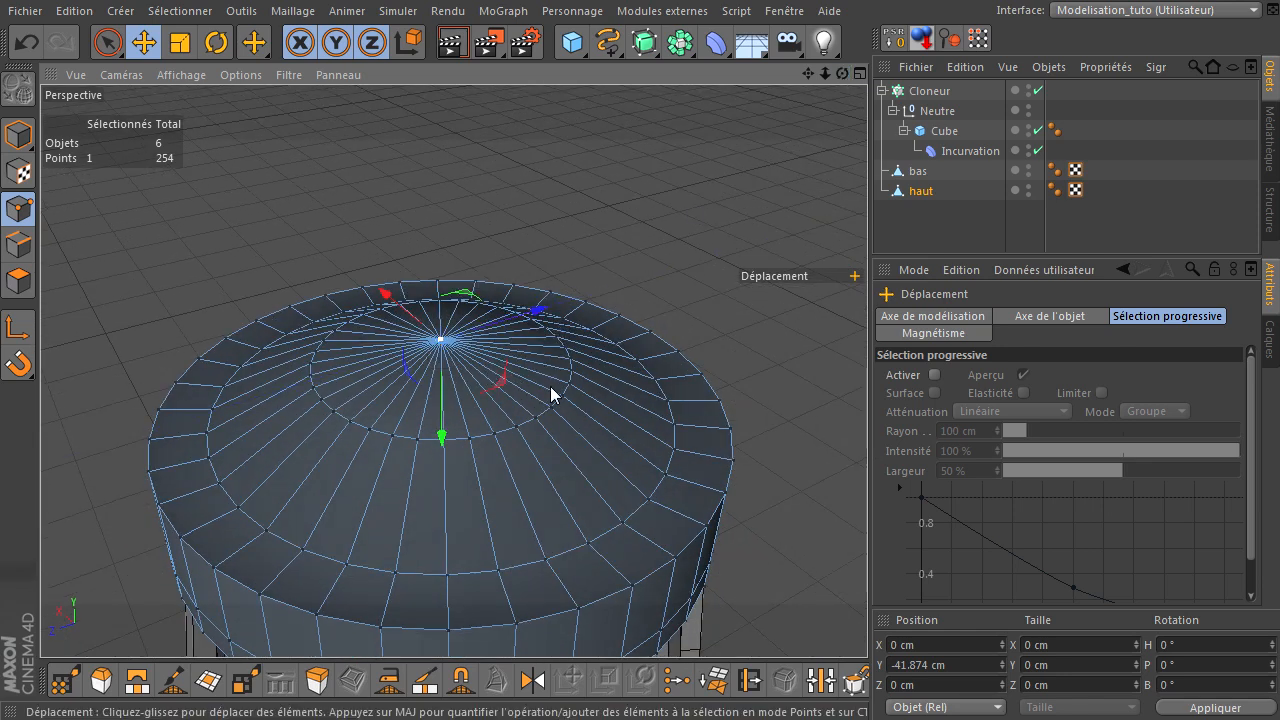
# Cut another loop with the Knife between the dome's centre point and its inner ring.
pyautogui.click(17, 282)
pyautogui.press('k')
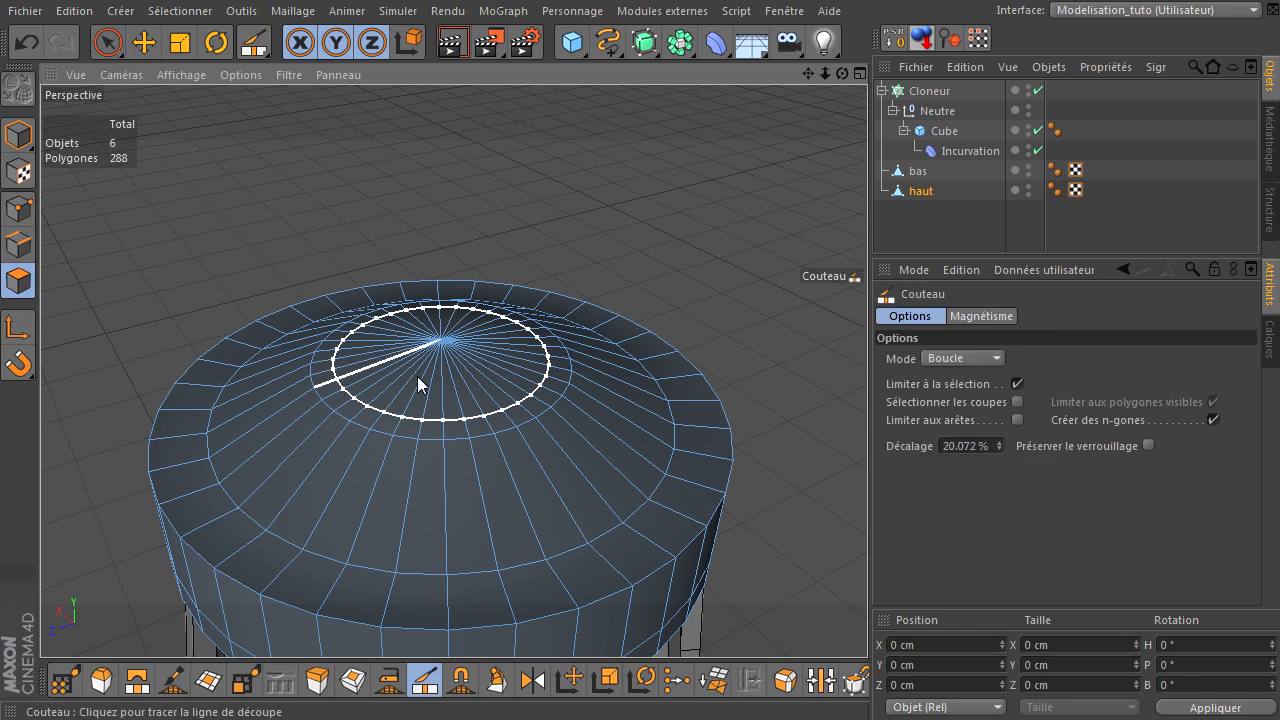
pyautogui.click(477, 379)
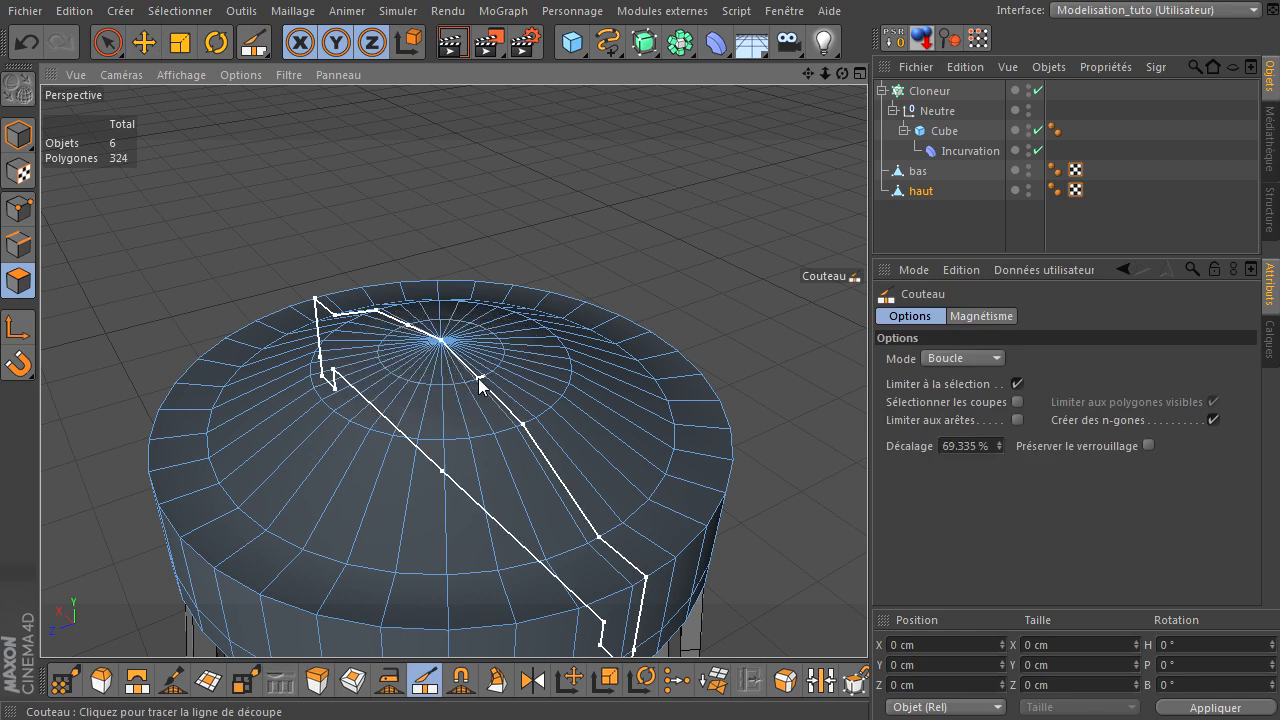
# Select only the new innermost edge loop and raise it slightly along Y to round the dome, then deselect it.
pyautogui.click(17, 244)
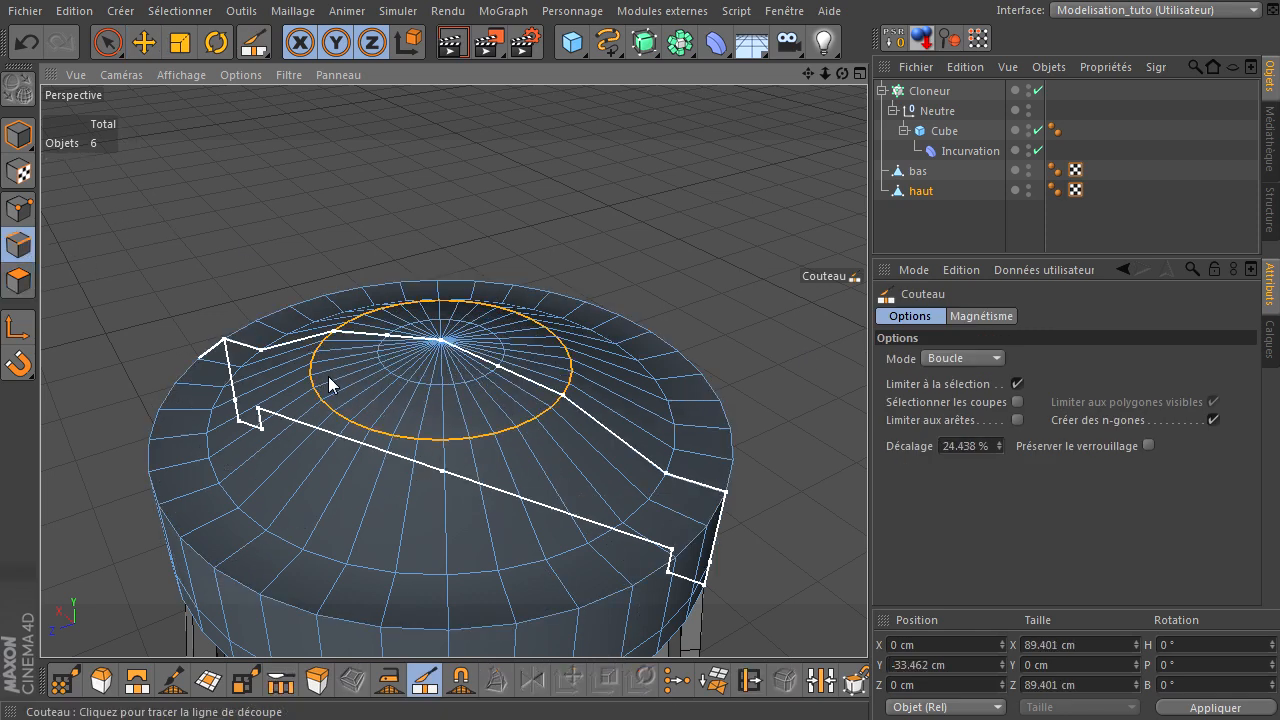
pyautogui.press('u')
pyautogui.press('l')
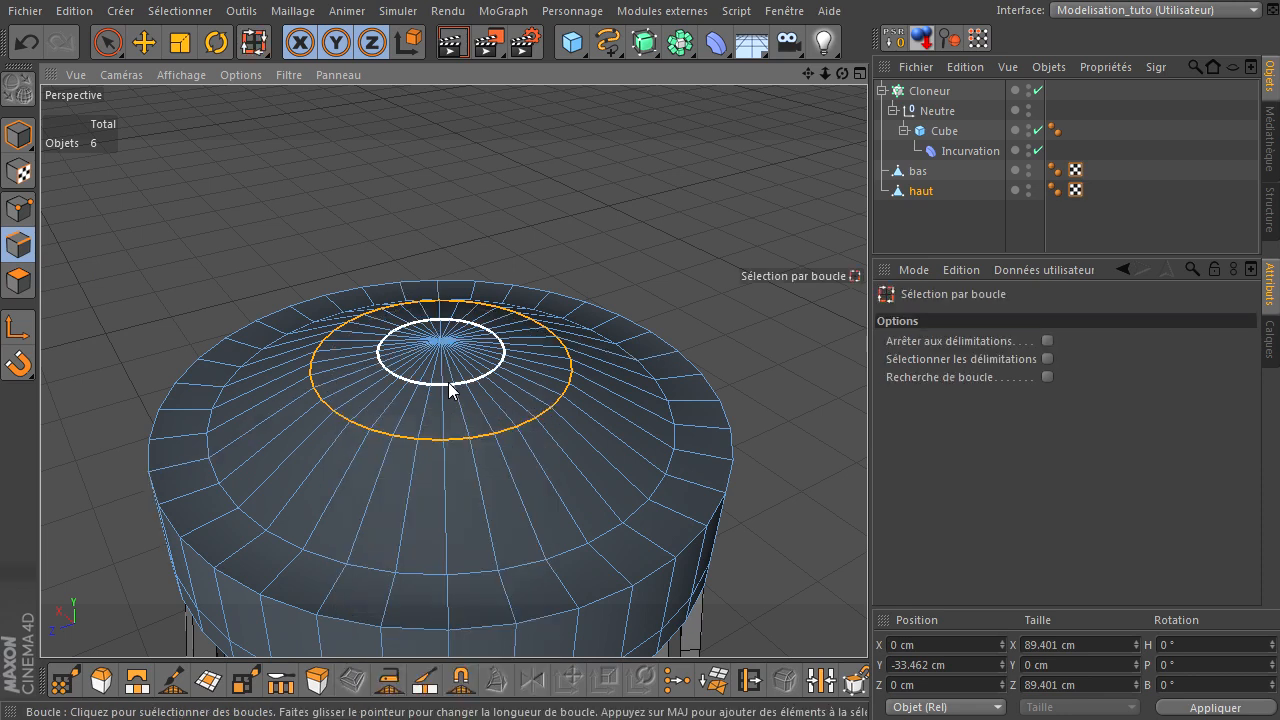
pyautogui.click(450, 386)
pyautogui.keyDown('alt'); pyautogui.moveTo(867, 490); pyautogui.dragTo(631, 251); pyautogui.keyUp('alt')
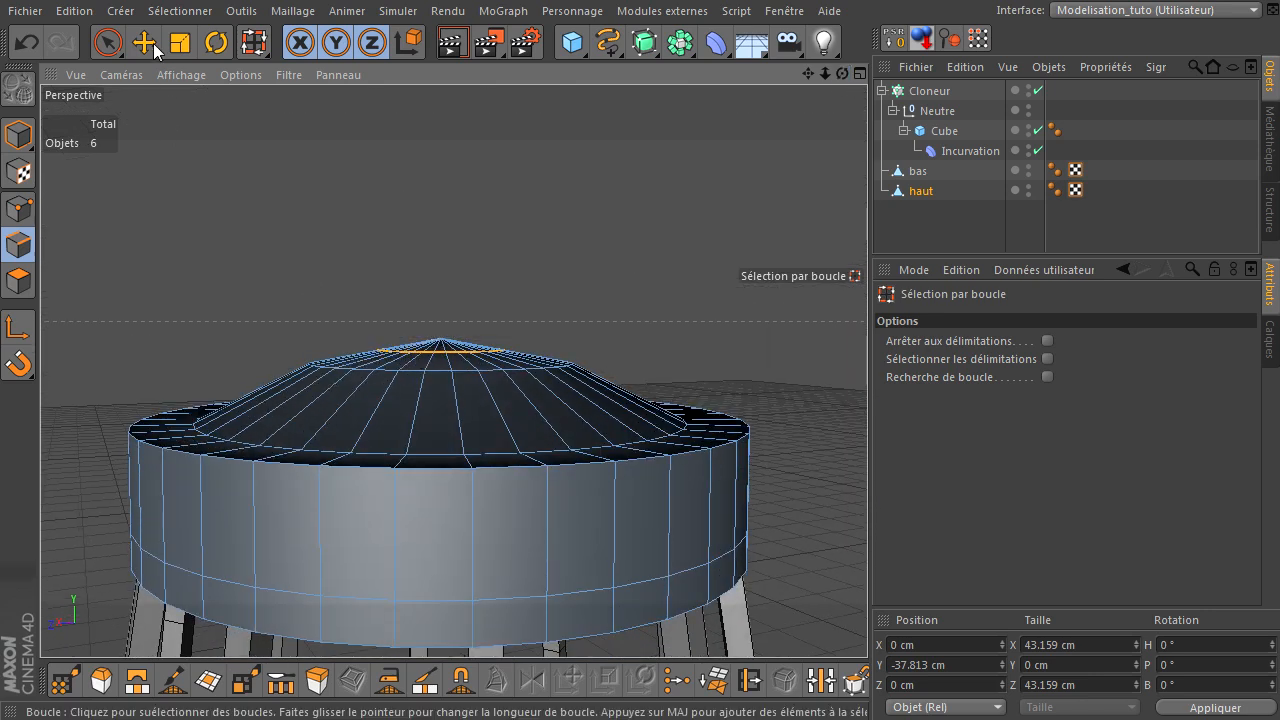
pyautogui.press('e')
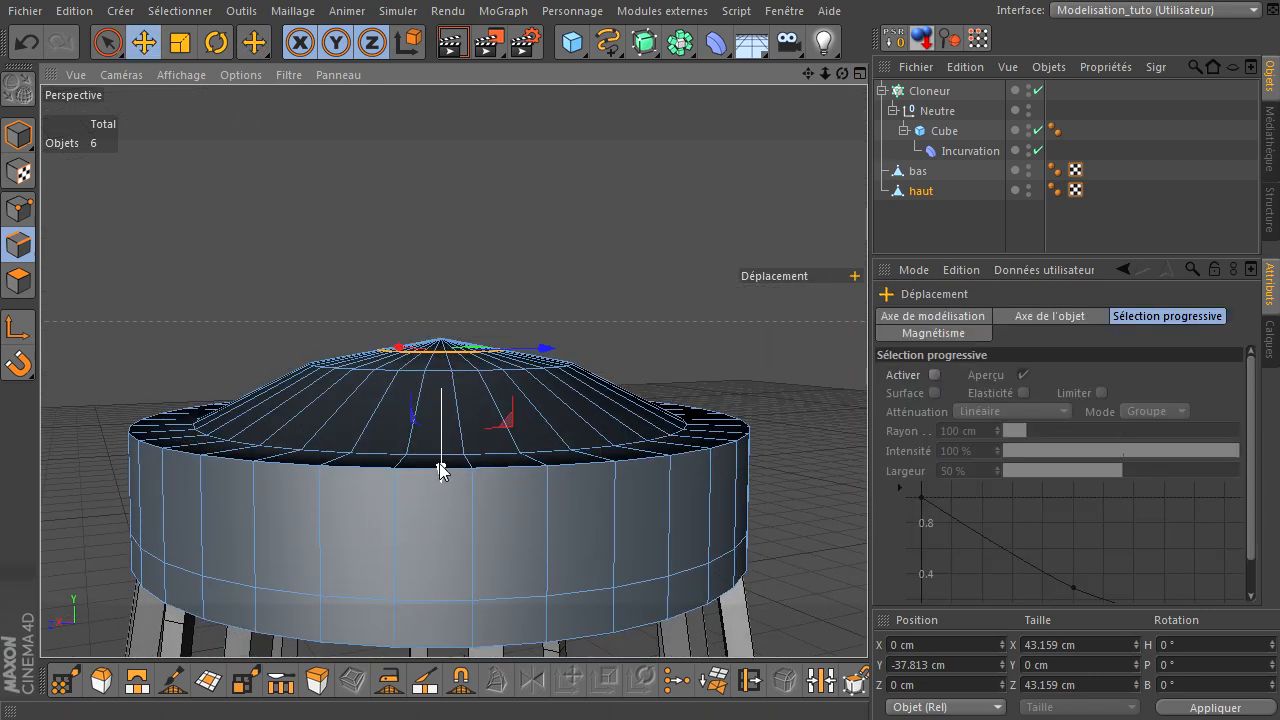
pyautogui.moveTo(441, 470); pyautogui.dragTo(443, 460)
pyautogui.click(630, 240)
pyautogui.scroll(-3, 570, 300)
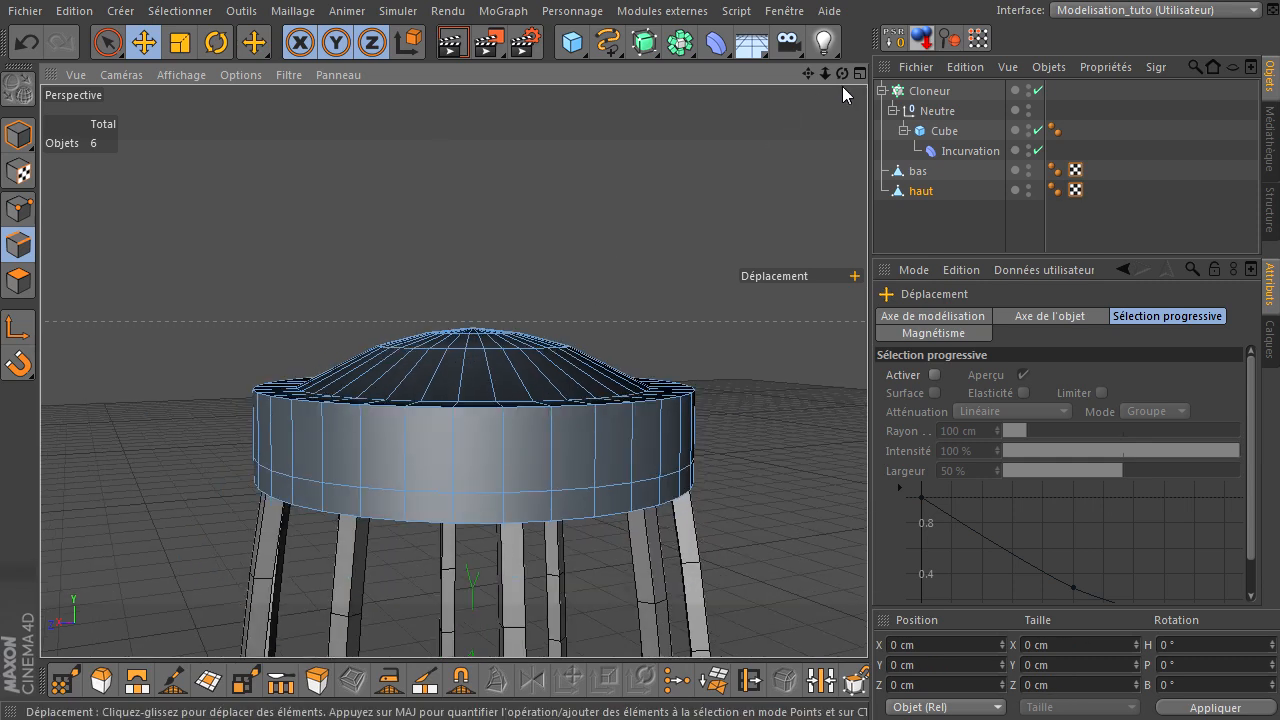
pyautogui.moveTo(842, 75); pyautogui.dragTo(867, 490)
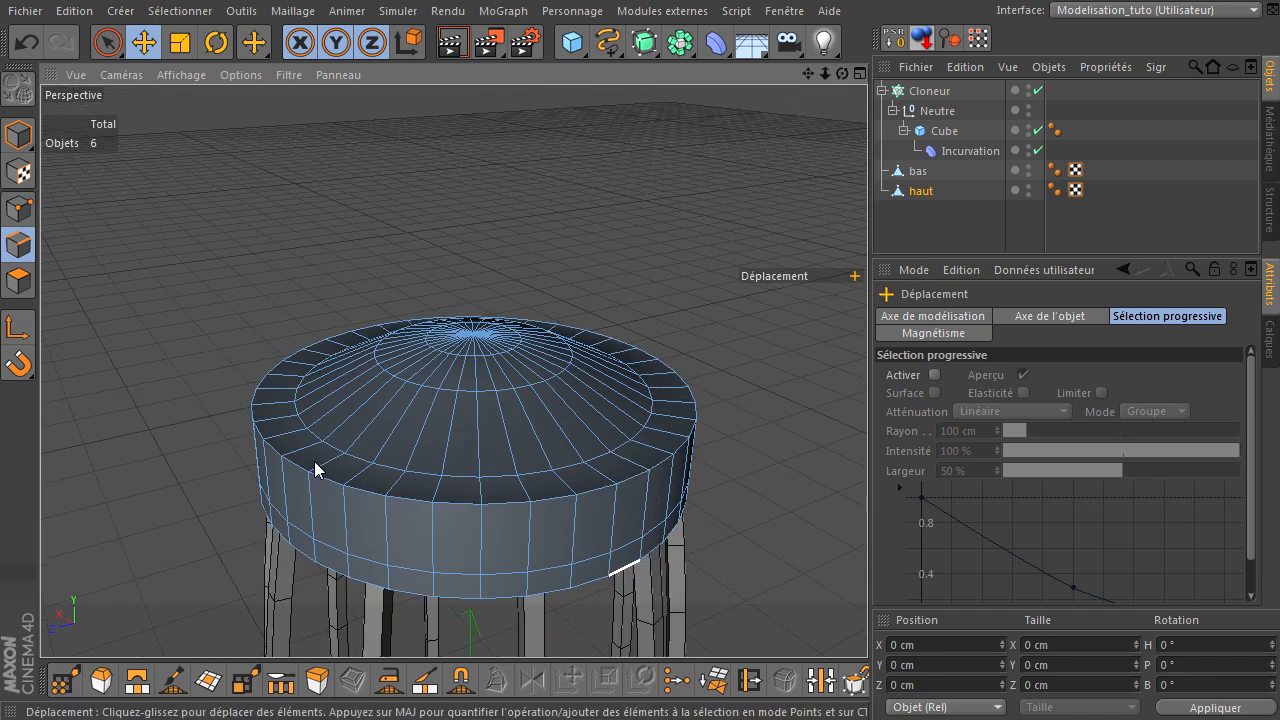
# Select three edge loops on haut: the upper outer edge, the lower outer edge, and the floor edge of the underside recess.
pyautogui.click(19, 244)
pyautogui.press('u')
pyautogui.press('l')
pyautogui.click(509, 502)
pyautogui.moveTo(871, 526); pyautogui.dragTo(863, 489)
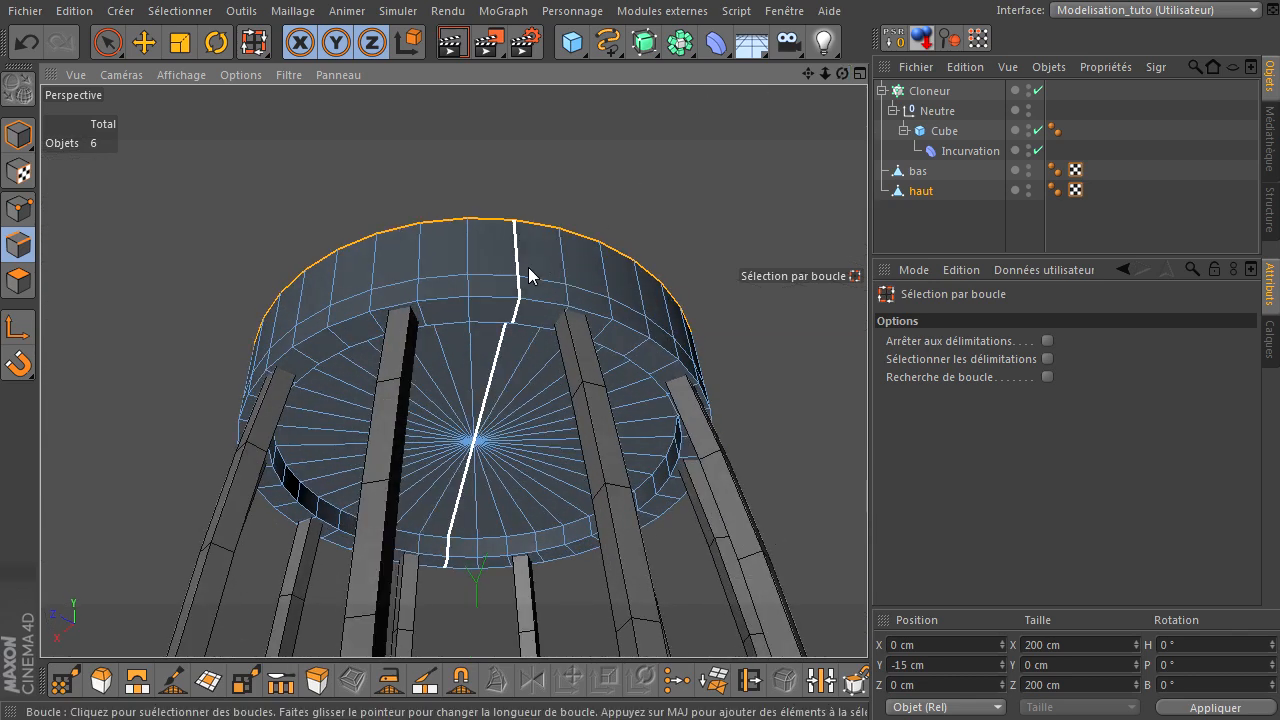
pyautogui.keyDown('shift'); pyautogui.click(499, 303); pyautogui.keyUp('shift')
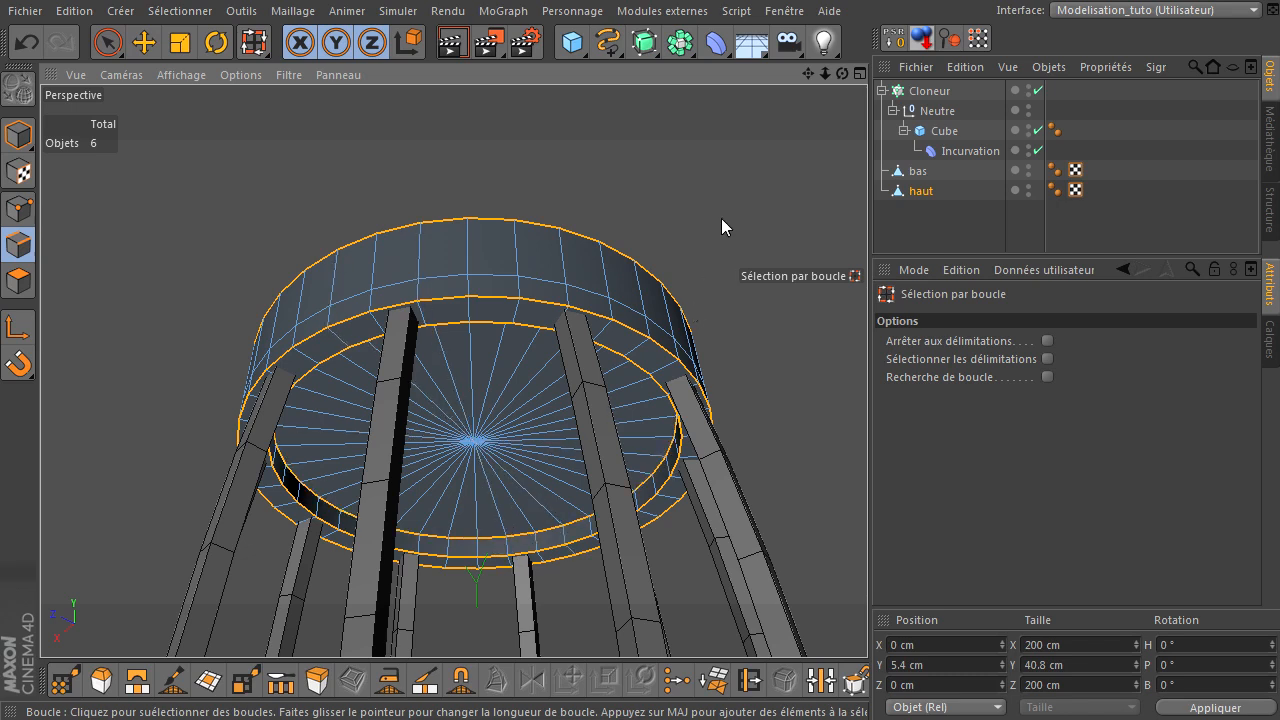
# Bevel the selected edge loops of haut with an inner offset of 1 cm and a subdivision of 1.
pyautogui.press('m')
pyautogui.press('s')
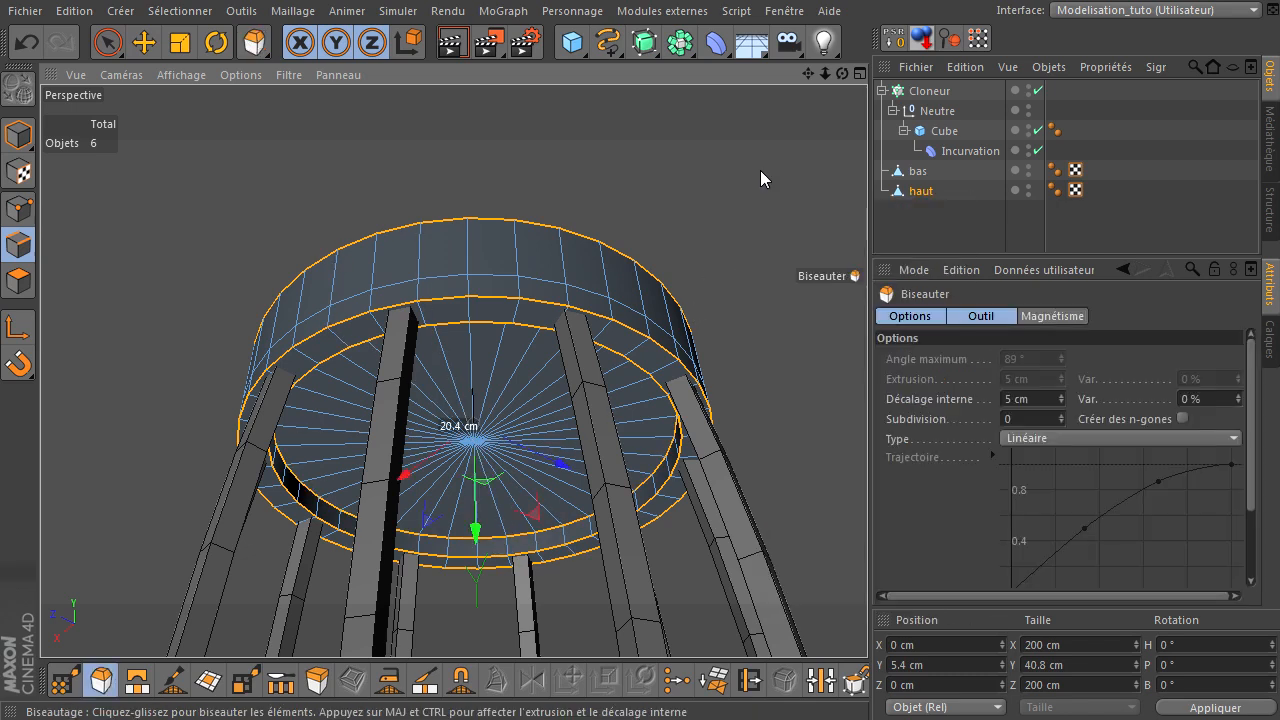
pyautogui.doubleClick(1036, 399)
pyautogui.write('11')
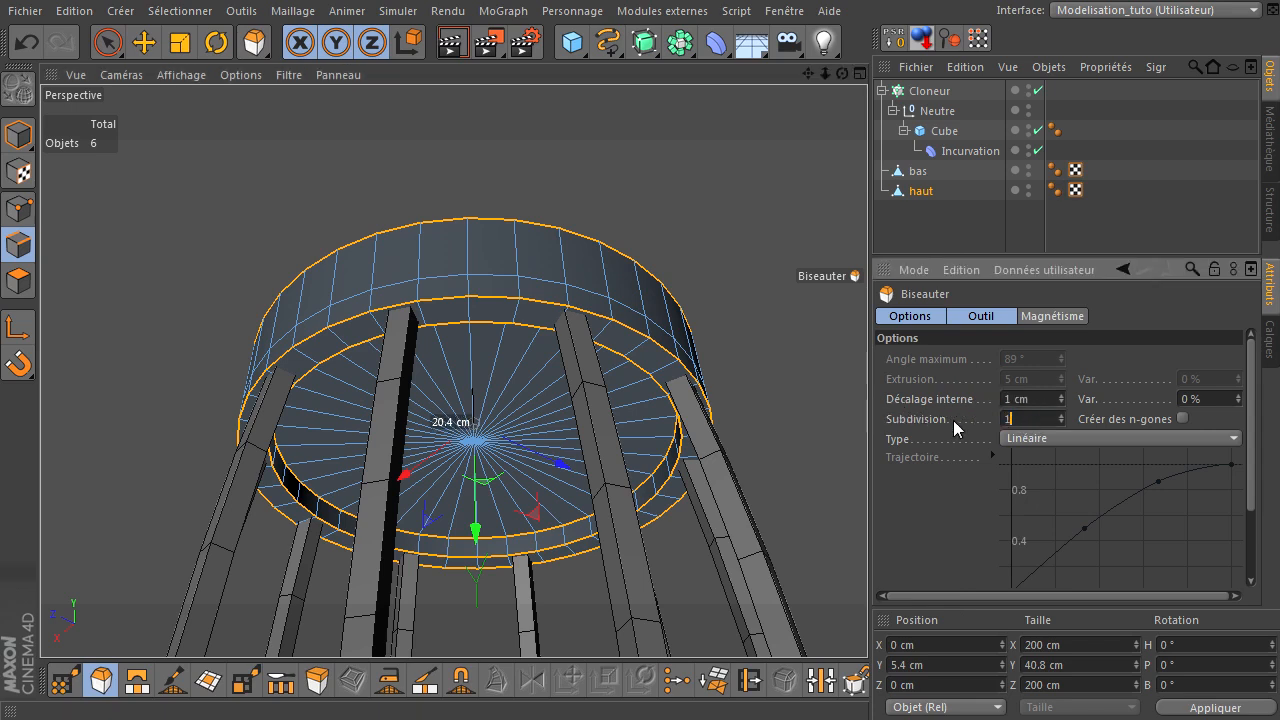
pyautogui.moveTo(1077, 254); pyautogui.dragTo(1060, 151)
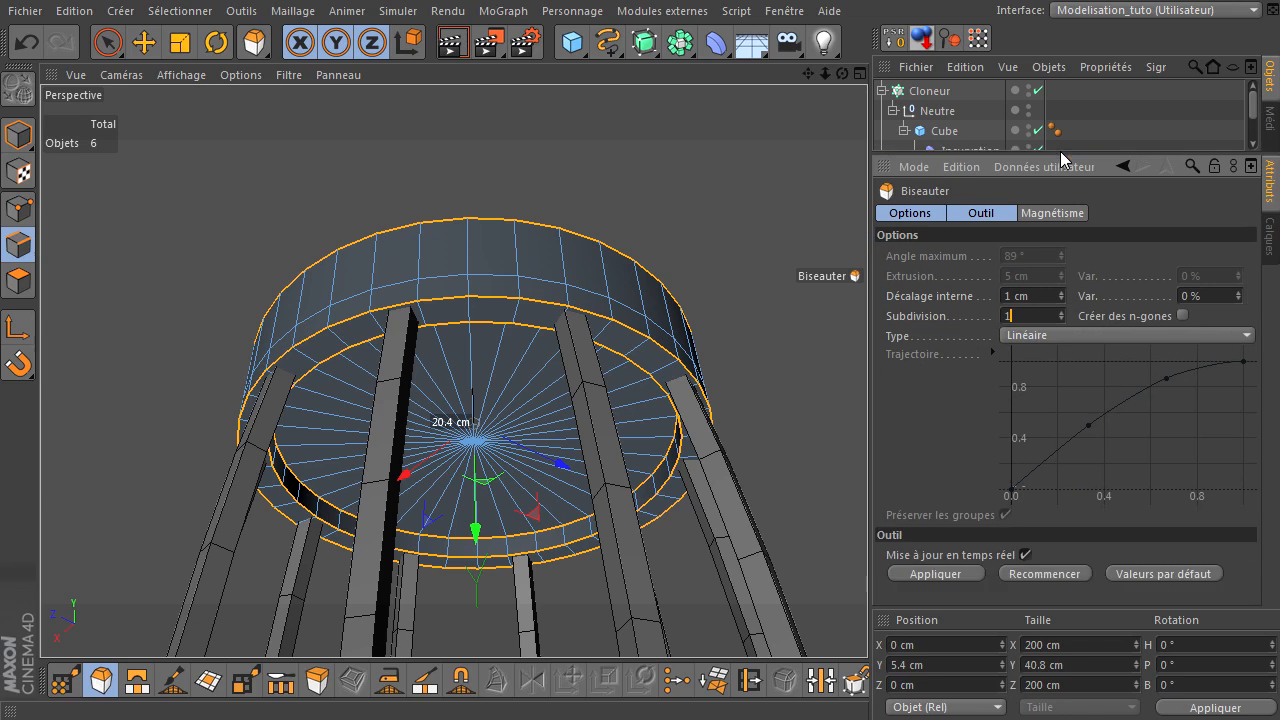
pyautogui.click(924, 573)
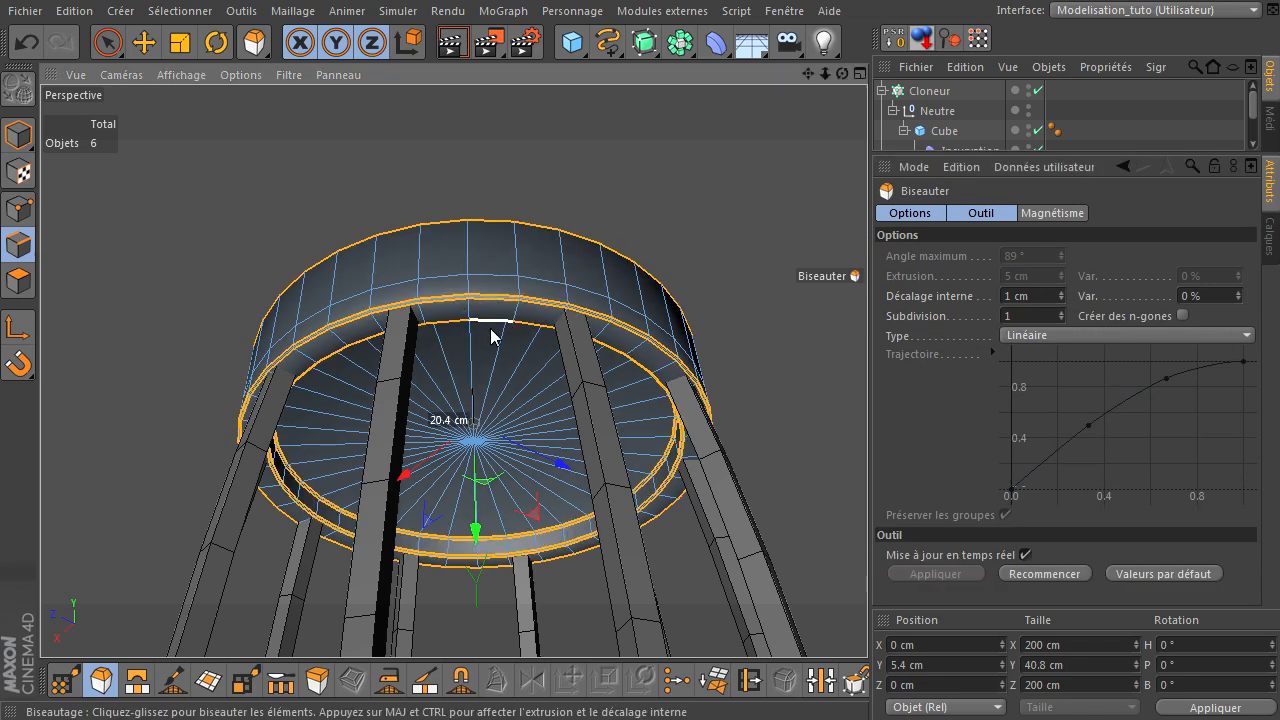
# Examine the bevelled edges of haut up close and render the view to check the domed top disc.
pyautogui.scroll(4, 490, 334)
pyautogui.scroll(2, 486, 334)
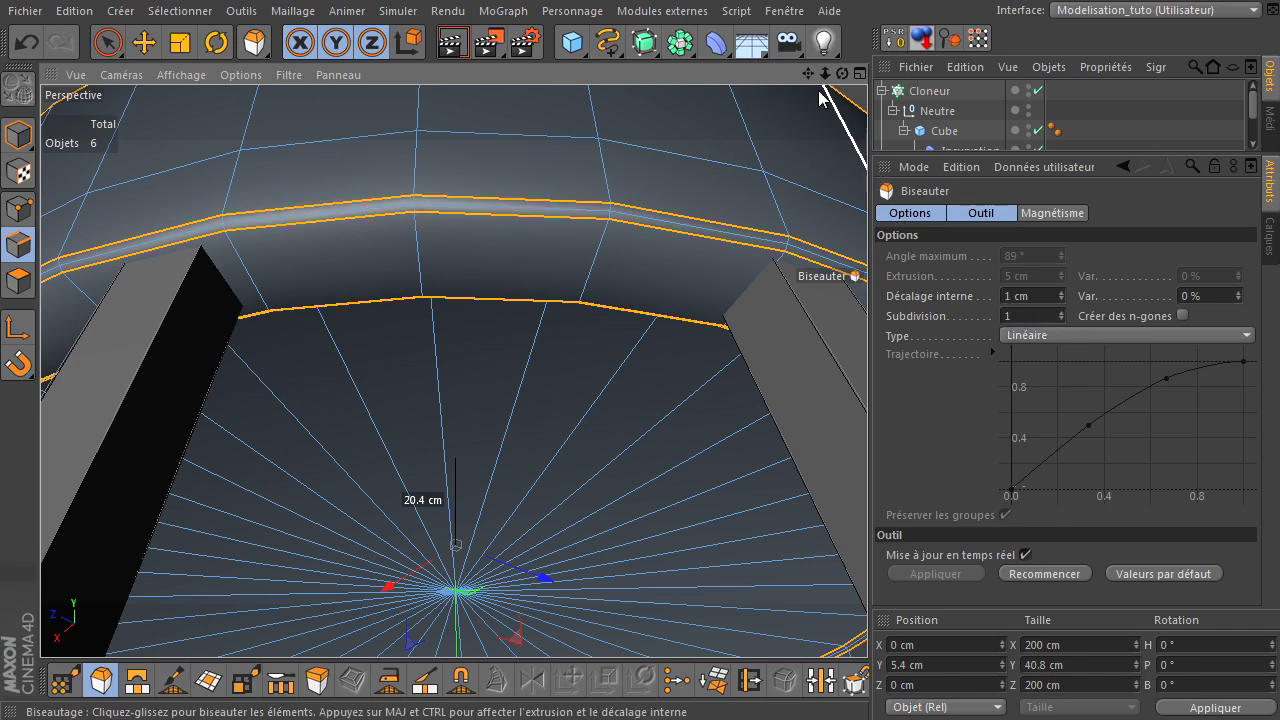
pyautogui.moveTo(825, 73)
pyautogui.mouseDown()
pyautogui.moveTo(869, 497)
pyautogui.moveTo(907, 415)
pyautogui.moveTo(867, 485)
pyautogui.moveTo(812, 532)
pyautogui.moveTo(233, 445)
pyautogui.mouseUp()
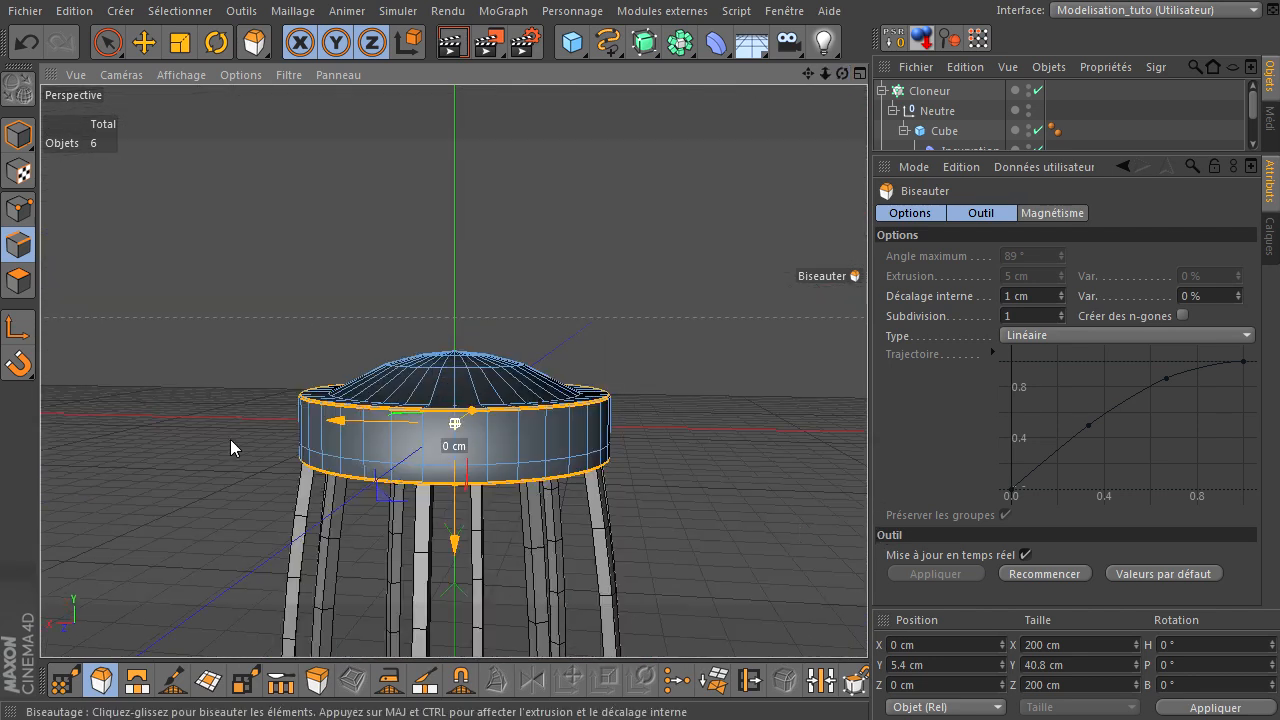
pyautogui.click(453, 42)
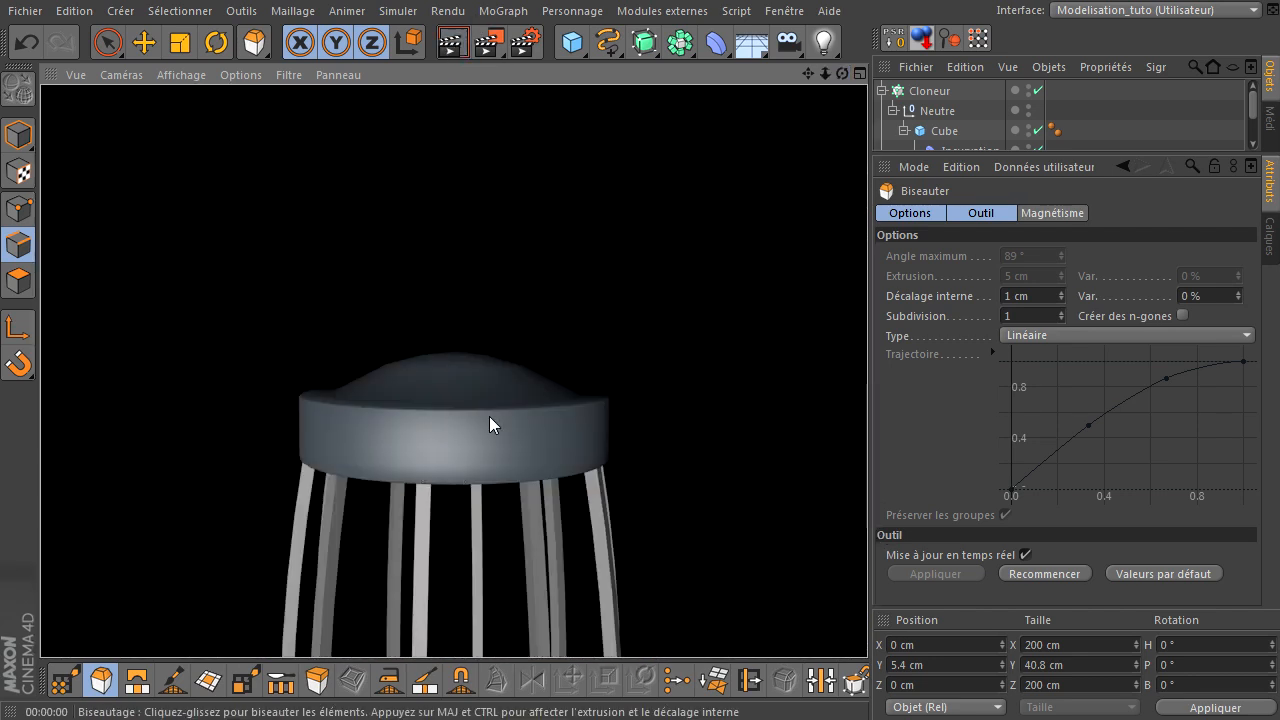
# Select three edge loops on bas: the floor edge of the recess, the upper outer edge, and the lower outer edge.
pyautogui.moveTo(808, 73); pyautogui.dragTo(867, 490)
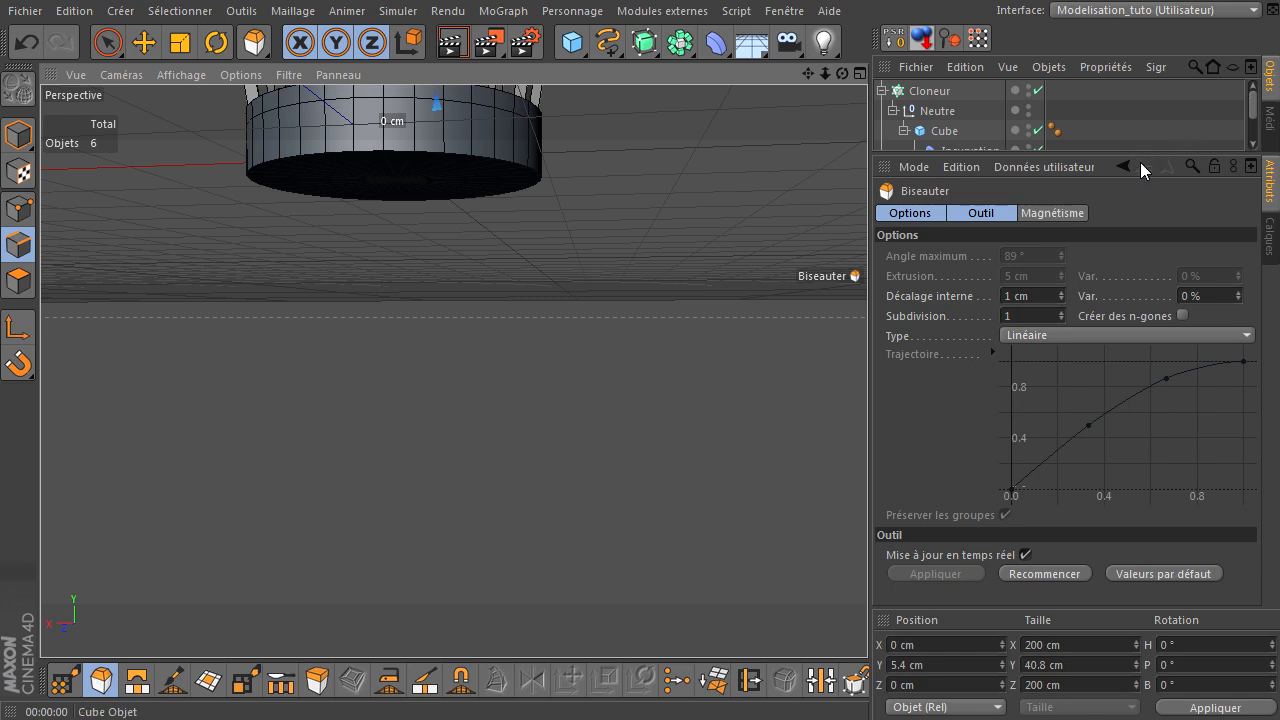
pyautogui.moveTo(1146, 156); pyautogui.dragTo(1144, 320)
pyautogui.click(918, 171)
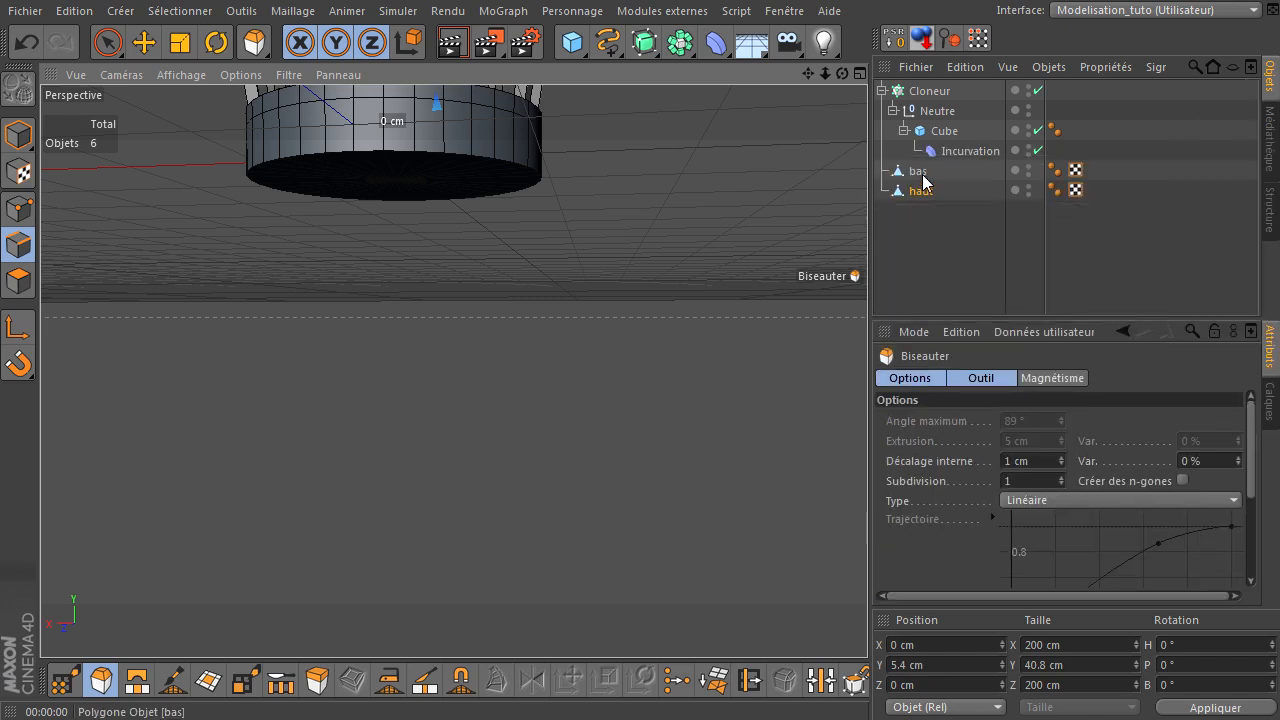
pyautogui.press('o')
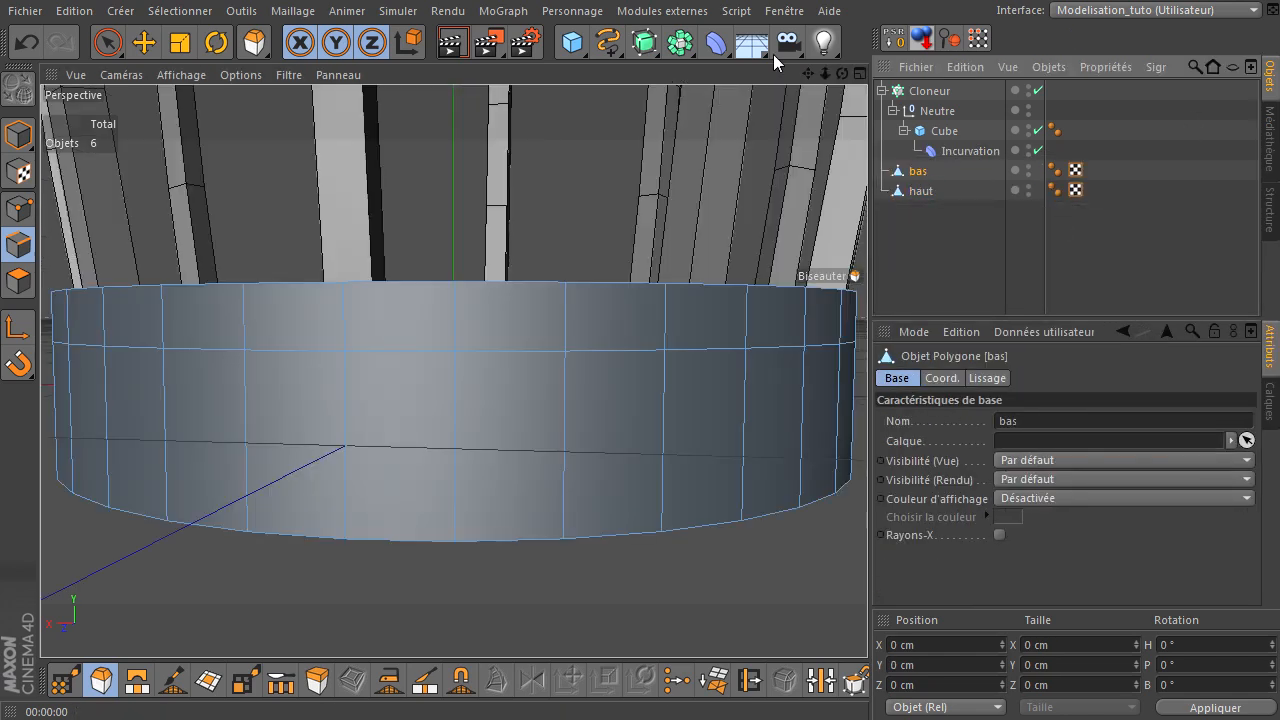
pyautogui.moveTo(825, 73); pyautogui.dragTo(857, 482)
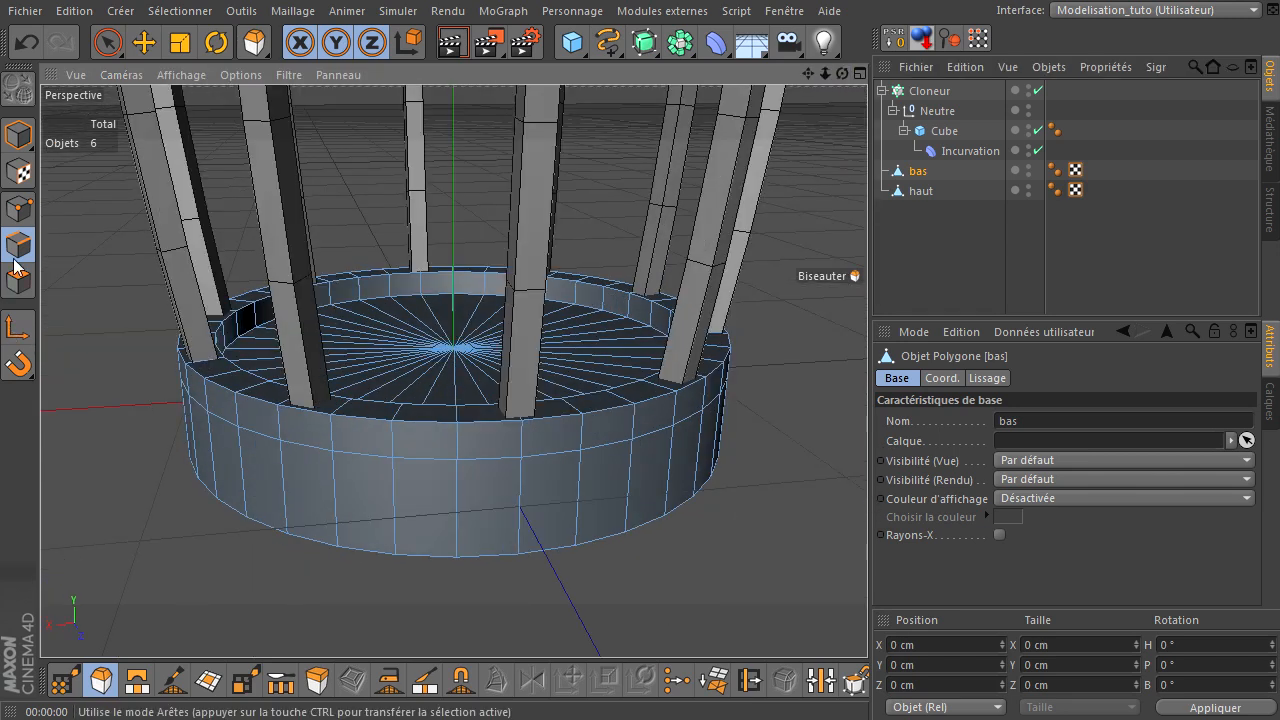
pyautogui.press('u')
pyautogui.press('l')
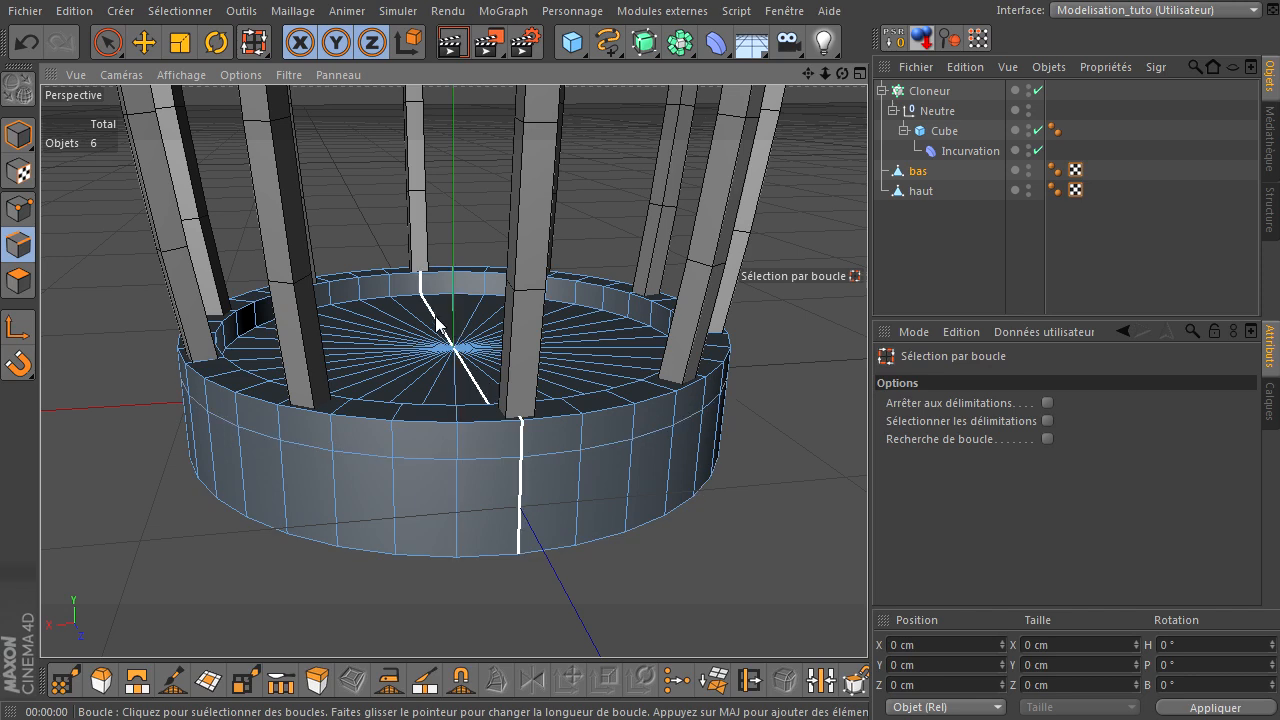
pyautogui.click(443, 292)
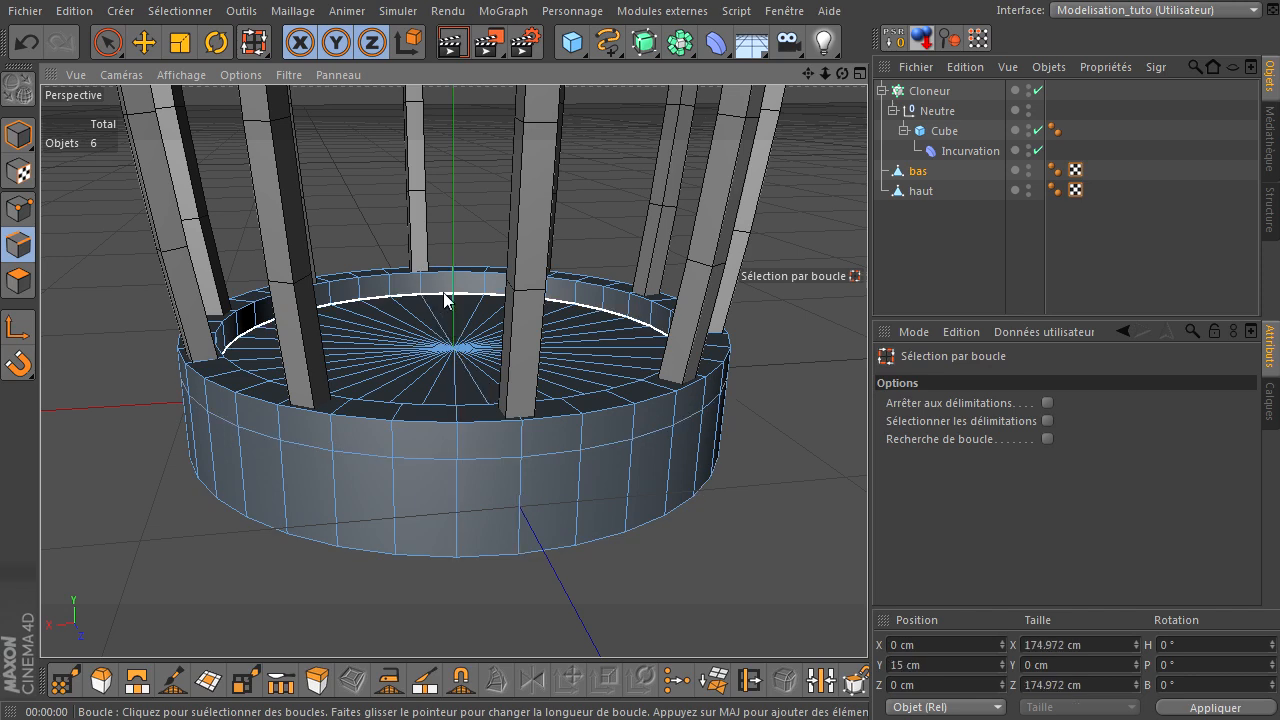
pyautogui.keyDown('shift'); pyautogui.click(480, 420); pyautogui.keyUp('shift')
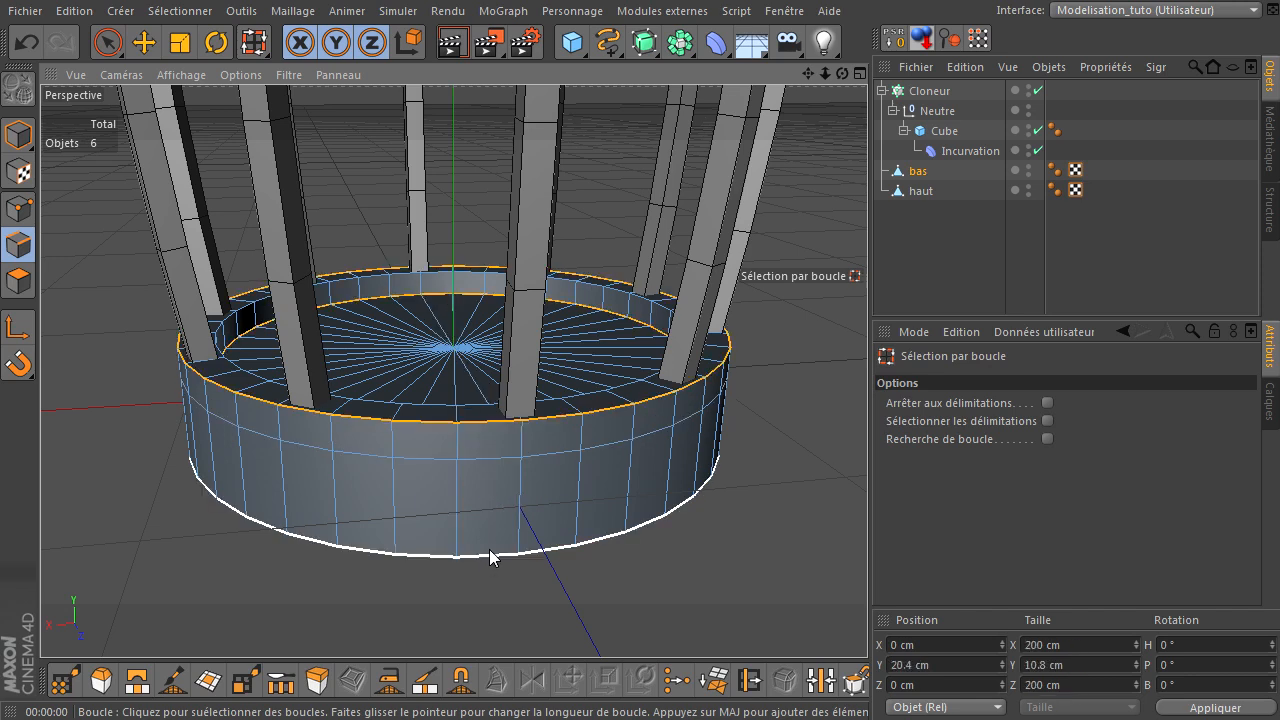
pyautogui.keyDown('shift'); pyautogui.click(489, 549); pyautogui.keyUp('shift')
pyautogui.moveTo(863, 501); pyautogui.dragTo(806, 113)
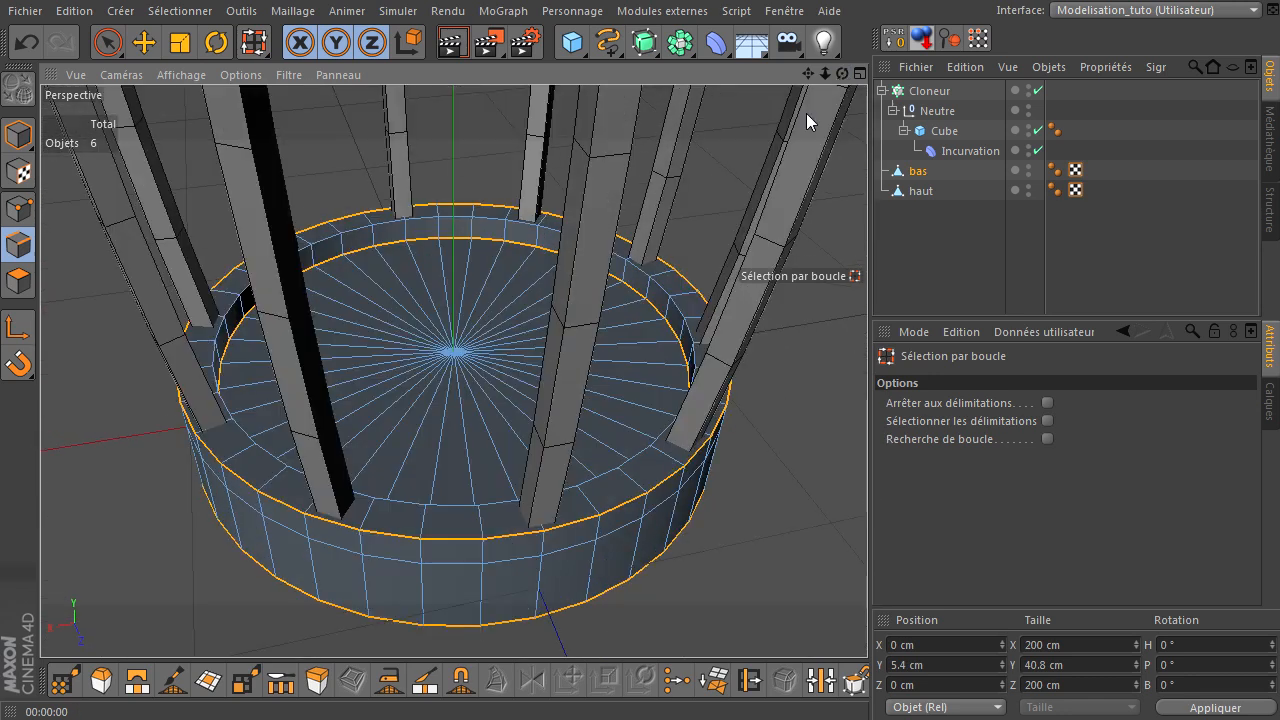
# Bevel the selected edge loops of bas with an inner offset of 1 cm and a subdivision of 1.
pyautogui.press('m')
pyautogui.press('s')
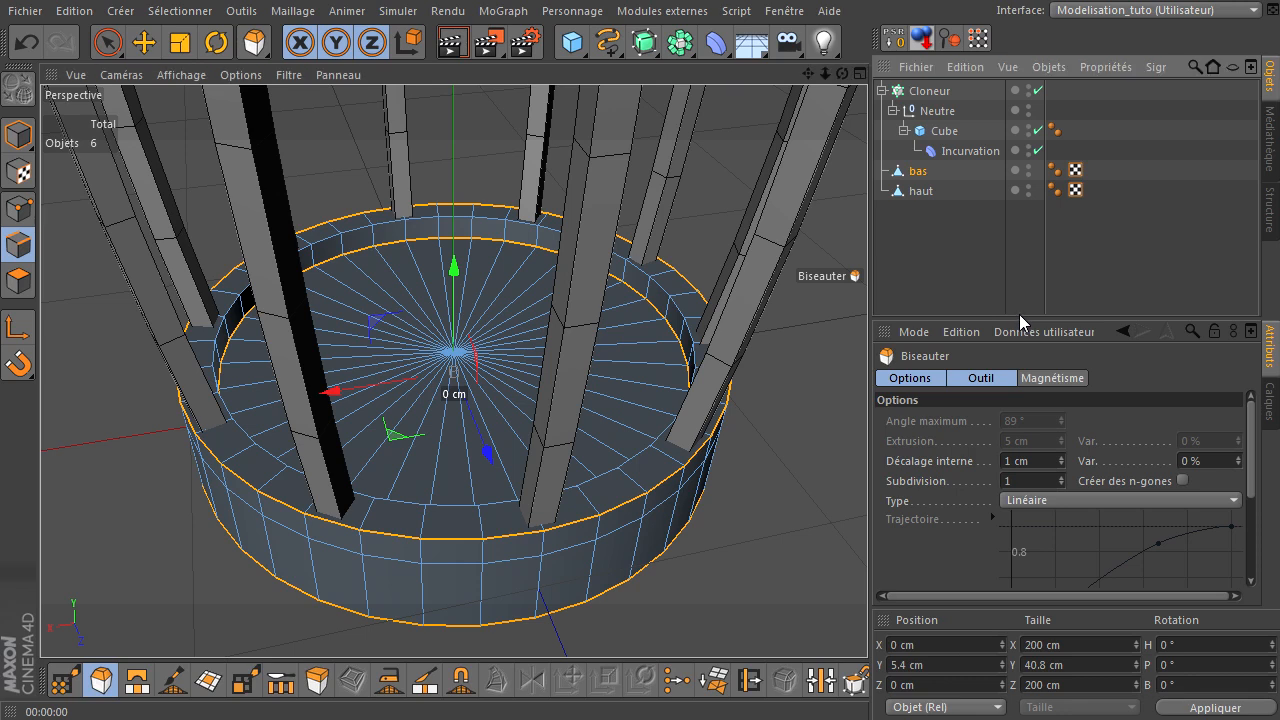
pyautogui.moveTo(1015, 316); pyautogui.dragTo(1011, 233)
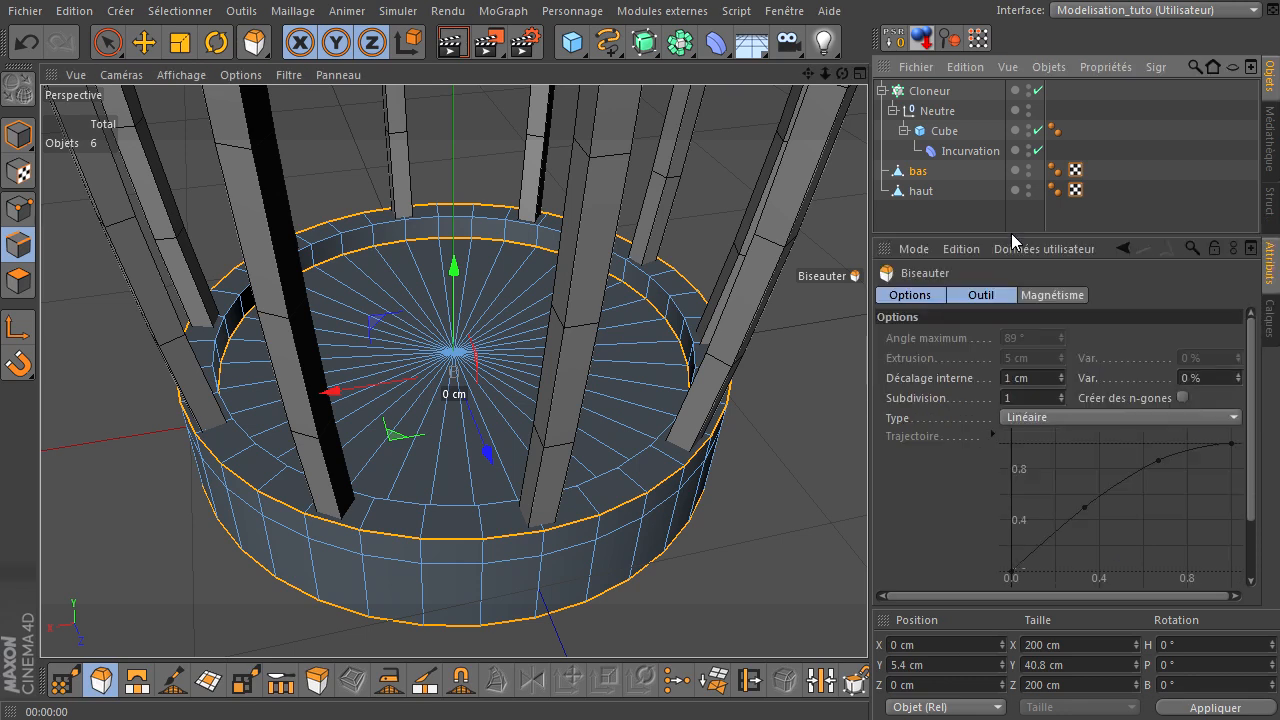
pyautogui.moveTo(1248, 507); pyautogui.dragTo(1249, 586)
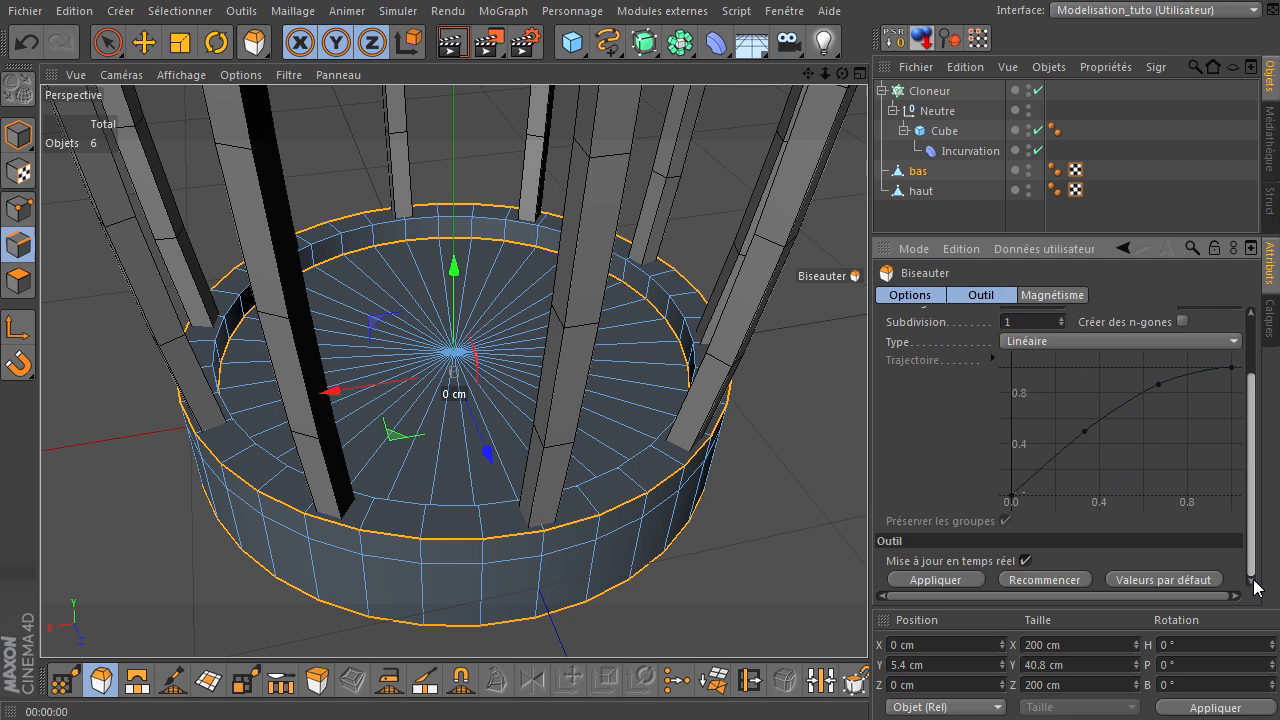
pyautogui.click(959, 579)
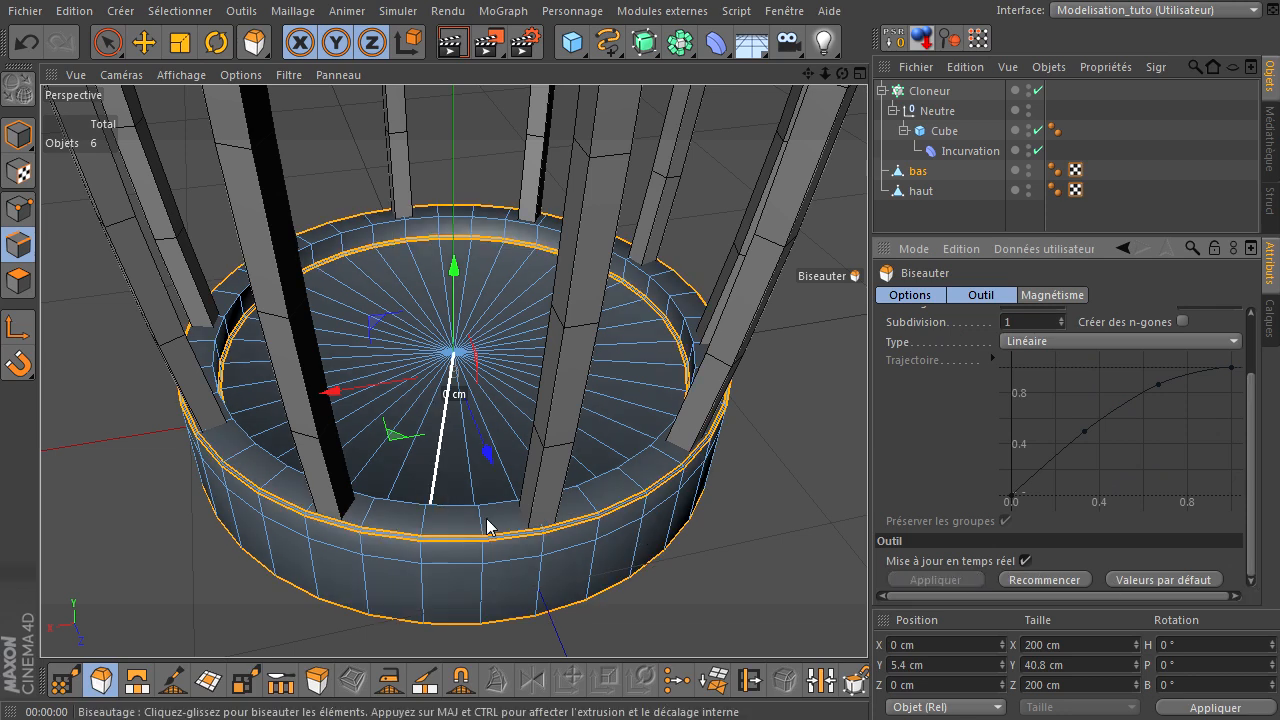
# Deselect all objects and render the view to check the bevelled edges of bas.
pyautogui.click(953, 212)
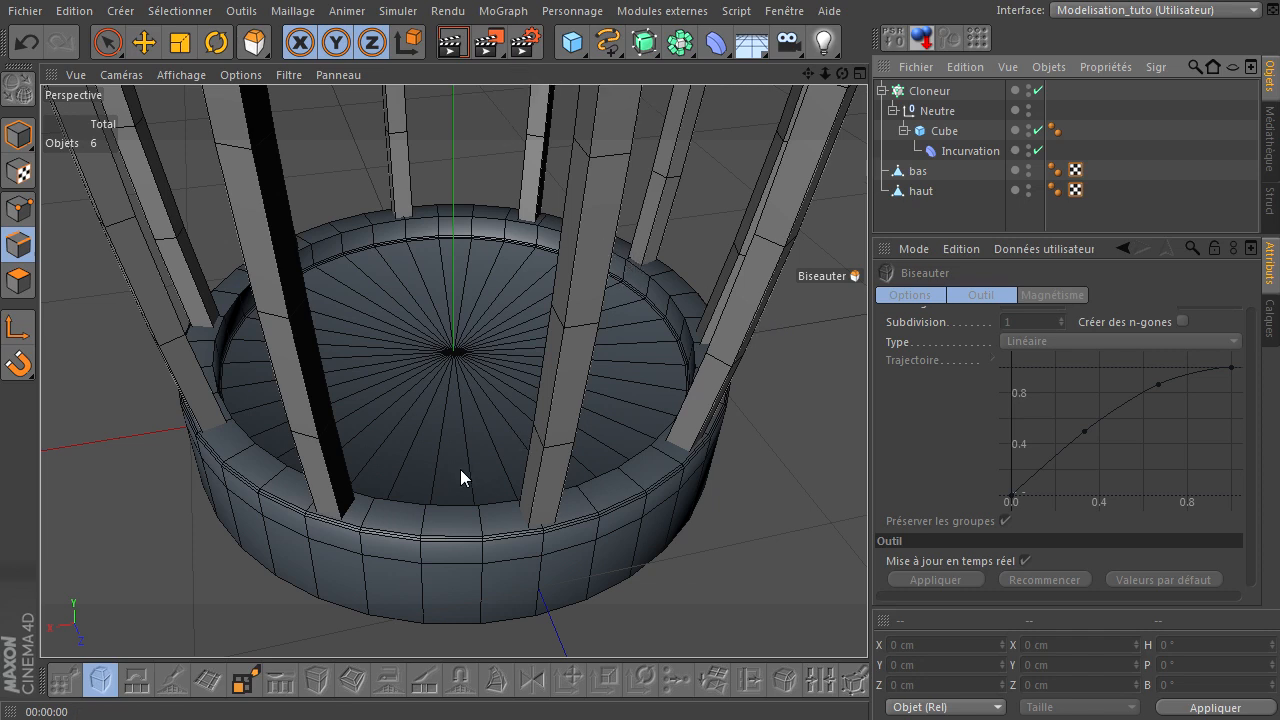
pyautogui.keyDown('alt'); pyautogui.moveTo(460, 478); pyautogui.dragTo(417, 491); pyautogui.keyUp('alt')
pyautogui.click(455, 48)
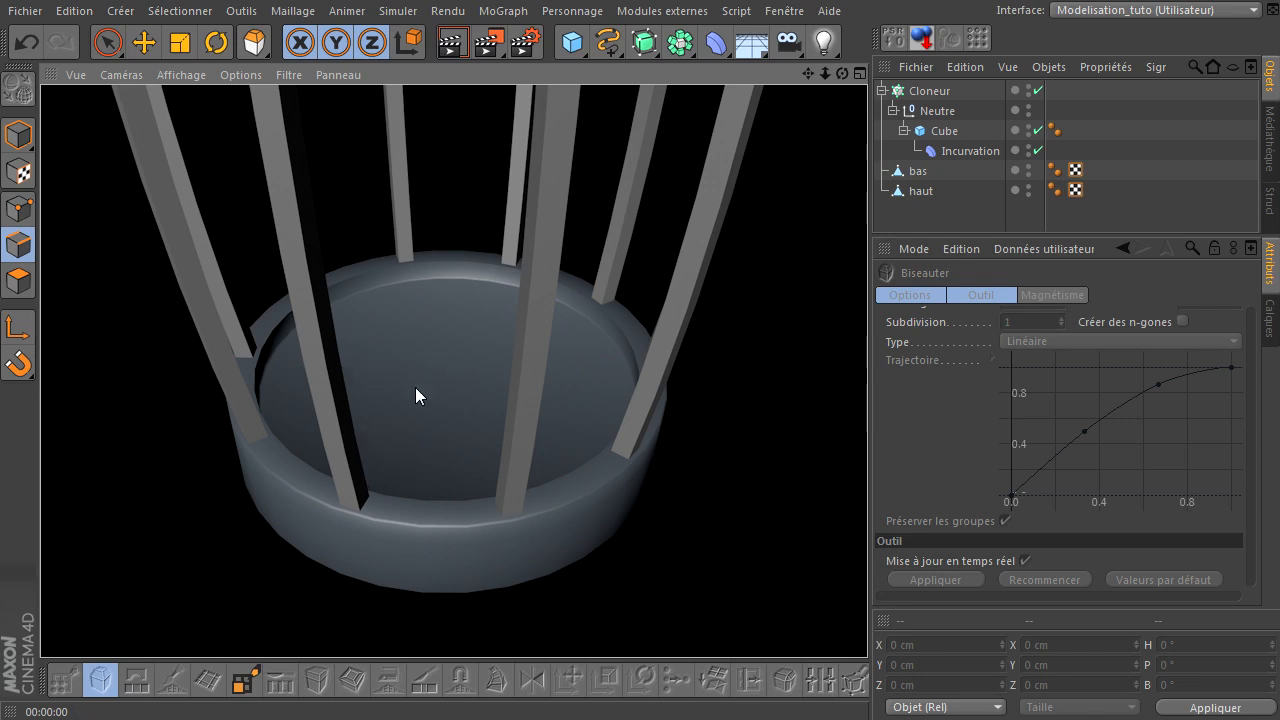
# Enable the bevel option on the Cube used for the cloned bars and render the view to check them.
pyautogui.click(942, 133)
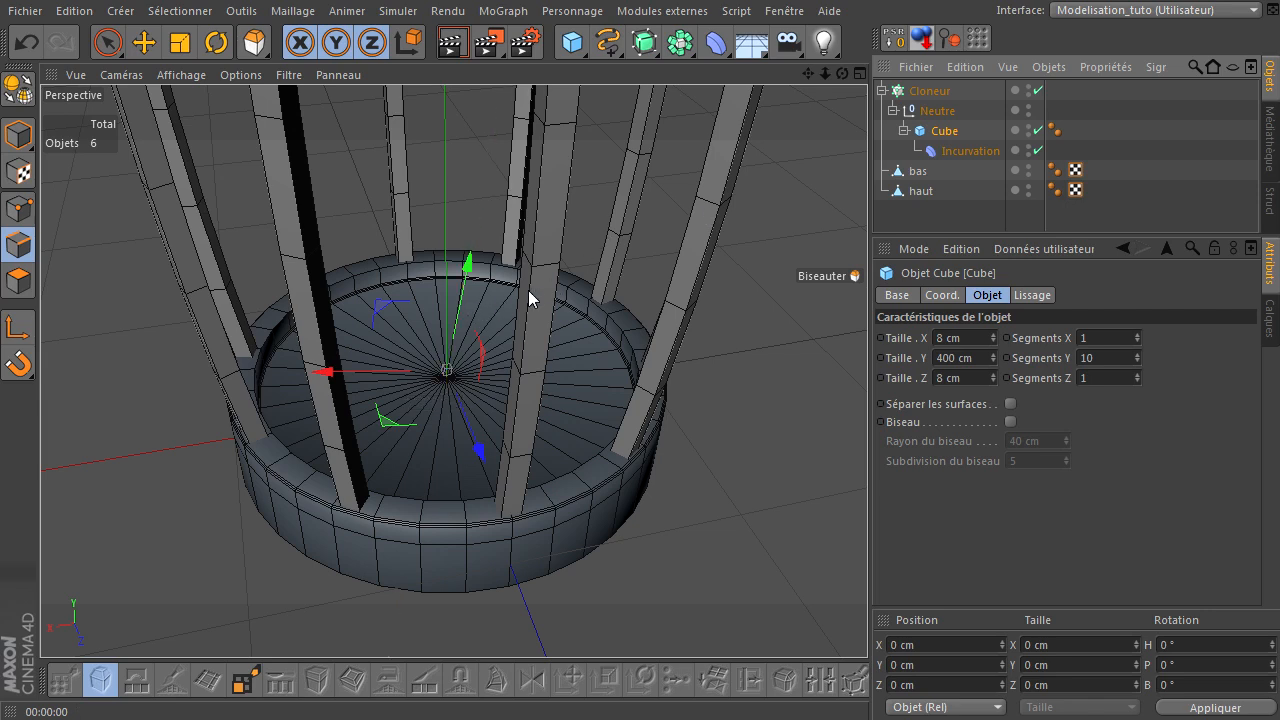
pyautogui.scroll(2, 524, 294)
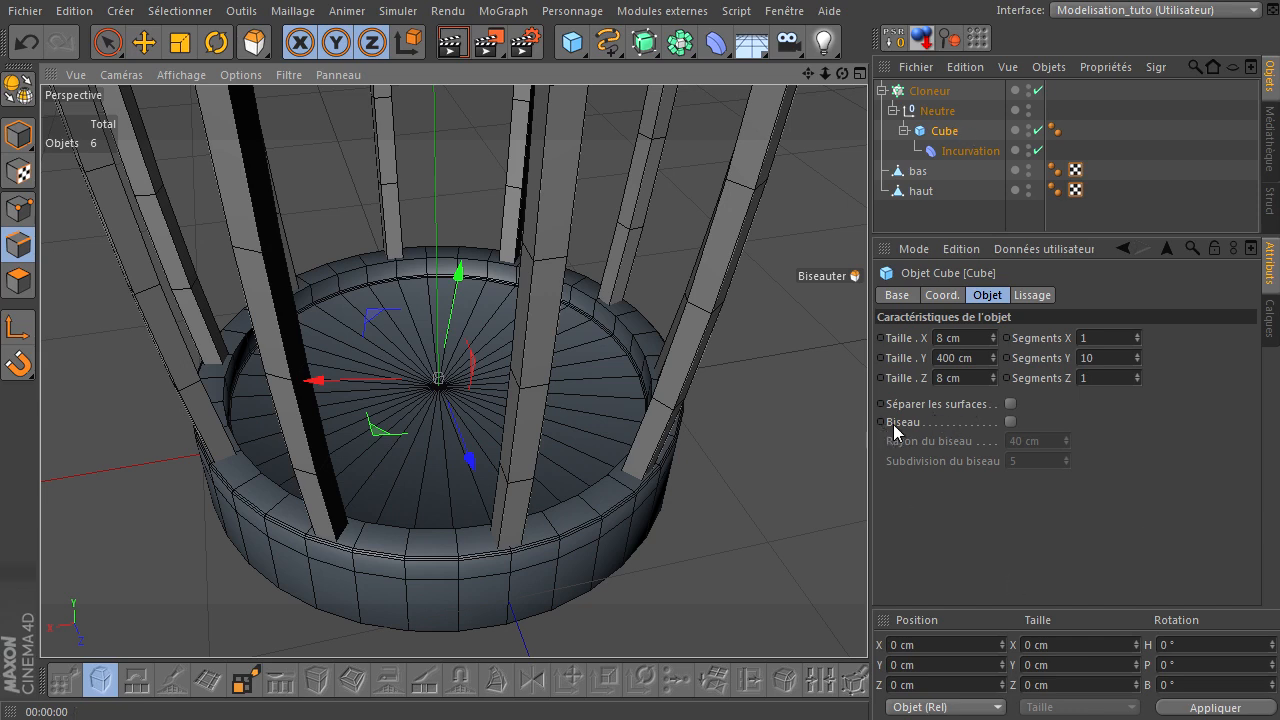
pyautogui.click(1010, 422)
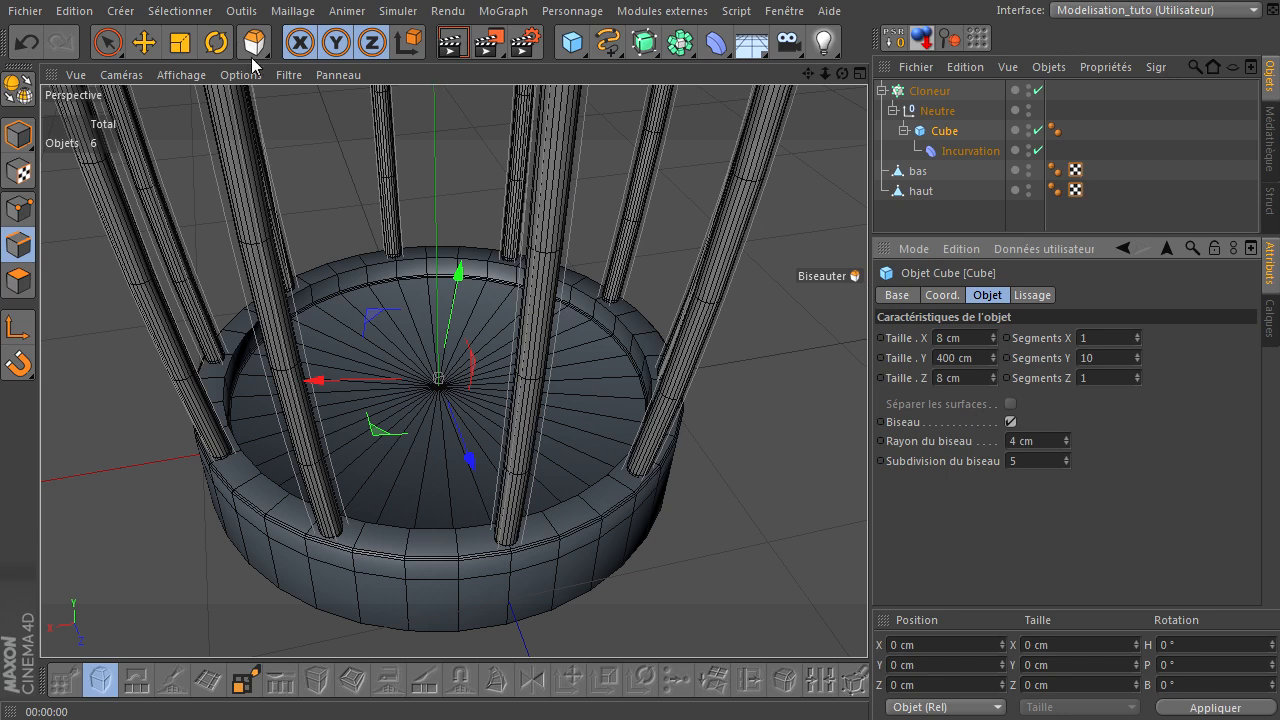
pyautogui.click(452, 42)
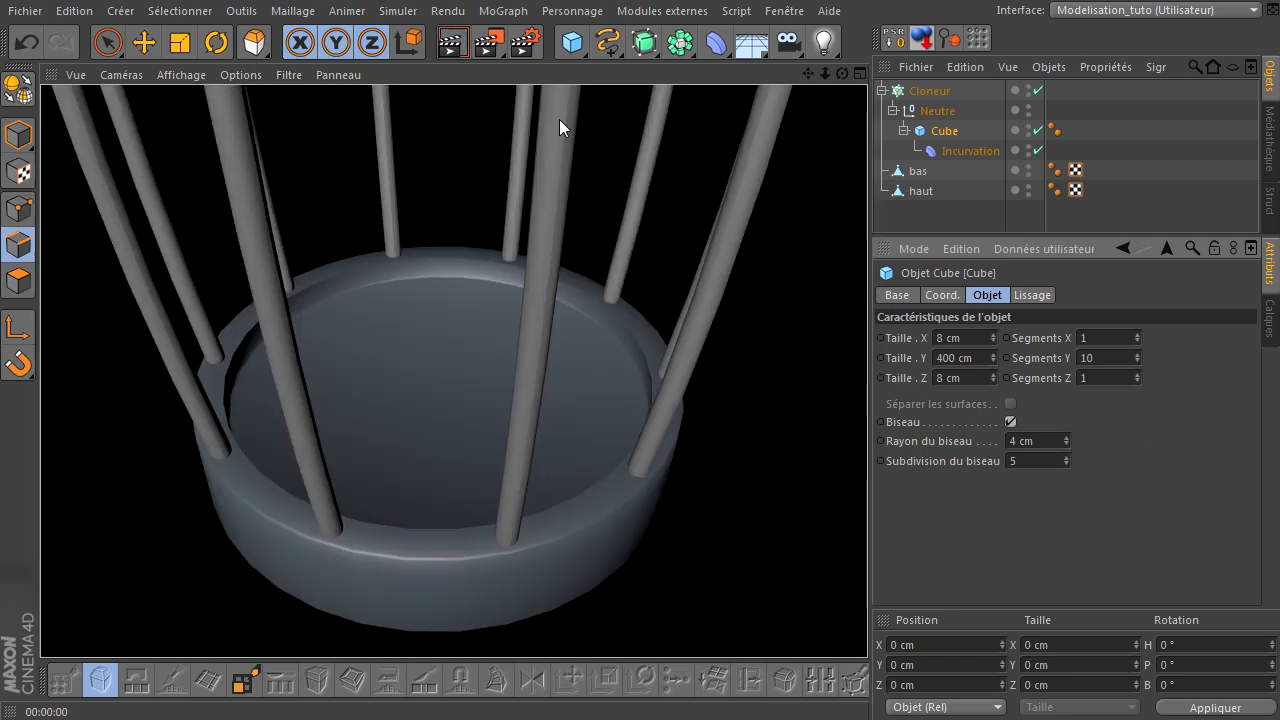
# Set the Cube's bevel radius to 1 cm and its bevel subdivision to 3, and render the view.
pyautogui.click(940, 131)
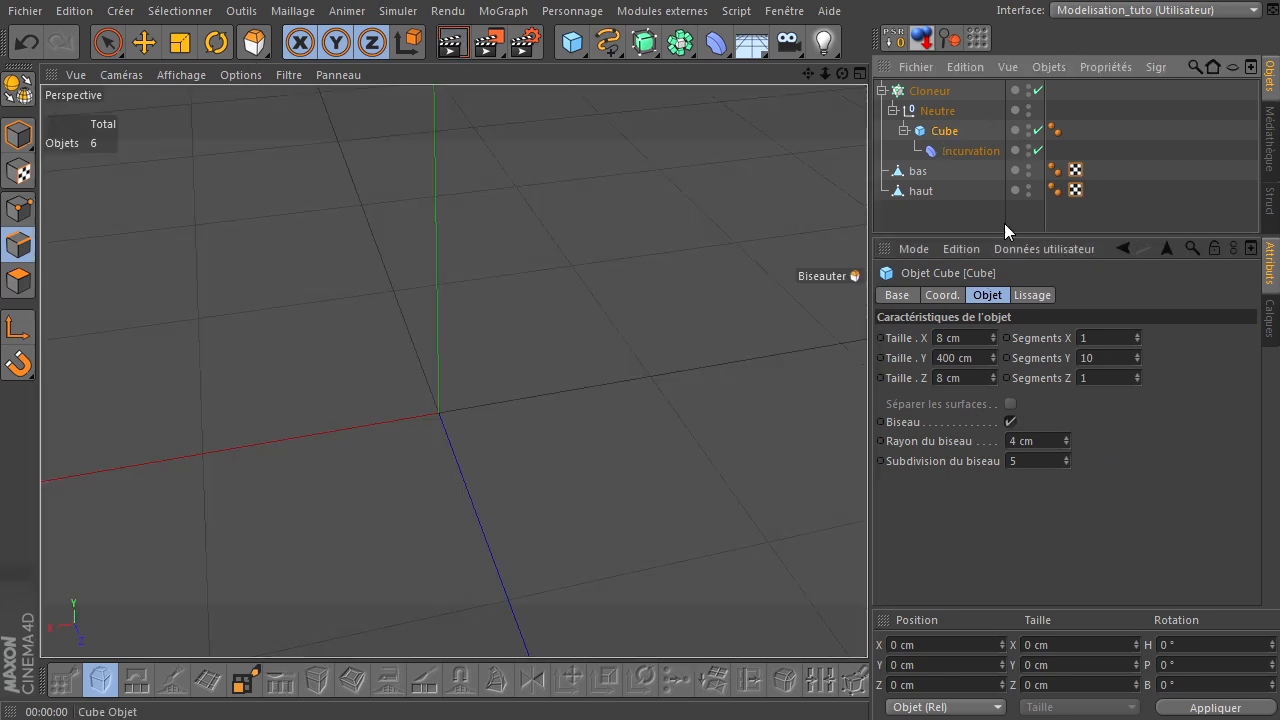
pyautogui.doubleClick(1038, 441)
pyautogui.doubleClick(1043, 459)
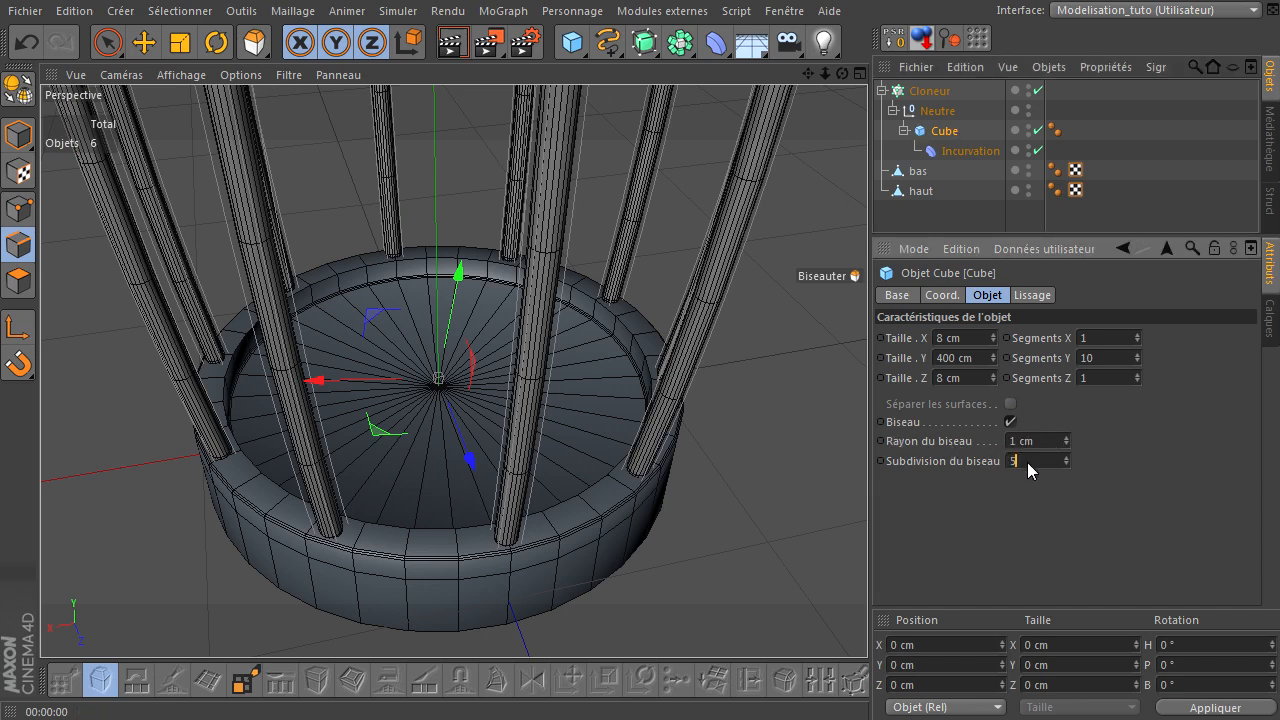
pyautogui.write('3')
pyautogui.press('Return')
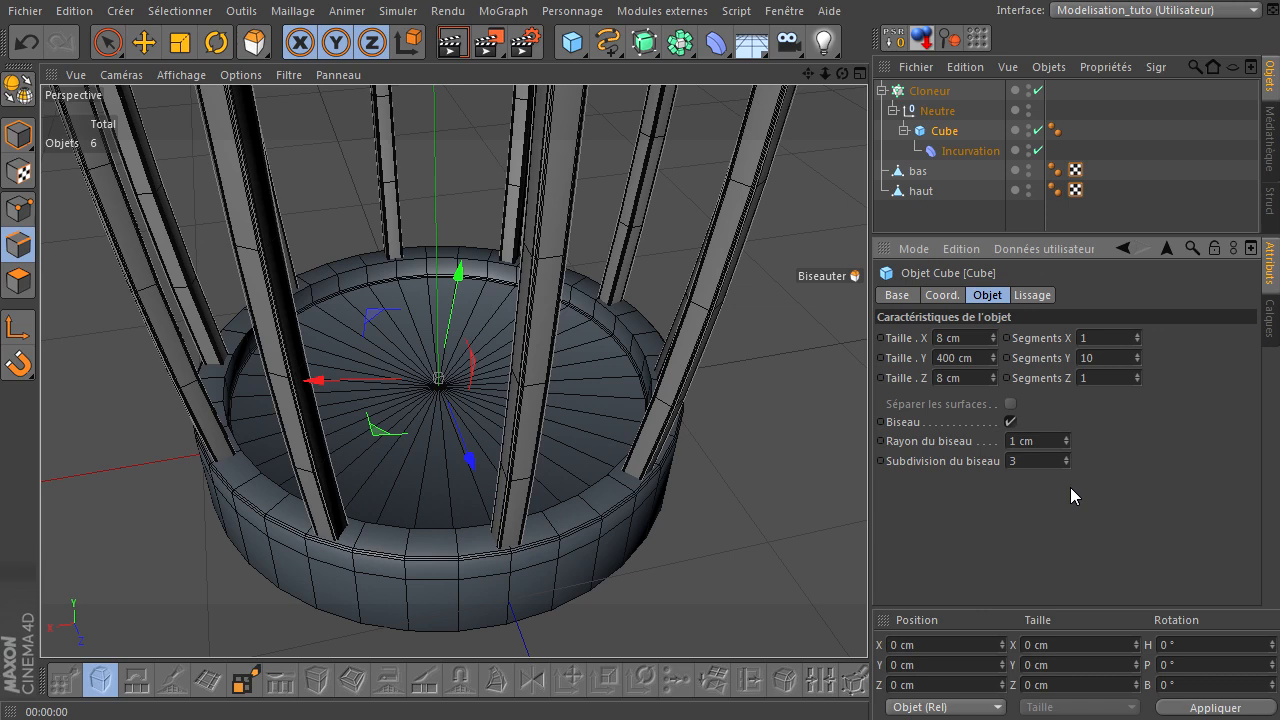
pyautogui.click(451, 47)
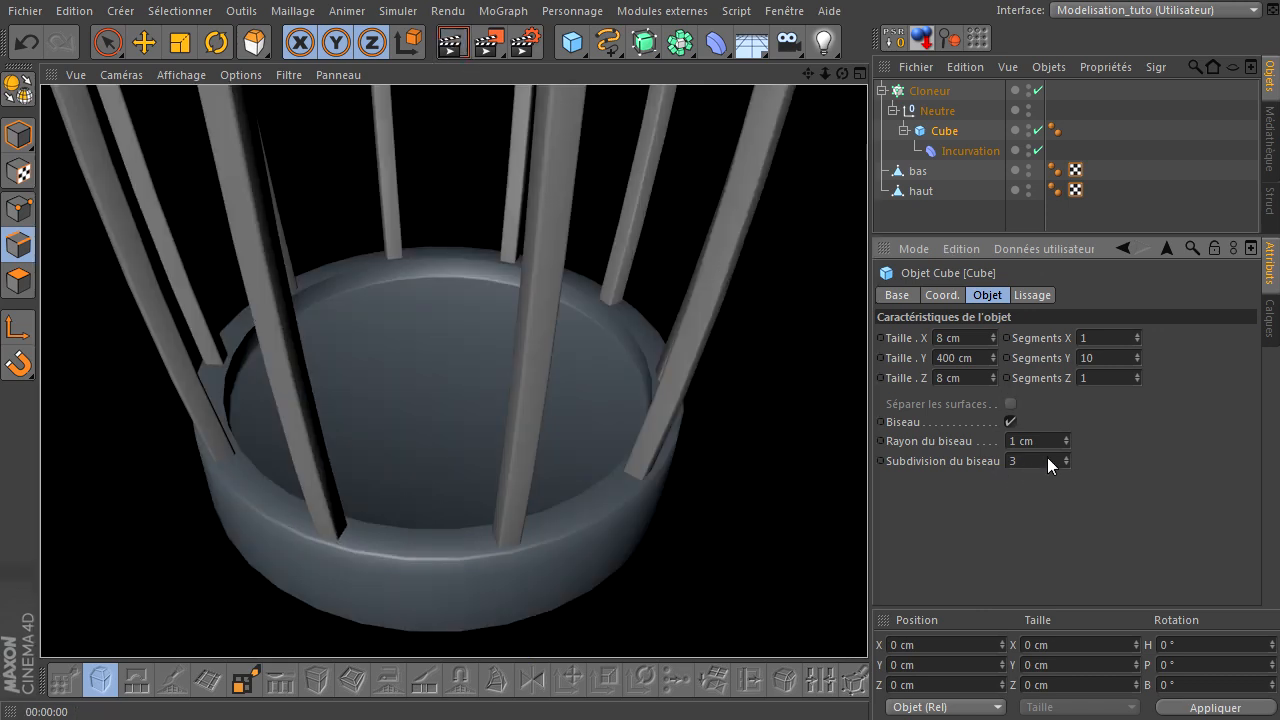
# Set the Cube's bevel radius to 0.5 cm and render the view to check the bars' edges.
pyautogui.write('0.5')
pyautogui.press('Return')
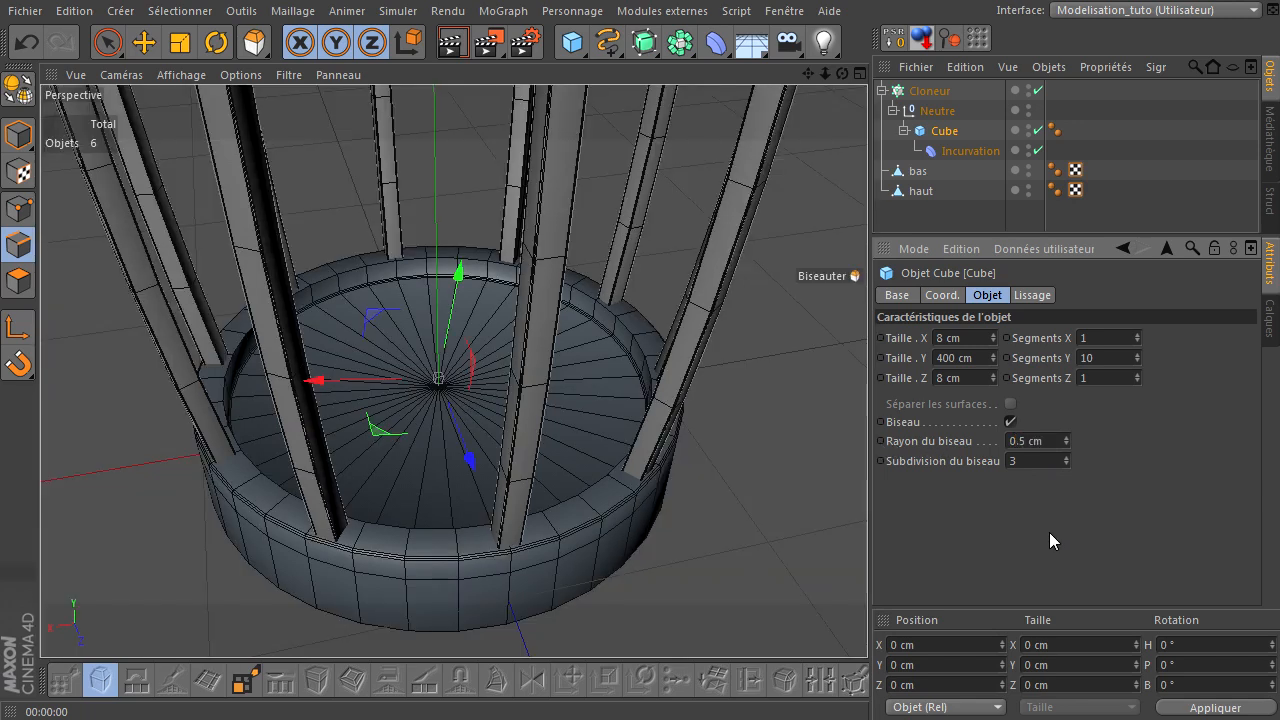
pyautogui.click(451, 47)
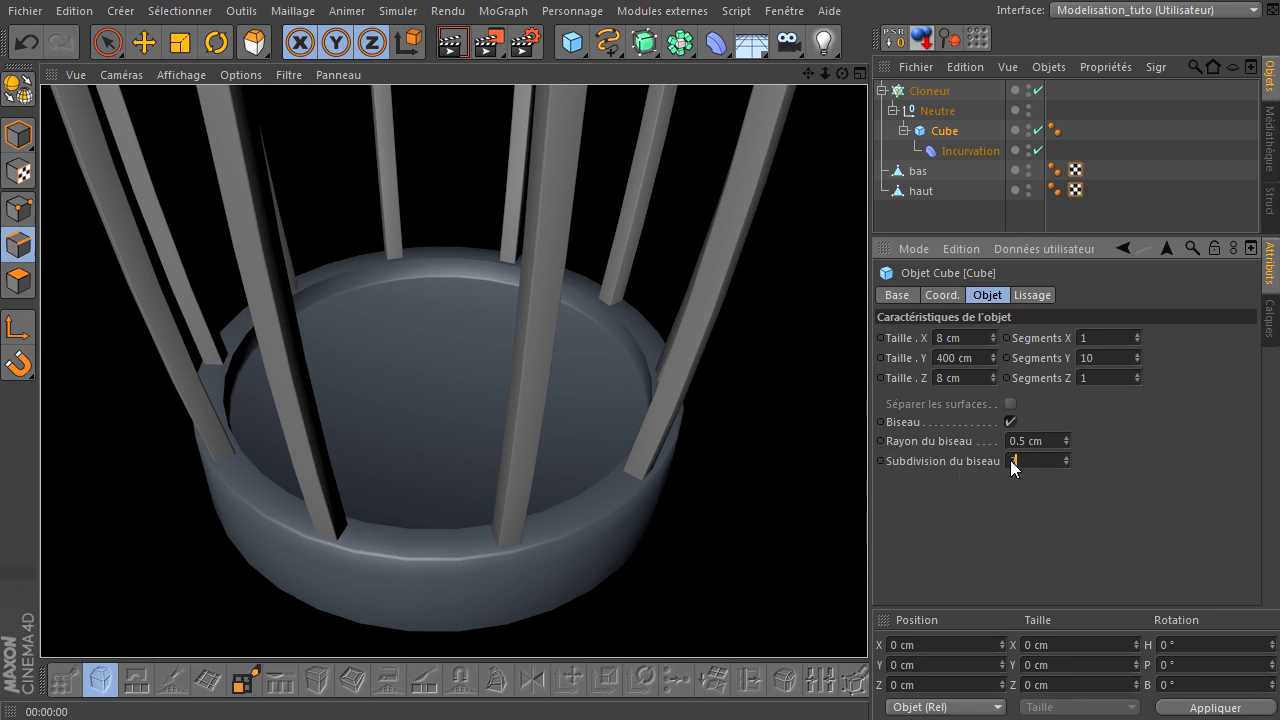
# Try a bevel subdivision of 2 on the Cube, settle on 1, and render the view to compare the bars.
pyautogui.write('2')
pyautogui.press('Return')
pyautogui.click(466, 47)
pyautogui.press('Return')
pyautogui.click(449, 46)
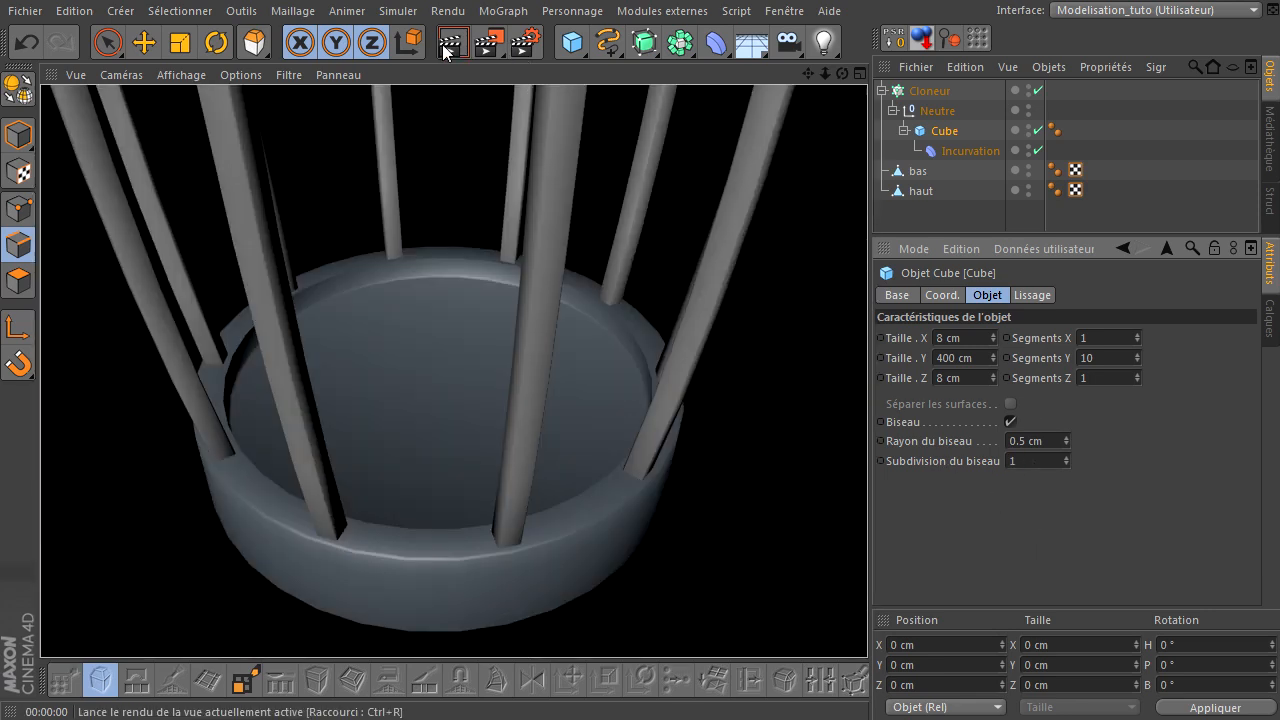
pyautogui.scroll(-10, 490, 418)
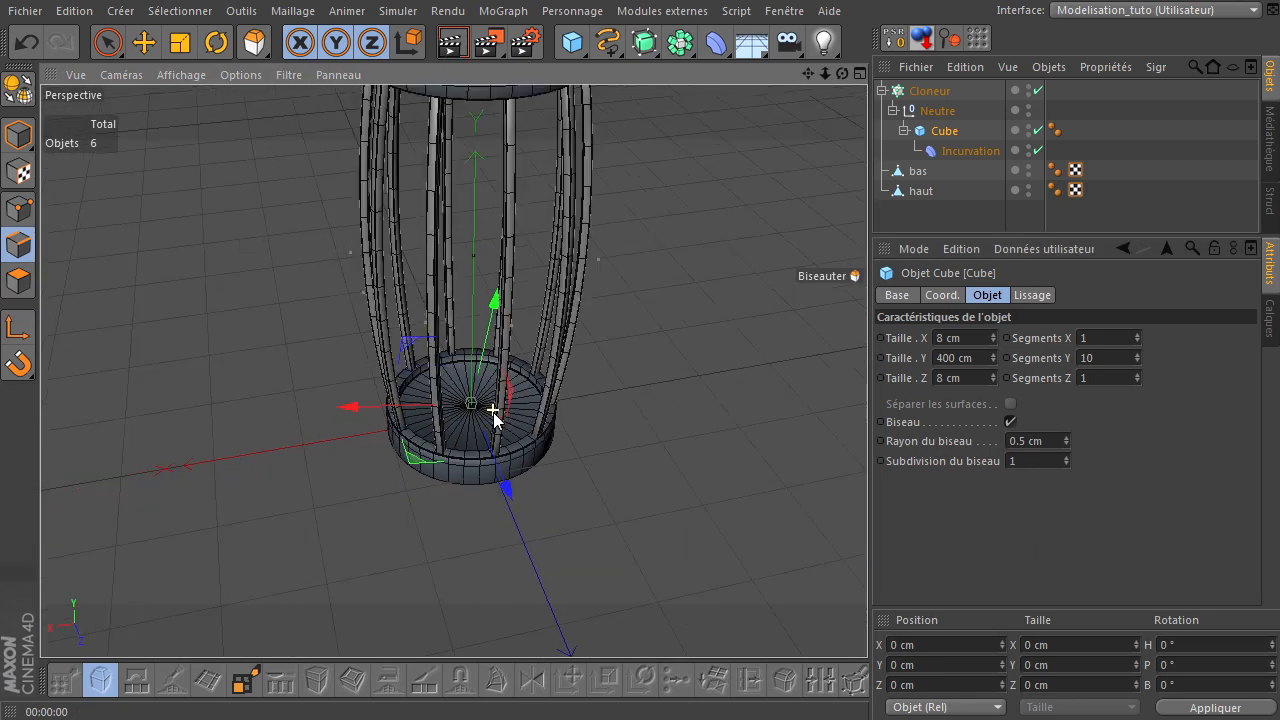
# Render the view to check the bars' bevelled edges and inspect the whole lantern up to its domed top.
pyautogui.click(463, 51)
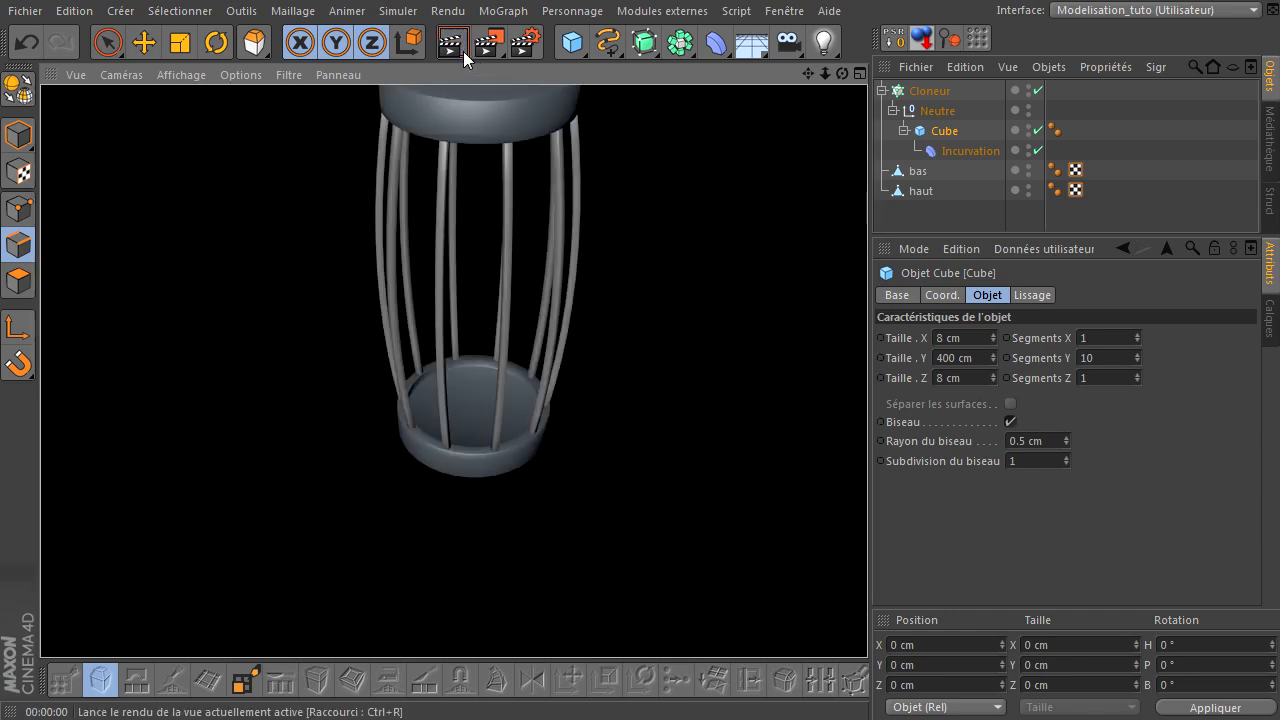
pyautogui.moveTo(811, 70); pyautogui.dragTo(867, 490)
pyautogui.moveTo(840, 73); pyautogui.dragTo(867, 490)
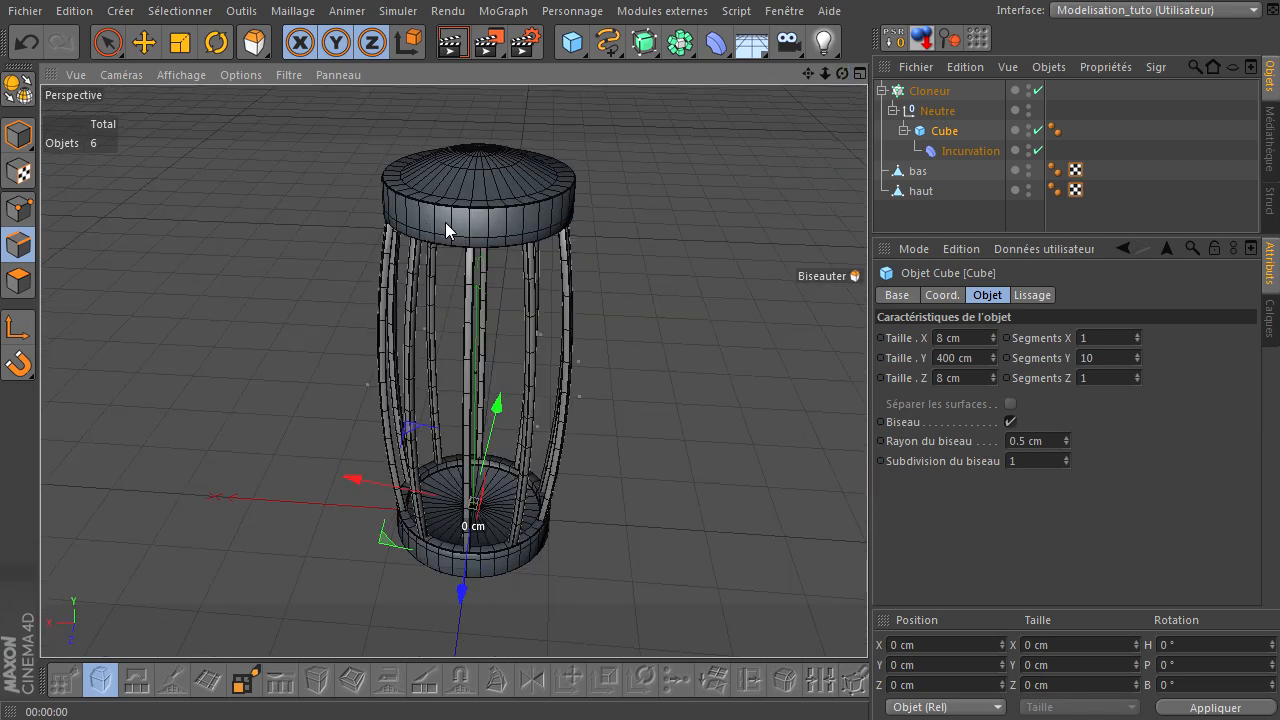
pyautogui.scroll(5, 477, 270)
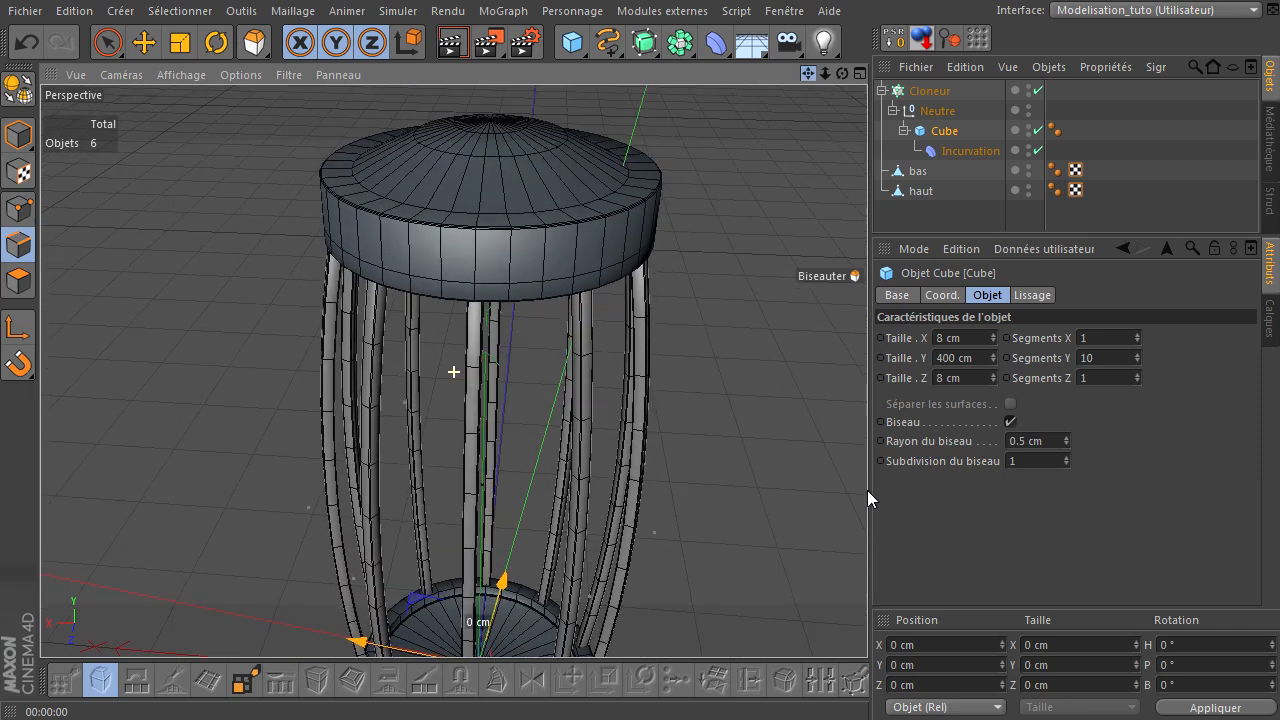
# Add a Pyramid primitive with nothing else selected, and switch to model mode with the Move tool.
pyautogui.click(937, 212)
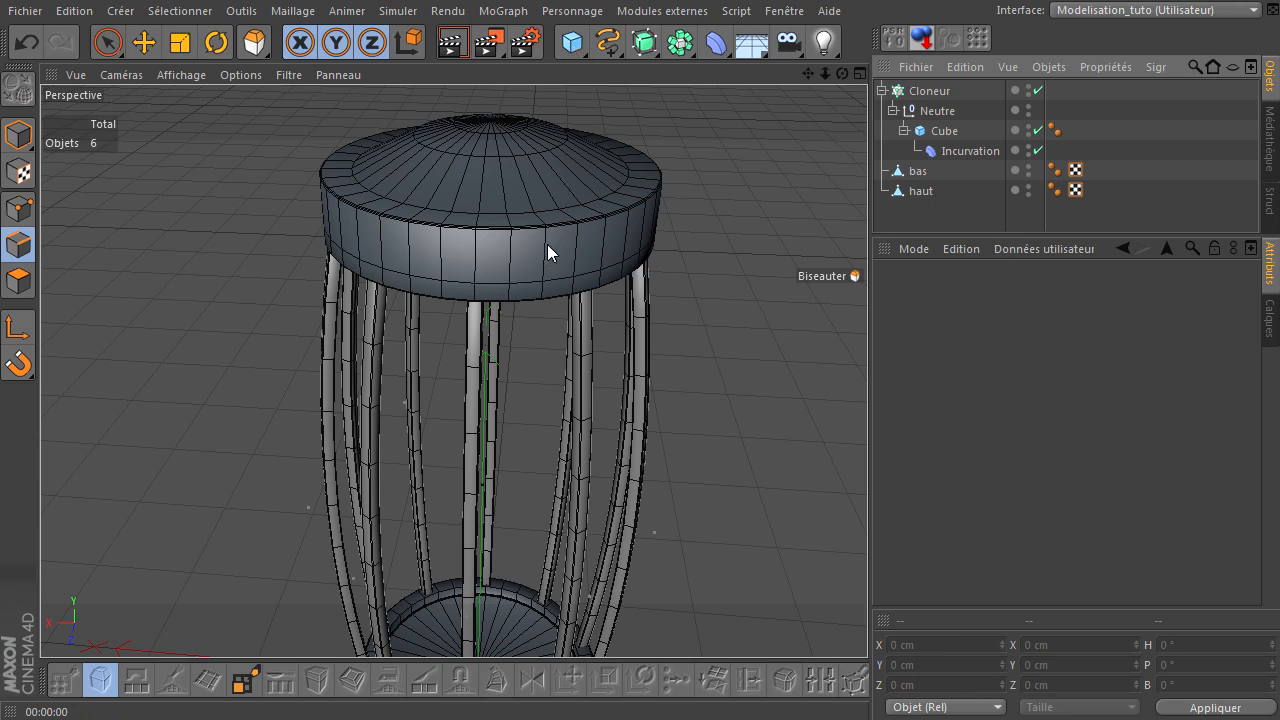
pyautogui.click(571, 42)
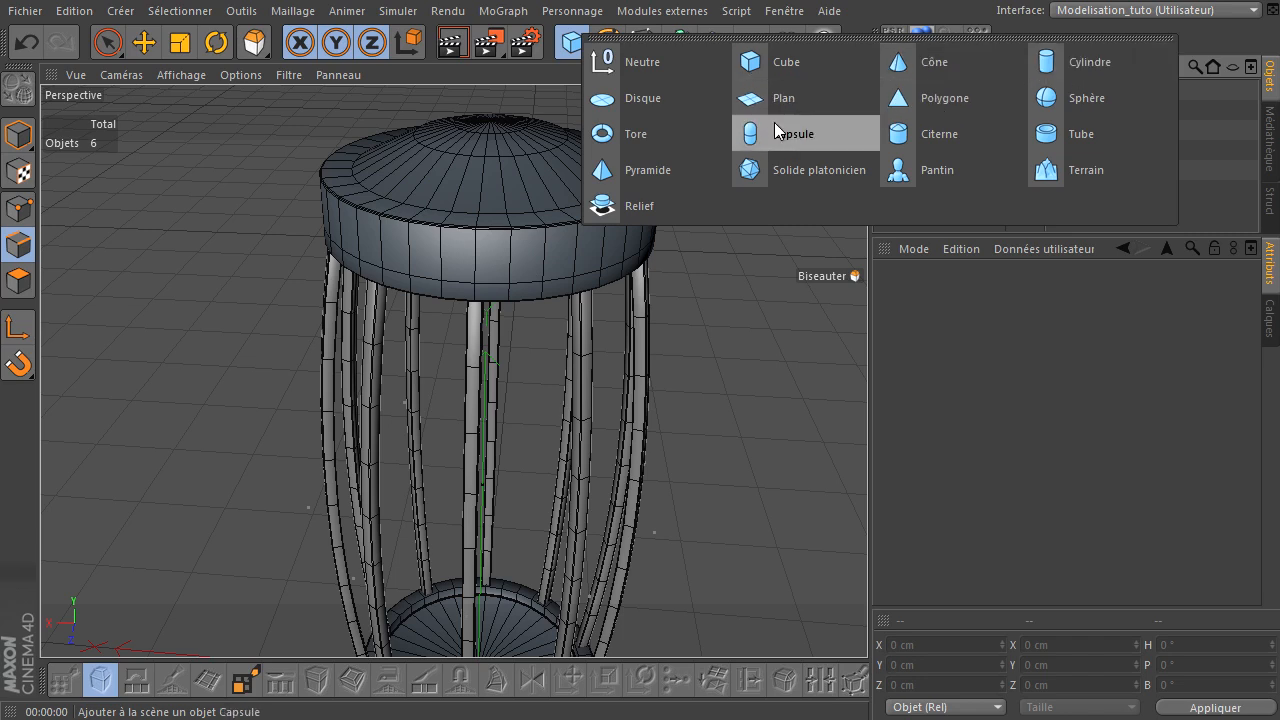
pyautogui.click(698, 171)
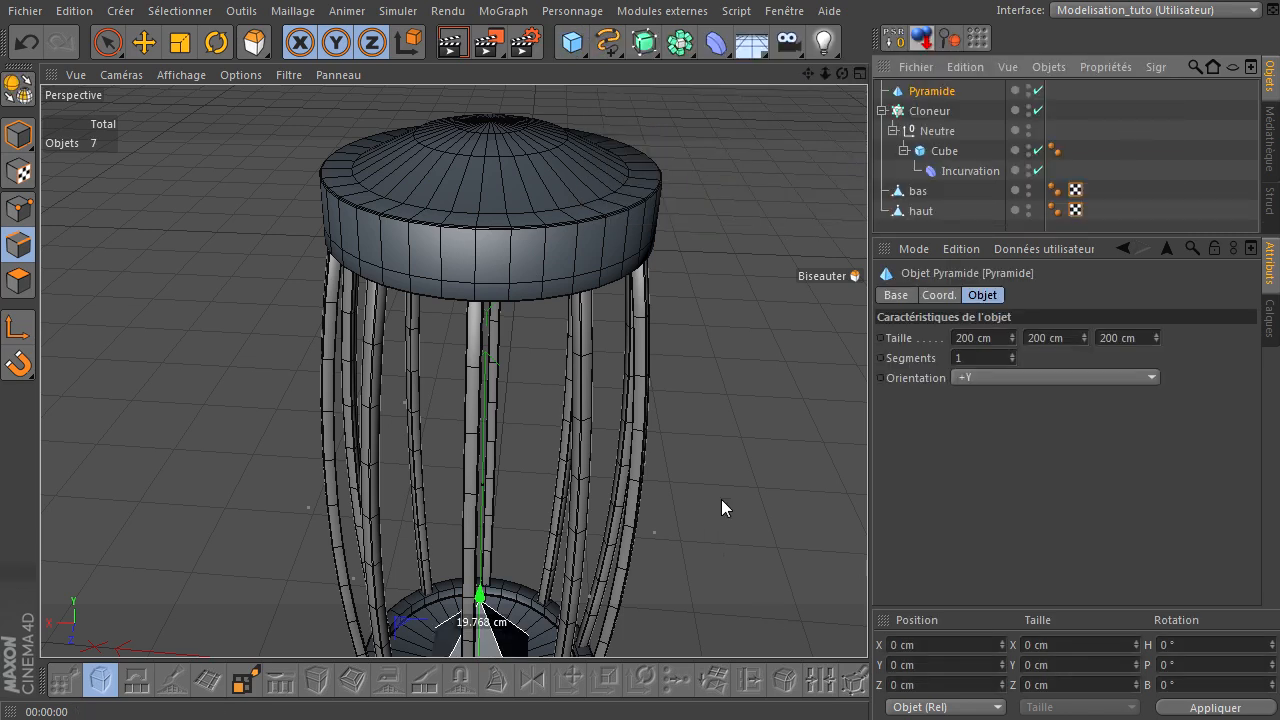
pyautogui.click(18, 135)
pyautogui.click(144, 43)
pyautogui.click(144, 43)
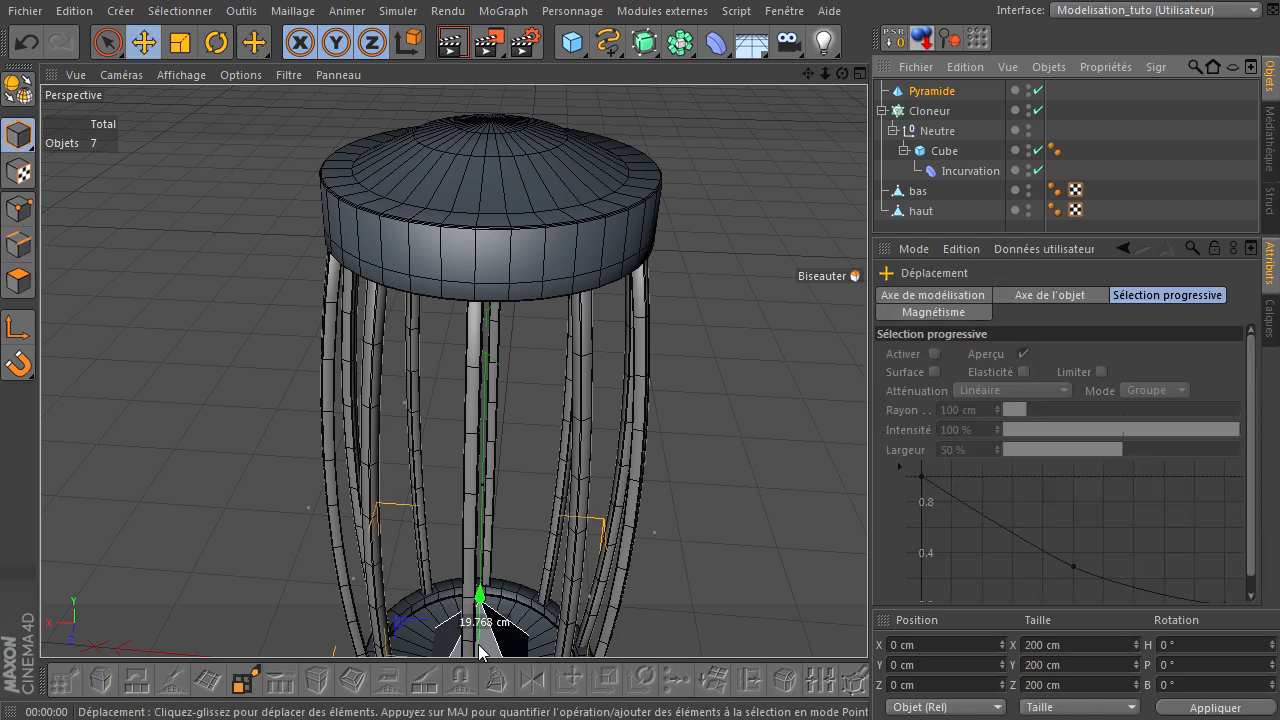
pyautogui.moveTo(808, 74); pyautogui.dragTo(836, 535)
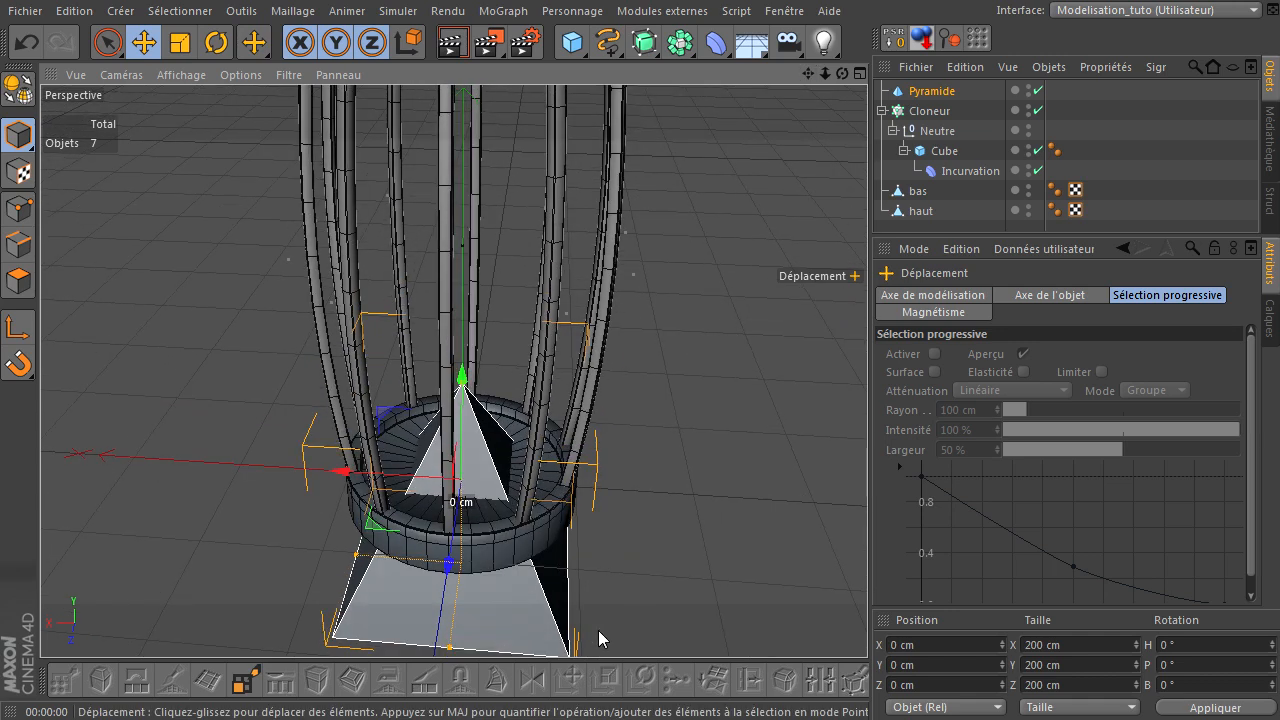
# Set the Pyramid's size to 20 cm in all three dimensions.
pyautogui.click(935, 95)
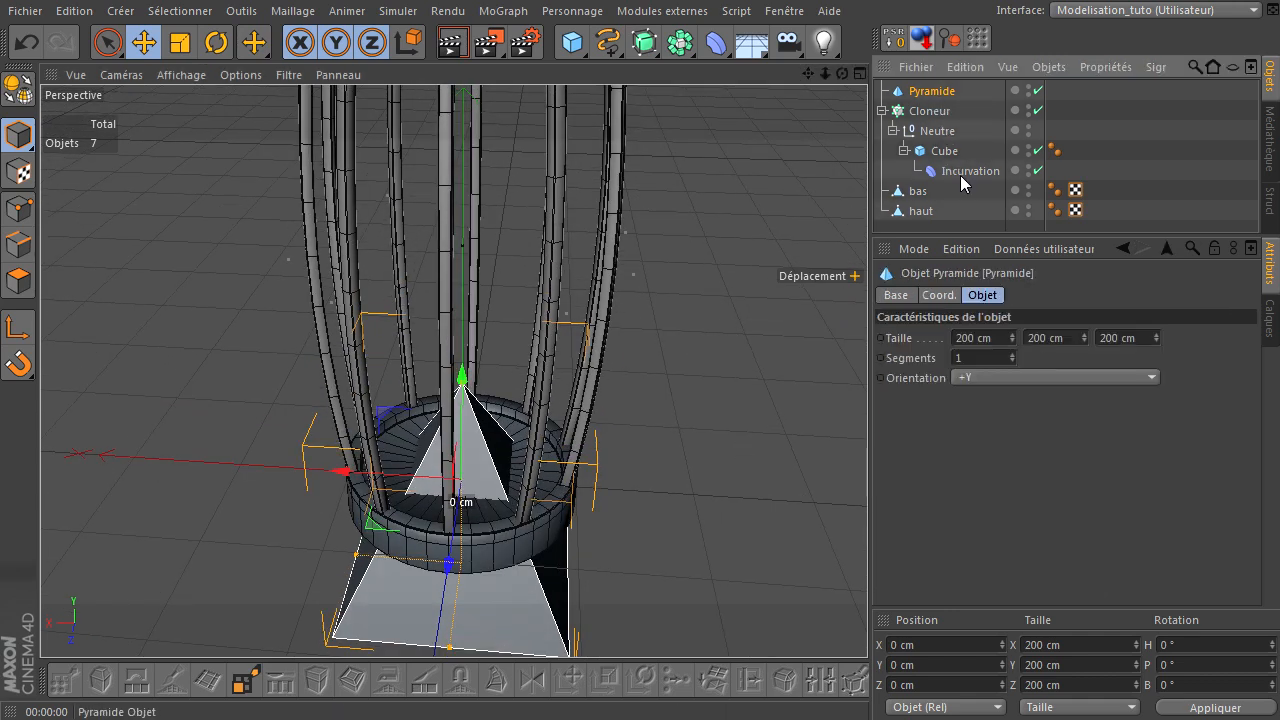
pyautogui.click(982, 333)
pyautogui.write('20')
pyautogui.press('Return')
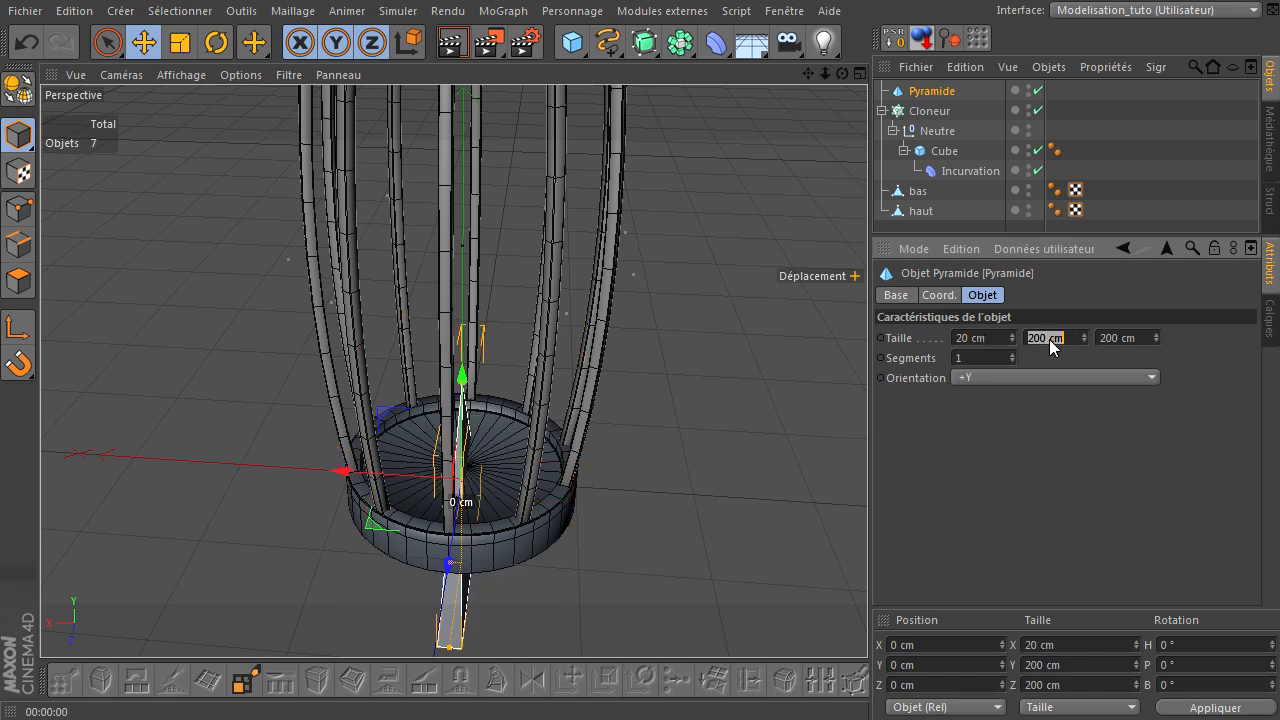
pyautogui.click(1111, 336)
pyautogui.write('20')
pyautogui.press('Return')
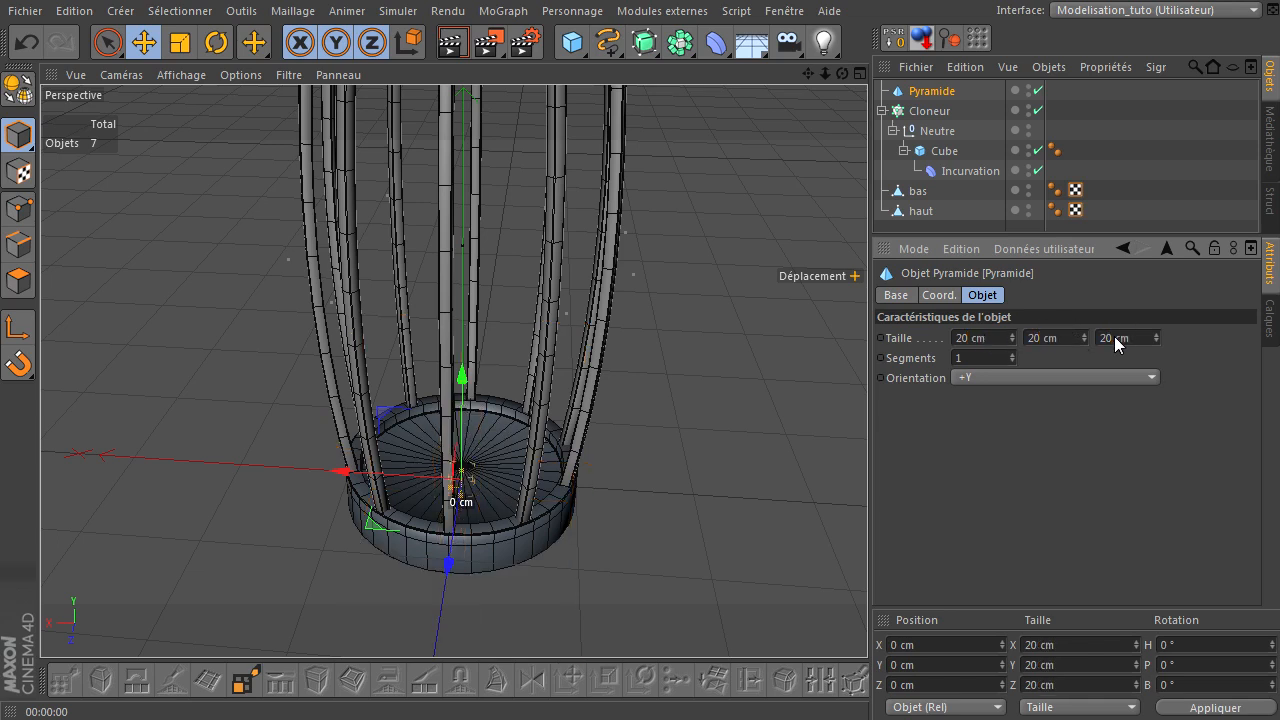
# Add a MoGraph Cloner and make the Pyramid its child.
pyautogui.click(495, 12)
pyautogui.click(540, 161)
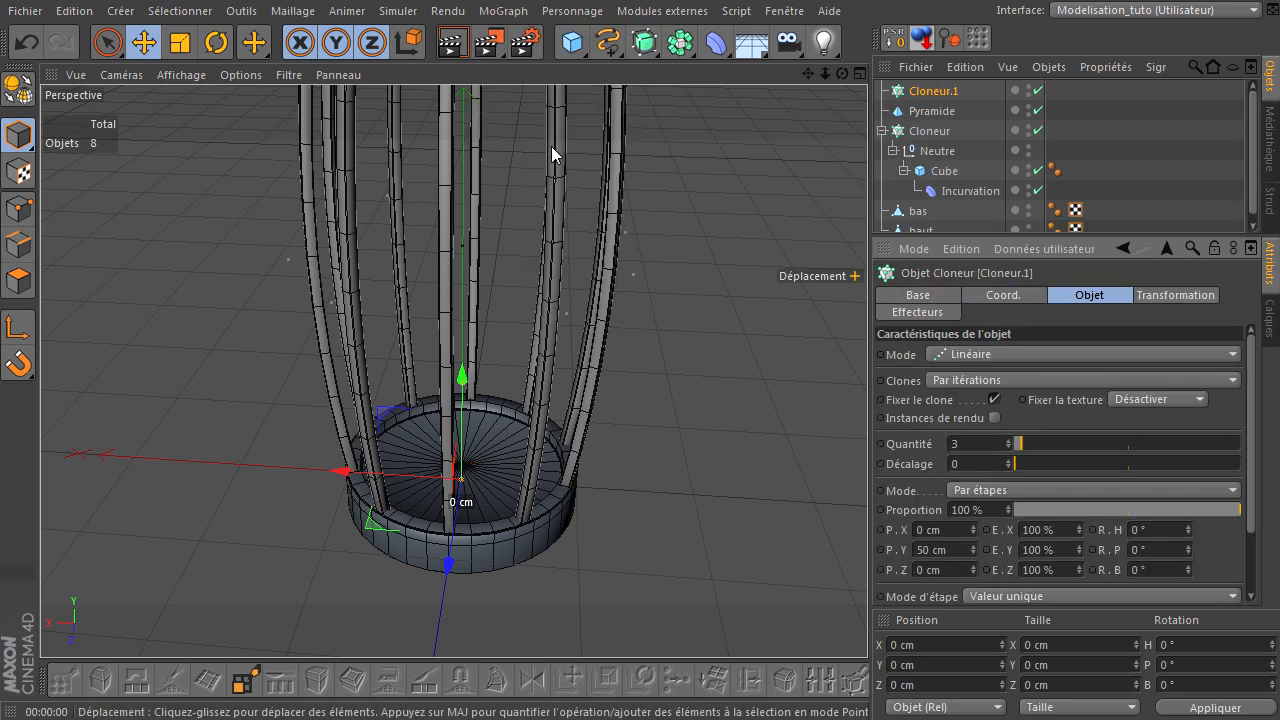
pyautogui.moveTo(904, 121); pyautogui.dragTo(928, 94)
pyautogui.click(968, 93)
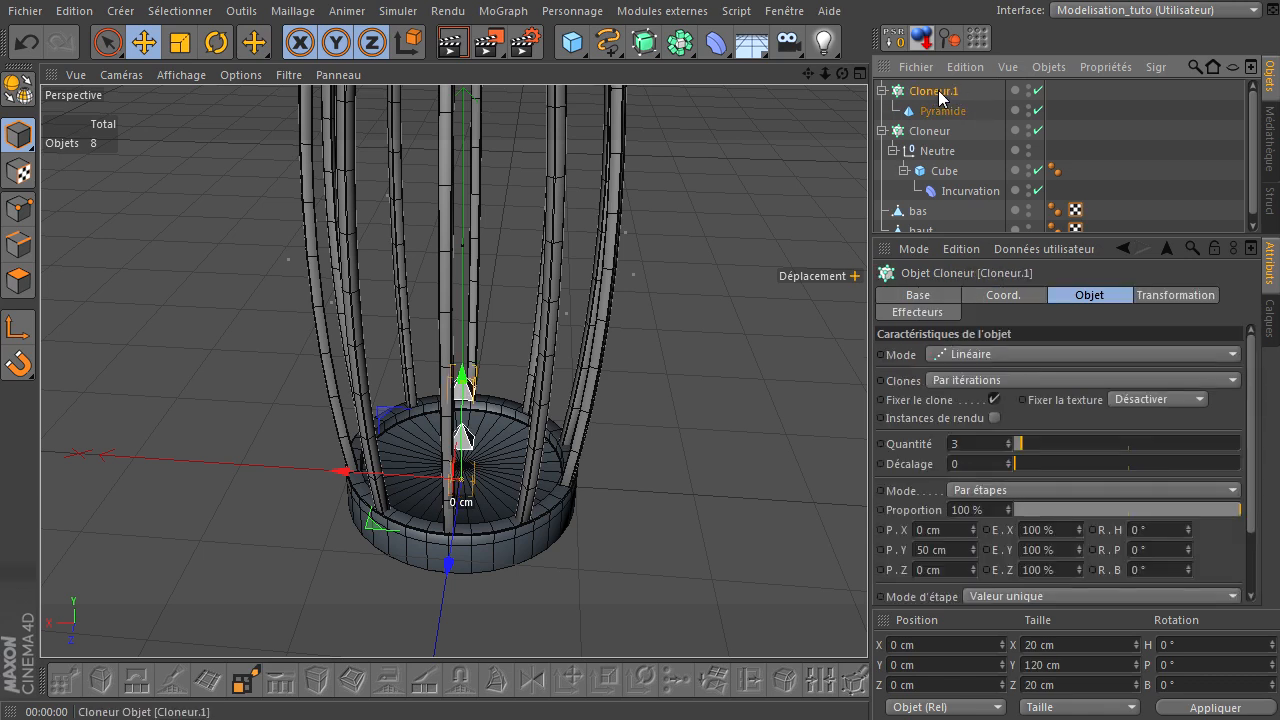
# Set the pyramid cloner to Radial mode in the XZ plane with a radius of about 149 cm.
pyautogui.click(1037, 355)
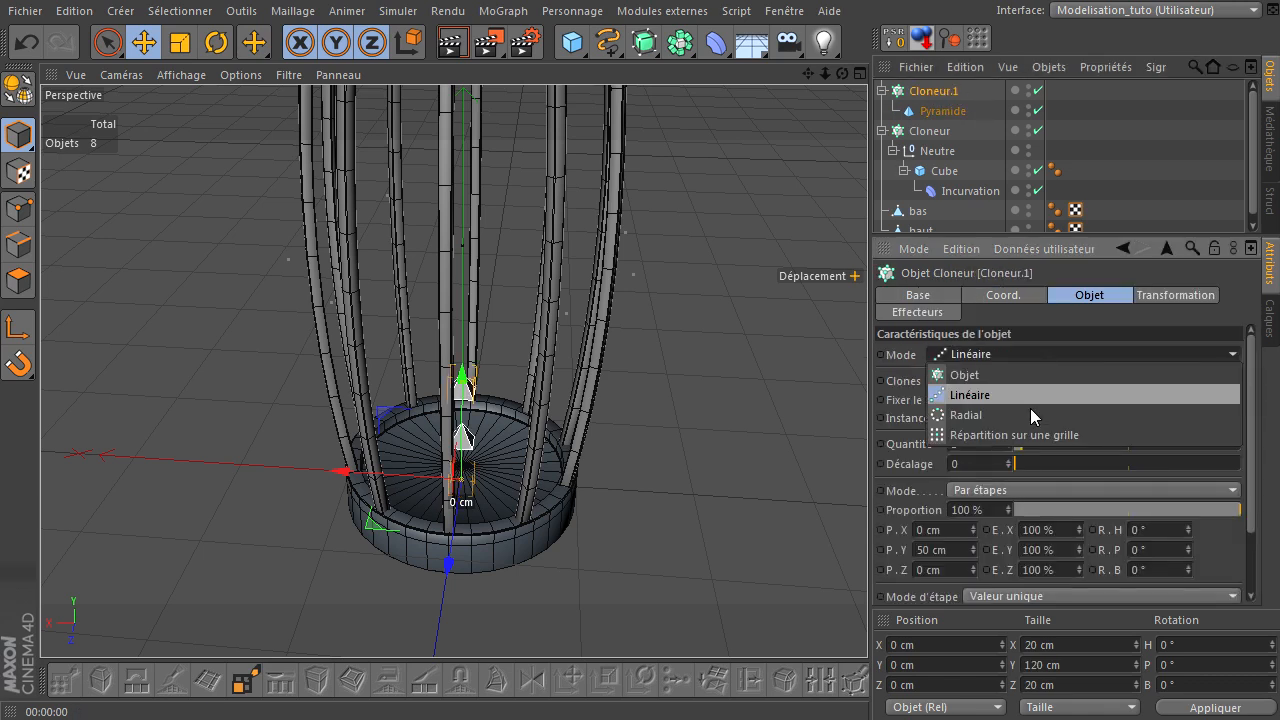
pyautogui.click(1024, 415)
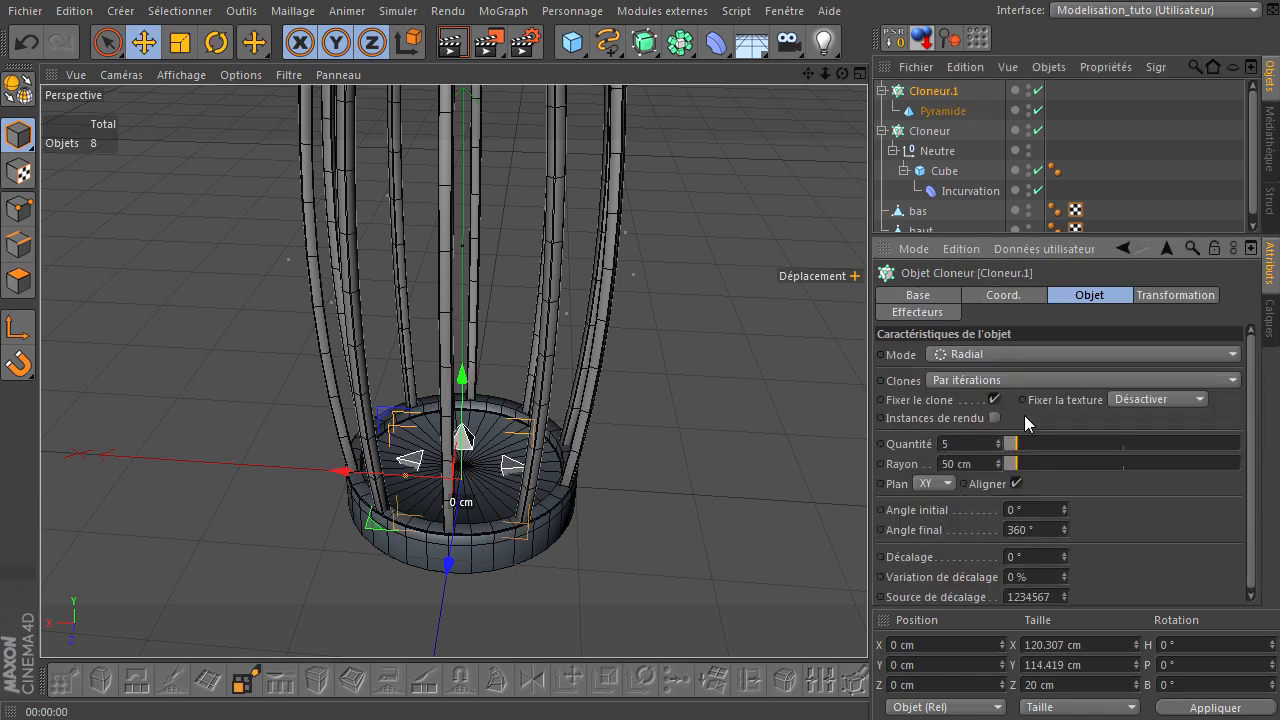
pyautogui.click(943, 486)
pyautogui.click(928, 544)
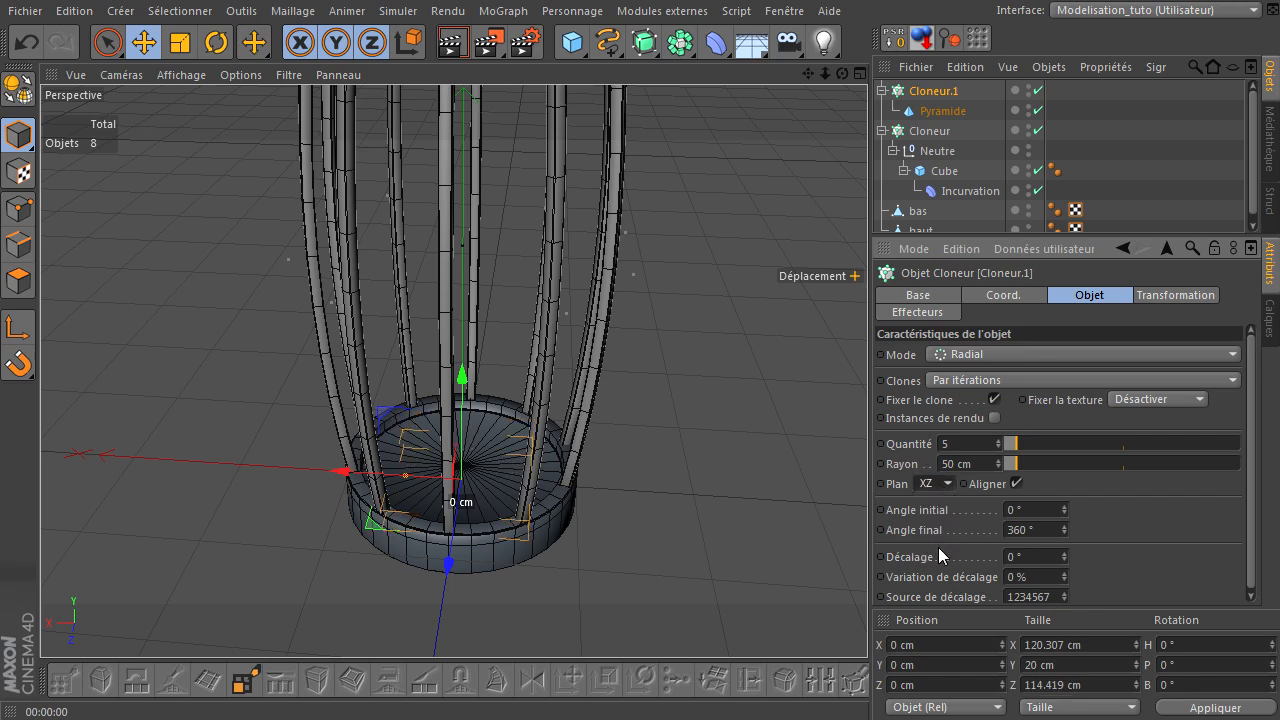
pyautogui.moveTo(1016, 460); pyautogui.dragTo(1040, 466)
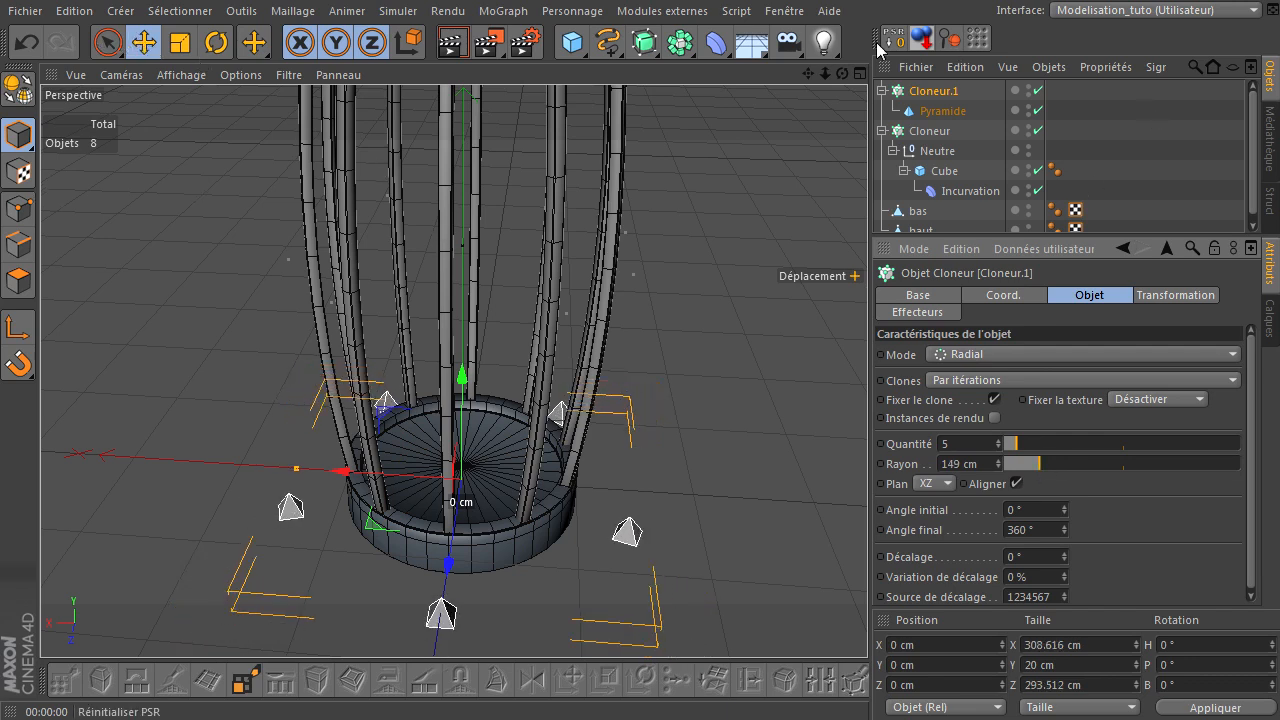
# Raise the pyramid cloner to the top disc, at a Y position of about 420 cm.
pyautogui.scroll(-4, 711, 250)
pyautogui.moveTo(809, 73); pyautogui.dragTo(866, 520)
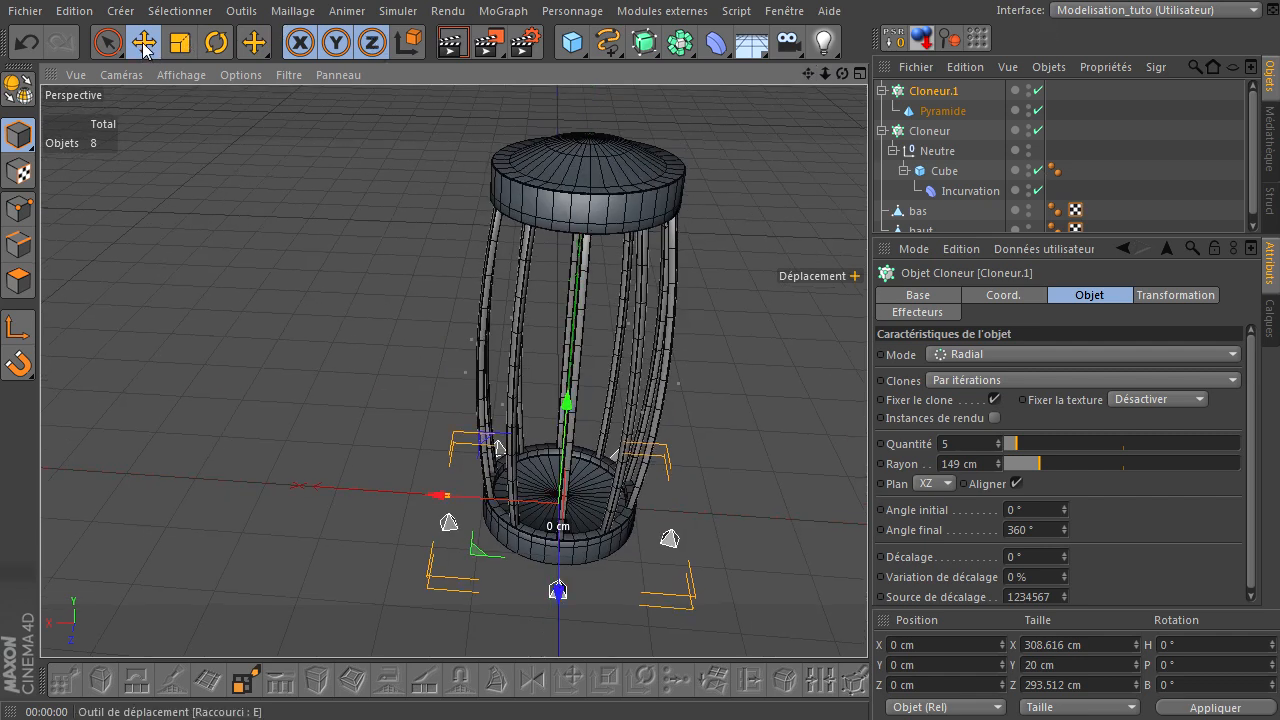
pyautogui.click(143, 47)
pyautogui.moveTo(576, 400); pyautogui.dragTo(596, 95)
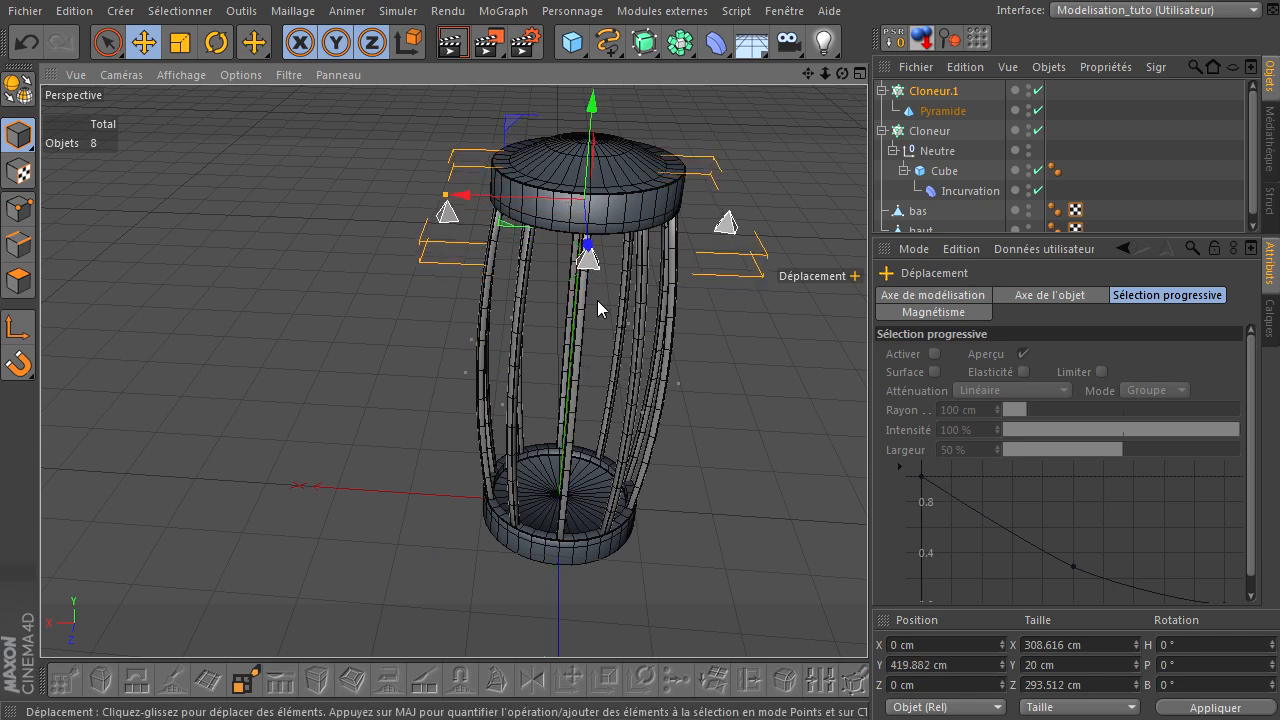
pyautogui.scroll(5, 563, 203)
pyautogui.moveTo(807, 74); pyautogui.dragTo(867, 497)
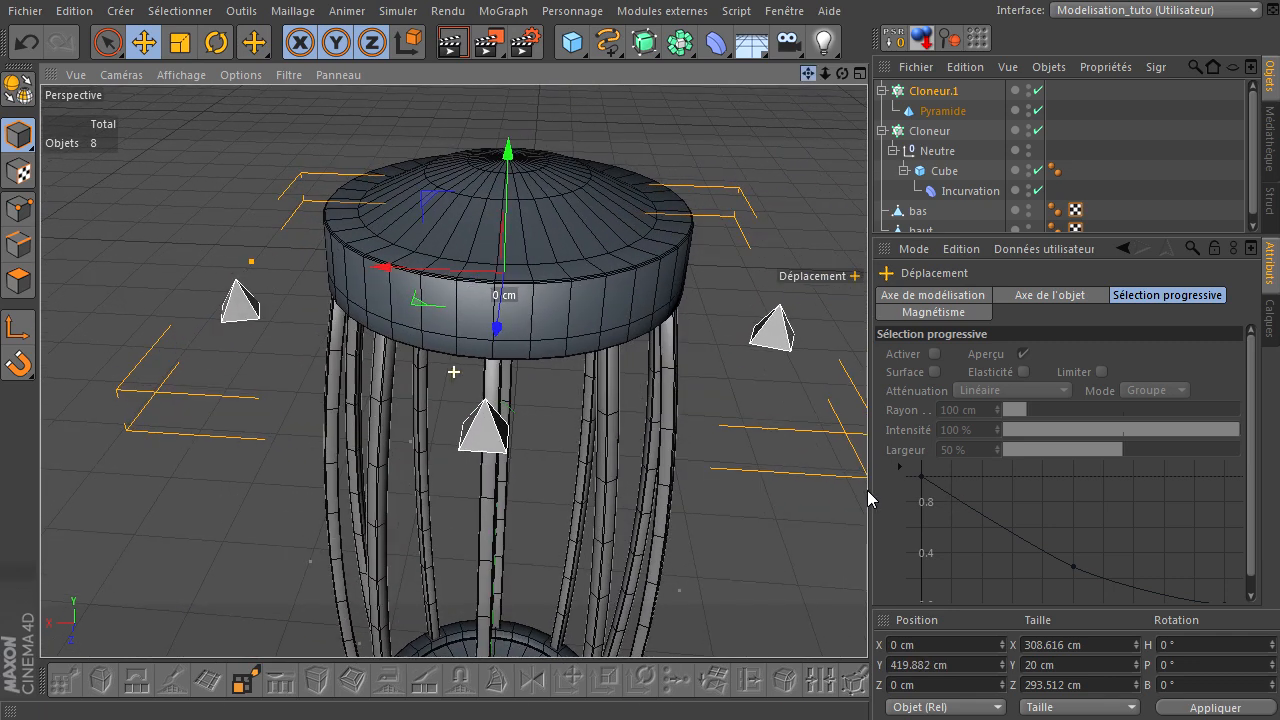
# Reduce the pyramid cloner's radius to 111 cm and raise it to a Y position of about 445 cm.
pyautogui.click(935, 91)
pyautogui.moveTo(1039, 455); pyautogui.dragTo(1029, 450)
pyautogui.moveTo(505, 168); pyautogui.dragTo(513, 115)
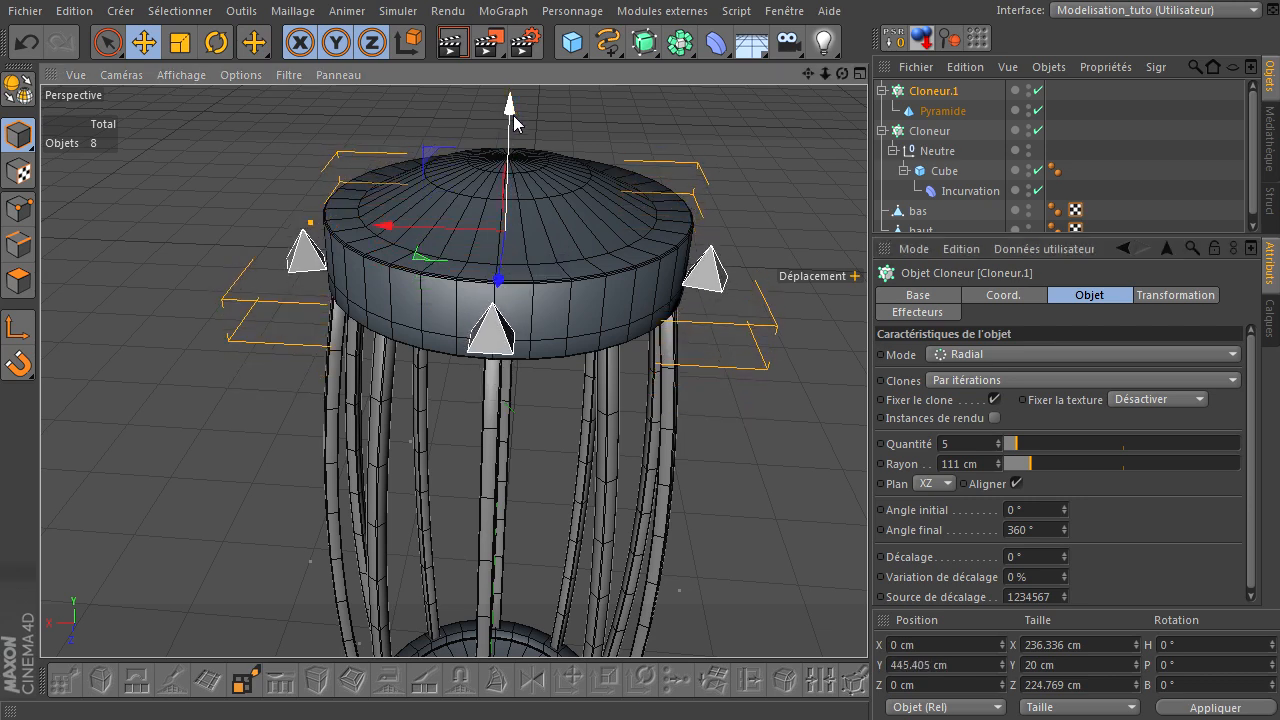
# Try rotating the pyramid clones through the cloner's transformation settings, and reset the bank rotation to 0°.
pyautogui.click(1156, 300)
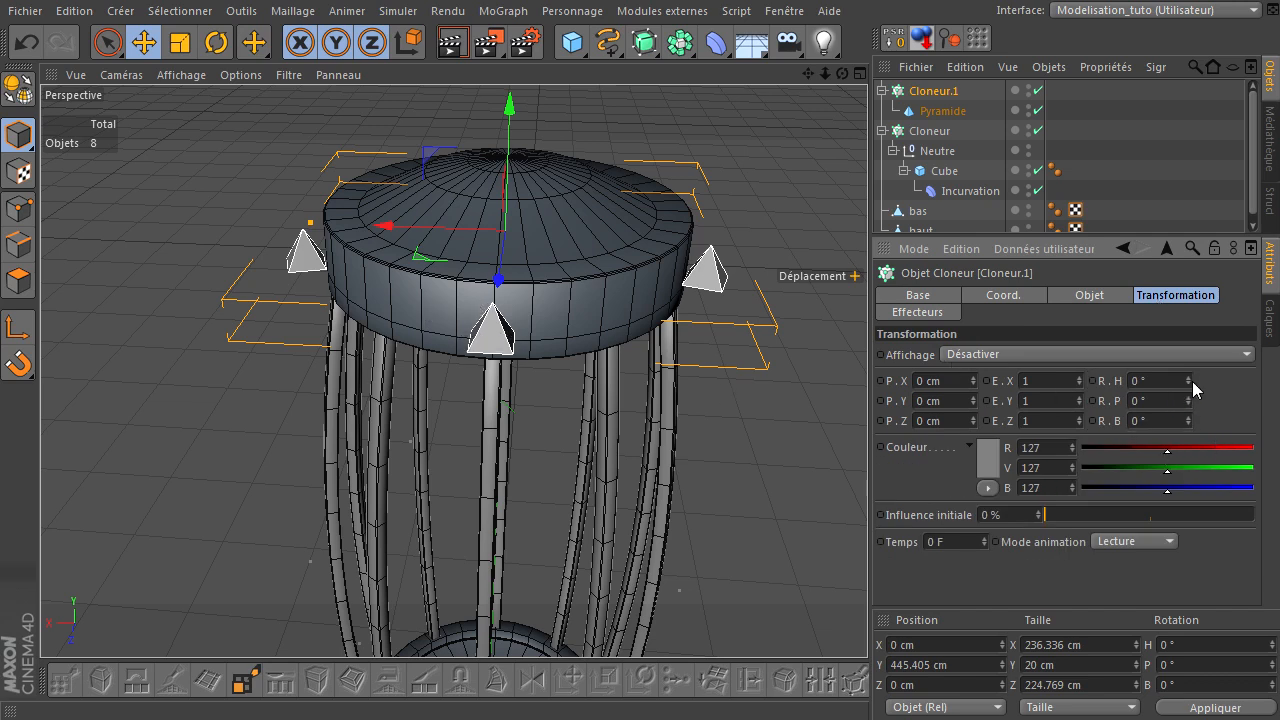
pyautogui.moveTo(1189, 380)
pyautogui.mouseDown()
pyautogui.moveTo(1186, 394)
pyautogui.moveTo(1174, 382)
pyautogui.moveTo(1192, 423)
pyautogui.moveTo(1184, 438)
pyautogui.mouseUp()
pyautogui.doubleClick(1179, 422)
pyautogui.write('0')
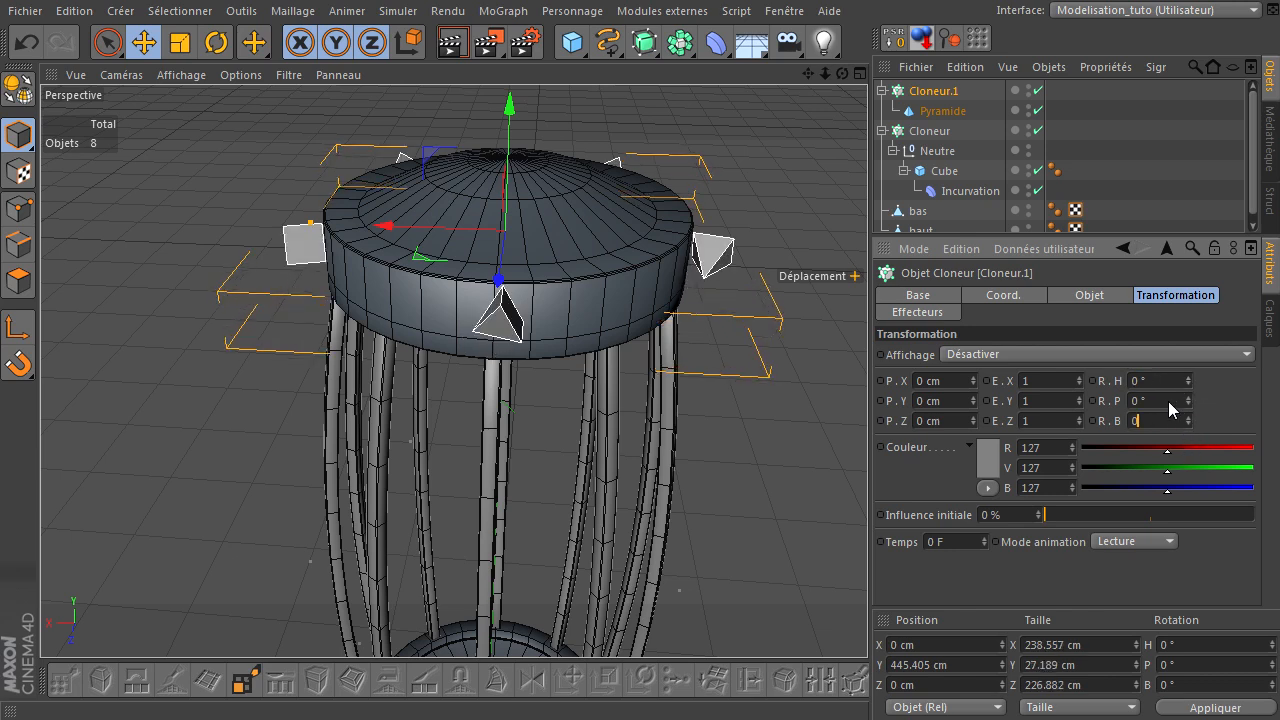
# Try a pitch rotation of 90° on the pyramid clones and settle on -90° so their tips point outward.
pyautogui.click(1168, 401)
pyautogui.press('Return')
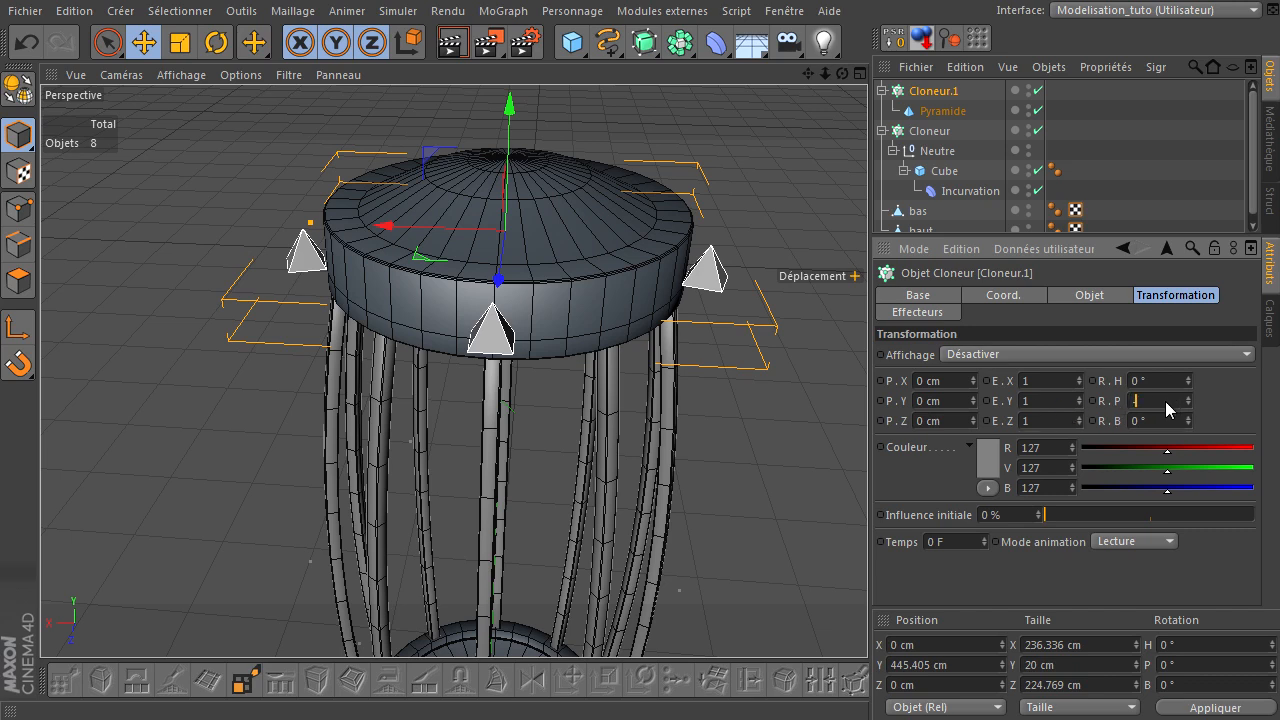
pyautogui.write('90')
pyautogui.press('Return')
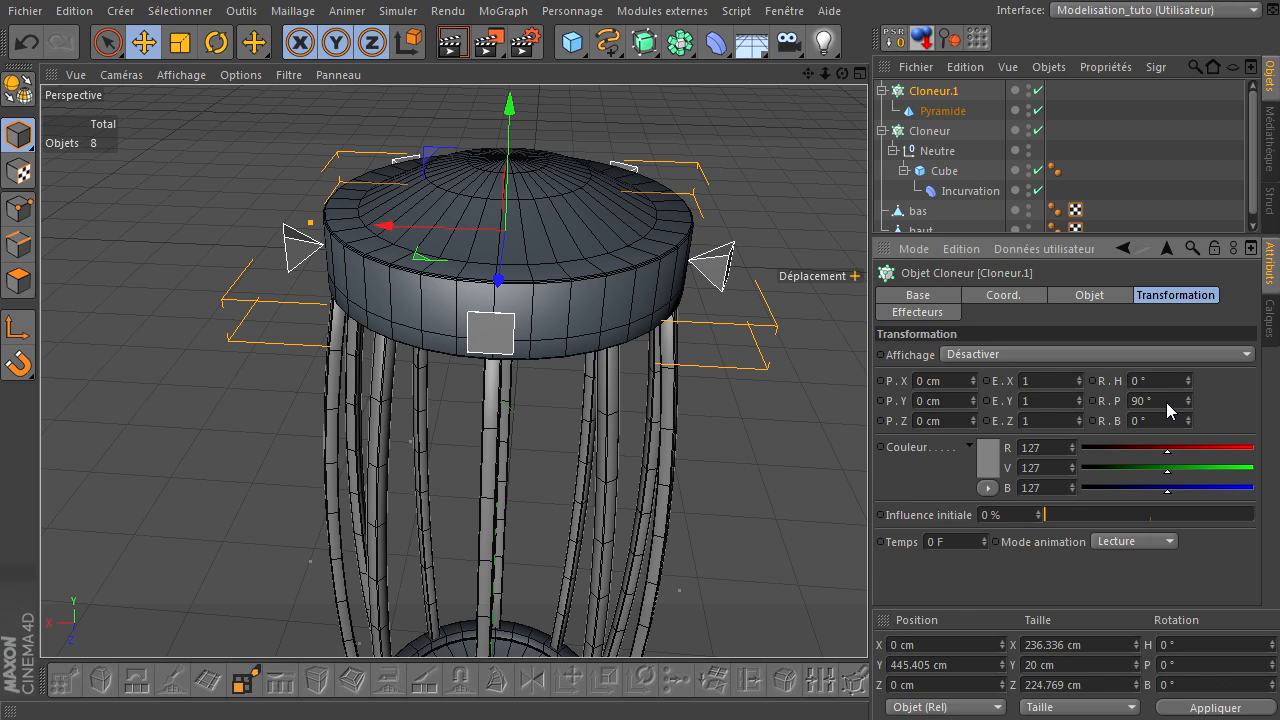
pyautogui.press('BackSpace')
pyautogui.press('BackSpace')
pyautogui.write('-92')
pyautogui.press('Return')
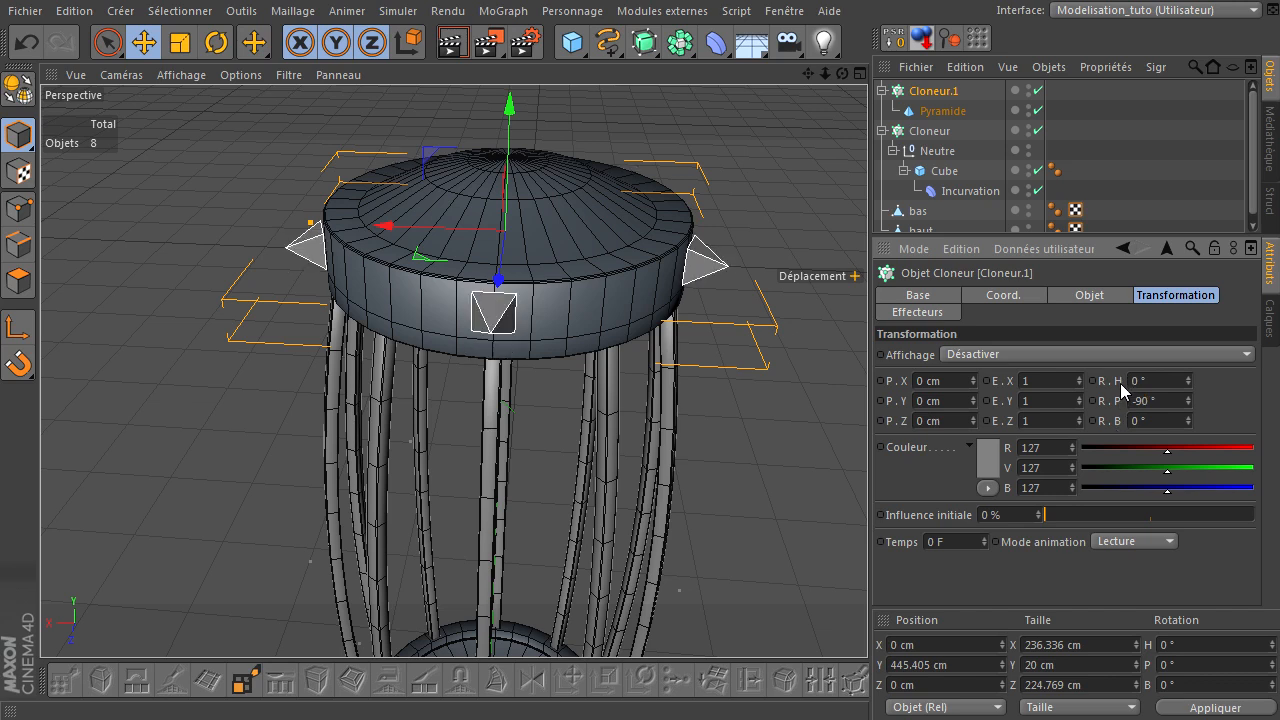
# Lower the pyramid cloner to a Y position of about 440 cm and reduce its radius to 108 cm.
pyautogui.moveTo(842, 73); pyautogui.dragTo(867, 490)
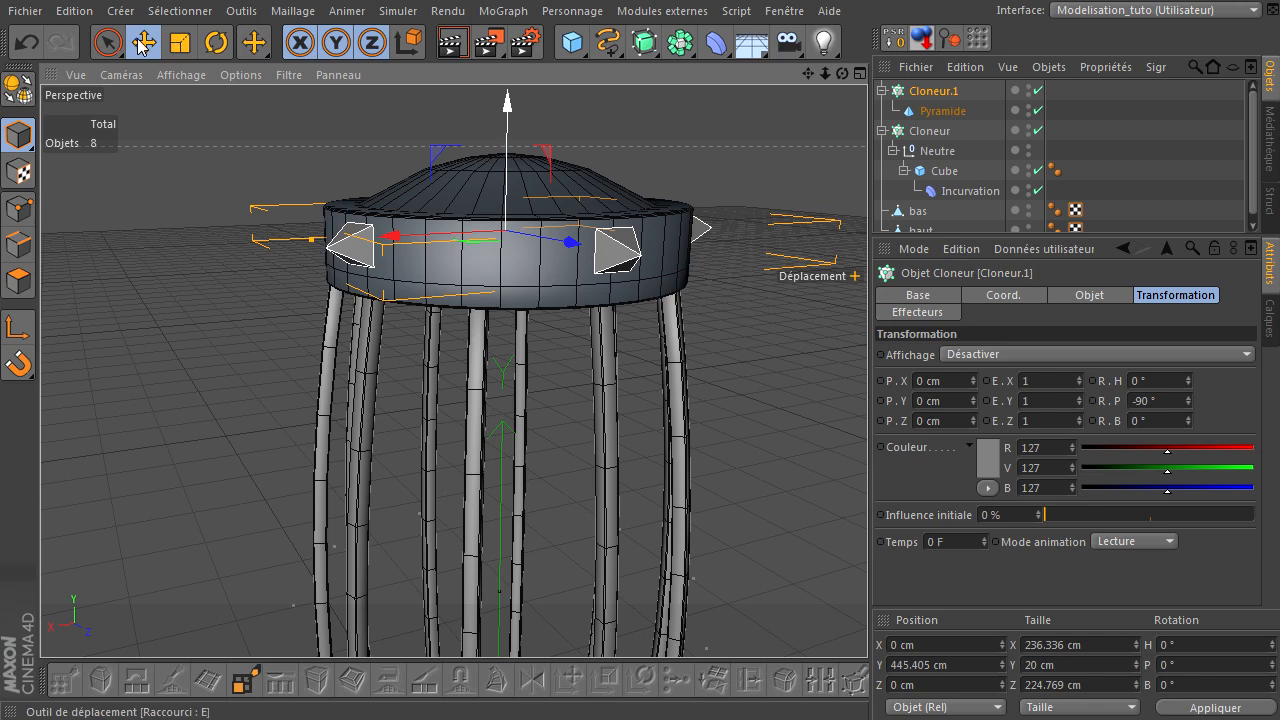
pyautogui.moveTo(510, 97); pyautogui.dragTo(508, 117)
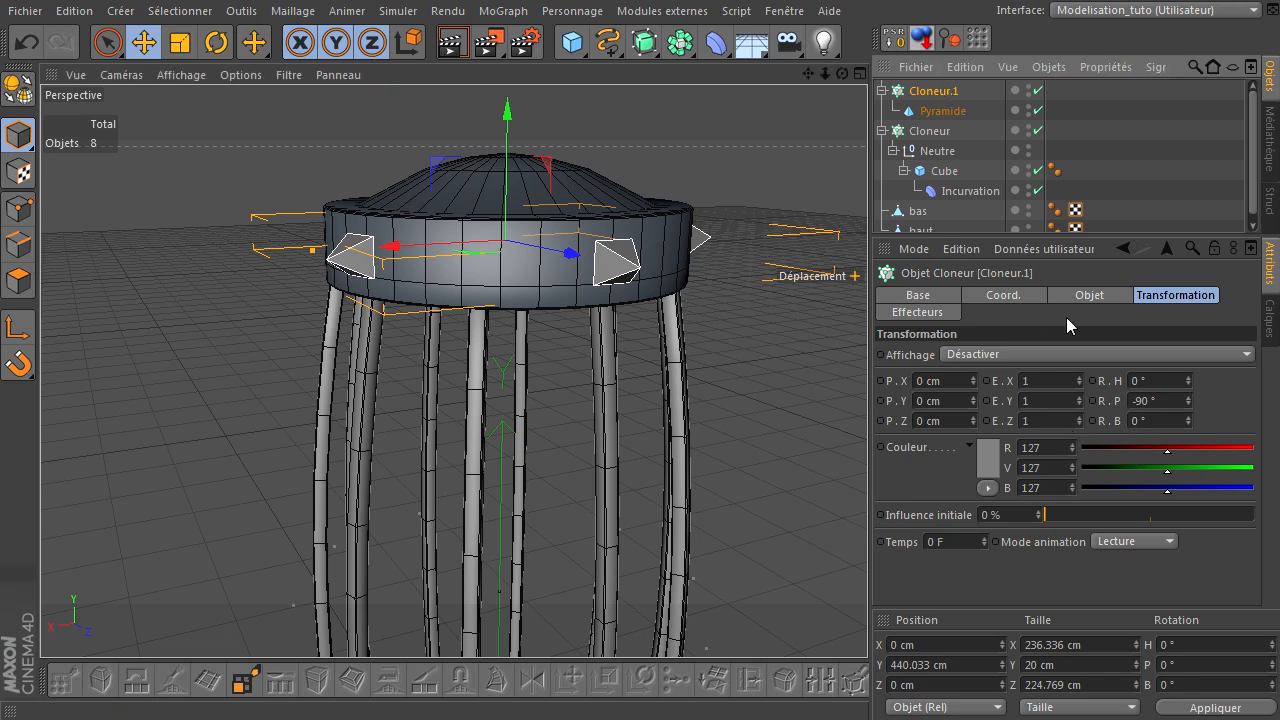
pyautogui.click(1087, 300)
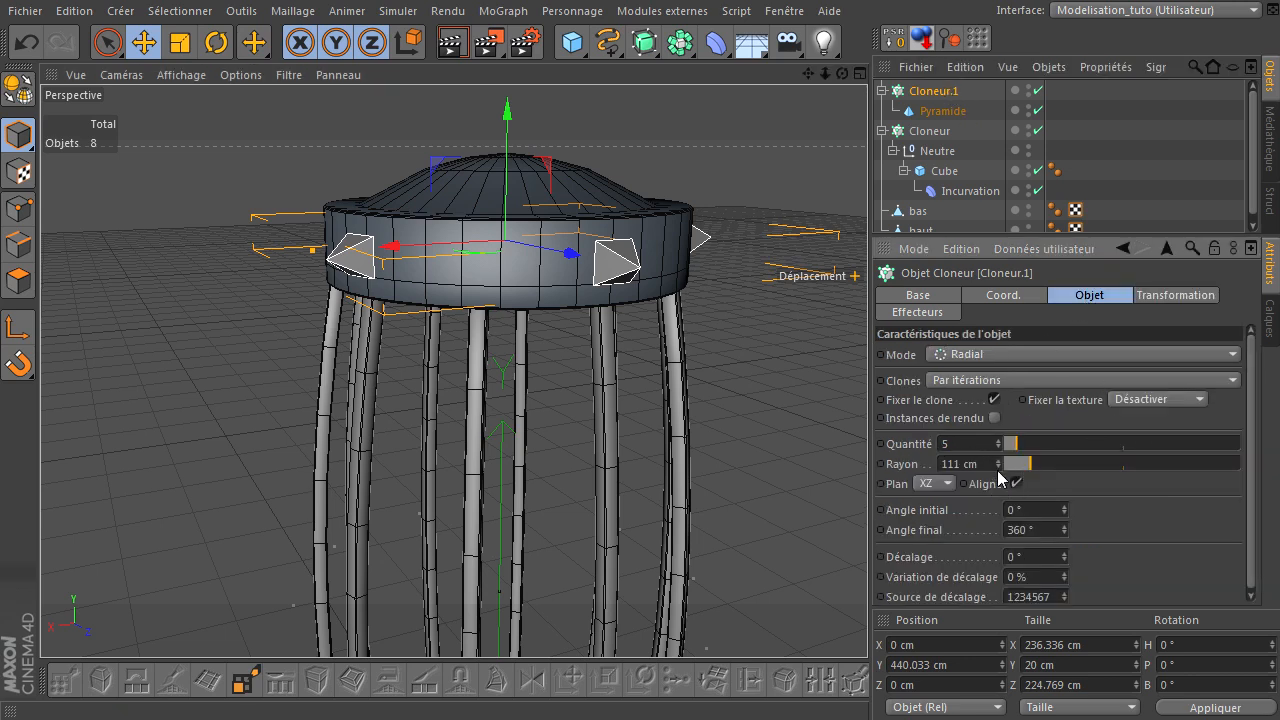
pyautogui.moveTo(998, 468); pyautogui.dragTo(998, 482)
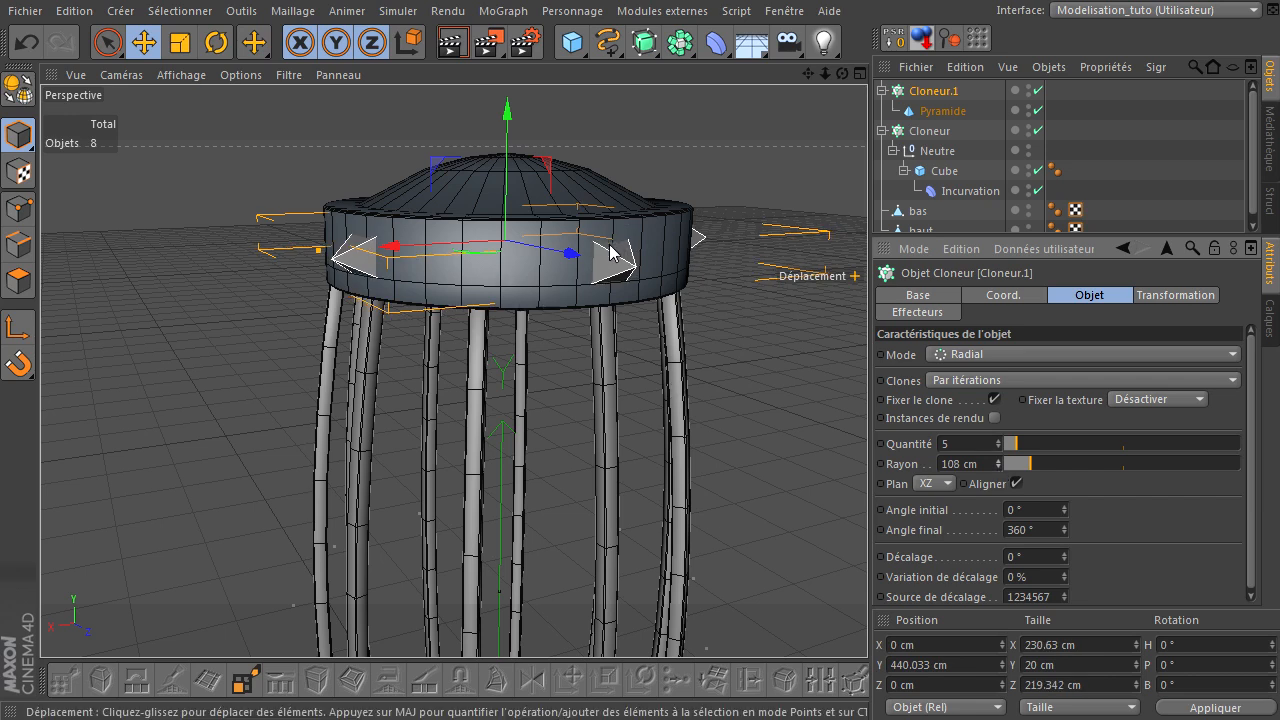
# Try 13 and 14 pyramid clones around the top disc, and settle on a count of 12.
pyautogui.moveTo(998, 444); pyautogui.dragTo(1000, 444)
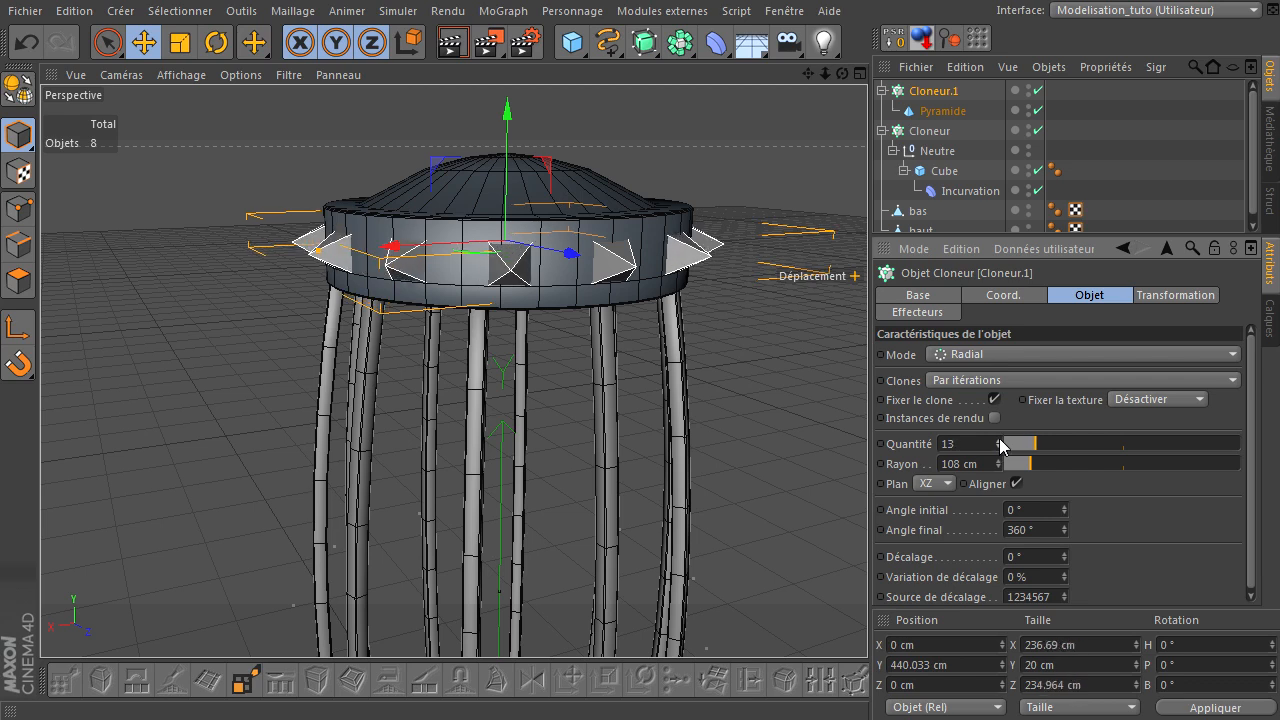
pyautogui.write('14')
pyautogui.press('Return')
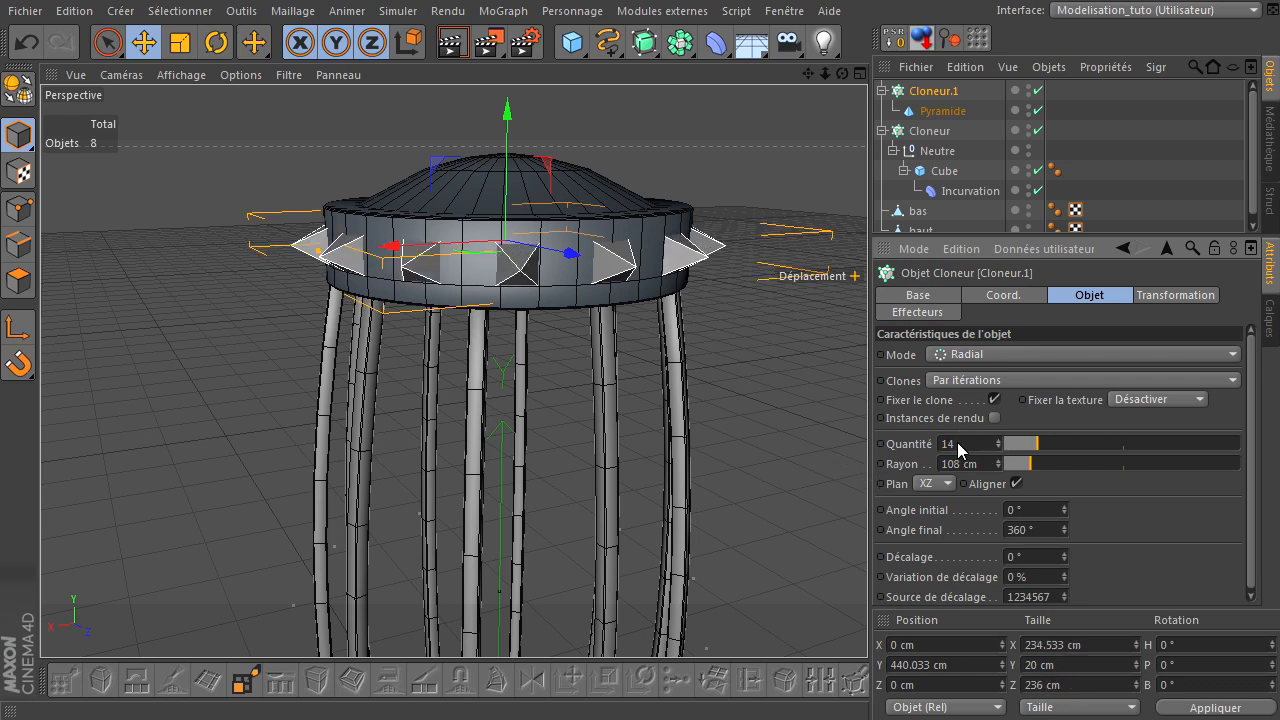
pyautogui.write('12')
pyautogui.press('Return')
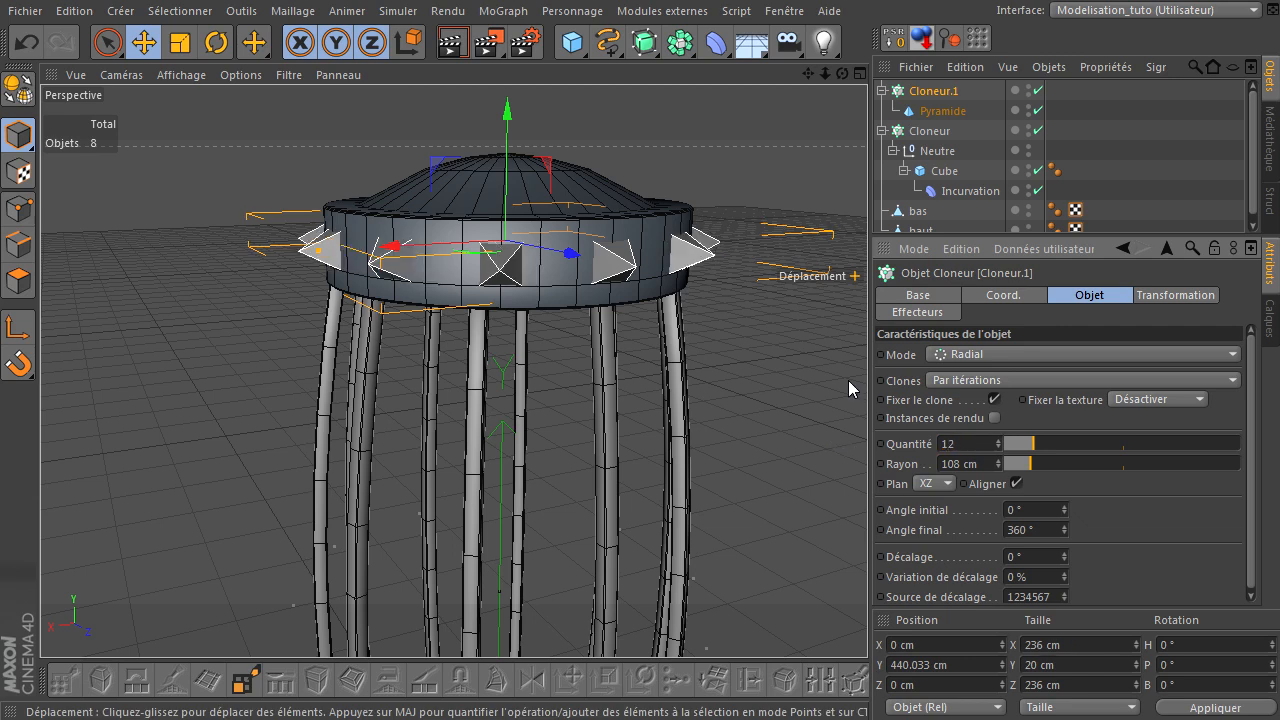
# Deselect everything and collapse the hierarchy of the bars' Cloneur in the object list.
pyautogui.click(758, 158)
pyautogui.moveTo(840, 71)
pyautogui.mouseDown()
pyautogui.moveTo(867, 490)
pyautogui.moveTo(839, 70)
pyautogui.moveTo(867, 490)
pyautogui.moveTo(822, 68)
pyautogui.mouseUp()
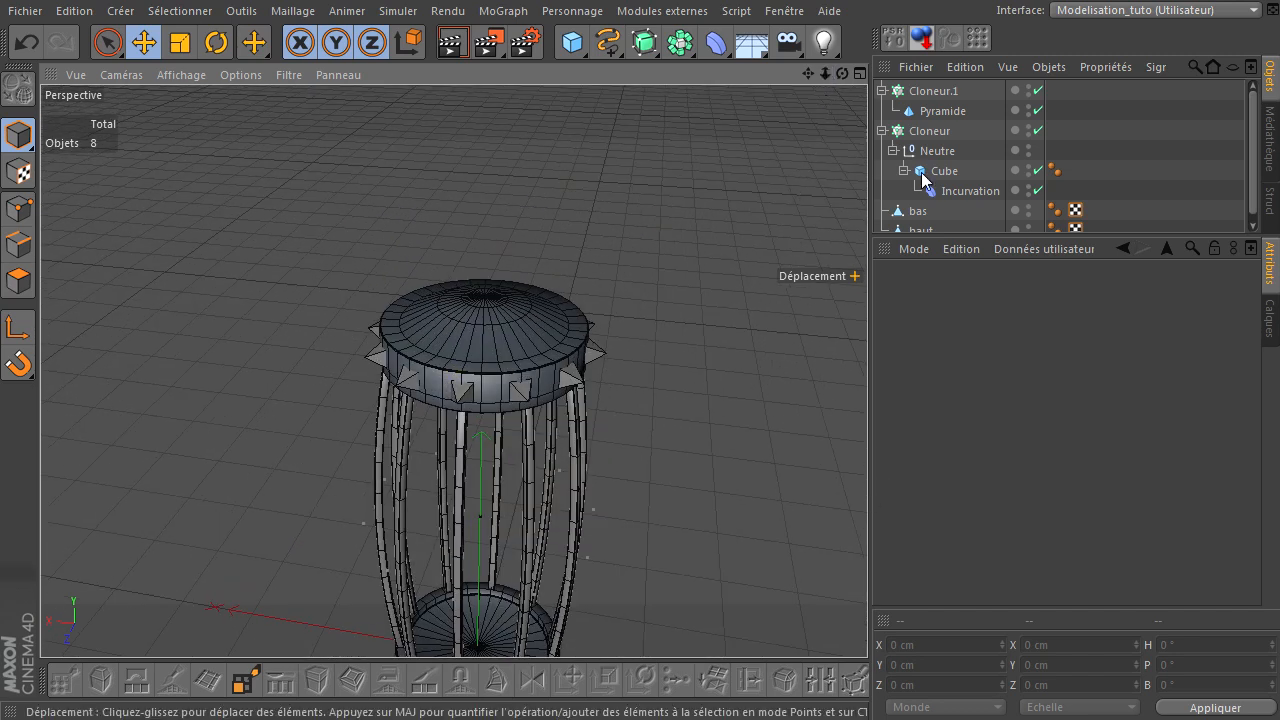
pyautogui.click(882, 131)
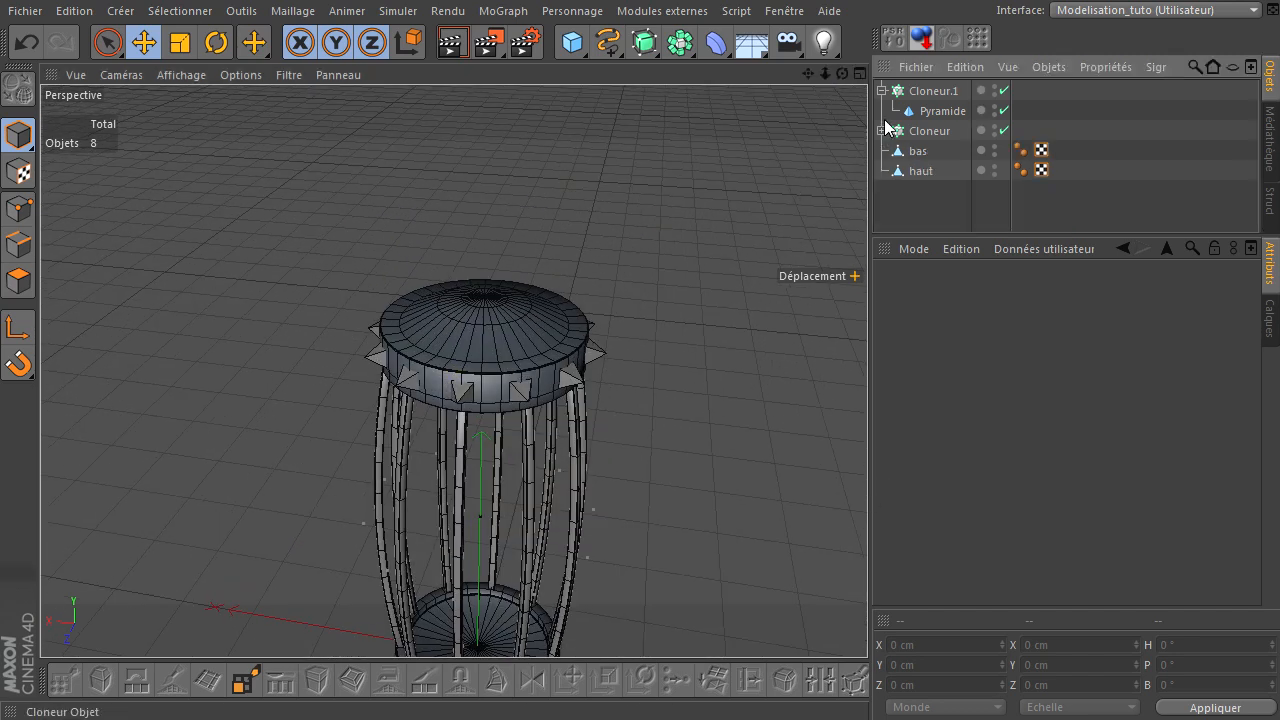
# Make the pyramid cloner Cloneur.1 a child of the haut disc and check the new parenting.
pyautogui.click(928, 92)
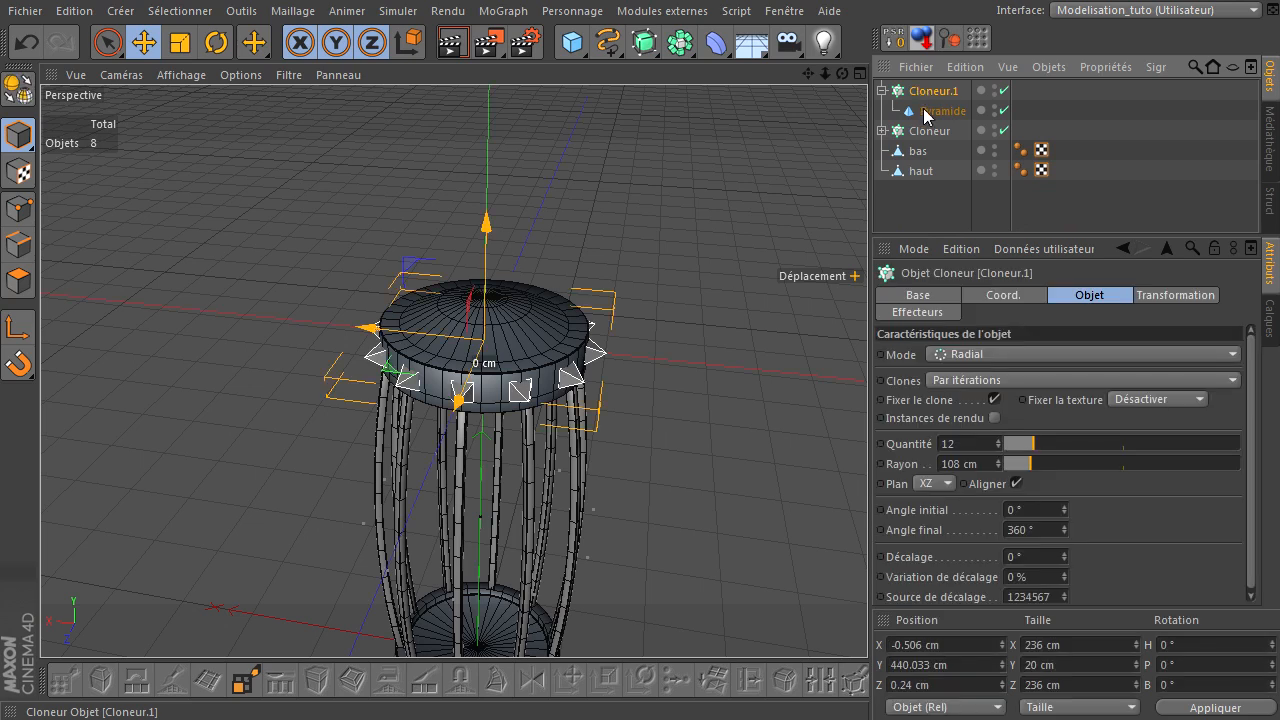
pyautogui.moveTo(920, 177); pyautogui.dragTo(920, 172)
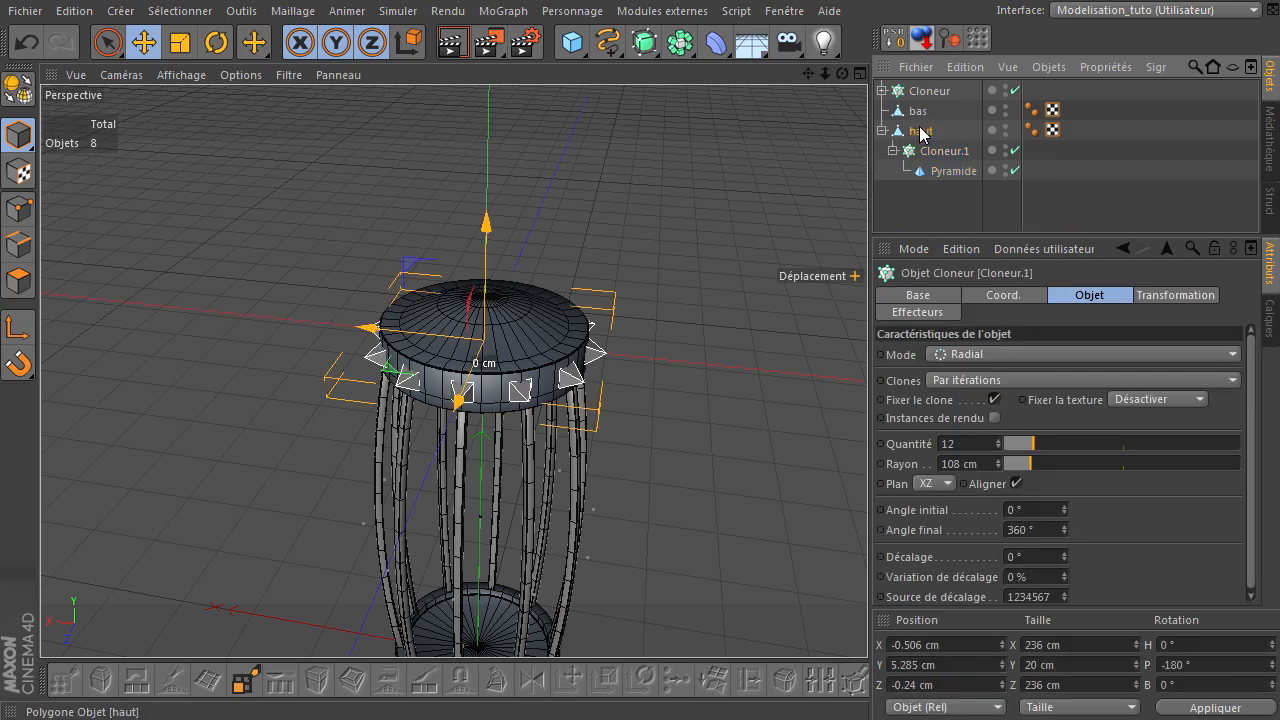
pyautogui.click(921, 131)
pyautogui.click(940, 155)
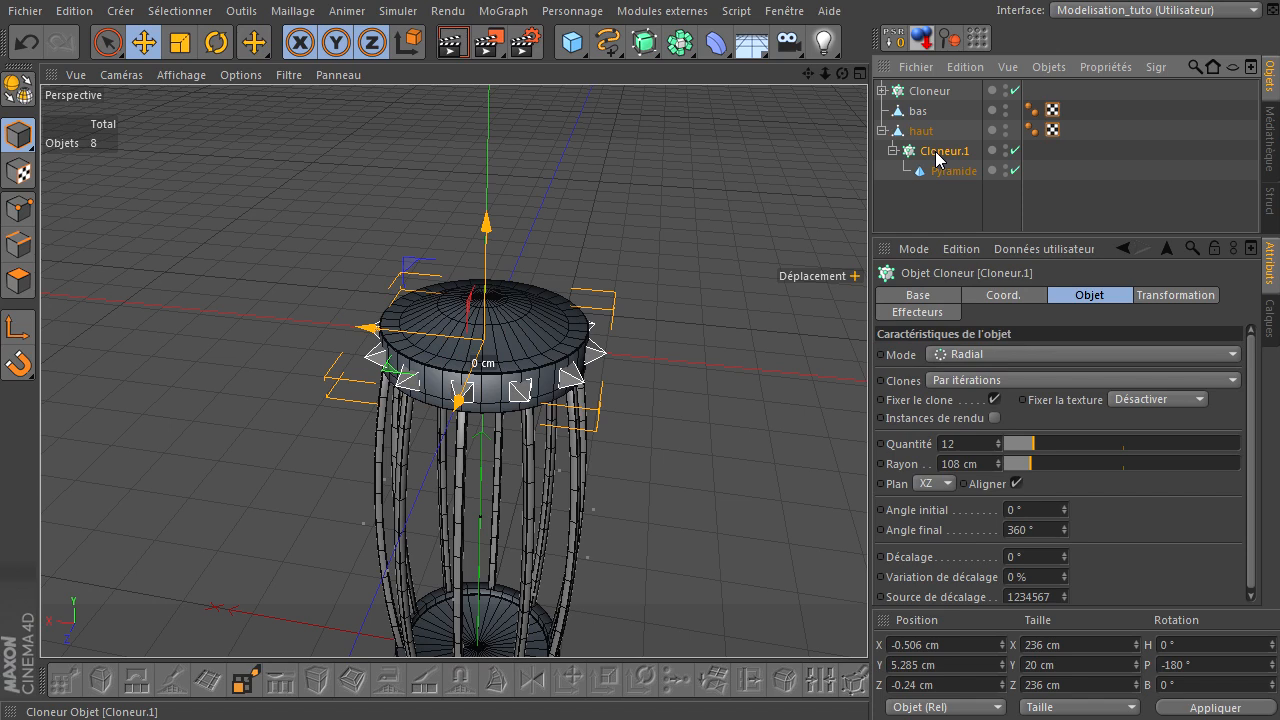
pyautogui.click(930, 131)
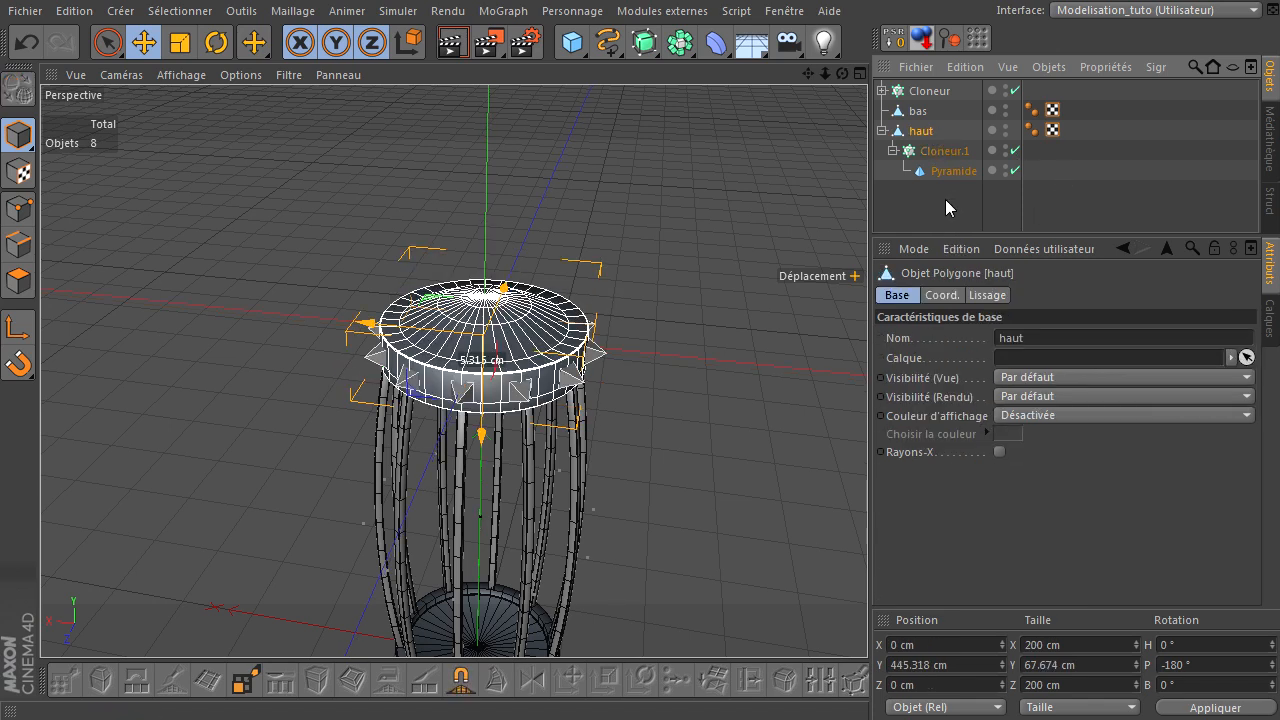
# Make the bars' Cloneur and the haut disc children of the bas disc, and deselect everything.
pyautogui.click(929, 91)
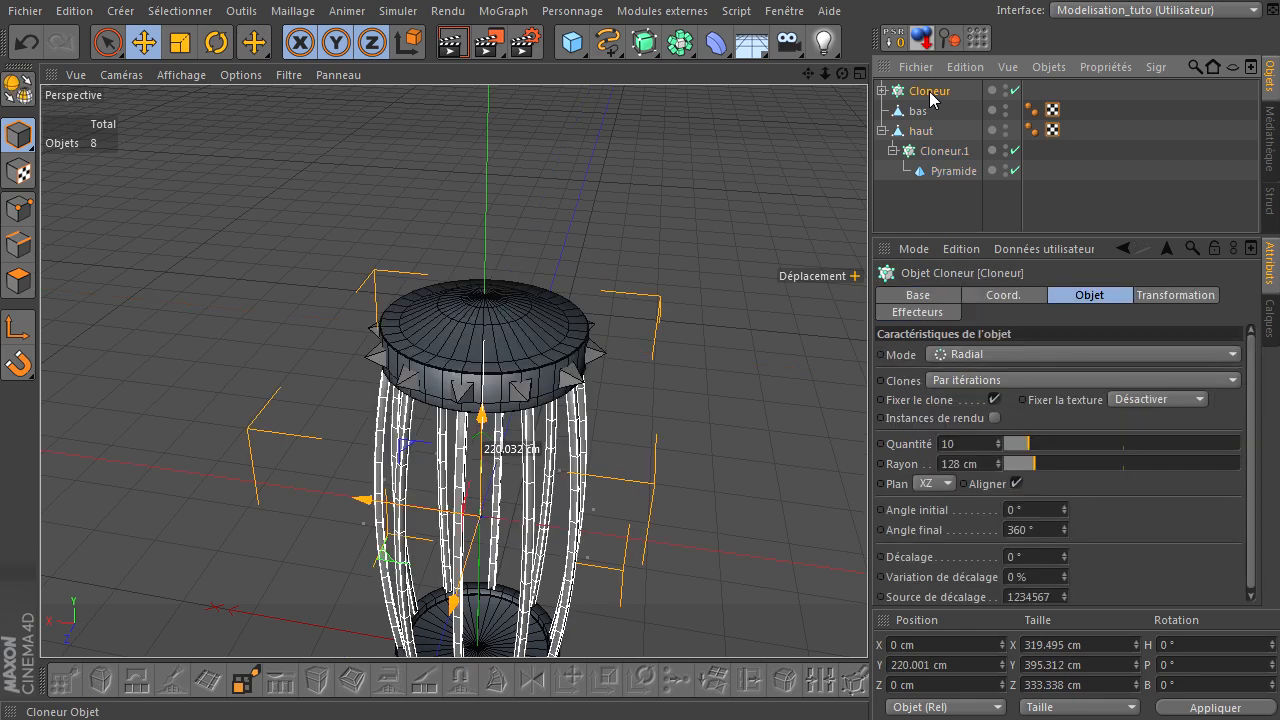
pyautogui.moveTo(929, 91)
pyautogui.mouseDown()
pyautogui.moveTo(912, 140)
pyautogui.moveTo(932, 93)
pyautogui.mouseUp()
pyautogui.click(914, 138)
pyautogui.click(916, 98)
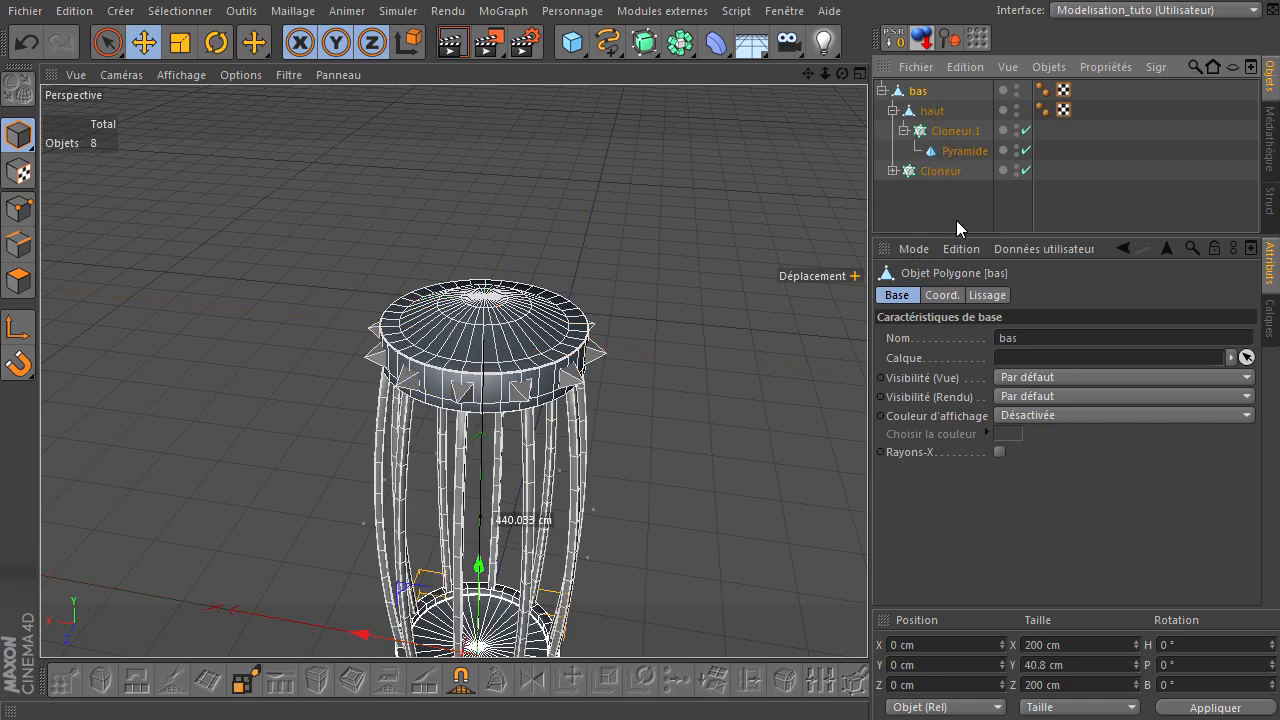
pyautogui.click(952, 183)
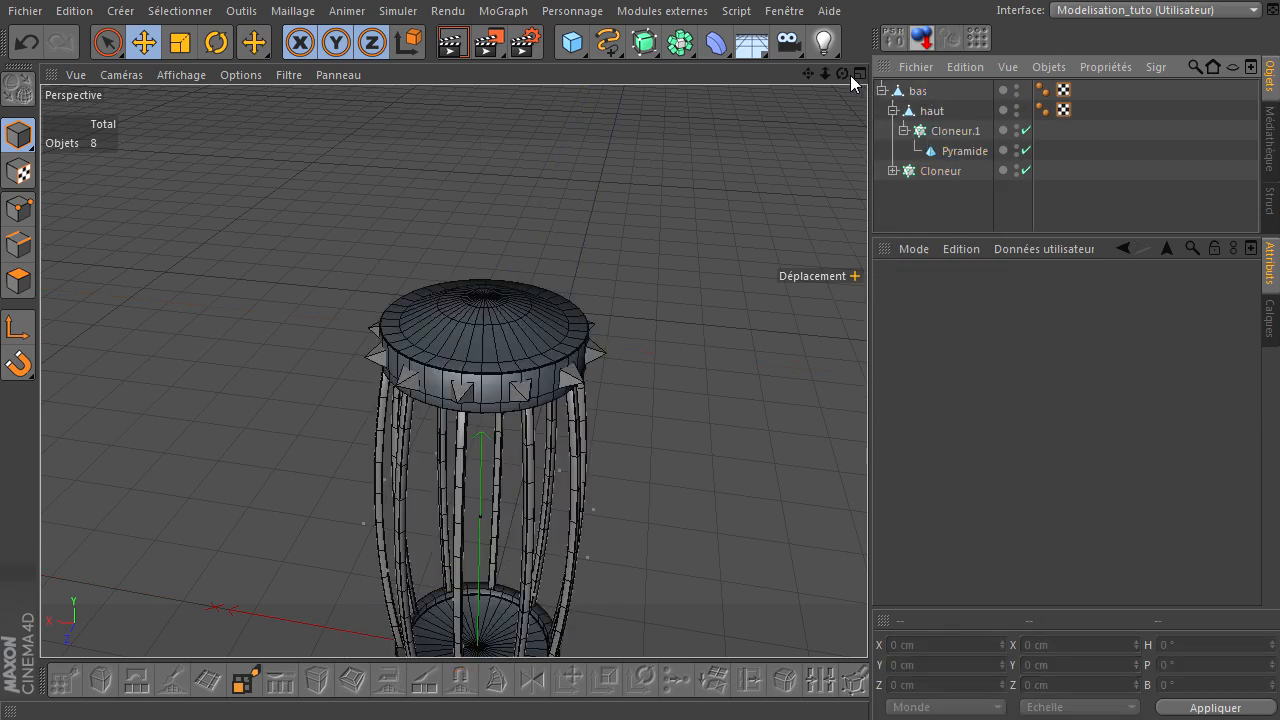
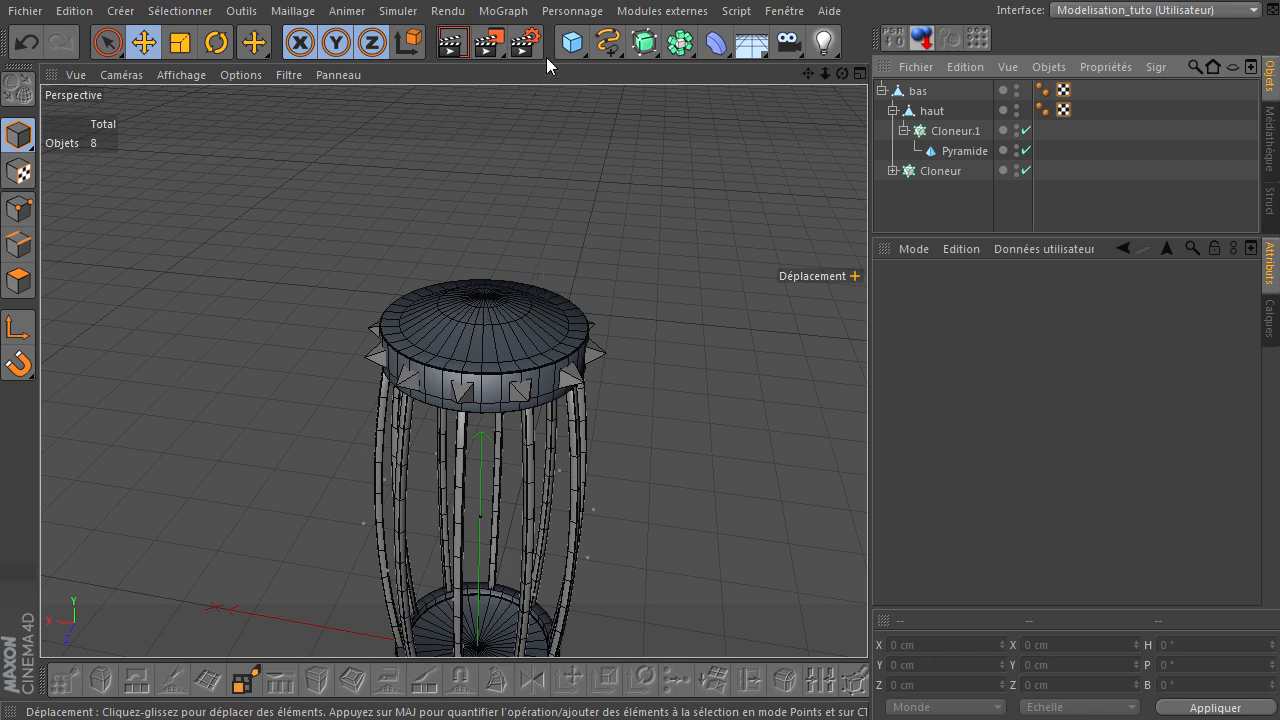
# Add a torus primitive to the scene and set its orientation to +Z so it stands upright.
pyautogui.click(572, 42)
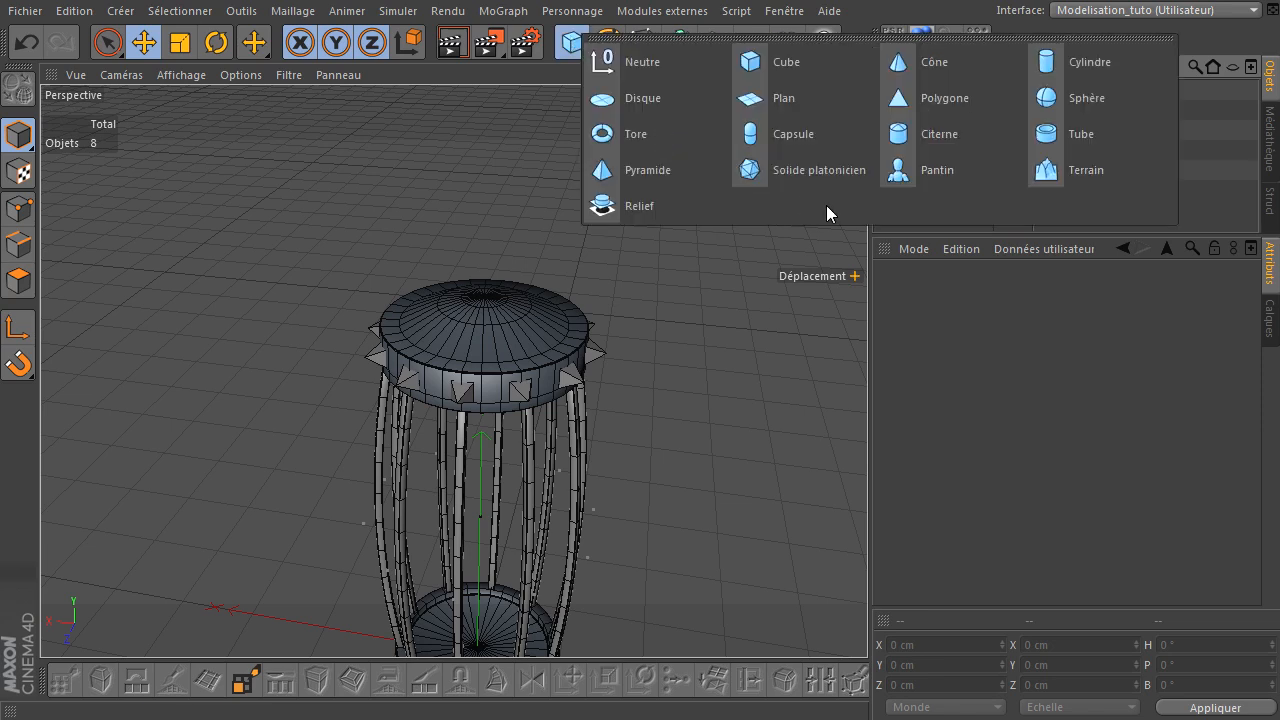
pyautogui.click(614, 134)
pyautogui.moveTo(809, 75); pyautogui.dragTo(804, 1)
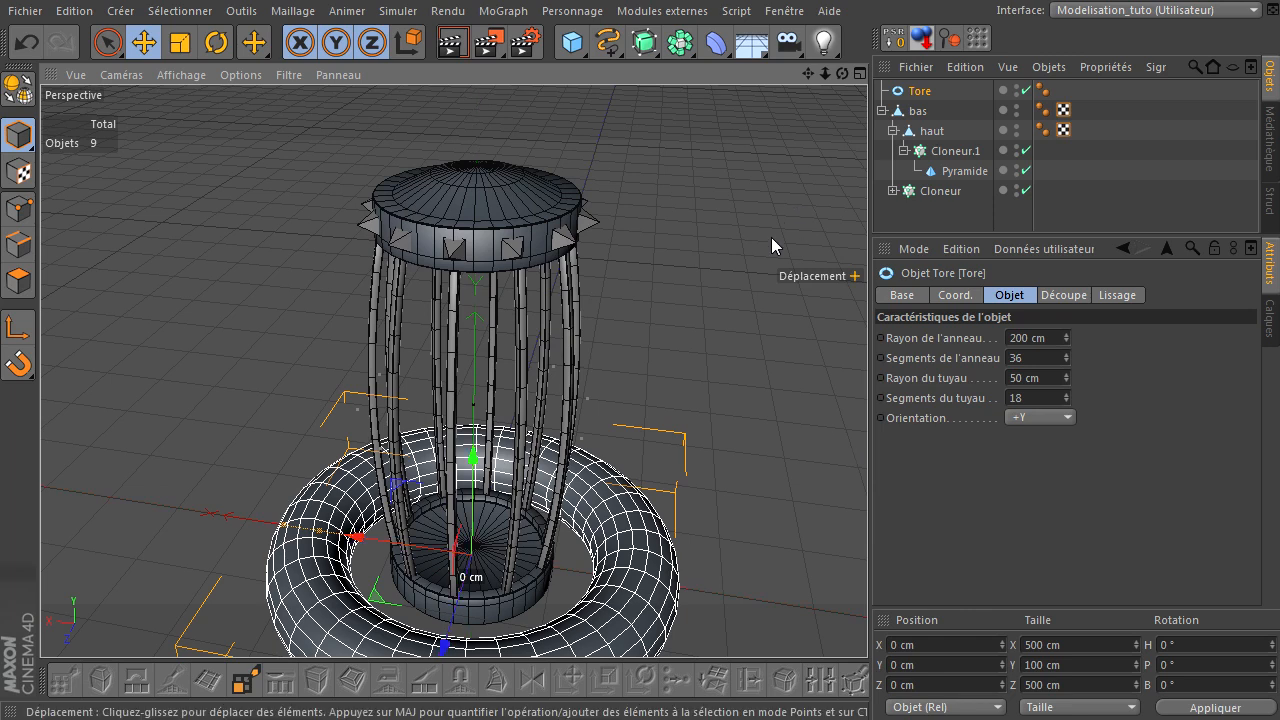
pyautogui.click(1056, 414)
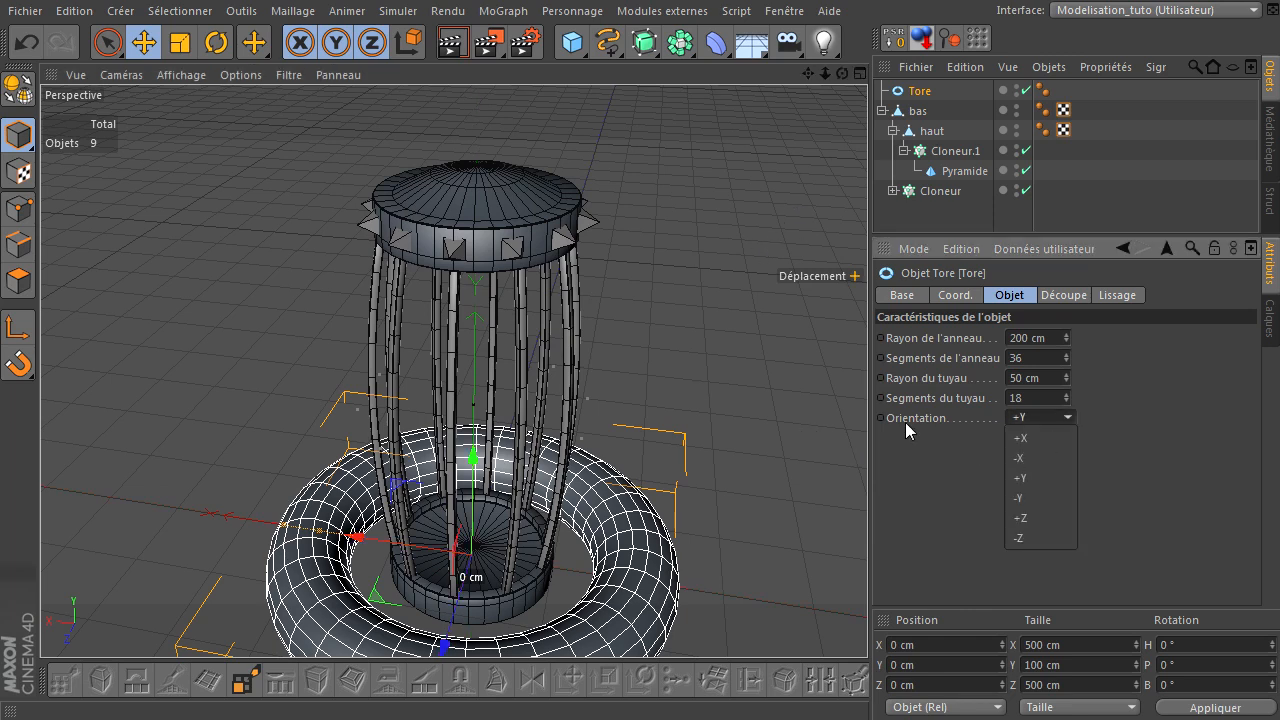
pyautogui.click(1049, 517)
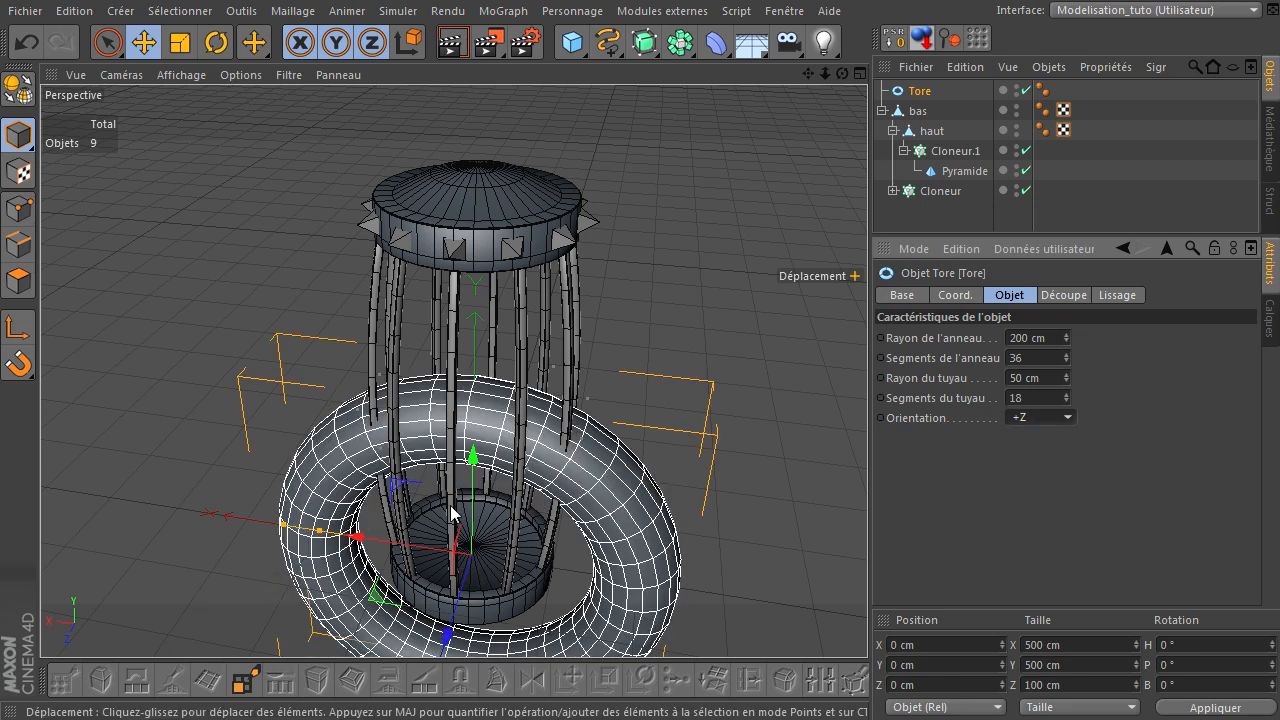
# Raise the torus along Y to about 502.5 cm, at the peak of the domed top.
pyautogui.scroll(-1, 576, 312)
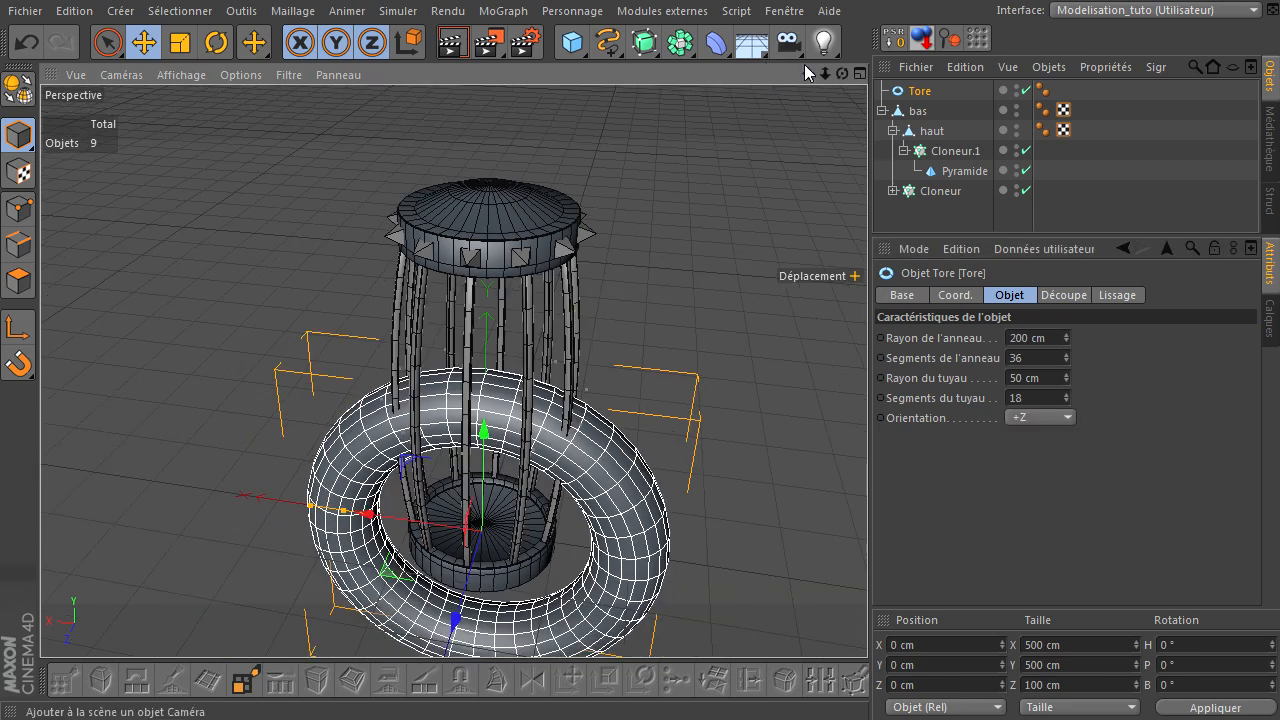
pyautogui.moveTo(808, 74); pyautogui.dragTo(867, 490)
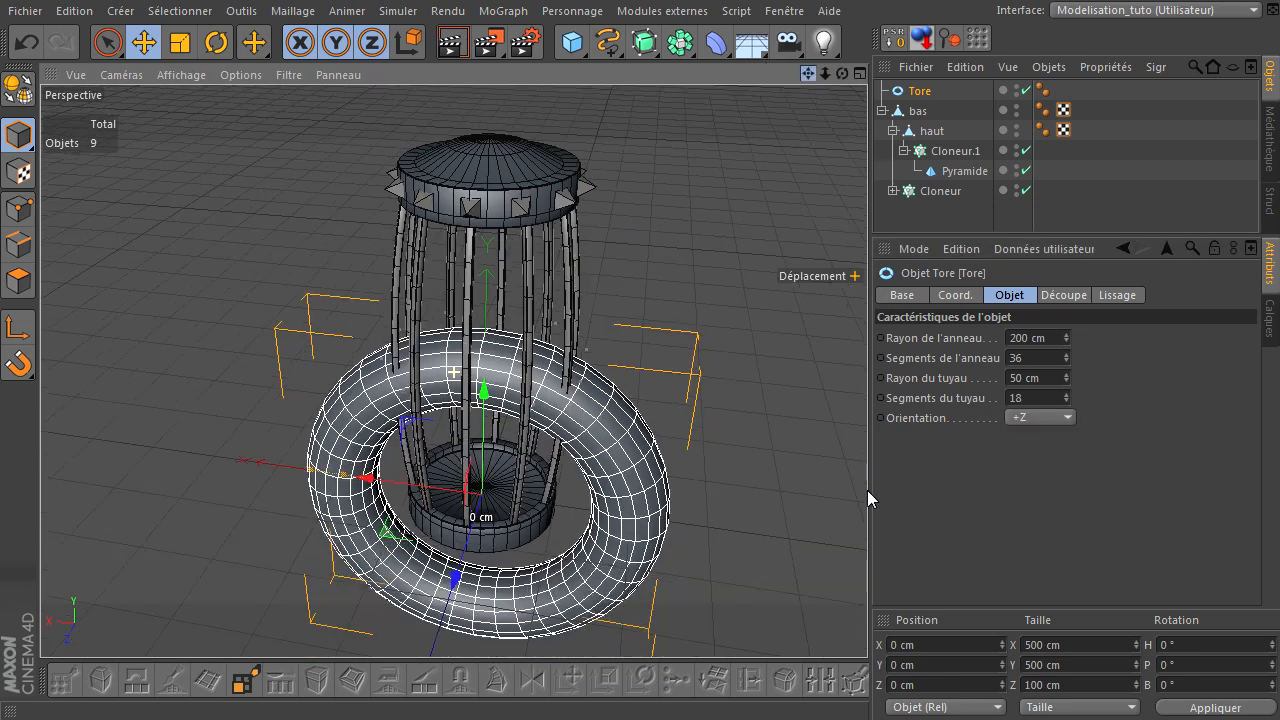
pyautogui.click(143, 43)
pyautogui.moveTo(484, 393); pyautogui.dragTo(951, 490)
pyautogui.scroll(2, 506, 214)
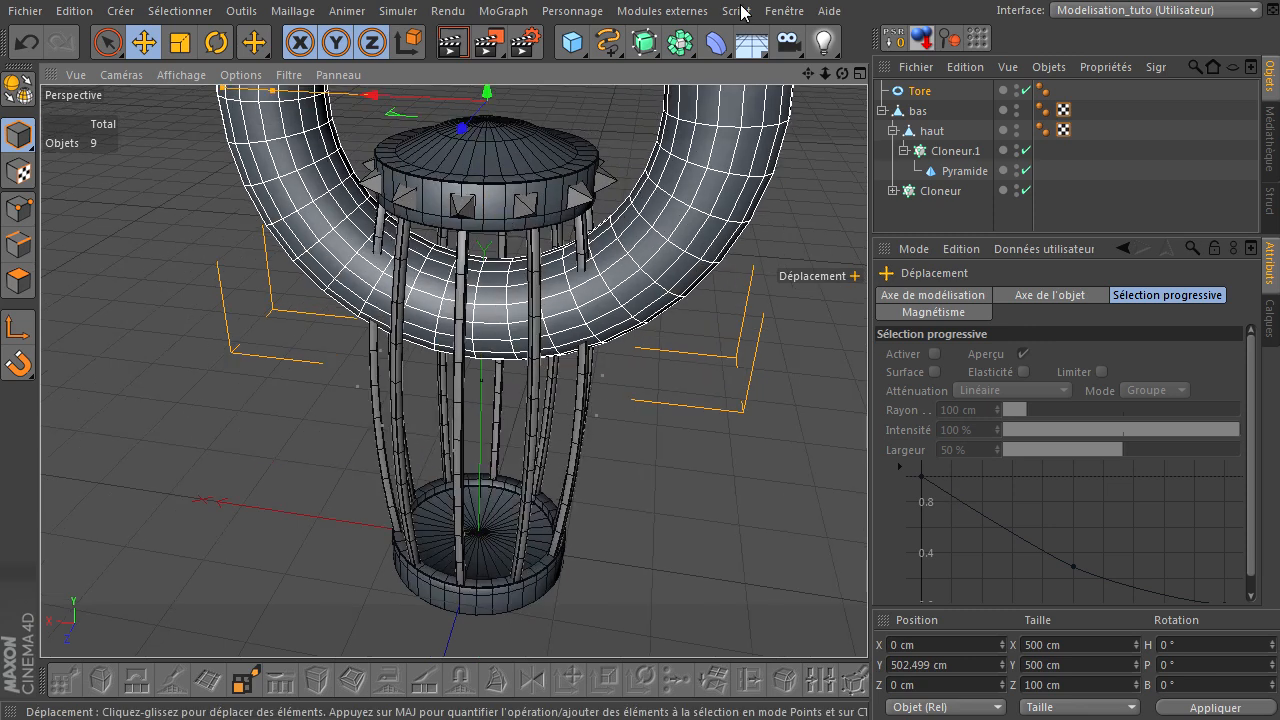
pyautogui.moveTo(808, 74); pyautogui.dragTo(867, 490)
# Try pipe radii of 20, 10 and 5 cm on the torus, and settle on 8 cm.
pyautogui.click(910, 91)
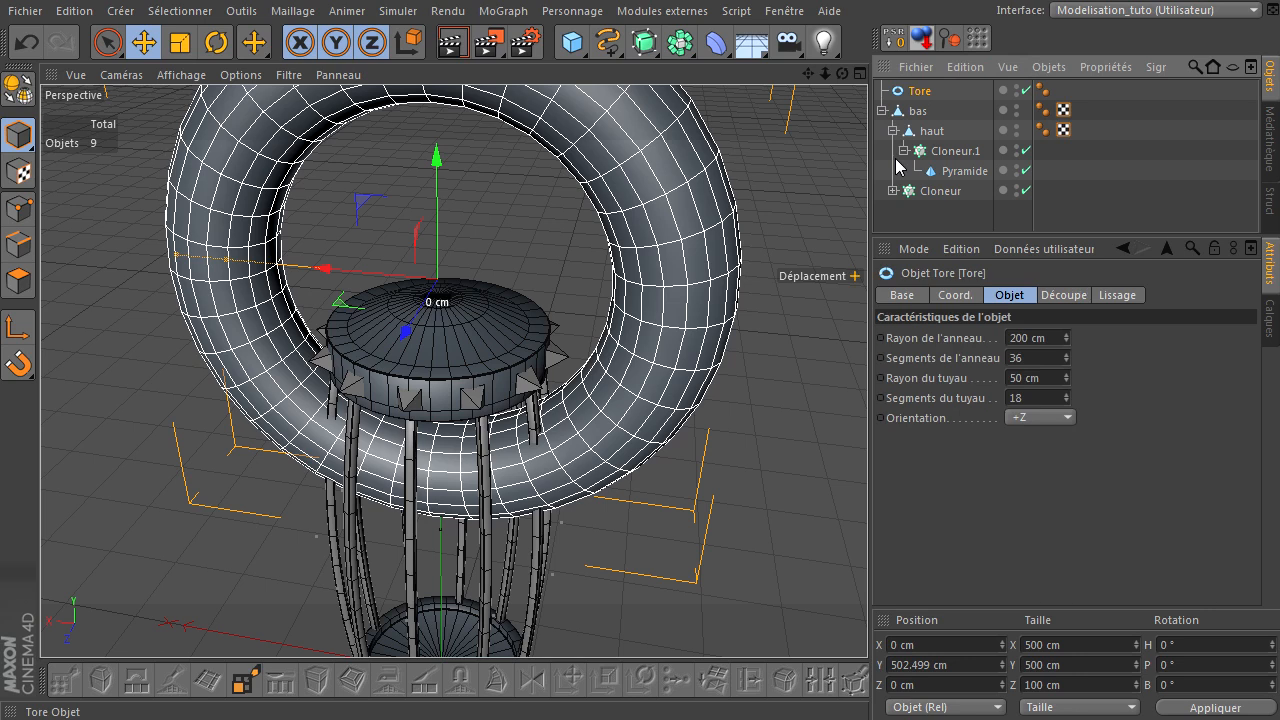
pyautogui.doubleClick(1040, 379)
pyautogui.write('20')
pyautogui.press('Return')
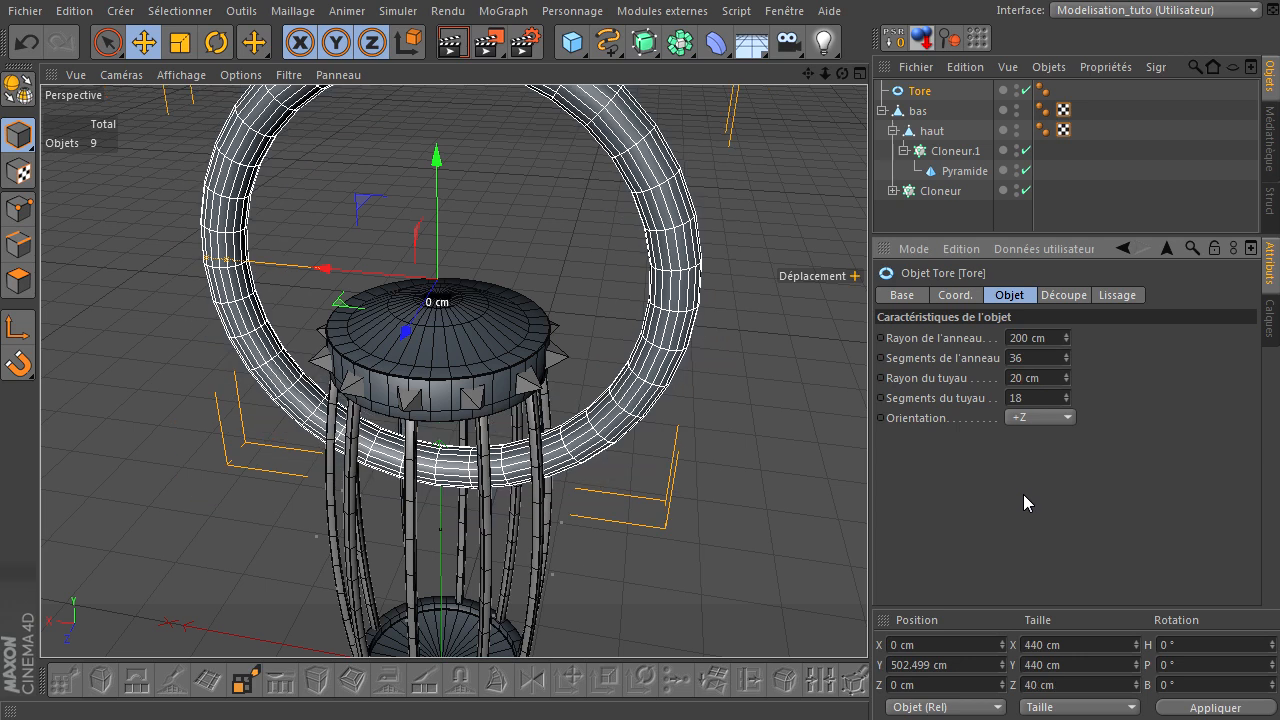
pyautogui.doubleClick(1040, 378)
pyautogui.write('10')
pyautogui.press('Return')
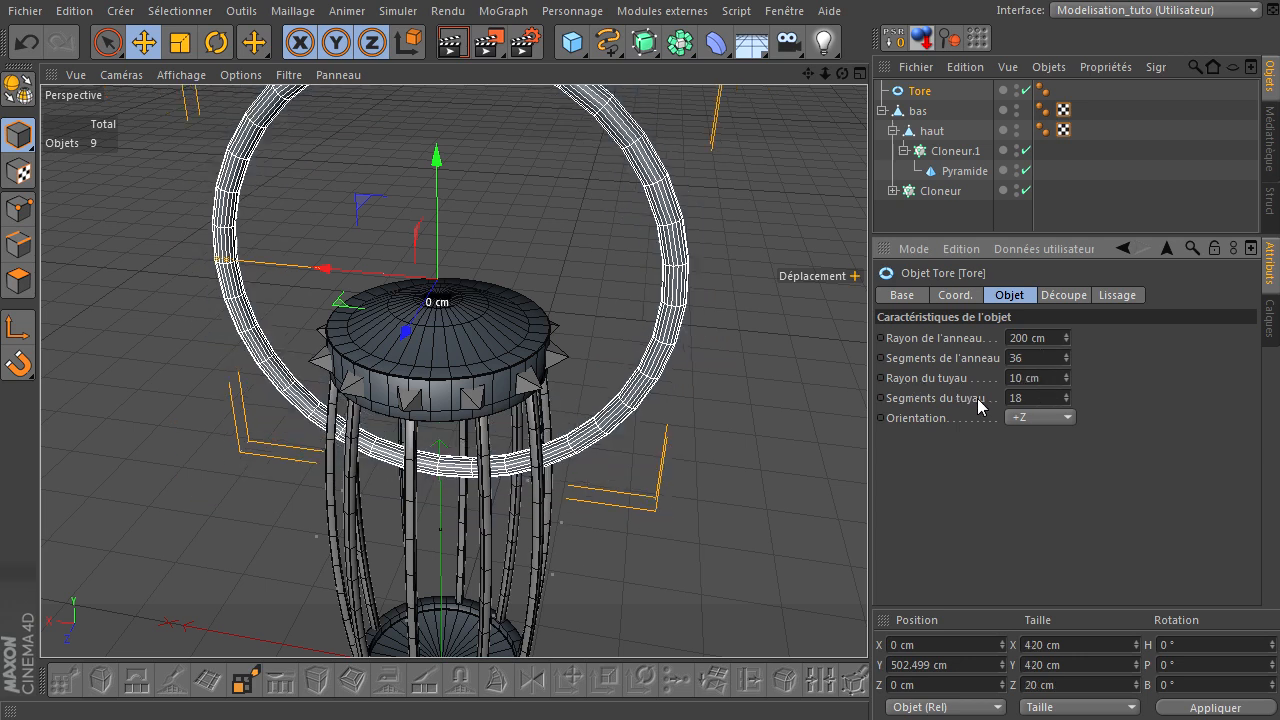
pyautogui.doubleClick(1038, 377)
pyautogui.write('5')
pyautogui.press('Return')
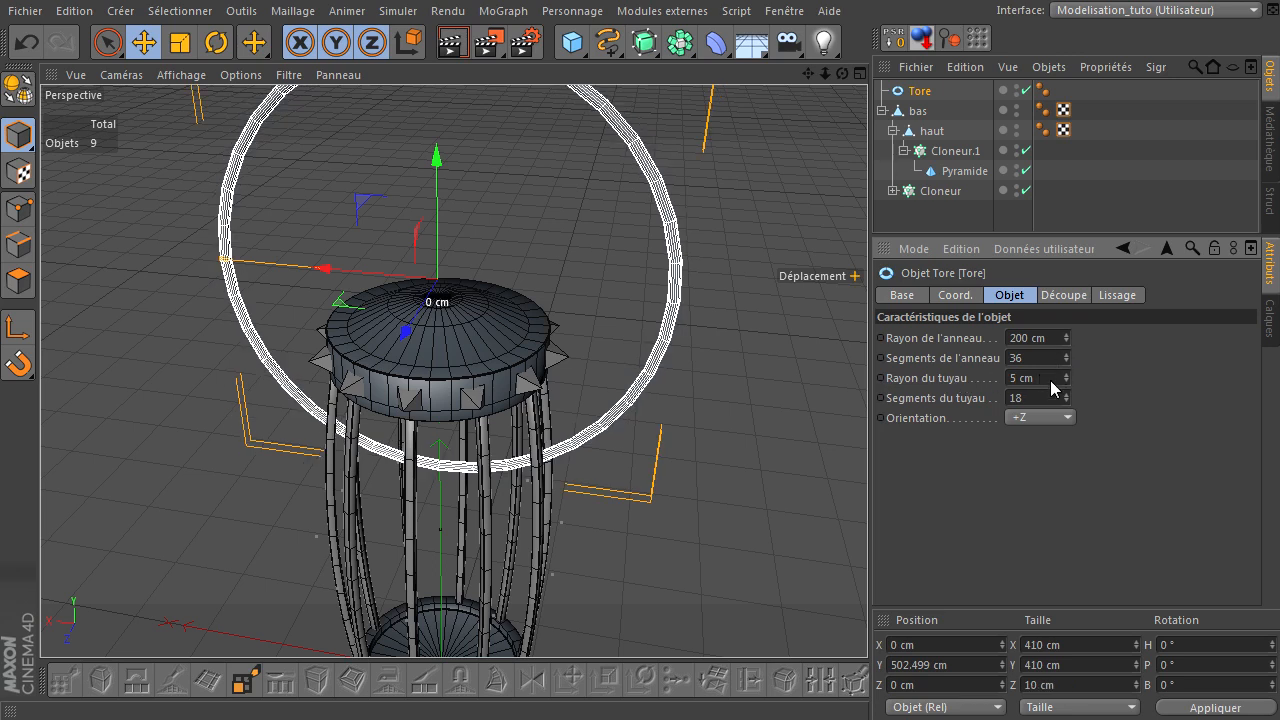
pyautogui.doubleClick(1036, 378)
pyautogui.write('8')
pyautogui.press('Return')
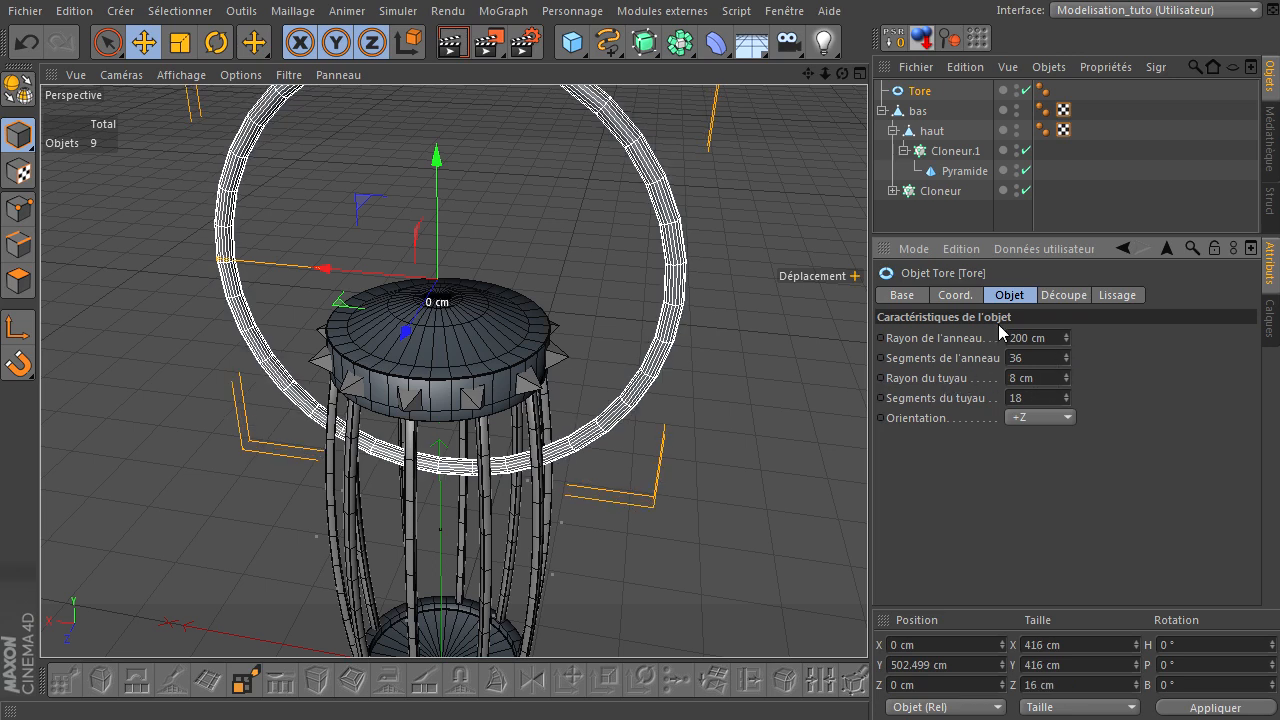
# Try ring radii of 20 and 50 cm on the torus, and settle on 40 cm.
pyautogui.doubleClick(1030, 340)
pyautogui.write('20')
pyautogui.press('Return')
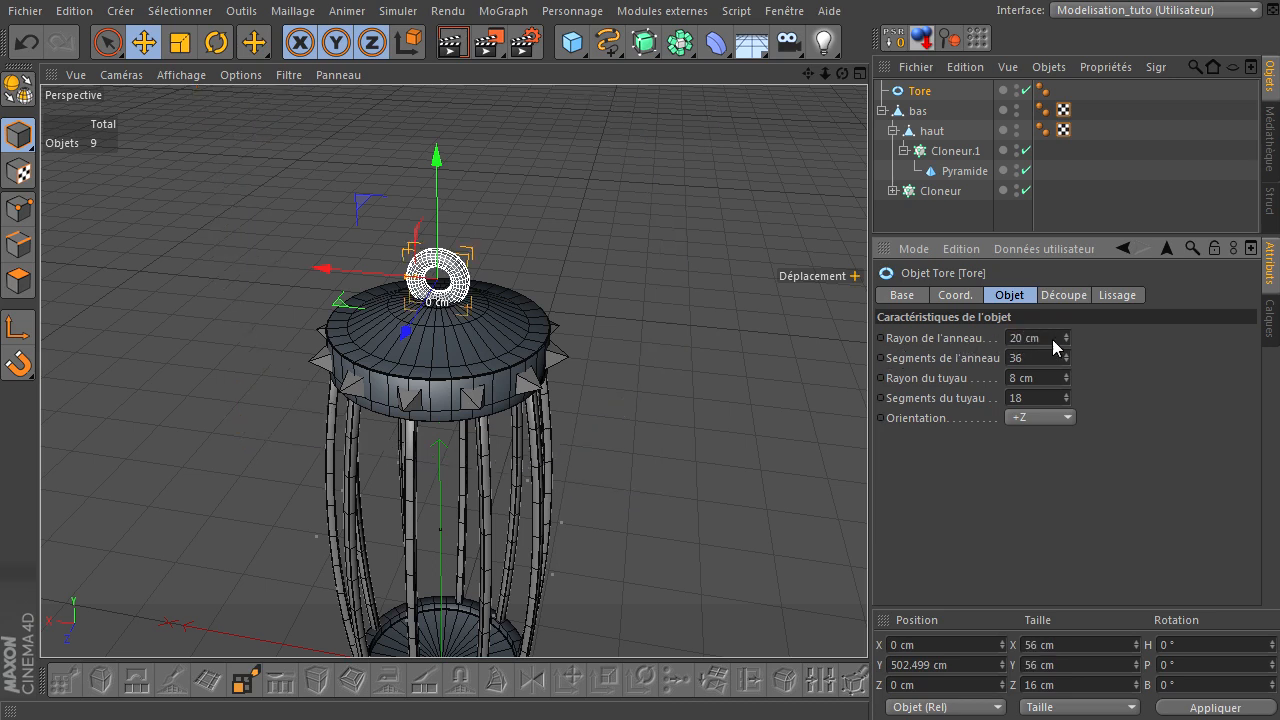
pyautogui.doubleClick(1043, 341)
pyautogui.write('50')
pyautogui.press('Return')
pyautogui.doubleClick(1046, 340)
pyautogui.write('40')
pyautogui.press('Return')
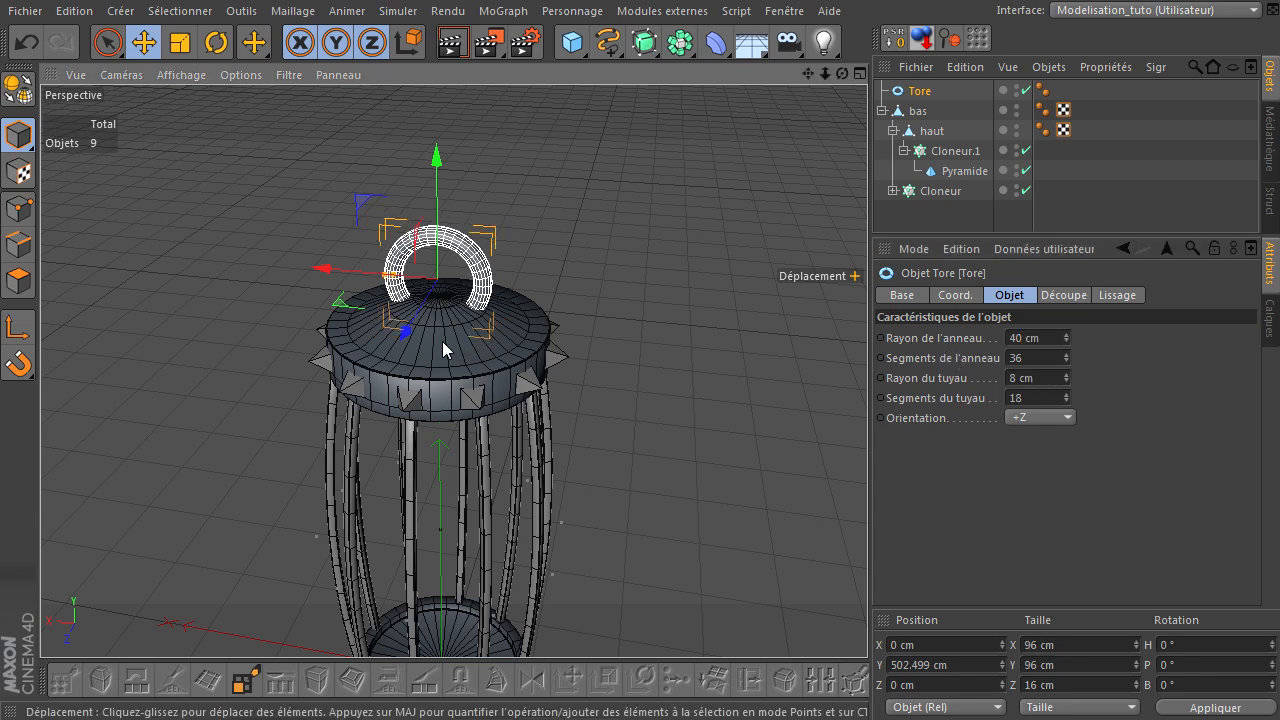
# Reduce the torus's ring segments to 8 for an angular handle on the dome.
pyautogui.scroll(5, 443, 345)
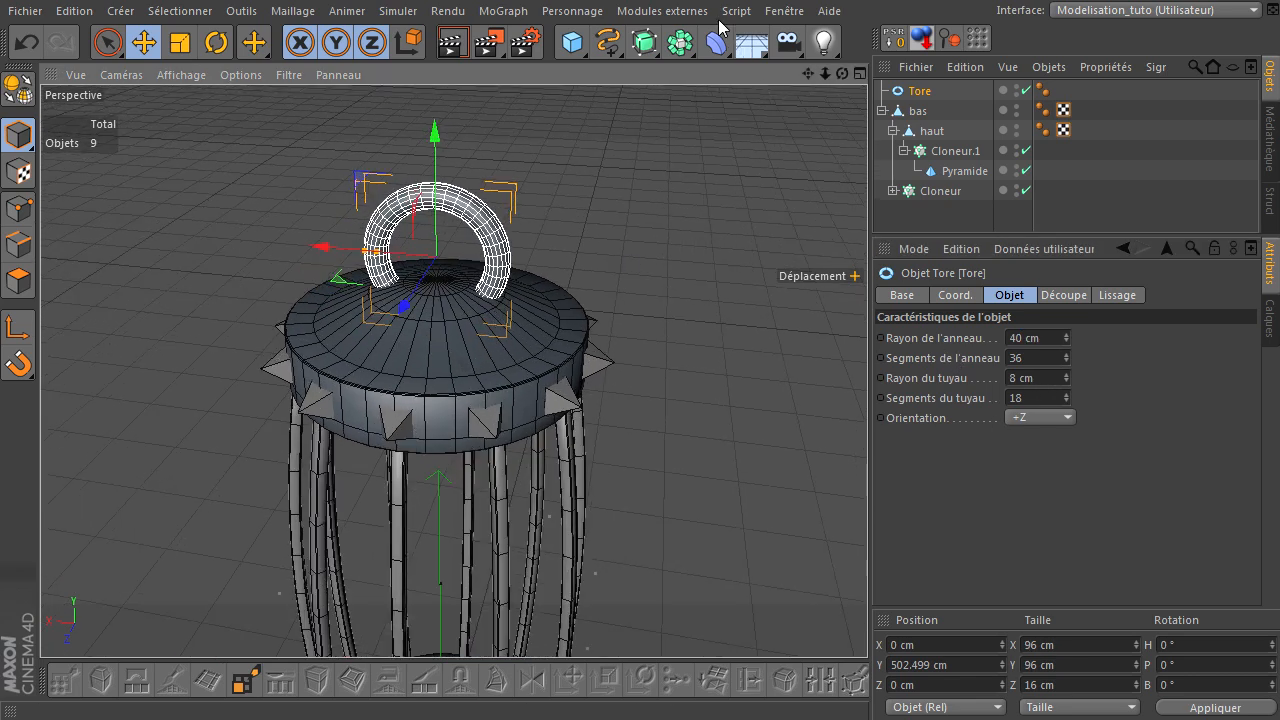
pyautogui.moveTo(808, 73); pyautogui.dragTo(873, 489)
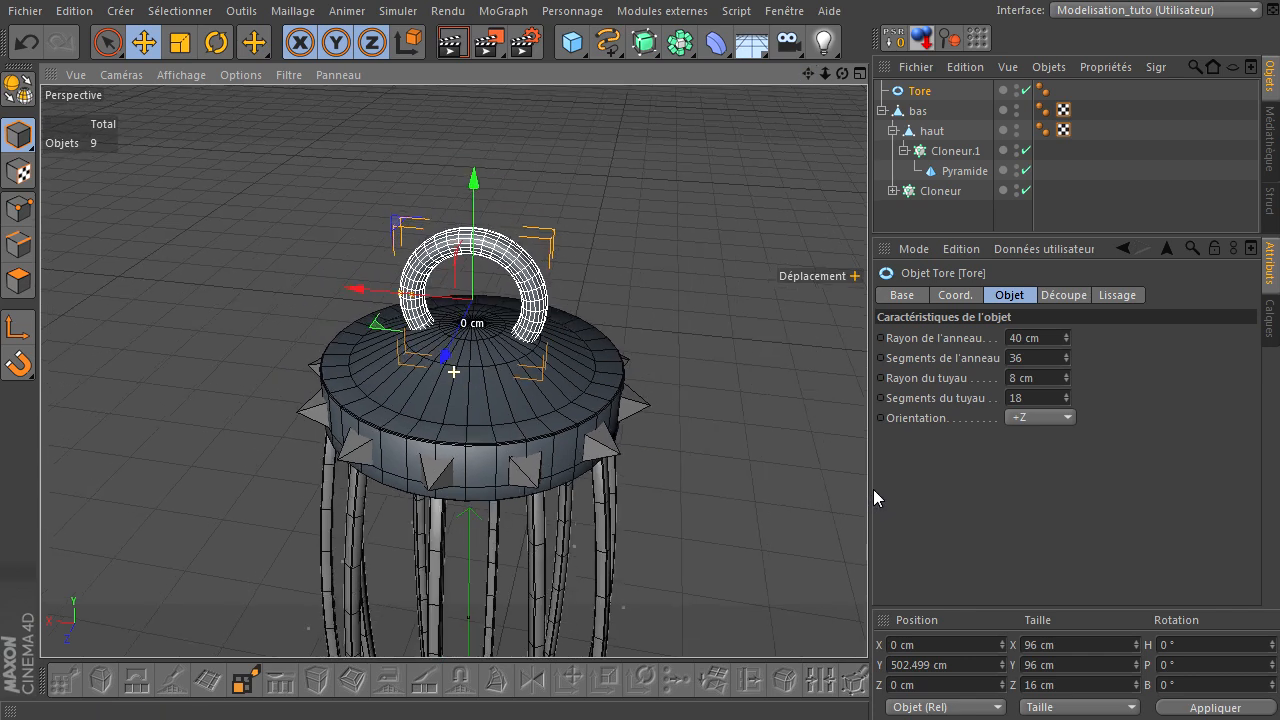
pyautogui.moveTo(839, 79); pyautogui.dragTo(867, 490)
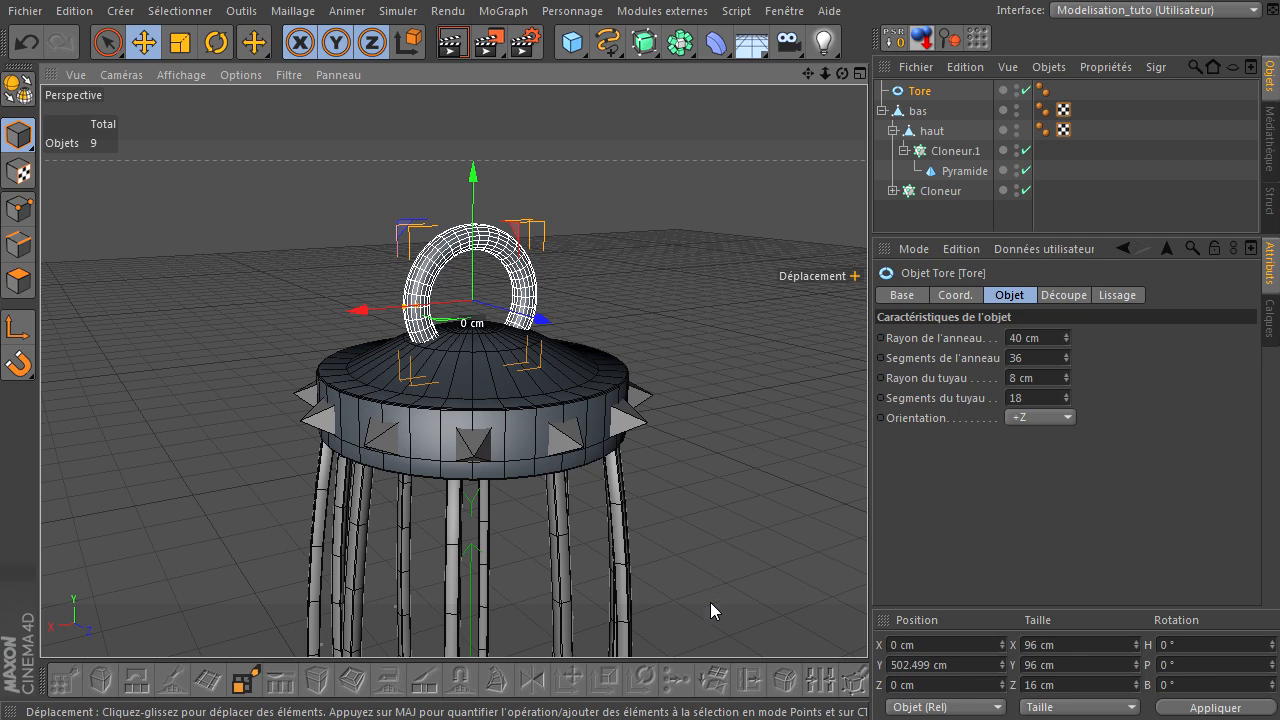
pyautogui.click(1051, 357)
pyautogui.click(1038, 398)
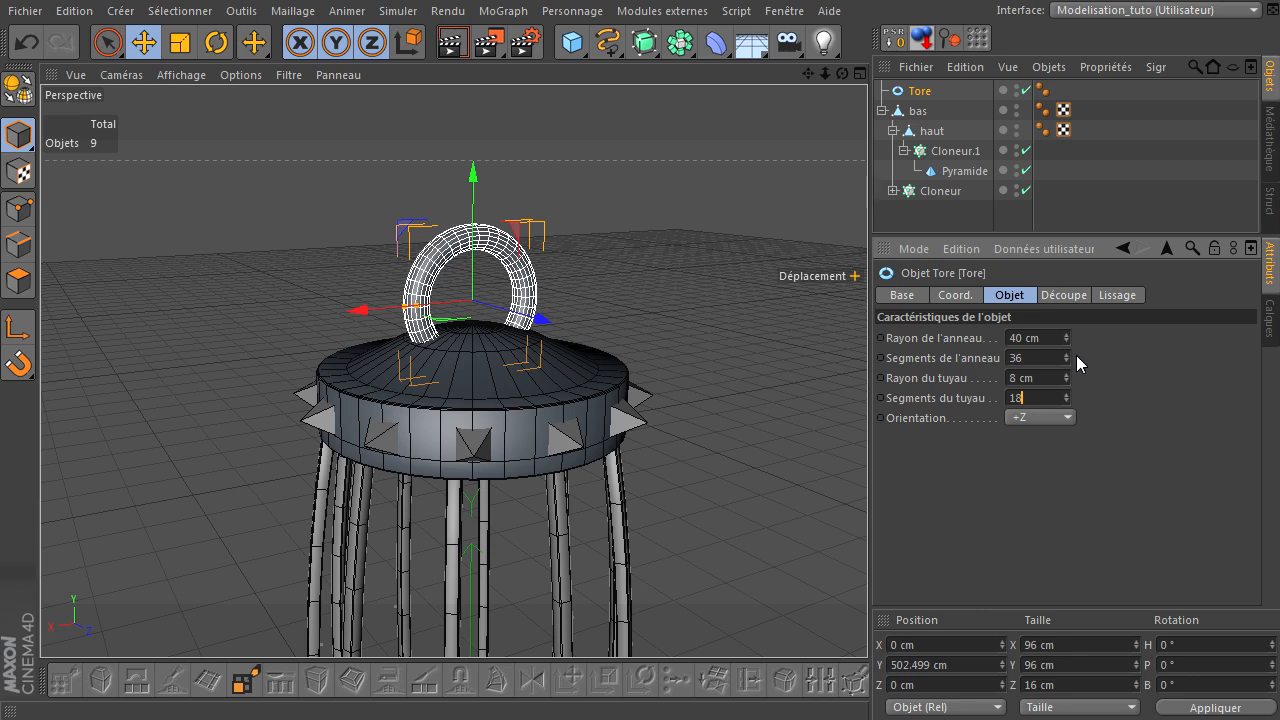
pyautogui.moveTo(1067, 359); pyautogui.dragTo(1067, 359)
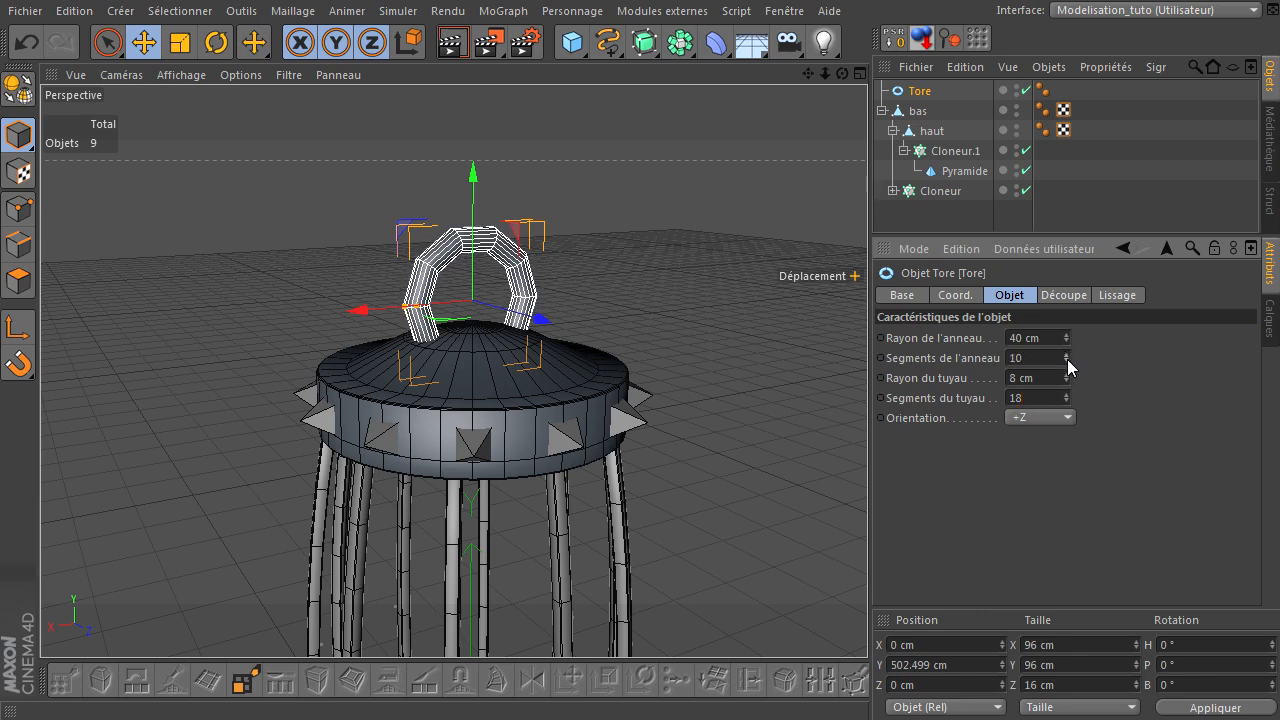
pyautogui.click(1067, 359)
pyautogui.click(1067, 359)
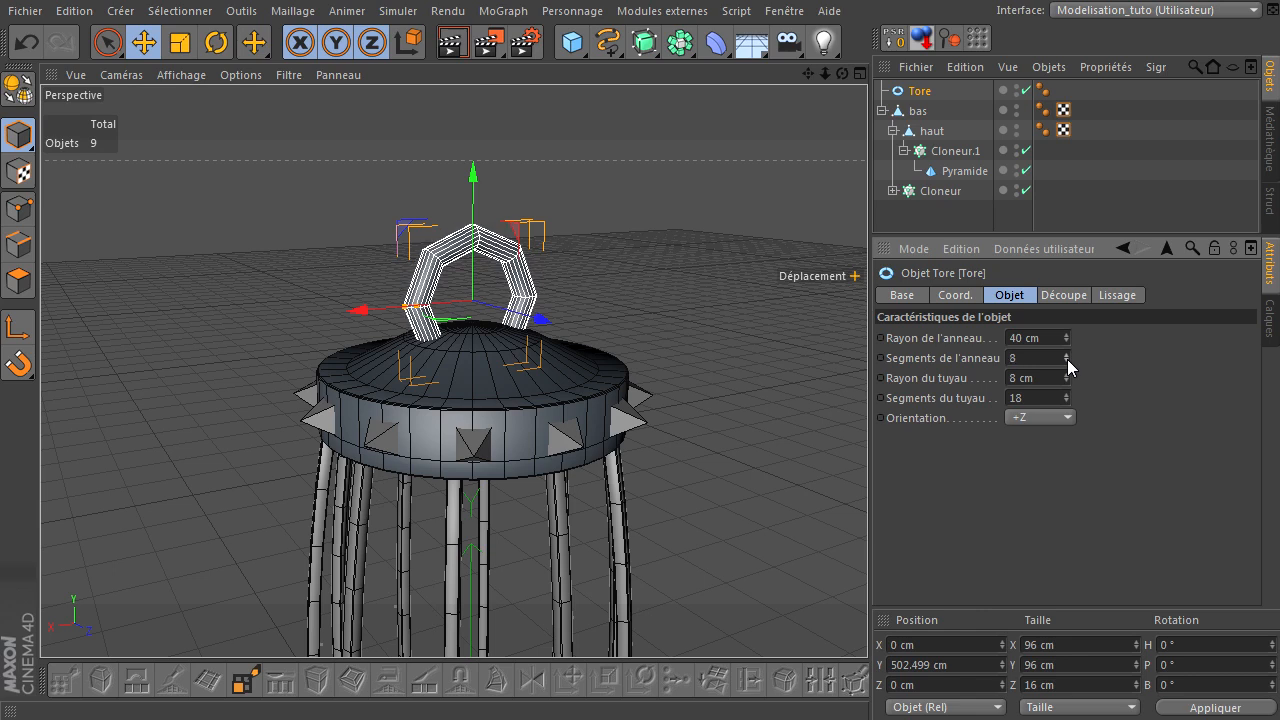
# Reduce the torus's pipe segments to 4 and deselect it.
pyautogui.moveTo(843, 74); pyautogui.dragTo(886, 674)
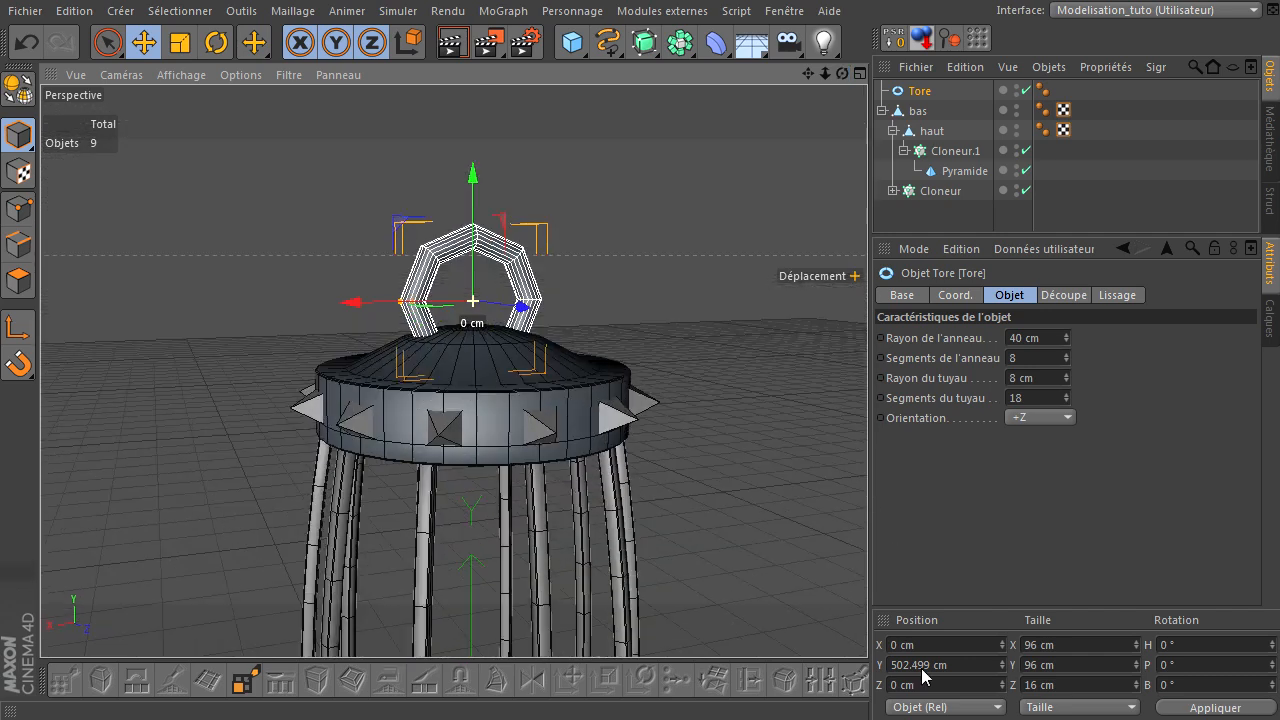
pyautogui.moveTo(1067, 402); pyautogui.dragTo(1067, 402)
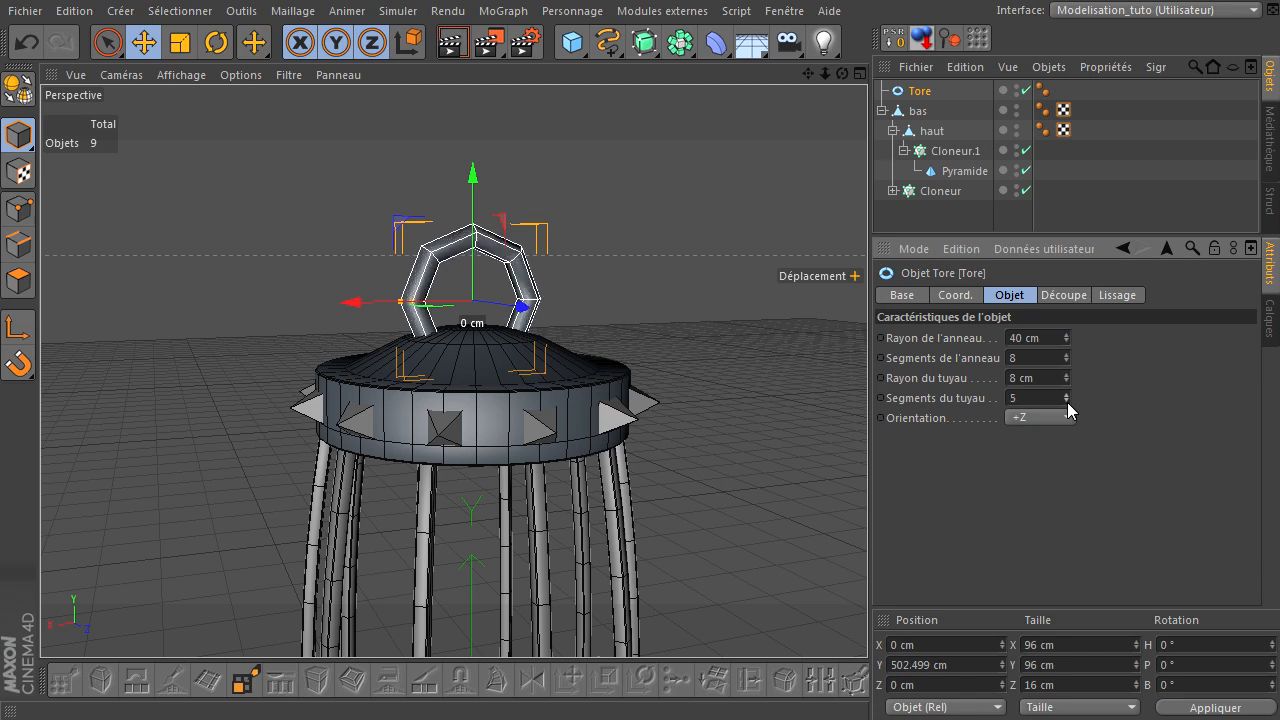
pyautogui.click(716, 290)
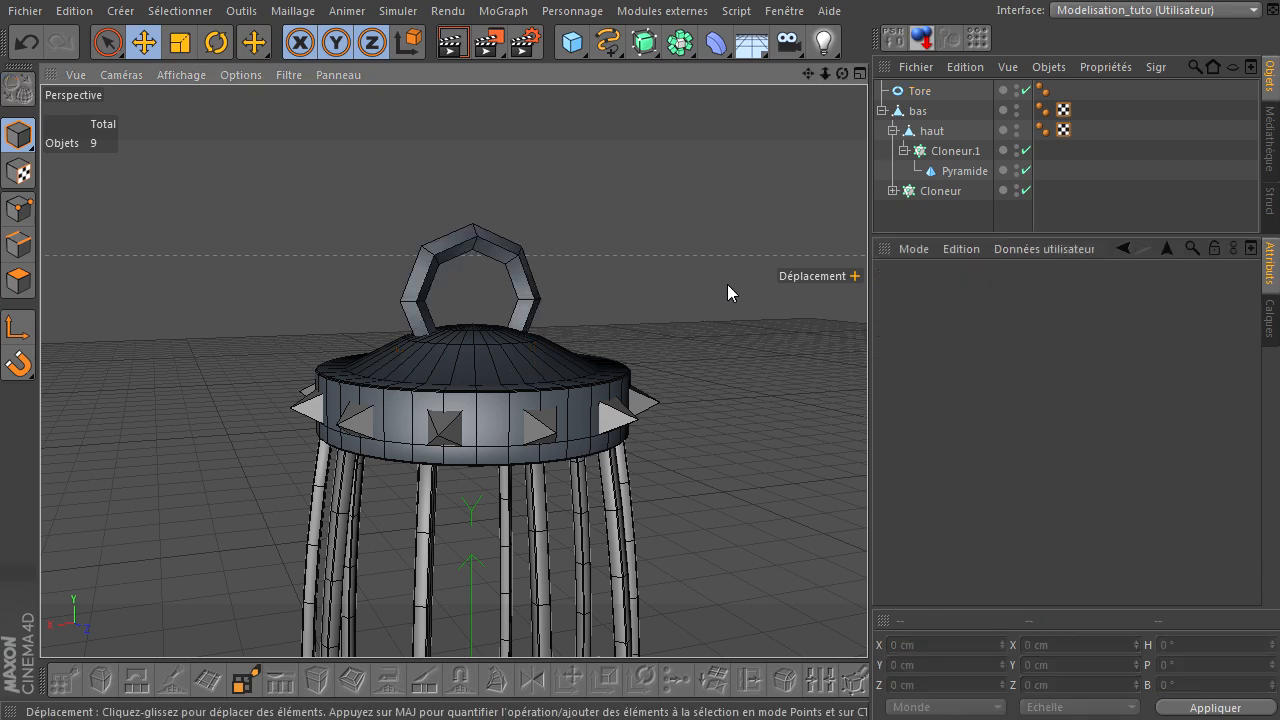
# Render a preview of the domed top with its handle in the viewport, and reselect the torus.
pyautogui.moveTo(842, 74); pyautogui.dragTo(867, 490)
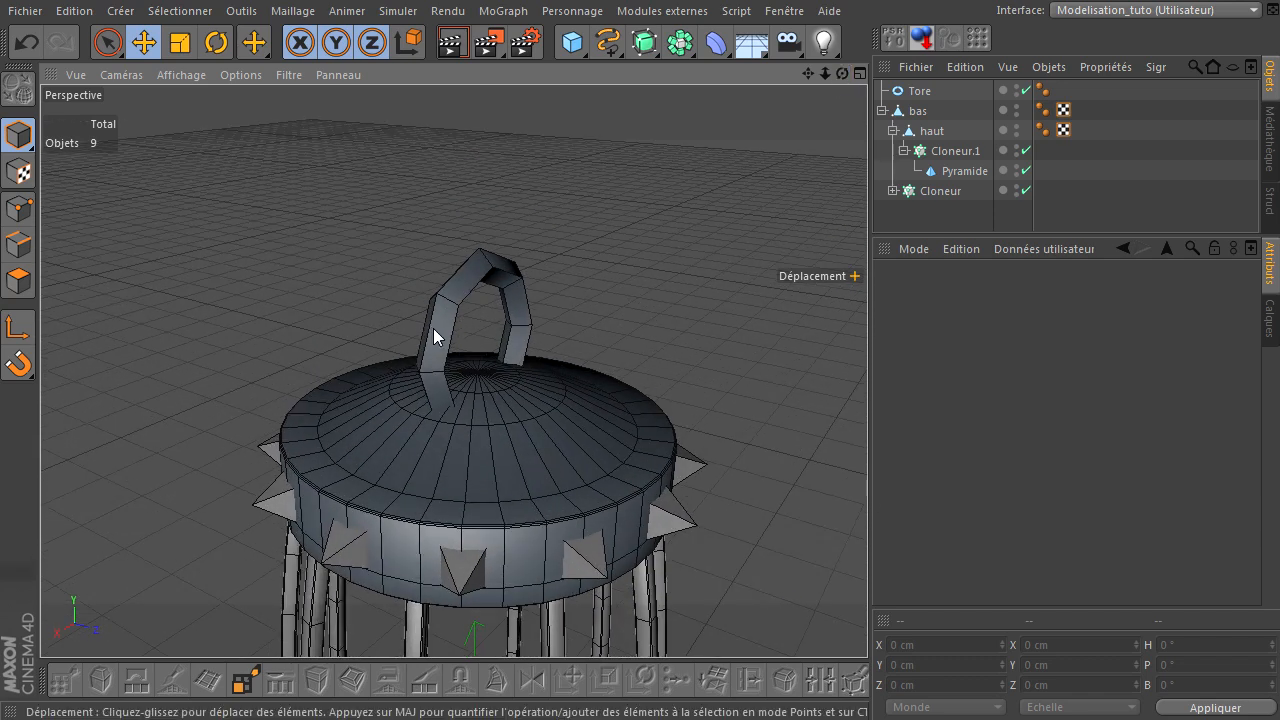
pyautogui.click(452, 43)
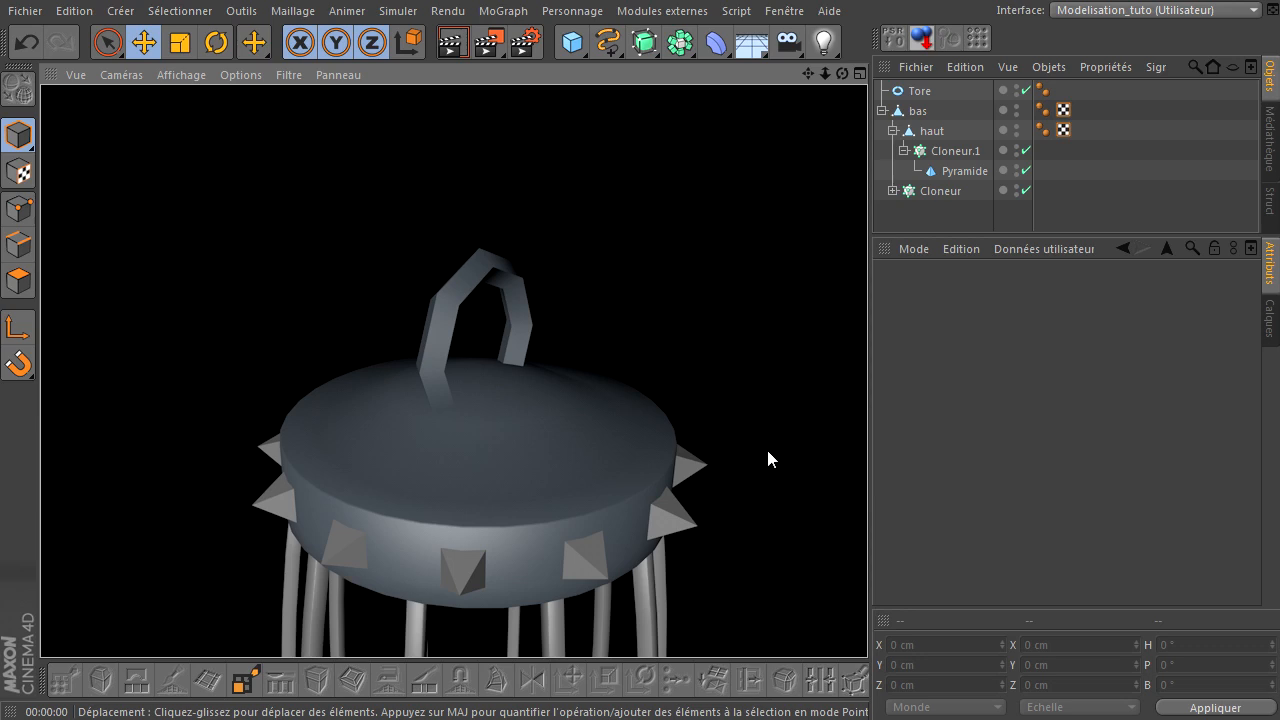
pyautogui.click(787, 408)
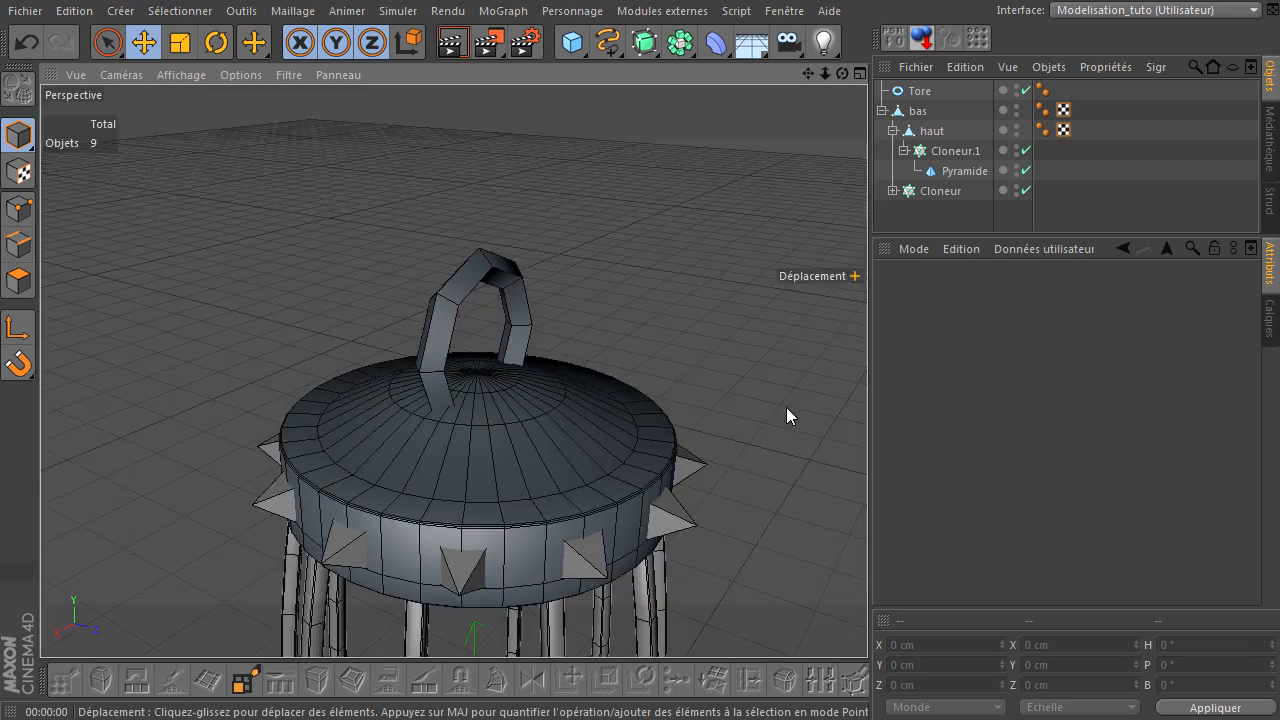
pyautogui.click(916, 91)
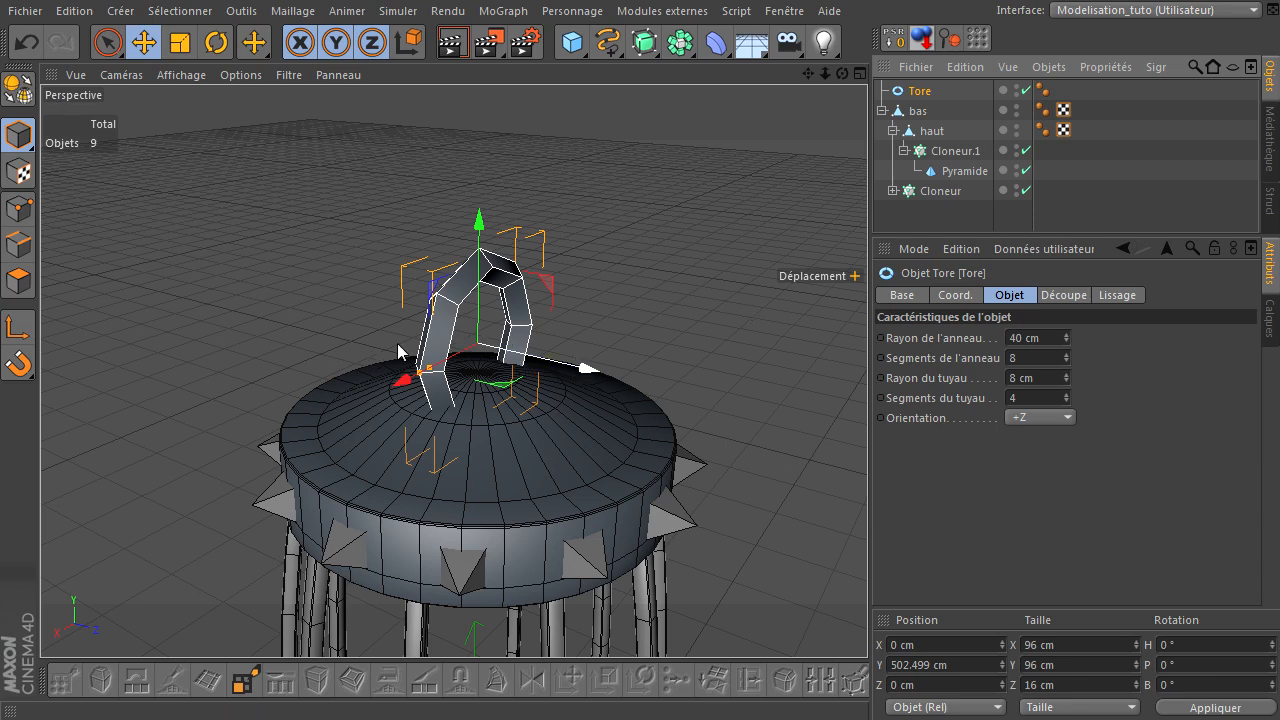
# Convert the torus handle to an editable polygon object and loop-select the four edge loops running along its length.
pyautogui.click(25, 91)
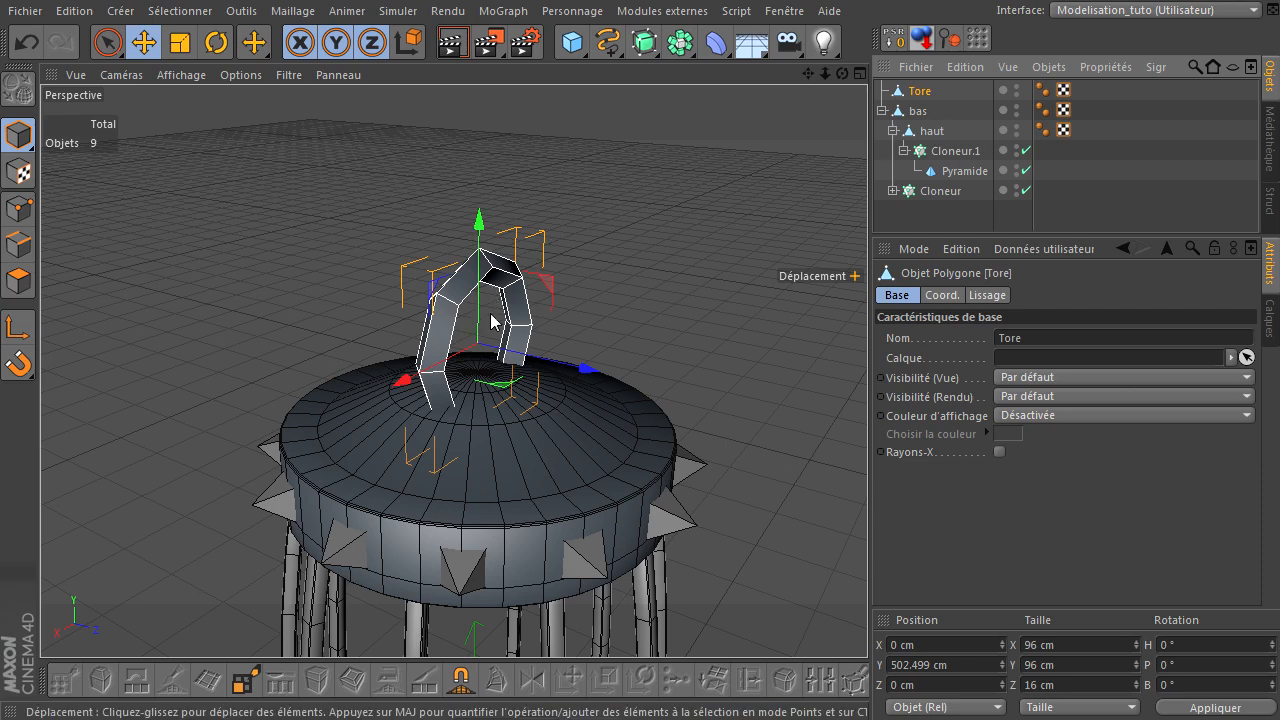
pyautogui.click(18, 244)
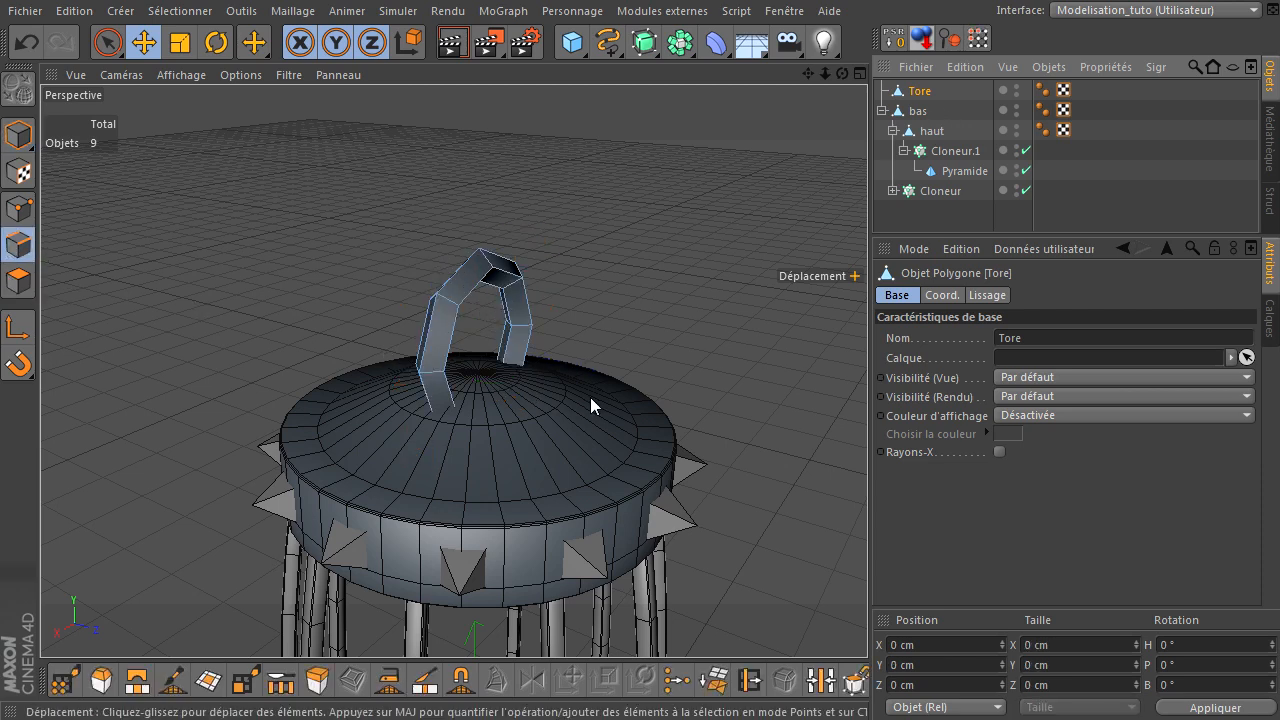
pyautogui.press('u')
pyautogui.press('l')
pyautogui.scroll(2, 548, 392)
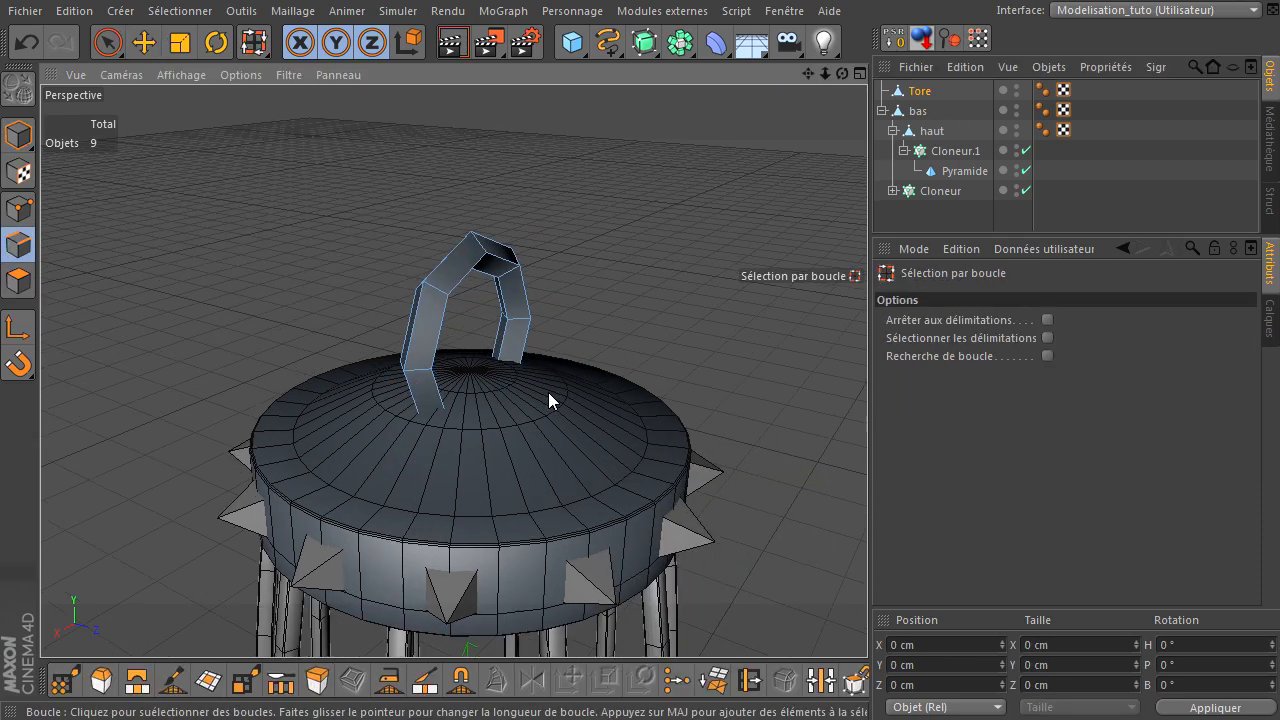
pyautogui.scroll(2, 548, 392)
pyautogui.click(516, 266)
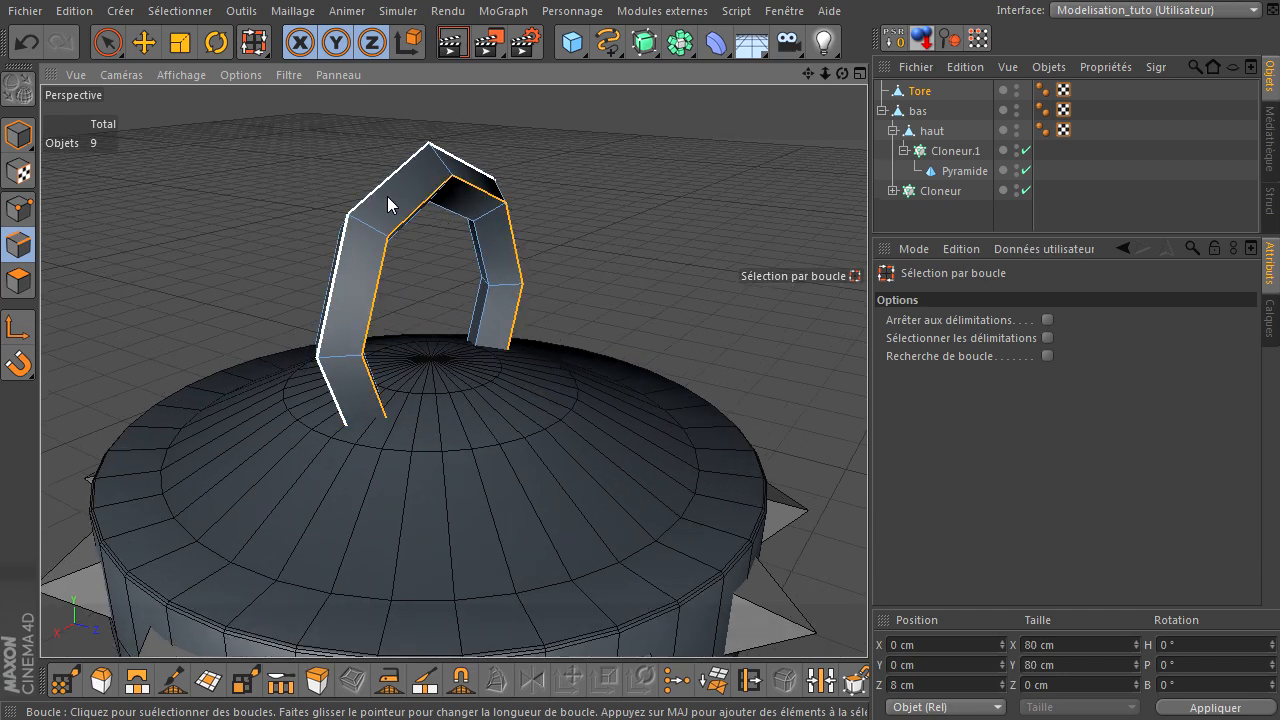
pyautogui.keyDown('shift'); pyautogui.click(456, 206); pyautogui.keyUp('shift')
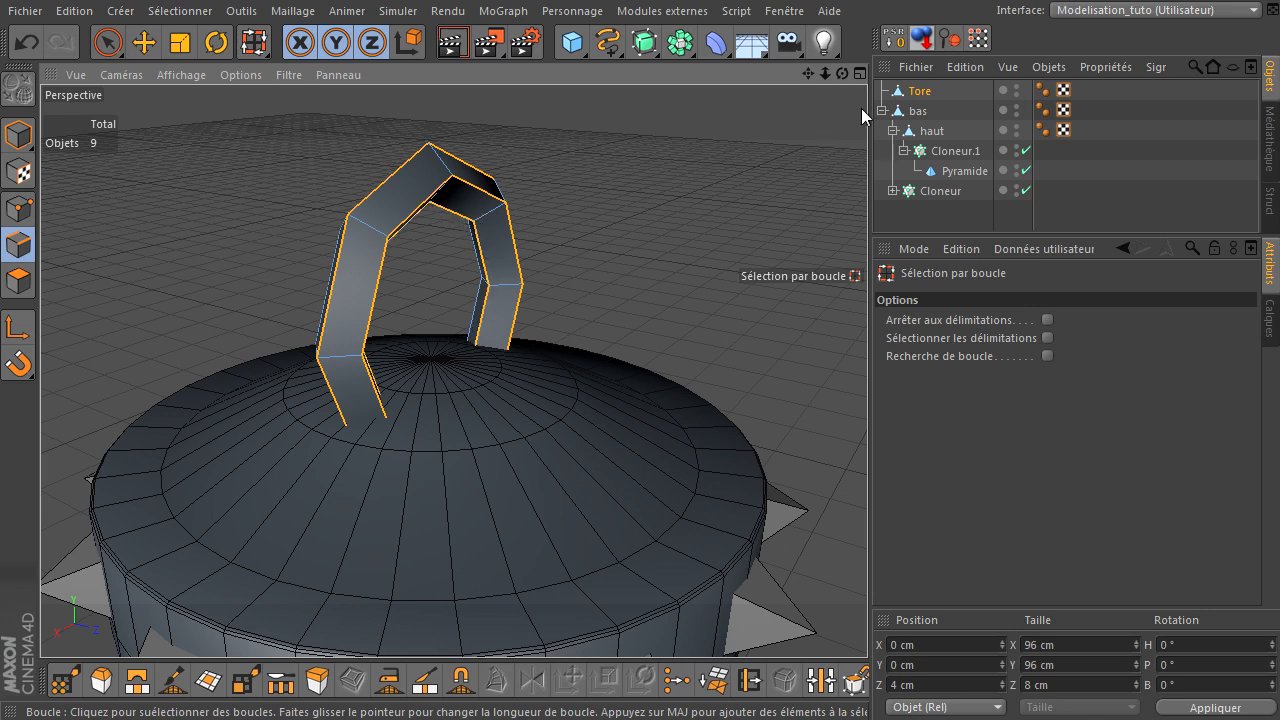
pyautogui.moveTo(844, 77); pyautogui.dragTo(742, 497)
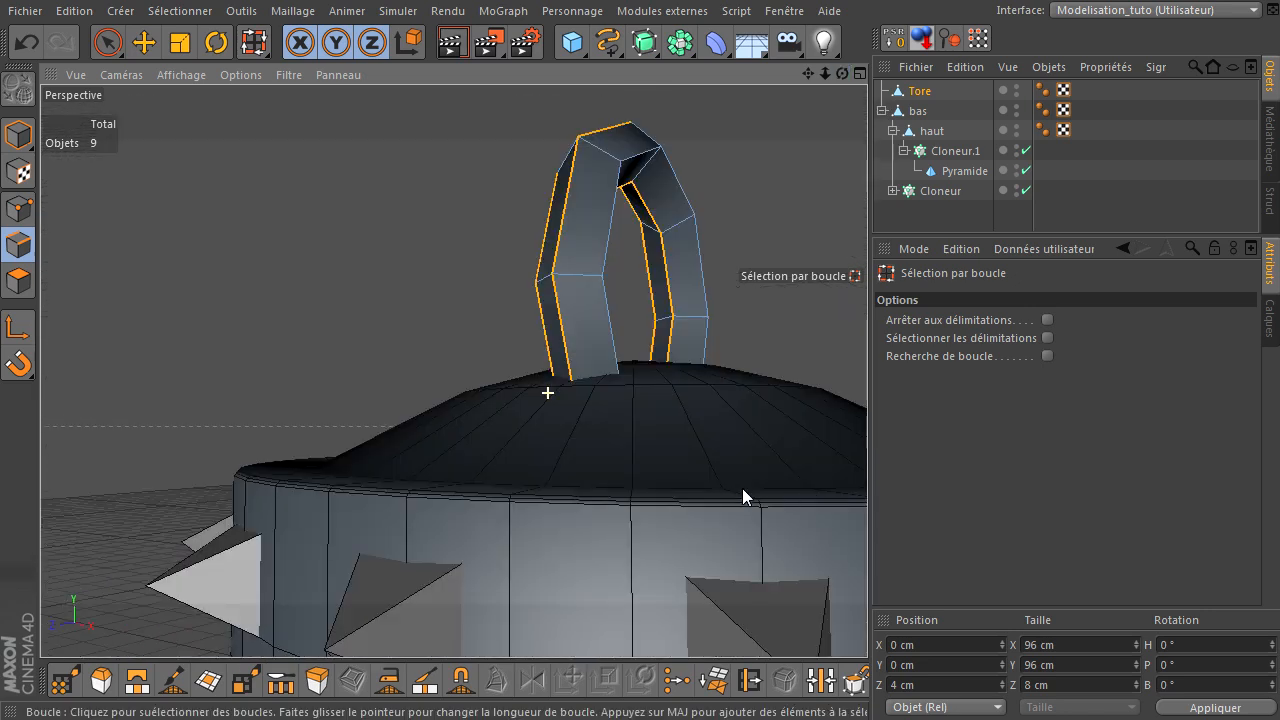
pyautogui.keyDown('shift'); pyautogui.click(607, 244); pyautogui.keyUp('shift')
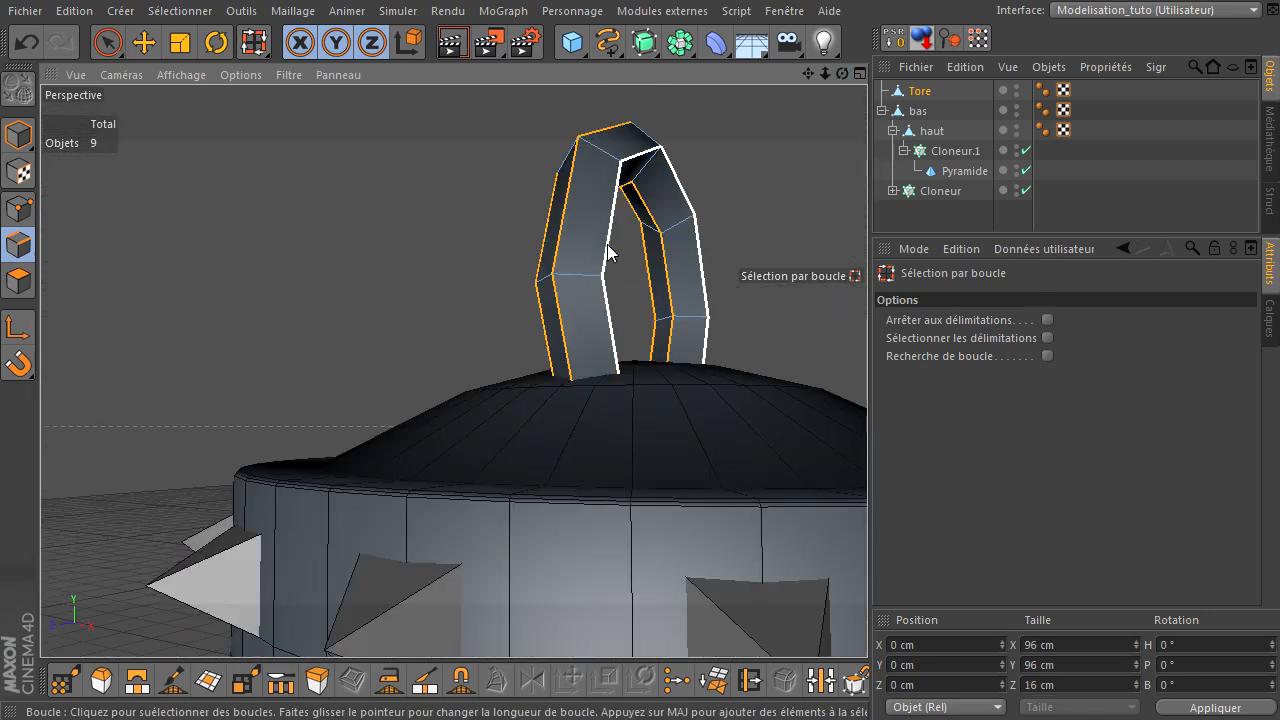
pyautogui.moveTo(840, 74)
pyautogui.mouseDown()
pyautogui.moveTo(881, 490)
pyautogui.moveTo(1068, 414)
pyautogui.moveTo(866, 492)
pyautogui.moveTo(842, 71)
pyautogui.mouseUp()
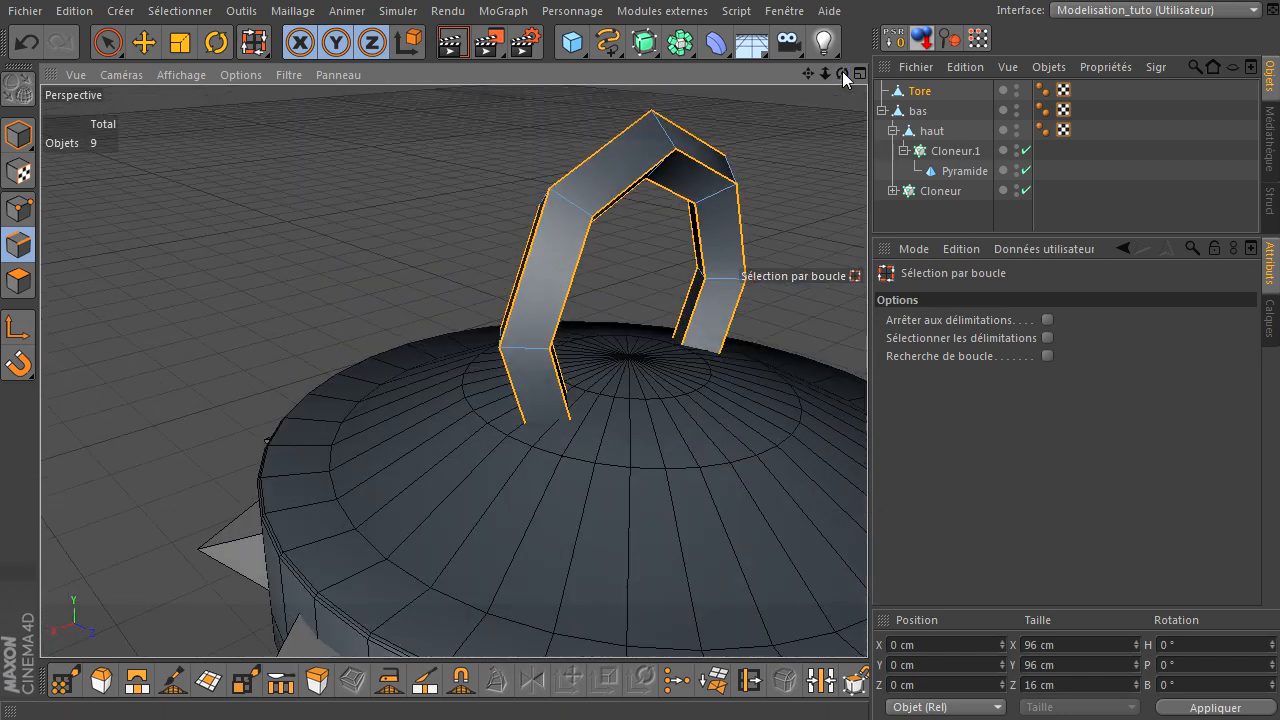
# Bevel the handle's selected edge loops with a 1 cm inner offset and 1 subdivision, and check the new edges up close.
pyautogui.press('m')
pyautogui.press('s')
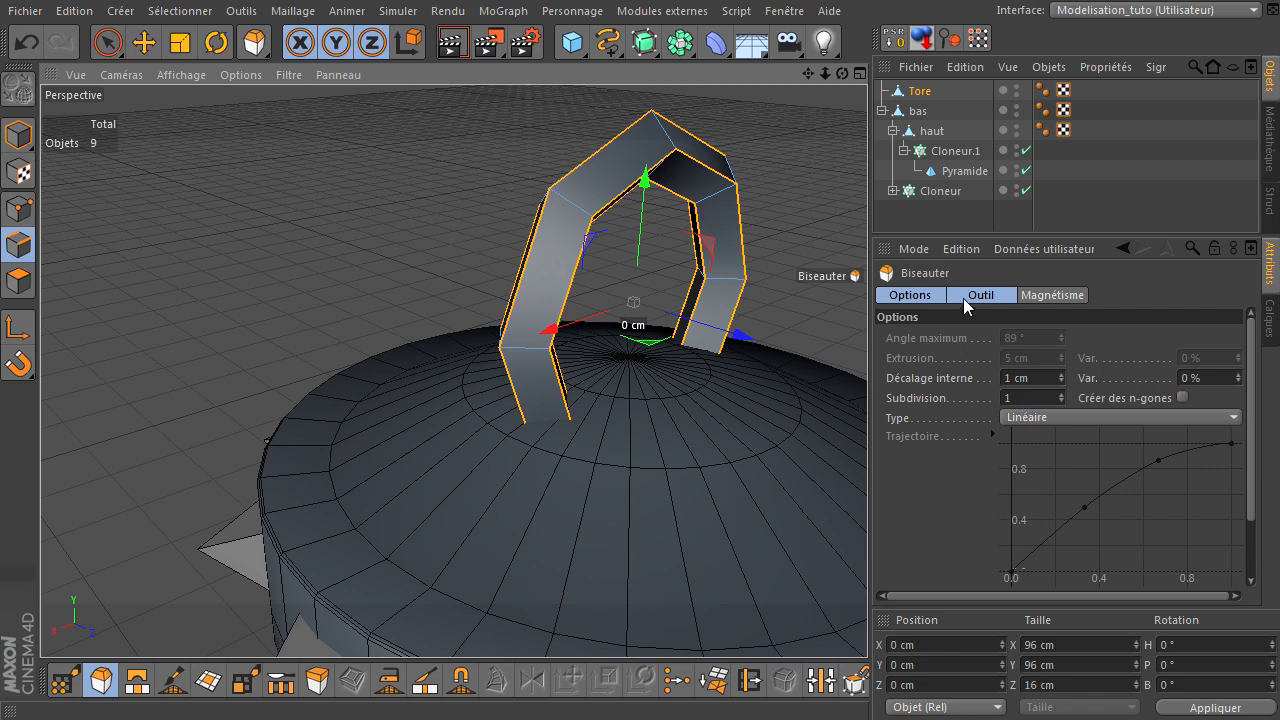
pyautogui.moveTo(991, 239); pyautogui.dragTo(995, 158)
pyautogui.click(911, 575)
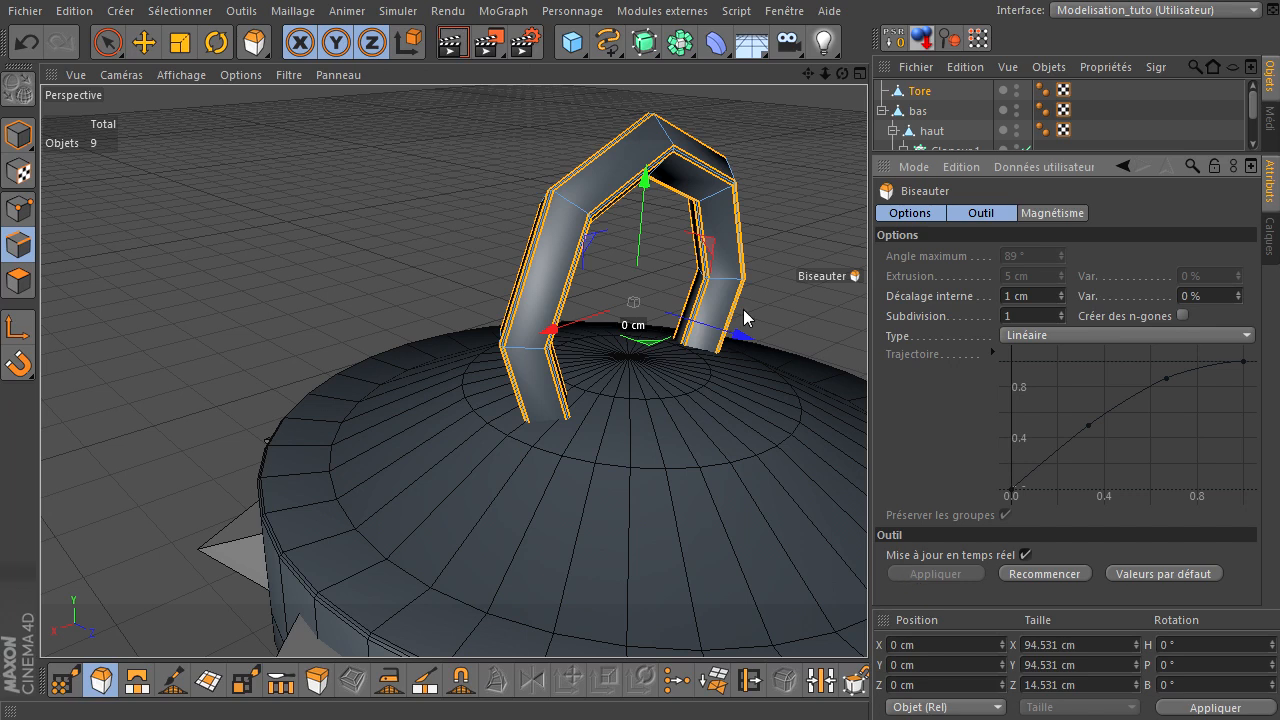
pyautogui.scroll(5, 580, 195)
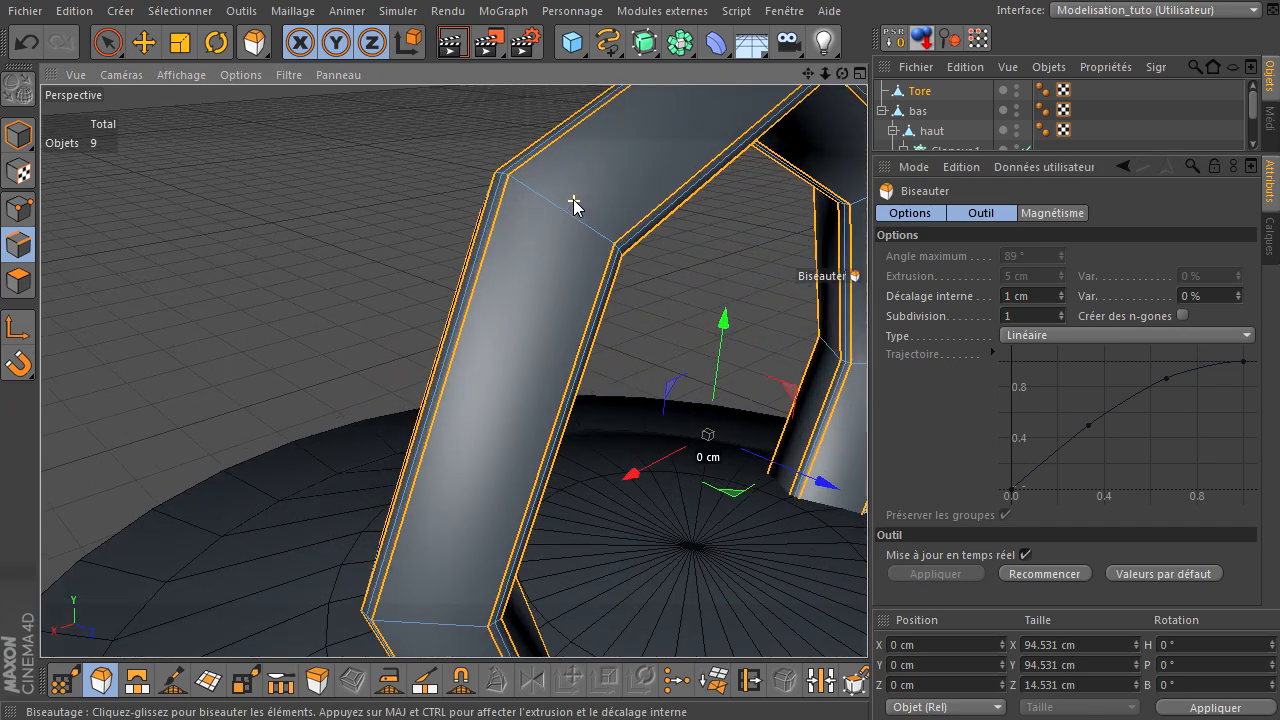
pyautogui.scroll(1, 575, 205)
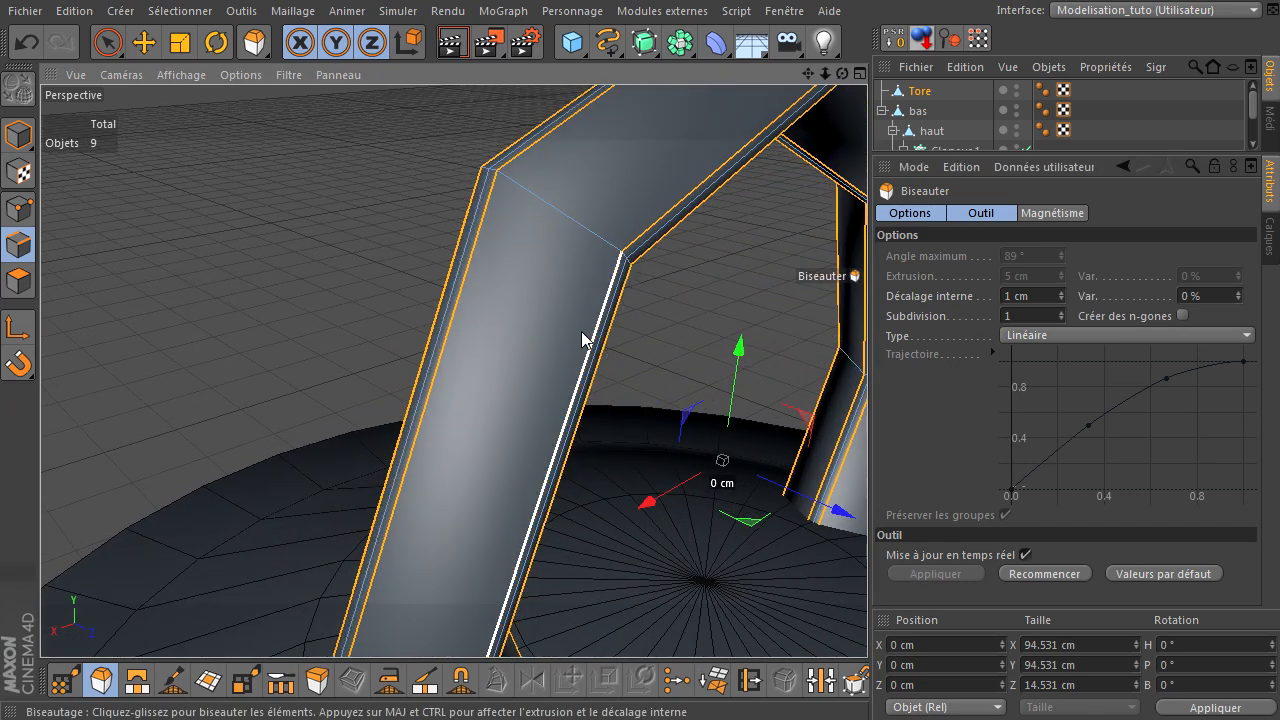
pyautogui.scroll(-5, 582, 340)
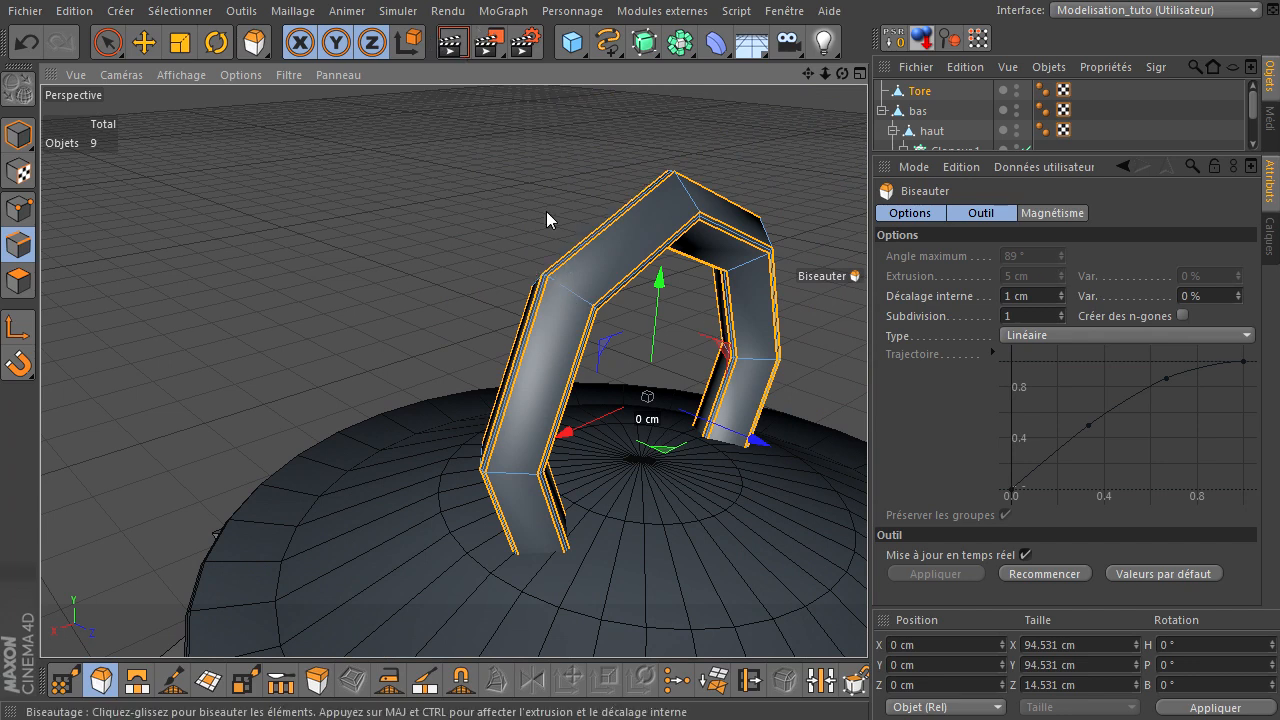
# Render viewport previews of the beveled handle up close and with the whole domed top, deselecting its edges in between.
pyautogui.click(452, 42)
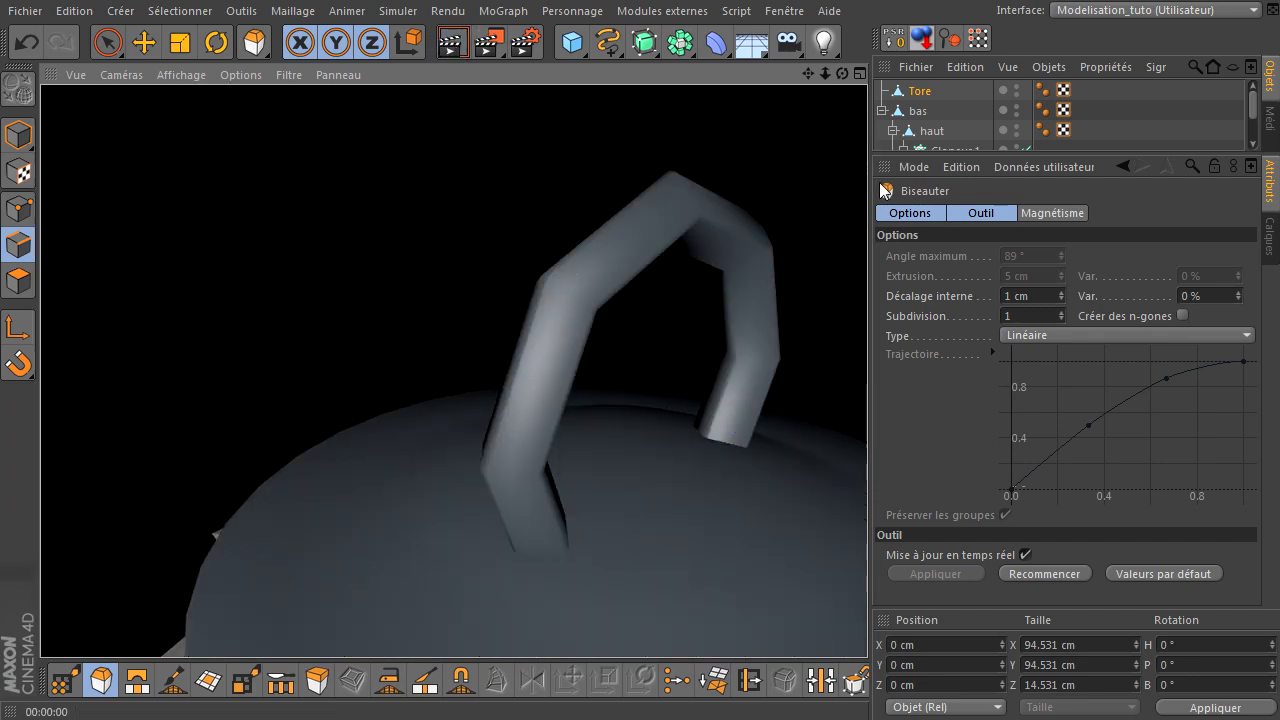
pyautogui.click(584, 470)
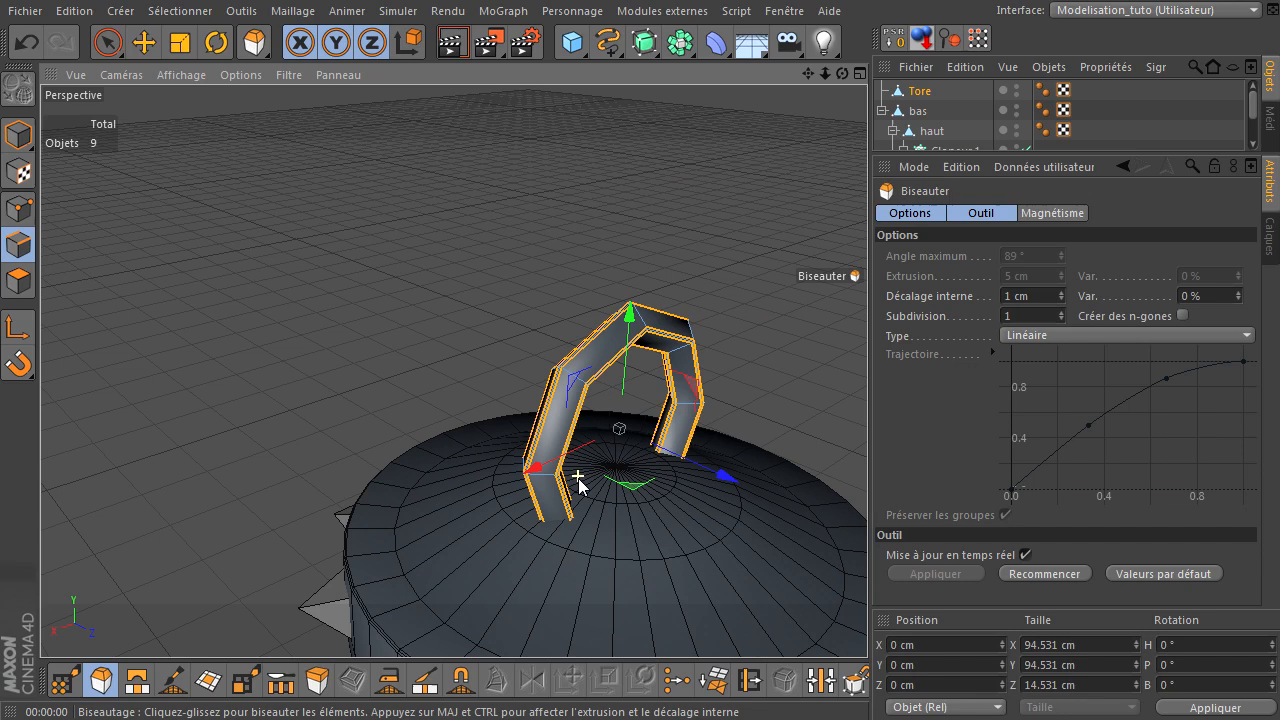
pyautogui.click(745, 199)
pyautogui.moveTo(808, 73); pyautogui.dragTo(526, 230)
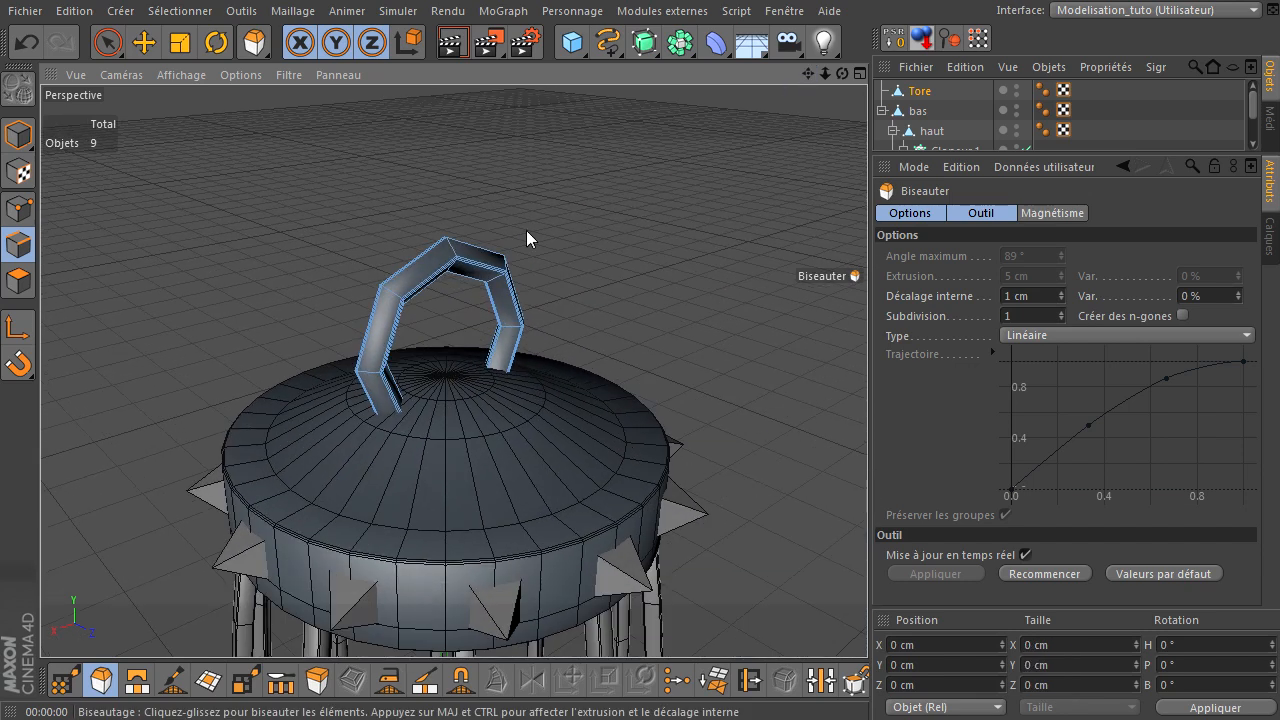
pyautogui.click(452, 42)
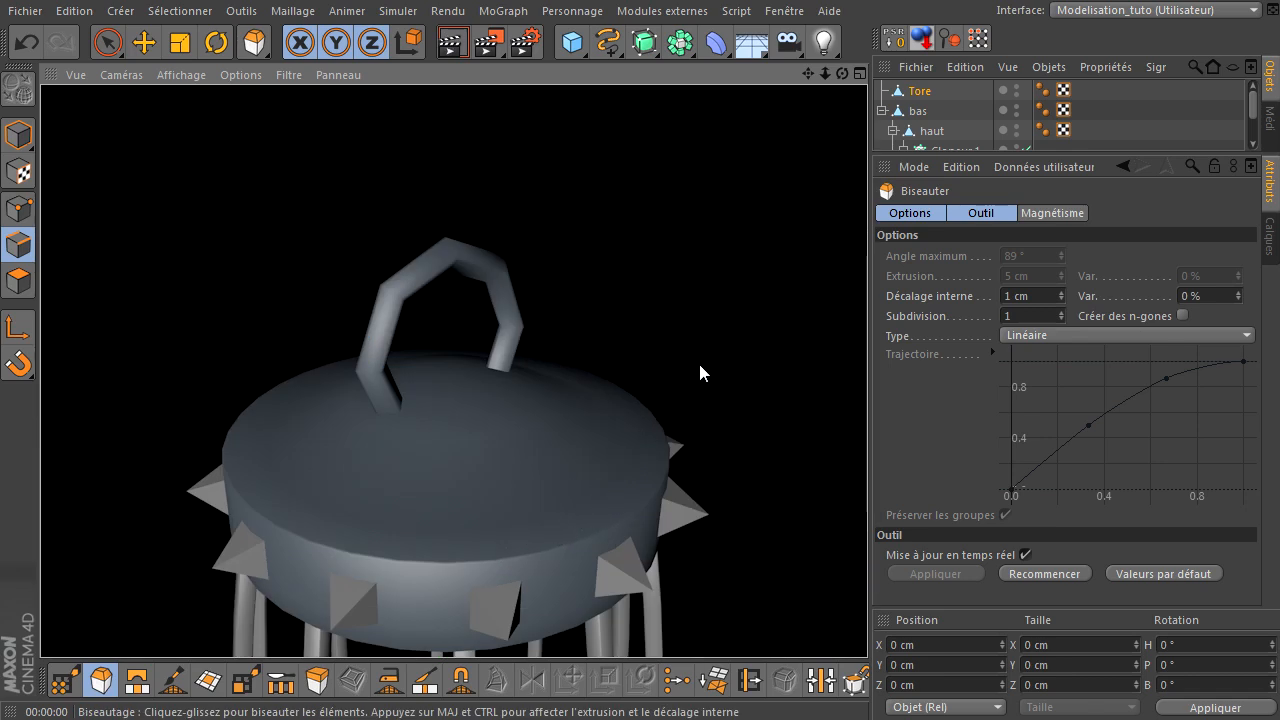
pyautogui.click(696, 393)
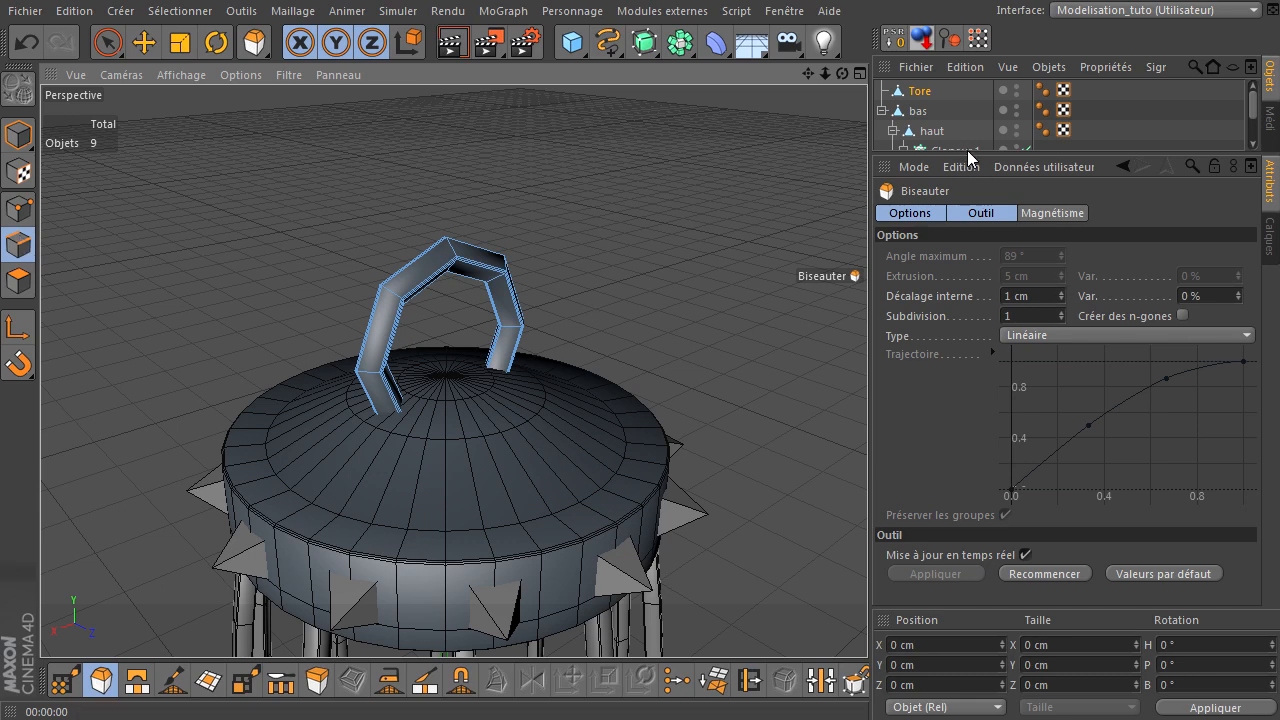
# Bevel the edge loop around the foot of the dome on the haut object with a 1 cm inner offset and 1 subdivision.
pyautogui.moveTo(968, 151); pyautogui.dragTo(976, 257)
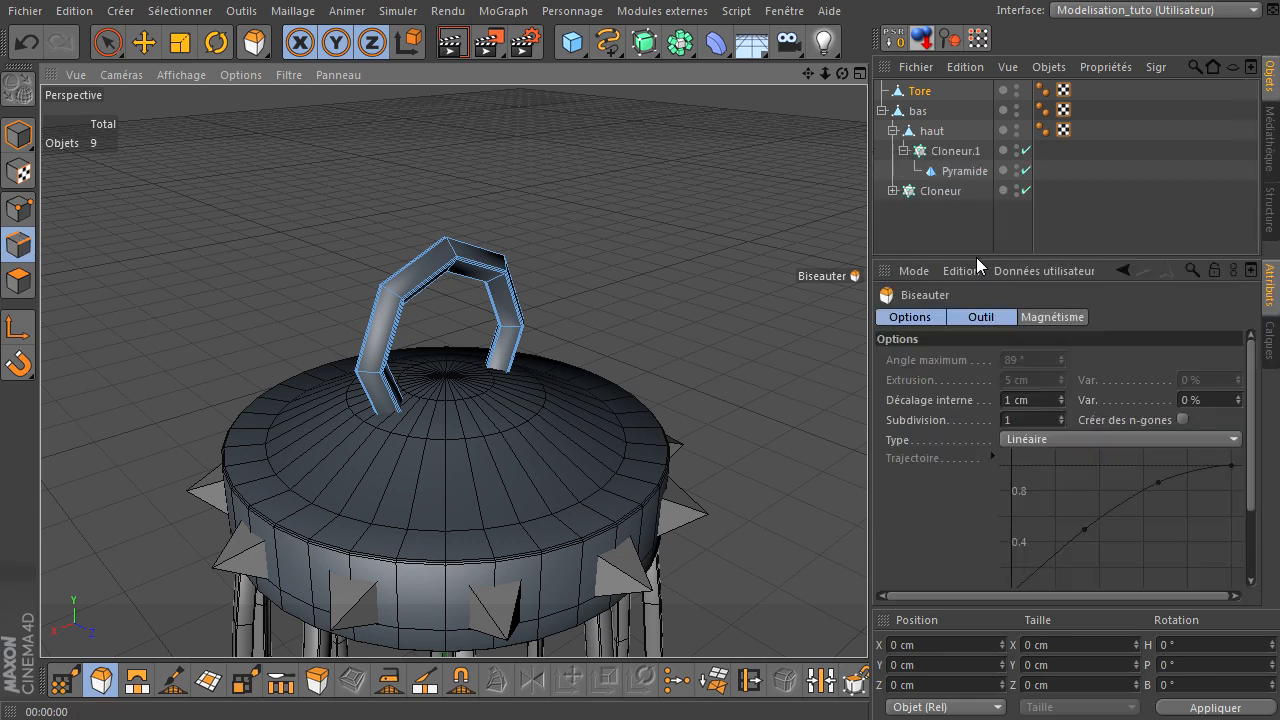
pyautogui.click(931, 132)
pyautogui.click(117, 267)
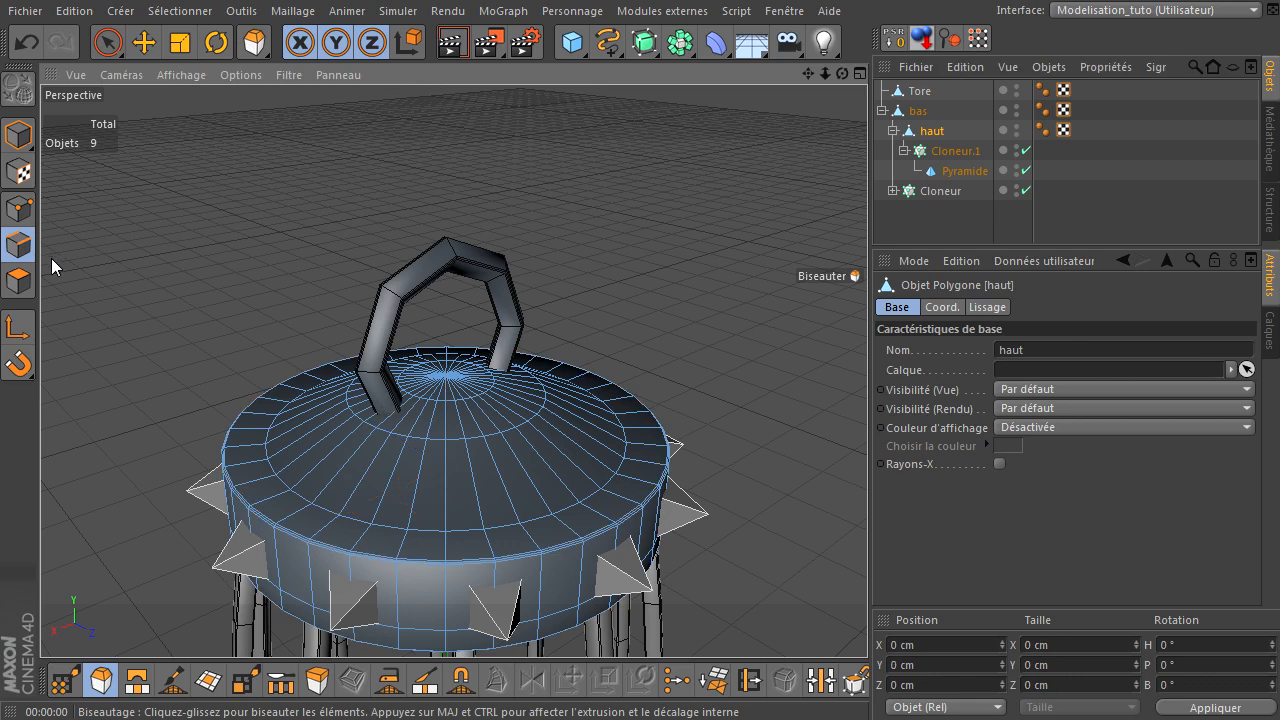
pyautogui.press('u')
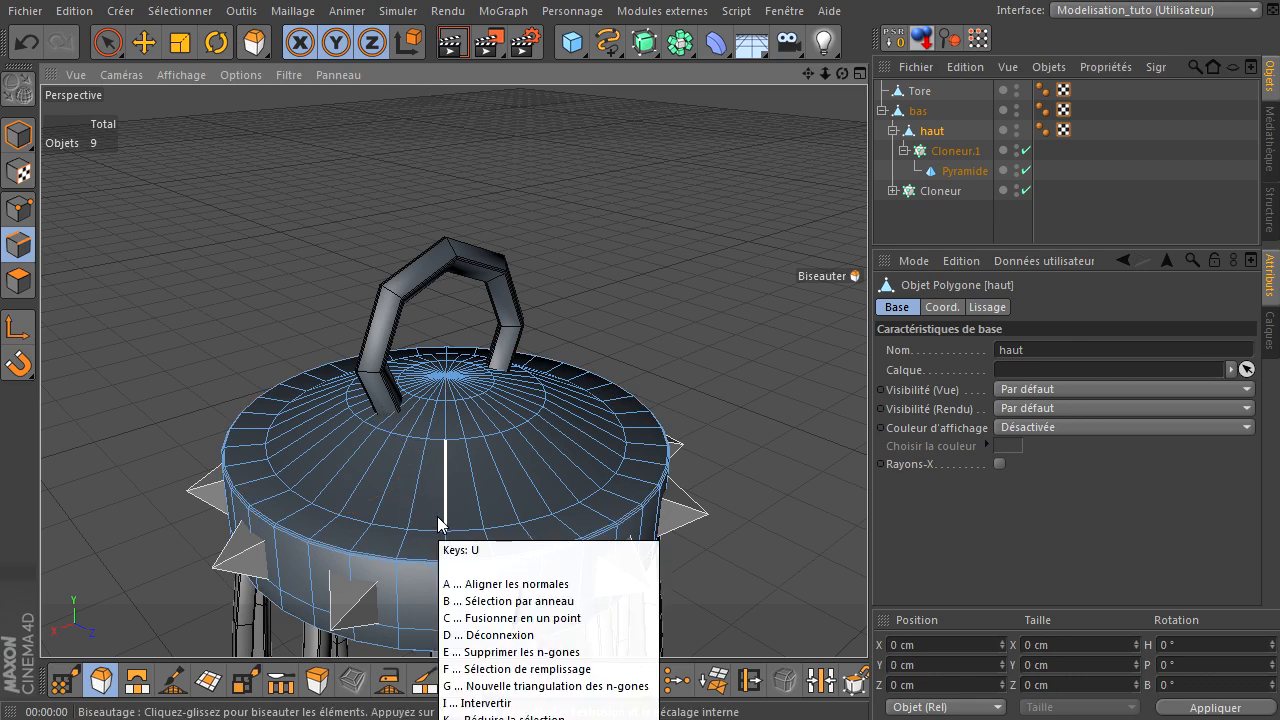
pyautogui.press('l')
pyautogui.click(425, 527)
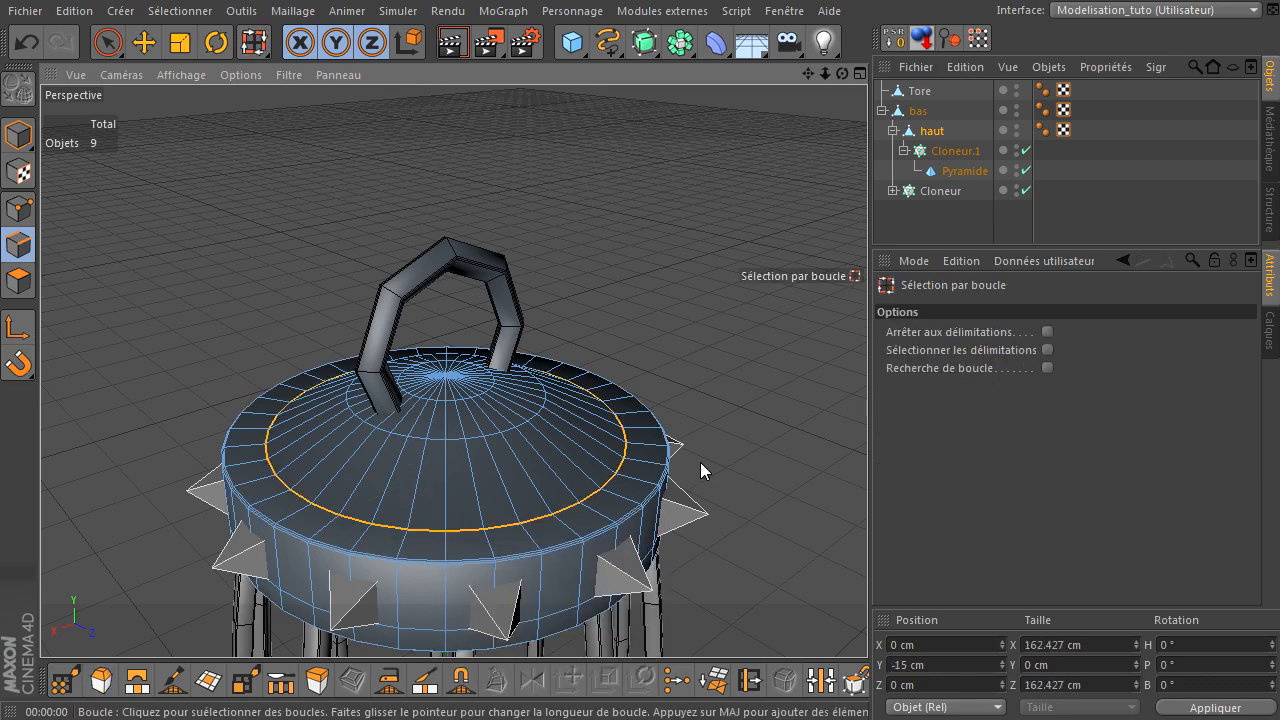
pyautogui.press('m')
pyautogui.press('s')
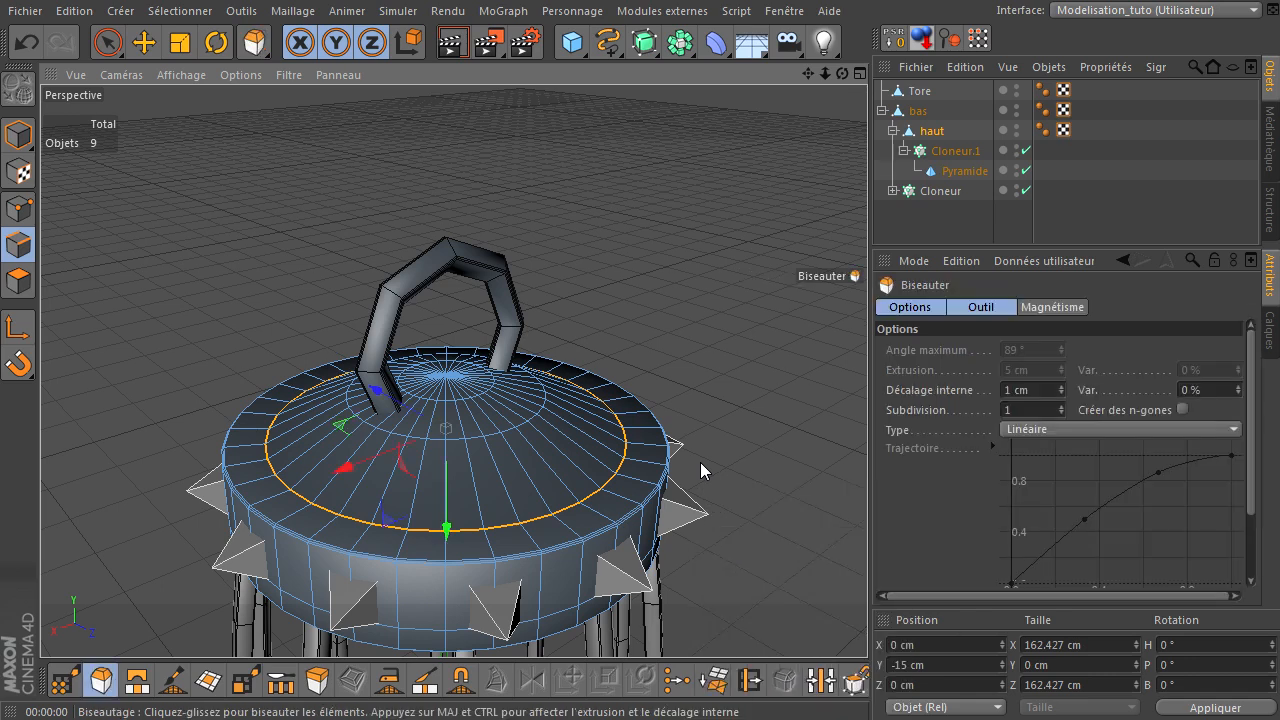
pyautogui.click(1019, 408)
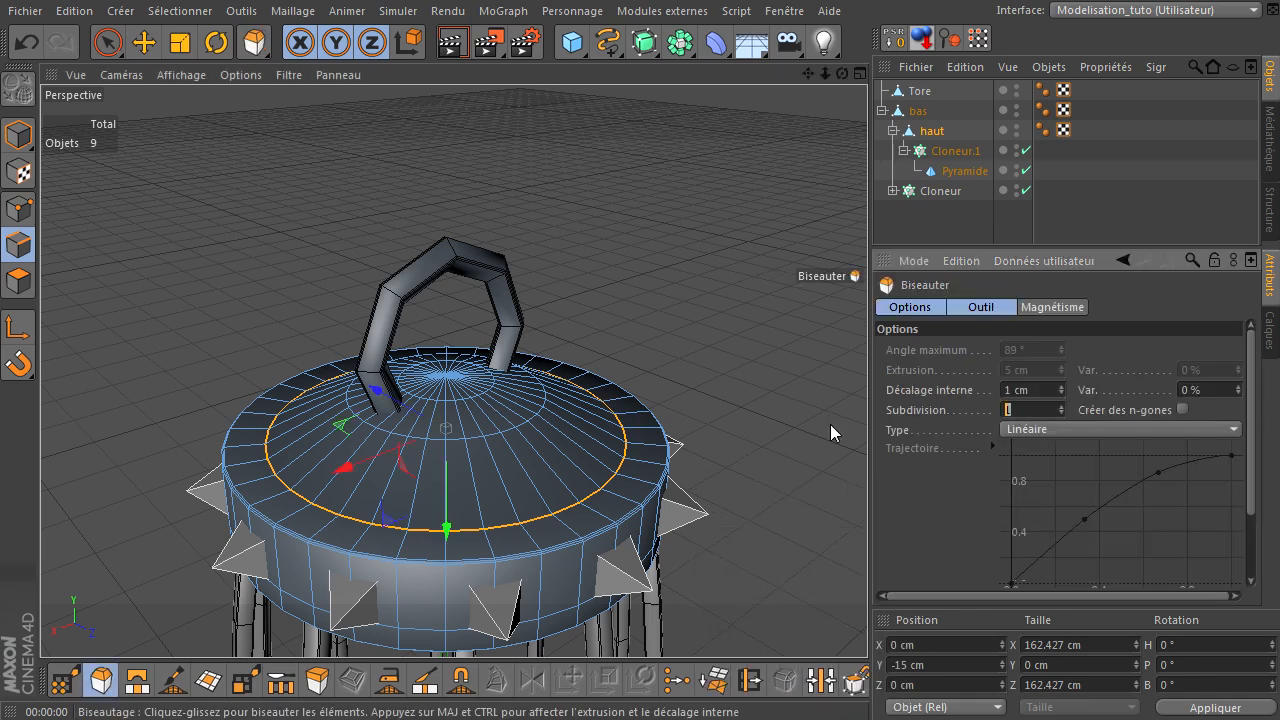
pyautogui.write('0')
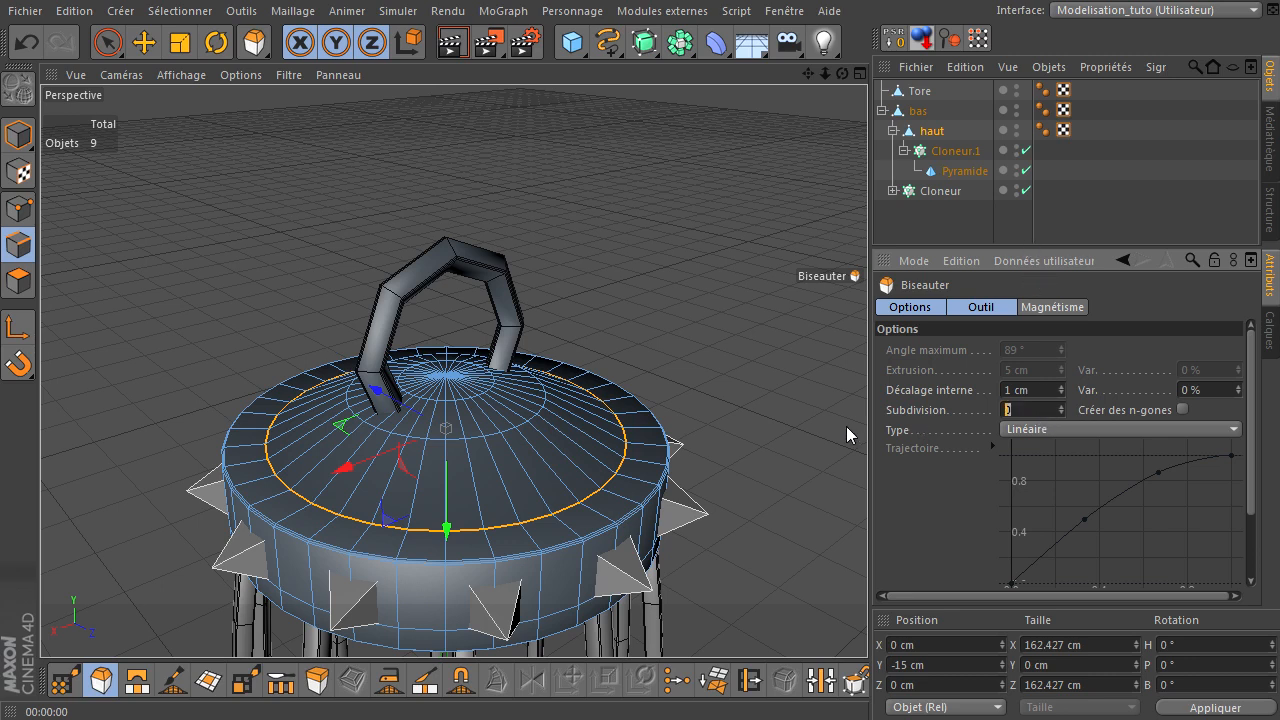
pyautogui.write('1')
pyautogui.moveTo(1075, 245); pyautogui.dragTo(1064, 173)
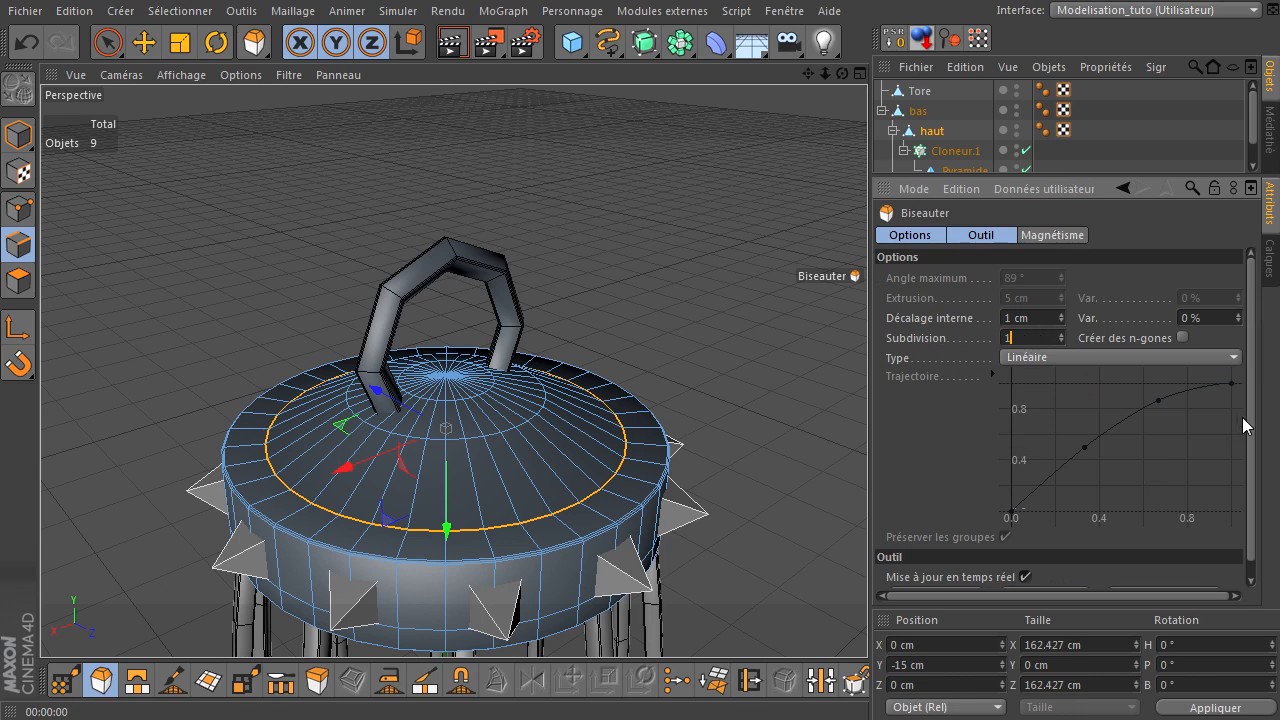
pyautogui.scroll(-1, 1242, 425)
pyautogui.click(921, 580)
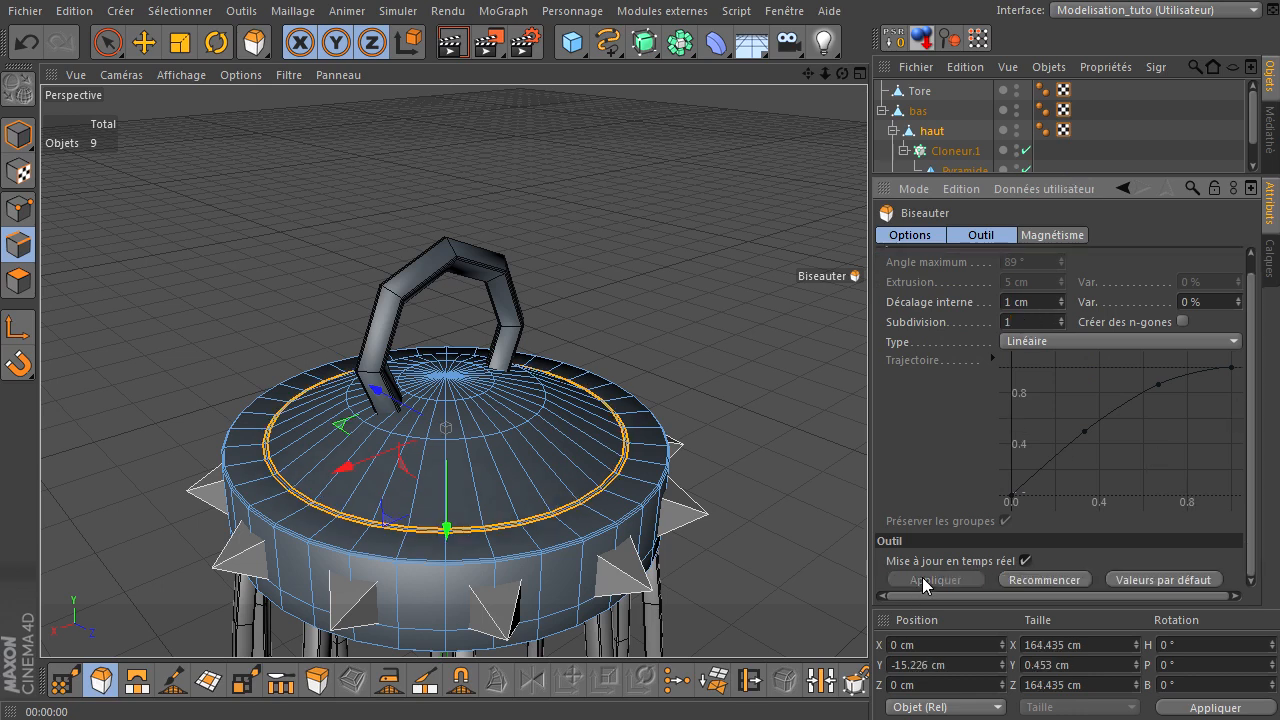
# Render a viewport preview of the beveled dome, and examine the whole lantern down to its base disc.
pyautogui.click(452, 42)
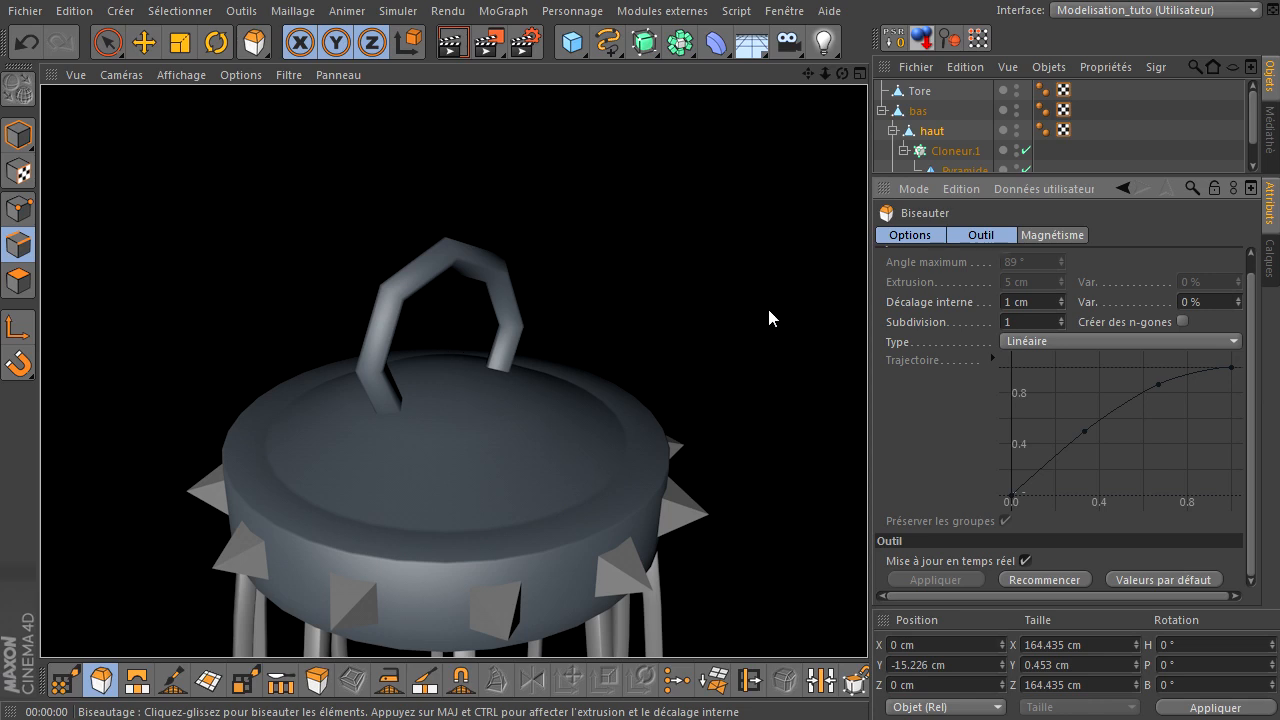
pyautogui.scroll(-6, 740, 318)
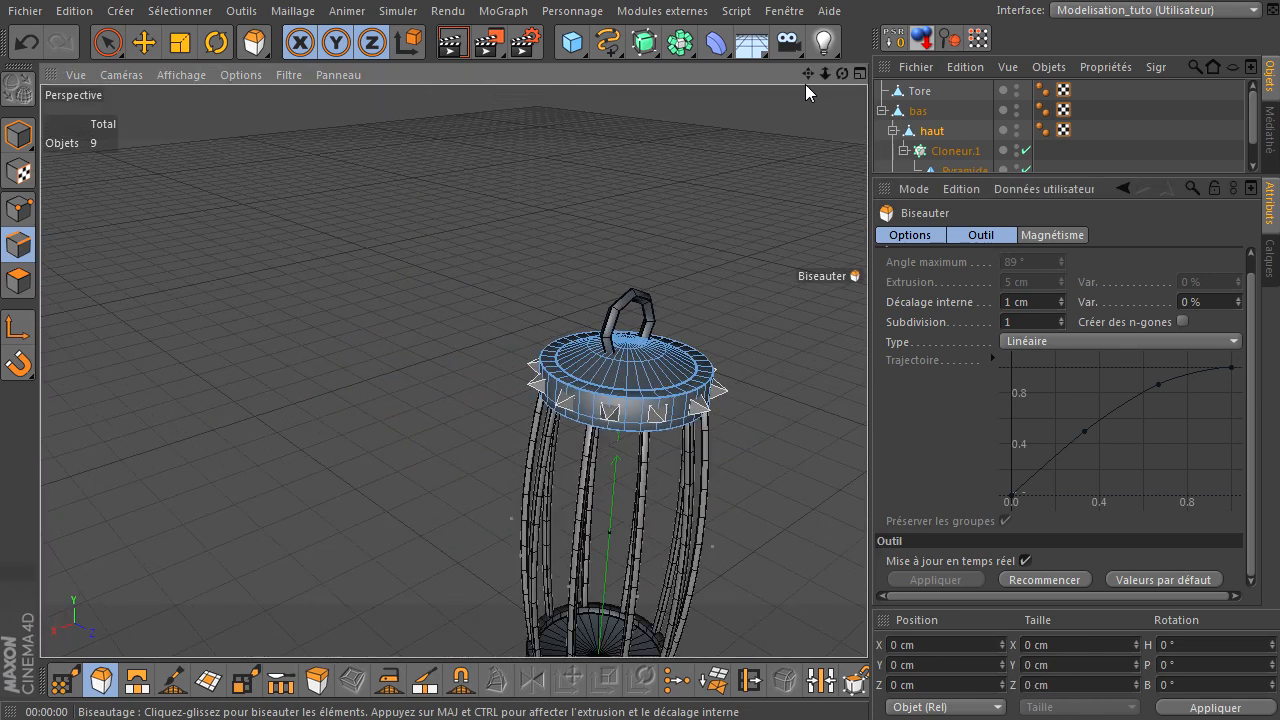
pyautogui.moveTo(807, 76); pyautogui.dragTo(867, 490)
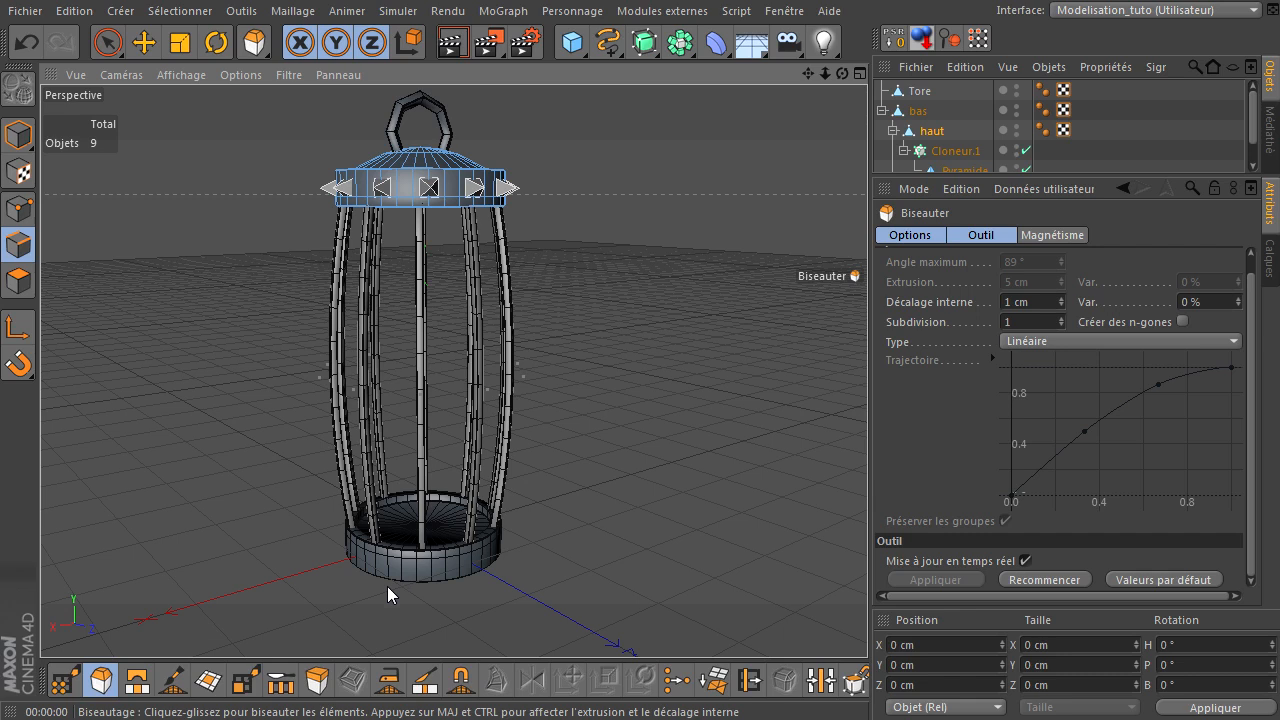
pyautogui.scroll(3, 387, 586)
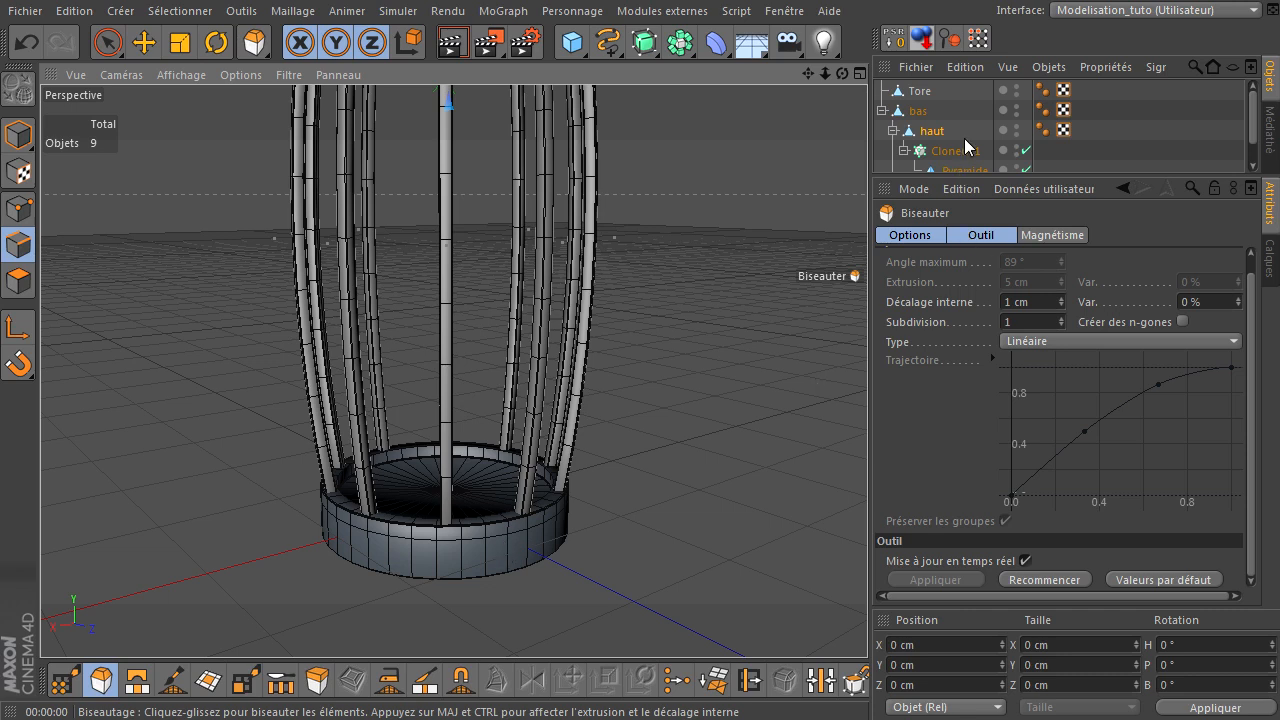
# Dissolve the edge loop running below the spikes near the lower rim of the haut object.
pyautogui.moveTo(991, 173); pyautogui.dragTo(994, 284)
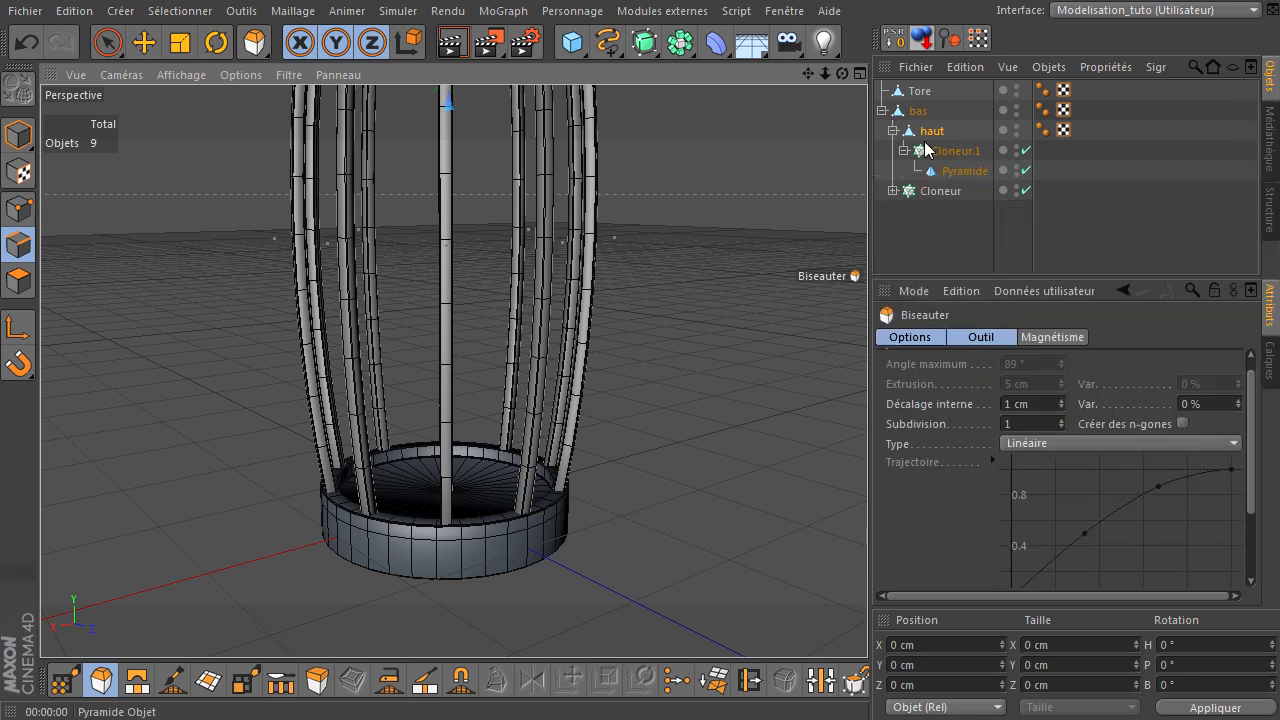
pyautogui.click(925, 131)
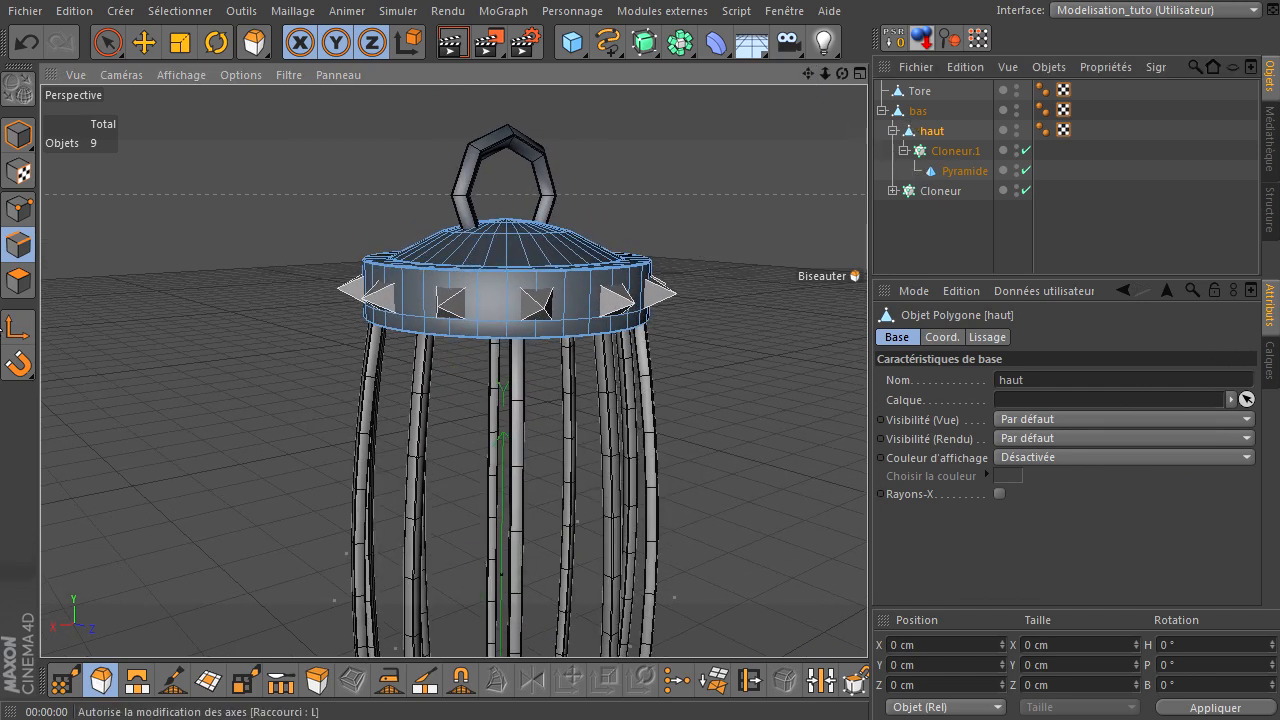
pyautogui.press('u')
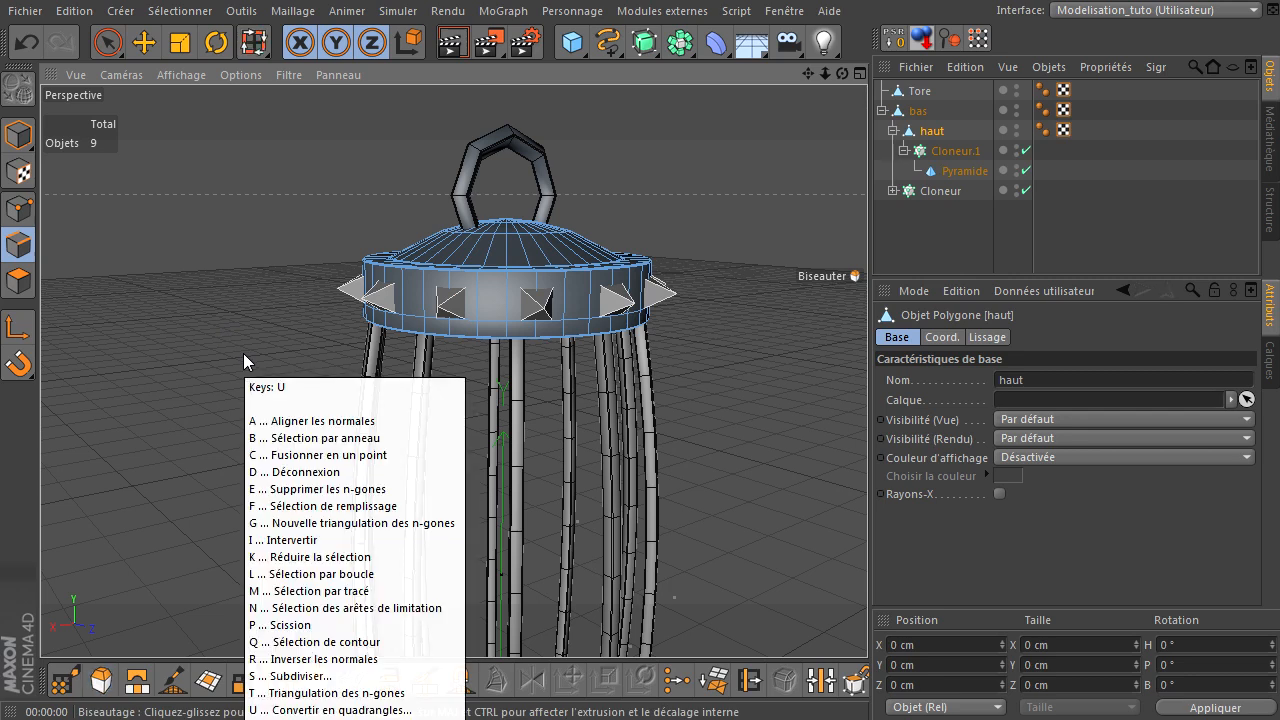
pyautogui.press('l')
pyautogui.click(486, 318)
pyautogui.rightClick(699, 159)
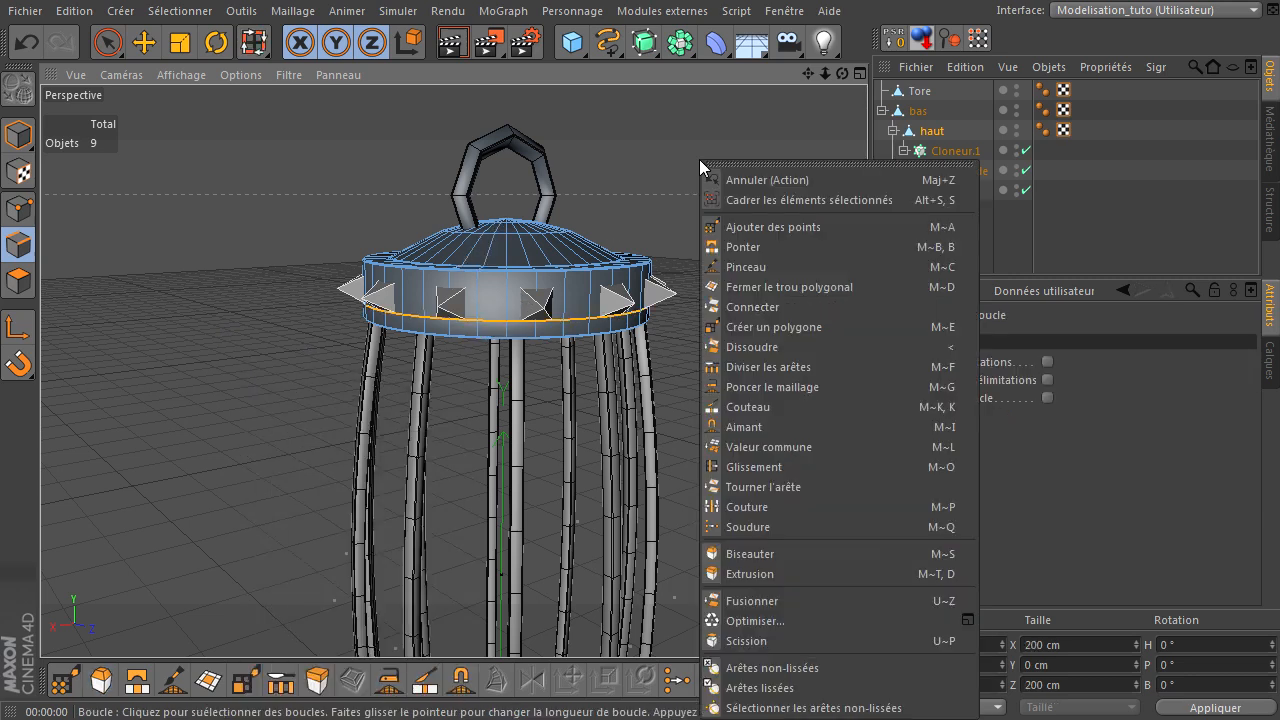
pyautogui.click(782, 348)
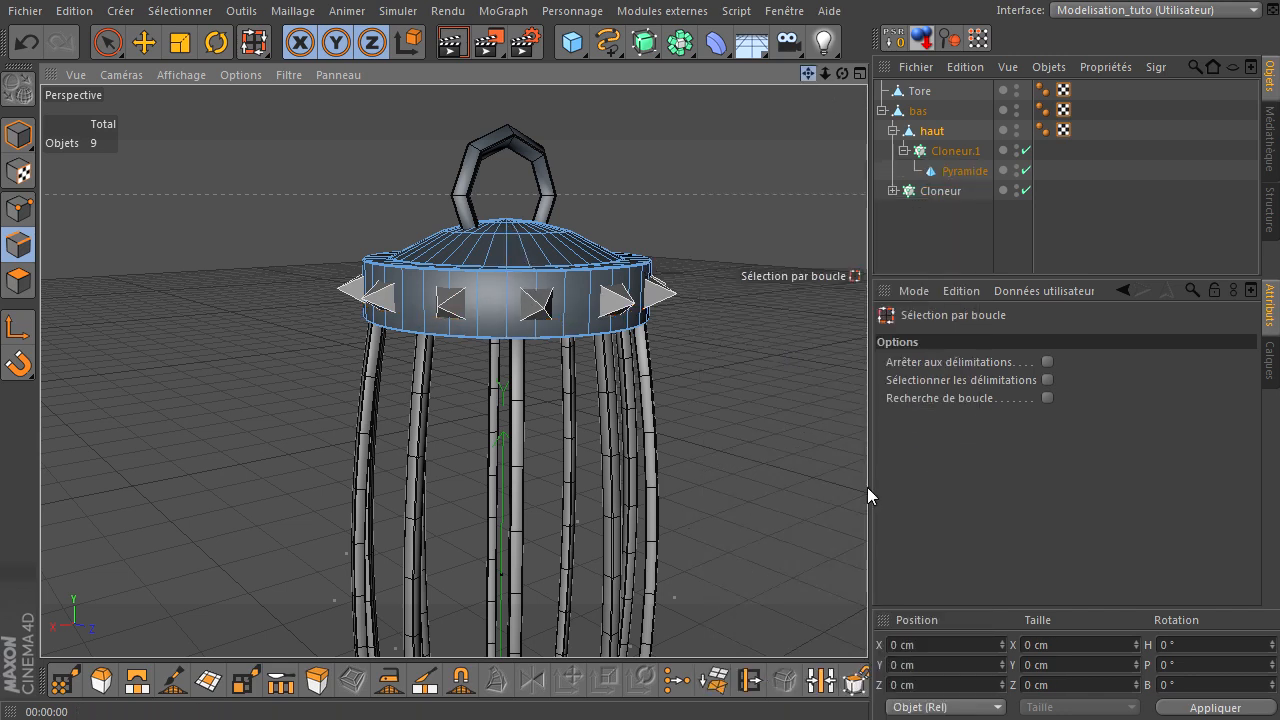
# Dissolve the horizontal edge loop just below the upper rim on the outer wall of the bas object.
pyautogui.keyDown('alt'); pyautogui.moveTo(807, 229); pyautogui.dragTo(867, 490, button='middle'); pyautogui.keyUp('alt')
pyautogui.keyDown('alt'); pyautogui.moveTo(867, 490); pyautogui.dragTo(868, 490); pyautogui.keyUp('alt')
pyautogui.keyDown('alt'); pyautogui.moveTo(868, 490); pyautogui.dragTo(986, 472, button='middle'); pyautogui.keyUp('alt')
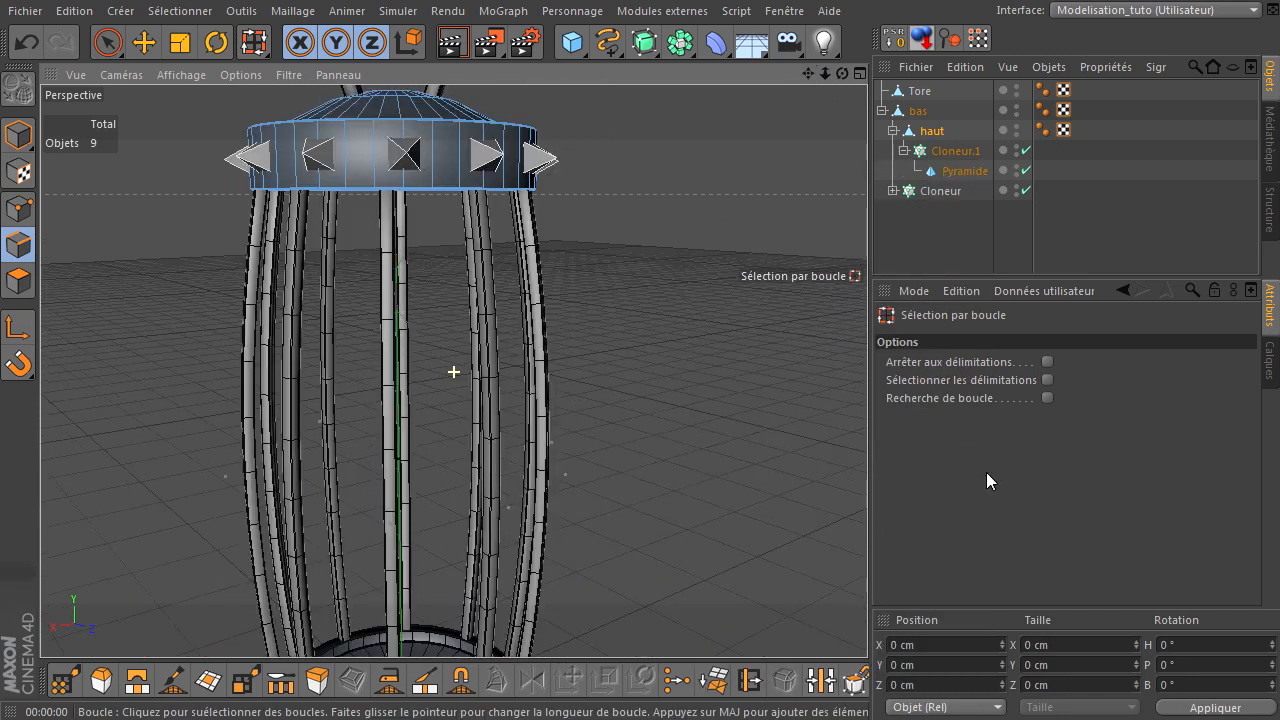
pyautogui.click(942, 106)
pyautogui.press('o')
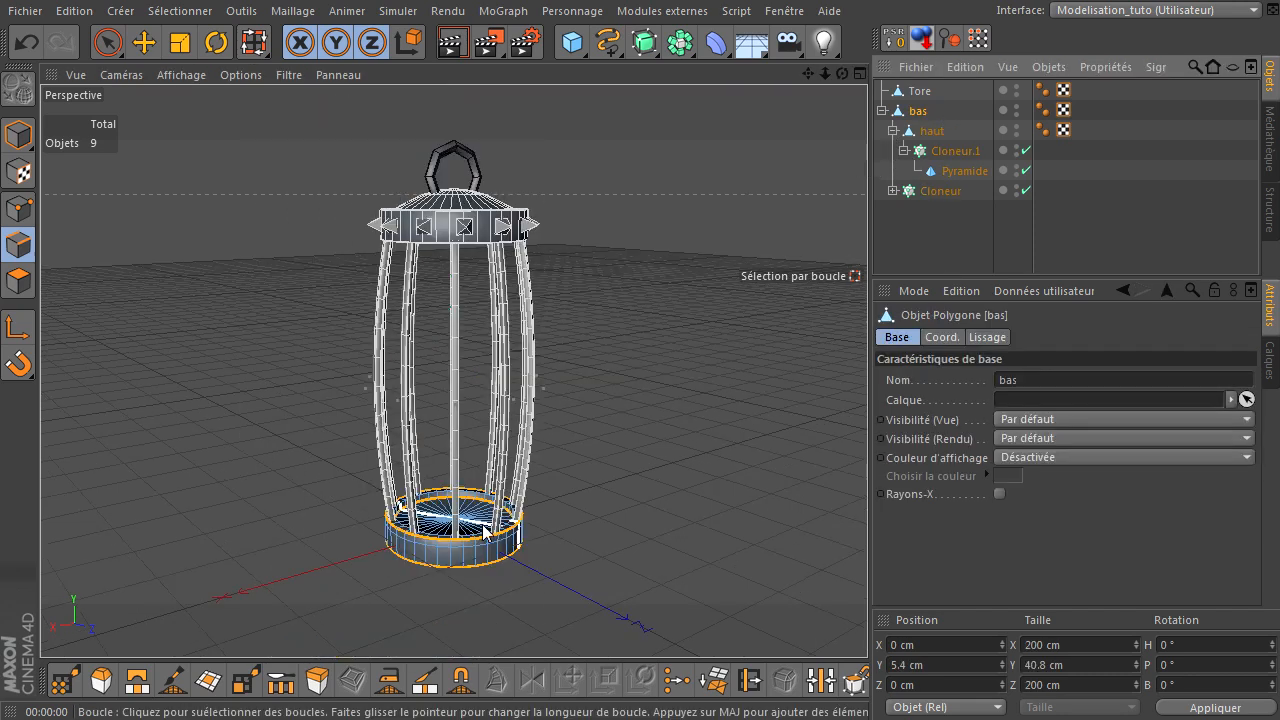
pyautogui.scroll(10, 445, 585)
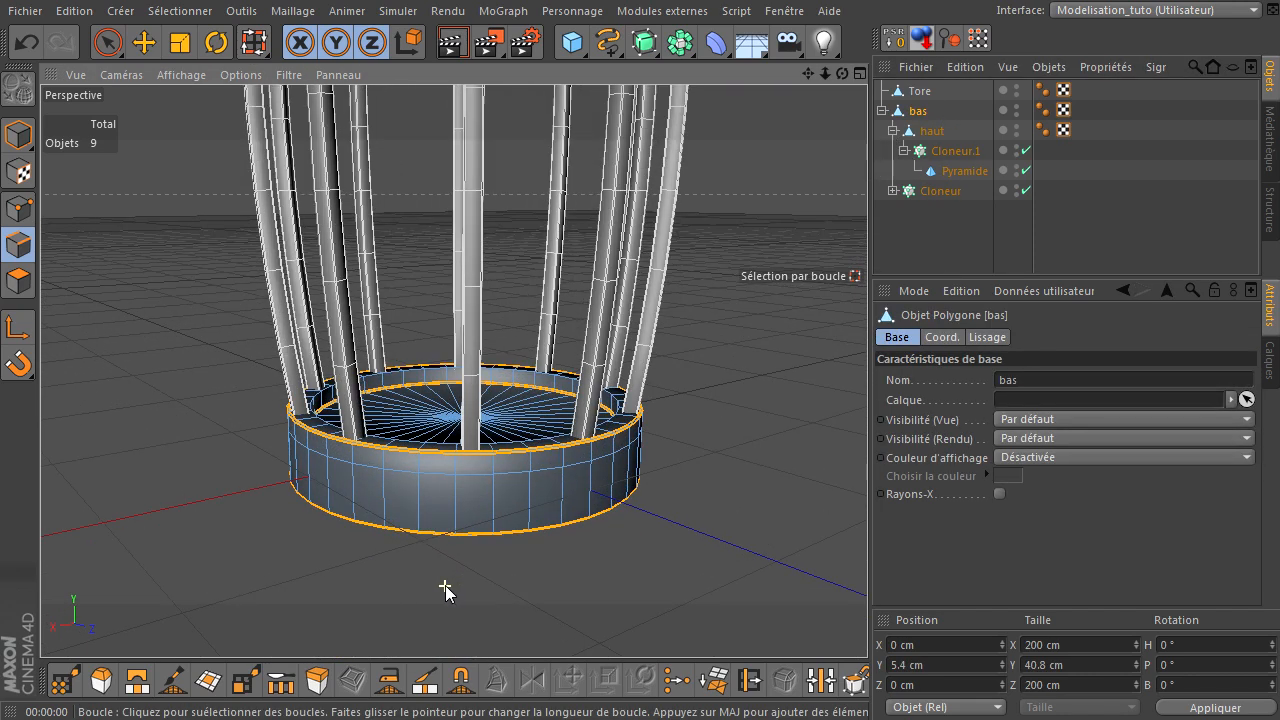
pyautogui.click(728, 411)
pyautogui.press('u')
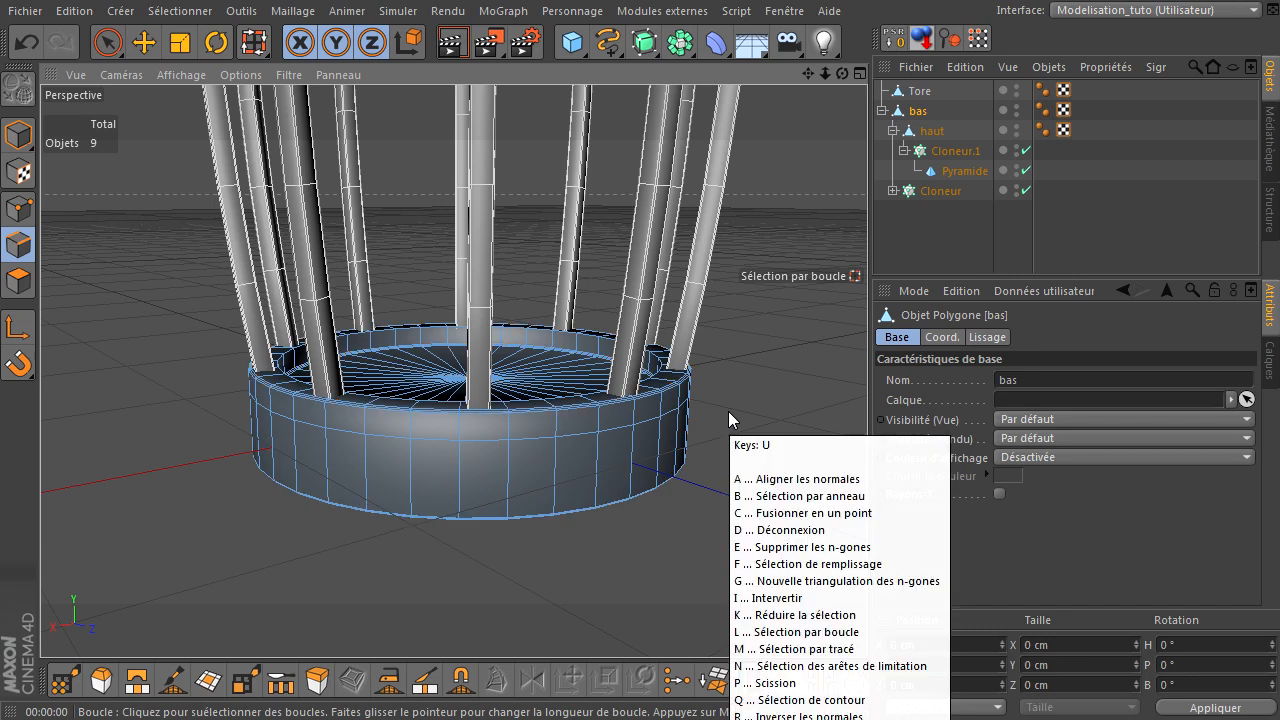
pyautogui.press('l')
pyautogui.click(618, 432)
pyautogui.rightClick(746, 207)
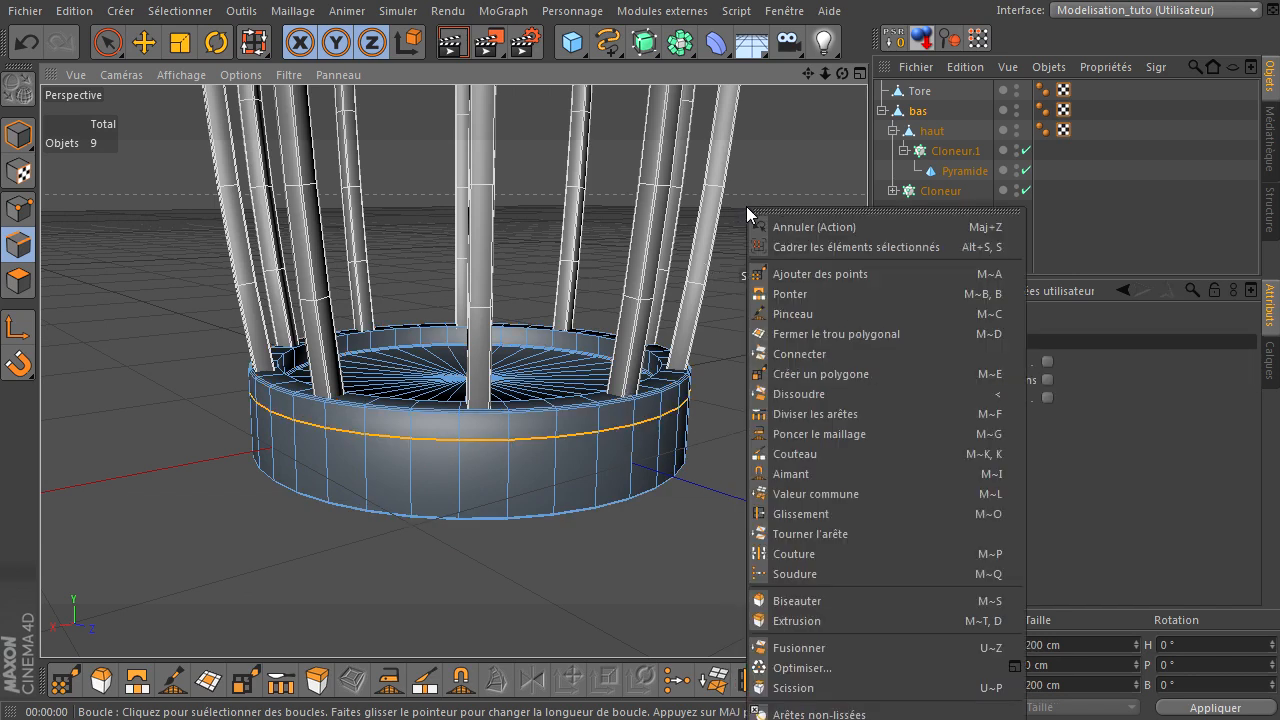
pyautogui.click(796, 393)
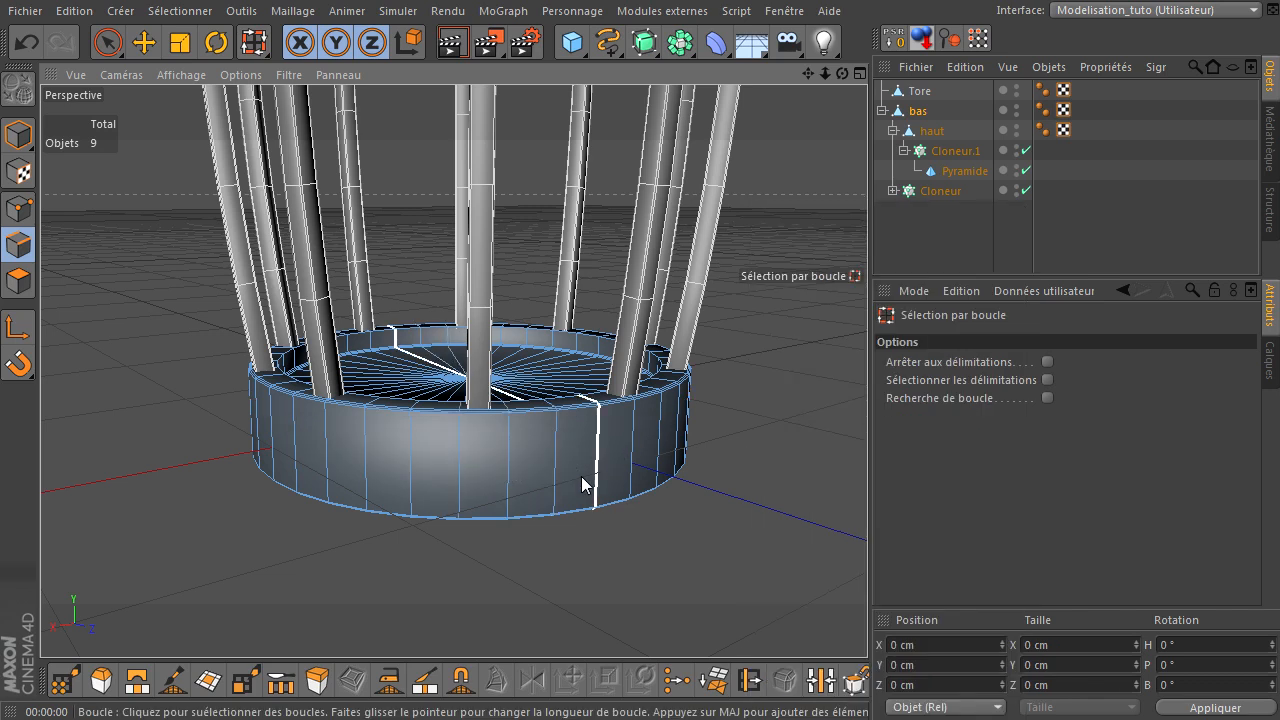
# Switch the interface layout to standard_tuto and create a new material with nothing selected.
pyautogui.scroll(-5, 583, 484)
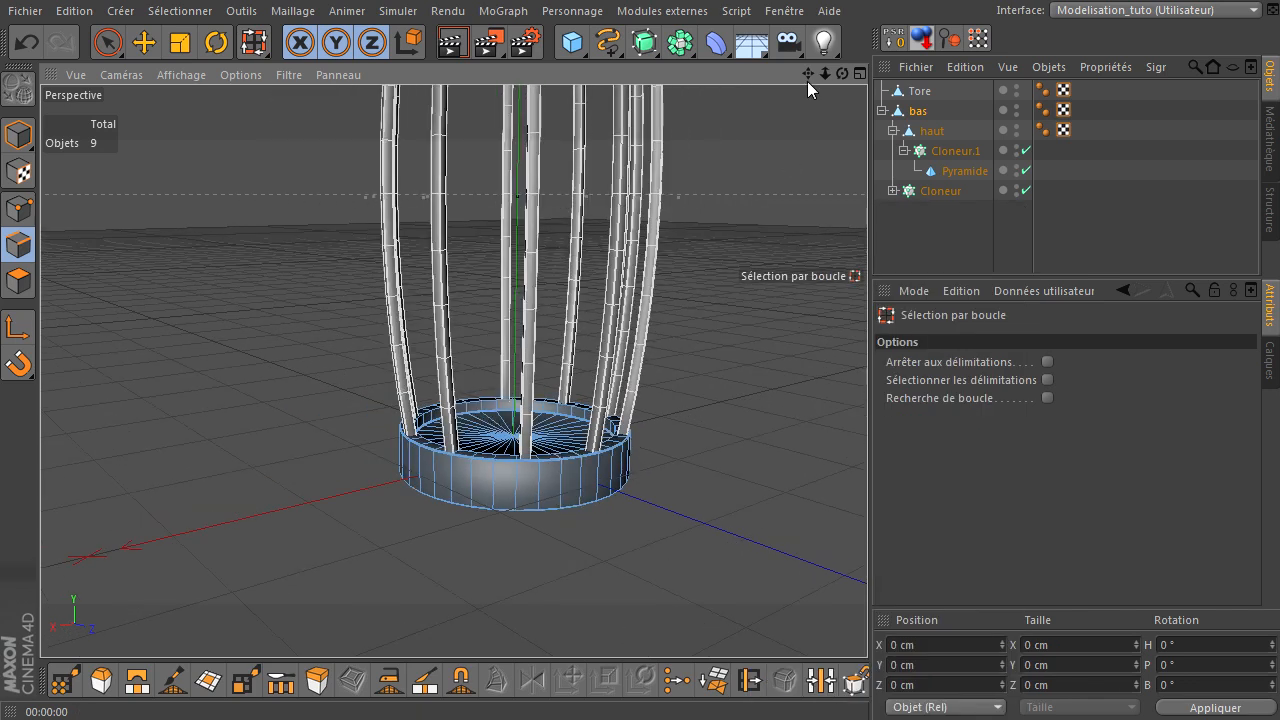
pyautogui.moveTo(807, 81); pyautogui.dragTo(867, 490)
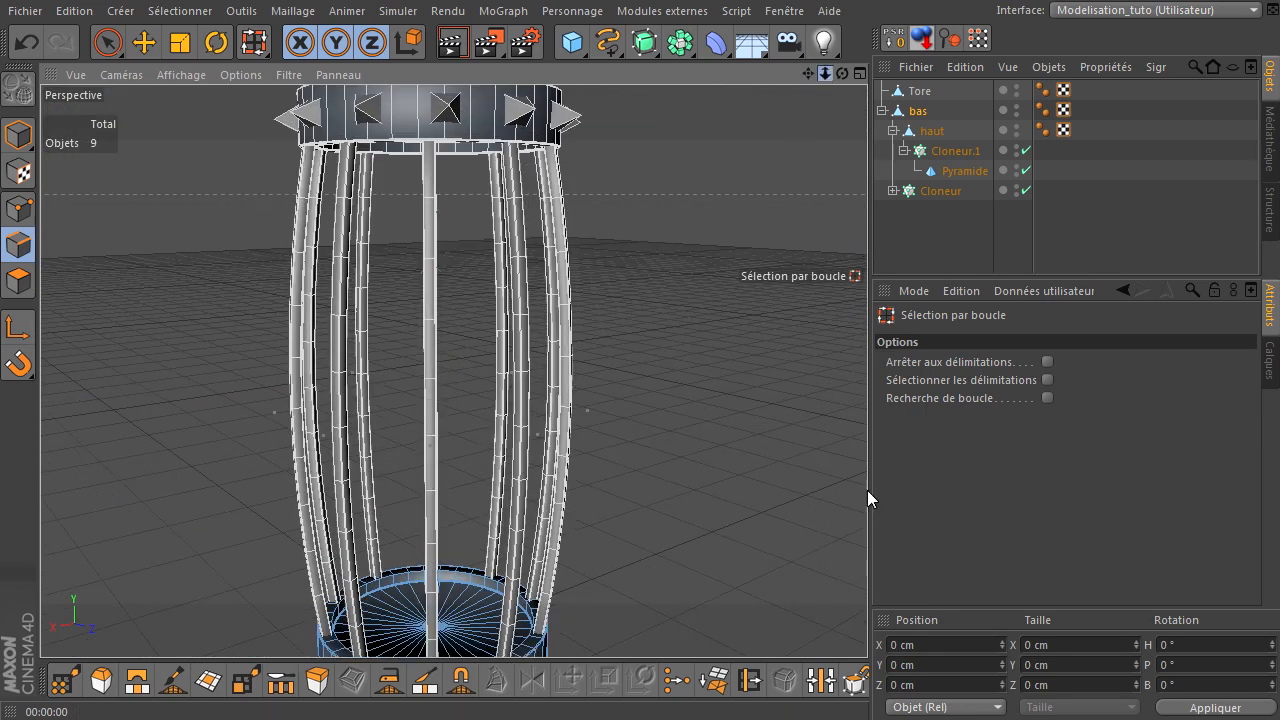
pyautogui.scroll(-4, 867, 490)
pyautogui.click(880, 223)
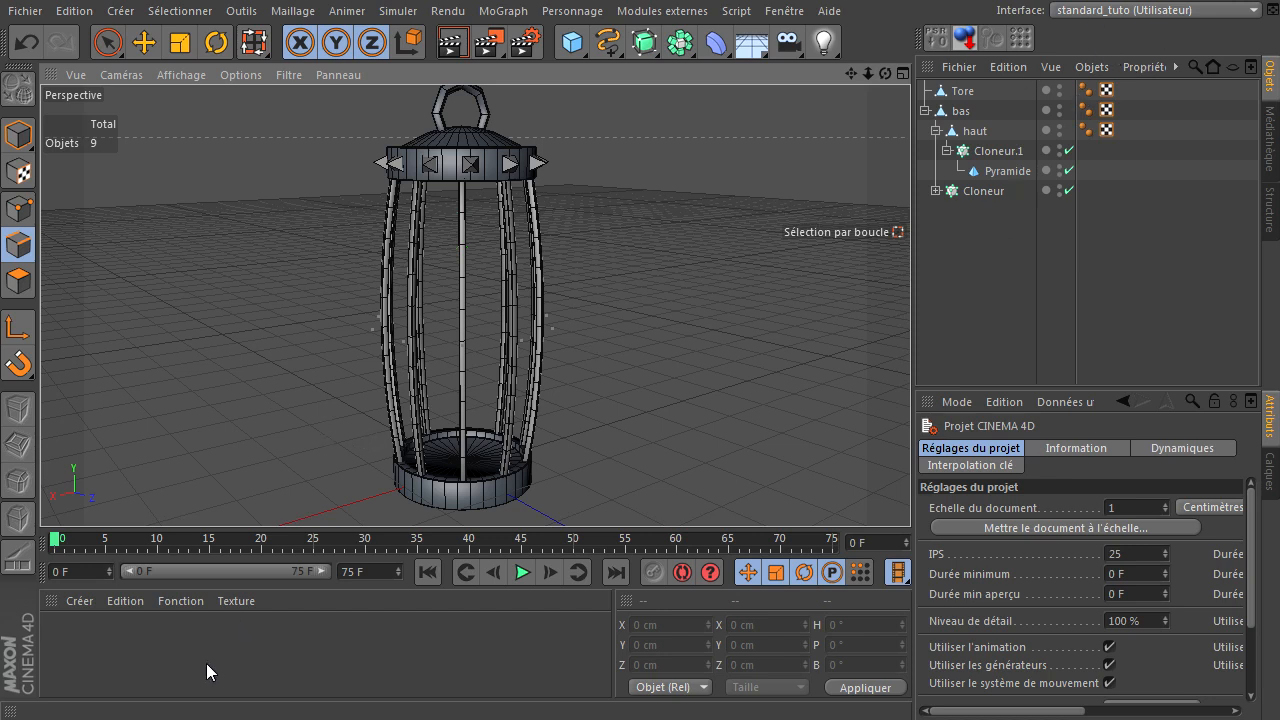
pyautogui.click(1158, 231)
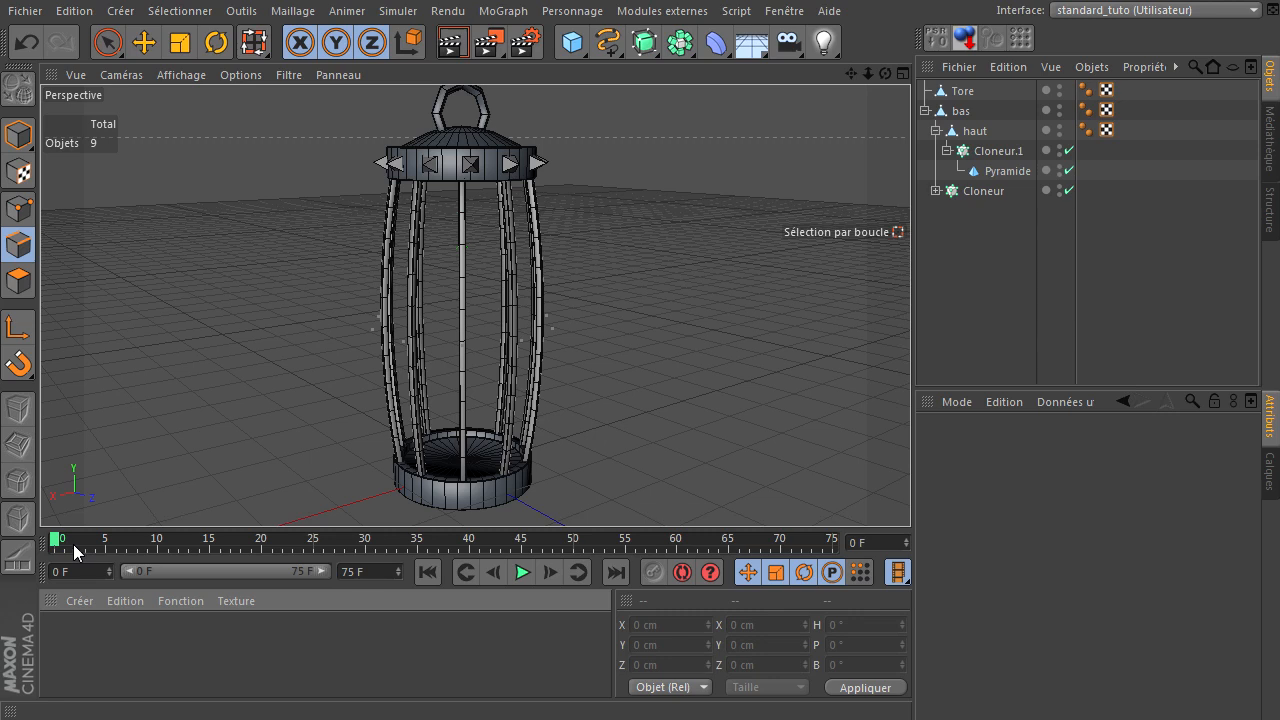
pyautogui.doubleClick(111, 656)
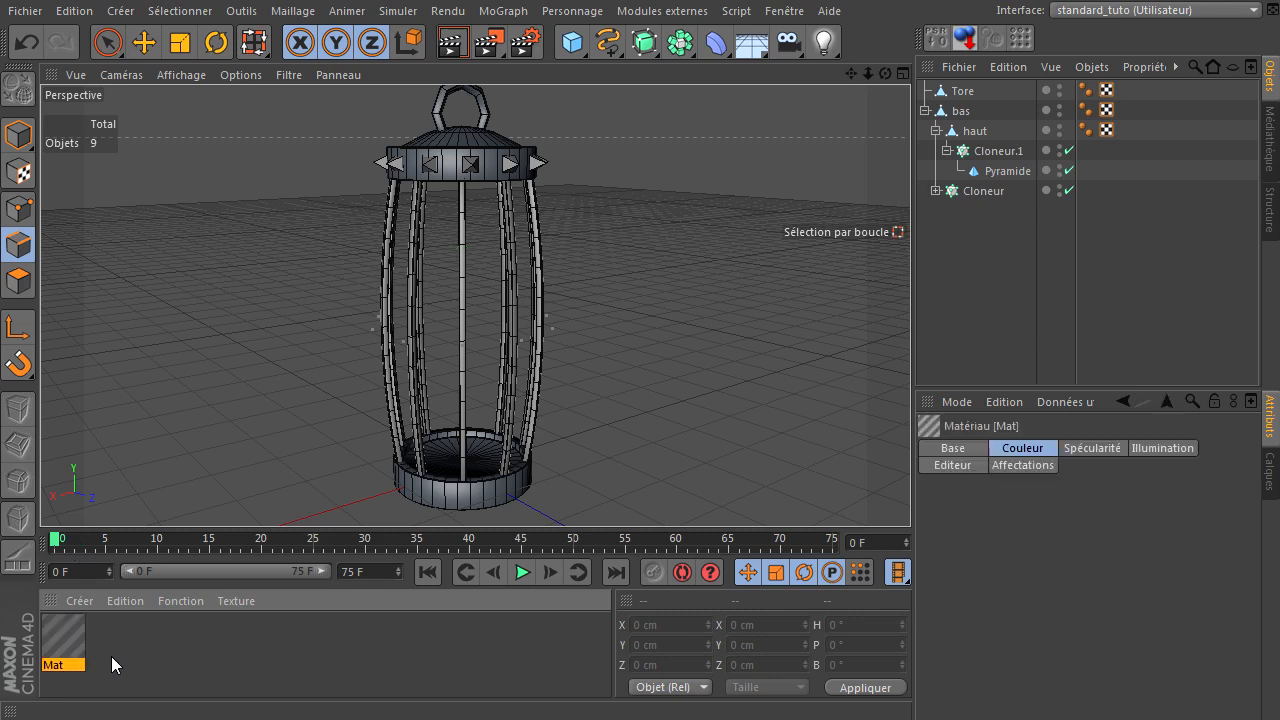
# Disable the Mat material's specularity and load metal 018metal.jpg as its colour texture, copying the image into the project location.
pyautogui.doubleClick(61, 633)
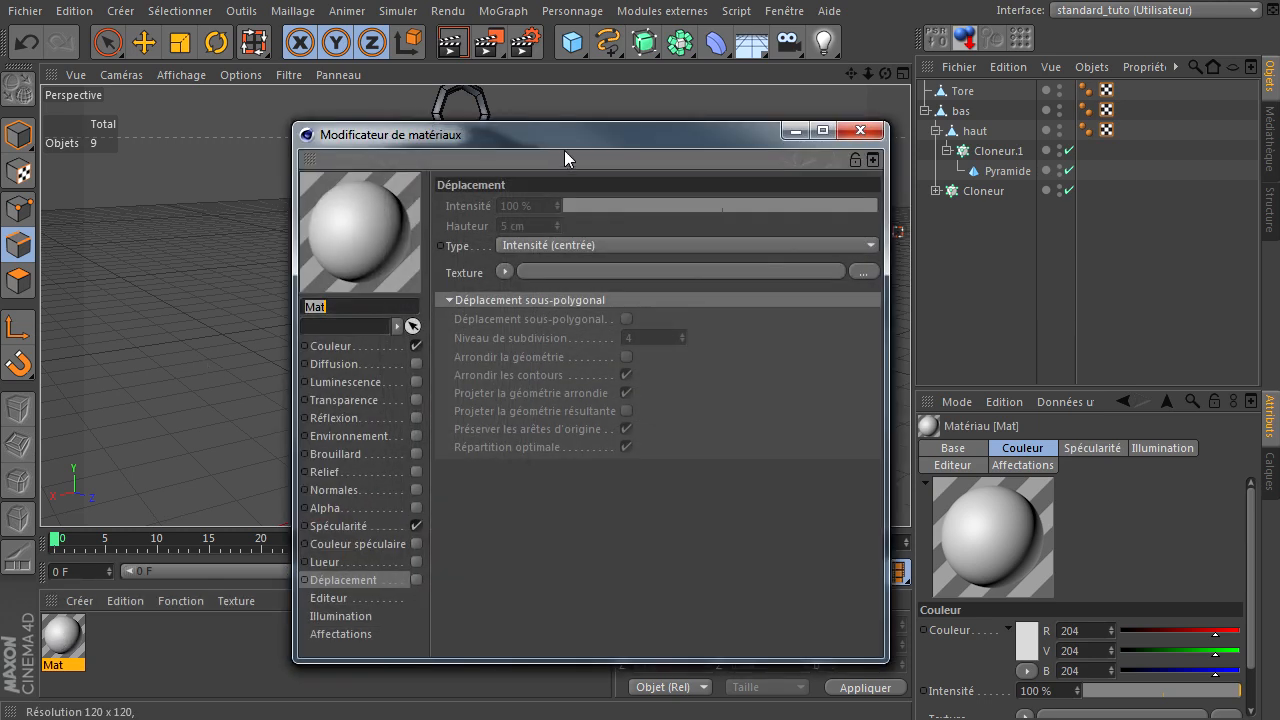
pyautogui.moveTo(570, 137); pyautogui.dragTo(348, 71)
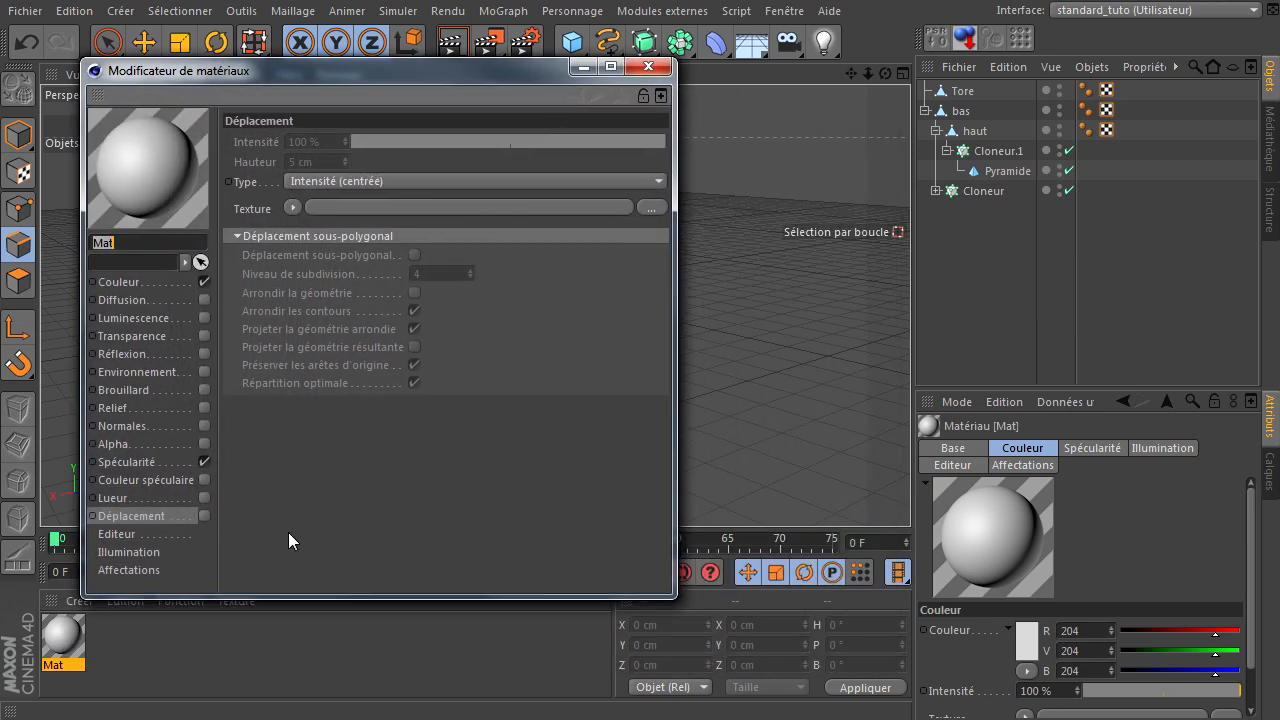
pyautogui.click(204, 461)
pyautogui.click(163, 285)
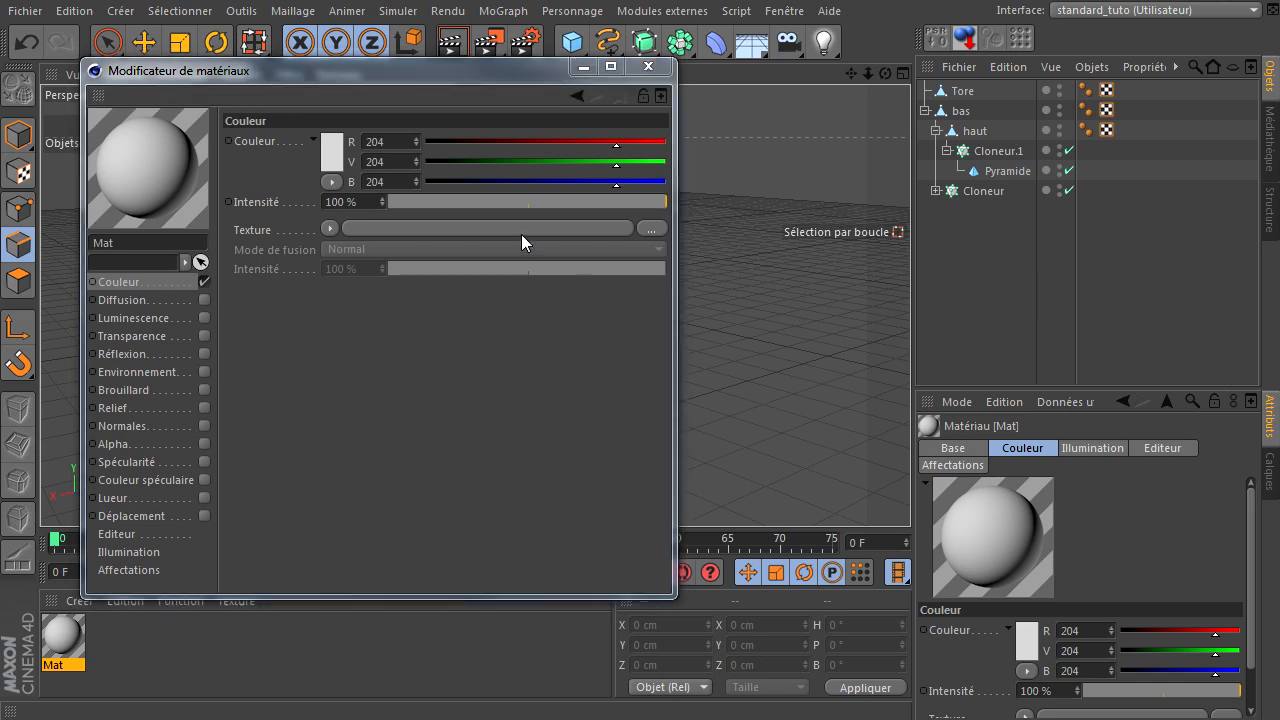
pyautogui.click(958, 563)
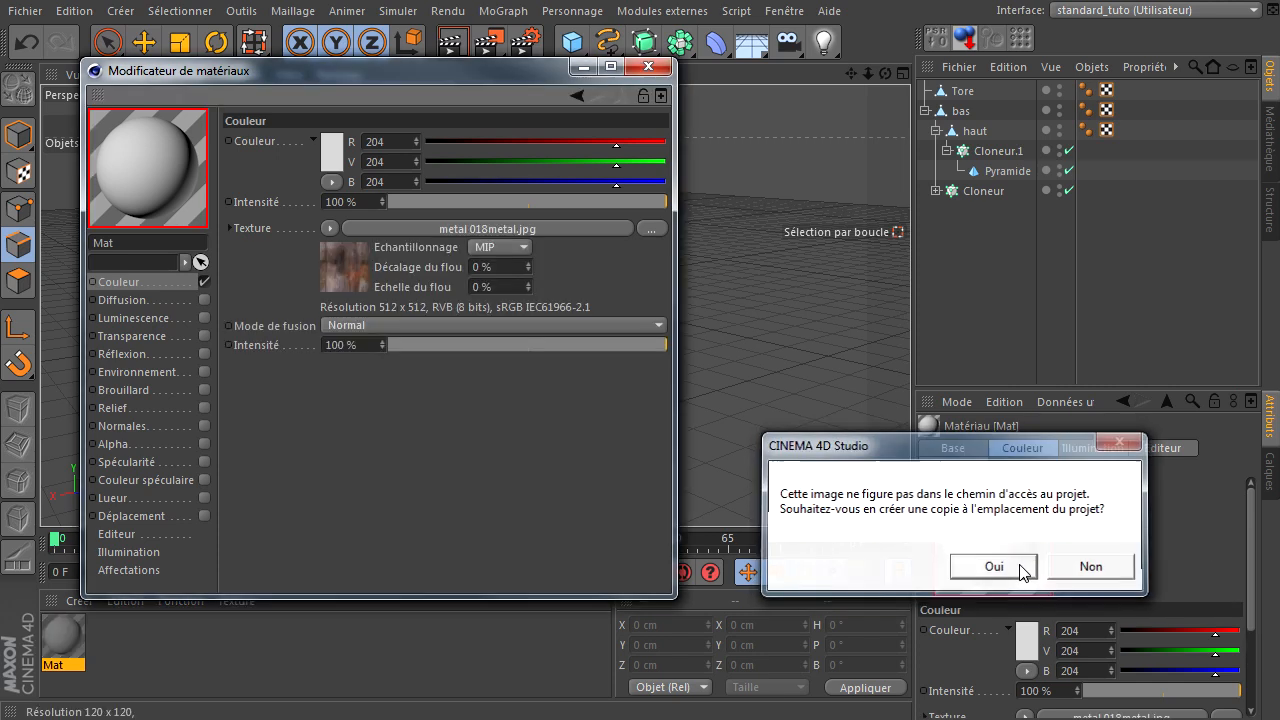
pyautogui.click(650, 66)
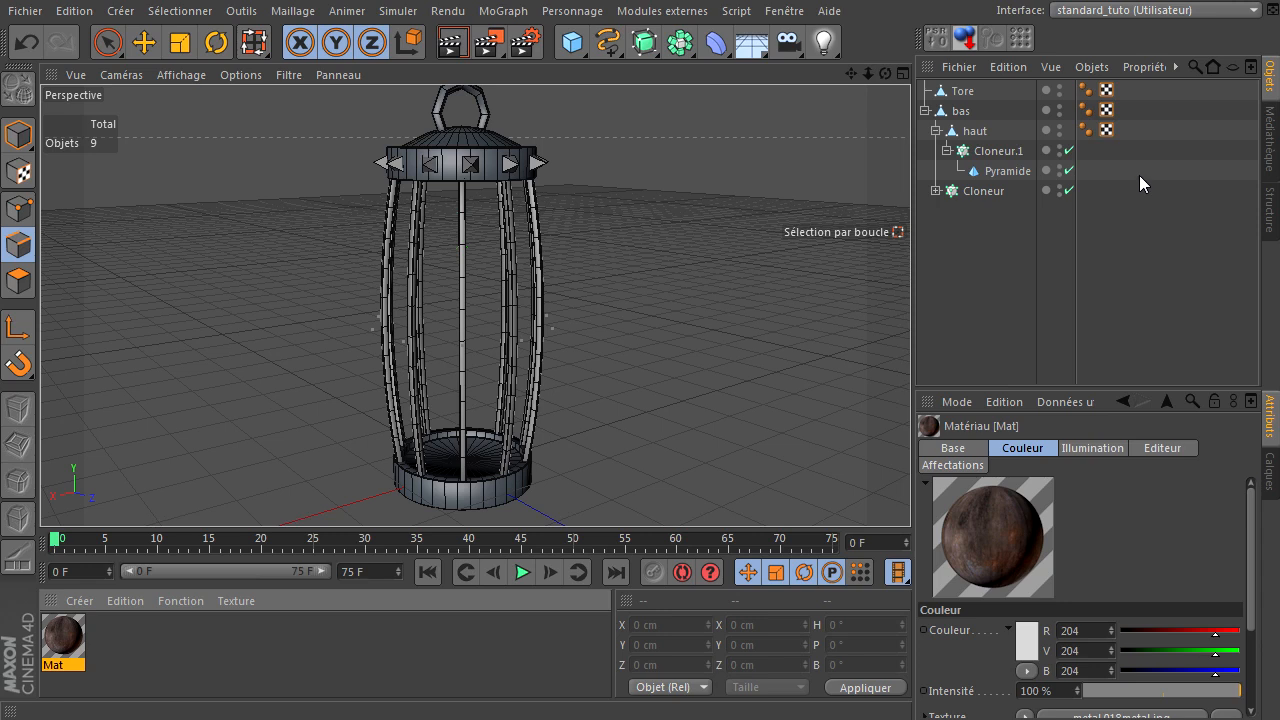
# Apply the Mat material to the Tore object and make bas a child of Tore.
pyautogui.moveTo(954, 118); pyautogui.dragTo(962, 92)
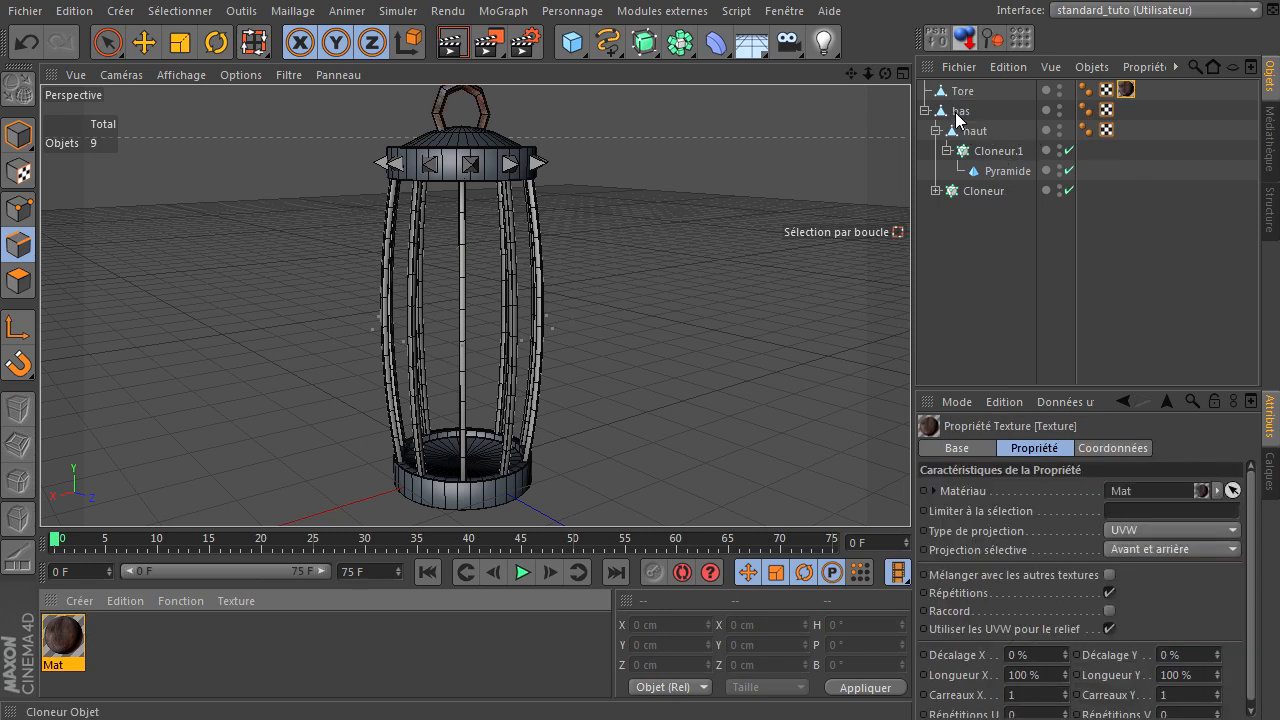
pyautogui.click(957, 113)
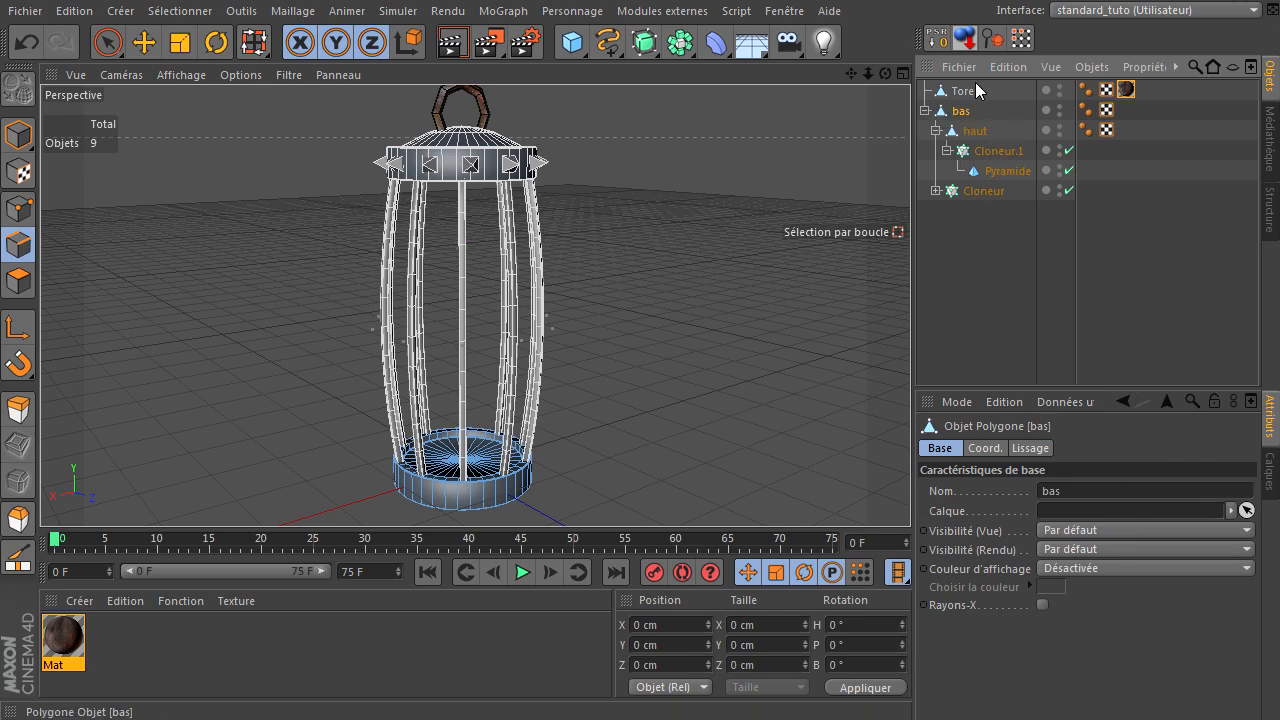
pyautogui.moveTo(957, 93); pyautogui.dragTo(957, 92)
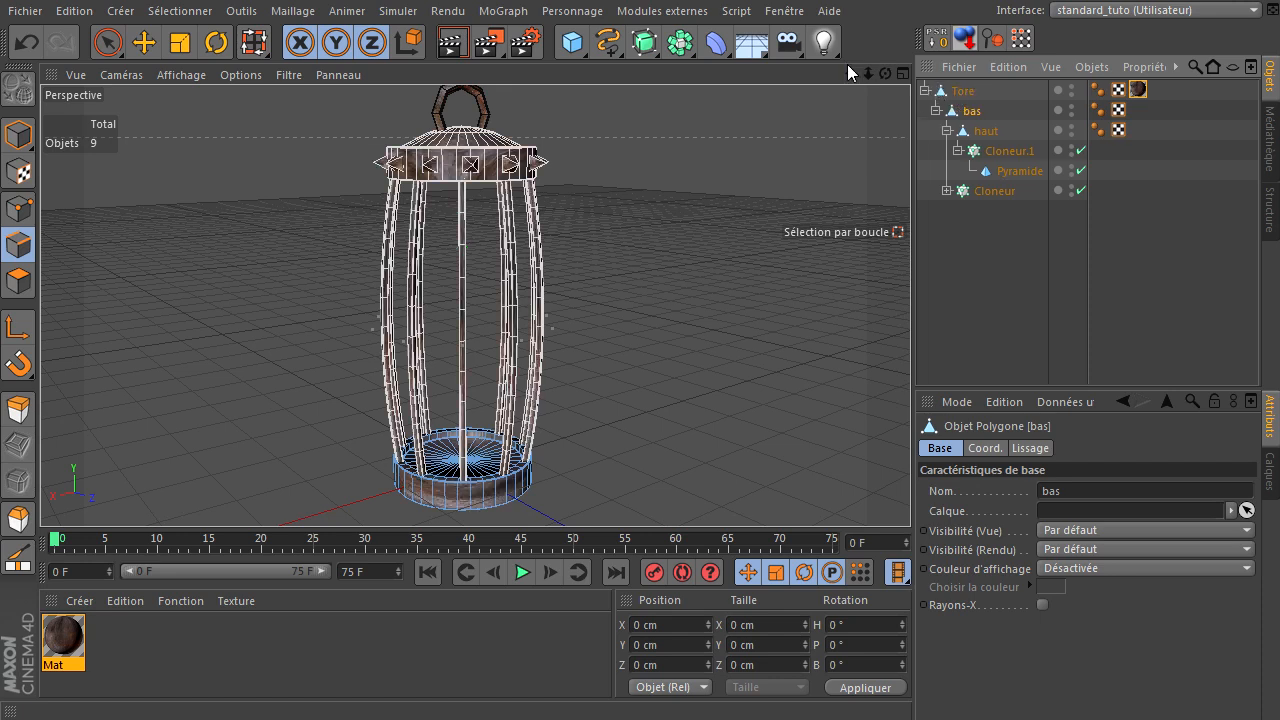
pyautogui.moveTo(851, 73); pyautogui.dragTo(831, 122)
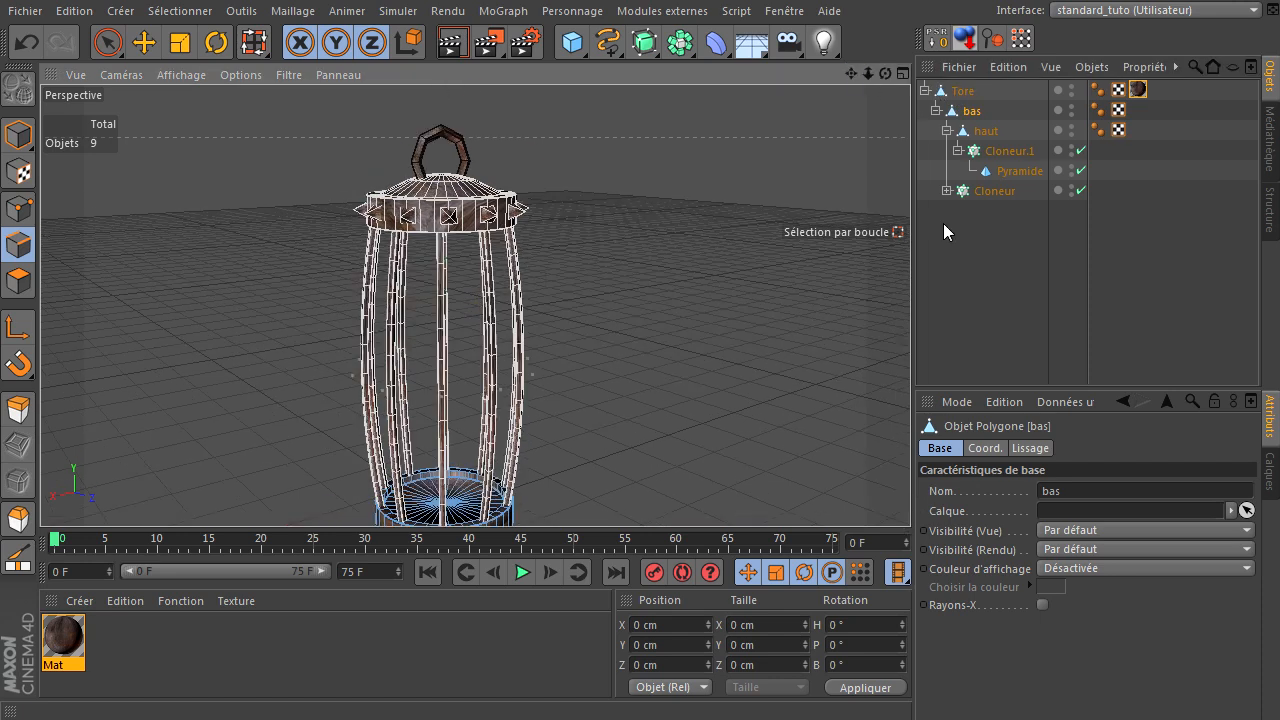
pyautogui.click(987, 260)
# Set the projection type of the Tore object's texture to Cubique and clear the selection.
pyautogui.click(960, 91)
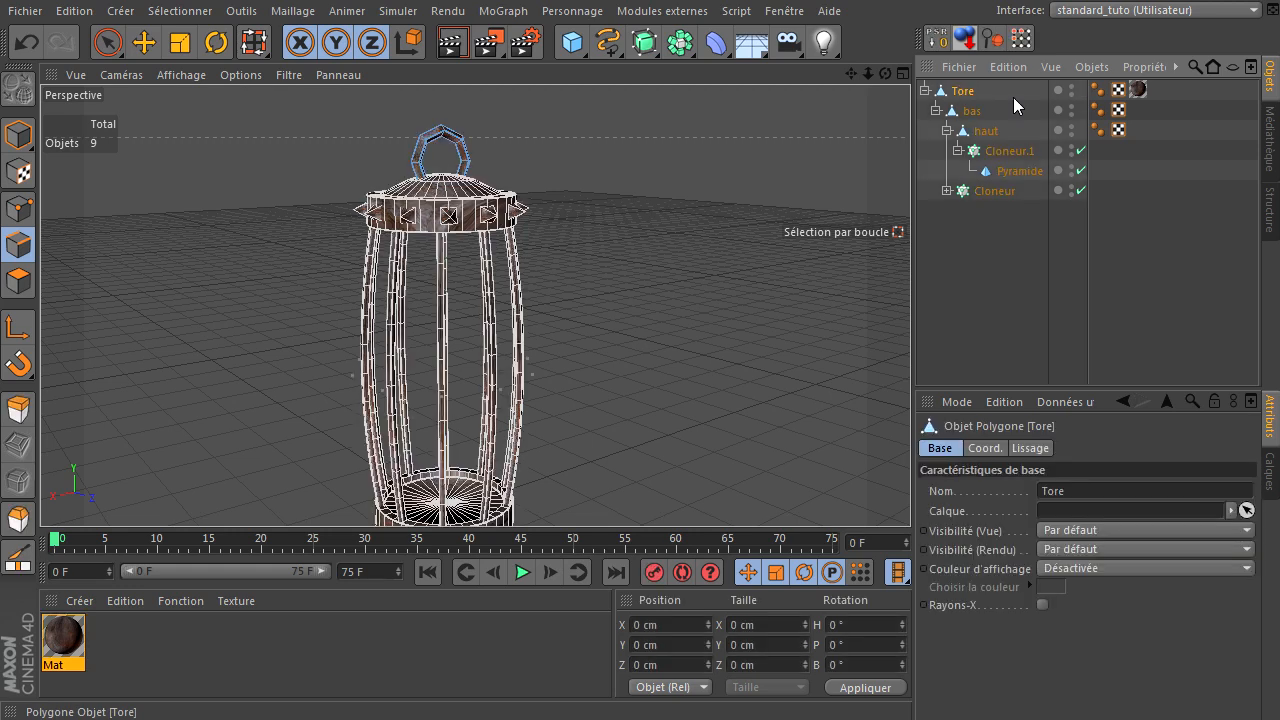
pyautogui.click(1138, 90)
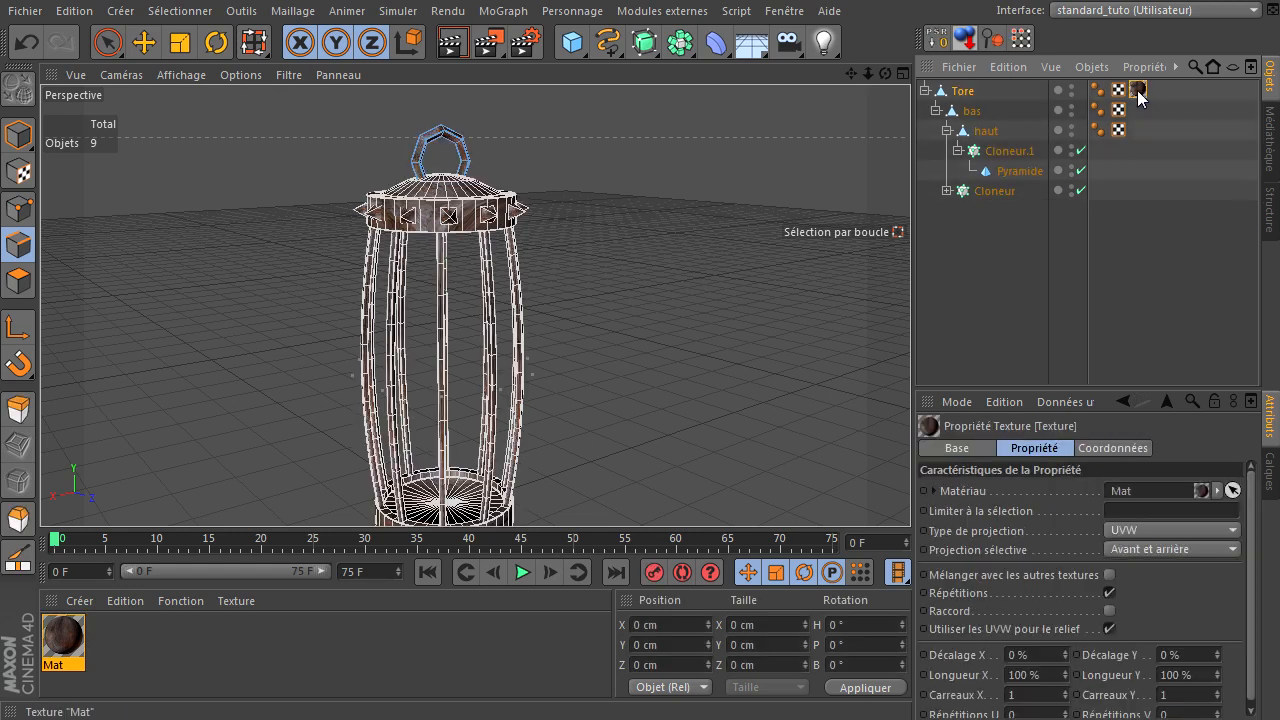
pyautogui.click(1153, 531)
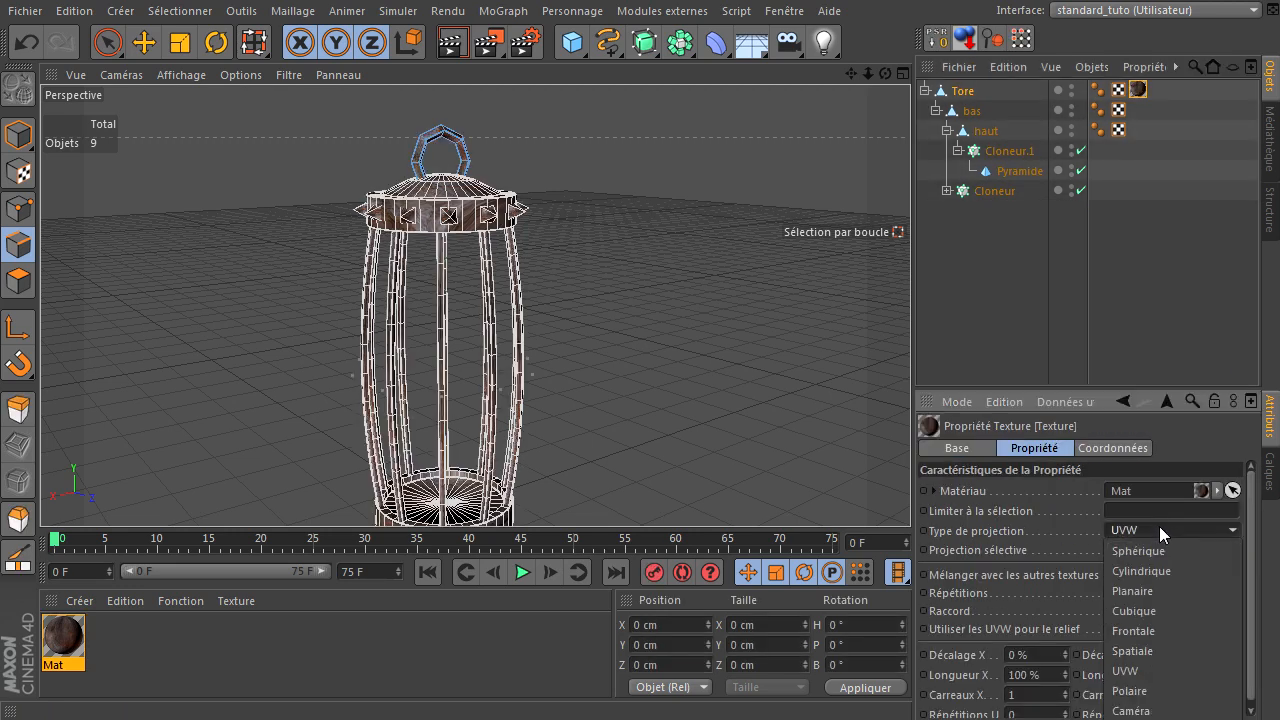
pyautogui.click(1136, 612)
pyautogui.click(962, 246)
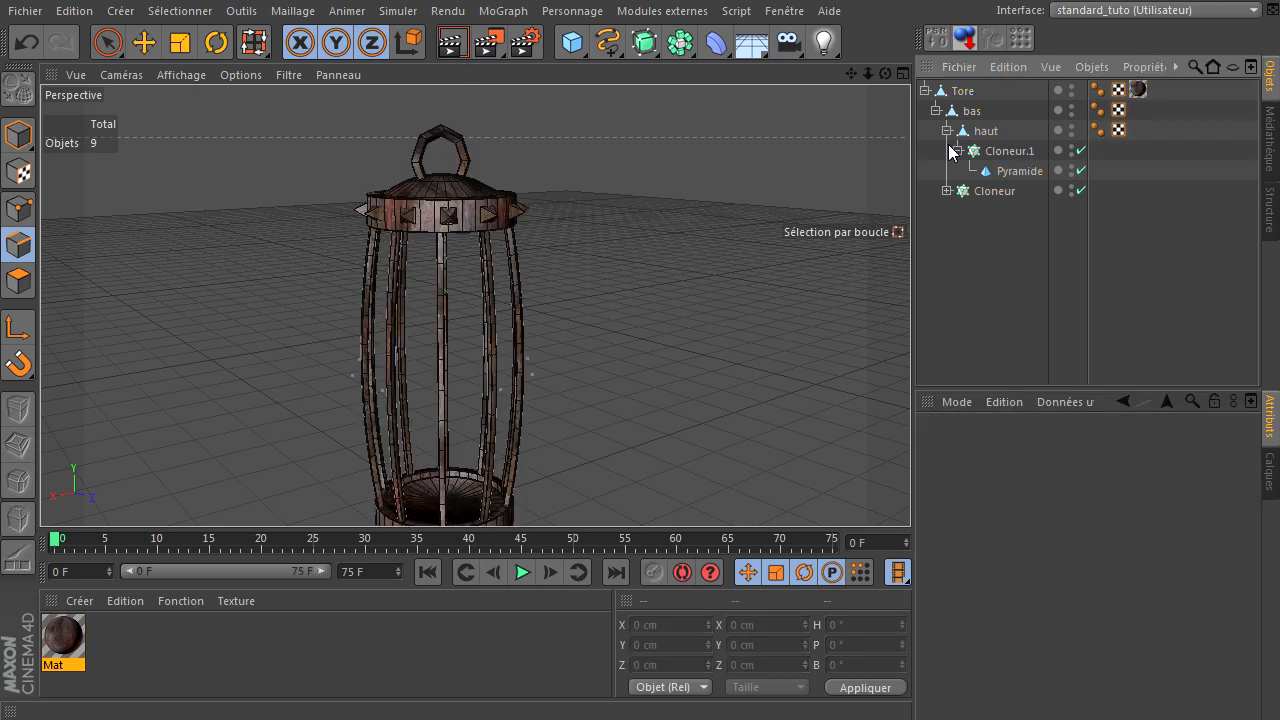
# Render a viewport preview of the whole textured lantern and examine it.
pyautogui.scroll(-2, 604, 290)
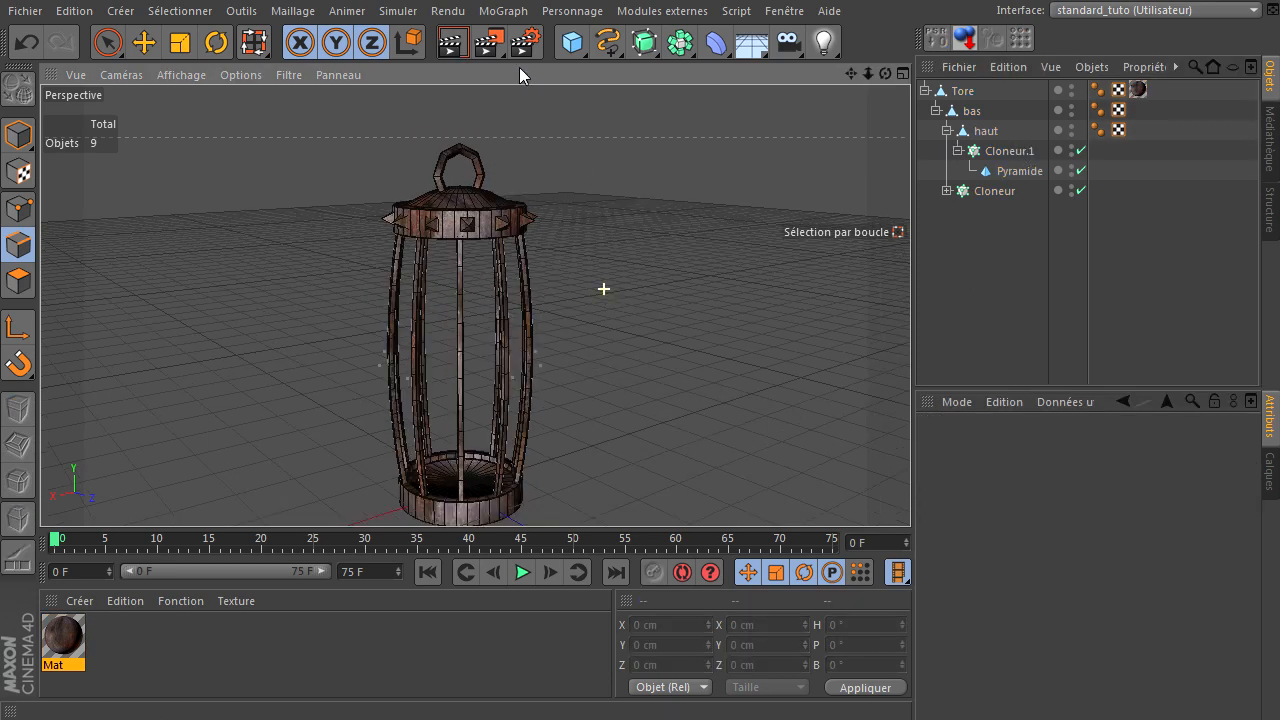
pyautogui.click(452, 42)
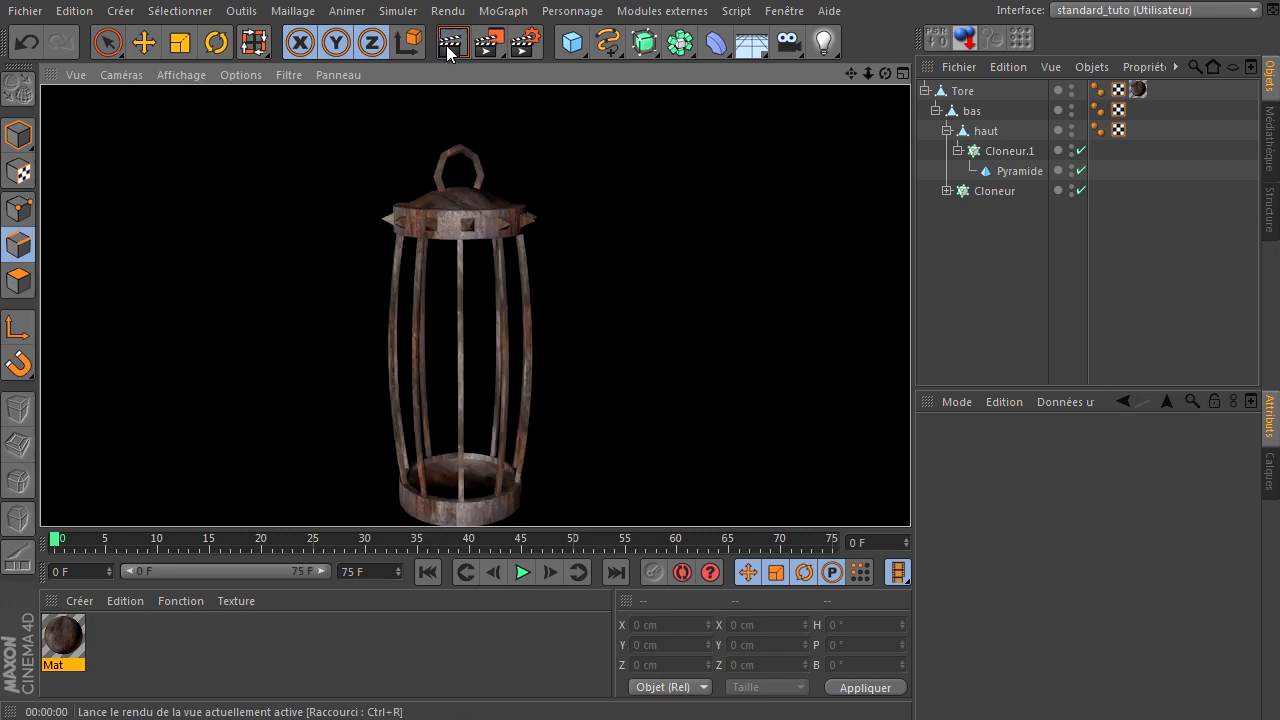
pyautogui.click(462, 233)
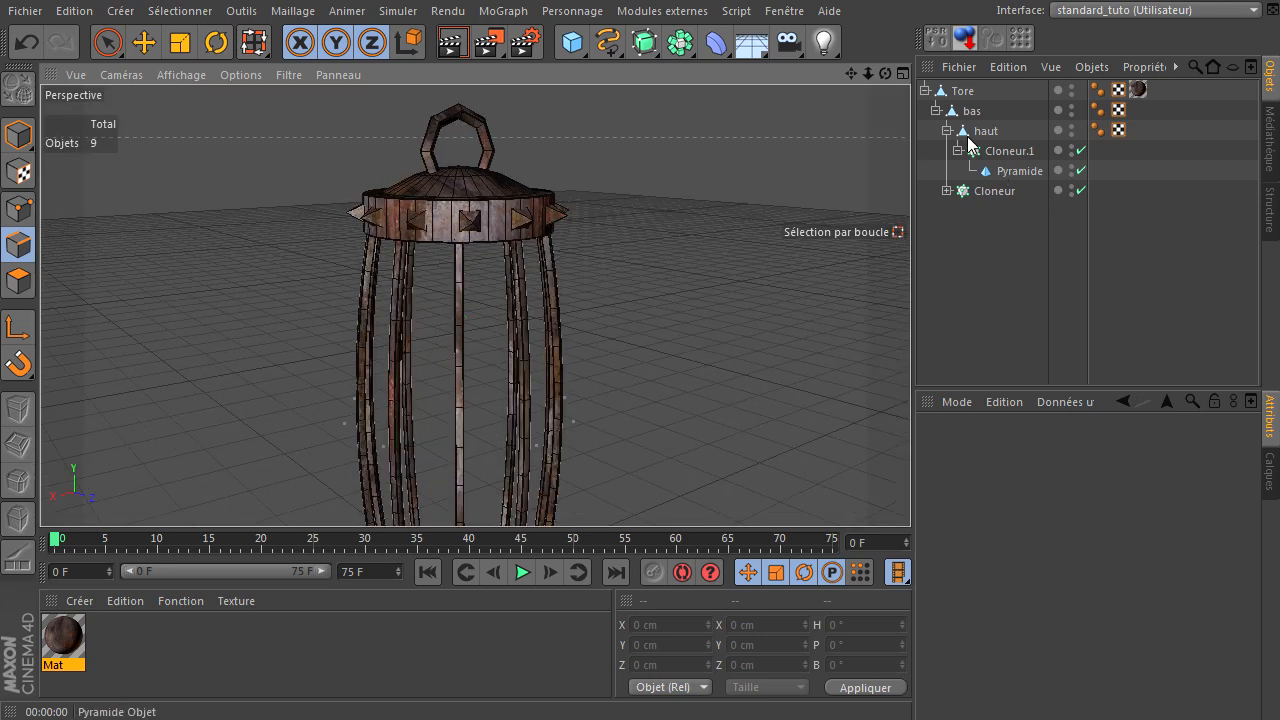
# Select the Tore parent in object mode and collapse its hierarchy.
pyautogui.click(964, 92)
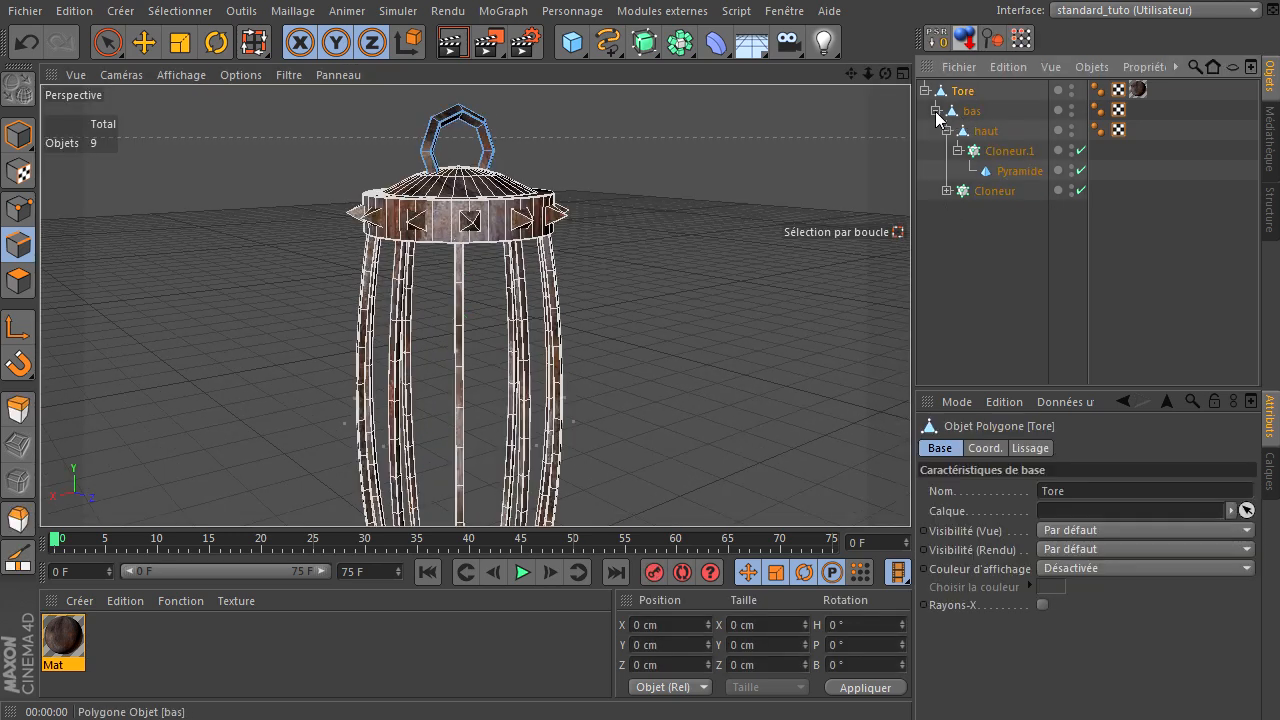
pyautogui.click(18, 134)
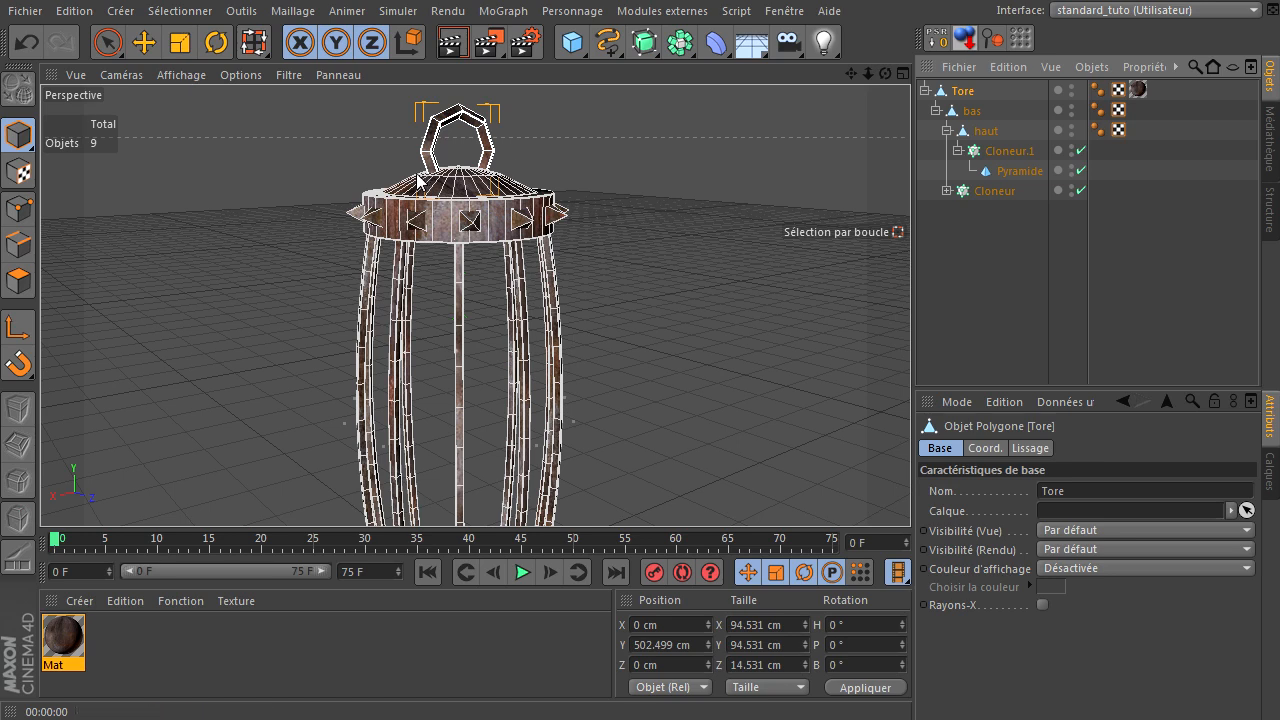
pyautogui.click(925, 91)
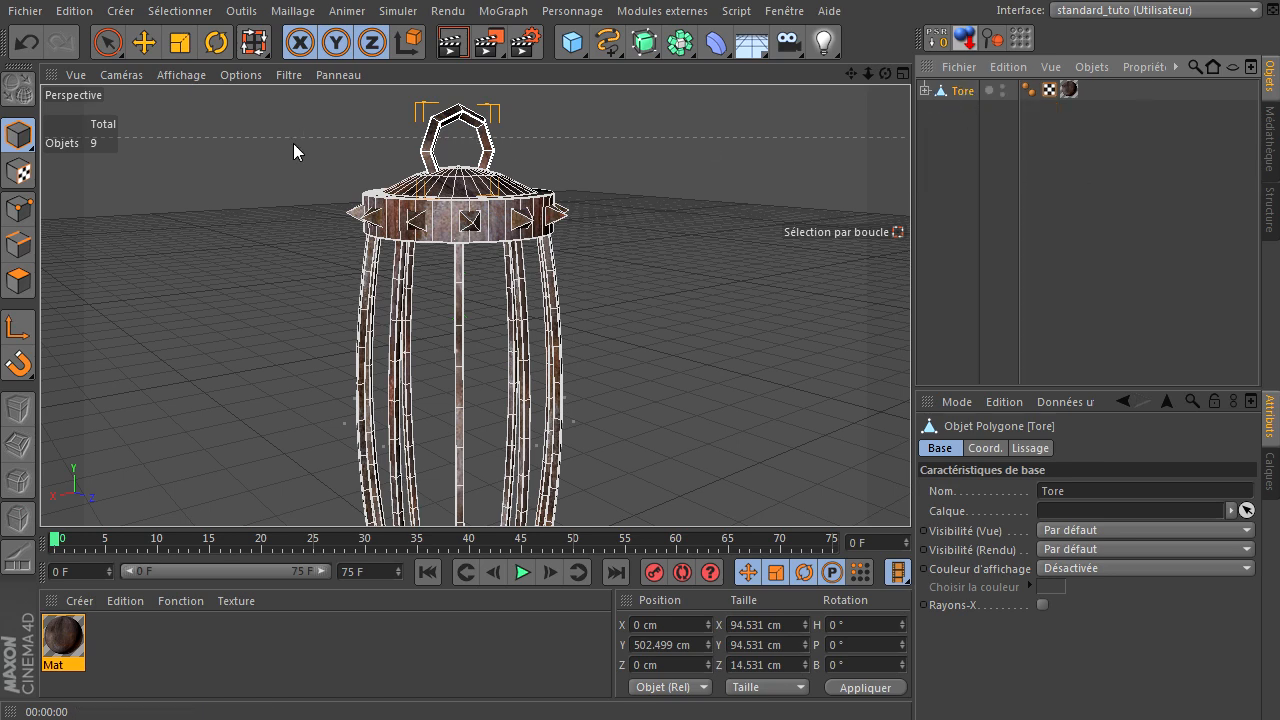
# Raise the Tore object's axis to the top of the handle ring, at a Y position of about 531.5 cm.
pyautogui.scroll(-2, 437, 290)
pyautogui.scroll(-1, 437, 290)
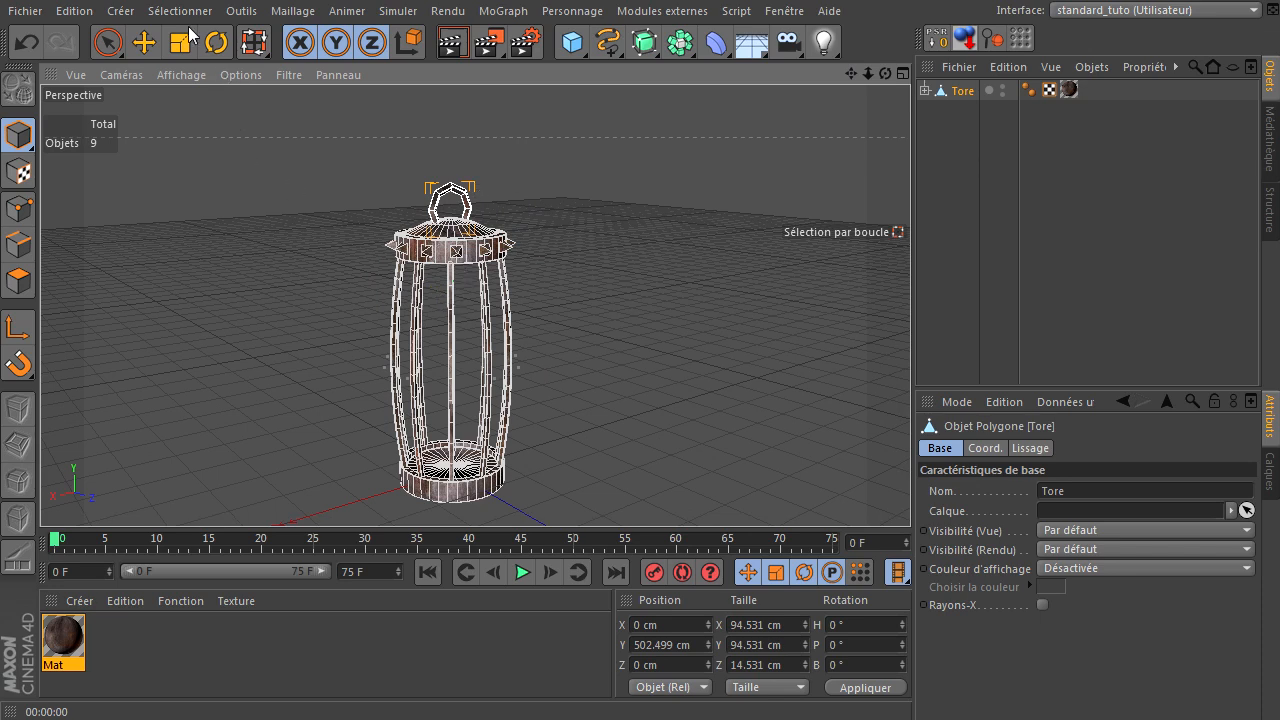
pyautogui.click(144, 46)
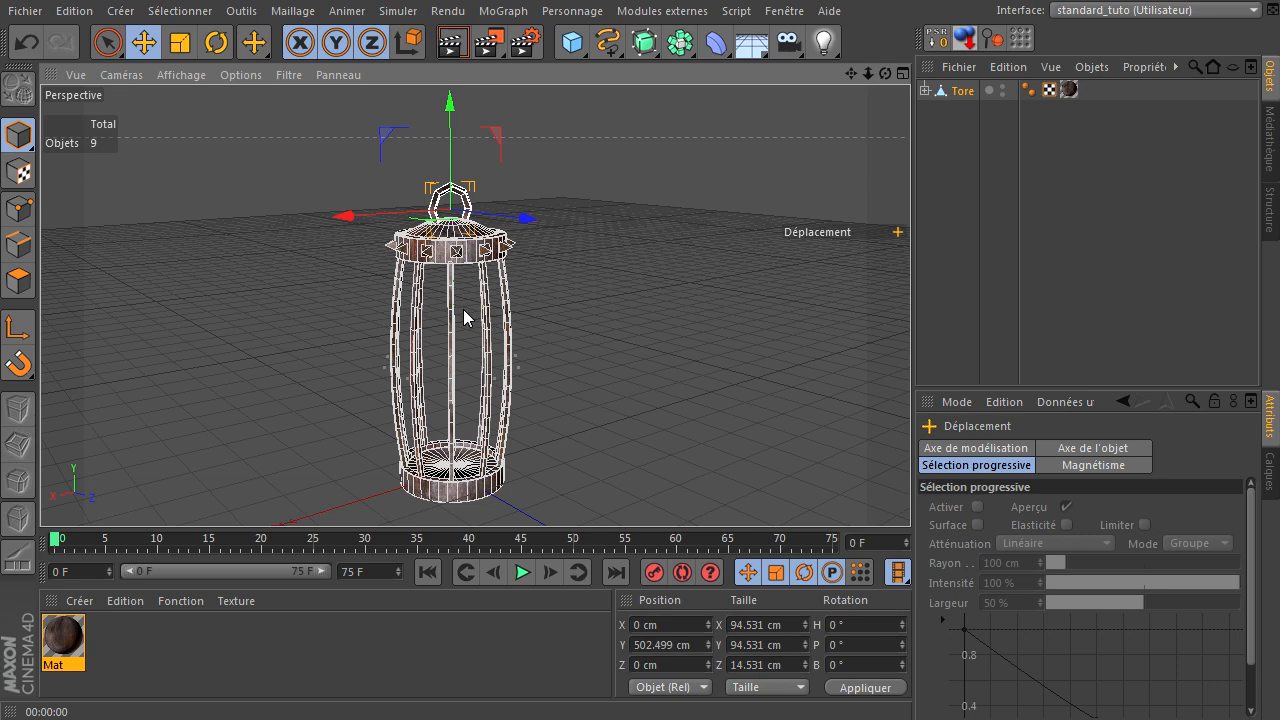
pyautogui.scroll(3, 464, 315)
pyautogui.moveTo(850, 75); pyautogui.dragTo(802, 86)
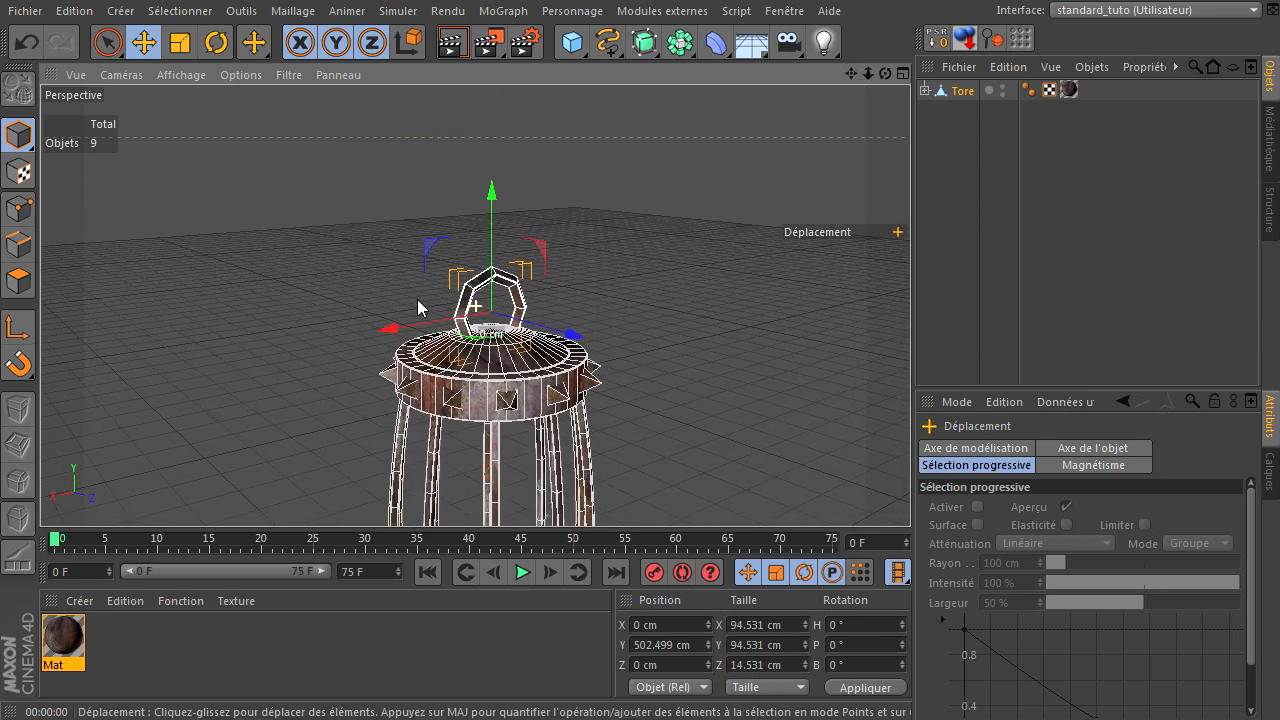
pyautogui.scroll(5, 423, 304)
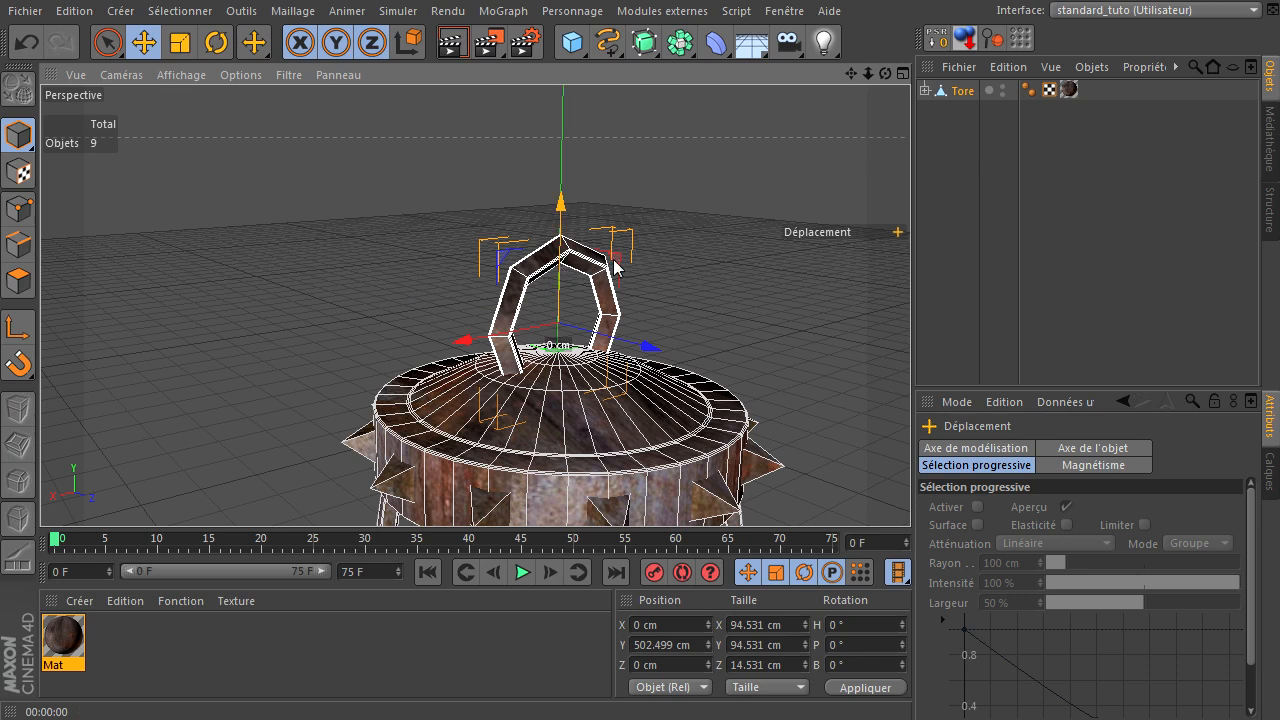
pyautogui.click(958, 92)
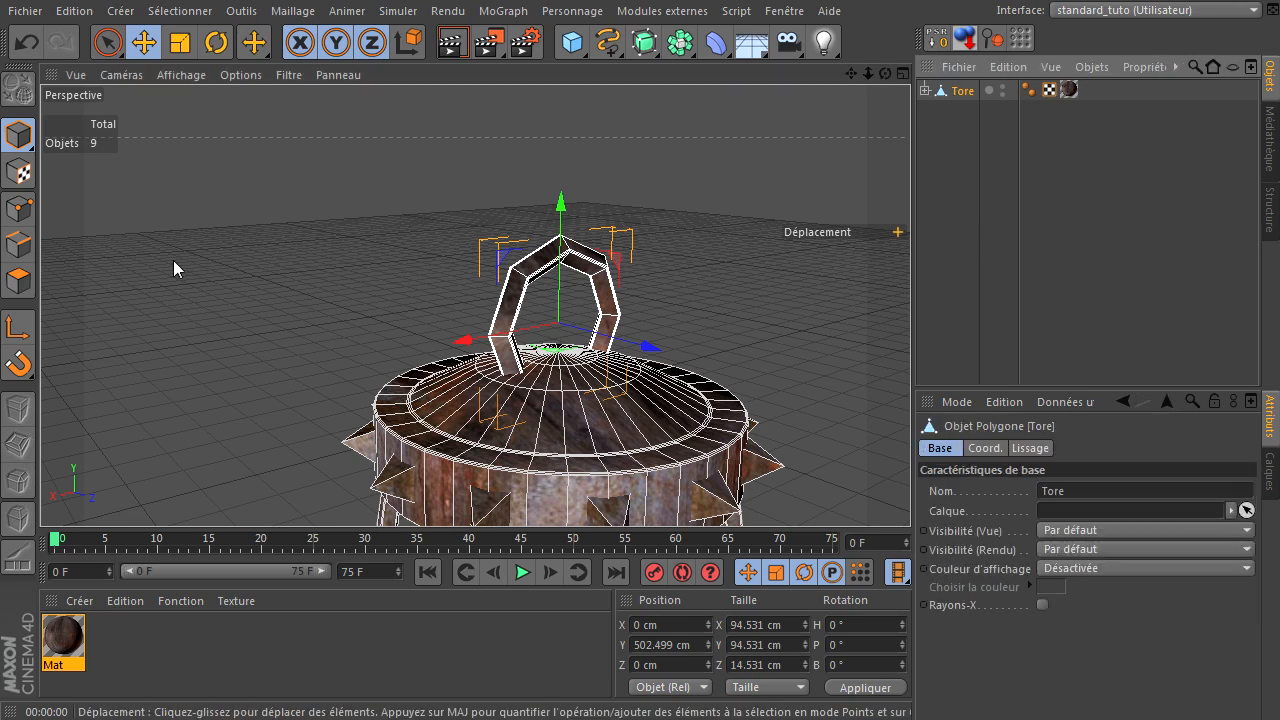
pyautogui.click(20, 330)
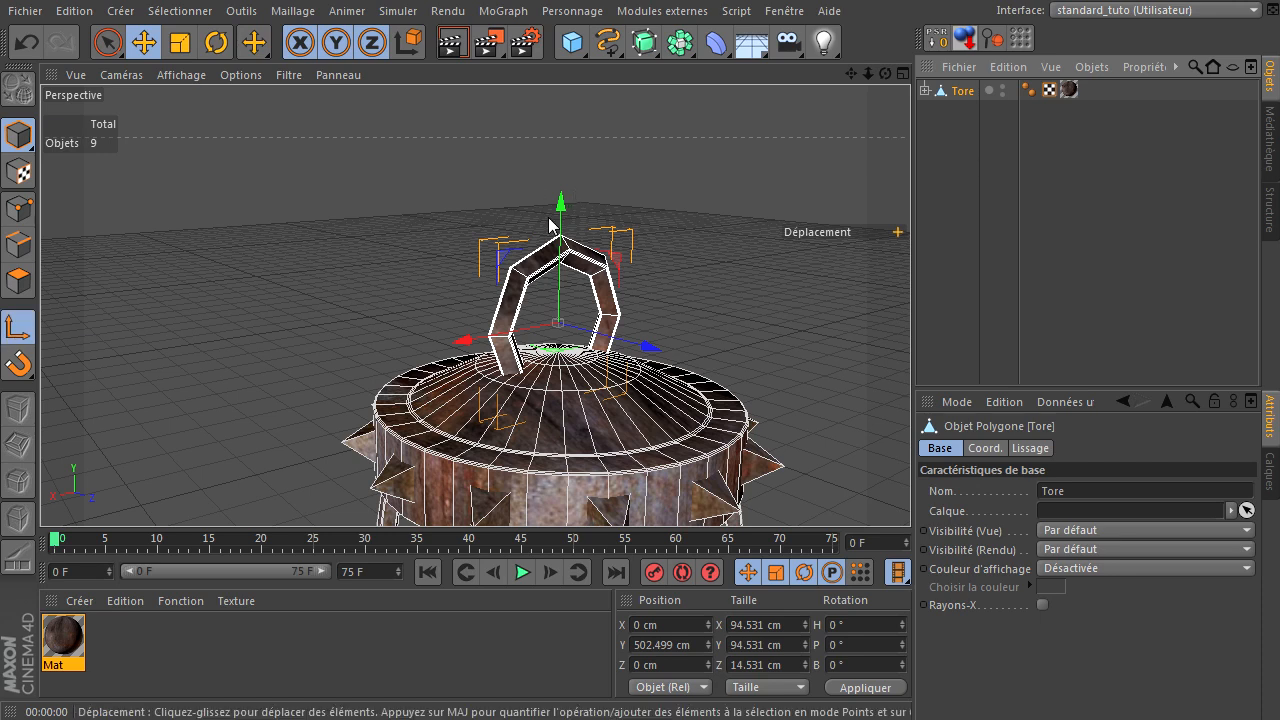
pyautogui.scroll(3, 556, 224)
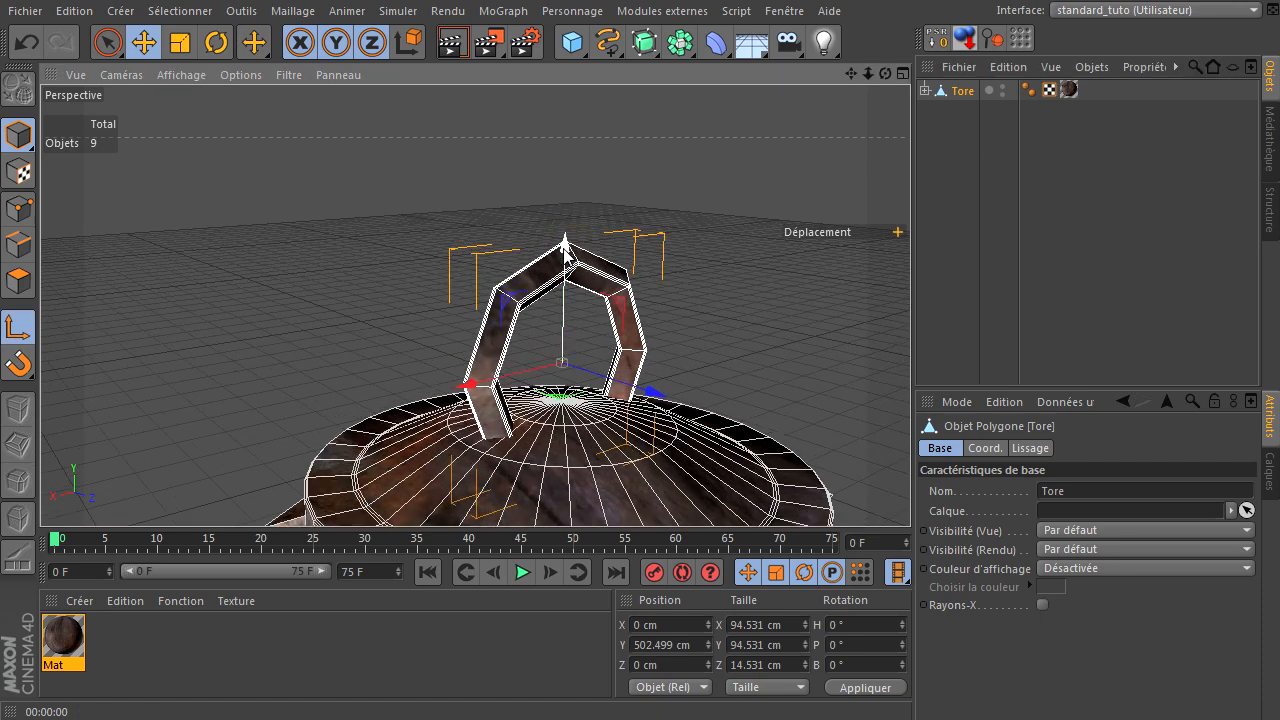
pyautogui.moveTo(566, 243); pyautogui.dragTo(567, 179)
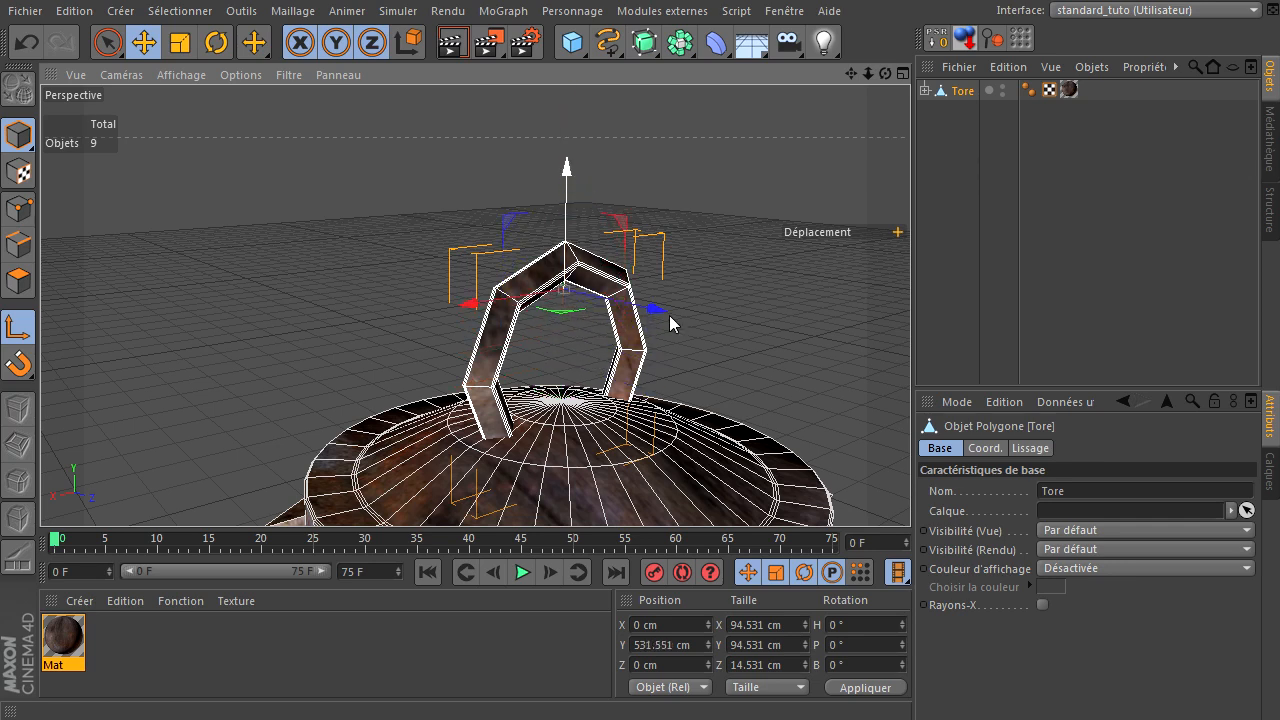
pyautogui.click(14, 335)
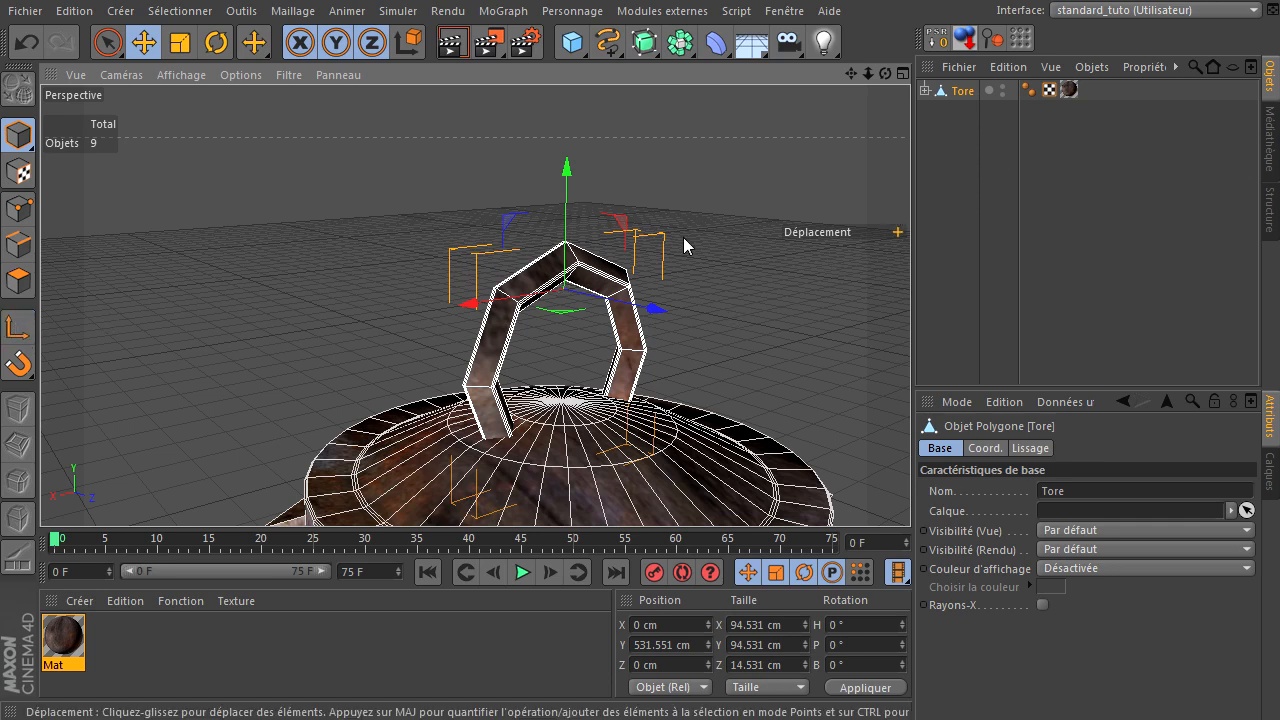
# Test swinging the whole lantern by rotating Tore around its raised axis, and undo the rotation.
pyautogui.scroll(-3, 667, 270)
pyautogui.scroll(-5, 667, 270)
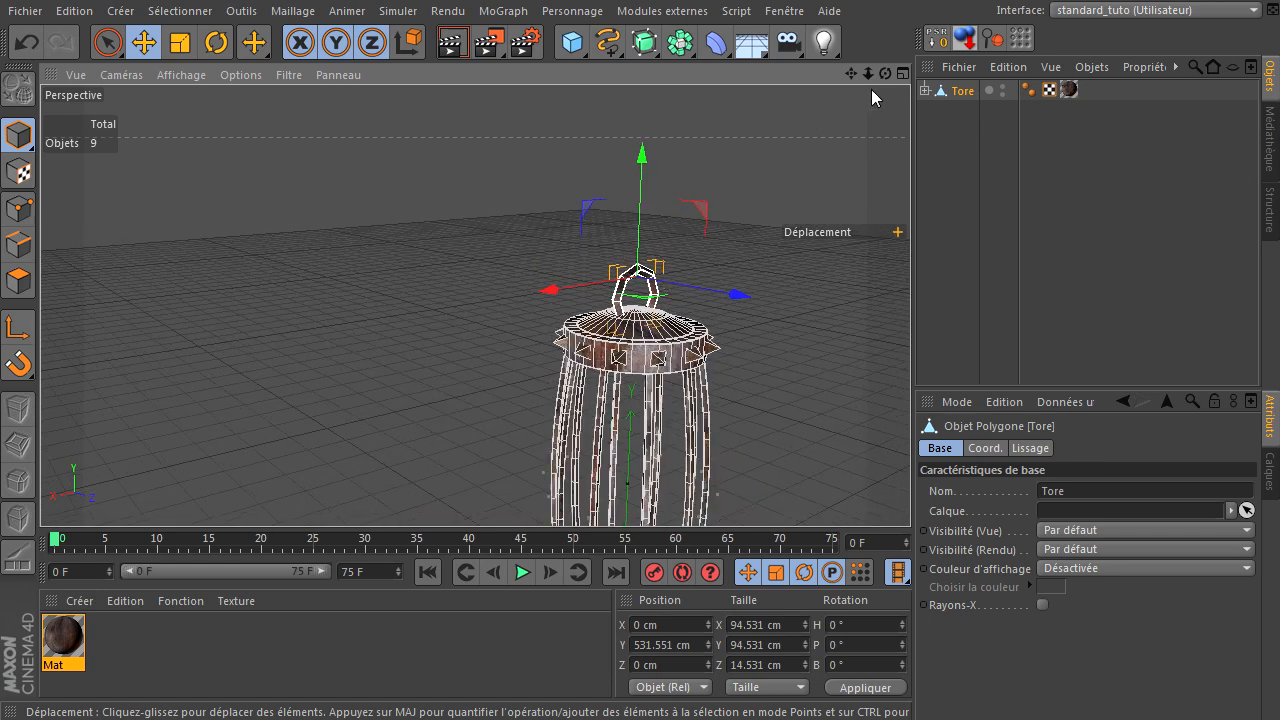
pyautogui.moveTo(850, 74); pyautogui.dragTo(695, 1)
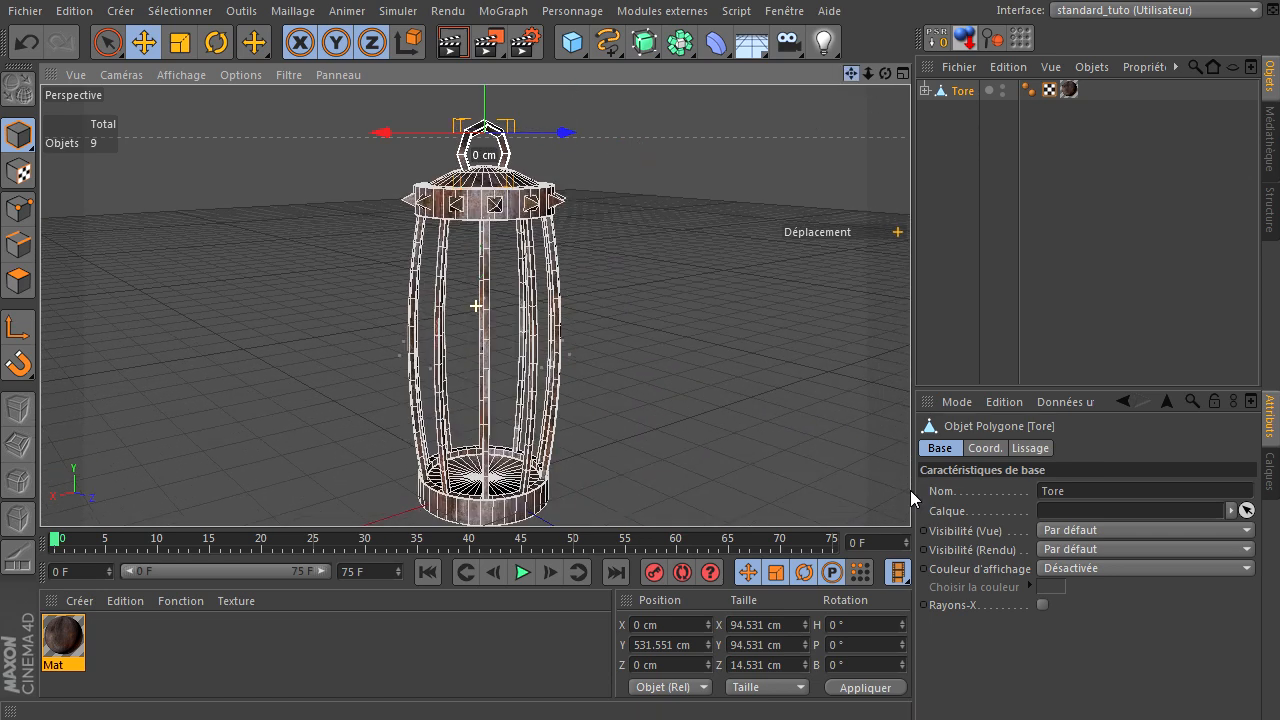
pyautogui.click(216, 43)
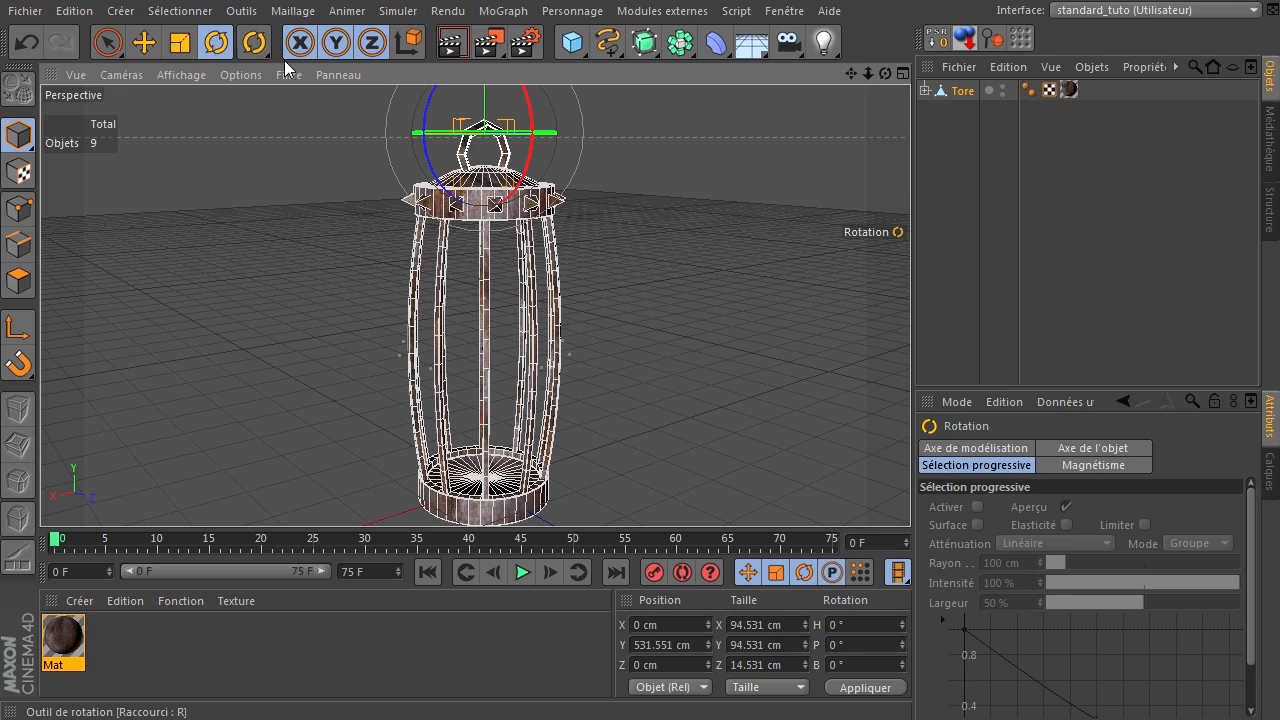
pyautogui.click(970, 93)
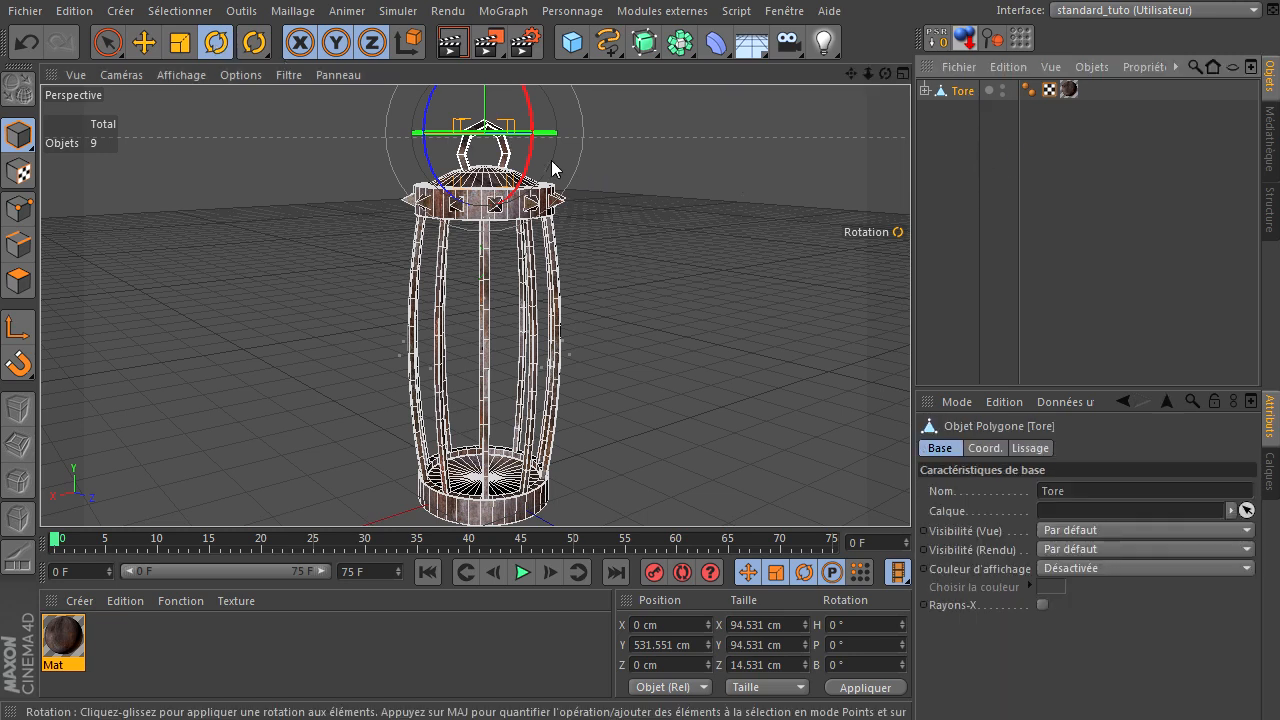
pyautogui.moveTo(539, 174)
pyautogui.mouseDown()
pyautogui.moveTo(515, 172)
pyautogui.moveTo(552, 162)
pyautogui.moveTo(531, 163)
pyautogui.moveTo(538, 148)
pyautogui.moveTo(515, 166)
pyautogui.moveTo(545, 162)
pyautogui.moveTo(528, 165)
pyautogui.mouseUp()
pyautogui.click(26, 42)
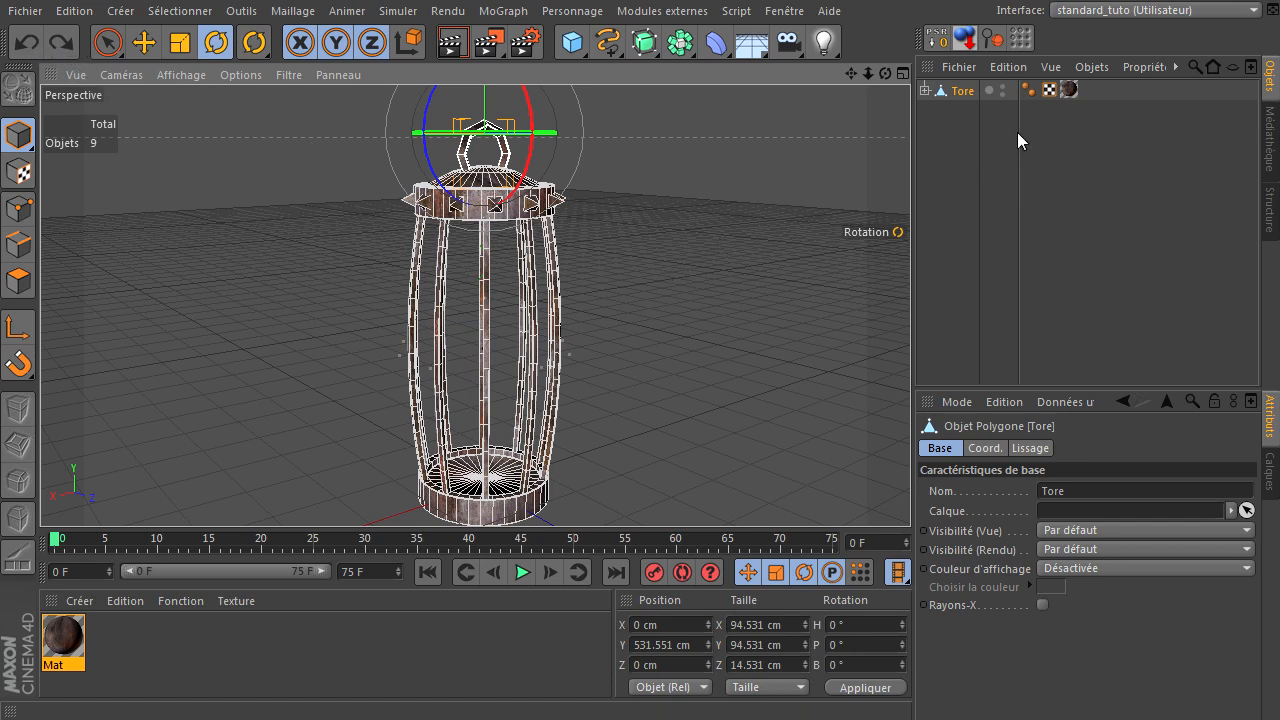
# Widen the object manager and add a Vibration tag to the Tore object.
pyautogui.rightClick(960, 92)
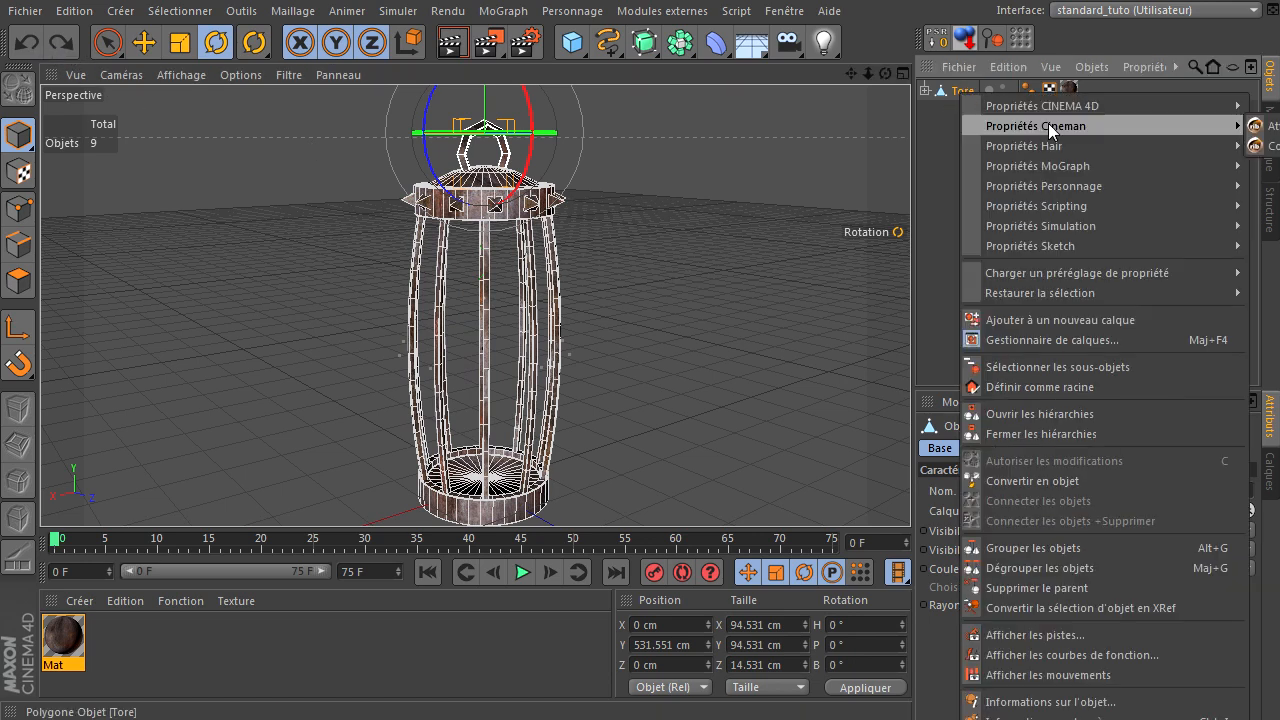
pyautogui.moveTo(1066, 105)
pyautogui.click(939, 142)
pyautogui.moveTo(913, 149); pyautogui.dragTo(756, 157)
pyautogui.rightClick(809, 91)
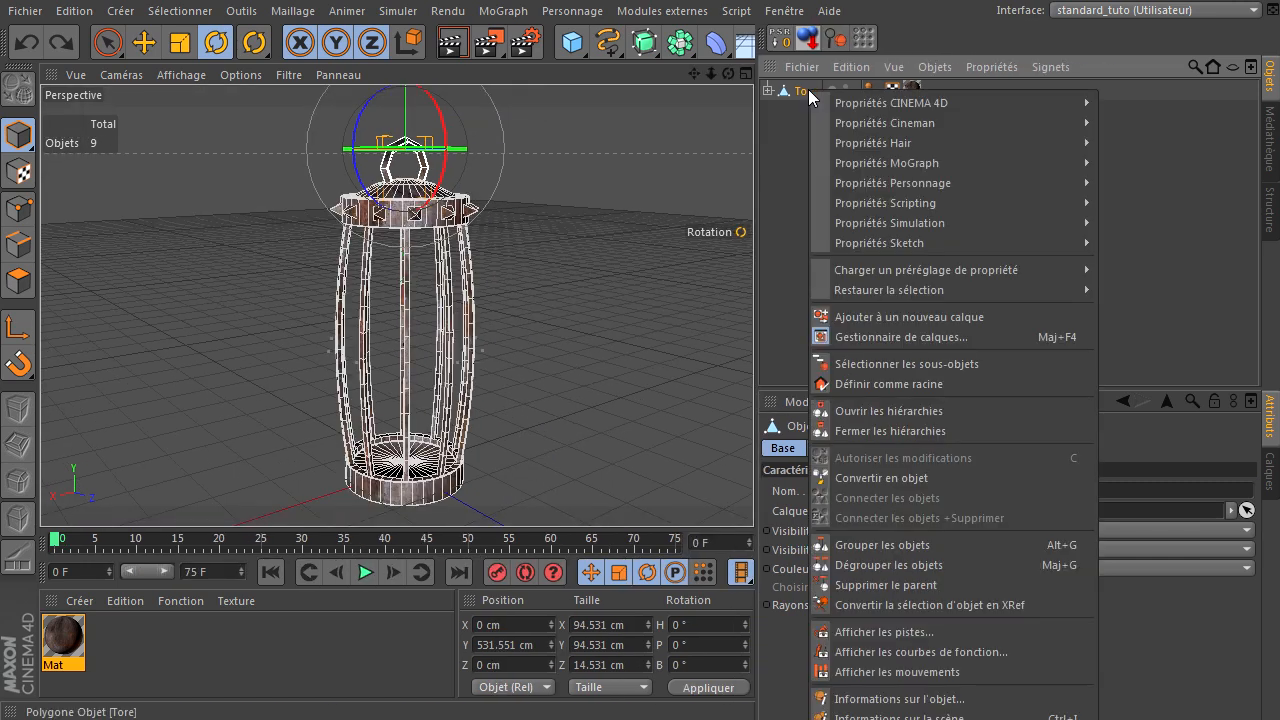
pyautogui.moveTo(857, 104)
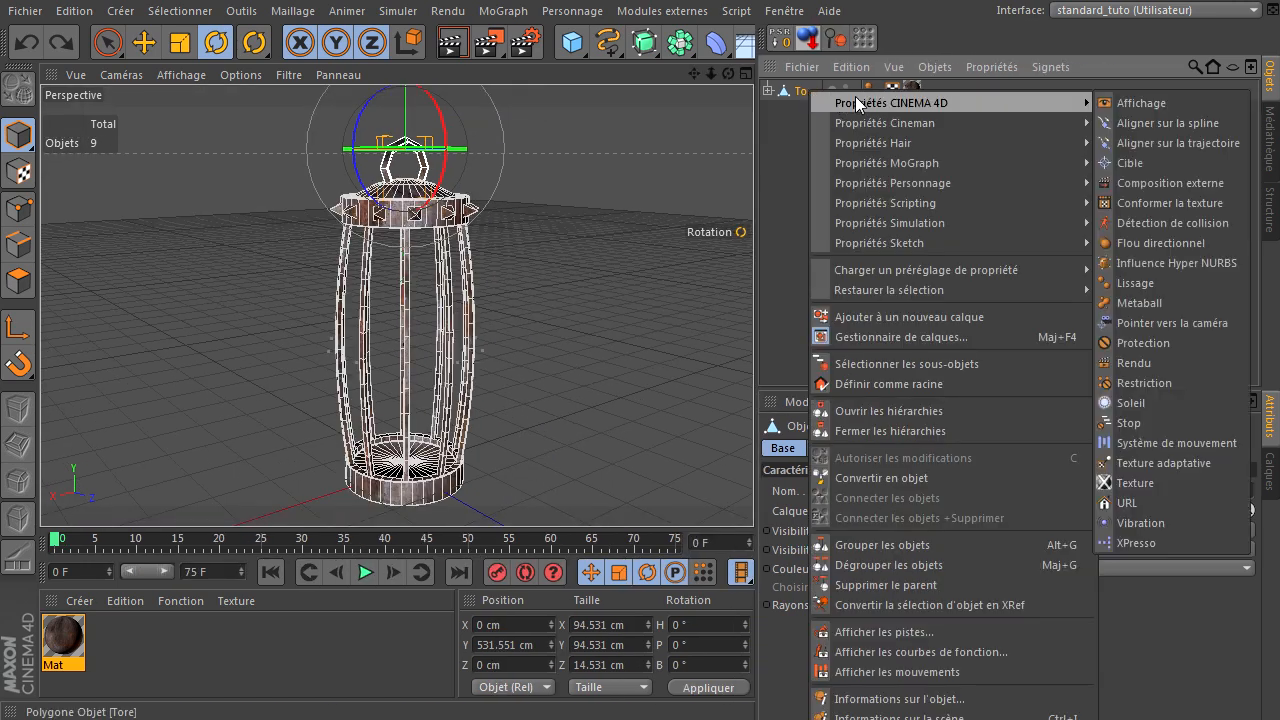
pyautogui.click(1133, 523)
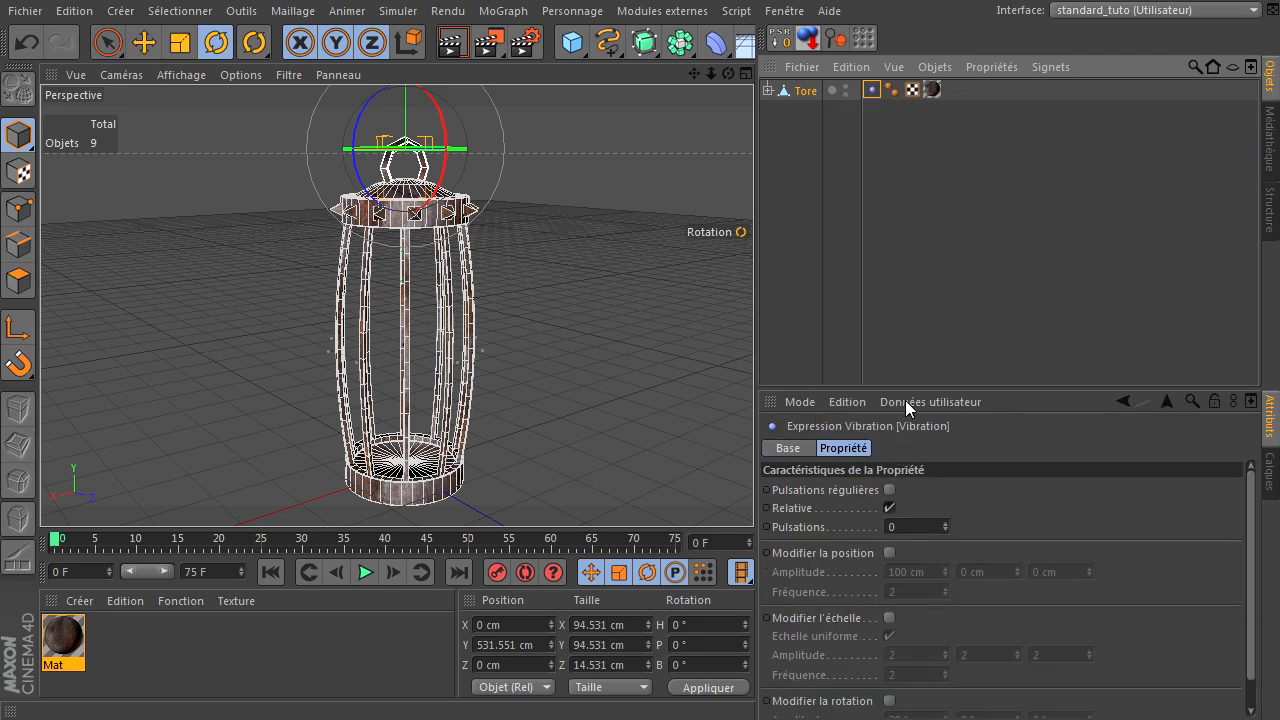
# Enable rotation in the Vibration tag with an amplitude of 10° on all three axes and play the animation.
pyautogui.moveTo(908, 391); pyautogui.dragTo(905, 289)
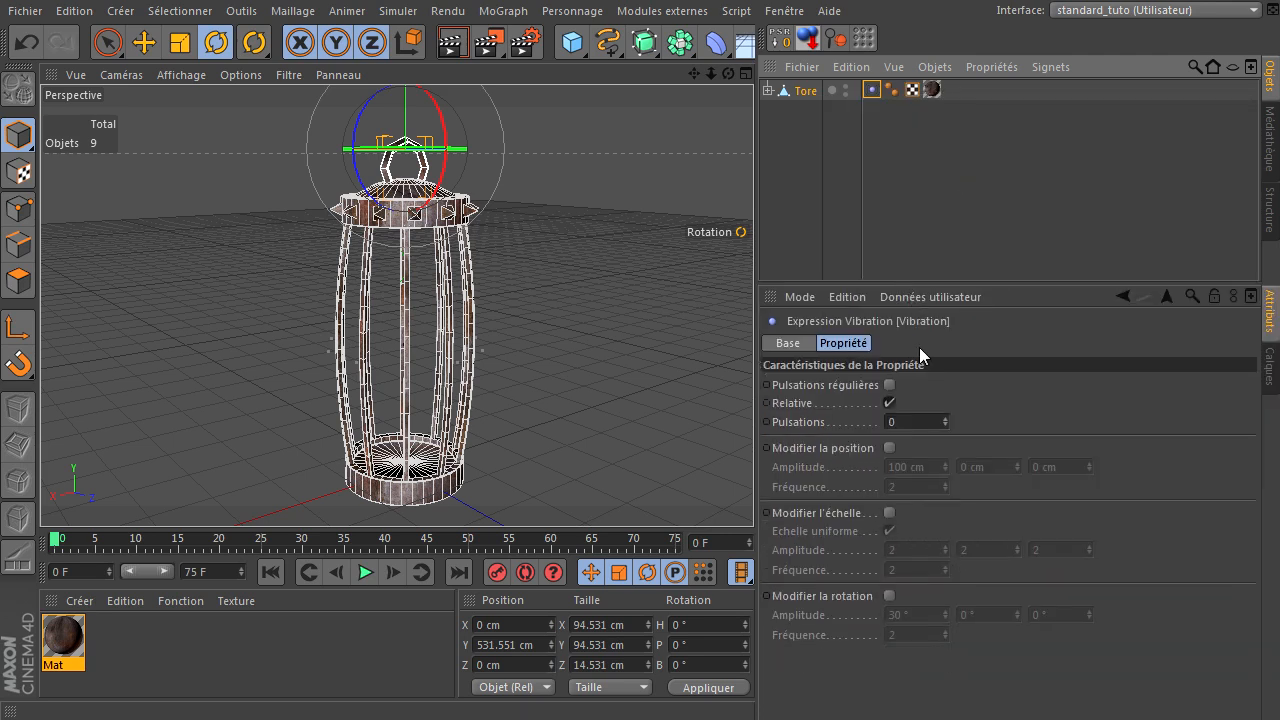
pyautogui.click(889, 596)
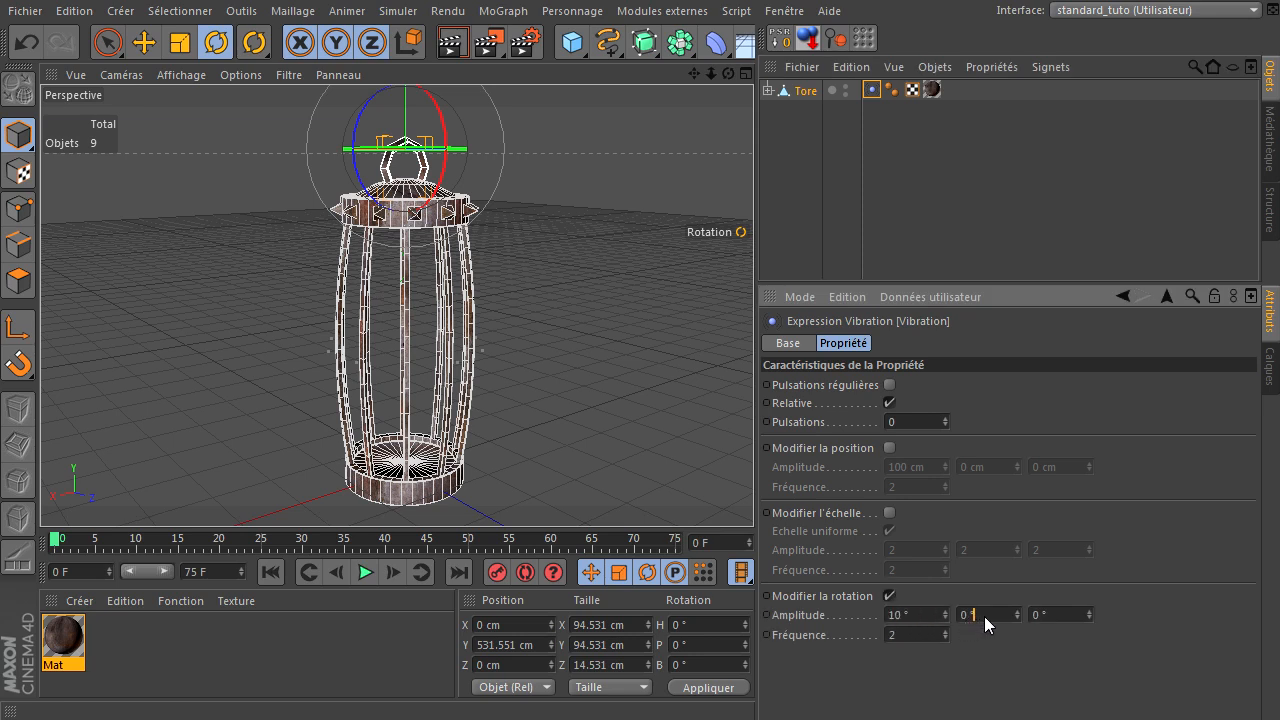
pyautogui.click(1072, 613)
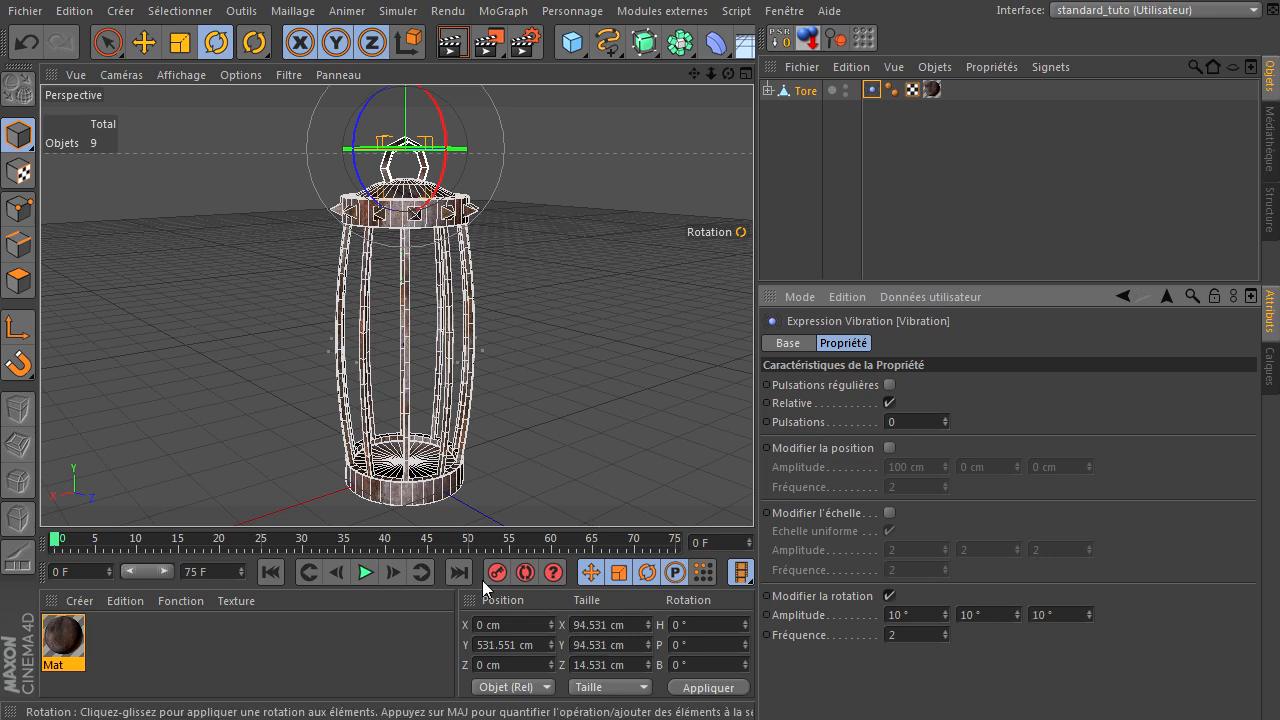
pyautogui.click(362, 573)
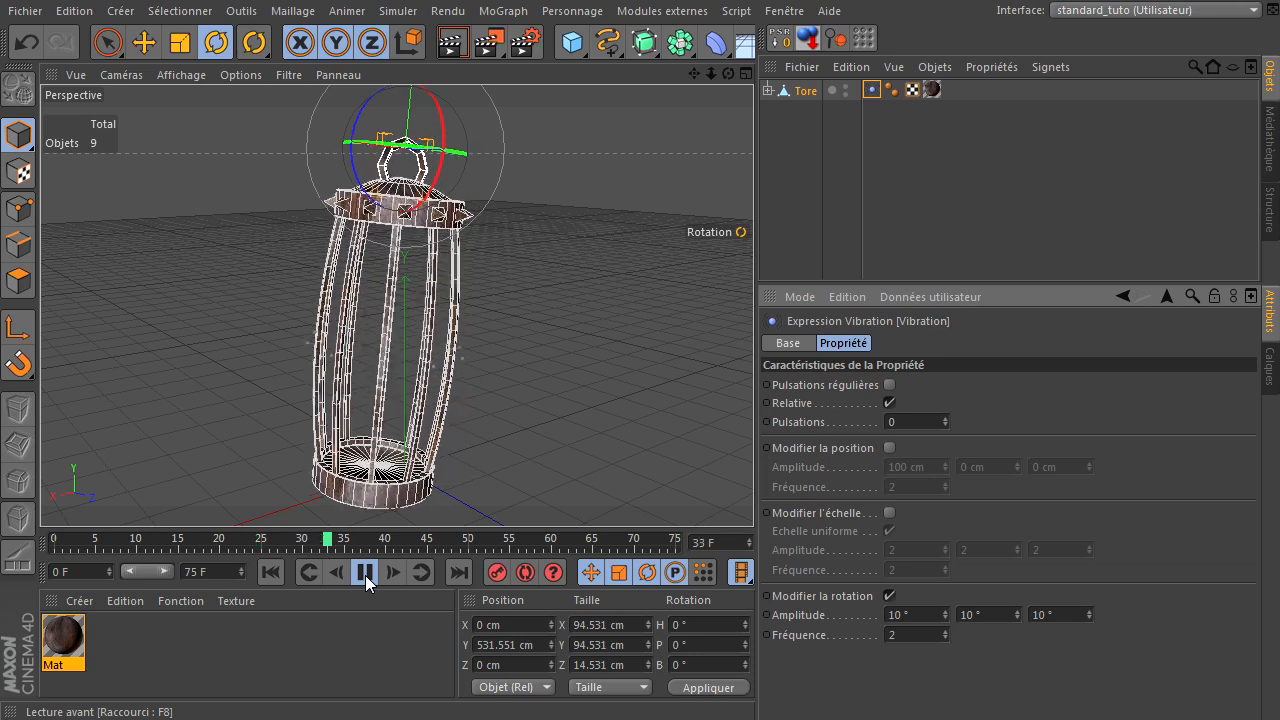
# Try vibration rotation frequencies of 5 and 0.1 during playback and stop the animation.
pyautogui.moveTo(909, 637); pyautogui.dragTo(751, 621)
pyautogui.write('5')
pyautogui.press('Return')
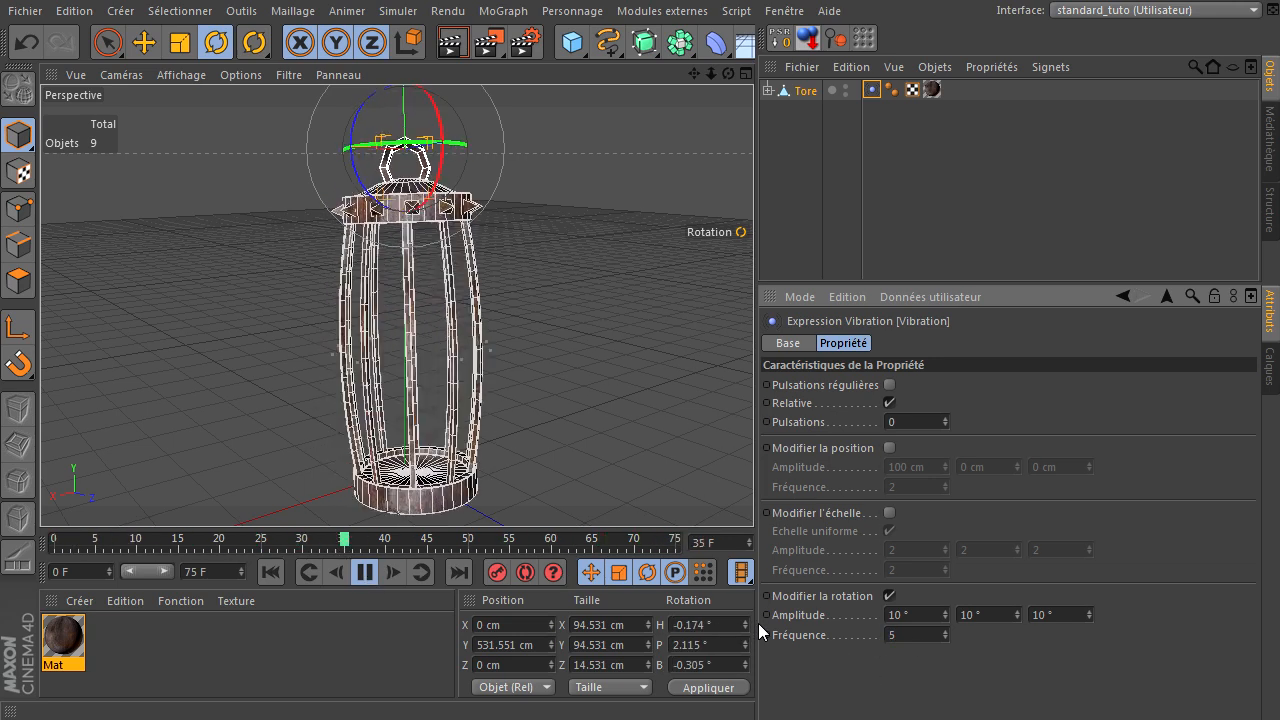
pyautogui.moveTo(912, 637); pyautogui.dragTo(714, 616)
pyautogui.write('0.1')
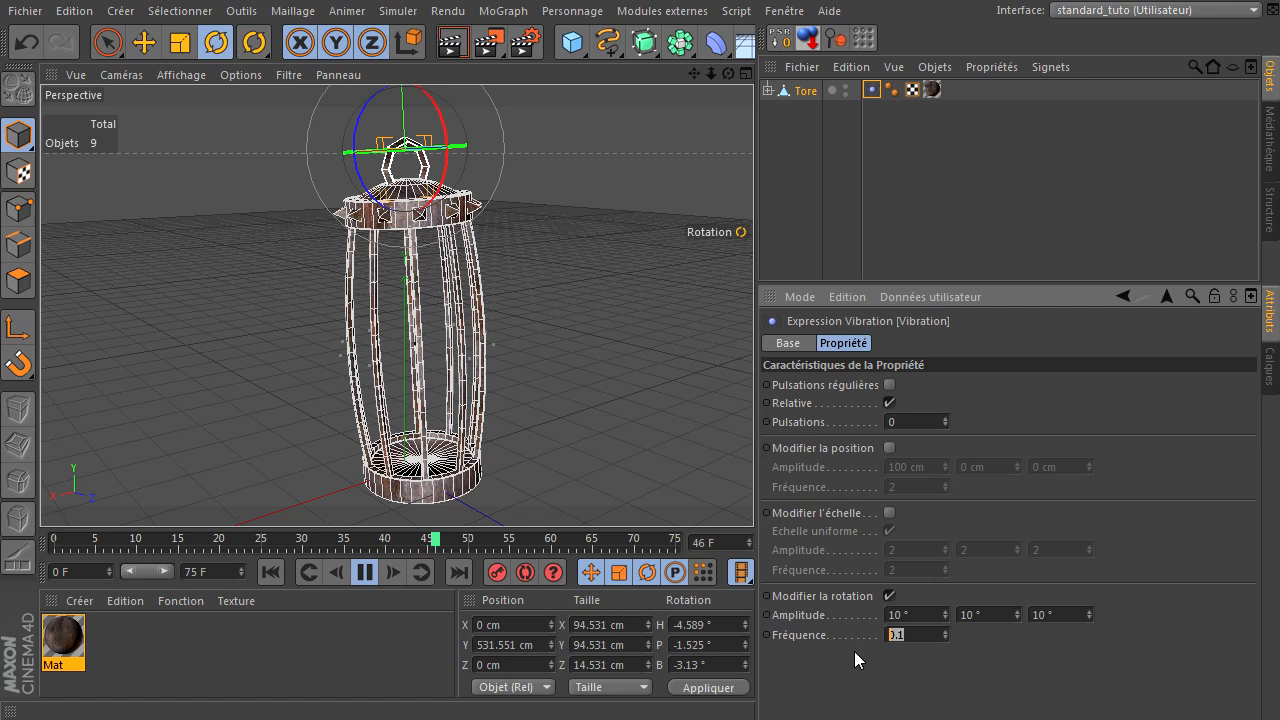
pyautogui.click(364, 572)
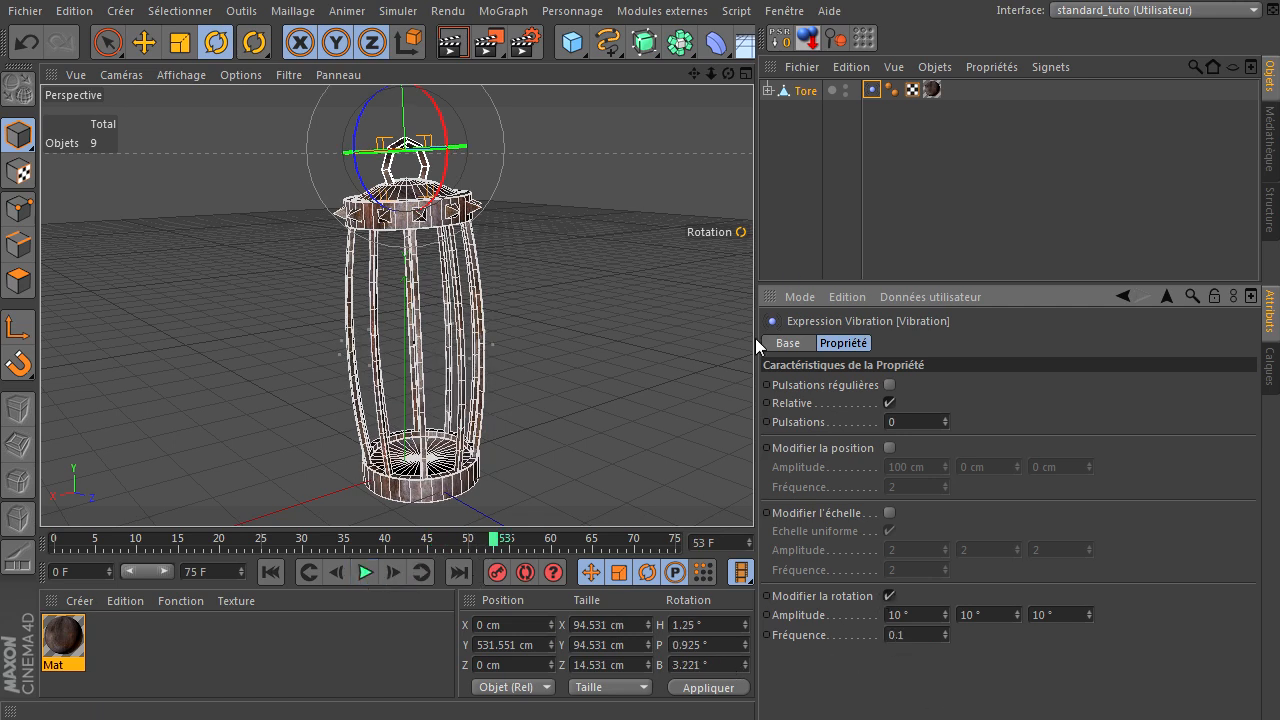
# Delete the Vibration tag and reset the Tore object's H, P and B rotation to 0°.
pyautogui.press('Delete')
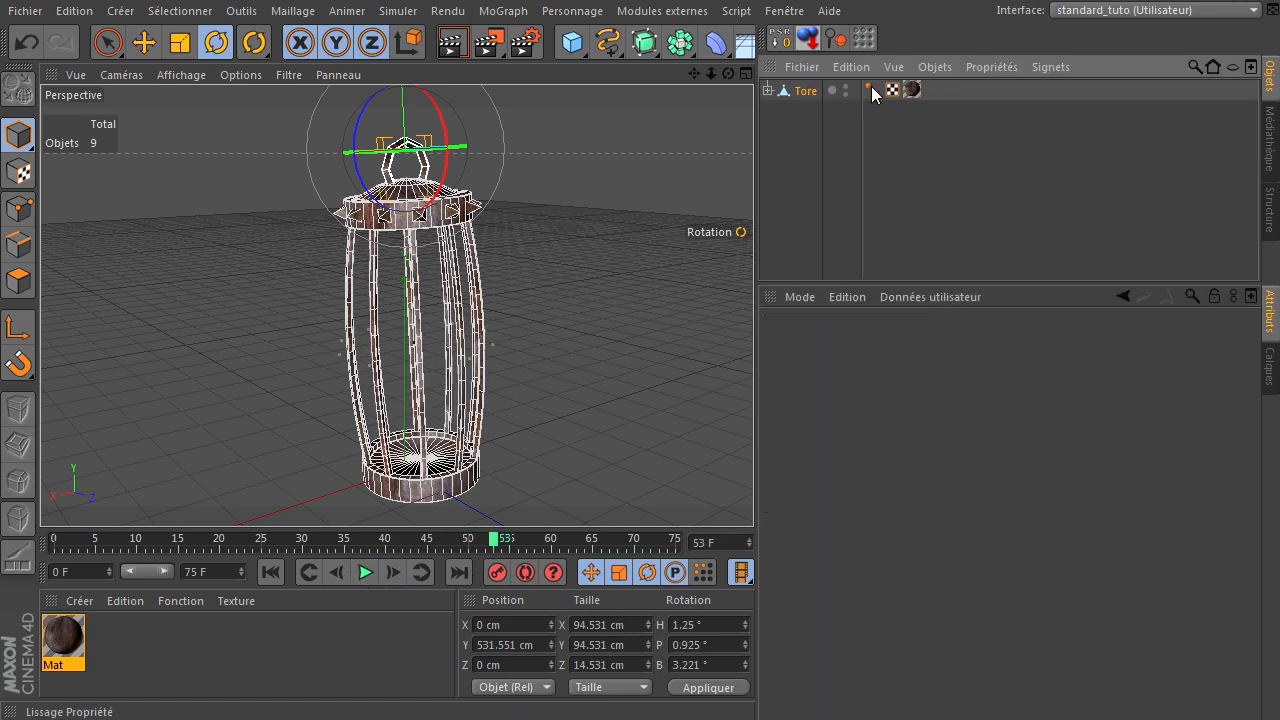
pyautogui.click(801, 90)
pyautogui.doubleClick(687, 628)
pyautogui.write('0')
pyautogui.click(701, 652)
pyautogui.doubleClick(703, 646)
pyautogui.write('0')
pyautogui.click(711, 667)
pyautogui.doubleClick(711, 667)
pyautogui.write('0')
pyautogui.press('Return')
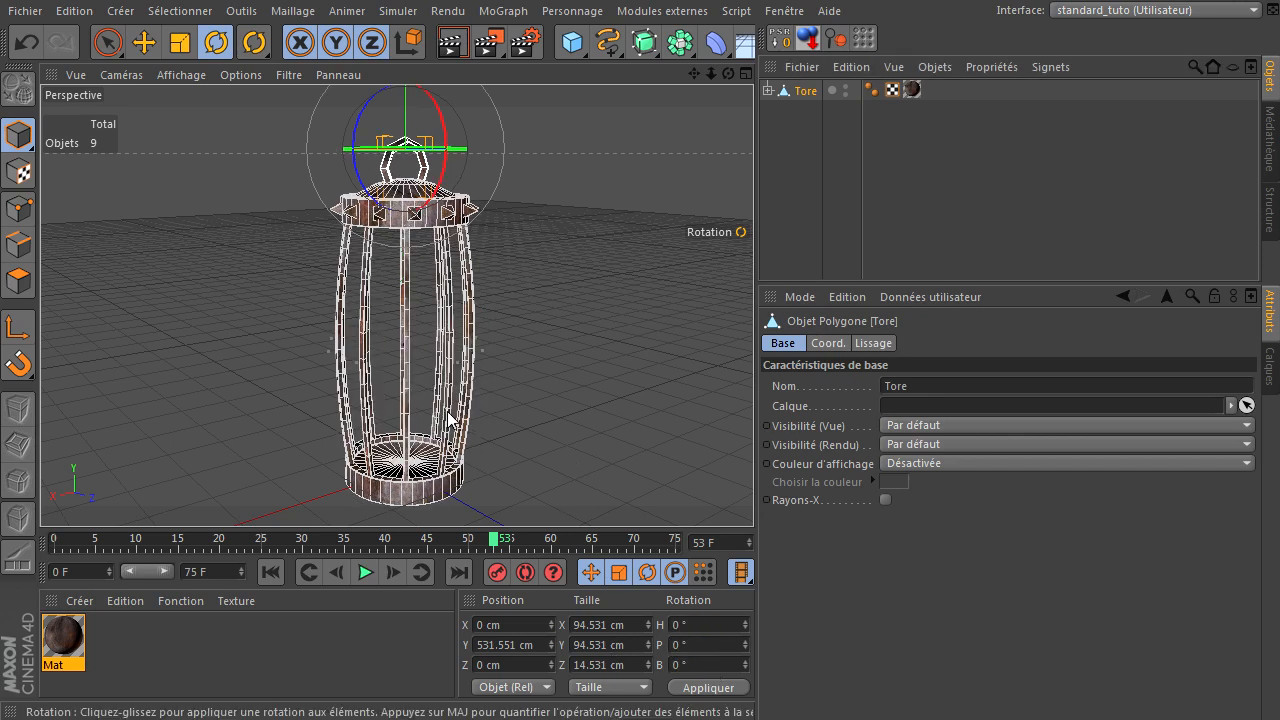
# Deselect the lantern, save its scene and close all open documents.
pyautogui.click(551, 323)
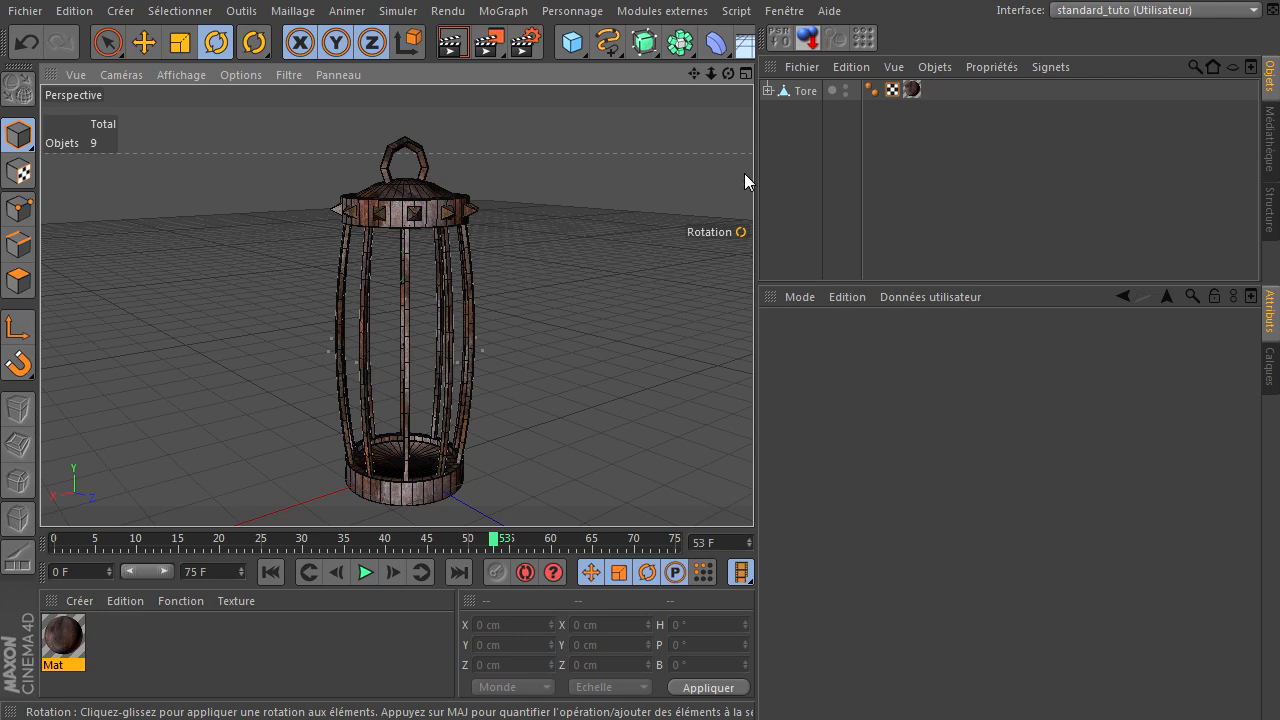
pyautogui.moveTo(754, 172); pyautogui.dragTo(962, 189)
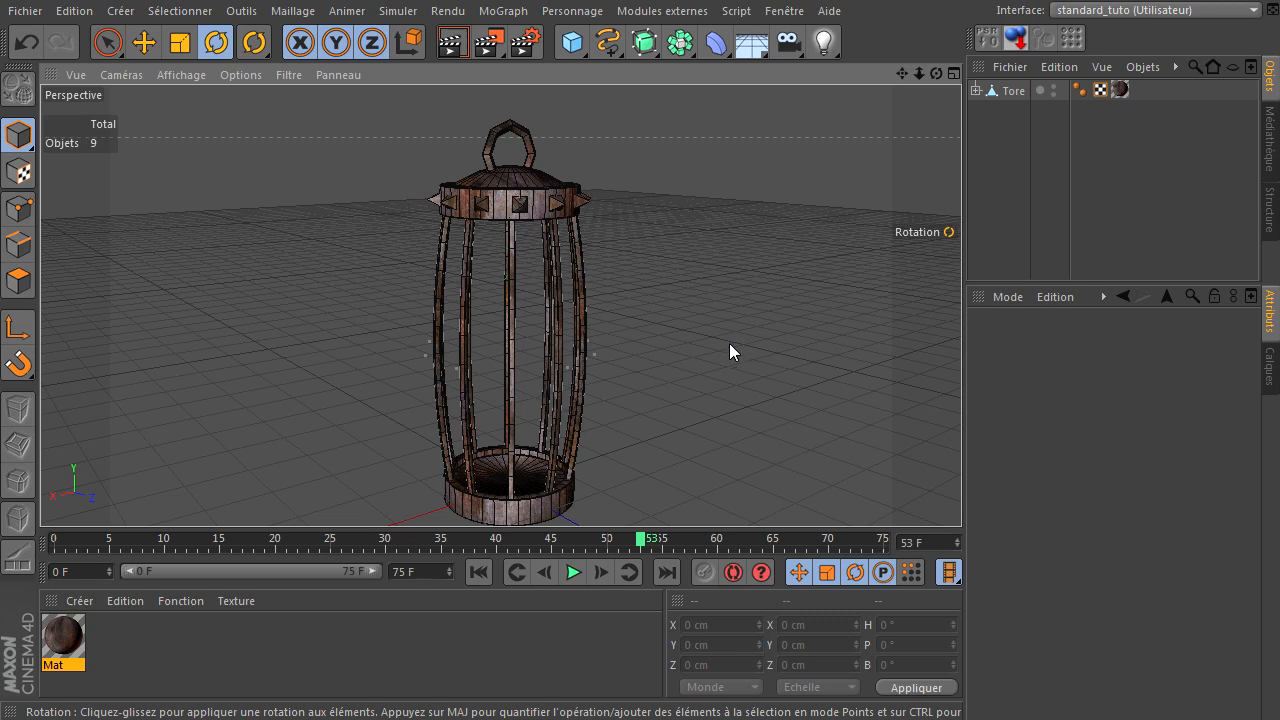
pyautogui.click(25, 10)
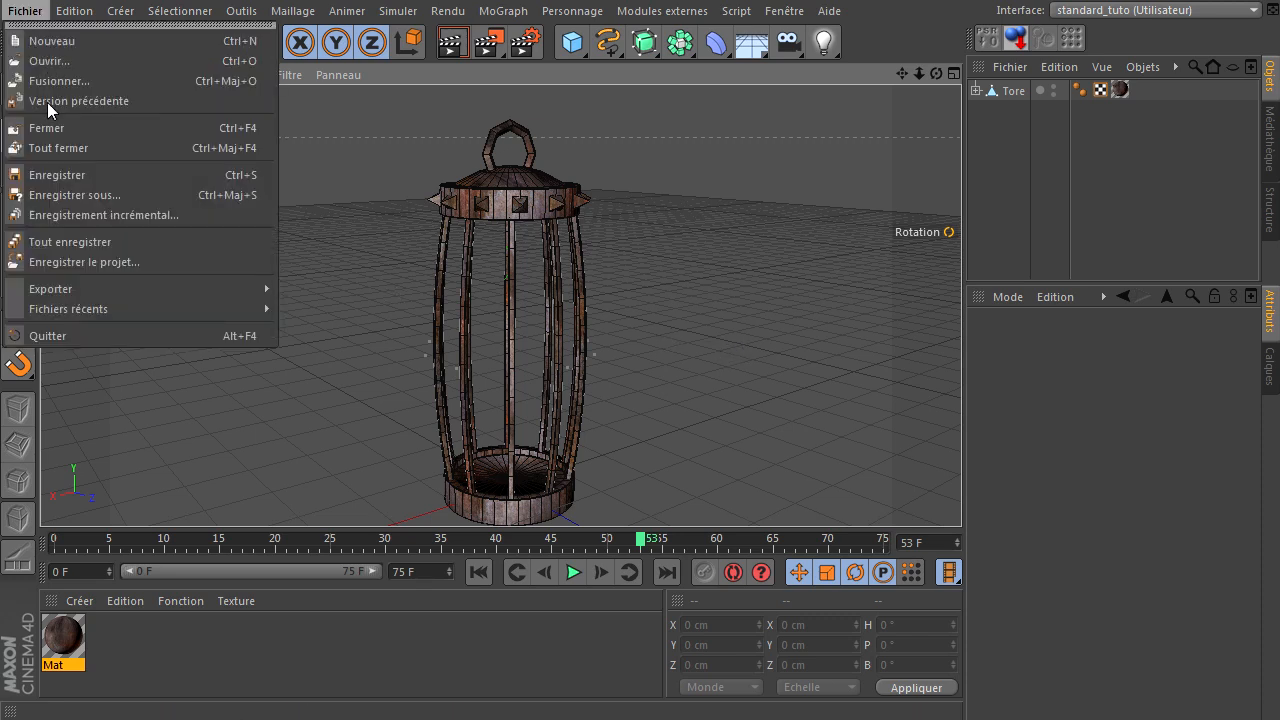
pyautogui.click(45, 174)
pyautogui.click(27, 10)
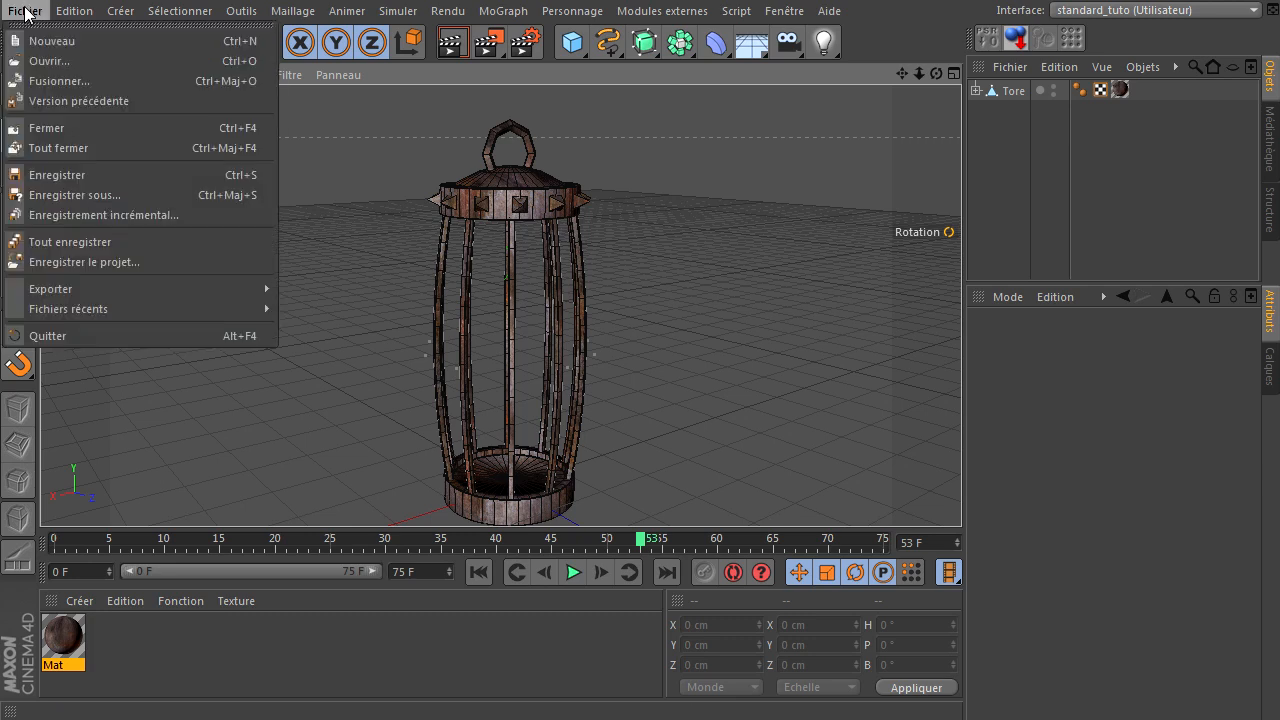
pyautogui.click(46, 149)
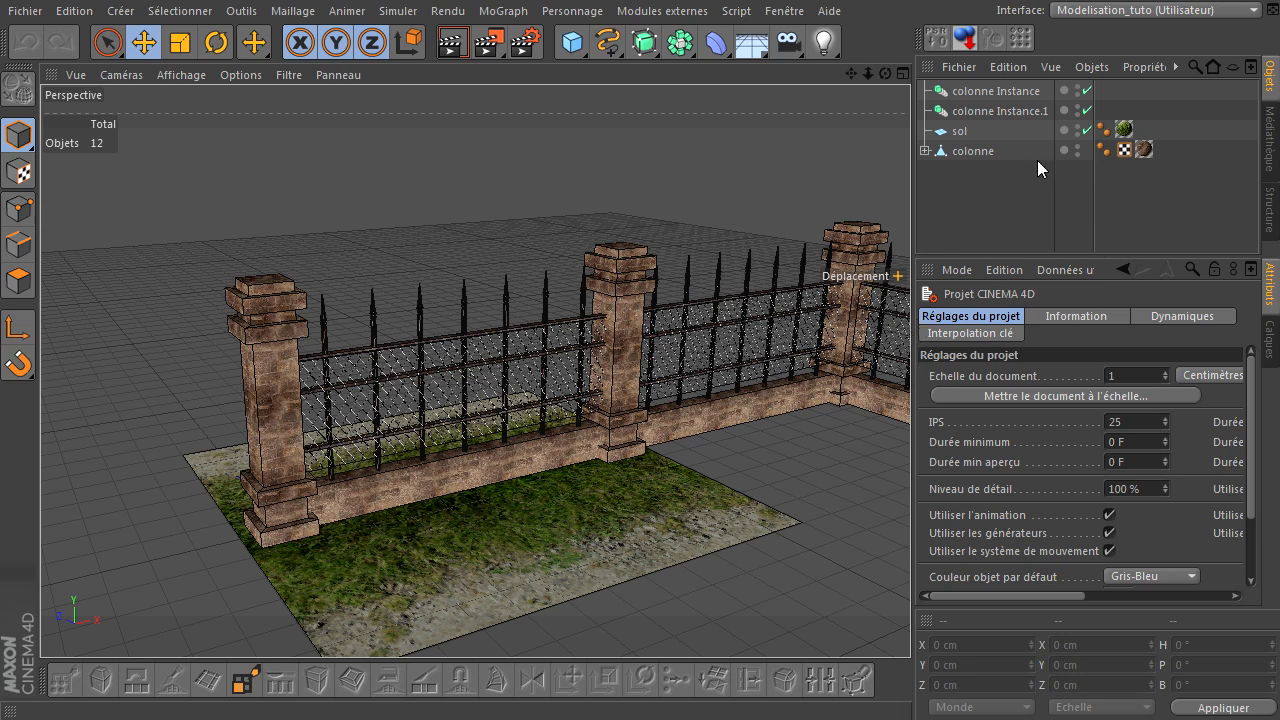
# Delete the sol, colonne Instance and colonne Instance.1 objects from the fence scene.
pyautogui.click(946, 129)
pyautogui.press('Delete')
pyautogui.click(1002, 98)
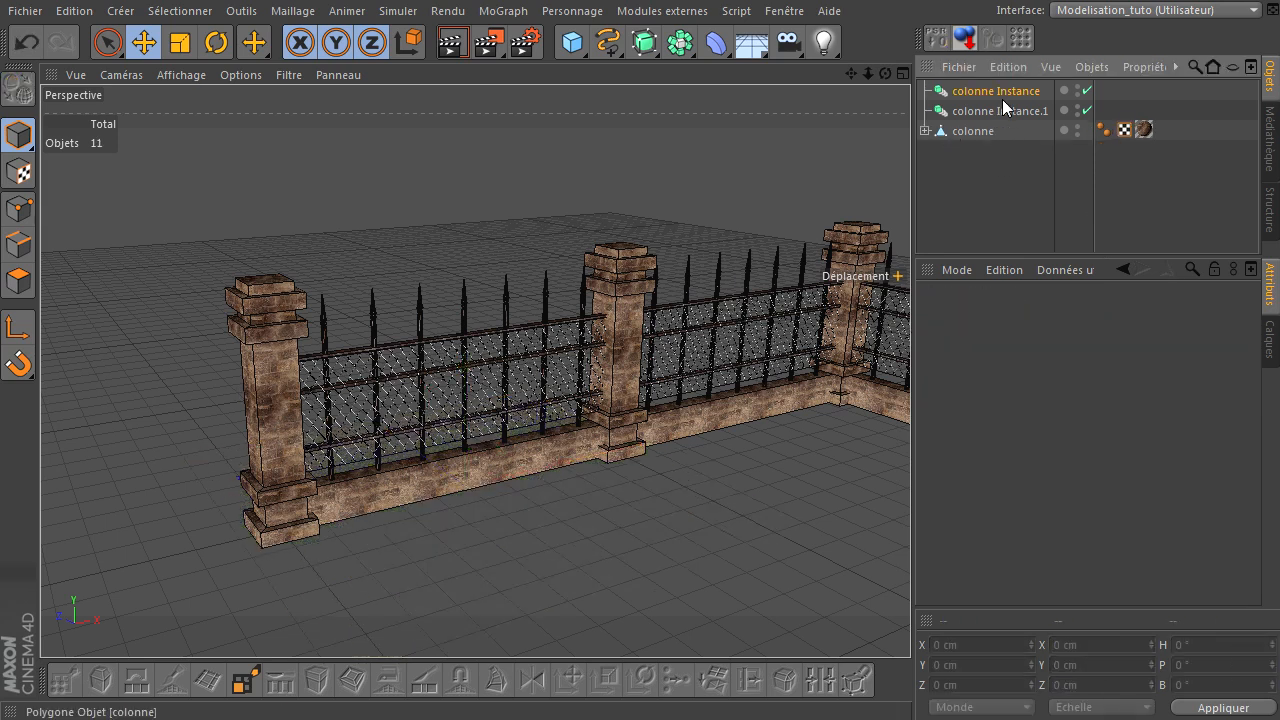
pyautogui.press('Delete')
pyautogui.click(994, 90)
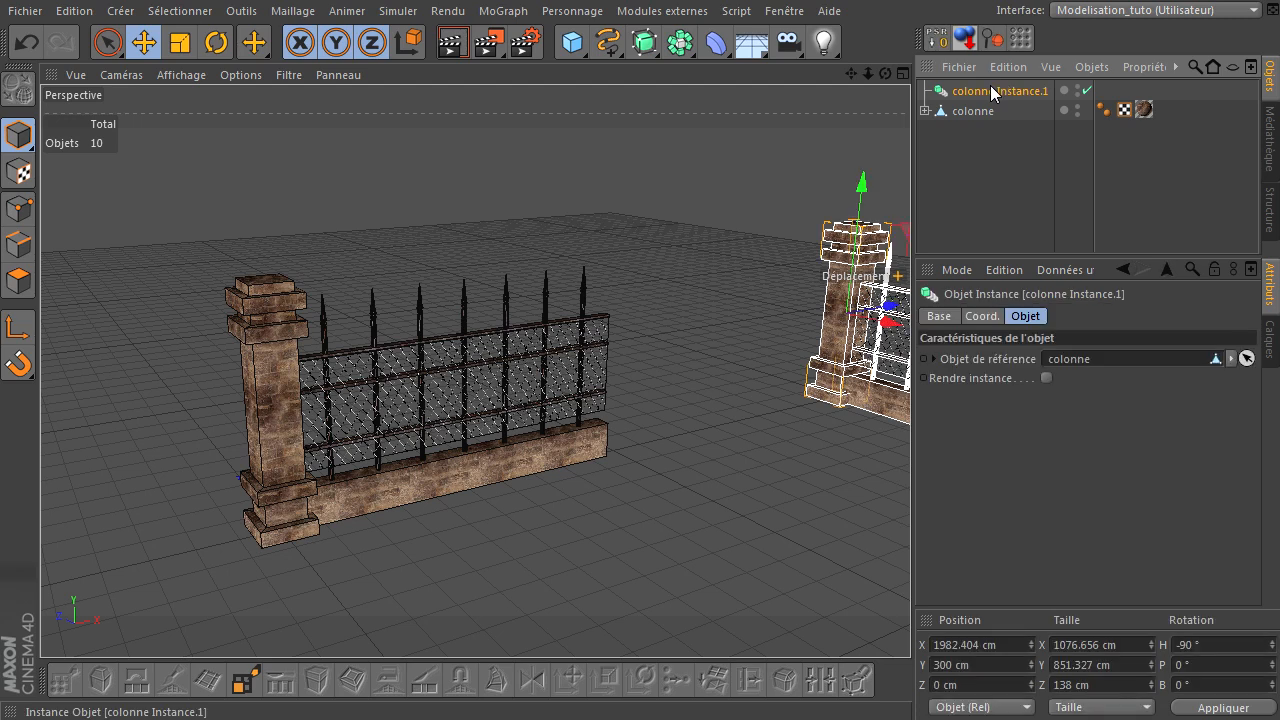
pyautogui.press('Delete')
pyautogui.scroll(4, 263, 429)
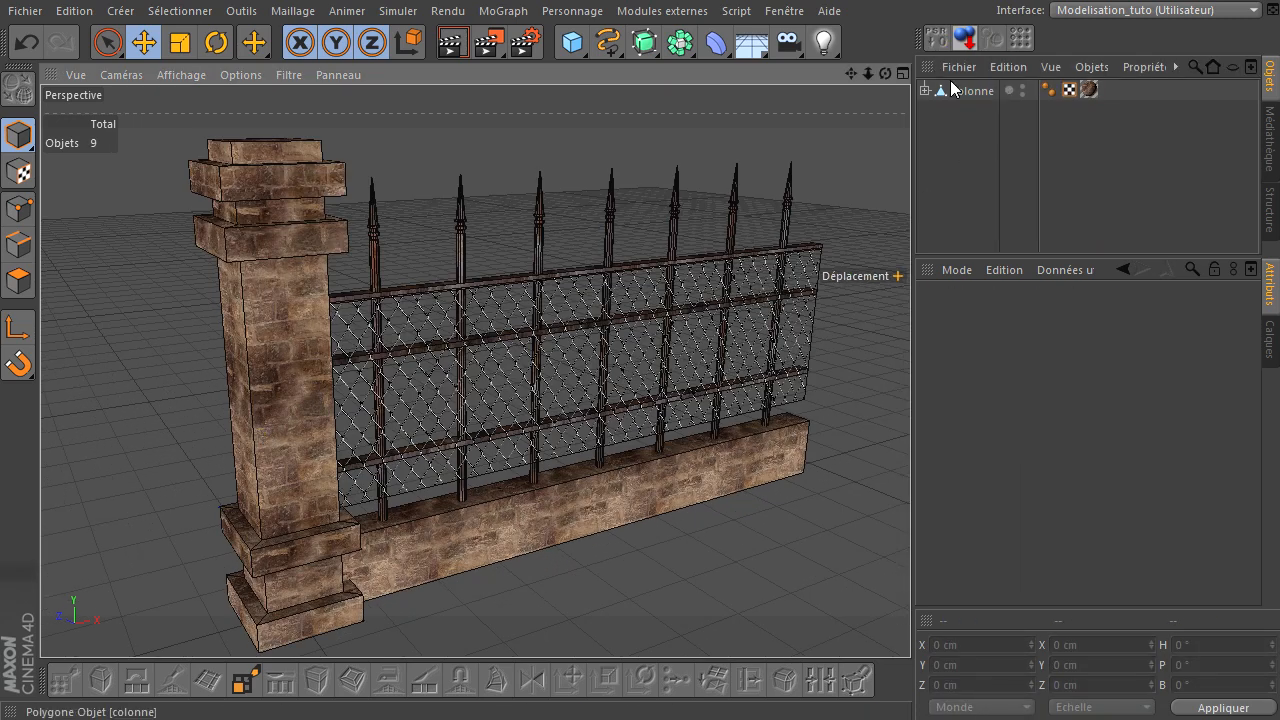
# Delete the pierre texture tag from the colonne object and deselect everything.
pyautogui.click(965, 90)
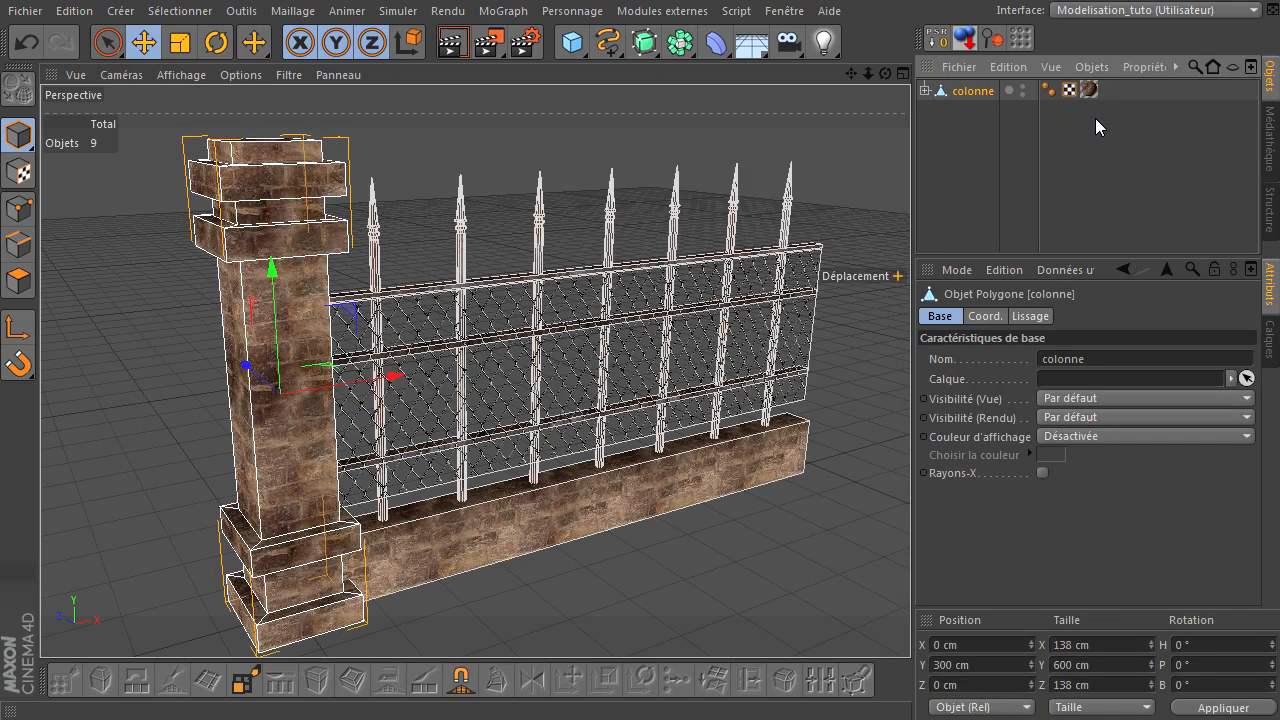
pyautogui.click(1089, 89)
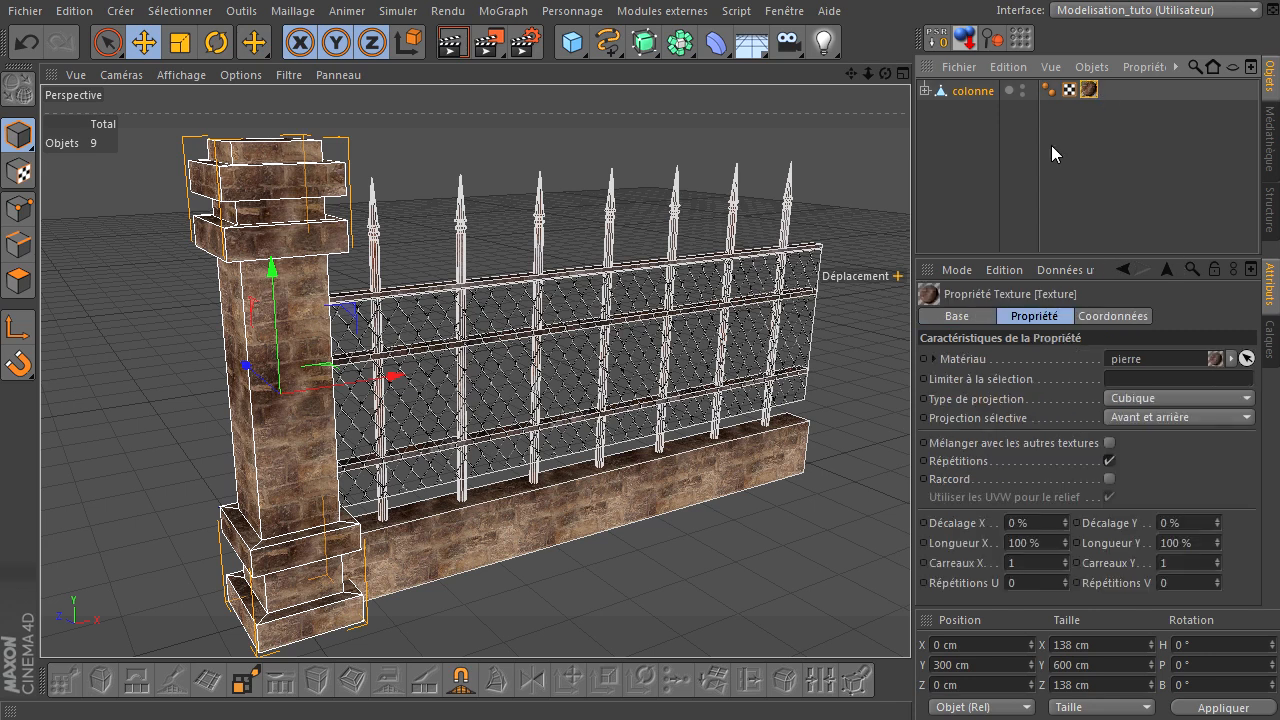
pyautogui.press('Delete')
pyautogui.click(952, 122)
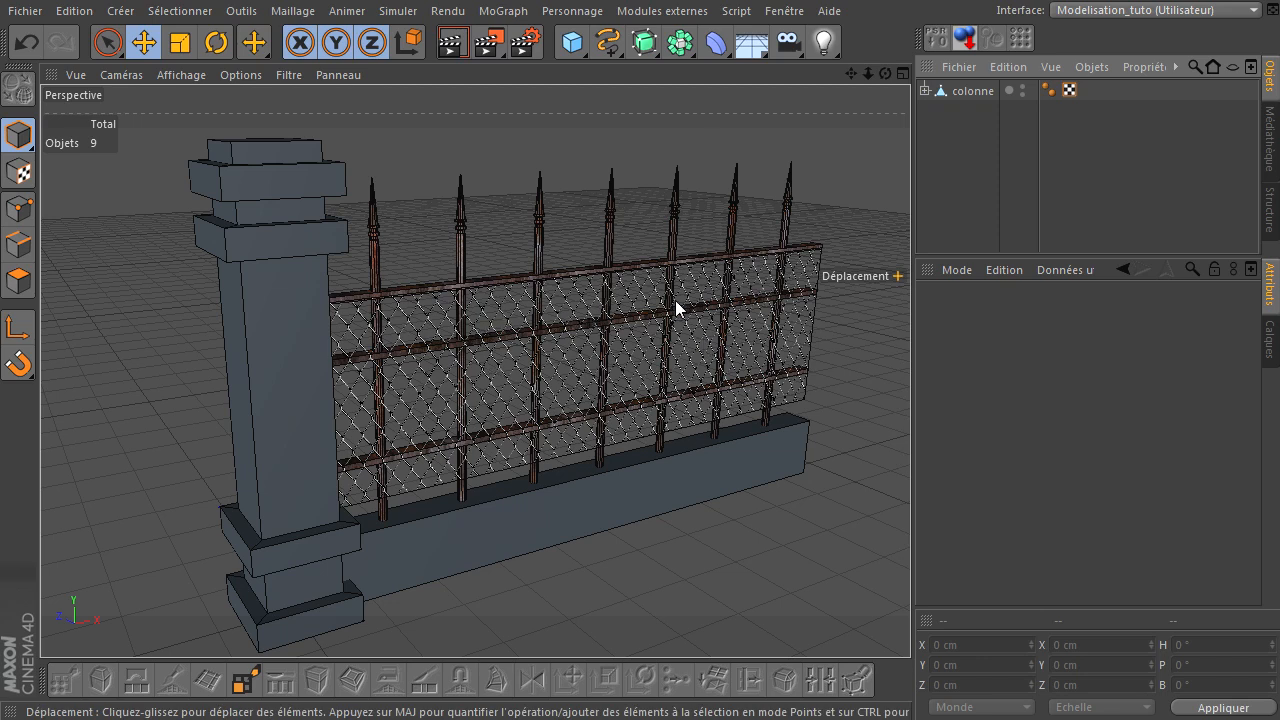
# Select the colonne object, switch to edge editing and activate the ring selection tool.
pyautogui.moveTo(852, 71); pyautogui.dragTo(789, 240)
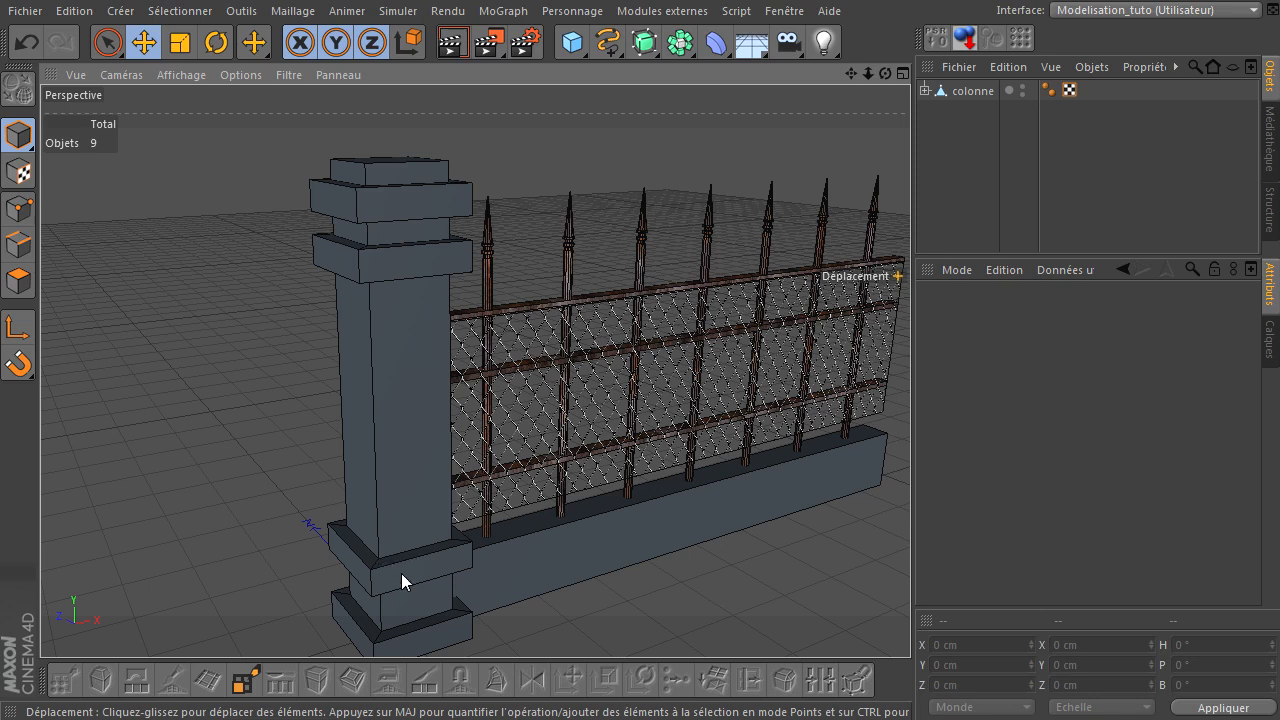
pyautogui.scroll(8, 396, 570)
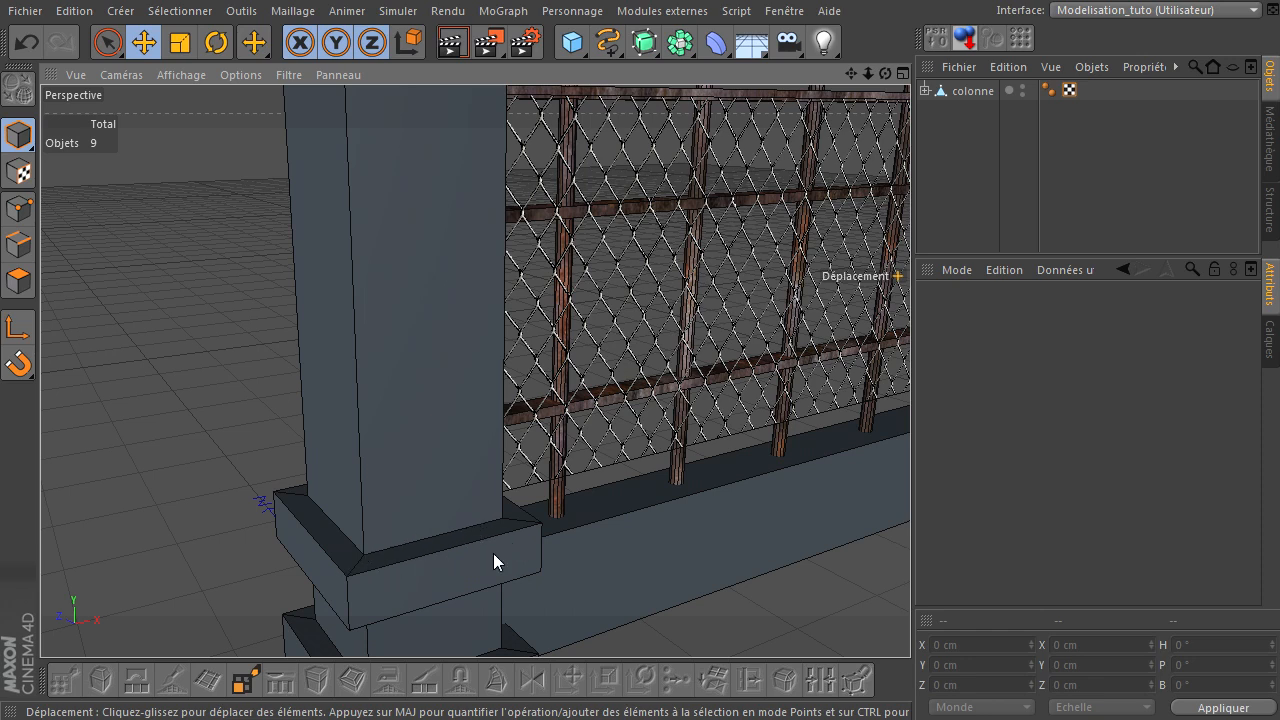
pyautogui.scroll(-6, 490, 565)
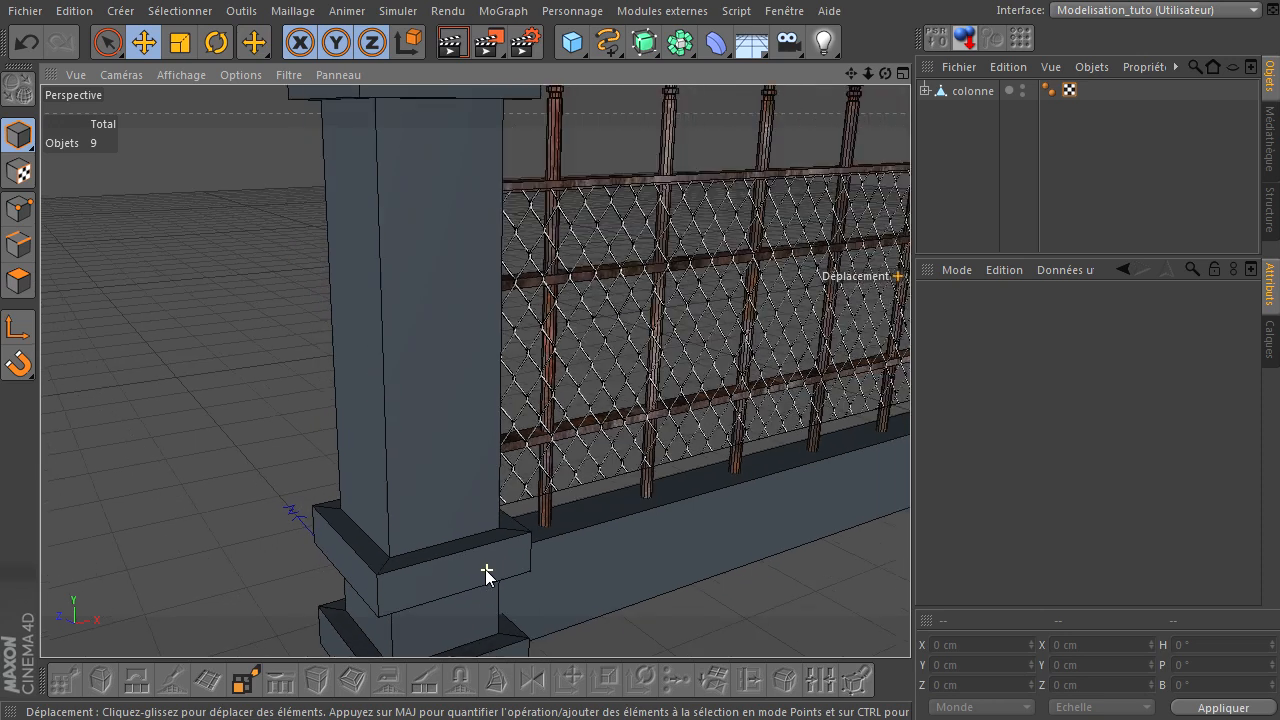
pyautogui.scroll(-2, 481, 440)
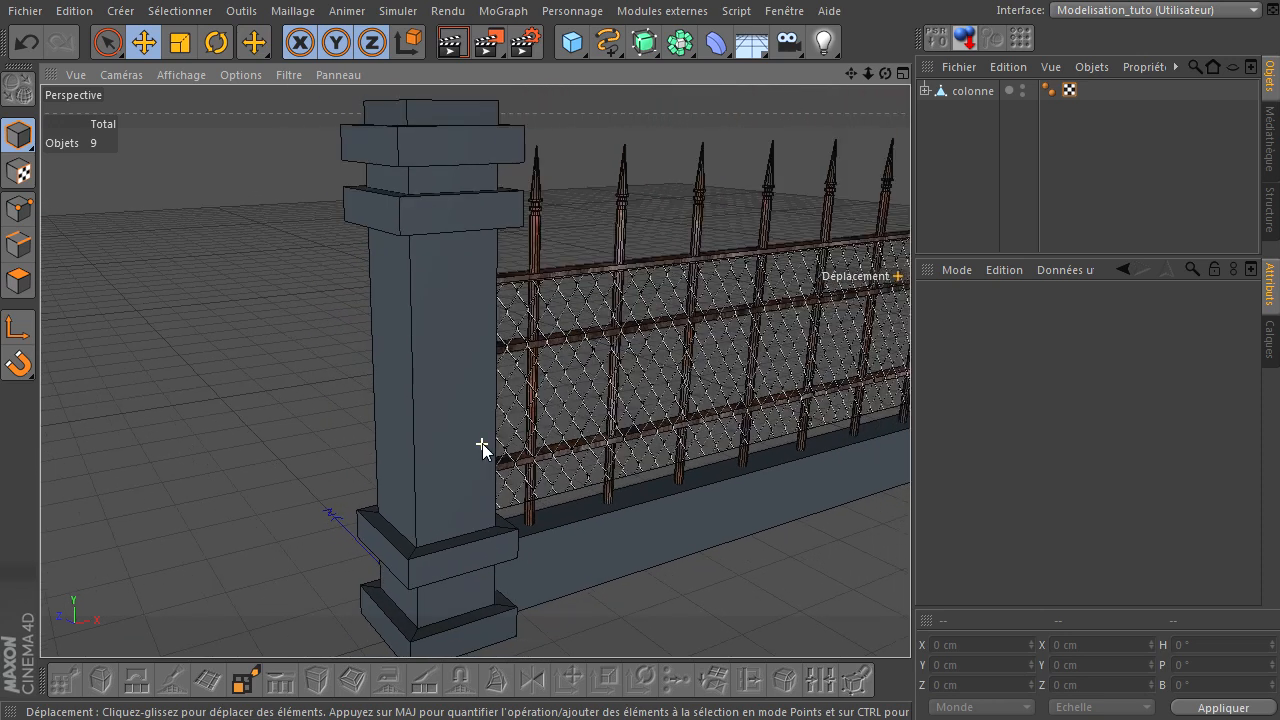
pyautogui.moveTo(850, 74); pyautogui.dragTo(911, 490)
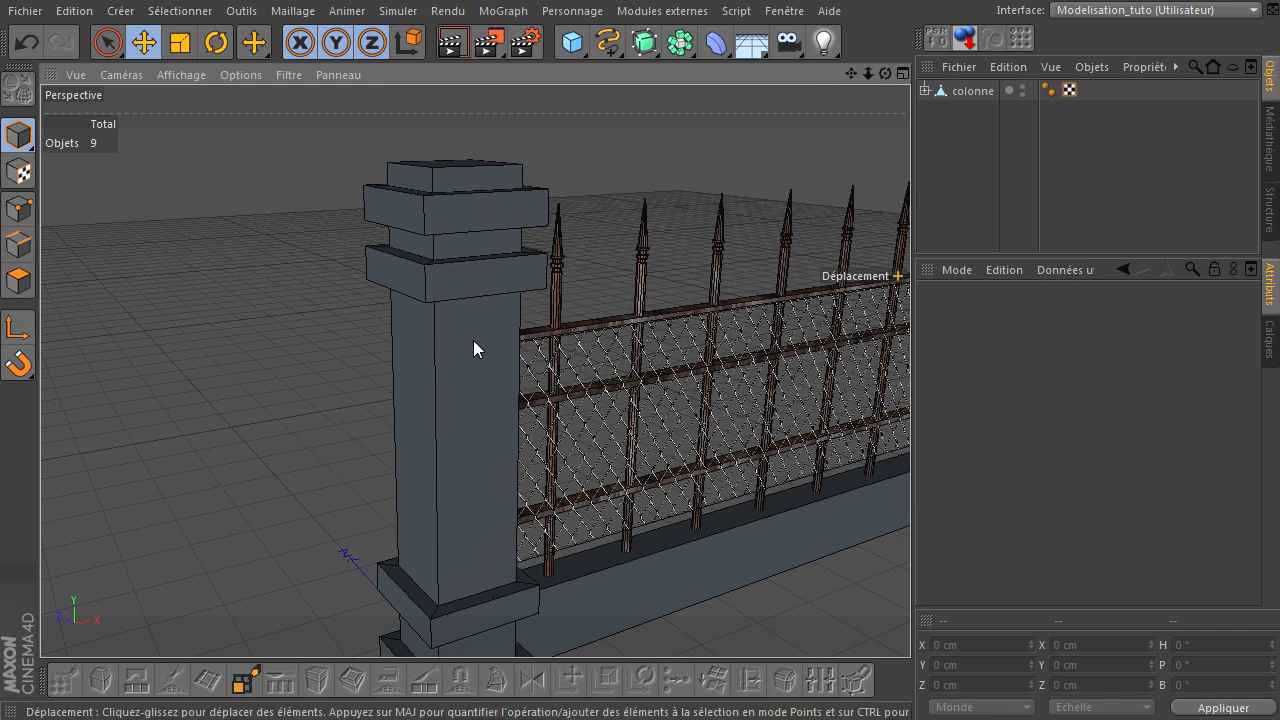
pyautogui.click(965, 92)
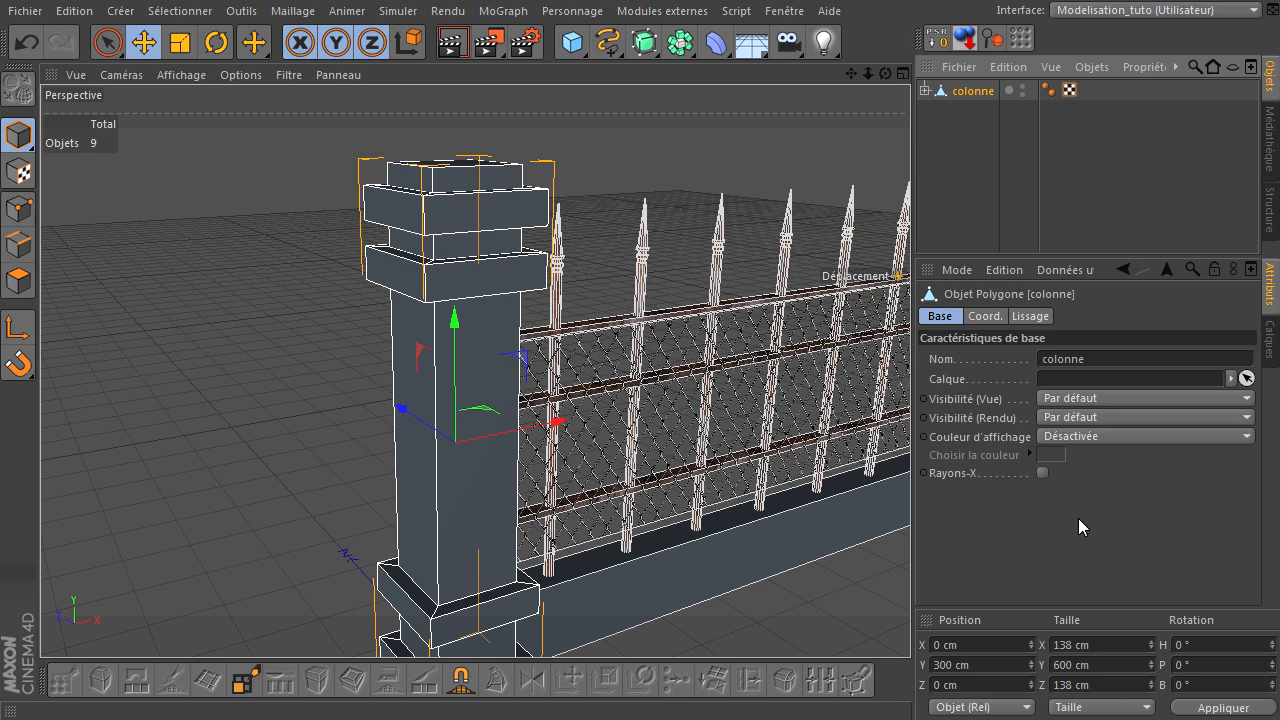
pyautogui.moveTo(453, 400); pyautogui.dragTo(453, 400)
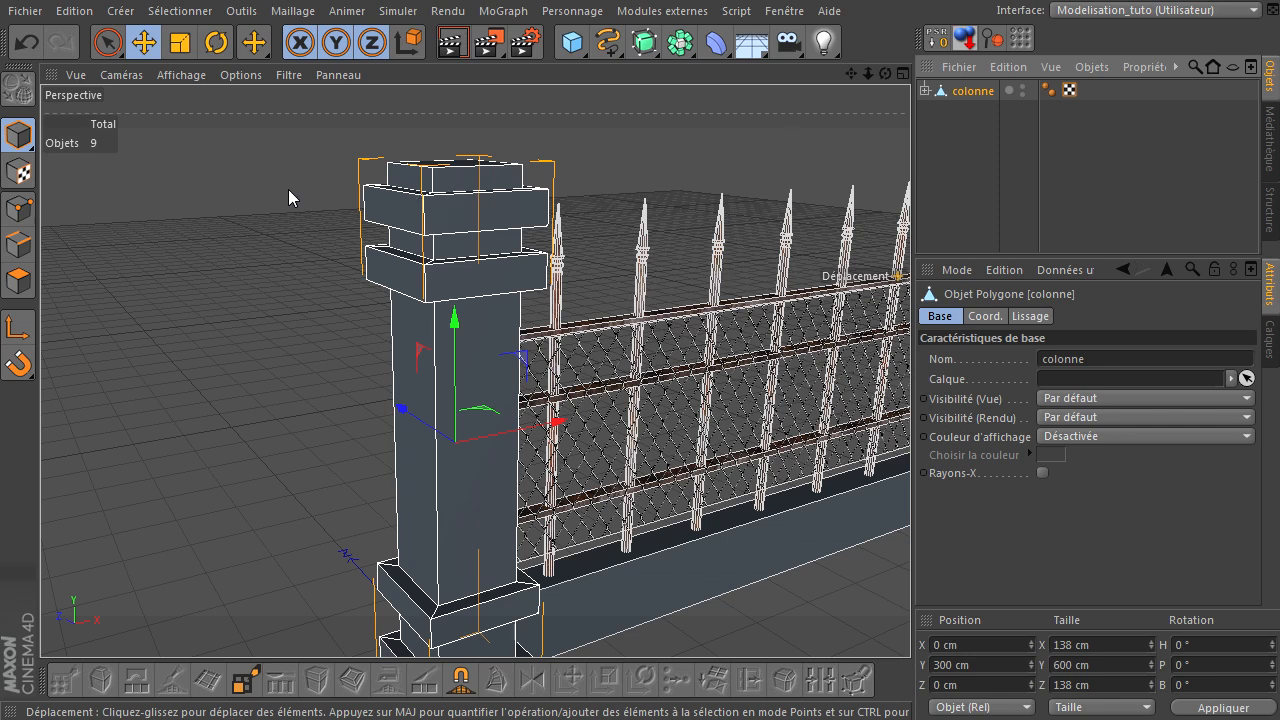
pyautogui.click(19, 282)
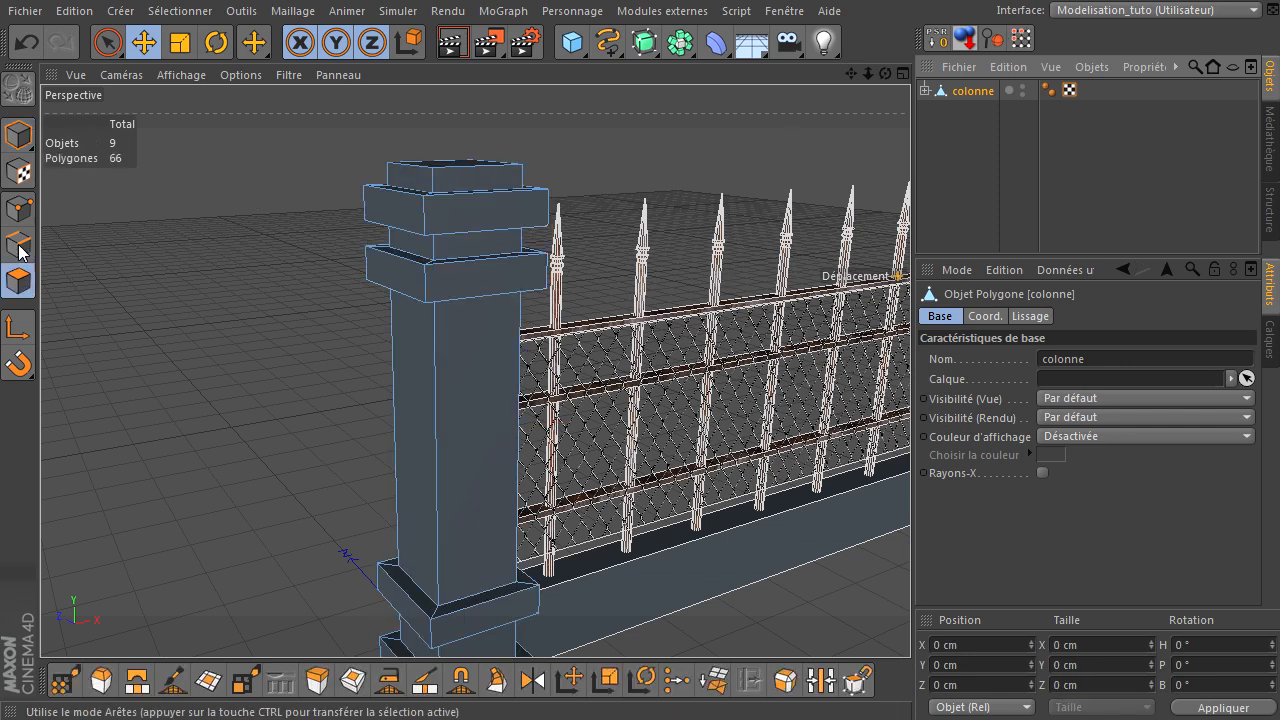
pyautogui.click(19, 246)
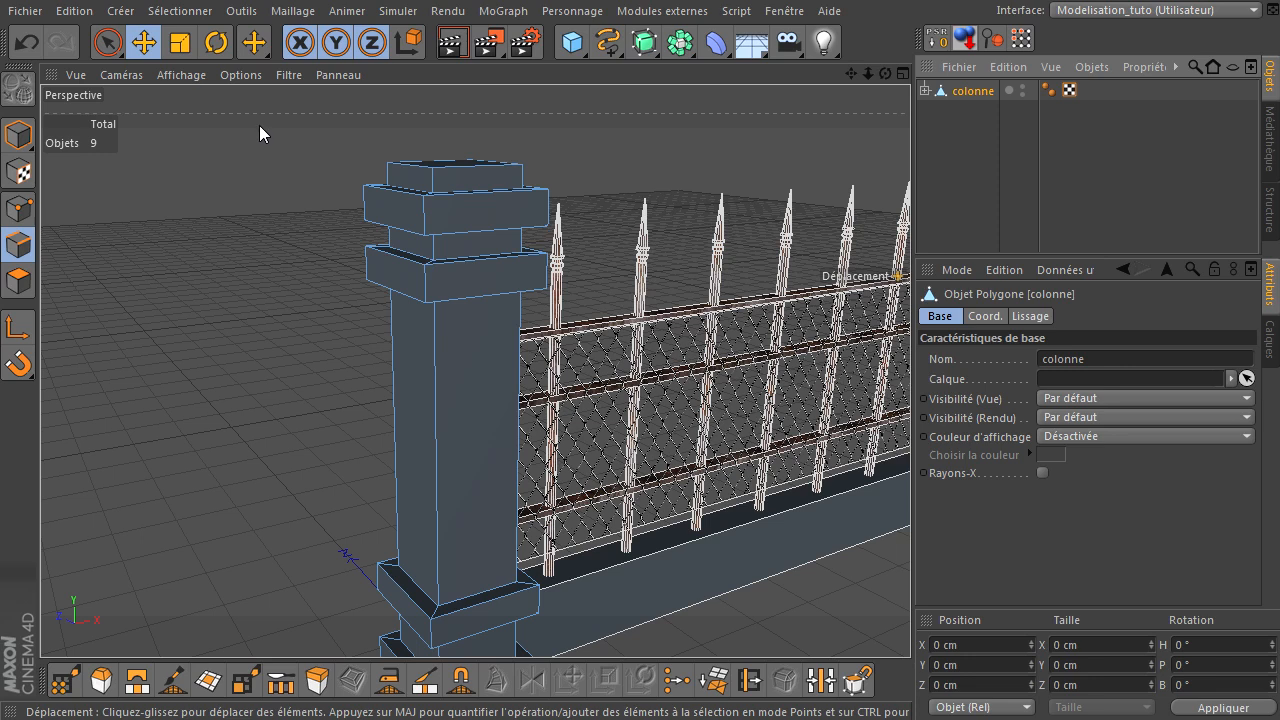
pyautogui.click(183, 12)
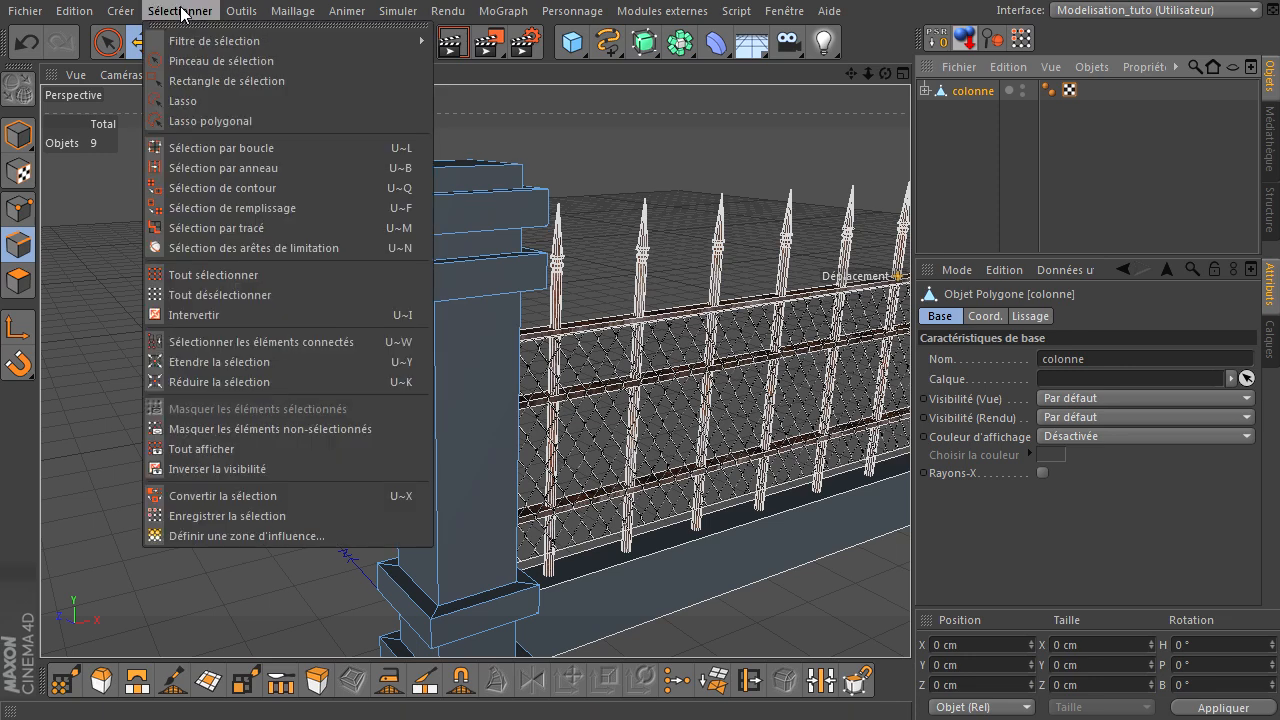
pyautogui.click(223, 168)
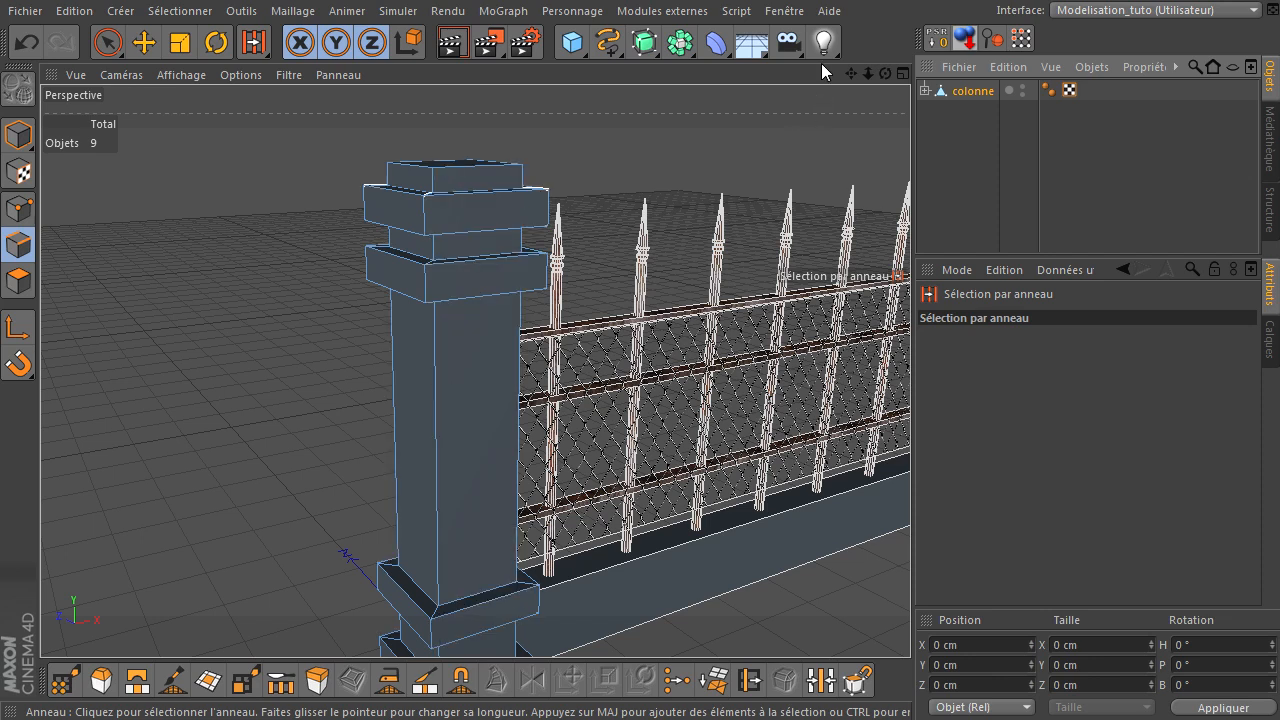
pyautogui.moveTo(885, 73); pyautogui.dragTo(910, 490)
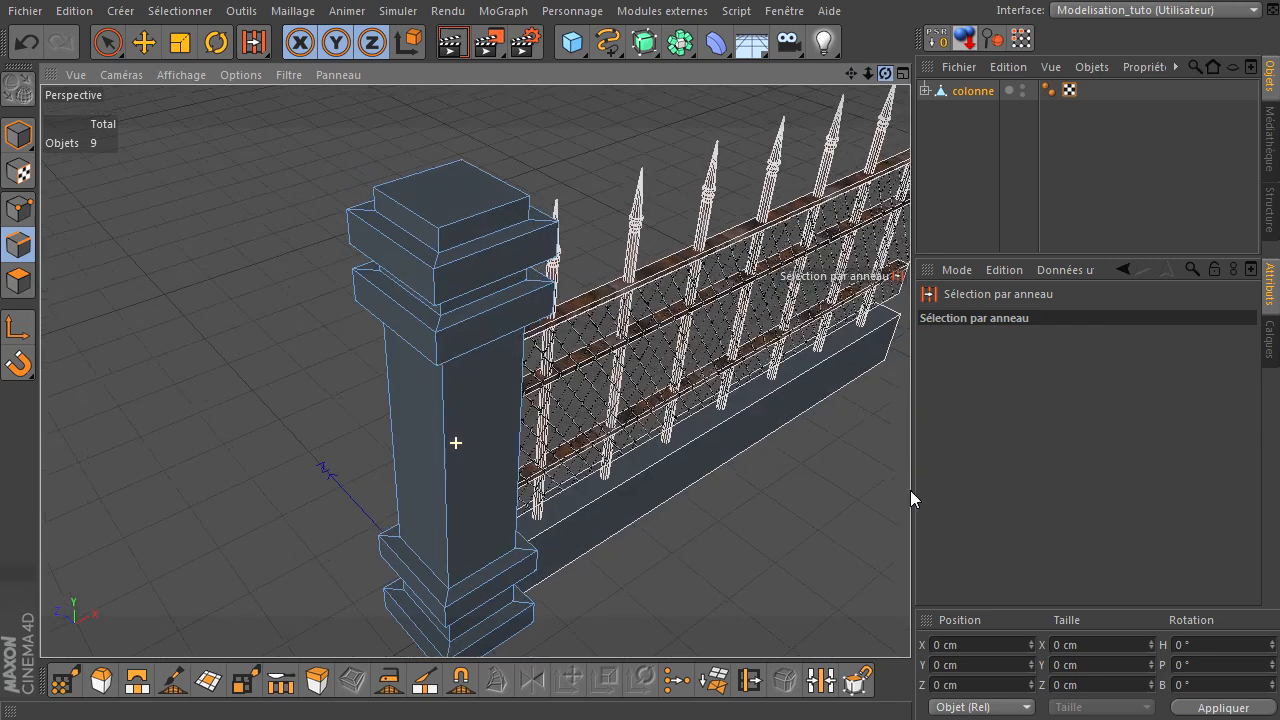
# Ring-select all horizontal edges and vertical corner edges of the column's cap, shaft and base, leaving out the short diagonal edges.
pyautogui.click(494, 220)
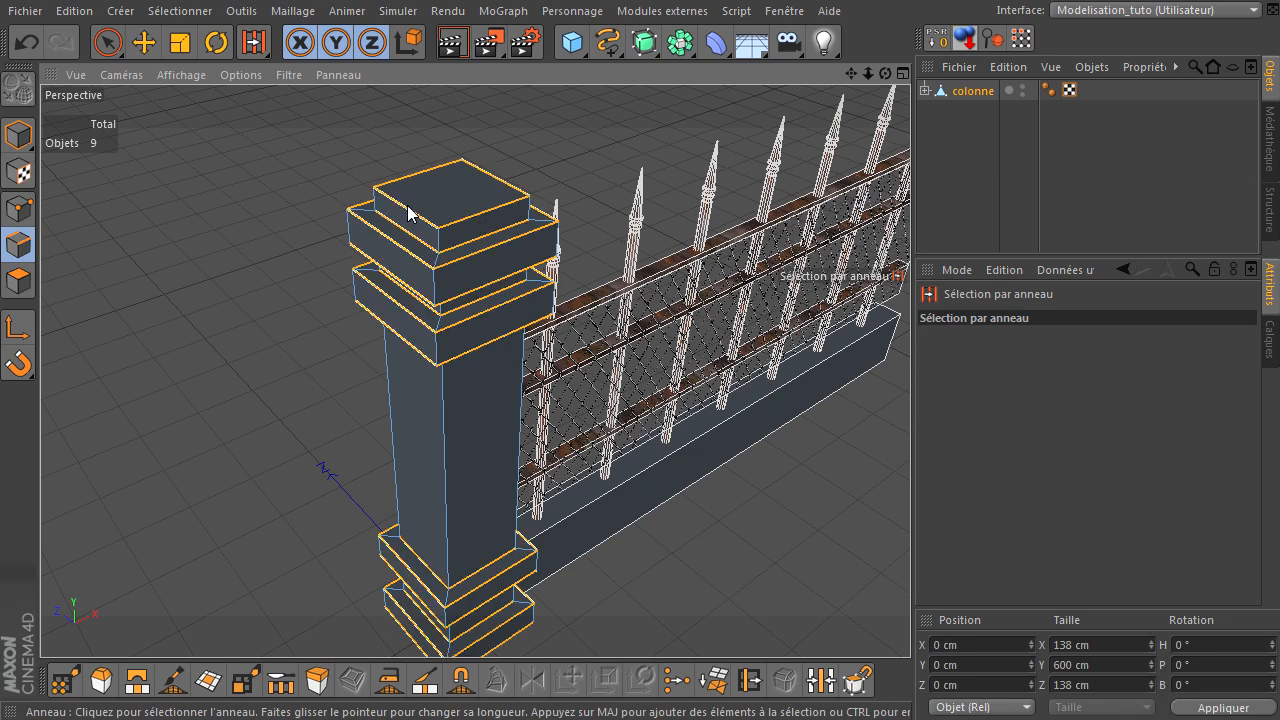
pyautogui.keyDown('shift'); pyautogui.click(472, 262); pyautogui.keyUp('shift')
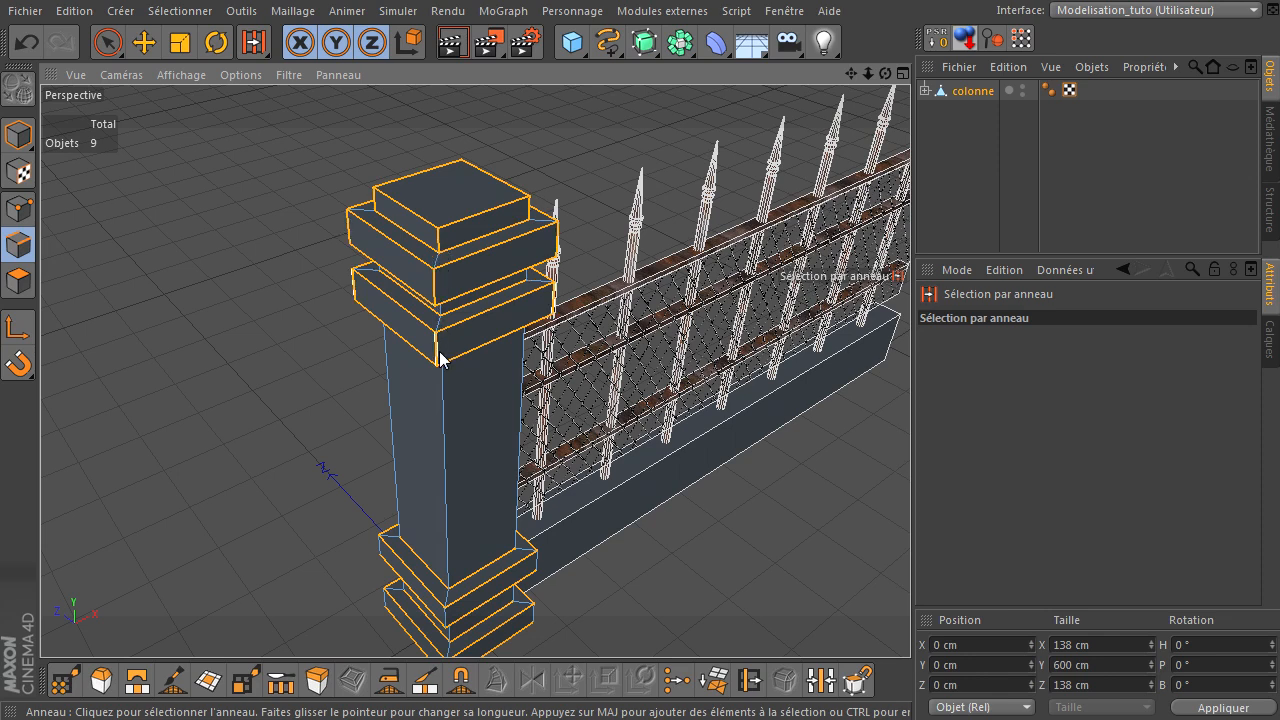
pyautogui.keyDown('shift'); pyautogui.click(440, 425); pyautogui.keyUp('shift')
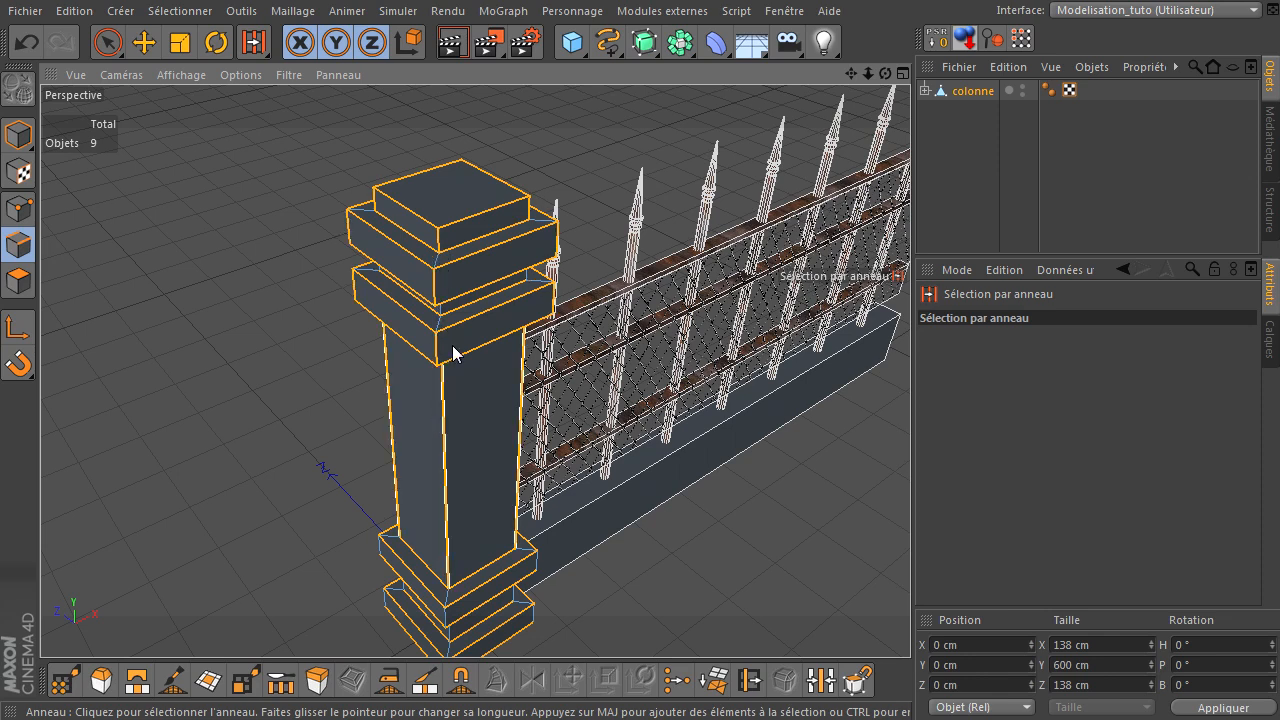
pyautogui.moveTo(848, 72); pyautogui.dragTo(546, 714)
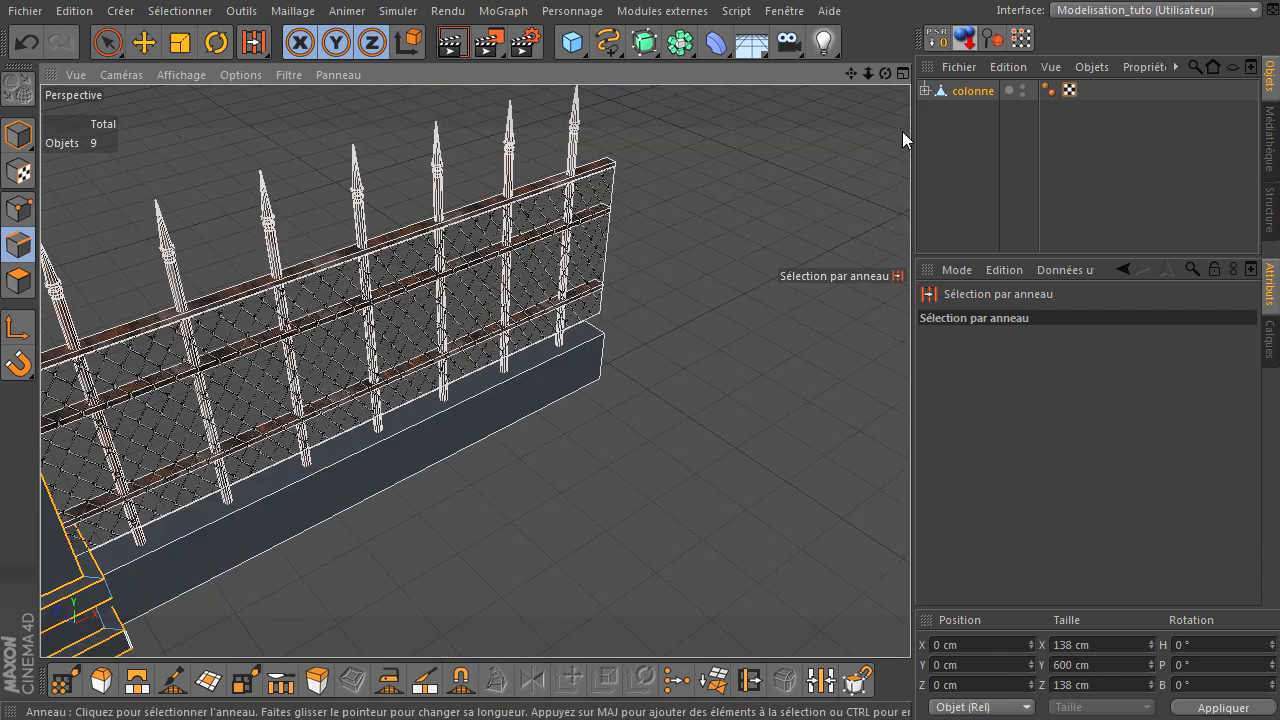
pyautogui.press('h')
pyautogui.moveTo(846, 73)
pyautogui.mouseDown()
pyautogui.moveTo(988, 342)
pyautogui.moveTo(908, 502)
pyautogui.moveTo(847, 74)
pyautogui.mouseUp()
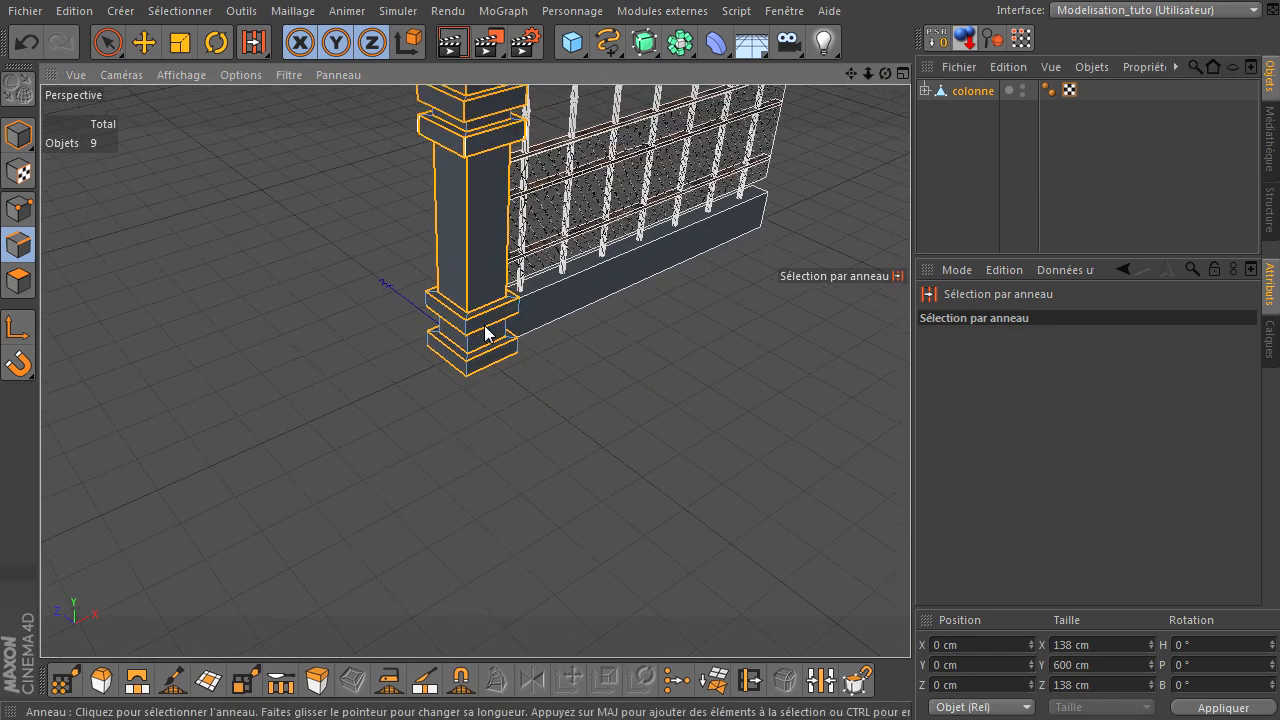
pyautogui.scroll(5, 432, 357)
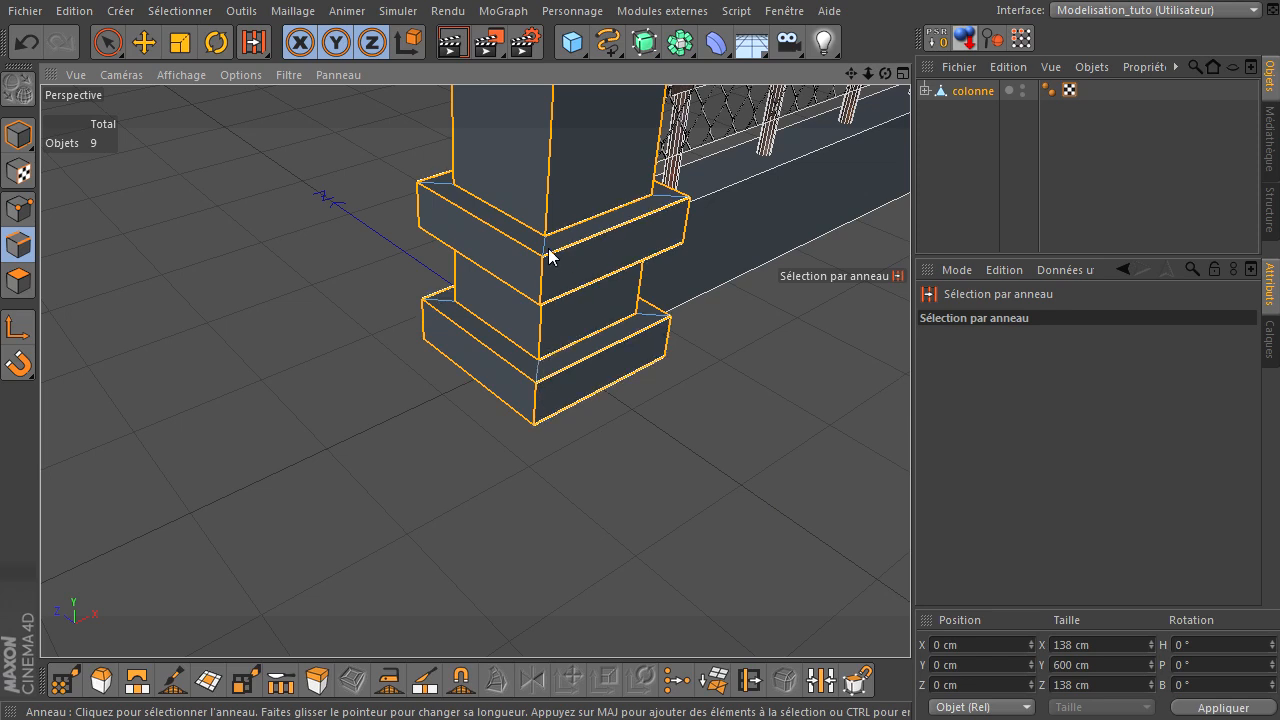
pyautogui.moveTo(852, 74); pyautogui.dragTo(910, 490)
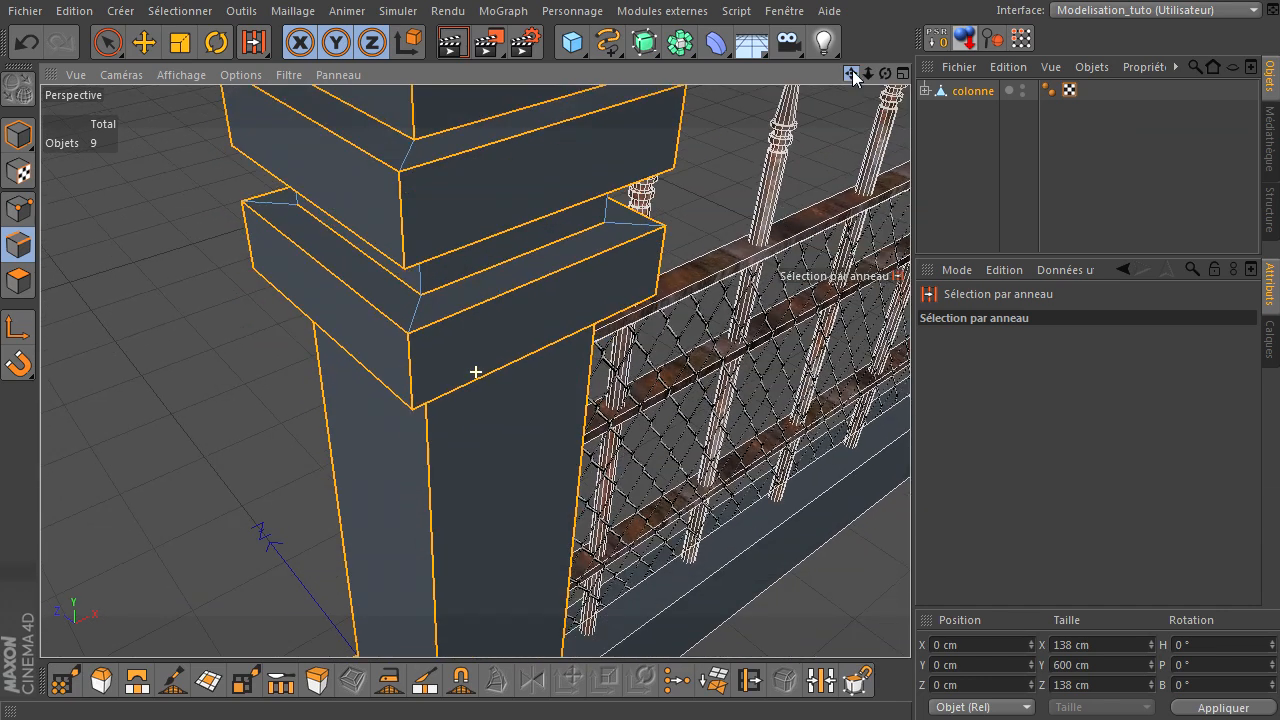
pyautogui.scroll(-5, 495, 326)
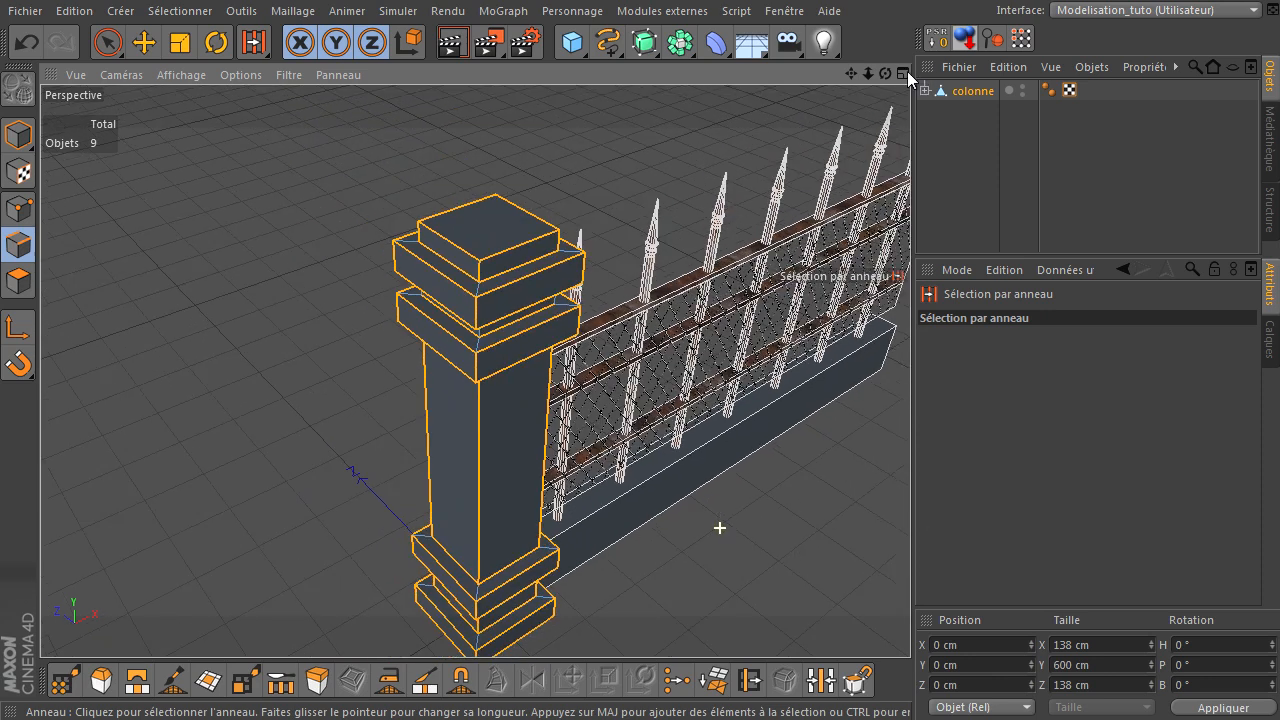
pyautogui.moveTo(851, 73); pyautogui.dragTo(836, 52)
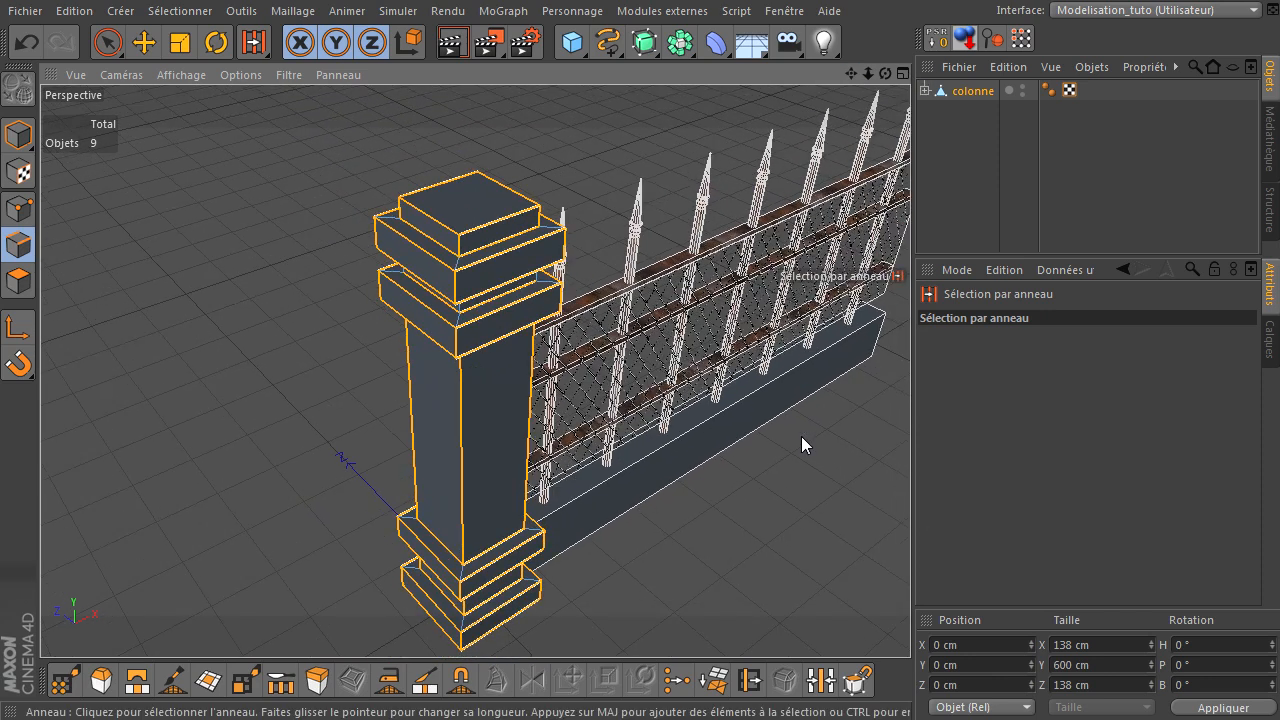
# Bevel the selected column edges with an inner offset of 1 cm and a subdivision of 1.
pyautogui.press('m')
pyautogui.press('s')
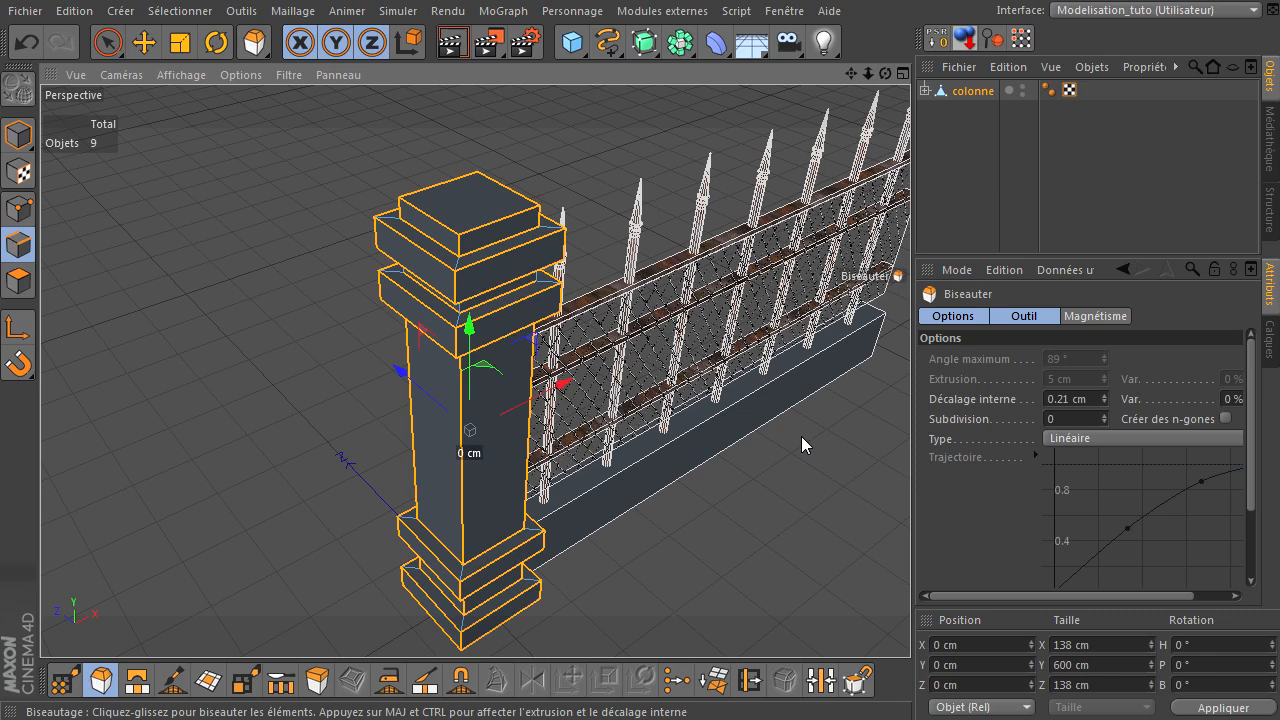
pyautogui.click(1074, 400)
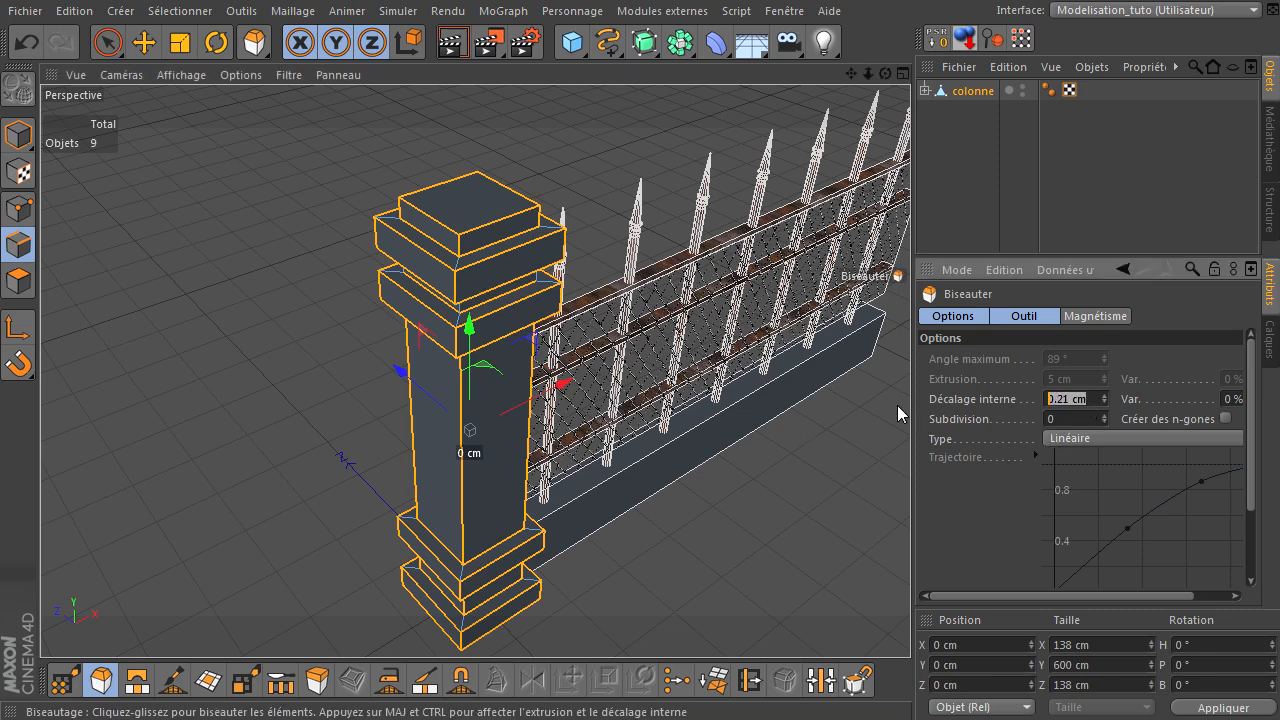
pyautogui.write('1')
pyautogui.click(1060, 418)
pyautogui.write('1')
pyautogui.press('Return')
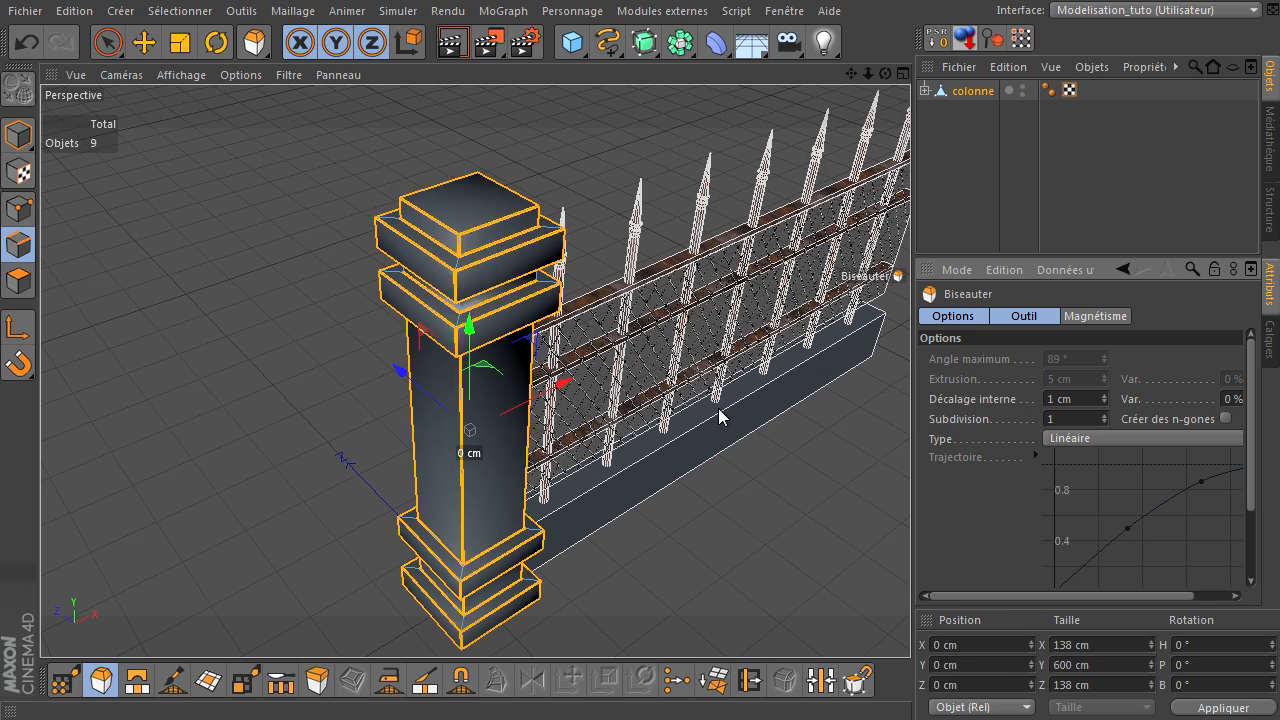
# Examine the bevelled edges and corner geometry around the column's cap up close.
pyautogui.scroll(5, 443, 303)
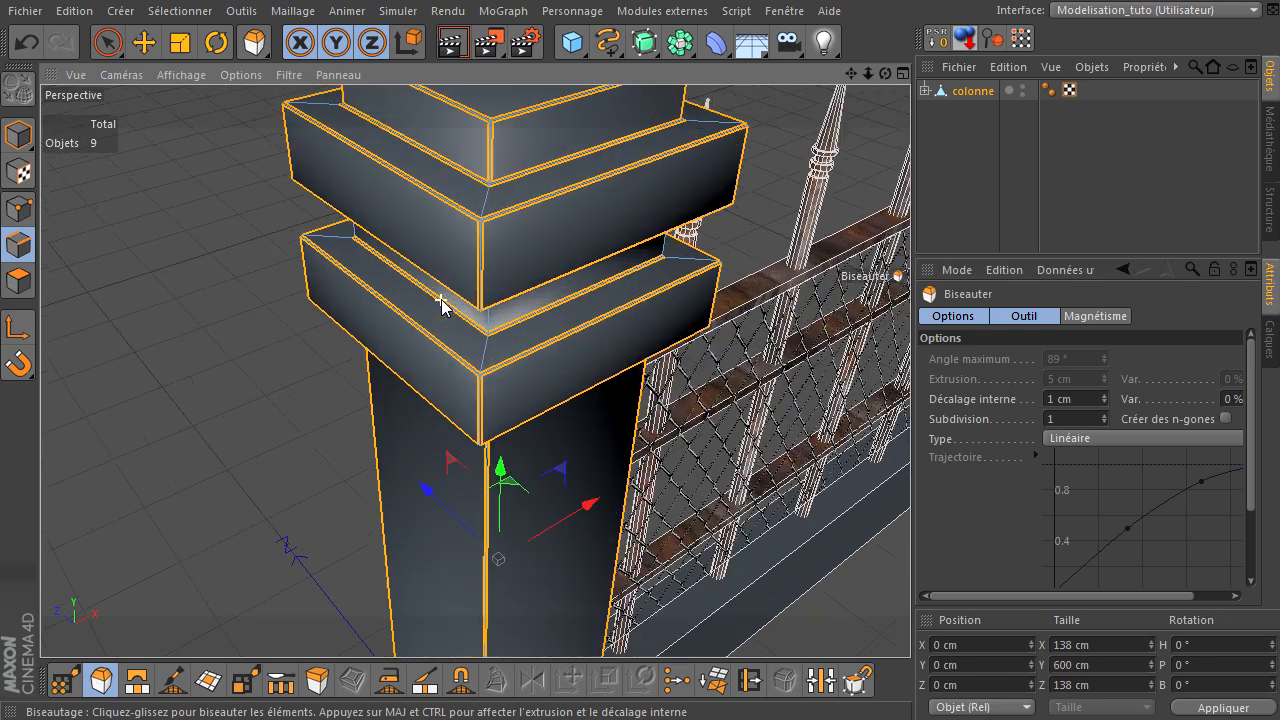
pyautogui.scroll(2, 443, 303)
pyautogui.scroll(6, 486, 150)
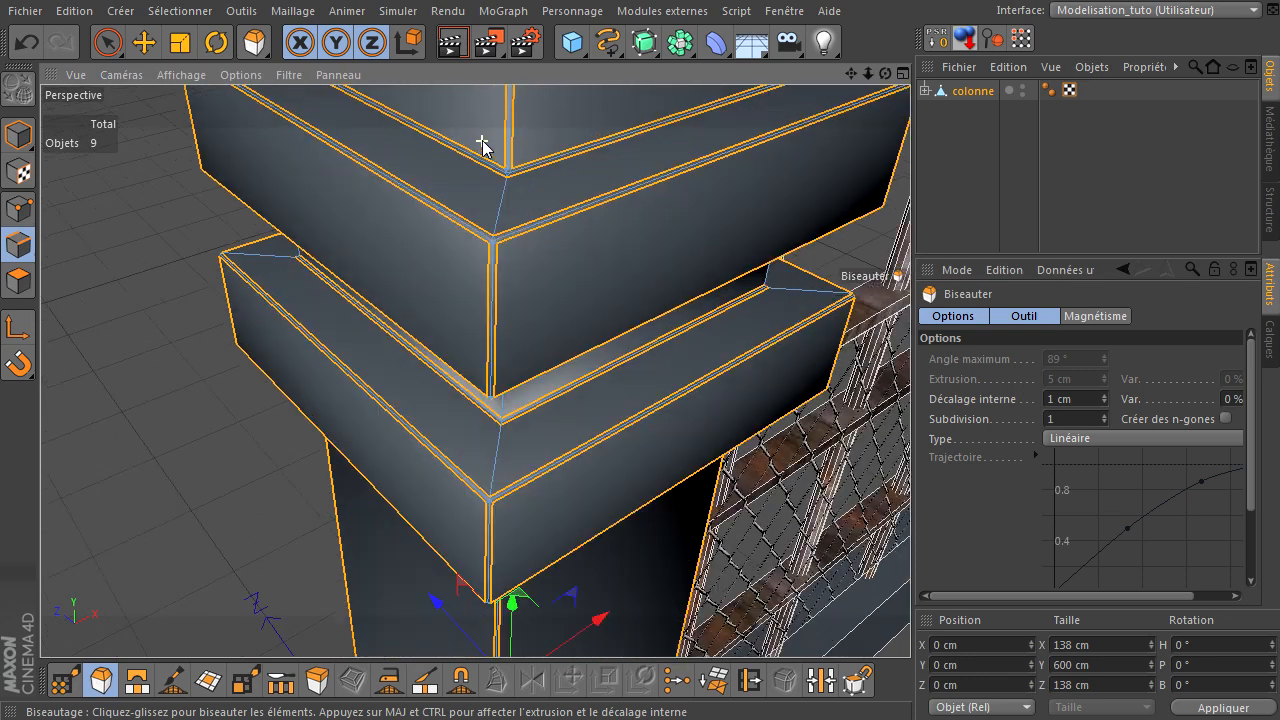
pyautogui.scroll(-4, 520, 445)
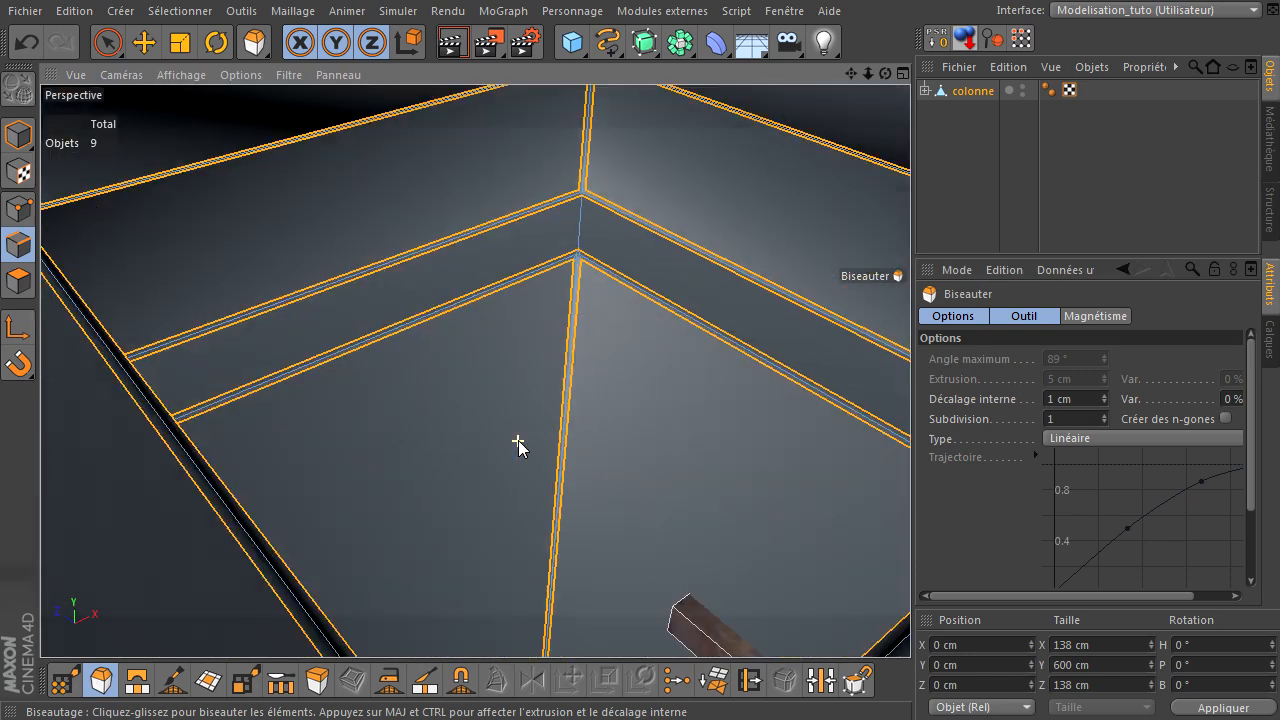
pyautogui.scroll(4, 520, 445)
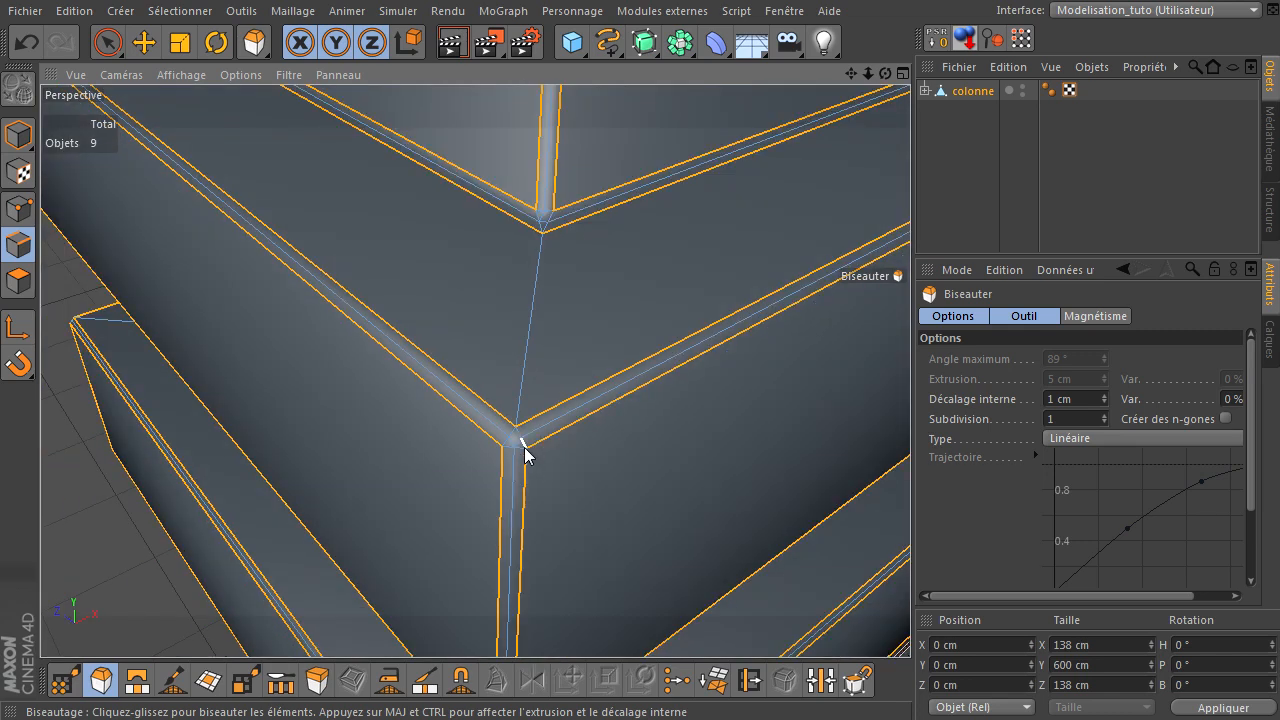
pyautogui.scroll(2, 520, 446)
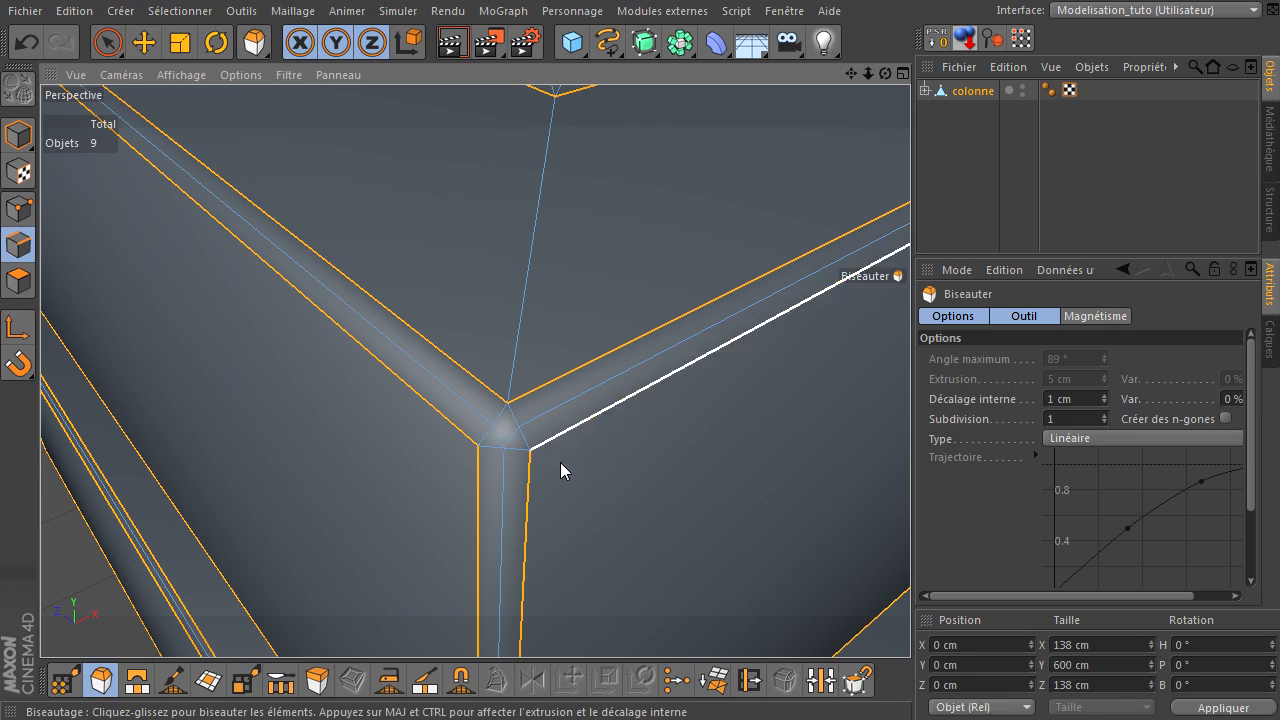
pyautogui.scroll(-5, 548, 470)
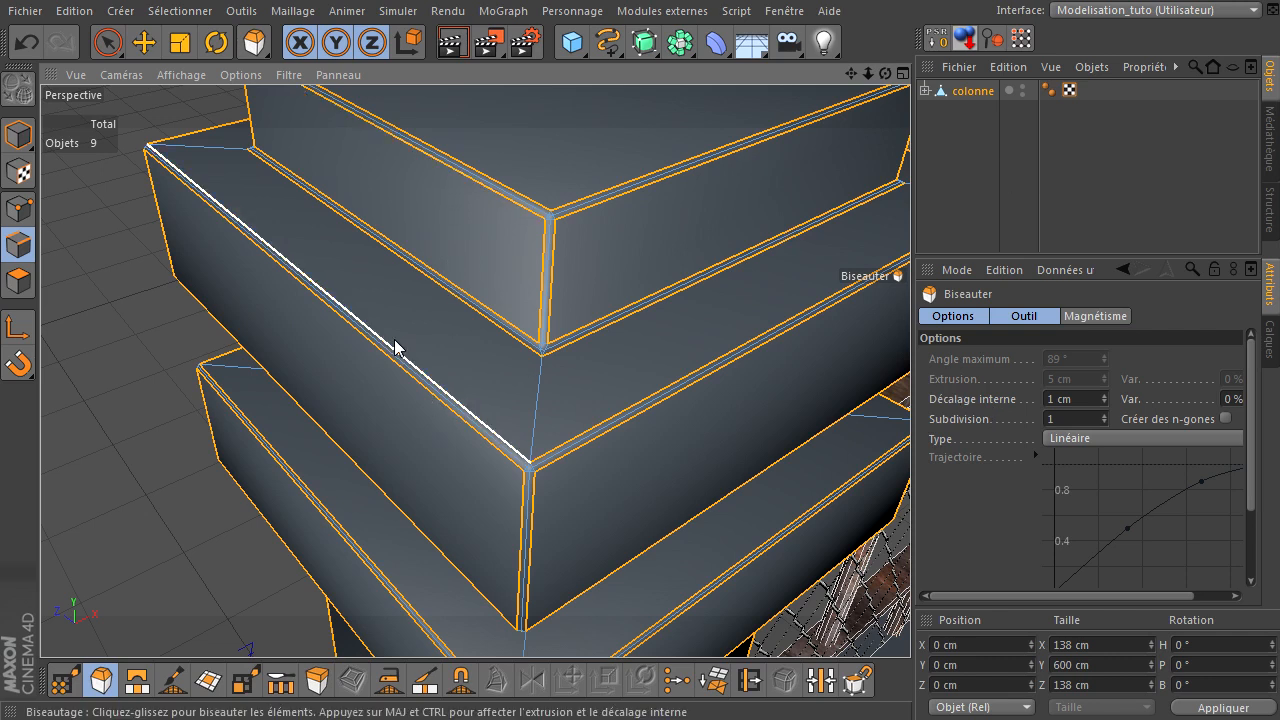
pyautogui.scroll(5, 463, 457)
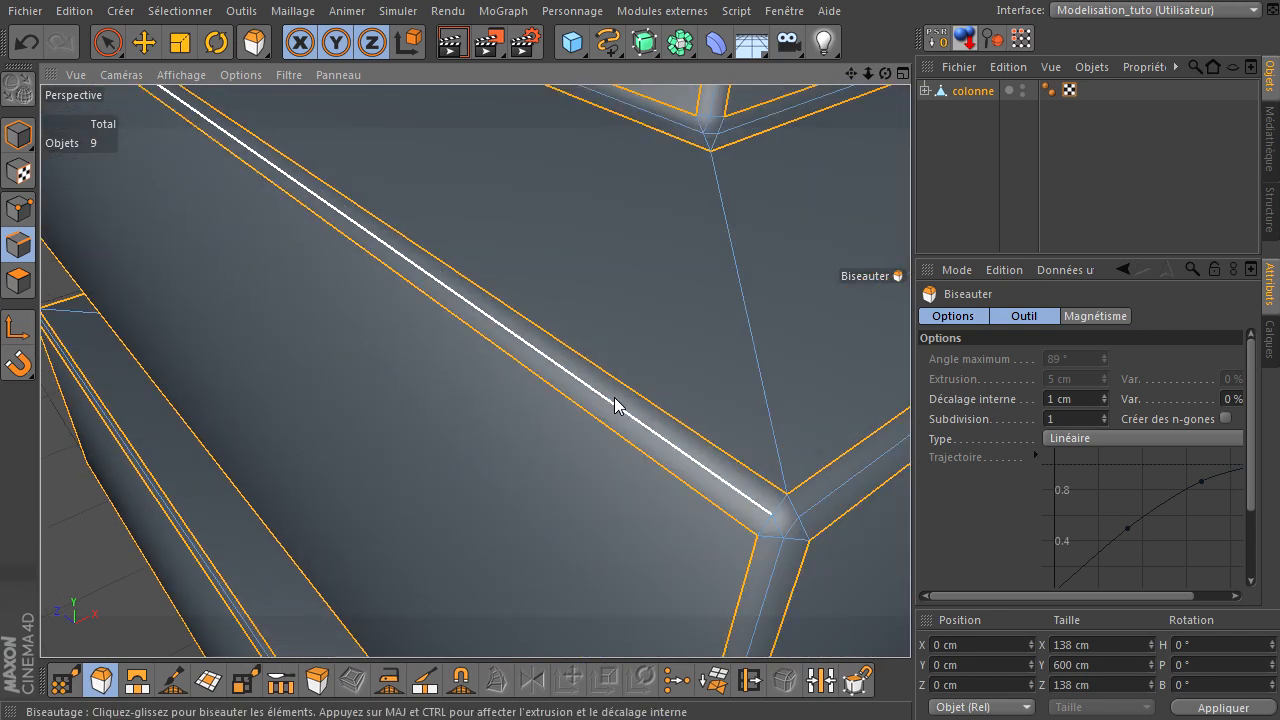
pyautogui.scroll(-3, 618, 418)
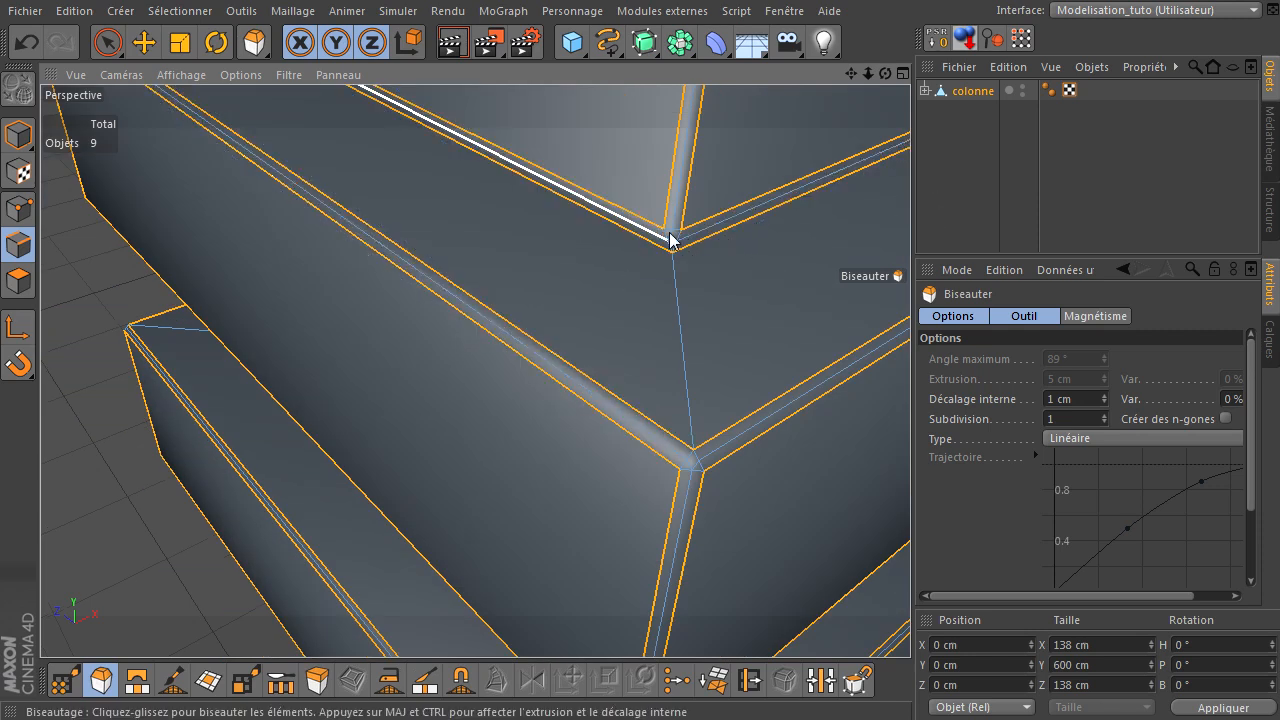
# Inspect the column's bevelled cap from a wider view and run a test render of it.
pyautogui.scroll(-10, 910, 490)
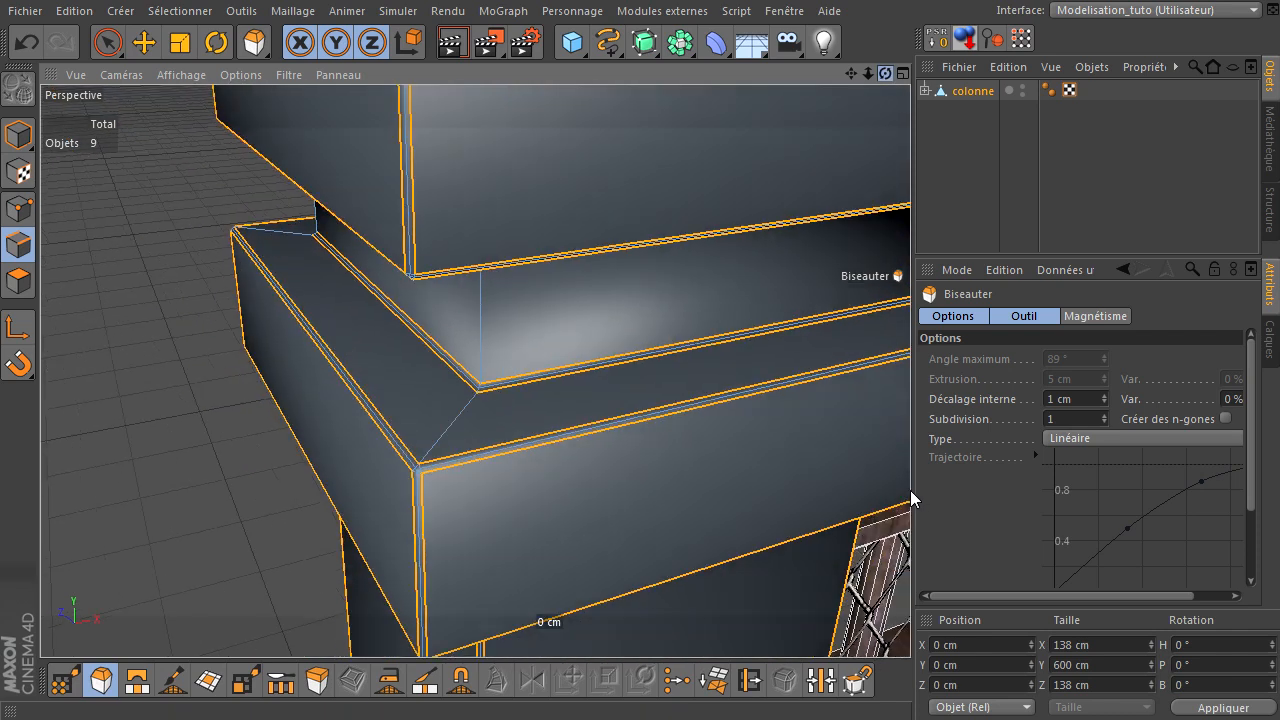
pyautogui.scroll(-1, 910, 490)
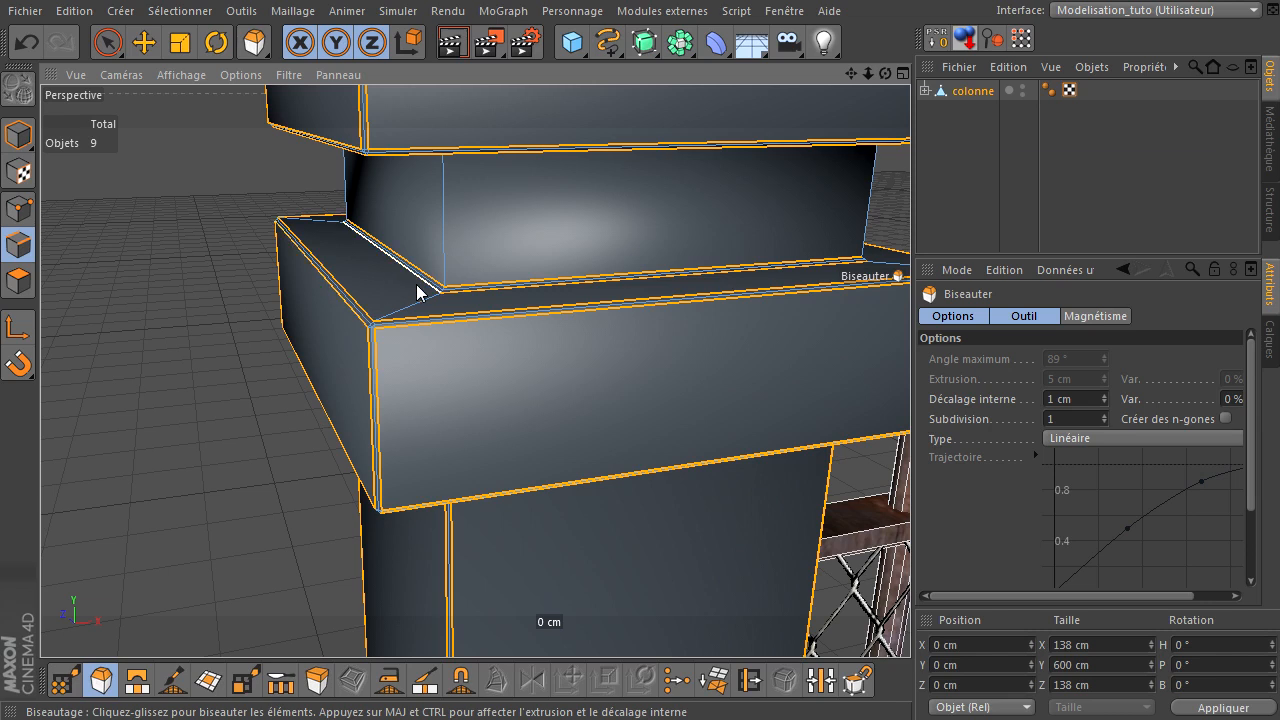
pyautogui.scroll(-3, 460, 378)
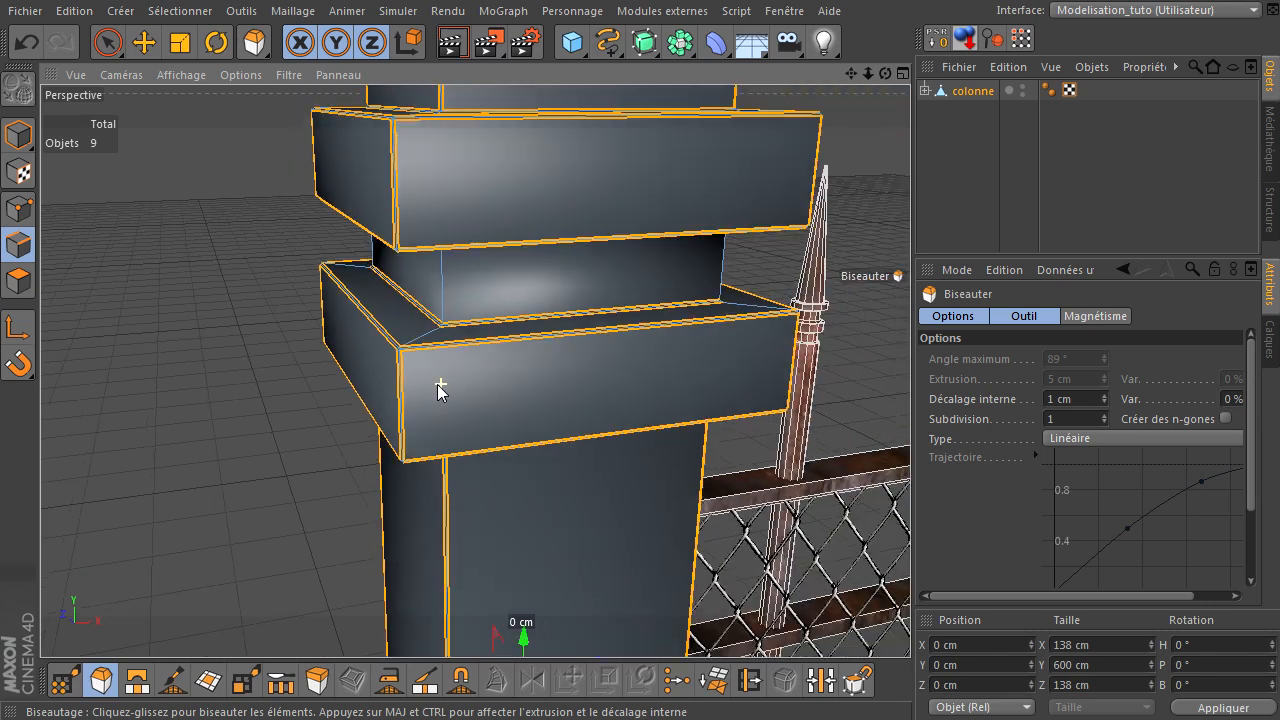
pyautogui.click(453, 45)
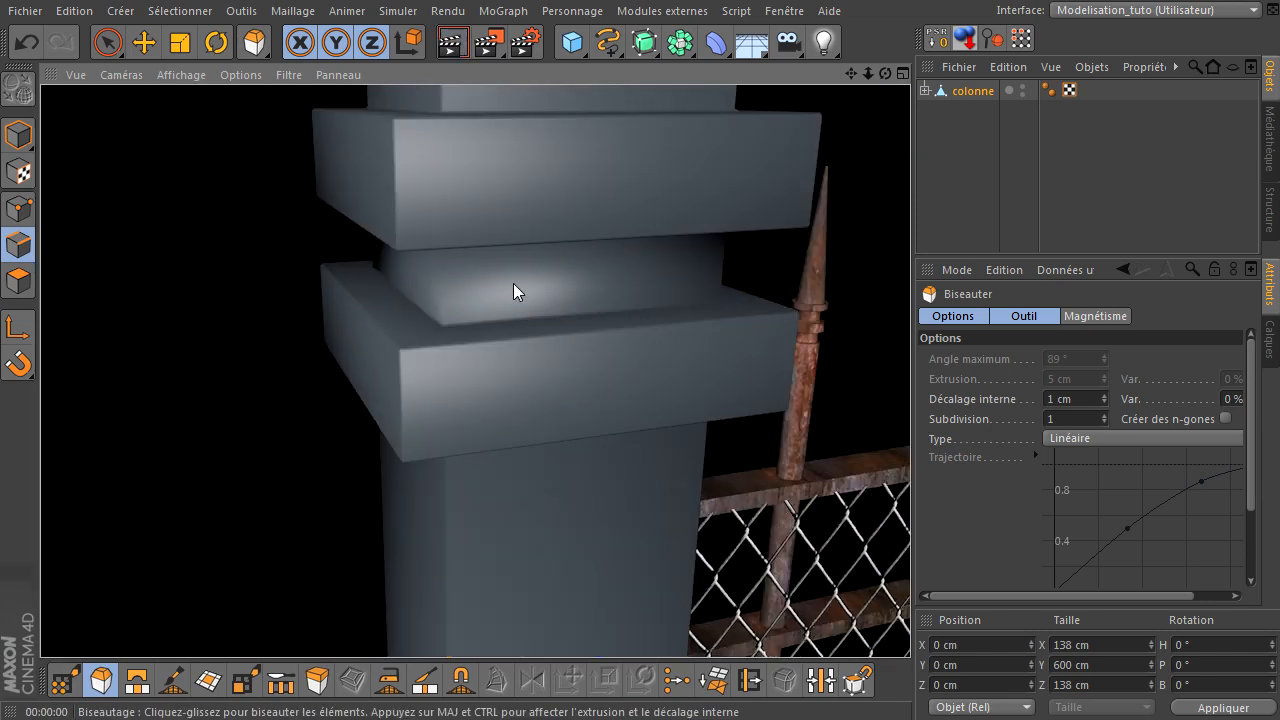
pyautogui.scroll(-2, 476, 366)
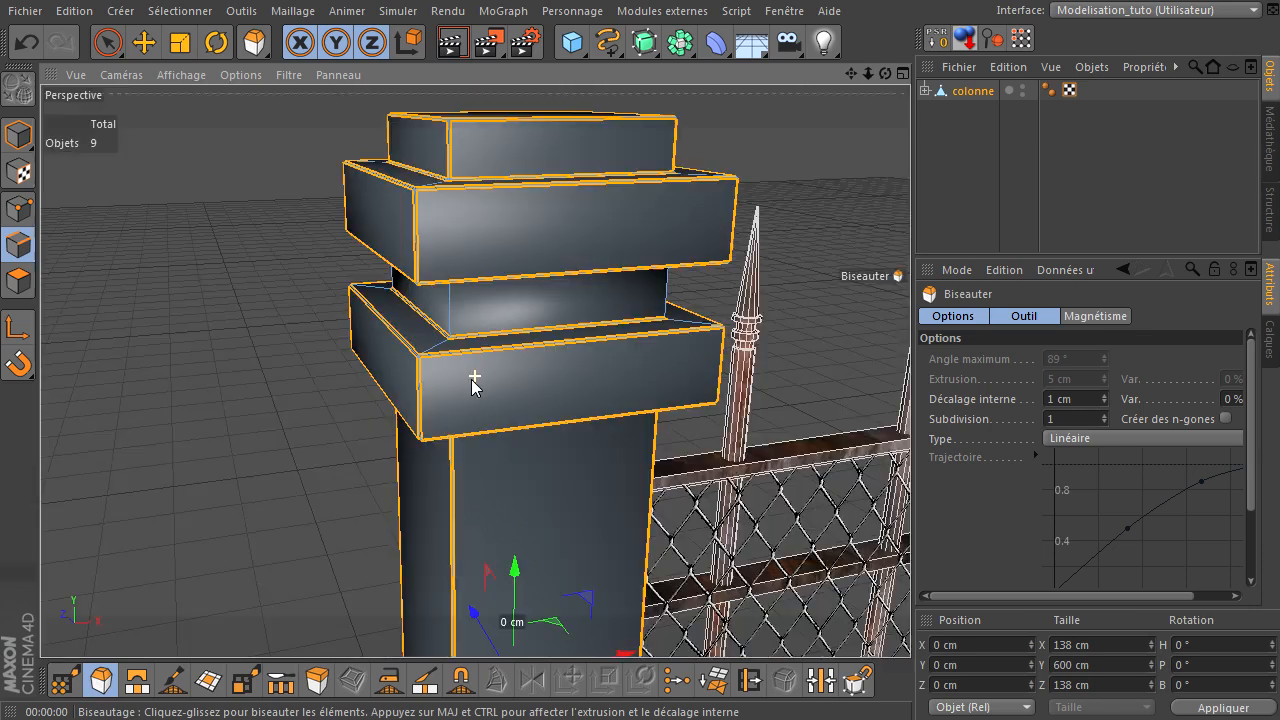
# Set the smoothing angle of the colonne object's Lissage tag to 58° and test-render the shading.
pyautogui.click(1048, 90)
pyautogui.moveTo(885, 73); pyautogui.dragTo(910, 490)
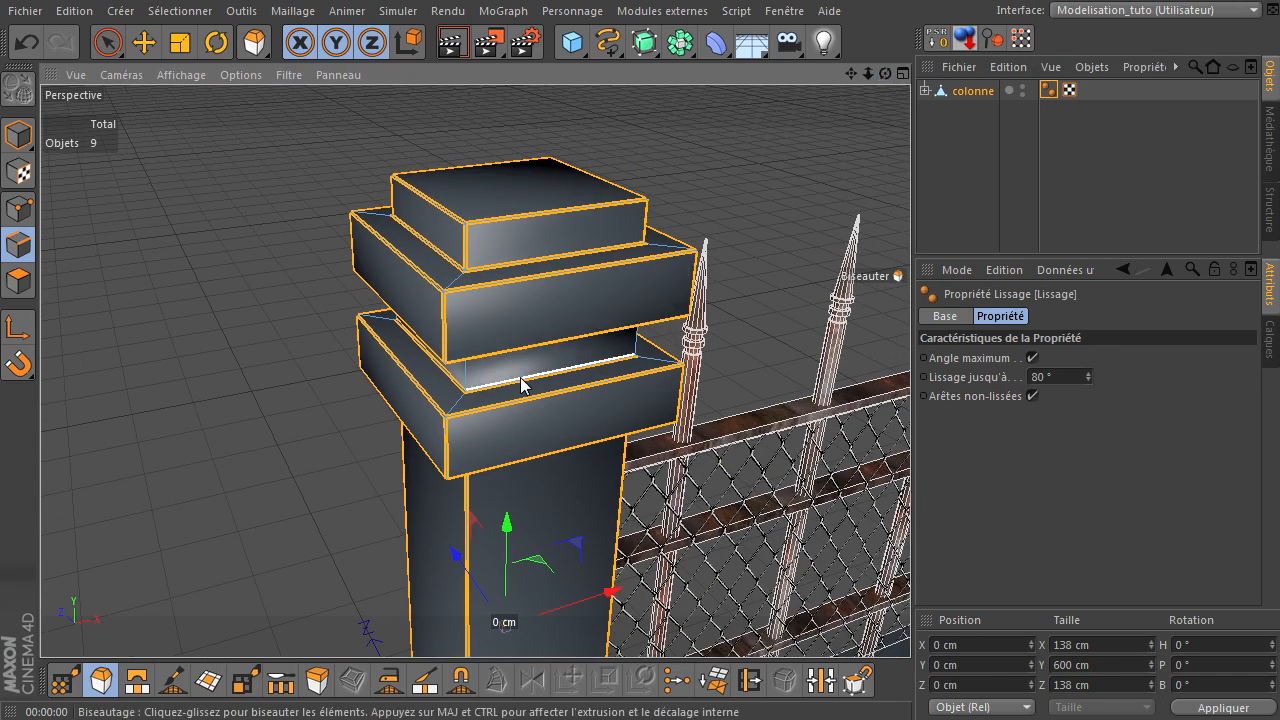
pyautogui.click(1087, 380)
pyautogui.click(1087, 380)
pyautogui.click(1087, 380)
pyautogui.click(1087, 380)
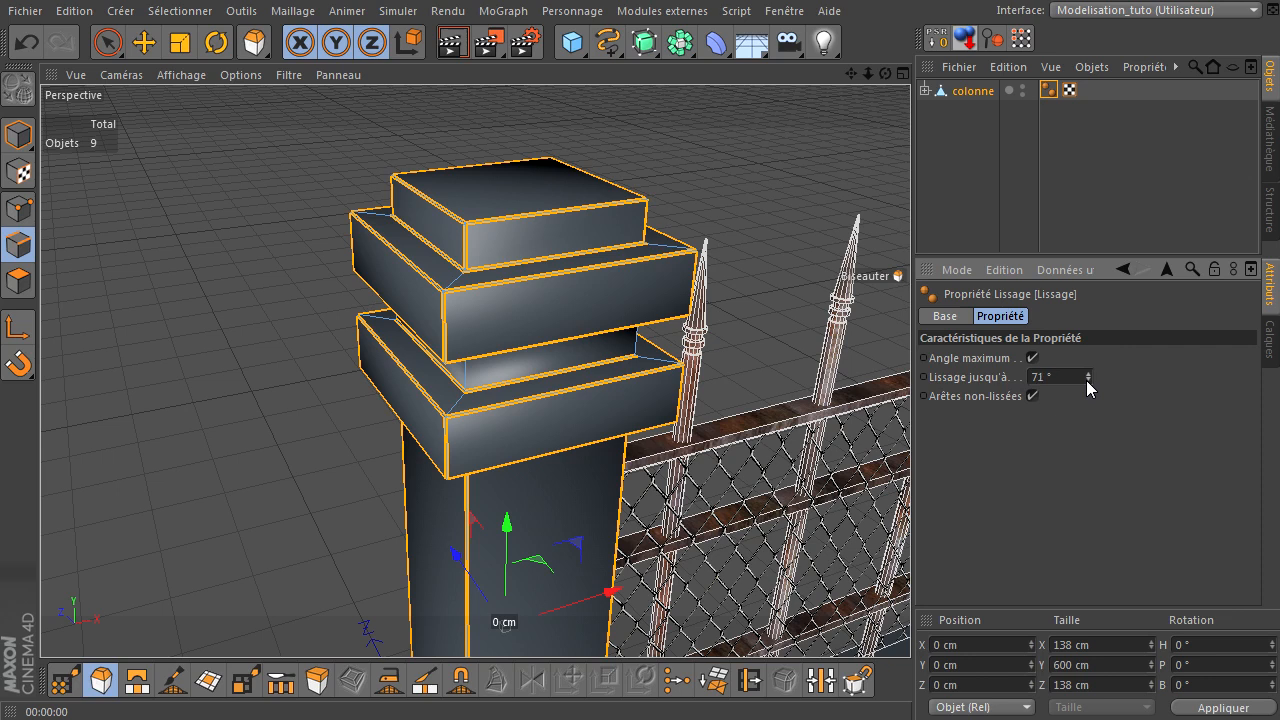
pyautogui.click(1087, 374)
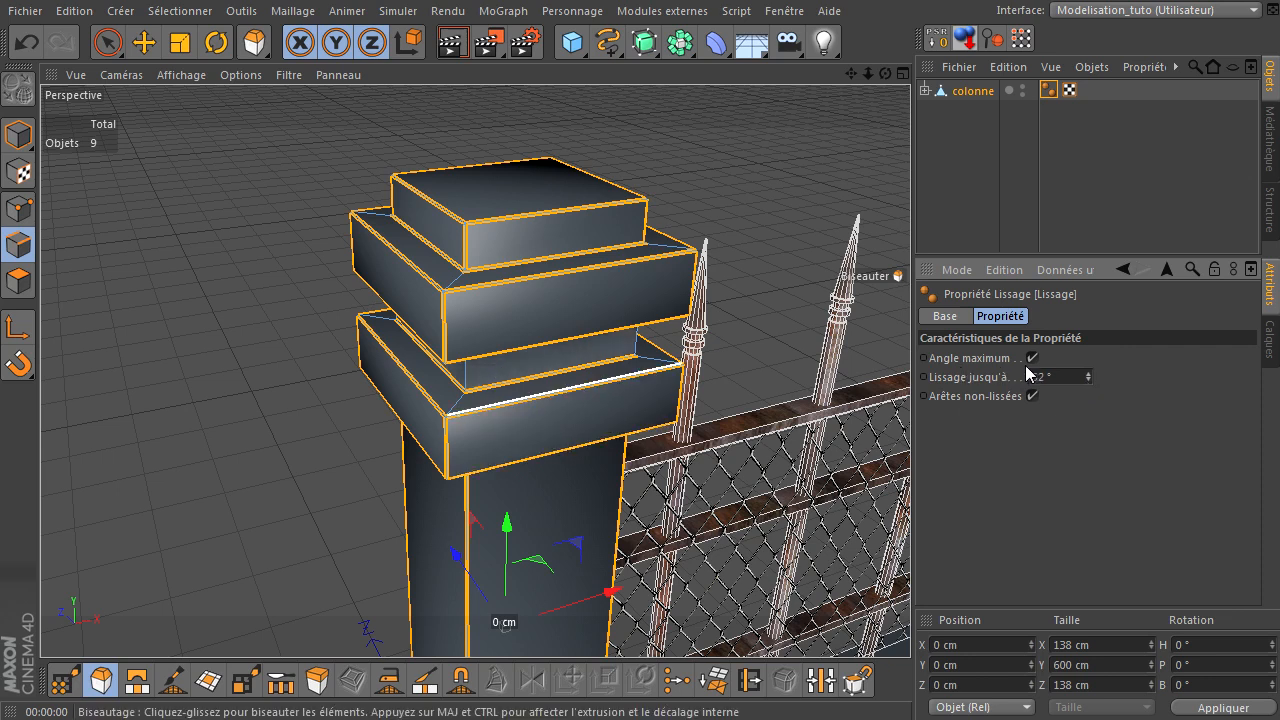
pyautogui.moveTo(1087, 372); pyautogui.dragTo(1087, 372)
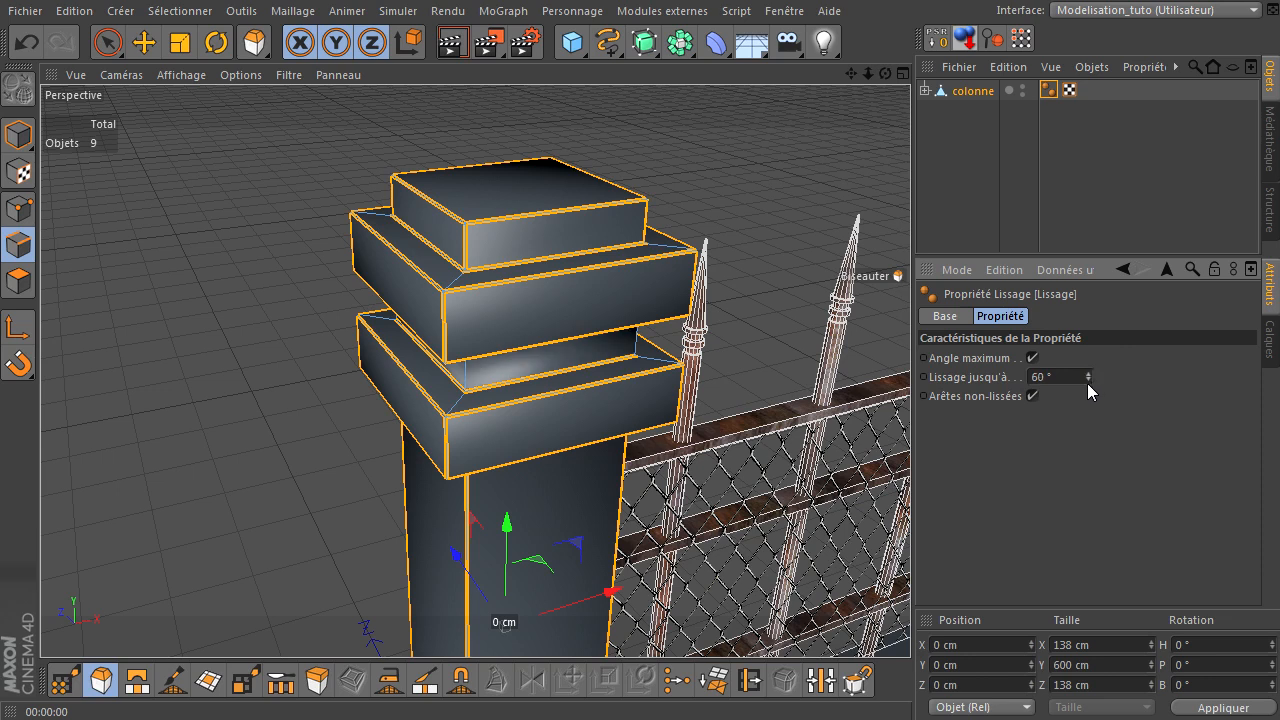
pyautogui.click(1089, 382)
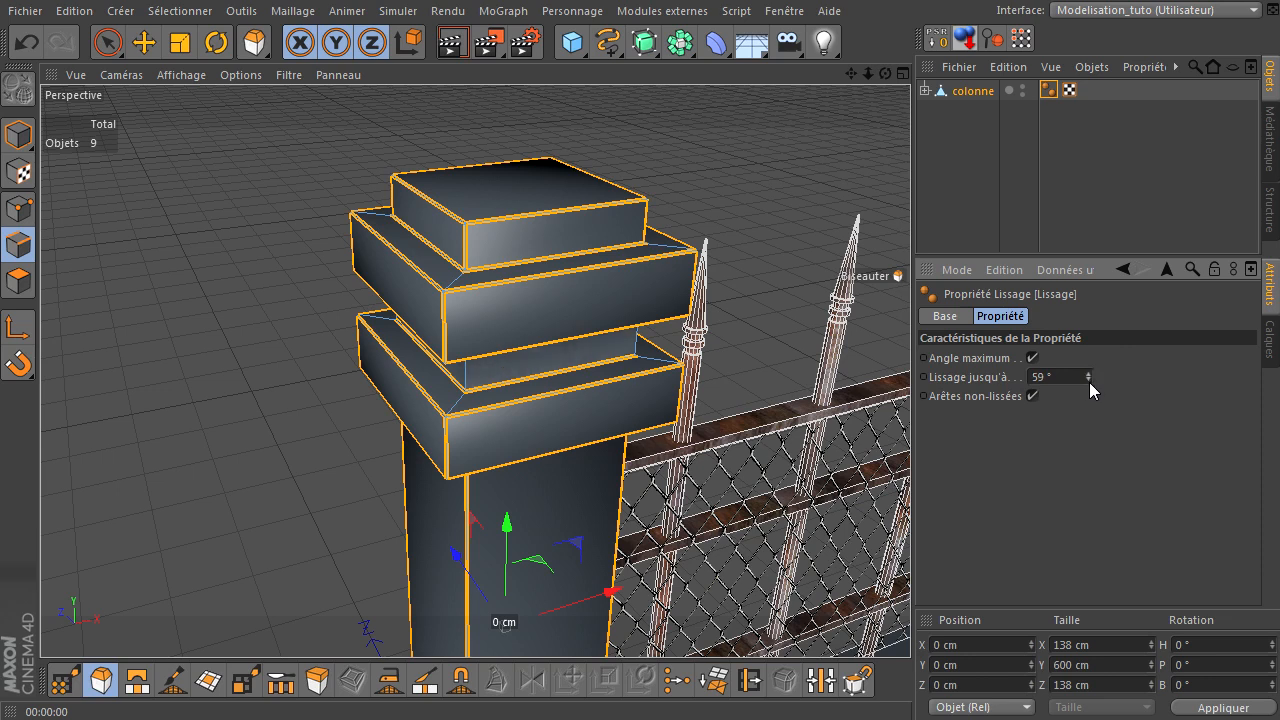
pyautogui.click(454, 46)
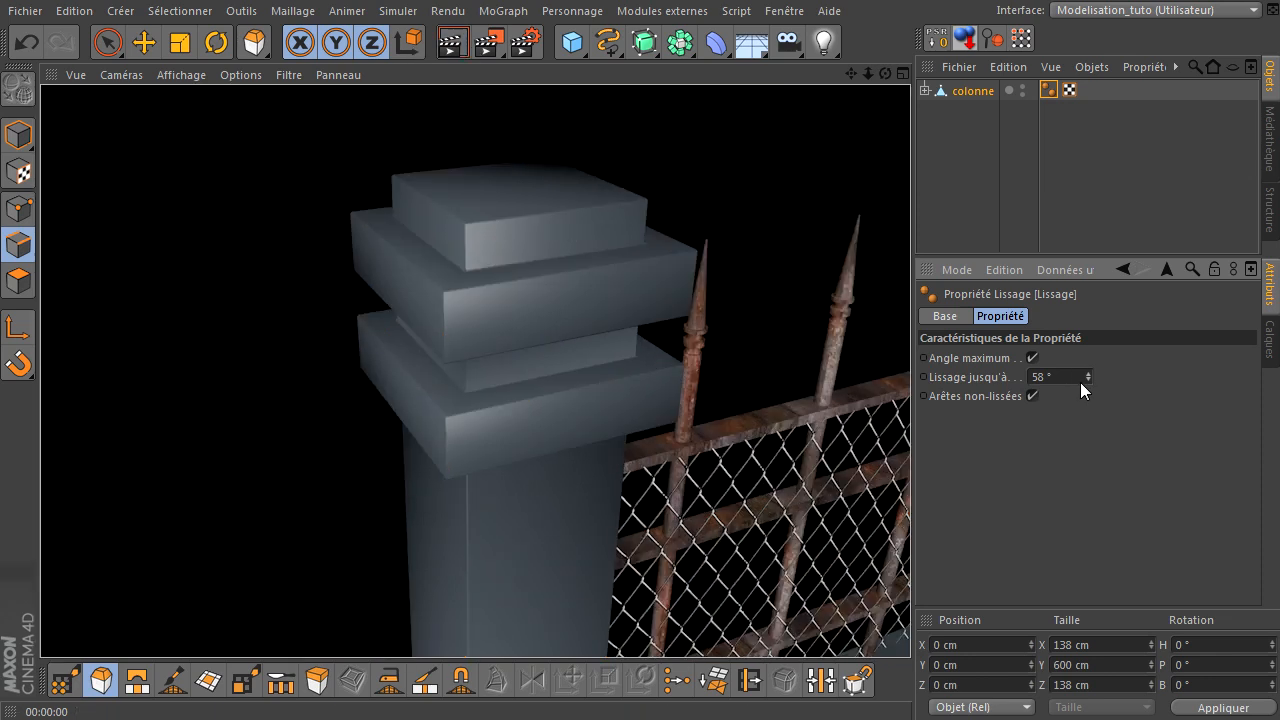
pyautogui.click(543, 462)
# Enable the bevel on the muret cube with a subdivision of 3 and a smaller radius, and render the view.
pyautogui.moveTo(848, 72); pyautogui.dragTo(910, 490)
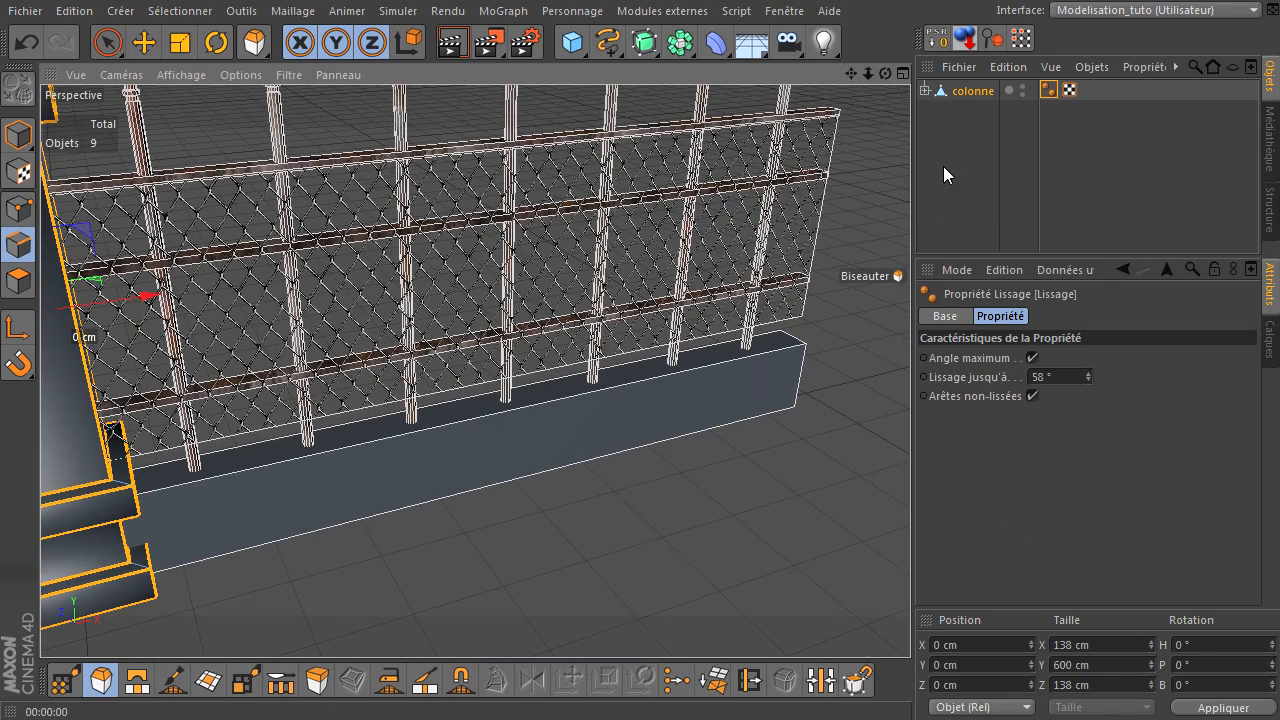
pyautogui.click(926, 91)
pyautogui.click(961, 134)
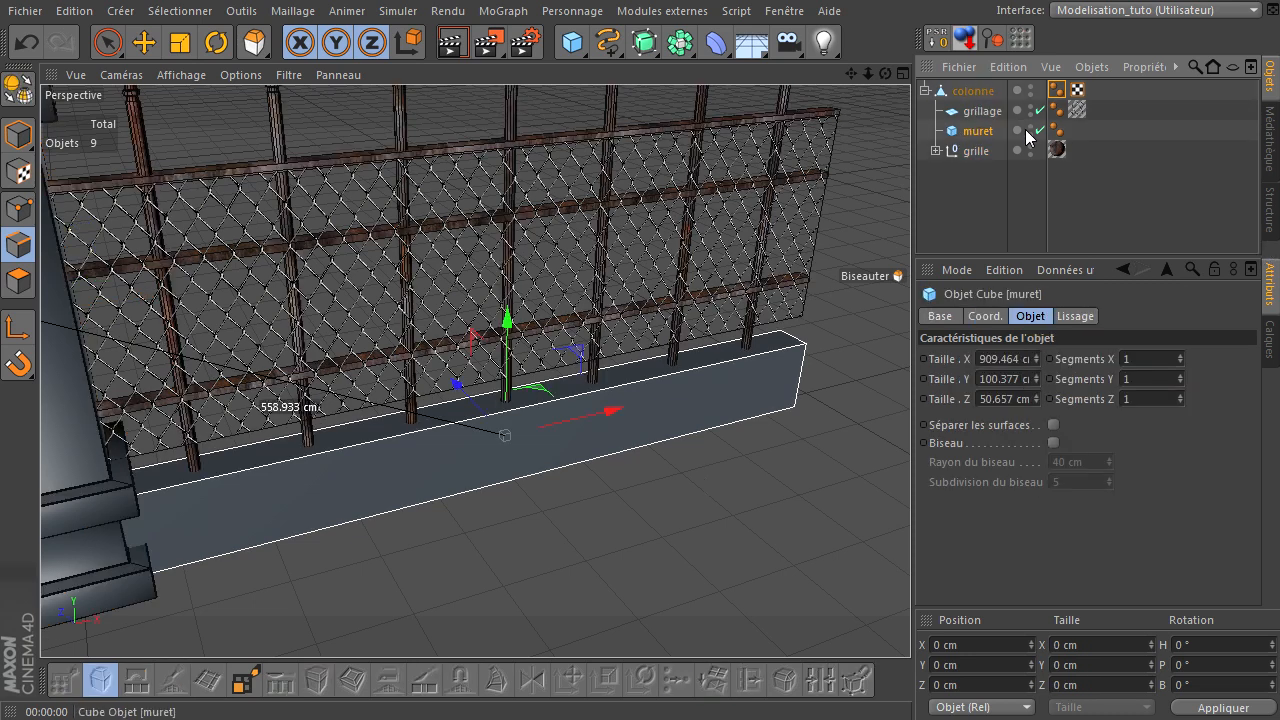
pyautogui.click(1052, 443)
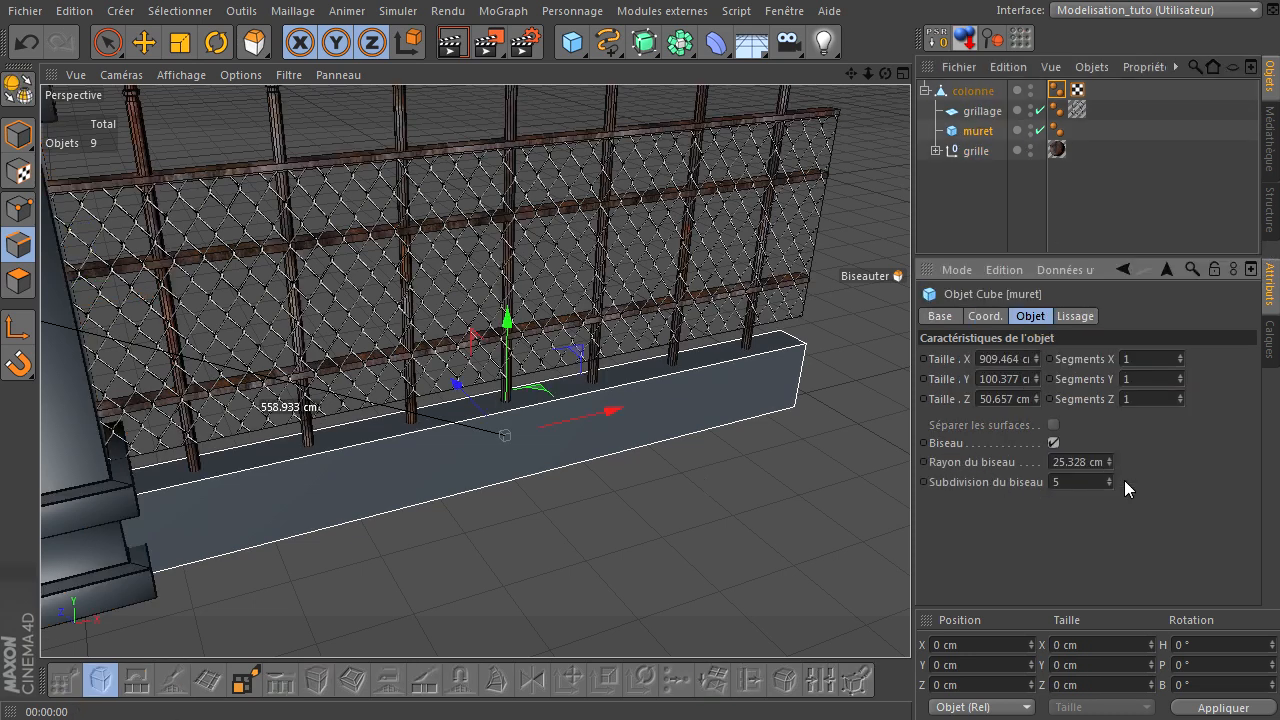
pyautogui.click(1057, 482)
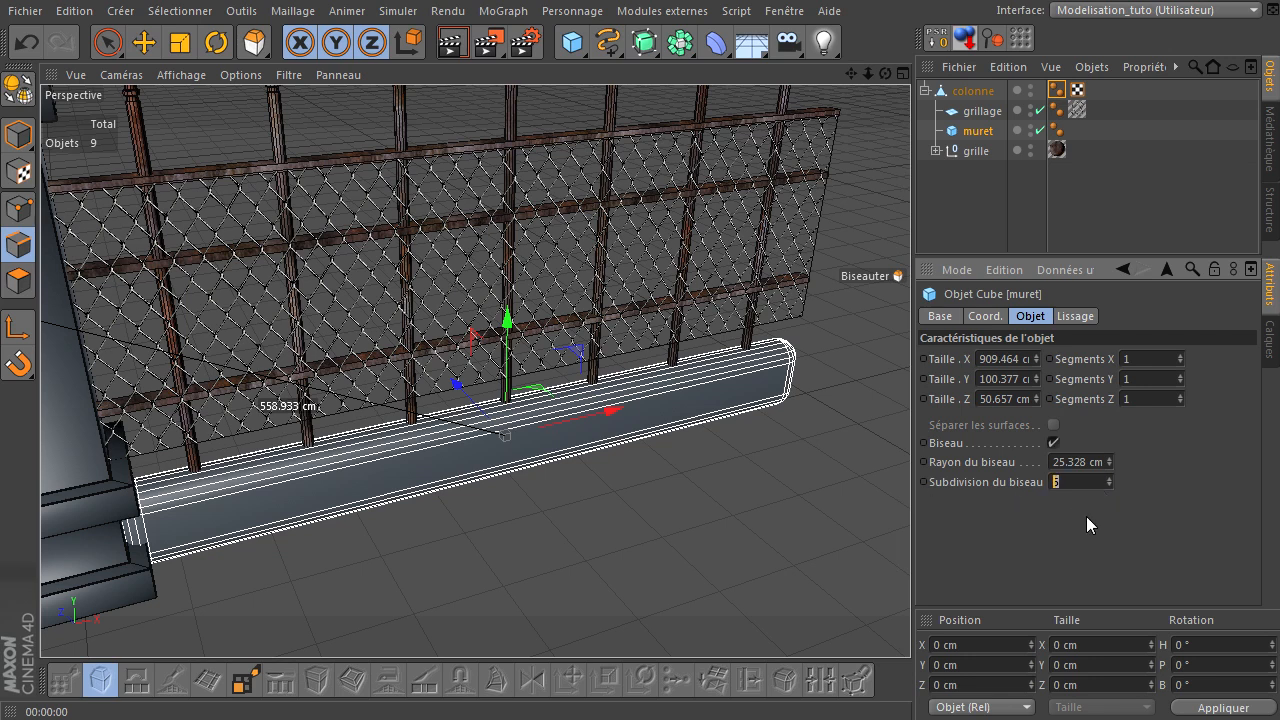
pyautogui.click(1077, 462)
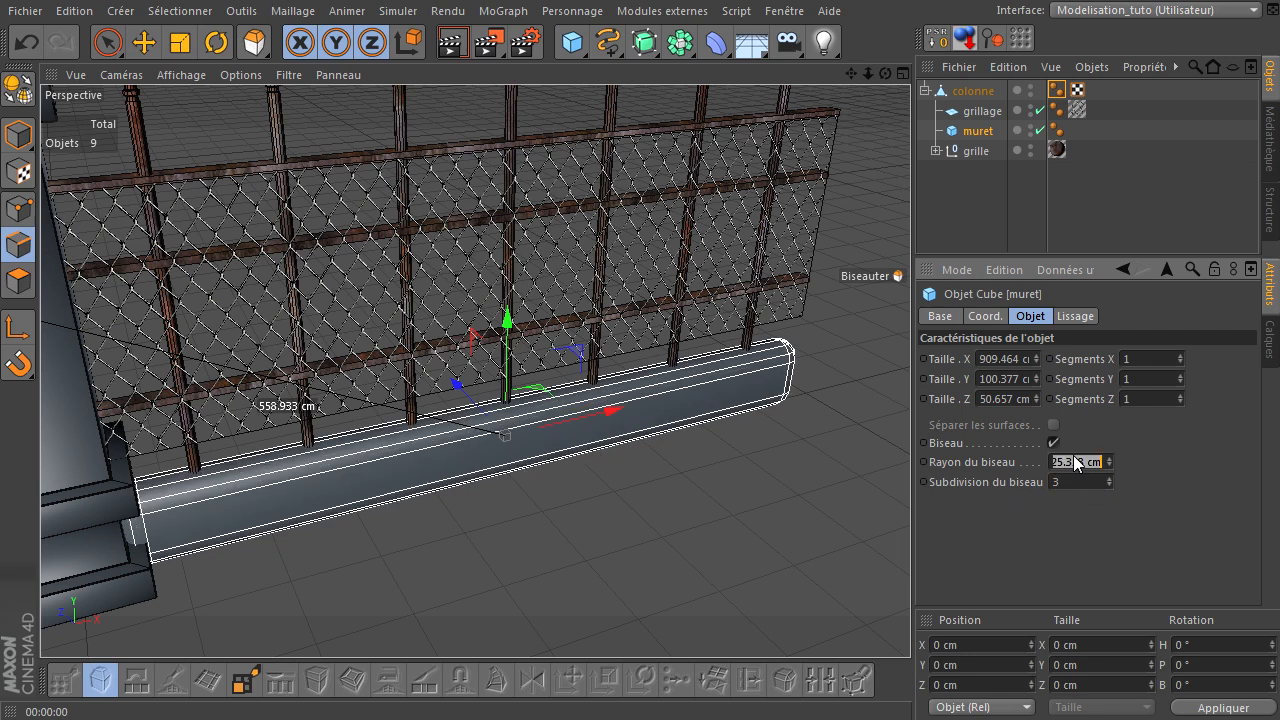
pyautogui.click(976, 193)
pyautogui.click(451, 42)
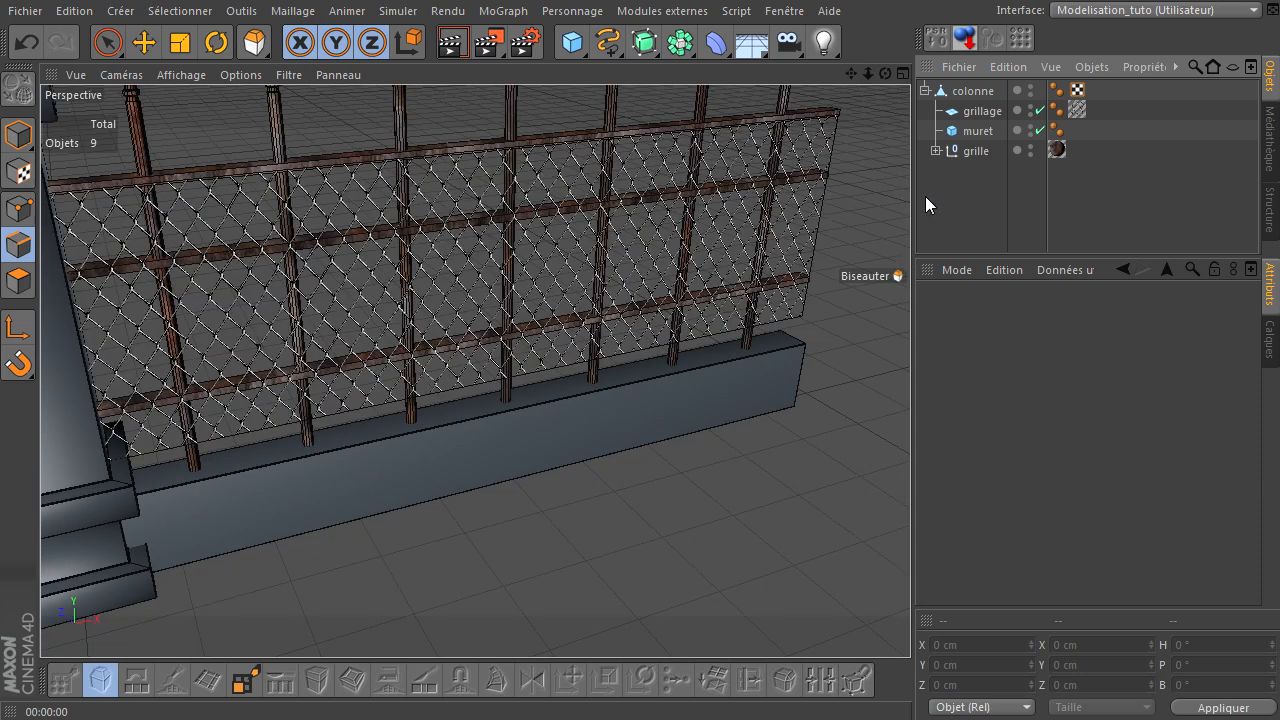
# Select the Cylindre inside the barreau cloner, disable the cloner, and frame the bar's underside in polygon mode.
pyautogui.click(936, 150)
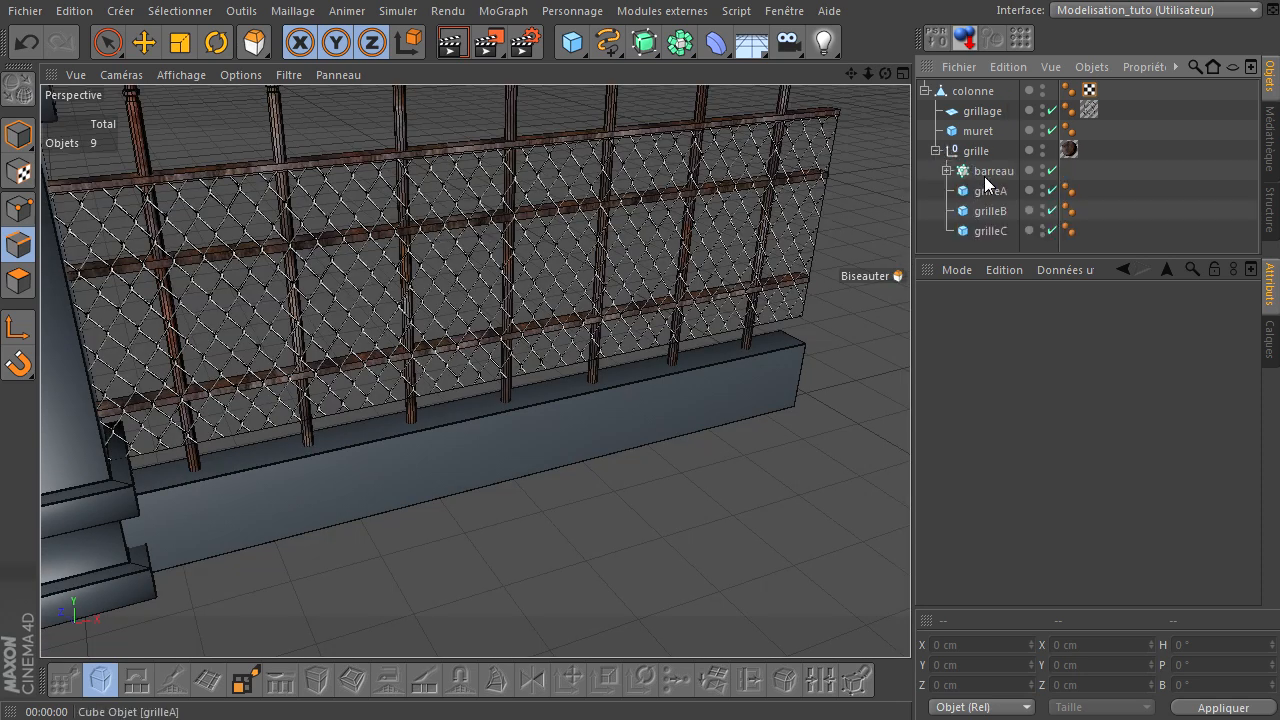
pyautogui.click(946, 171)
pyautogui.click(1007, 191)
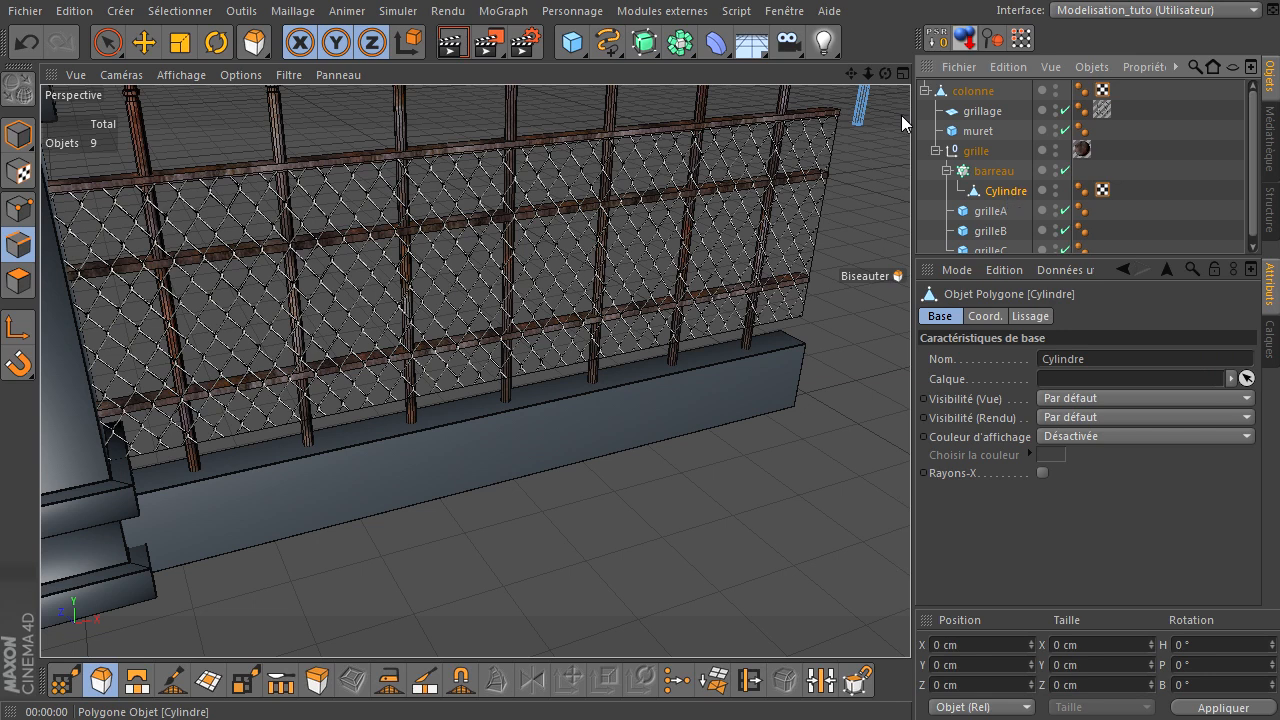
pyautogui.click(1064, 171)
pyautogui.moveTo(851, 74); pyautogui.dragTo(911, 491)
pyautogui.moveTo(885, 74); pyautogui.dragTo(911, 491)
pyautogui.moveTo(868, 74); pyautogui.dragTo(914, 500)
pyautogui.moveTo(850, 74); pyautogui.dragTo(913, 497)
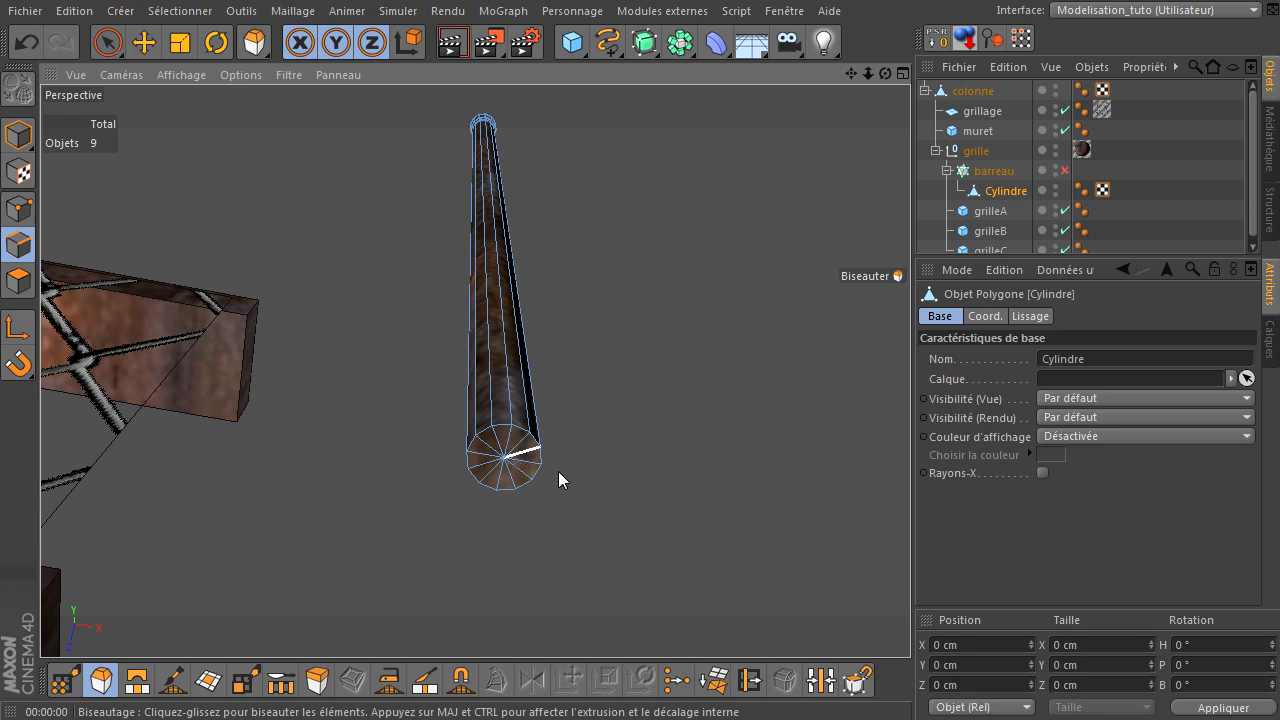
pyautogui.click(18, 281)
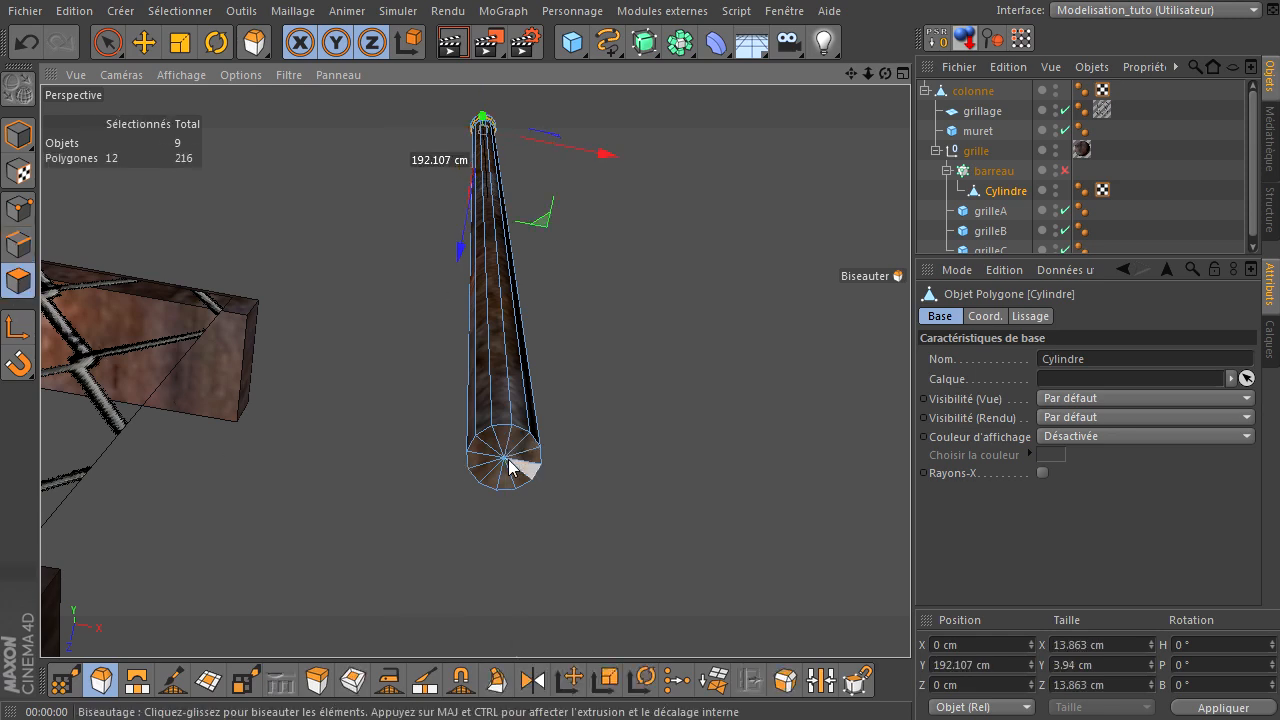
pyautogui.moveTo(518, 457); pyautogui.dragTo(916, 500)
pyautogui.hotkey('ctrl', 'z')
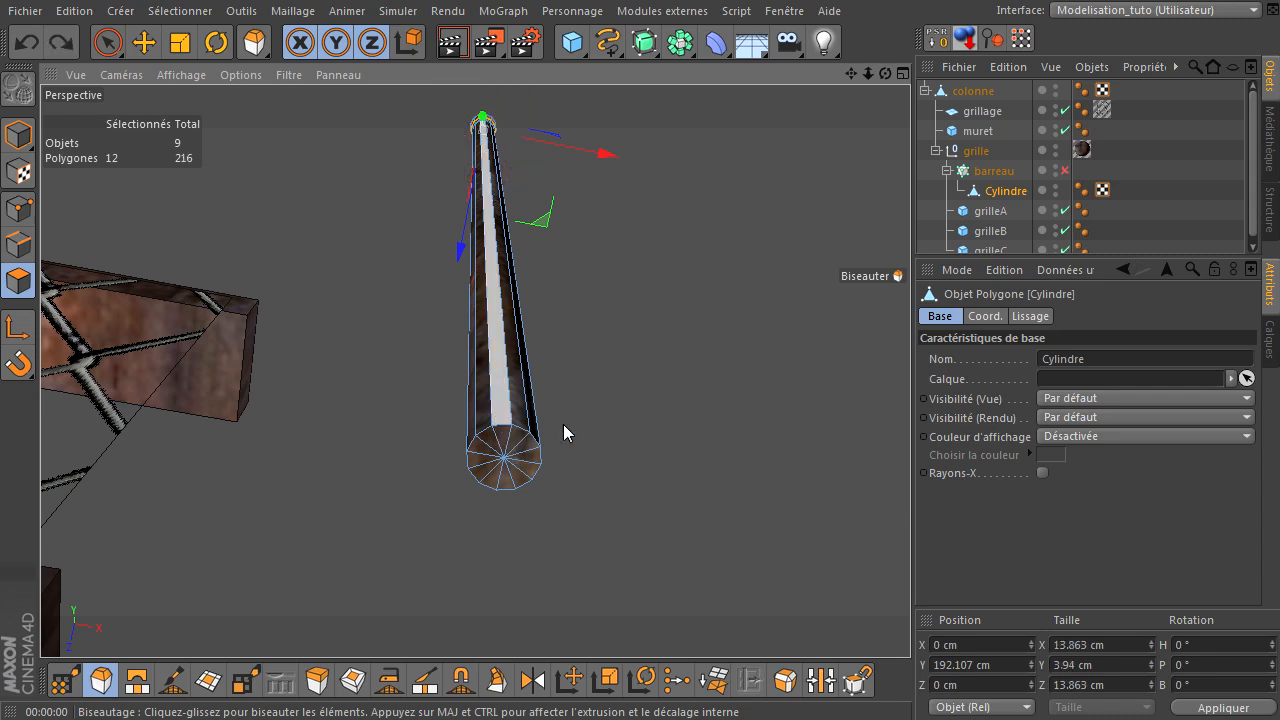
pyautogui.hotkey('ctrl', 'z')
# Select the 12 polygons of the bar's bottom cap with the selection brush and delete them.
pyautogui.click(104, 46)
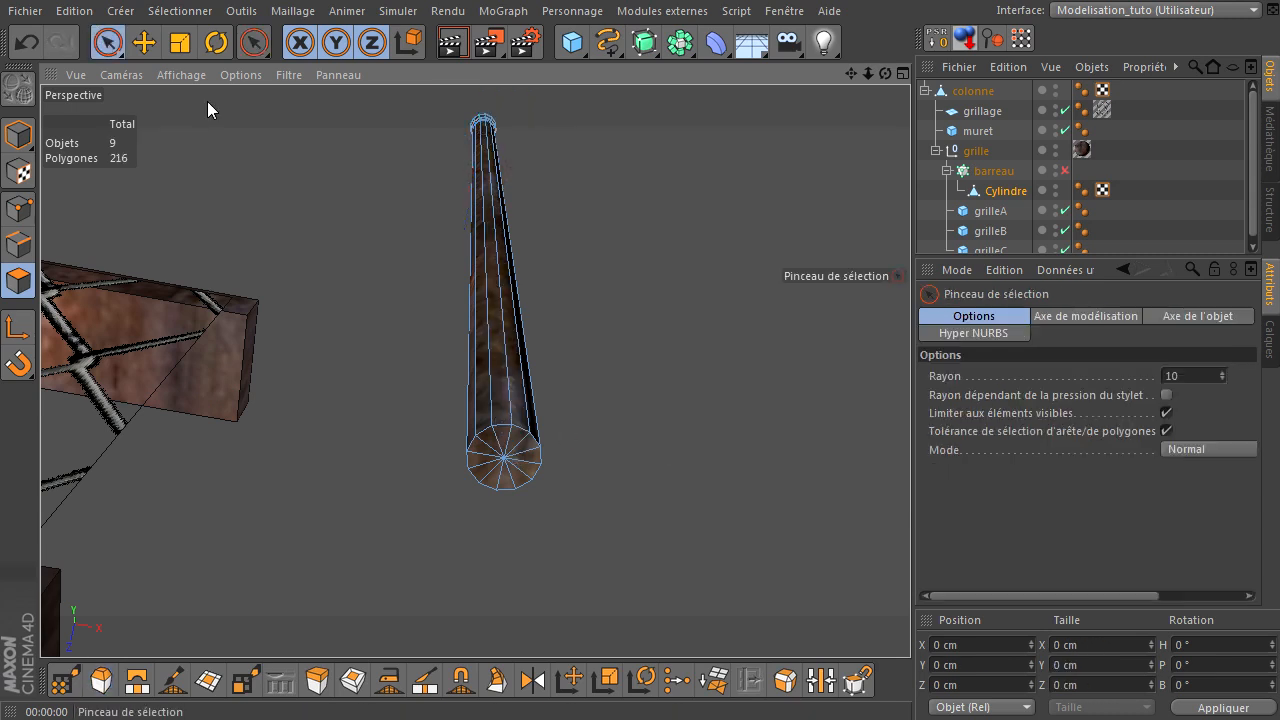
pyautogui.moveTo(510, 452)
pyautogui.mouseDown()
pyautogui.moveTo(513, 470)
pyautogui.moveTo(503, 460)
pyautogui.mouseUp()
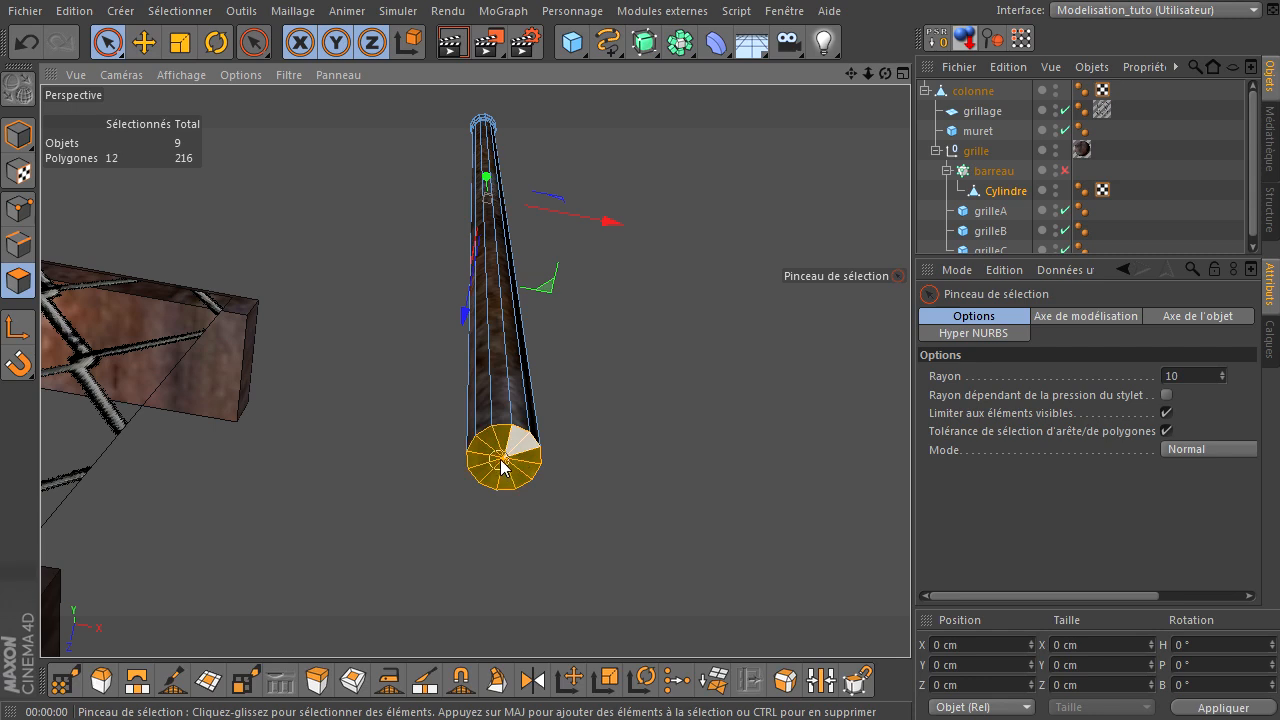
pyautogui.press('Delete')
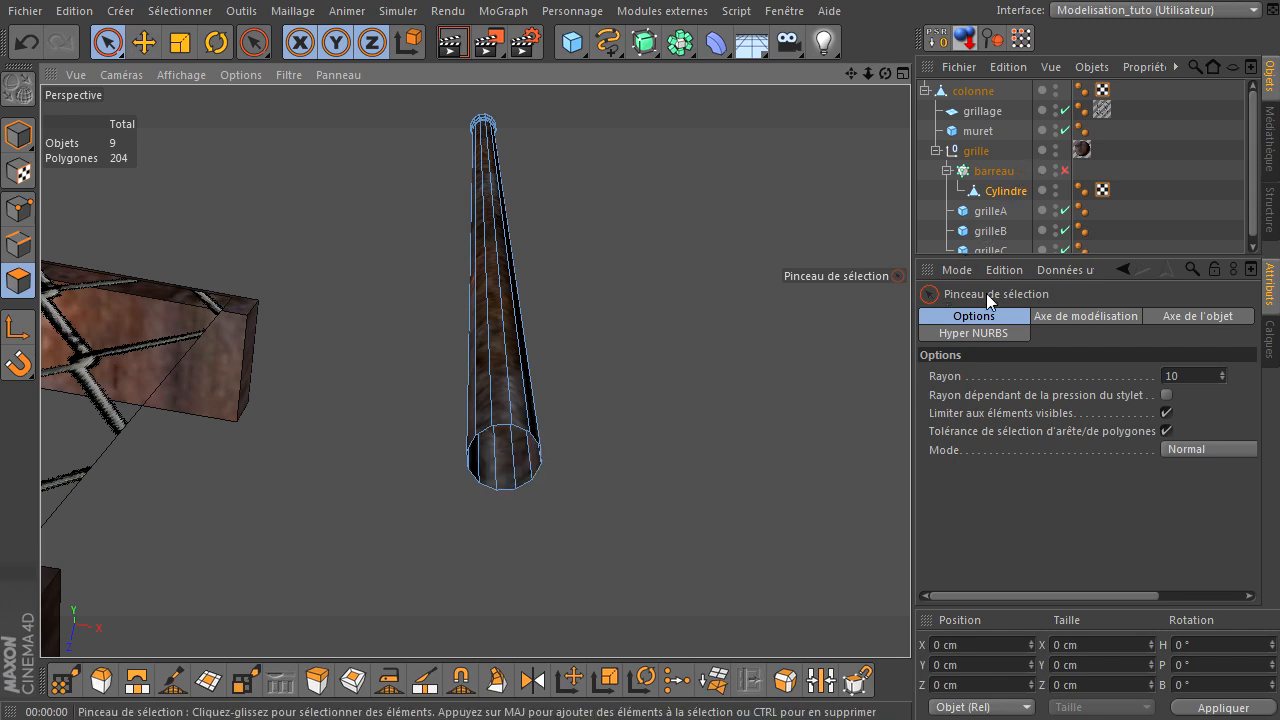
# Re-enable the barreau cloner and bring the whole fence section back into view.
pyautogui.click(980, 172)
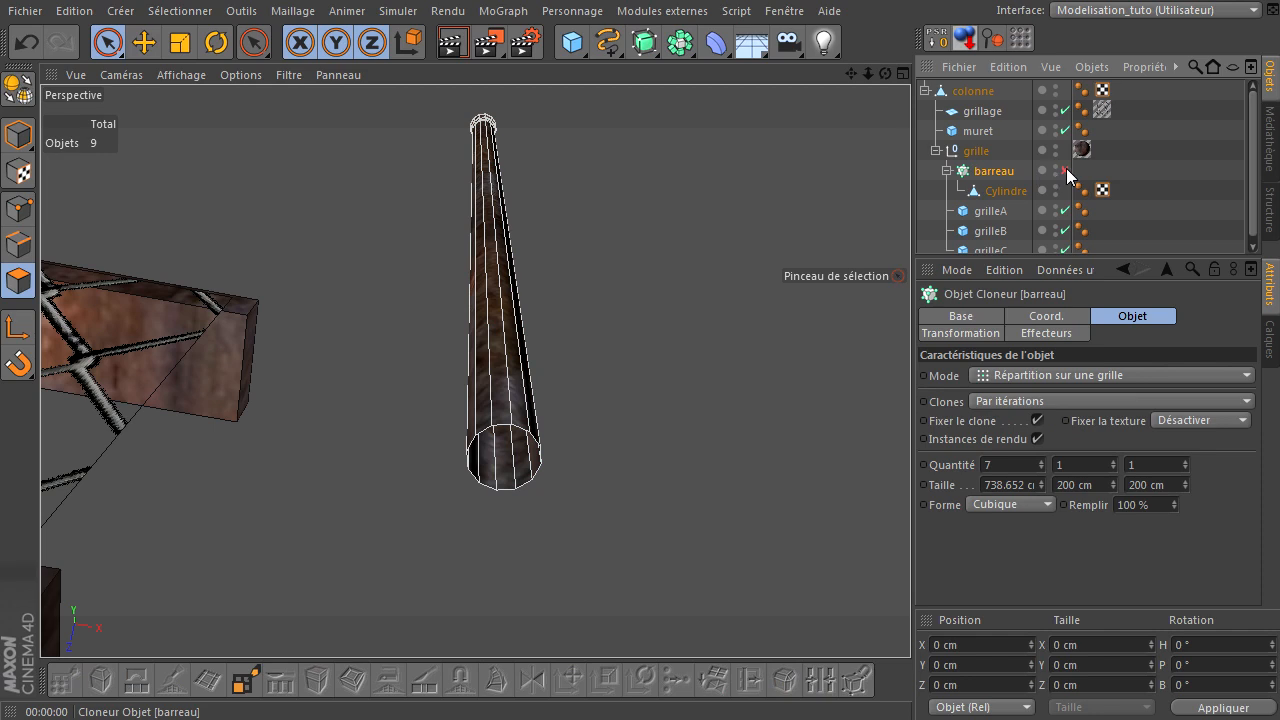
pyautogui.scroll(-5, 437, 397)
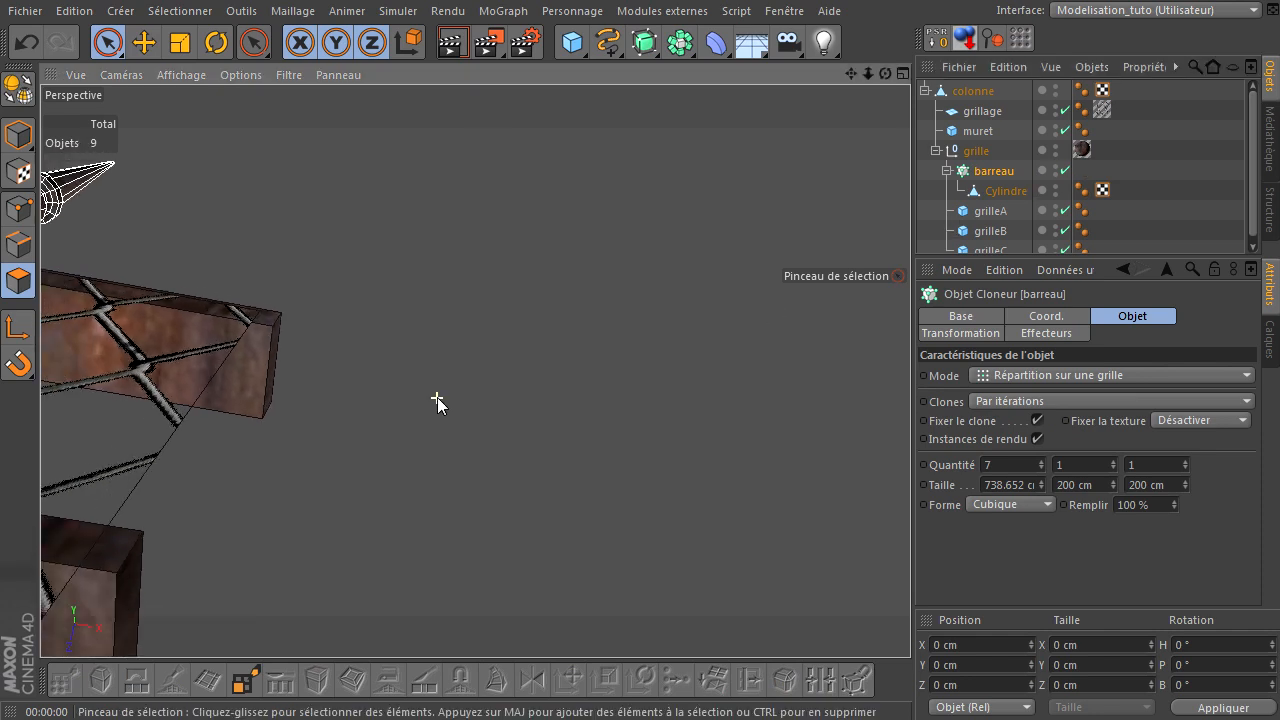
pyautogui.moveTo(910, 490)
pyautogui.mouseDown()
pyautogui.moveTo(894, 449)
pyautogui.moveTo(910, 490)
pyautogui.mouseUp()
pyautogui.moveTo(870, 75)
pyautogui.mouseDown()
pyautogui.moveTo(849, 511)
pyautogui.moveTo(910, 490)
pyautogui.moveTo(872, 72)
pyautogui.mouseUp()
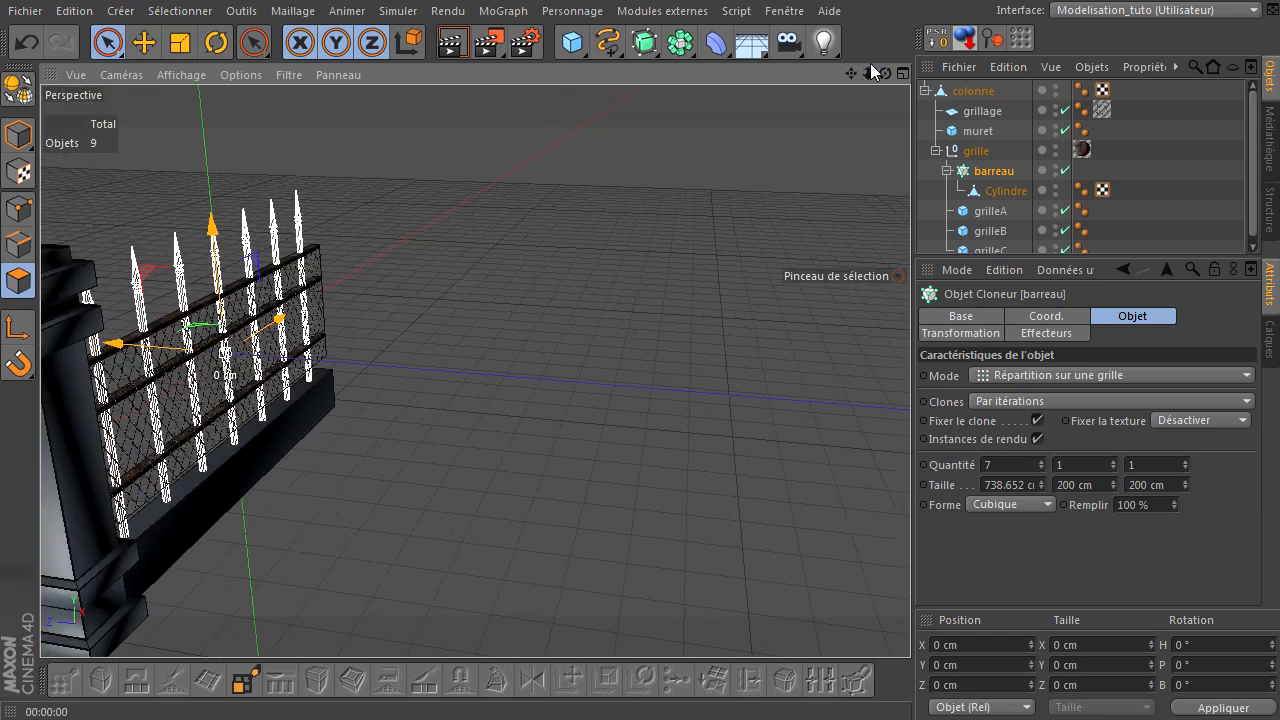
pyautogui.moveTo(928, 491)
pyautogui.mouseDown()
pyautogui.moveTo(910, 490)
pyautogui.moveTo(860, 75)
pyautogui.moveTo(910, 490)
pyautogui.moveTo(942, 506)
pyautogui.moveTo(904, 478)
pyautogui.moveTo(858, 479)
pyautogui.moveTo(910, 490)
pyautogui.mouseUp()
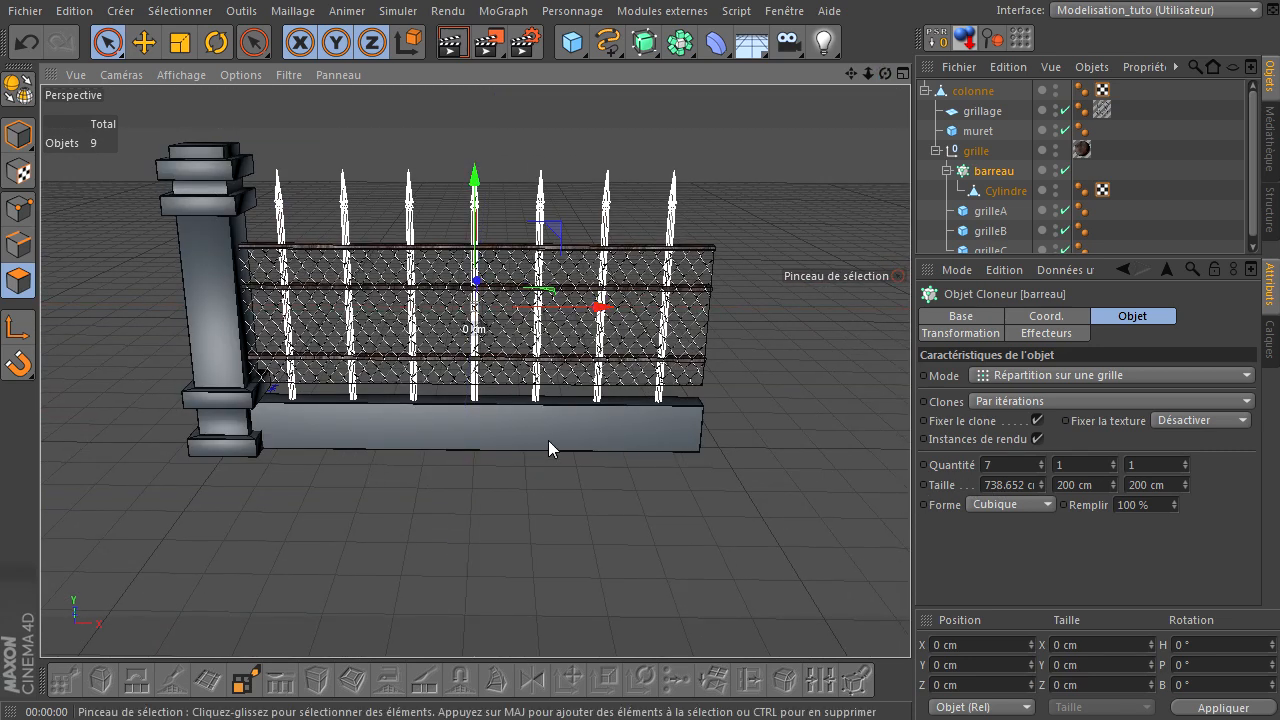
# Examine the low wall and fence from several angles, and select the grillage plane to review its geometry.
pyautogui.scroll(2, 555, 471)
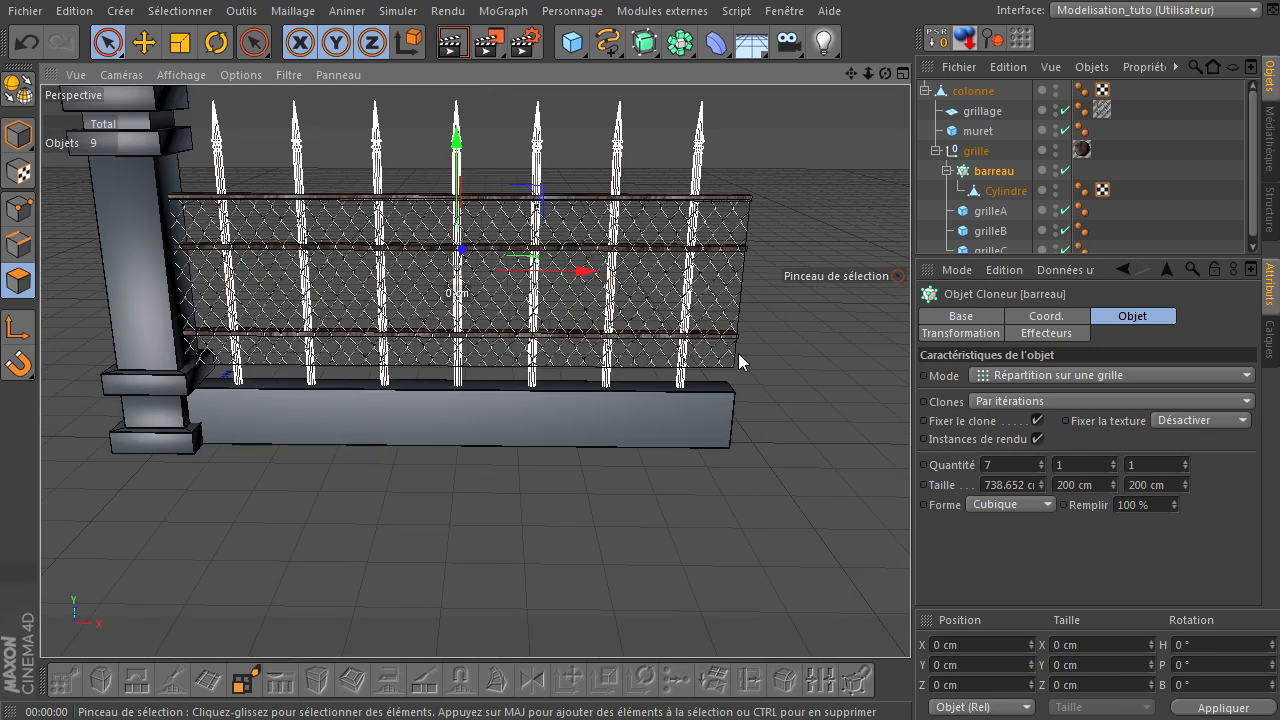
pyautogui.moveTo(885, 74); pyautogui.dragTo(910, 490)
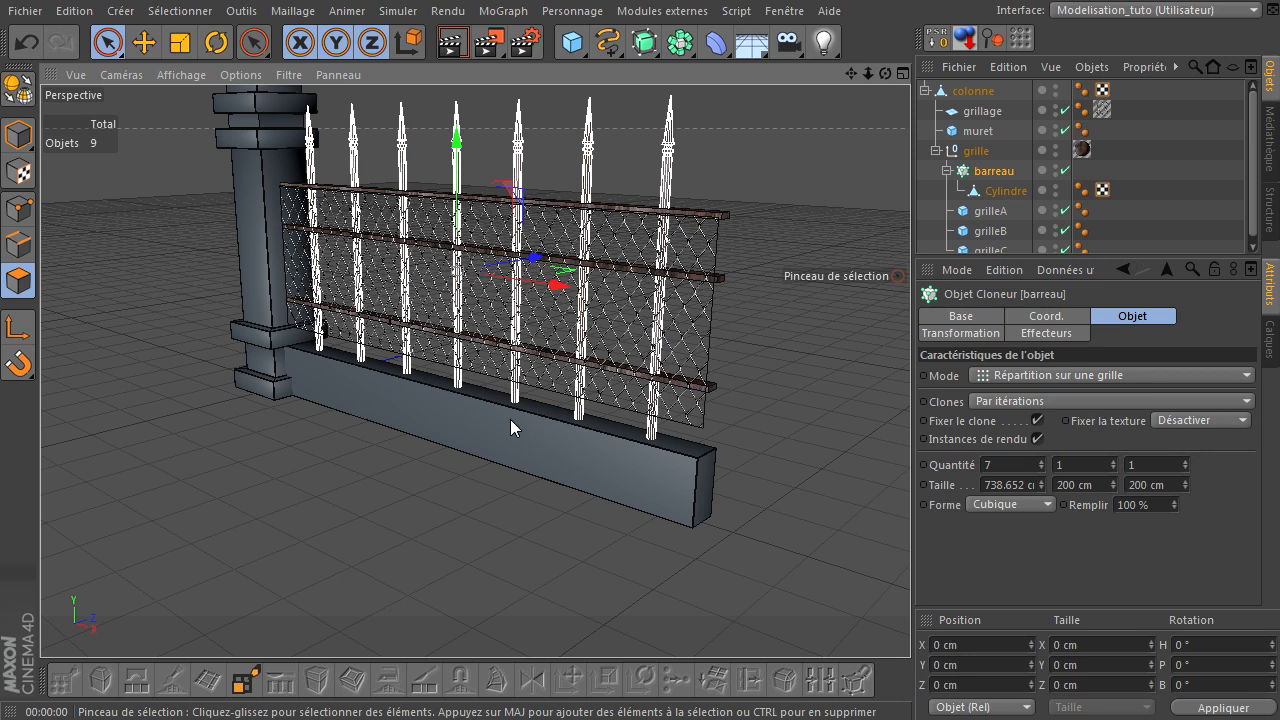
pyautogui.scroll(4, 643, 547)
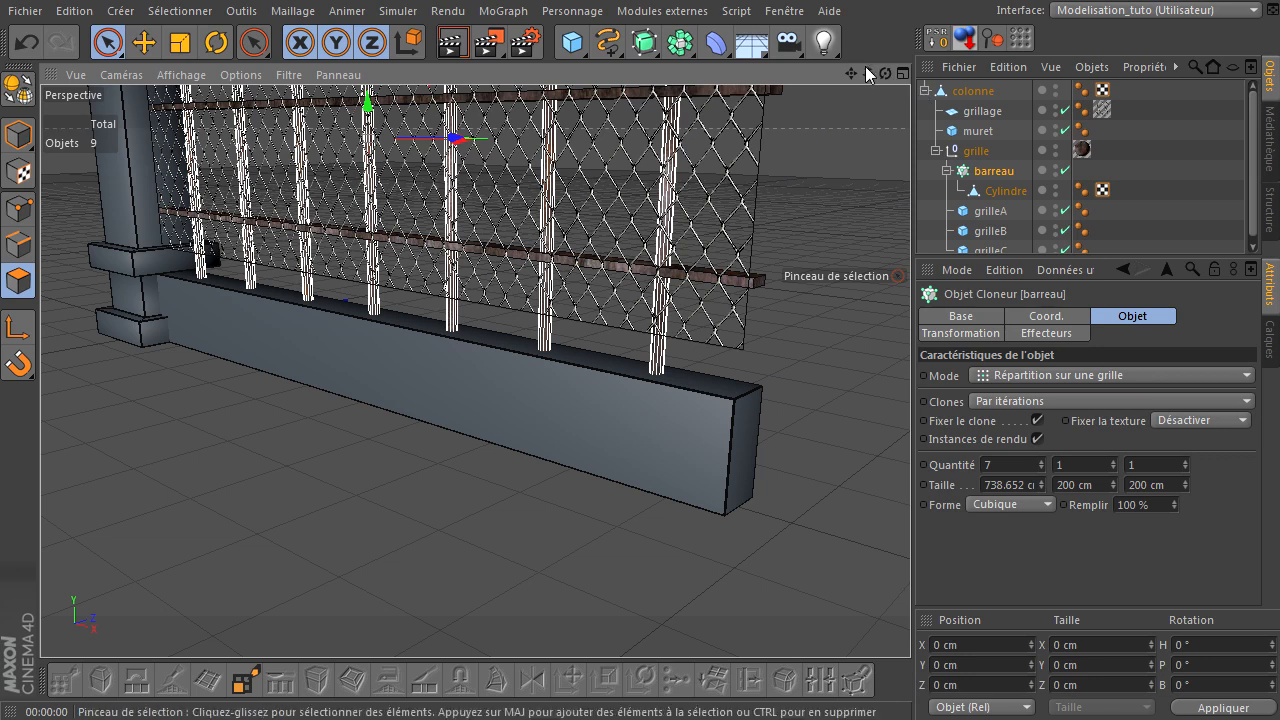
pyautogui.moveTo(867, 72); pyautogui.dragTo(820, 76)
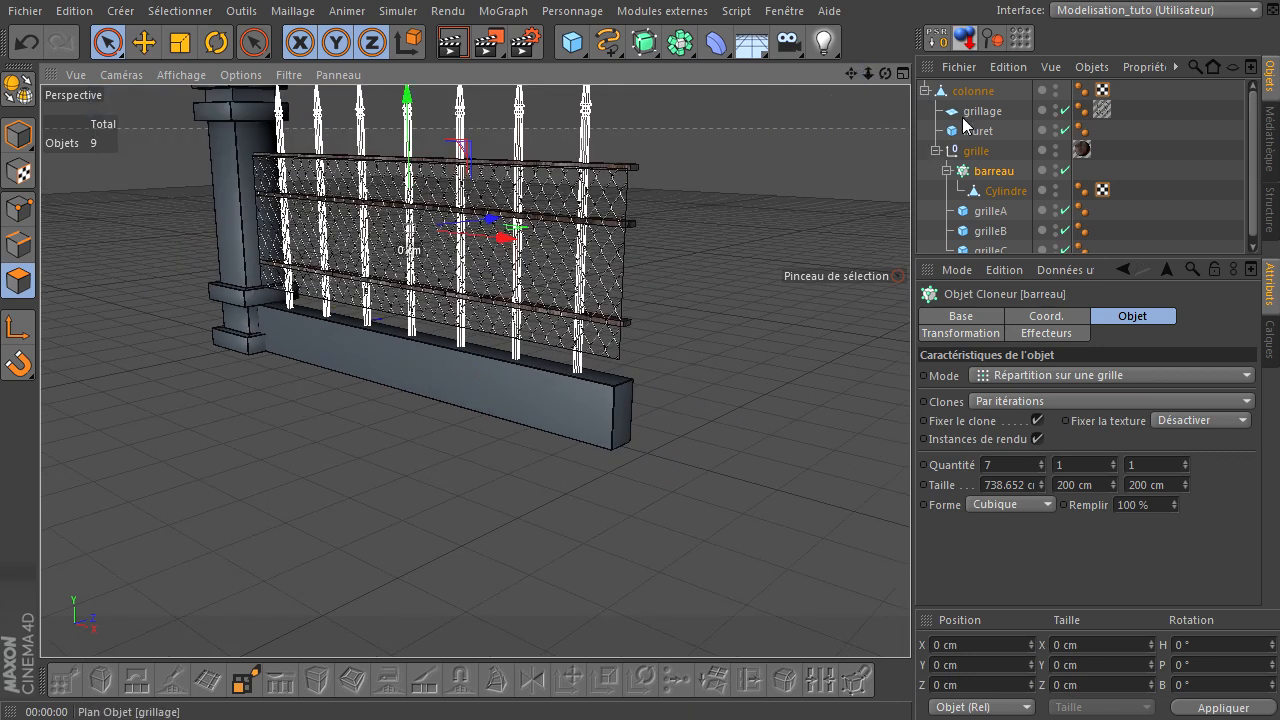
pyautogui.click(967, 113)
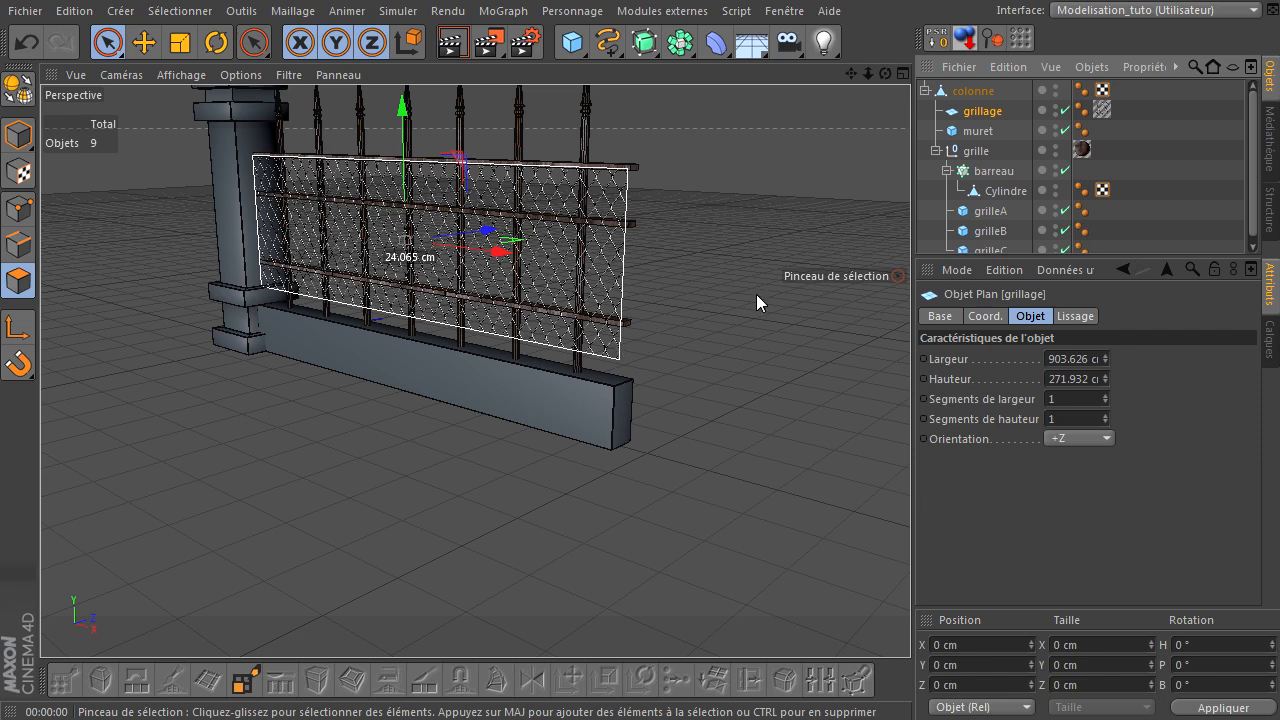
pyautogui.moveTo(851, 73); pyautogui.dragTo(843, 198)
pyautogui.moveTo(881, 69); pyautogui.dragTo(932, 490)
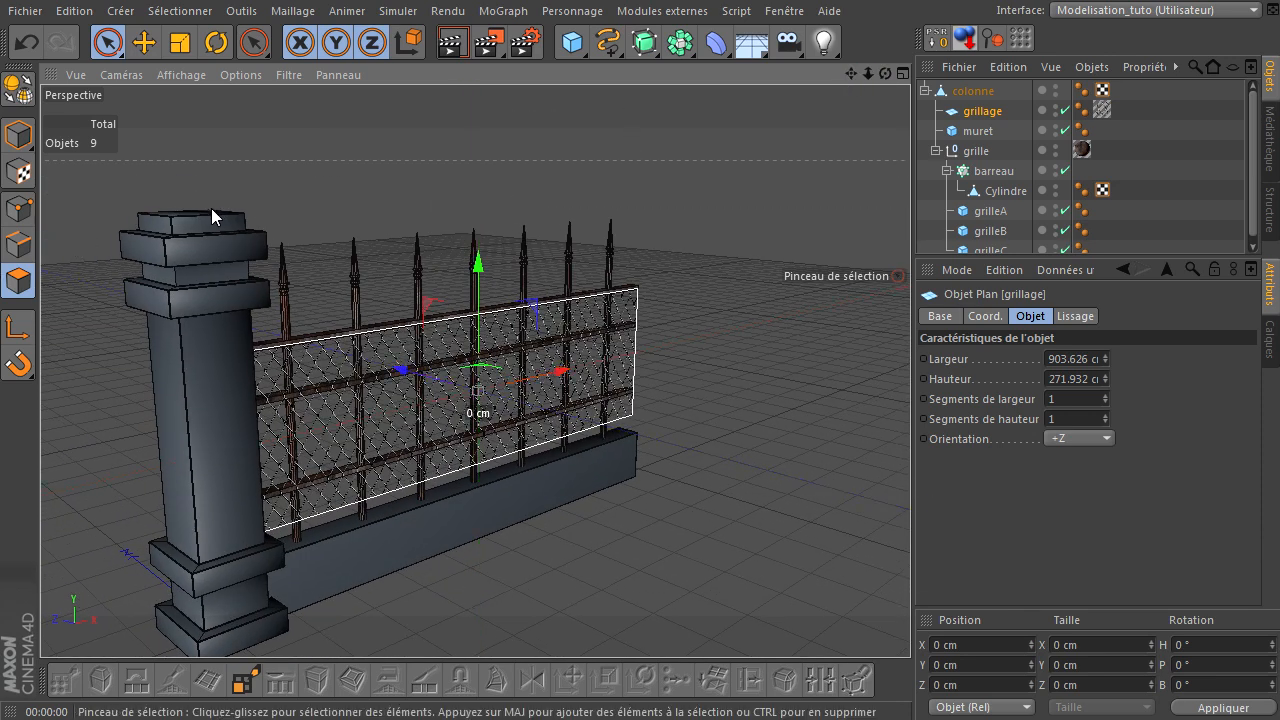
pyautogui.click(572, 42)
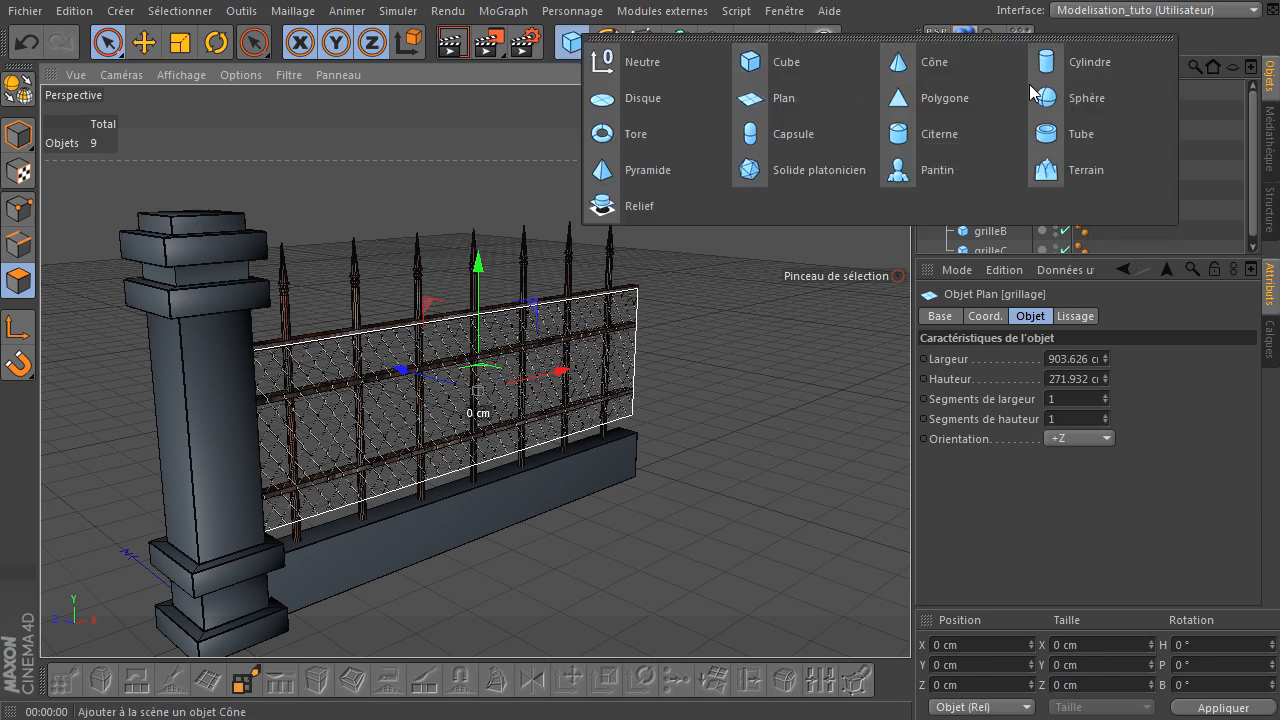
pyautogui.click(935, 133)
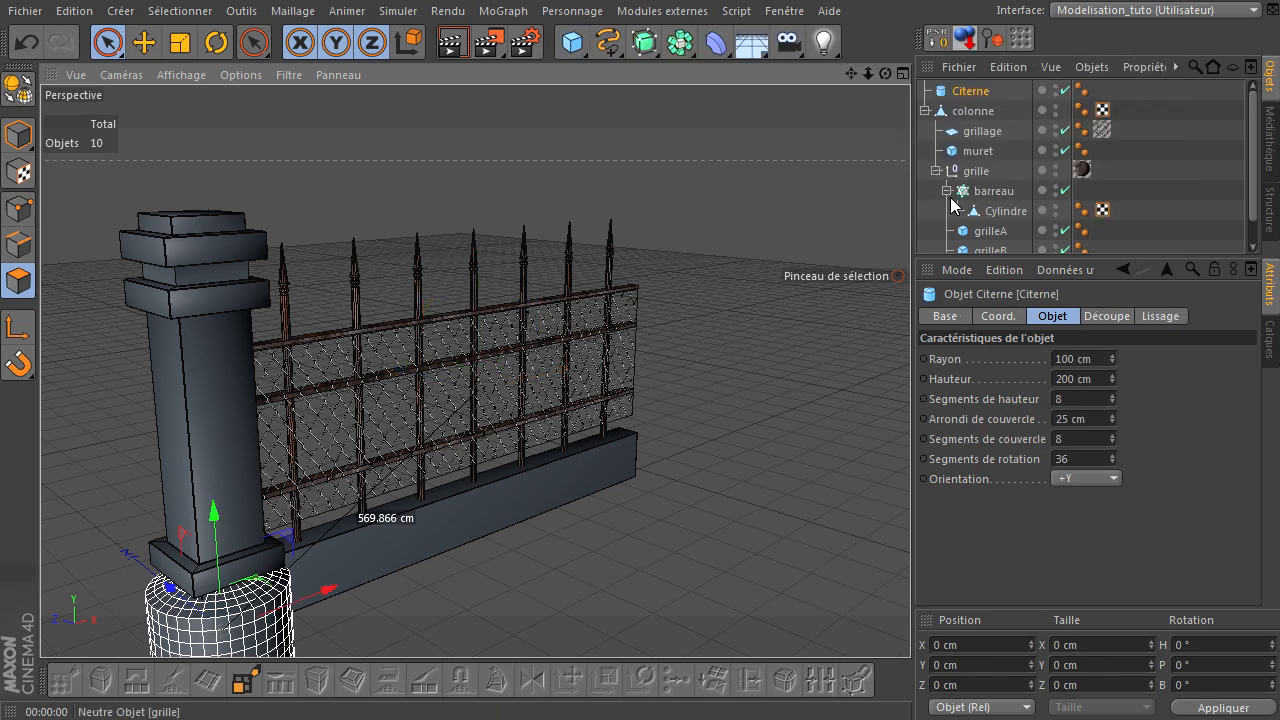
pyautogui.press('Delete')
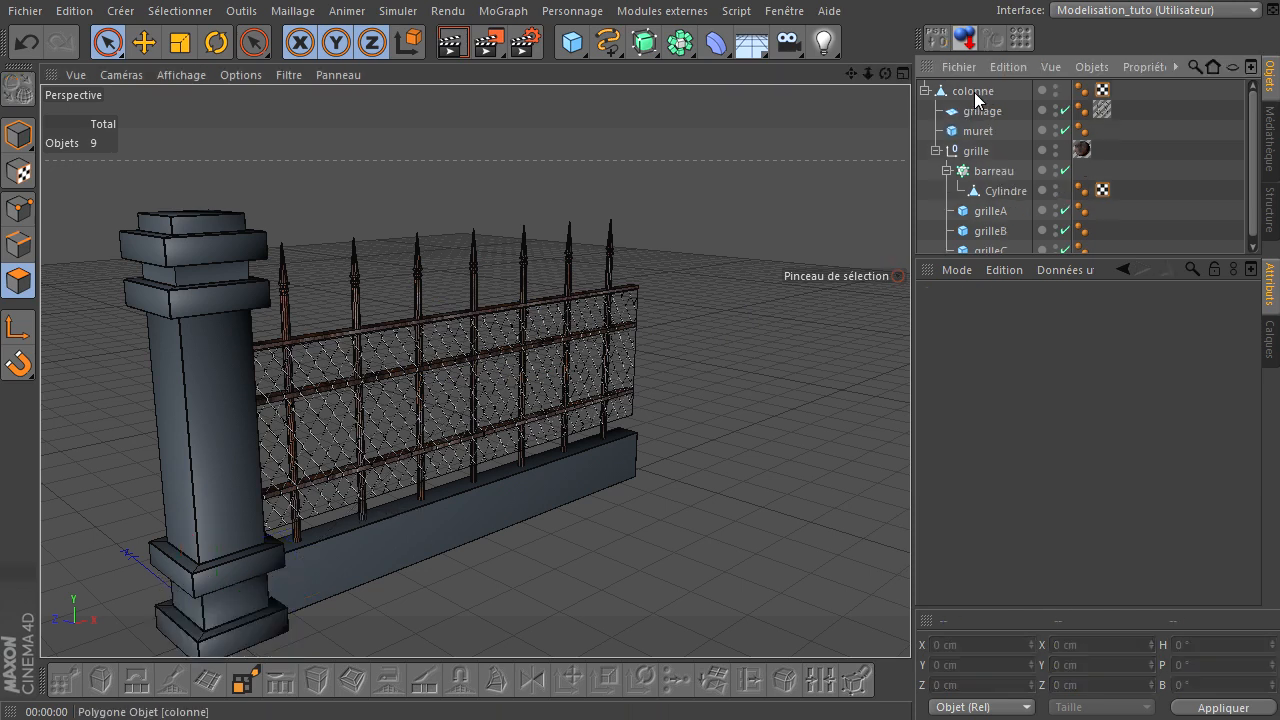
# Add a sphere as a child of colonne, reset its transform to the parent, and raise it above the column.
pyautogui.click(572, 42)
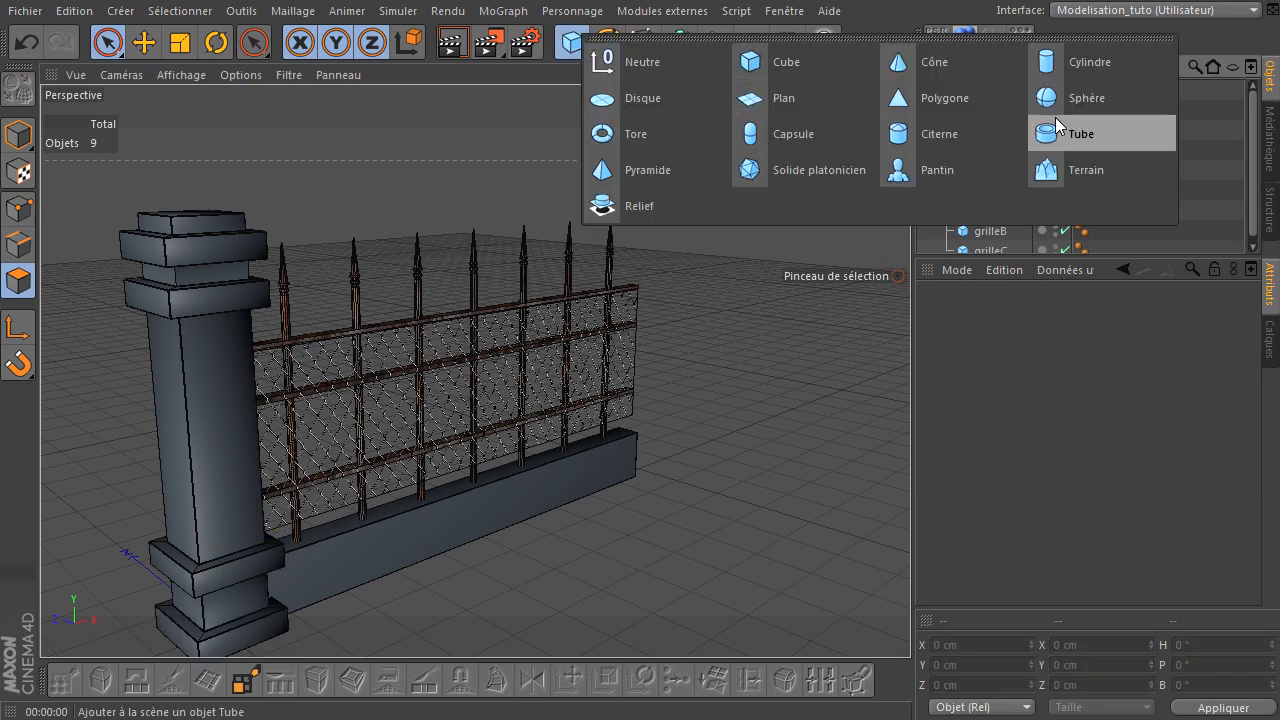
pyautogui.click(1084, 100)
pyautogui.moveTo(976, 94); pyautogui.dragTo(978, 118)
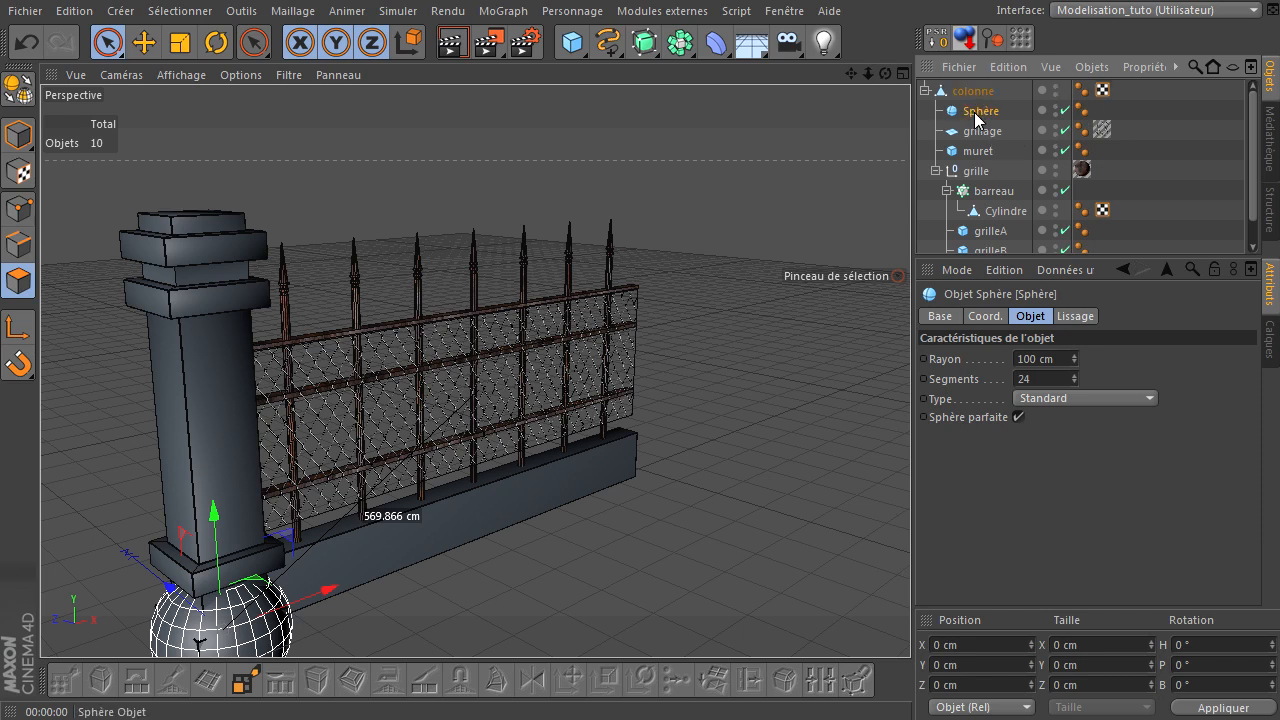
pyautogui.click(936, 38)
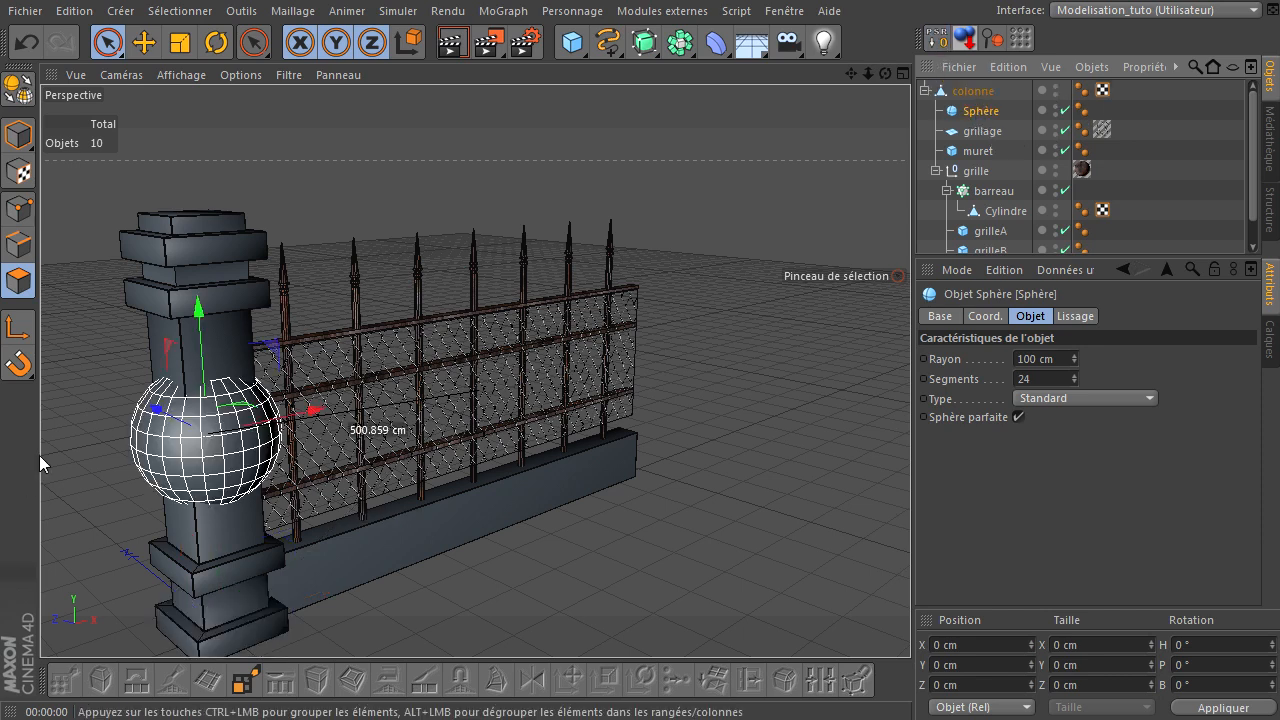
pyautogui.moveTo(199, 318); pyautogui.dragTo(951, 490)
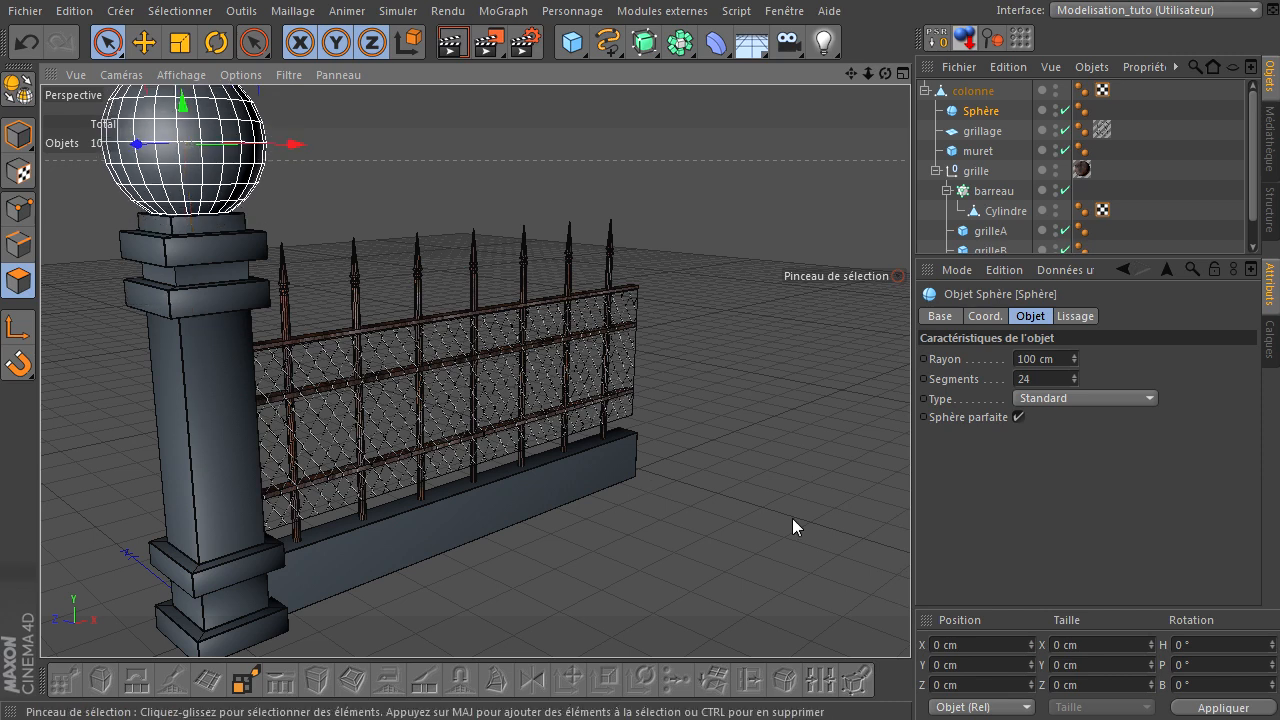
# Set the sphere's radius to 50 cm, lower it onto the column's top cap, and collapse the grille group.
pyautogui.click(1045, 360)
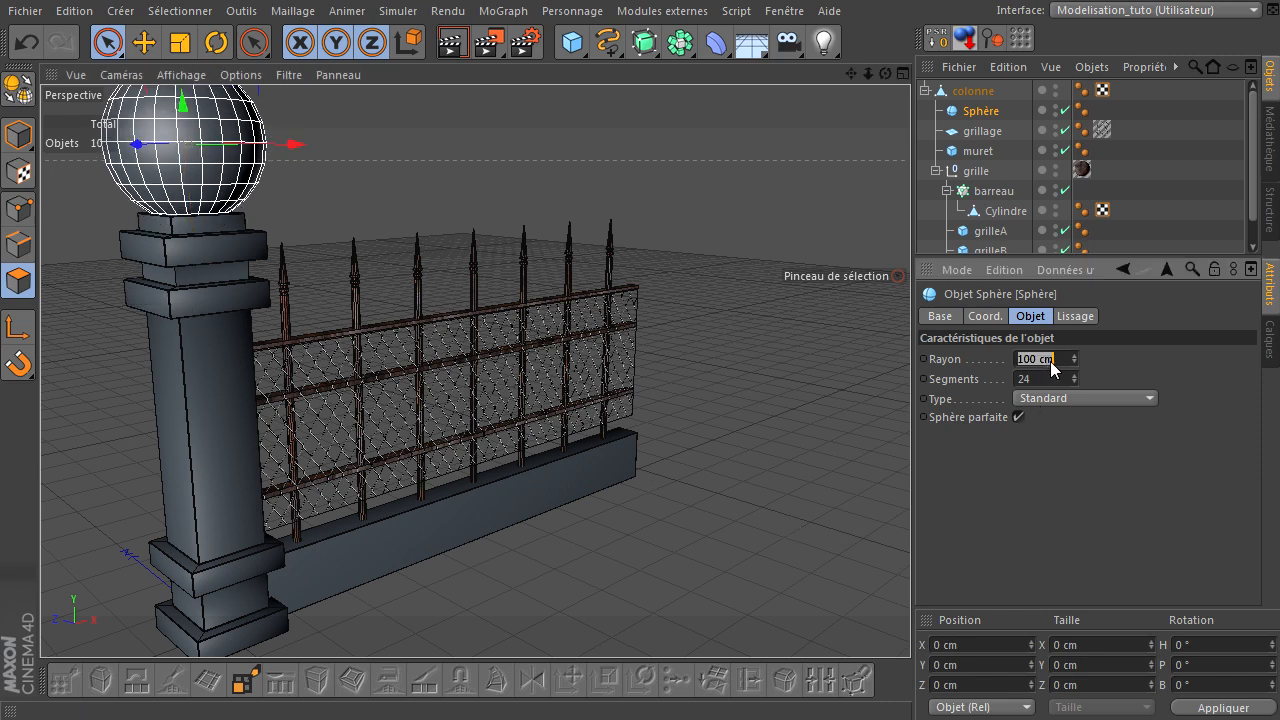
pyautogui.write('50')
pyautogui.press('Return')
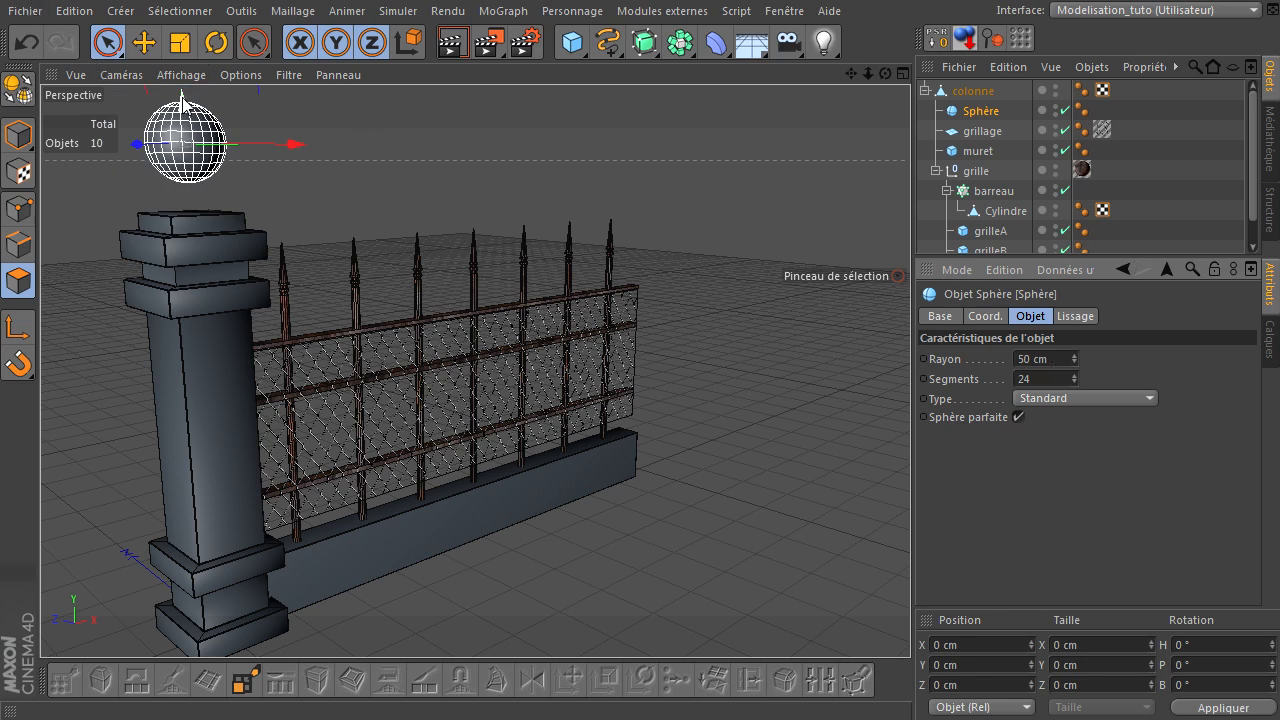
pyautogui.moveTo(183, 116); pyautogui.dragTo(183, 146)
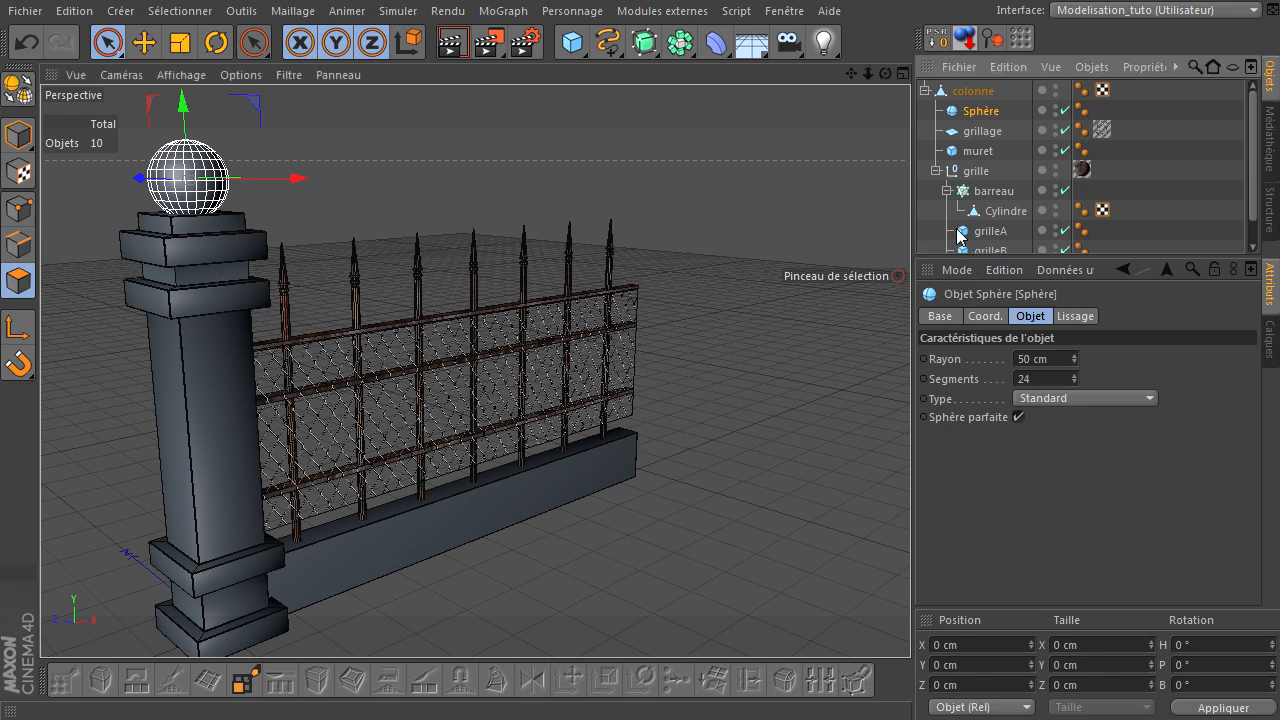
pyautogui.click(935, 172)
pyautogui.click(941, 222)
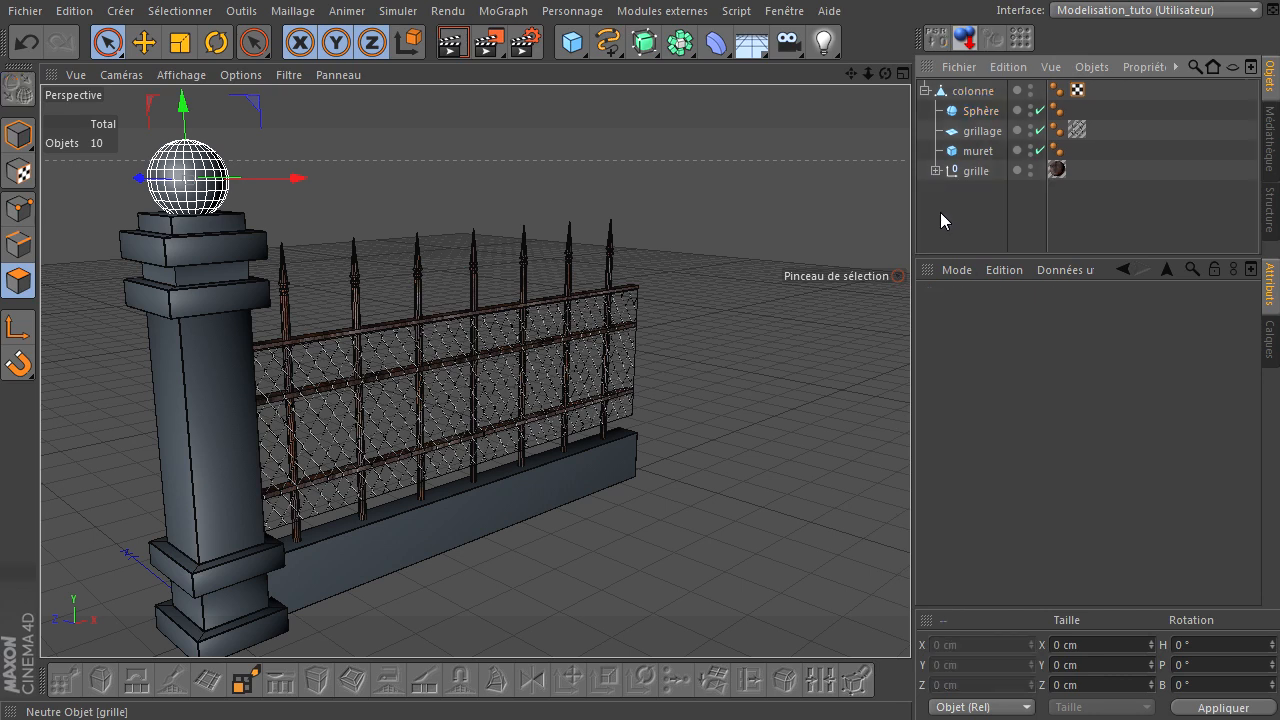
# Select colonne and pick the three large shaft faces on its exposed sides, leaving out the fence side.
pyautogui.scroll(-3, 694, 283)
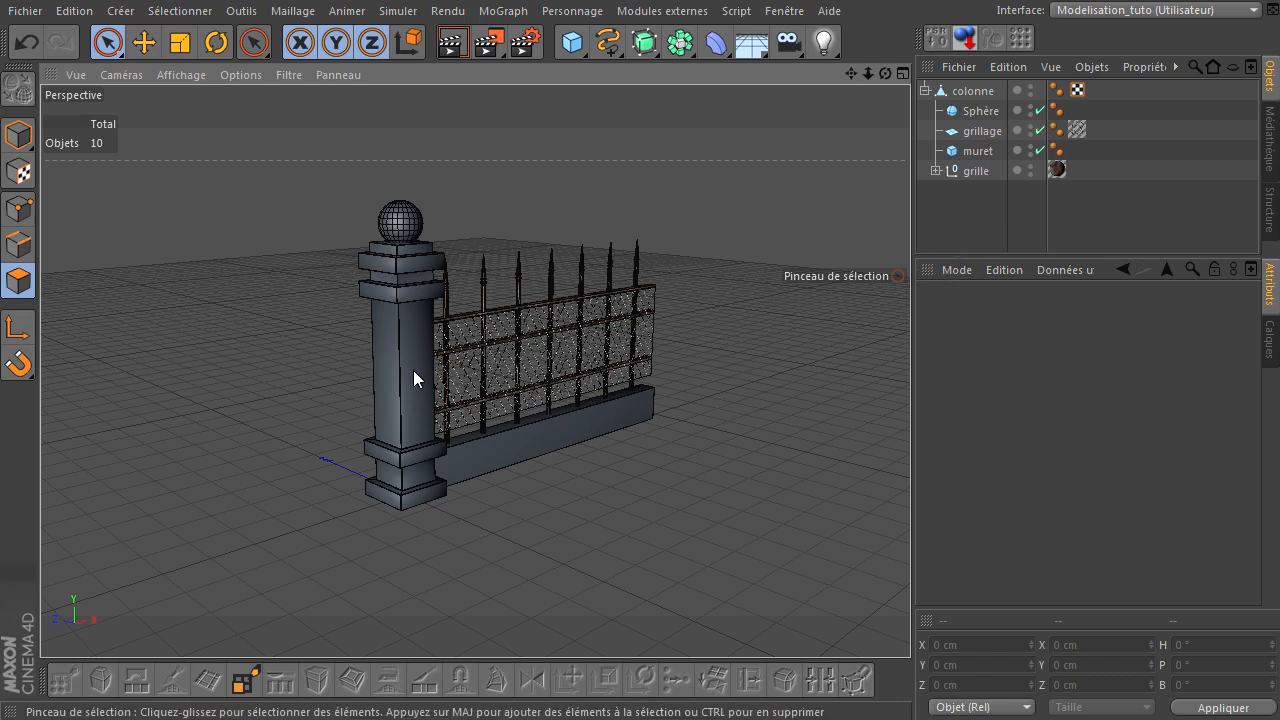
pyautogui.scroll(4, 412, 369)
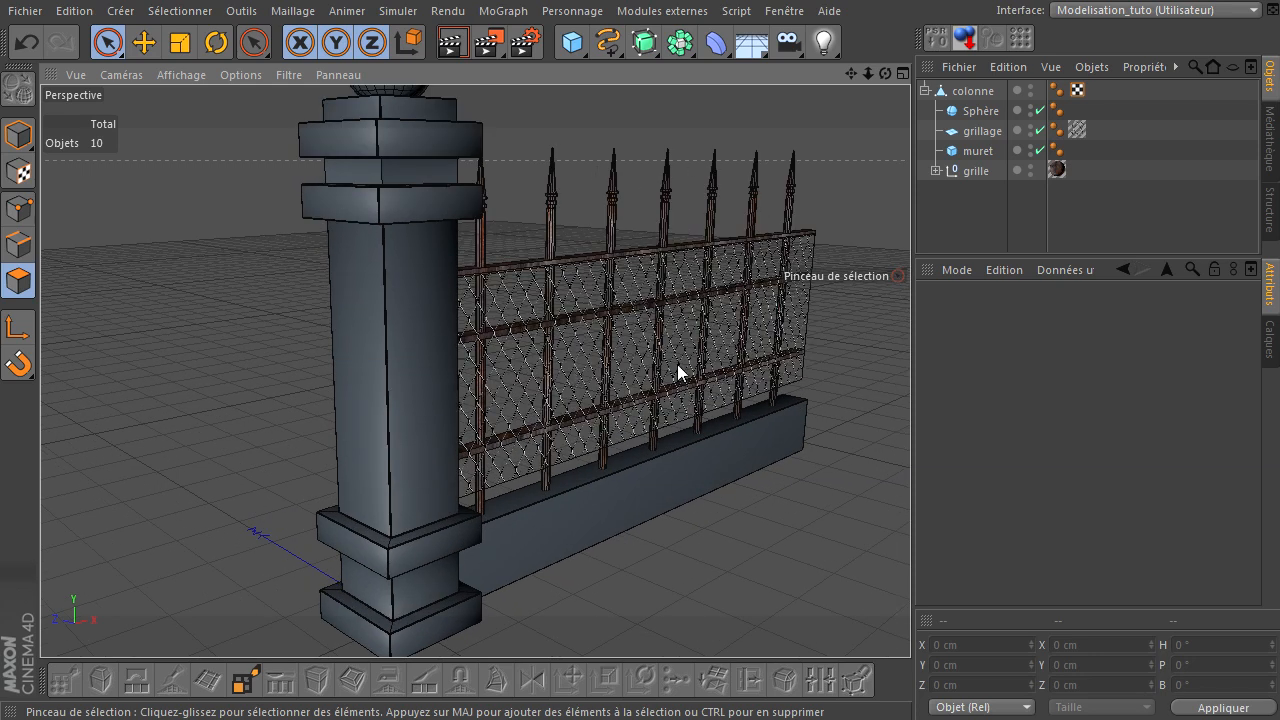
pyautogui.click(977, 90)
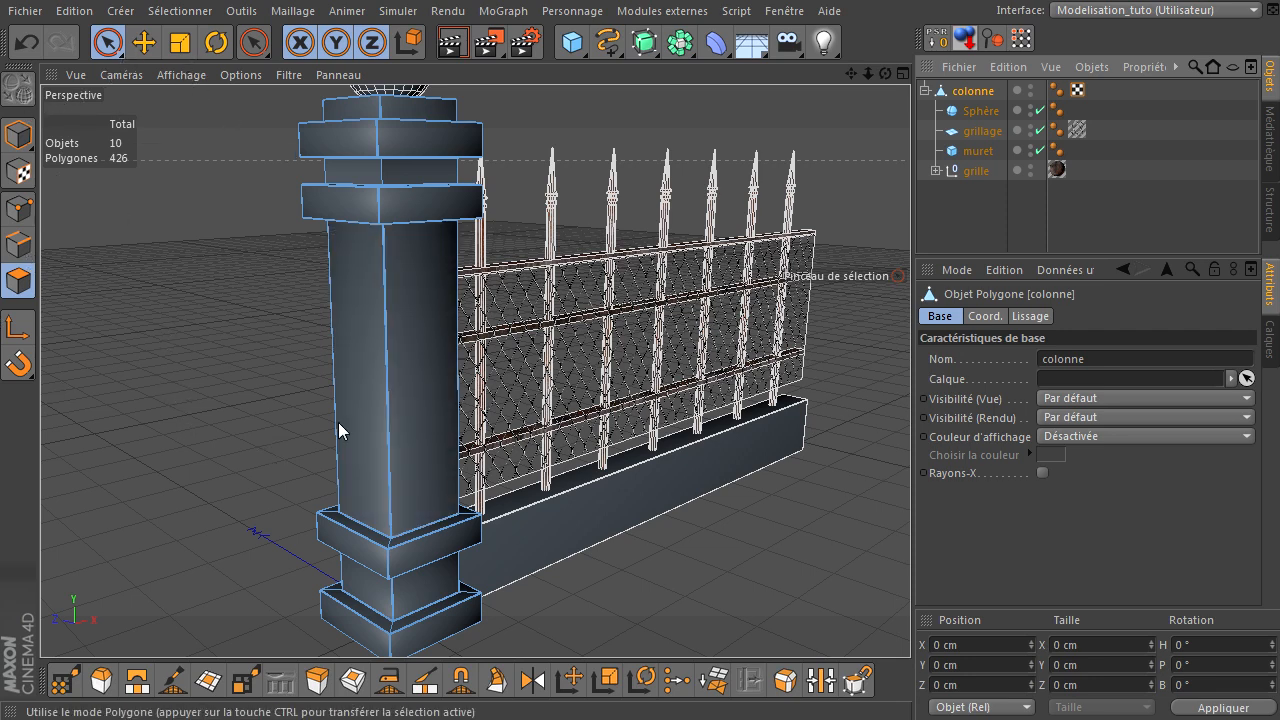
pyautogui.click(414, 421)
pyautogui.keyDown('shift'); pyautogui.click(368, 444); pyautogui.keyUp('shift')
pyautogui.moveTo(886, 75); pyautogui.dragTo(911, 492)
pyautogui.keyDown('shift'); pyautogui.click(418, 490); pyautogui.keyUp('shift')
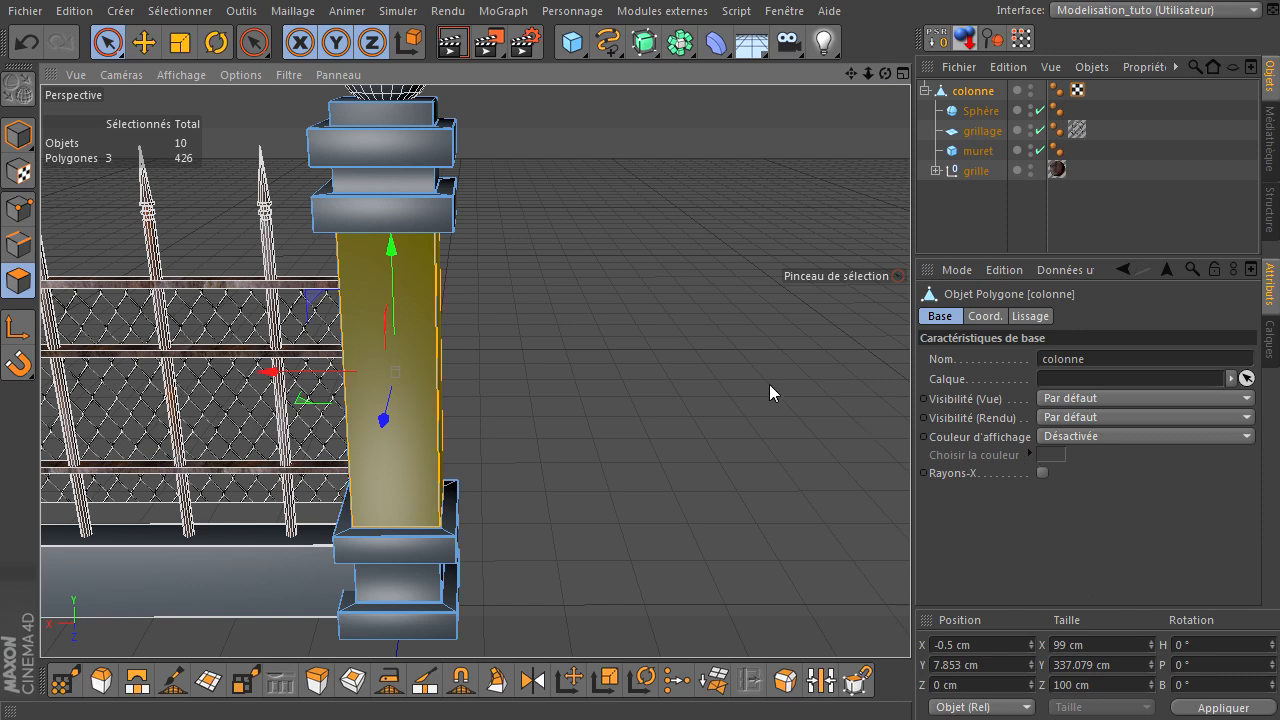
# Inset the three selected shaft faces by about 13.8 cm and extrude them about -3.5 cm to form recessed panels.
pyautogui.press('i')
pyautogui.moveTo(744, 340)
pyautogui.mouseDown()
pyautogui.moveTo(912, 490)
pyautogui.moveTo(739, 335)
pyautogui.mouseUp()
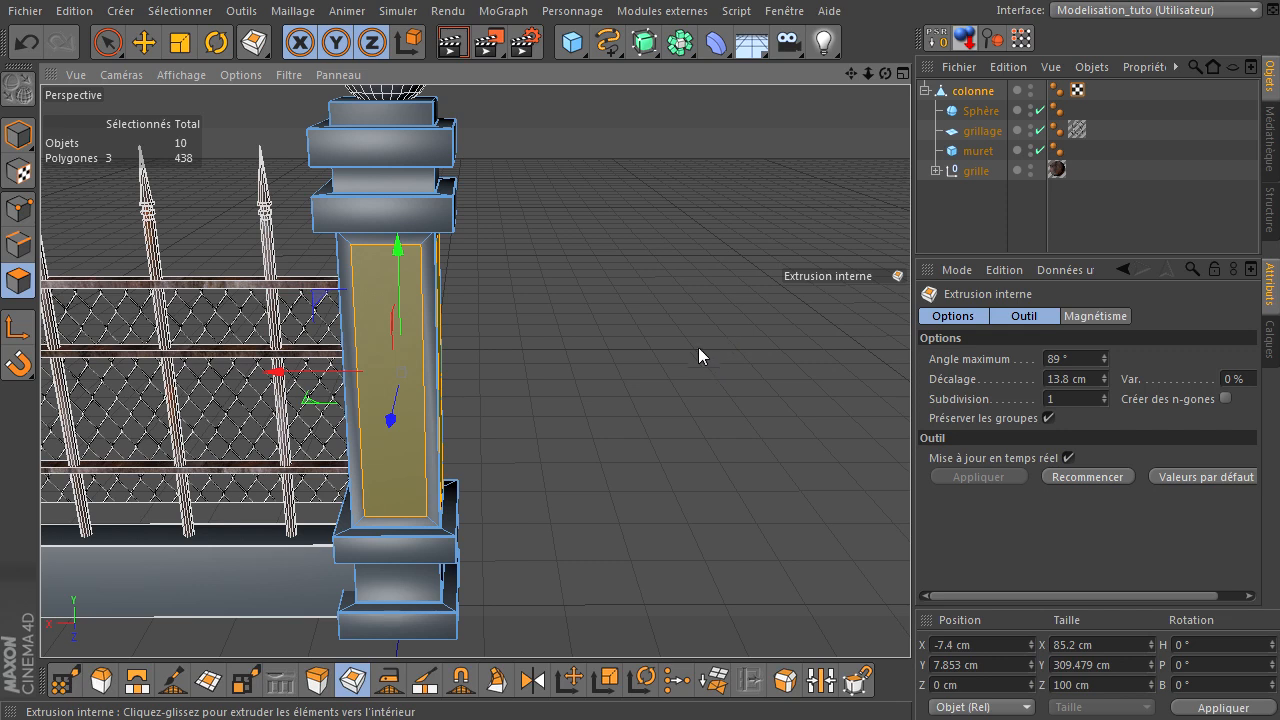
pyautogui.press('d')
pyautogui.keyDown('alt'); pyautogui.moveTo(910, 490); pyautogui.dragTo(580, 709); pyautogui.keyUp('alt')
pyautogui.moveTo(765, 400)
pyautogui.mouseDown()
pyautogui.moveTo(910, 490)
pyautogui.moveTo(754, 379)
pyautogui.mouseUp()
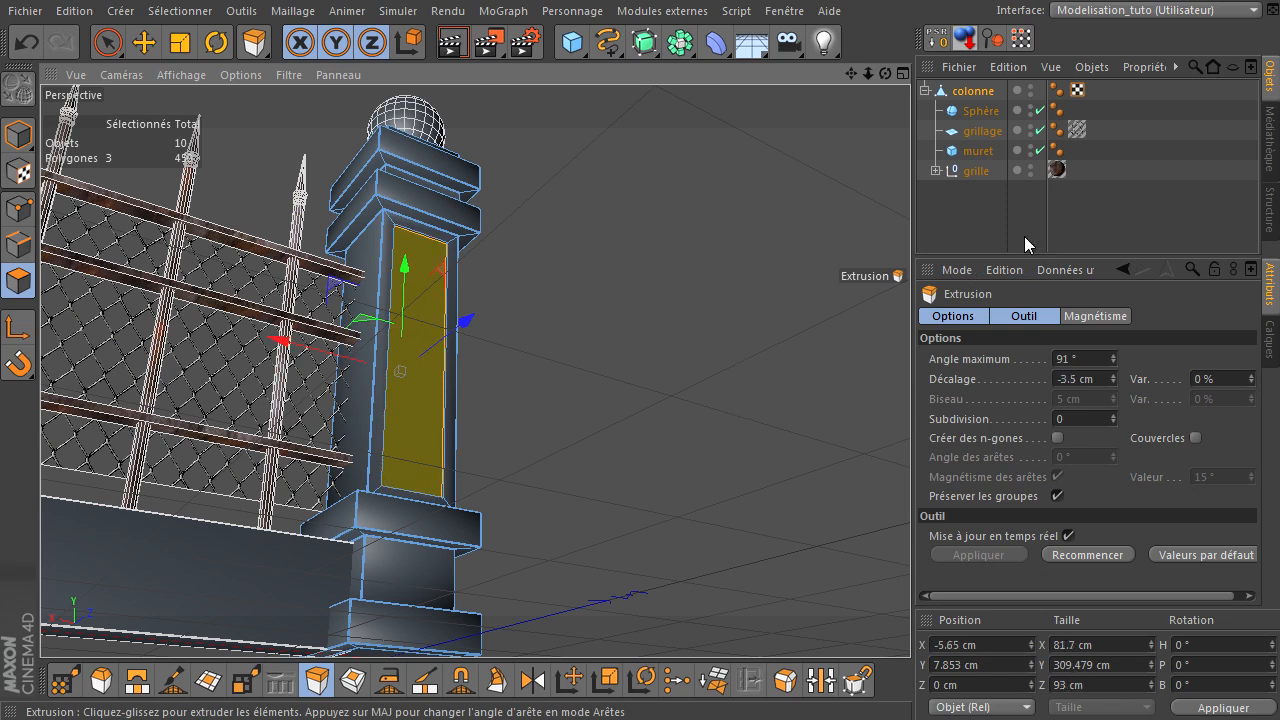
pyautogui.click(987, 225)
# Clear the polygon selection on colonne with the selection brush and deselect the object.
pyautogui.moveTo(885, 73)
pyautogui.mouseDown()
pyautogui.moveTo(910, 490)
pyautogui.moveTo(1071, 420)
pyautogui.moveTo(910, 495)
pyautogui.moveTo(880, 76)
pyautogui.mouseUp()
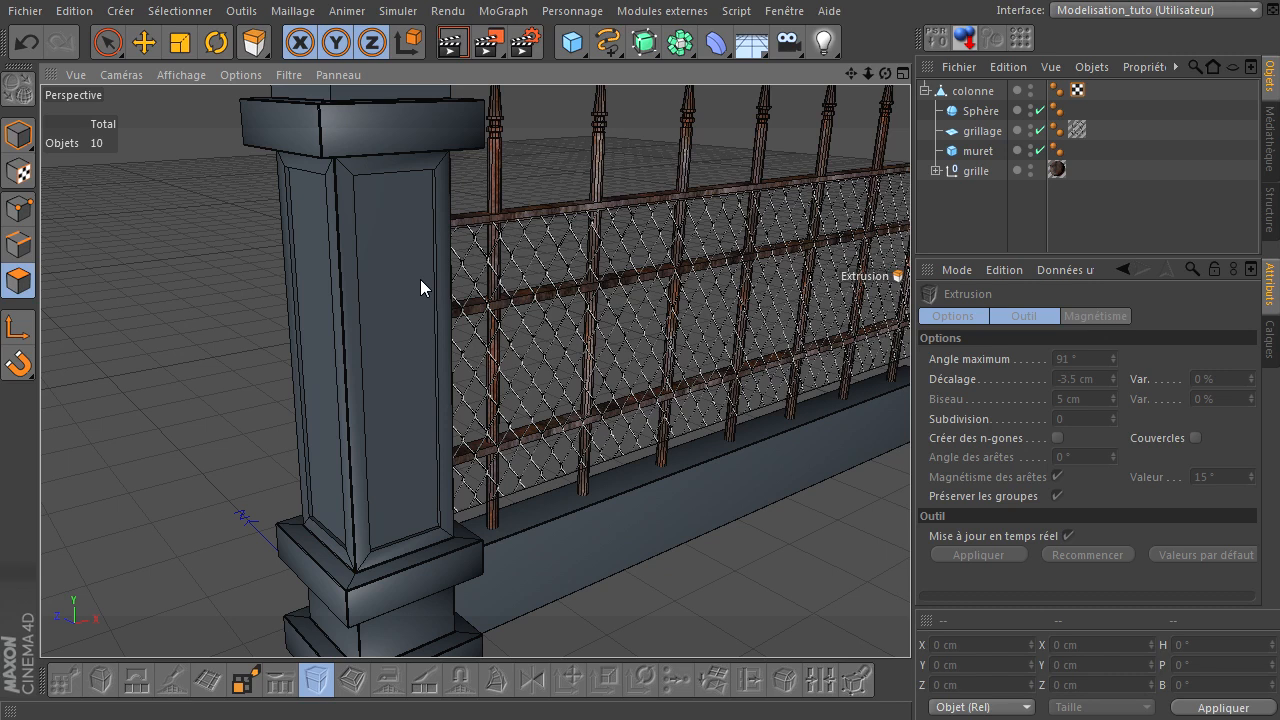
pyautogui.click(962, 93)
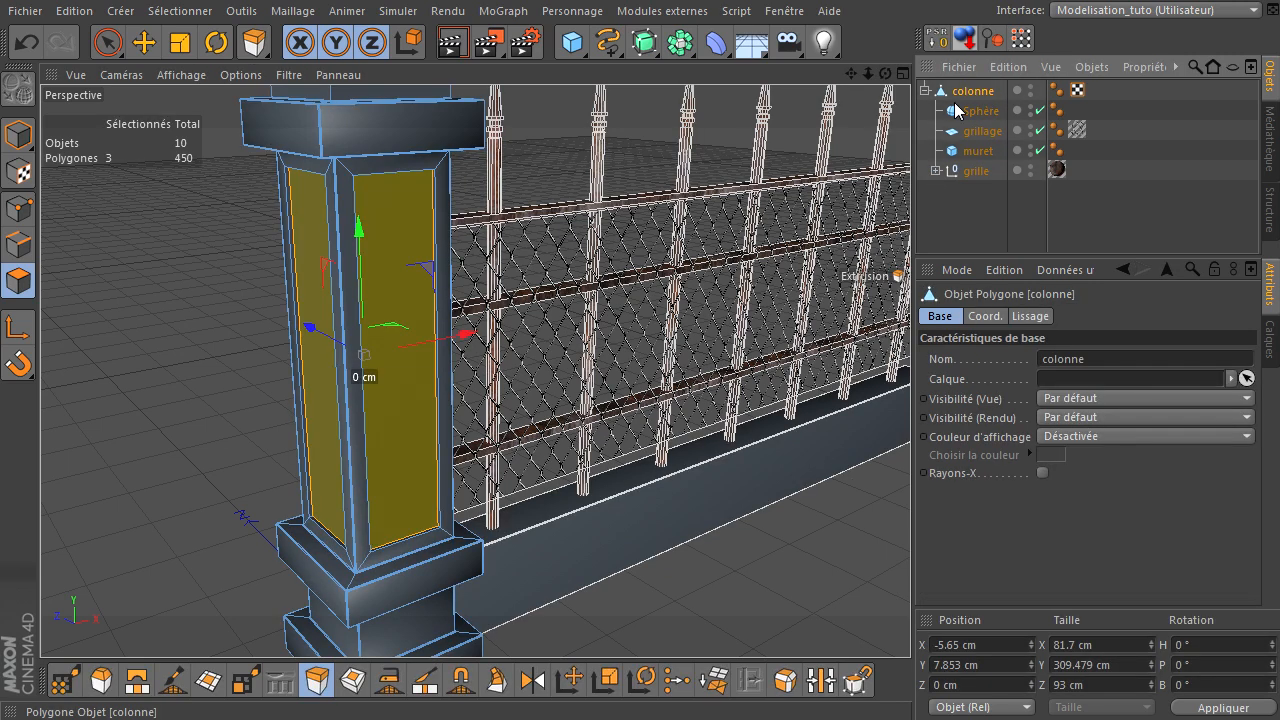
pyautogui.click(108, 42)
pyautogui.click(142, 341)
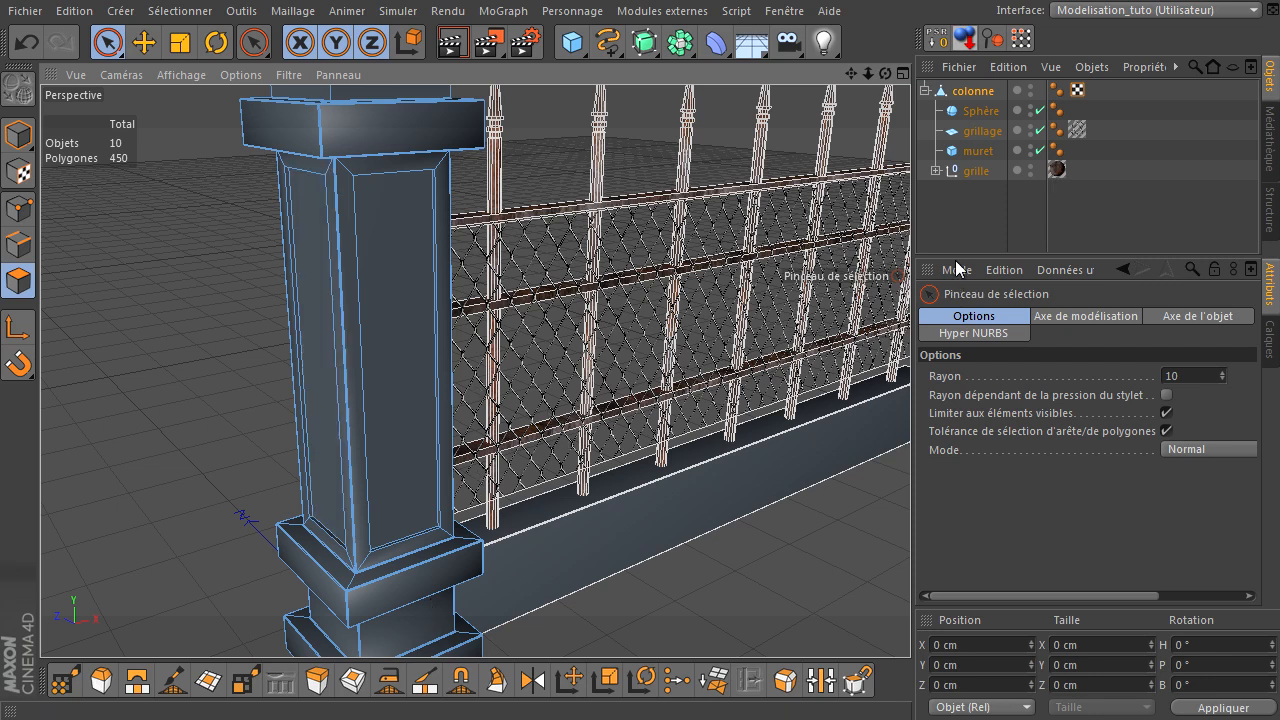
pyautogui.click(957, 206)
# Frame the whole fence section, save the scene incrementally, and collapse the colonne hierarchy.
pyautogui.scroll(-4, 861, 254)
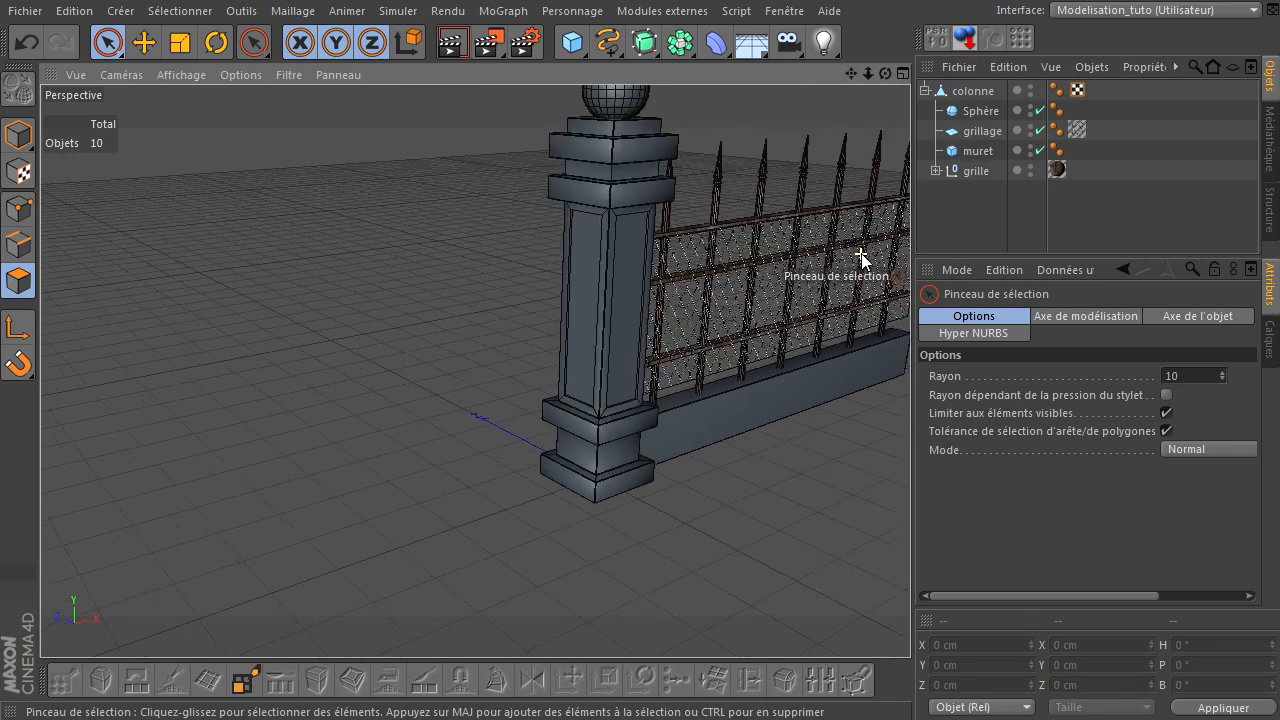
pyautogui.moveTo(851, 74); pyautogui.dragTo(910, 490)
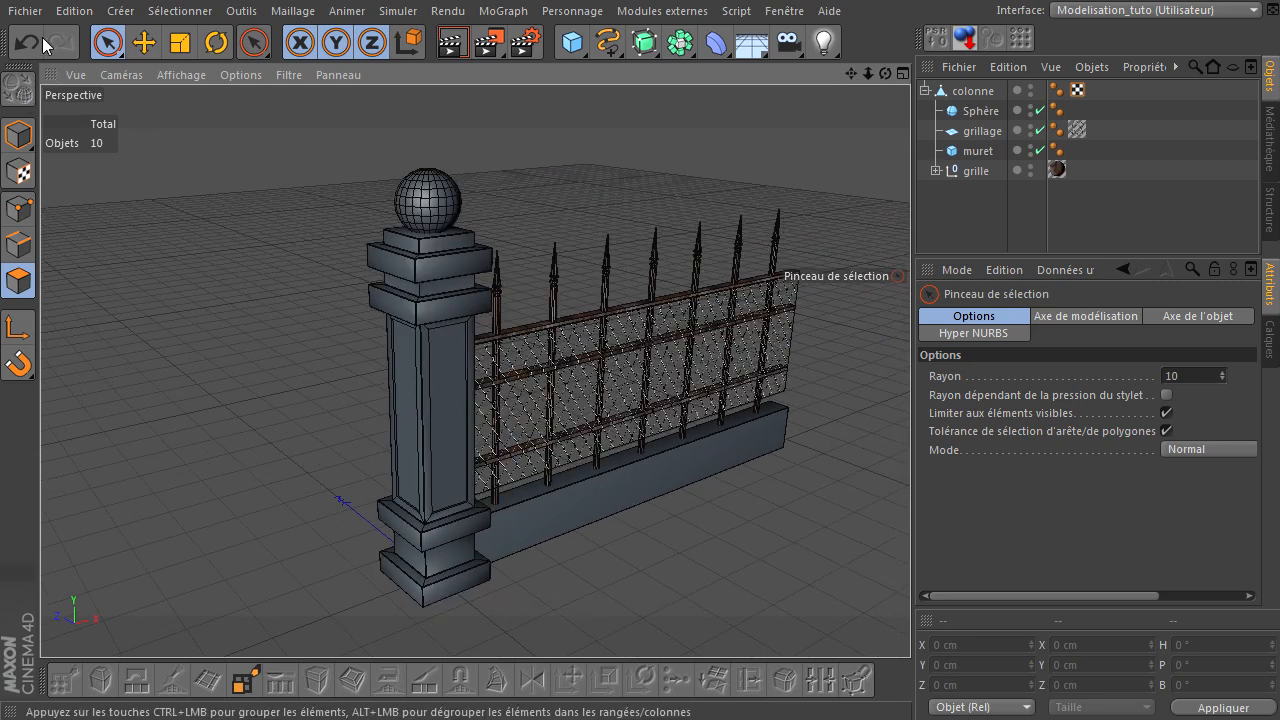
pyautogui.click(25, 11)
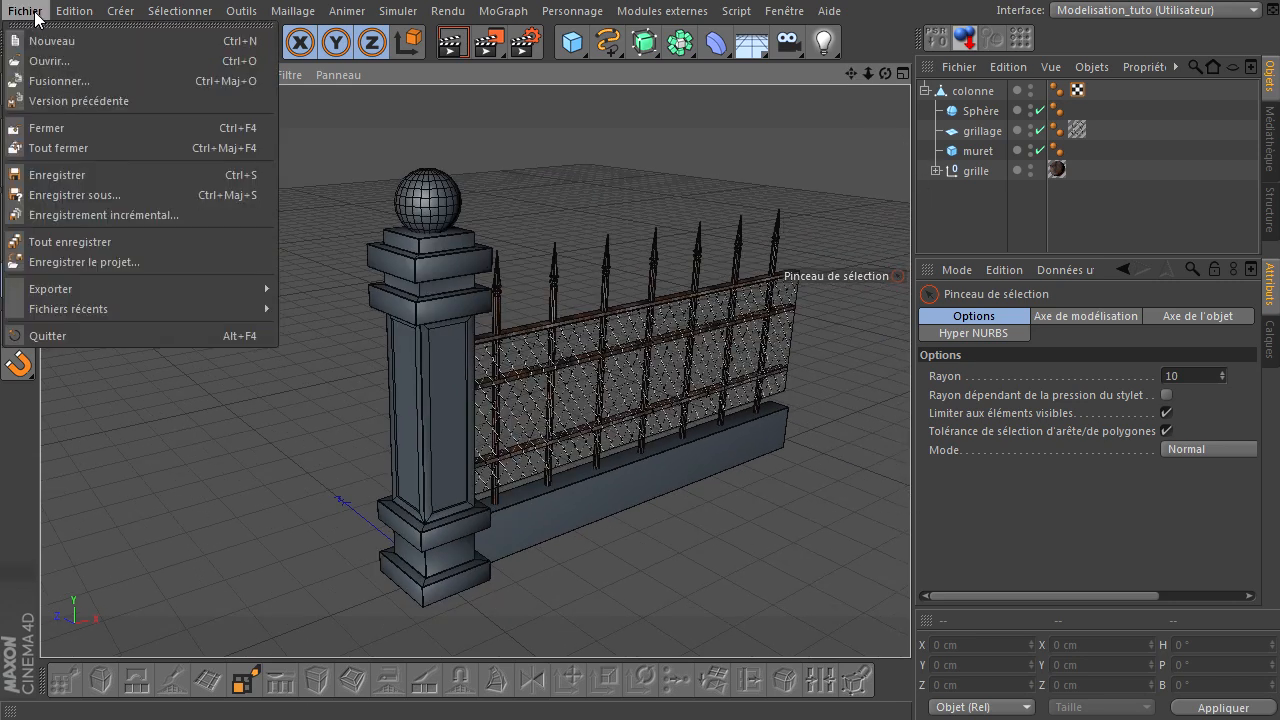
pyautogui.click(51, 213)
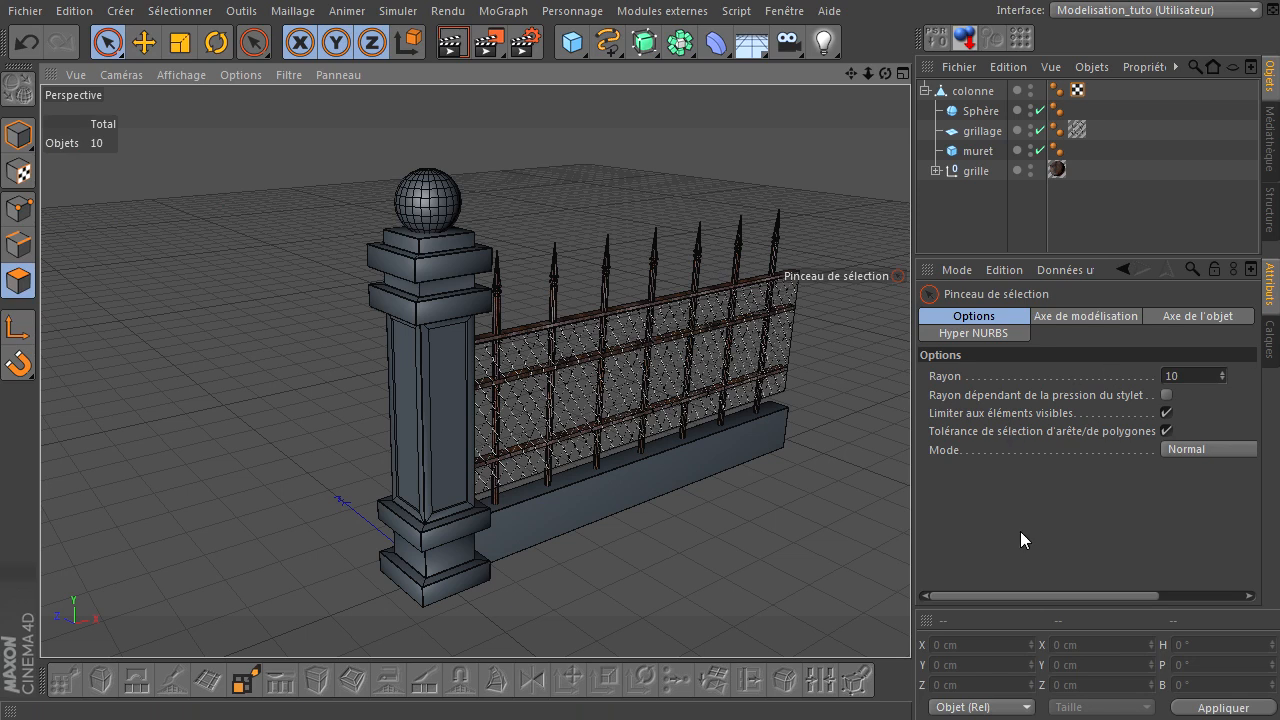
pyautogui.click(925, 91)
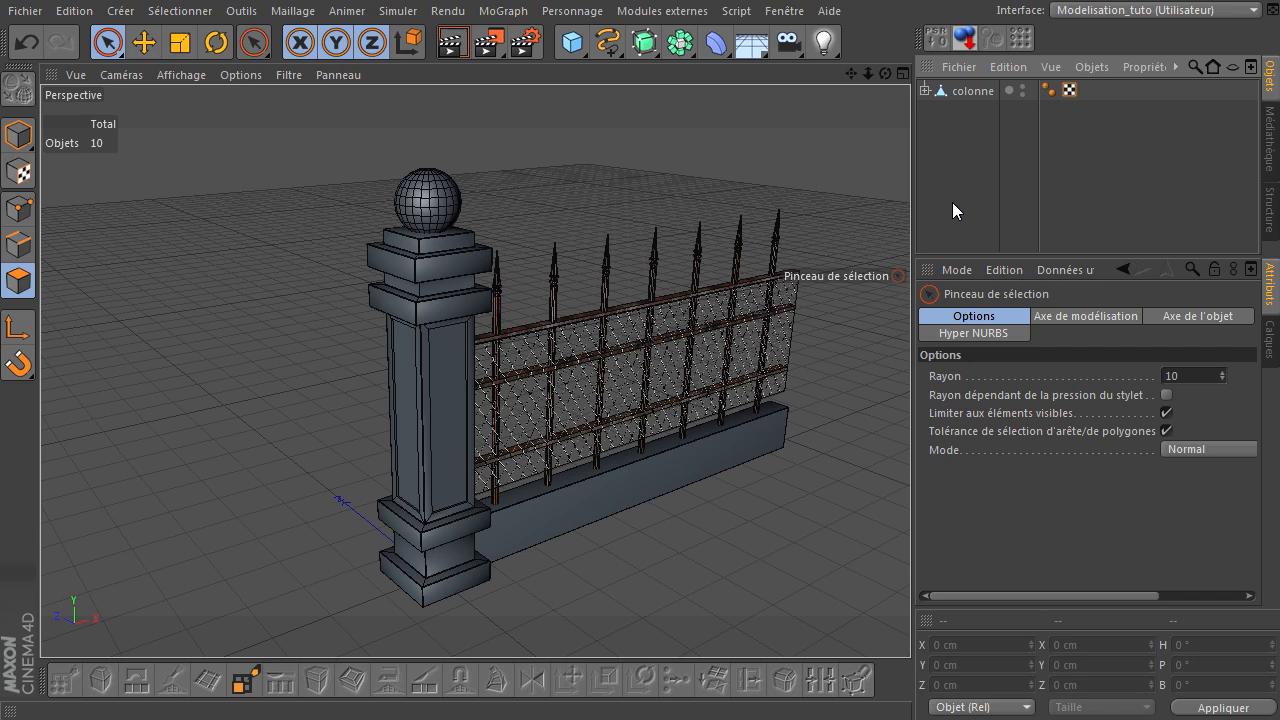